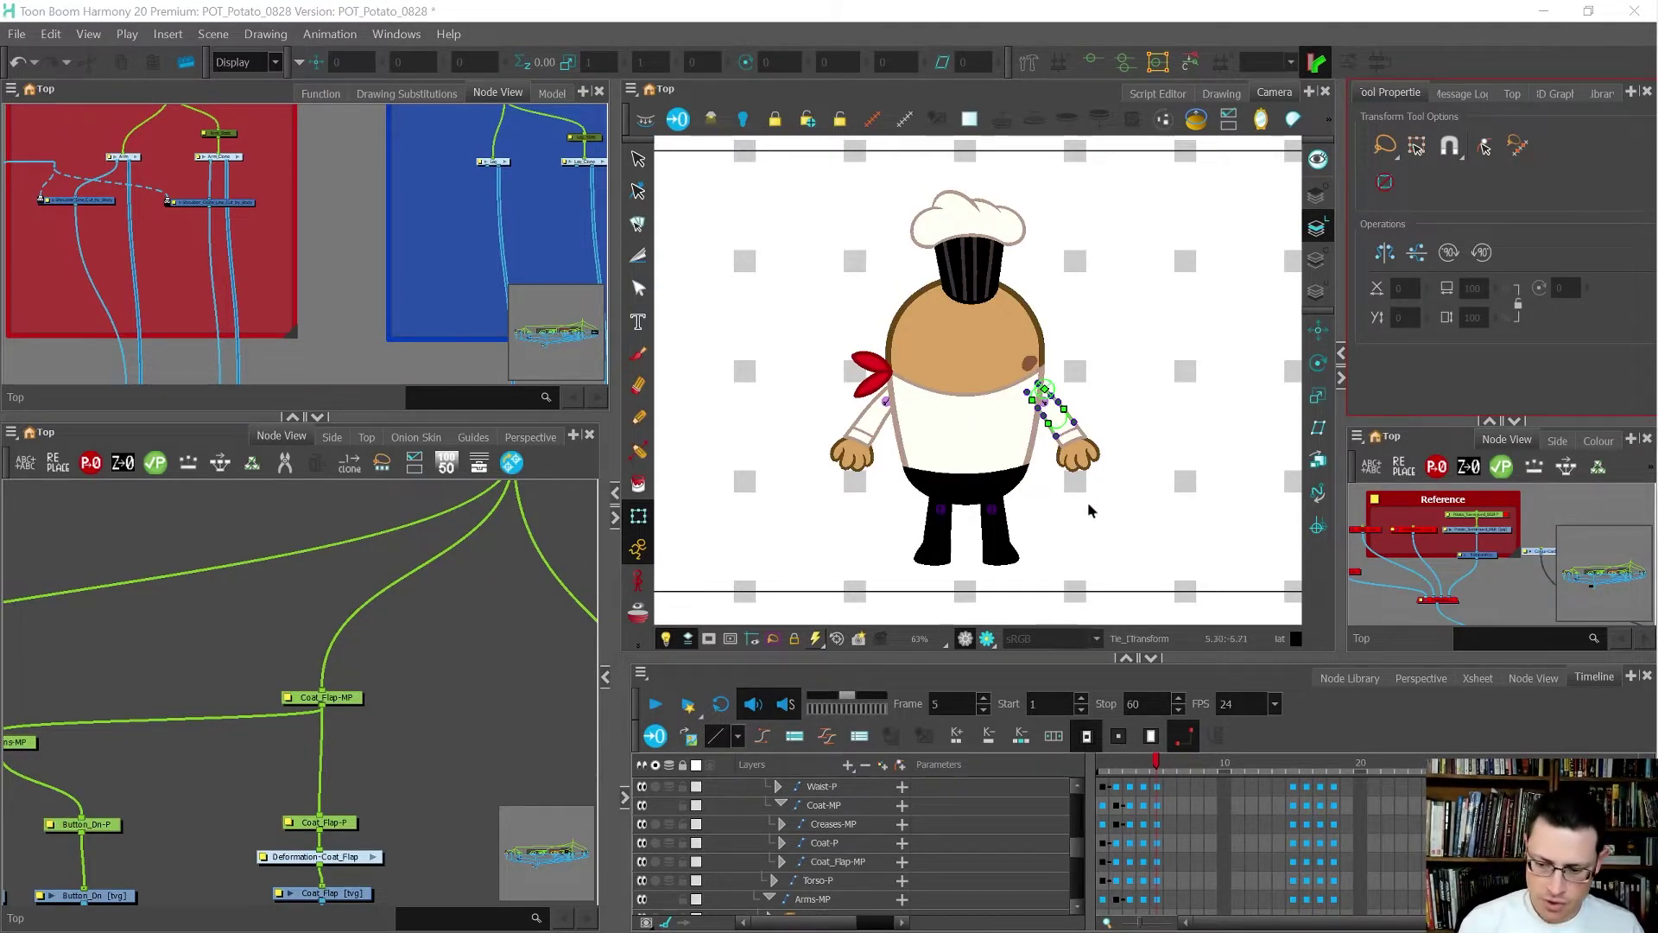
- Select the Coat_Bandana-MP peg above the coat and bring it into view in the node network
{"action": "left_click", "coordinate": [948, 428]}
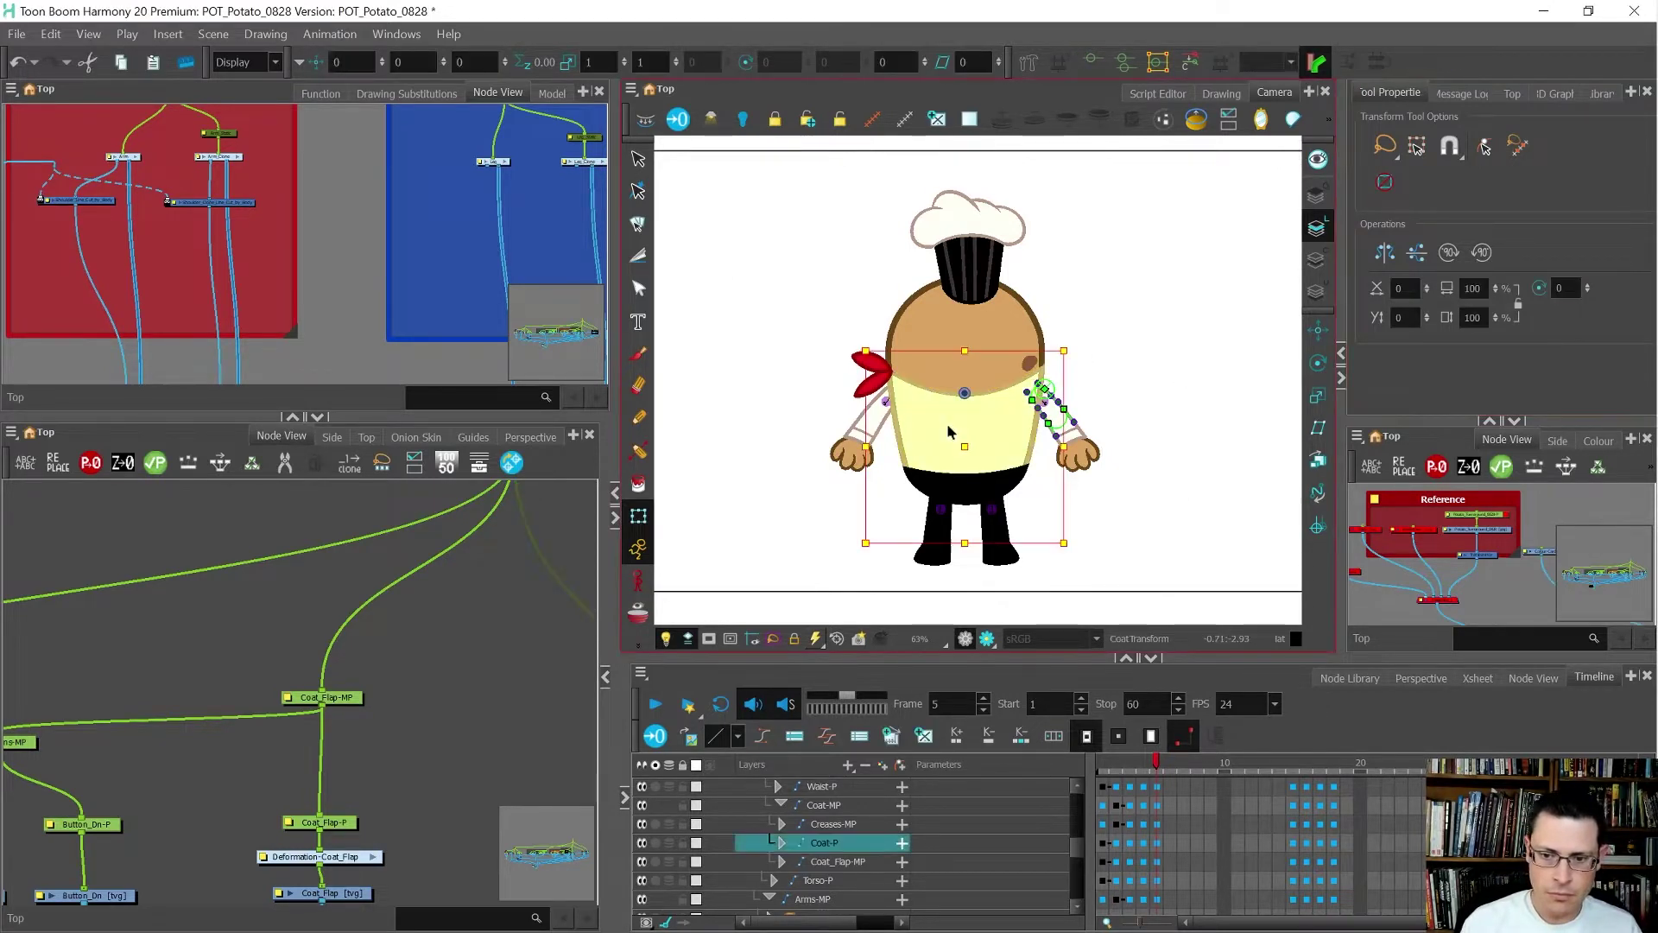
{"action": "key", "text": "b"}
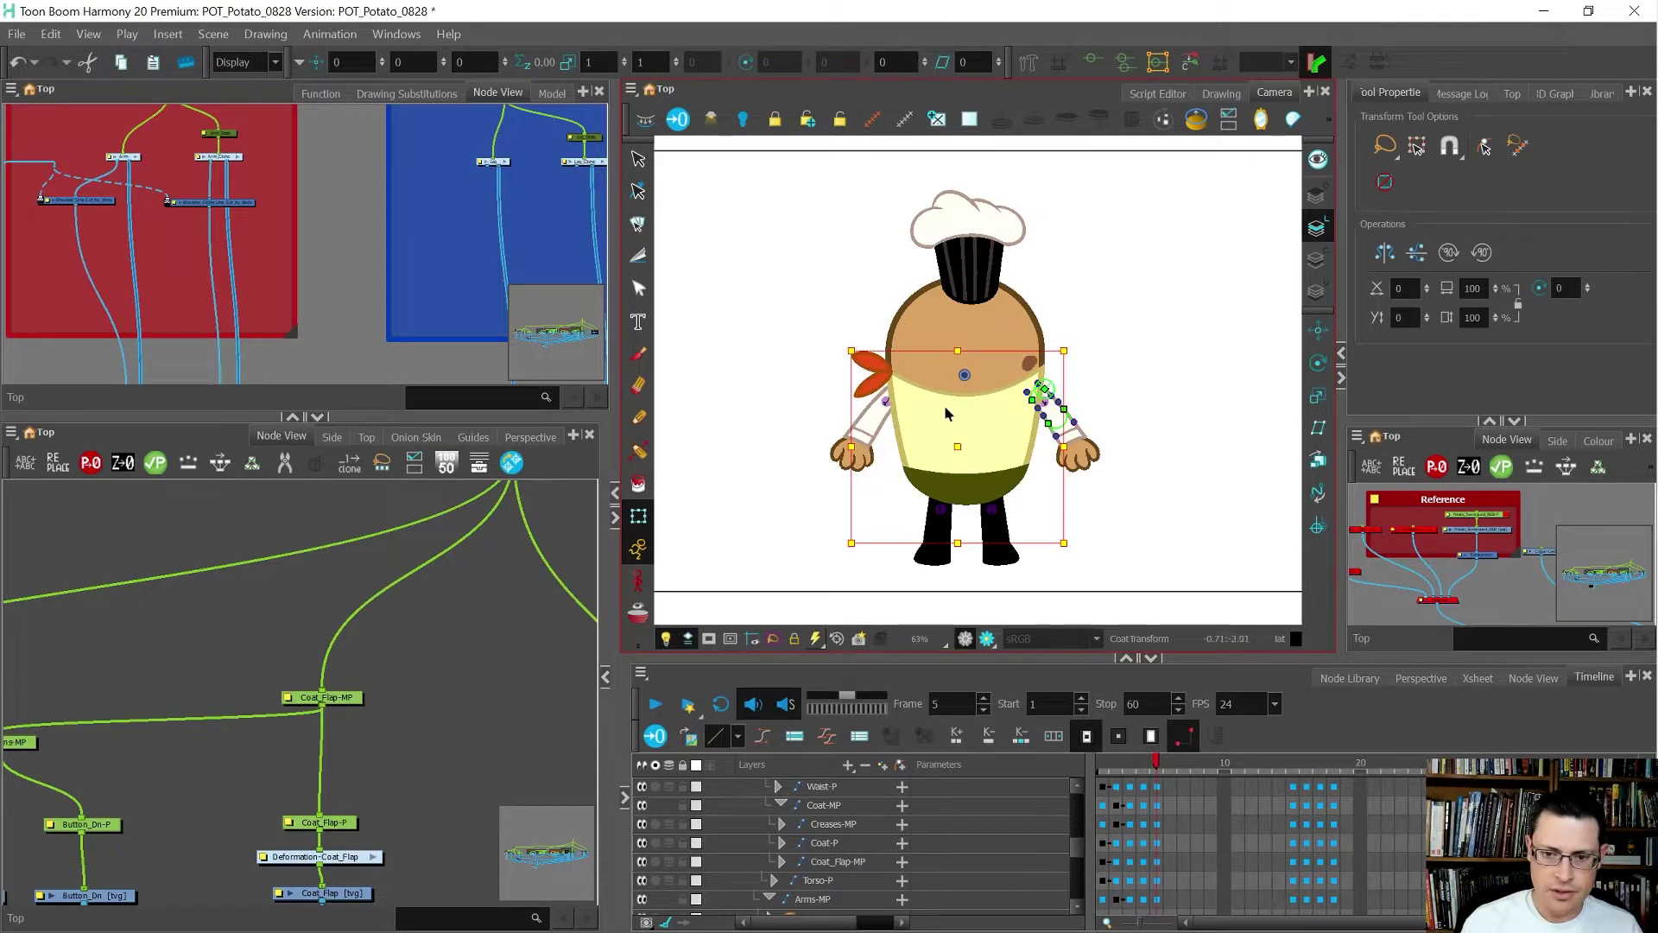
{"action": "scroll", "coordinate": [261, 588], "scroll_direction": "down", "scroll_amount": 1}
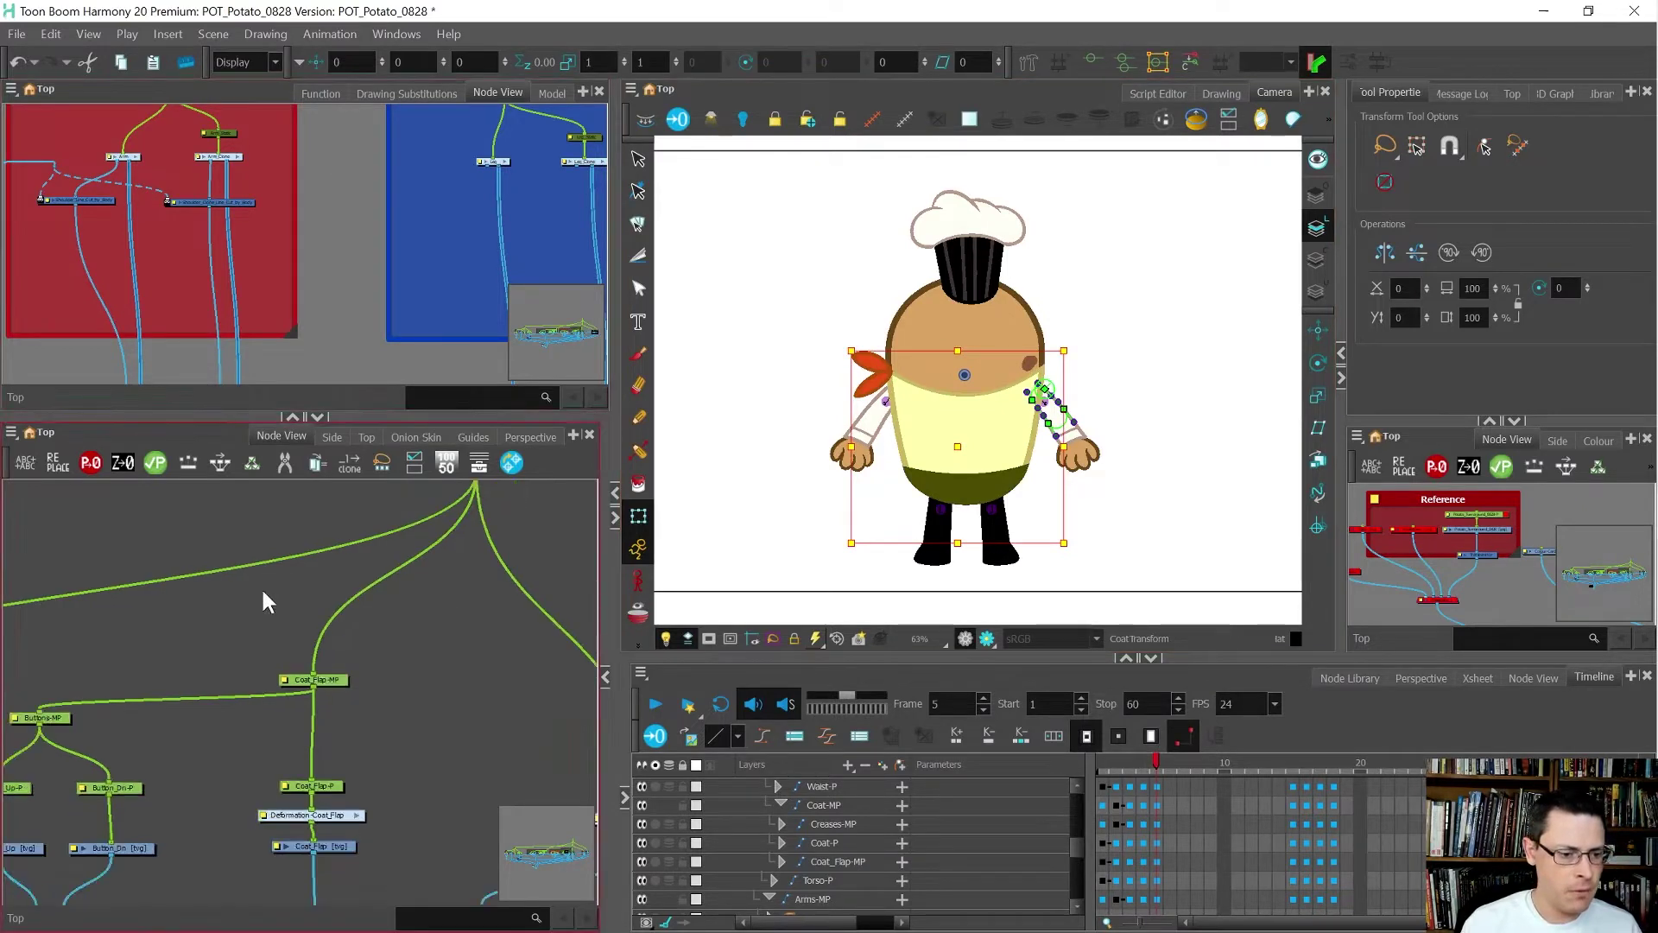
{"action": "key", "text": "o"}
{"action": "scroll", "coordinate": [261, 587], "scroll_direction": "down", "scroll_amount": 3}
{"action": "scroll", "coordinate": [287, 637], "scroll_direction": "up", "scroll_amount": 5}
{"action": "left_click_drag", "start_coordinate": [311, 627], "coordinate": [302, 696]}
- Step back and forth through the character's side and rear poses to compare how the coat and bandana line up
{"action": "key", "text": "comma"}
{"action": "key", "text": "comma"}
{"action": "key", "text": "comma"}
{"action": "key", "text": "comma"}
{"action": "key", "text": "period"}
{"action": "key", "text": "period"}
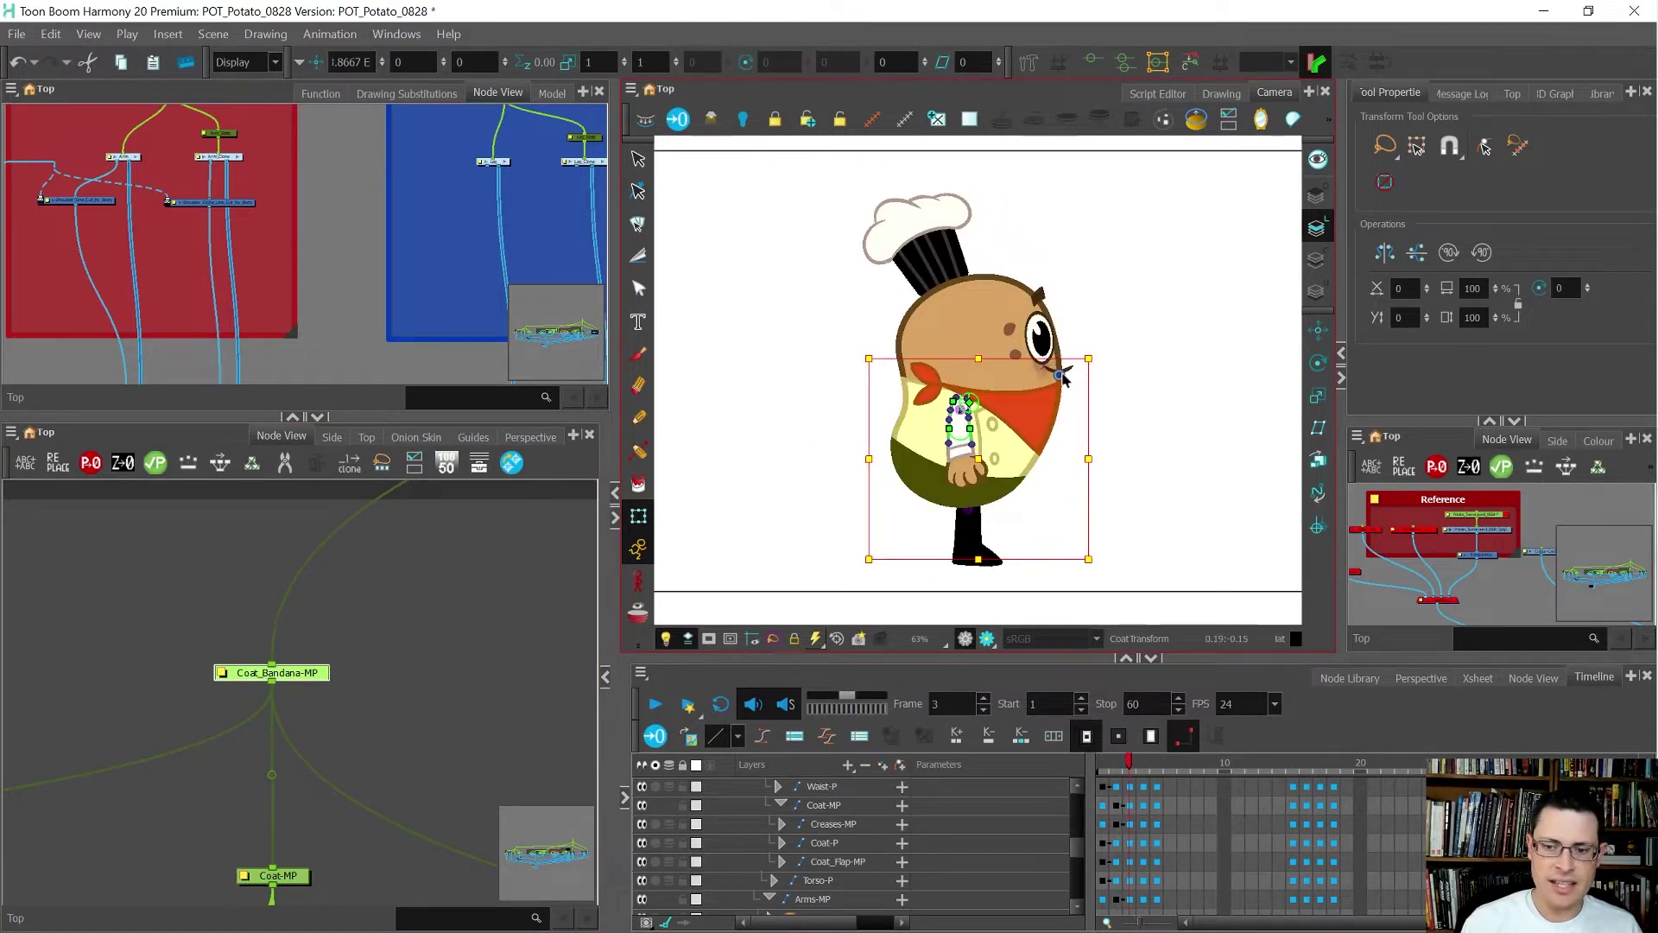
{"action": "key", "text": "period"}
{"action": "key", "text": "period"}
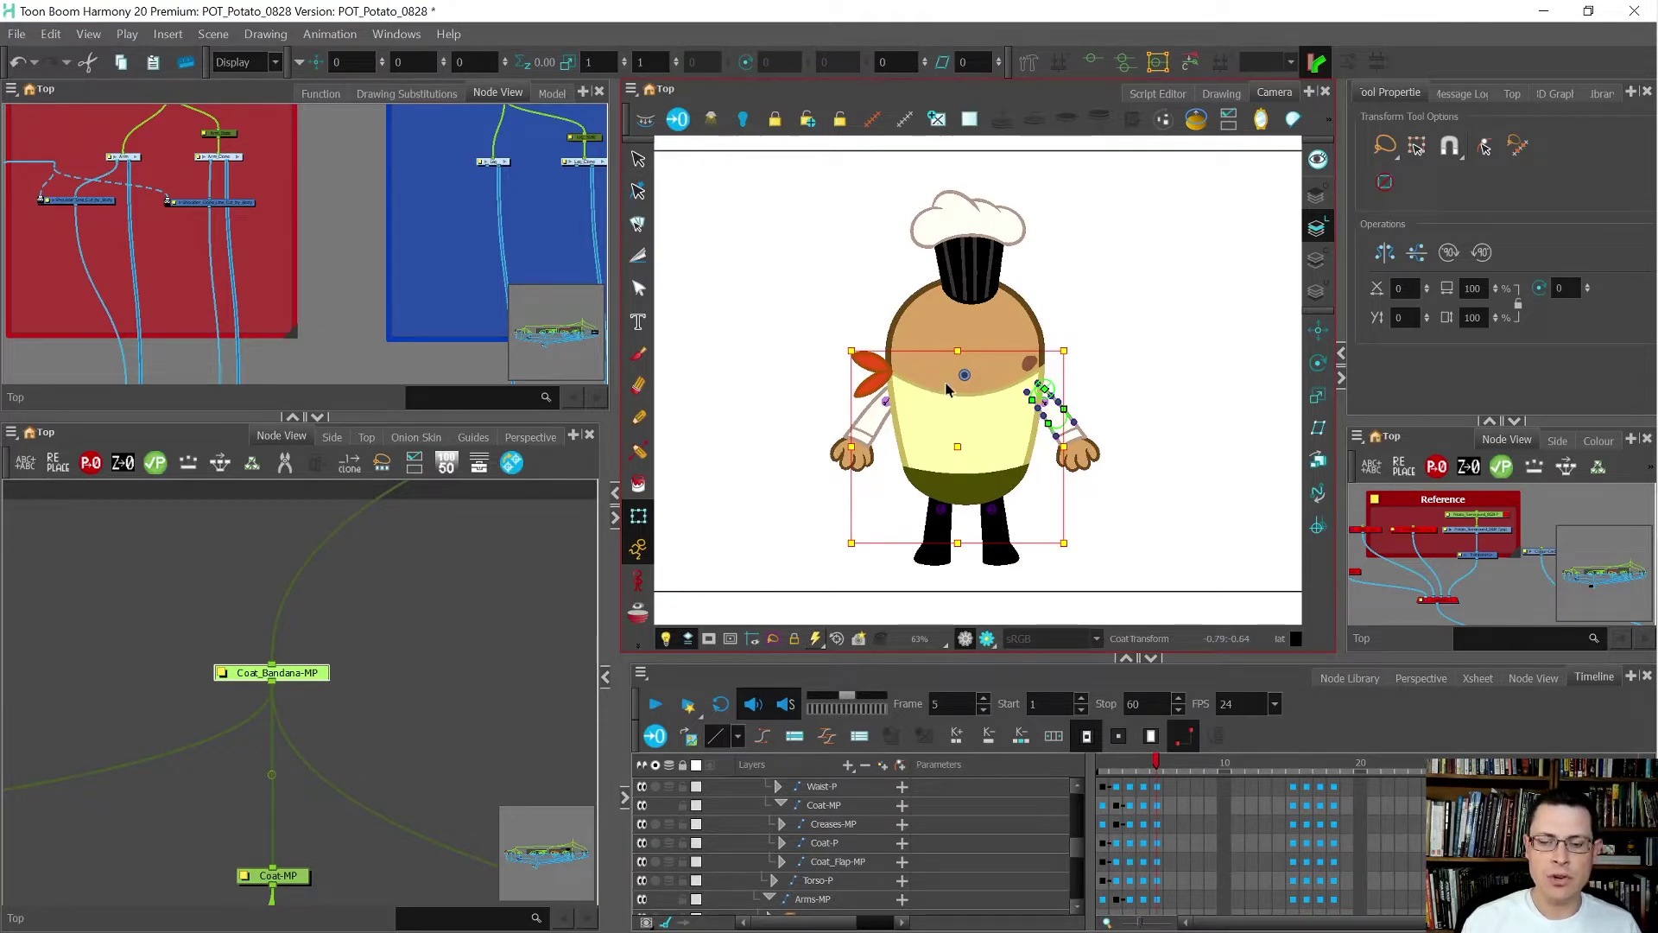
{"action": "key", "text": "comma"}
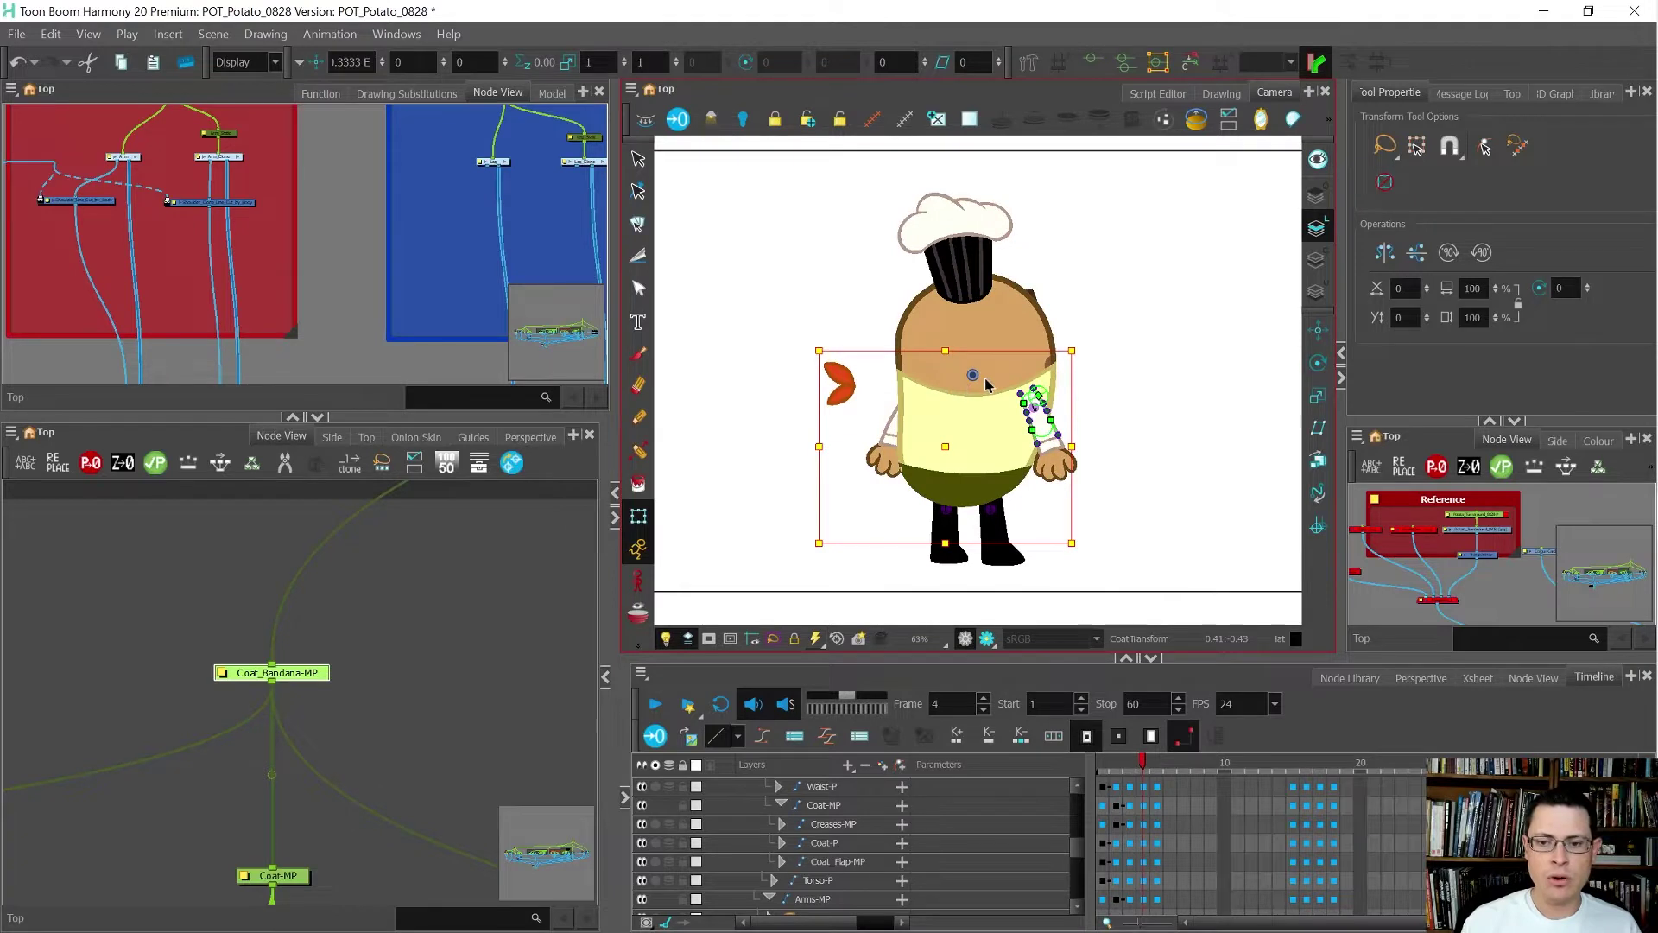
{"action": "key", "text": "period"}
{"action": "key", "text": "comma"}
{"action": "key", "text": "period"}
{"action": "key", "text": "comma"}
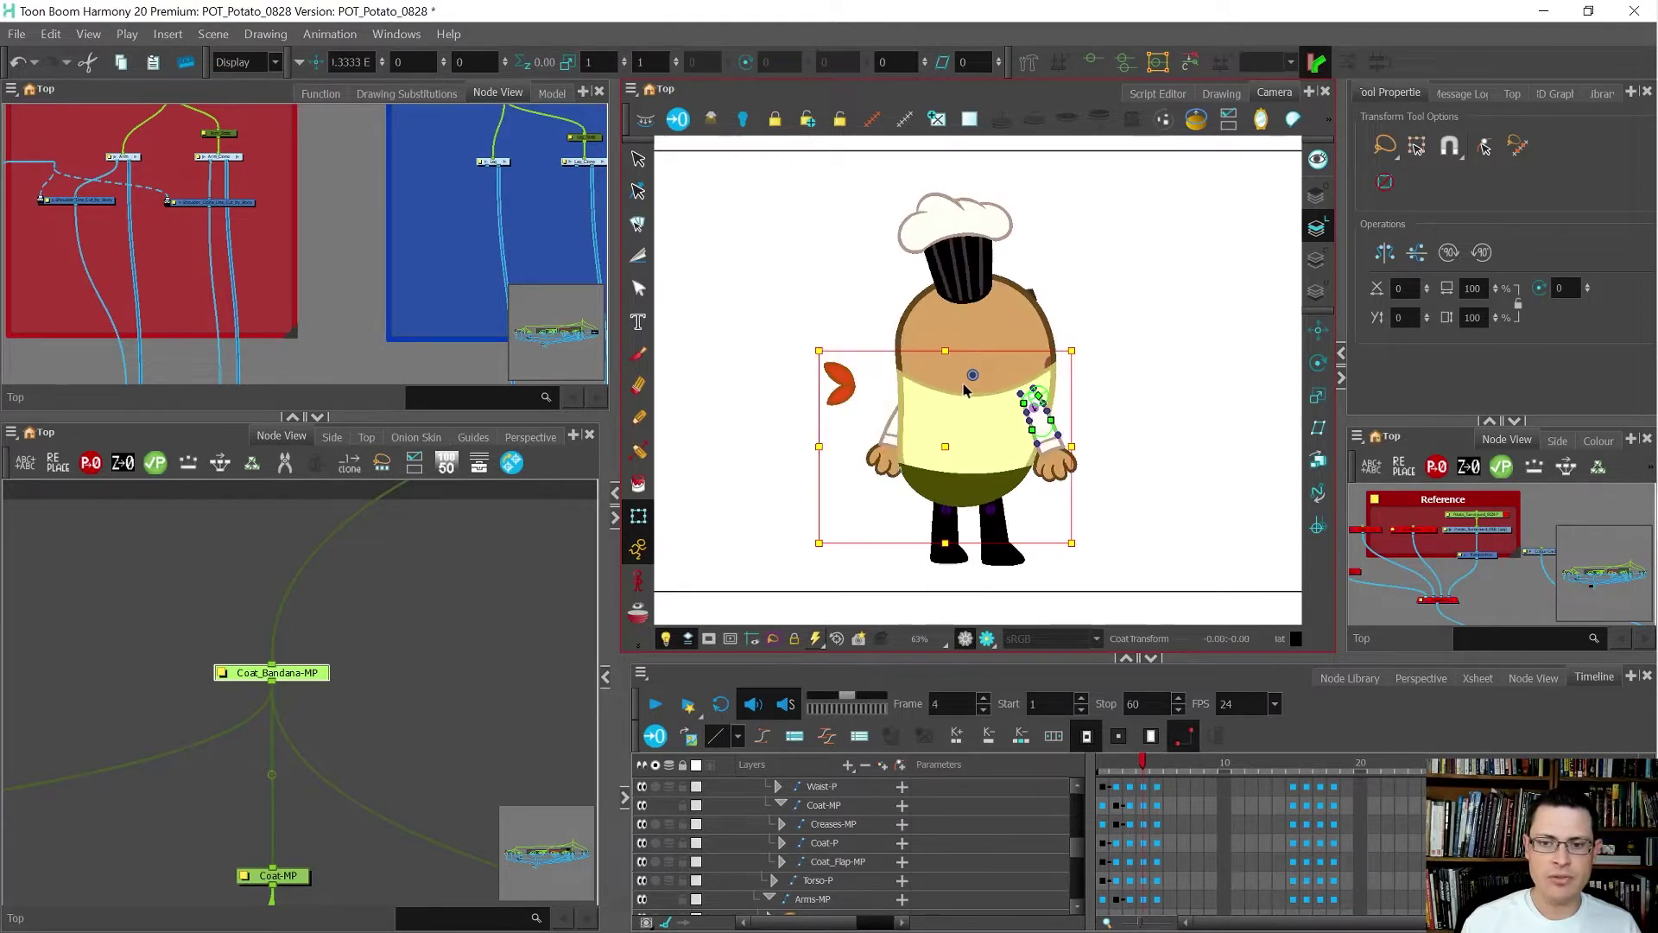
{"action": "key", "text": "period"}
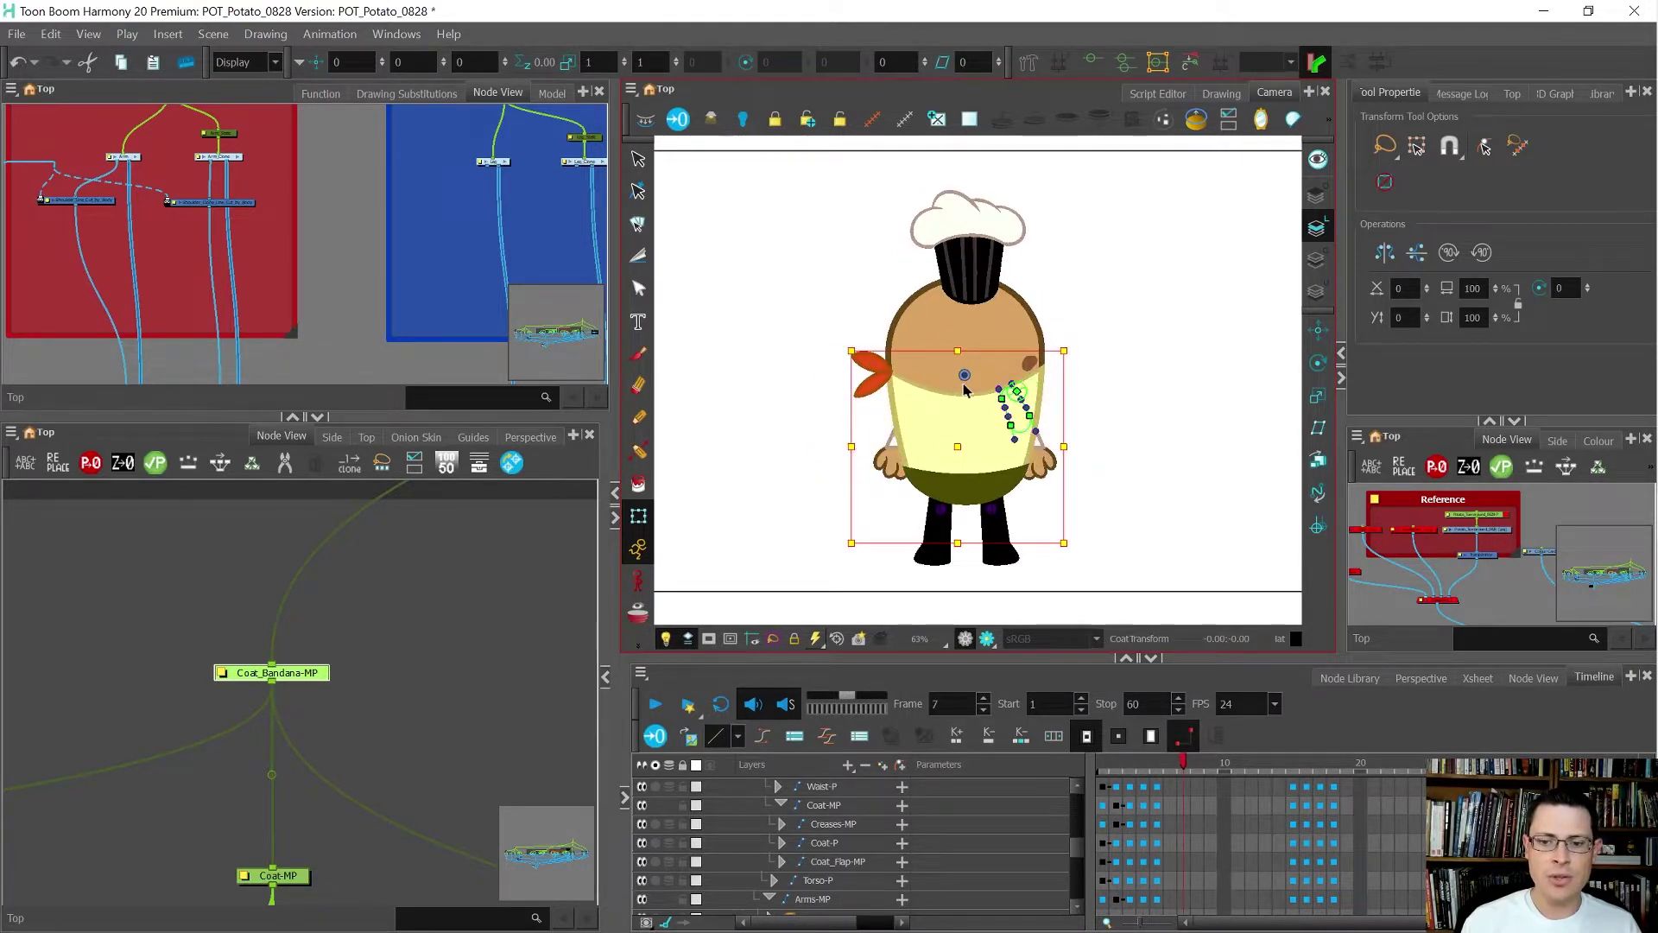
{"action": "key", "text": "comma"}
{"action": "key", "text": "comma"}
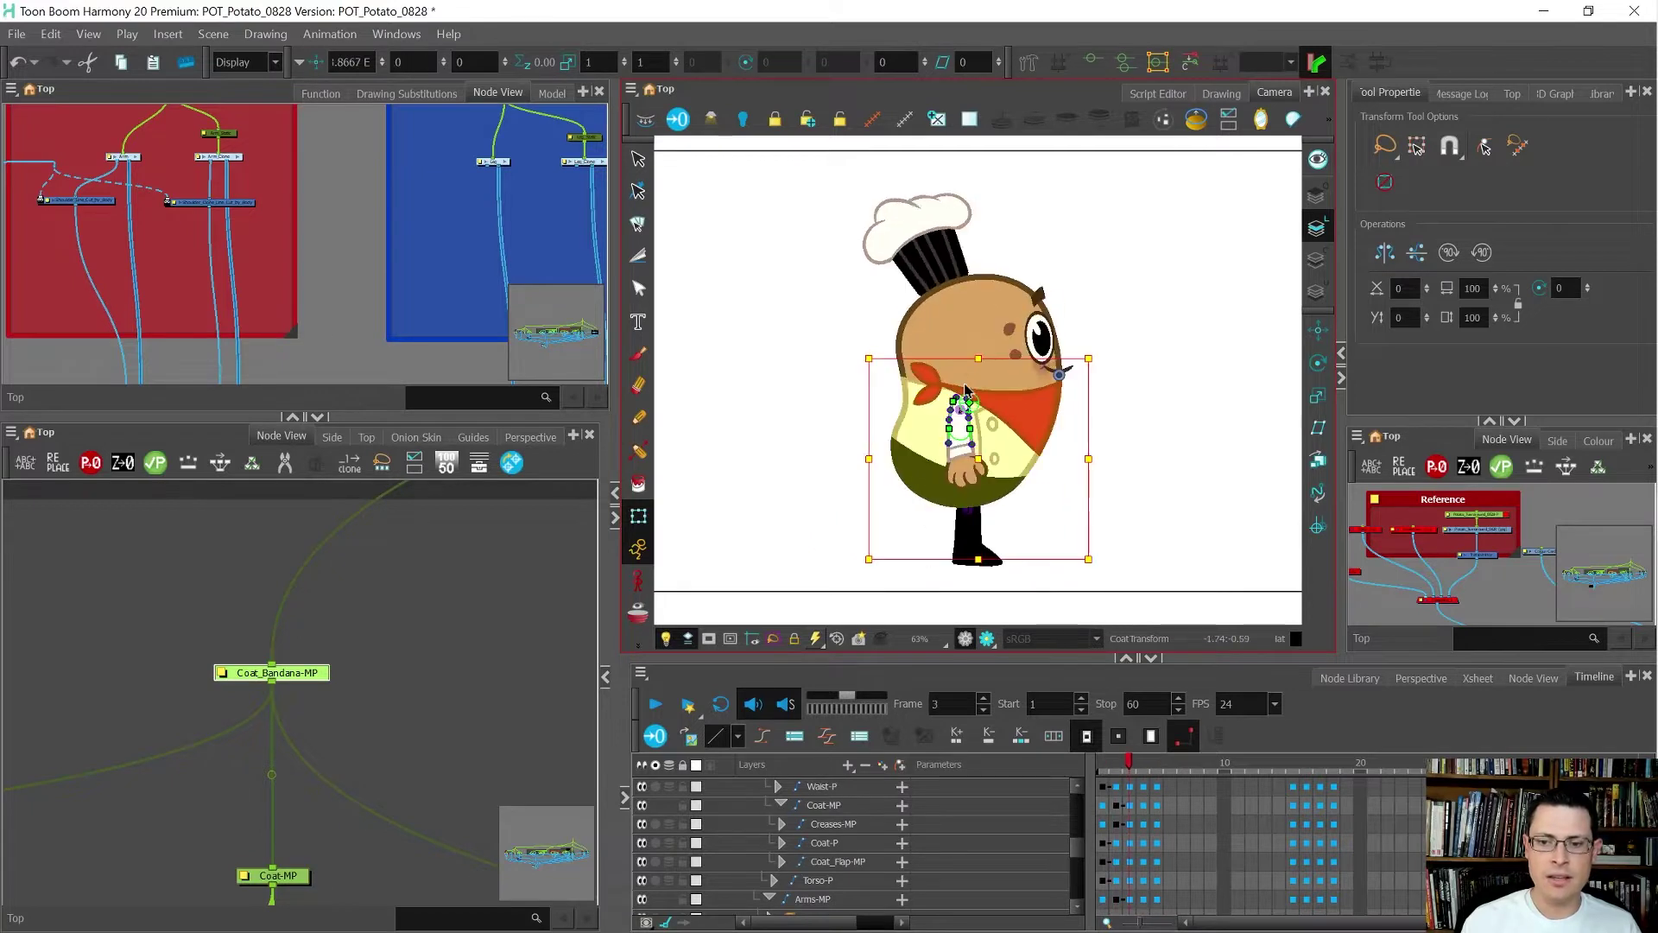
{"action": "key", "text": "period"}
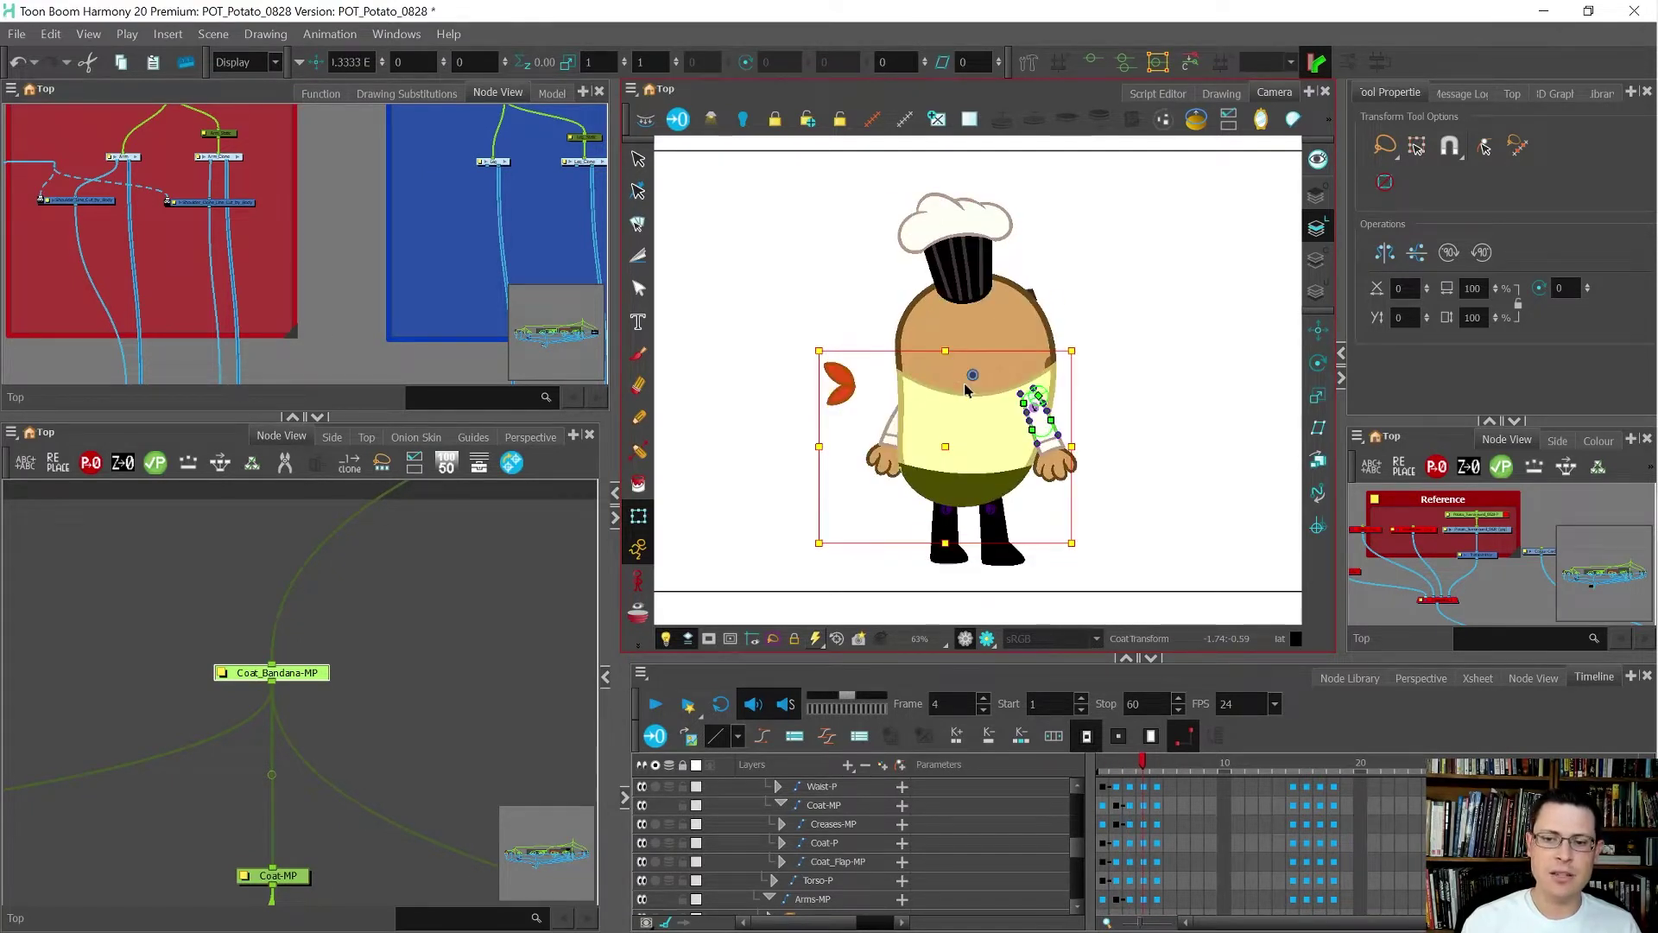
{"action": "key", "text": "comma"}
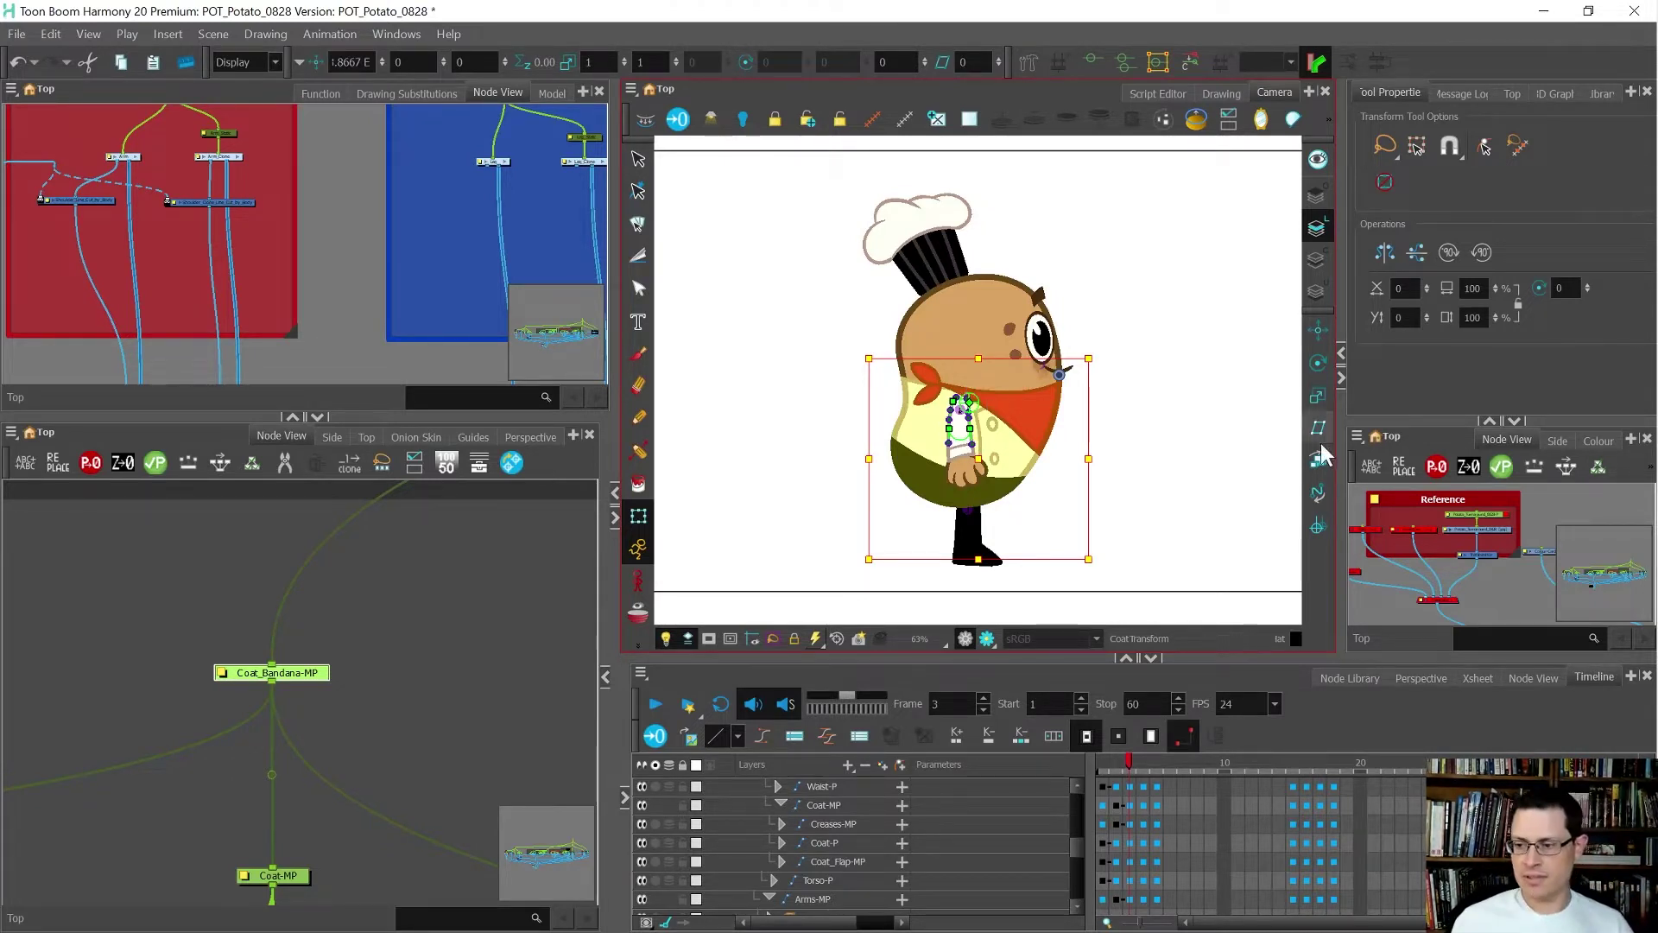
- Enable the Reference drawing so the turnaround sketches show, and go to the back view on frame 5
{"action": "left_click", "coordinate": [1432, 601]}
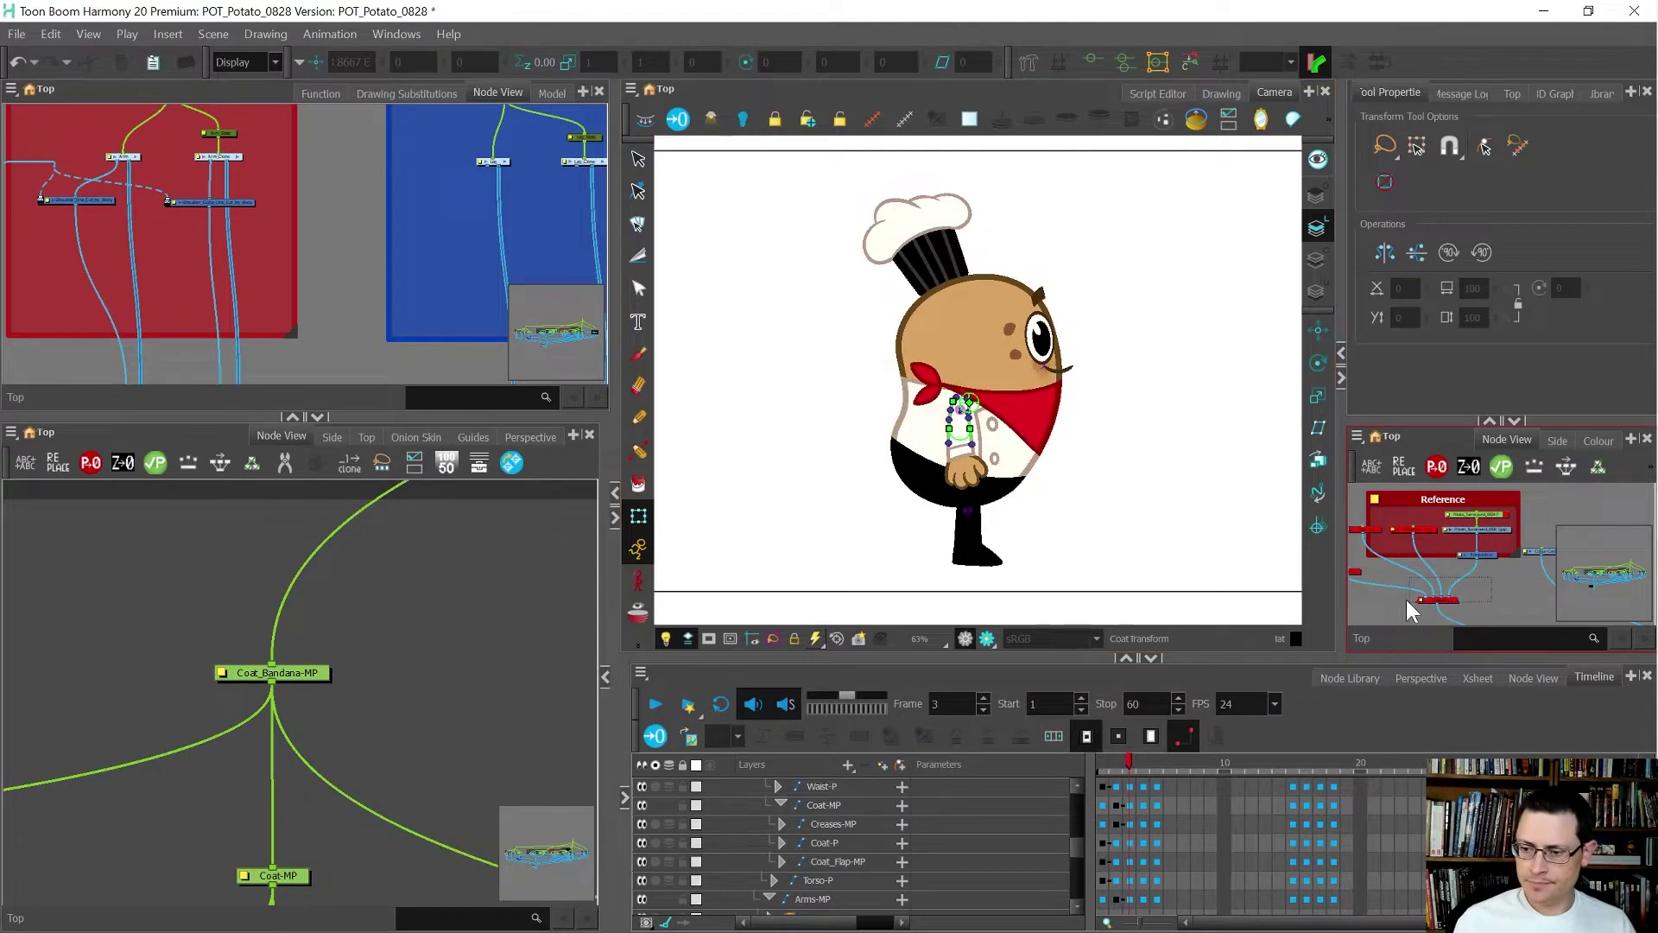
{"action": "key", "text": "a"}
{"action": "left_click", "coordinate": [1391, 592]}
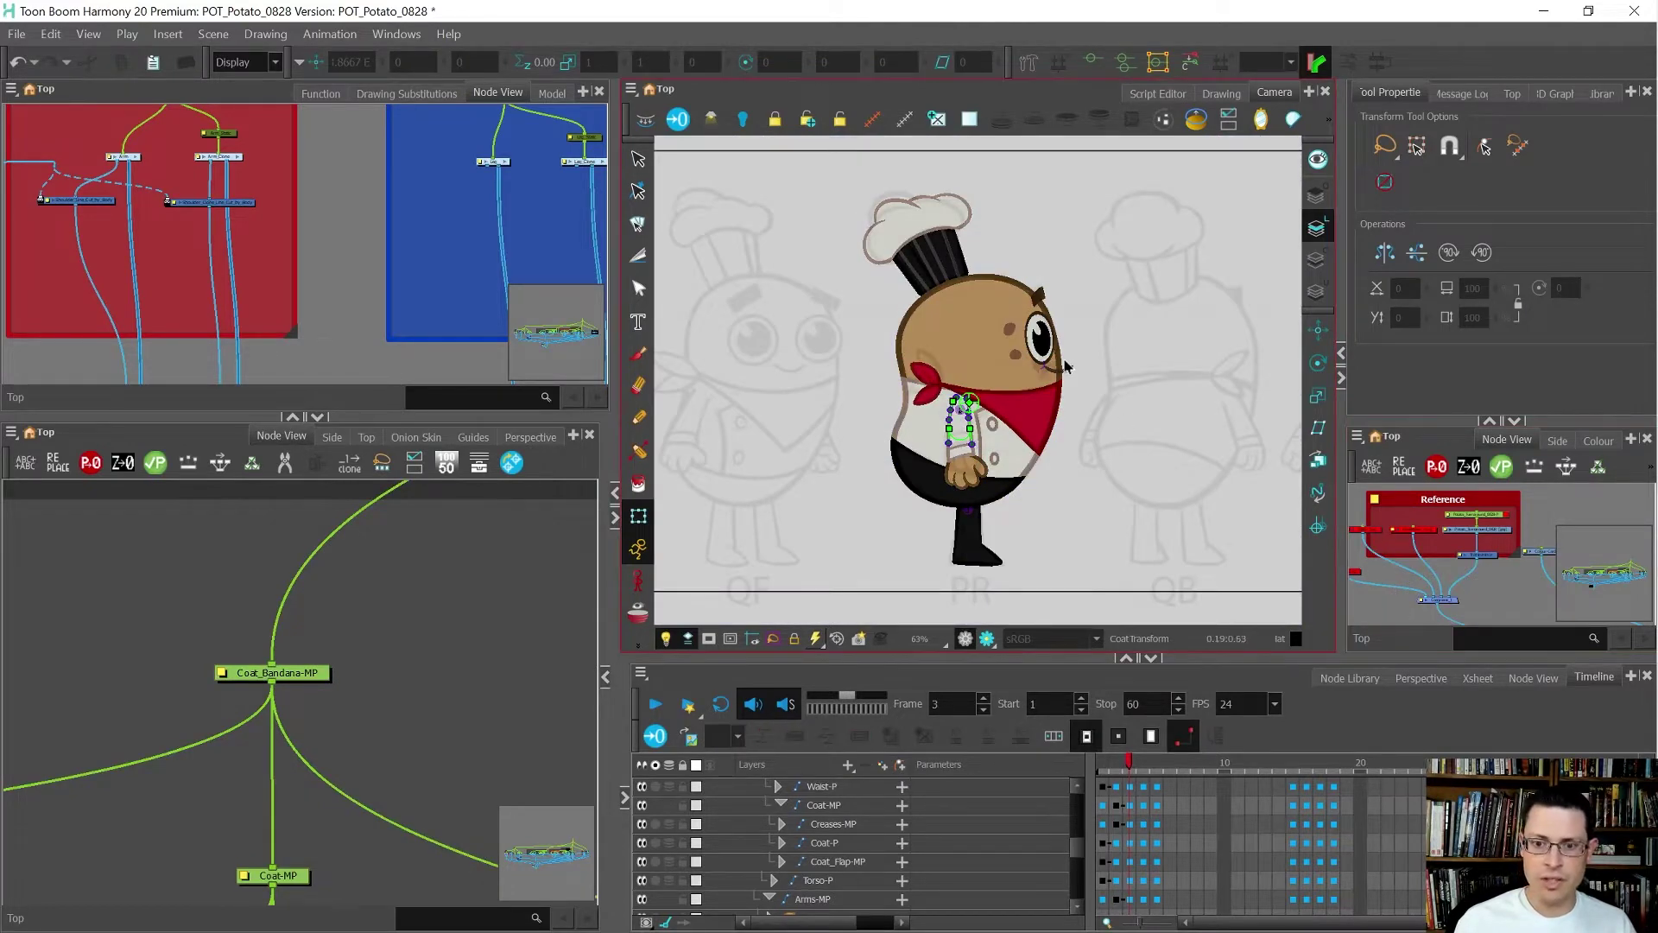
{"action": "key", "text": "period"}
{"action": "key", "text": "period"}
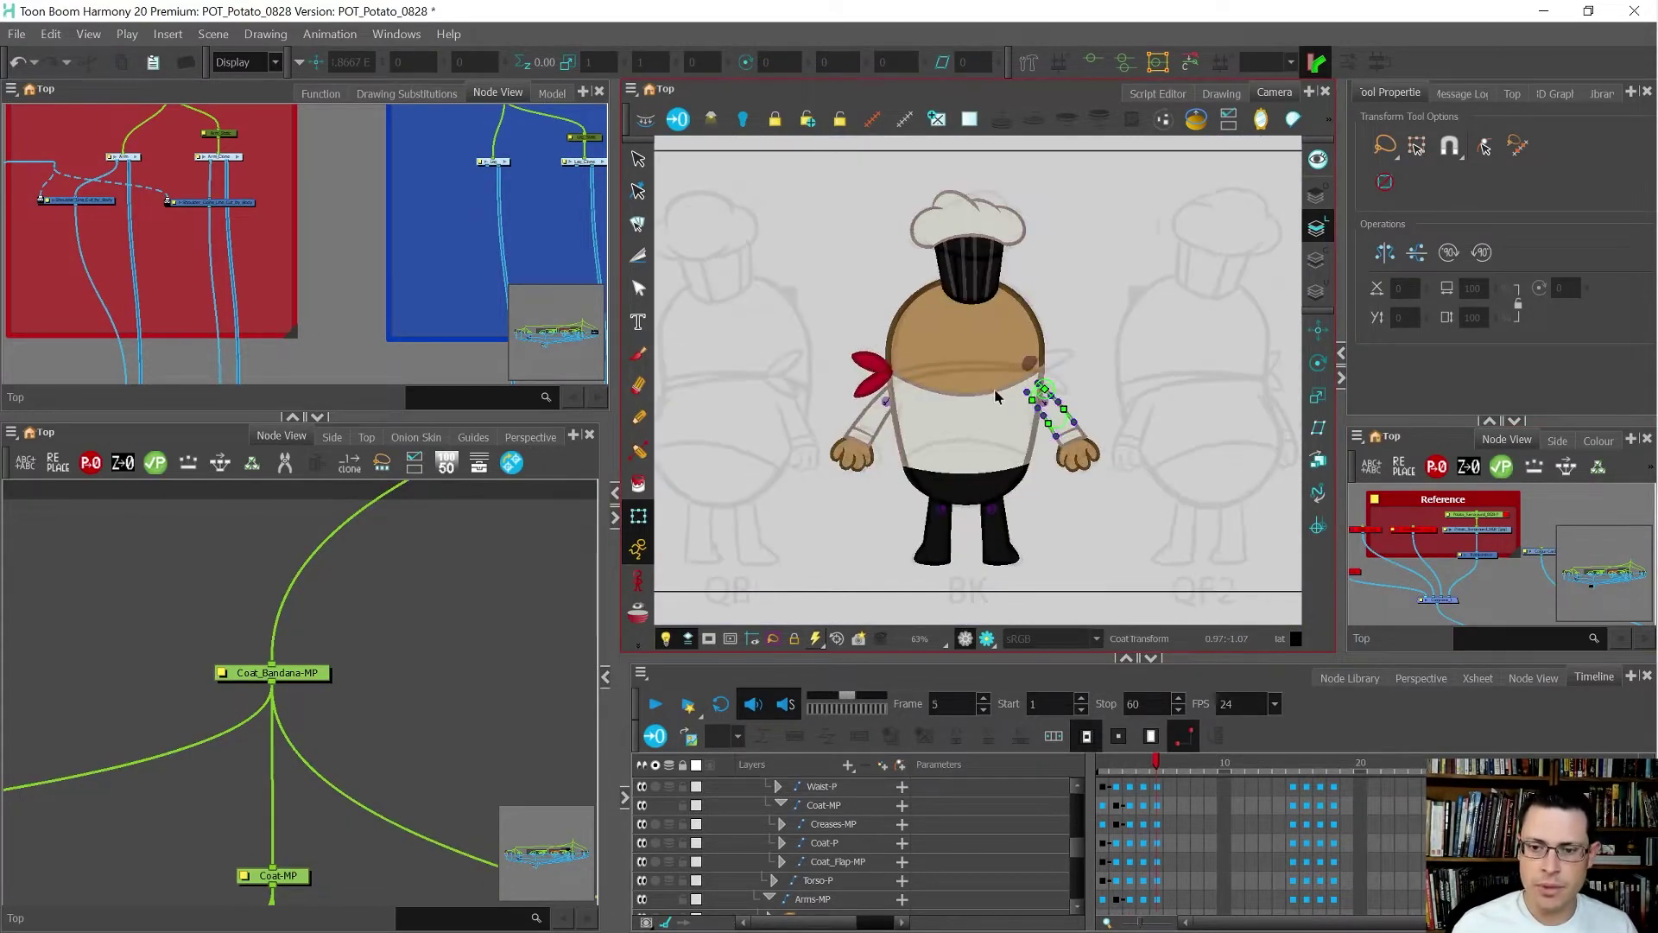
- Select the Coat-MP peg and display the coat's deformation controls on frame 5
{"action": "left_click", "coordinate": [639, 551]}
{"action": "left_click", "coordinate": [321, 704]}
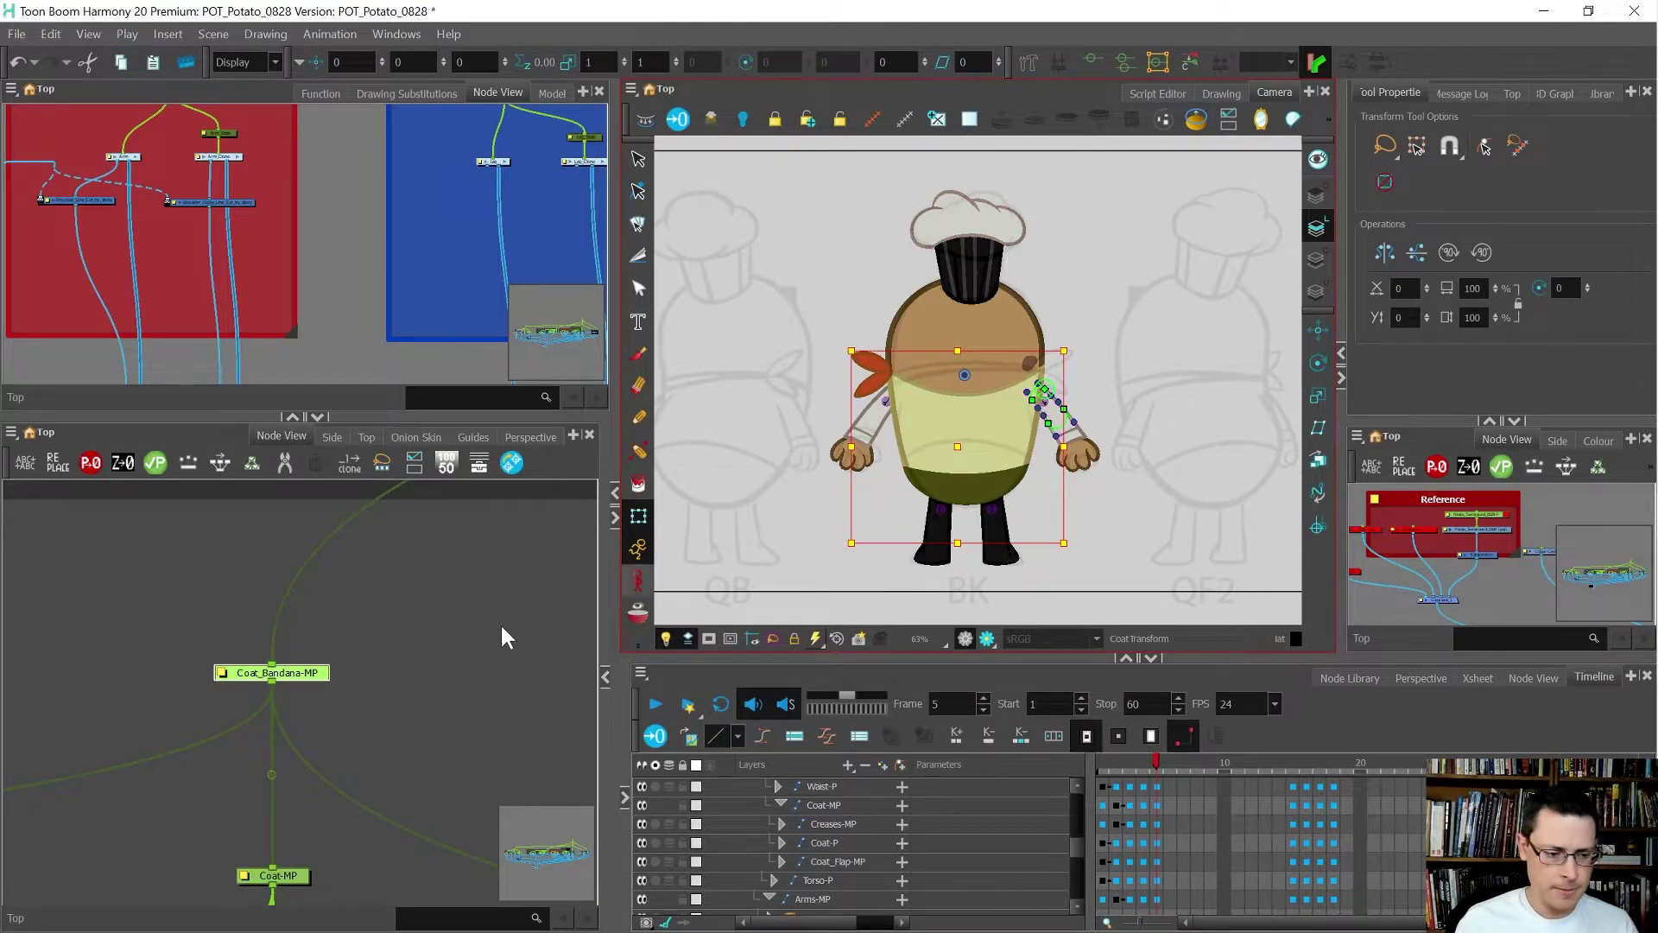
{"action": "scroll", "coordinate": [485, 610], "scroll_direction": "down", "scroll_amount": 7}
{"action": "scroll", "coordinate": [467, 670], "scroll_direction": "up", "scroll_amount": 5}
{"action": "left_click", "coordinate": [466, 681]}
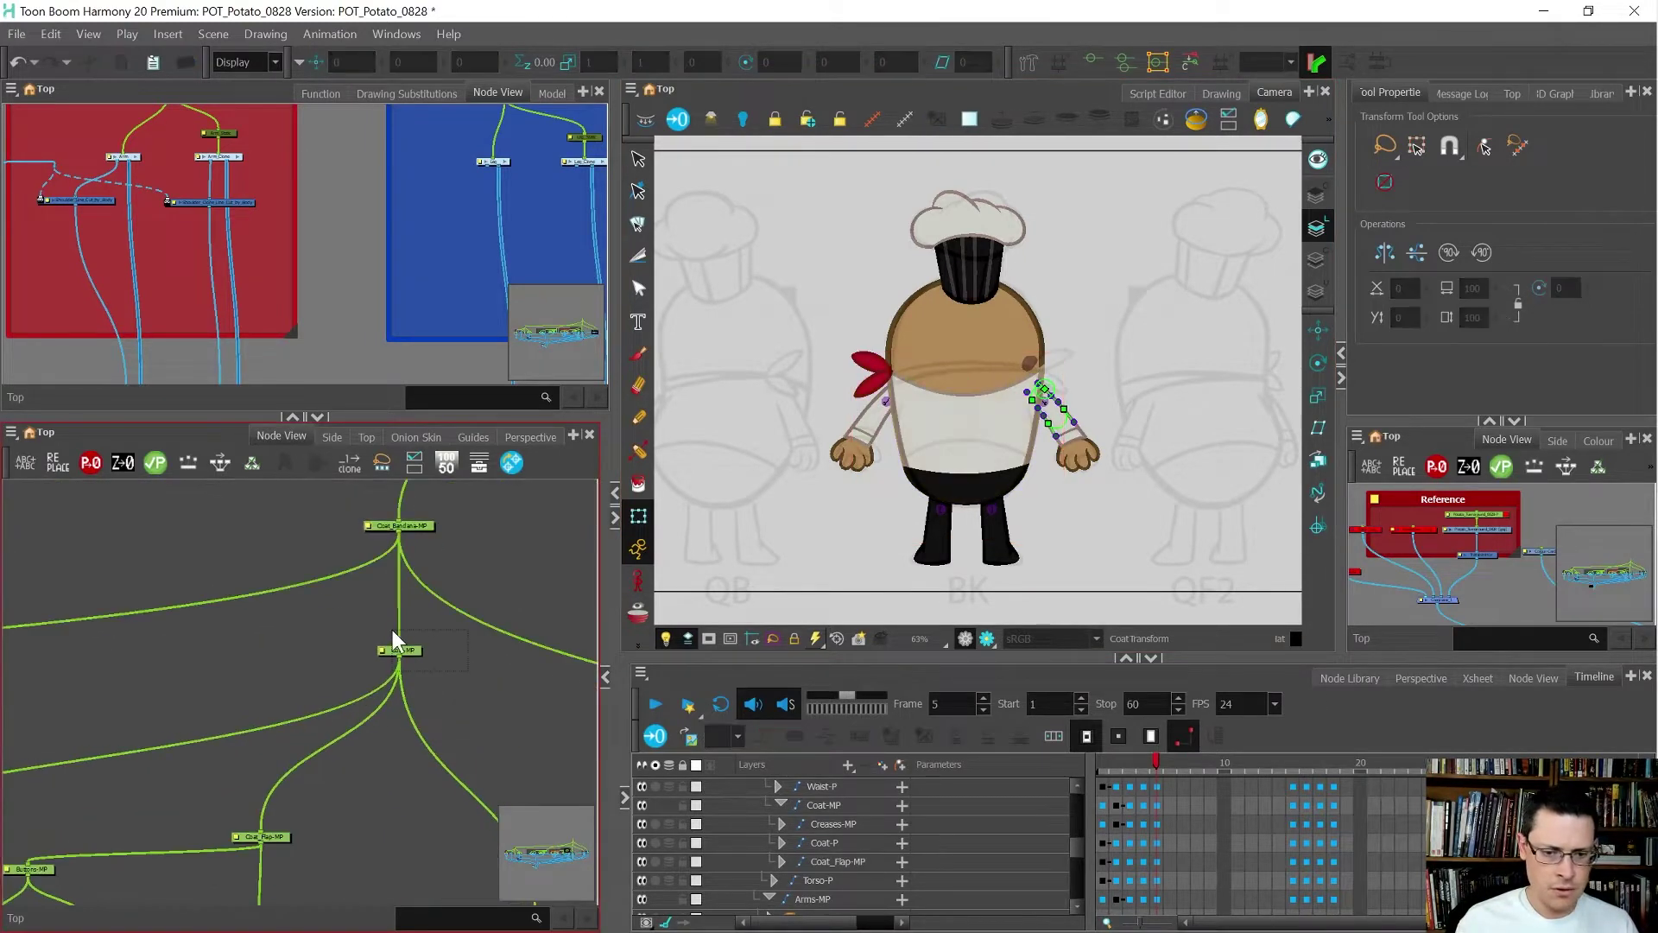
{"action": "left_click", "coordinate": [398, 650]}
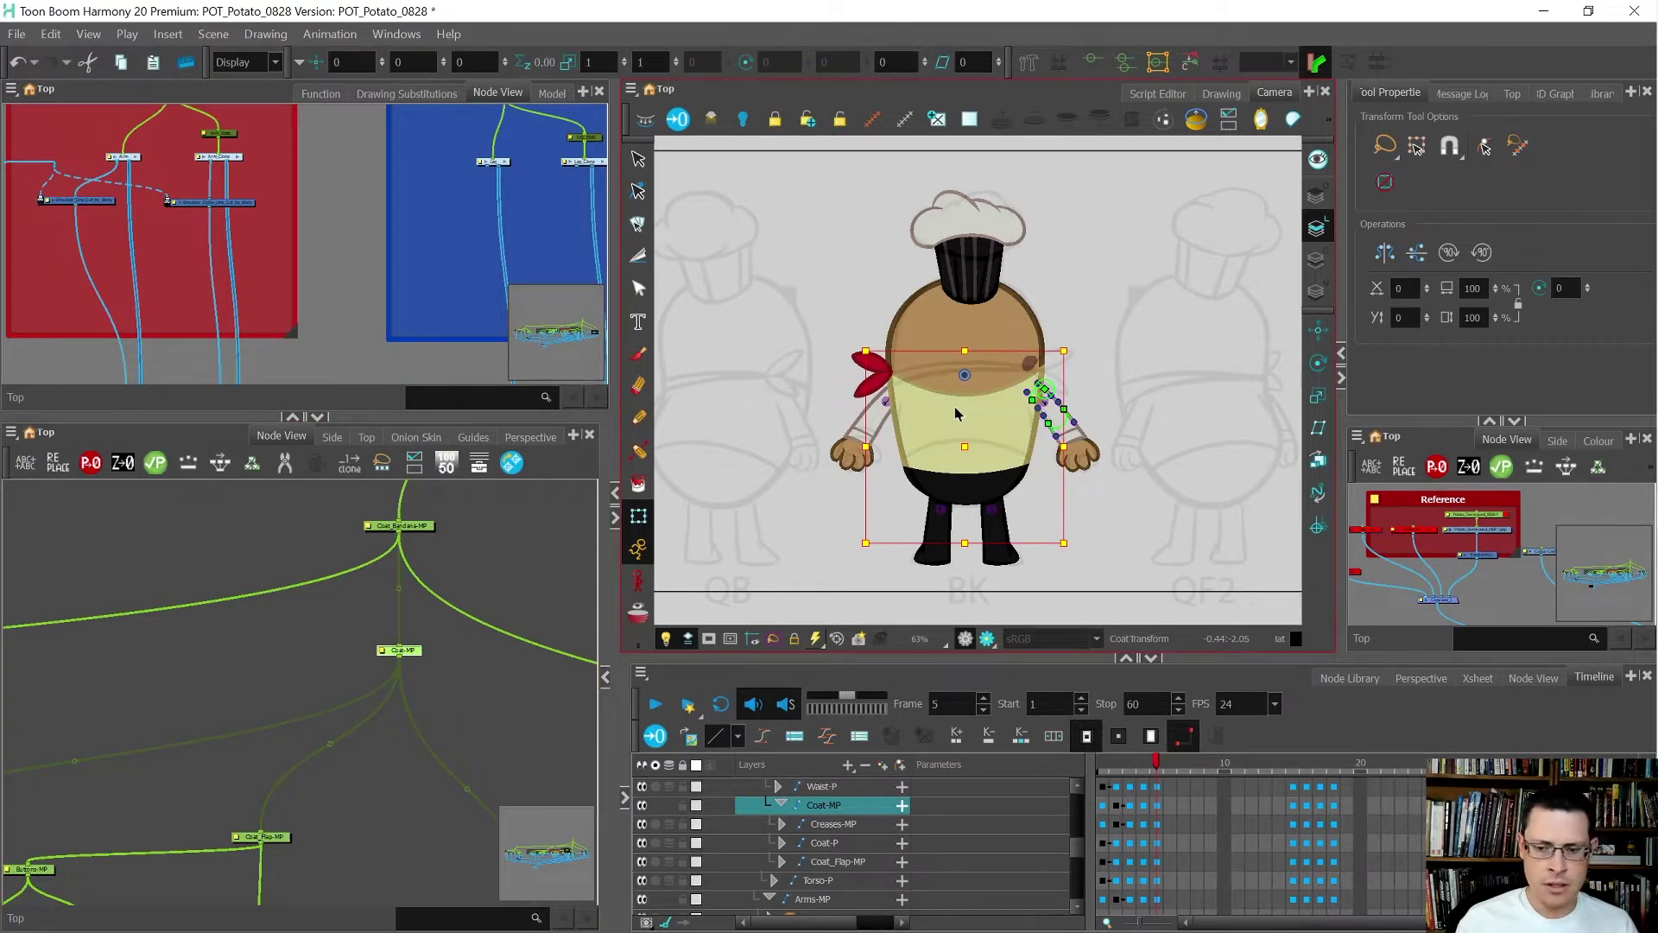
{"action": "left_click", "coordinate": [957, 415]}
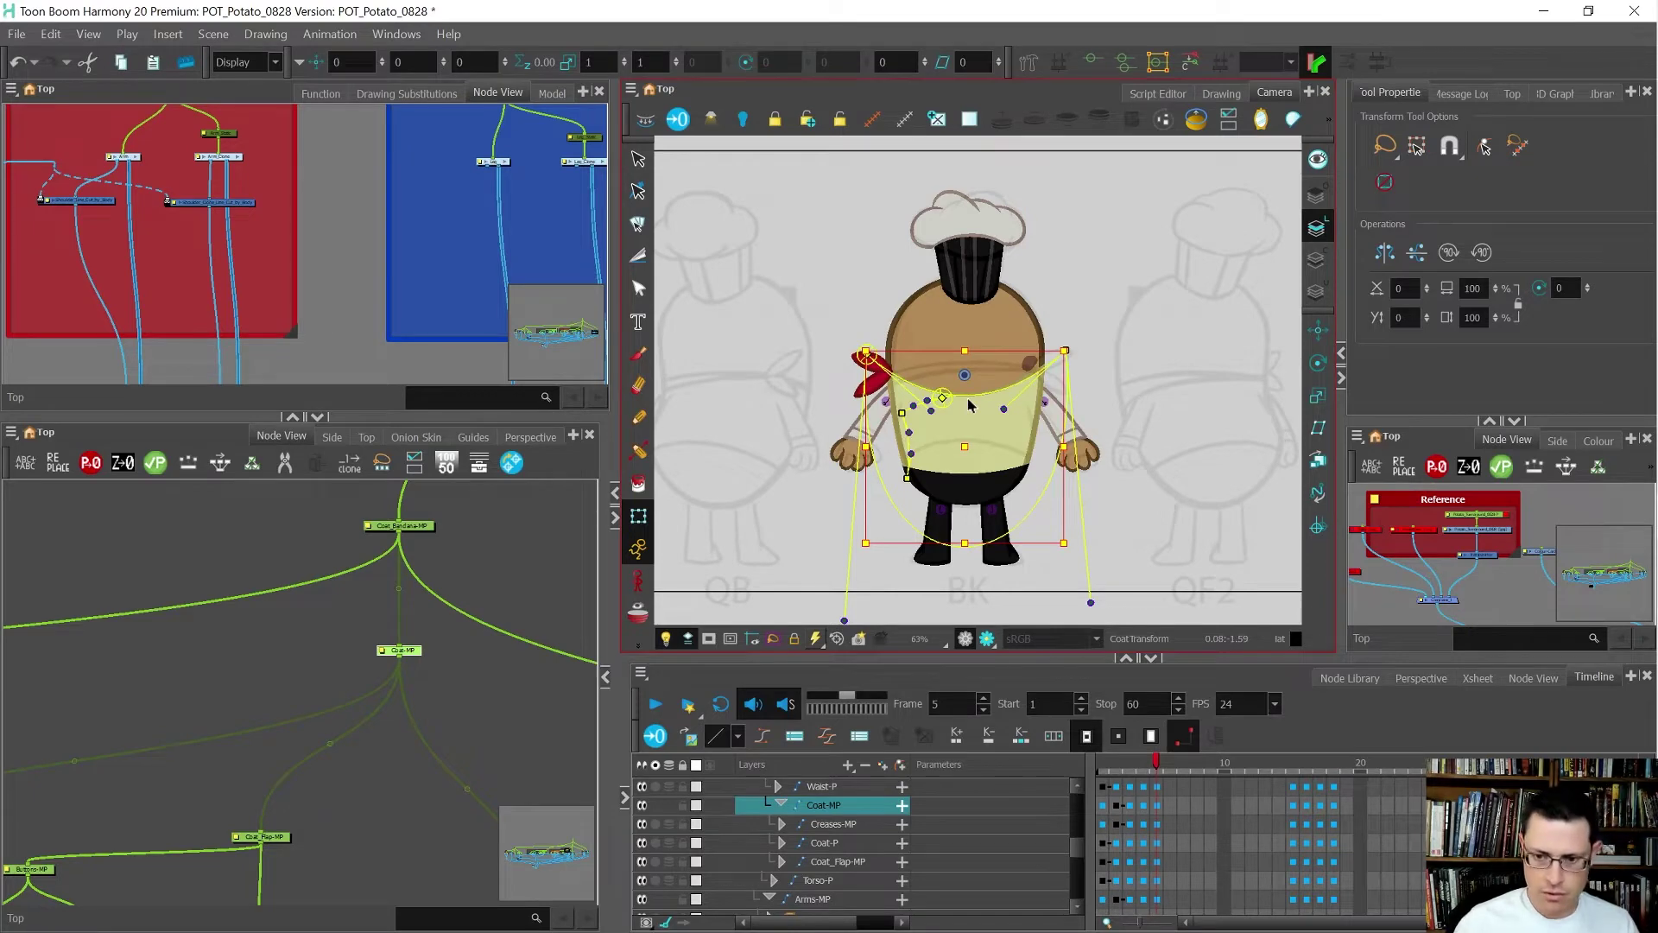
{"action": "scroll", "coordinate": [970, 406], "scroll_direction": "up", "scroll_amount": 3}
{"action": "left_click", "coordinate": [1065, 350]}
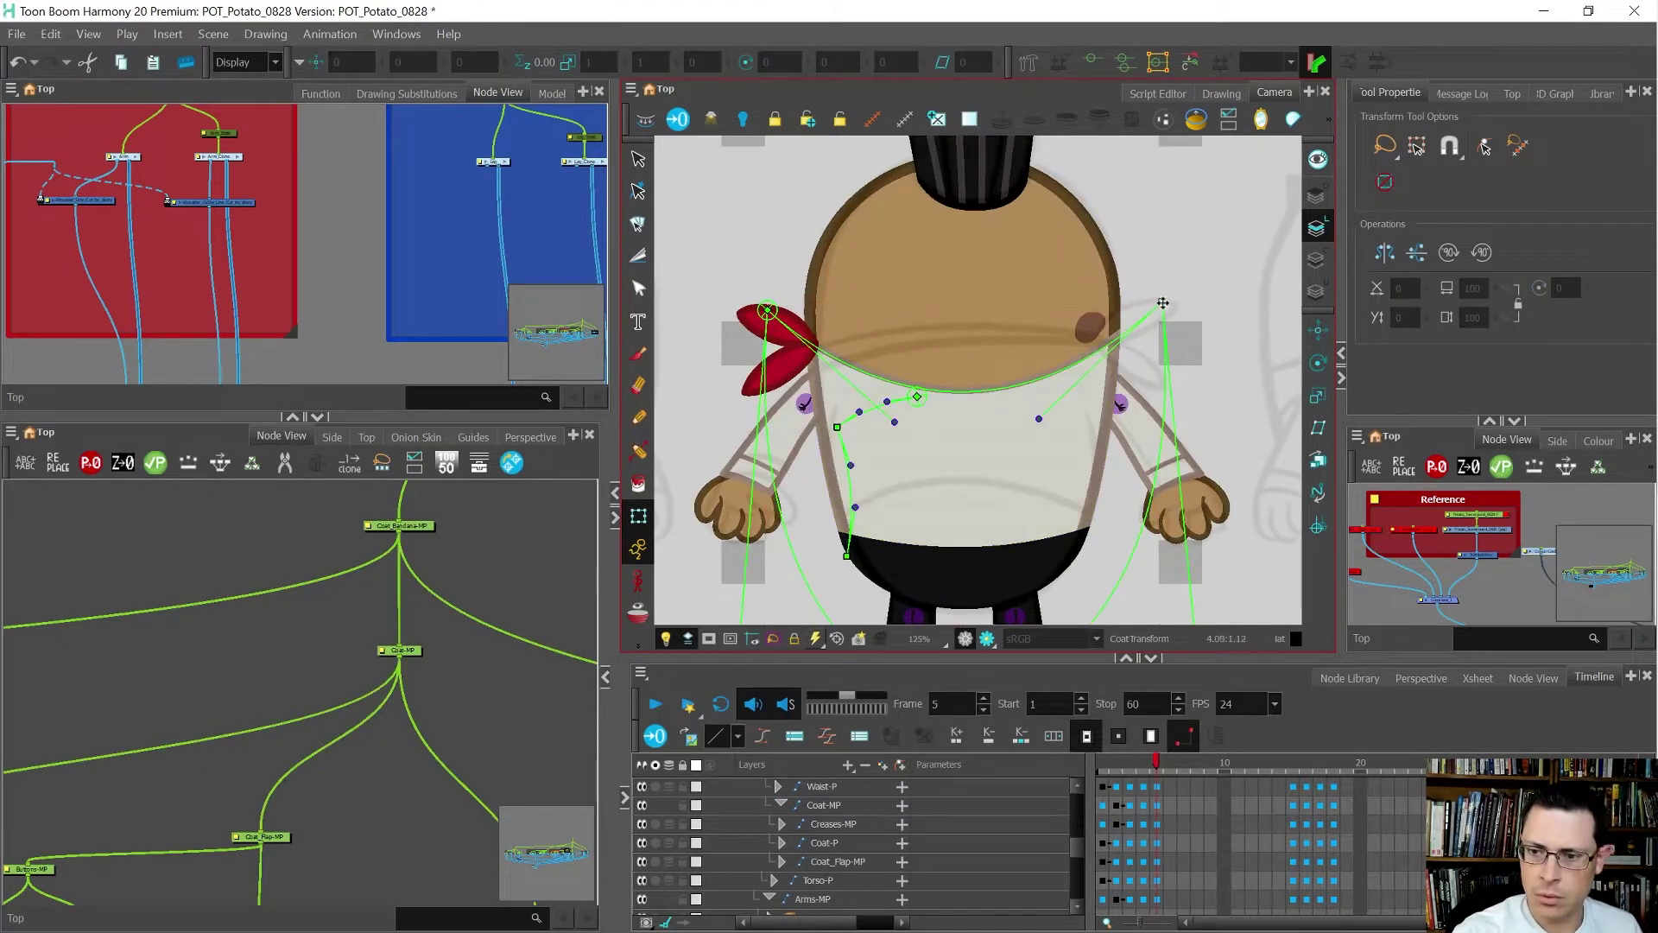
- Reshape the coat's neckline on frame 5 into an upward arch following the reference, using its end points and curve handles
{"action": "left_click_drag", "start_coordinate": [1164, 303], "coordinate": [1157, 355]}
{"action": "left_click_drag", "start_coordinate": [1034, 470], "coordinate": [1020, 290]}
{"action": "left_click_drag", "start_coordinate": [768, 311], "coordinate": [777, 416]}
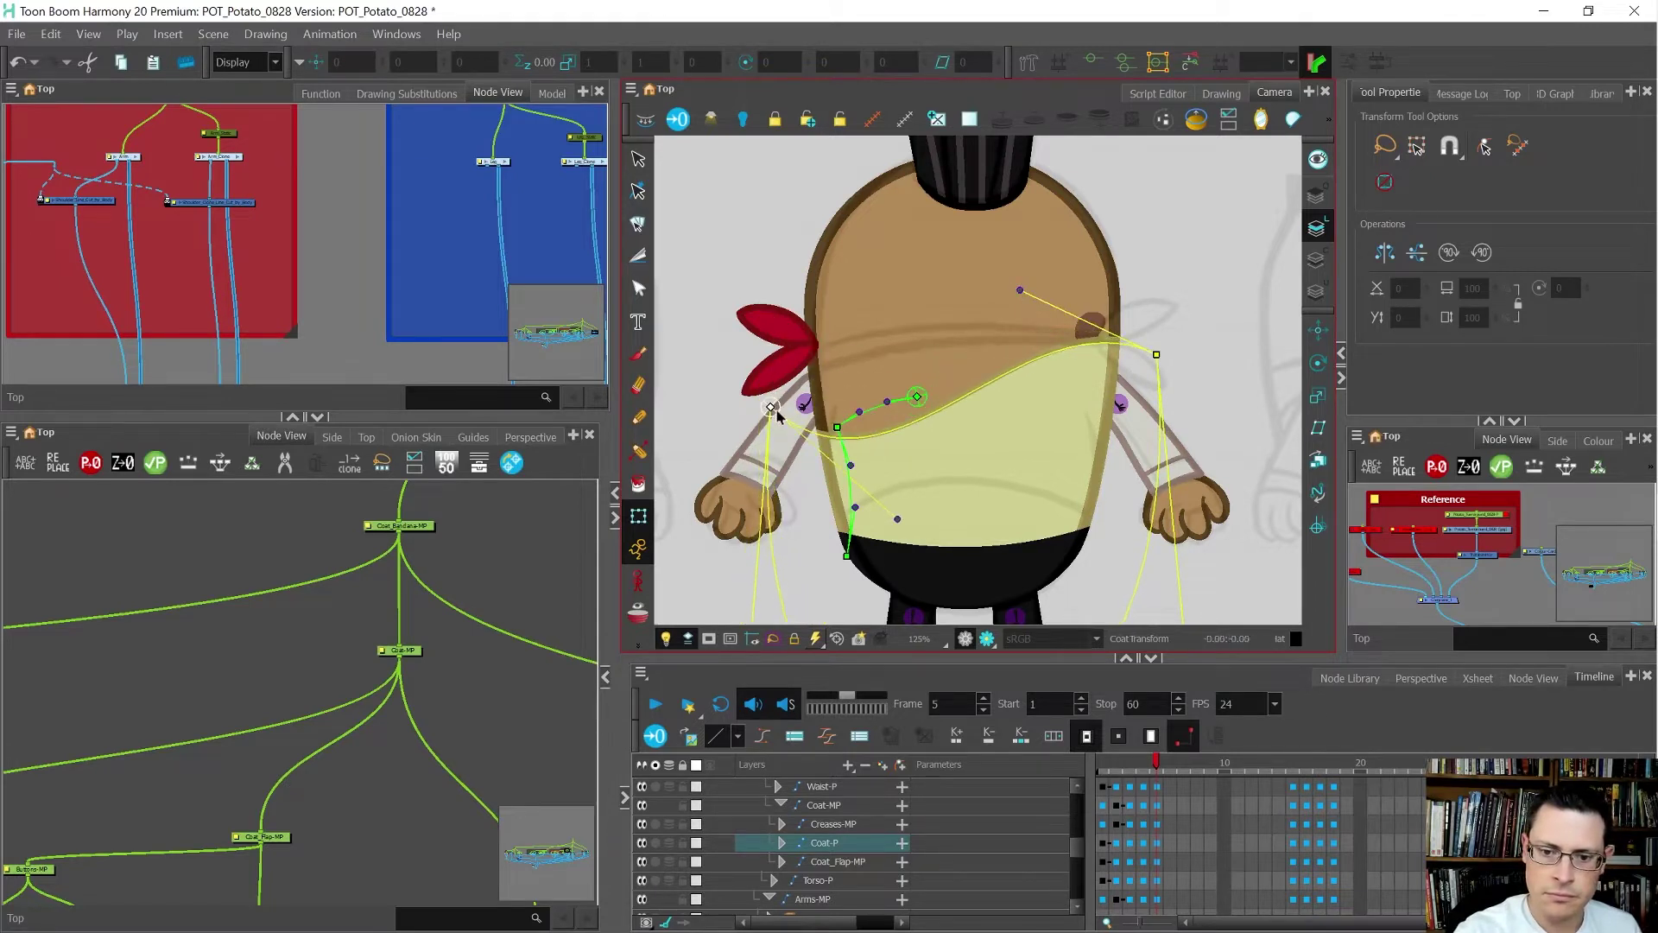
{"action": "left_click_drag", "start_coordinate": [898, 518], "coordinate": [857, 320]}
{"action": "left_click_drag", "start_coordinate": [774, 410], "coordinate": [768, 391]}
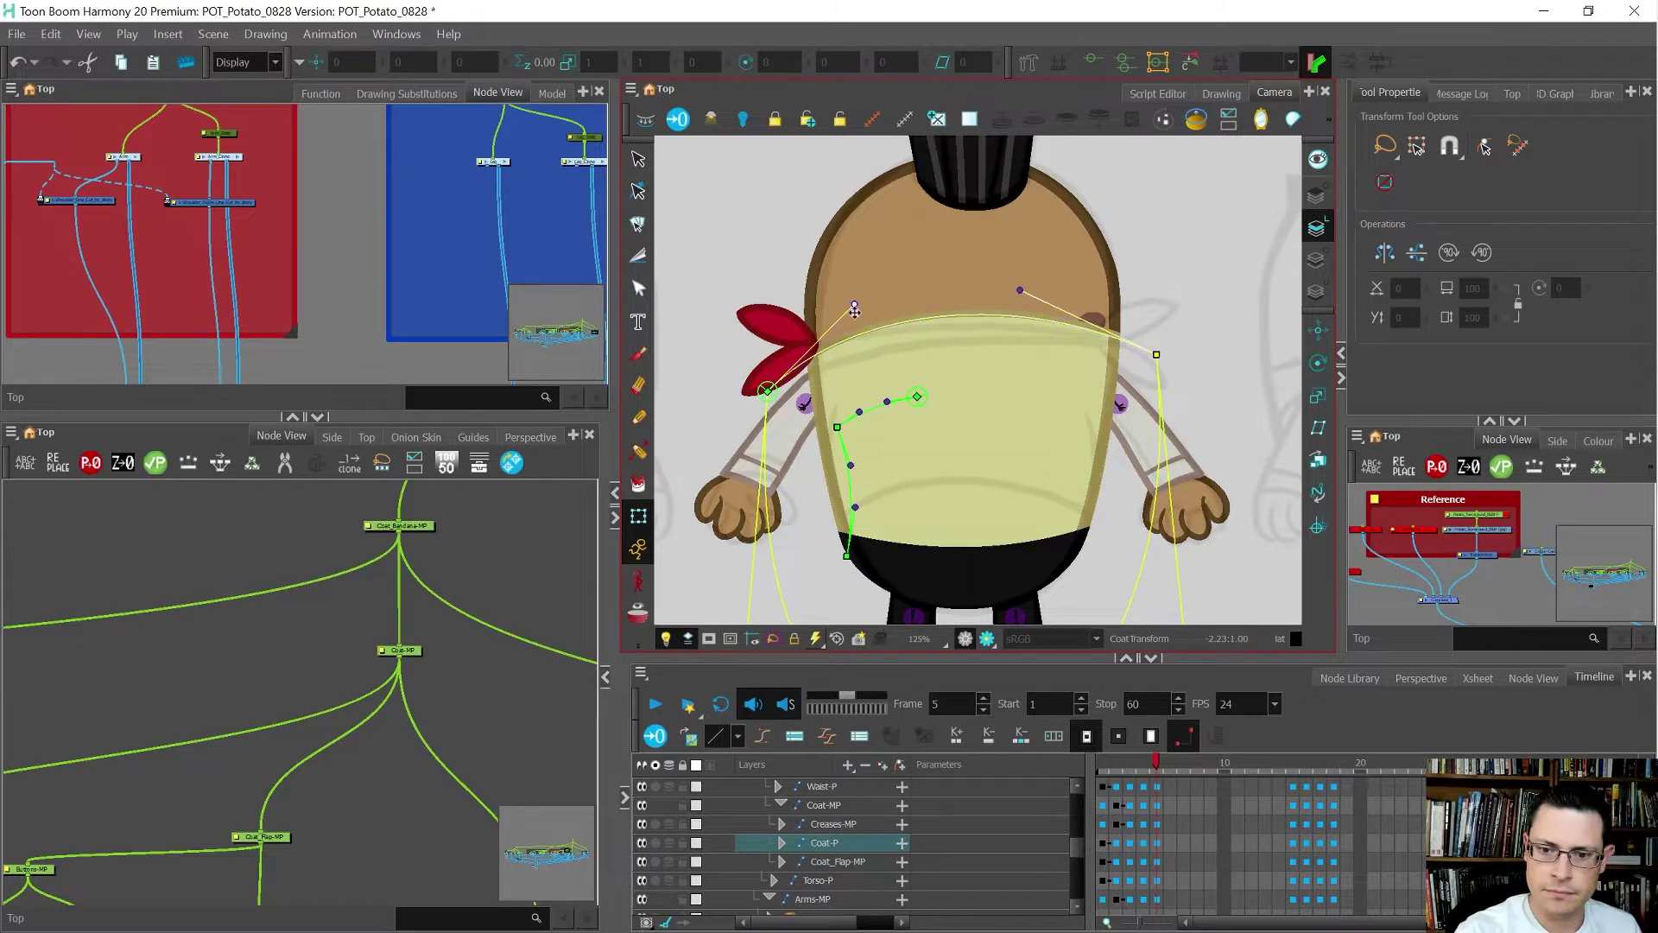
- Fine-tune the neckline's end point and curve handles so the arch matches the reference curve more closely
{"action": "left_click_drag", "start_coordinate": [1158, 358], "coordinate": [1161, 371]}
{"action": "left_click_drag", "start_coordinate": [1020, 290], "coordinate": [1027, 318]}
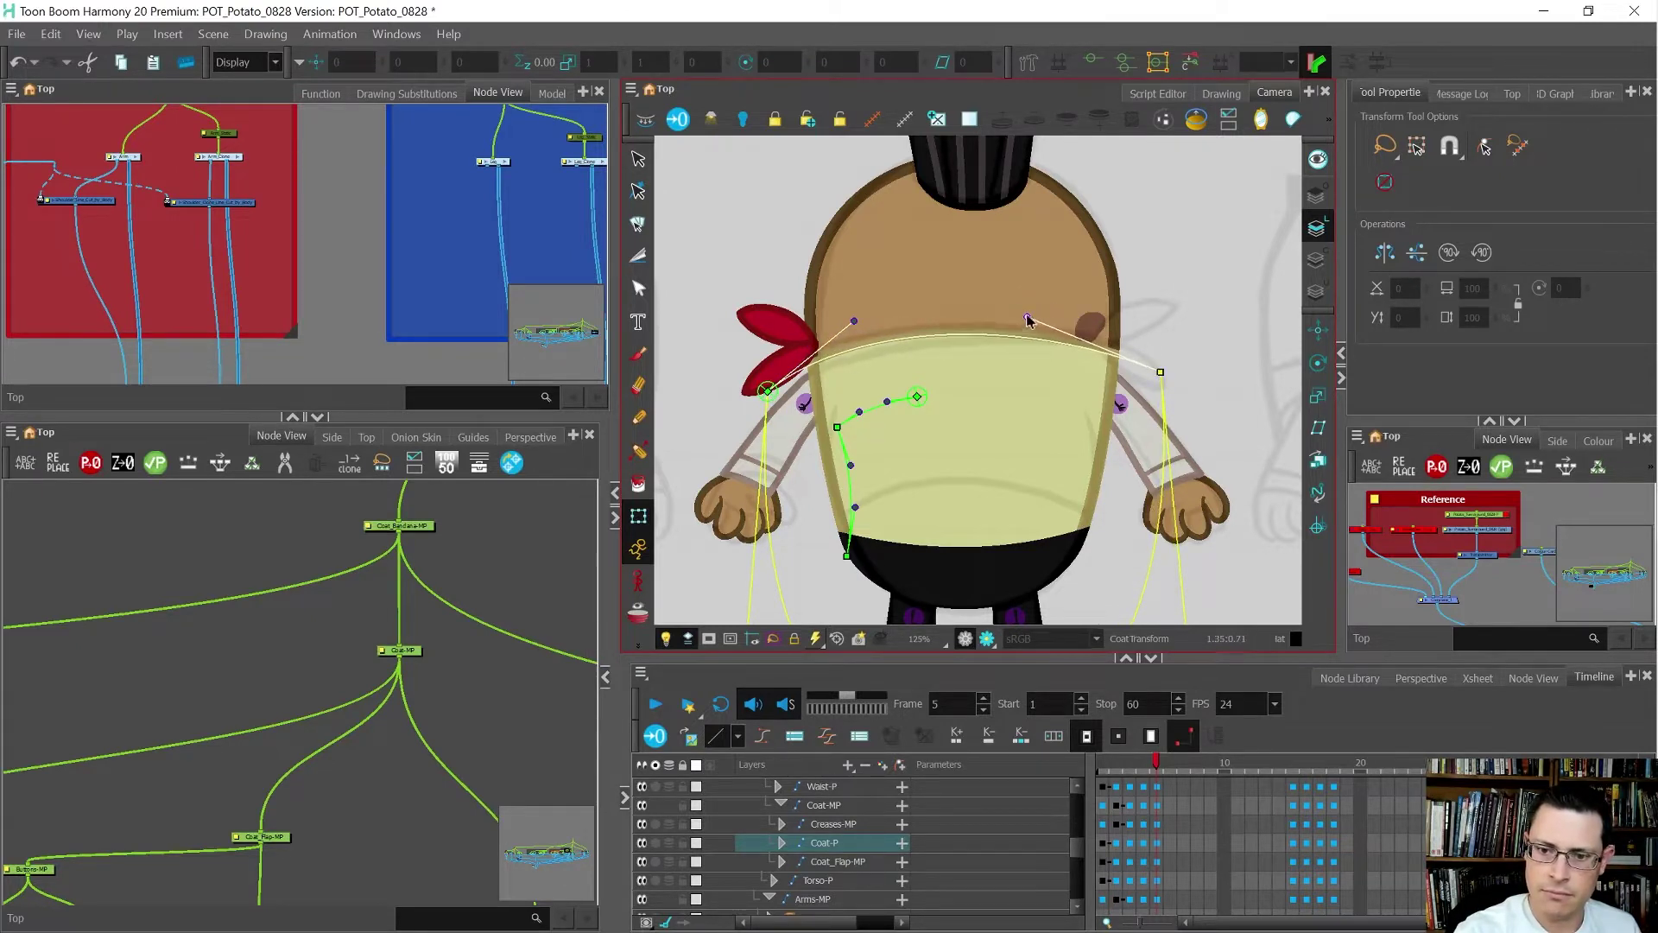
{"action": "left_click_drag", "start_coordinate": [855, 322], "coordinate": [849, 331]}
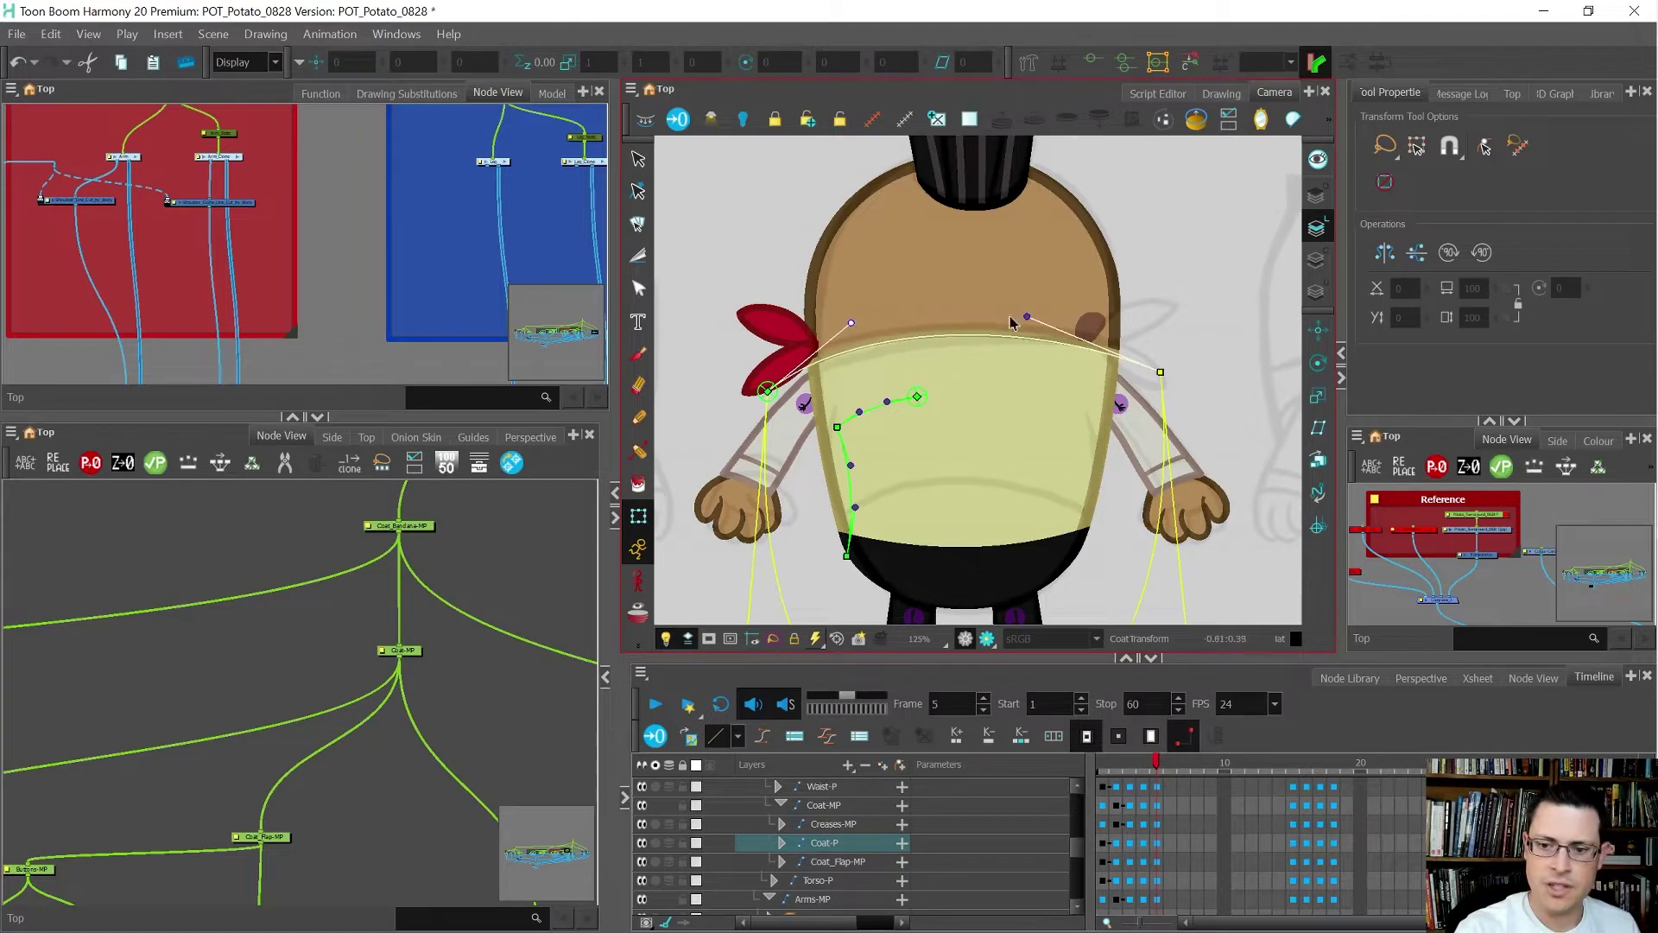
{"action": "left_click_drag", "start_coordinate": [1161, 372], "coordinate": [1161, 368]}
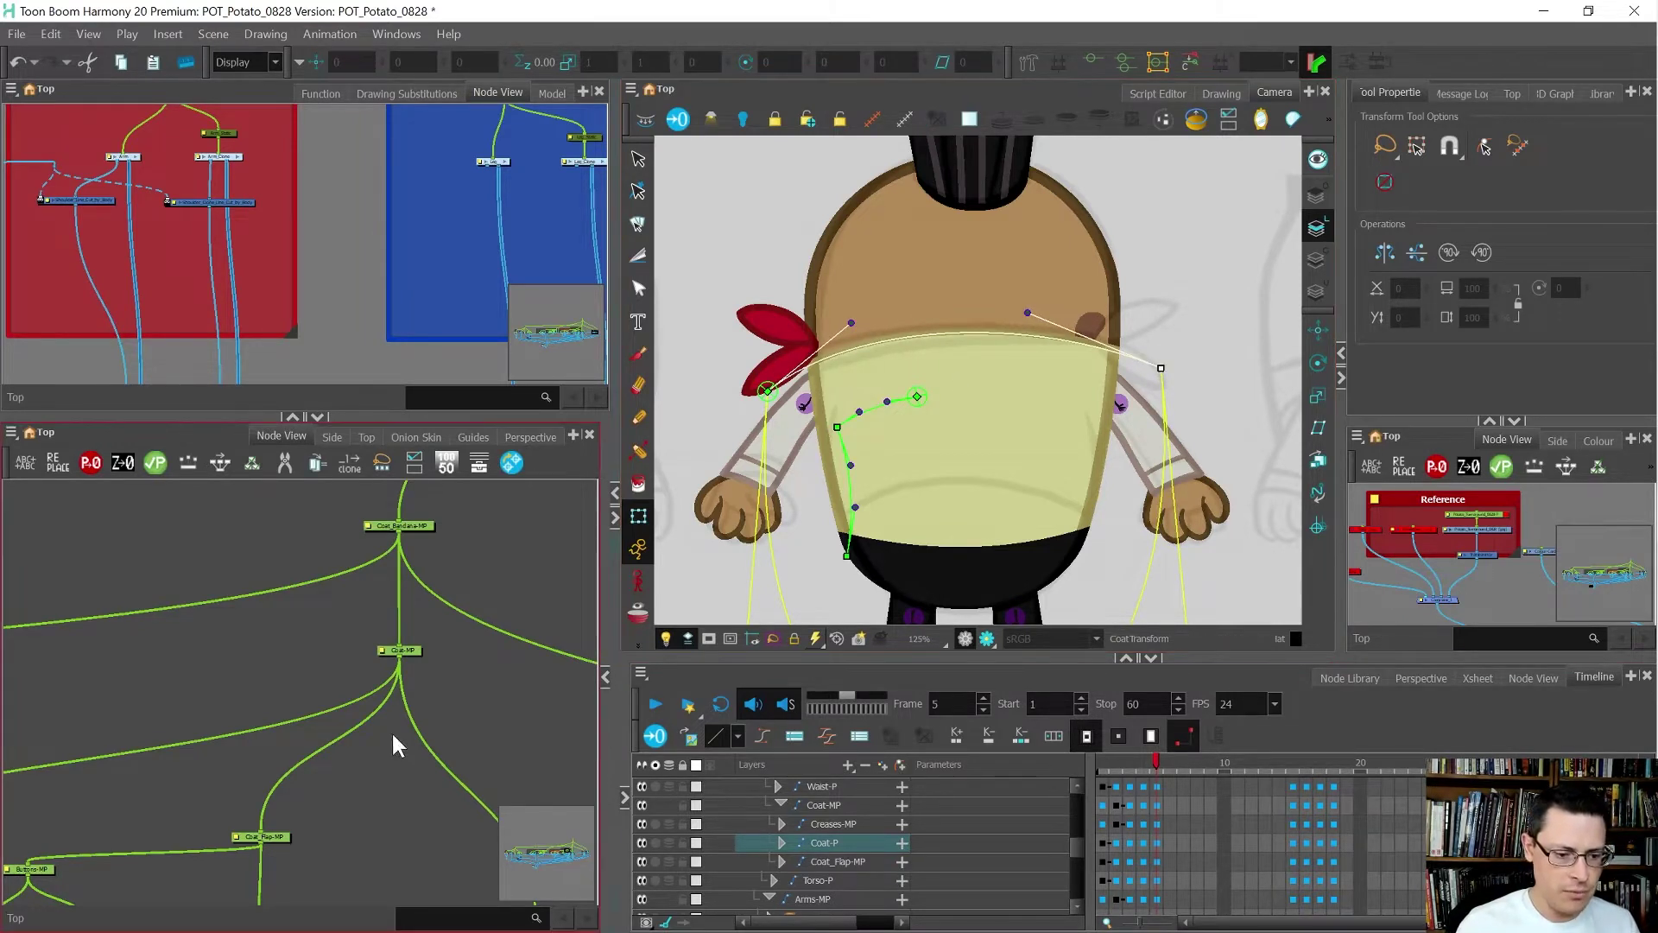
- Select the Bandana-MP peg in the Bandana group of the node network
{"action": "scroll", "coordinate": [485, 656], "scroll_direction": "down", "scroll_amount": 6}
{"action": "scroll", "coordinate": [462, 666], "scroll_direction": "up", "scroll_amount": 5}
{"action": "left_click", "coordinate": [472, 657]}
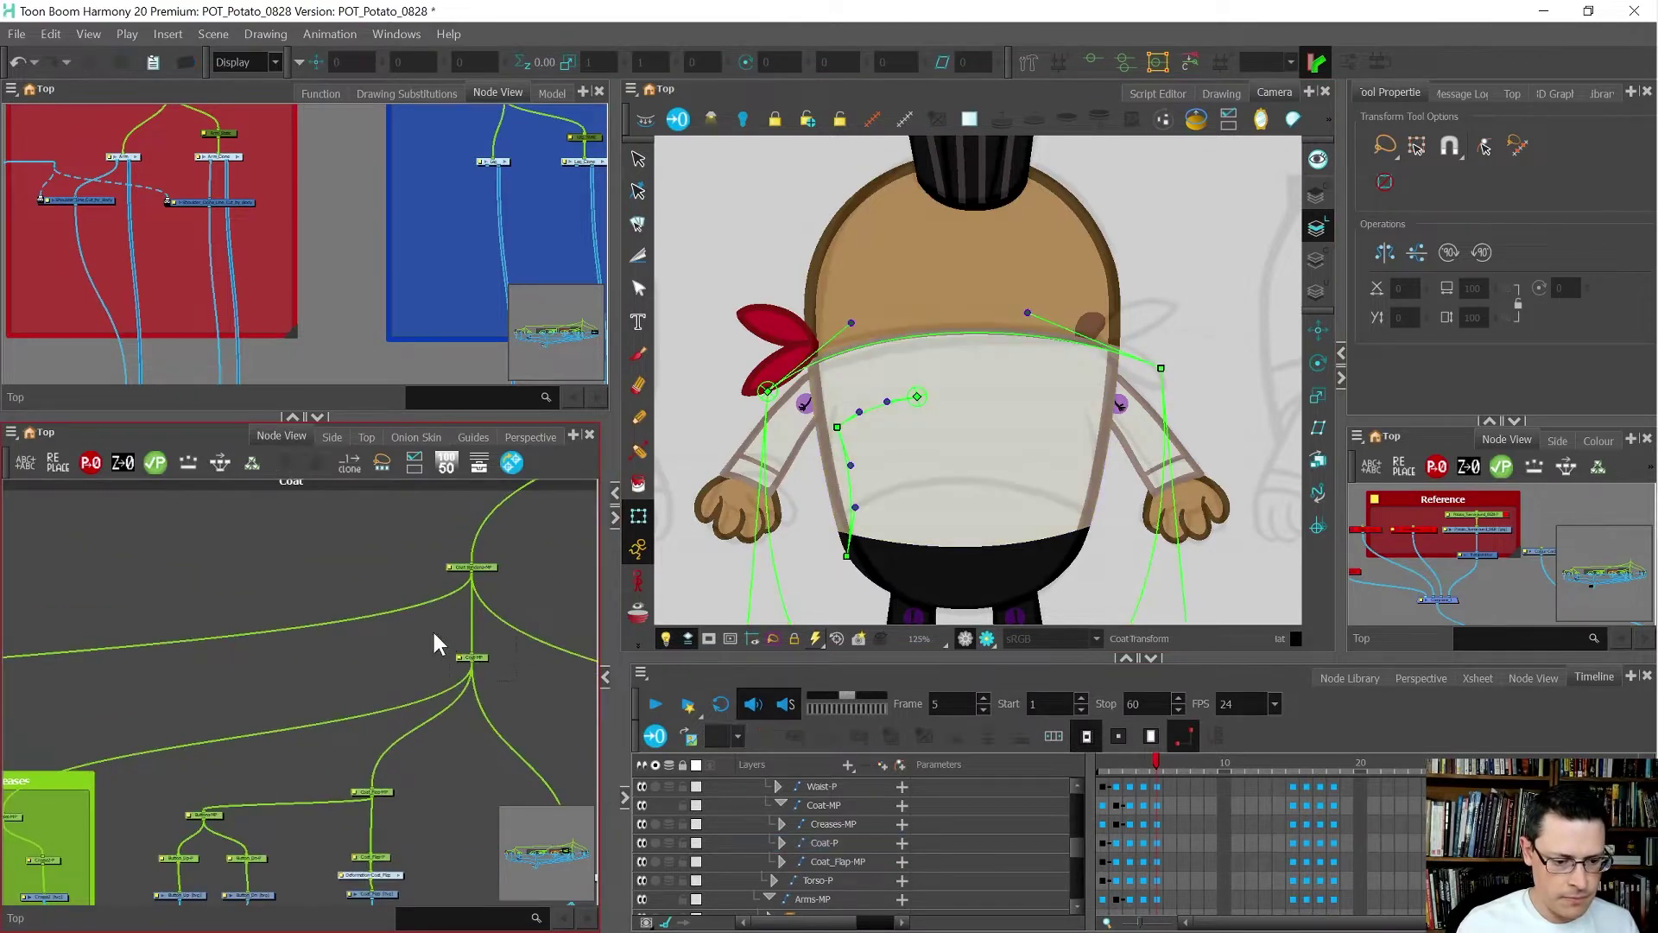
{"action": "scroll", "coordinate": [453, 644], "scroll_direction": "down", "scroll_amount": 3}
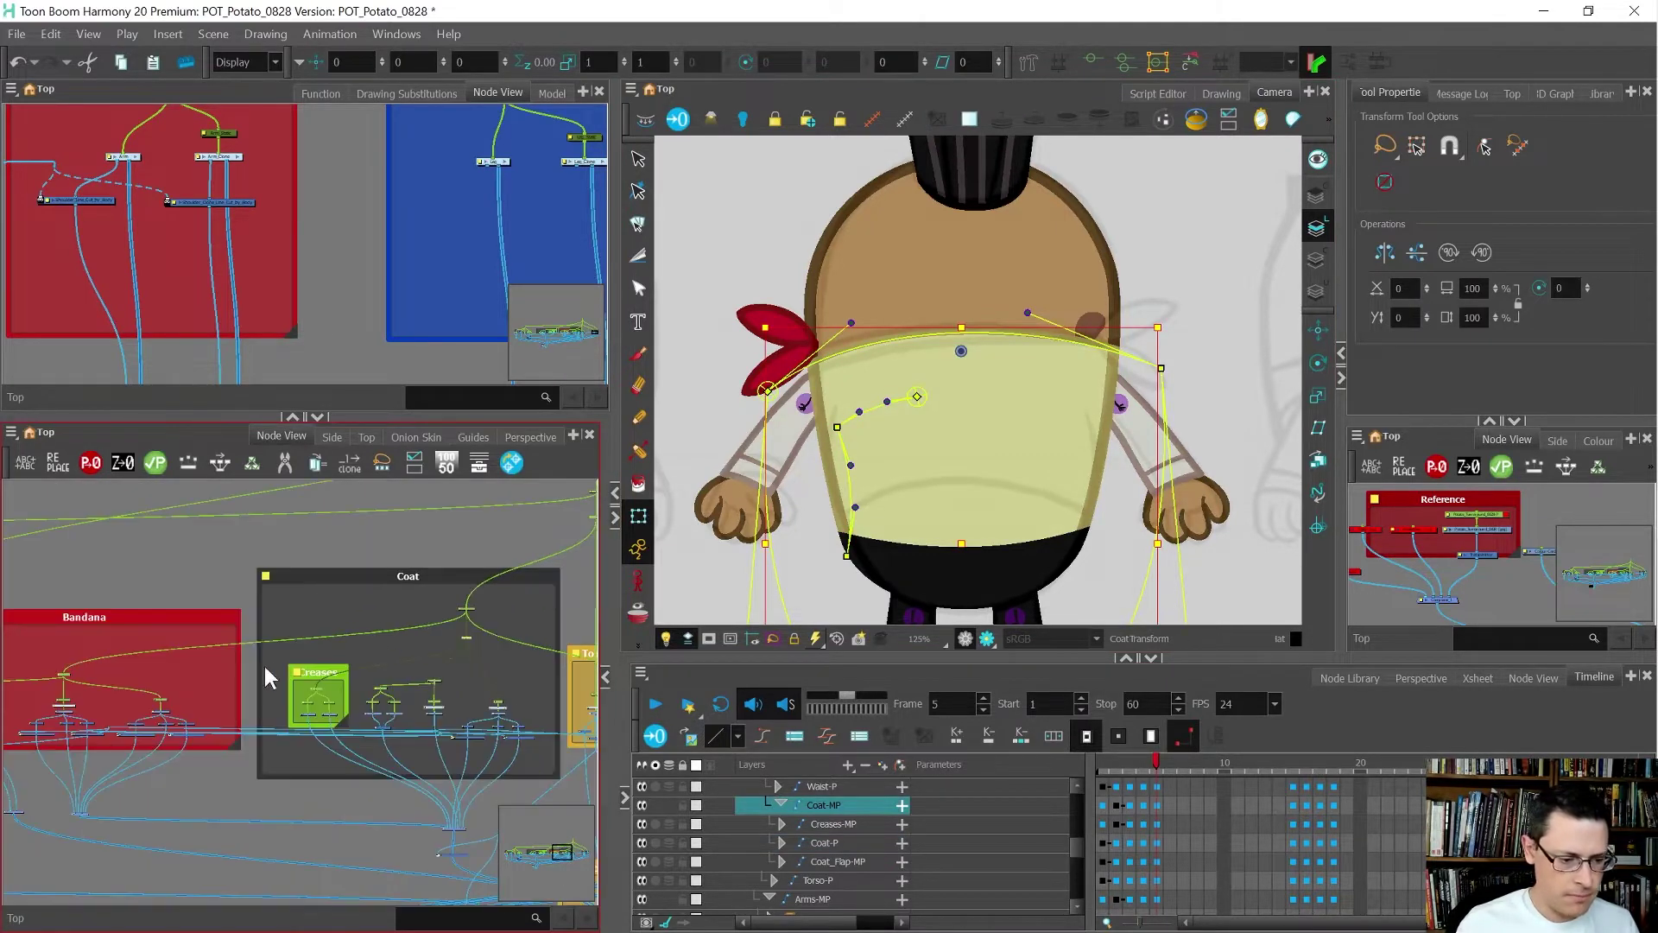
{"action": "scroll", "coordinate": [12, 669], "scroll_direction": "up", "scroll_amount": 5}
{"action": "left_click_drag", "start_coordinate": [316, 665], "coordinate": [549, 741]}
{"action": "scroll", "coordinate": [370, 663], "scroll_direction": "down", "scroll_amount": 3}
- Move the bandana on frame 4 across the back to the opposite shoulder, where the reference shows the tie
{"action": "key", "text": "comma"}
{"action": "key", "text": "comma"}
{"action": "key", "text": "comma"}
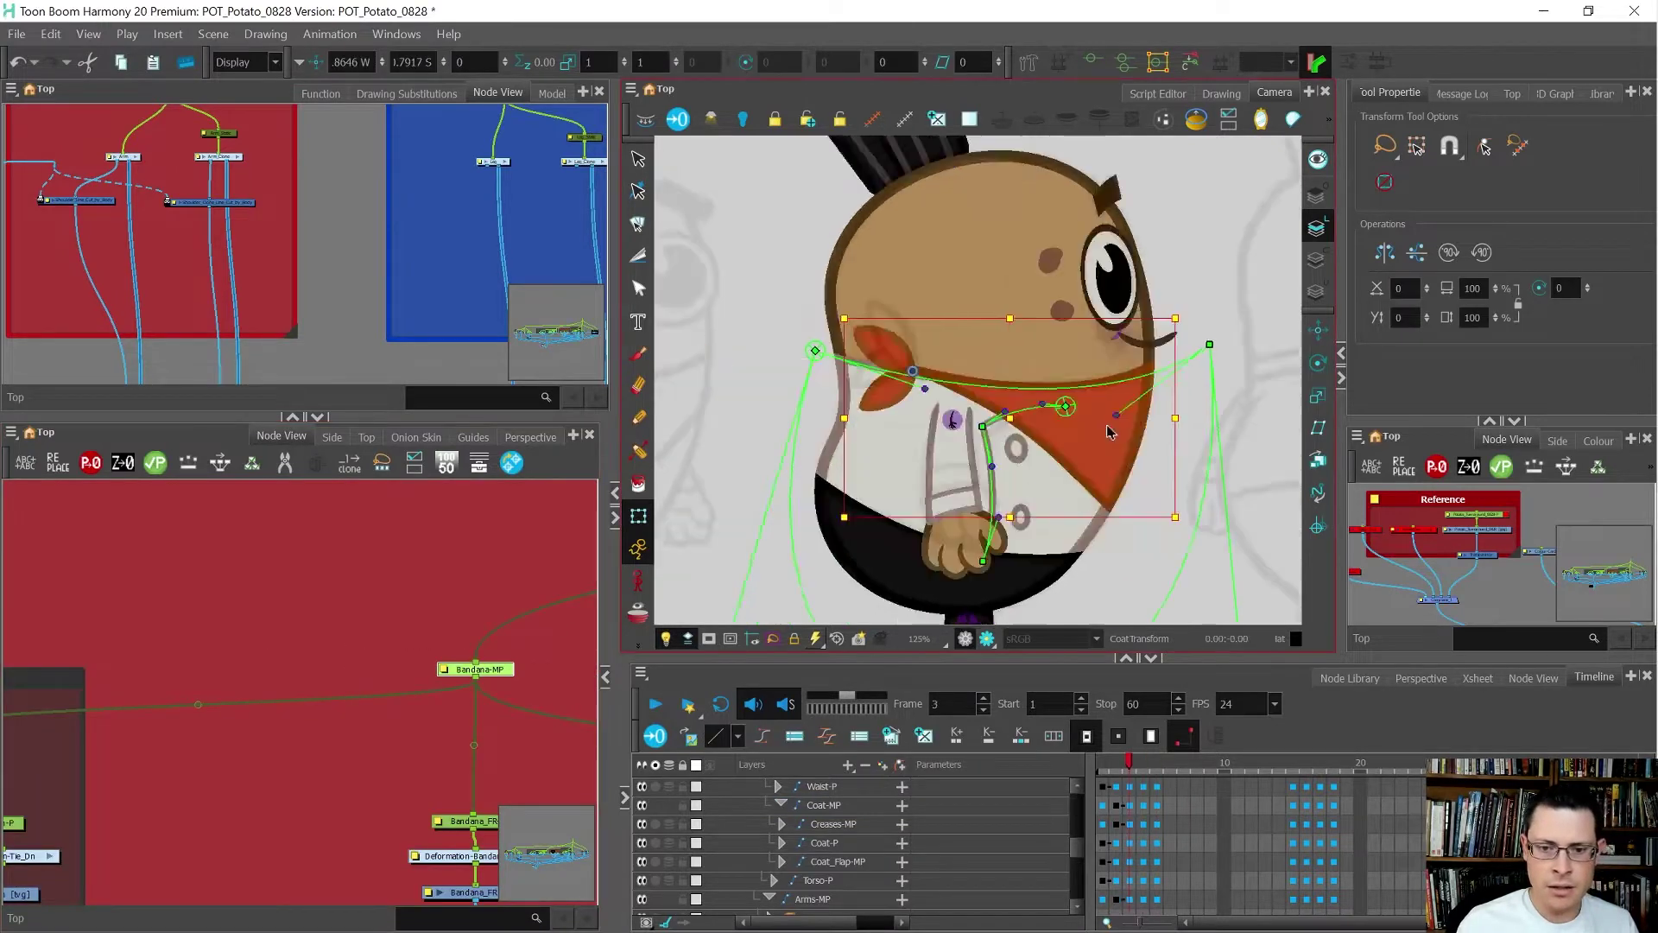
{"action": "key", "text": "comma"}
{"action": "key", "text": "period"}
{"action": "key", "text": "period"}
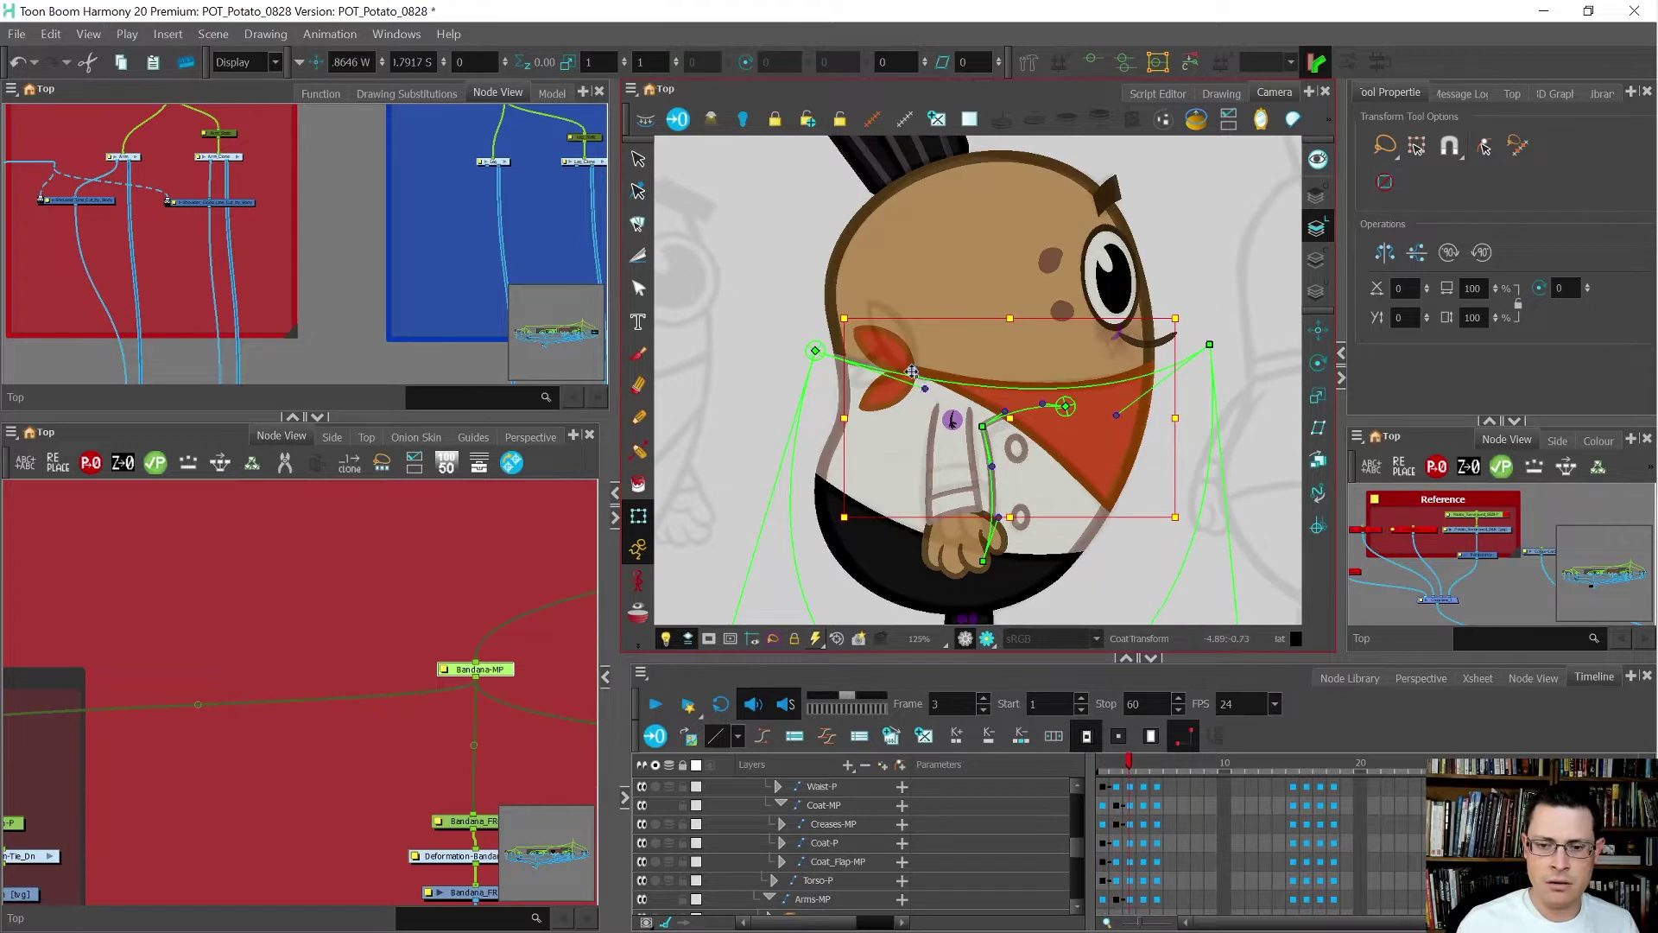
{"action": "key", "text": "period"}
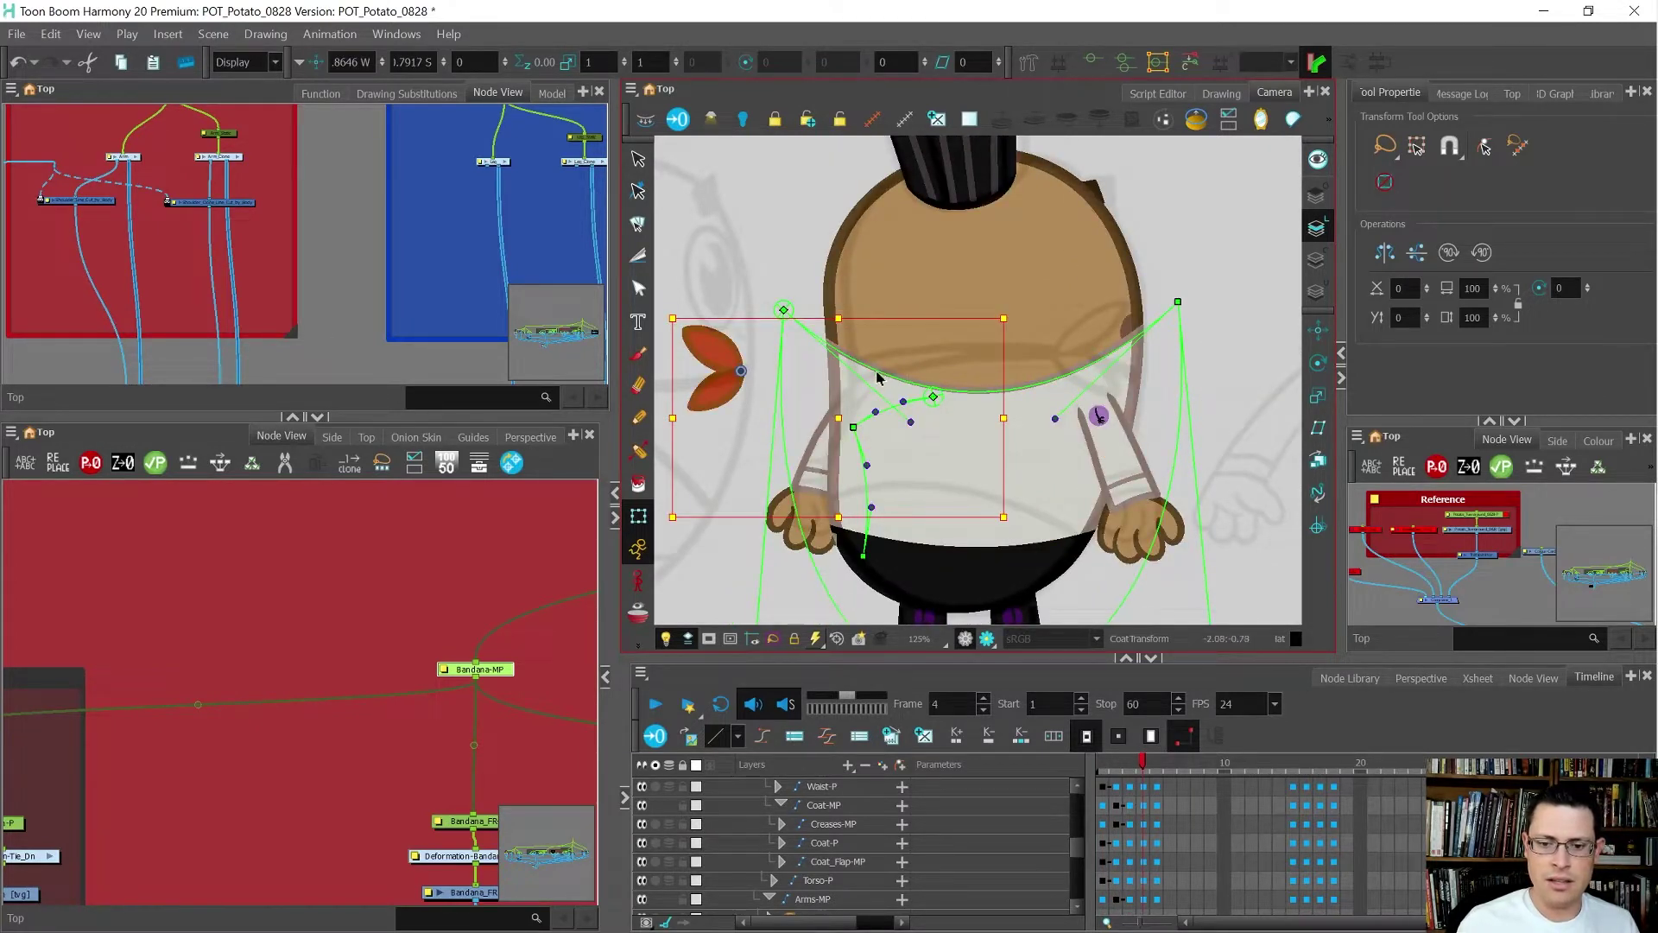
{"action": "left_click_drag", "start_coordinate": [881, 377], "coordinate": [1192, 355]}
{"action": "key", "text": "comma"}
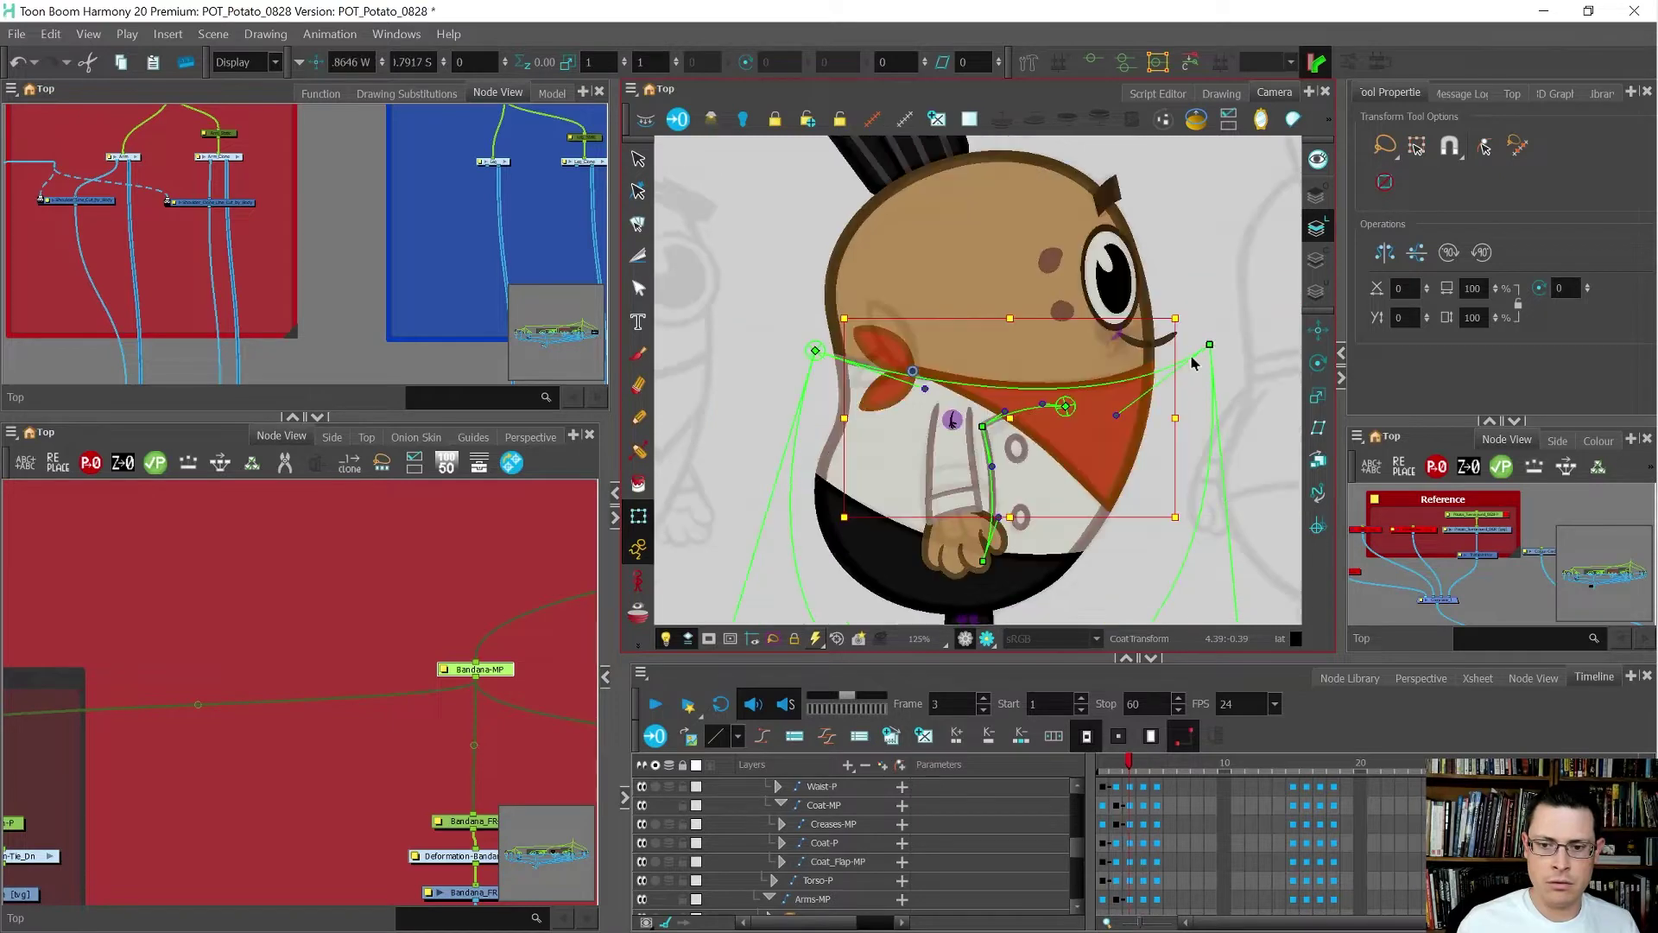
- Save the scene and move the bandana on frame 5 across to the opposite end of the coat's neckline
{"action": "key", "text": "period"}
{"action": "key", "text": "period"}
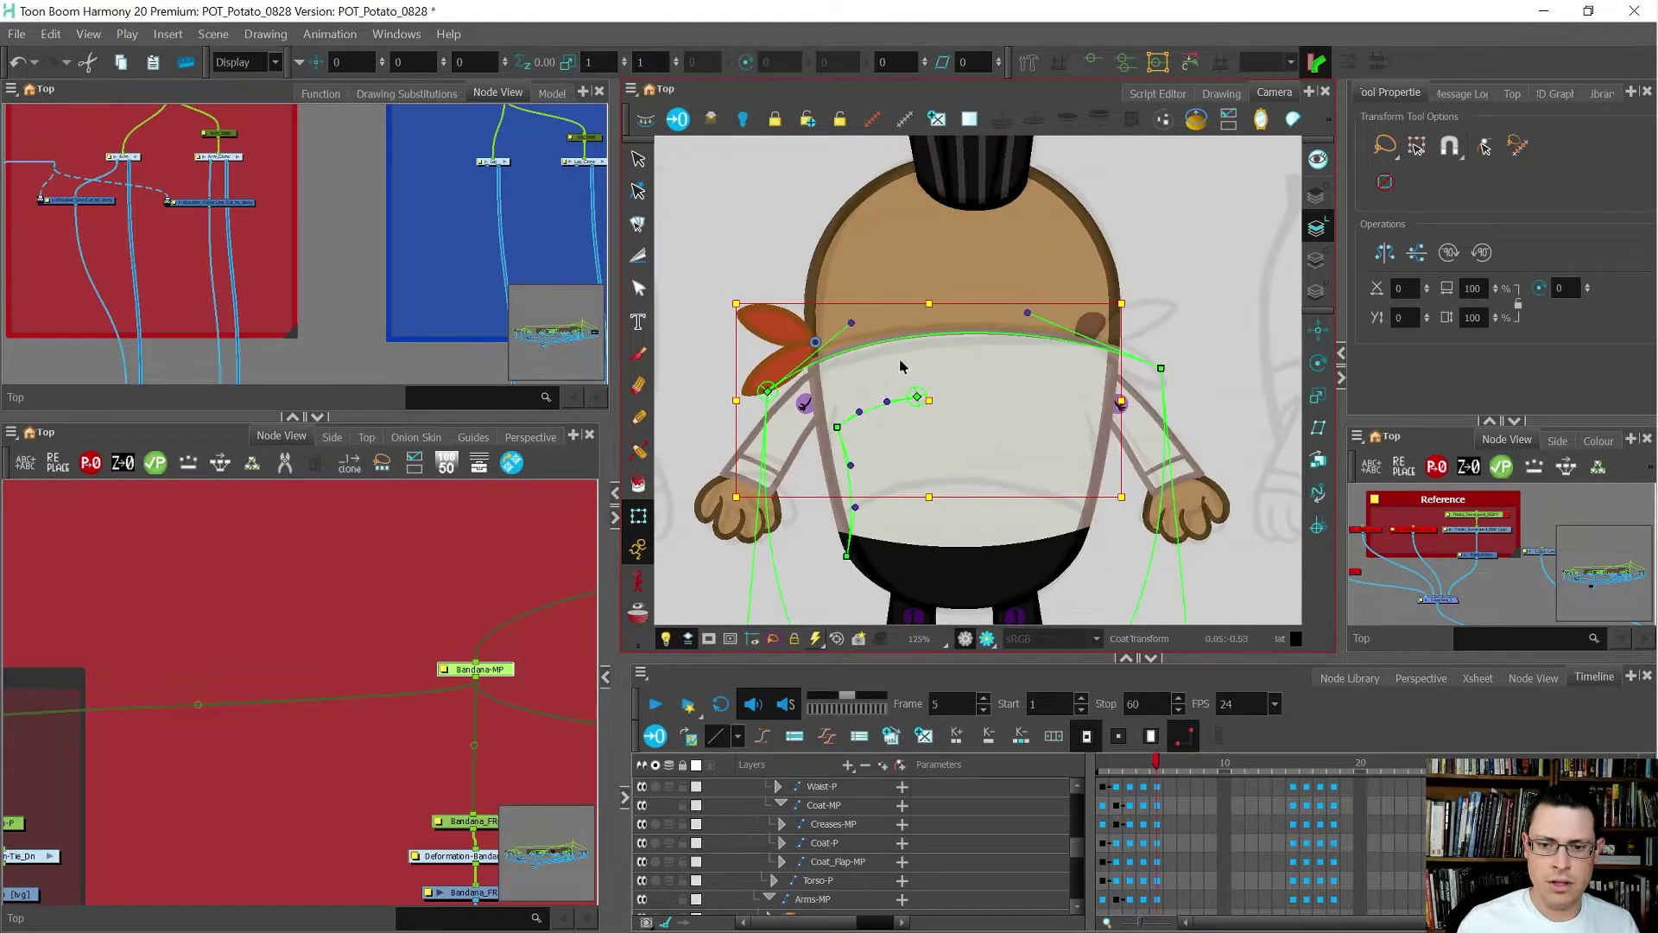
{"action": "key", "text": "ctrl+s"}
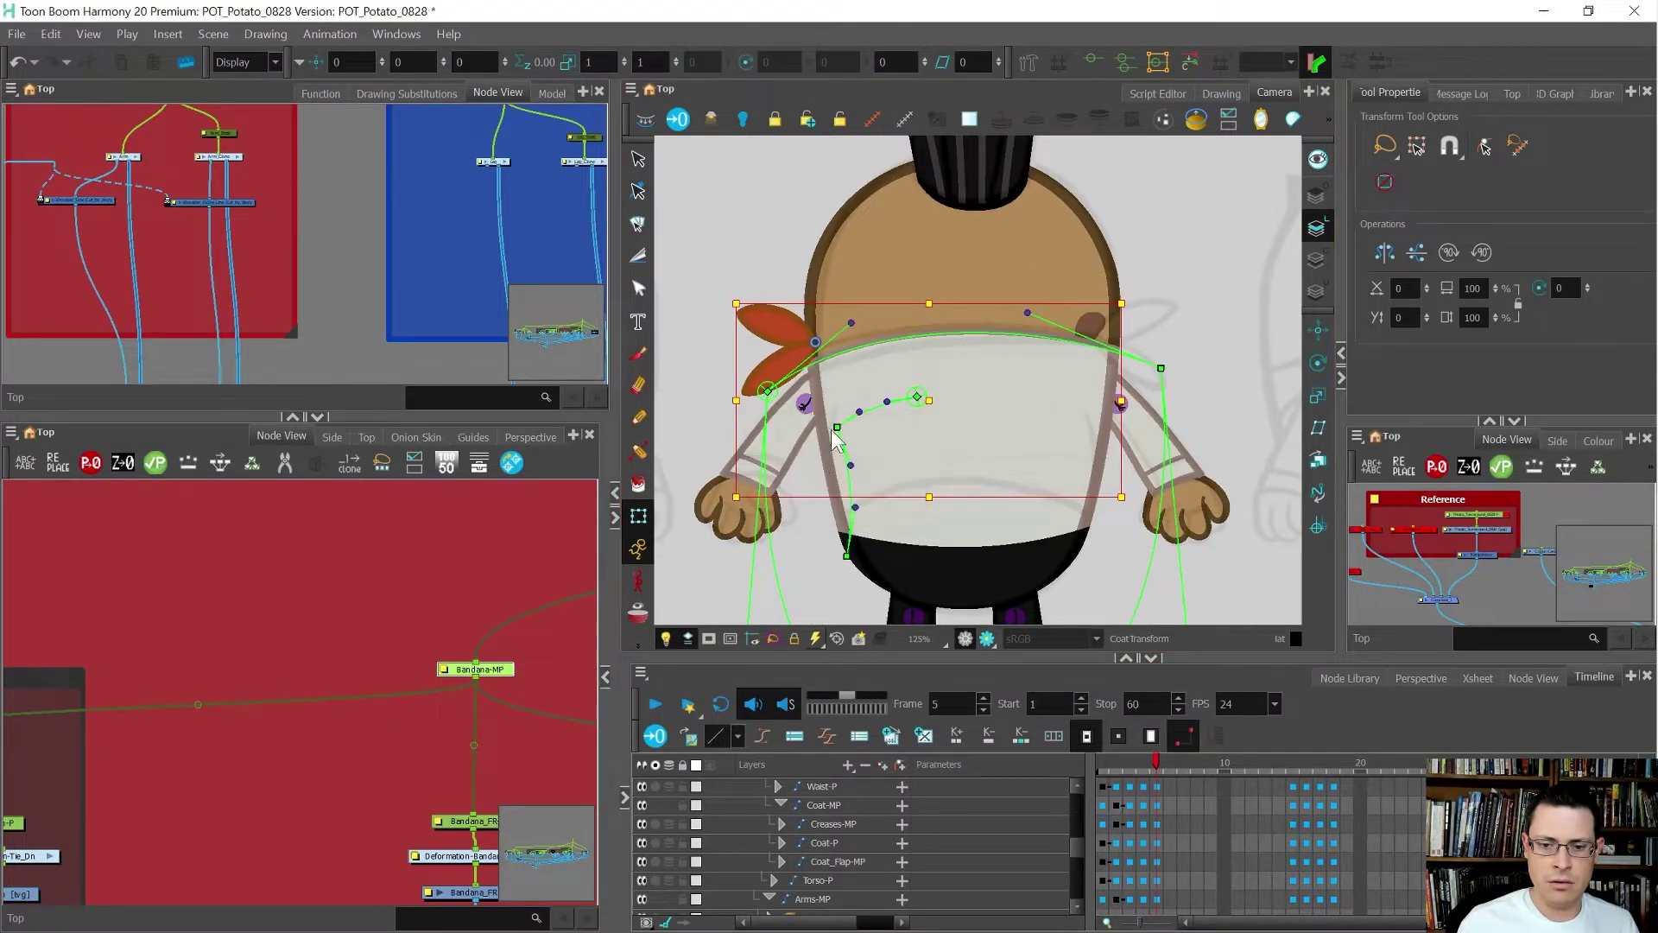
{"action": "left_click_drag", "start_coordinate": [866, 390], "coordinate": [1125, 387]}
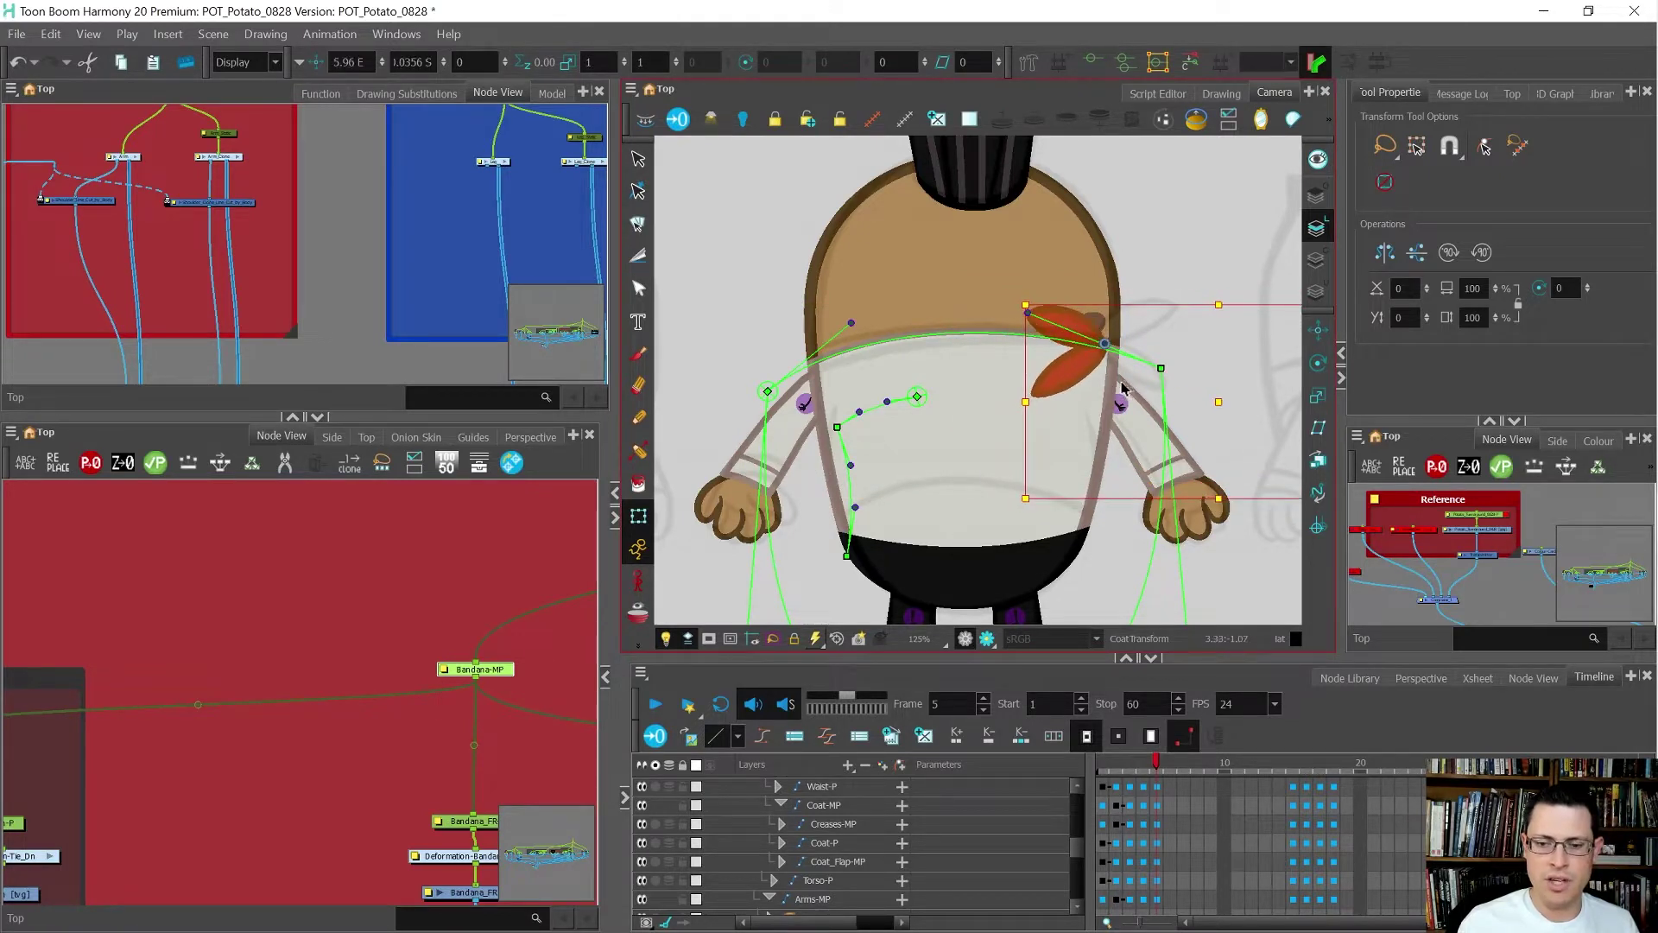
- Step through the character's poses to compare the bandana's placement between the front, side and rear views
{"action": "key", "text": "comma"}
{"action": "key", "text": "comma"}
{"action": "key", "text": "comma"}
{"action": "key", "text": "comma"}
{"action": "key", "text": "period"}
{"action": "key", "text": "period"}
{"action": "key", "text": "period"}
{"action": "key", "text": "period"}
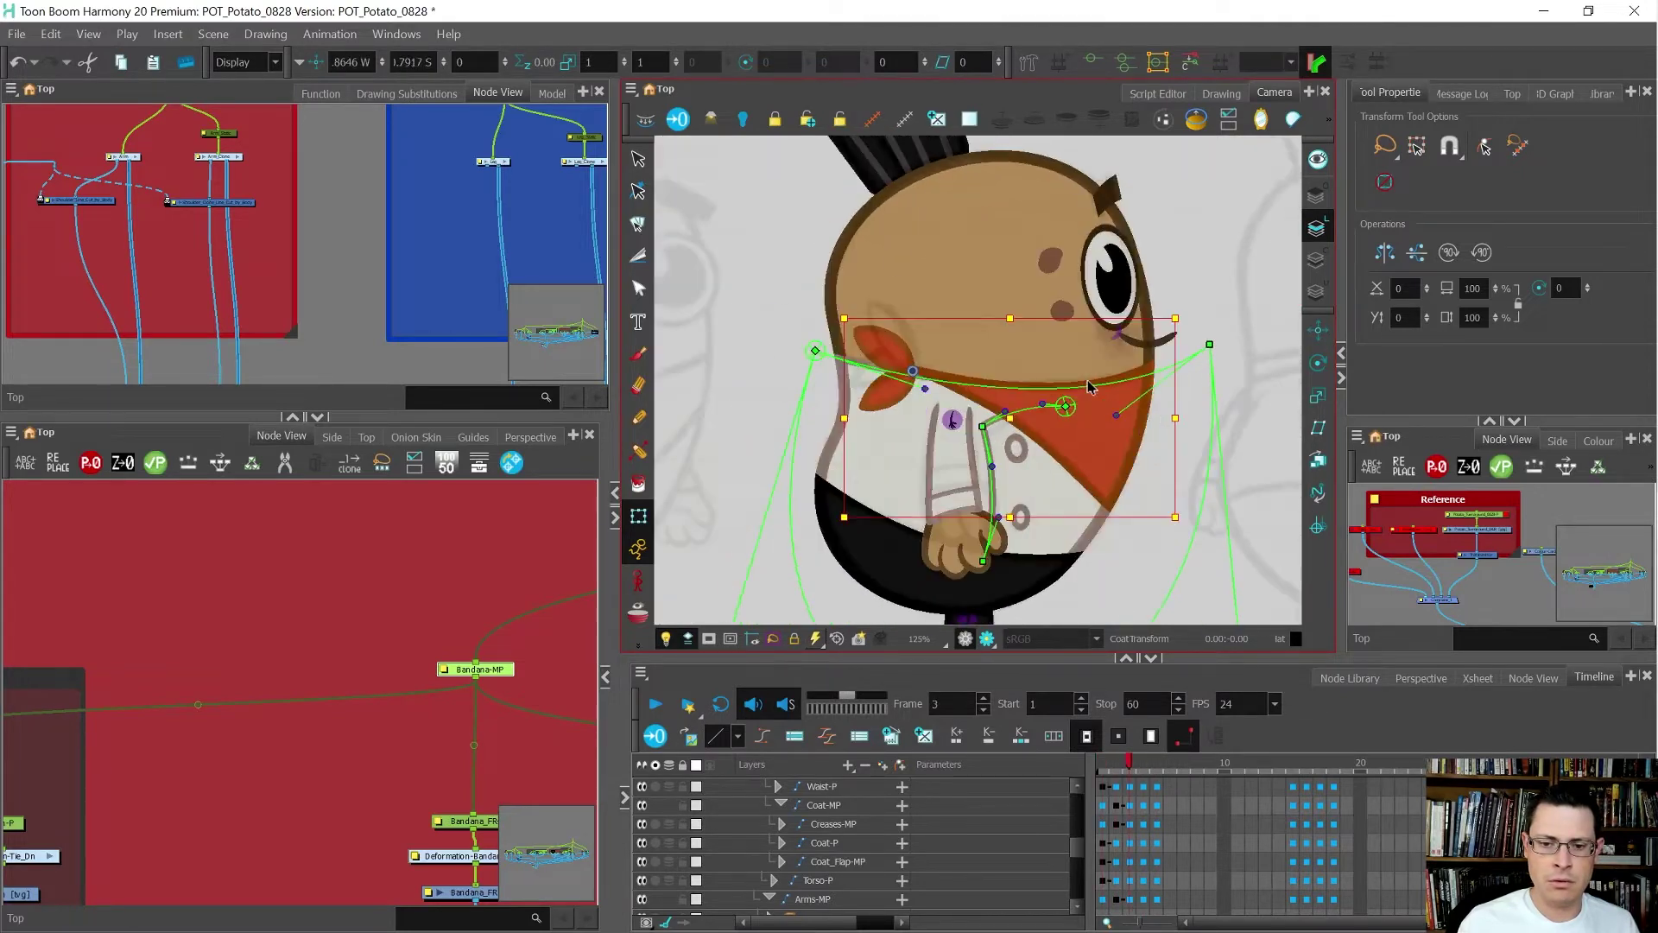
{"action": "key", "text": "comma"}
{"action": "key", "text": "comma"}
{"action": "key", "text": "comma"}
{"action": "key", "text": "comma"}
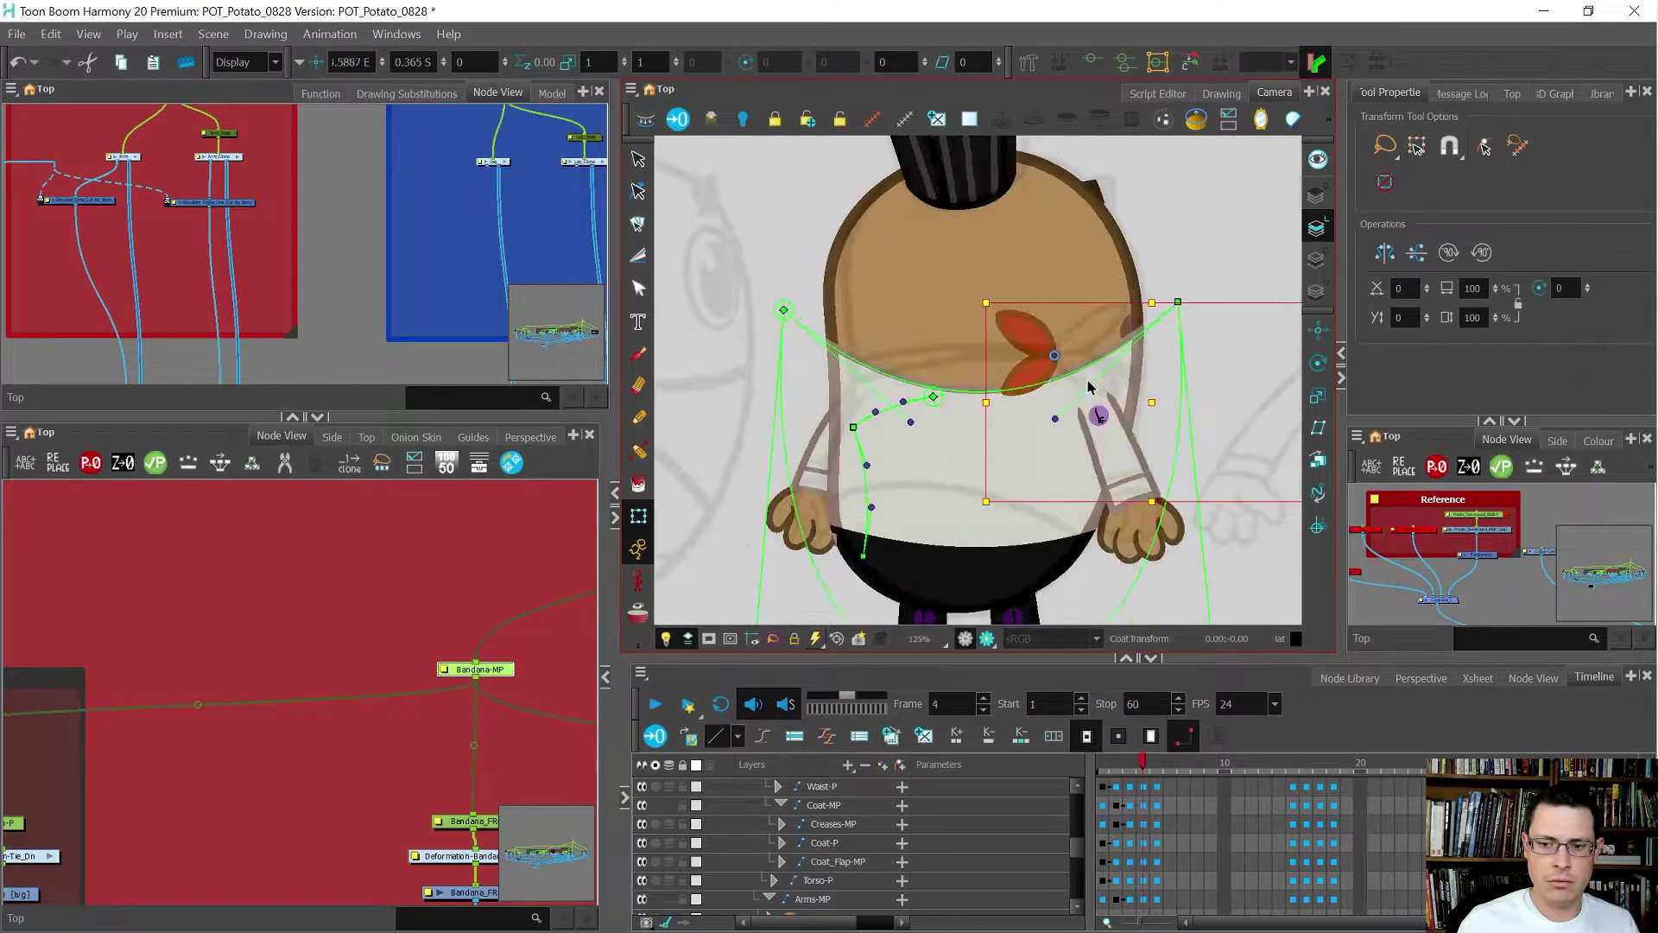
- Locate the Coat group in the node network and select its Coat_Bandana-MP peg
{"action": "key", "text": "period"}
{"action": "key", "text": "period"}
{"action": "key", "text": "period"}
{"action": "key", "text": "period"}
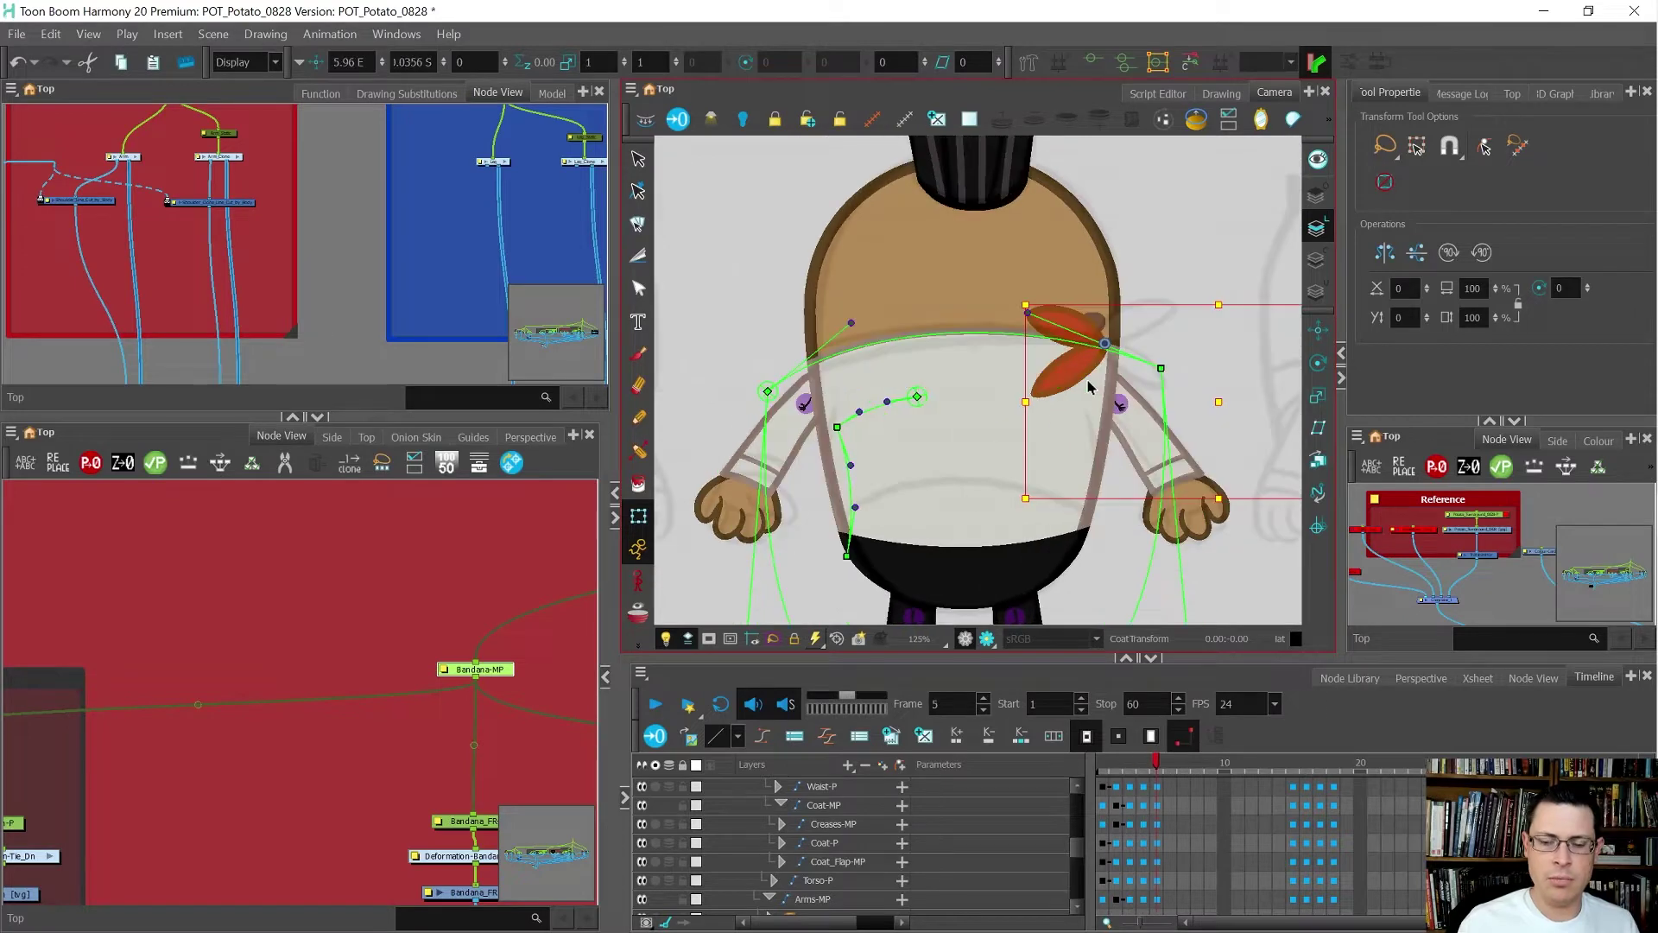
{"action": "scroll", "coordinate": [422, 717], "scroll_direction": "down", "scroll_amount": 3}
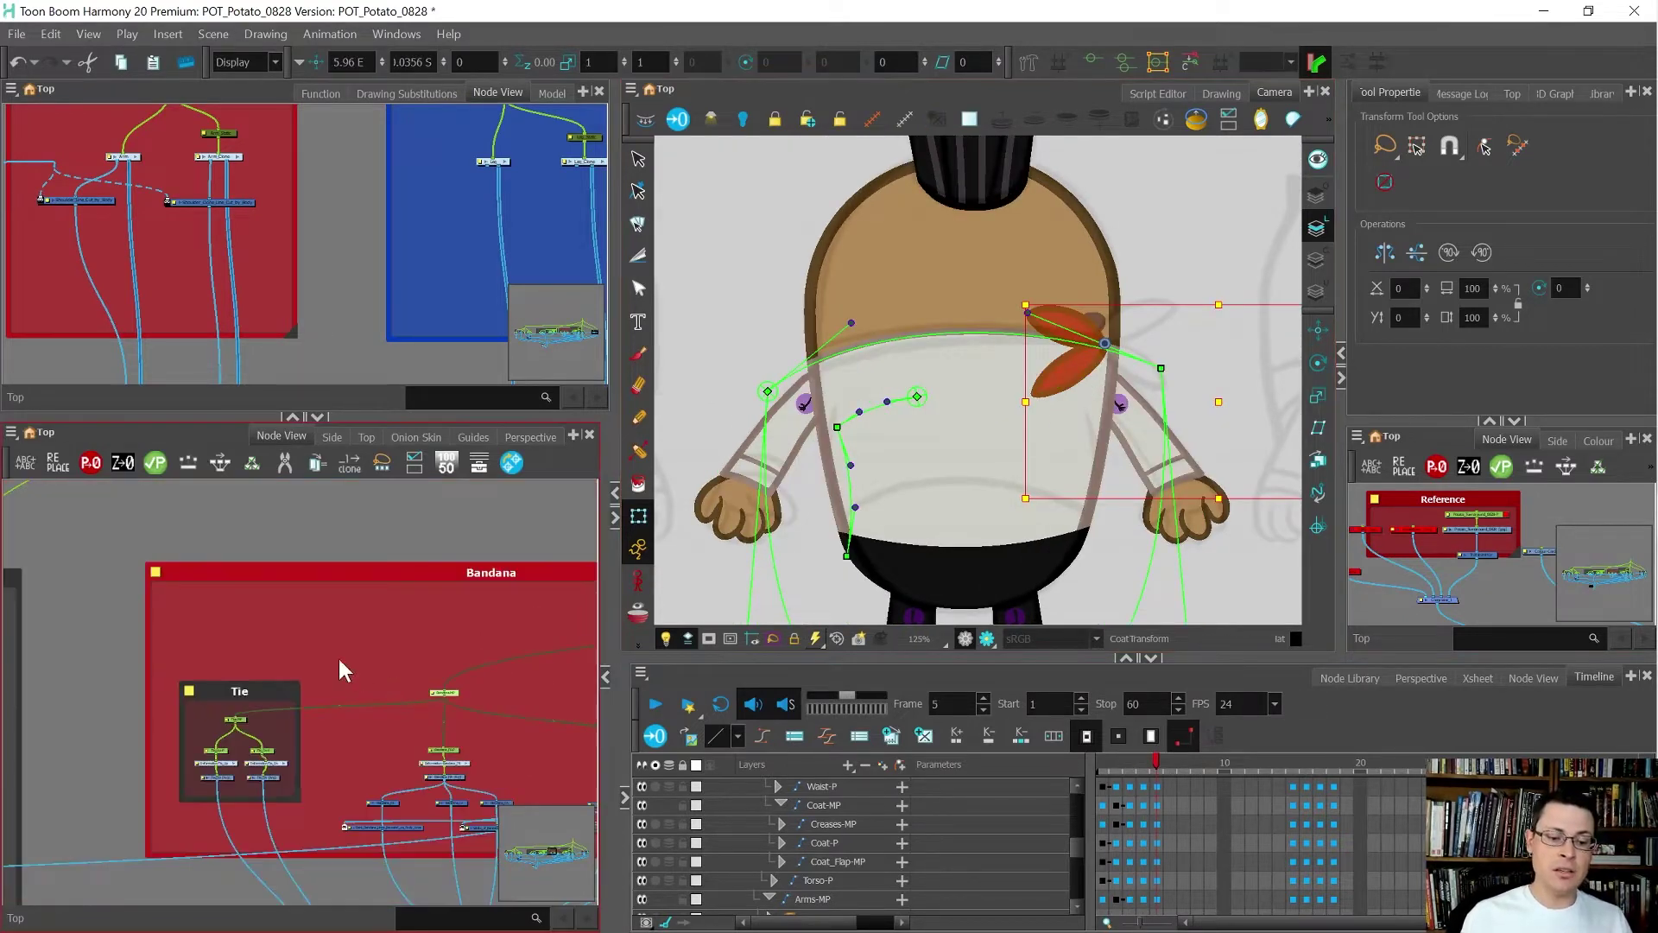
{"action": "scroll", "coordinate": [342, 657], "scroll_direction": "down", "scroll_amount": 5}
{"action": "scroll", "coordinate": [471, 645], "scroll_direction": "up", "scroll_amount": 3}
{"action": "scroll", "coordinate": [338, 646], "scroll_direction": "down", "scroll_amount": 4}
{"action": "scroll", "coordinate": [548, 624], "scroll_direction": "up", "scroll_amount": 4}
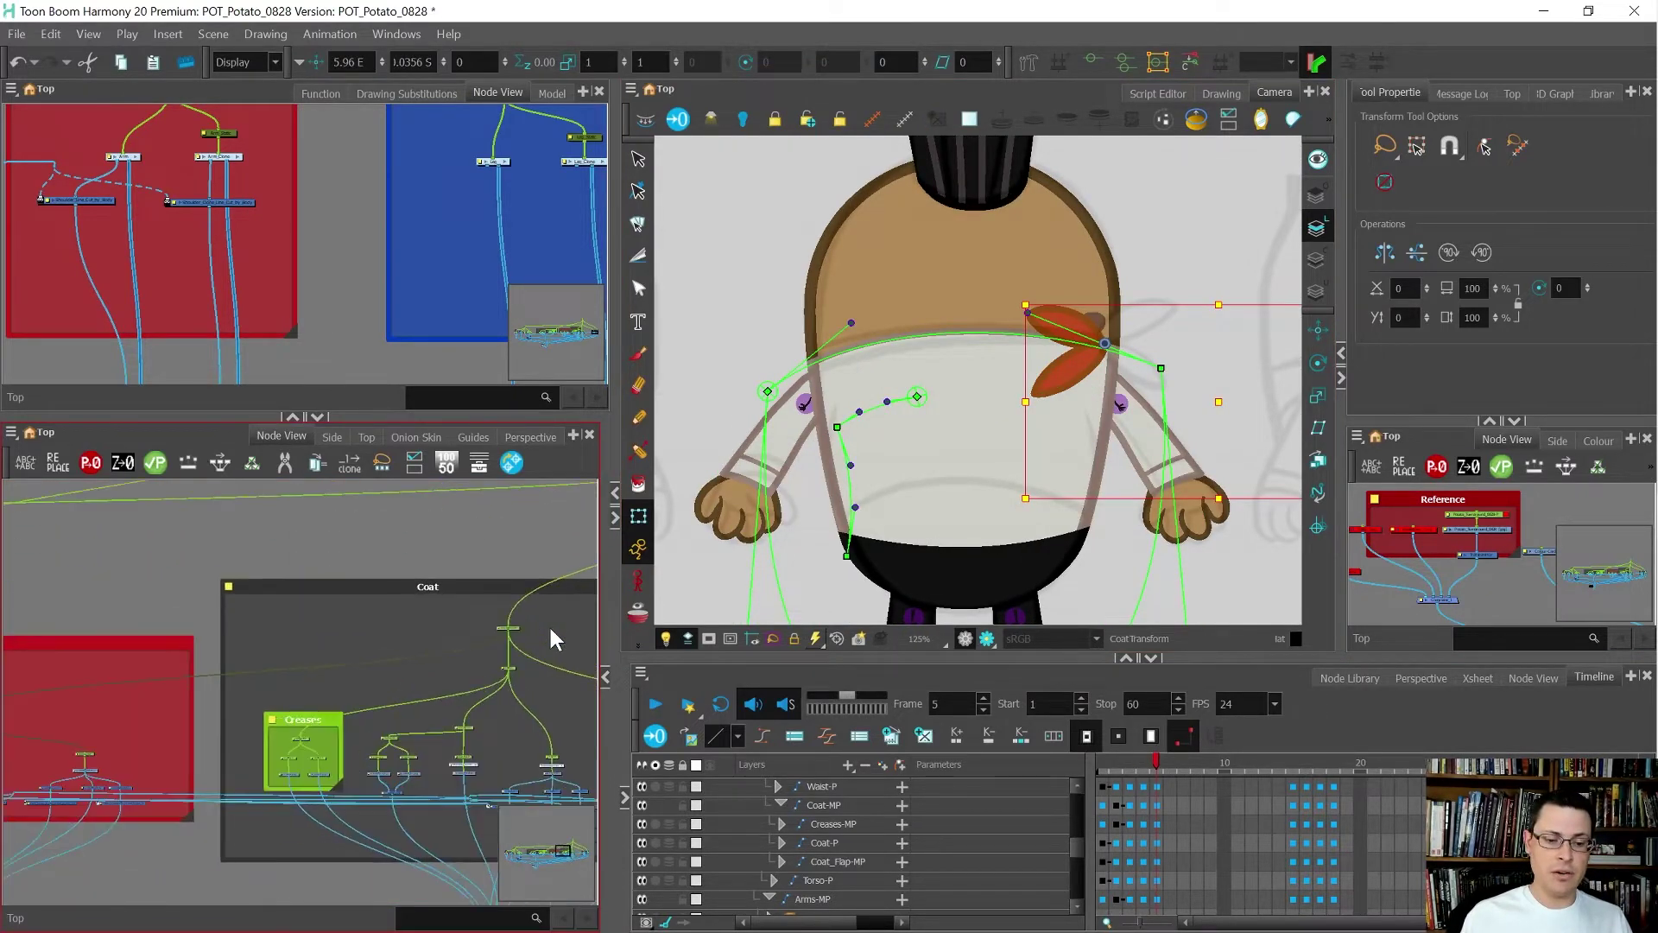
{"action": "scroll", "coordinate": [363, 674], "scroll_direction": "down", "scroll_amount": 3}
{"action": "scroll", "coordinate": [398, 666], "scroll_direction": "up", "scroll_amount": 5}
{"action": "left_click", "coordinate": [469, 576]}
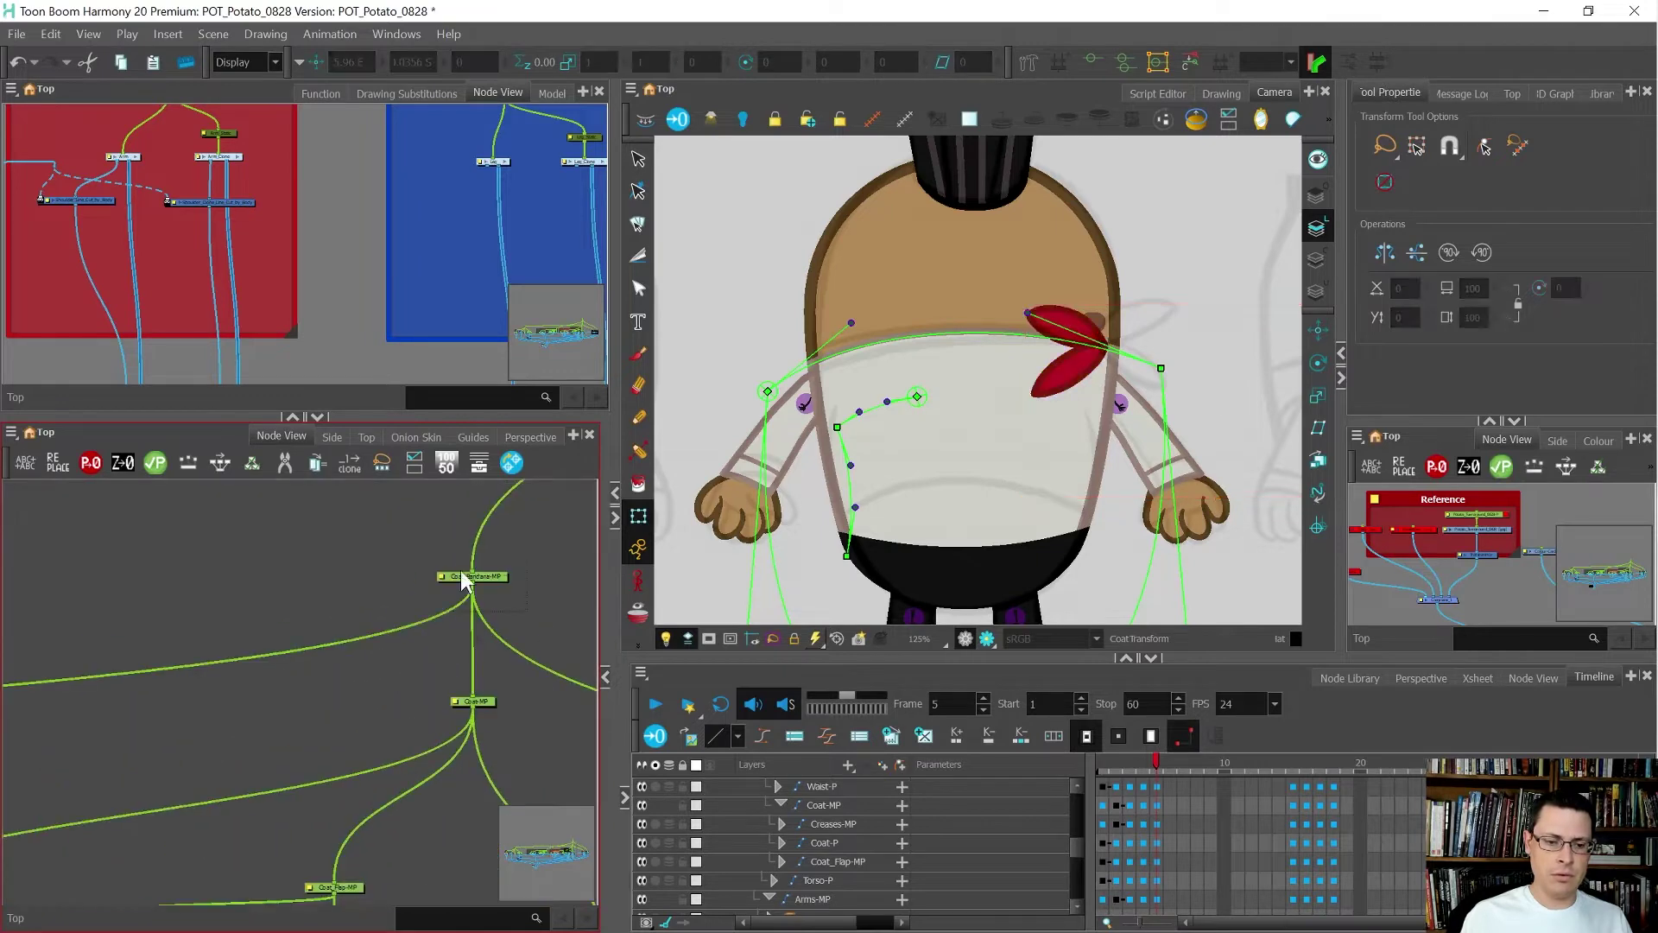
- Flip through the neighbouring poses up to frame 5 to compare the coat and bandana placement with the reference sketch
{"action": "key", "text": "comma"}
{"action": "key", "text": "comma"}
{"action": "key", "text": "period"}
{"action": "key", "text": "period"}
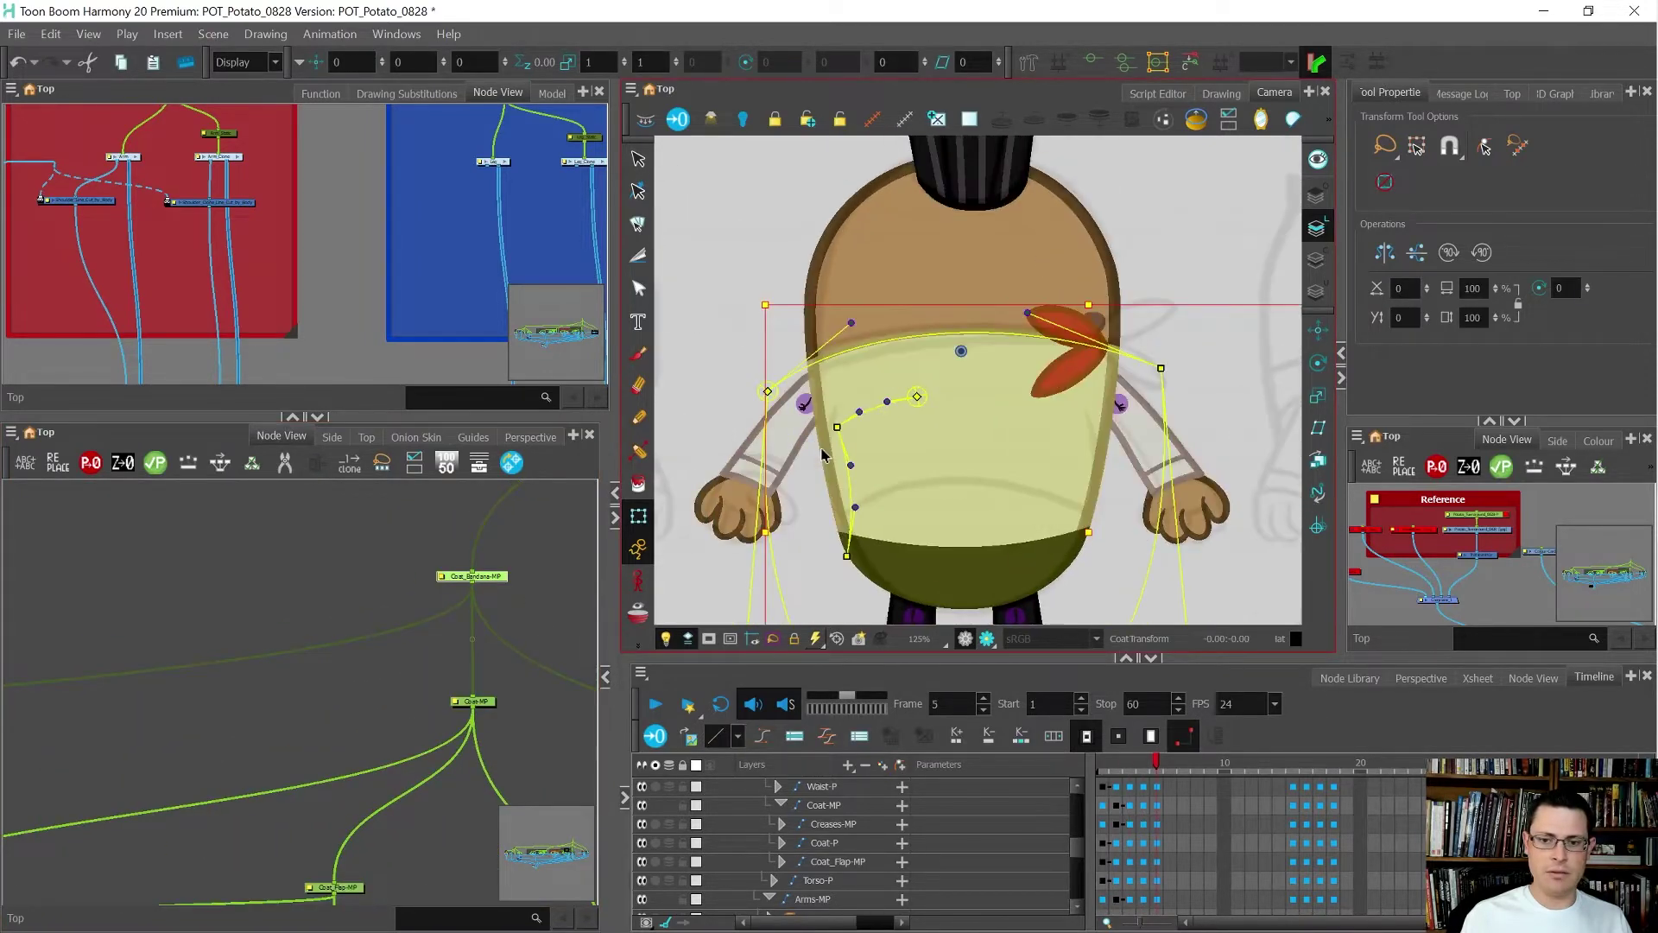
{"action": "key", "text": "comma"}
{"action": "key", "text": "comma"}
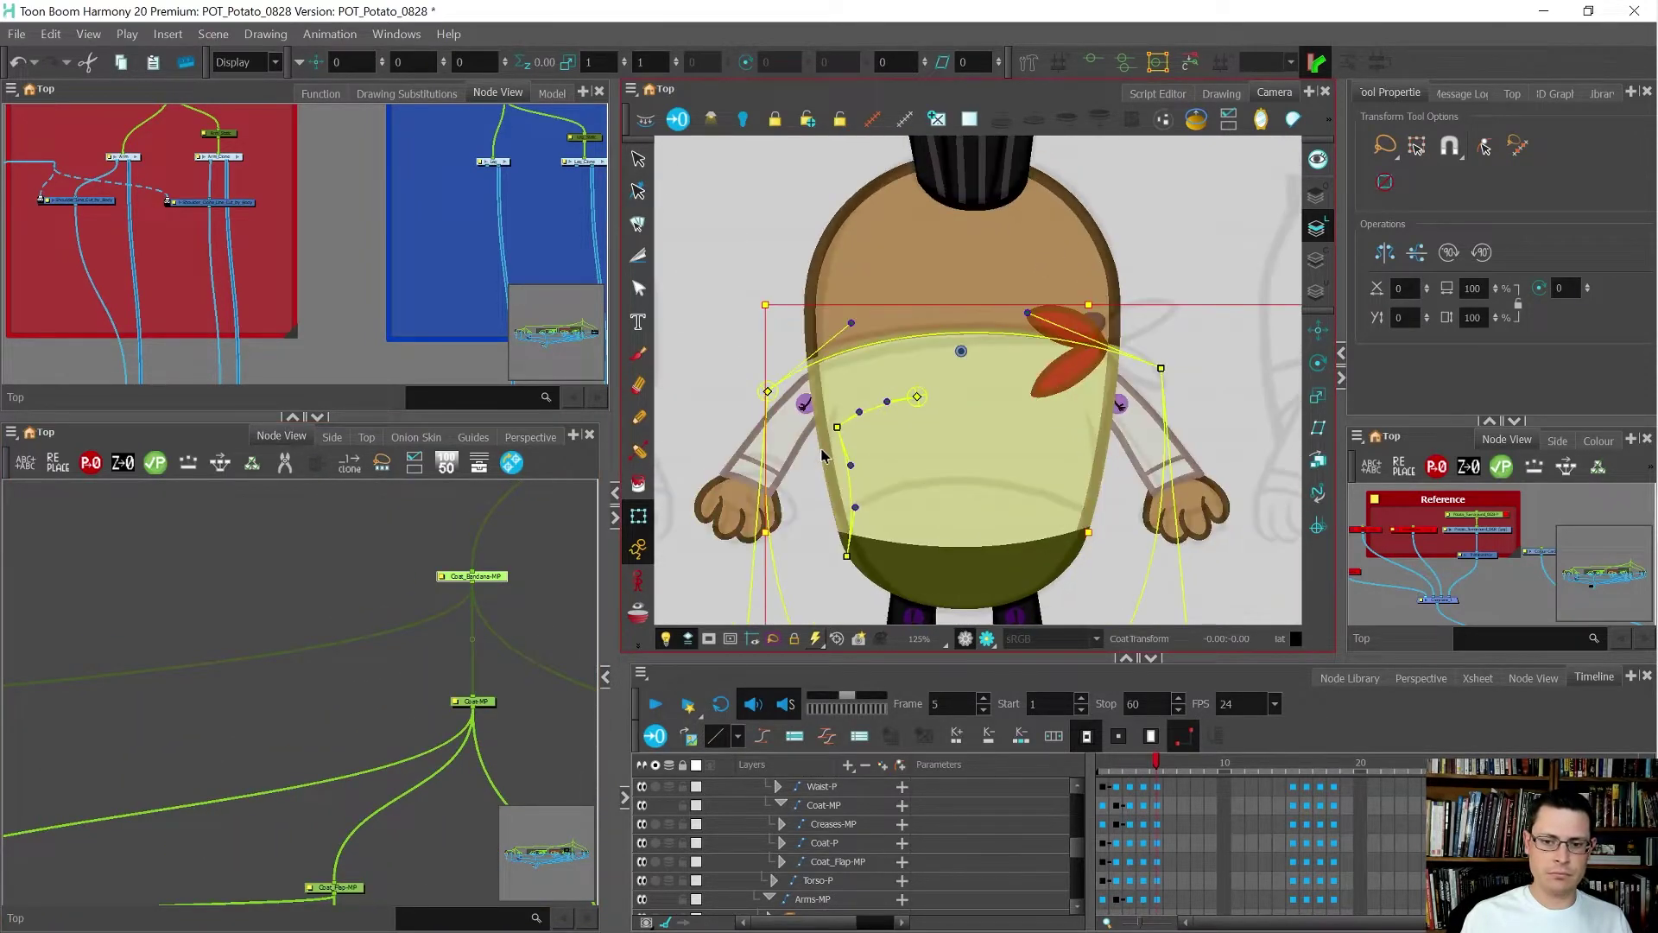
{"action": "key", "text": "period"}
{"action": "key", "text": "period"}
{"action": "key", "text": "comma"}
{"action": "key", "text": "comma"}
{"action": "key", "text": "period"}
{"action": "key", "text": "period"}
{"action": "key", "text": "comma"}
{"action": "key", "text": "comma"}
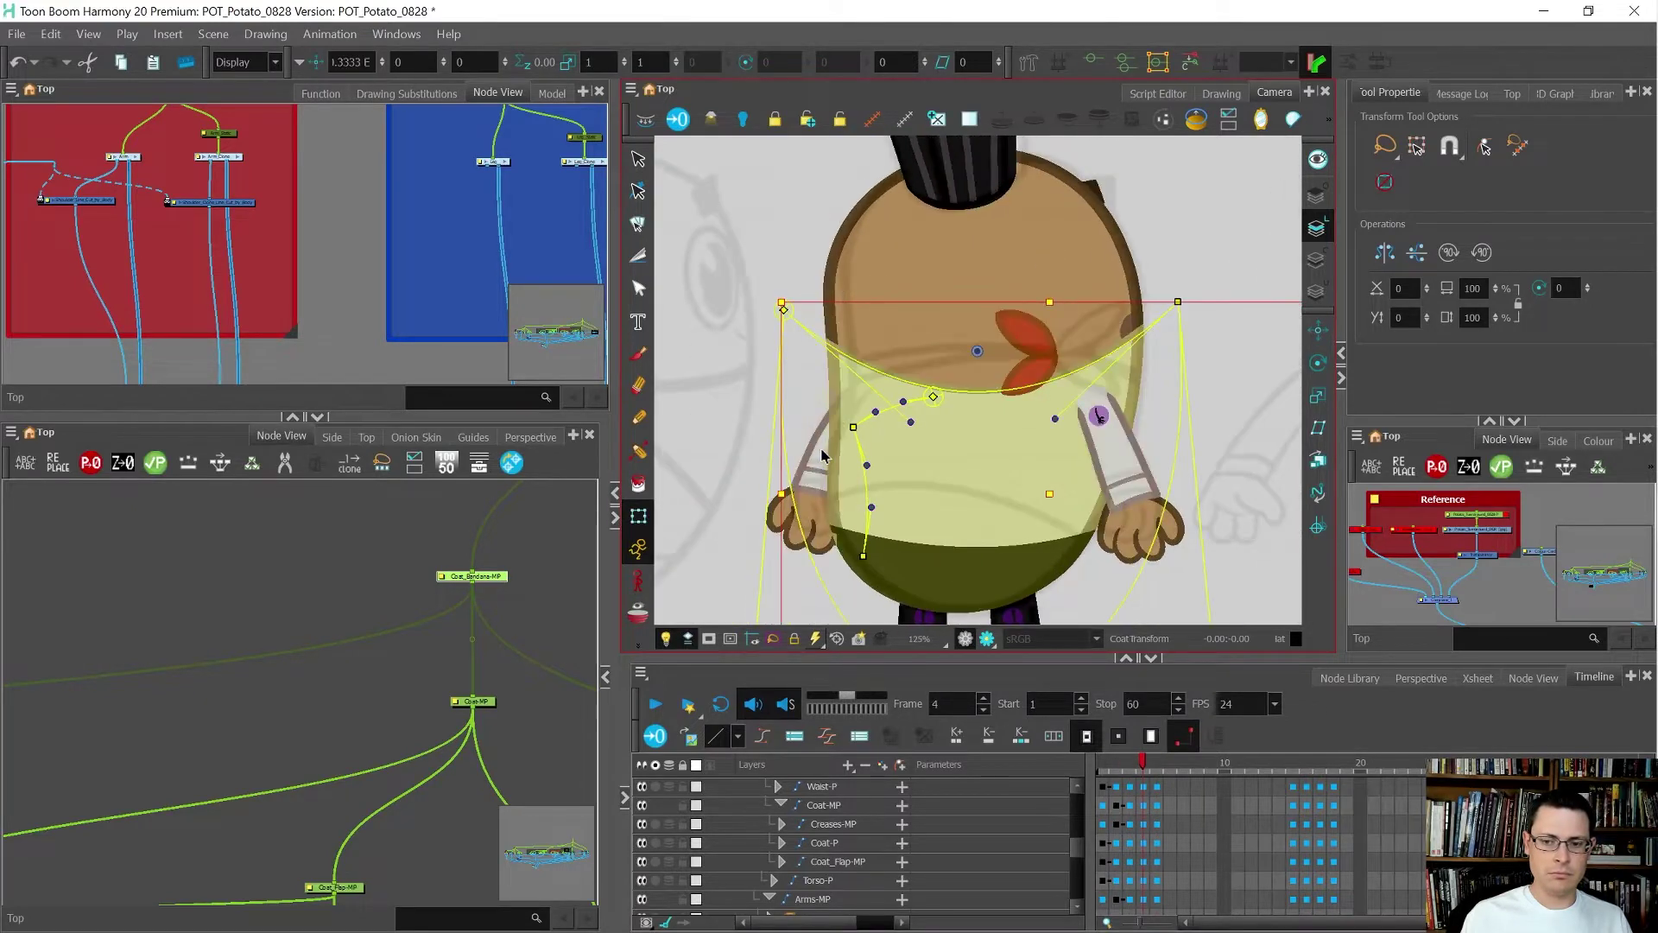
{"action": "key", "text": "period"}
{"action": "key", "text": "period"}
{"action": "key", "text": "period"}
{"action": "key", "text": "period"}
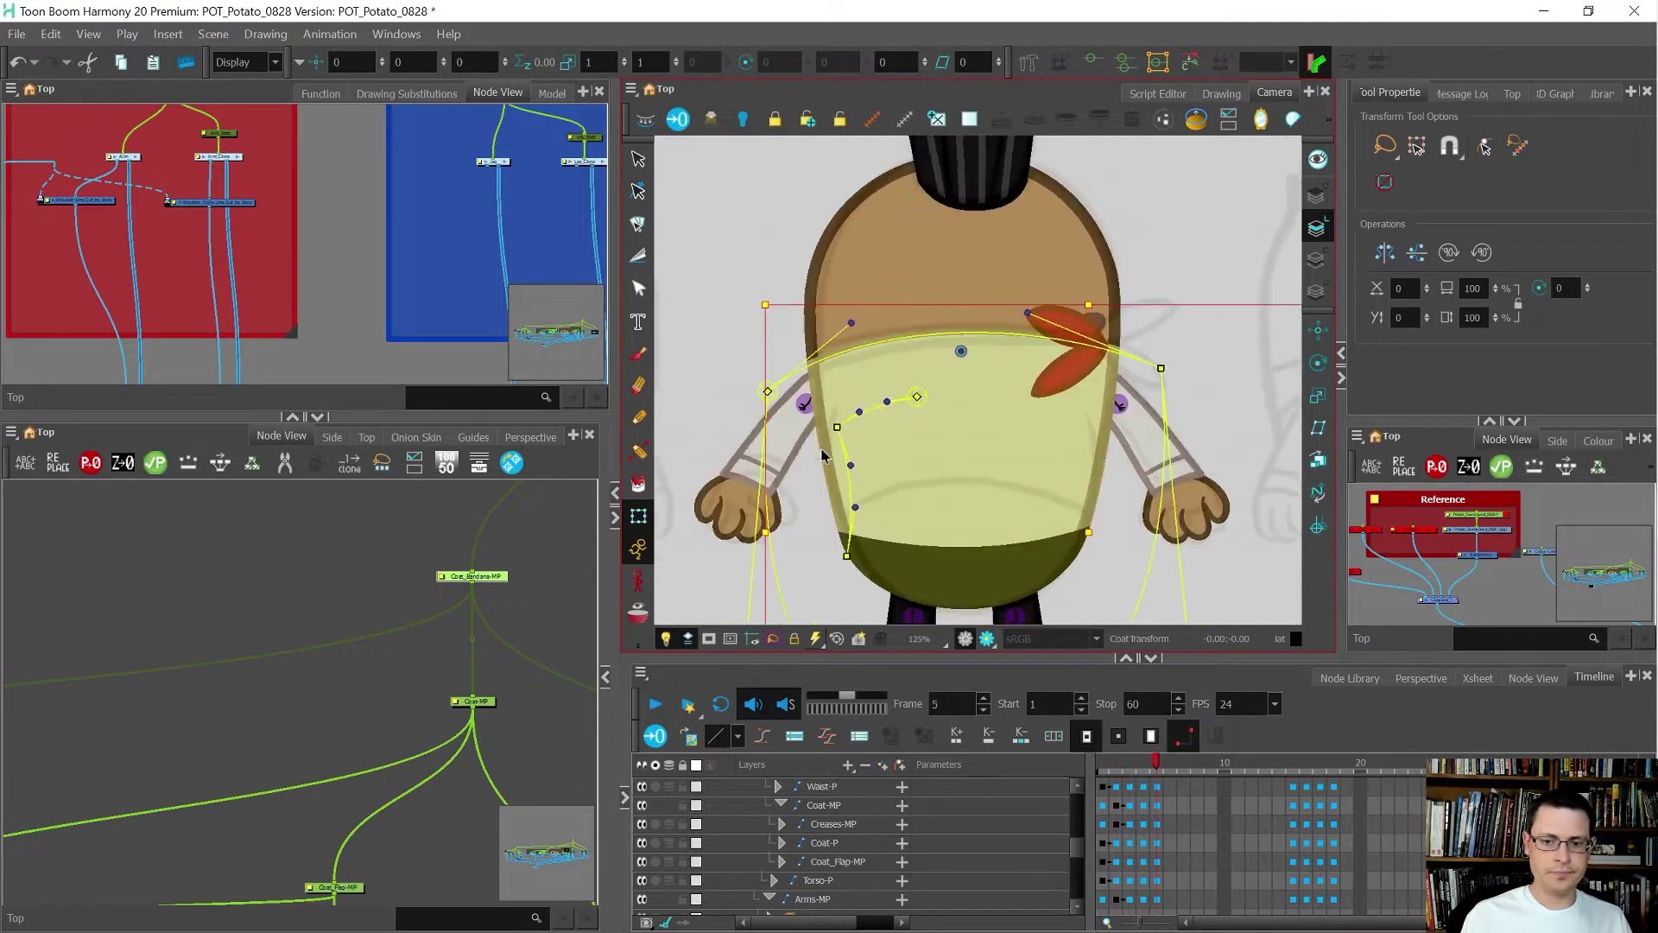
{"action": "key", "text": "comma"}
{"action": "key", "text": "period"}
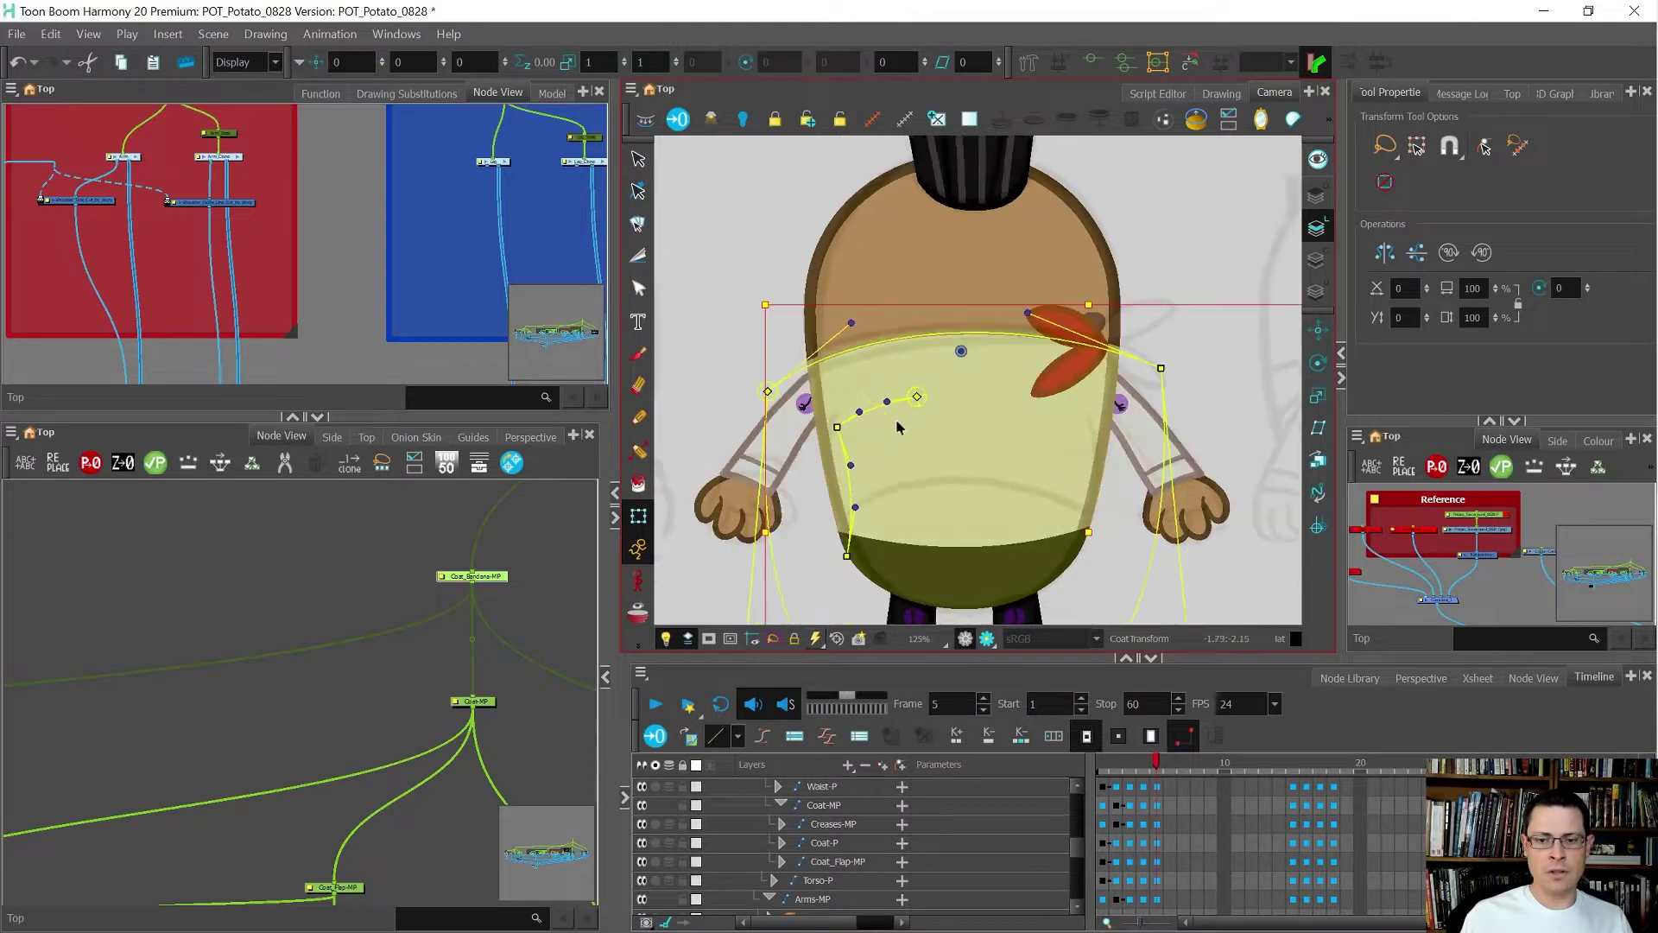
{"action": "key", "text": "comma"}
{"action": "key", "text": "period"}
{"action": "key", "text": "comma"}
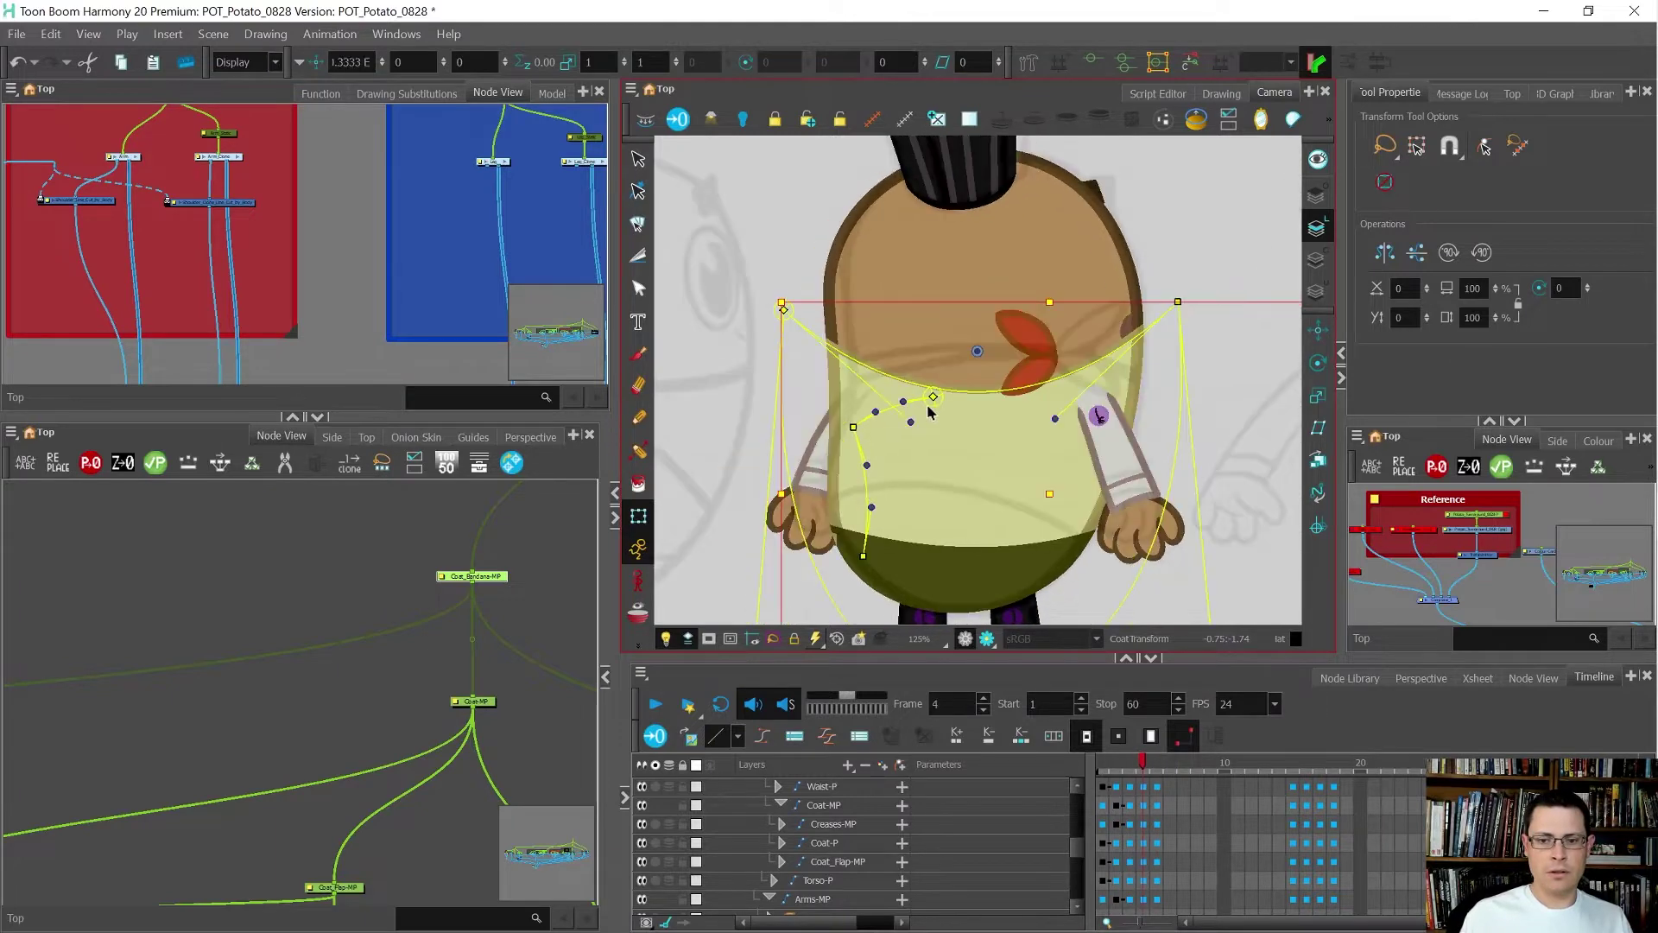
{"action": "key", "text": "comma"}
{"action": "key", "text": "comma"}
{"action": "key", "text": "period"}
{"action": "key", "text": "period"}
{"action": "key", "text": "period"}
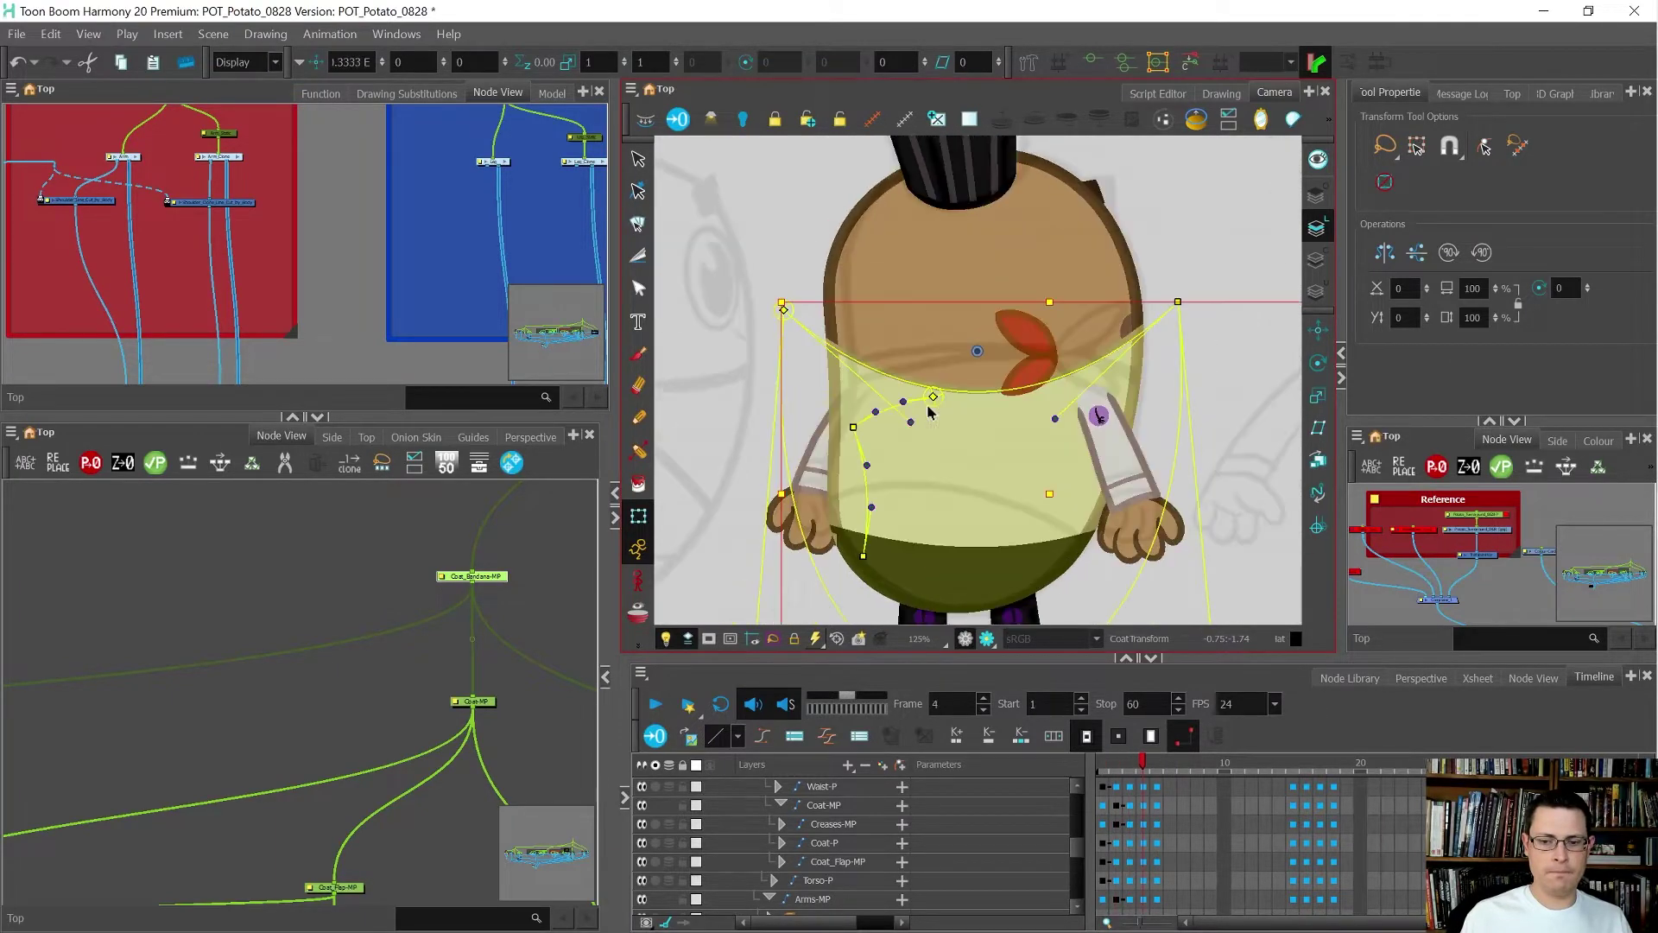
- Select the black waist piece and compare its shape between the front pose on frame 1 and the rear pose on frame 5
{"action": "scroll", "coordinate": [933, 499], "scroll_direction": "down", "scroll_amount": 1}
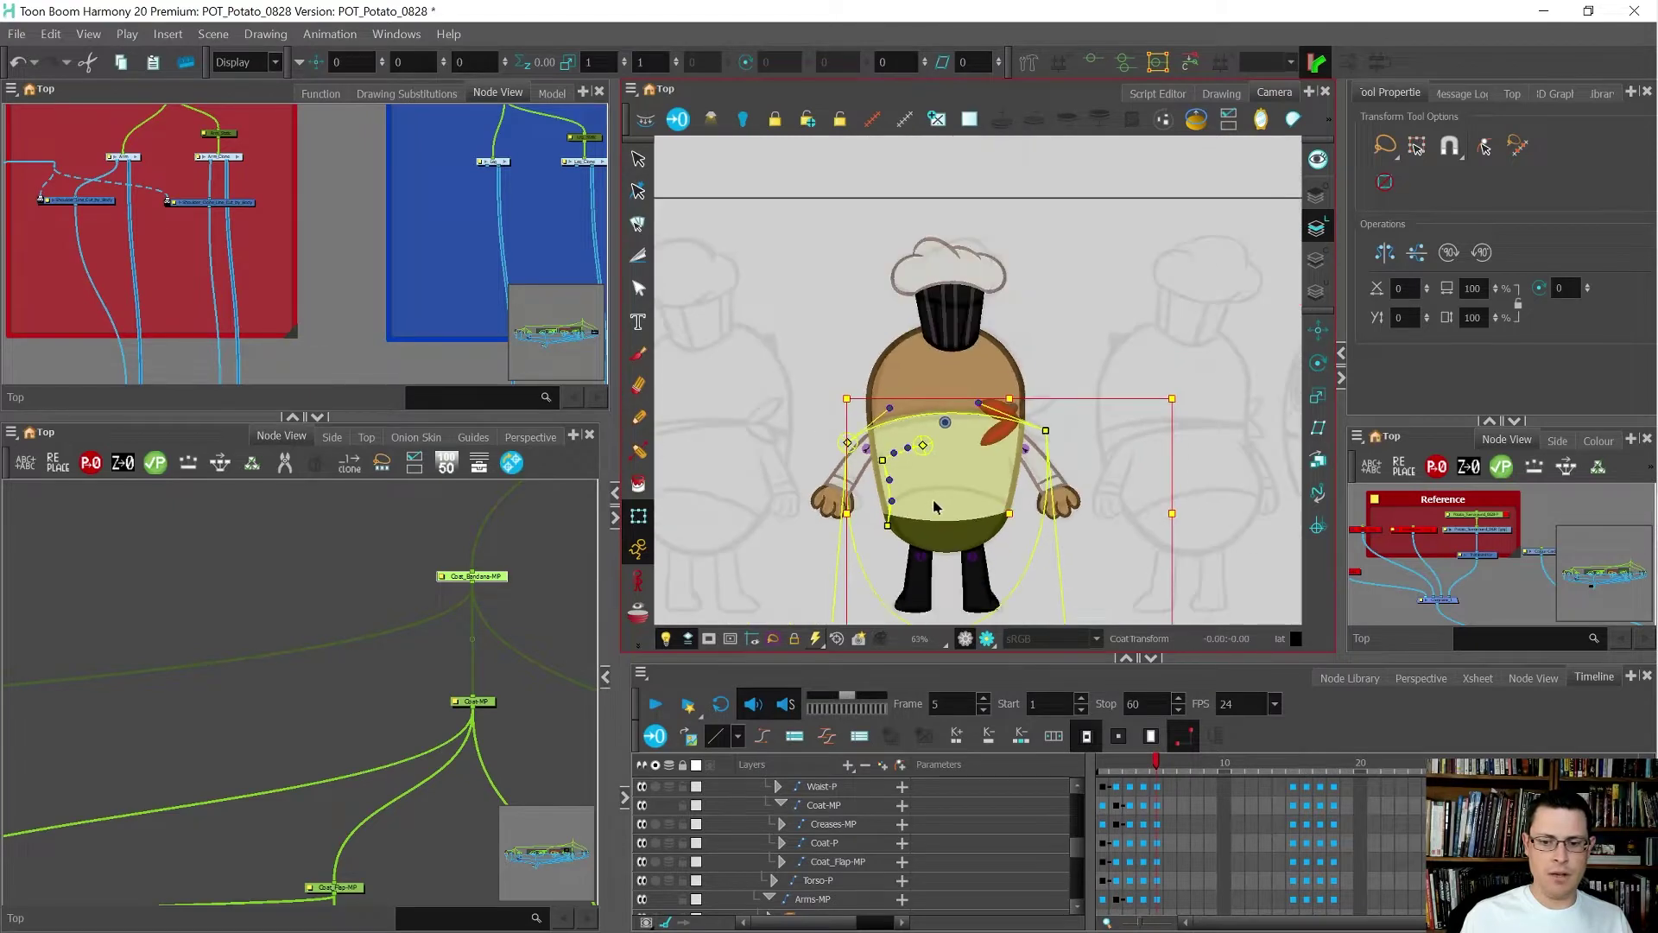
{"action": "scroll", "coordinate": [959, 549], "scroll_direction": "up", "scroll_amount": 1}
{"action": "left_click", "coordinate": [943, 518]}
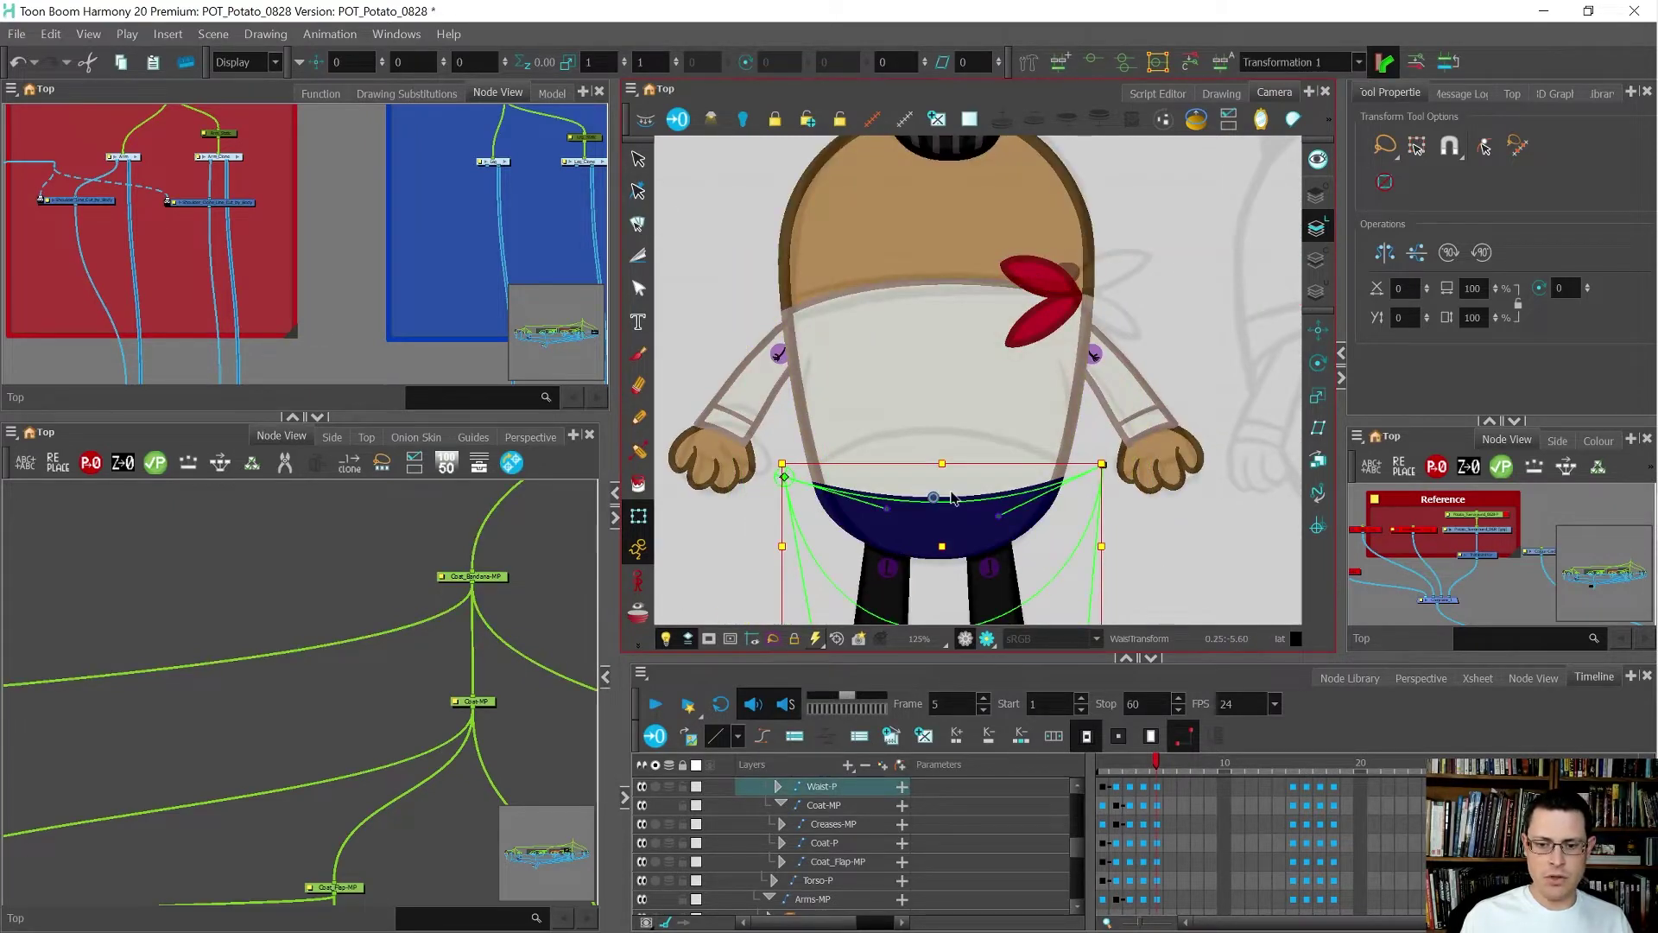
{"action": "key", "text": "comma"}
{"action": "key", "text": "comma"}
{"action": "key", "text": "comma"}
{"action": "key", "text": "comma"}
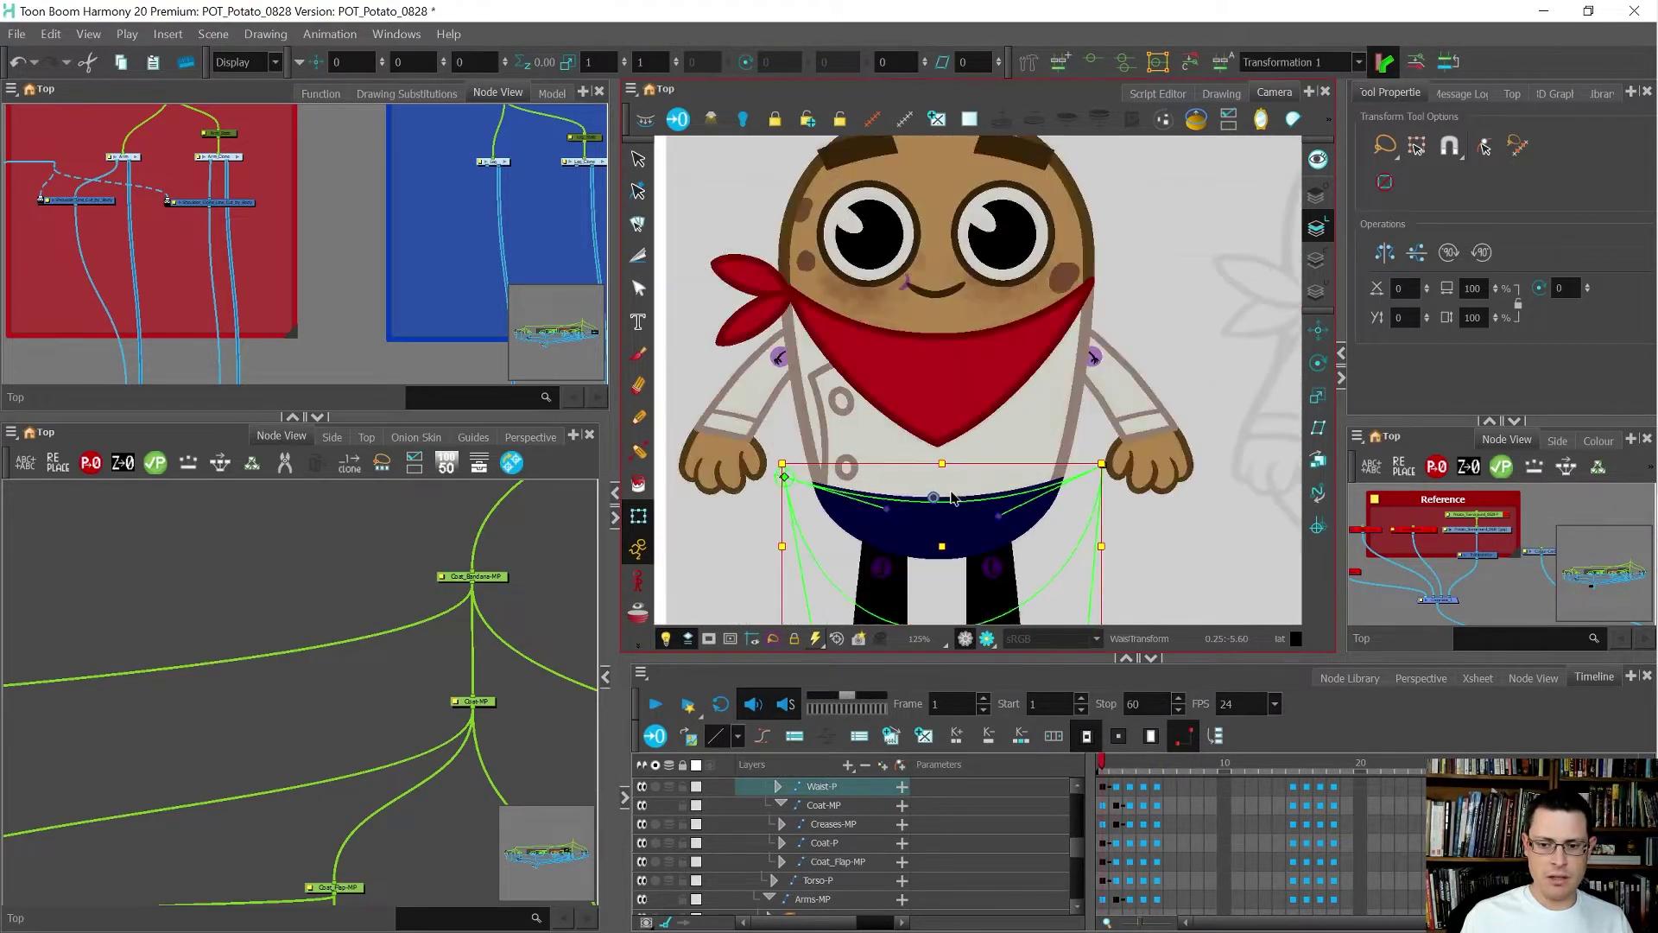
{"action": "key", "text": "period"}
{"action": "key", "text": "period"}
{"action": "key", "text": "period"}
{"action": "key", "text": "period"}
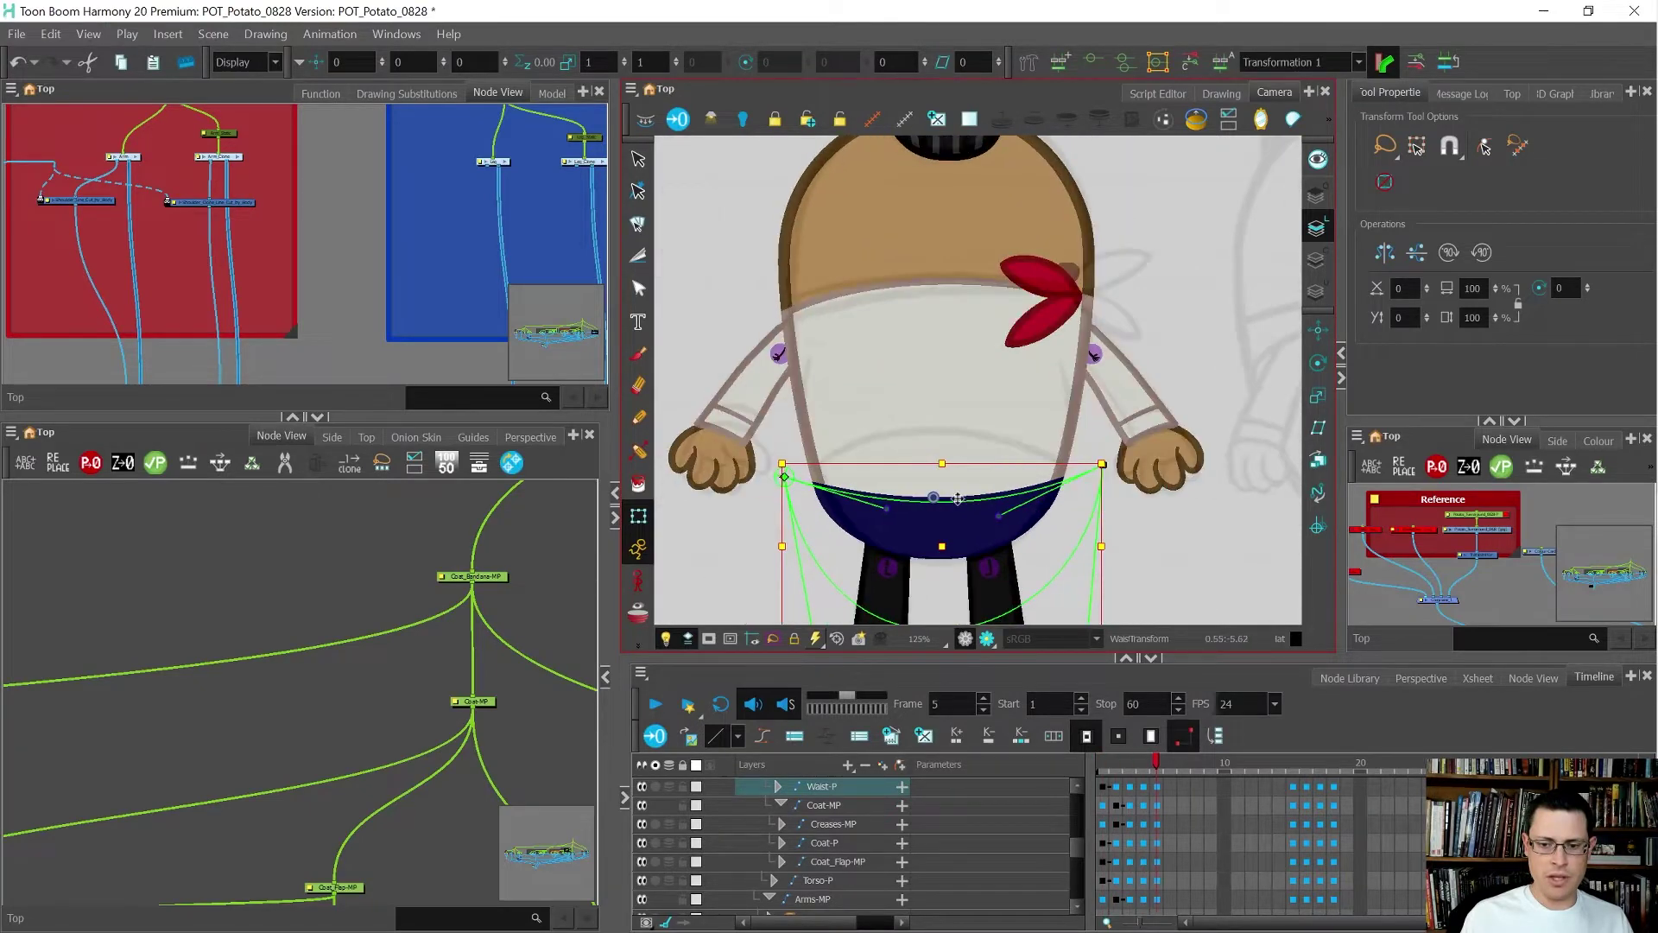
{"action": "key", "text": "comma"}
{"action": "key", "text": "comma"}
{"action": "key", "text": "comma"}
{"action": "key", "text": "comma"}
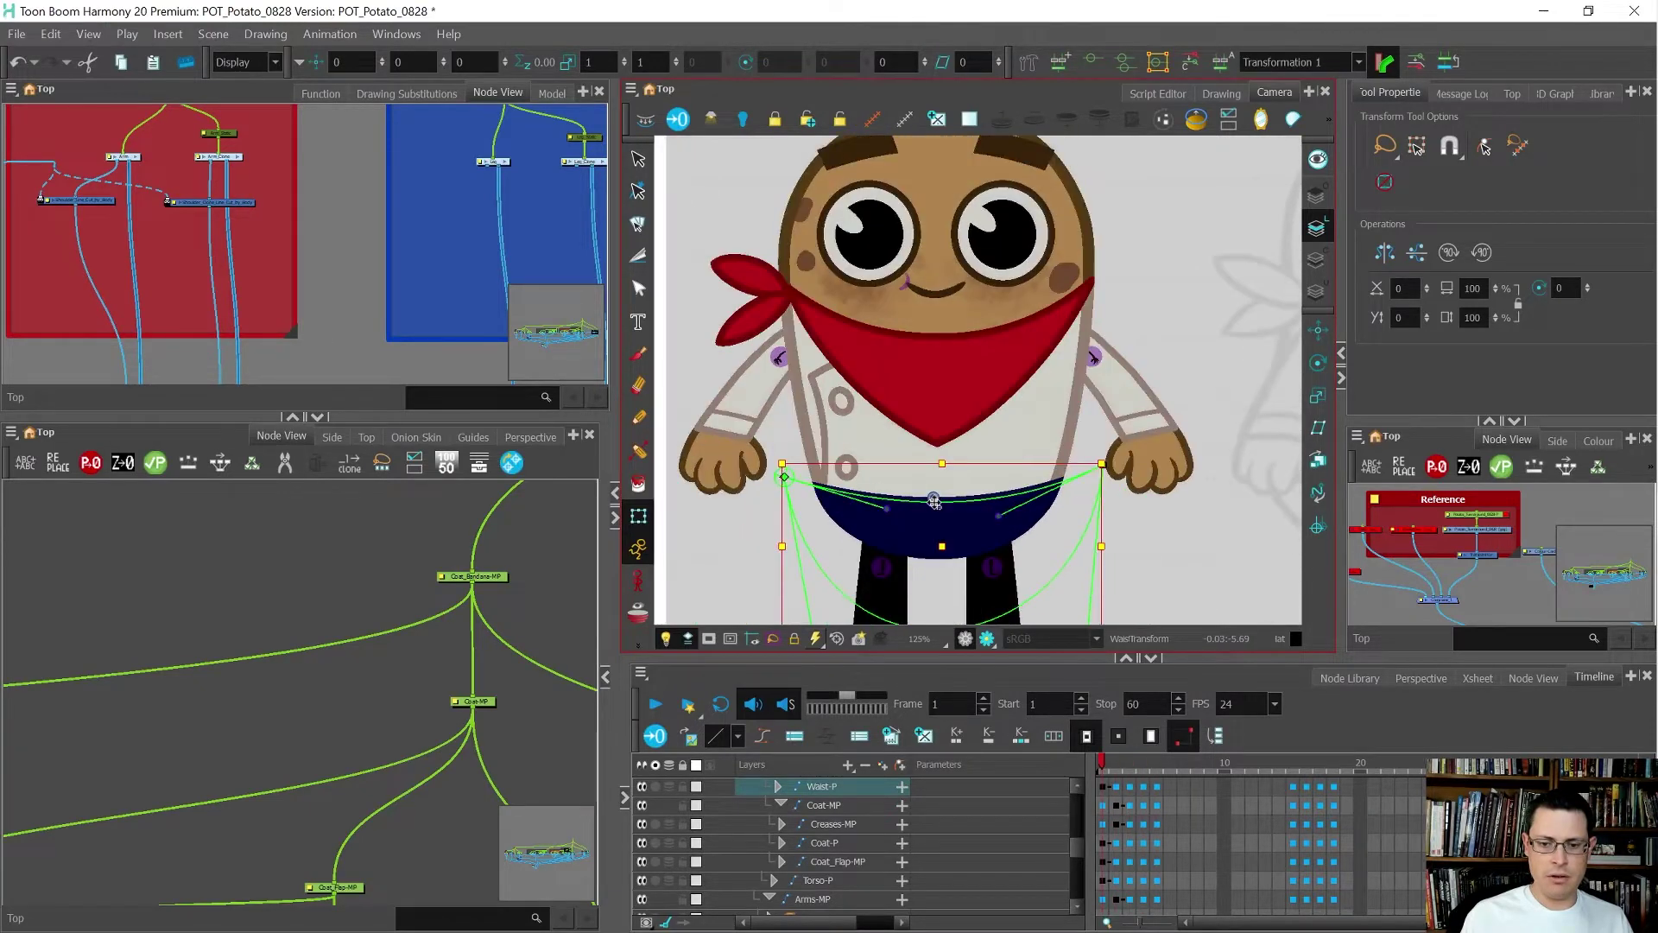
{"action": "key", "text": "period"}
{"action": "key", "text": "period"}
{"action": "key", "text": "period"}
{"action": "key", "text": "period"}
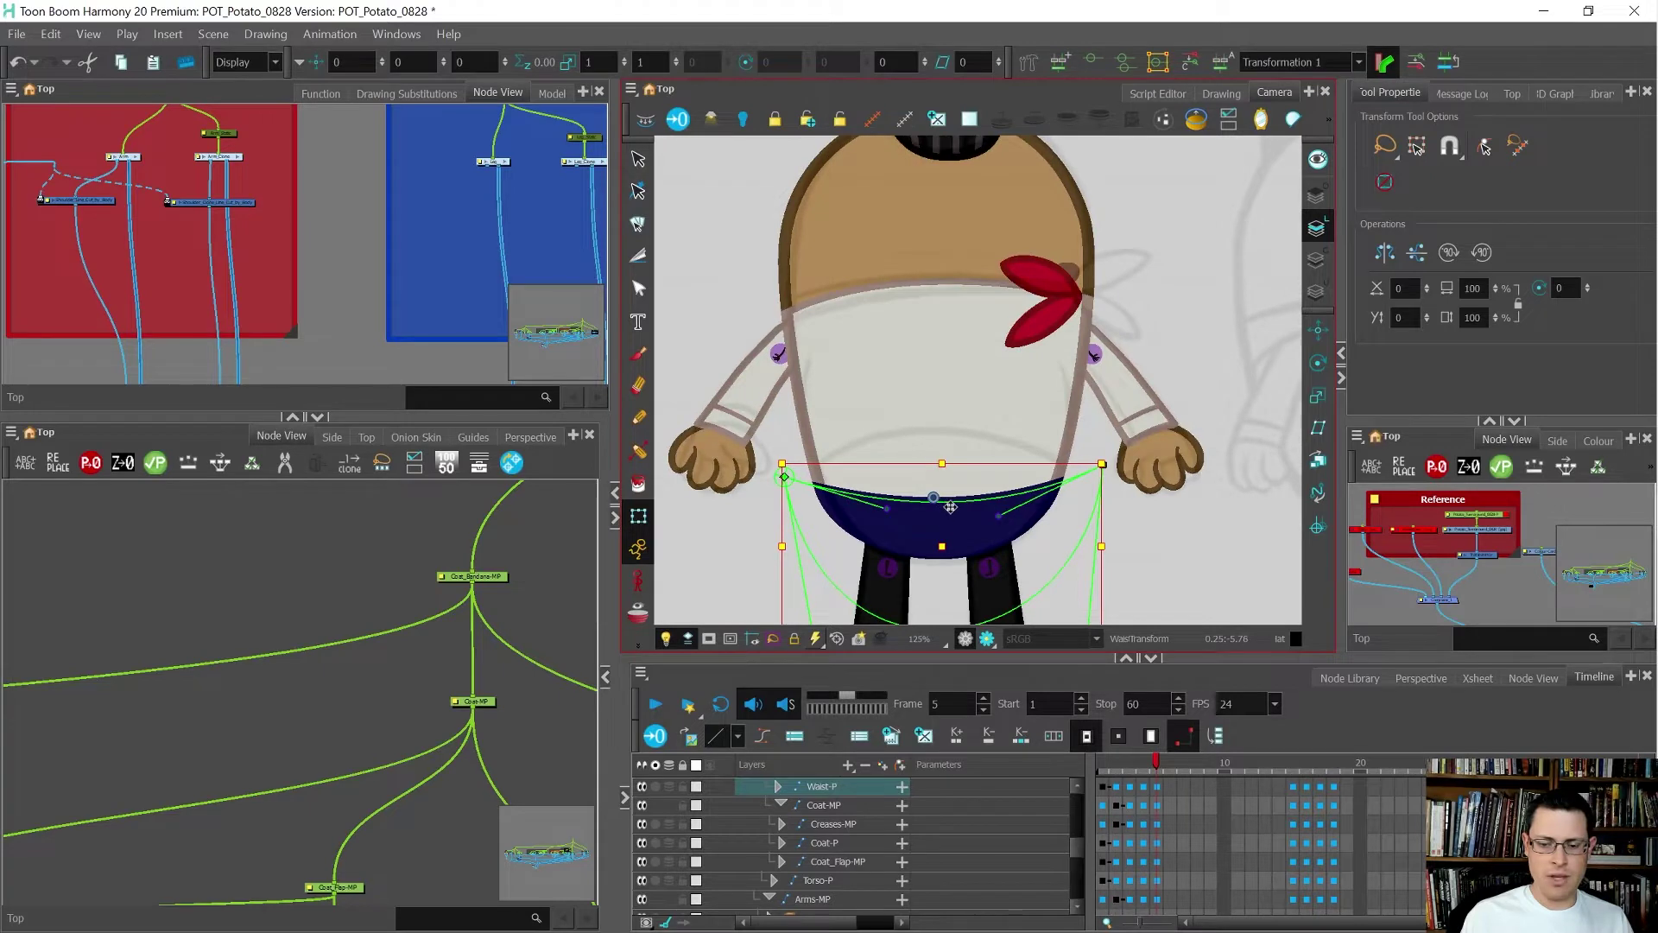
- On frame 5, raise the waist piece and reshape its deformation curve so its upper edge arches upward along the reference's coat hem
{"action": "left_click_drag", "start_coordinate": [951, 508], "coordinate": [953, 439]}
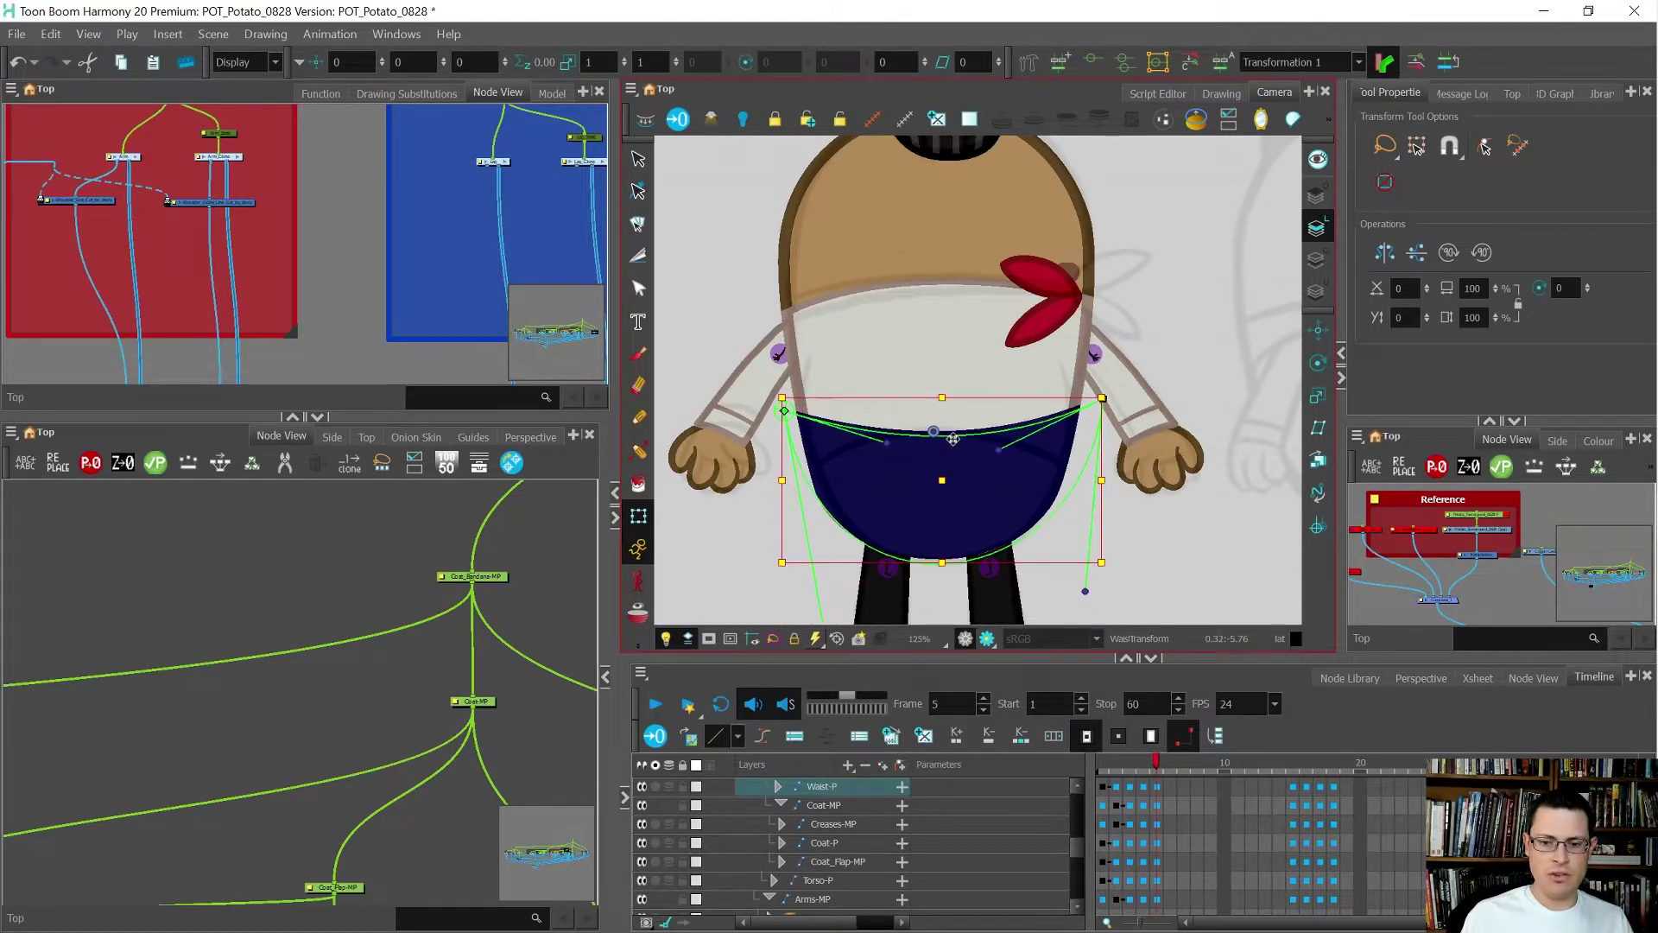
{"action": "left_click", "coordinate": [1068, 551]}
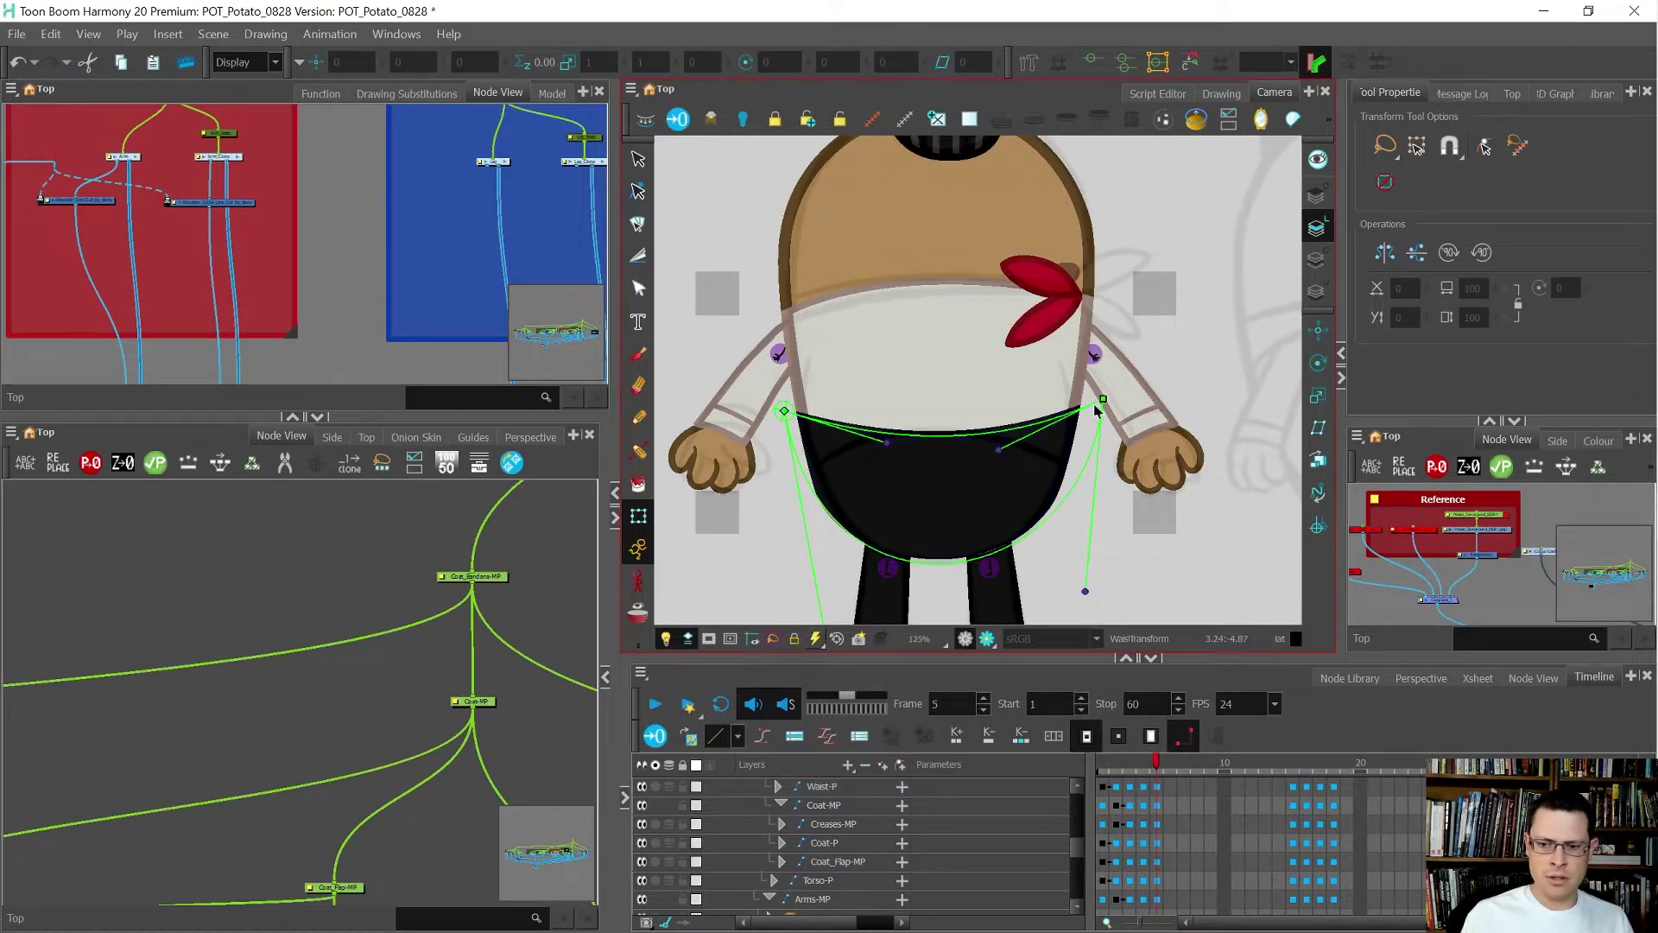
{"action": "left_click_drag", "start_coordinate": [1103, 400], "coordinate": [1095, 493]}
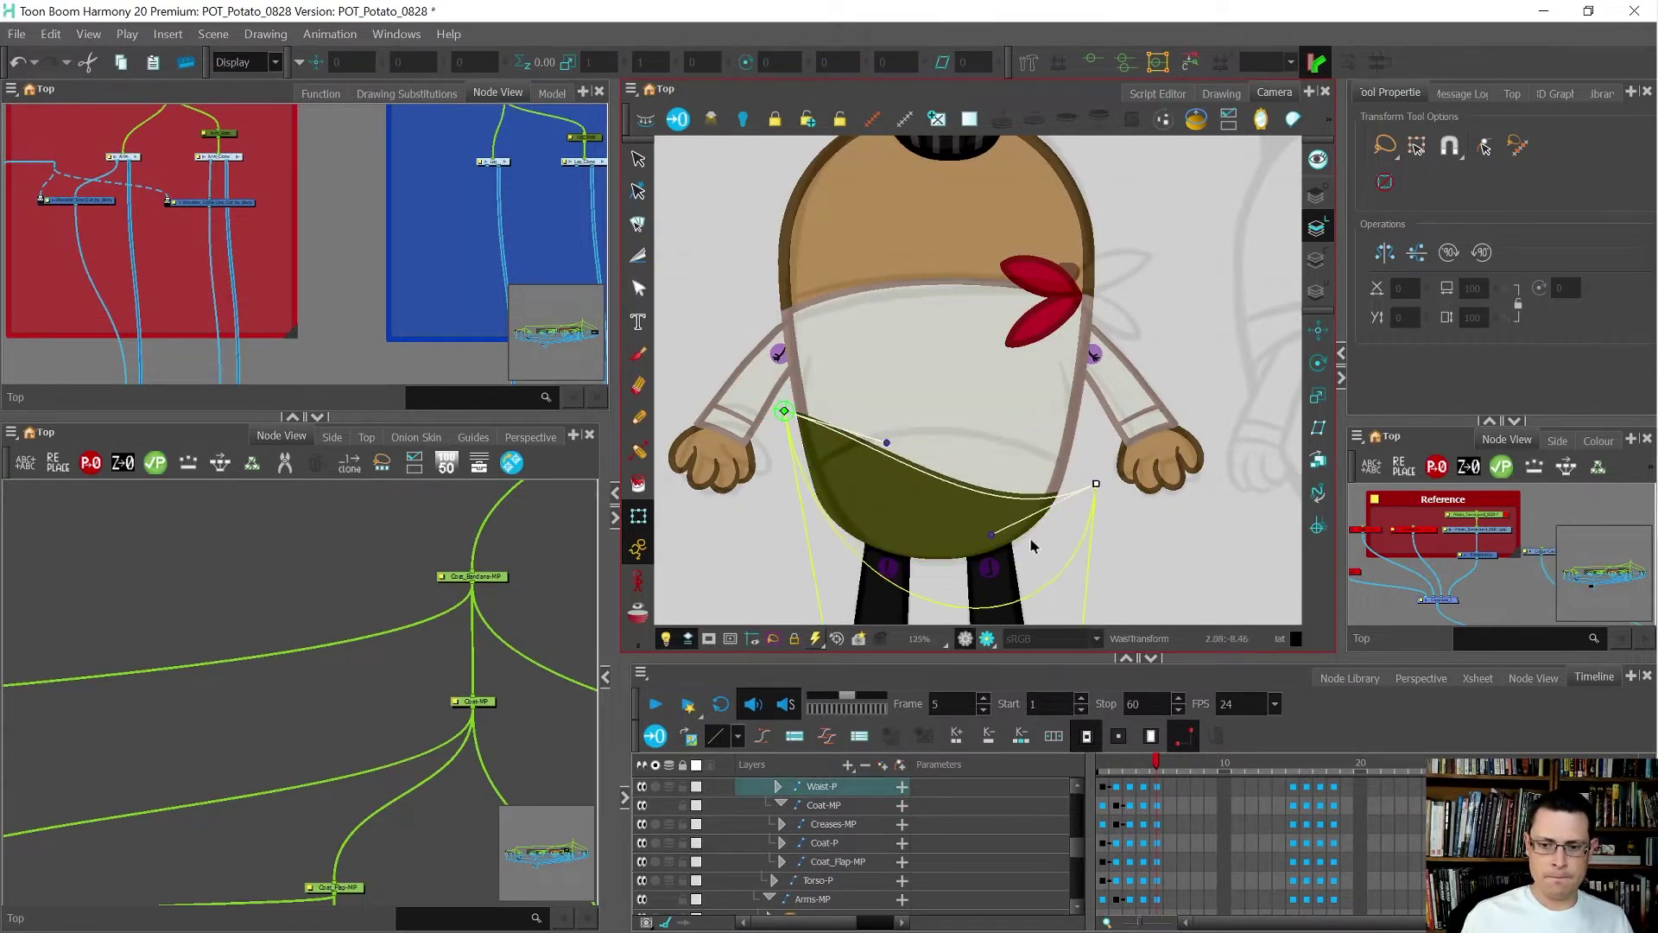
{"action": "left_click_drag", "start_coordinate": [991, 535], "coordinate": [1021, 411]}
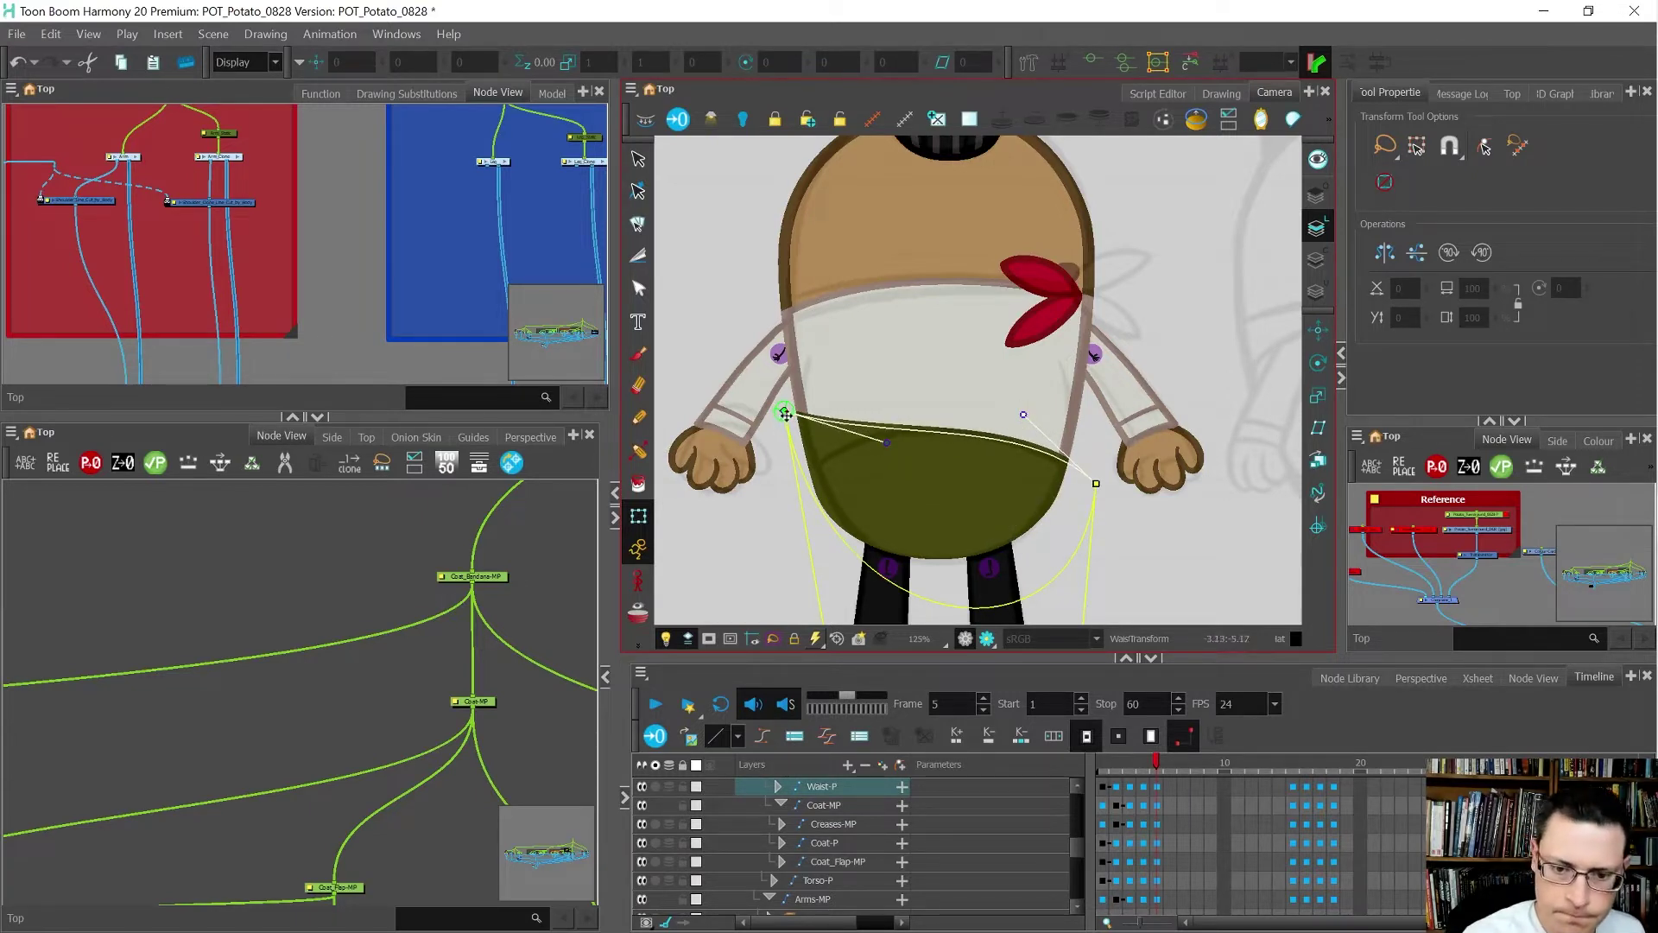
{"action": "left_click_drag", "start_coordinate": [785, 411], "coordinate": [786, 495]}
{"action": "left_click_drag", "start_coordinate": [890, 526], "coordinate": [855, 414]}
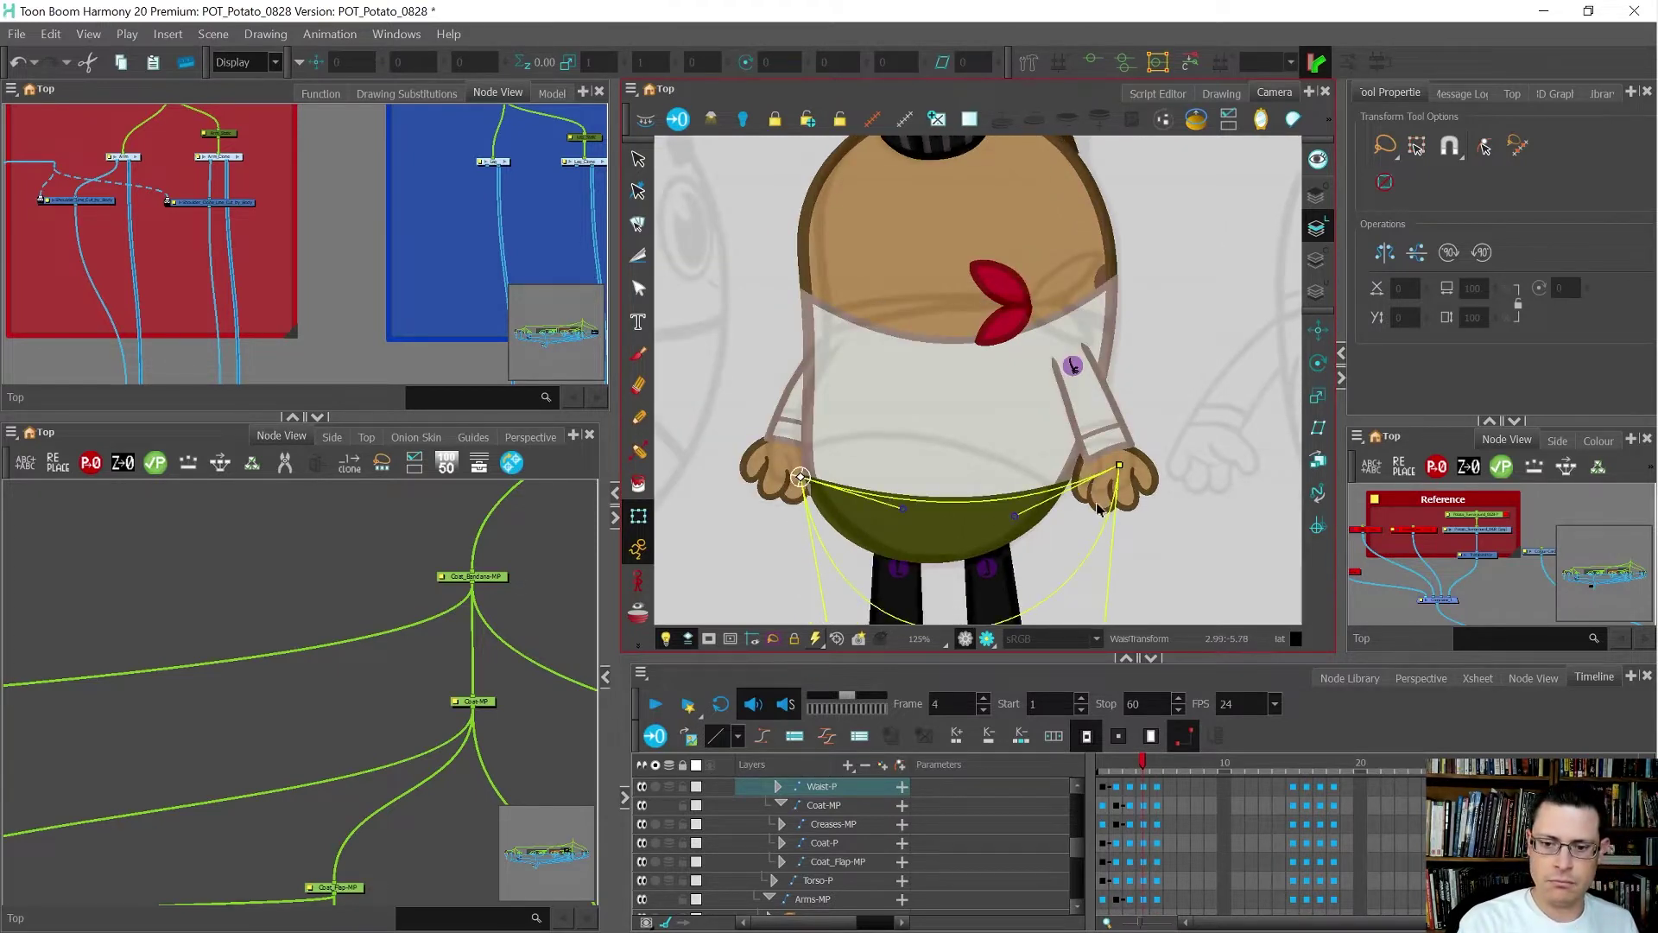
{"action": "key", "text": "."}
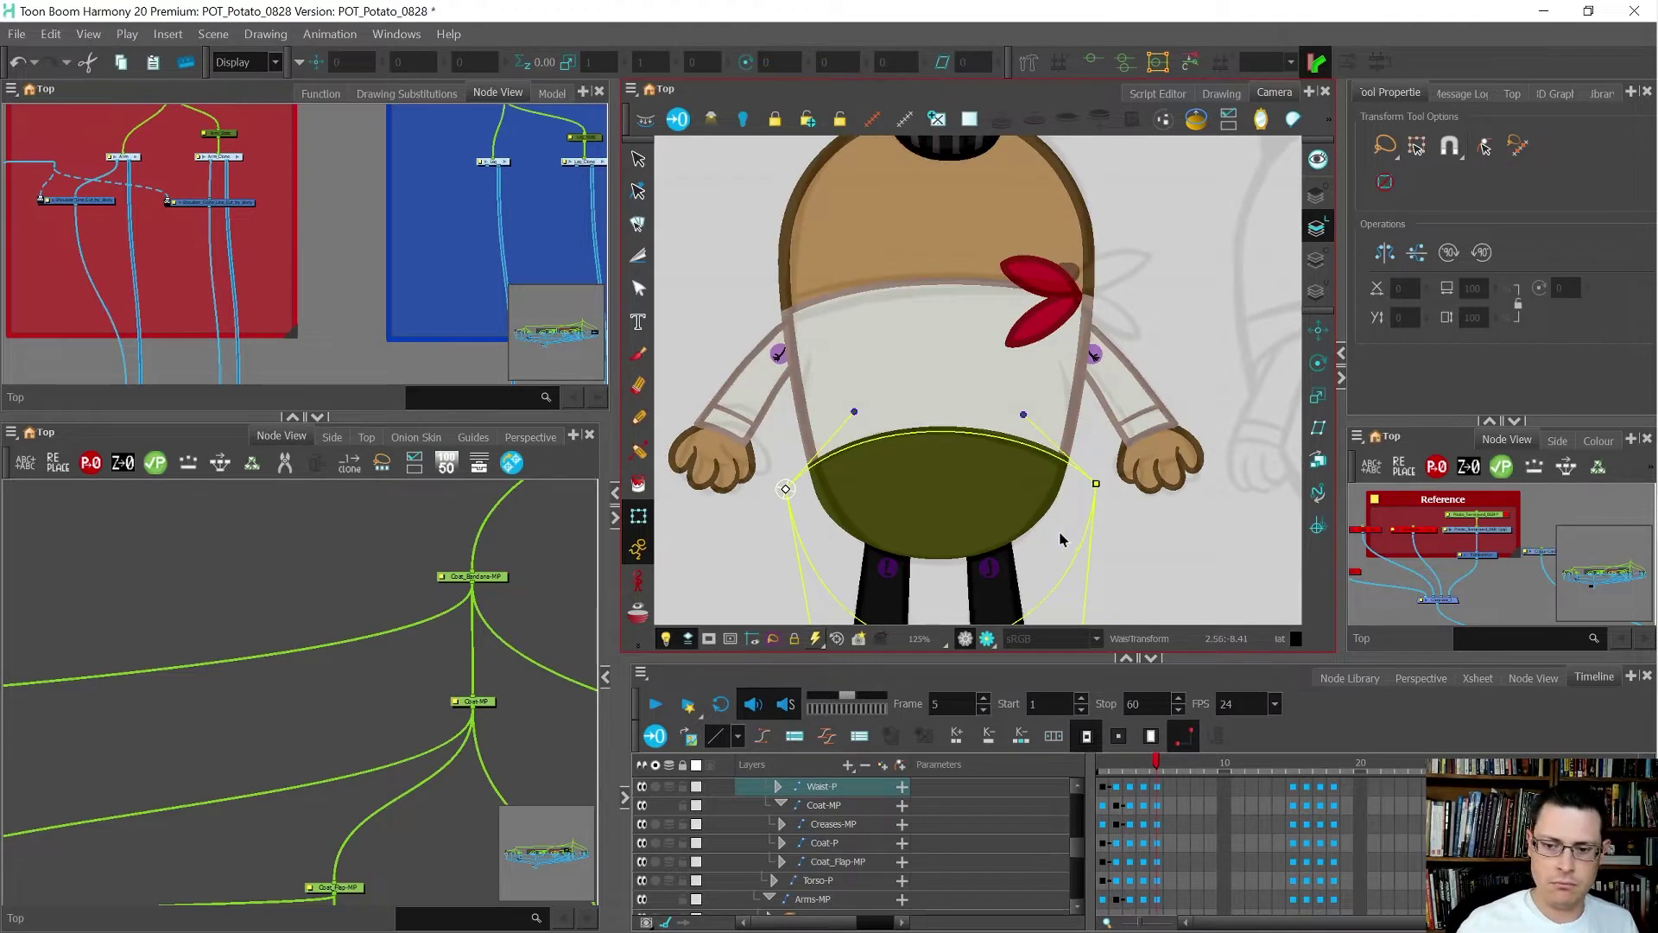
- Select the bandana's tie ends through the Ties-MP peg and mirror them horizontally on frame 5, checking against the preceding poses
{"action": "left_click", "coordinate": [1040, 318]}
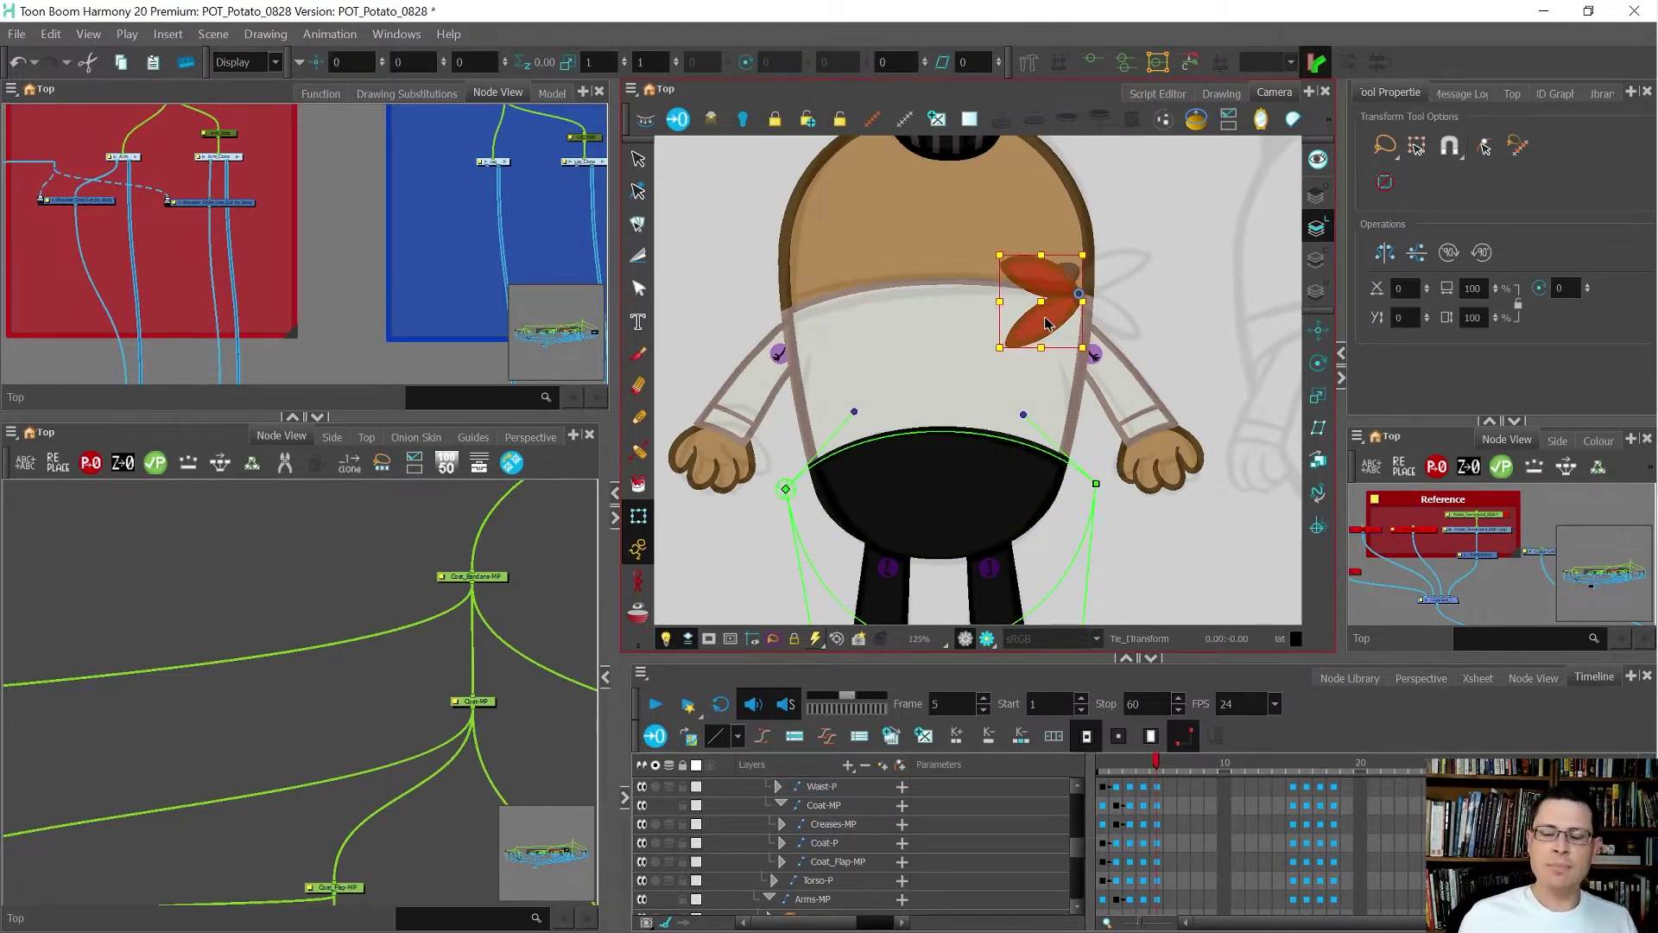
{"action": "key", "text": "."}
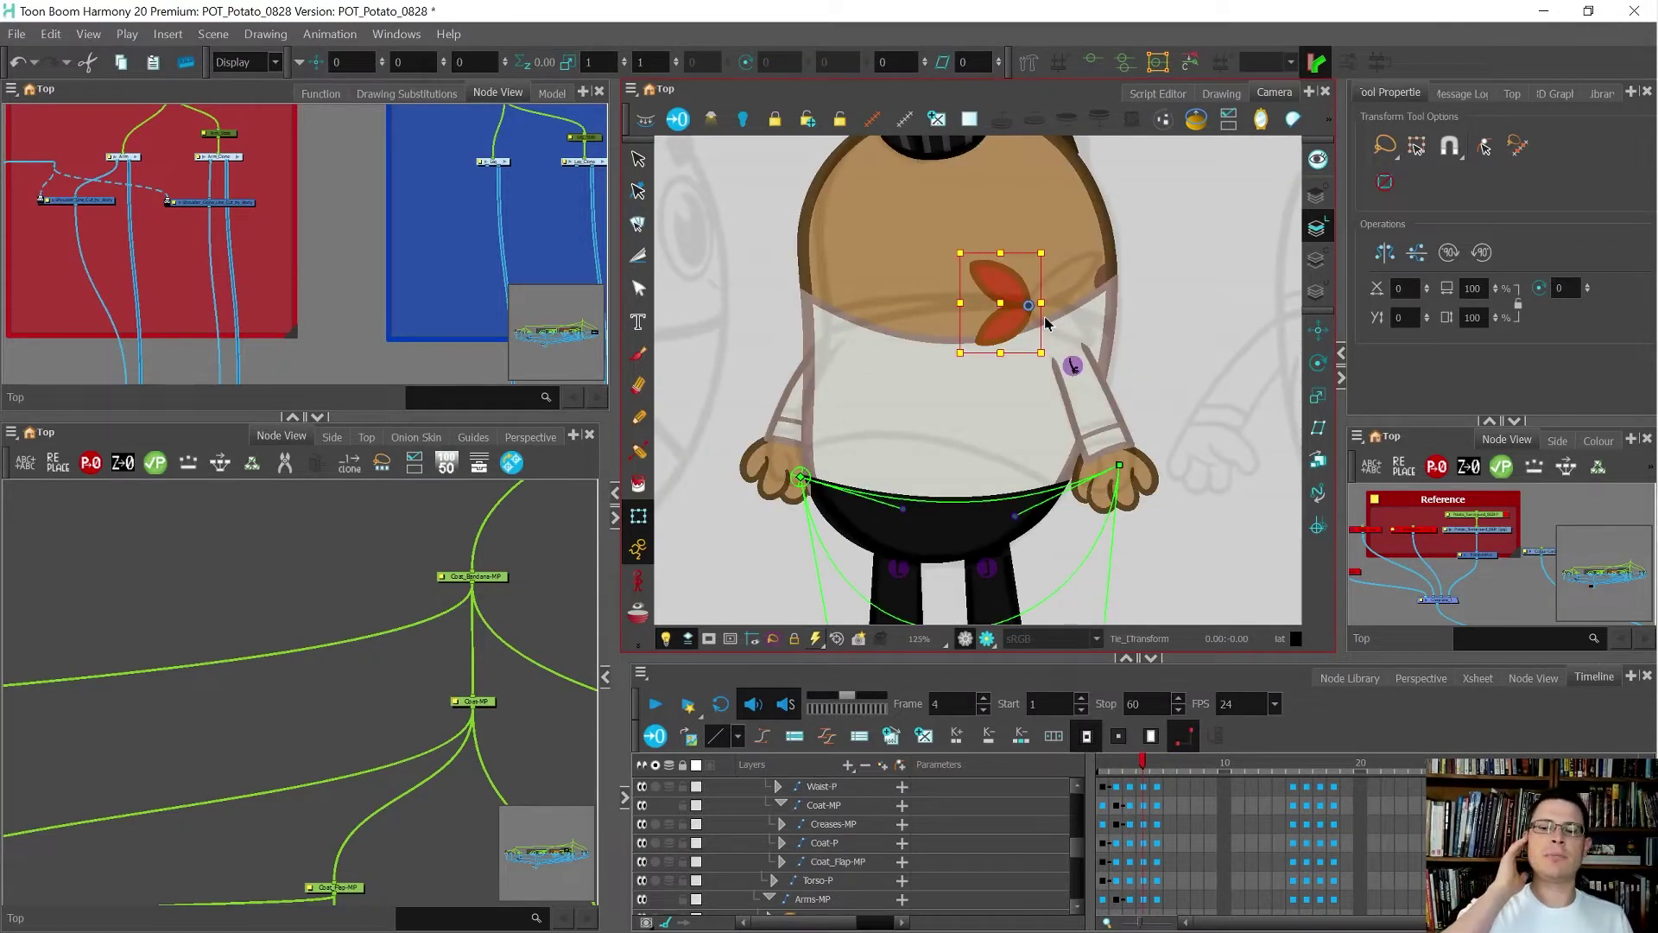
{"action": "key", "text": "."}
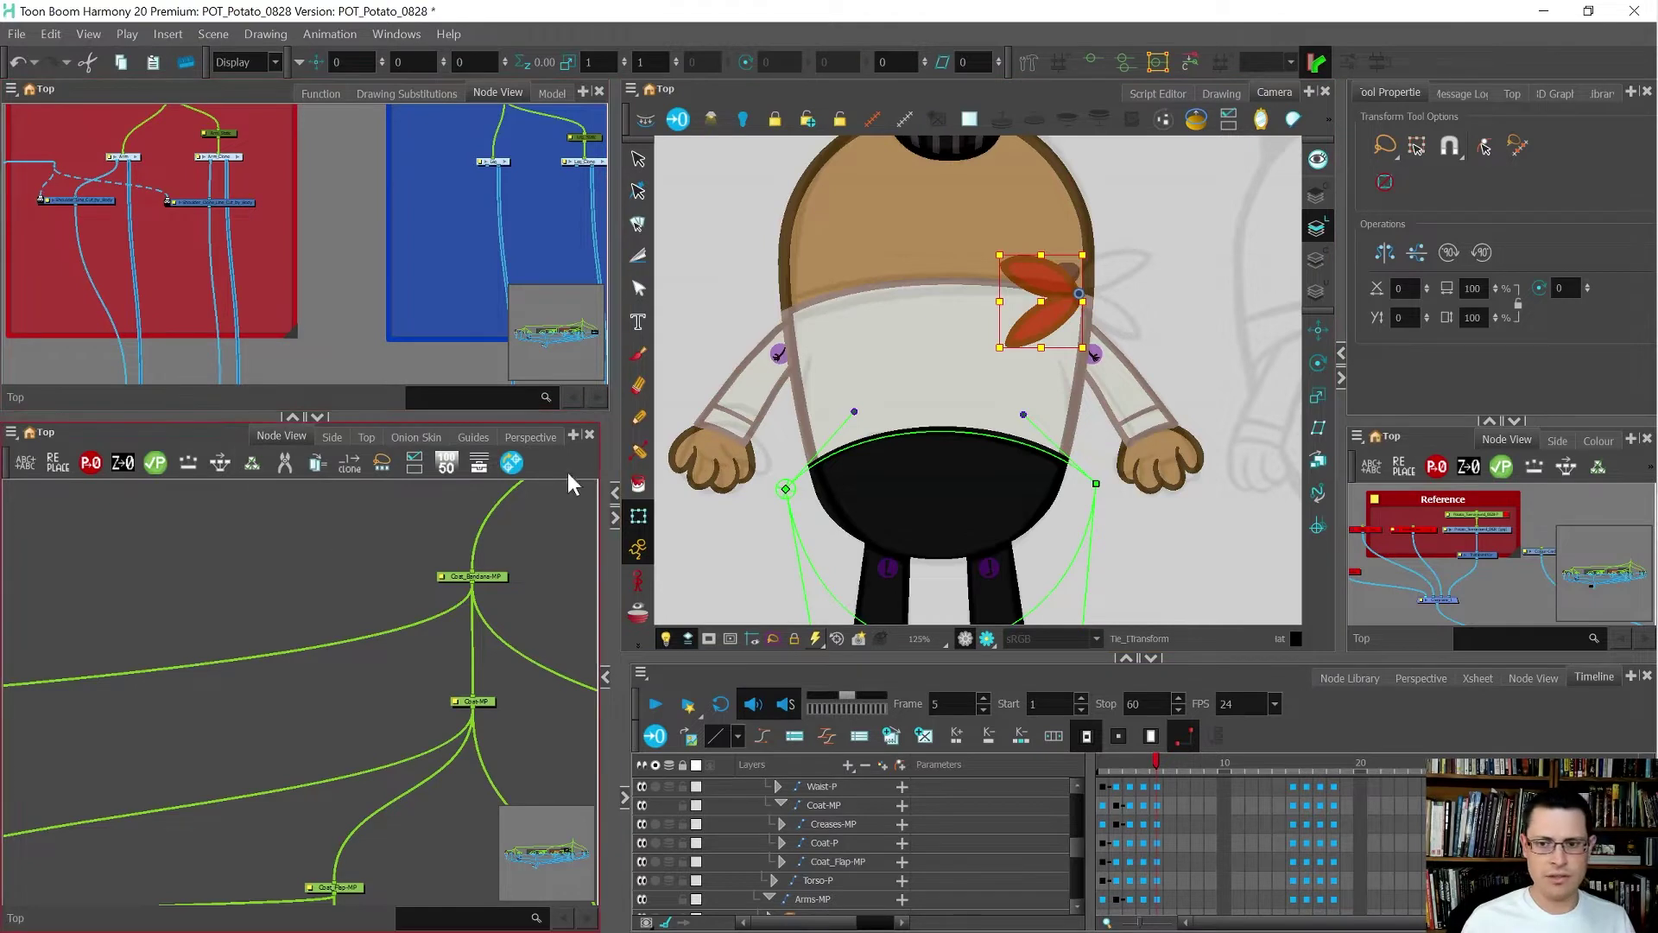
{"action": "key", "text": "o"}
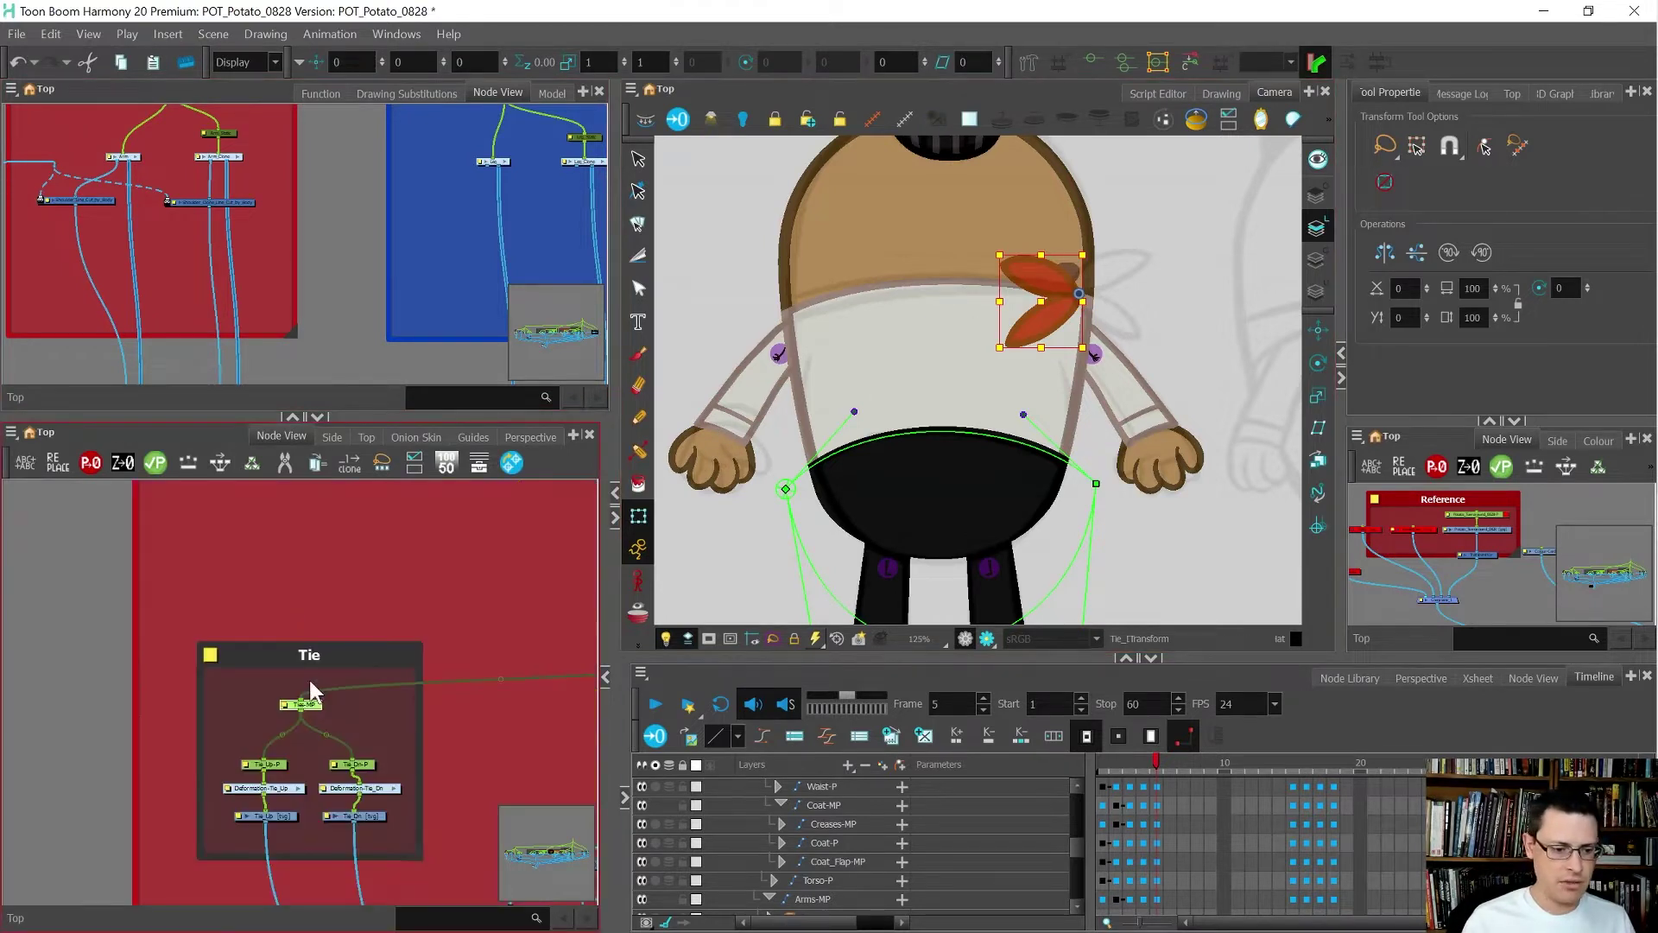
{"action": "scroll", "coordinate": [326, 732], "scroll_direction": "up", "scroll_amount": 3}
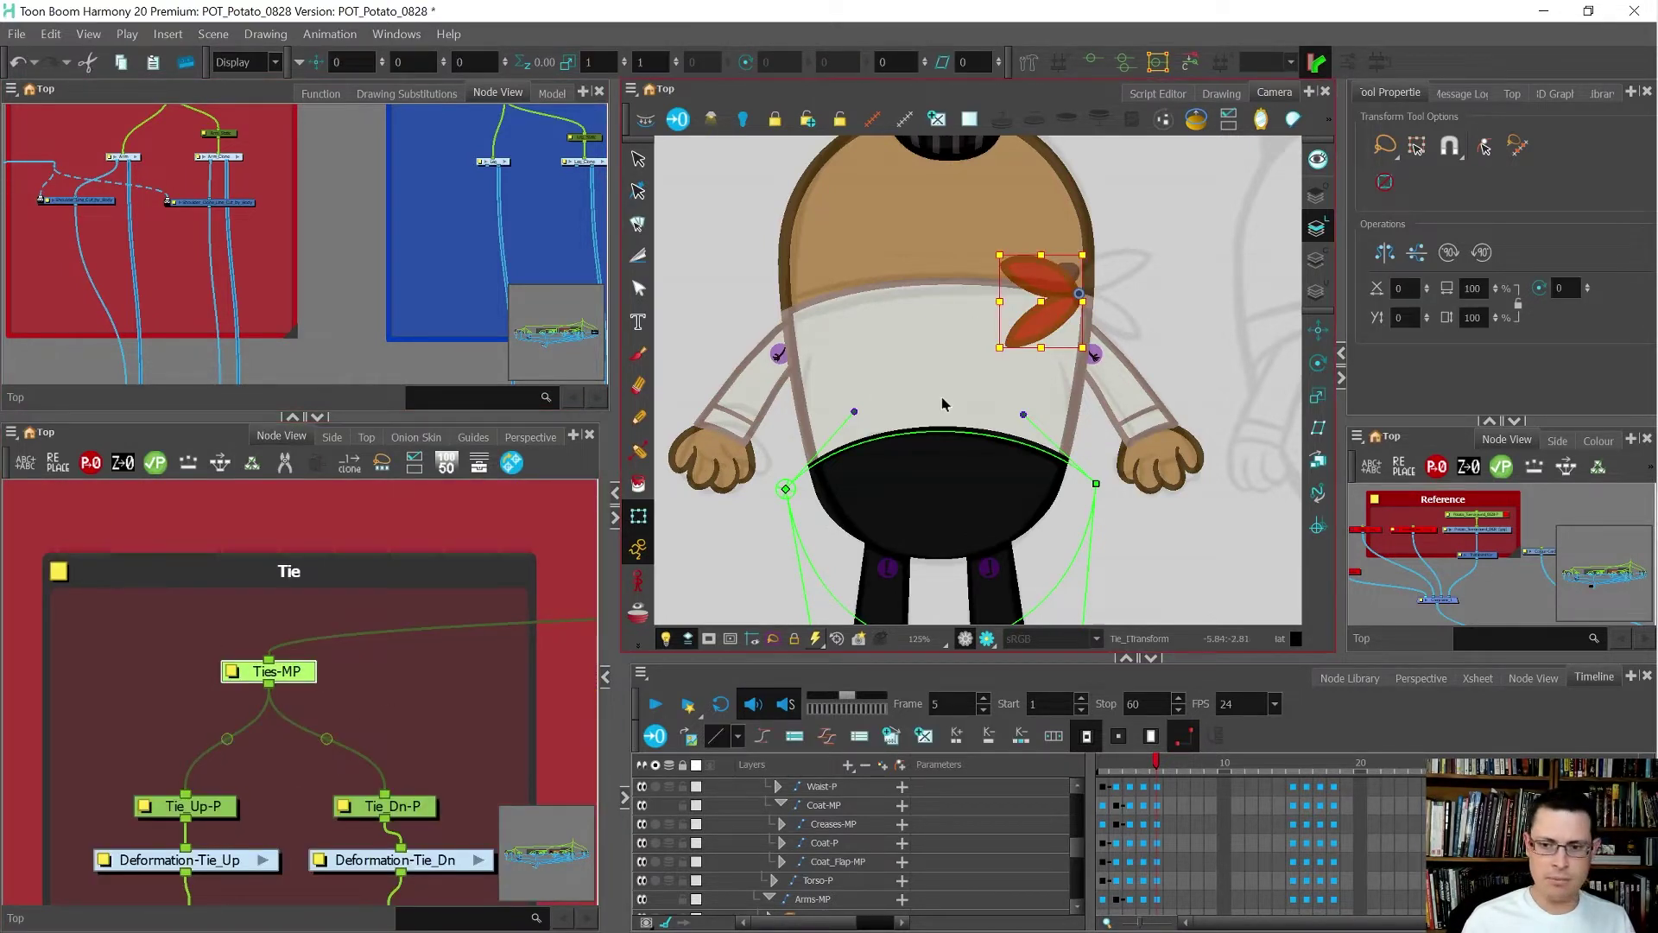
{"action": "left_click", "coordinate": [1385, 252]}
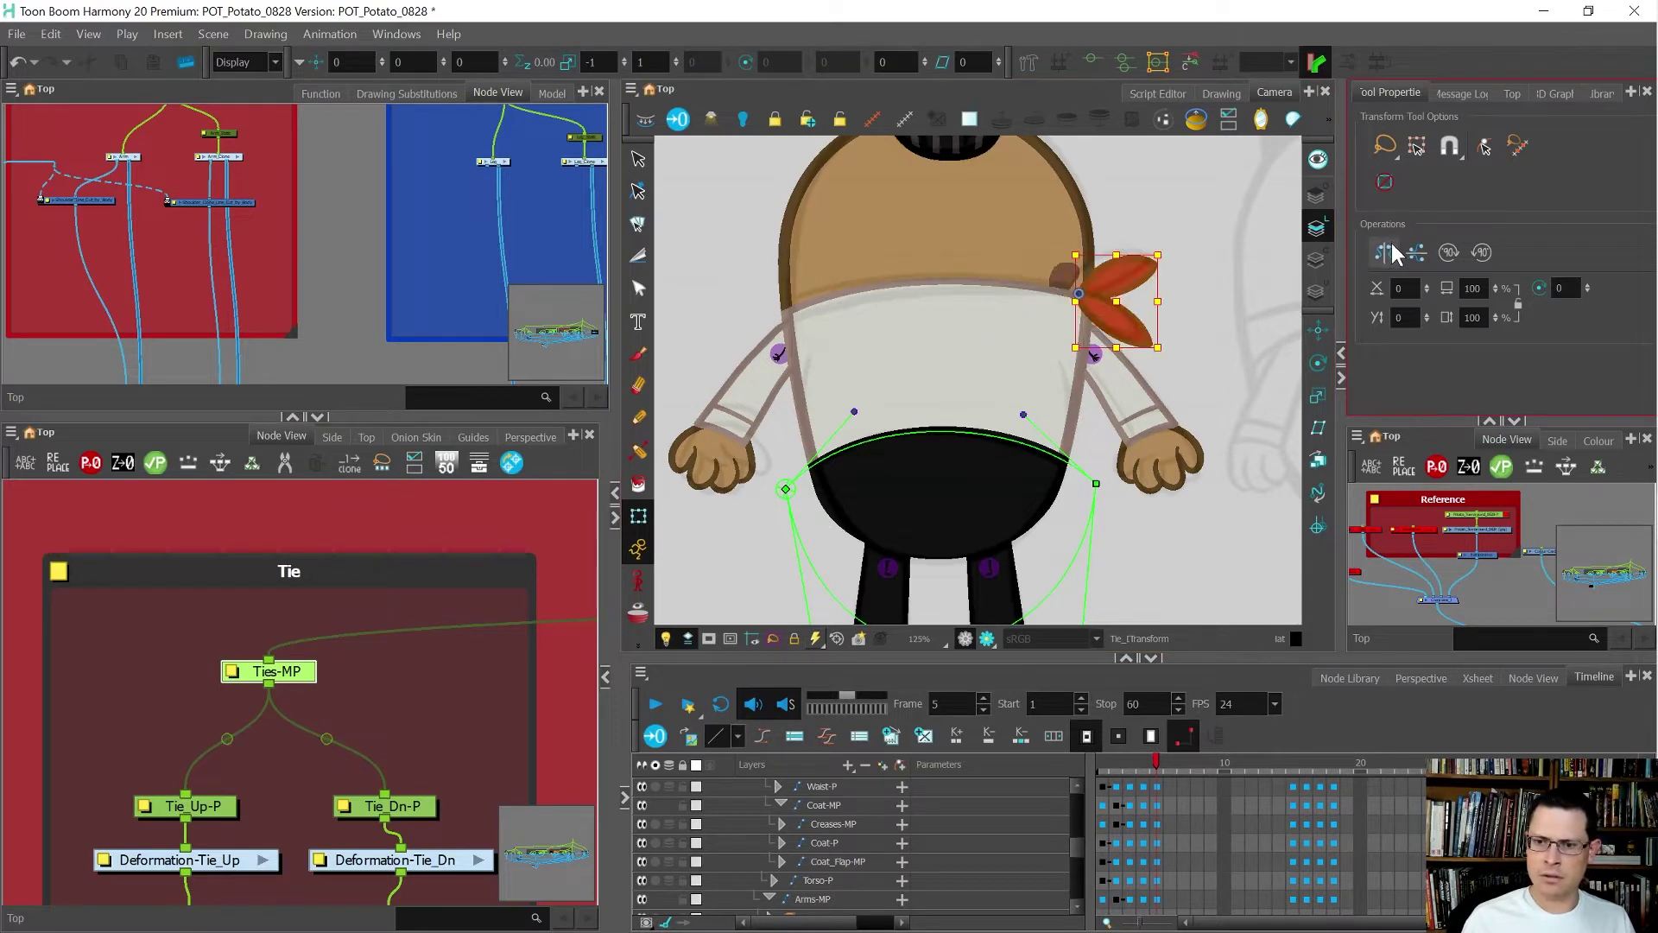
{"action": "key", "text": "comma"}
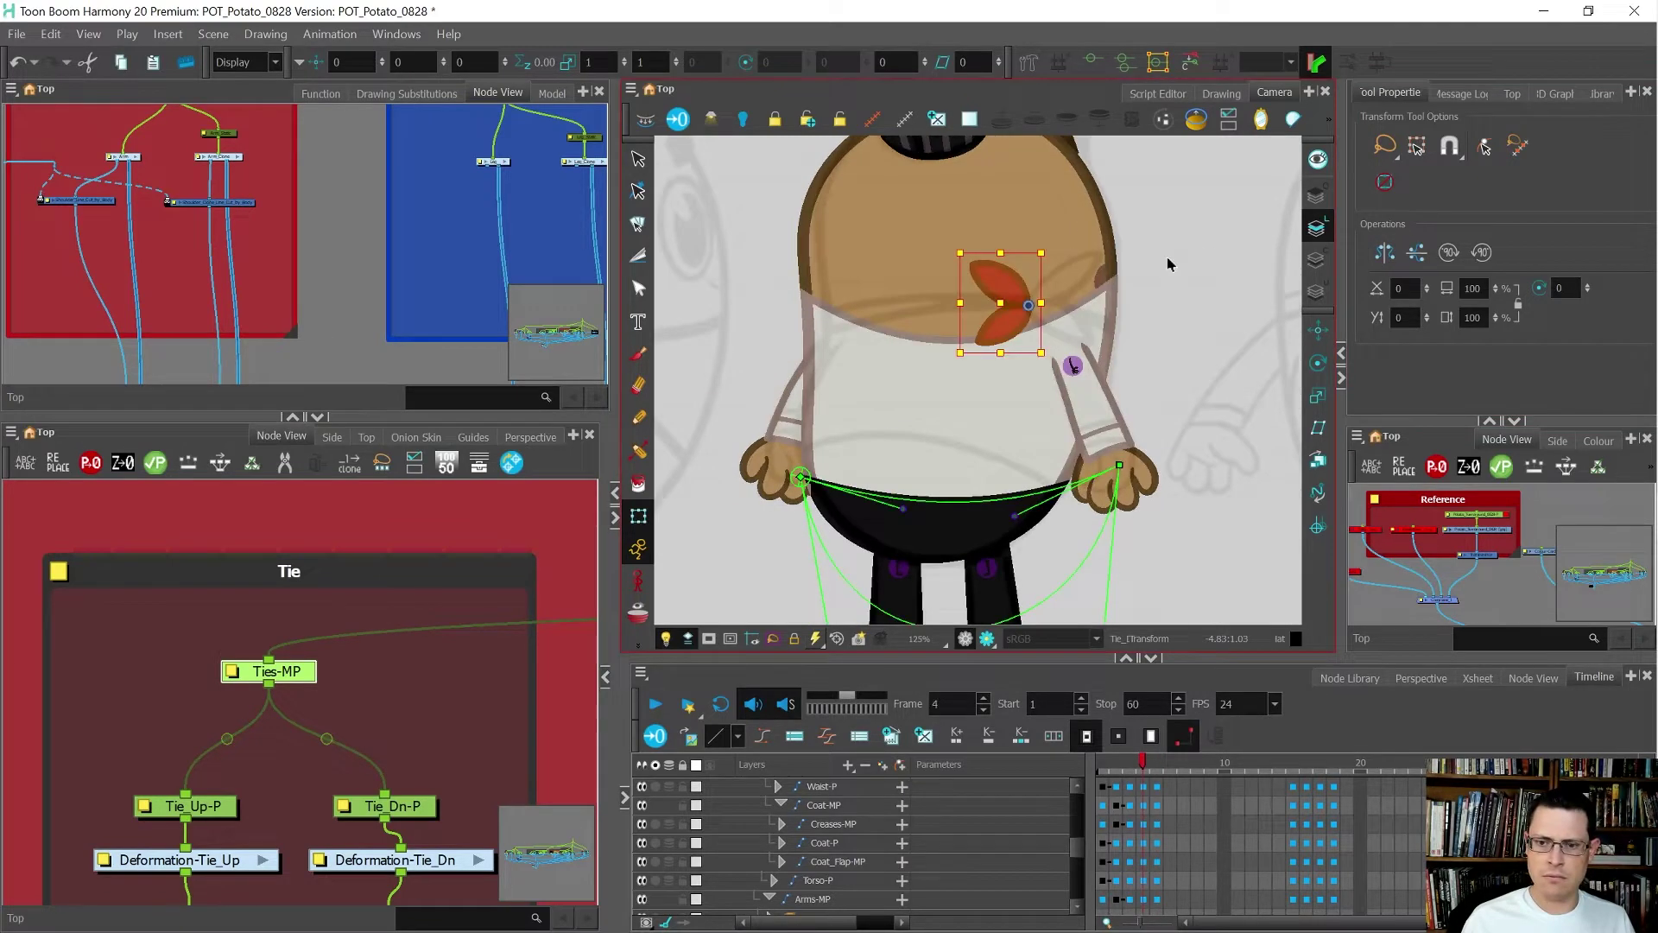
{"action": "key", "text": "comma"}
{"action": "key", "text": "period"}
{"action": "key", "text": "period"}
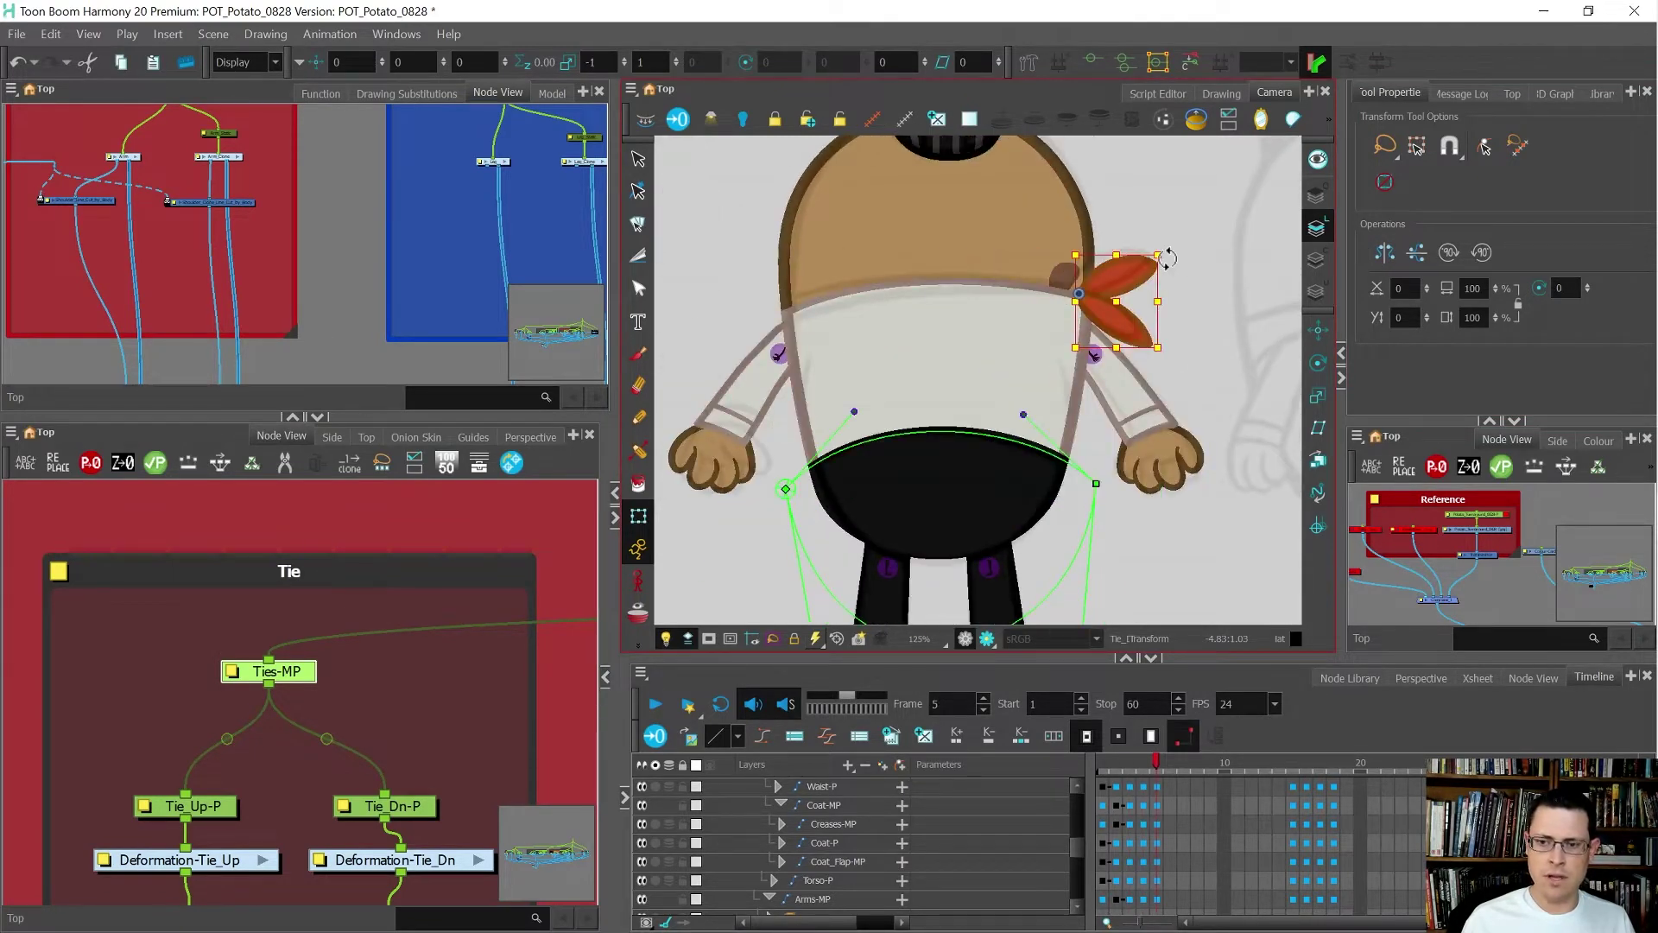
- Rotate the upper and lower tie ends slightly around the knot on frame 5 to follow the reference
{"action": "scroll", "coordinate": [1206, 285], "scroll_direction": "up", "scroll_amount": 1}
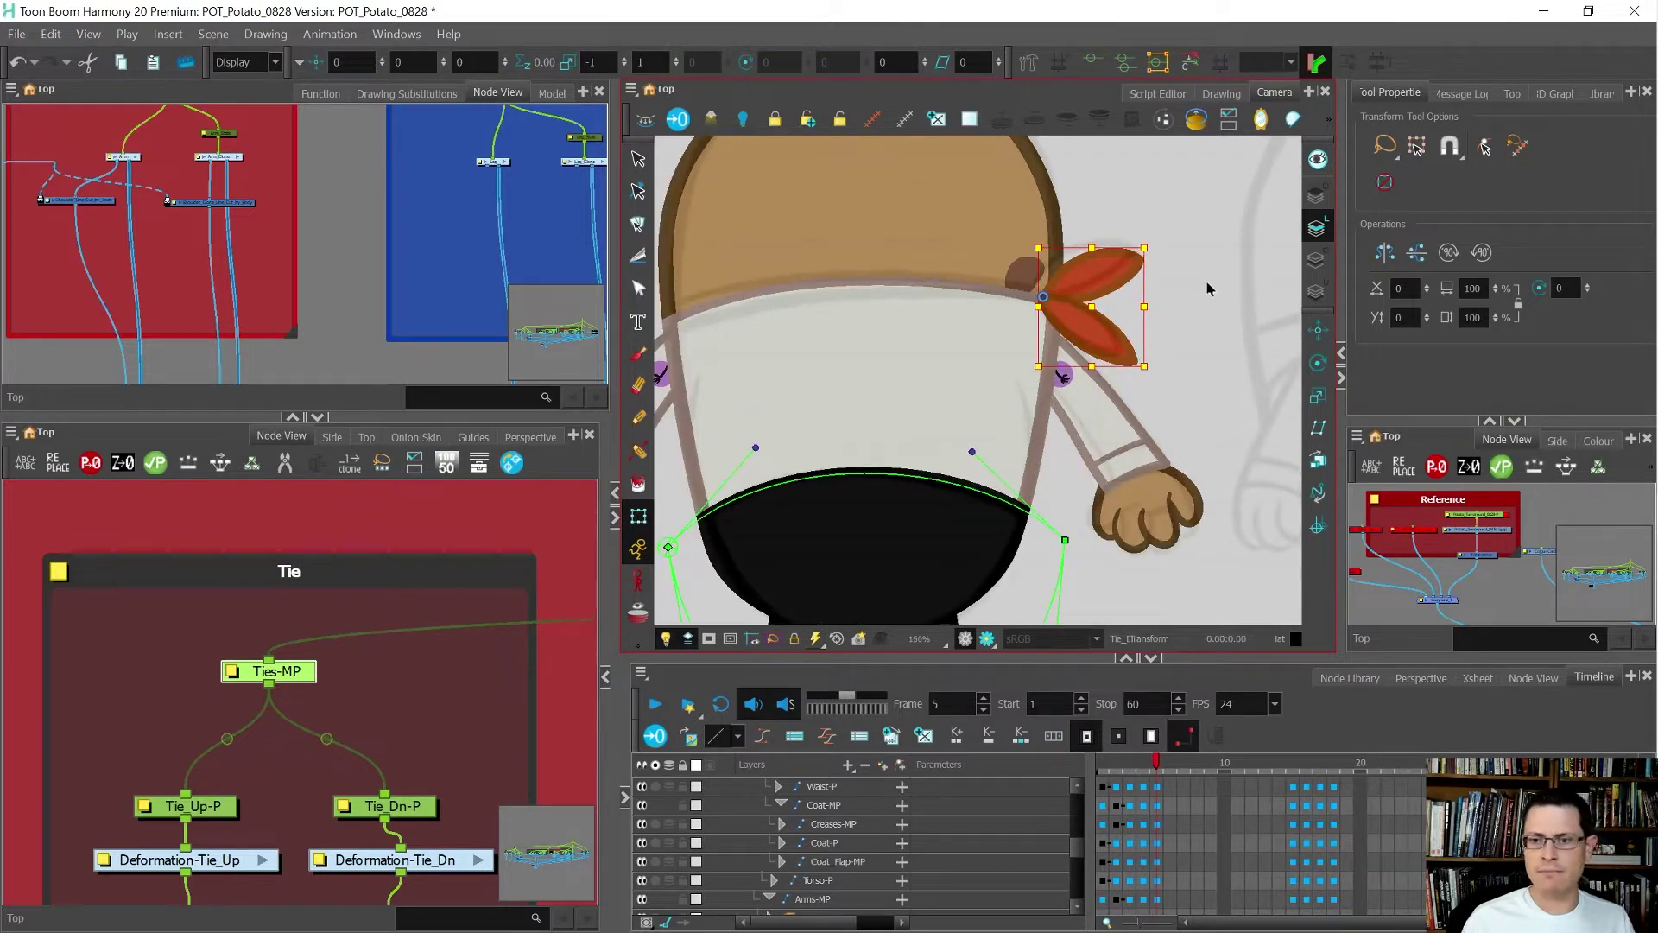
{"action": "left_click", "coordinate": [1086, 286]}
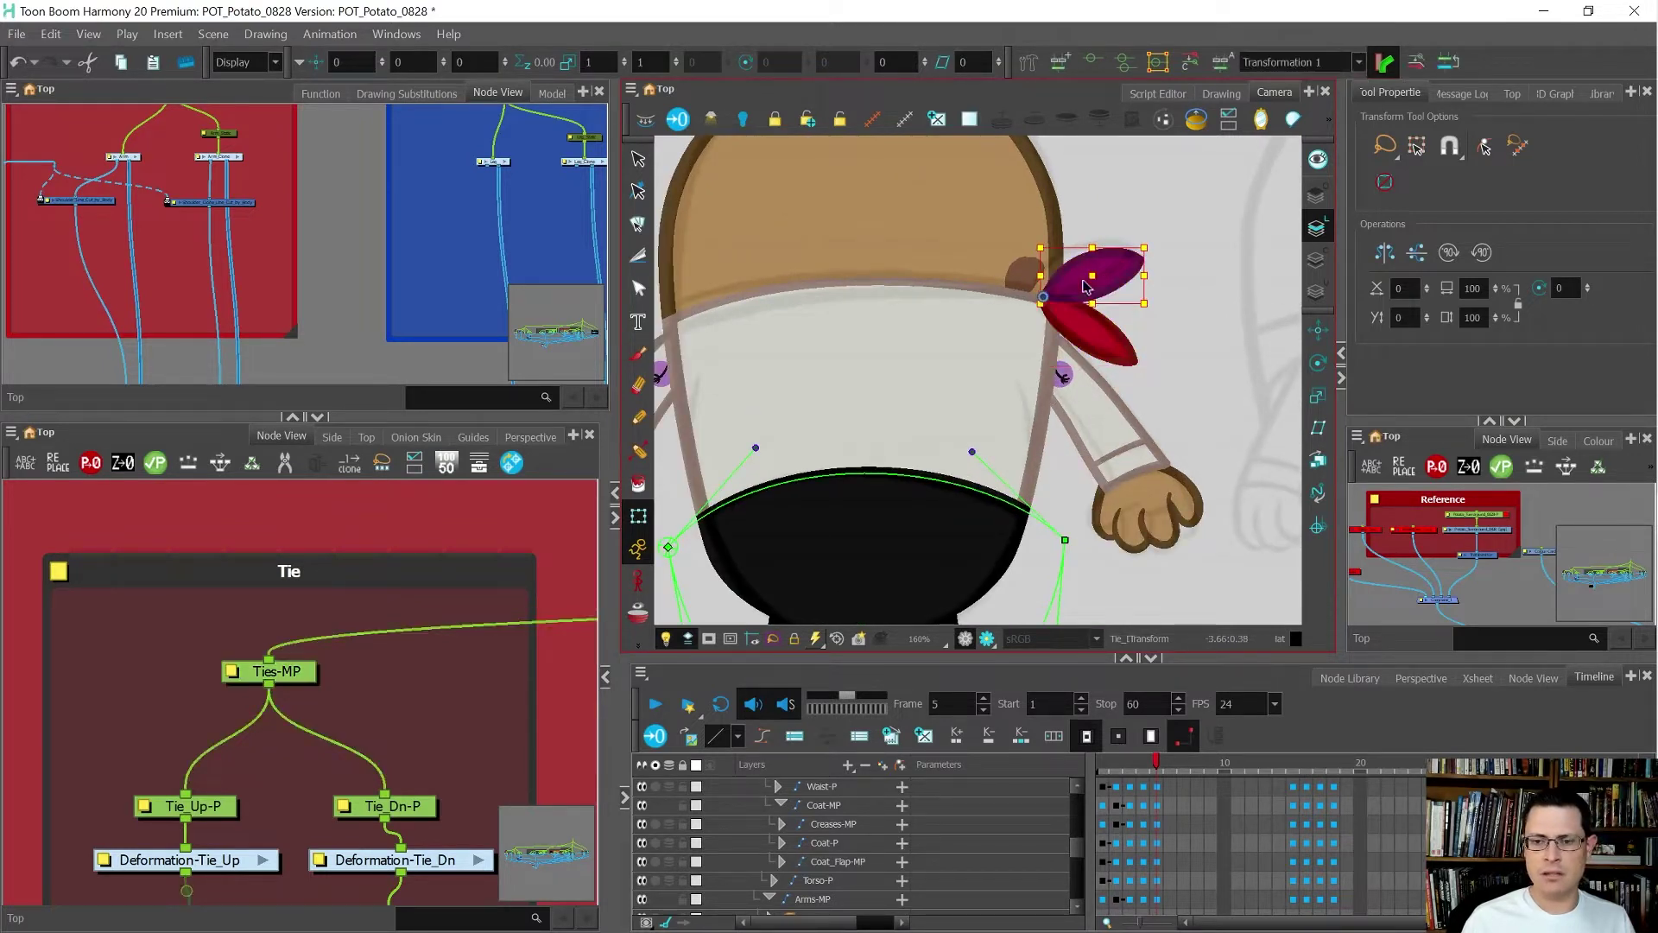
{"action": "scroll", "coordinate": [1187, 272], "scroll_direction": "up", "scroll_amount": 3}
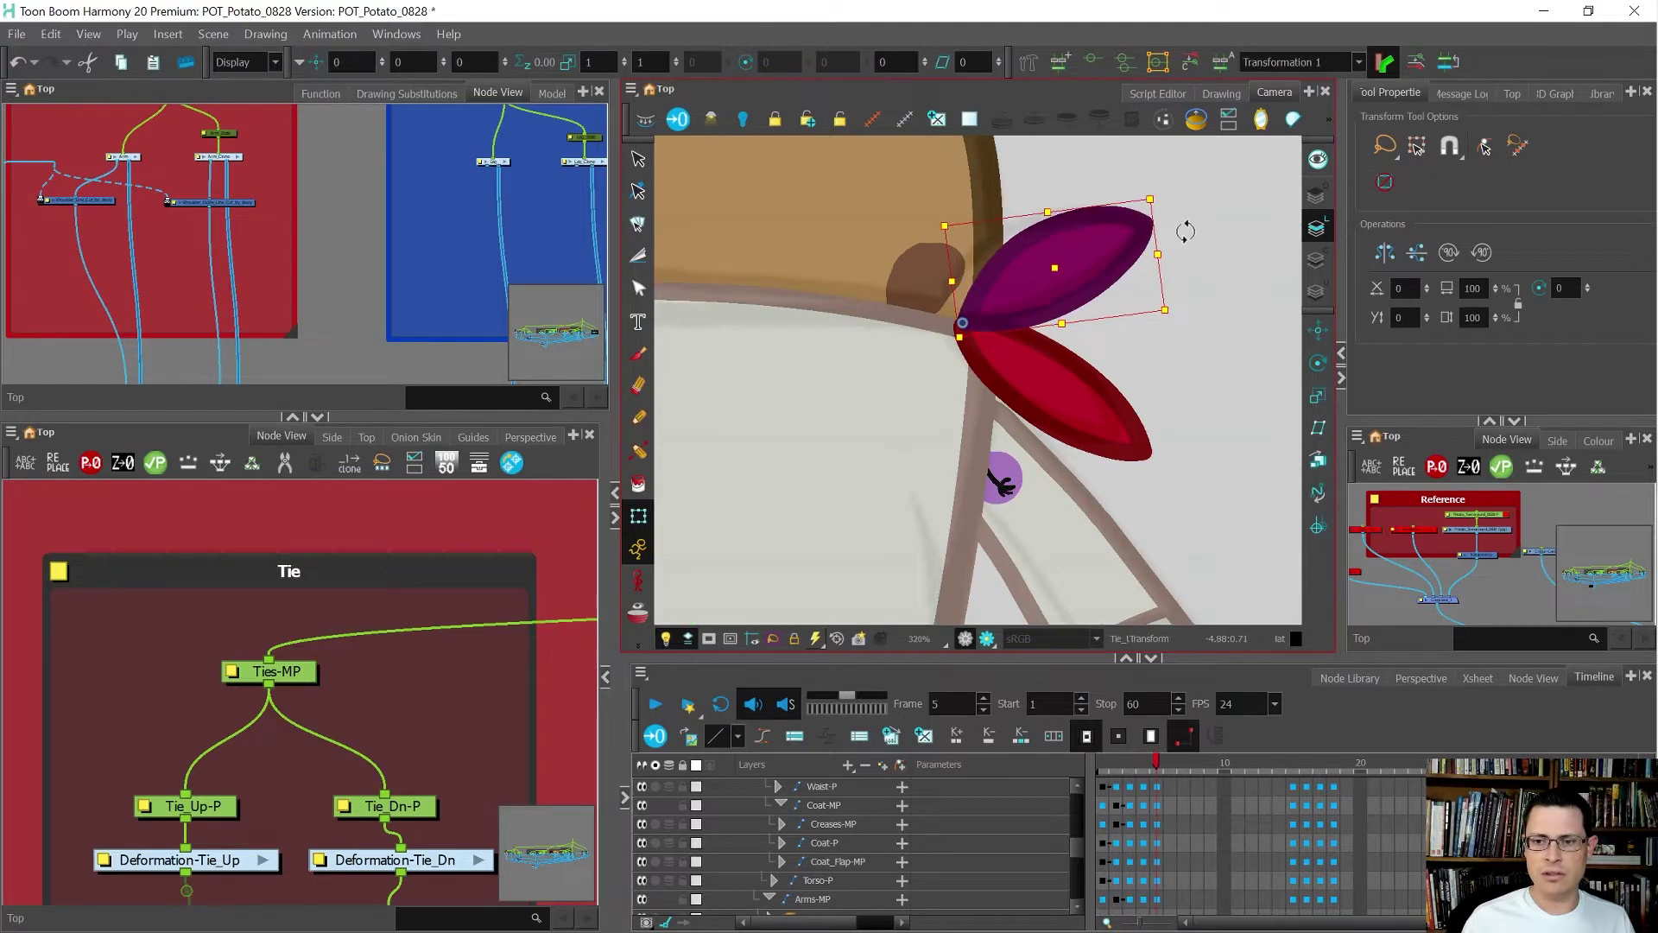
{"action": "left_click", "coordinate": [1074, 366]}
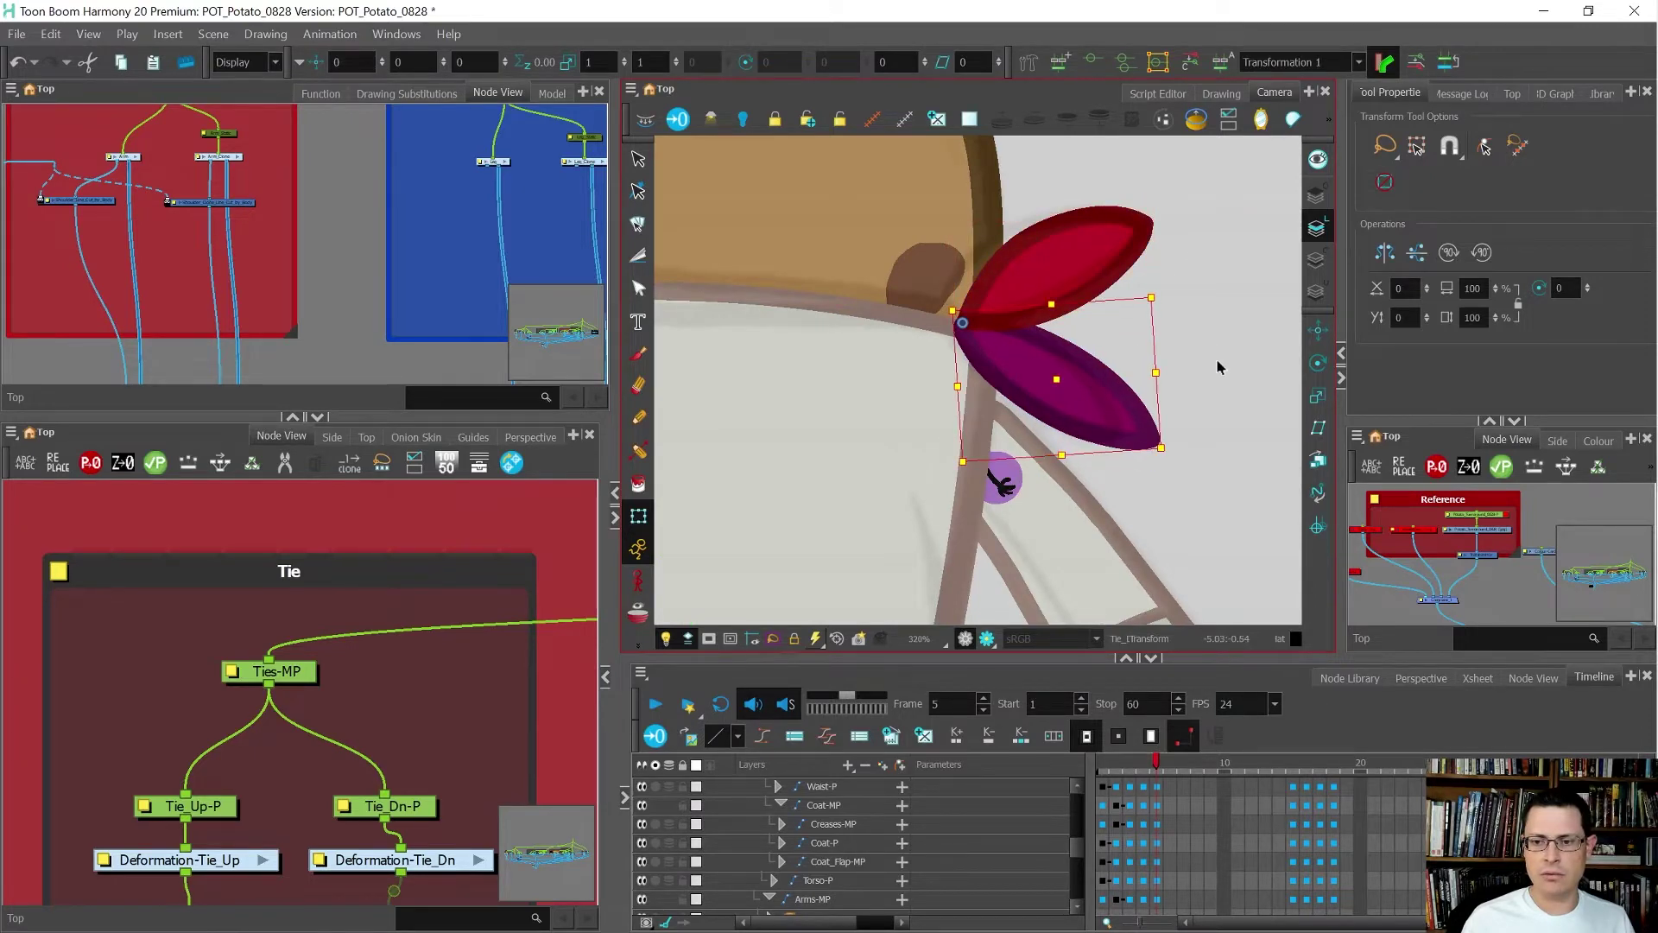
- Locate and select the Bandana_BK drawing in the Bandana group's node network
{"action": "scroll", "coordinate": [1116, 291], "scroll_direction": "down", "scroll_amount": 3}
{"action": "scroll", "coordinate": [1116, 291], "scroll_direction": "down", "scroll_amount": 3}
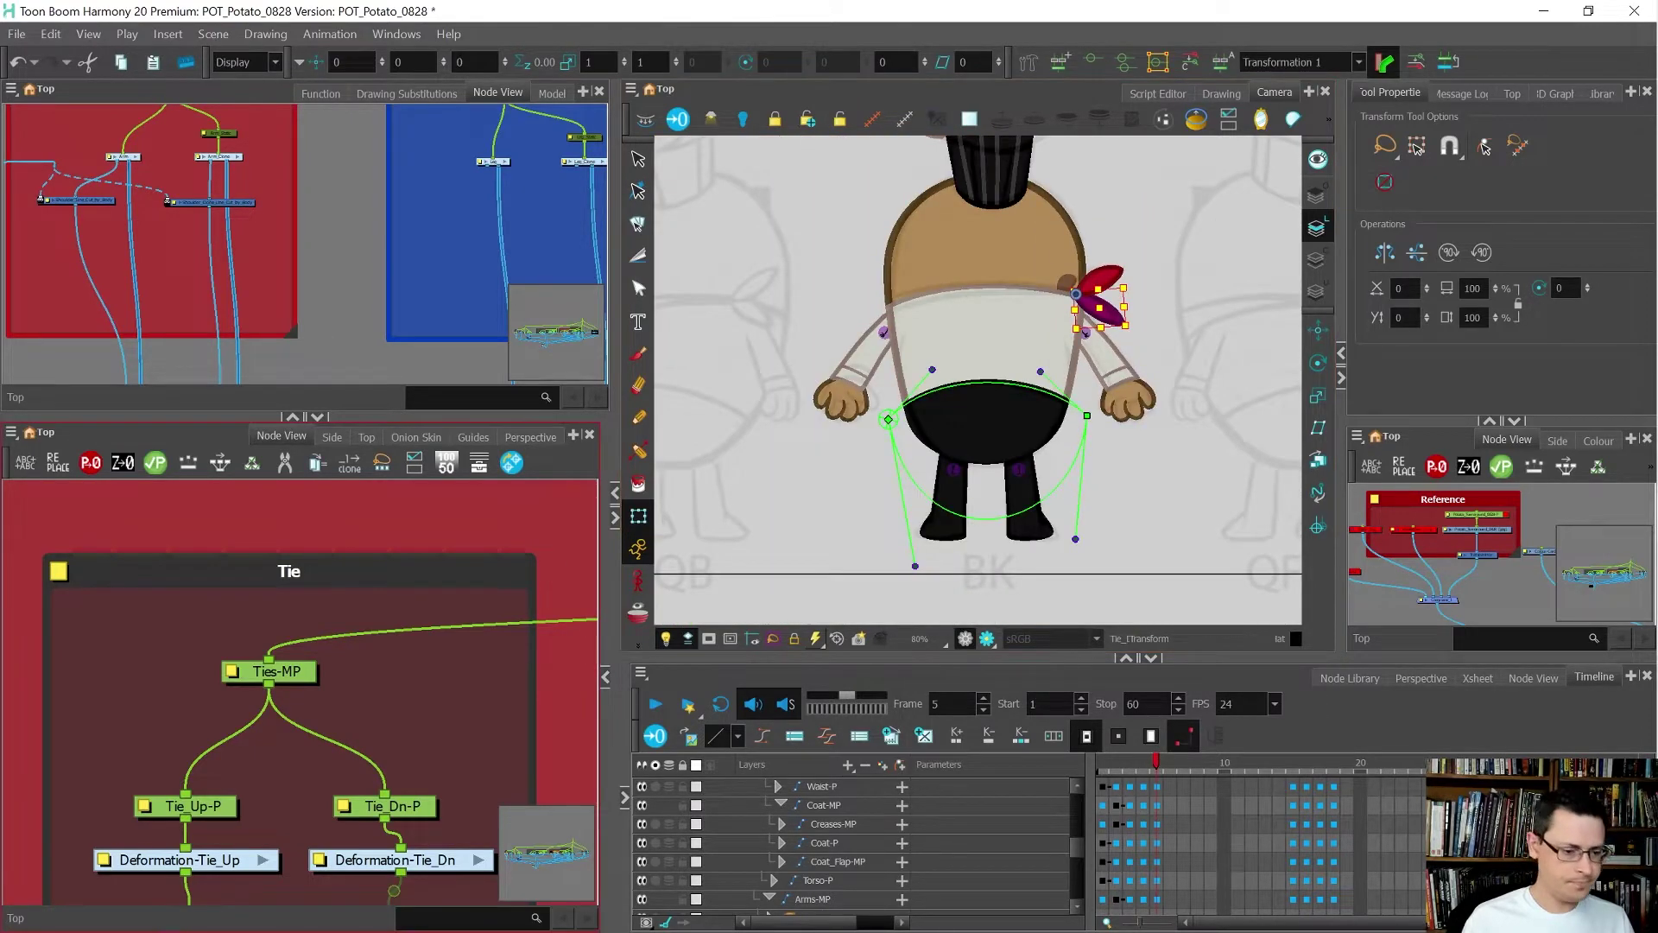
{"action": "scroll", "coordinate": [82, 674], "scroll_direction": "down", "scroll_amount": 4}
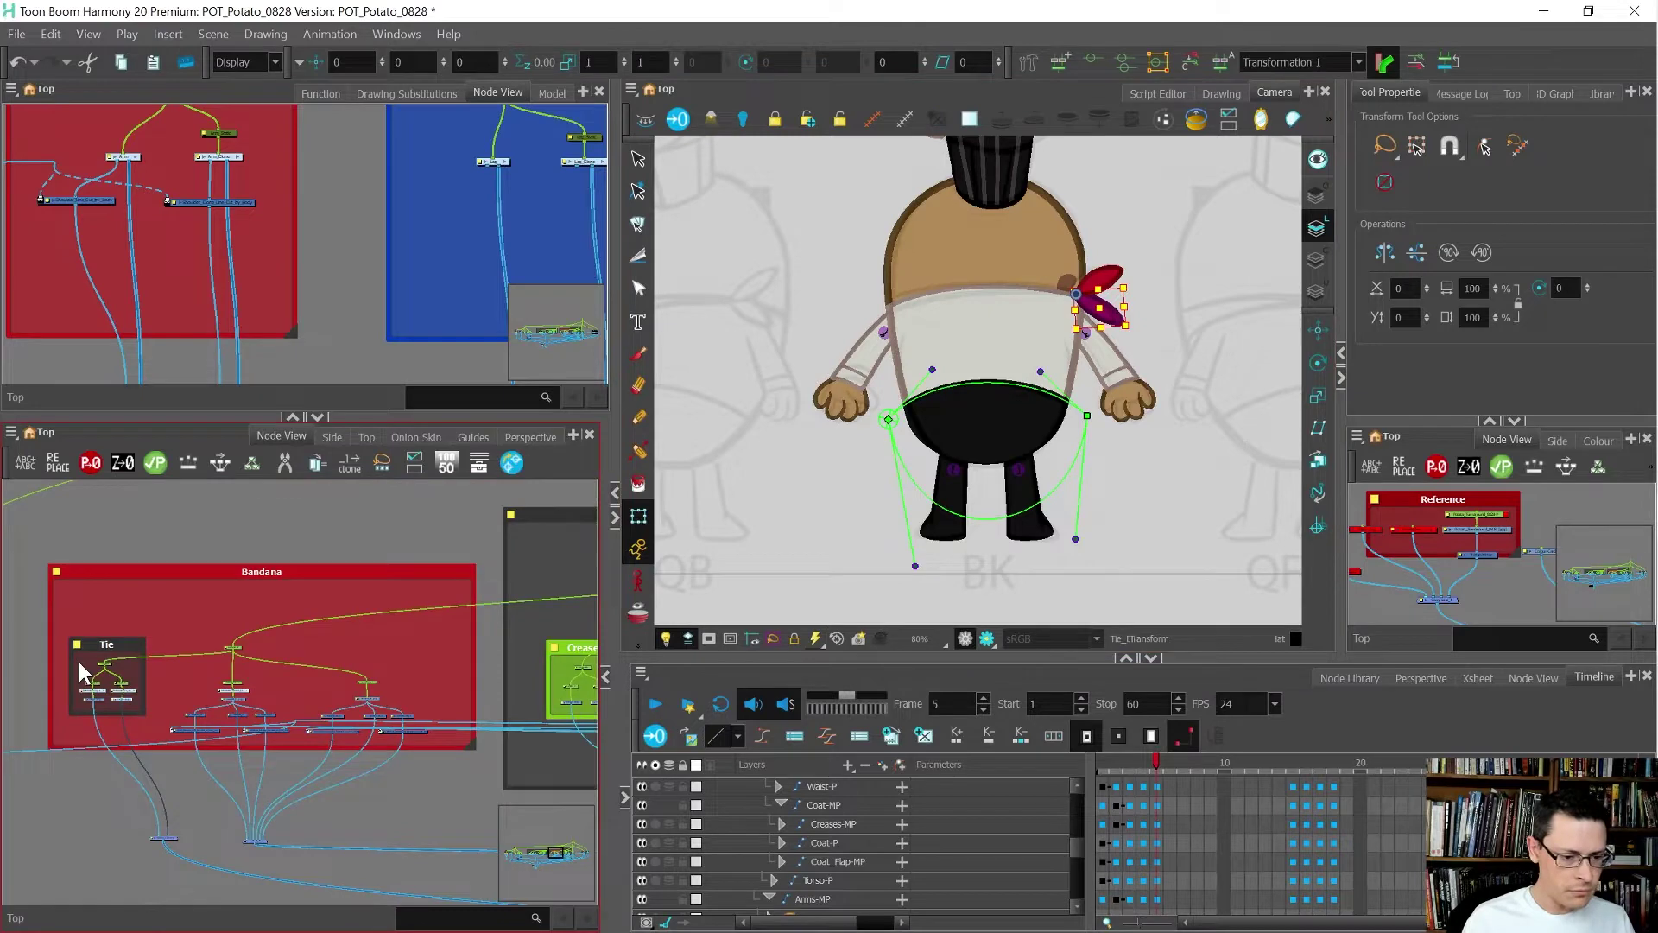
{"action": "scroll", "coordinate": [350, 704], "scroll_direction": "up", "scroll_amount": 4}
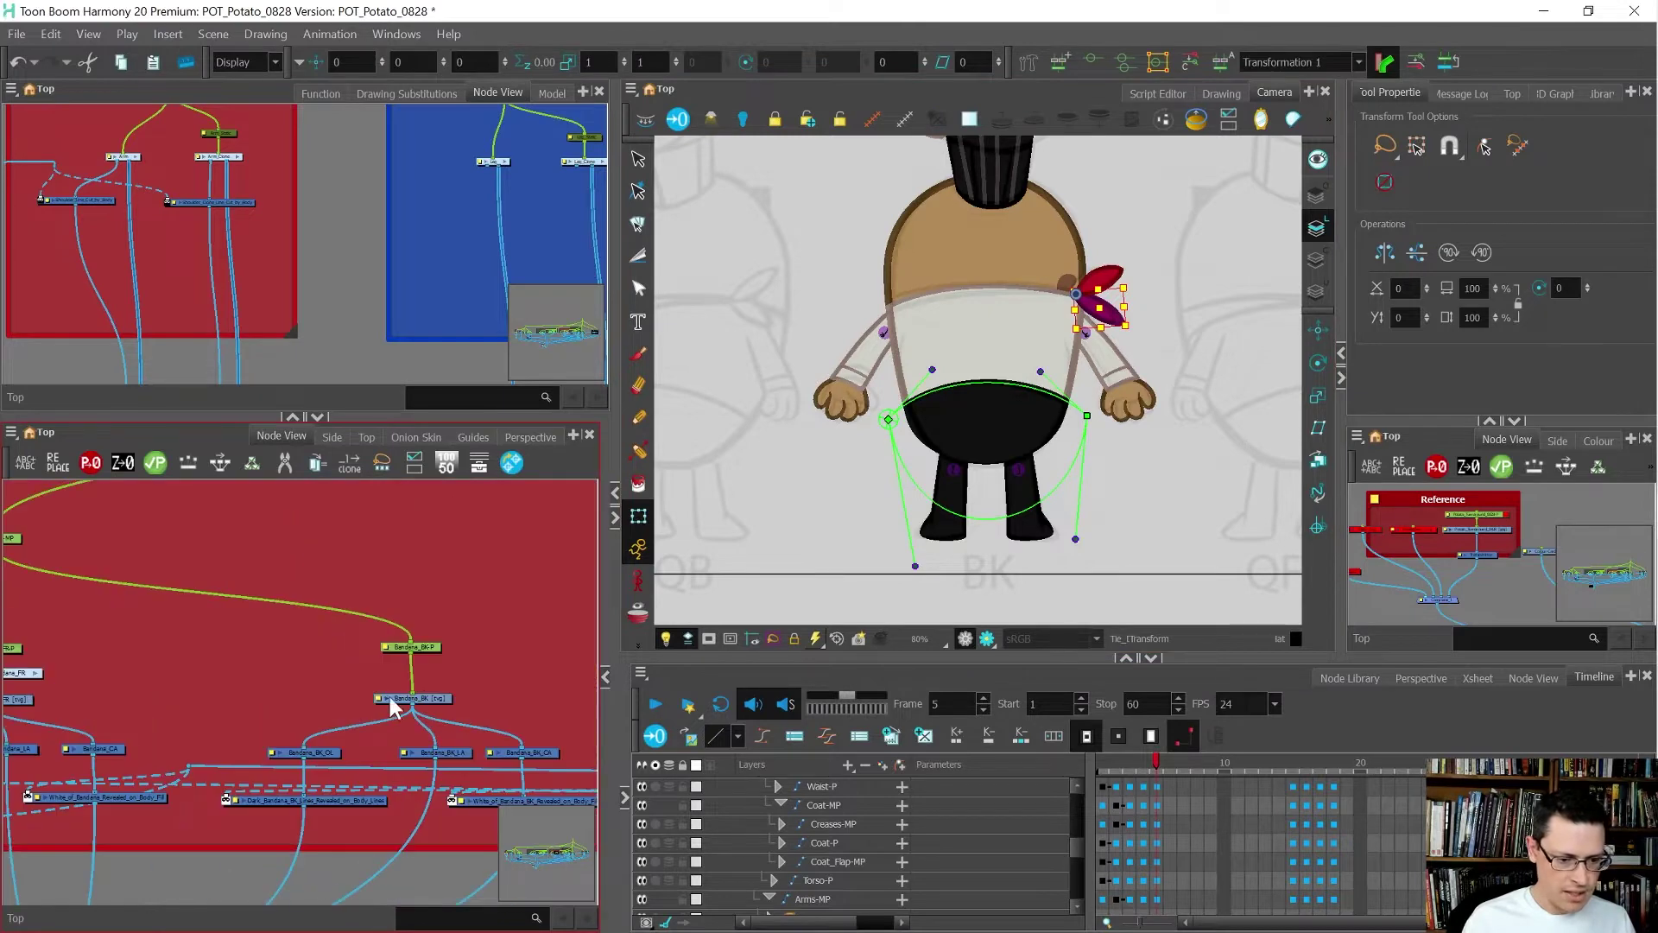
{"action": "scroll", "coordinate": [432, 706], "scroll_direction": "up", "scroll_amount": 2}
{"action": "left_click", "coordinate": [432, 704]}
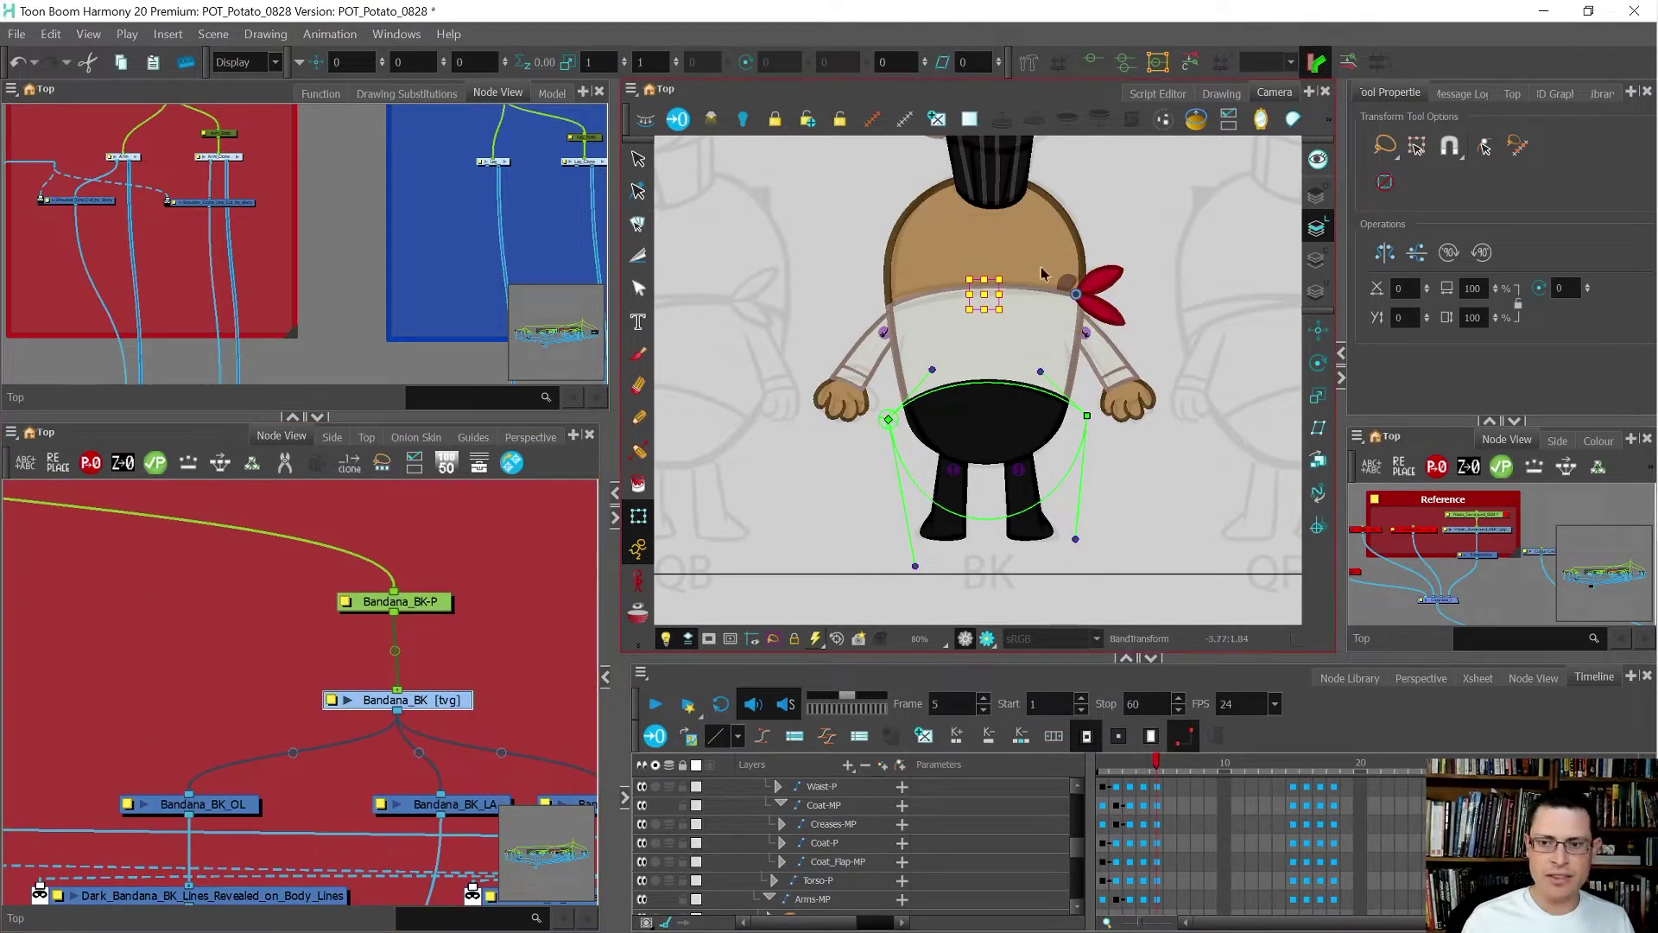
- Draw the back bandana's lower edge over the reference with the Pencil at size 15 in the bandana line colour, ending at the knot
{"action": "scroll", "coordinate": [1007, 311], "scroll_direction": "up", "scroll_amount": 3}
{"action": "scroll", "coordinate": [1010, 258], "scroll_direction": "up", "scroll_amount": 1}
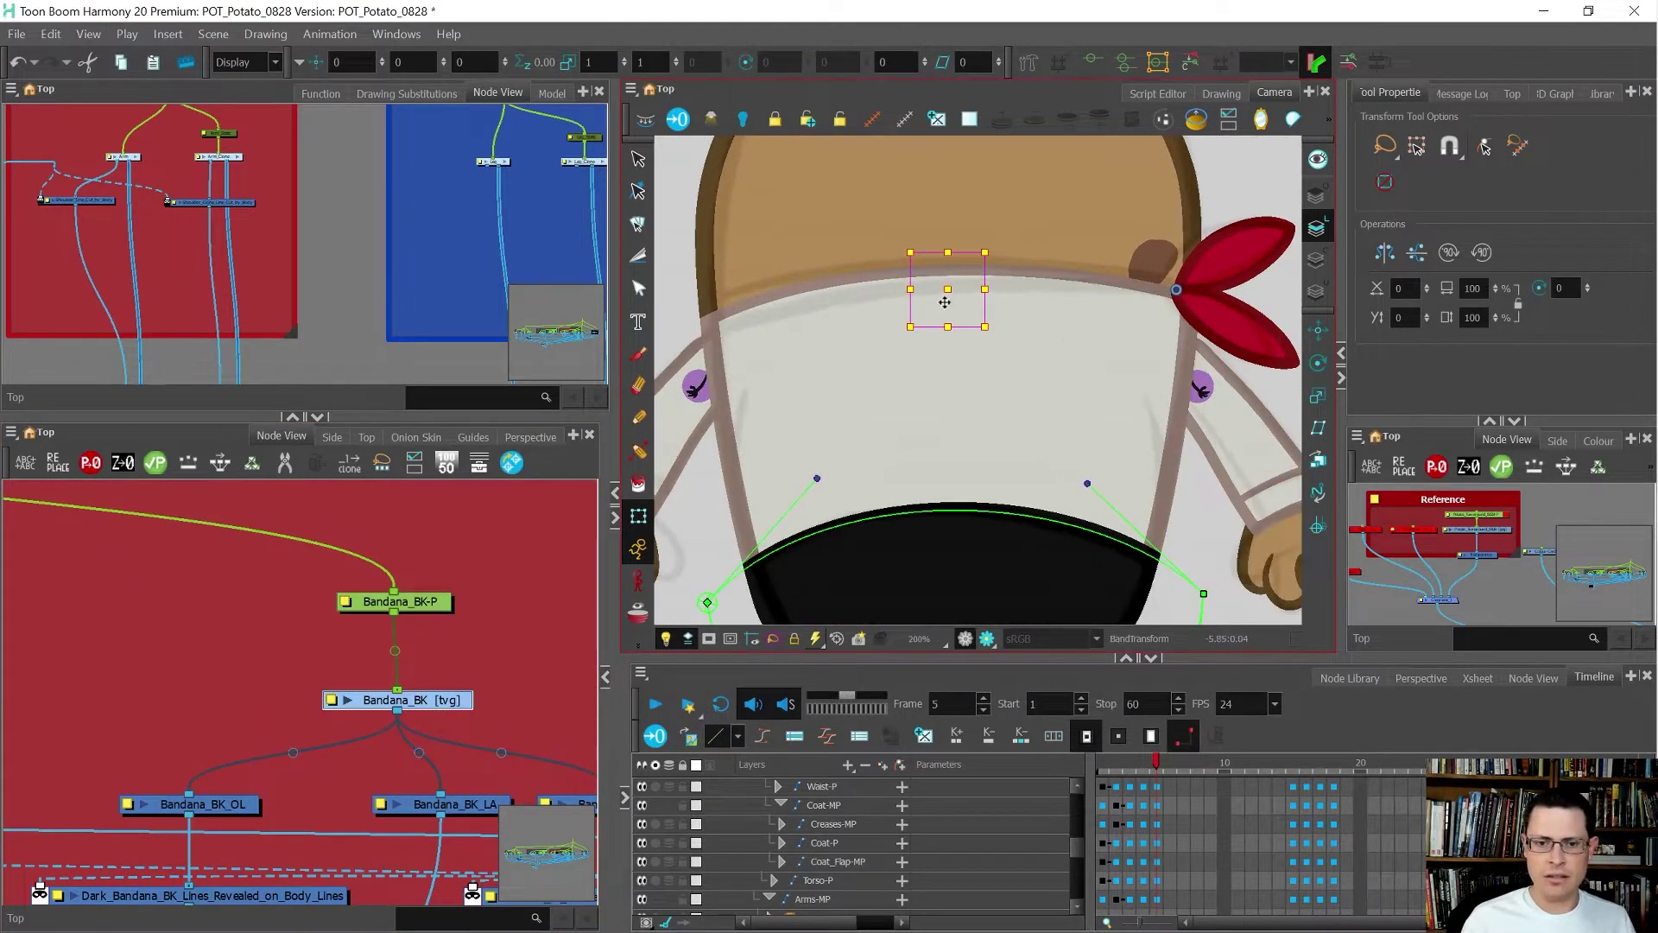
{"action": "scroll", "coordinate": [876, 344], "scroll_direction": "down", "scroll_amount": 2}
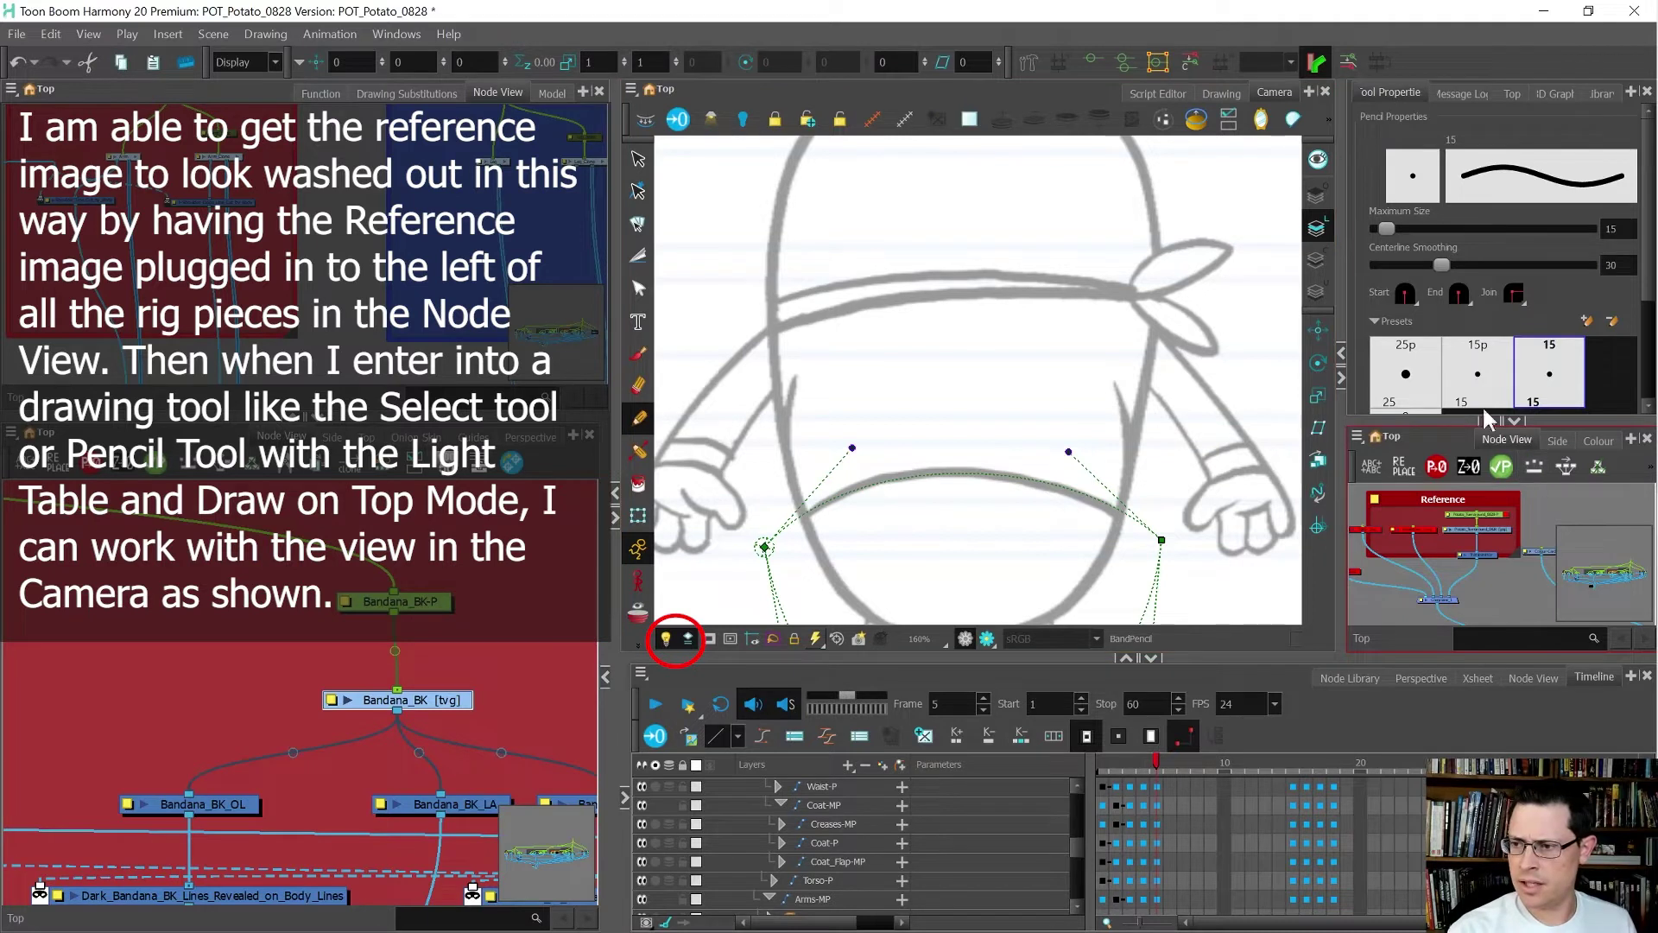
{"action": "left_click", "coordinate": [1481, 375]}
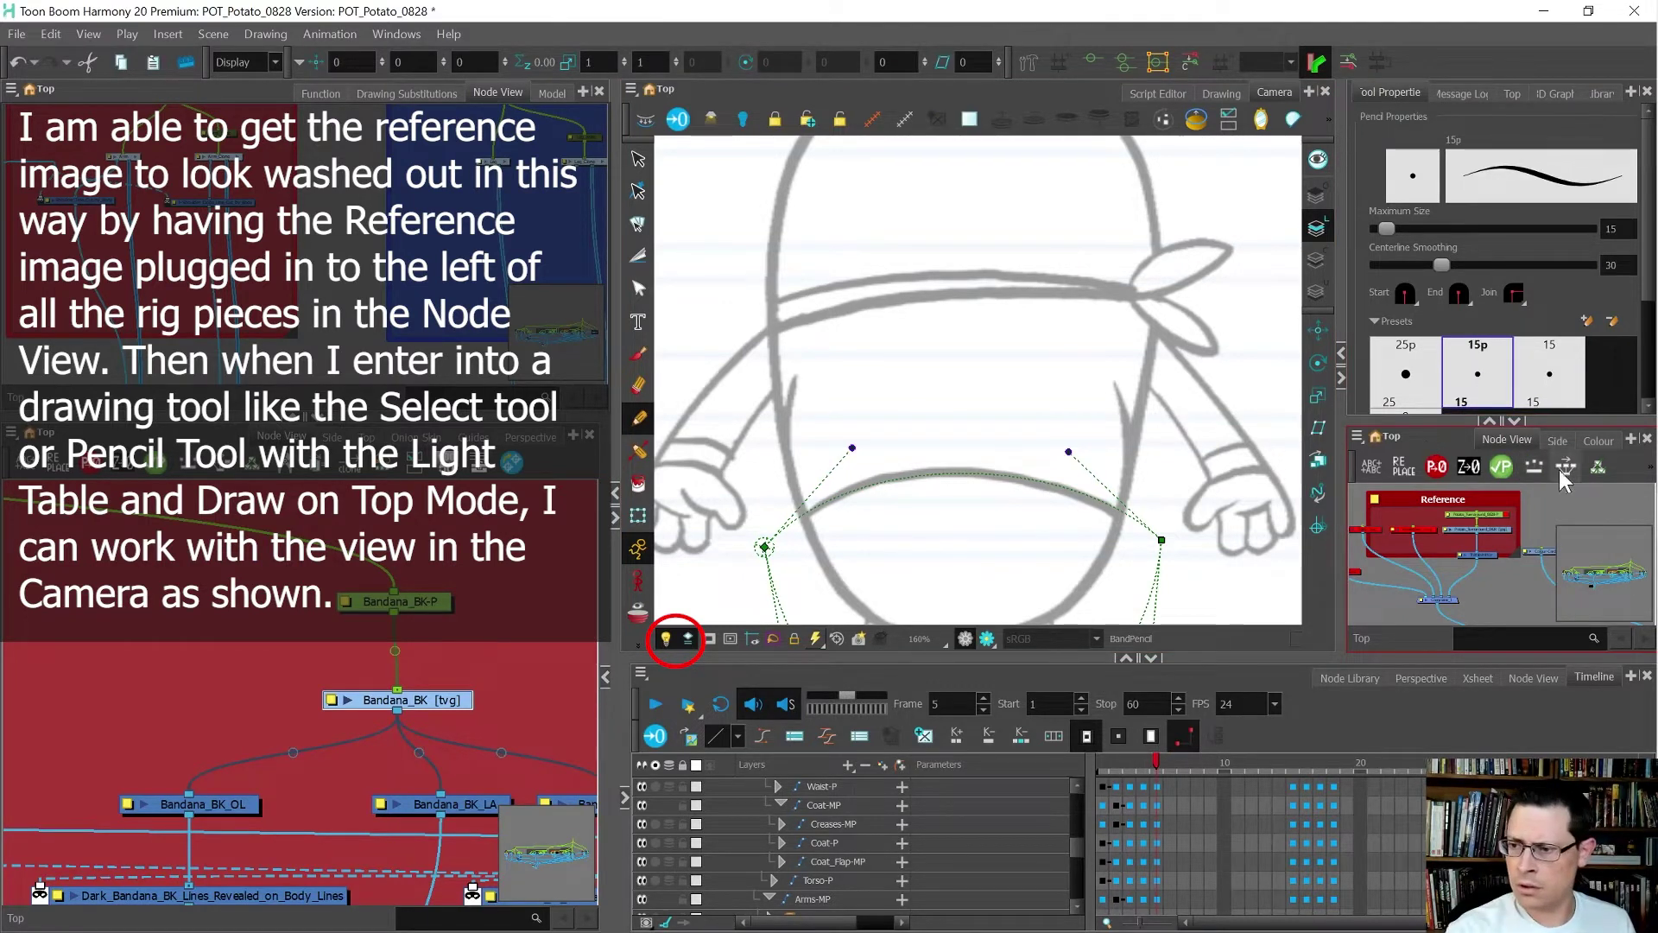
{"action": "left_click", "coordinate": [1597, 442]}
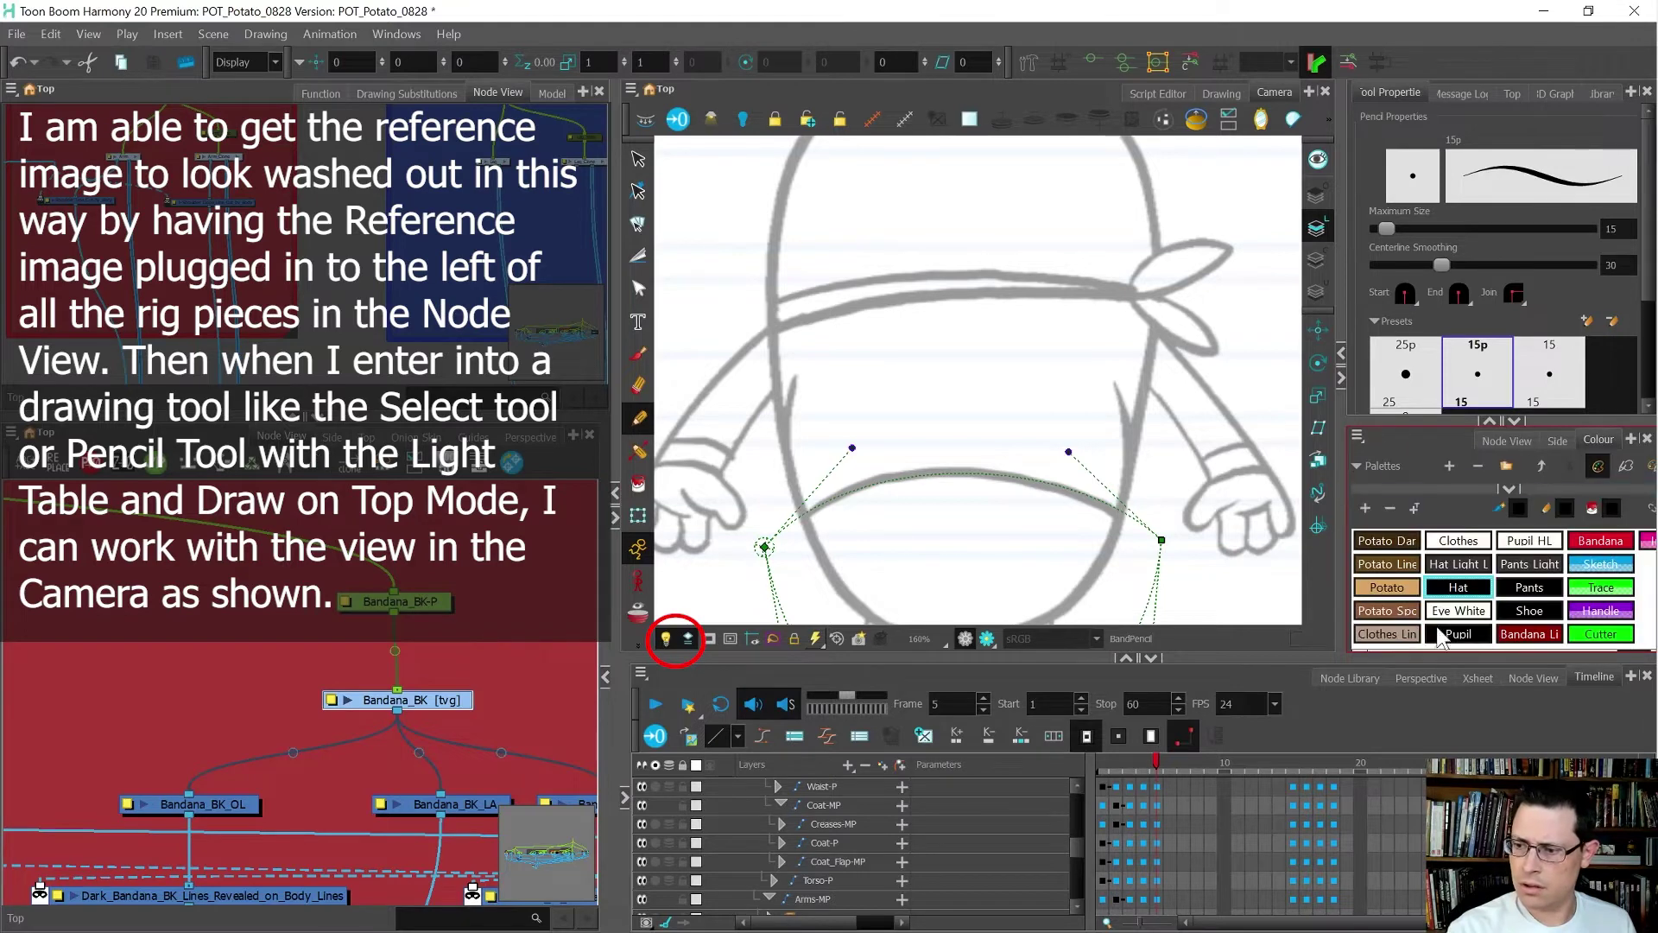
{"action": "left_click", "coordinate": [1537, 634]}
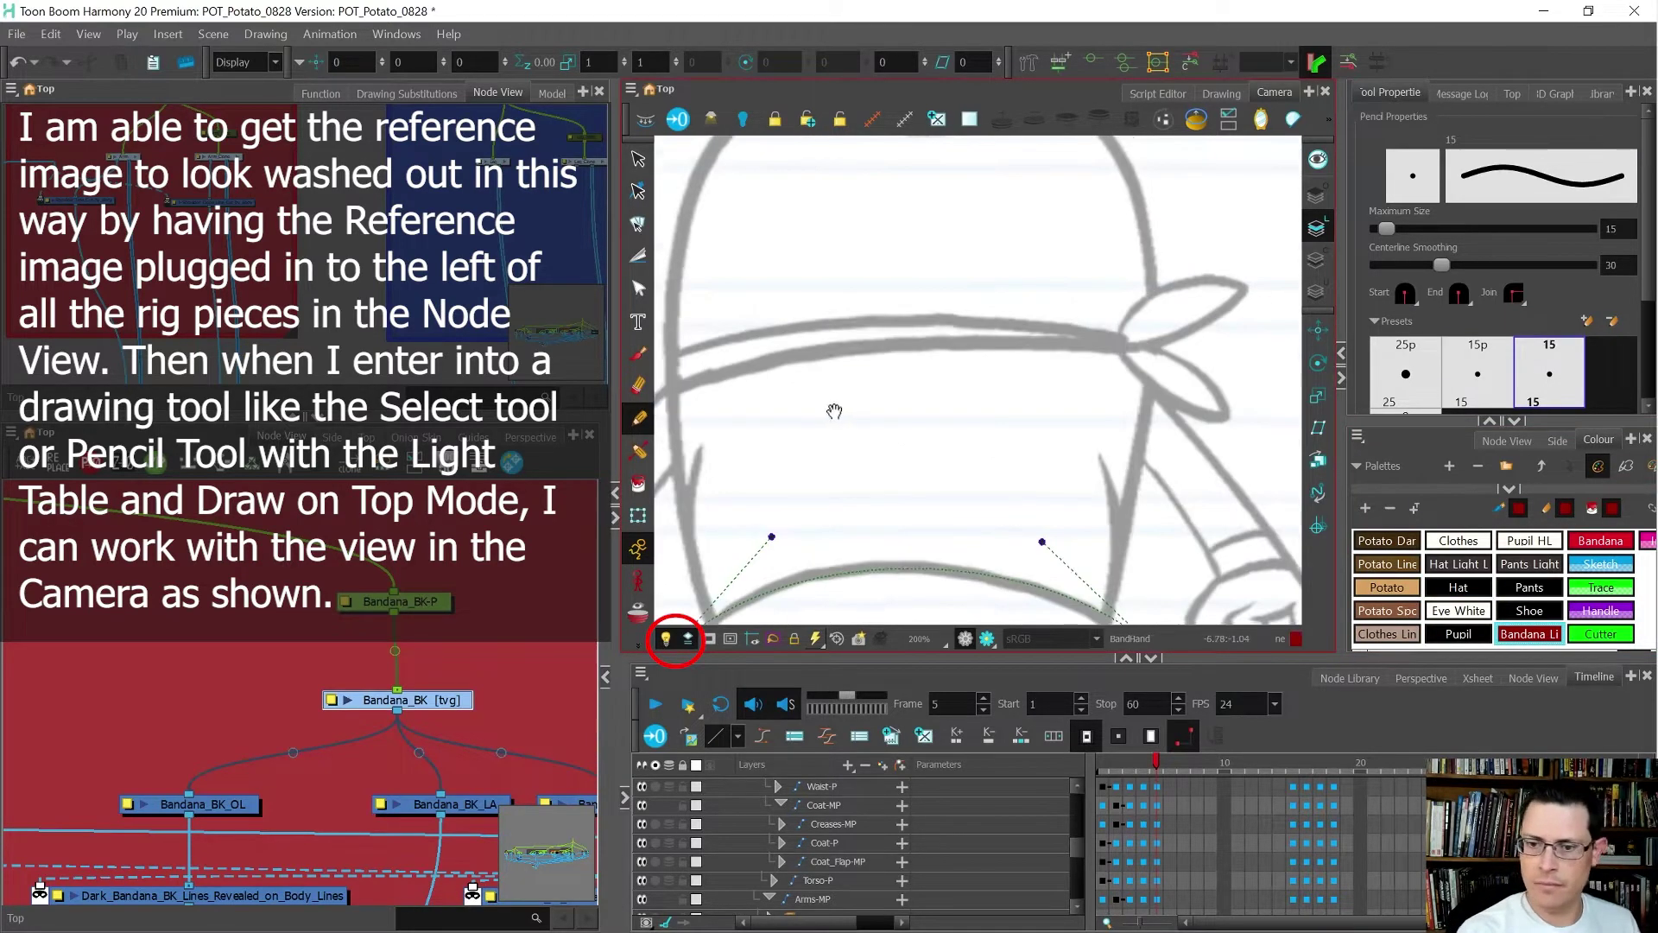
{"action": "left_click_drag", "start_coordinate": [834, 411], "coordinate": [877, 422]}
{"action": "mouse_move", "coordinate": [700, 413]}
{"action": "left_mouse_down"}
{"action": "mouse_move", "coordinate": [789, 374]}
{"action": "mouse_move", "coordinate": [985, 350]}
{"action": "mouse_move", "coordinate": [1225, 369]}
{"action": "left_mouse_up"}
- Reshape the lower edge stroke with the Contour Editor, bringing its end to the knot and smoothing its curve along the reference
{"action": "key", "text": "alt+q"}
{"action": "left_click", "coordinate": [933, 366]}
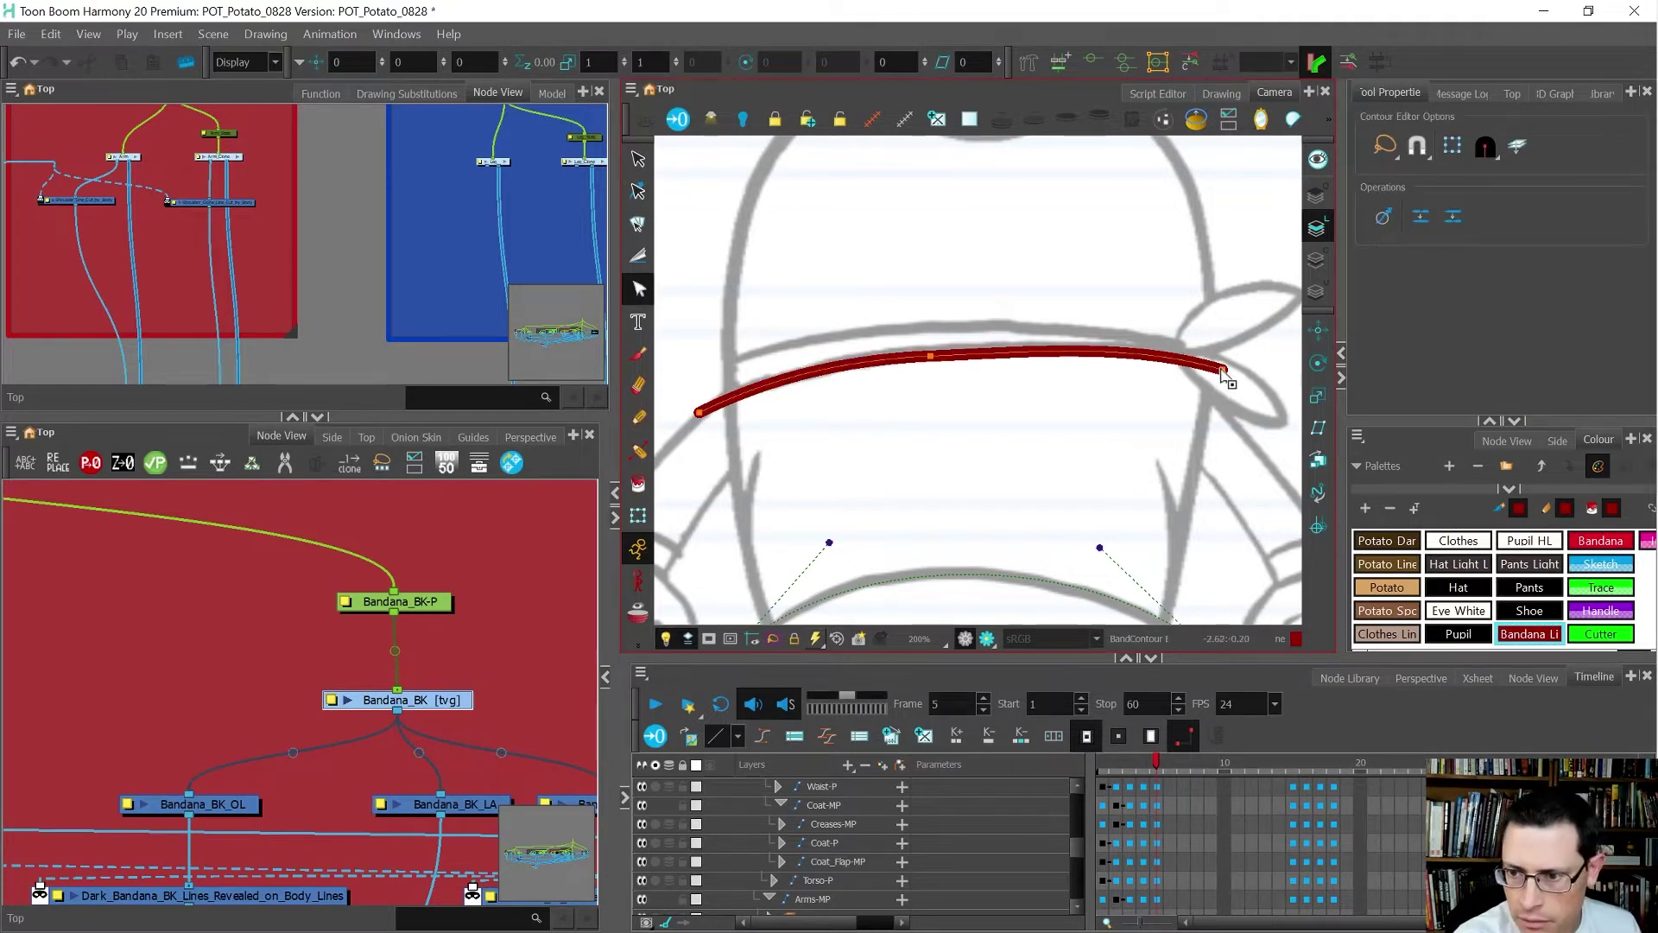
{"action": "left_click_drag", "start_coordinate": [1222, 370], "coordinate": [1184, 358]}
{"action": "mouse_move", "coordinate": [1092, 331]}
{"action": "left_mouse_down"}
{"action": "mouse_move", "coordinate": [1099, 346]}
{"action": "mouse_move", "coordinate": [930, 353]}
{"action": "left_mouse_up"}
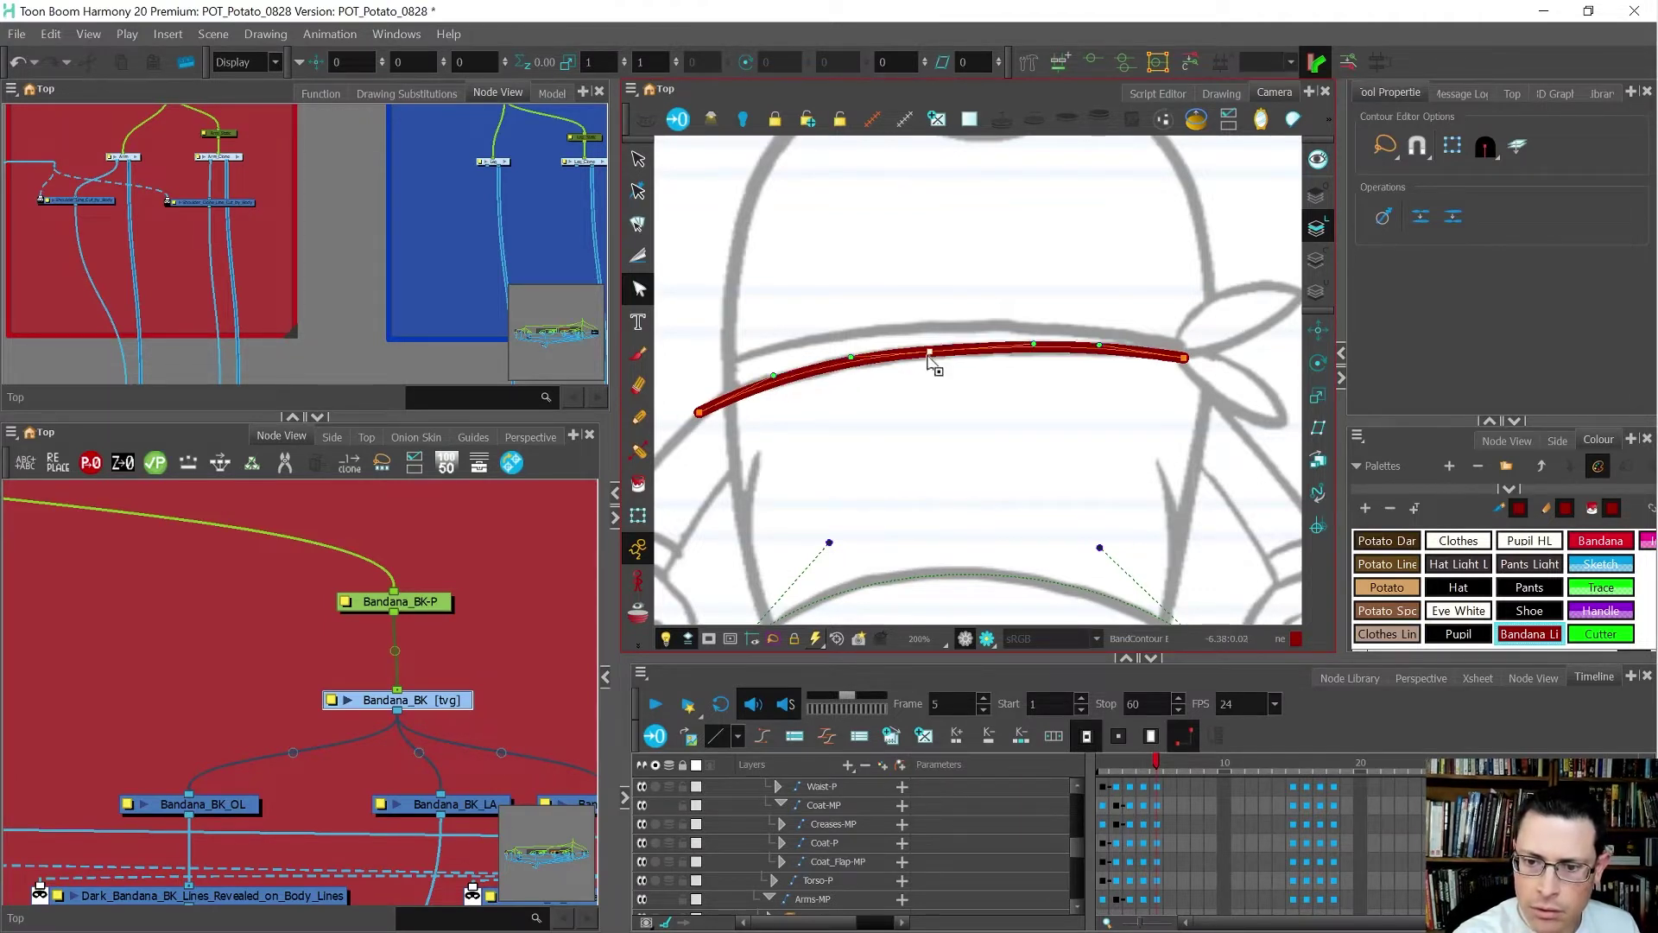
{"action": "left_click_drag", "start_coordinate": [1099, 346], "coordinate": [1041, 346]}
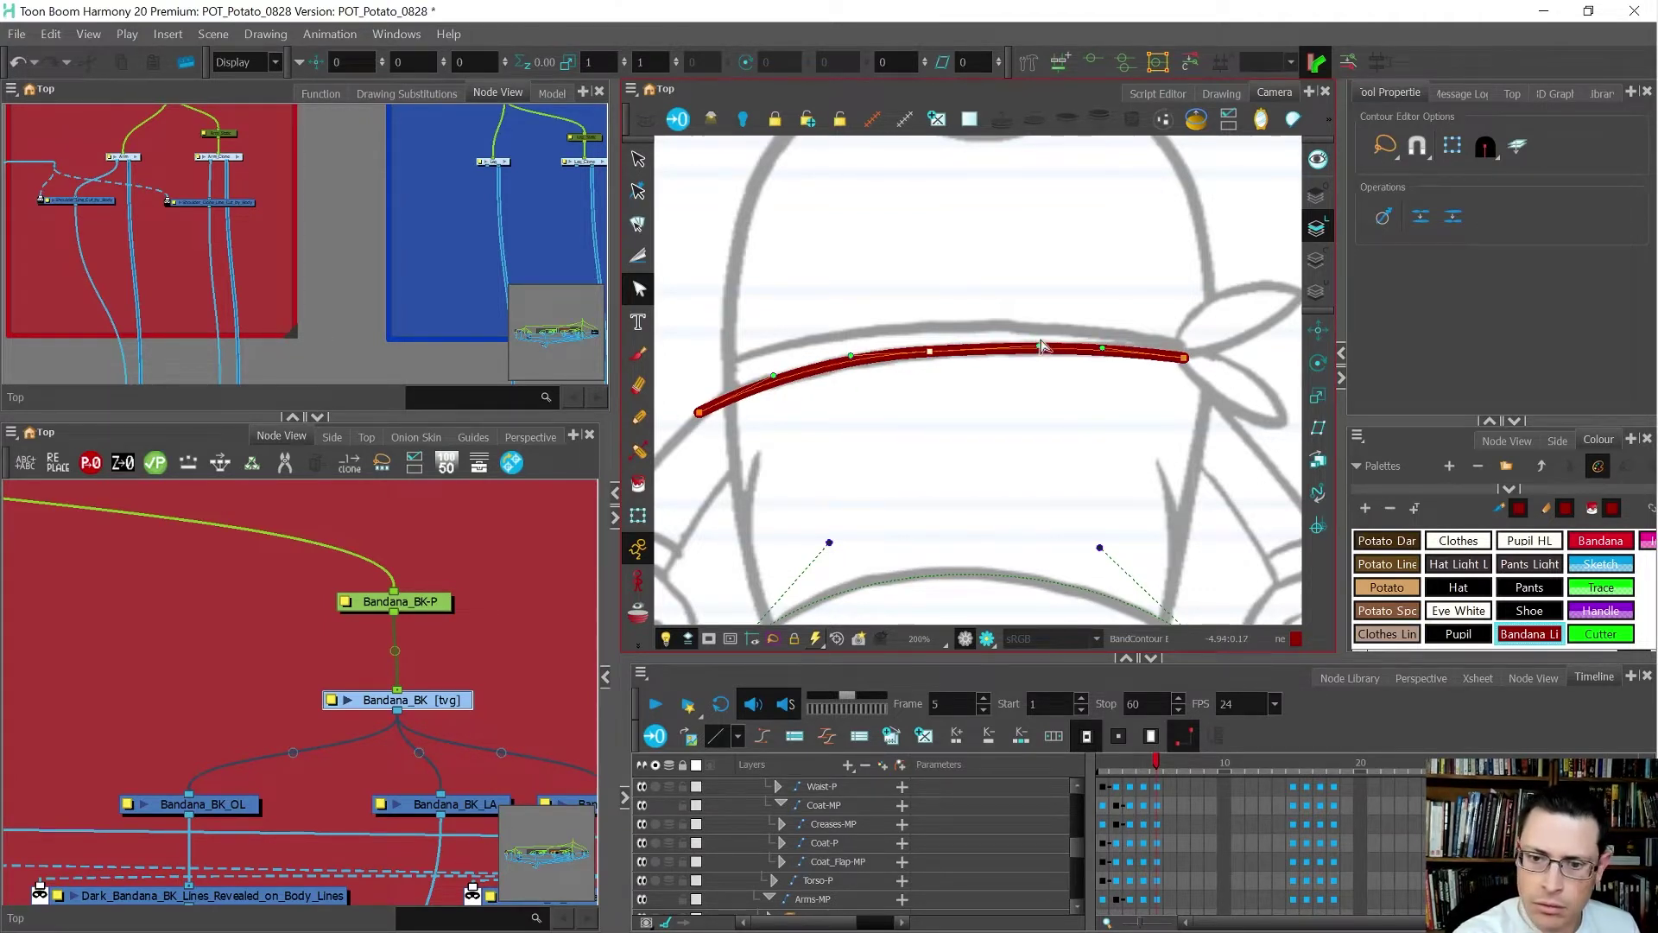
{"action": "left_click_drag", "start_coordinate": [853, 361], "coordinate": [866, 360]}
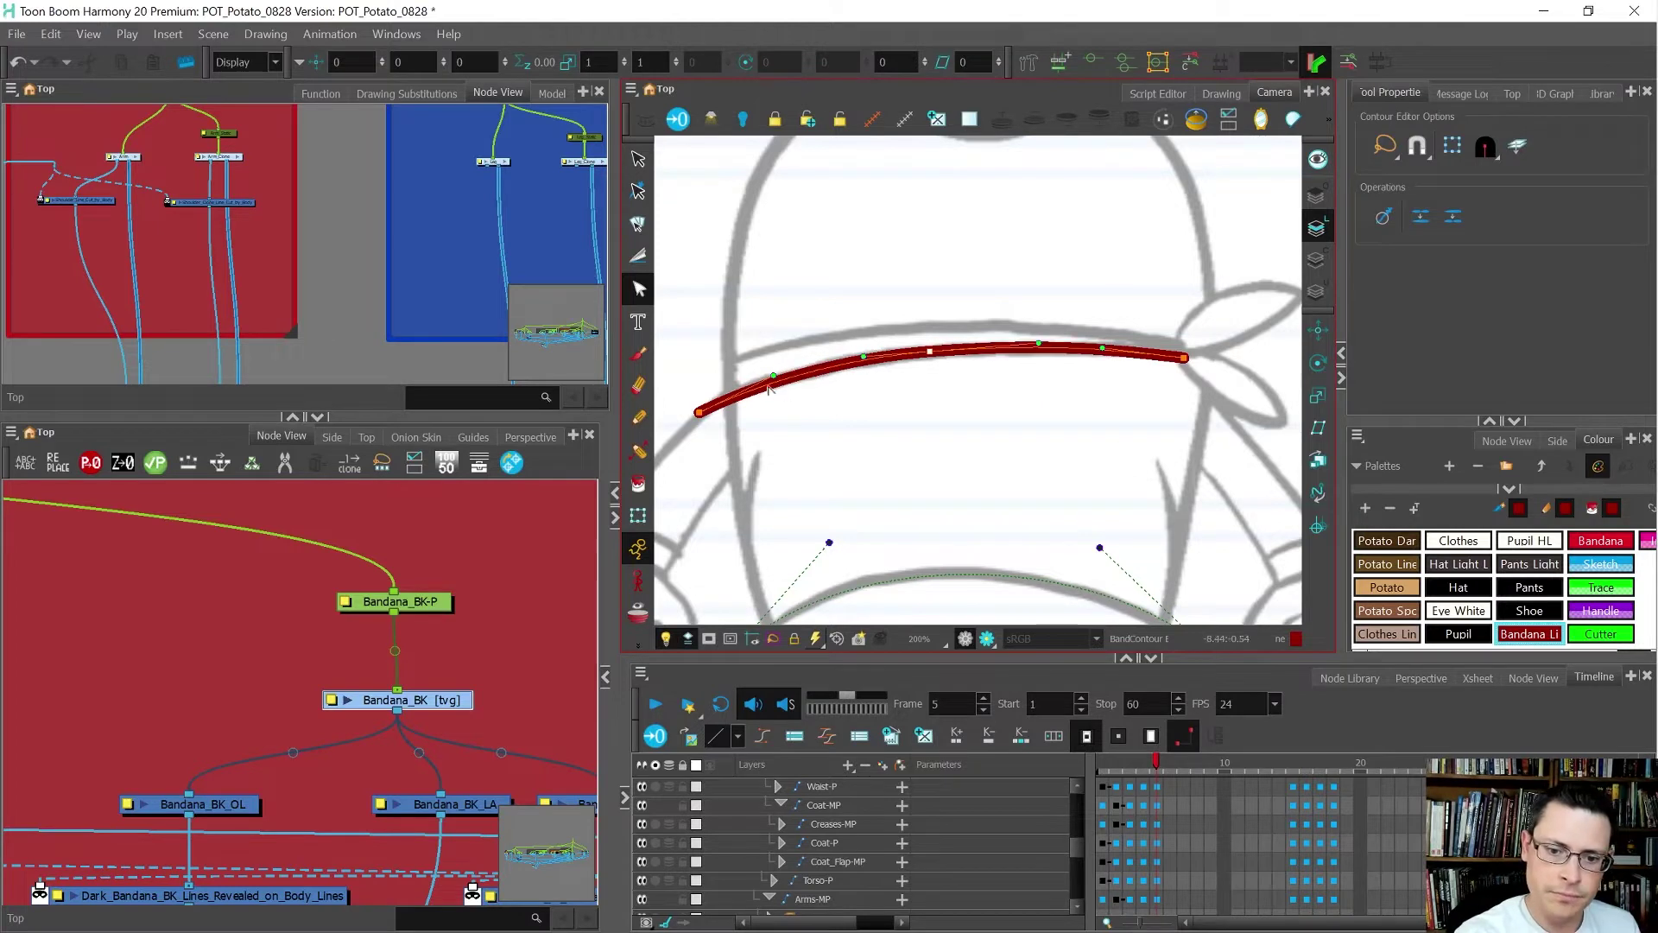
- Duplicate the lower edge stroke, raise the copy slightly and skew its far end upward with the Perspective tool as the bandana's upper edge
{"action": "key", "text": "alt+s"}
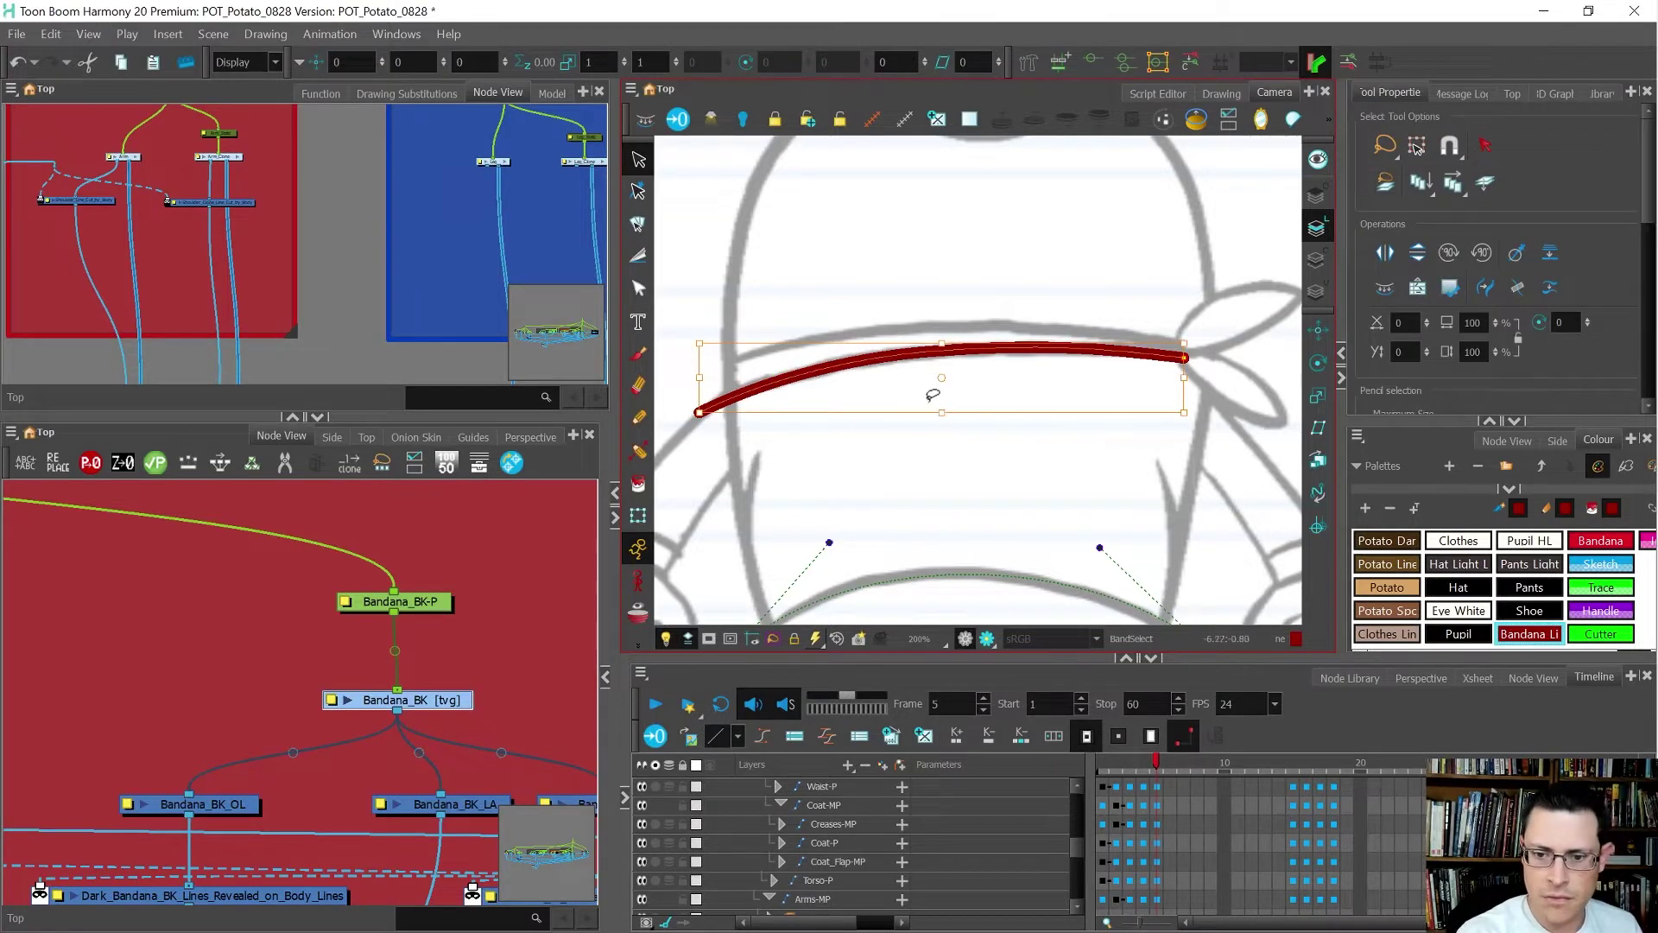
{"action": "key", "text": "ctrl+v"}
{"action": "left_click_drag", "start_coordinate": [857, 367], "coordinate": [850, 354]}
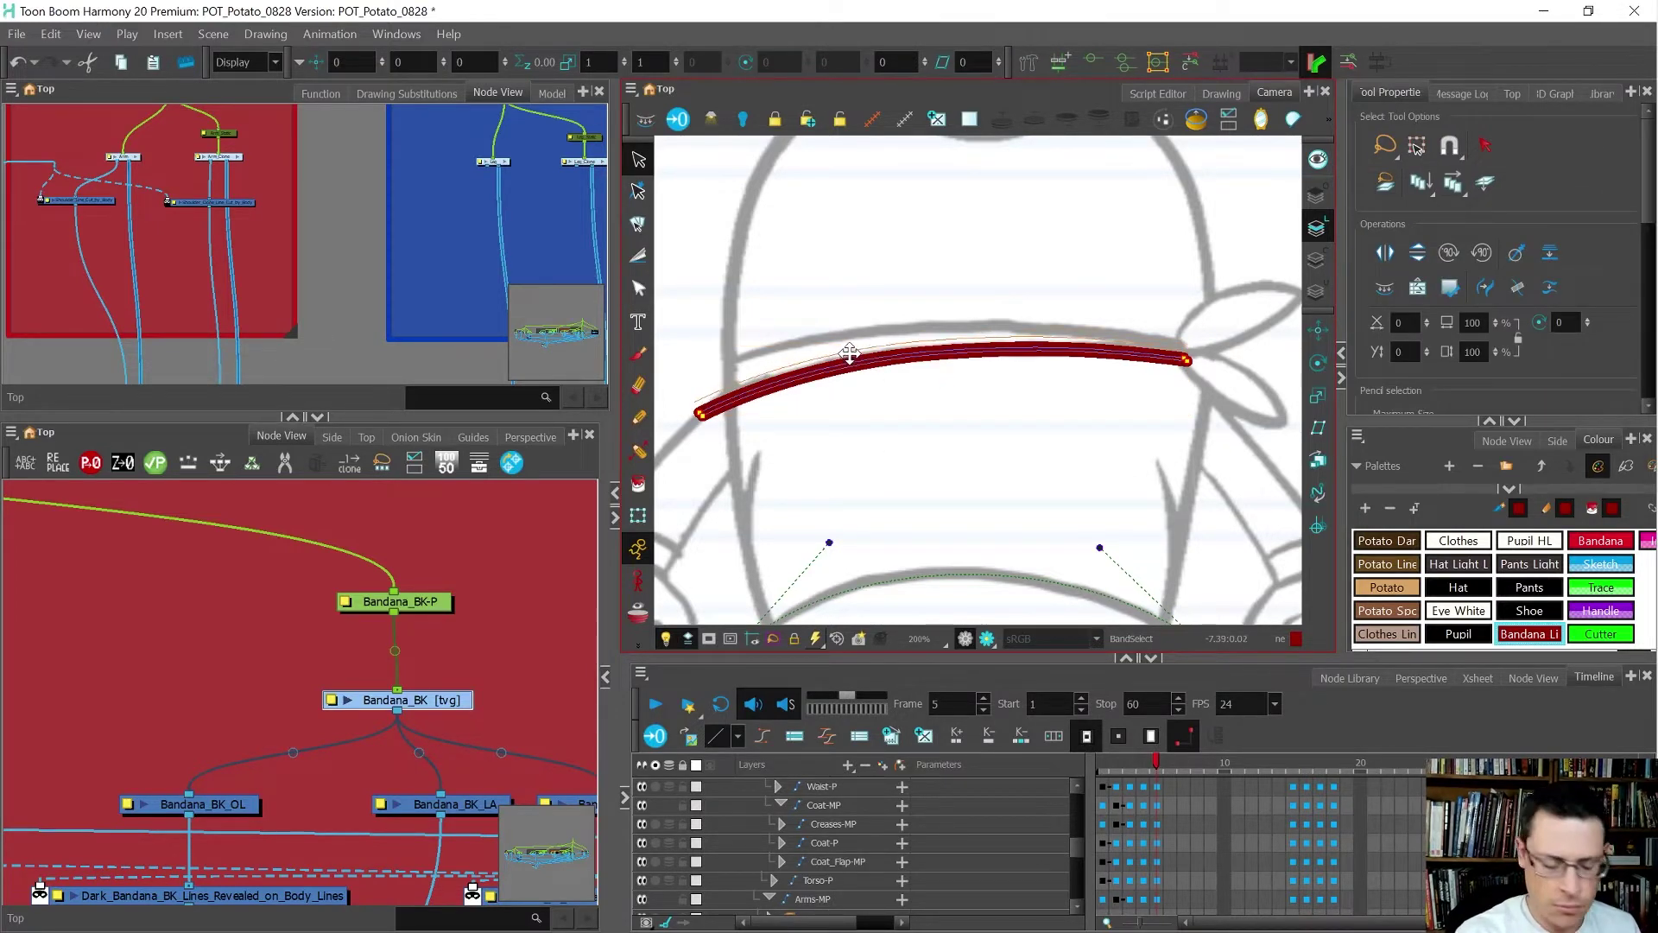
{"action": "left_click", "coordinate": [850, 354]}
{"action": "key", "text": "alt+0"}
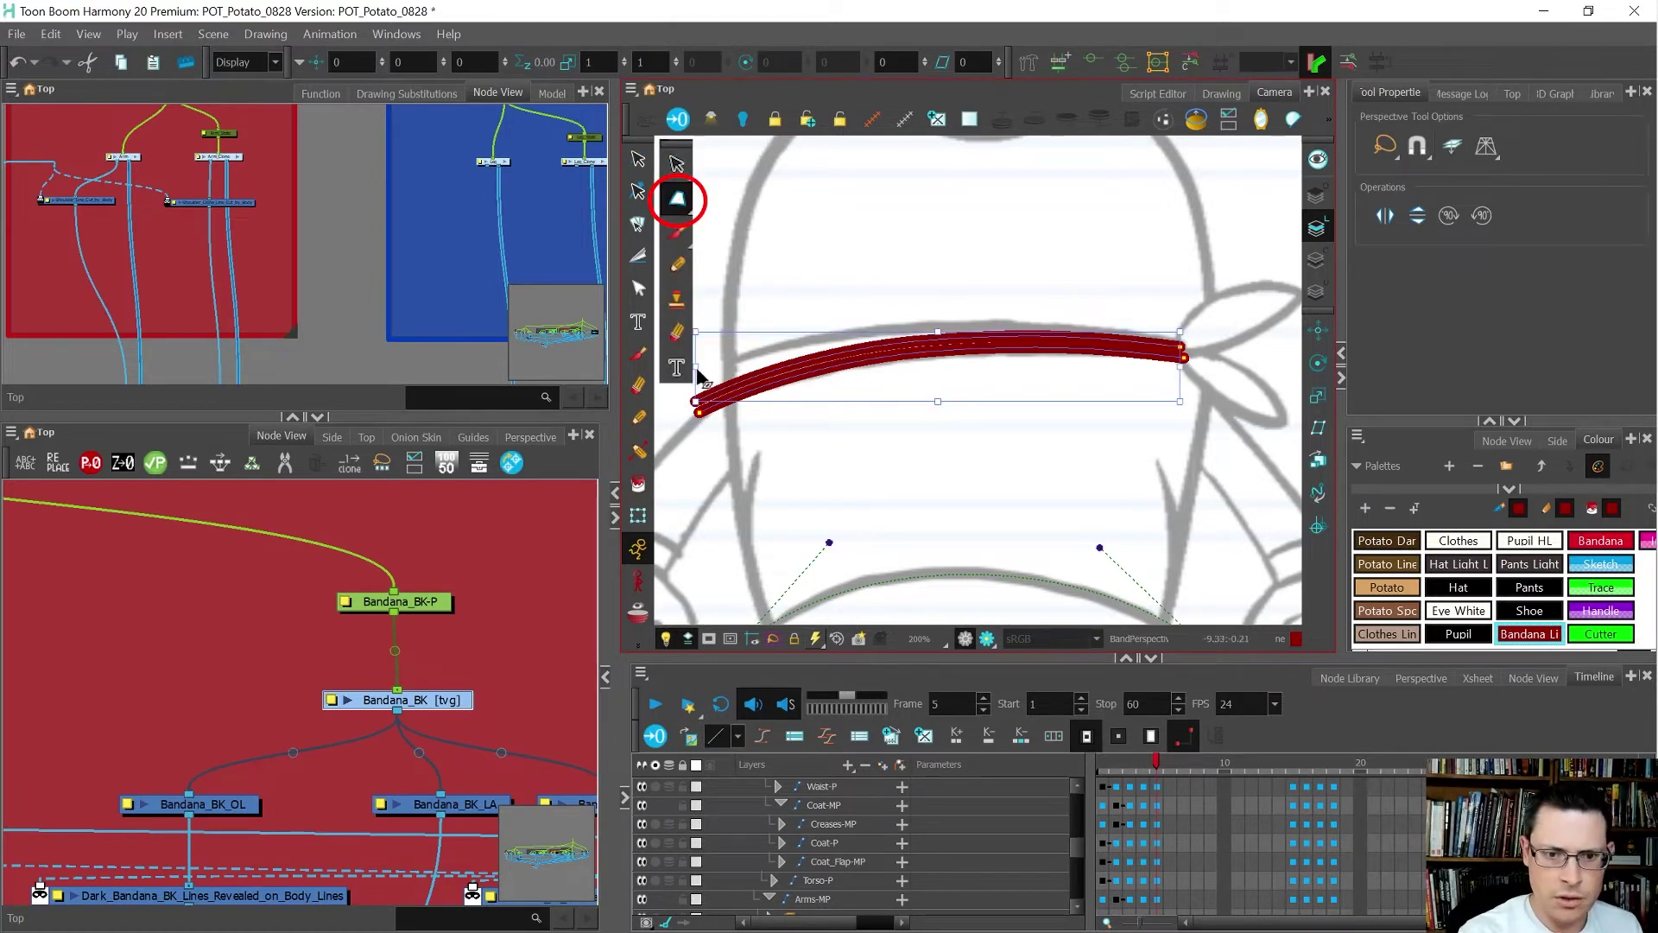
{"action": "left_click_drag", "start_coordinate": [696, 367], "coordinate": [703, 337]}
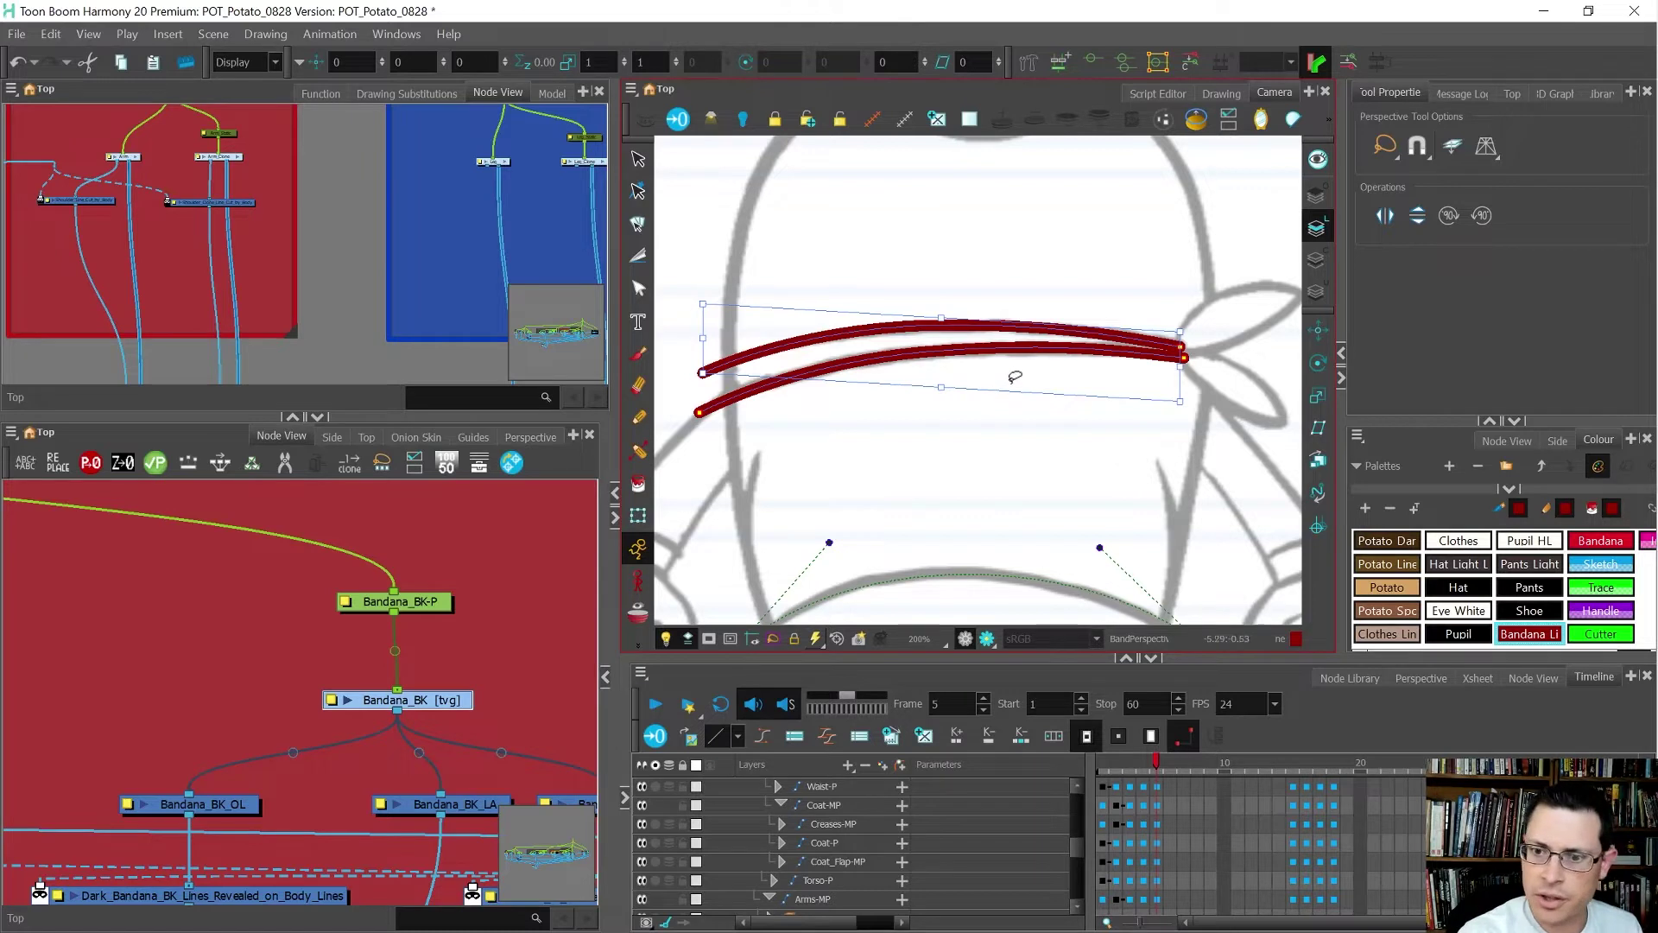
{"action": "left_click_drag", "start_coordinate": [704, 338], "coordinate": [704, 342]}
- Refine the upper and lower strokes' end points and curves so they converge at the knot along the reference
{"action": "key", "text": "alt+q"}
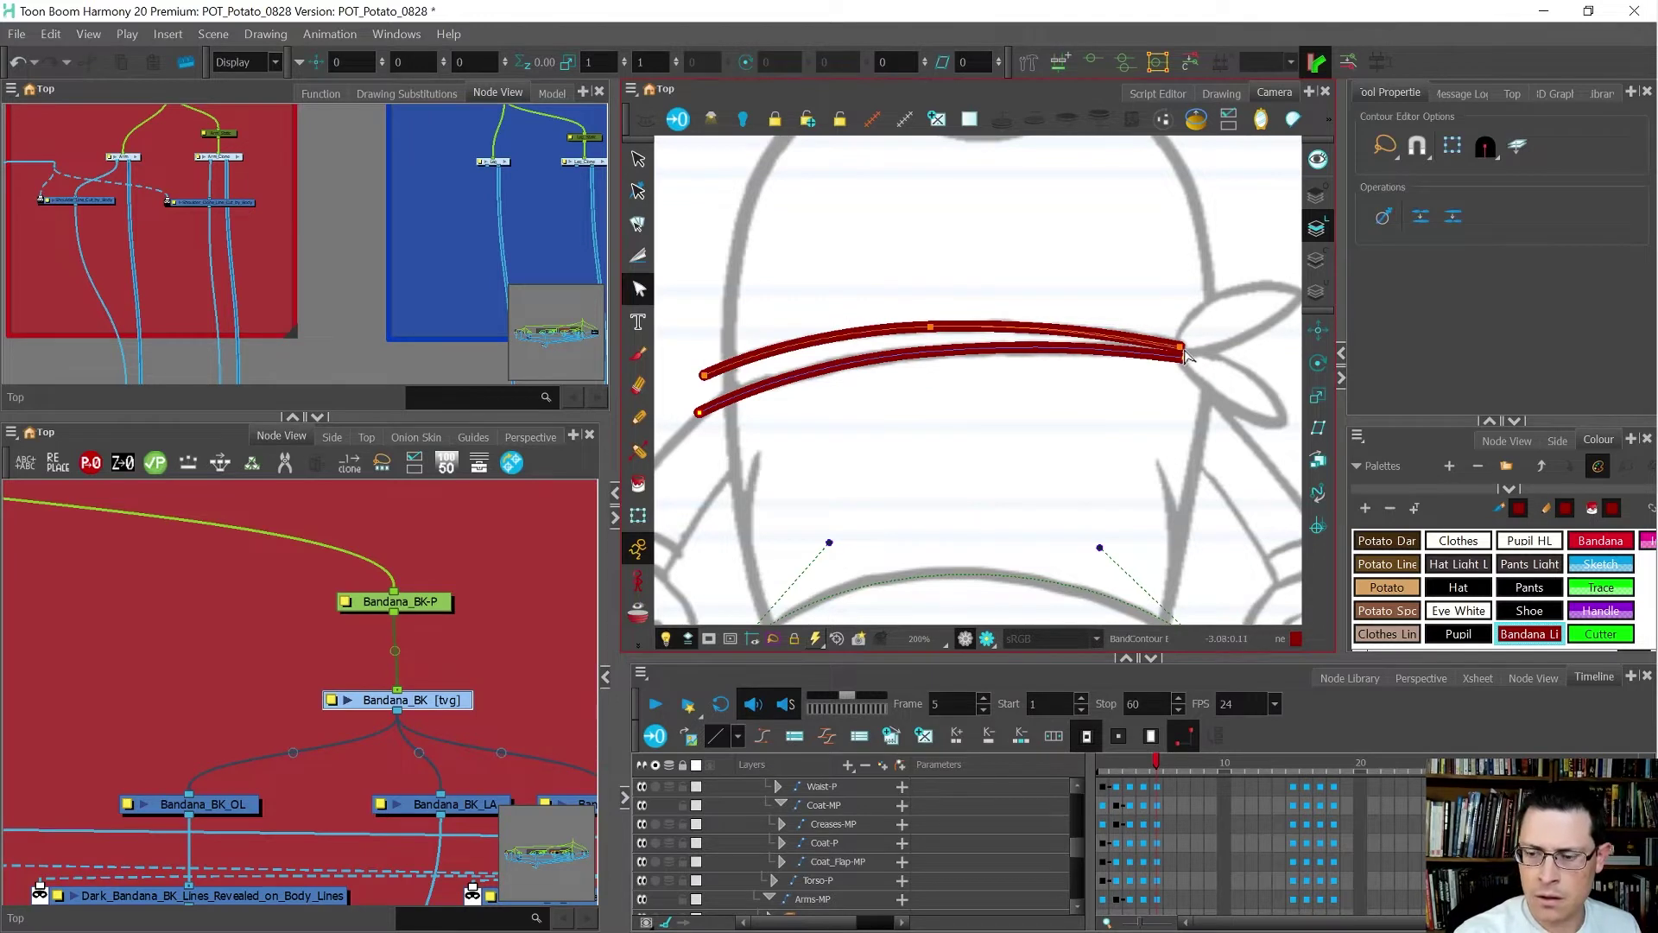
{"action": "left_click", "coordinate": [1181, 347]}
{"action": "left_click_drag", "start_coordinate": [1098, 334], "coordinate": [1110, 334]}
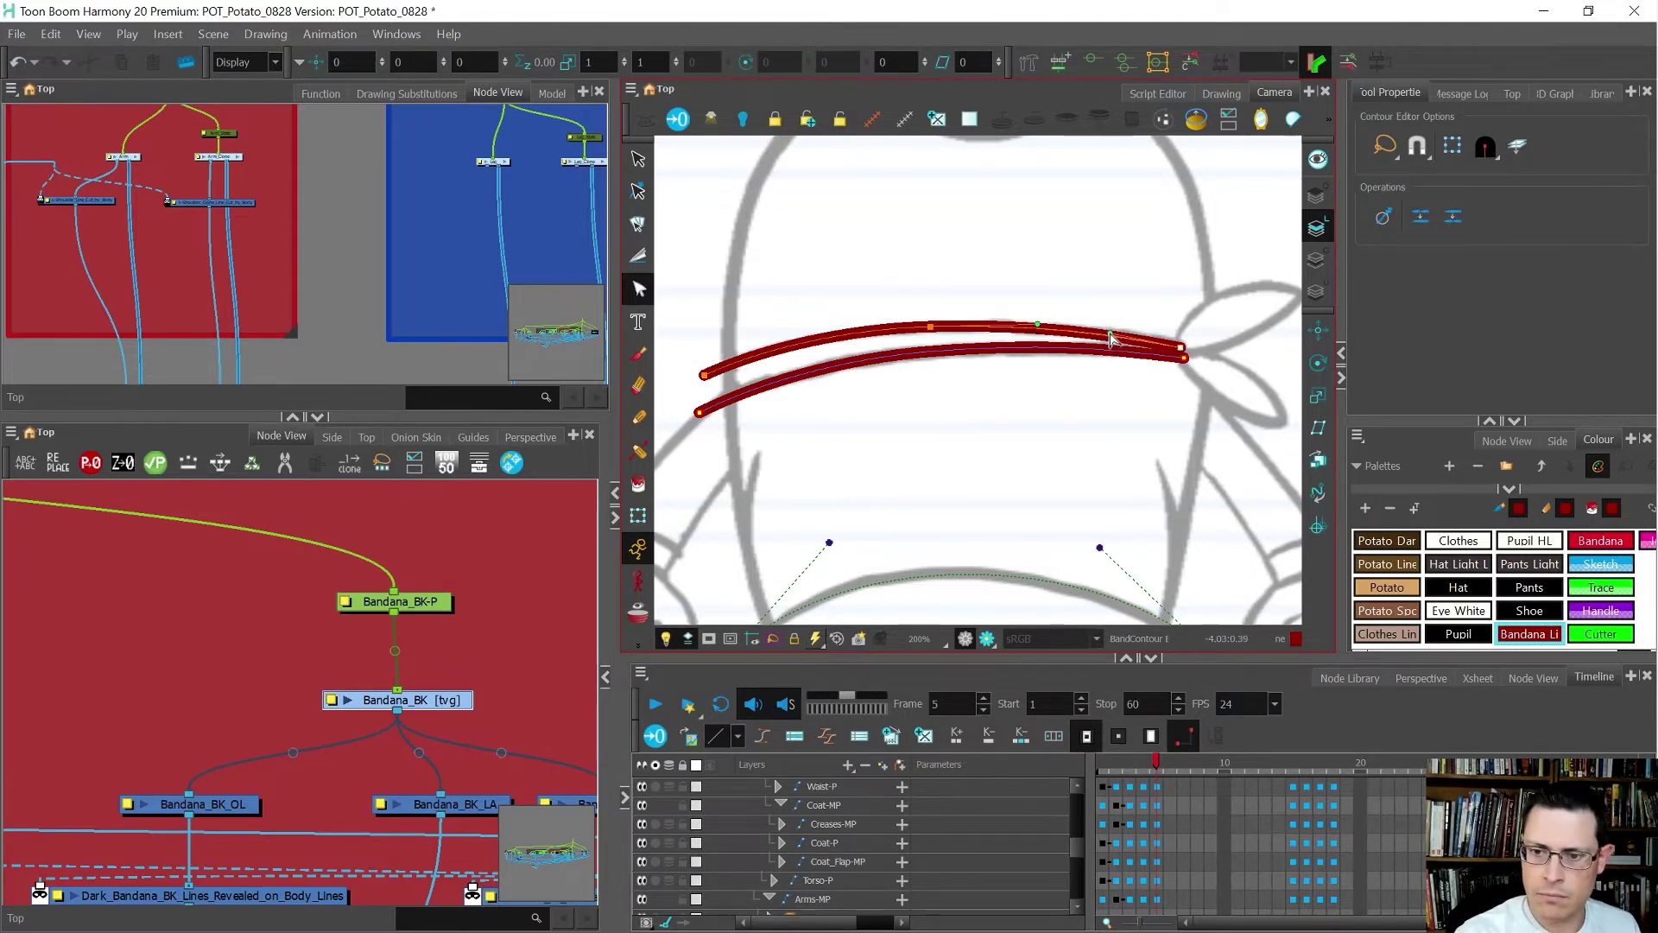
{"action": "left_click", "coordinate": [1176, 356]}
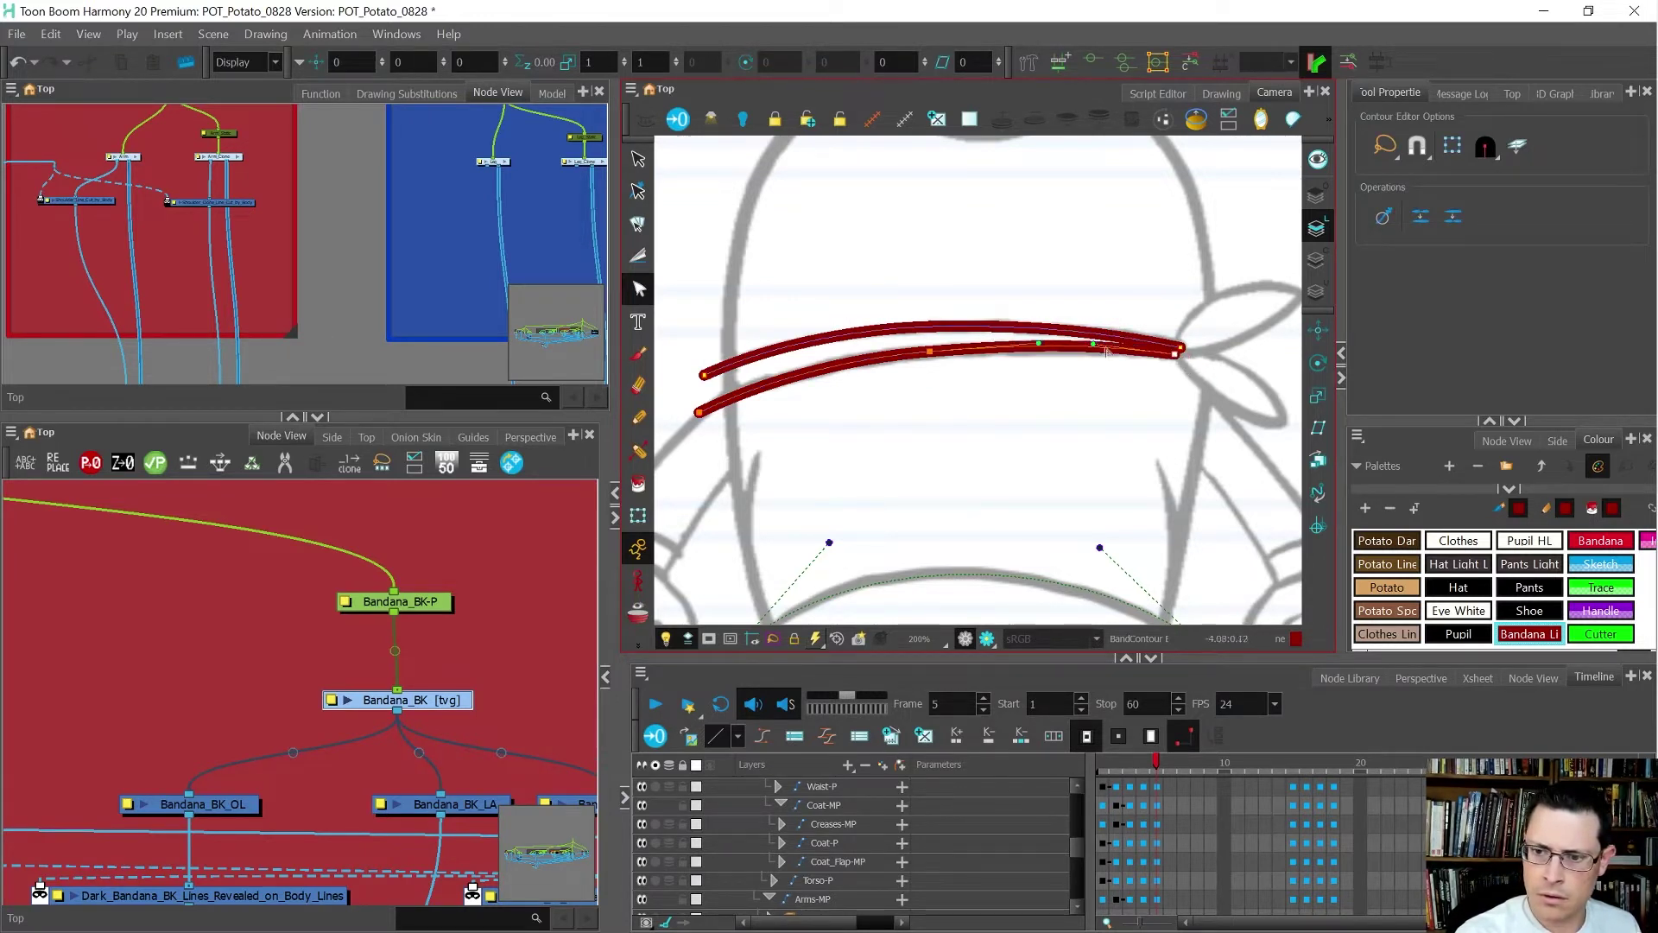
{"action": "mouse_move", "coordinate": [1094, 344]}
{"action": "left_mouse_down"}
{"action": "mouse_move", "coordinate": [1184, 349]}
{"action": "mouse_move", "coordinate": [1130, 339]}
{"action": "left_mouse_up"}
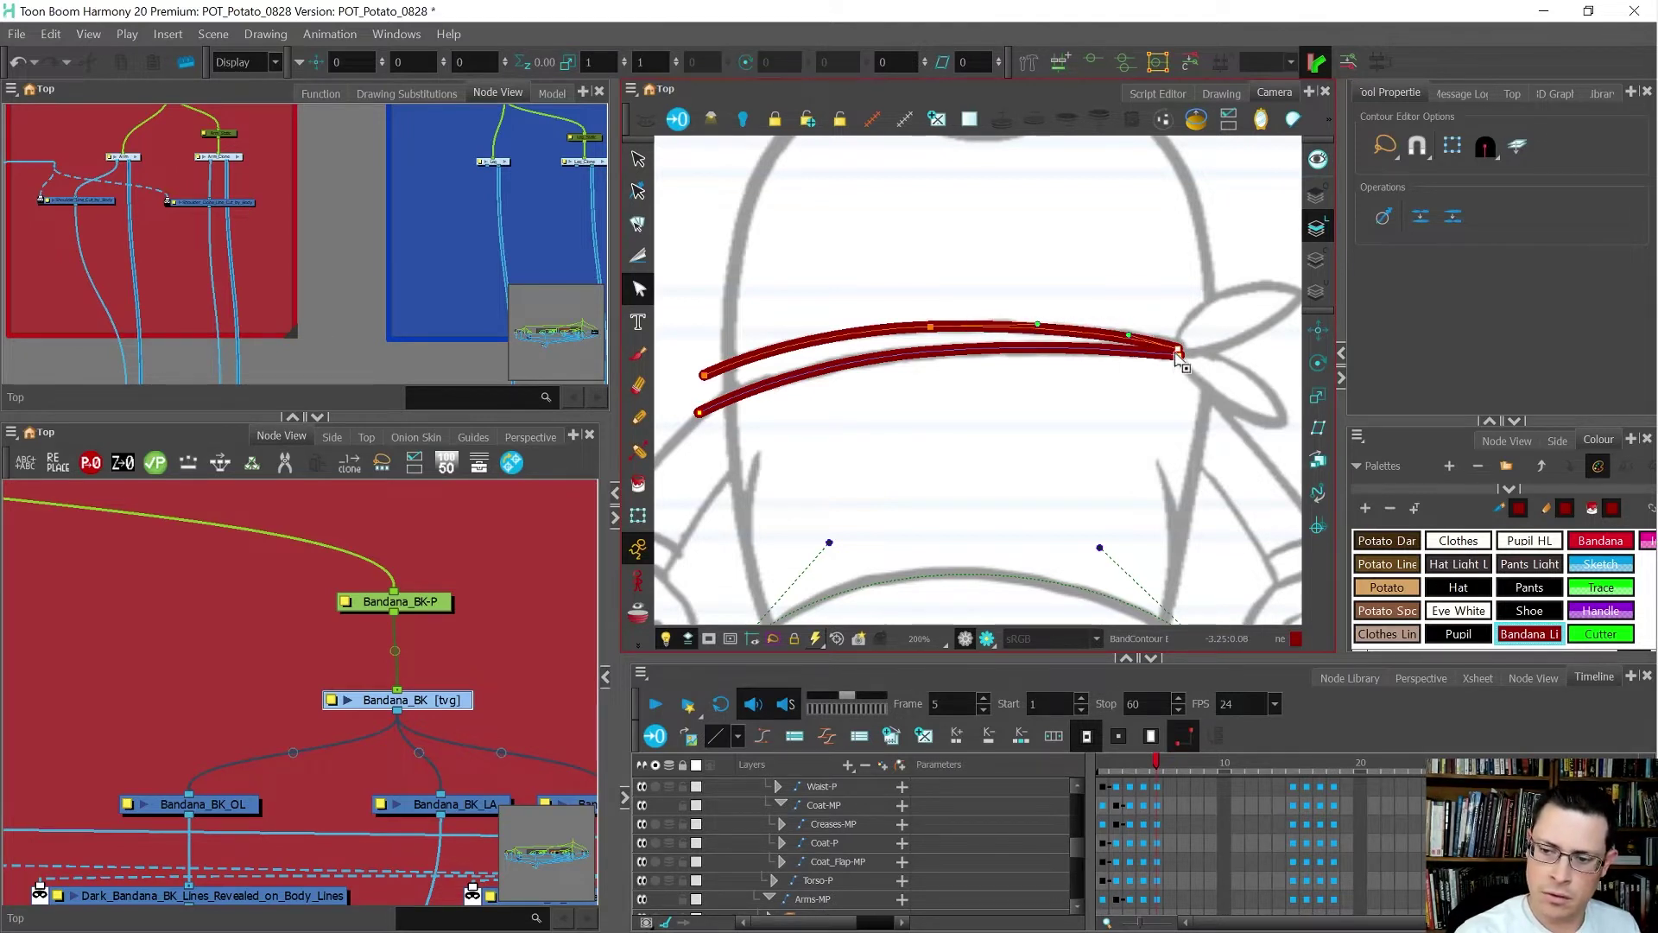
- Close both ends of the bandana outline with short pencil strokes and merge the pencil lines
{"action": "key", "text": "alt+/"}
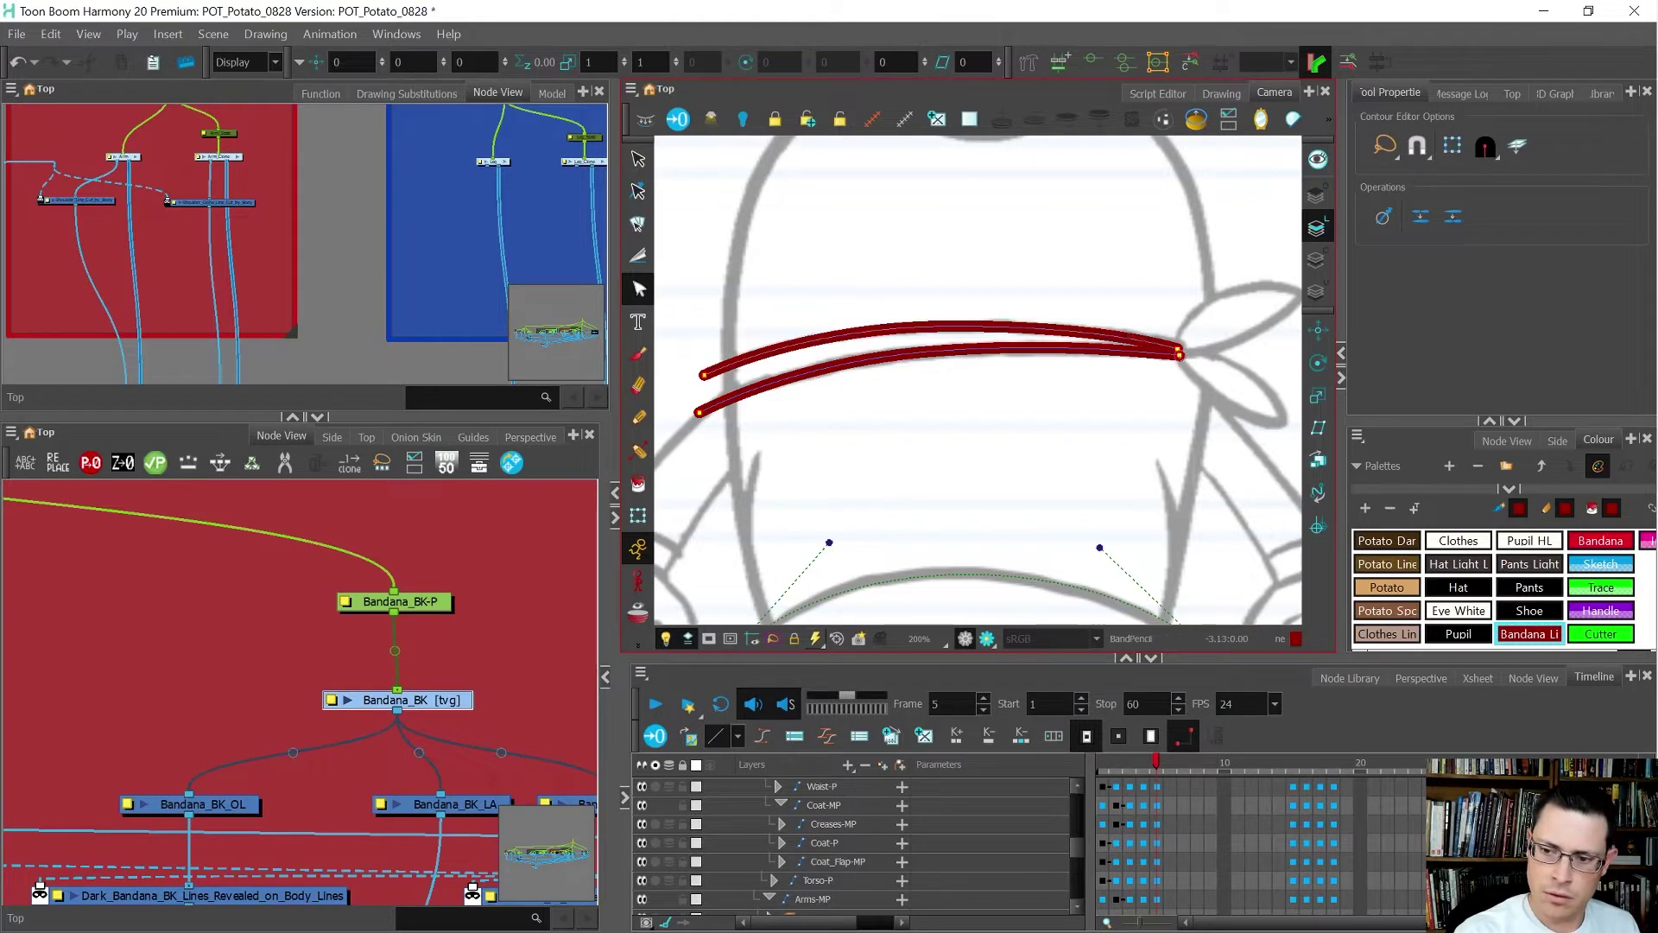
{"action": "key", "text": "alt+s"}
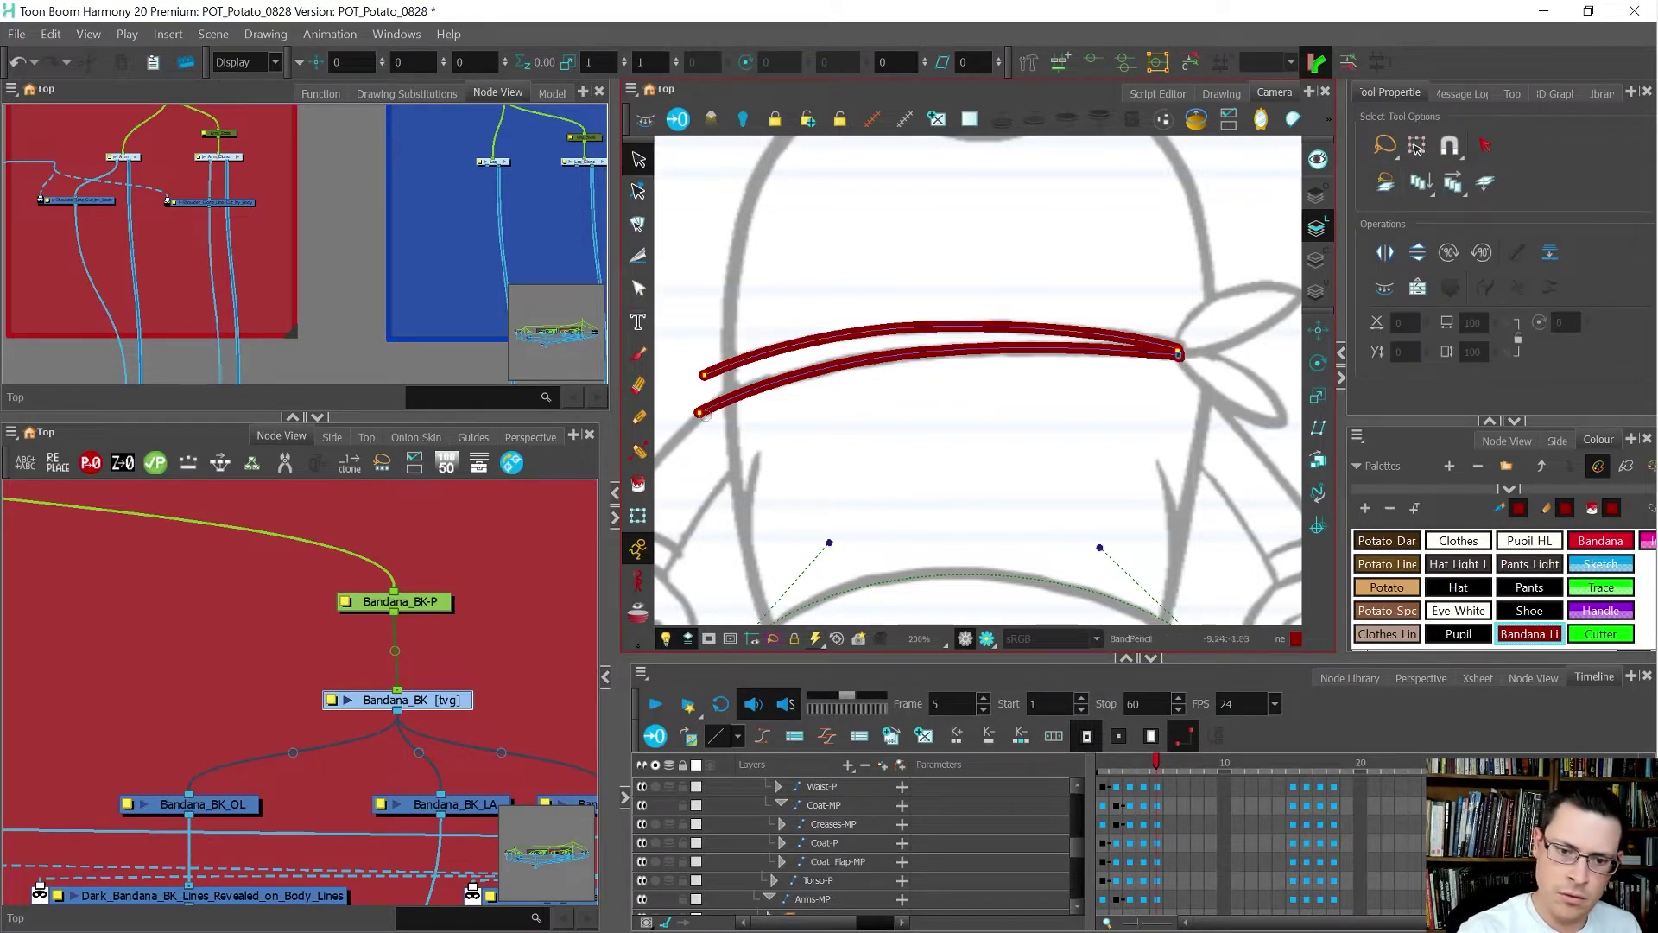
{"action": "mouse_move", "coordinate": [699, 411]}
{"action": "left_mouse_down"}
{"action": "mouse_move", "coordinate": [1068, 404]}
{"action": "mouse_move", "coordinate": [1086, 253]}
{"action": "mouse_move", "coordinate": [696, 452]}
{"action": "mouse_move", "coordinate": [730, 466]}
{"action": "left_mouse_up"}
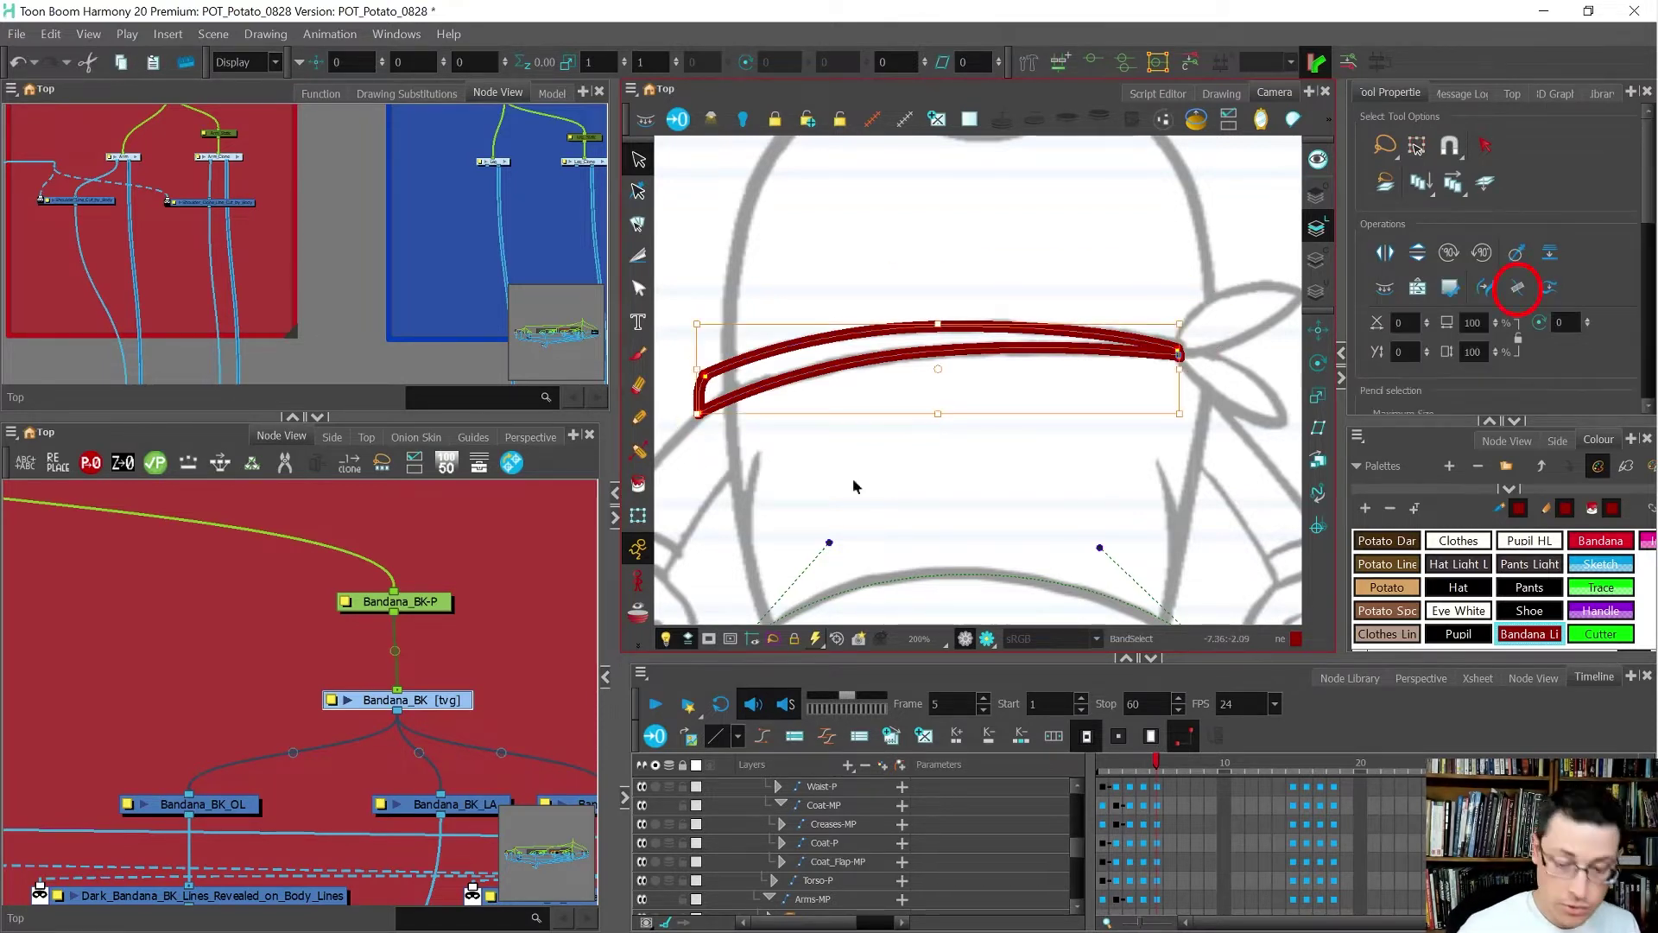
- Open up the outline's knot end by spacing its upper and lower corner points apart and correcting the adjoining upper curve
{"action": "key", "text": "alt+q"}
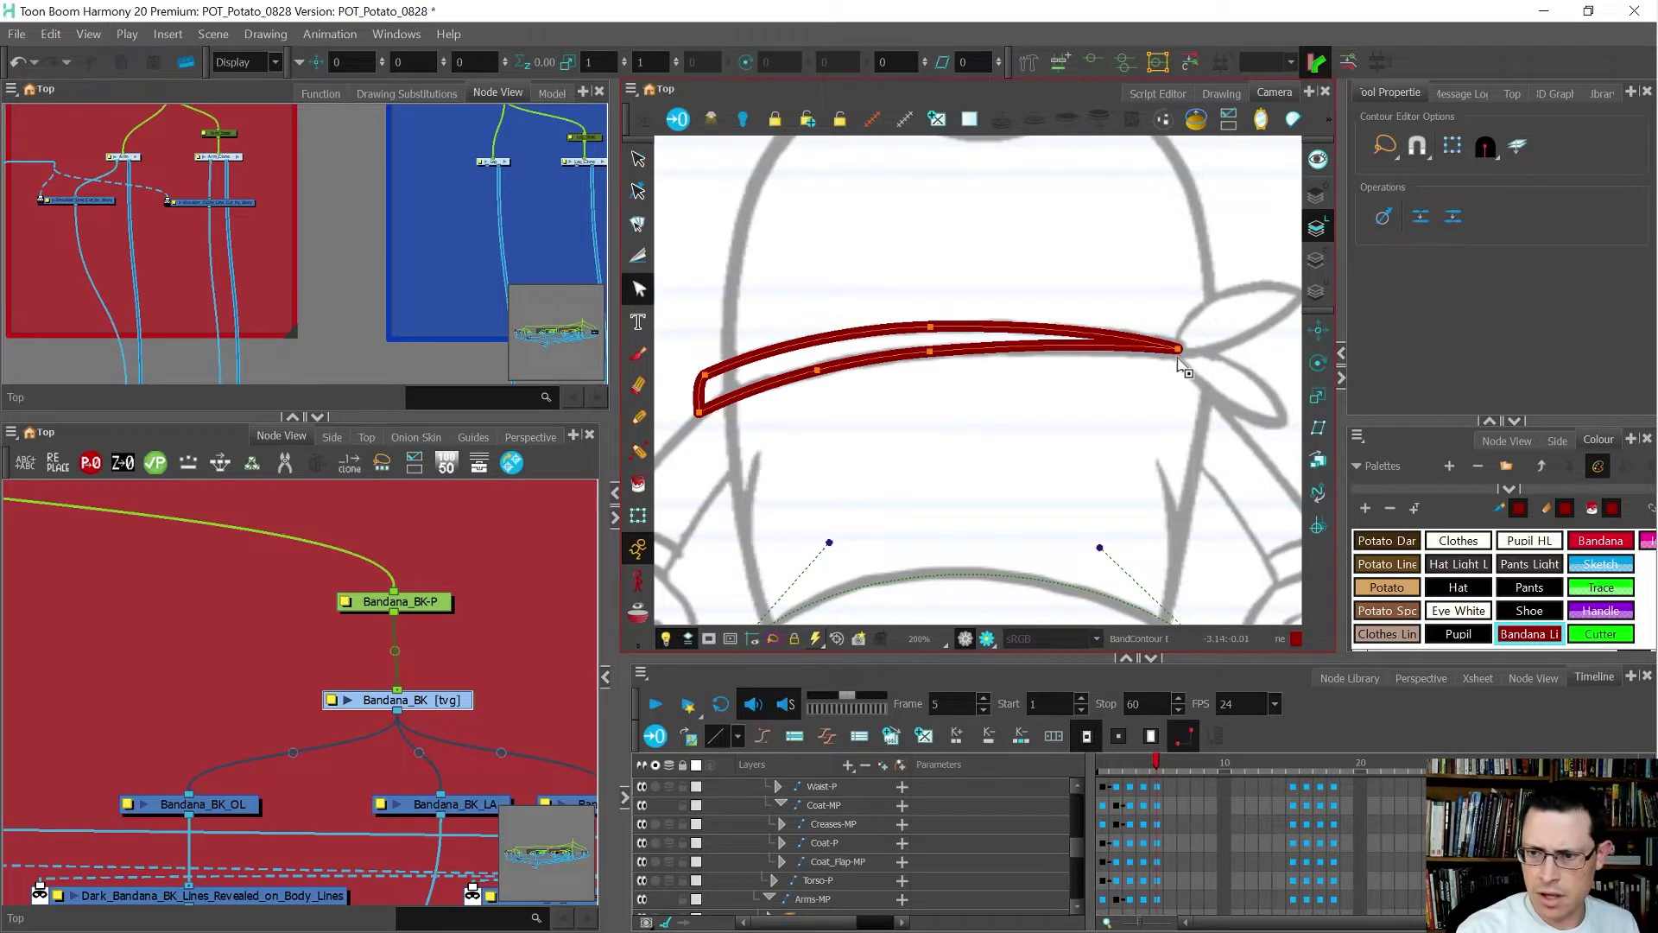
{"action": "scroll", "coordinate": [1179, 362], "scroll_direction": "up", "scroll_amount": 2}
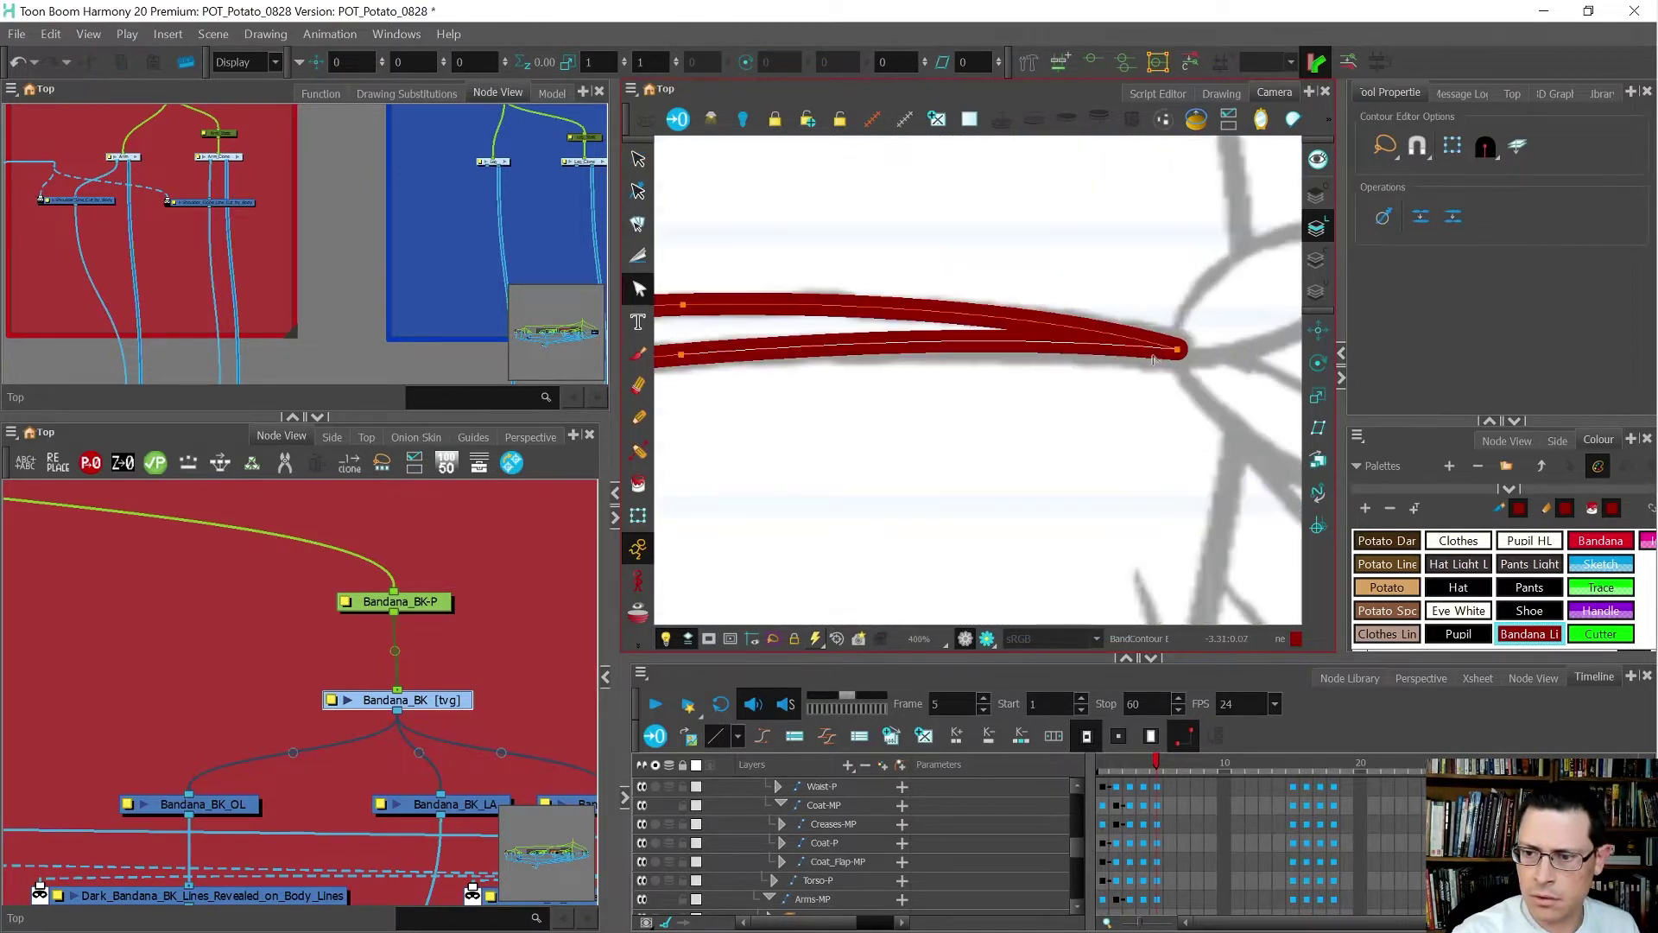
{"action": "mouse_move", "coordinate": [1153, 359]}
{"action": "left_mouse_down"}
{"action": "mouse_move", "coordinate": [1181, 364]}
{"action": "mouse_move", "coordinate": [1181, 345]}
{"action": "left_mouse_up"}
{"action": "left_click", "coordinate": [1179, 349], "text": "alt"}
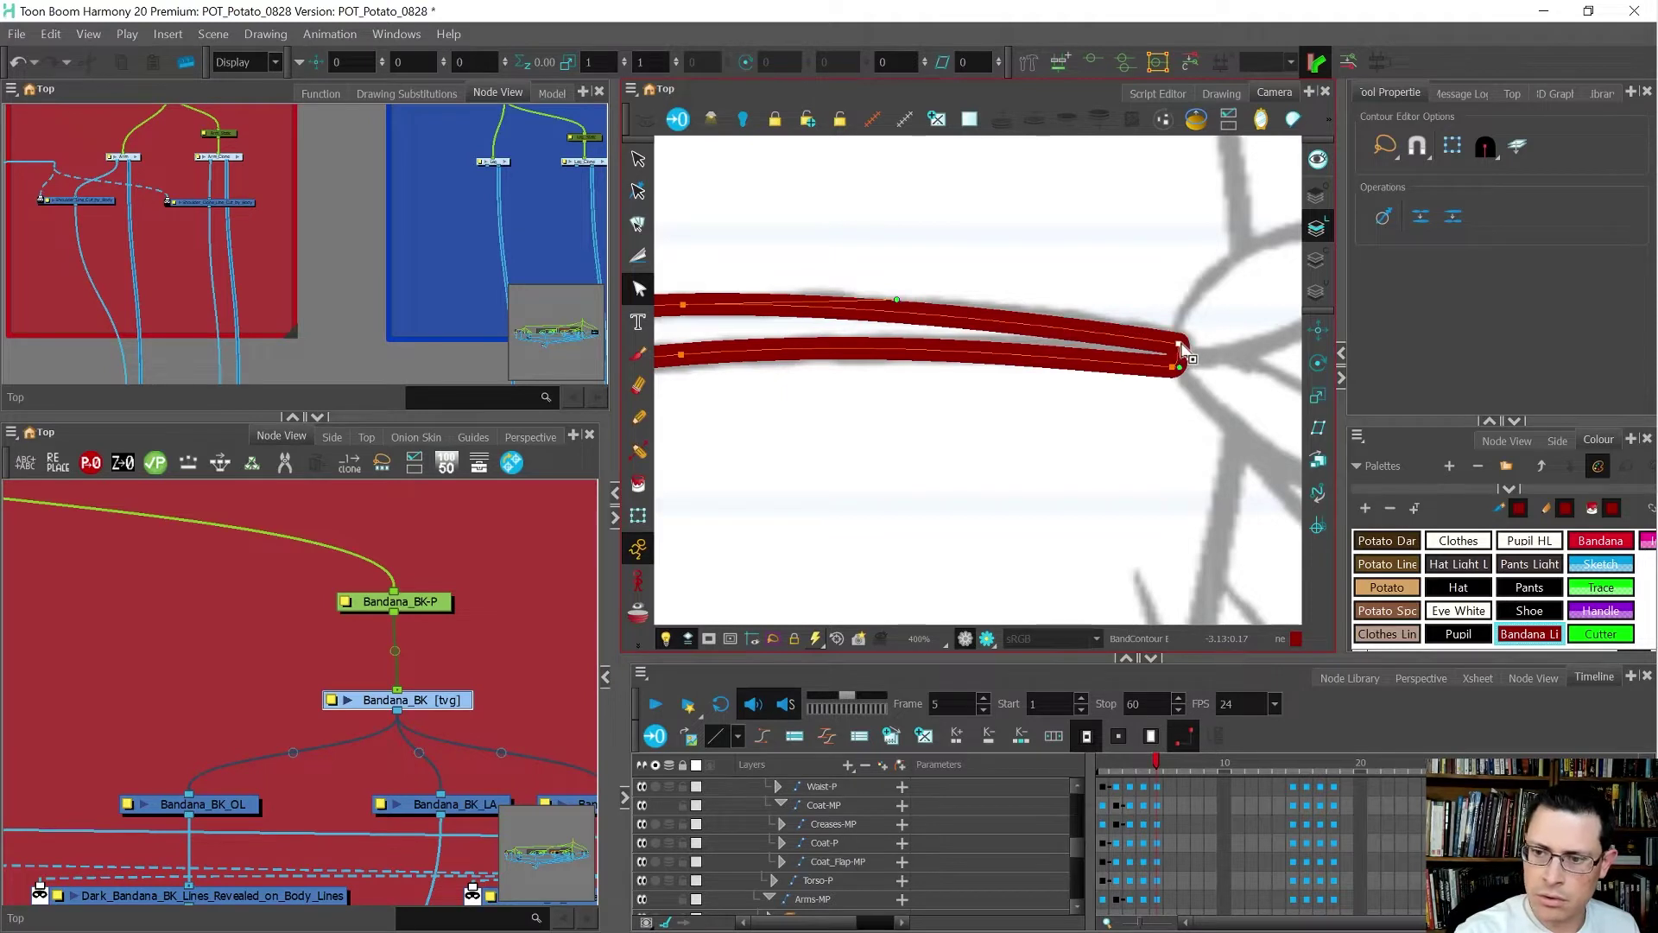
{"action": "left_click_drag", "start_coordinate": [897, 303], "coordinate": [1174, 342]}
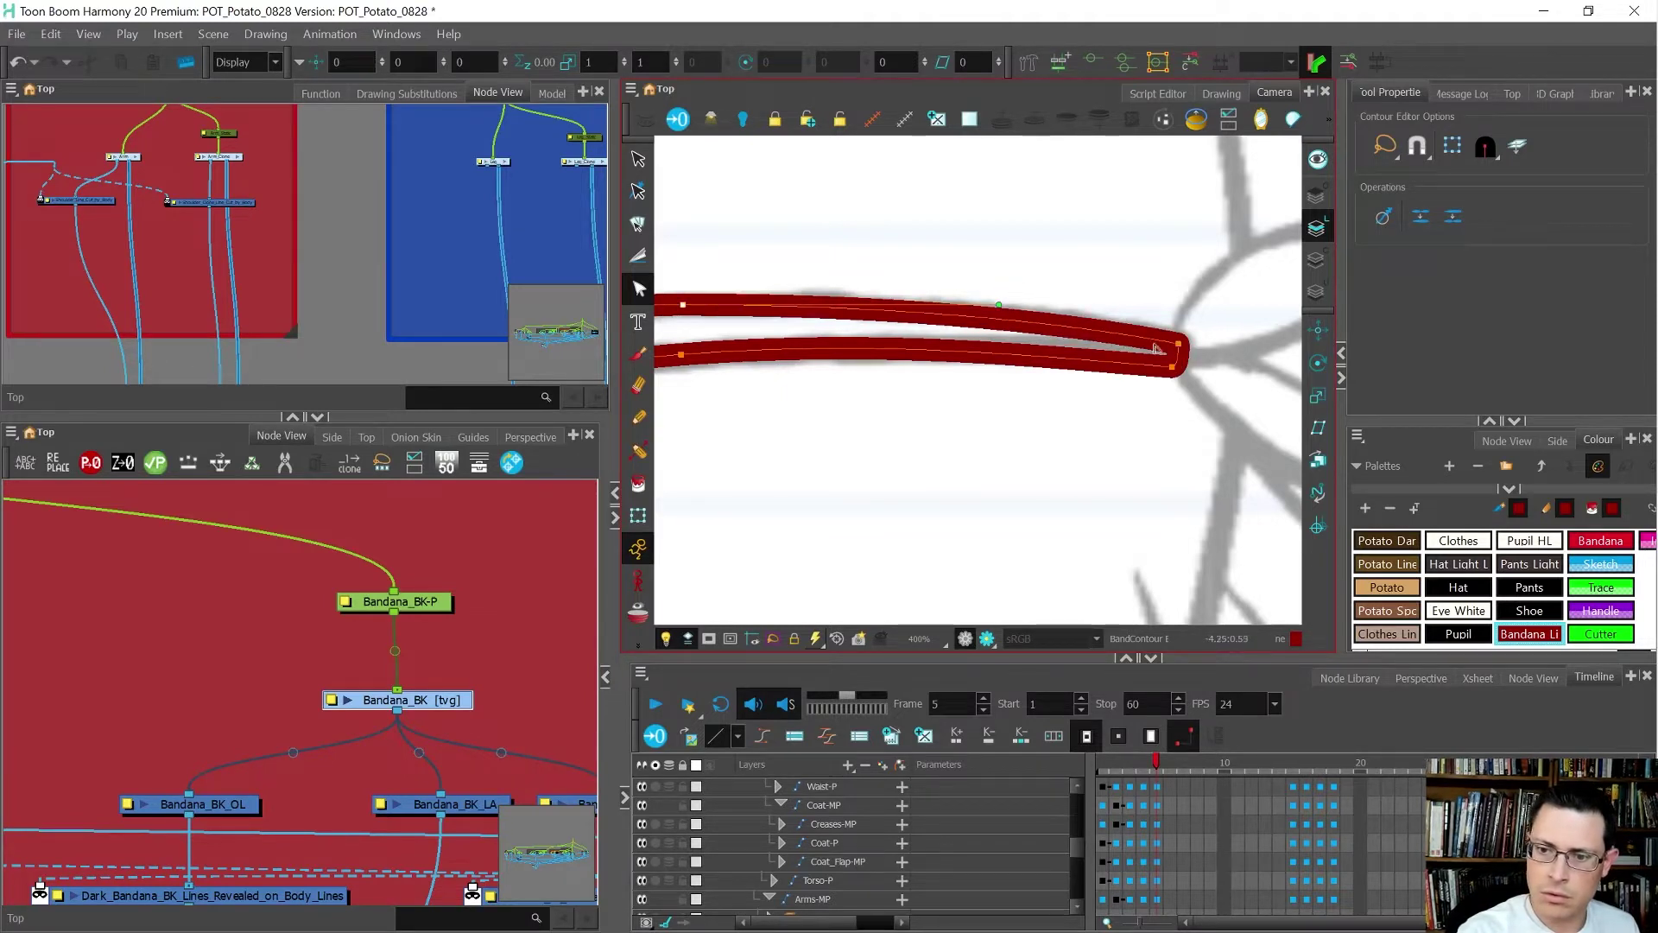
{"action": "left_click", "coordinate": [1180, 345], "text": "alt"}
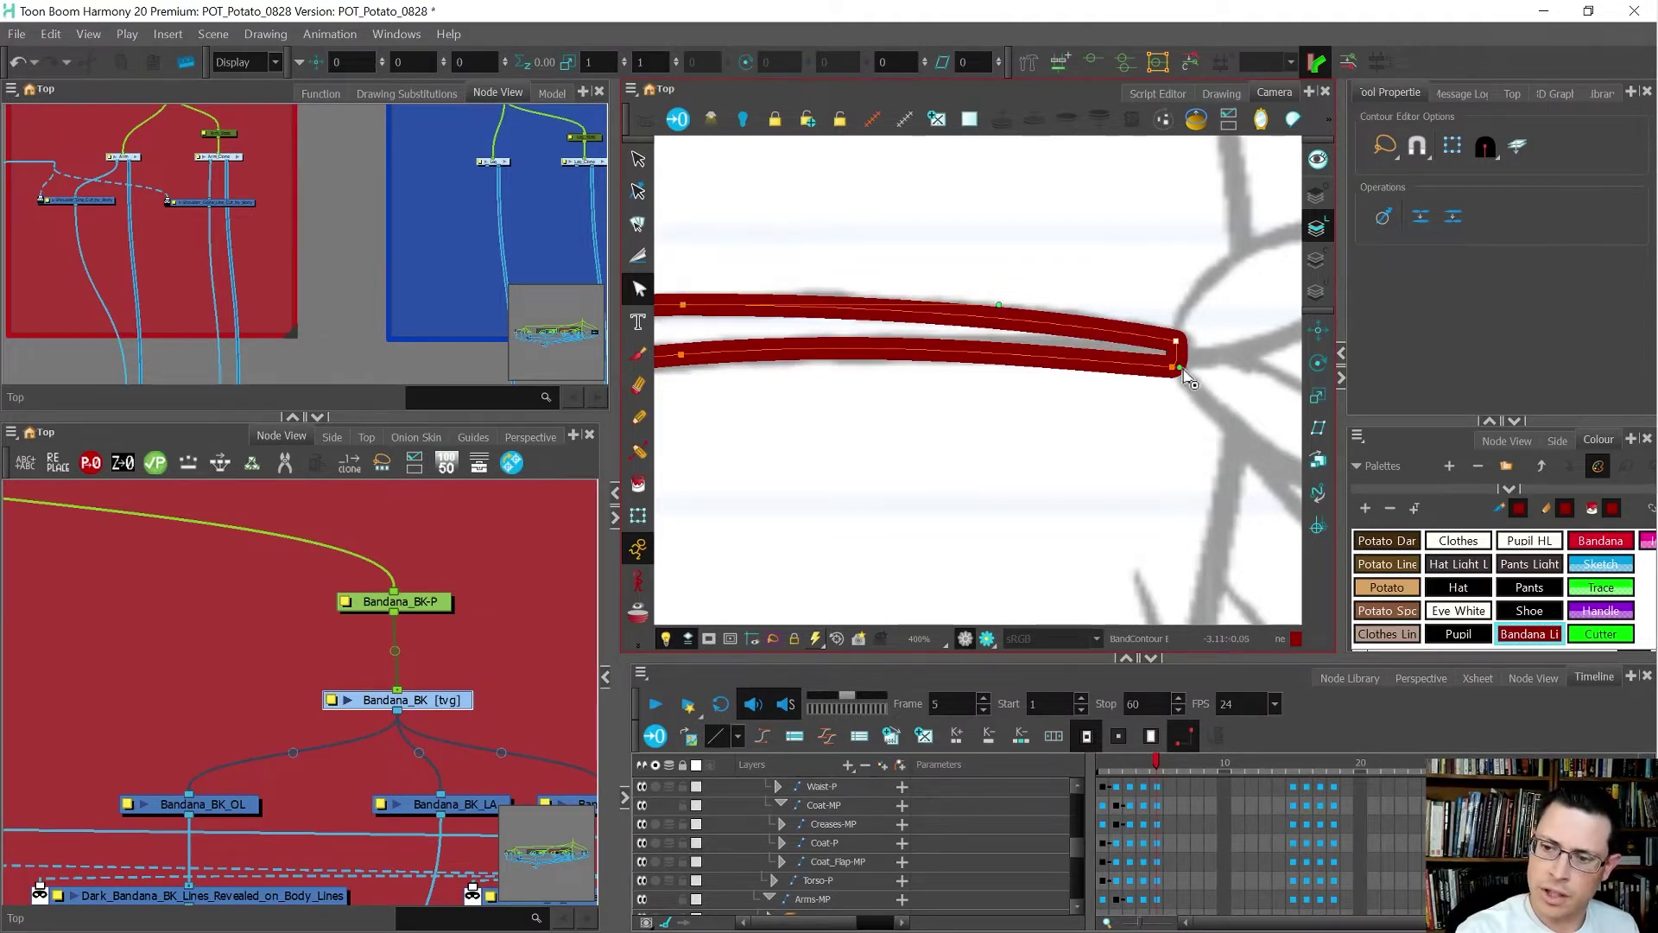
{"action": "left_click_drag", "start_coordinate": [1183, 355], "coordinate": [1184, 370]}
- Adjust the curve handles of the bandana's lower edge near the knot to follow the reference line
{"action": "left_click_drag", "start_coordinate": [1061, 434], "coordinate": [973, 344]}
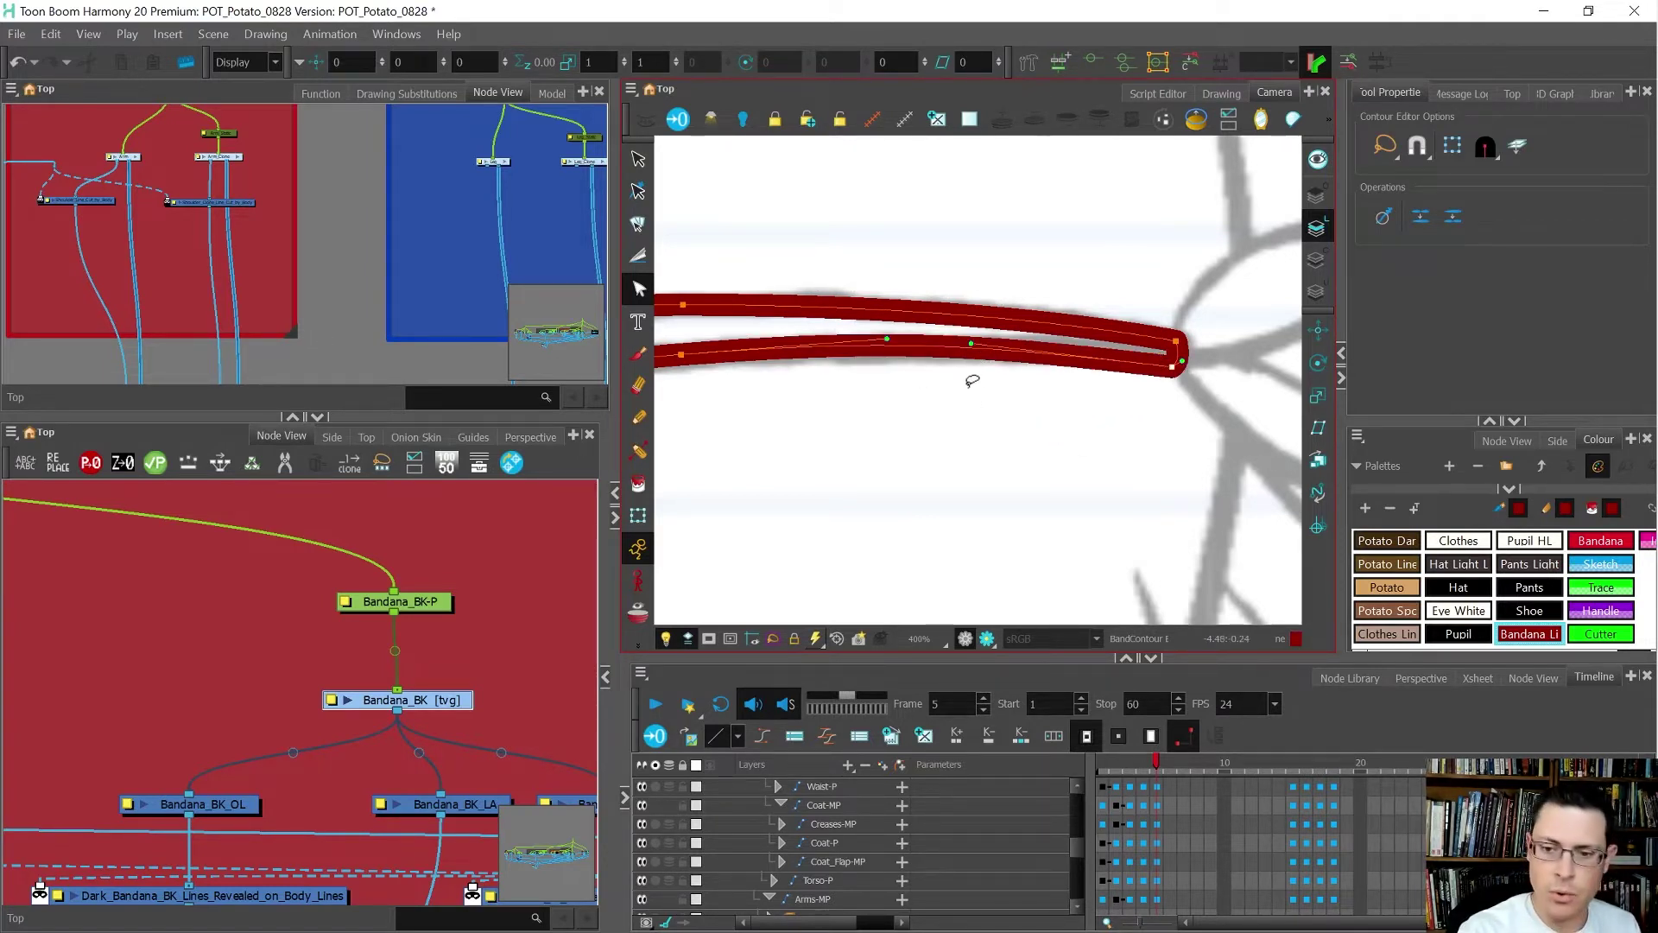
{"action": "left_click_drag", "start_coordinate": [972, 344], "coordinate": [982, 350]}
{"action": "key", "text": "space"}
{"action": "left_click_drag", "start_coordinate": [926, 400], "coordinate": [959, 367]}
{"action": "scroll", "coordinate": [985, 385], "scroll_direction": "down", "scroll_amount": 2}
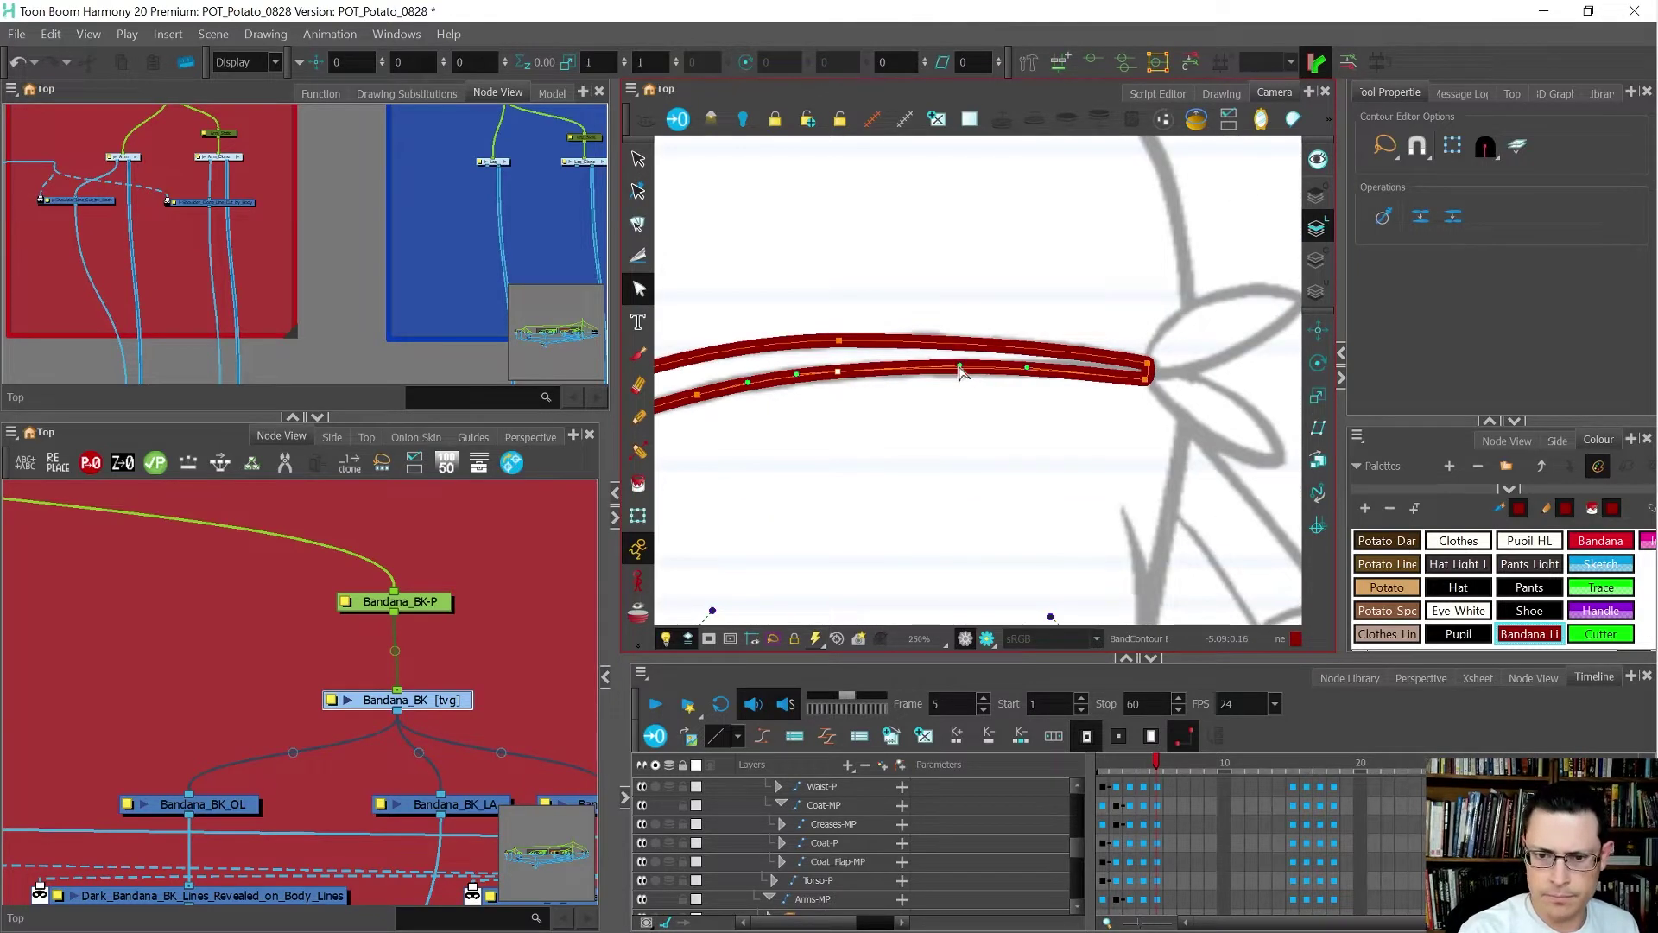
- Adjust the points and curve handles on the bandana's upper and lower edges so both follow the reference into the knot
{"action": "left_click", "coordinate": [844, 340]}
{"action": "scroll", "coordinate": [989, 383], "scroll_direction": "down", "scroll_amount": 2}
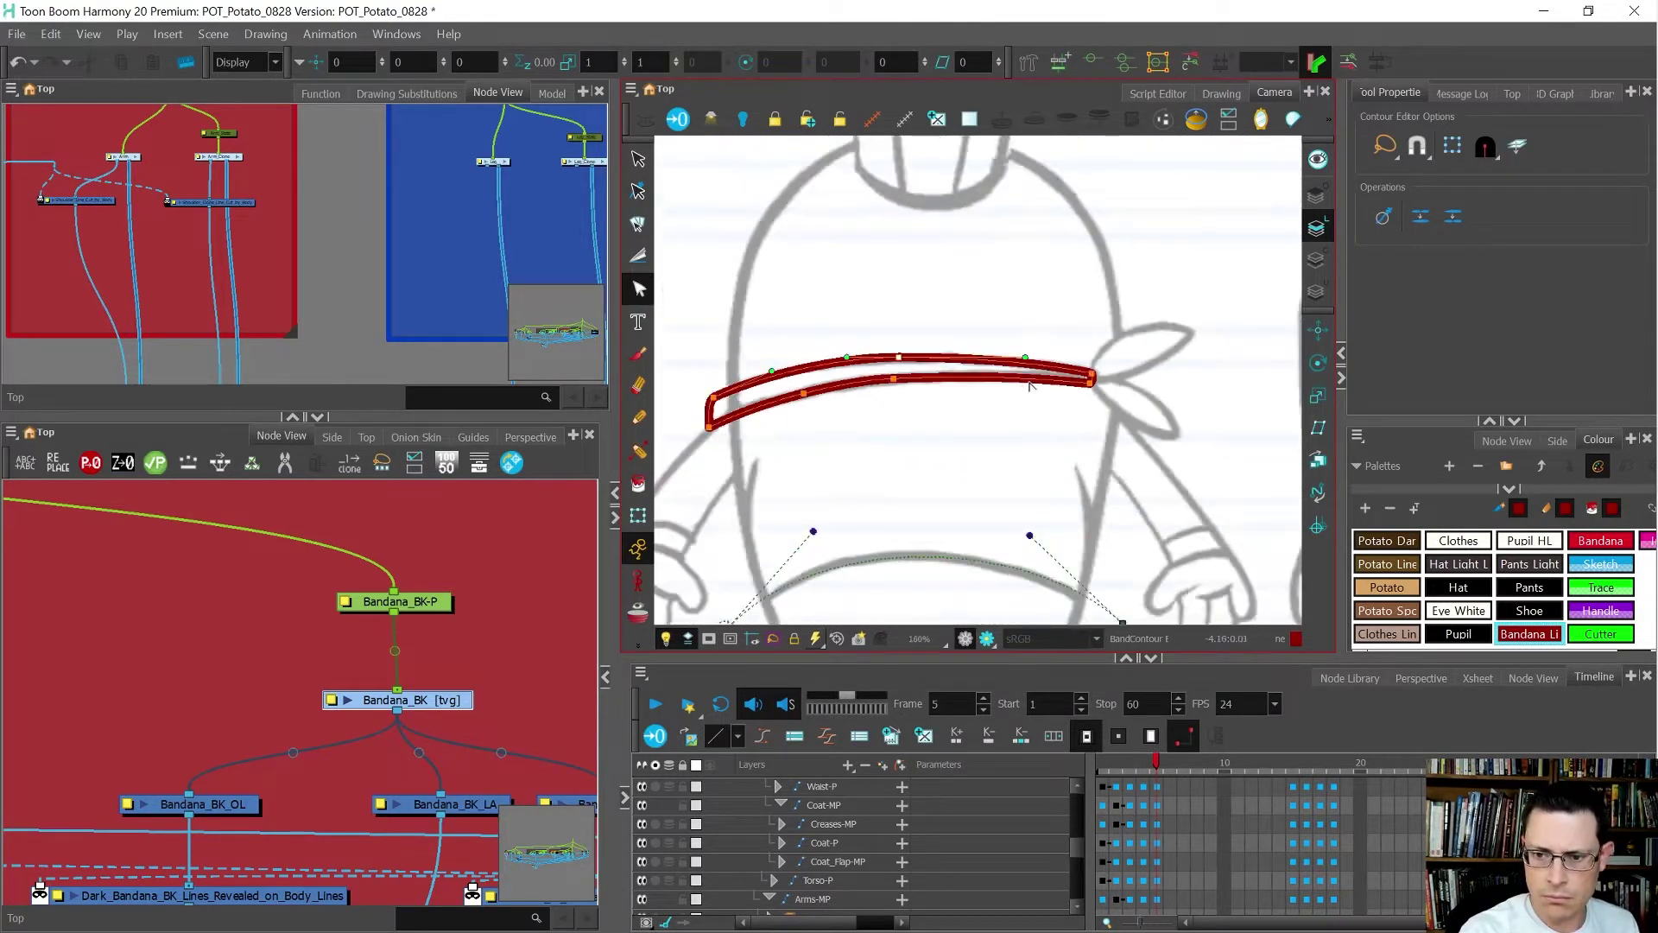
{"action": "scroll", "coordinate": [1020, 362], "scroll_direction": "up", "scroll_amount": 1}
{"action": "left_click_drag", "start_coordinate": [1026, 352], "coordinate": [1039, 350]}
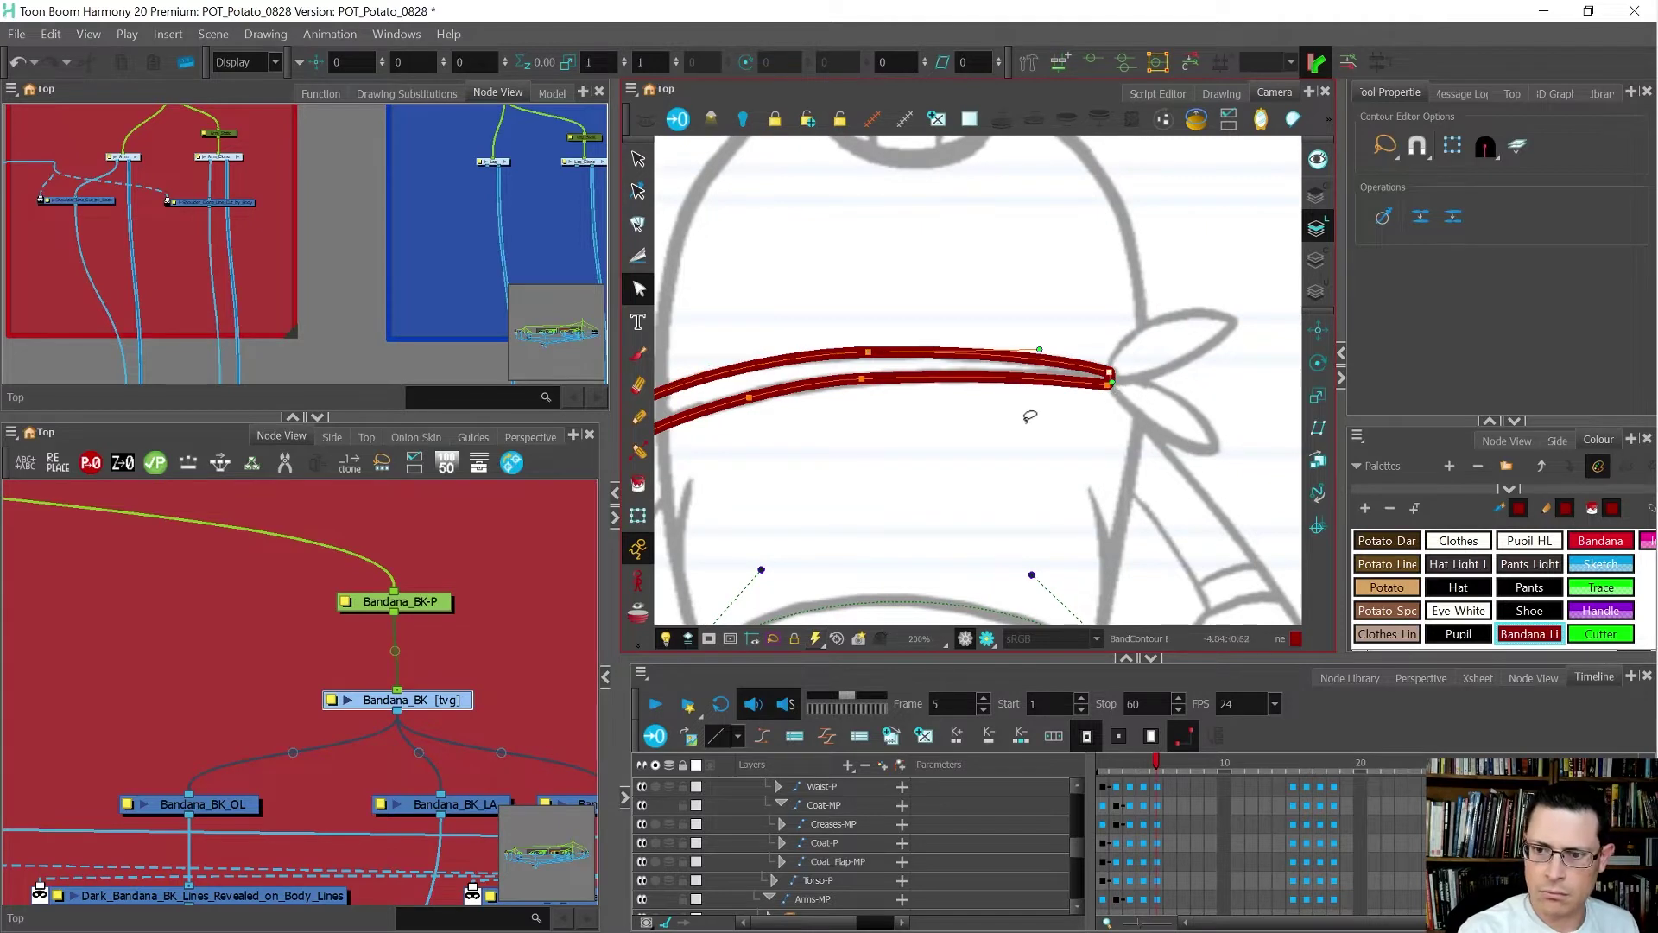
{"action": "left_click", "coordinate": [871, 381]}
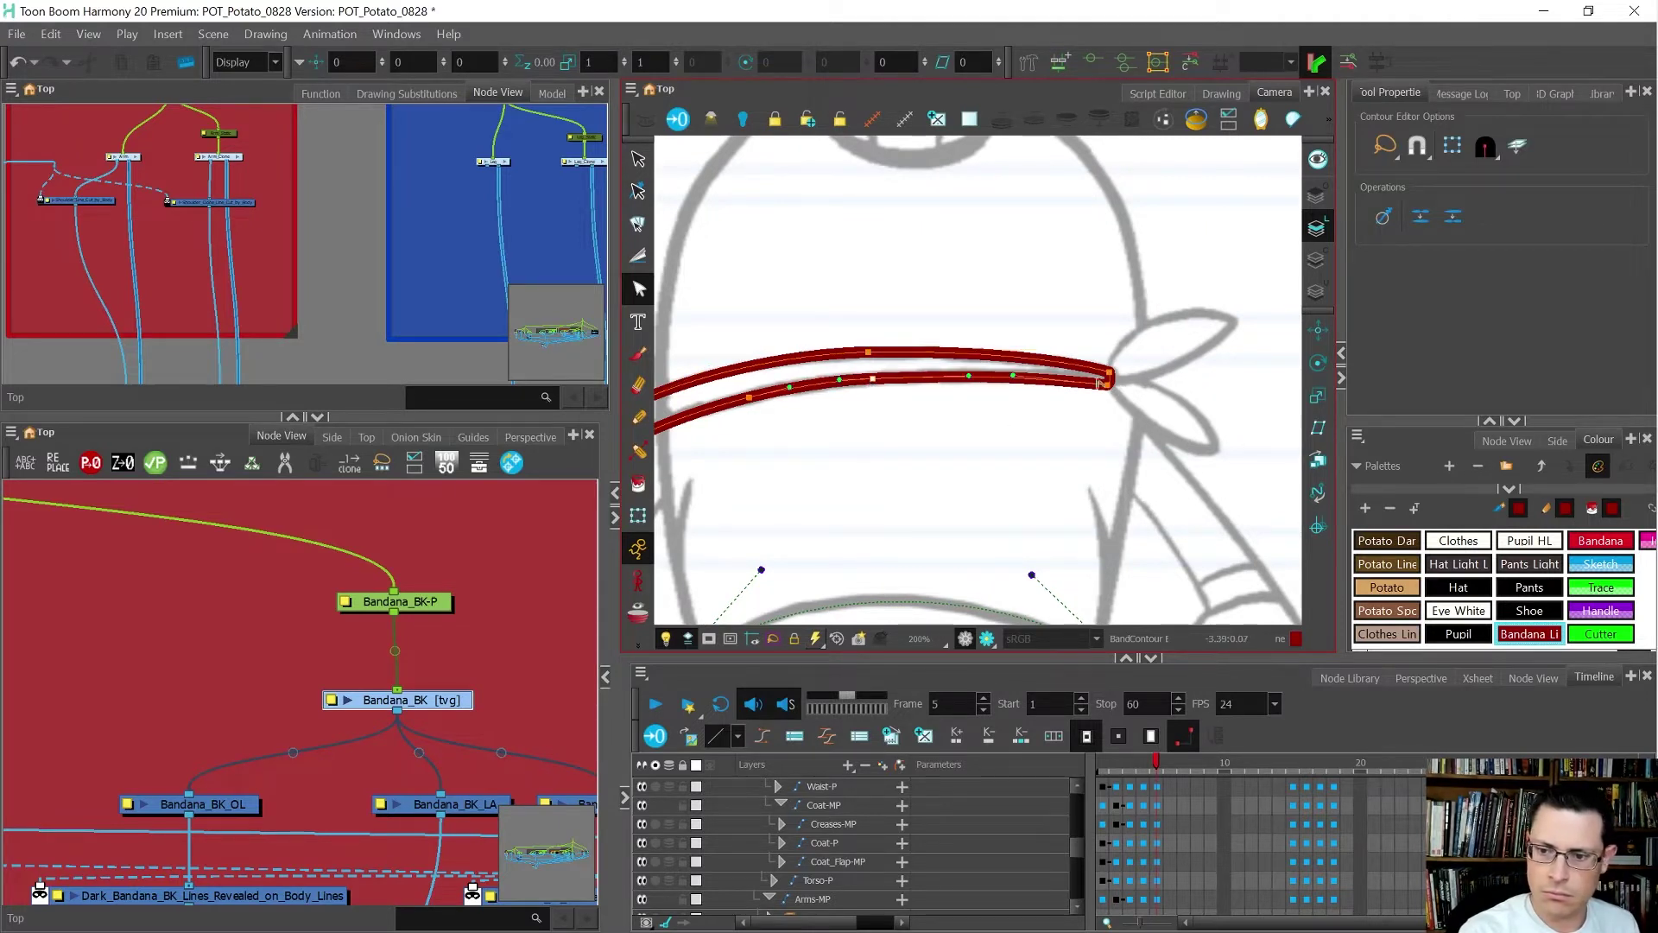
{"action": "left_click", "coordinate": [1110, 383]}
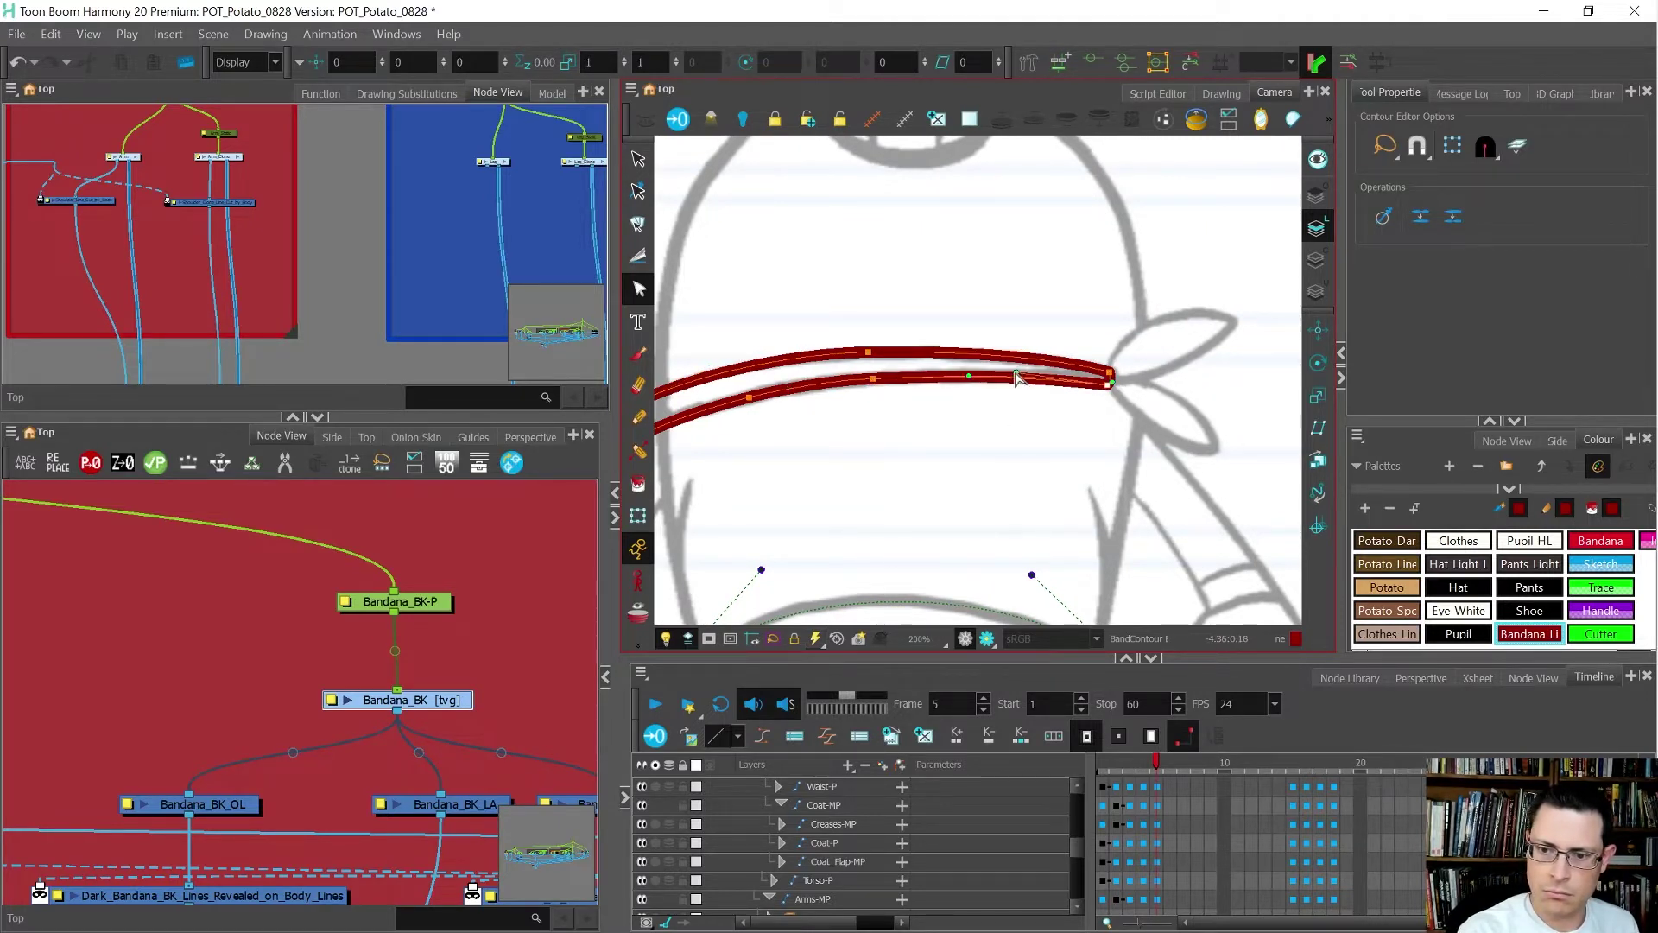
{"action": "scroll", "coordinate": [1066, 281], "scroll_direction": "down", "scroll_amount": 2}
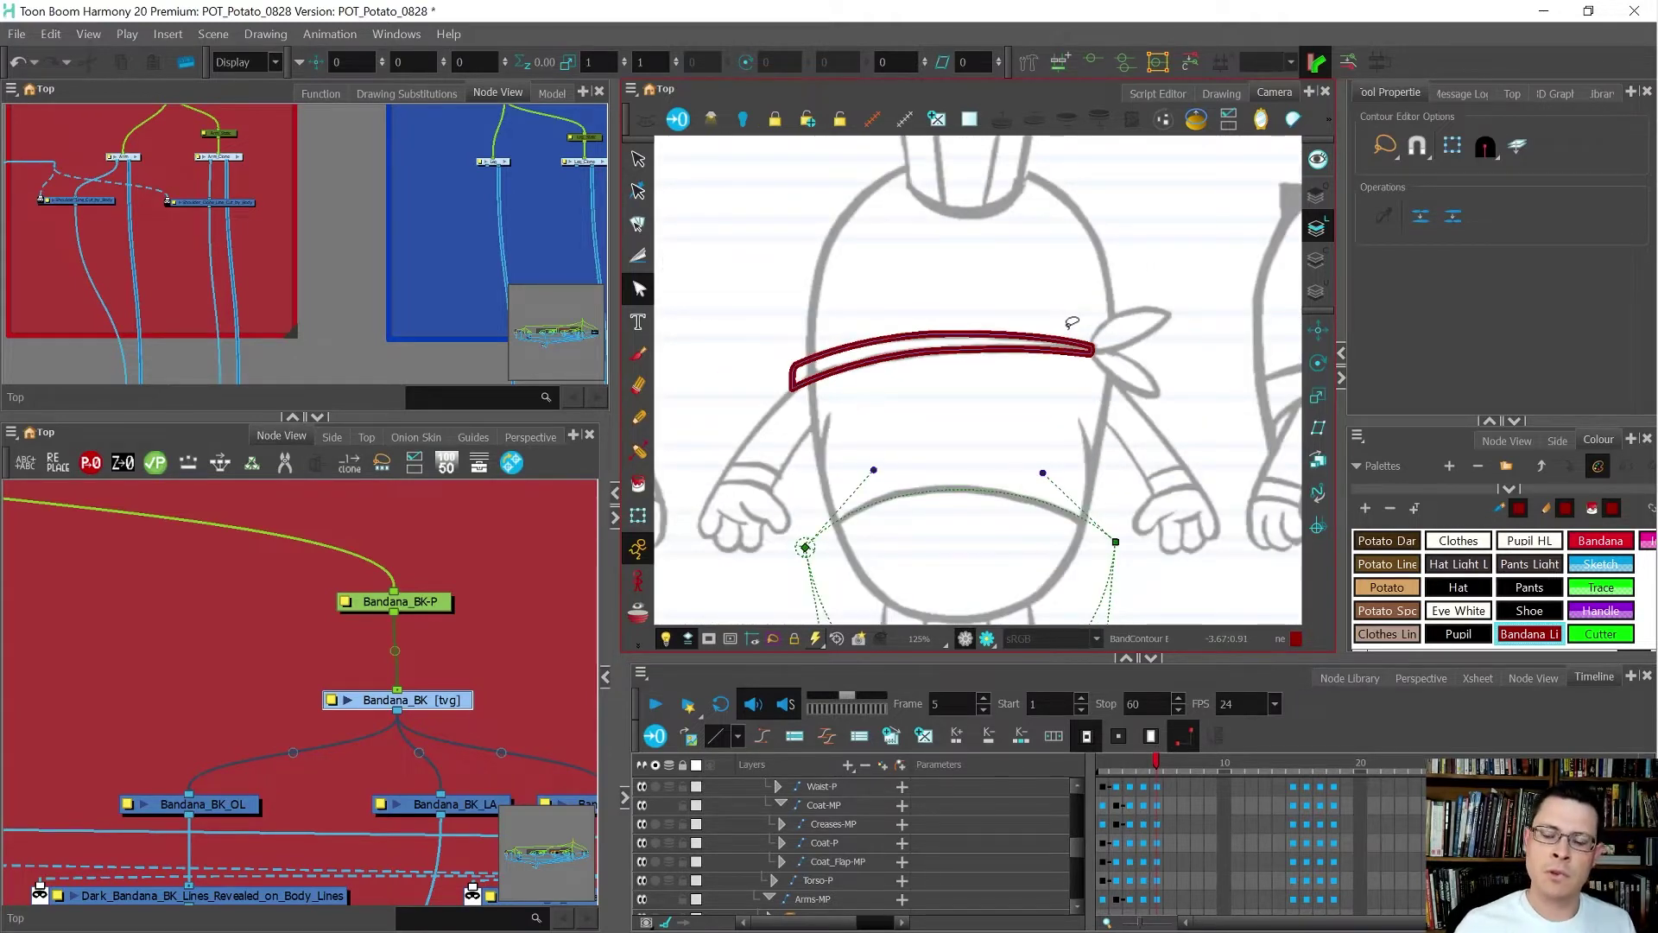
- Add evenly spaced contour points along the whole upper edge of the bandana outline
{"action": "scroll", "coordinate": [1066, 343], "scroll_direction": "up", "scroll_amount": 1}
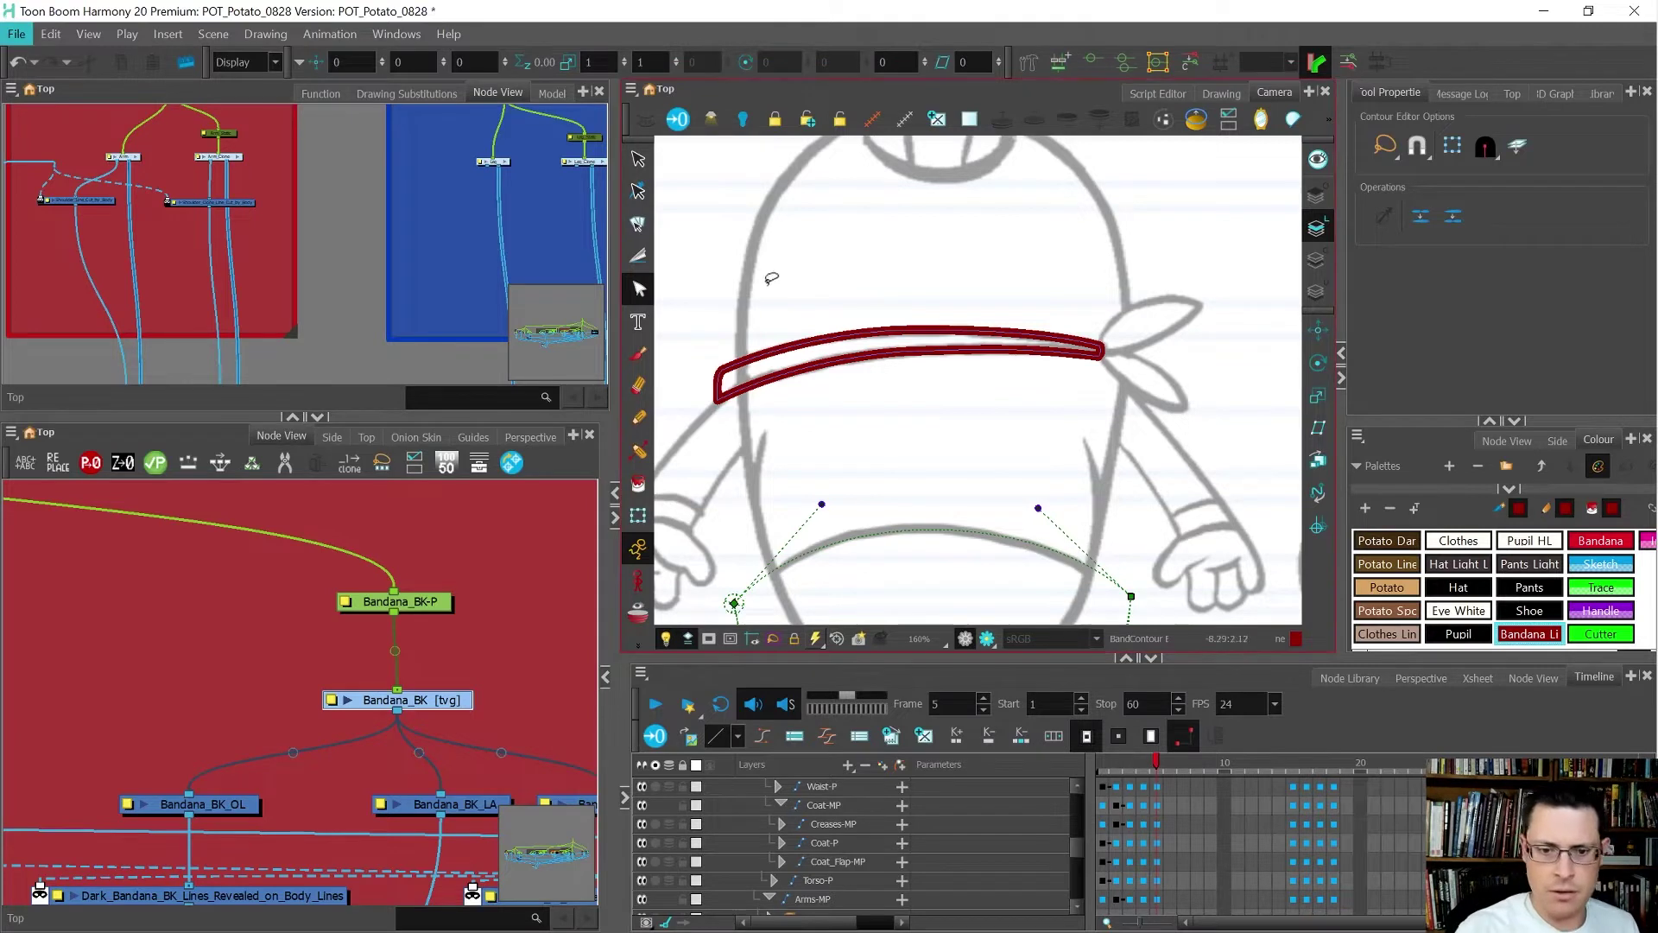
{"action": "left_click", "coordinate": [766, 382]}
{"action": "scroll", "coordinate": [766, 391], "scroll_direction": "up", "scroll_amount": 1}
{"action": "left_click", "coordinate": [734, 355], "text": "ctrl"}
{"action": "left_click", "coordinate": [777, 341], "text": "ctrl"}
{"action": "left_click", "coordinate": [822, 329], "text": "ctrl"}
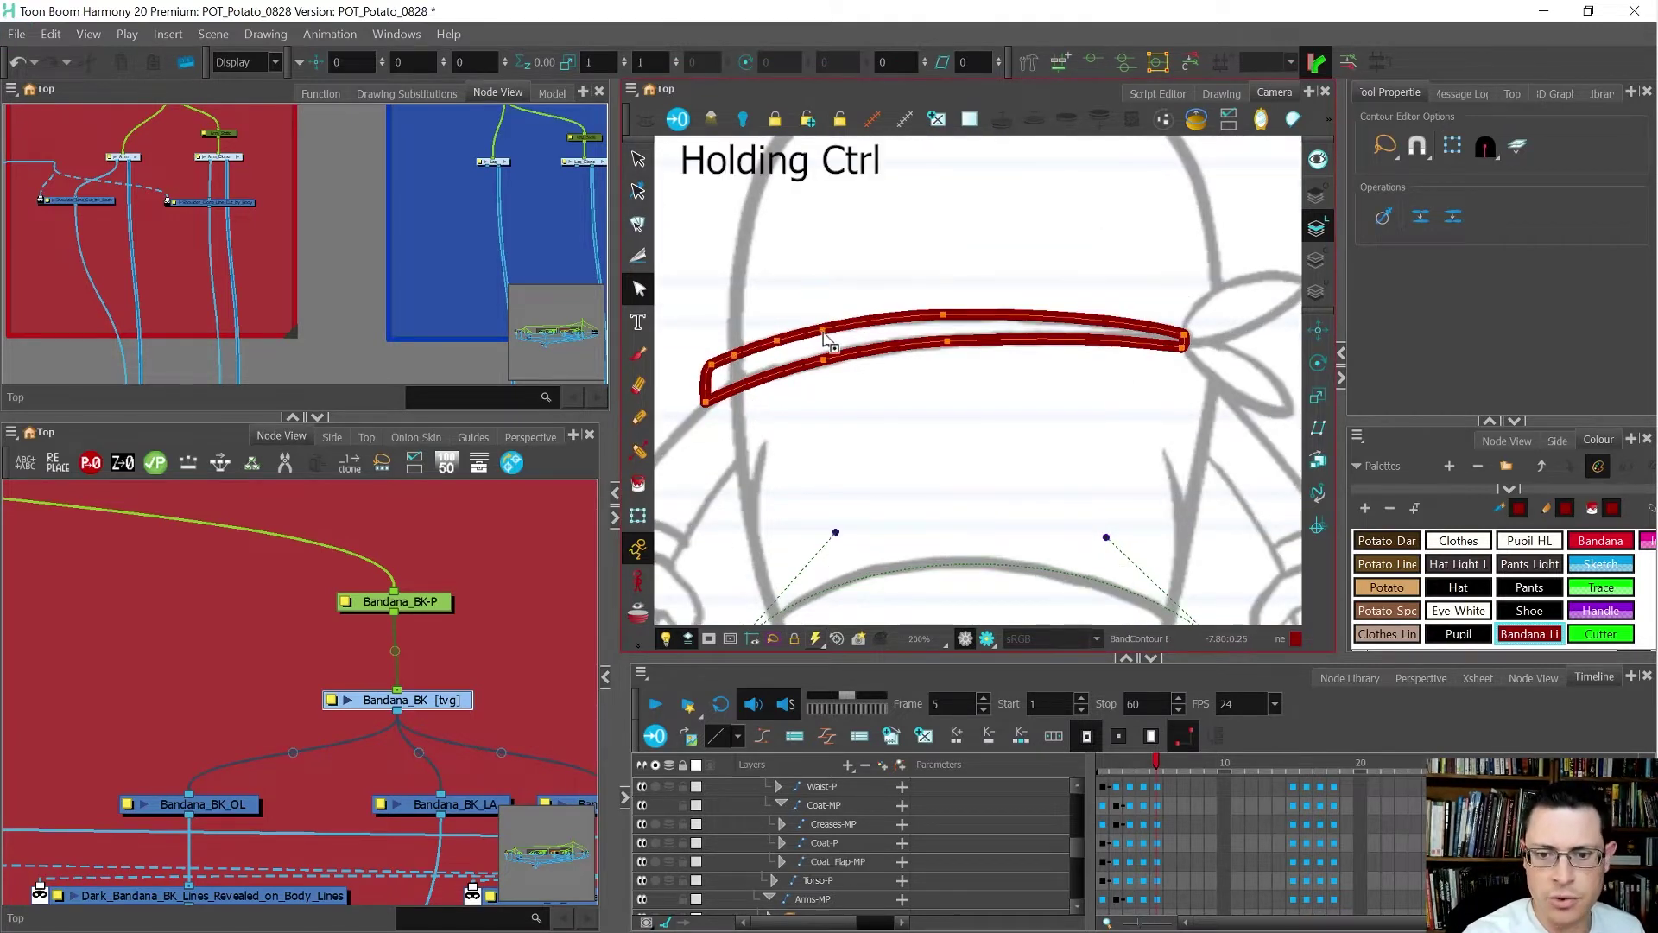
{"action": "left_click", "coordinate": [872, 320], "text": "ctrl"}
{"action": "left_click", "coordinate": [909, 316], "text": "ctrl"}
{"action": "left_click", "coordinate": [1033, 316], "text": "ctrl"}
{"action": "left_click", "coordinate": [974, 314], "text": "ctrl"}
{"action": "left_click", "coordinate": [1077, 318], "text": "ctrl"}
{"action": "left_click", "coordinate": [1122, 323], "text": "ctrl"}
{"action": "left_click", "coordinate": [1161, 329], "text": "ctrl"}
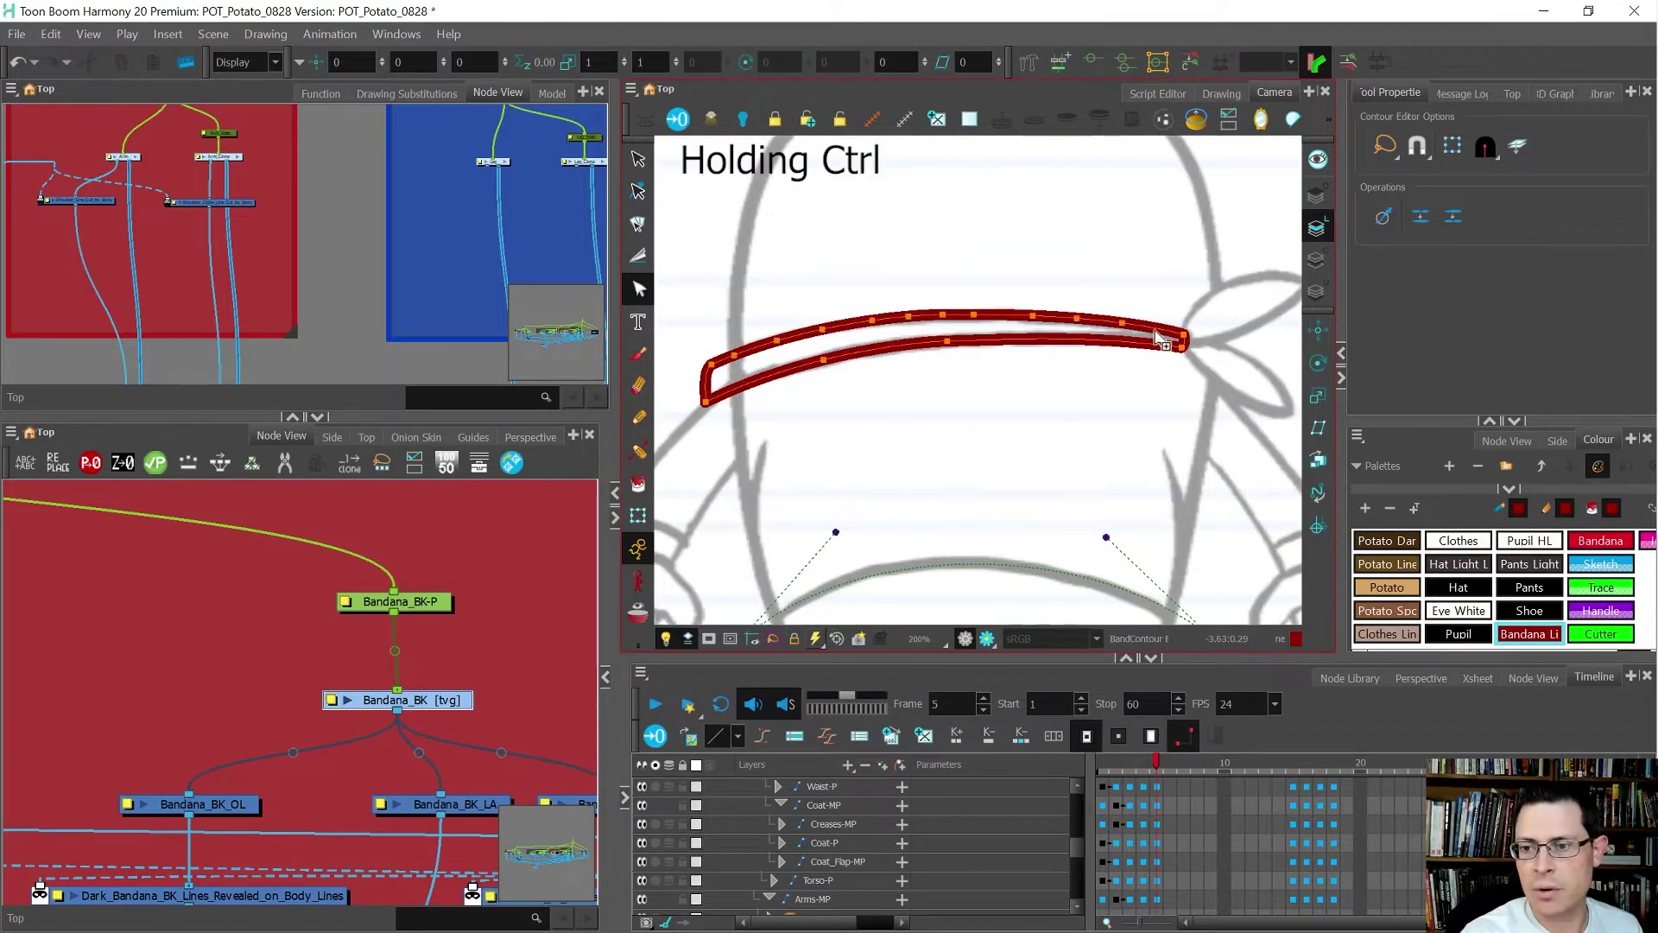
- Add evenly spaced contour points along the bandana's lower edge and one on the short end opposite the knot
{"action": "left_click", "coordinate": [1165, 345], "text": "ctrl"}
{"action": "left_click", "coordinate": [1123, 343], "text": "ctrl"}
{"action": "left_click", "coordinate": [1077, 340], "text": "ctrl"}
{"action": "left_click", "coordinate": [1045, 339], "text": "ctrl"}
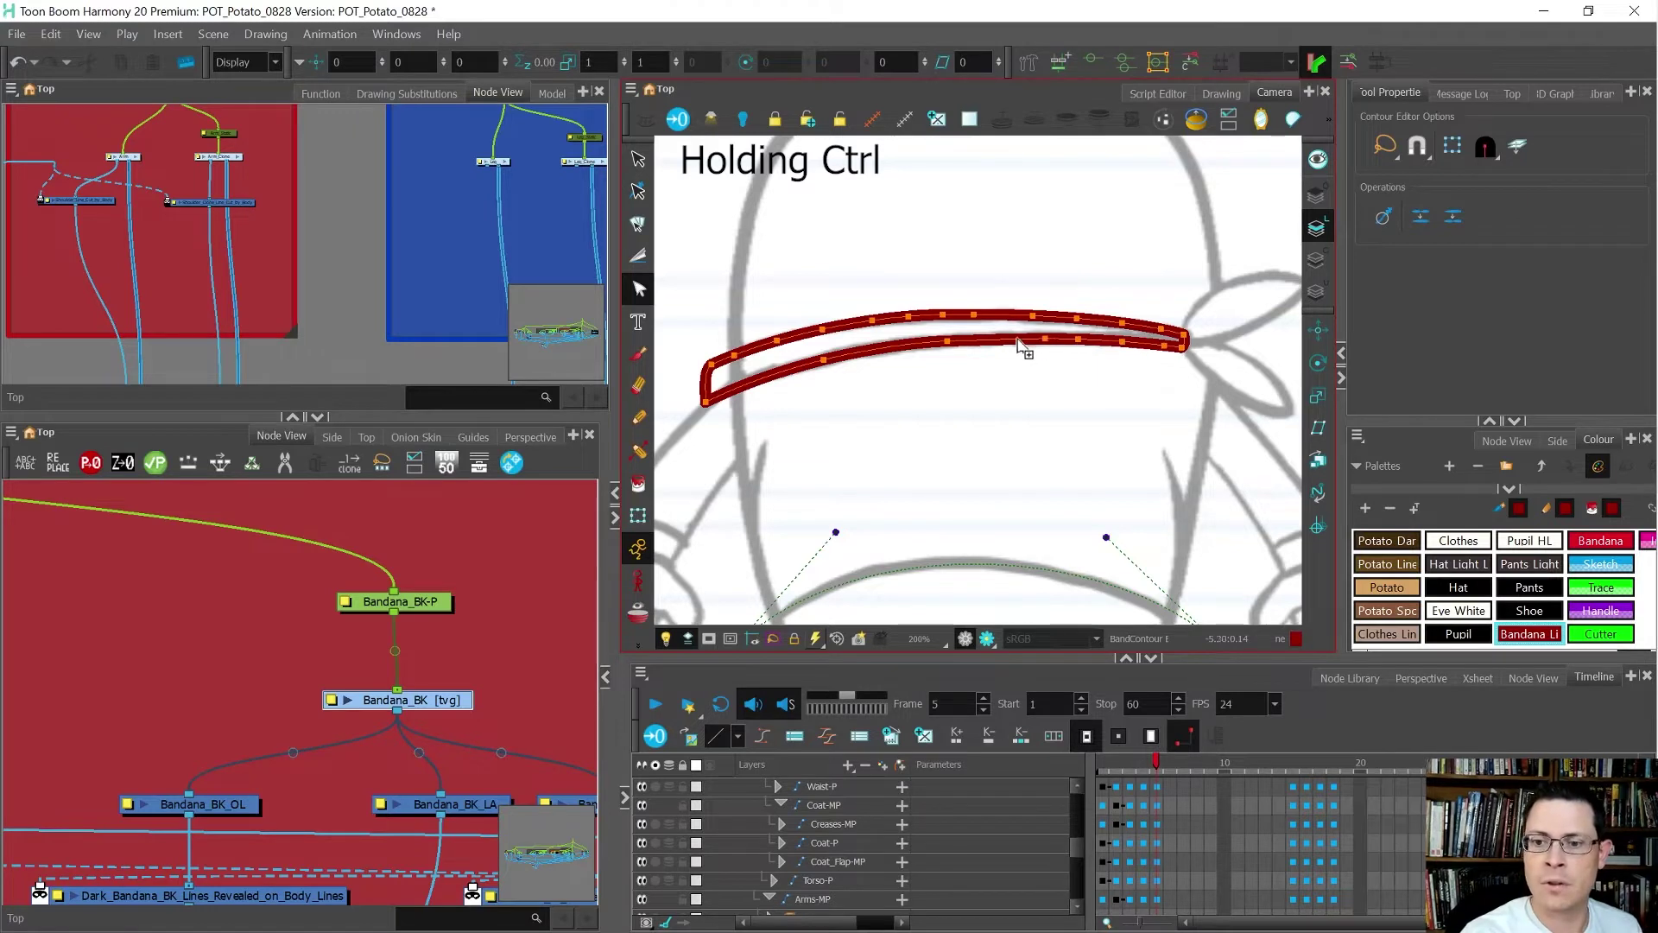
{"action": "left_click", "coordinate": [996, 340], "text": "ctrl"}
{"action": "left_click", "coordinate": [905, 345], "text": "ctrl"}
{"action": "left_click", "coordinate": [864, 351], "text": "ctrl"}
{"action": "left_click", "coordinate": [784, 372], "text": "ctrl"}
{"action": "left_click", "coordinate": [744, 385], "text": "ctrl"}
{"action": "left_click", "coordinate": [718, 396], "text": "ctrl"}
{"action": "left_click", "coordinate": [706, 380], "text": "ctrl"}
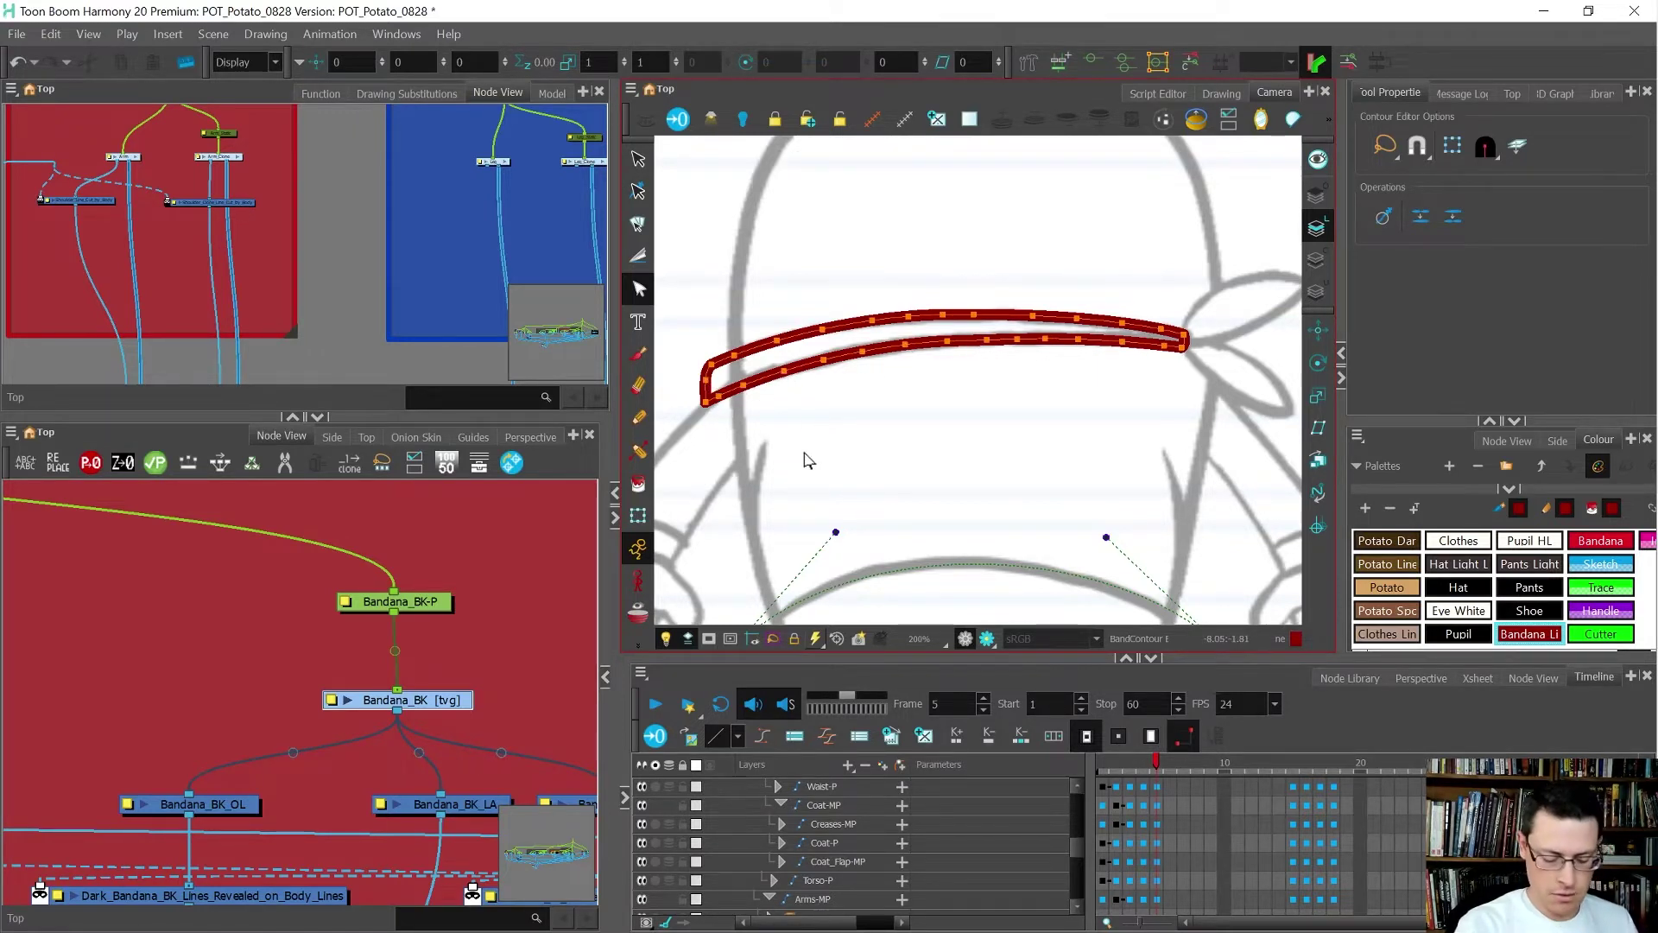
{"action": "left_click", "coordinate": [812, 459]}
- Fill the bandana outline with the Bandana colour and move the fill from the Line Art to the Colour Art layer
{"action": "key", "text": "alt+i"}
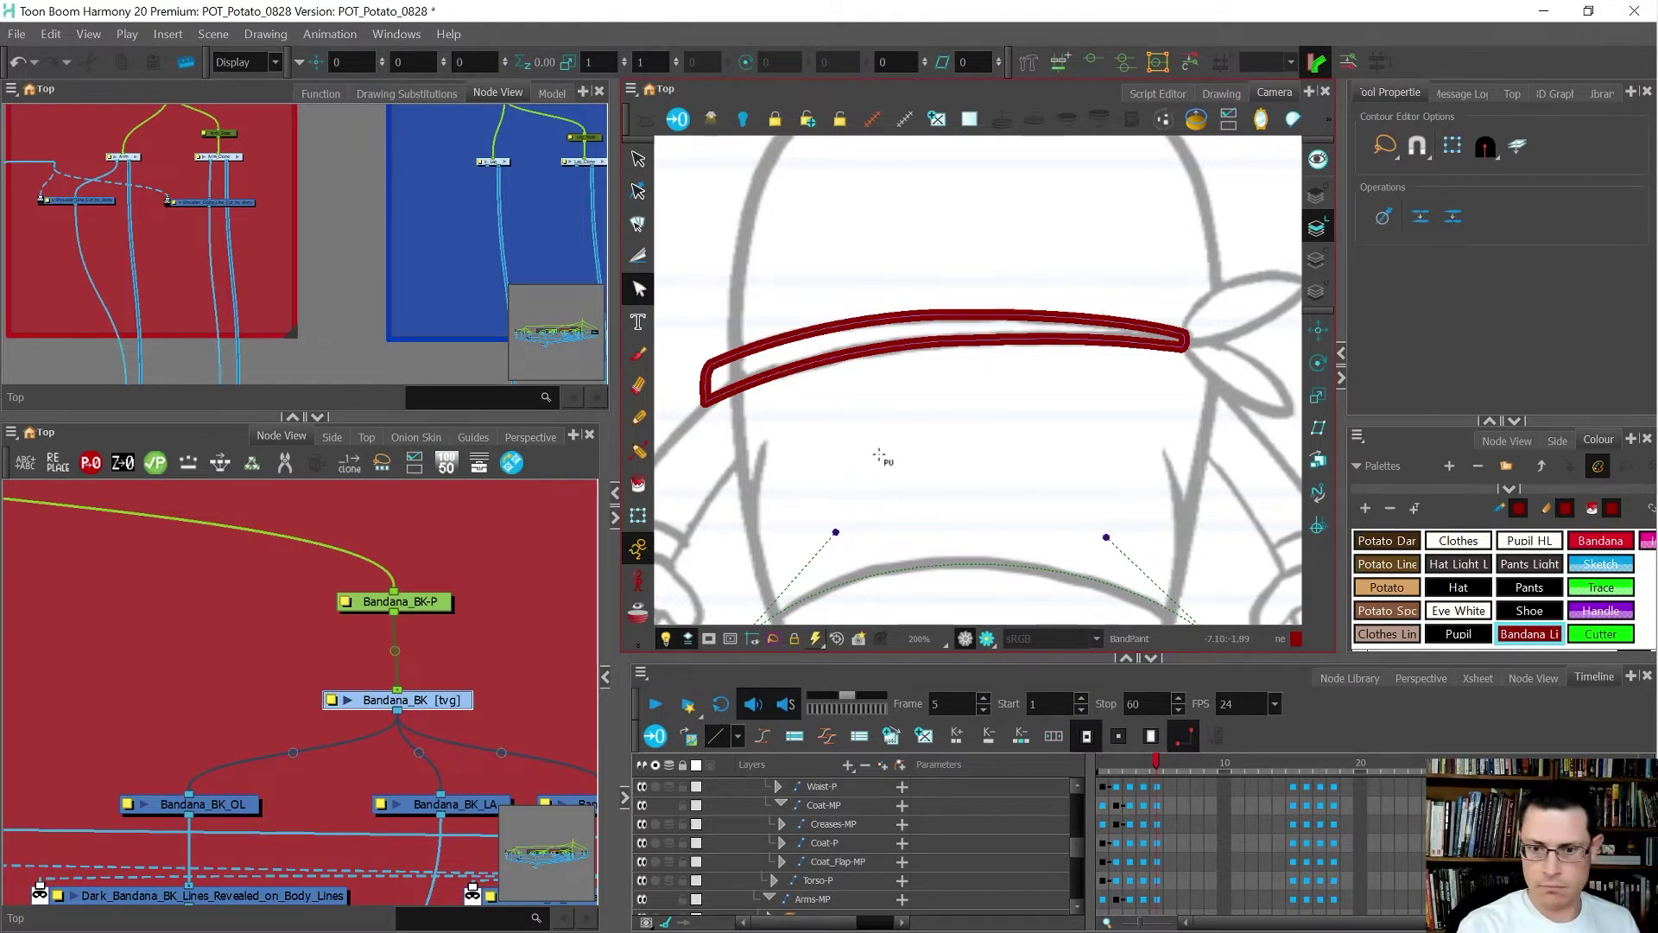
{"action": "left_click", "coordinate": [1600, 541]}
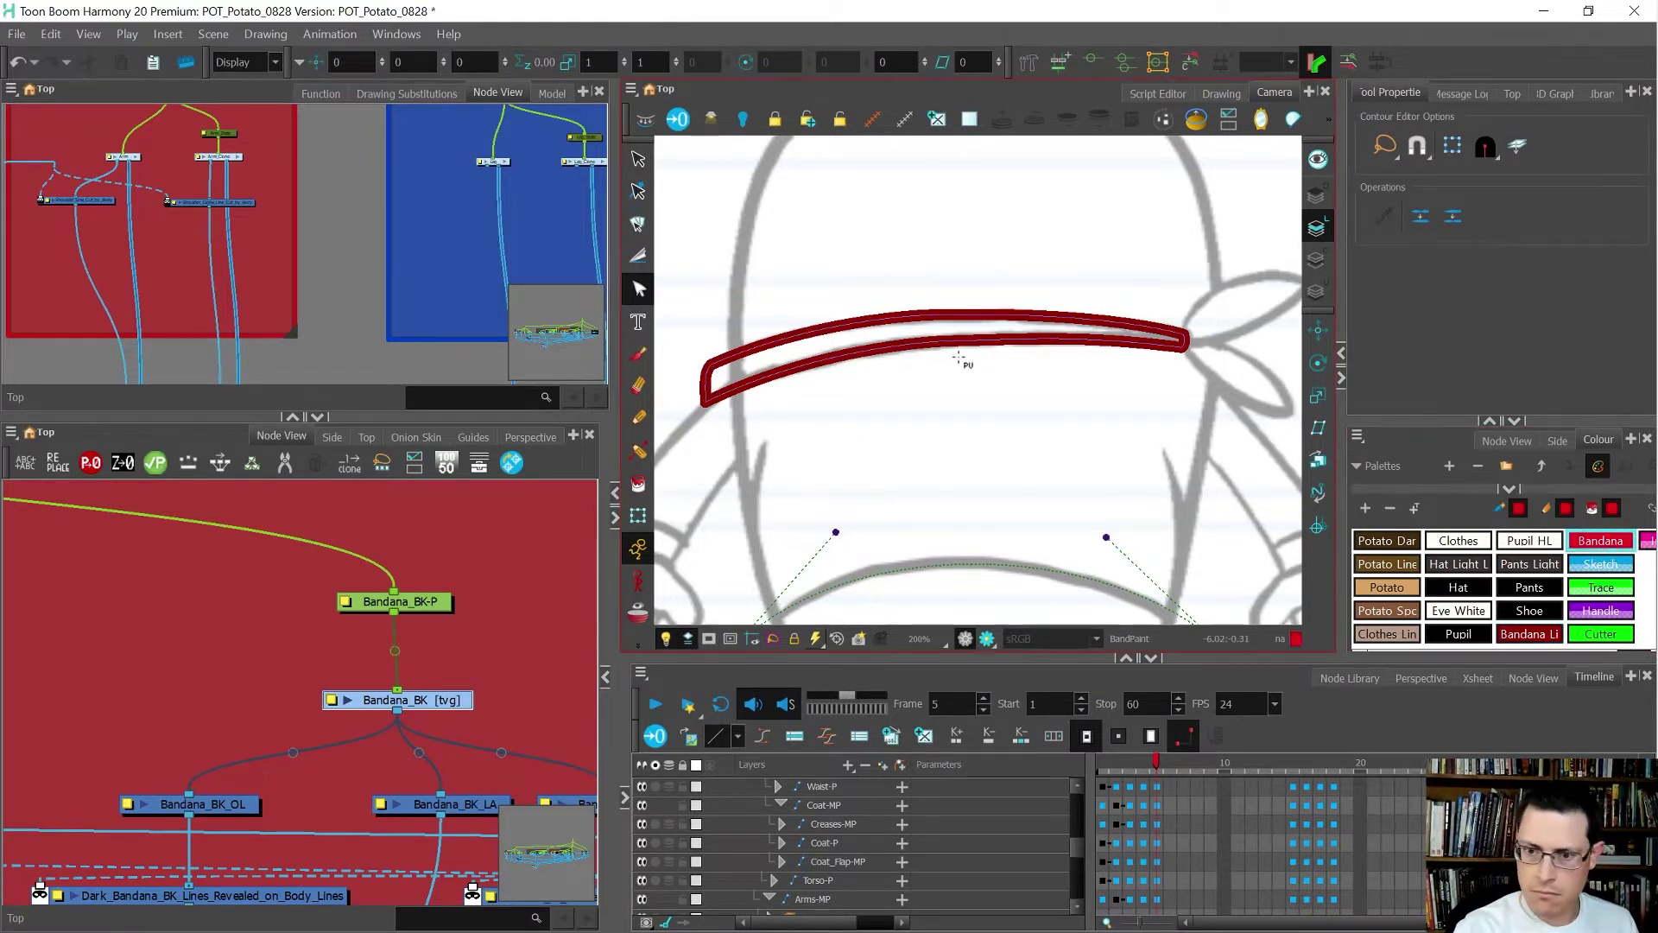
{"action": "left_click", "coordinate": [937, 342]}
{"action": "key", "text": "alt+s"}
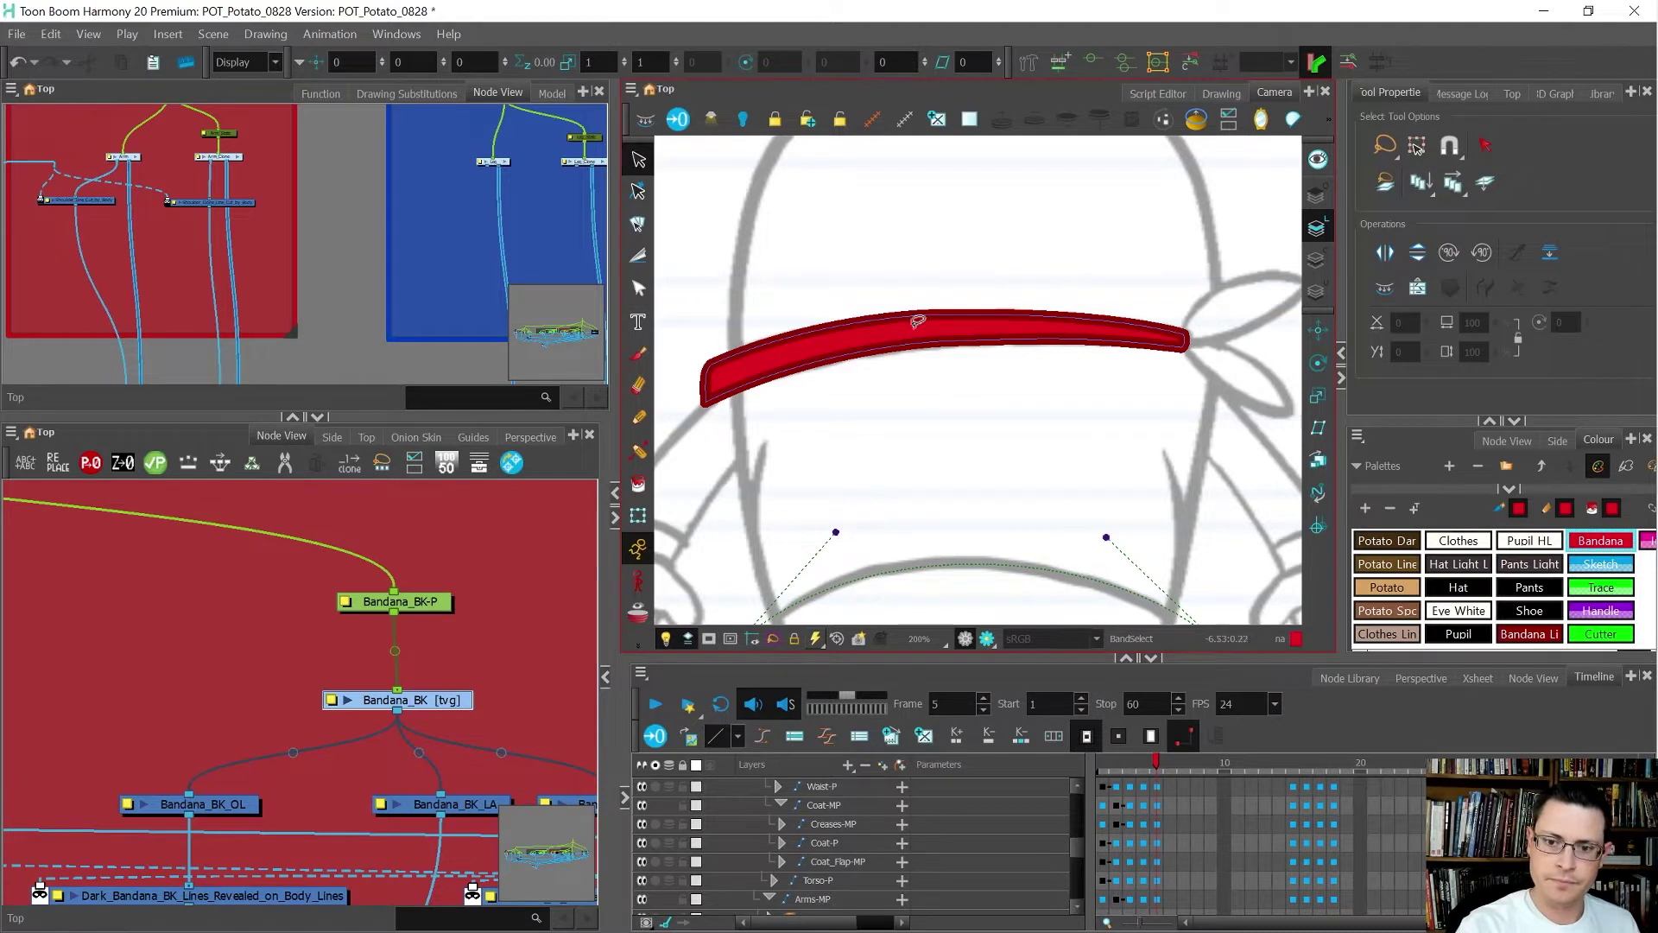
{"action": "left_click", "coordinate": [916, 328]}
{"action": "key", "text": "ctrl+x"}
{"action": "left_click", "coordinate": [1316, 259]}
{"action": "key", "text": "ctrl+v"}
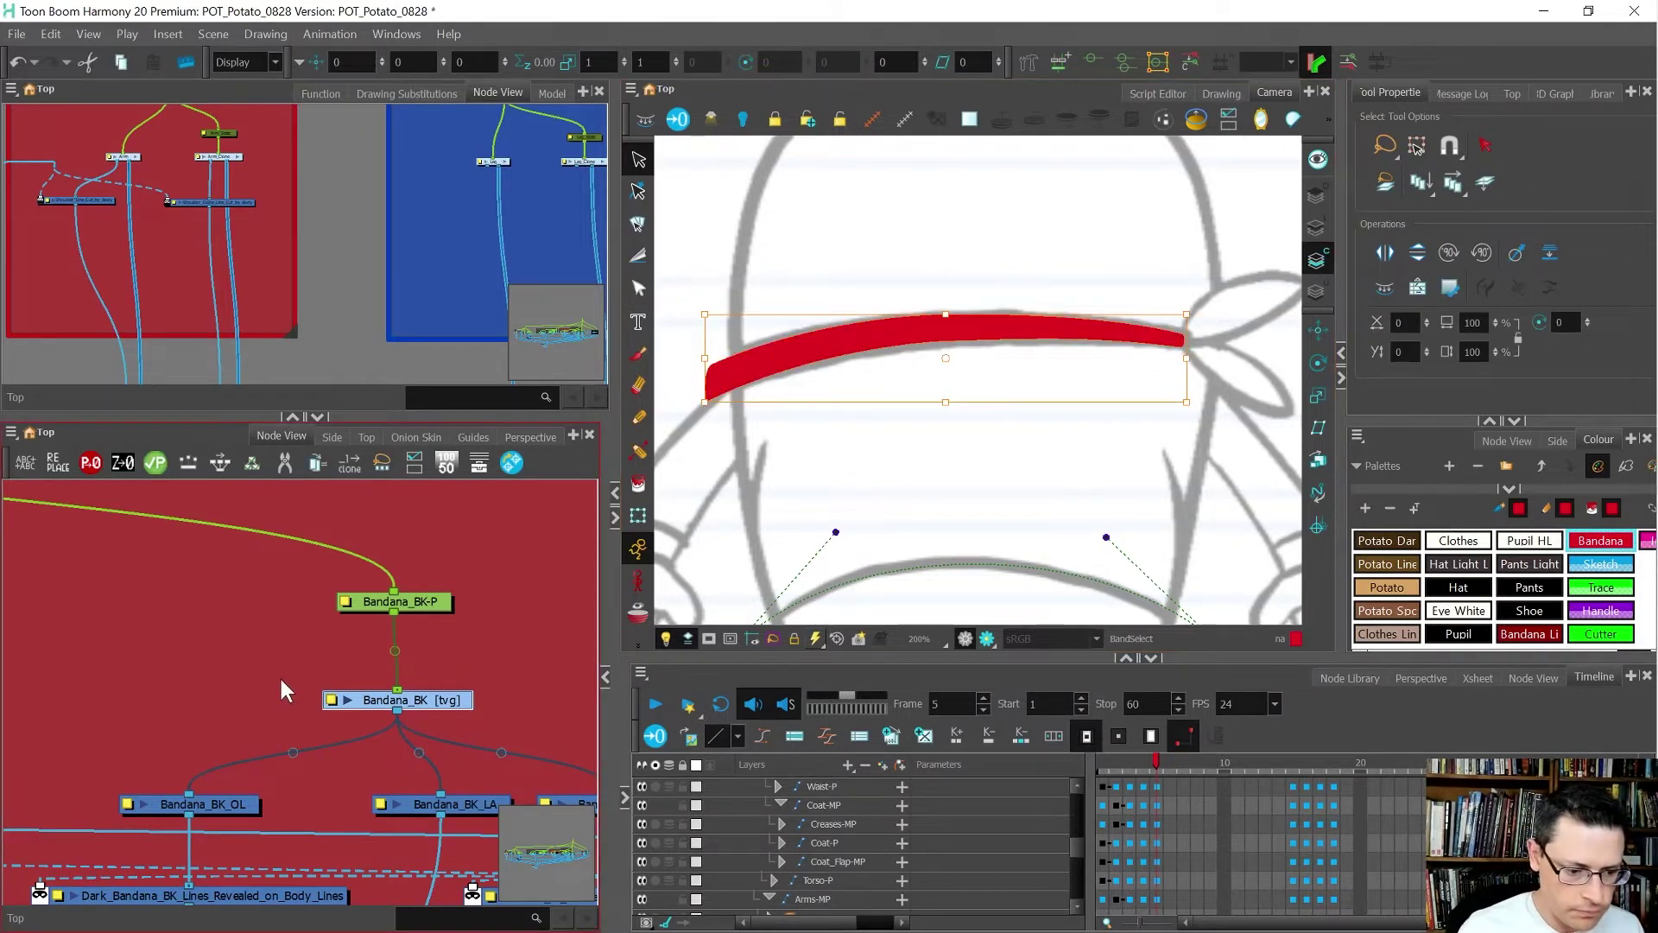
{"action": "key", "text": "shift+t"}
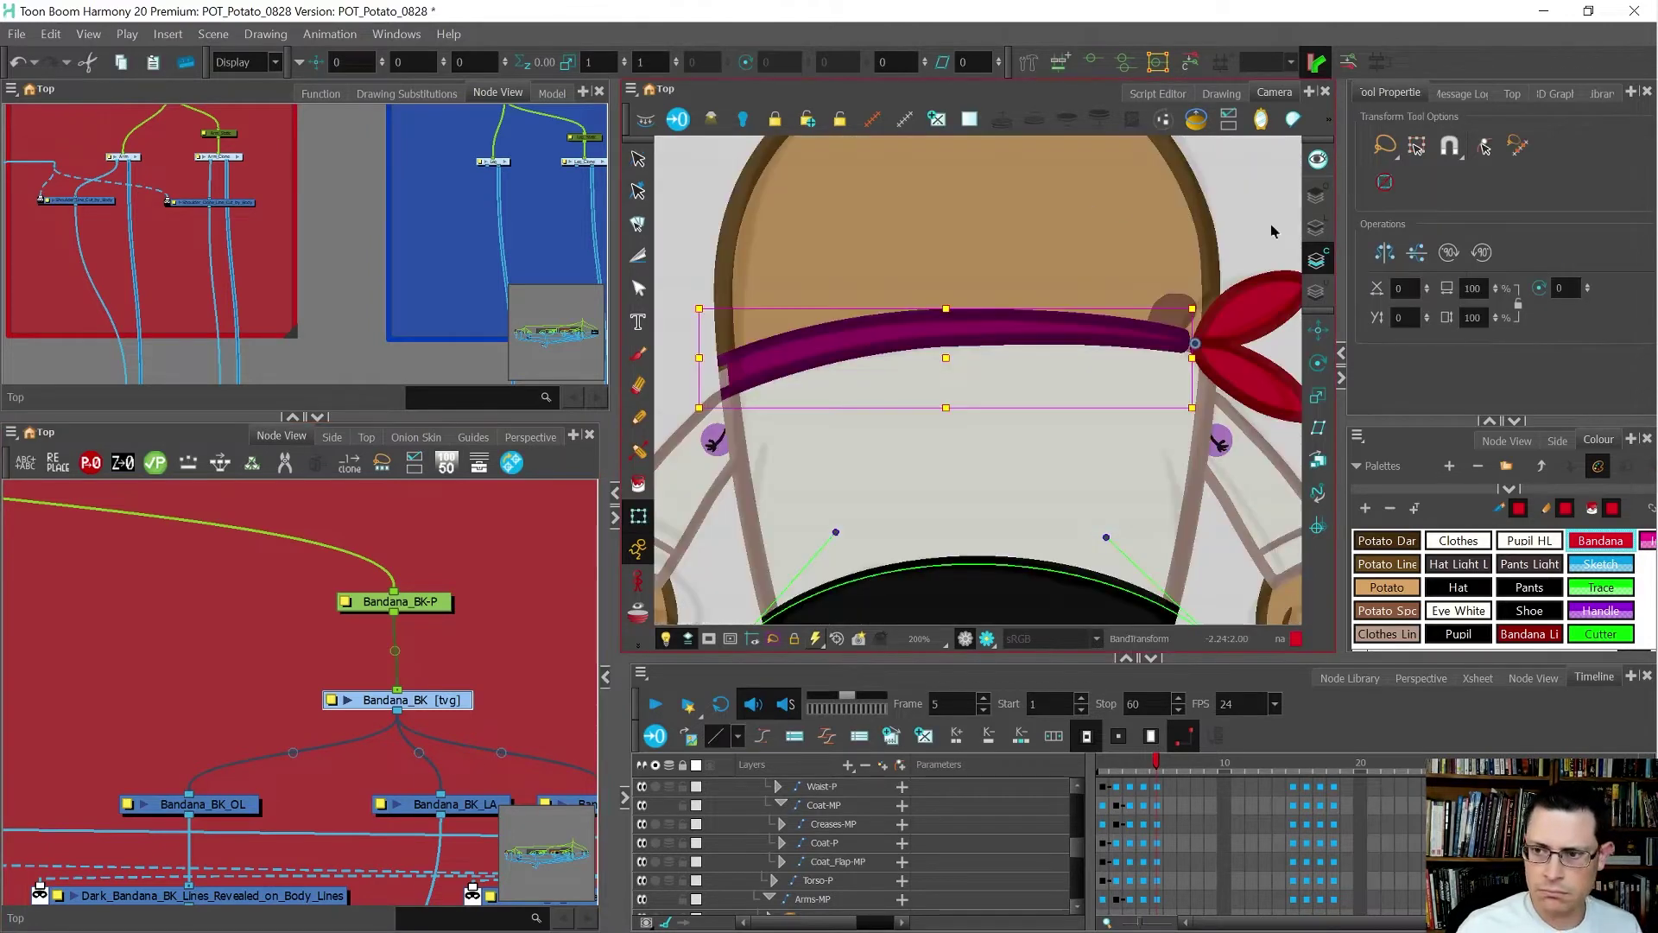
- Return to the bandana's Line Art layer, hide the reference turnaround and turn off the light table
{"action": "left_click", "coordinate": [1314, 228]}
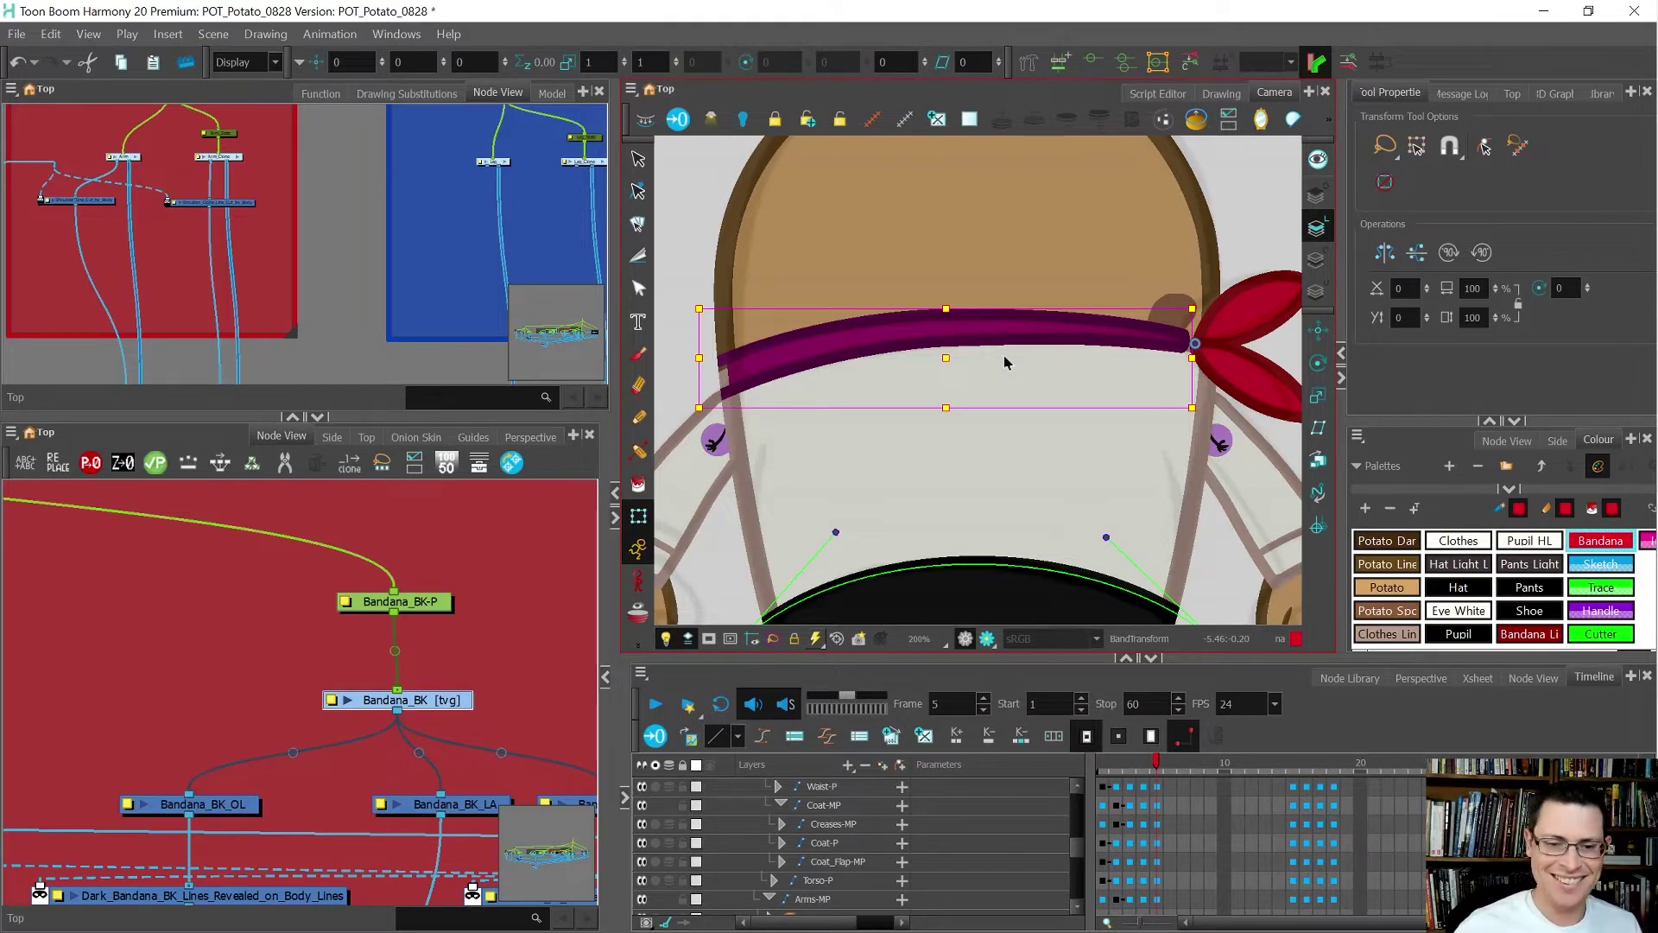
{"action": "key", "text": "alt+s"}
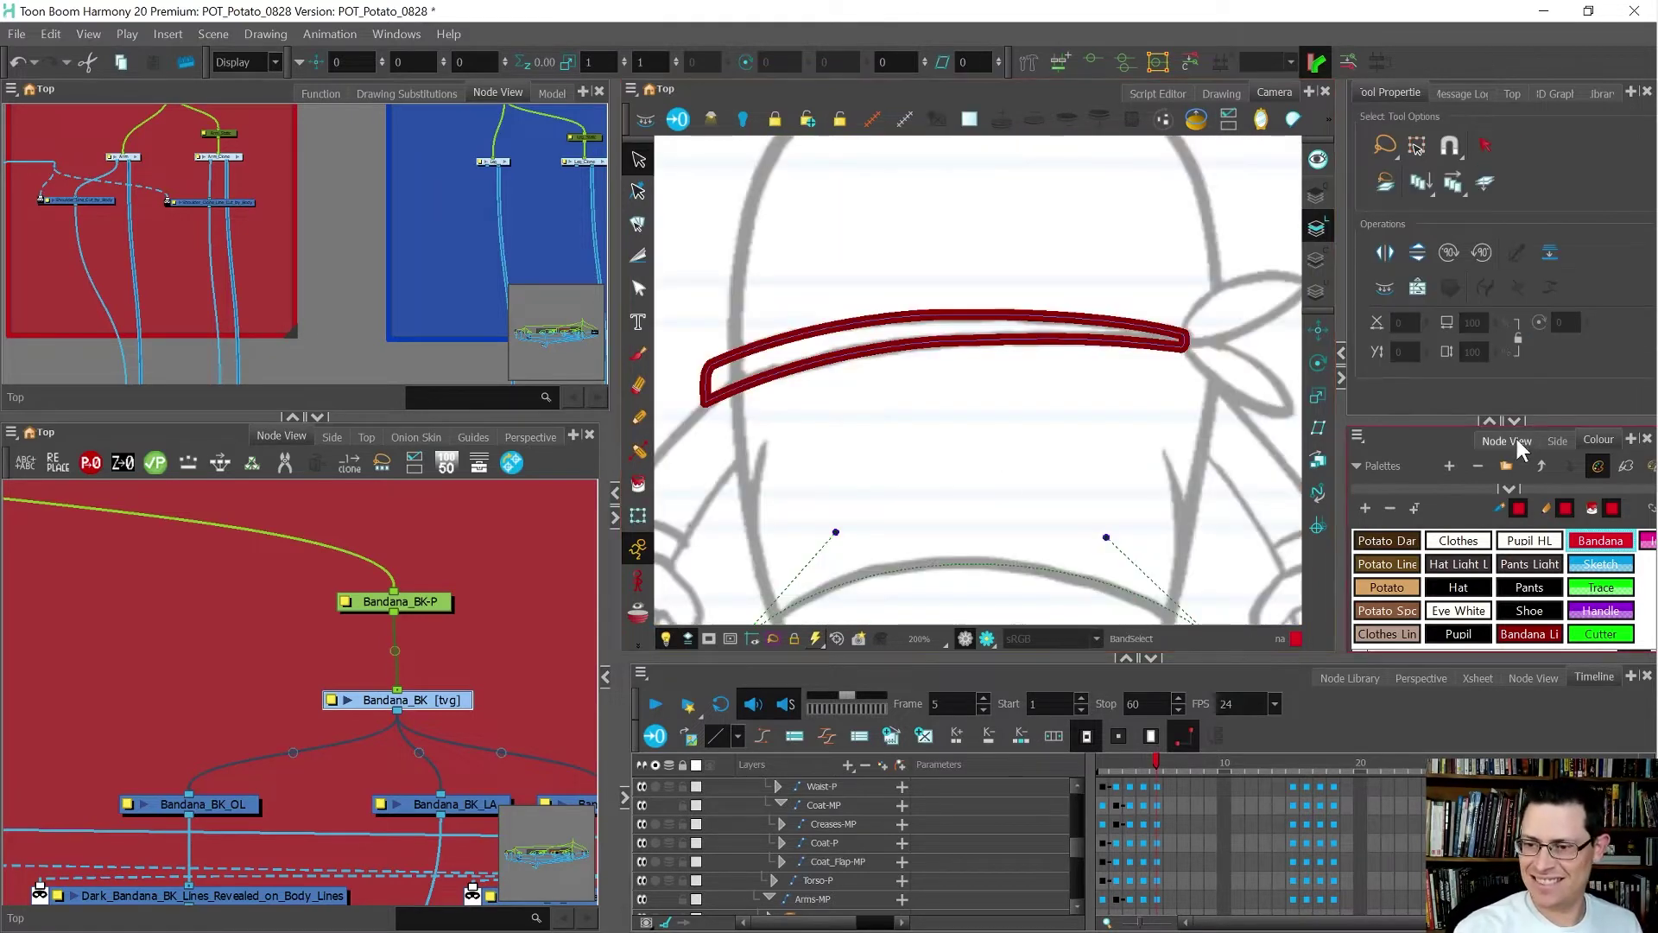
{"action": "left_click", "coordinate": [1517, 441]}
{"action": "left_click", "coordinate": [1436, 599]}
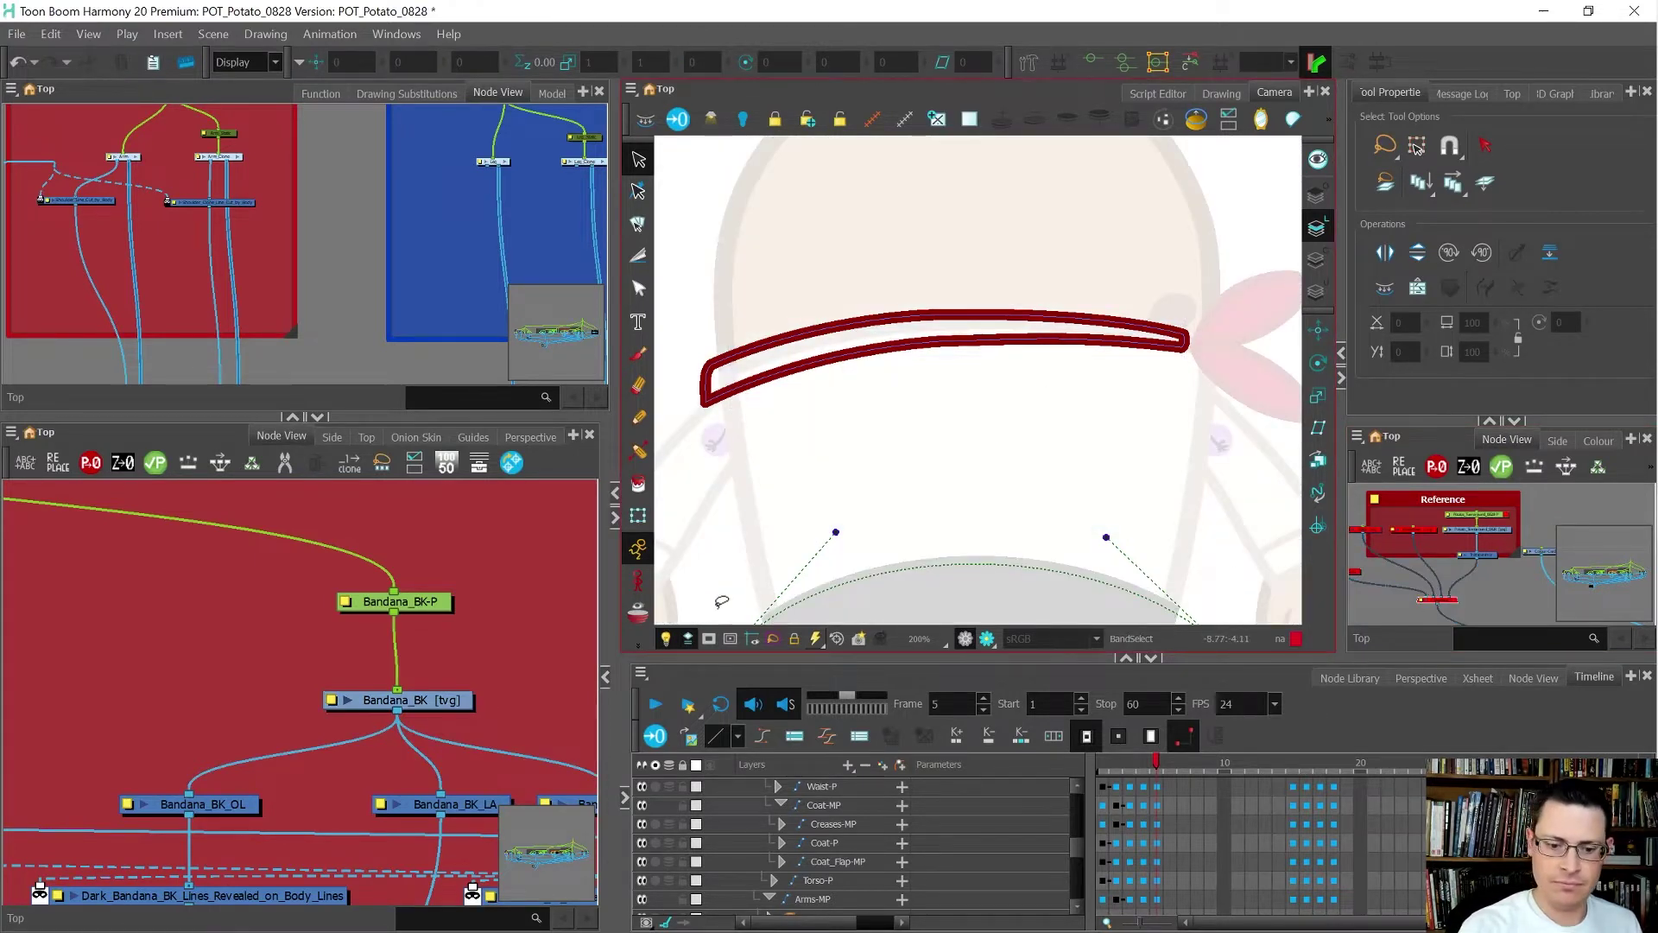
{"action": "left_click", "coordinate": [666, 639]}
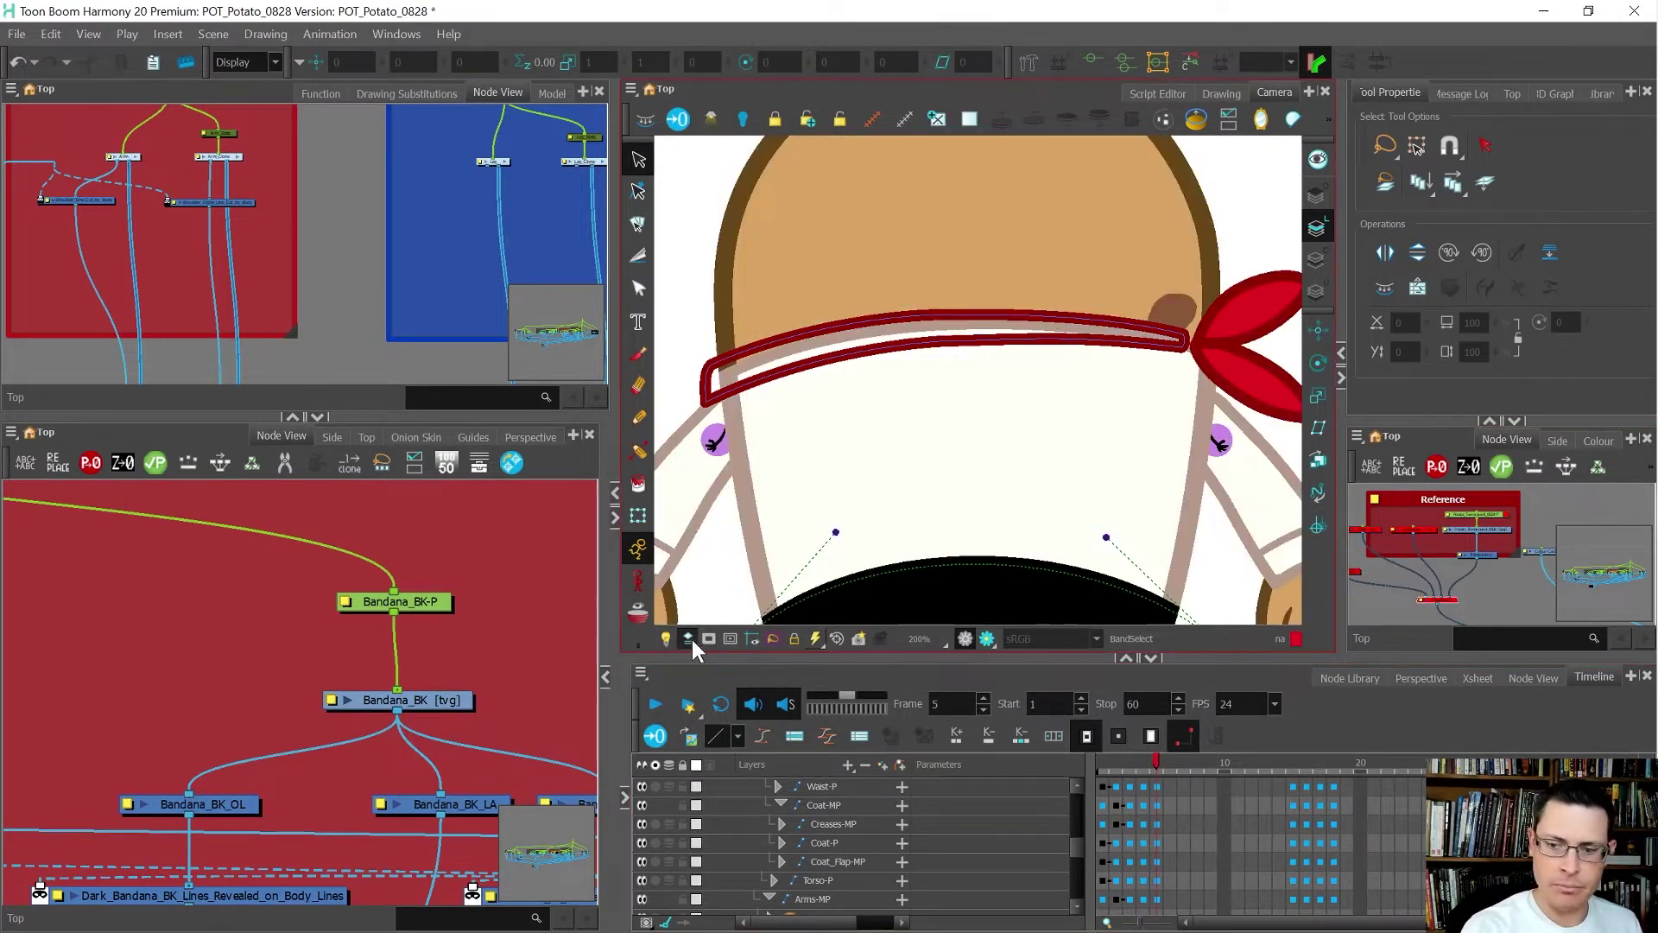
- Reshape the outline's knot end with the Contour Editor so its corner points and handles meet the red knot
{"action": "key", "text": "alt+q"}
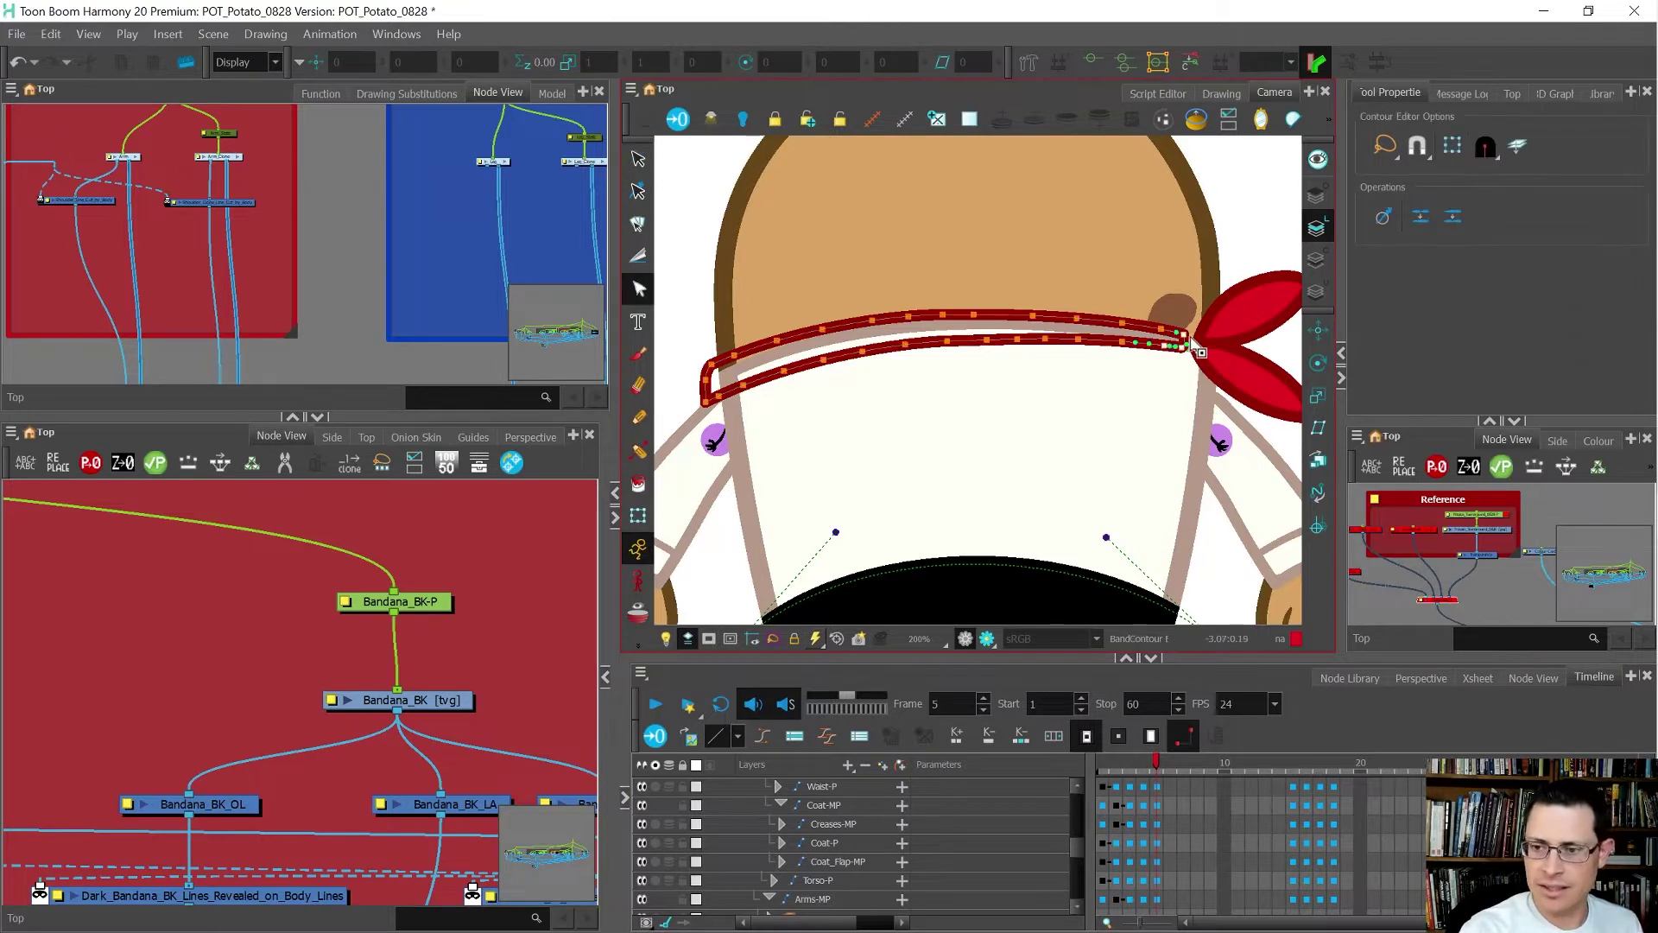
{"action": "mouse_move", "coordinate": [1197, 345]}
{"action": "left_mouse_down"}
{"action": "mouse_move", "coordinate": [1202, 321]}
{"action": "mouse_move", "coordinate": [1132, 356]}
{"action": "mouse_move", "coordinate": [1132, 326]}
{"action": "mouse_move", "coordinate": [1156, 332]}
{"action": "left_mouse_up"}
{"action": "left_click", "coordinate": [1194, 361]}
{"action": "scroll", "coordinate": [1183, 366], "scroll_direction": "up", "scroll_amount": 1}
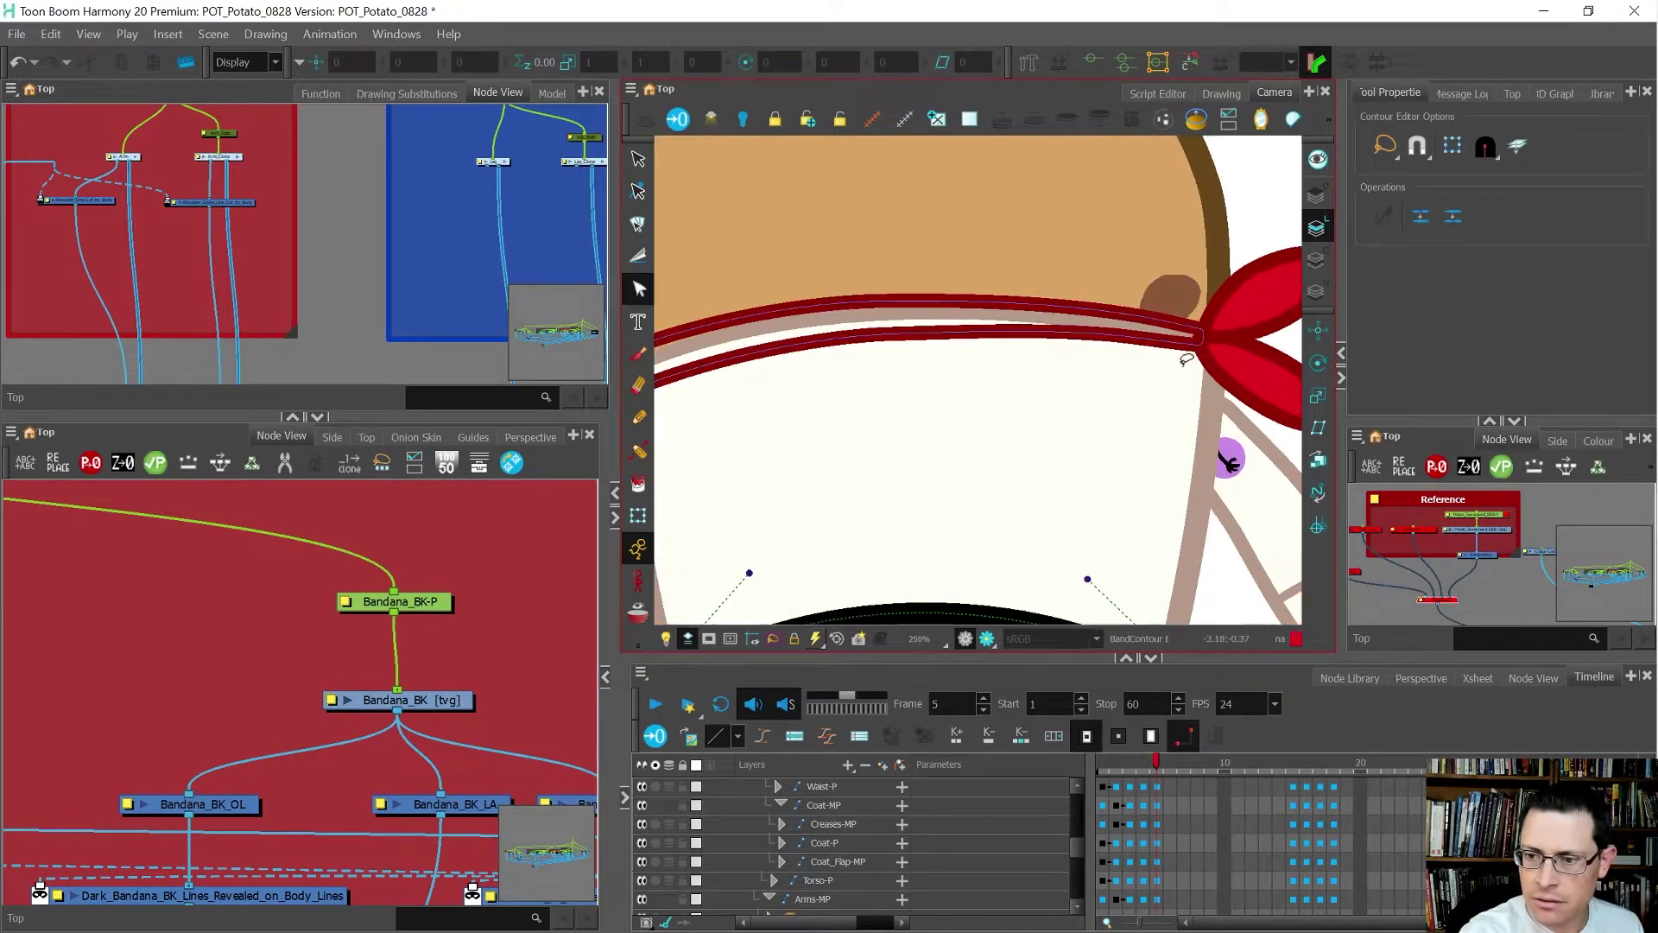
{"action": "scroll", "coordinate": [1187, 359], "scroll_direction": "up", "scroll_amount": 3}
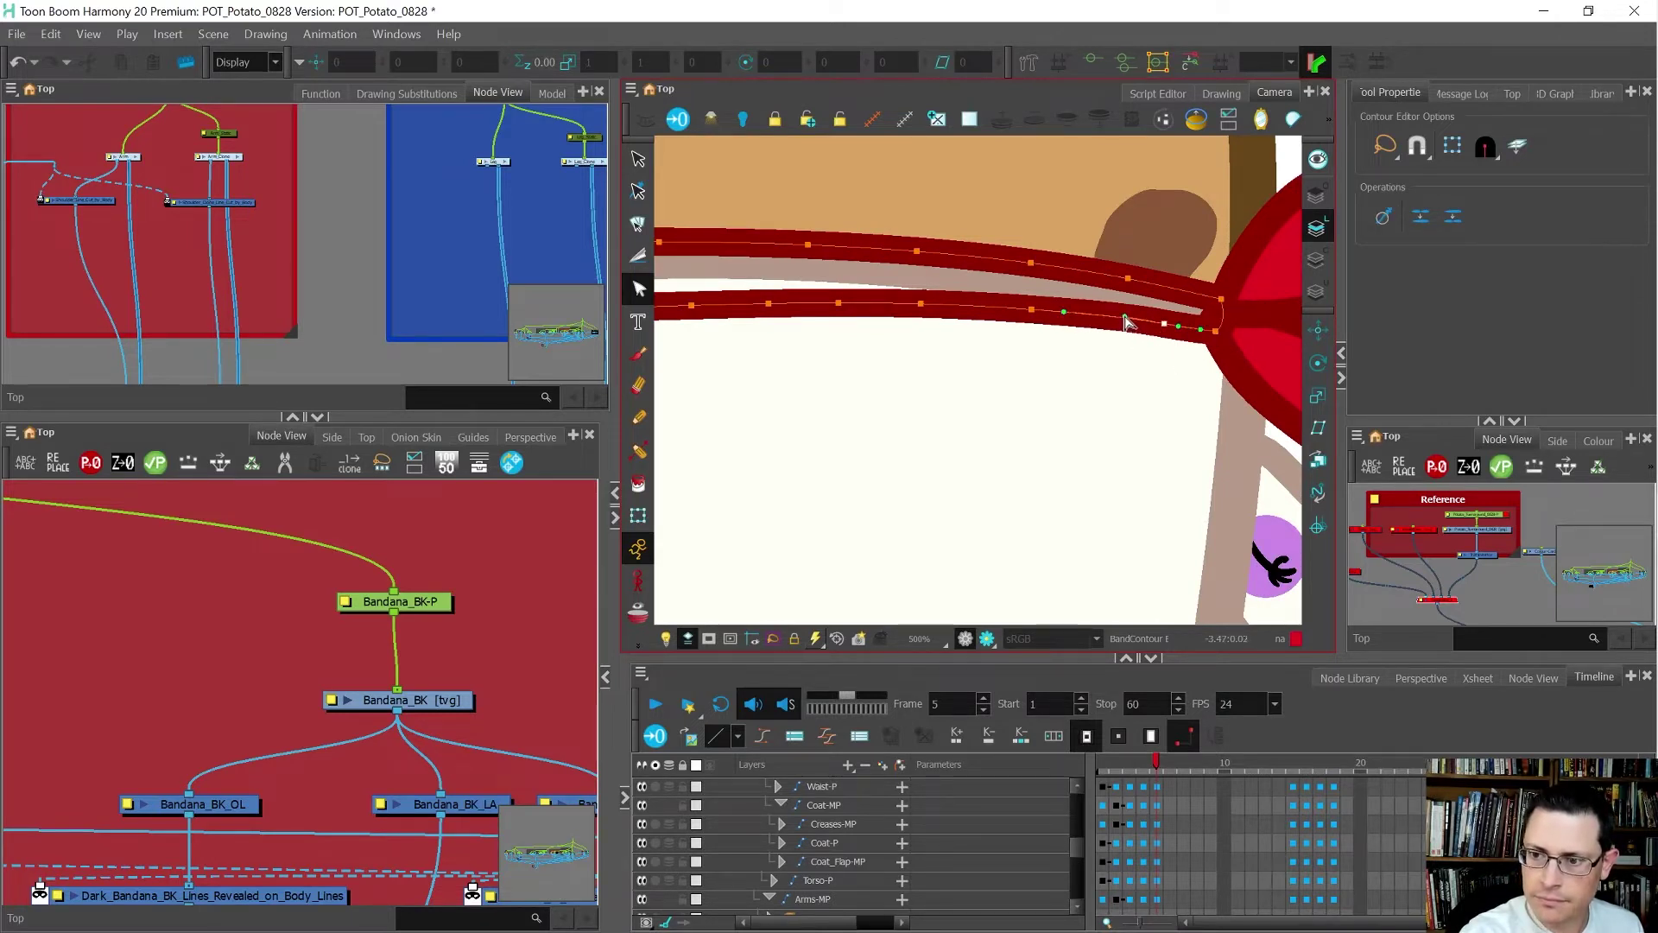
{"action": "left_click", "coordinate": [1217, 334]}
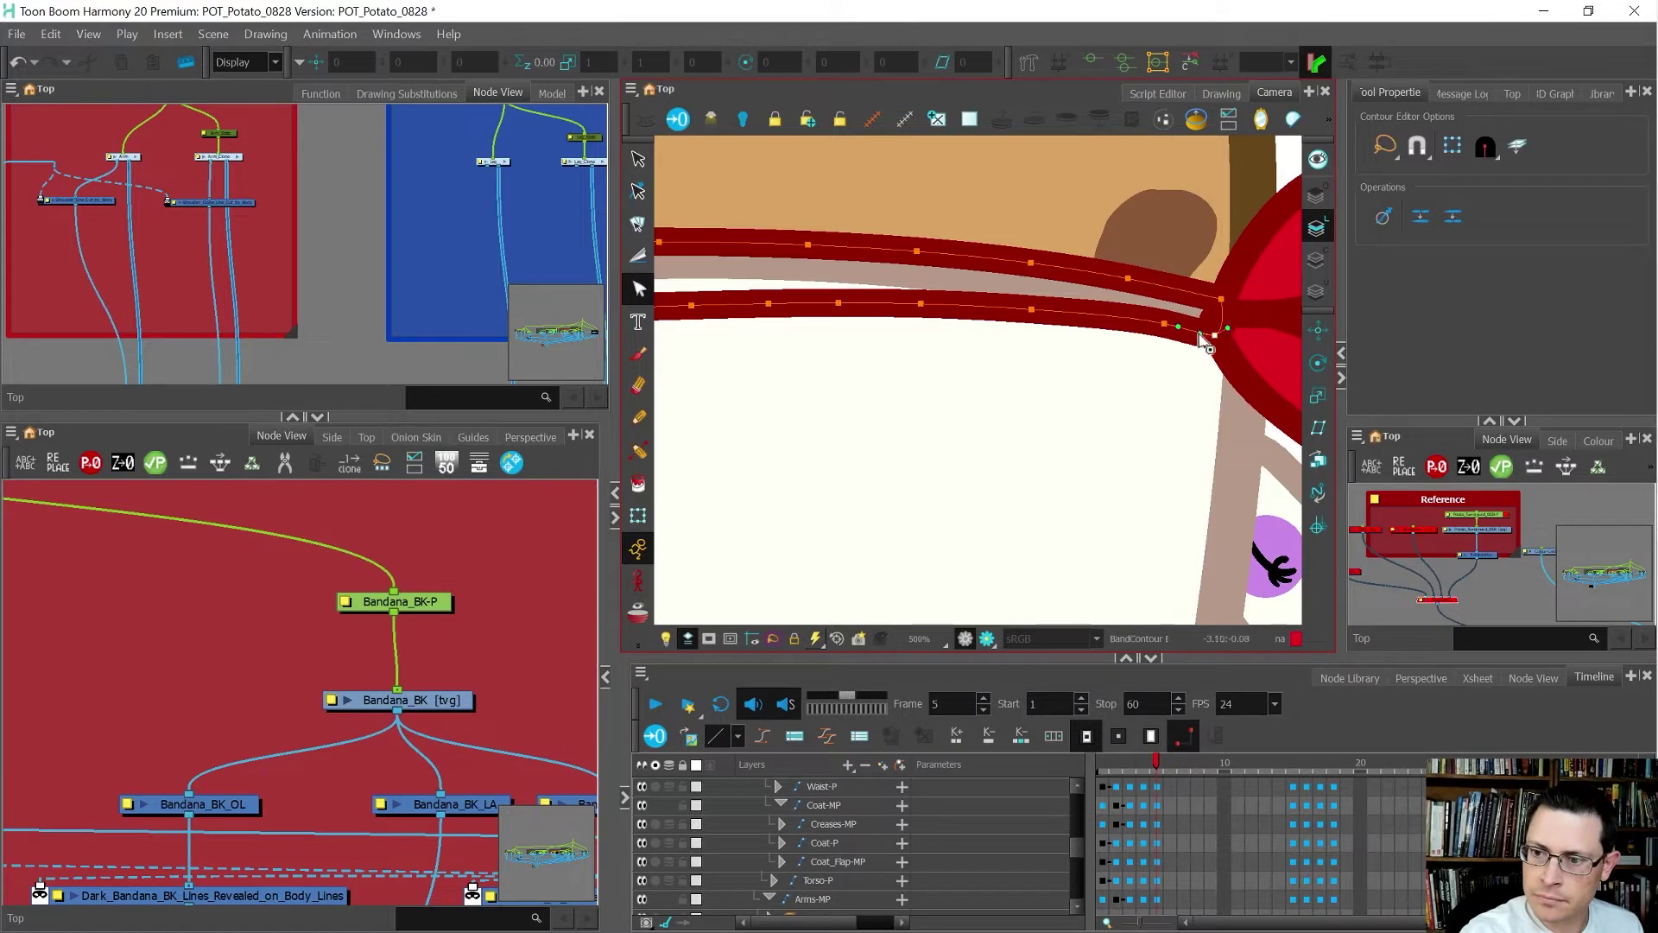
{"action": "left_click_drag", "start_coordinate": [1229, 330], "coordinate": [1222, 300]}
- Delete the extra contour point nearest the knot on both the upper and lower edges and smooth the adjoining curves
{"action": "left_click", "coordinate": [1167, 287]}
{"action": "left_click", "coordinate": [1177, 262]}
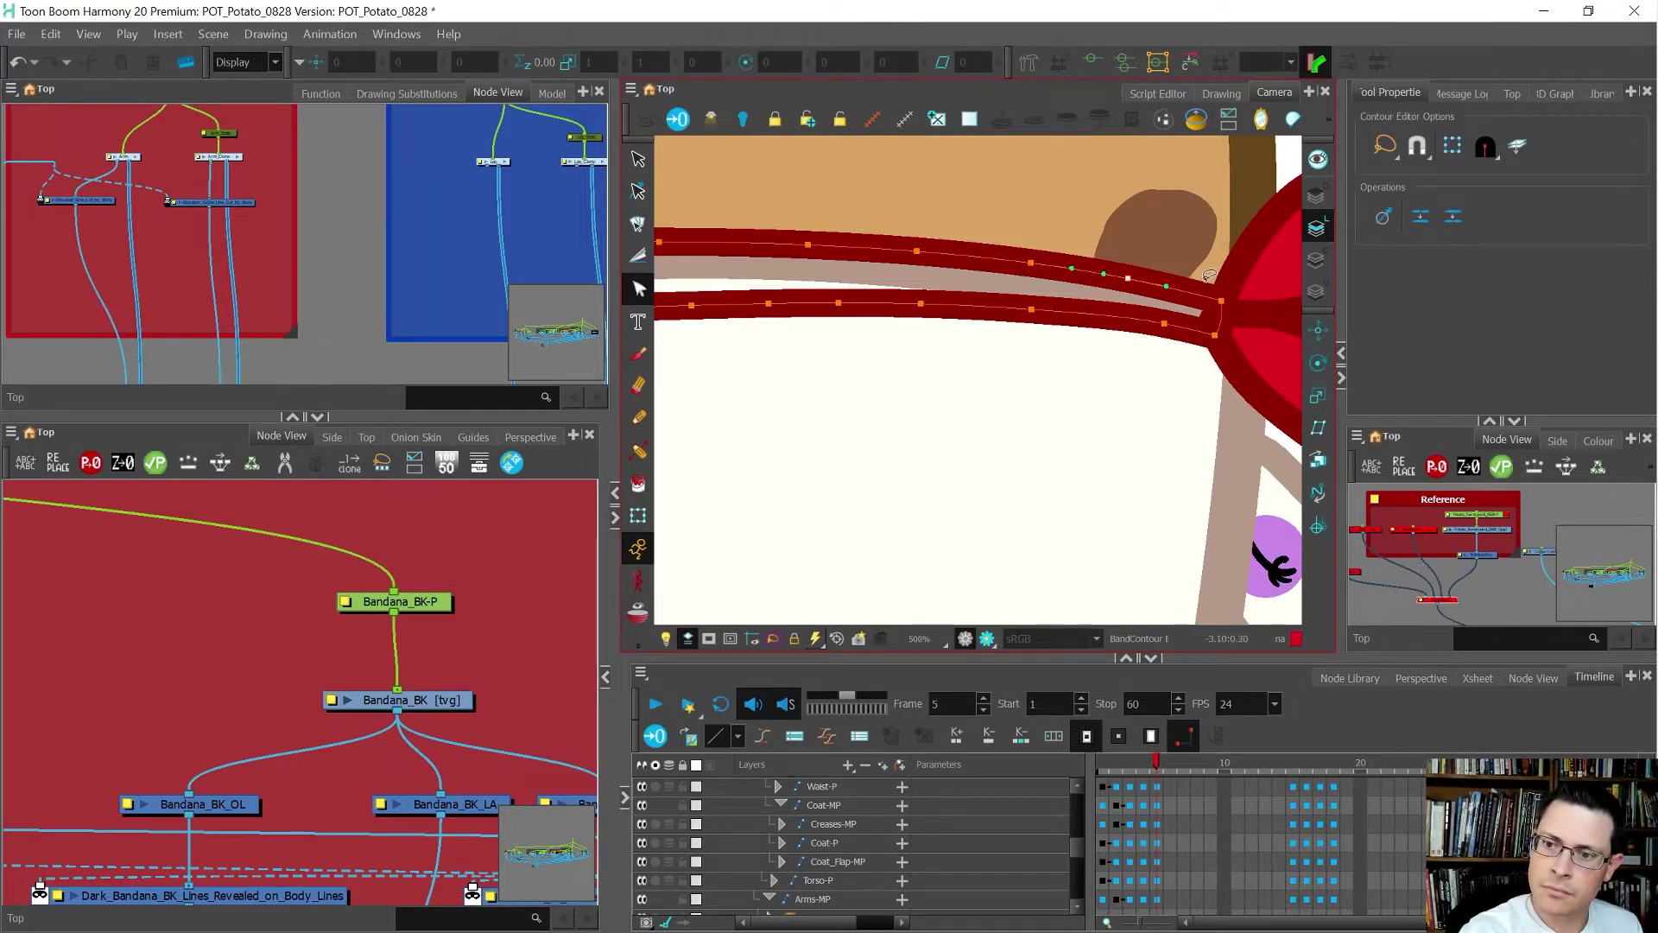
{"action": "key", "text": "Delete"}
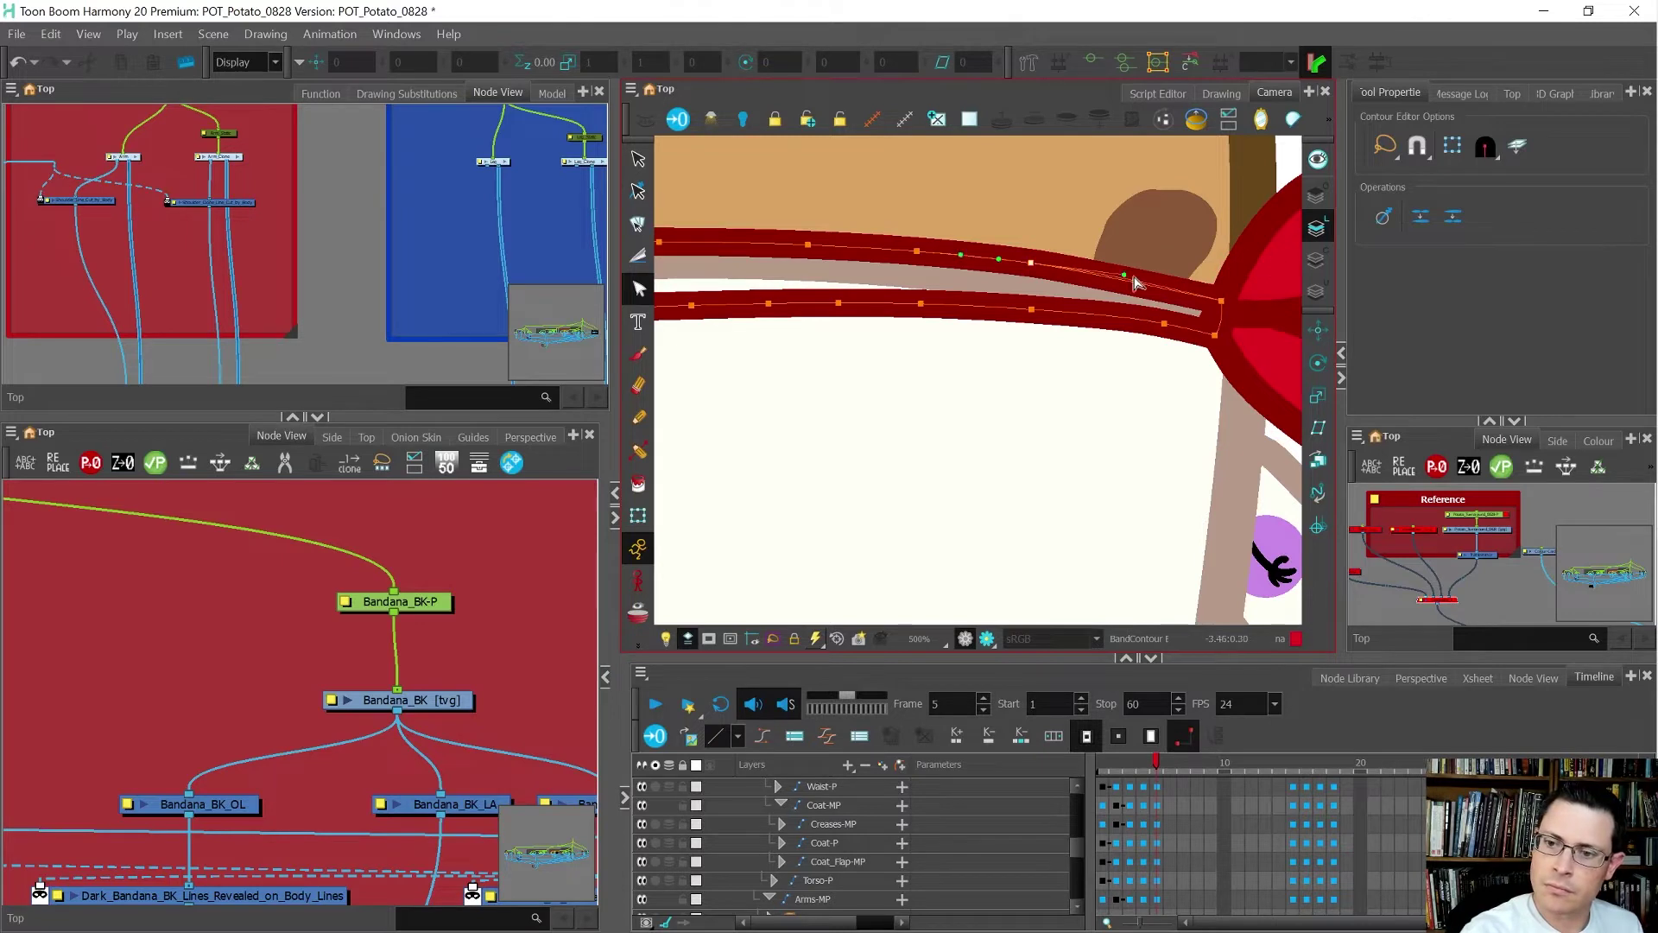
{"action": "left_click", "coordinate": [1202, 239]}
{"action": "scroll", "coordinate": [1200, 328], "scroll_direction": "down", "scroll_amount": 3}
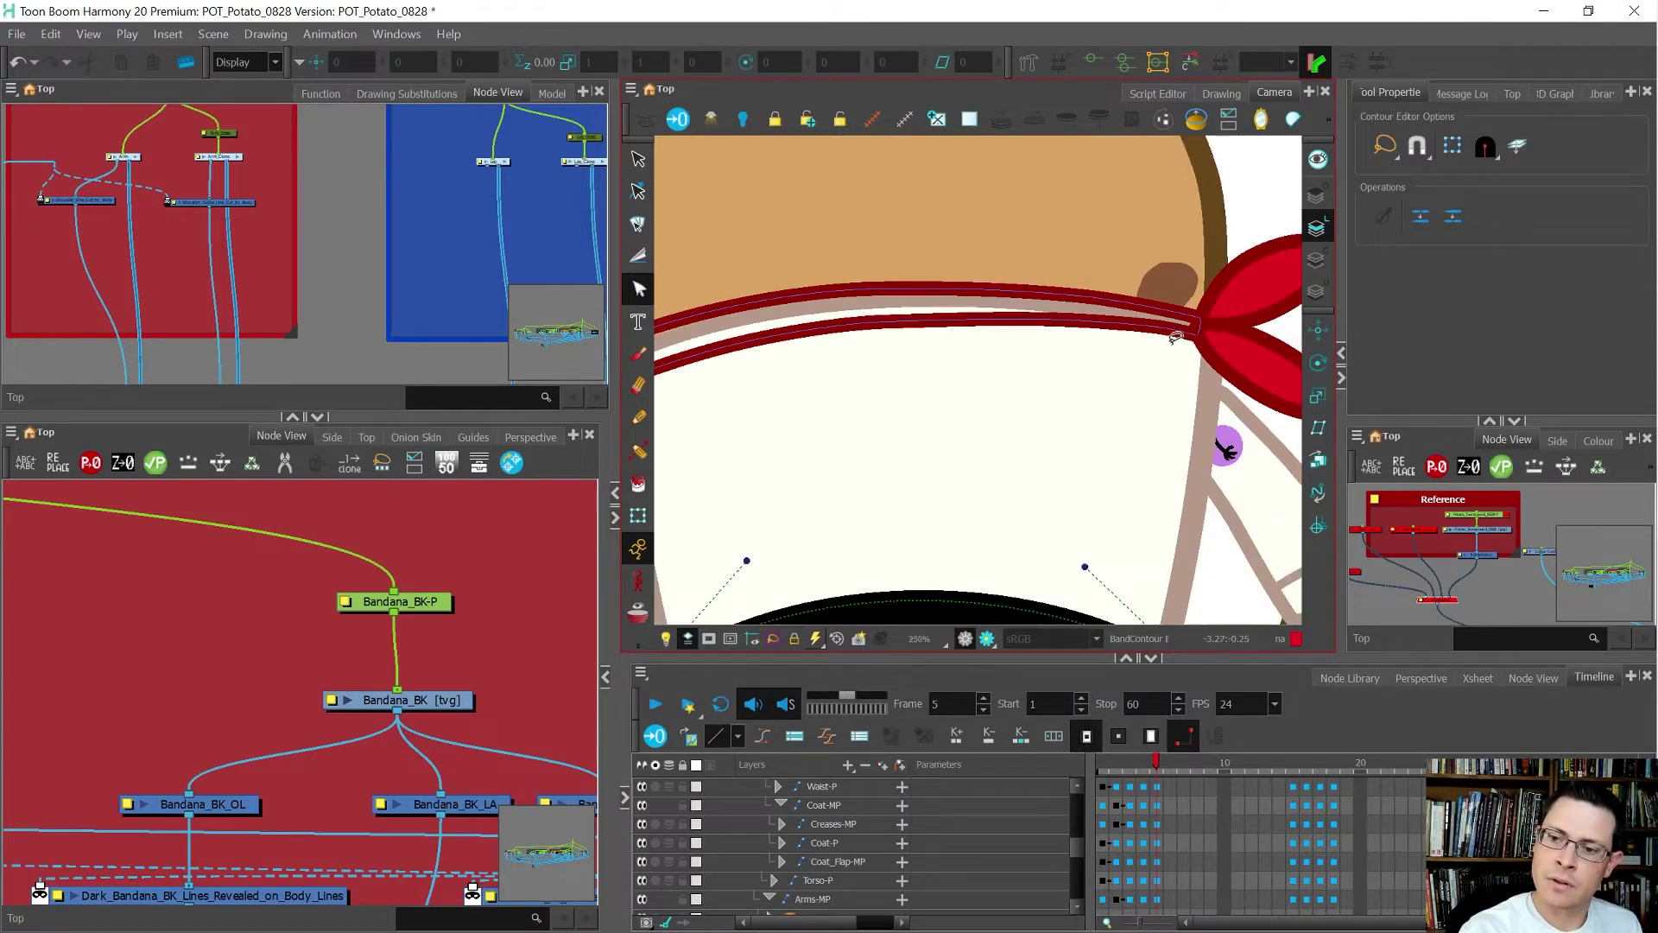
{"action": "scroll", "coordinate": [1177, 338], "scroll_direction": "up", "scroll_amount": 2}
{"action": "left_click", "coordinate": [1168, 332]}
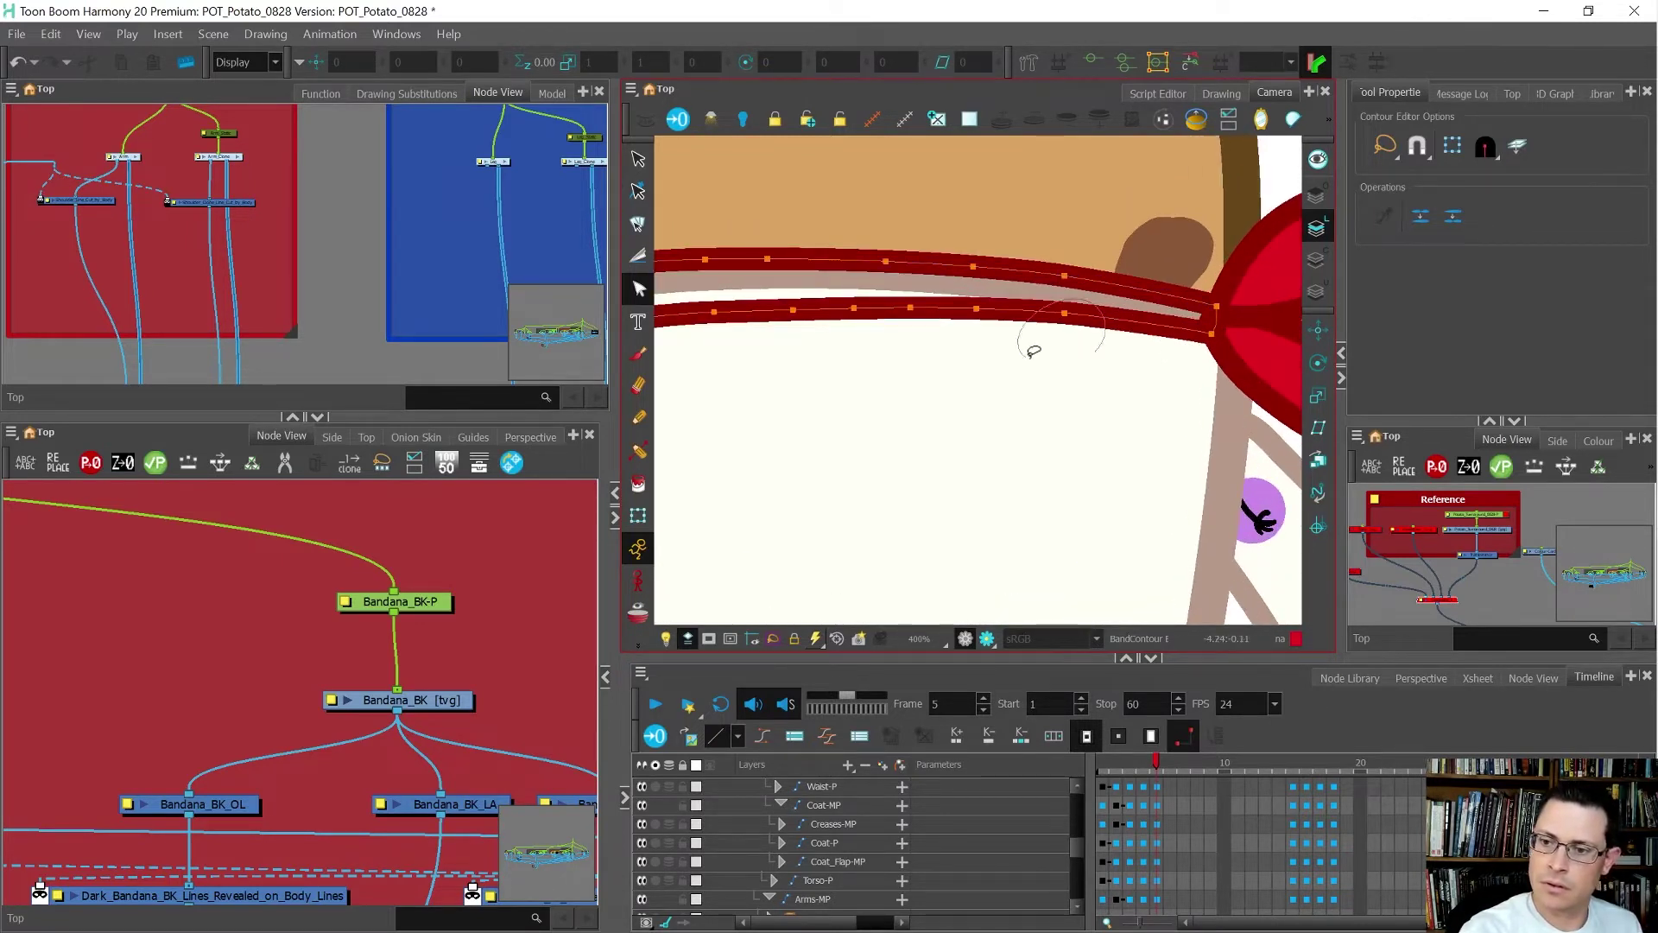
{"action": "left_click_drag", "start_coordinate": [1100, 322], "coordinate": [1185, 336]}
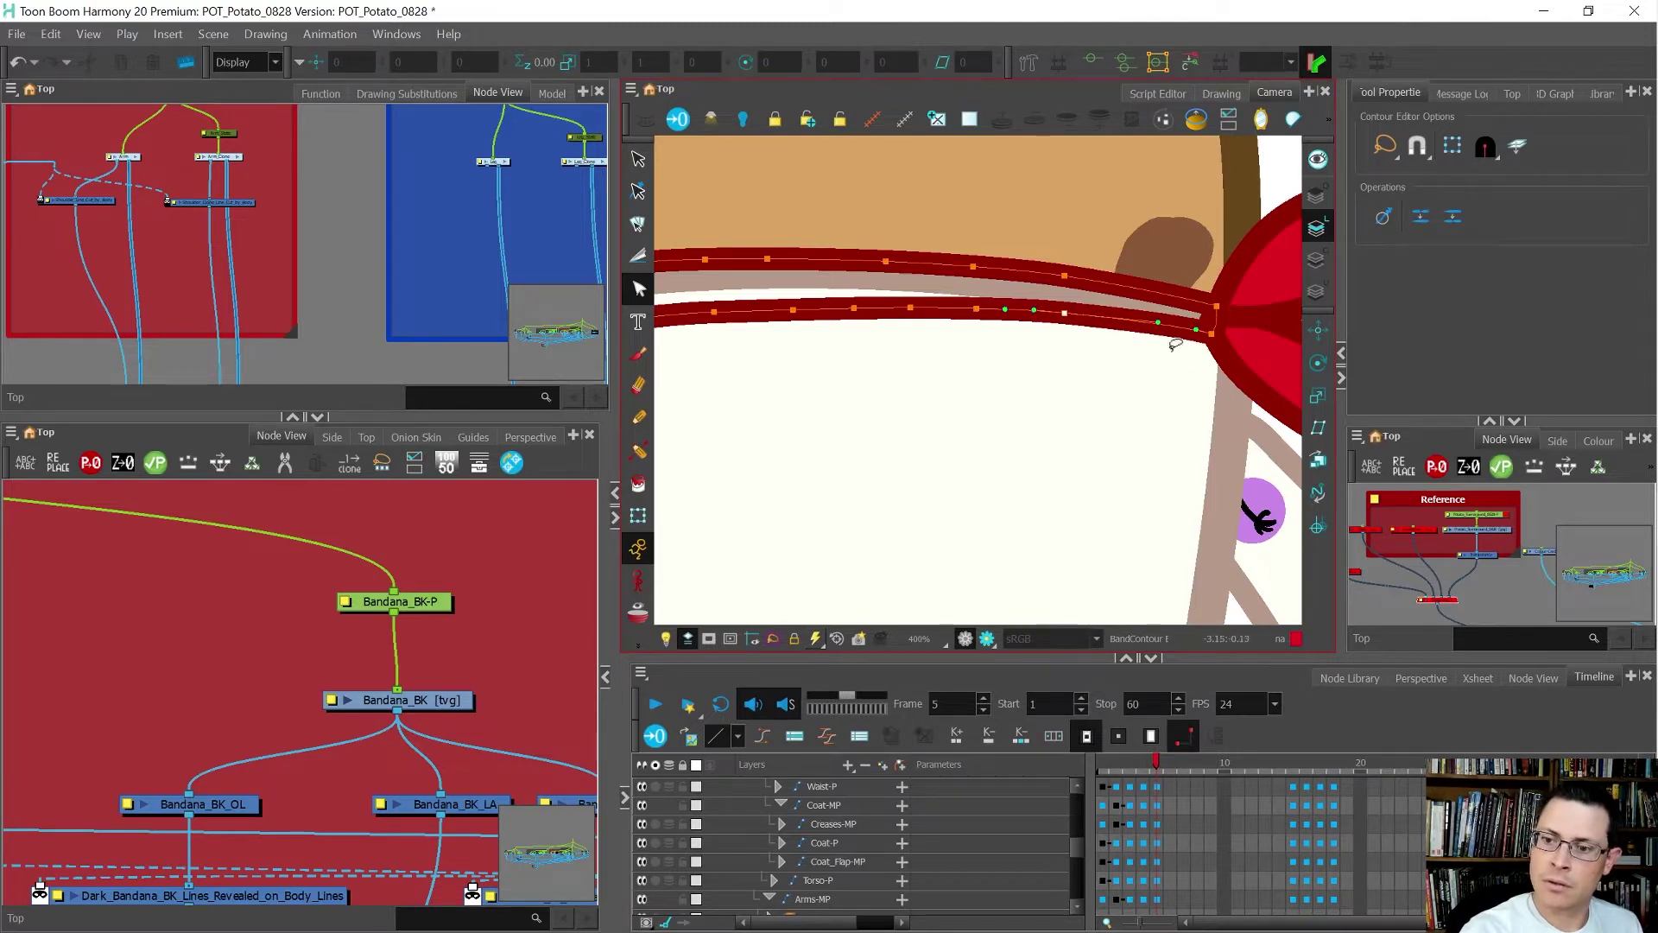
{"action": "left_click", "coordinate": [1175, 346]}
{"action": "scroll", "coordinate": [1174, 345], "scroll_direction": "down", "scroll_amount": 5}
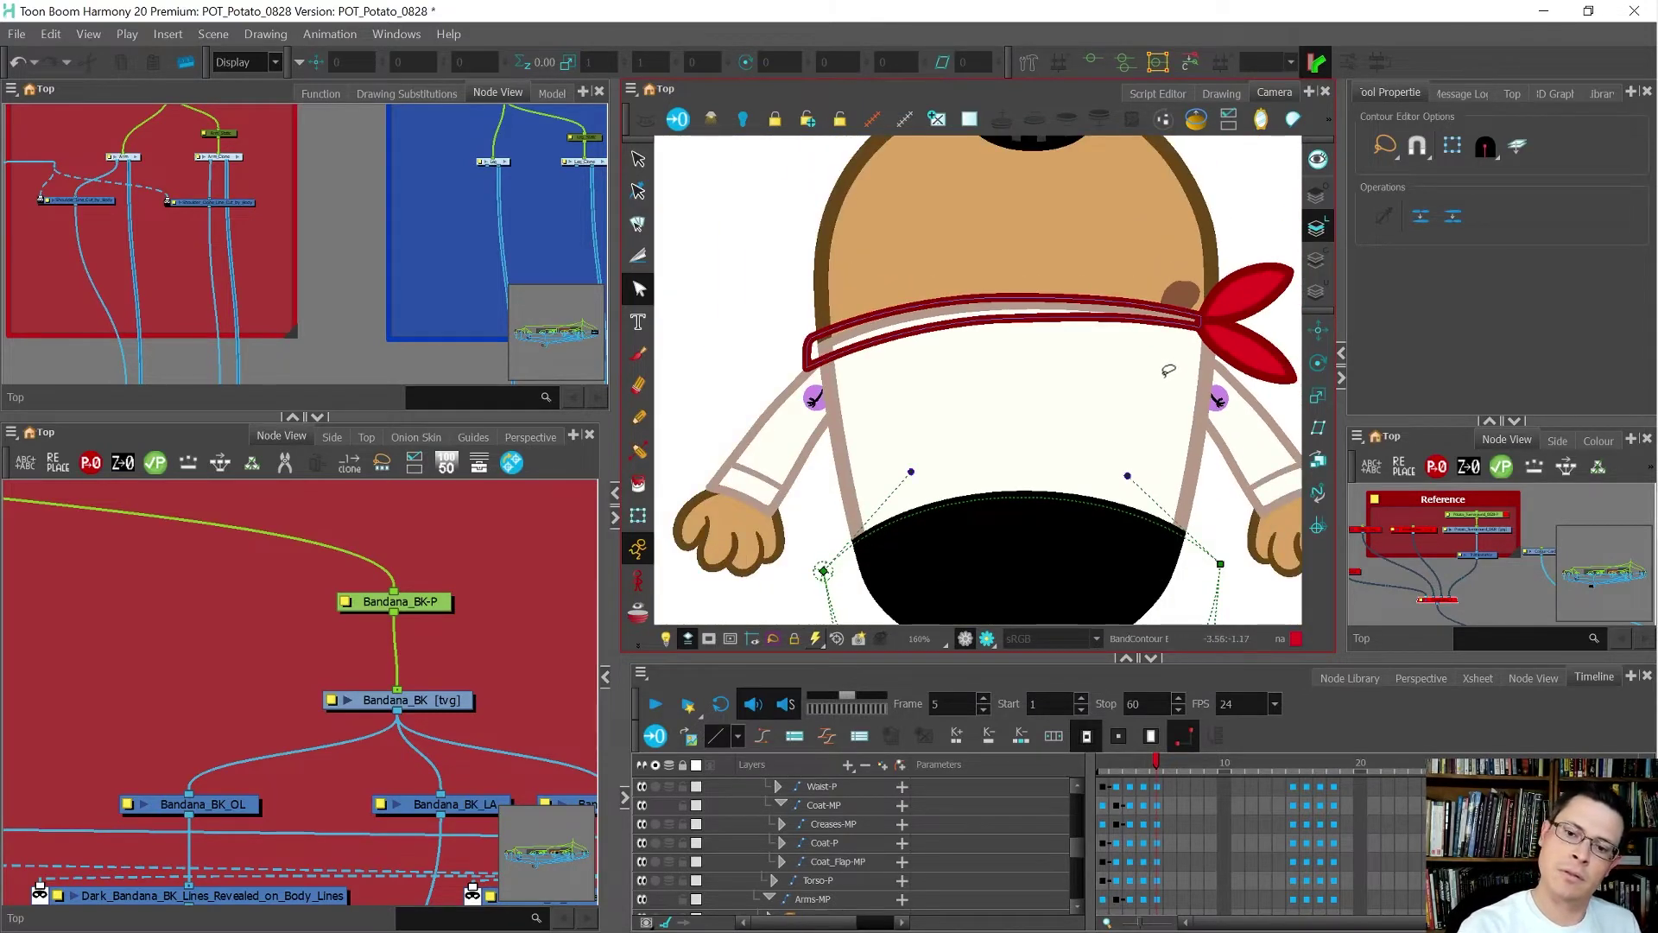
{"action": "scroll", "coordinate": [1168, 370], "scroll_direction": "up", "scroll_amount": 1}
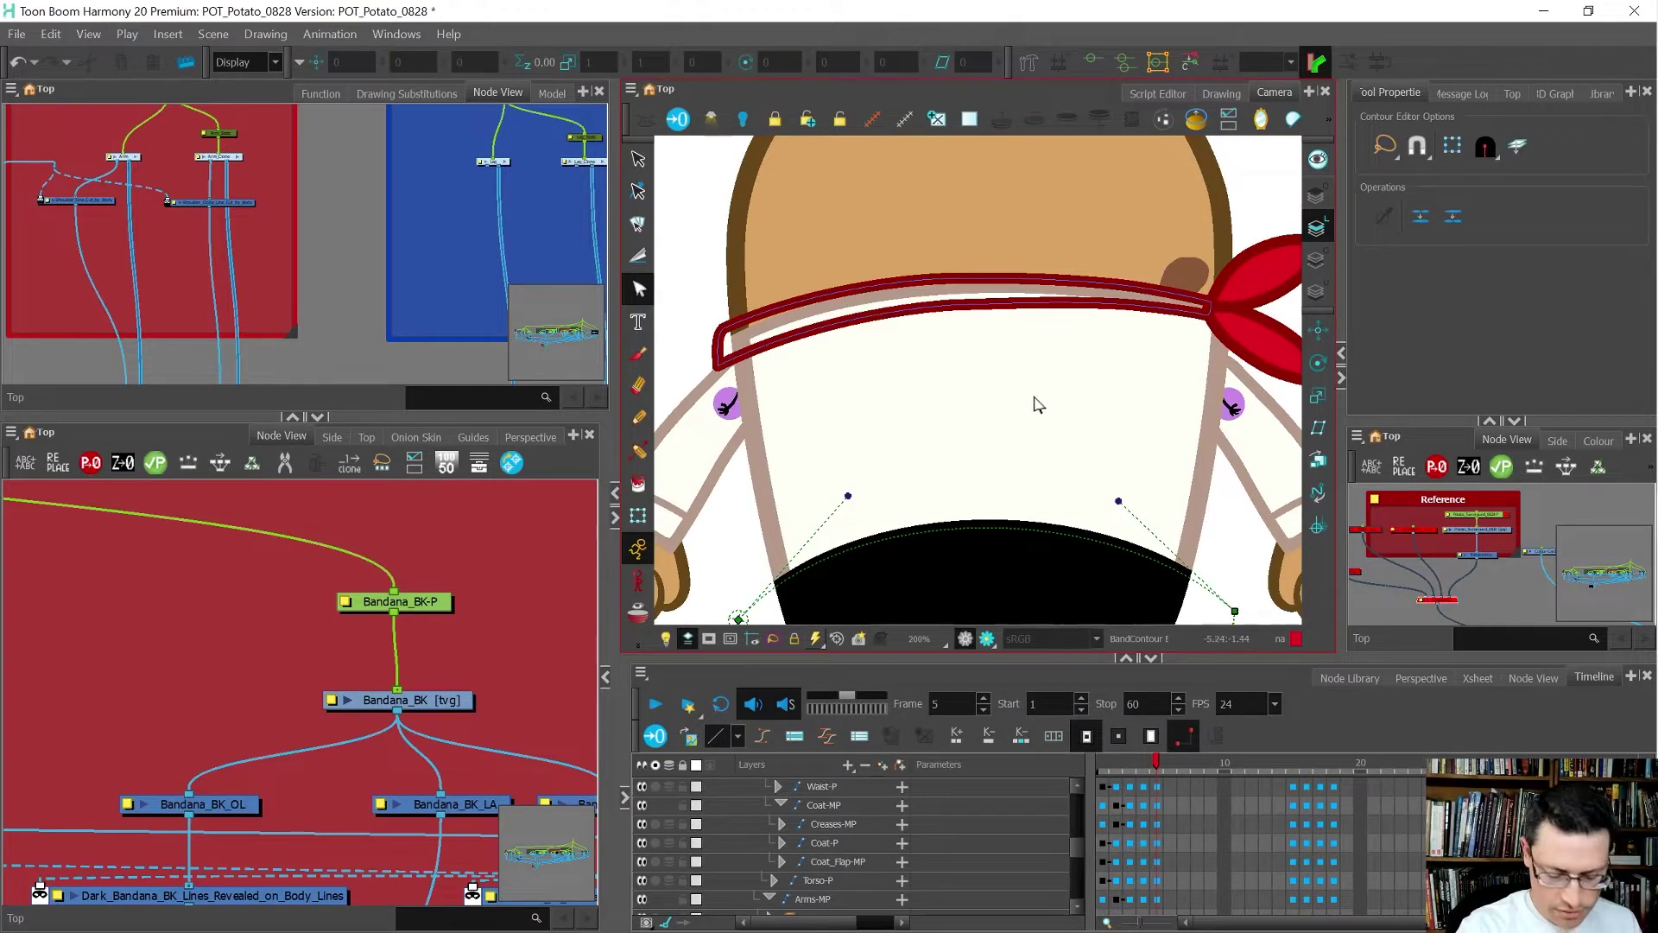
- Fill the reshaped bandana outline with the Bandana colour and cut the fill out of the Line Art layer
{"action": "left_click", "coordinate": [1598, 440]}
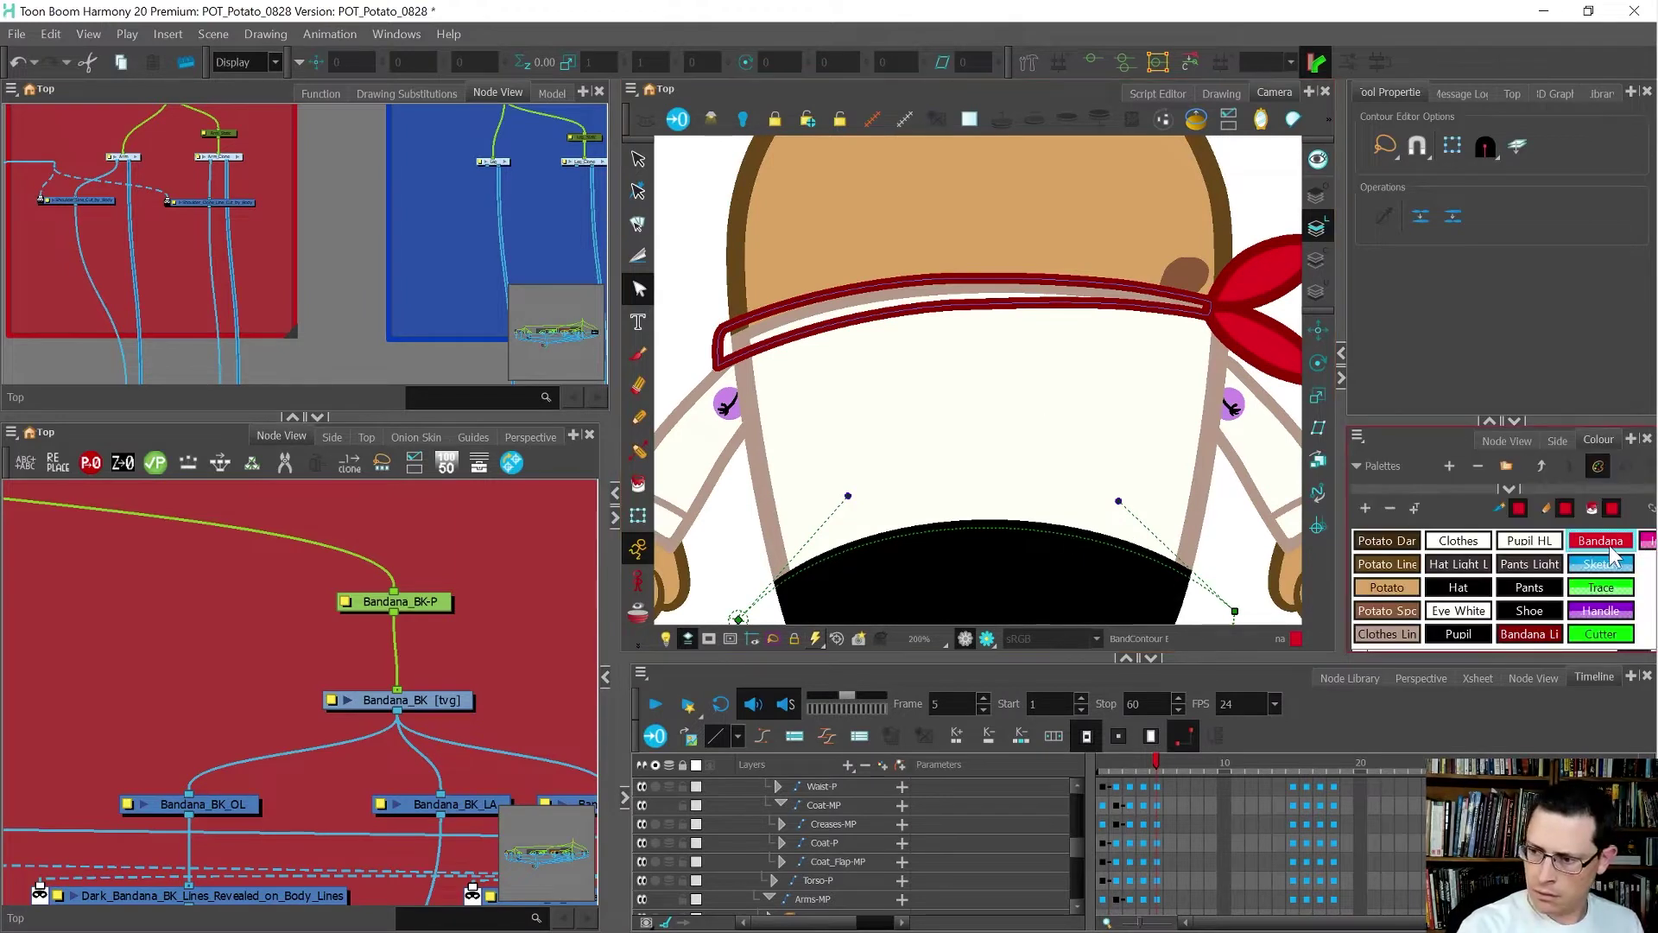
{"action": "left_click", "coordinate": [966, 295]}
{"action": "key", "text": "alt+s"}
{"action": "left_click", "coordinate": [896, 298]}
{"action": "key", "text": "ctrl+x"}
- Replace the old bandana fill on the Colour Art layer with the newly cut fill
{"action": "left_click", "coordinate": [1317, 260]}
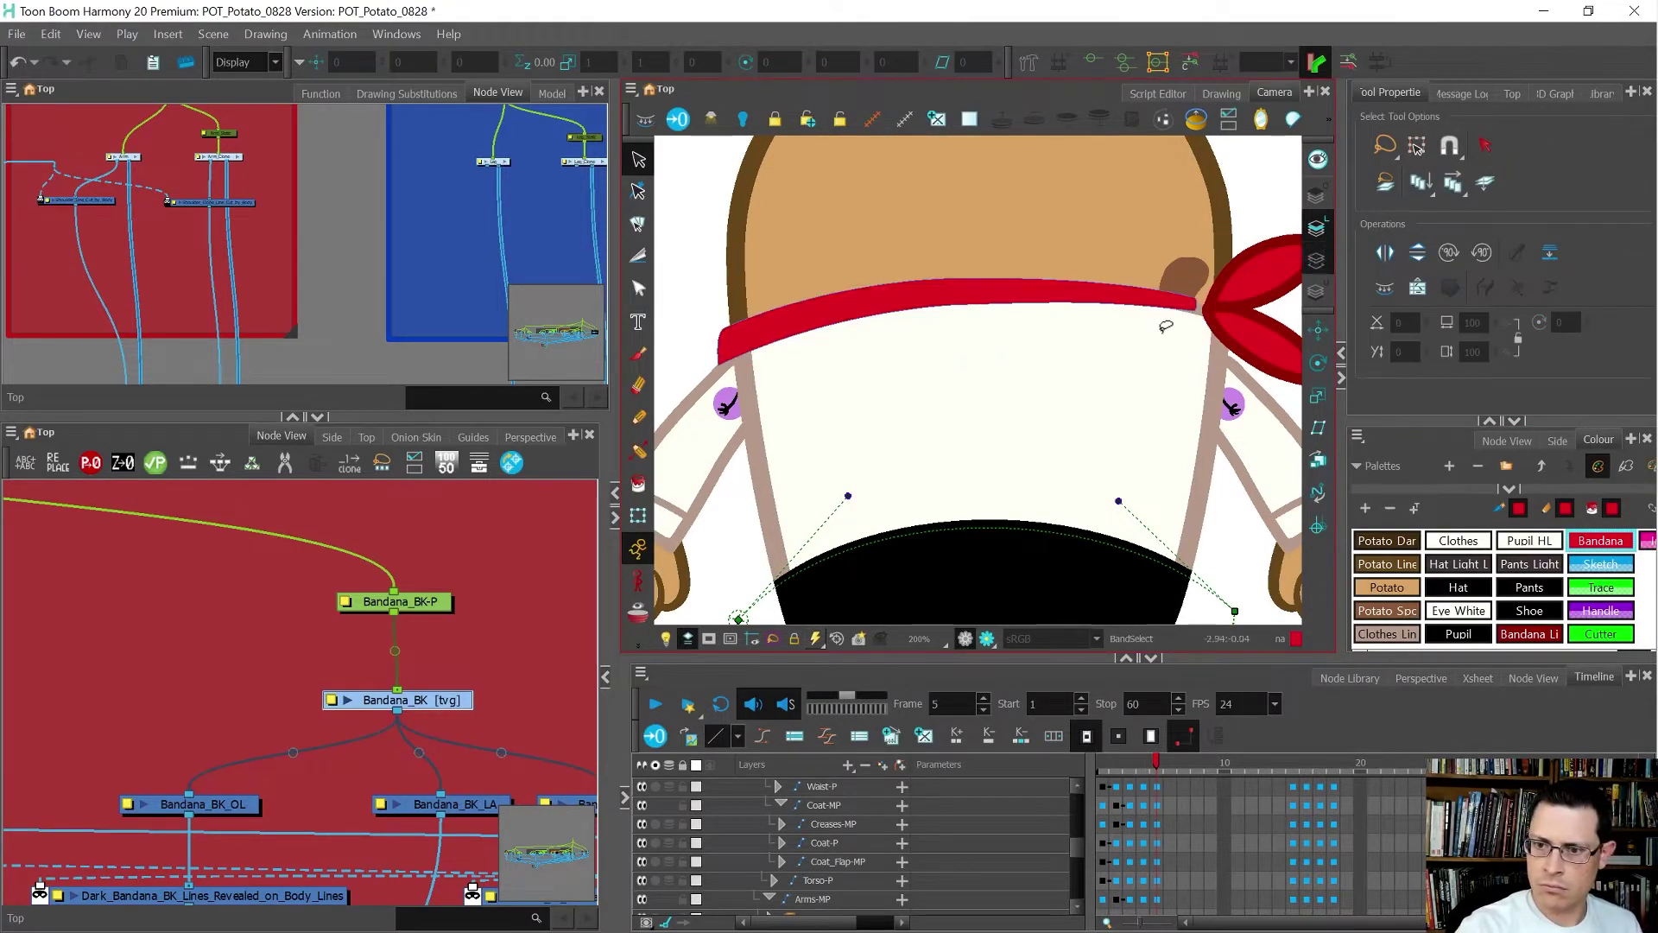
{"action": "left_click_drag", "start_coordinate": [940, 248], "coordinate": [1050, 371]}
{"action": "key", "text": "Delete"}
{"action": "key", "text": "ctrl+v"}
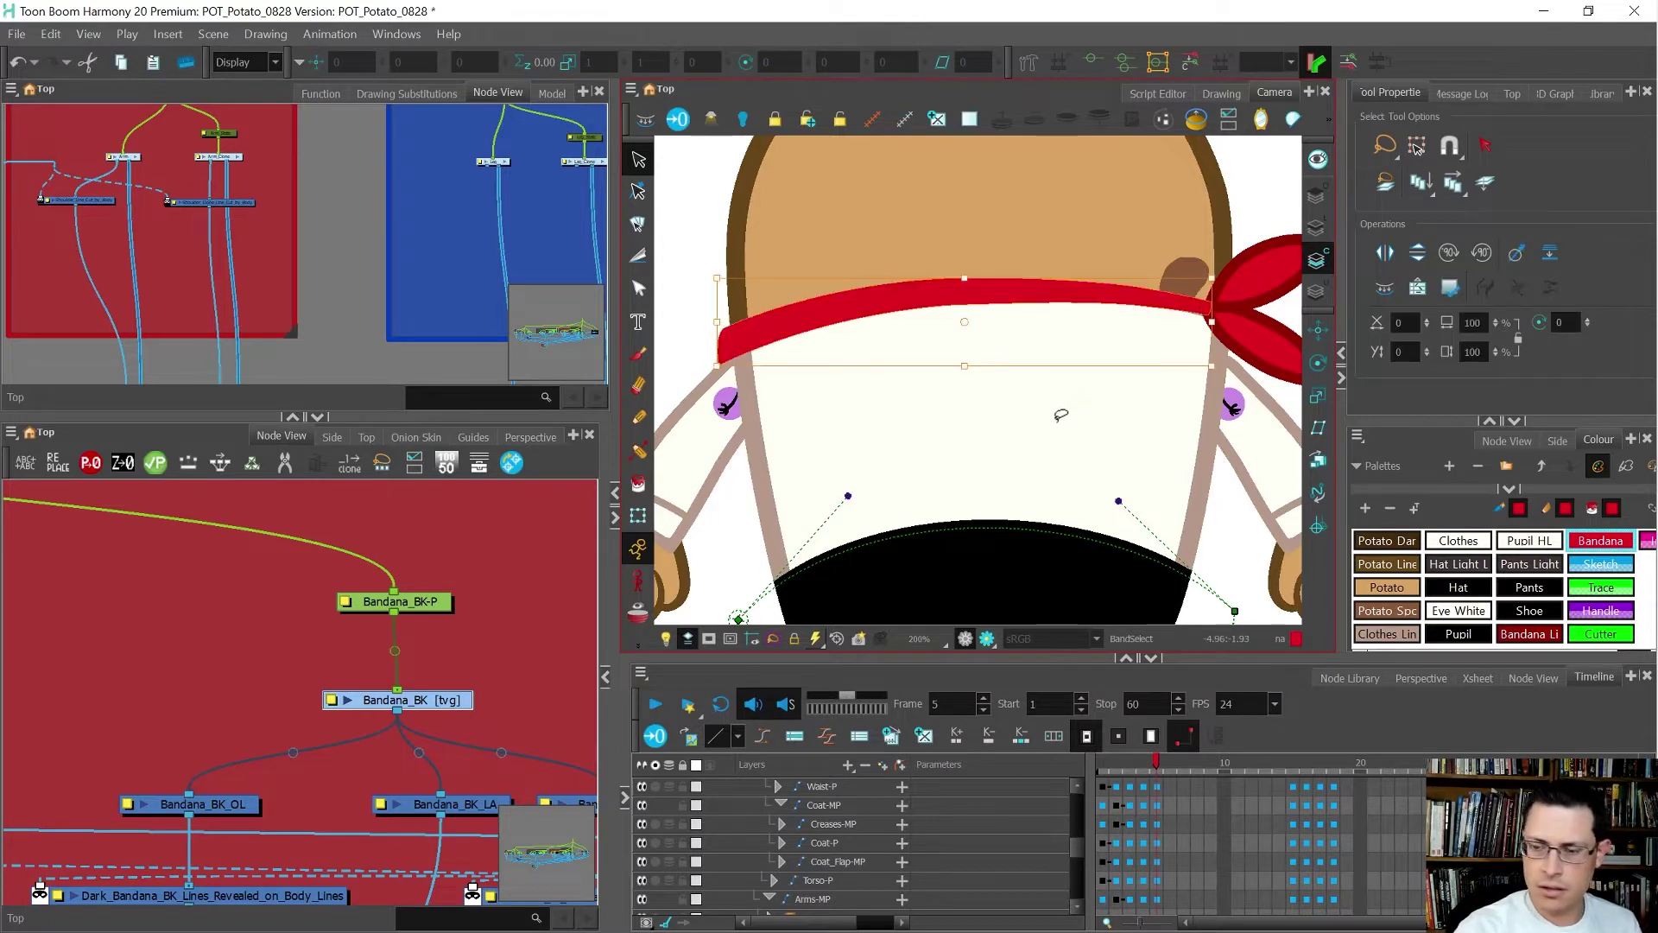
{"action": "key", "text": "shift+t"}
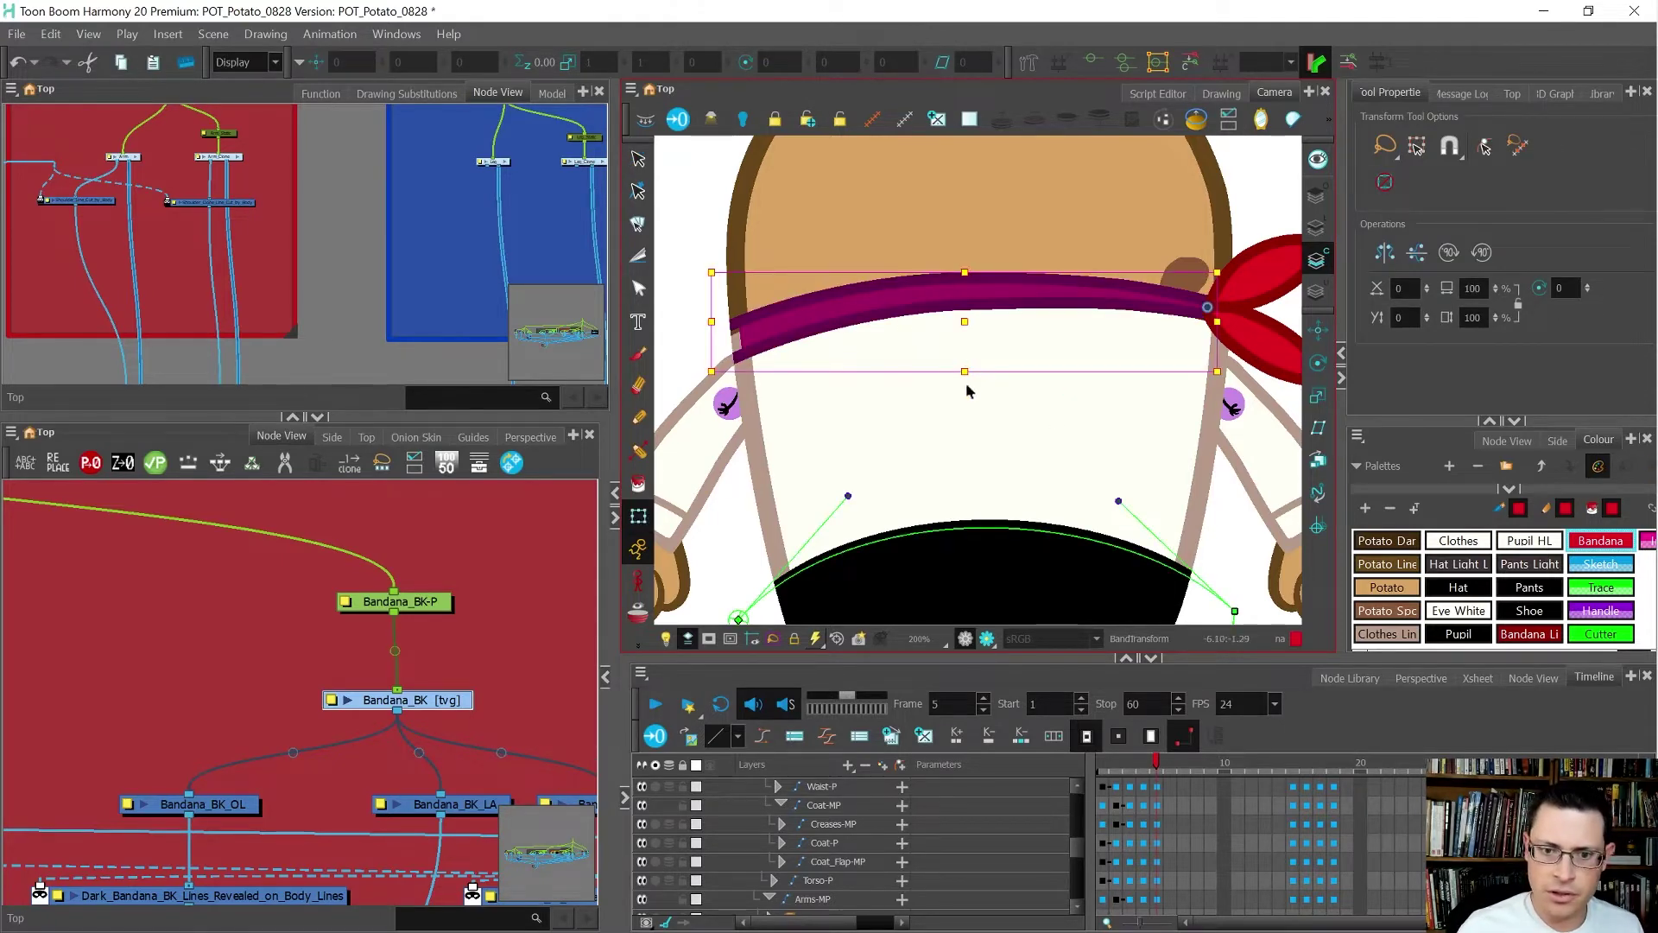
{"action": "scroll", "coordinate": [443, 648], "scroll_direction": "down", "scroll_amount": 3}
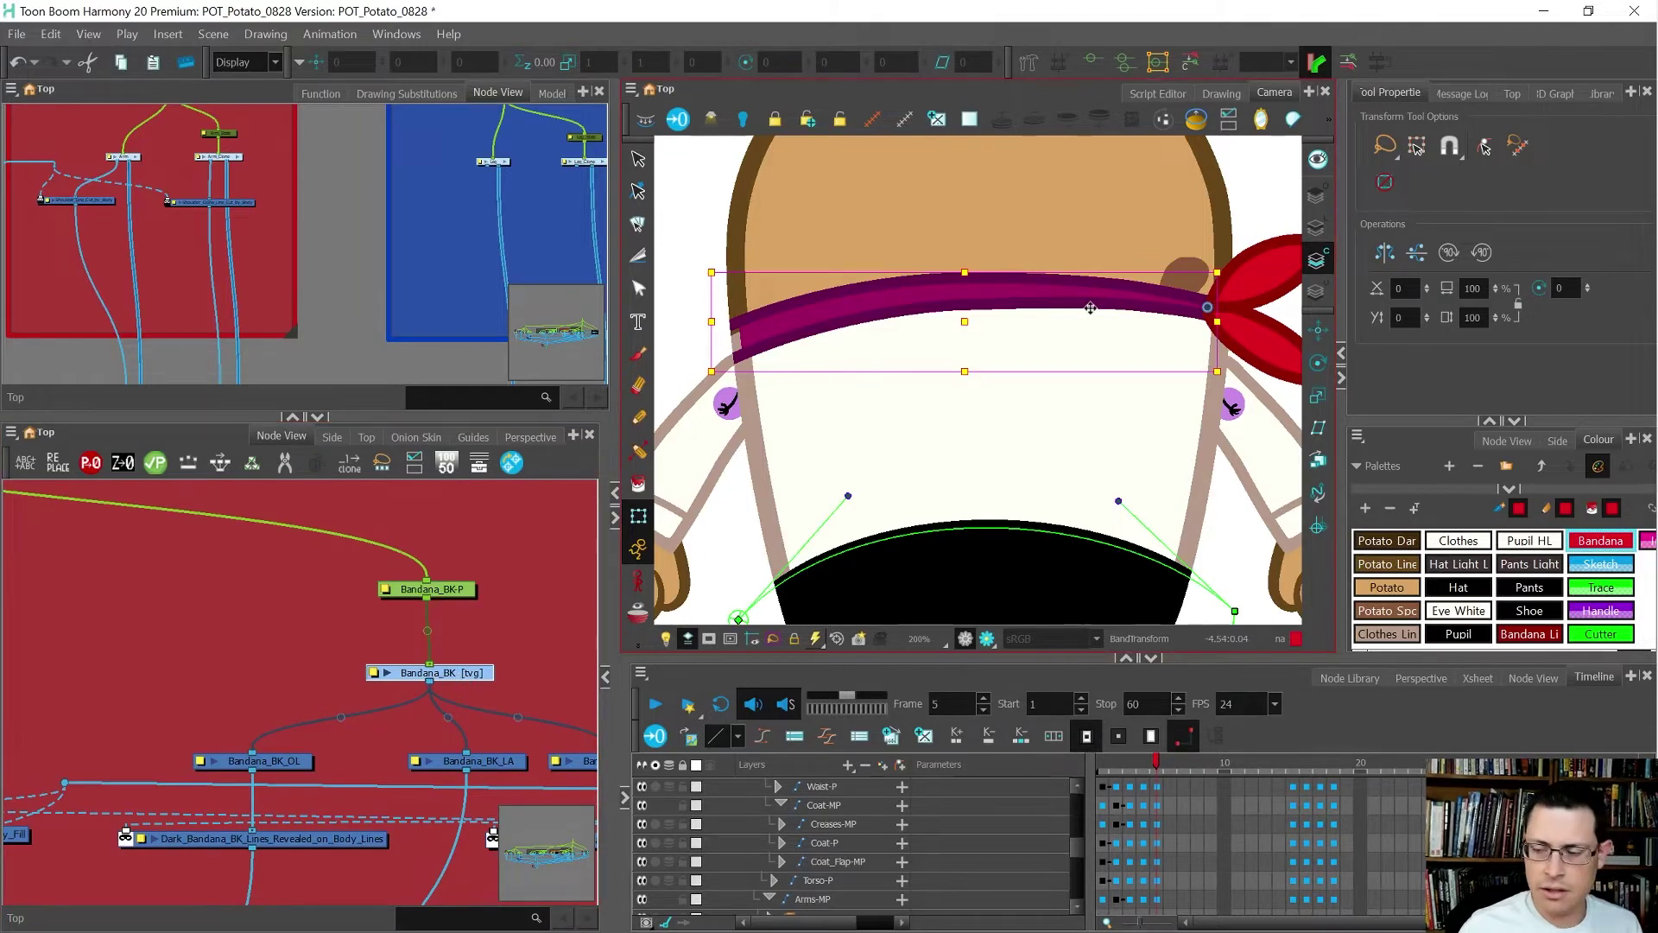
- Place a copy of the bandana fill on the Overlay layer and recolour it with the Bandana Line colour
{"action": "key", "text": "alt+s"}
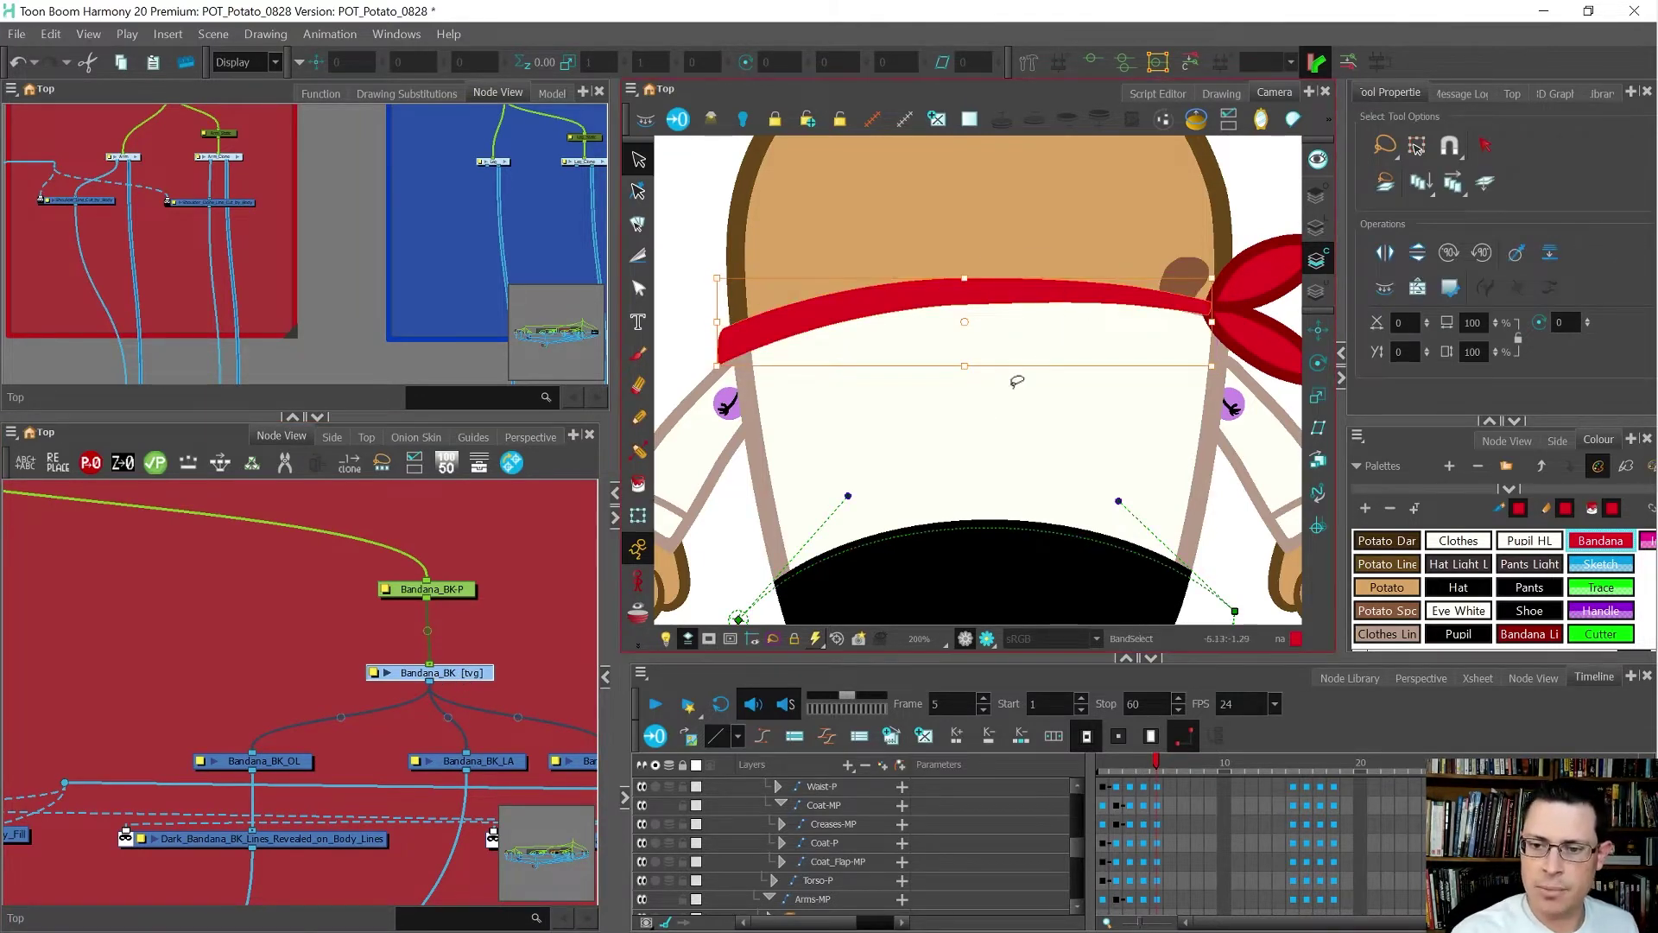
{"action": "key", "text": "ctrl+x"}
{"action": "left_click", "coordinate": [1317, 195]}
{"action": "key", "text": "ctrl+v"}
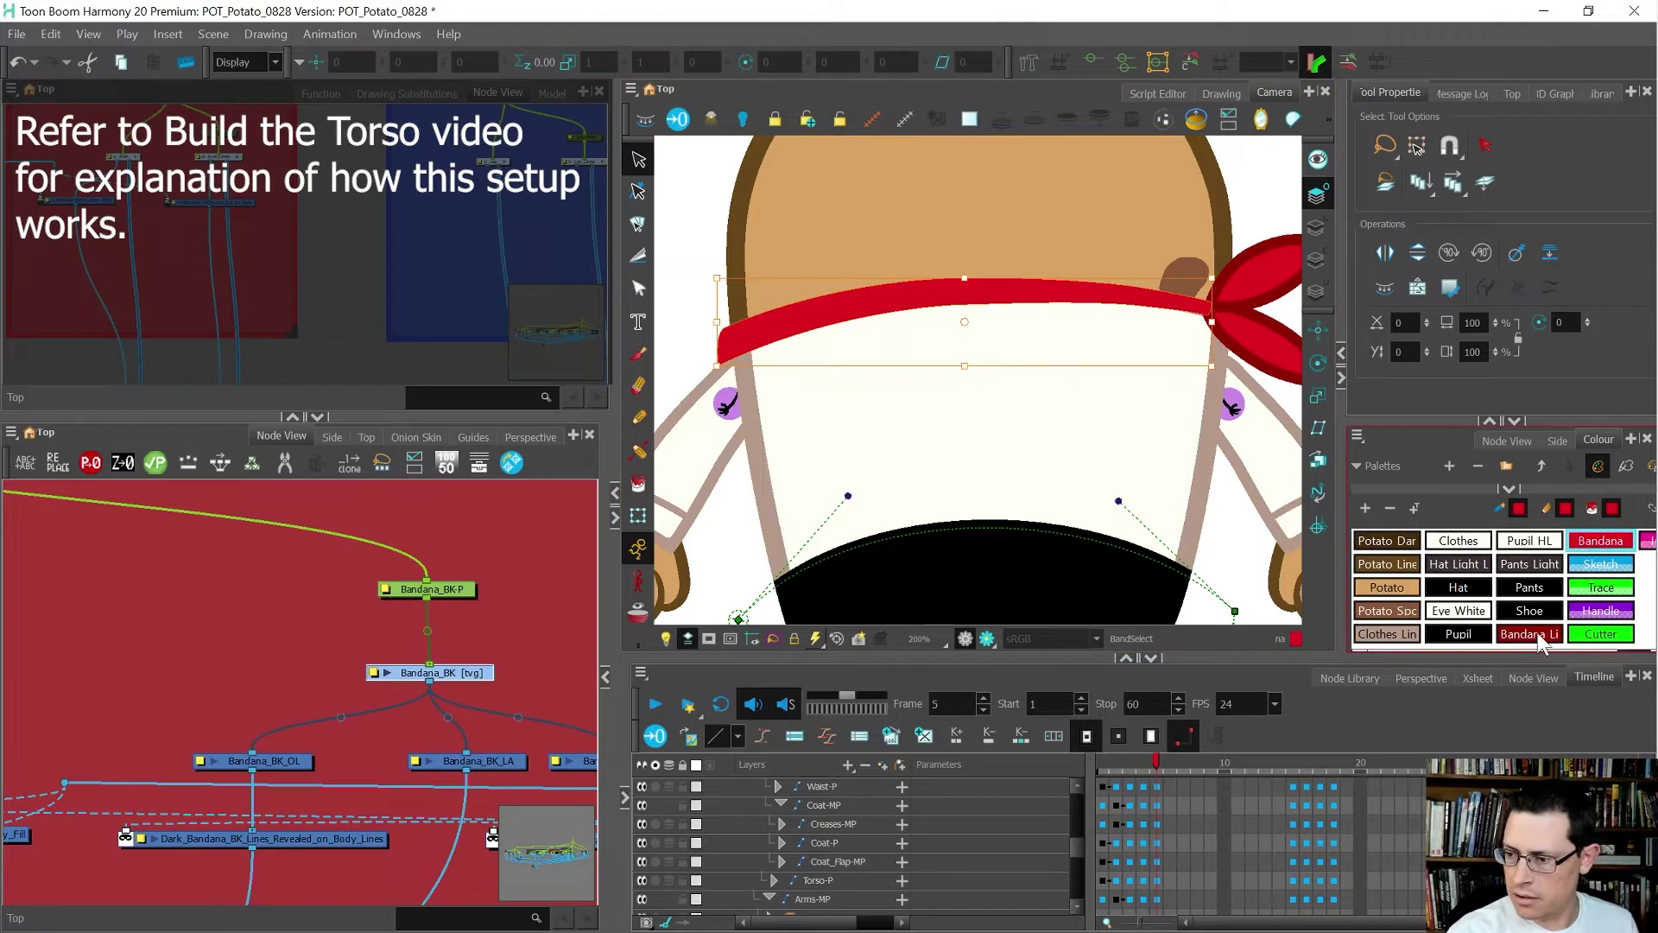
{"action": "left_click", "coordinate": [1530, 634]}
- Copy the bandana outline from the Line Art layer to the Overlay layer, then deselect the drawing to check the result
{"action": "left_click", "coordinate": [1316, 228]}
{"action": "mouse_move", "coordinate": [1095, 406]}
{"action": "left_mouse_down"}
{"action": "mouse_move", "coordinate": [1055, 233]}
{"action": "mouse_move", "coordinate": [1045, 432]}
{"action": "left_mouse_up"}
{"action": "left_click", "coordinate": [1317, 194]}
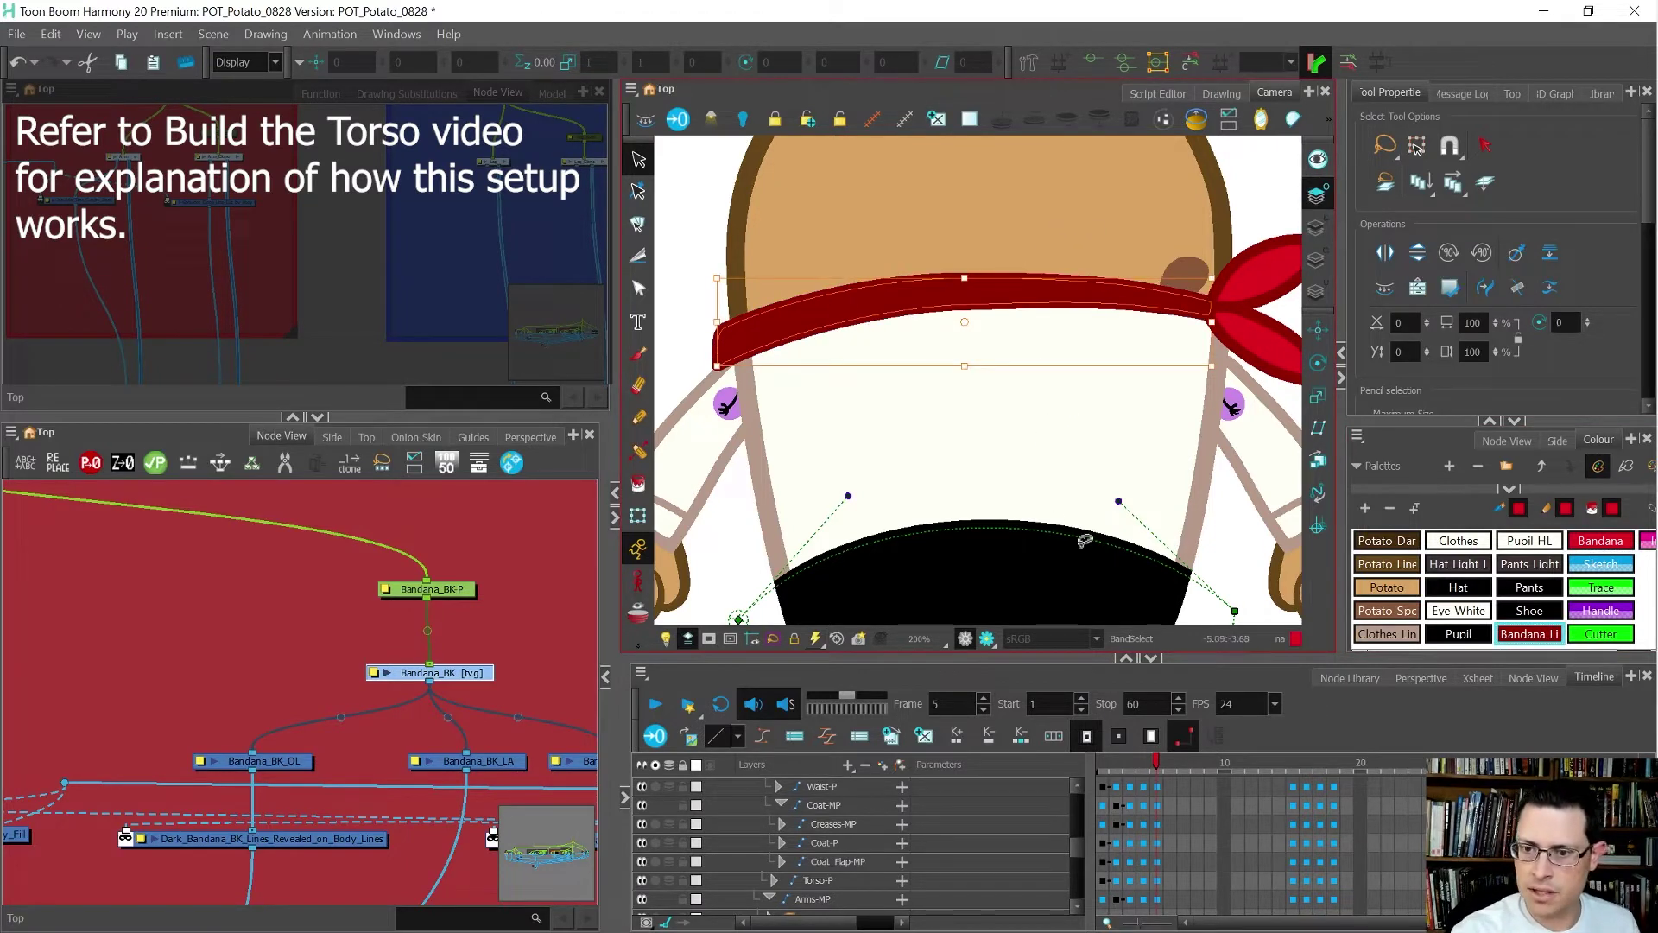
{"action": "key", "text": "shift+t"}
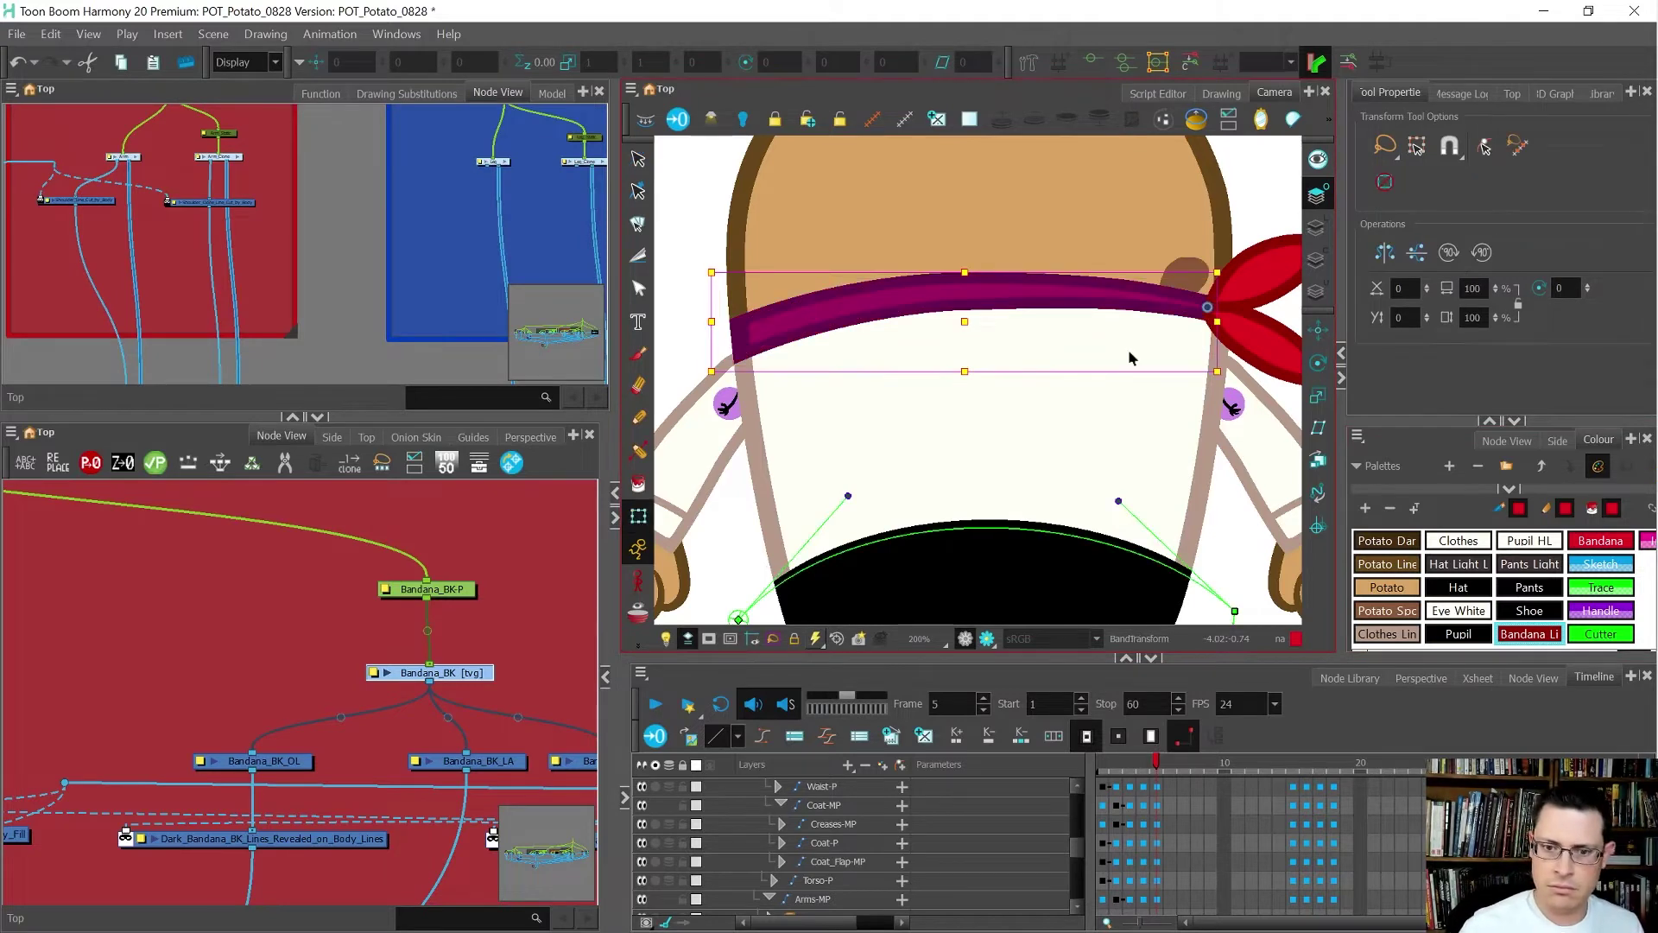
{"action": "scroll", "coordinate": [730, 335], "scroll_direction": "up", "scroll_amount": 2}
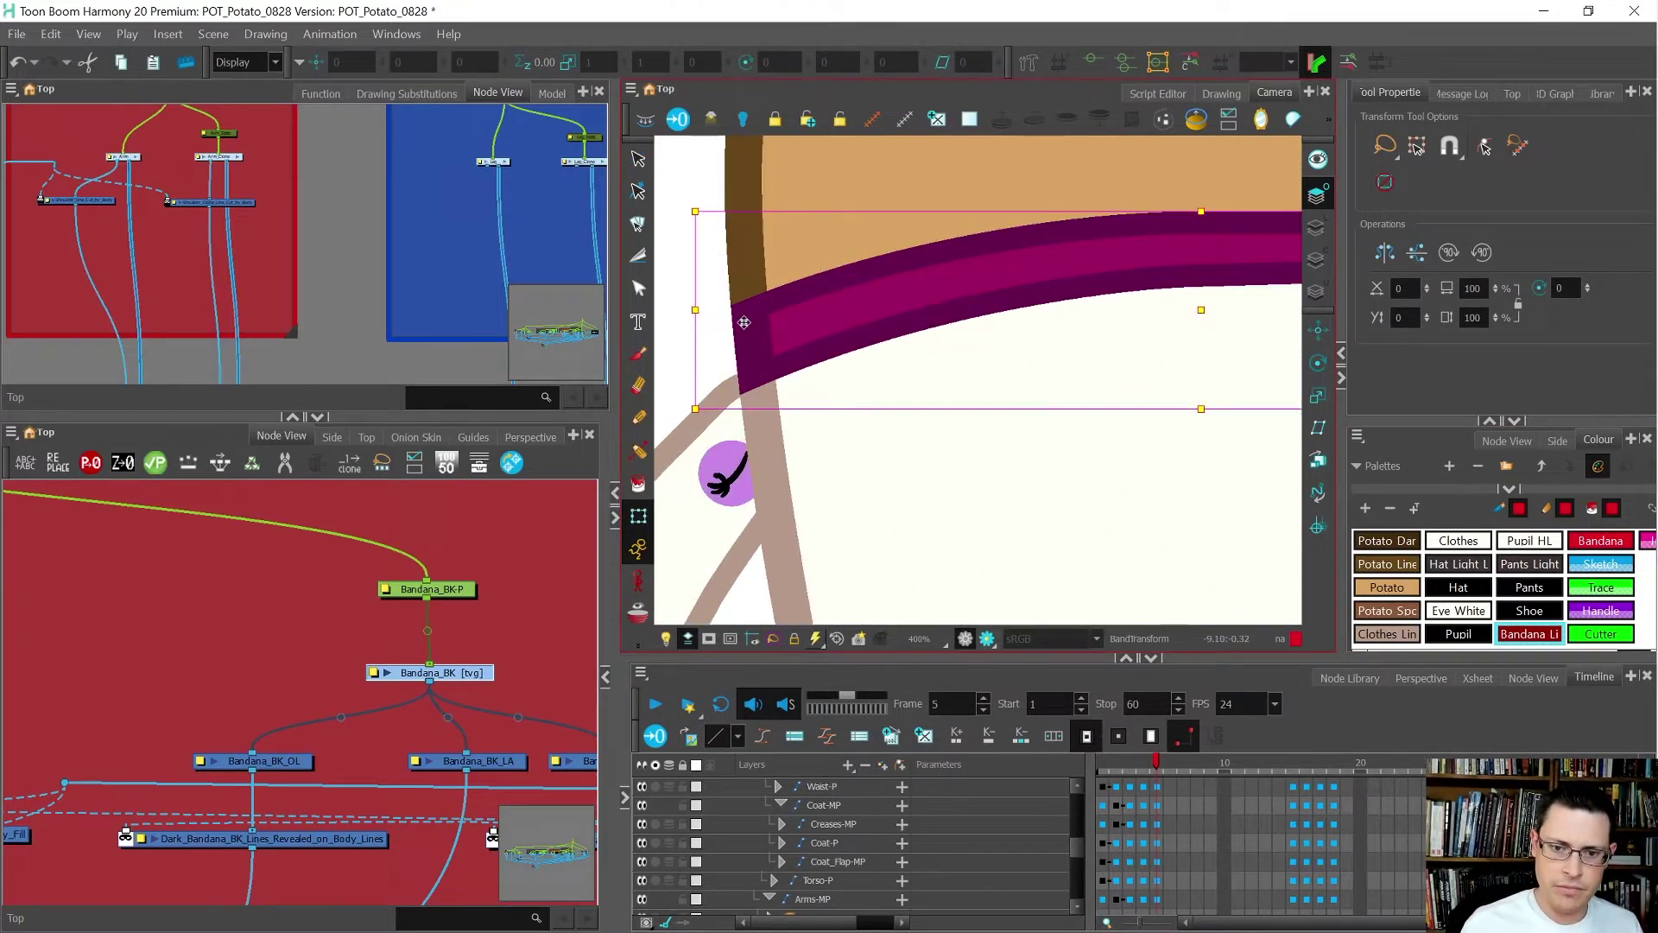
{"action": "scroll", "coordinate": [744, 322], "scroll_direction": "down", "scroll_amount": 4}
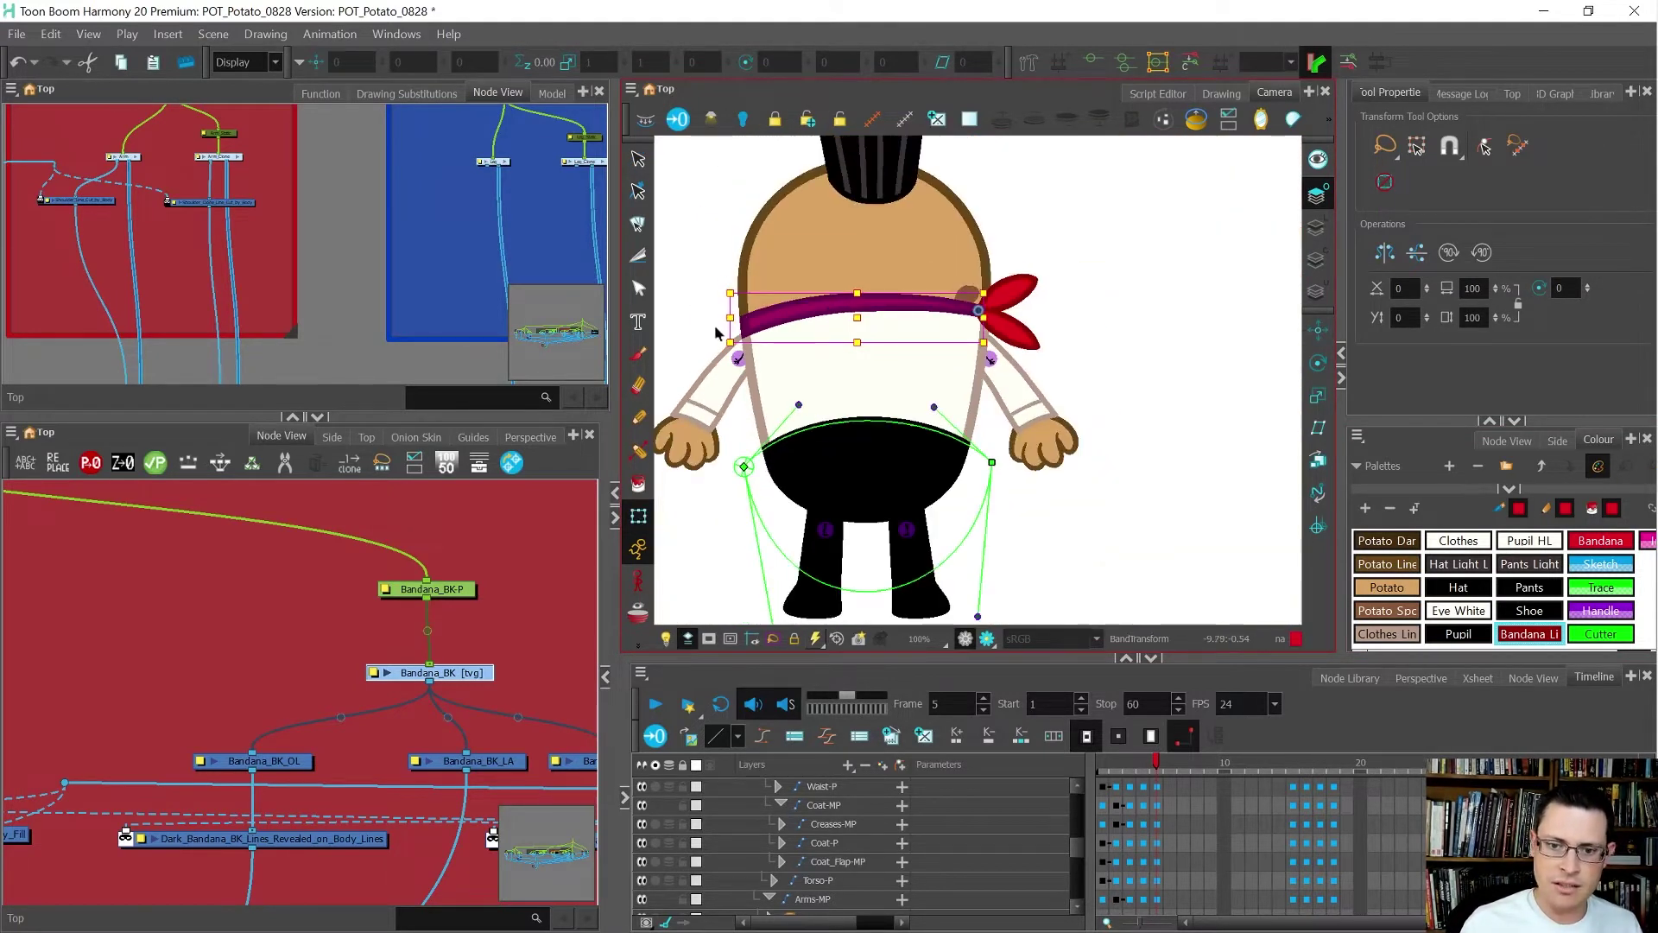
{"action": "left_click", "coordinate": [716, 329]}
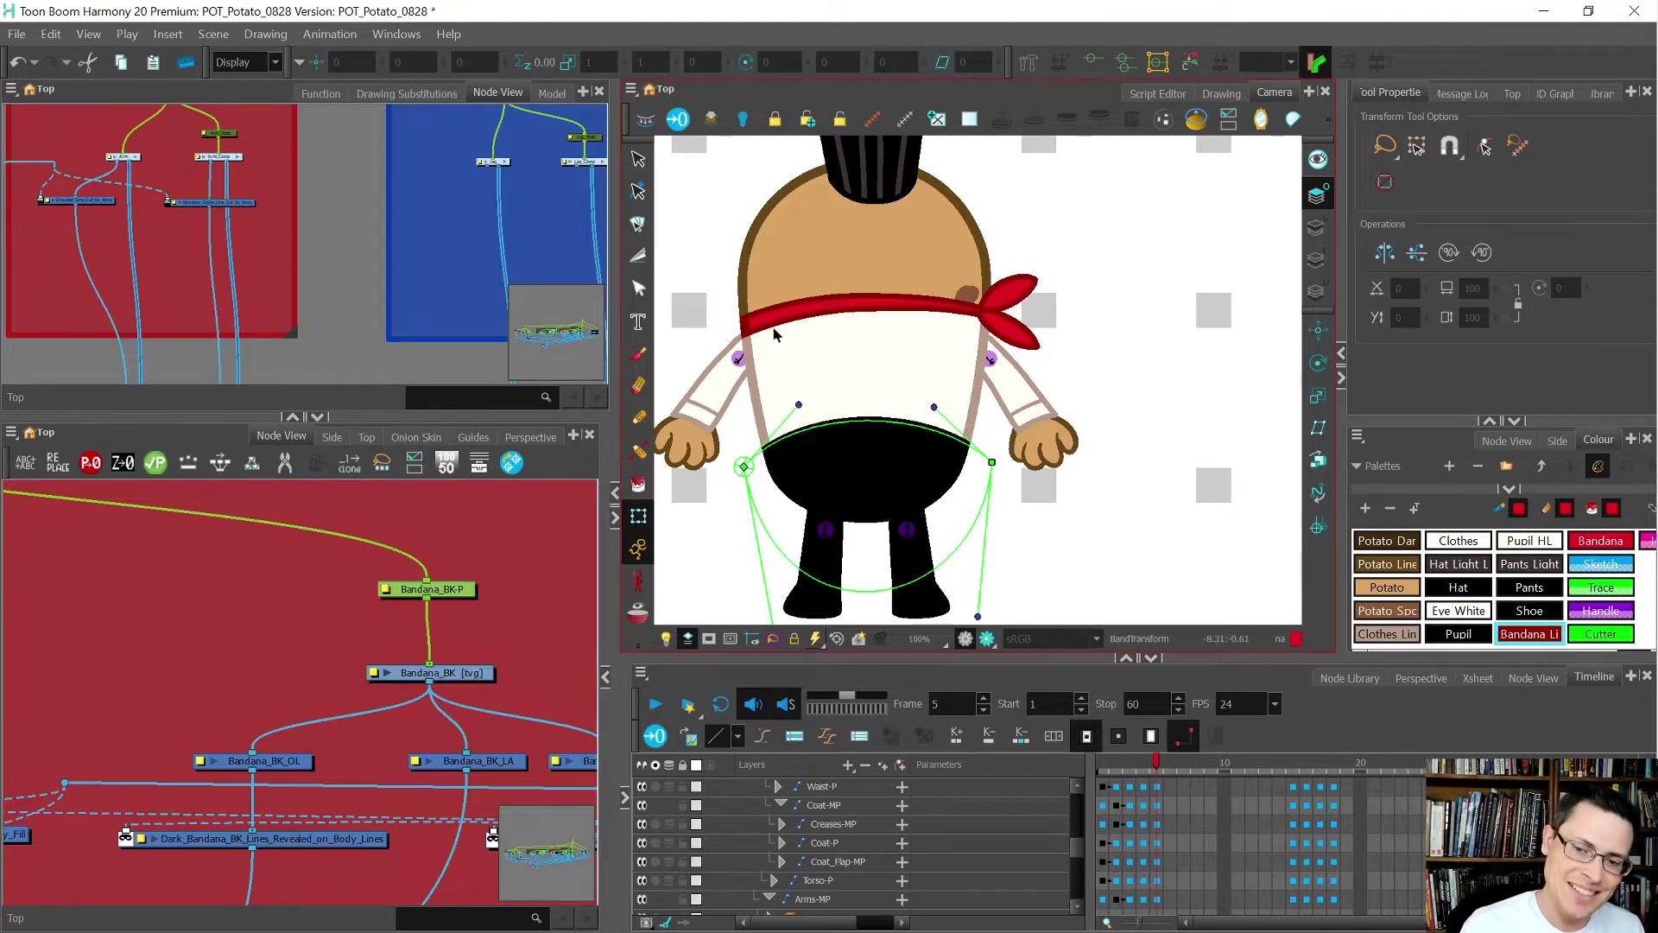
- Add a Display node fed by the Bandana_BK drawing node and make it the active display in the Camera view
{"action": "scroll", "coordinate": [497, 611], "scroll_direction": "down", "scroll_amount": 4}
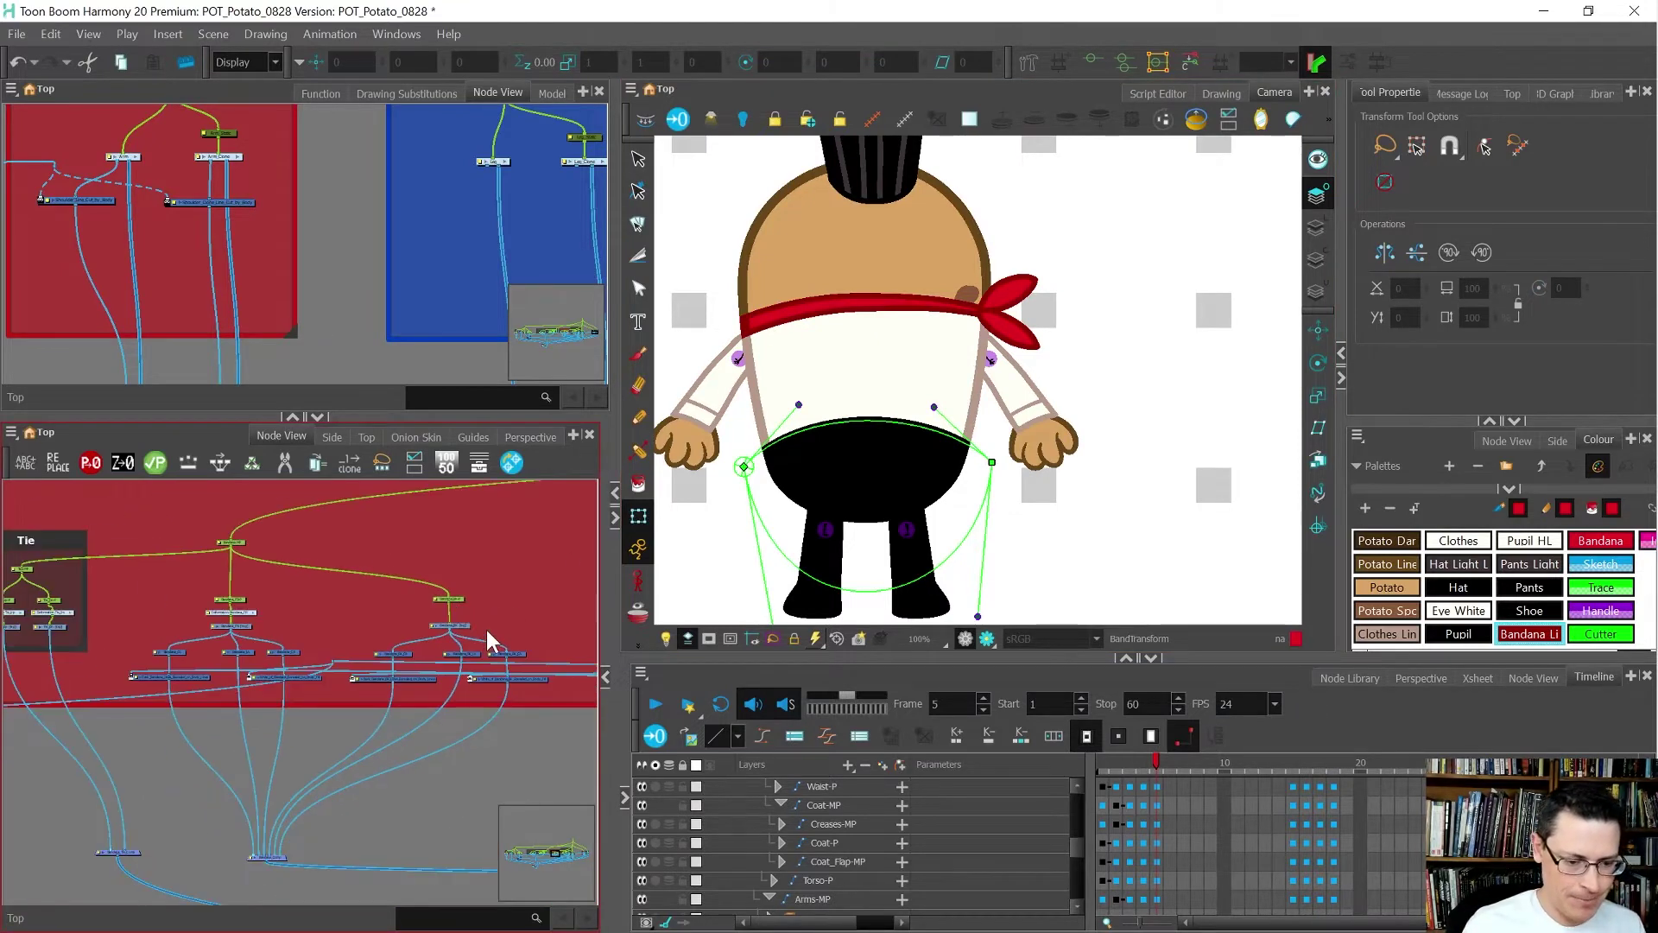
{"action": "scroll", "coordinate": [487, 631], "scroll_direction": "up", "scroll_amount": 4}
{"action": "left_click", "coordinate": [400, 633]}
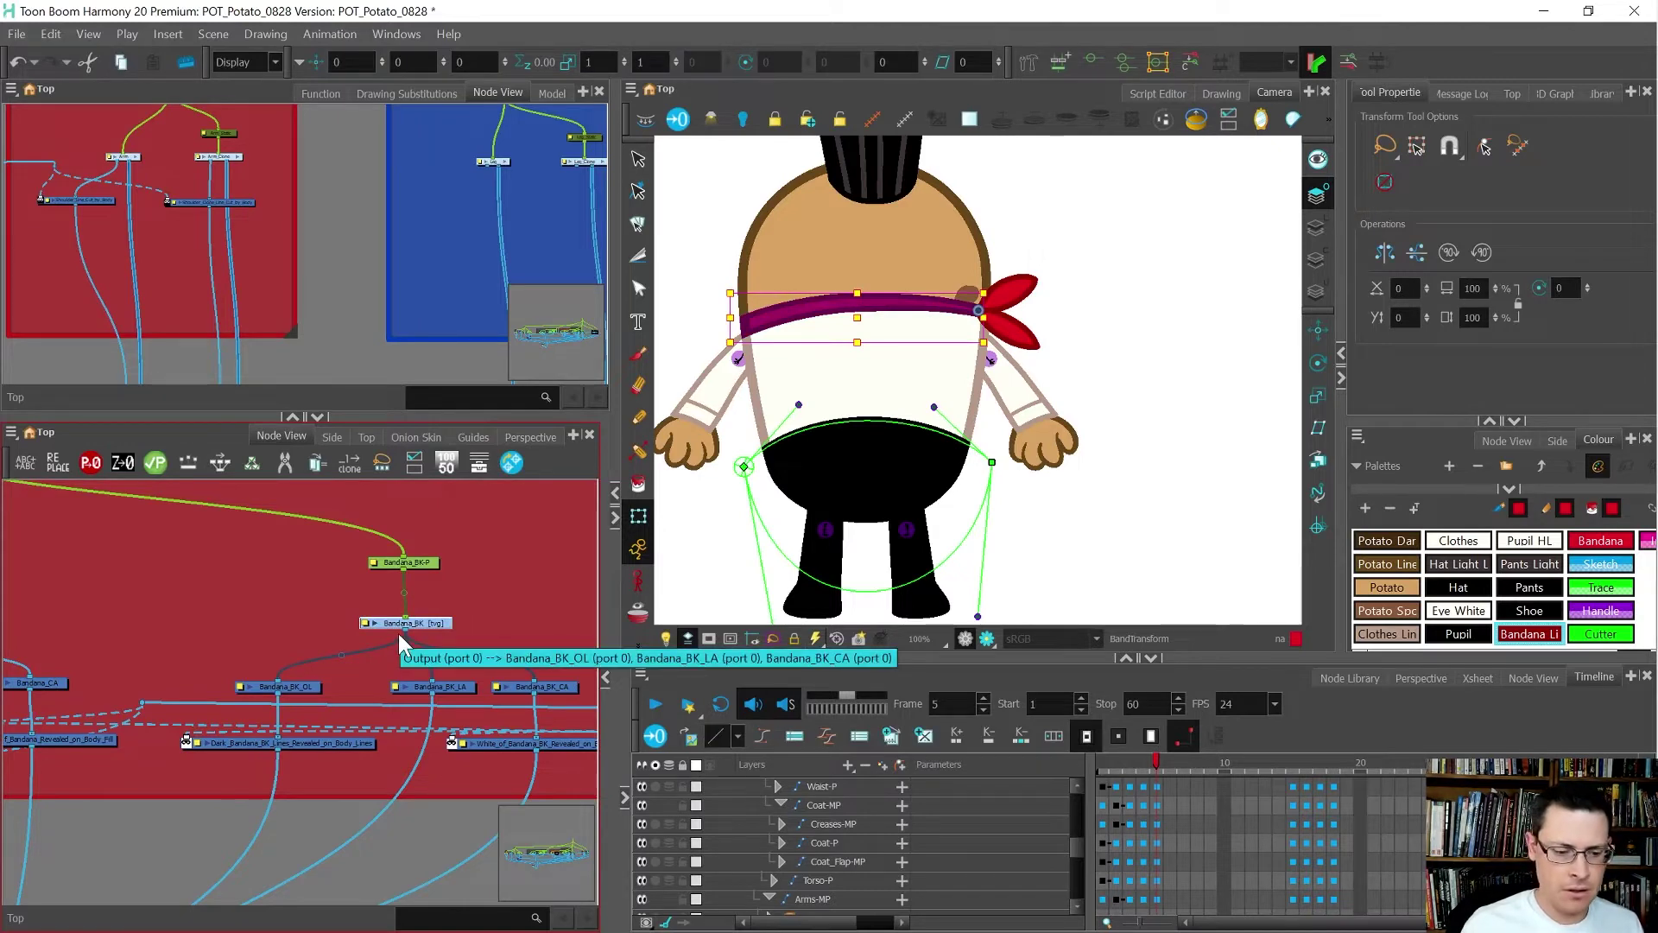
{"action": "scroll", "coordinate": [399, 634], "scroll_direction": "up", "scroll_amount": 4}
{"action": "key", "text": "ctrl+9"}
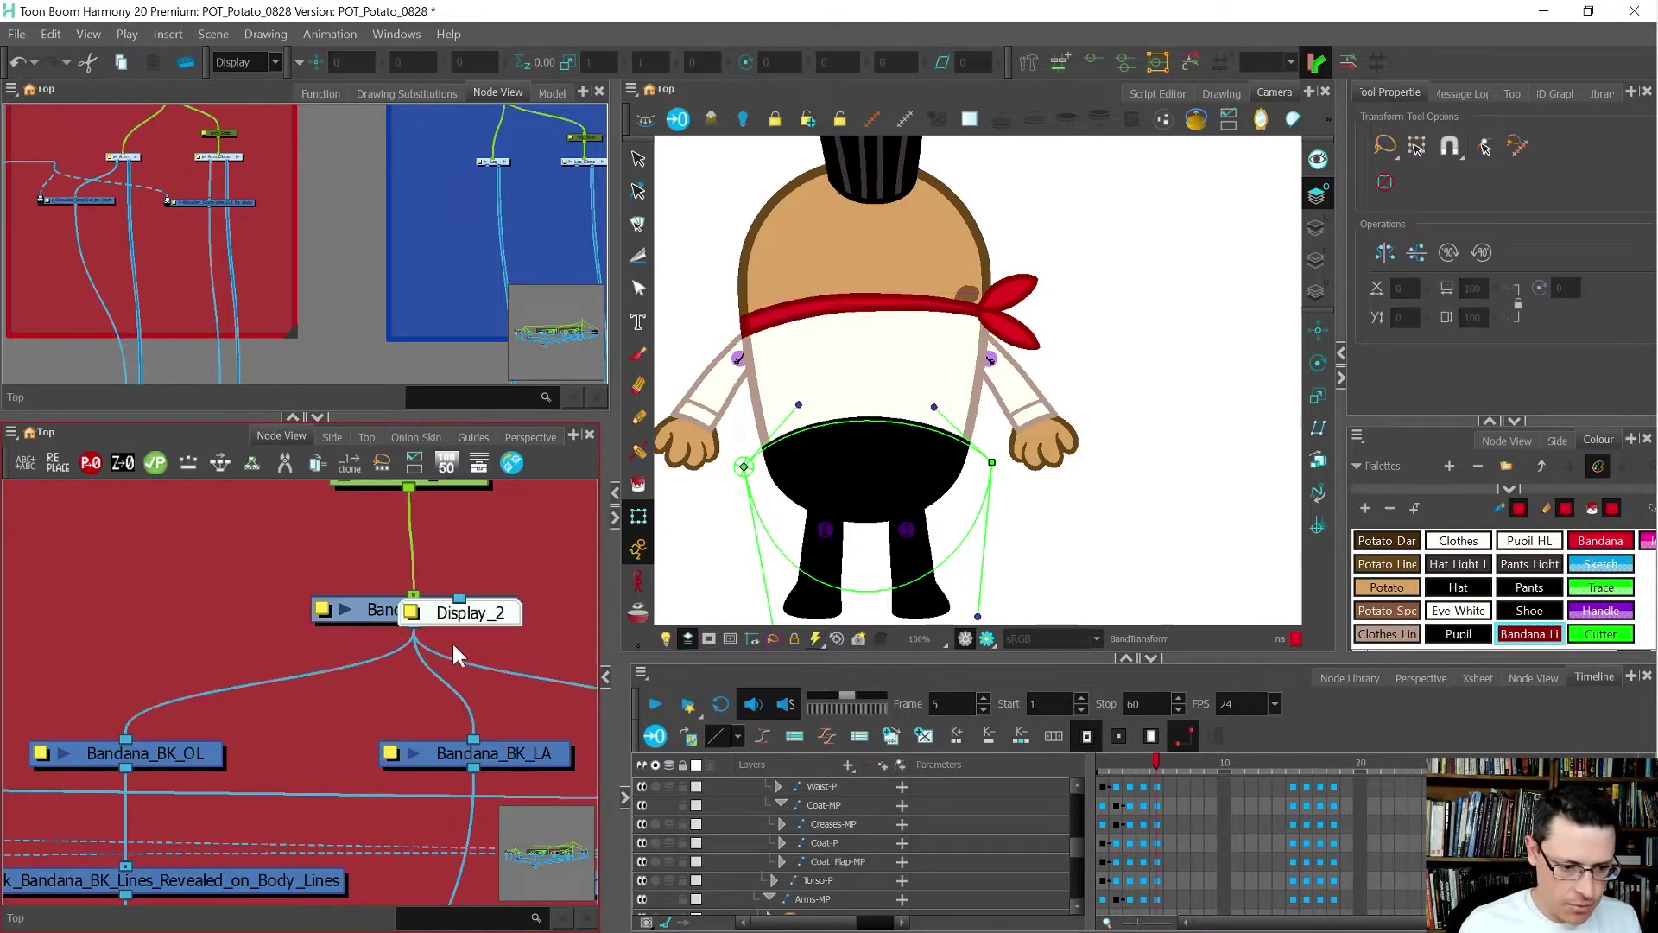
{"action": "left_click_drag", "start_coordinate": [510, 624], "coordinate": [448, 695]}
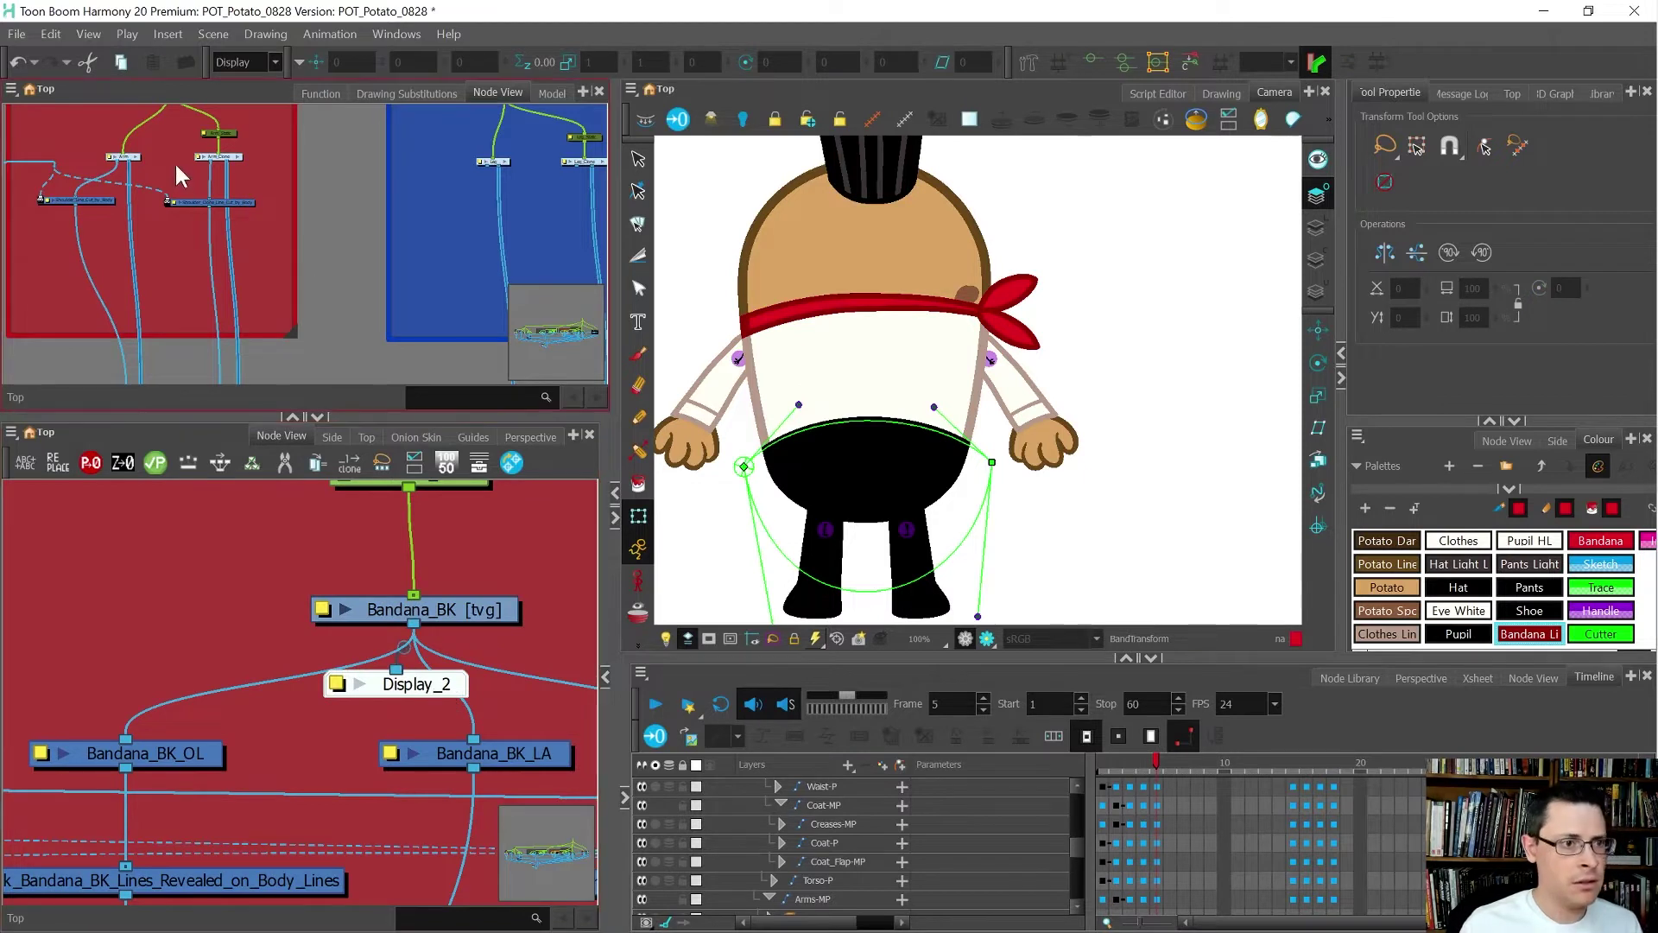
{"action": "left_click", "coordinate": [245, 63]}
{"action": "left_click", "coordinate": [270, 121]}
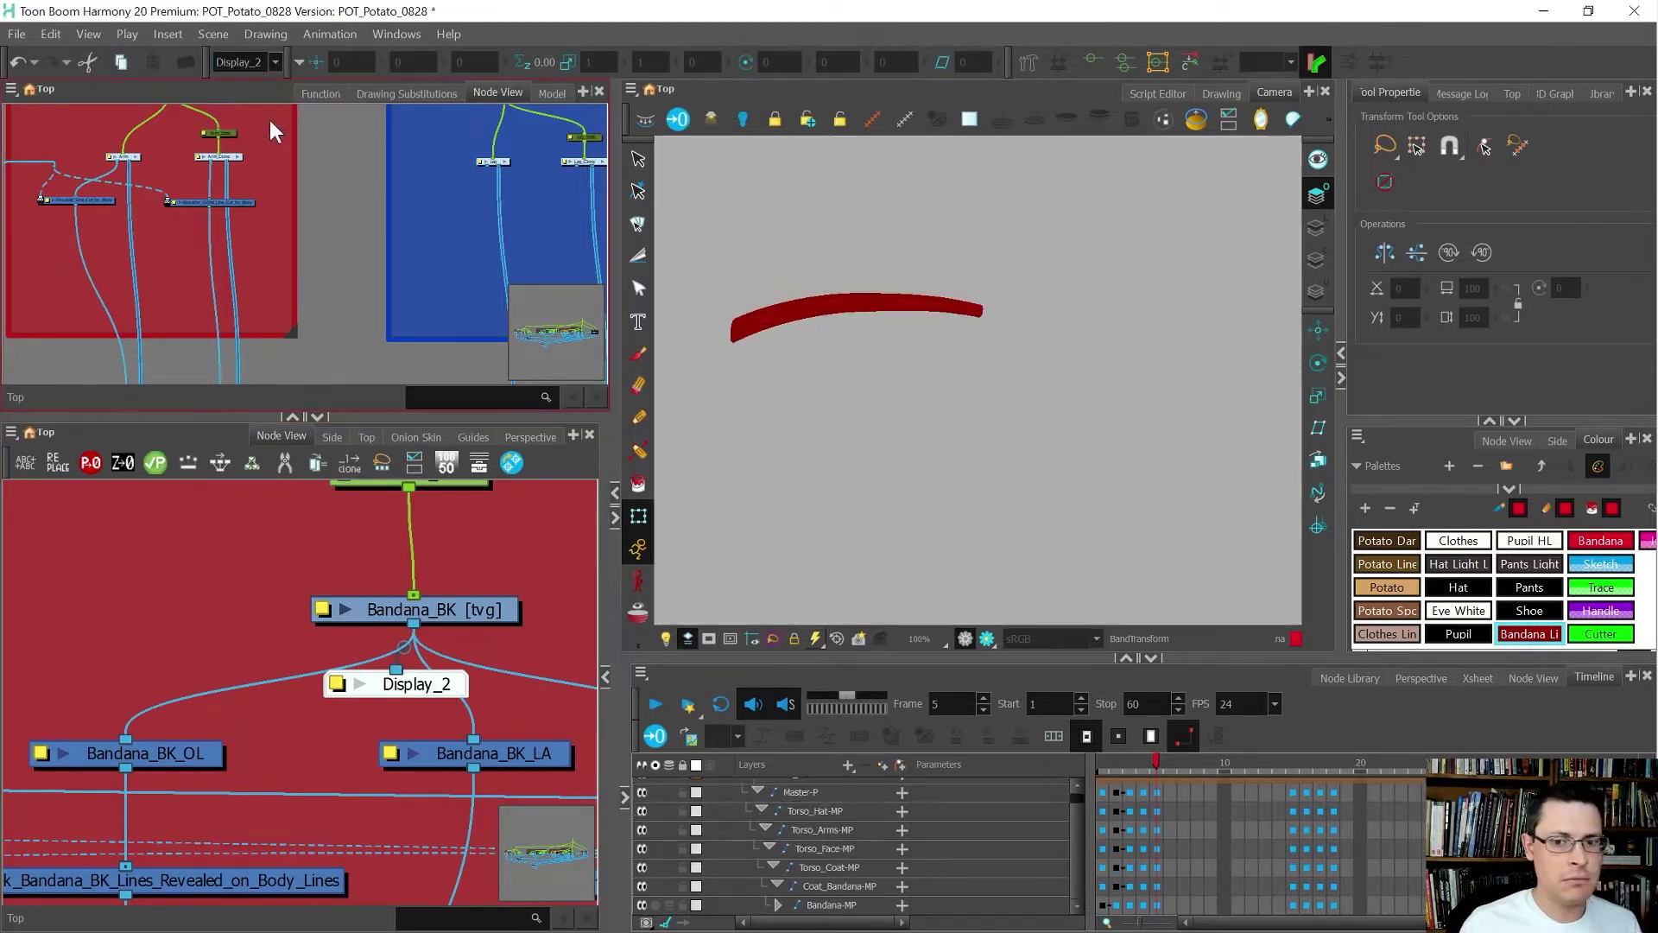
- Show the isolated Bandana_BK drawing as an outline only
{"action": "scroll", "coordinate": [740, 326], "scroll_direction": "up", "scroll_amount": 3}
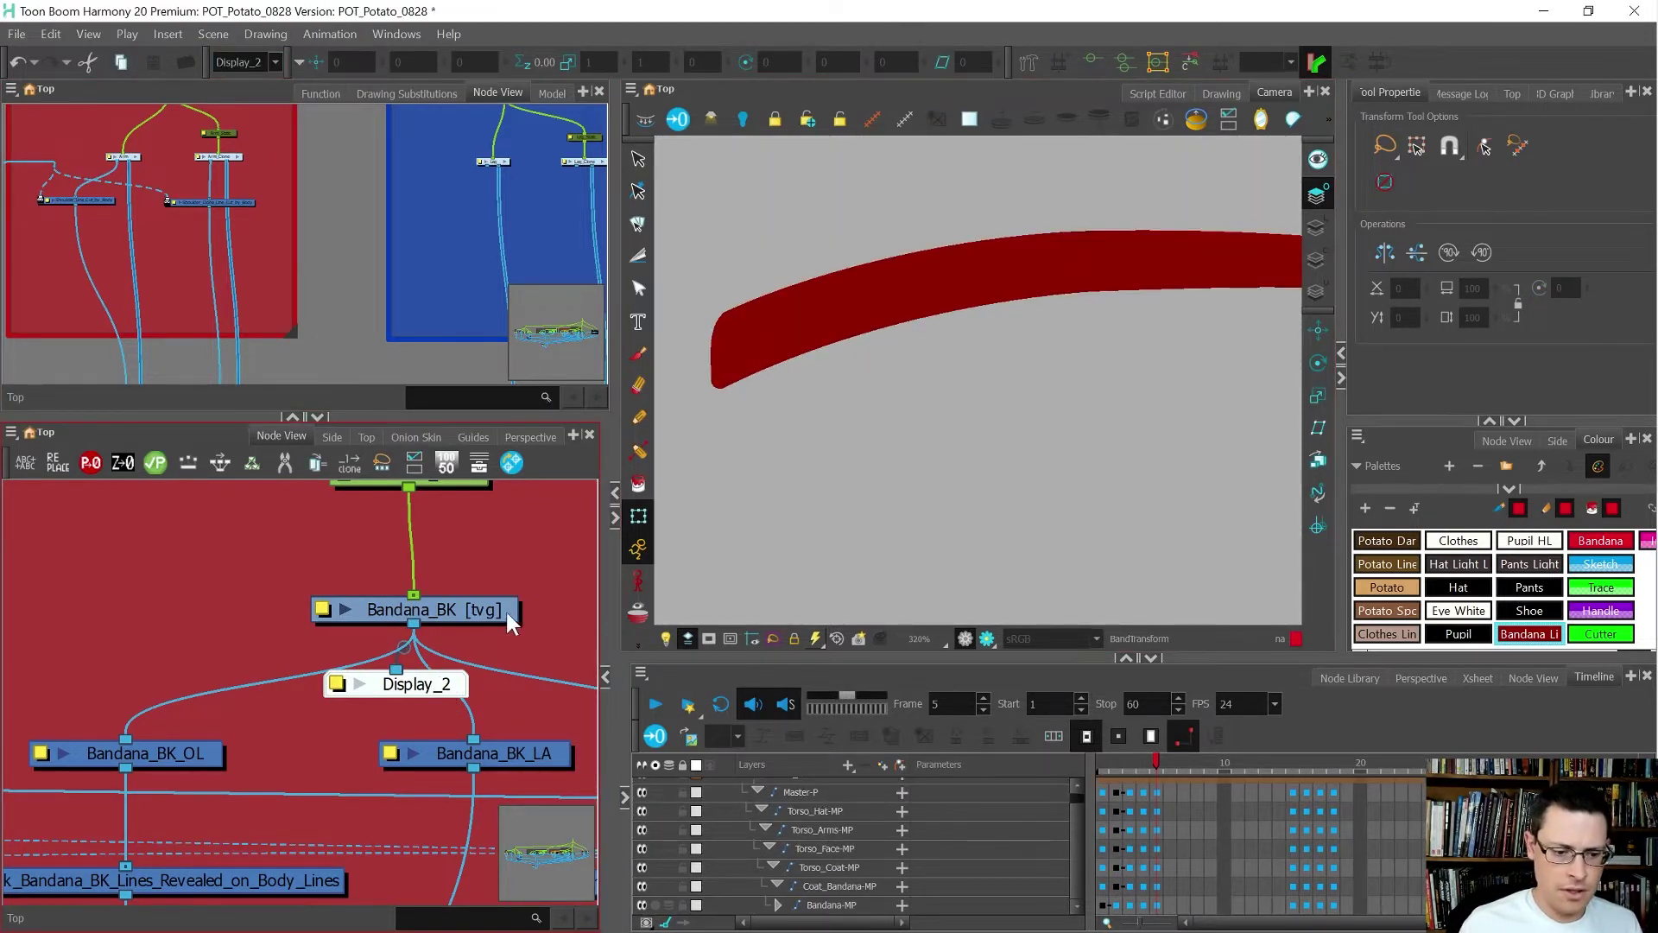
{"action": "left_click", "coordinate": [507, 615]}
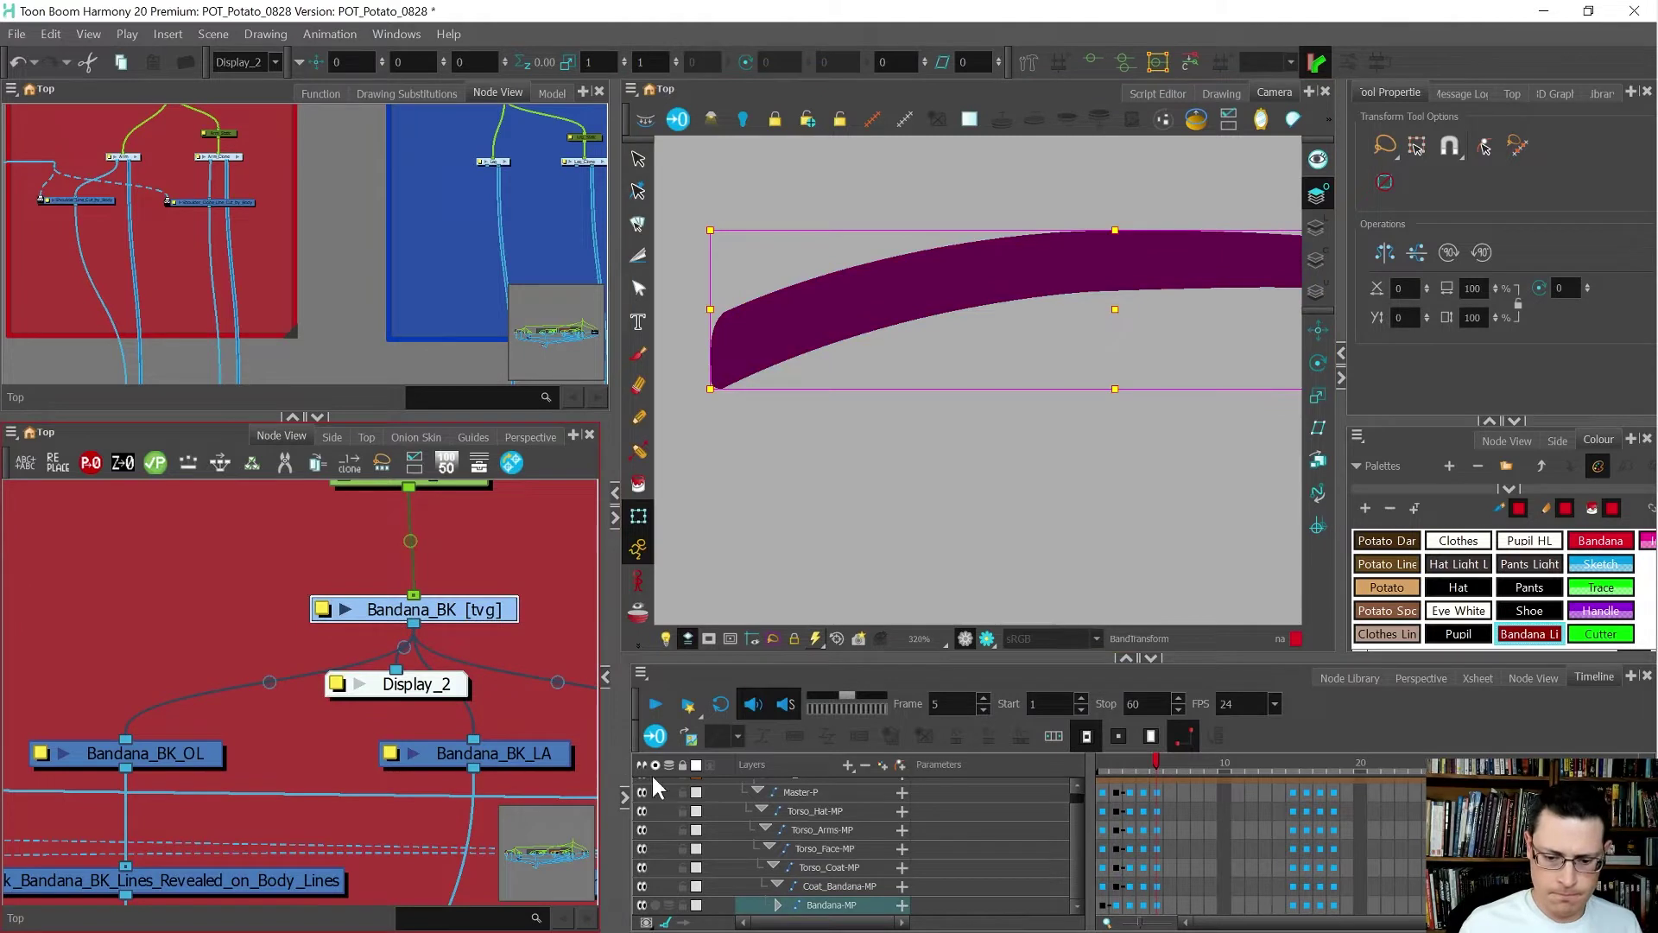
{"action": "left_click", "coordinate": [696, 905]}
{"action": "scroll", "coordinate": [884, 436], "scroll_direction": "down", "scroll_amount": 3}
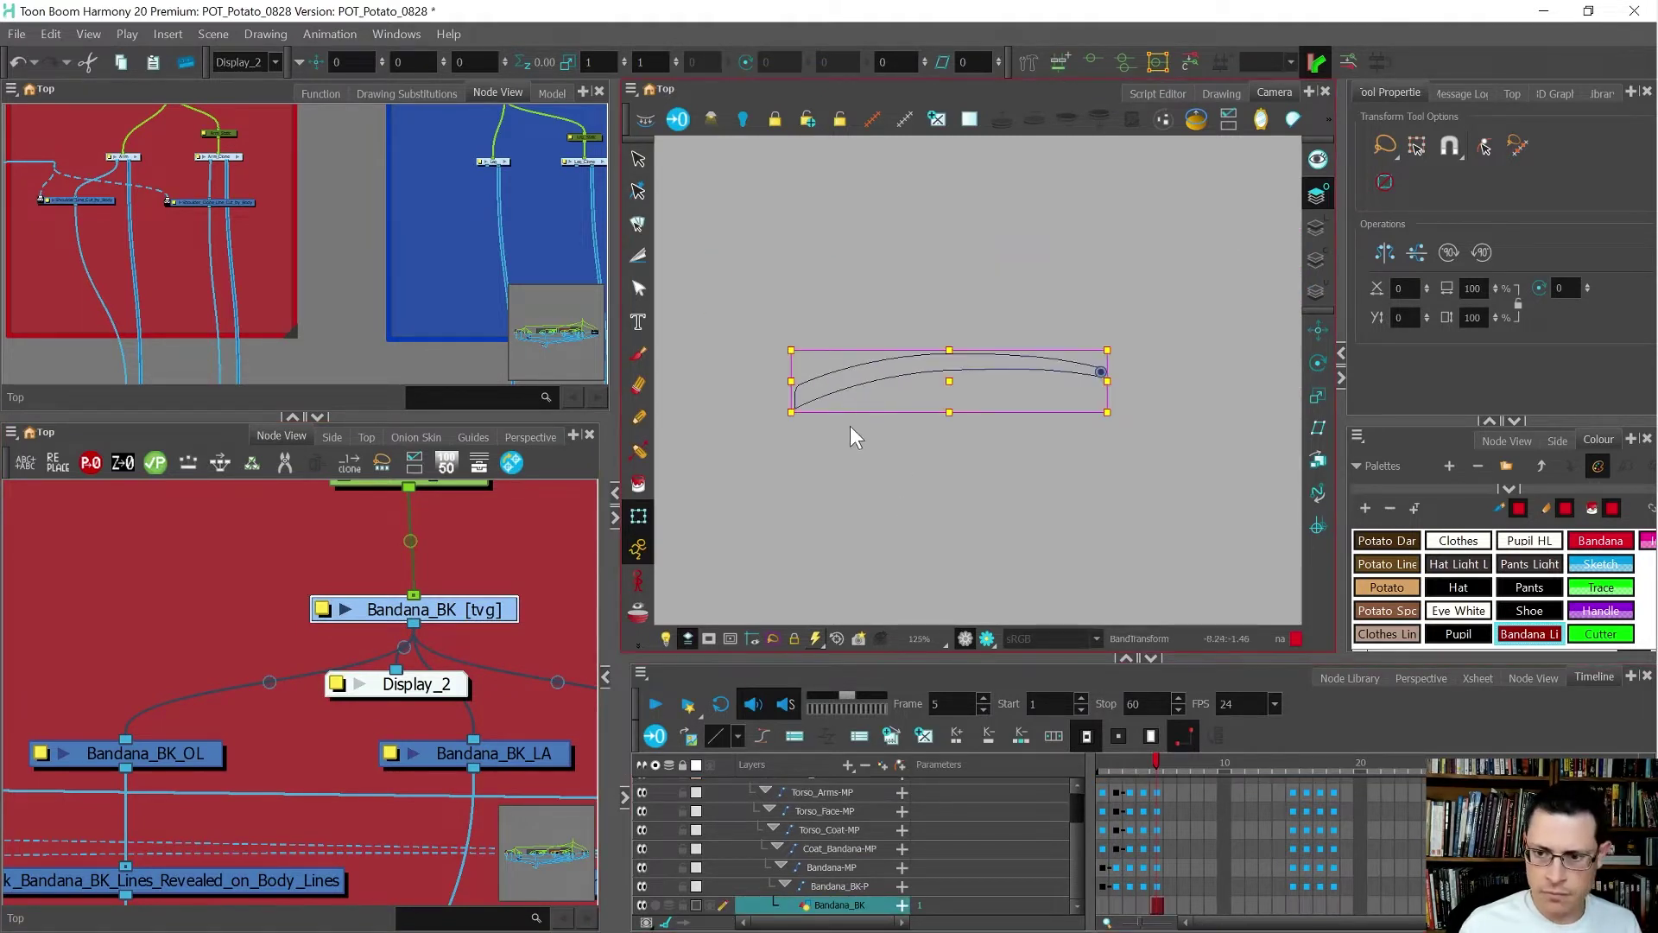
{"action": "scroll", "coordinate": [850, 427], "scroll_direction": "up", "scroll_amount": 1}
{"action": "left_click", "coordinate": [909, 448]}
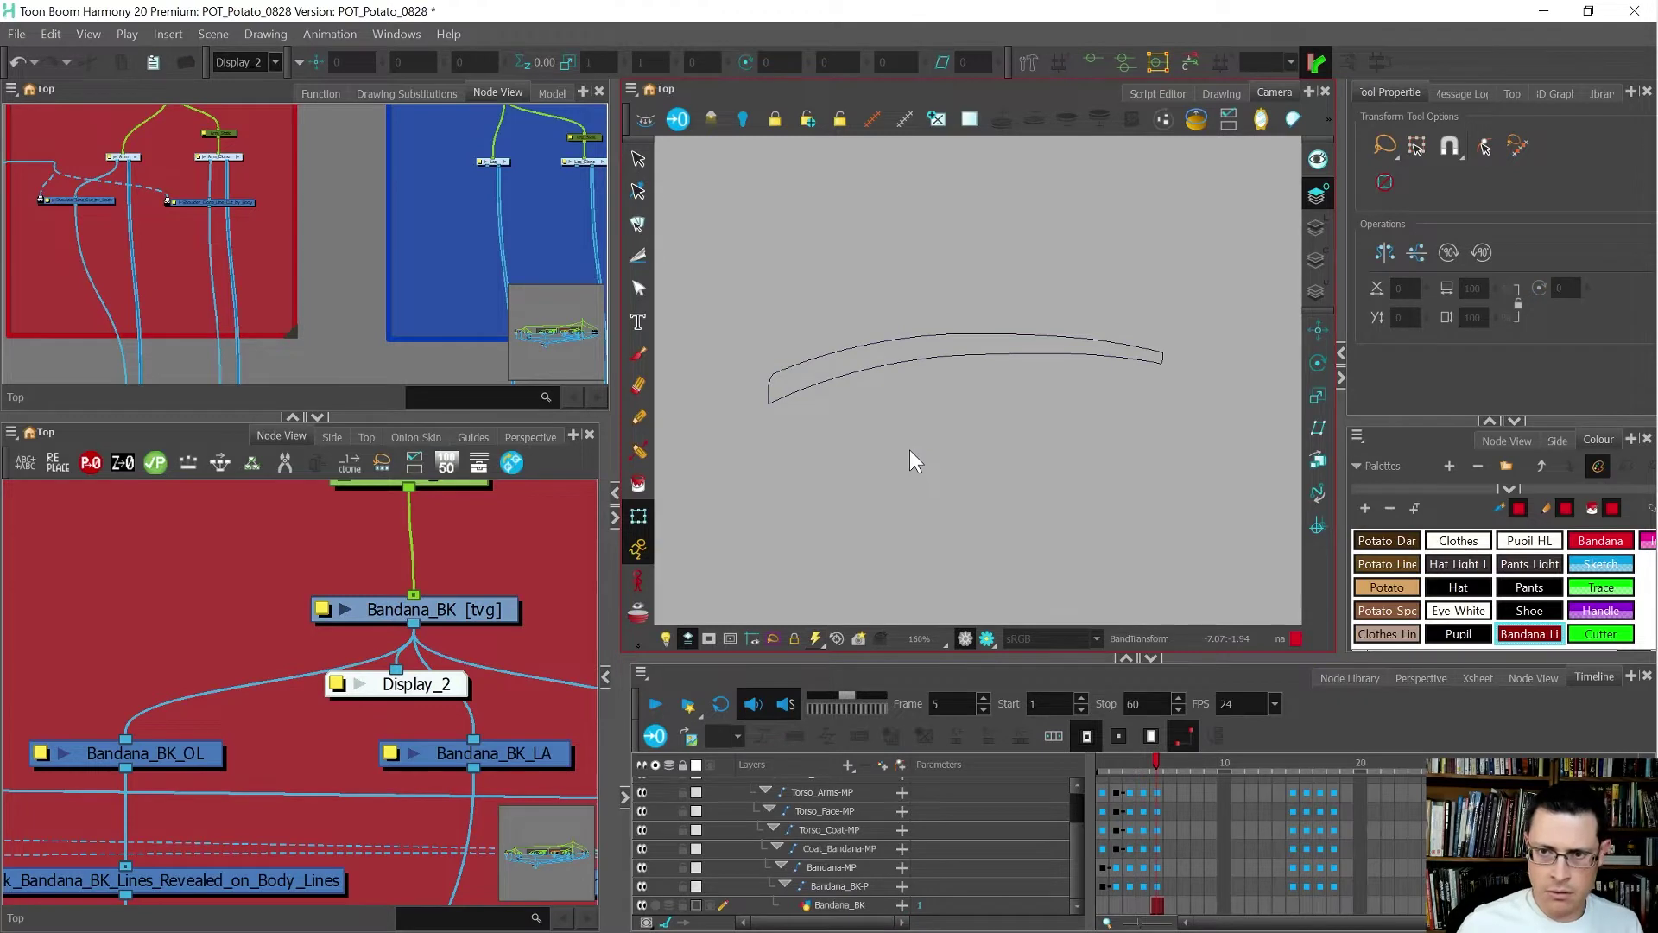
- Create a new deformation group for the Bandana_BK drawing, using the Rigging tool in Envelope mode
{"action": "left_click", "coordinate": [1028, 61]}
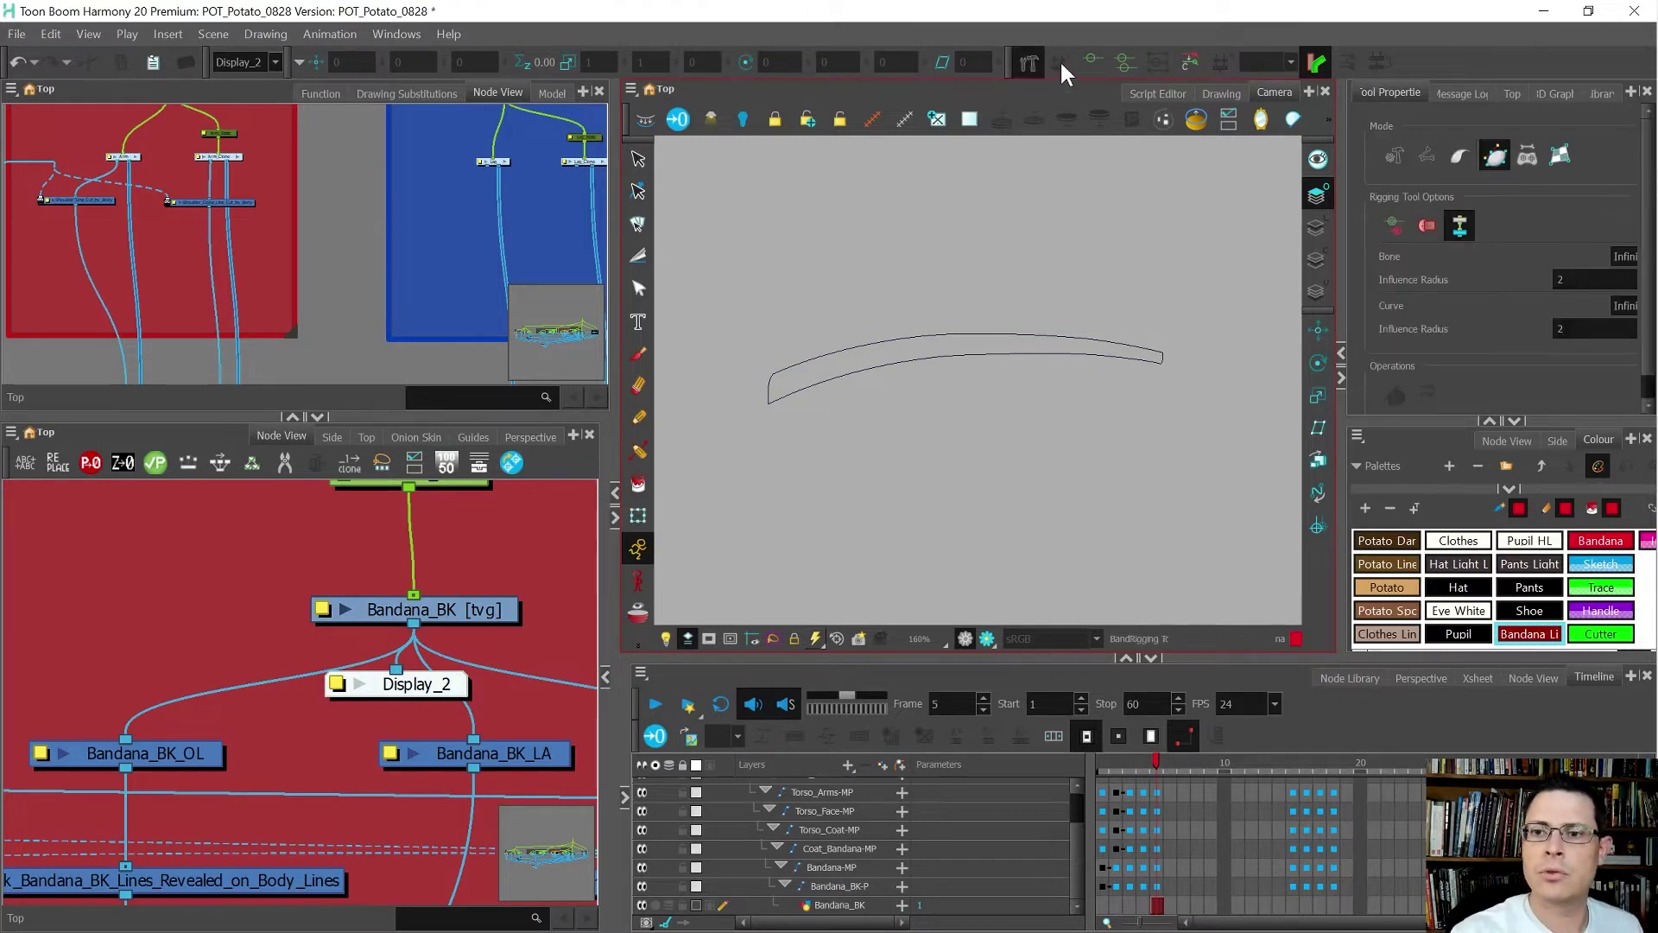
{"action": "left_click", "coordinate": [473, 610]}
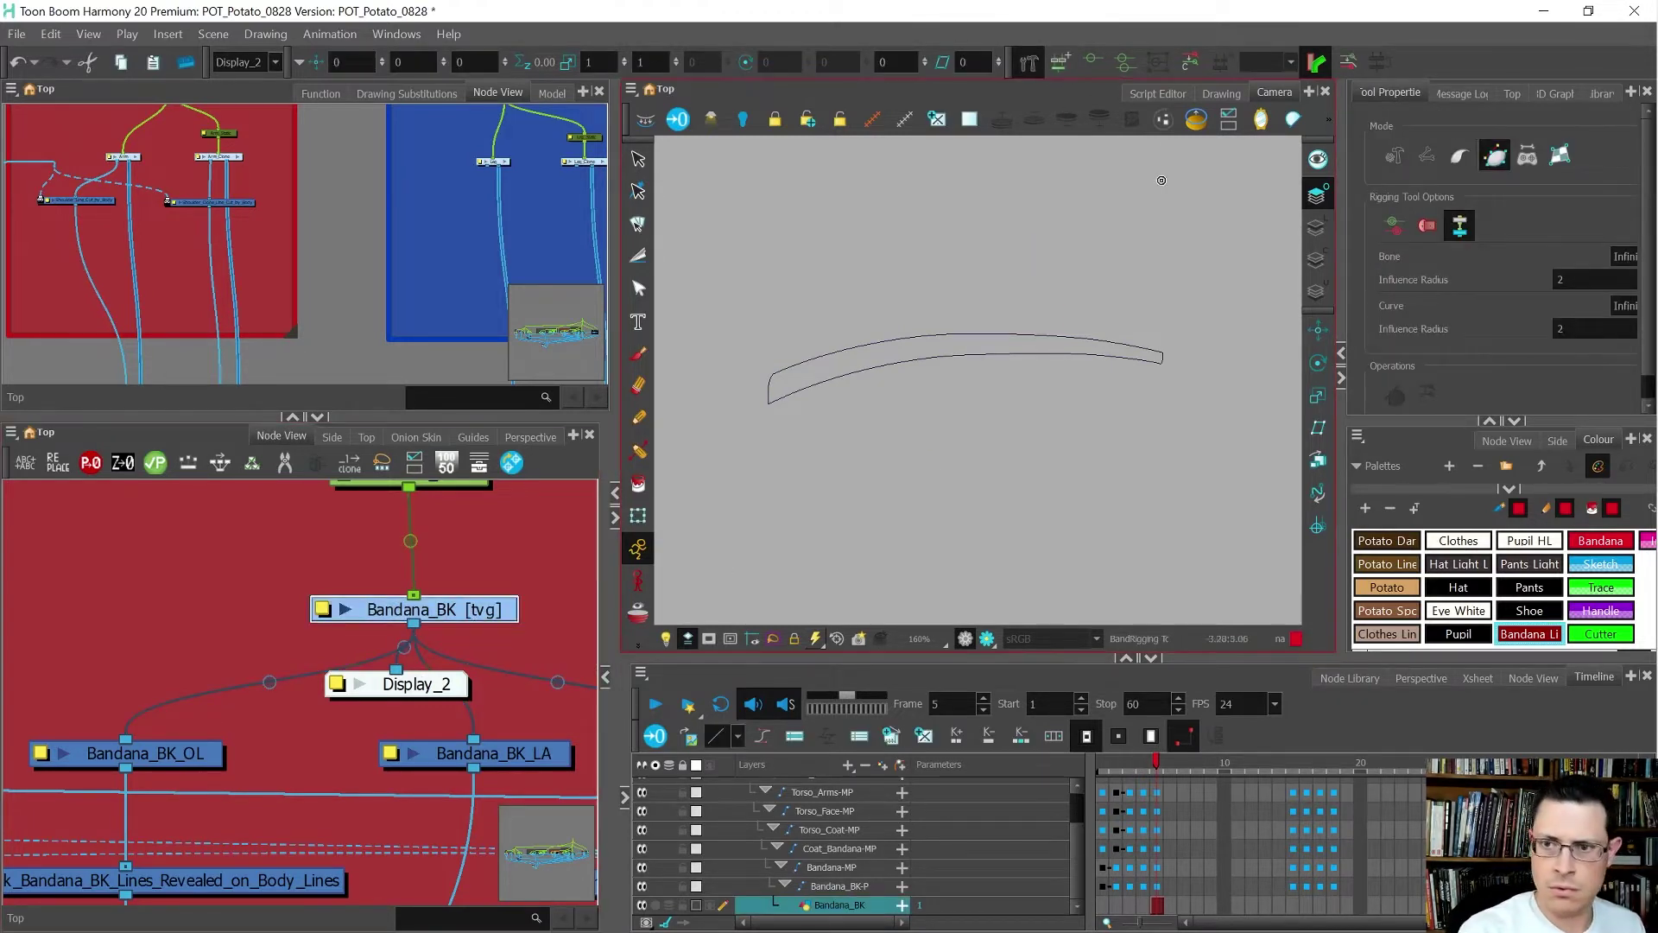
{"action": "left_click", "coordinate": [1061, 62]}
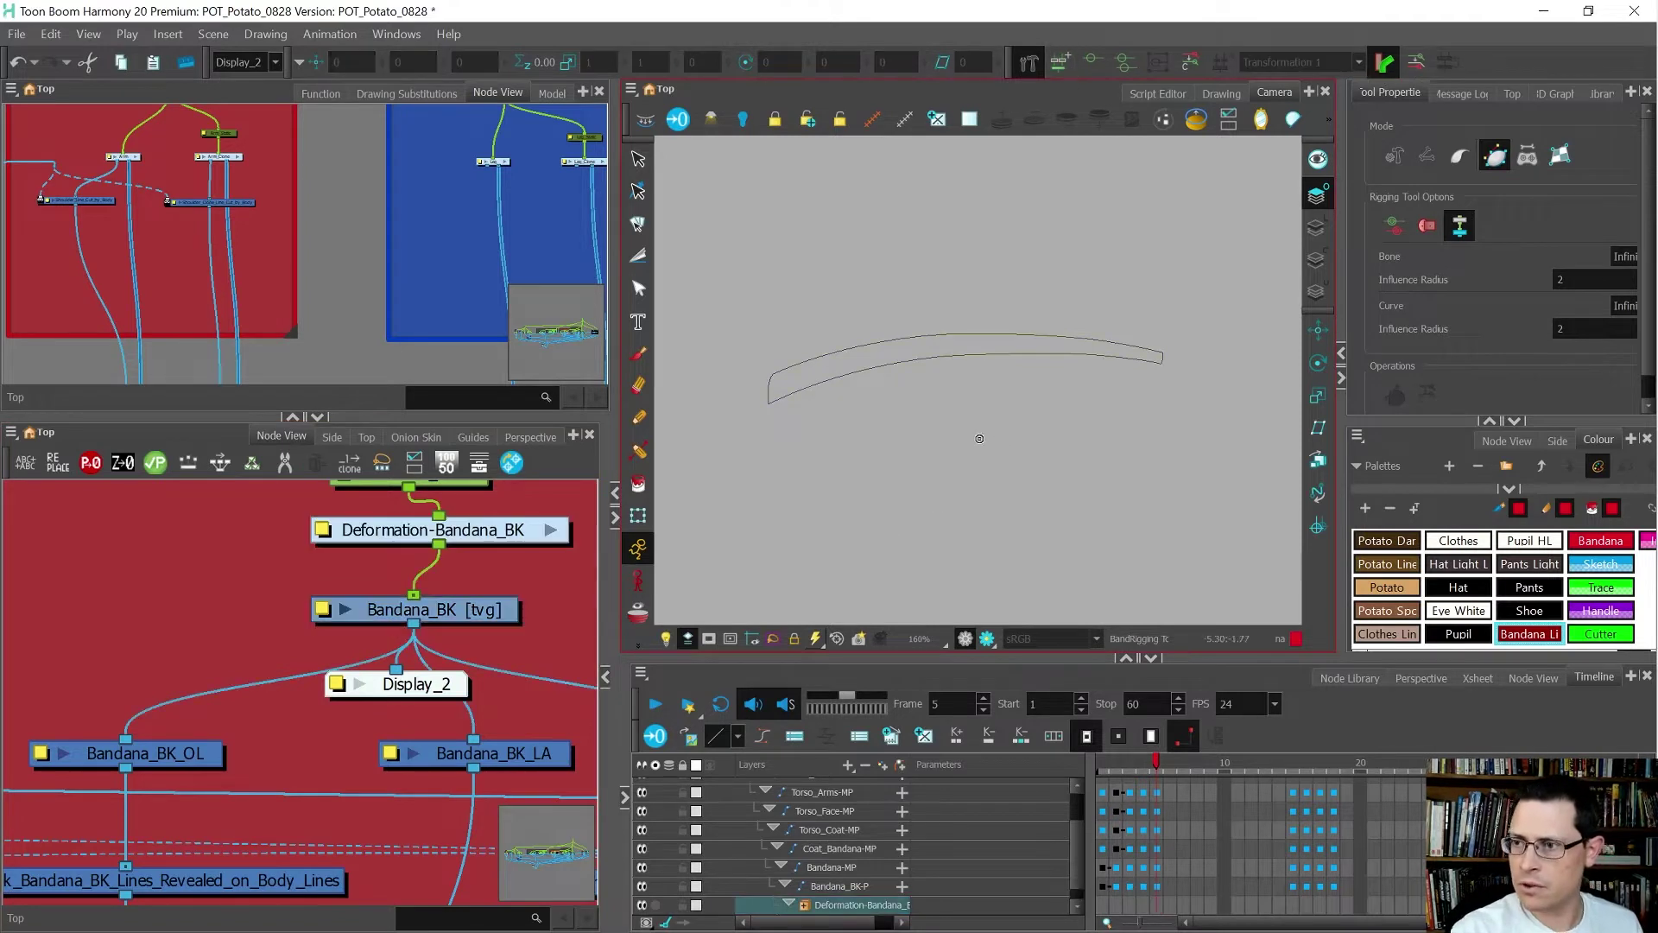
- Build a closed four-point envelope deformer around the corners of the bandana outline
{"action": "scroll", "coordinate": [836, 396], "scroll_direction": "up", "scroll_amount": 2}
{"action": "left_click_drag", "start_coordinate": [1077, 403], "coordinate": [1003, 407]}
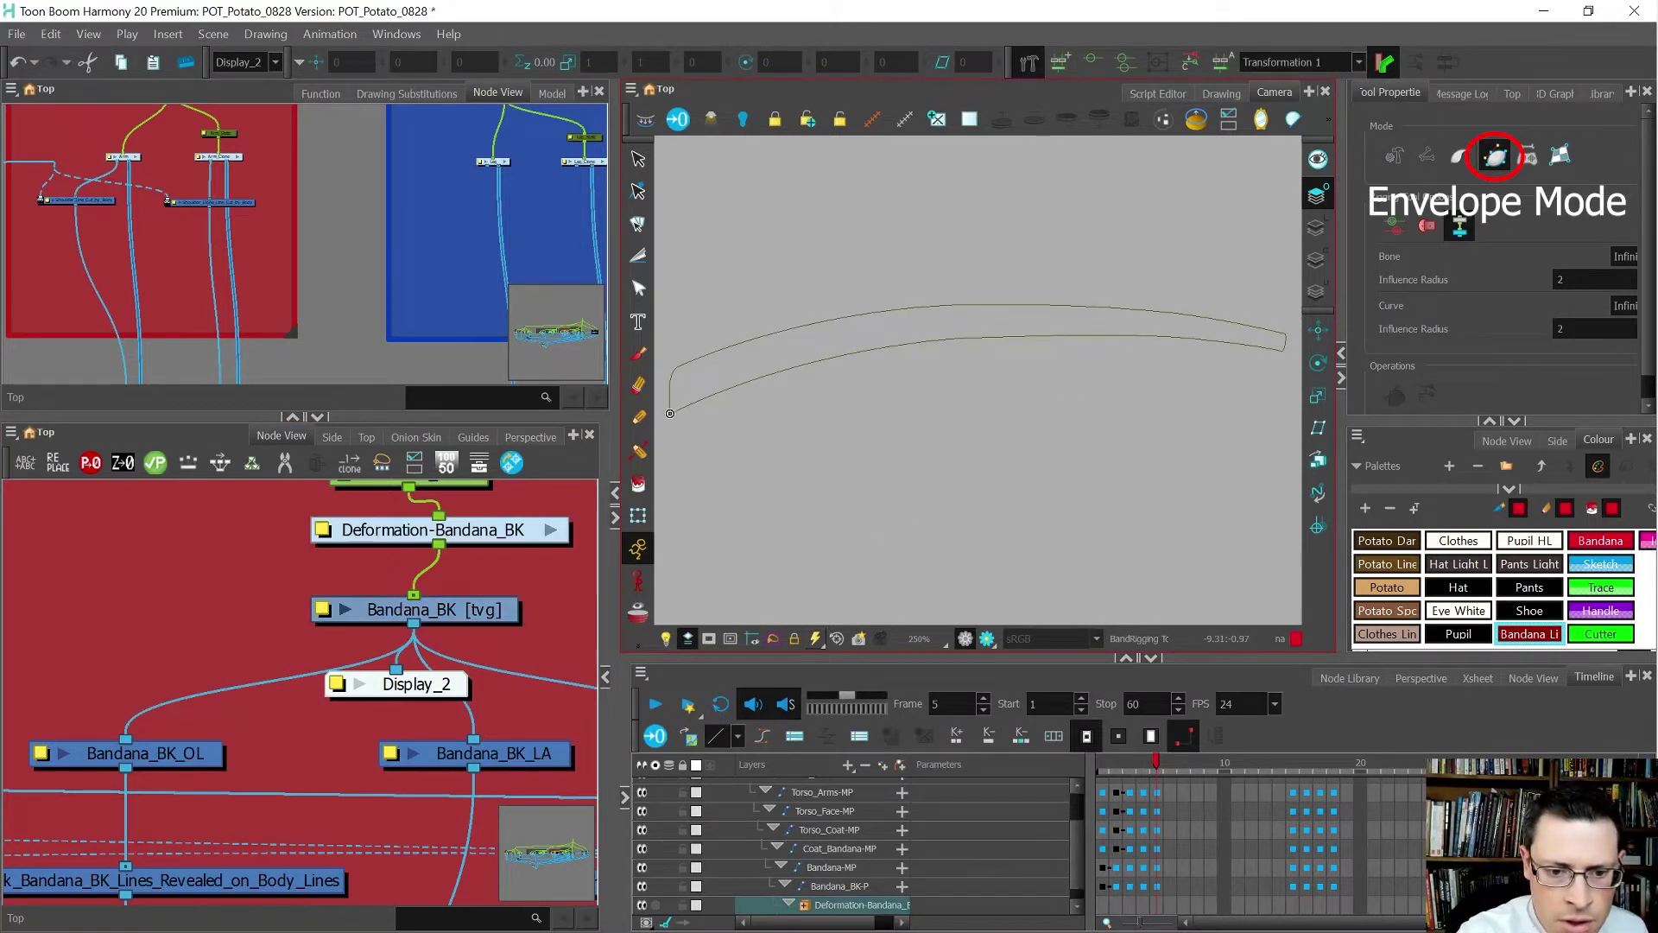
{"action": "left_click", "coordinate": [668, 400]}
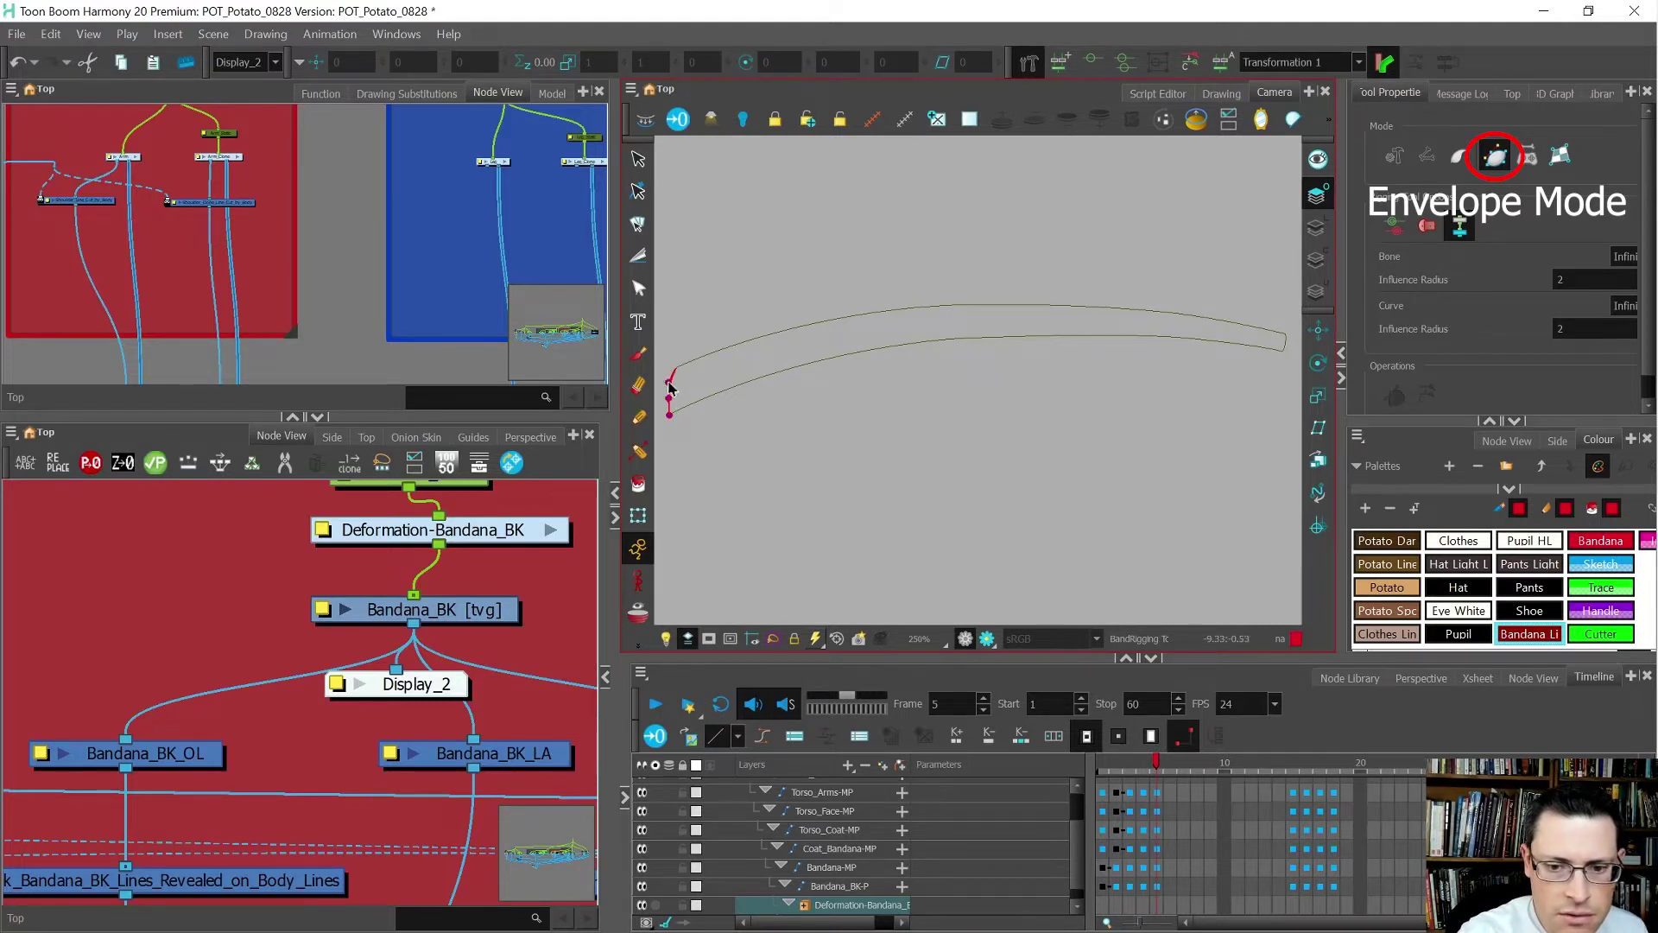
{"action": "left_click_drag", "start_coordinate": [1286, 335], "coordinate": [962, 257]}
{"action": "left_click", "coordinate": [1288, 349]}
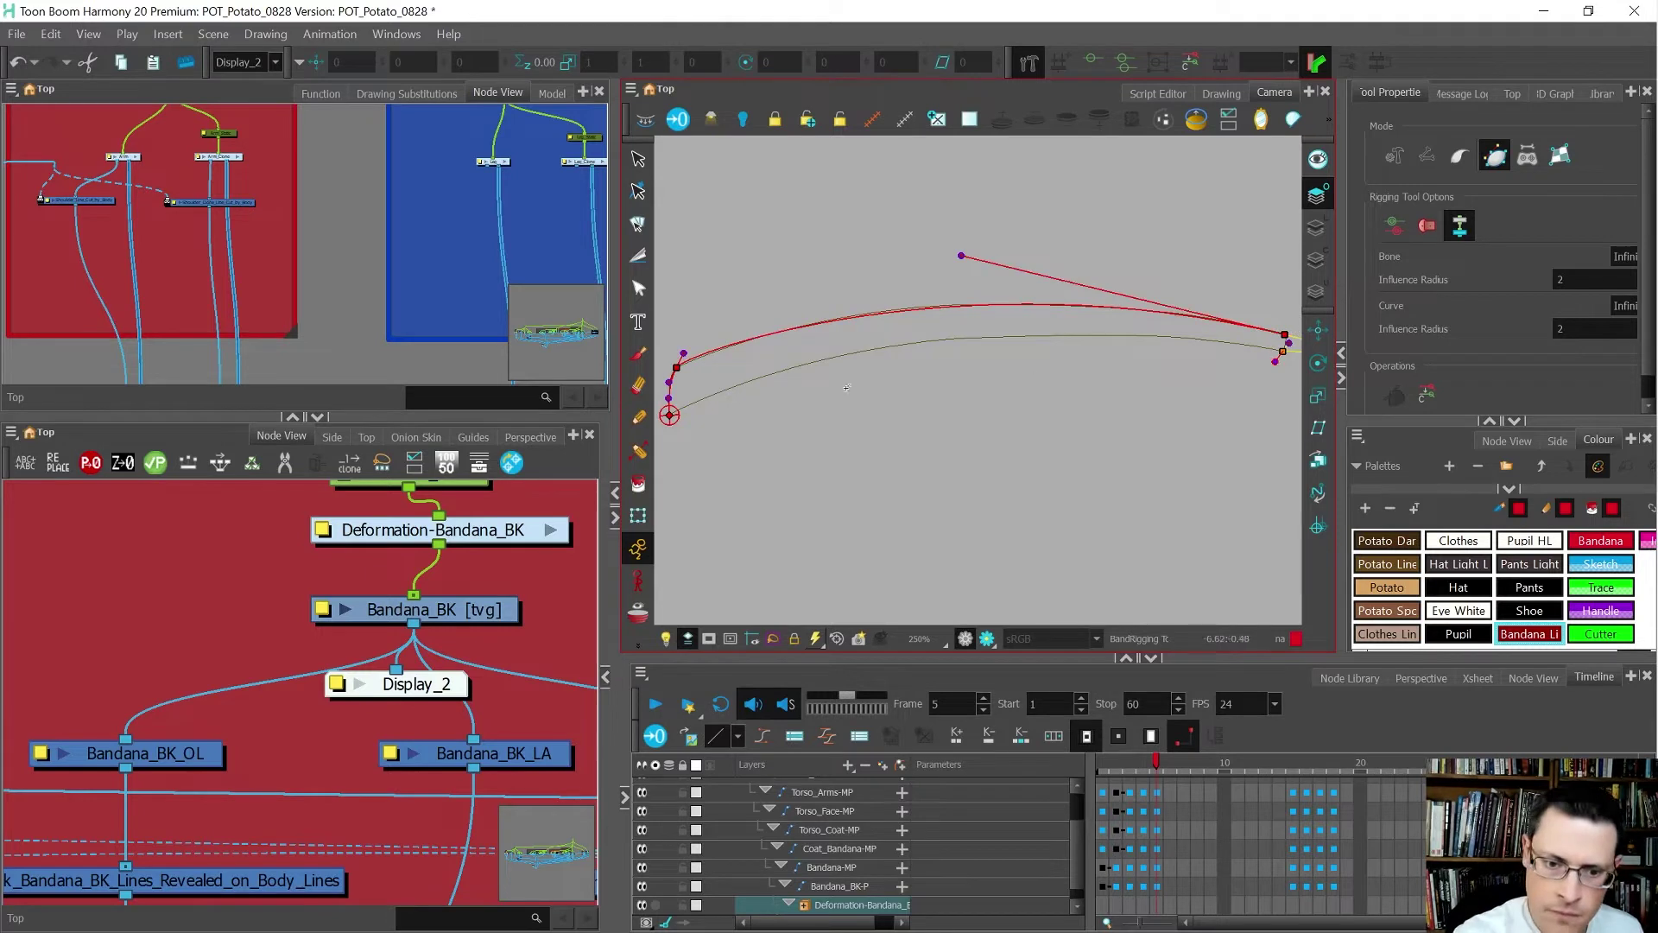
{"action": "left_click_drag", "start_coordinate": [669, 415], "coordinate": [855, 310]}
- Adjust the curve handles along the envelope's upper and lower edges to follow the bandana outline
{"action": "left_click_drag", "start_coordinate": [688, 348], "coordinate": [771, 333]}
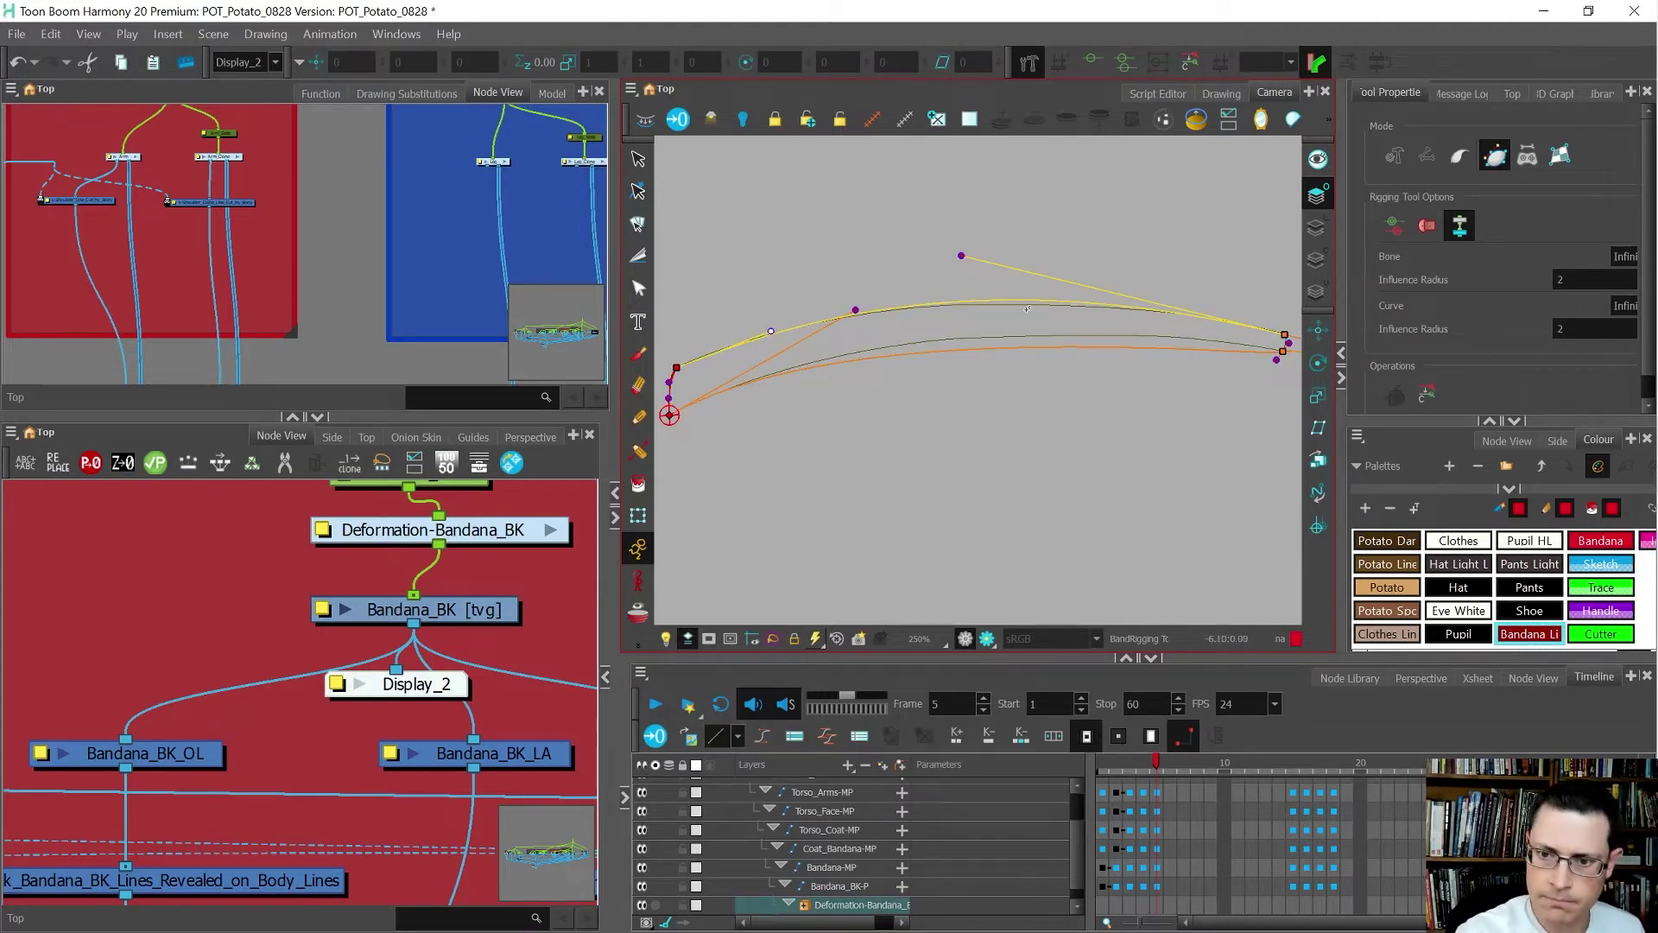
{"action": "mouse_move", "coordinate": [964, 256]}
{"action": "left_mouse_down"}
{"action": "mouse_move", "coordinate": [933, 267]}
{"action": "mouse_move", "coordinate": [970, 267]}
{"action": "mouse_move", "coordinate": [955, 265]}
{"action": "left_mouse_up"}
{"action": "left_click", "coordinate": [1279, 362]}
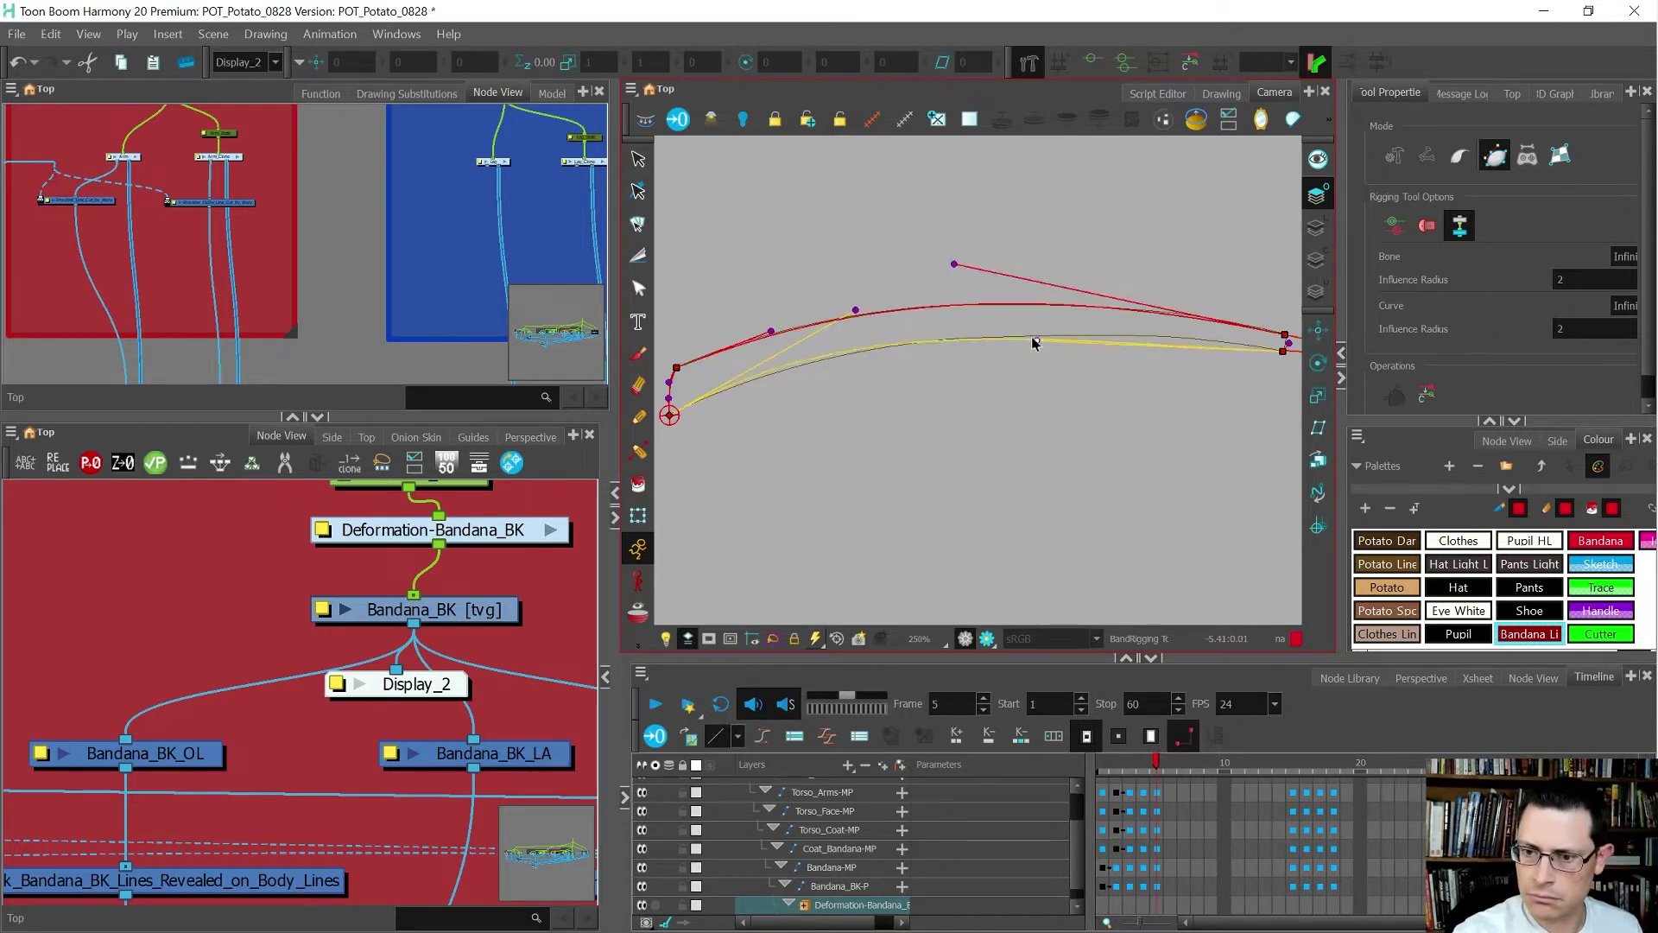
{"action": "left_click_drag", "start_coordinate": [1163, 329], "coordinate": [1126, 320]}
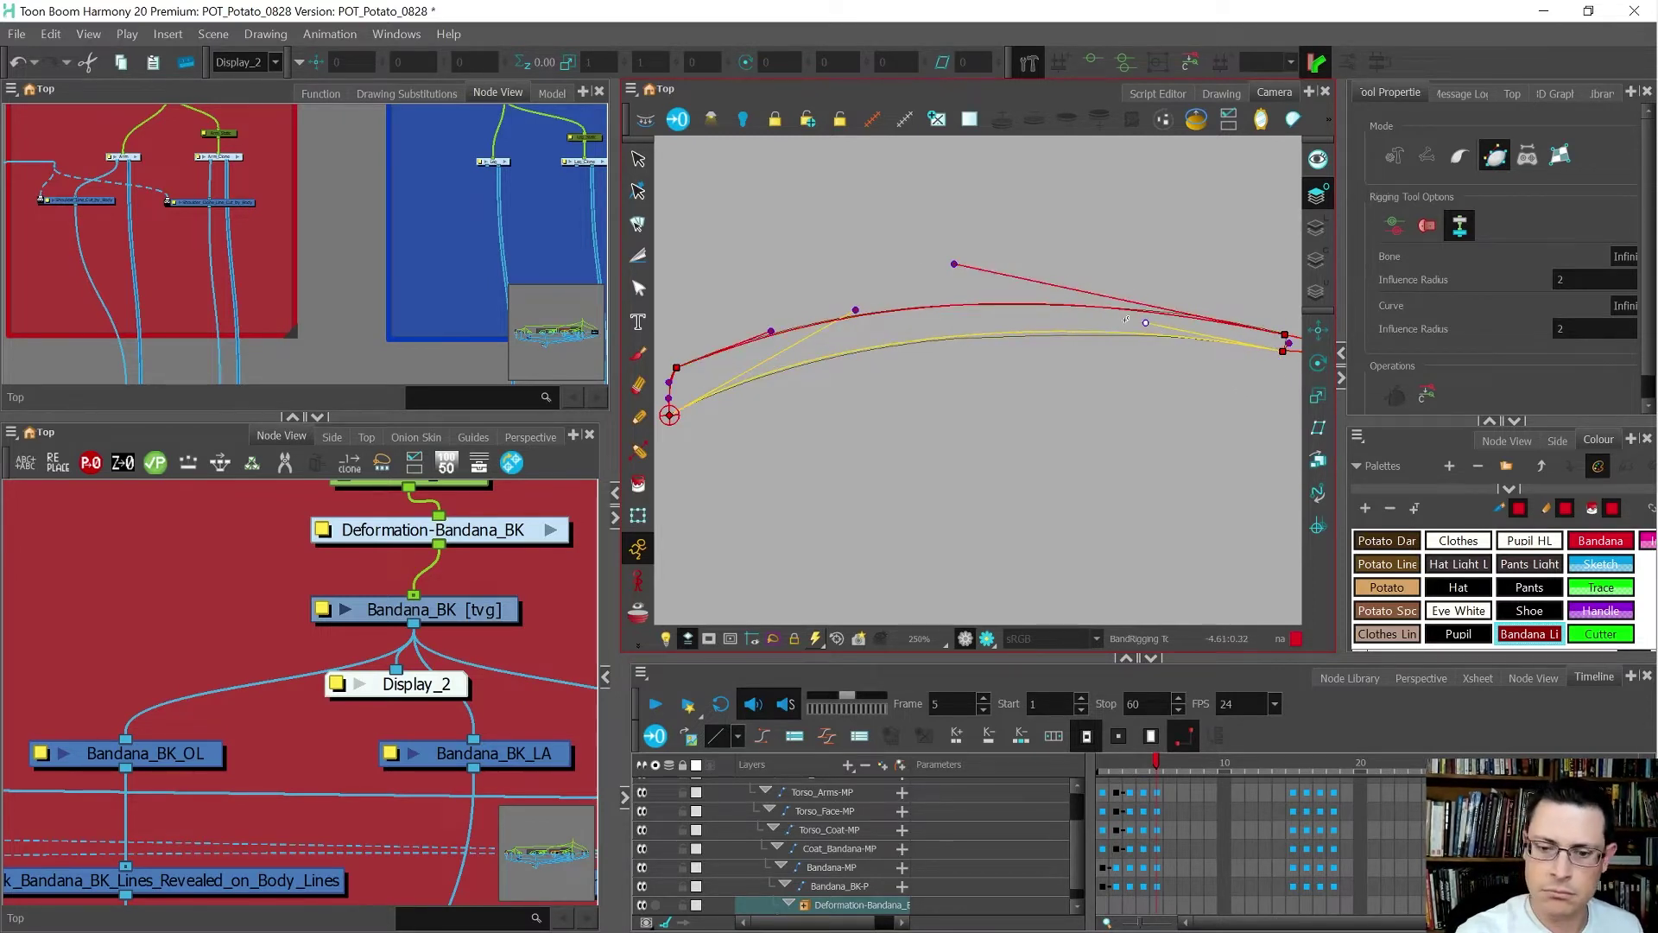
{"action": "left_click_drag", "start_coordinate": [856, 310], "coordinate": [834, 326]}
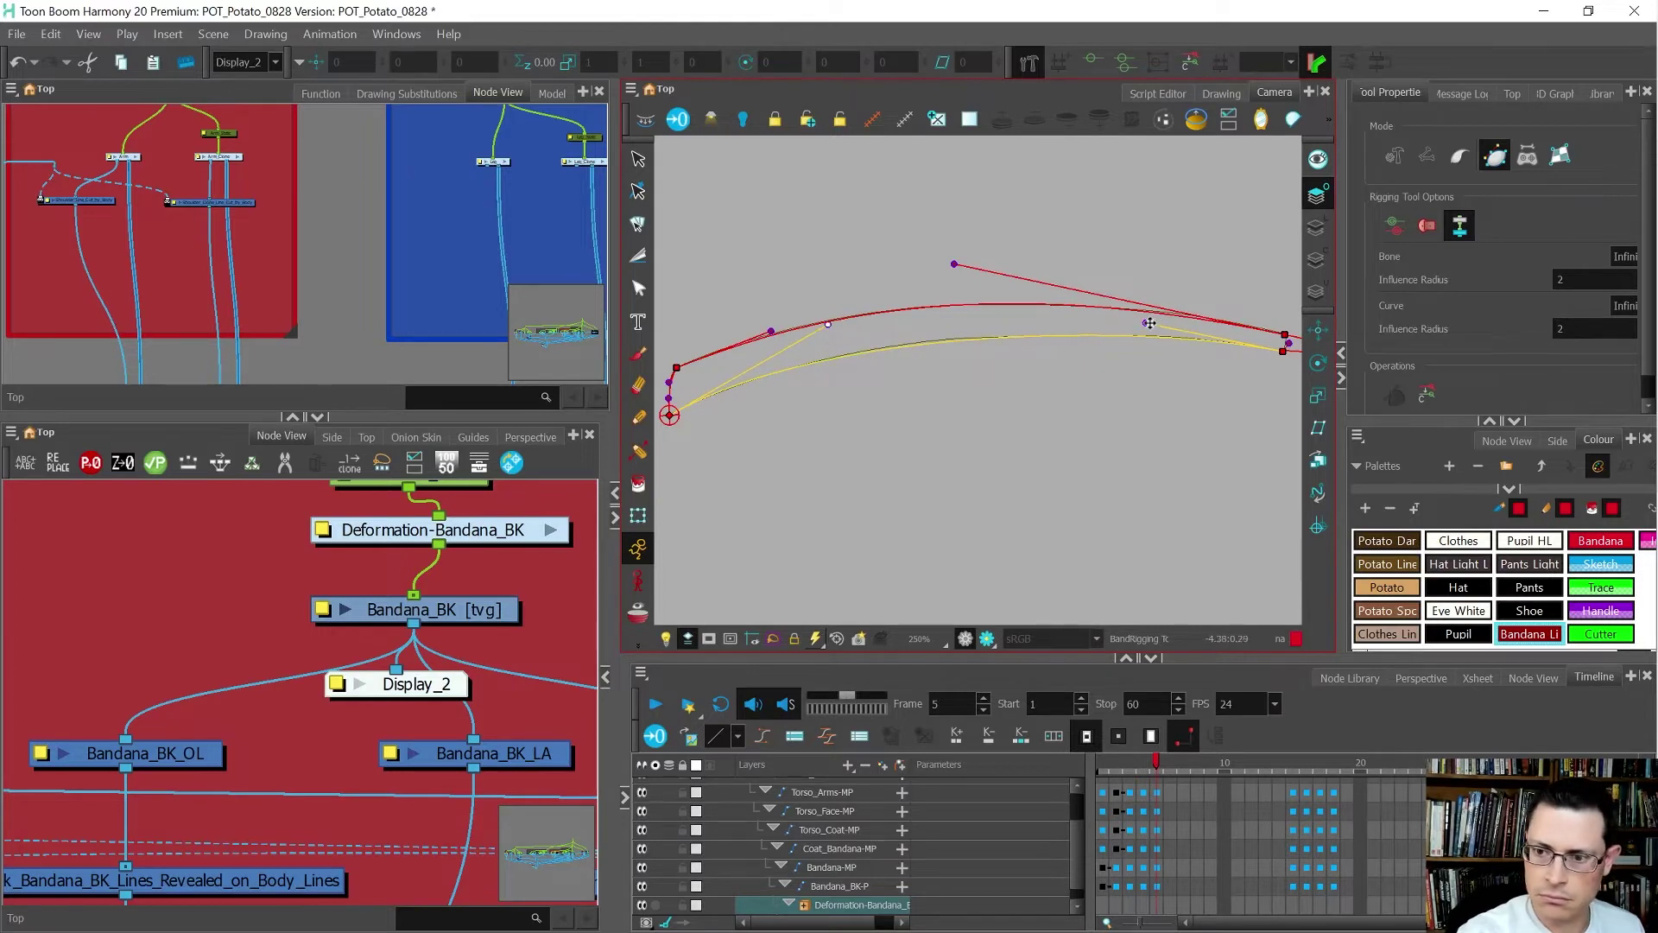
{"action": "left_click_drag", "start_coordinate": [1149, 323], "coordinate": [1108, 325]}
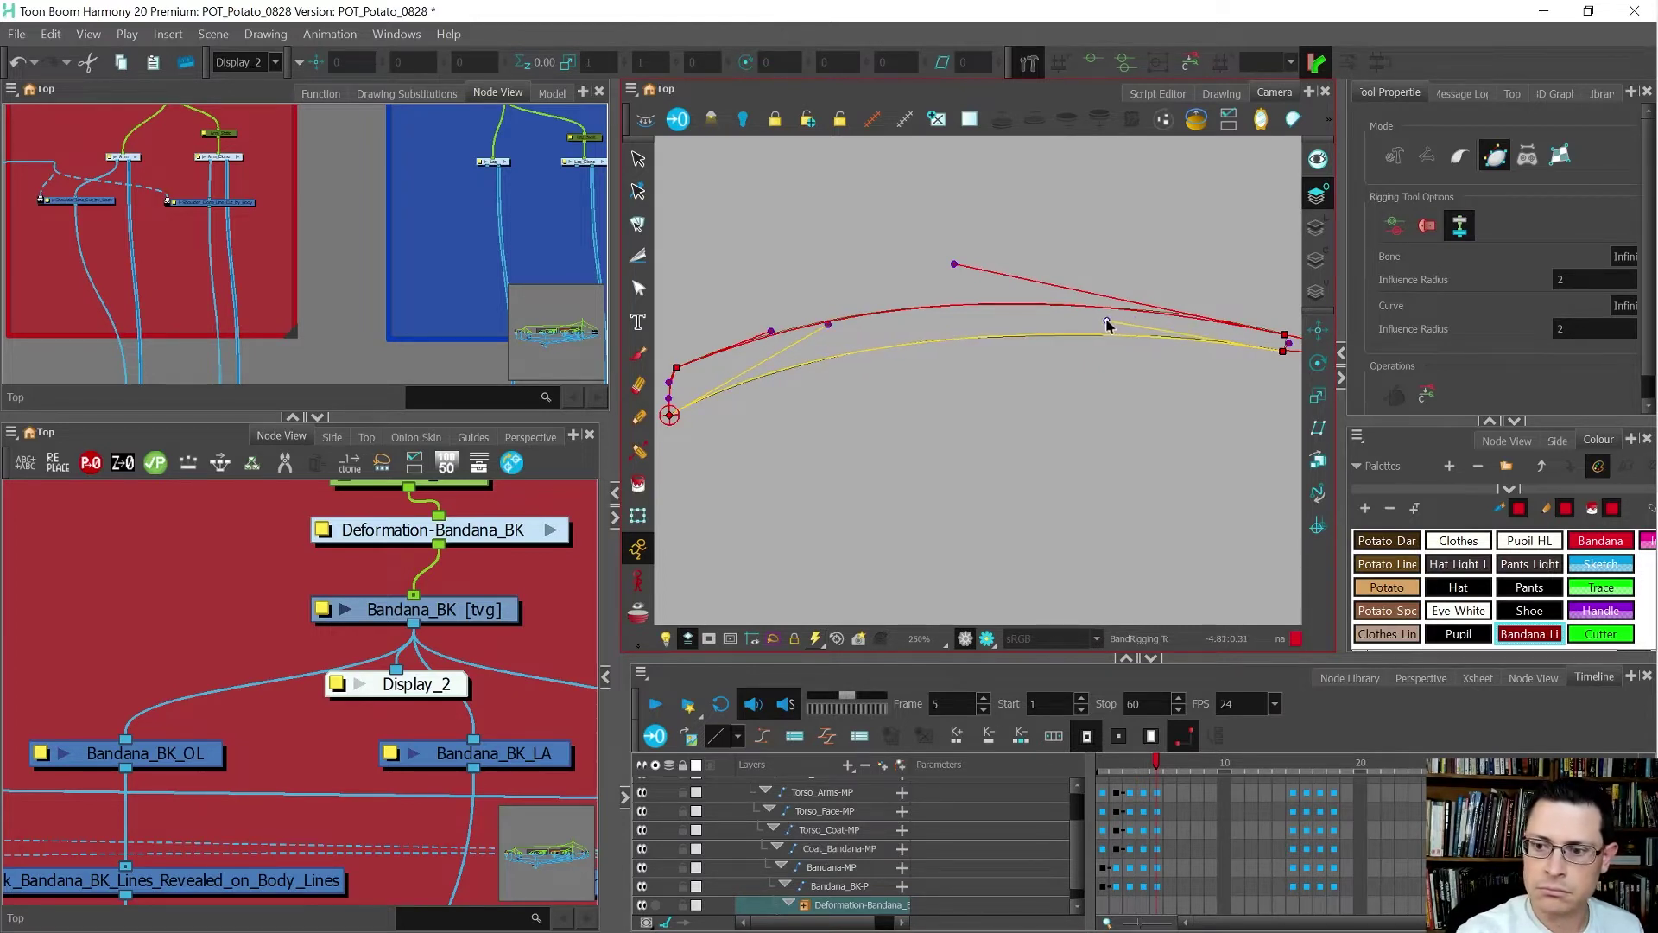
{"action": "left_click_drag", "start_coordinate": [831, 324], "coordinate": [833, 327]}
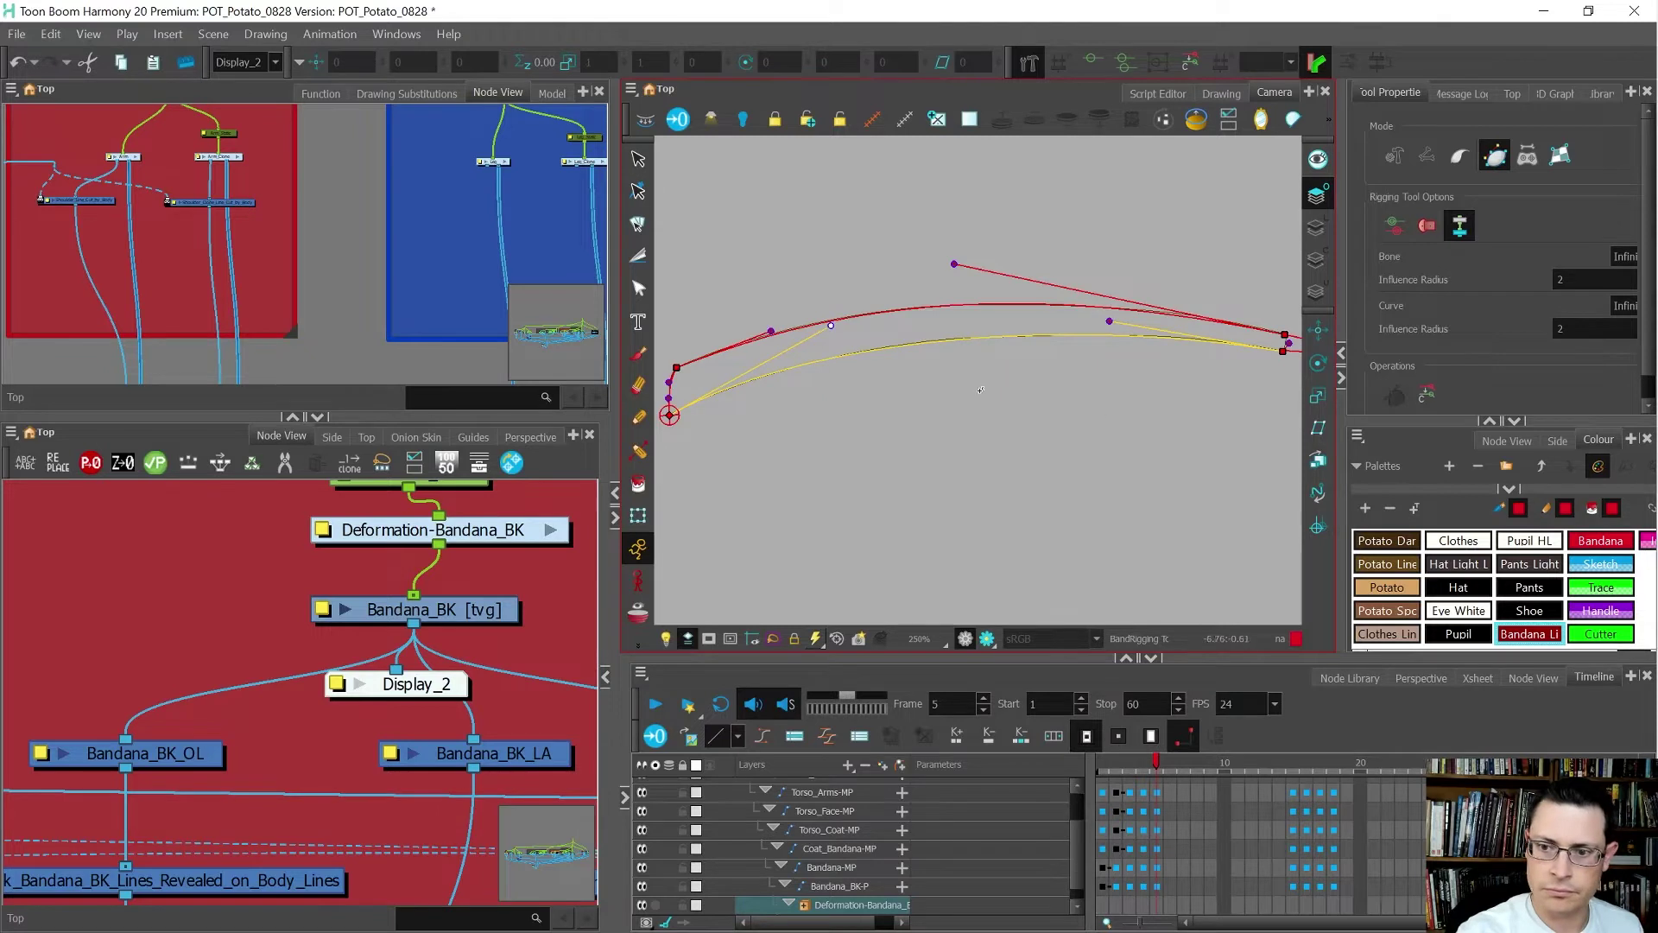
- Shorten the envelope's overlong handle at the knot end and align the upper corner point with the bandana outline
{"action": "left_click_drag", "start_coordinate": [1124, 425], "coordinate": [829, 418]}
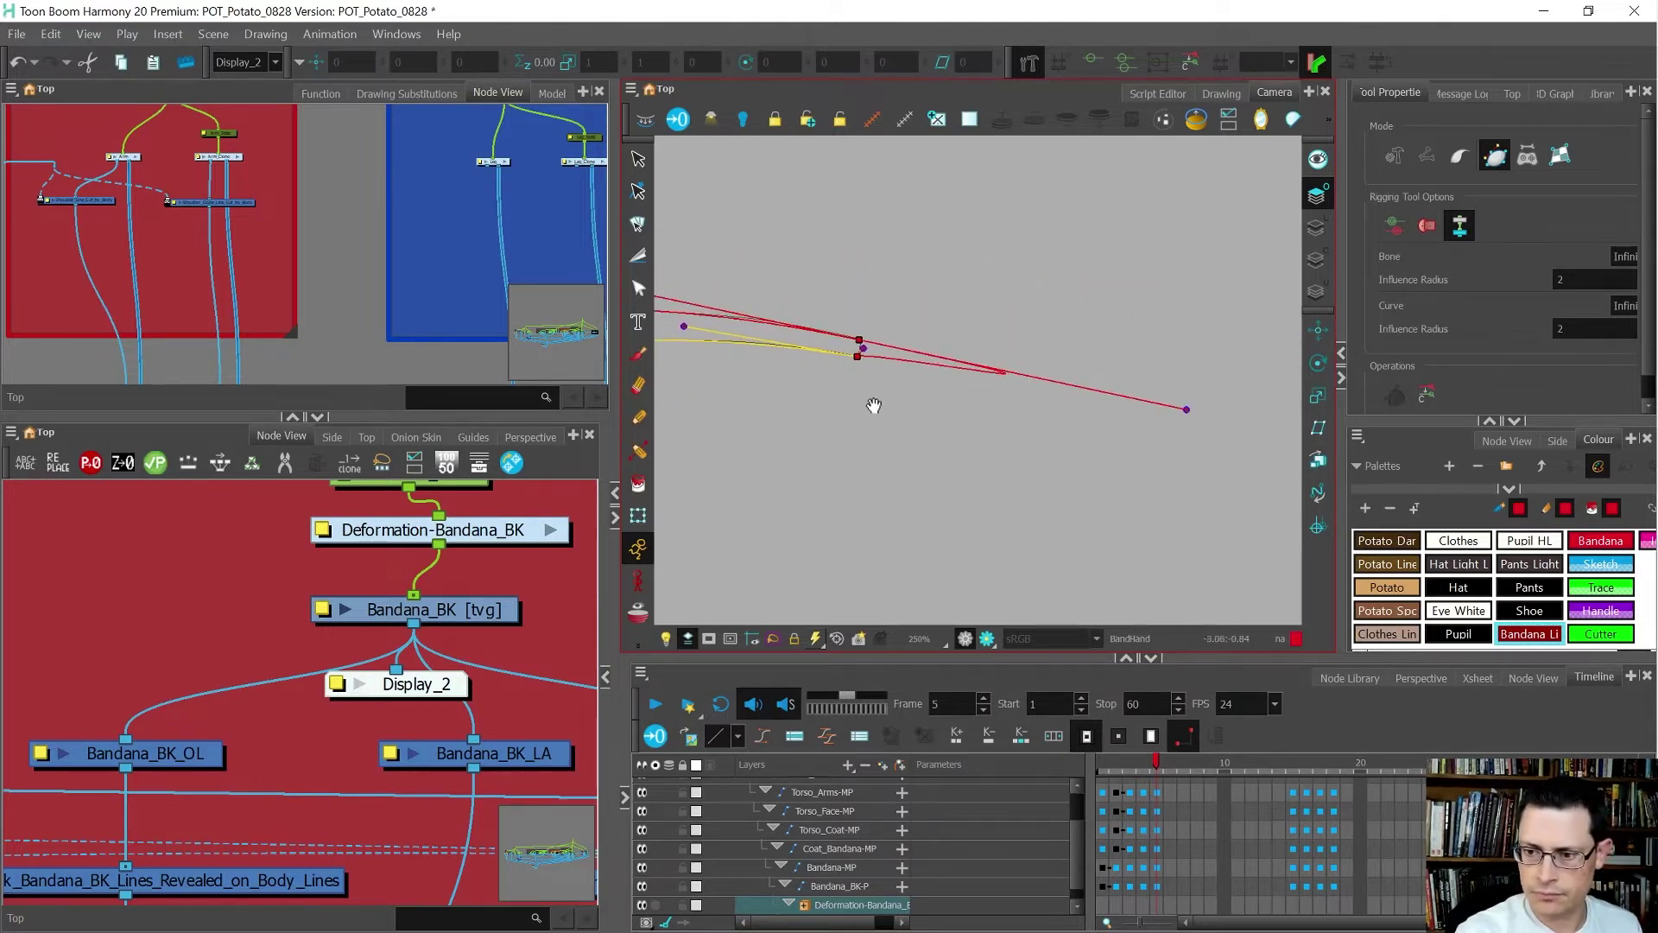
{"action": "left_click_drag", "start_coordinate": [1186, 410], "coordinate": [878, 348]}
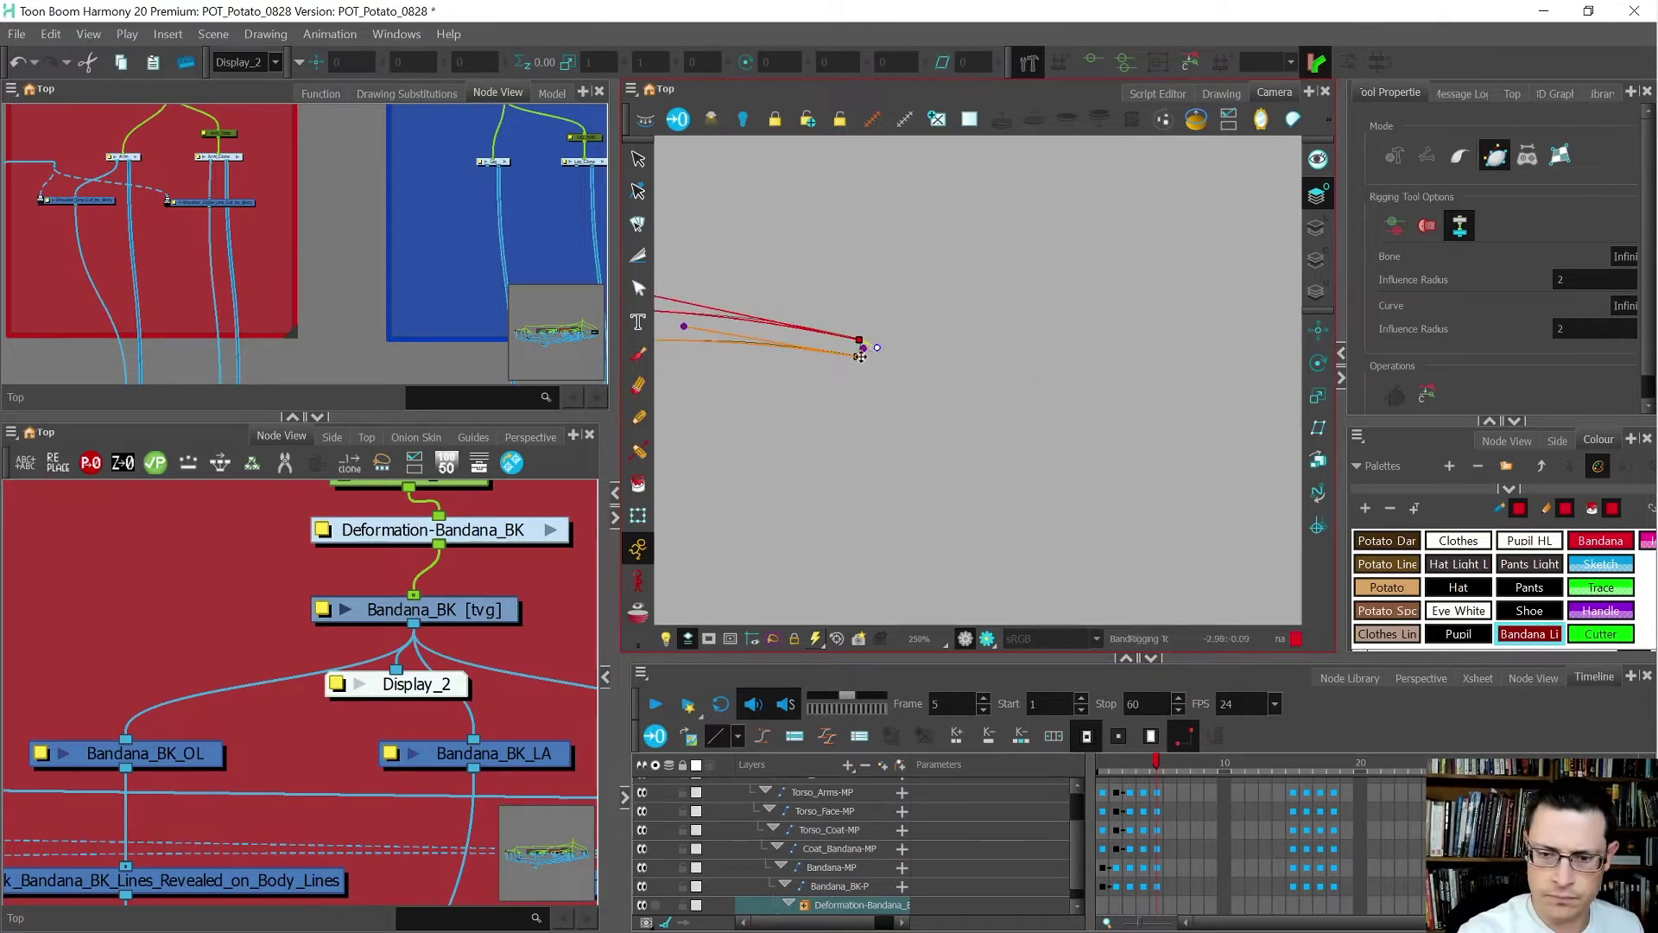
{"action": "scroll", "coordinate": [868, 342], "scroll_direction": "up", "scroll_amount": 5}
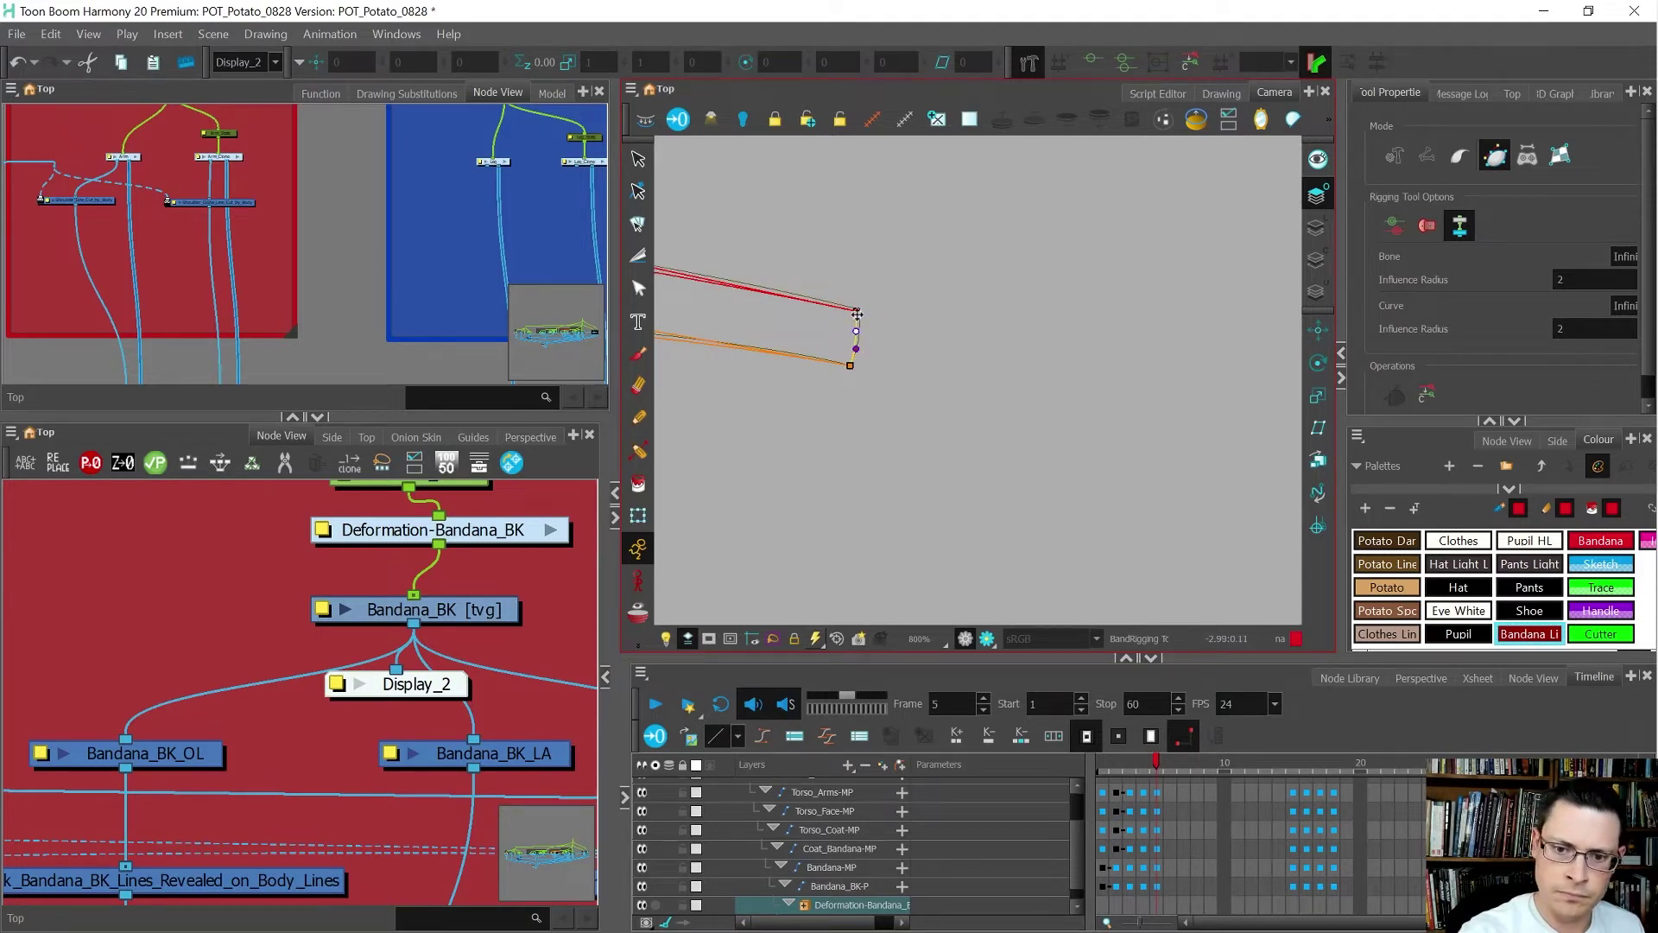
{"action": "left_click_drag", "start_coordinate": [857, 313], "coordinate": [860, 309]}
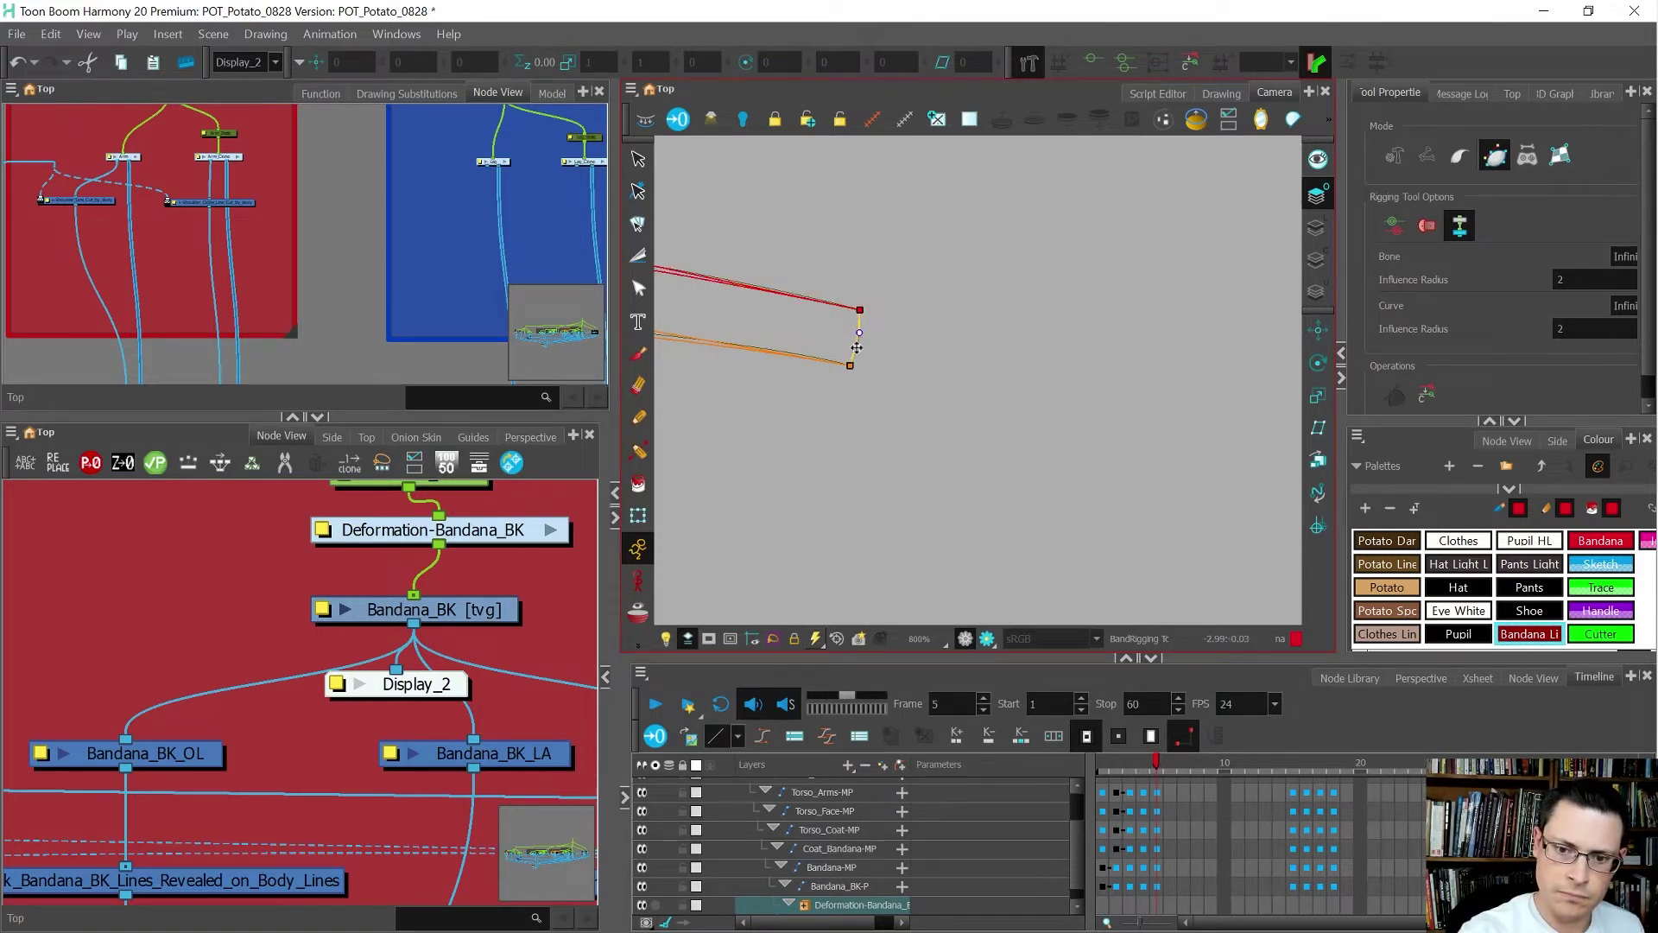
- Refine the curve handles at the knot end of the envelope so its edges follow the bandana outline
{"action": "left_click_drag", "start_coordinate": [811, 395], "coordinate": [1162, 407]}
{"action": "scroll", "coordinate": [1054, 402], "scroll_direction": "down", "scroll_amount": 3}
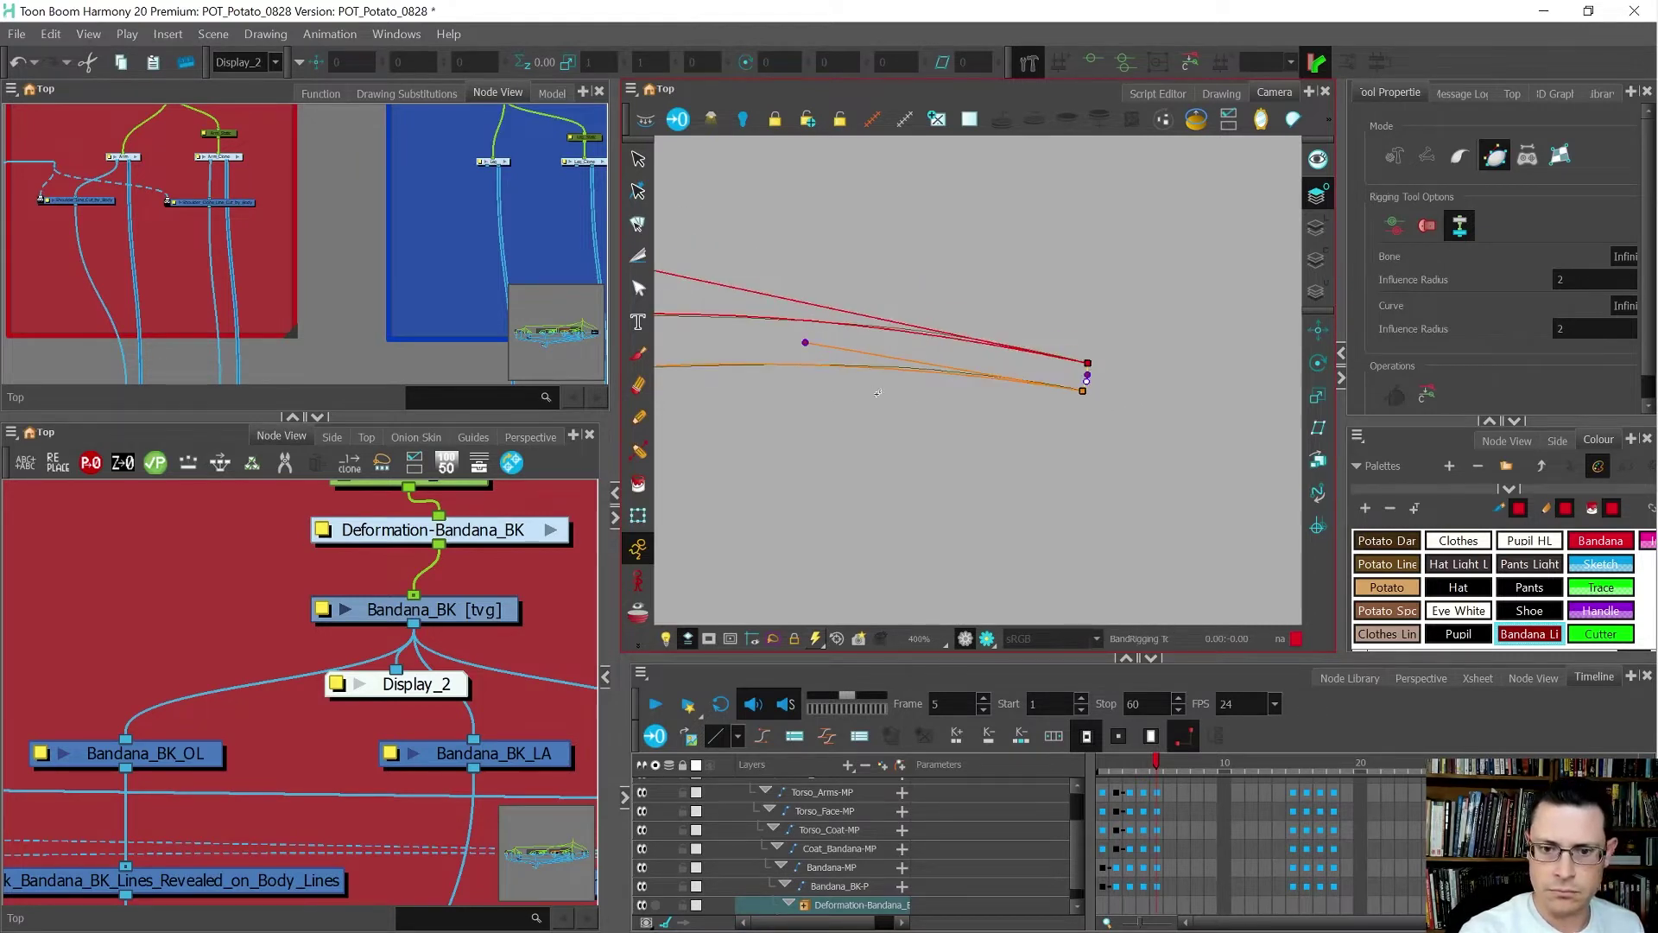
{"action": "scroll", "coordinate": [825, 364], "scroll_direction": "up", "scroll_amount": 1}
{"action": "scroll", "coordinate": [825, 365], "scroll_direction": "up", "scroll_amount": 1}
{"action": "left_click_drag", "start_coordinate": [794, 331], "coordinate": [987, 339]}
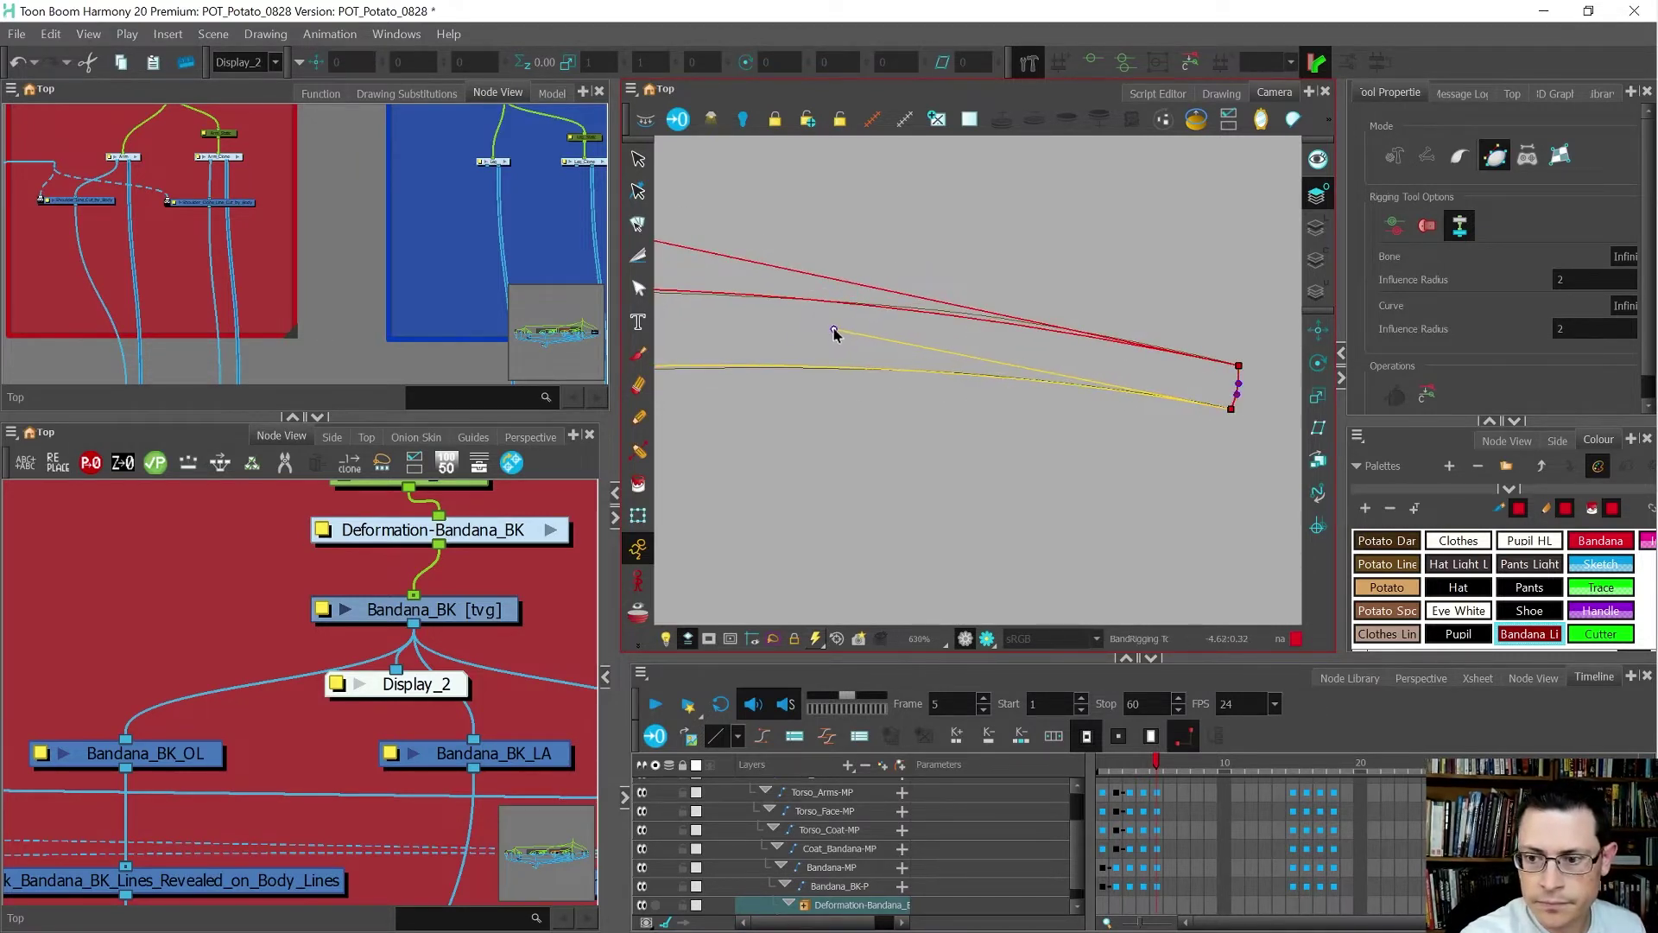
{"action": "scroll", "coordinate": [825, 334], "scroll_direction": "down", "scroll_amount": 3}
{"action": "left_click_drag", "start_coordinate": [807, 281], "coordinate": [855, 281]}
- Fine-tune the remaining handles on the envelope's upper and lower edges to match the bandana's arc, and save the scene
{"action": "left_click_drag", "start_coordinate": [848, 406], "coordinate": [1095, 381]}
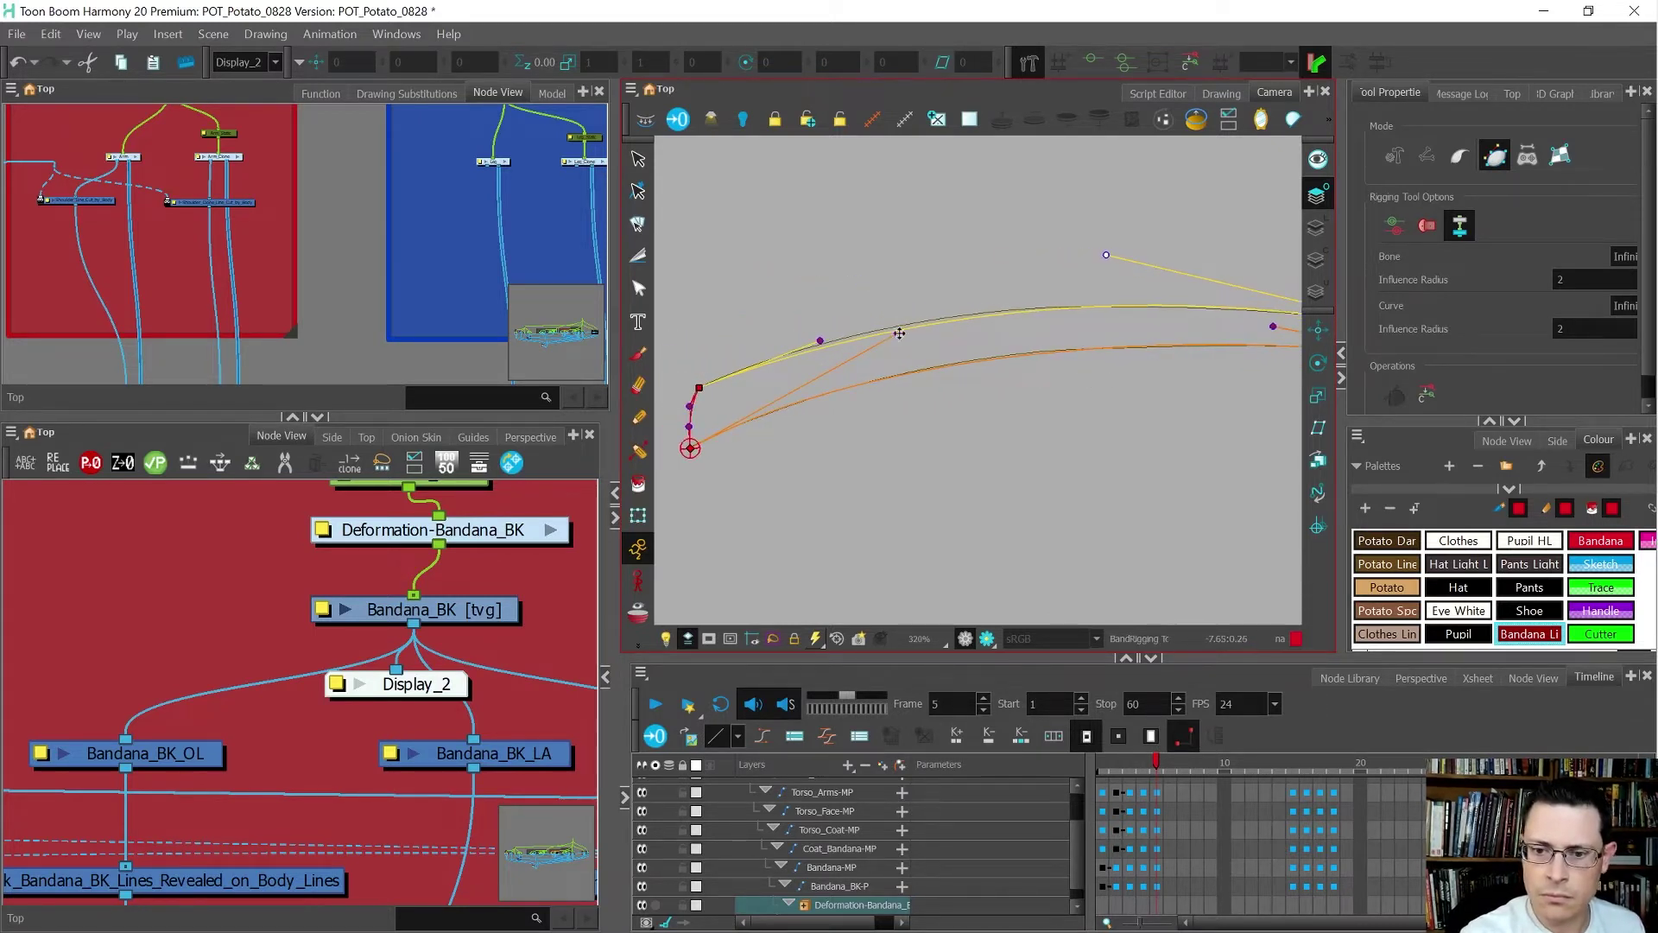
{"action": "left_click_drag", "start_coordinate": [899, 333], "coordinate": [869, 319]}
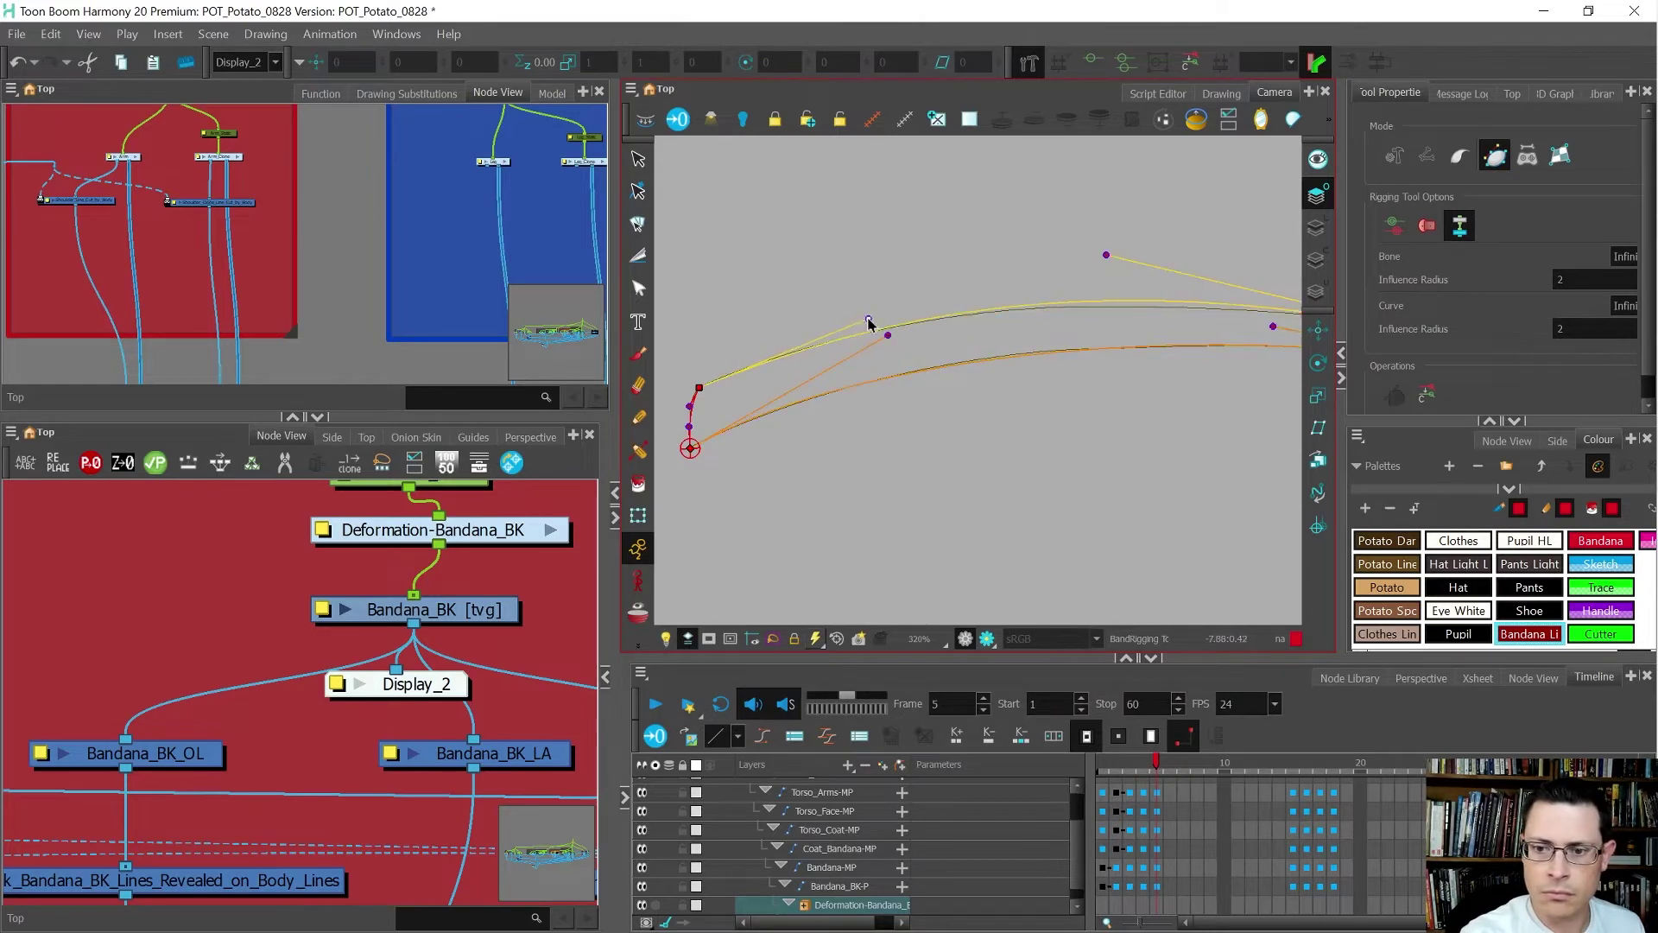
{"action": "scroll", "coordinate": [872, 323], "scroll_direction": "down", "scroll_amount": 2}
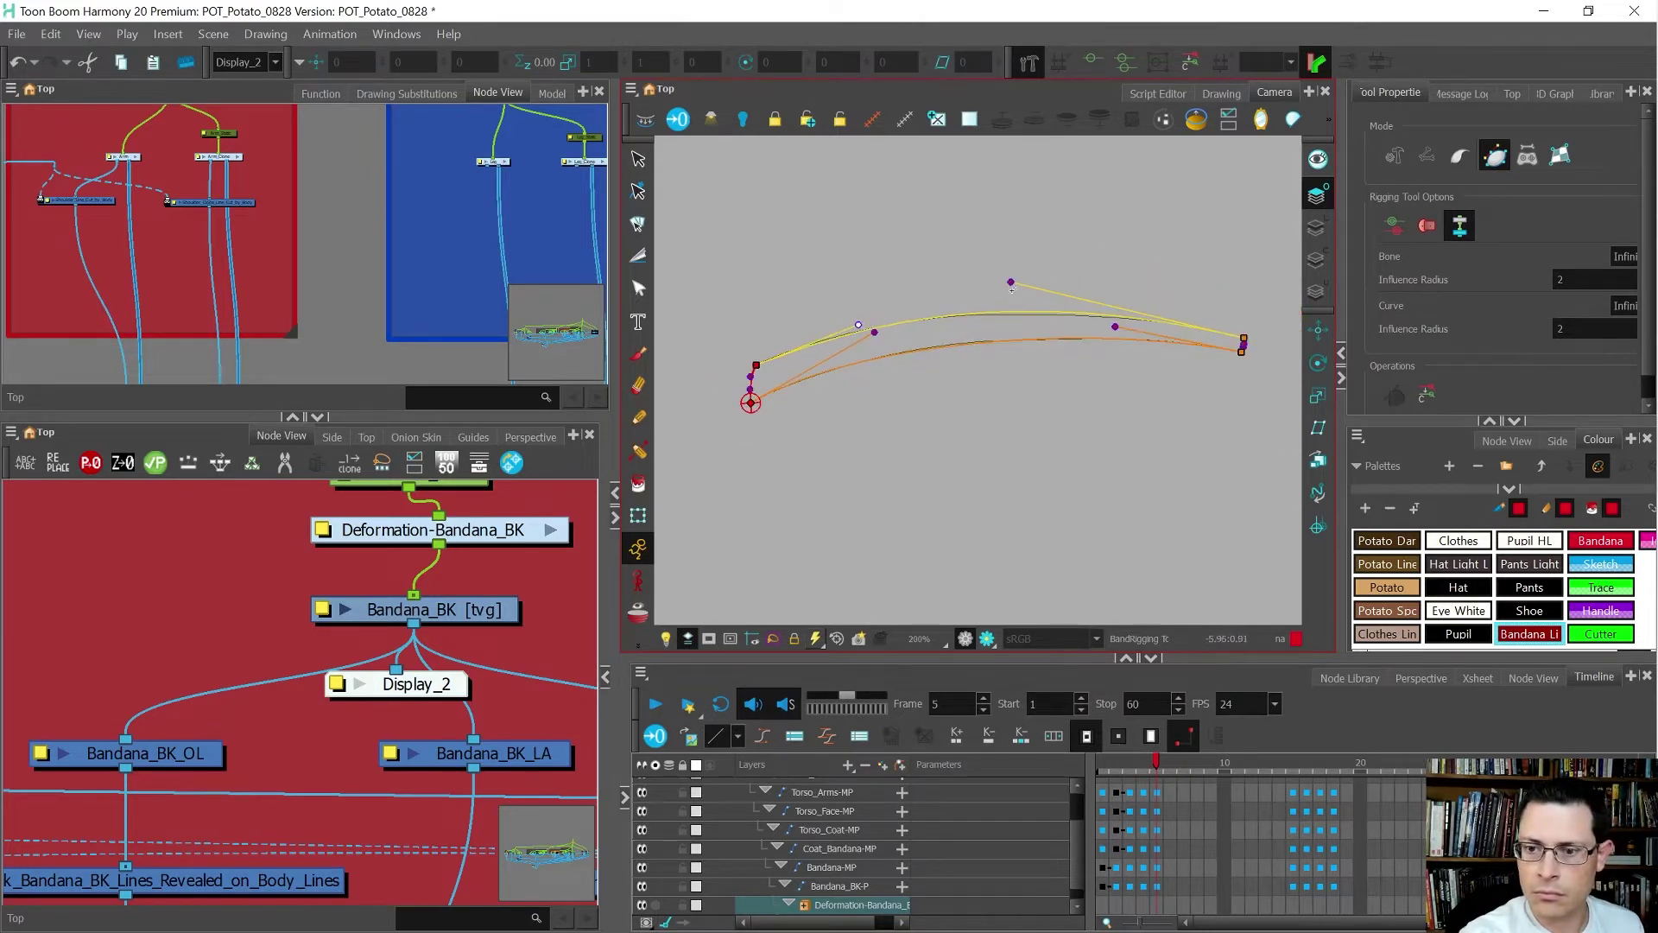
{"action": "left_click_drag", "start_coordinate": [1011, 284], "coordinate": [1007, 294]}
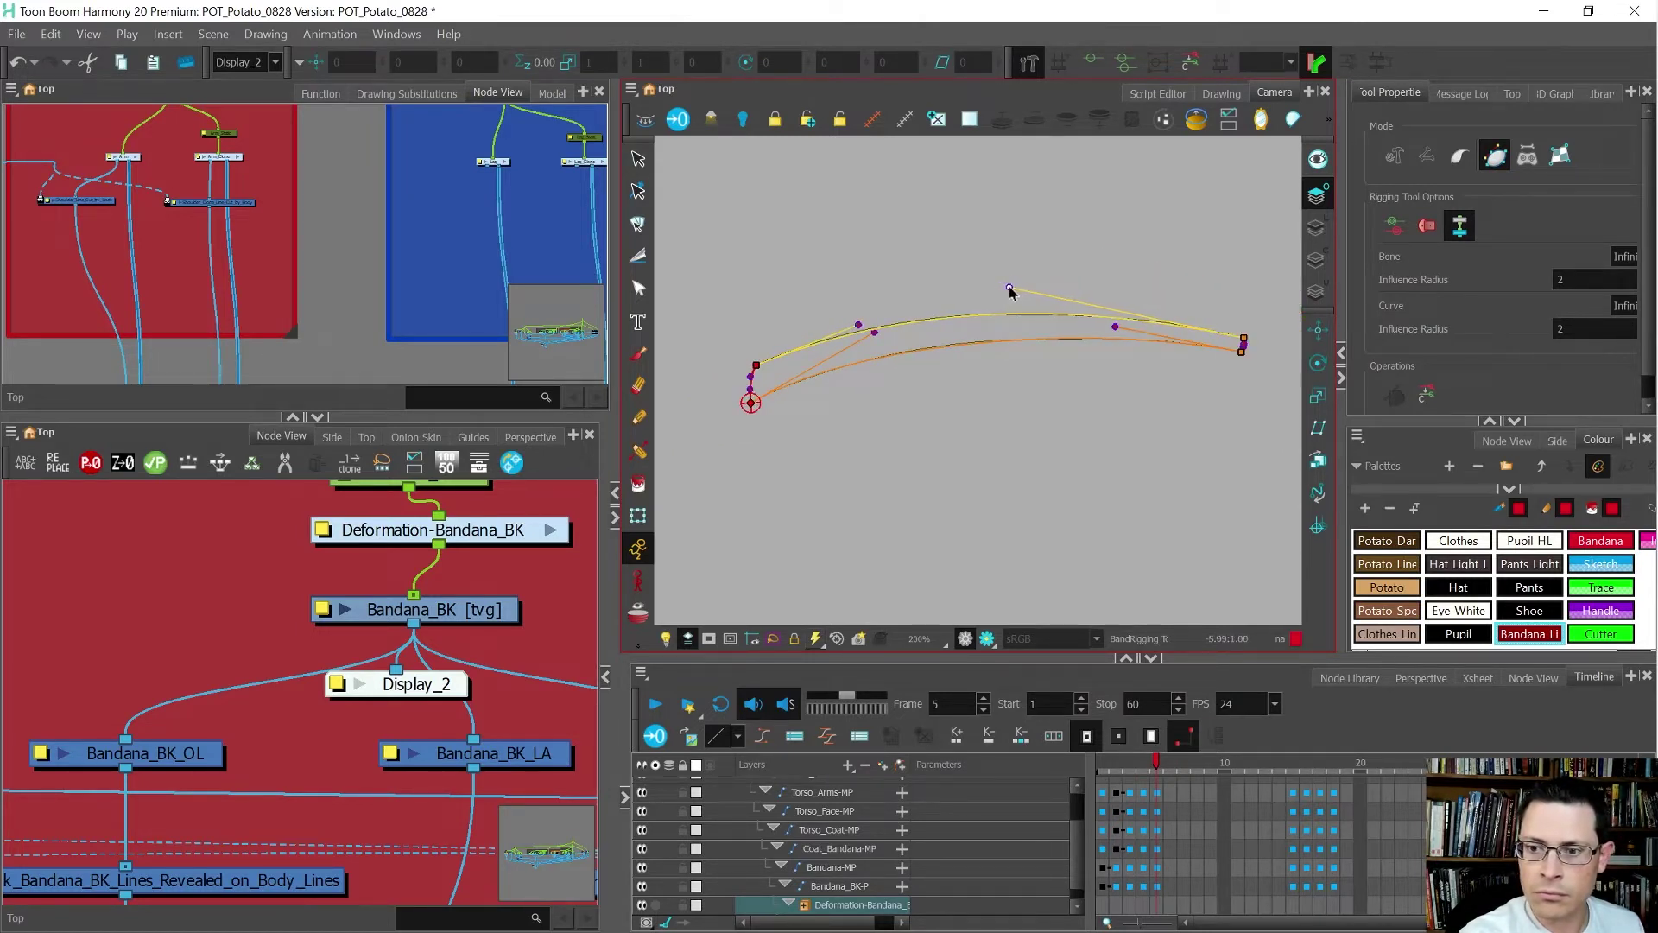
{"action": "left_click", "coordinate": [860, 326]}
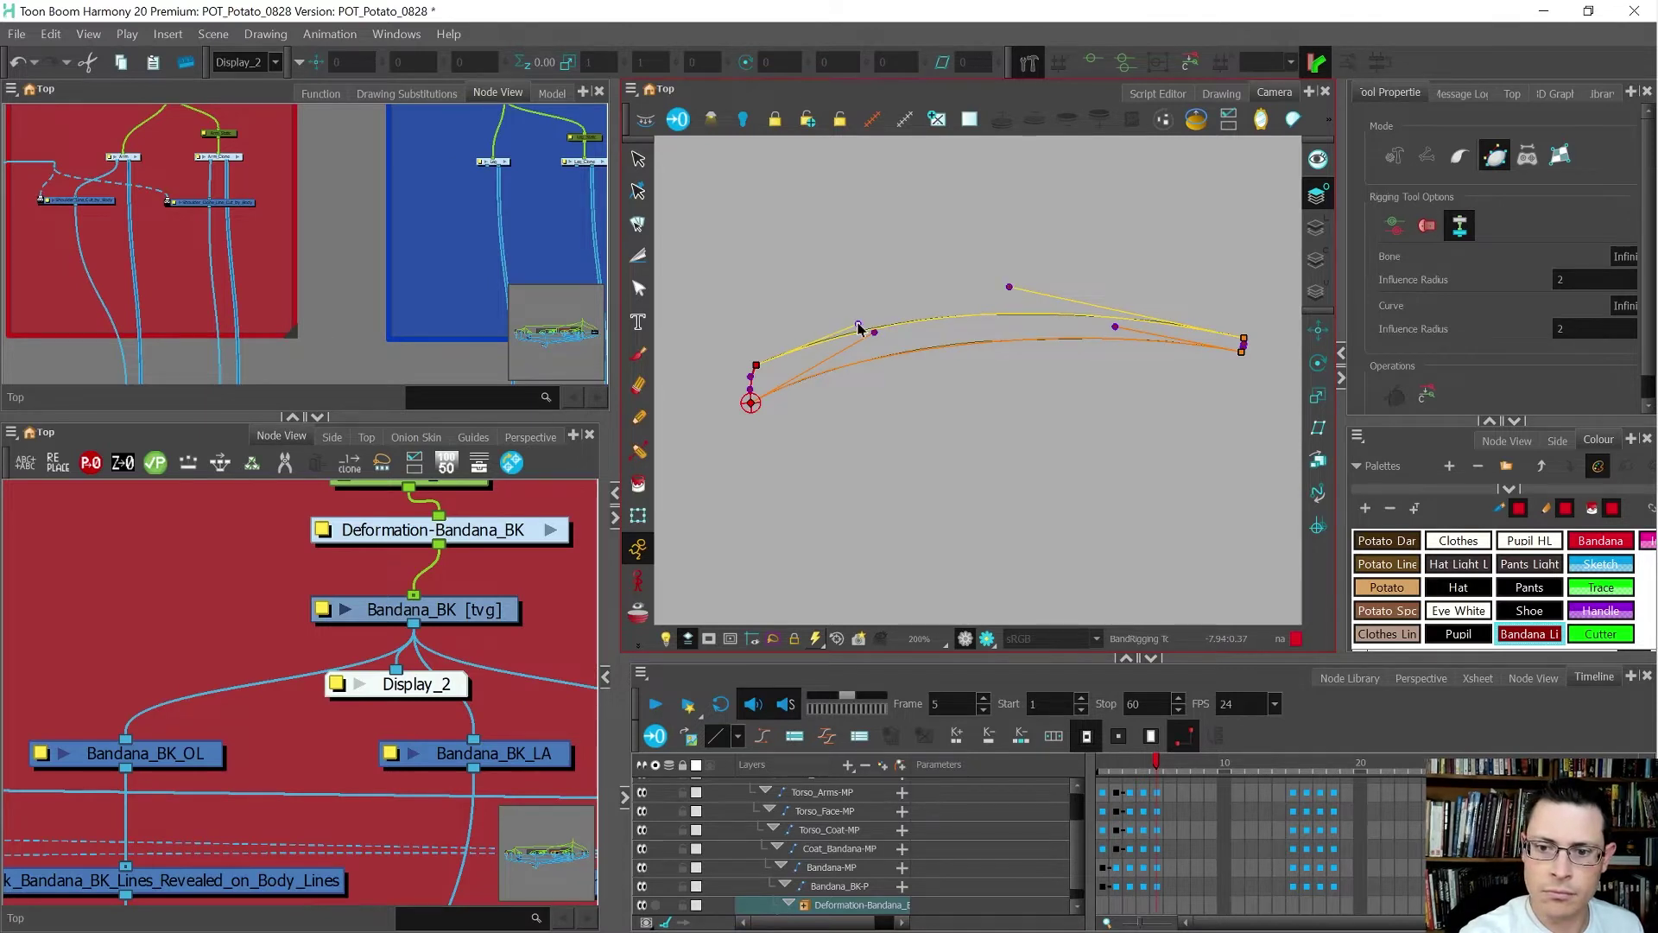
{"action": "left_click", "coordinate": [875, 337]}
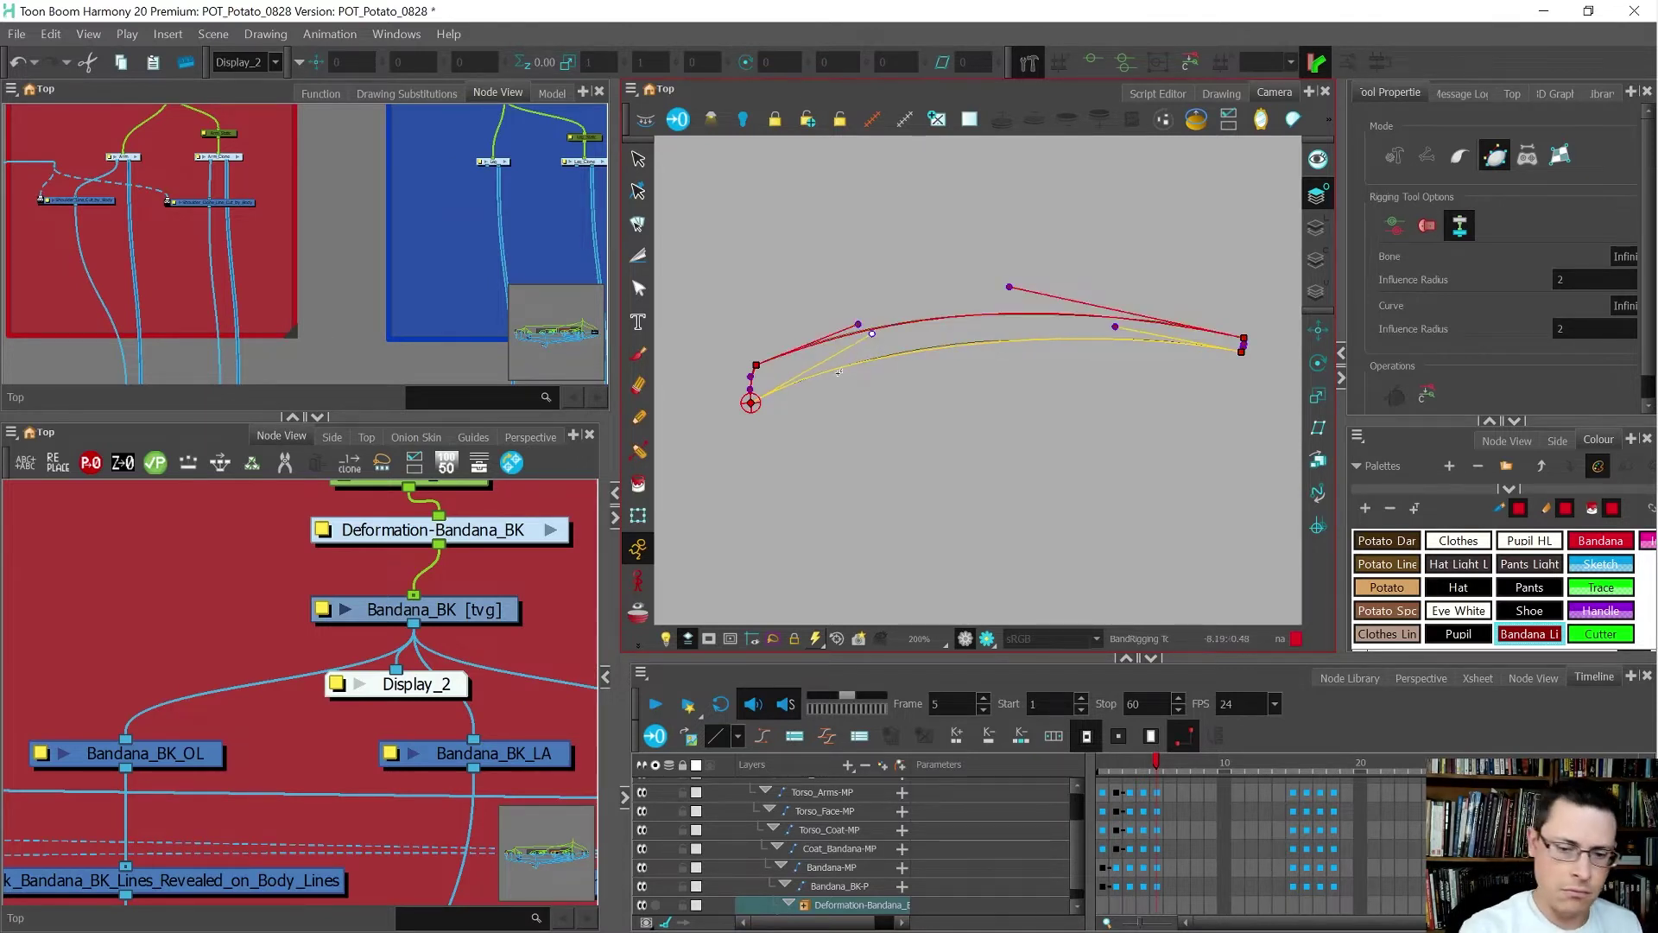
{"action": "key", "text": "ctrl+s"}
- With the Transform tool, switch the Bandana_BK layer from outline to solid display, and delete the temporary Display_2 node
{"action": "key", "text": "shift+t"}
{"action": "scroll", "coordinate": [858, 361], "scroll_direction": "down", "scroll_amount": 3}
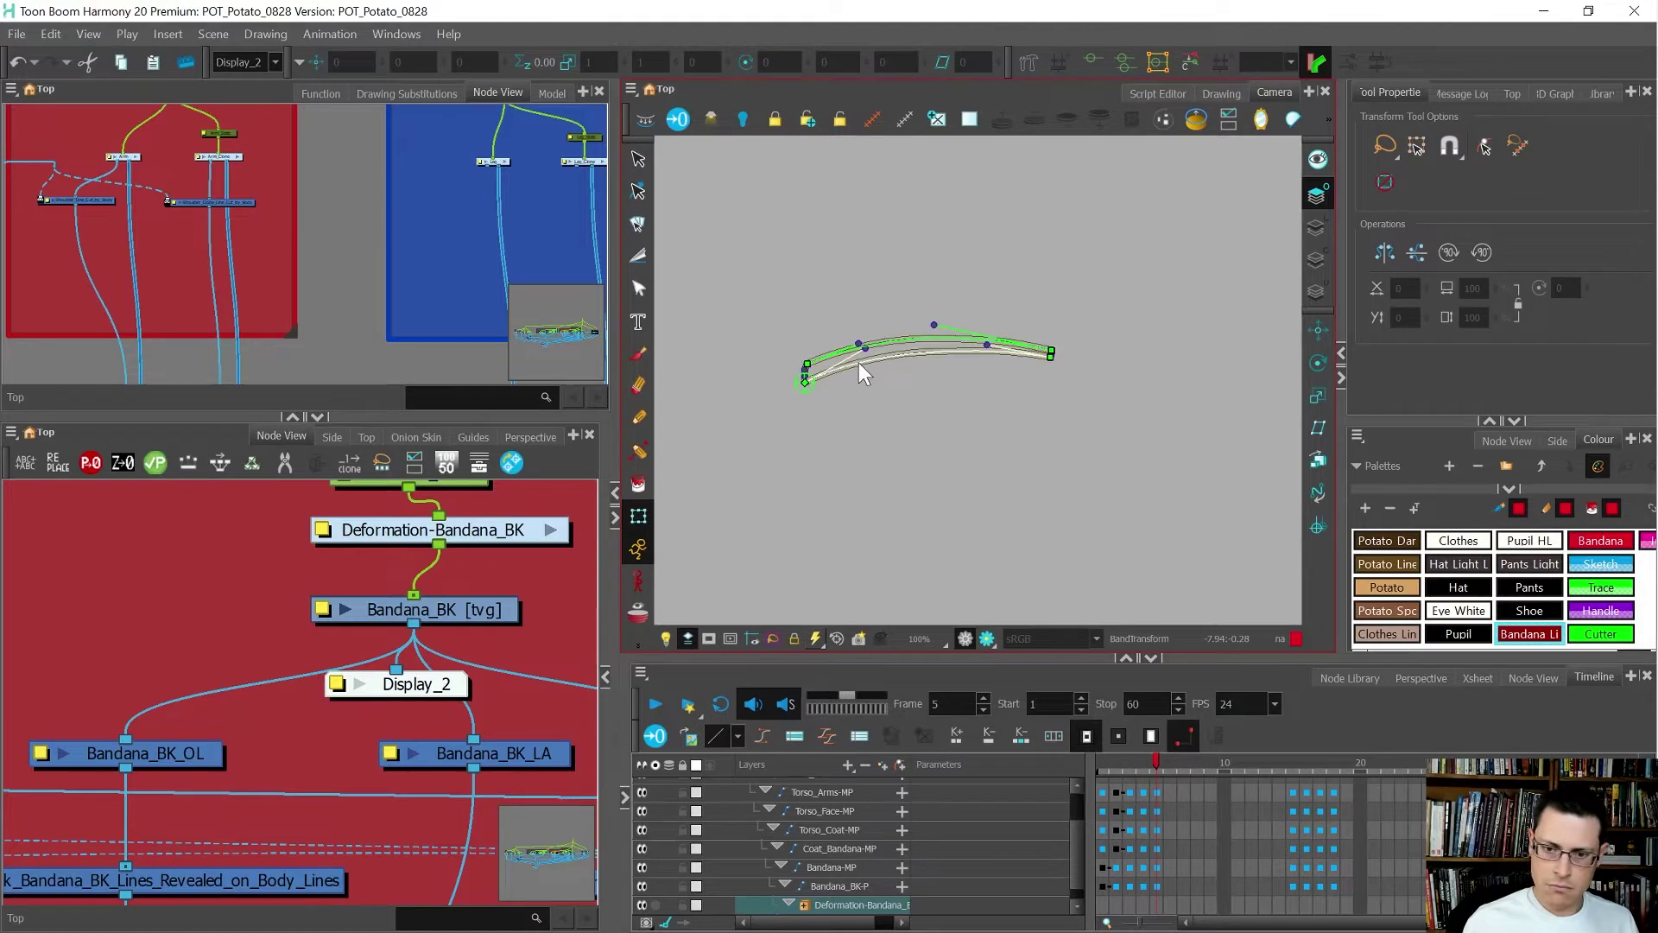
{"action": "scroll", "coordinate": [397, 684], "scroll_direction": "down", "scroll_amount": 4}
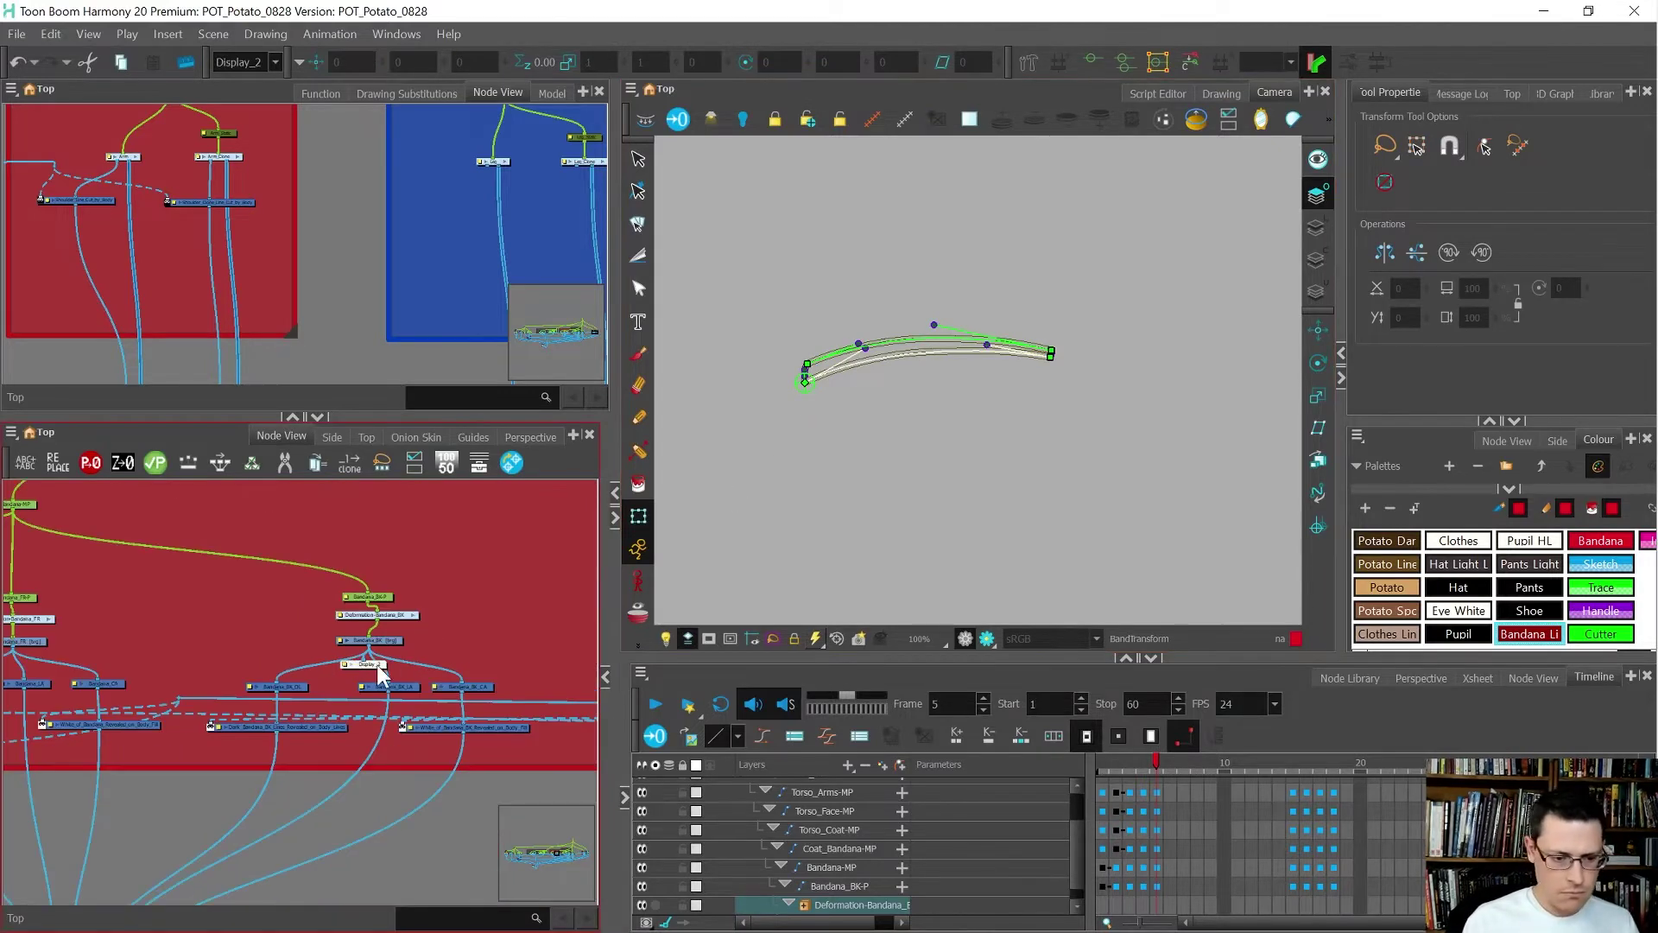
{"action": "scroll", "coordinate": [380, 669], "scroll_direction": "up", "scroll_amount": 3}
{"action": "left_click", "coordinate": [413, 610]}
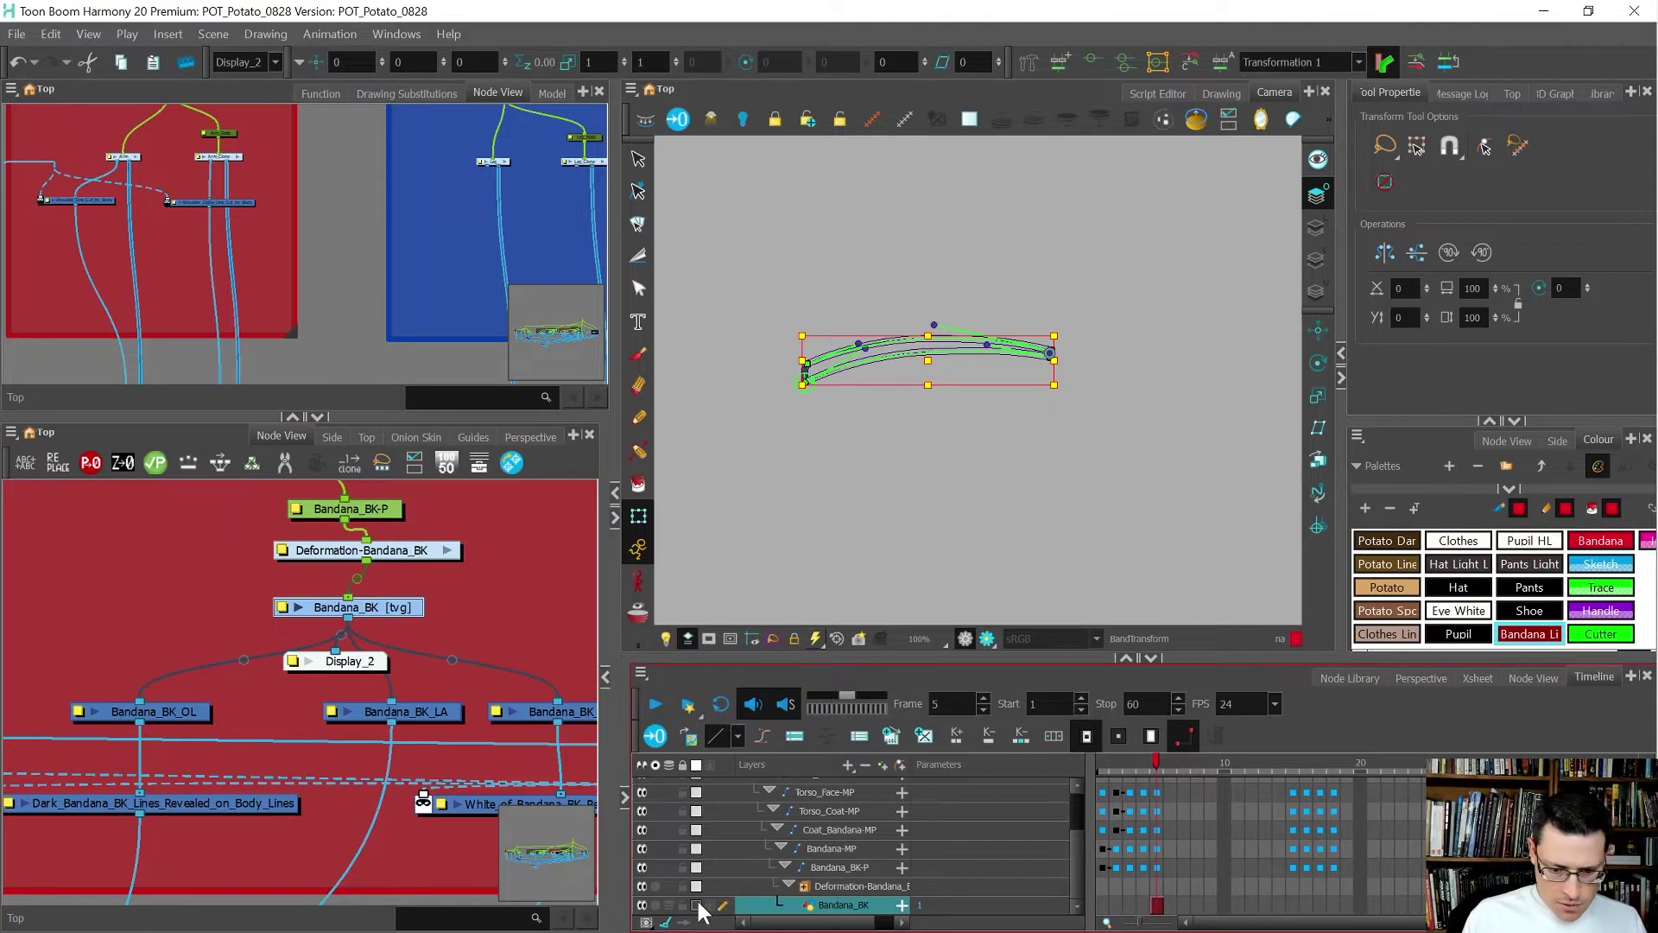
{"action": "left_click", "coordinate": [697, 904]}
{"action": "left_click", "coordinate": [365, 663]}
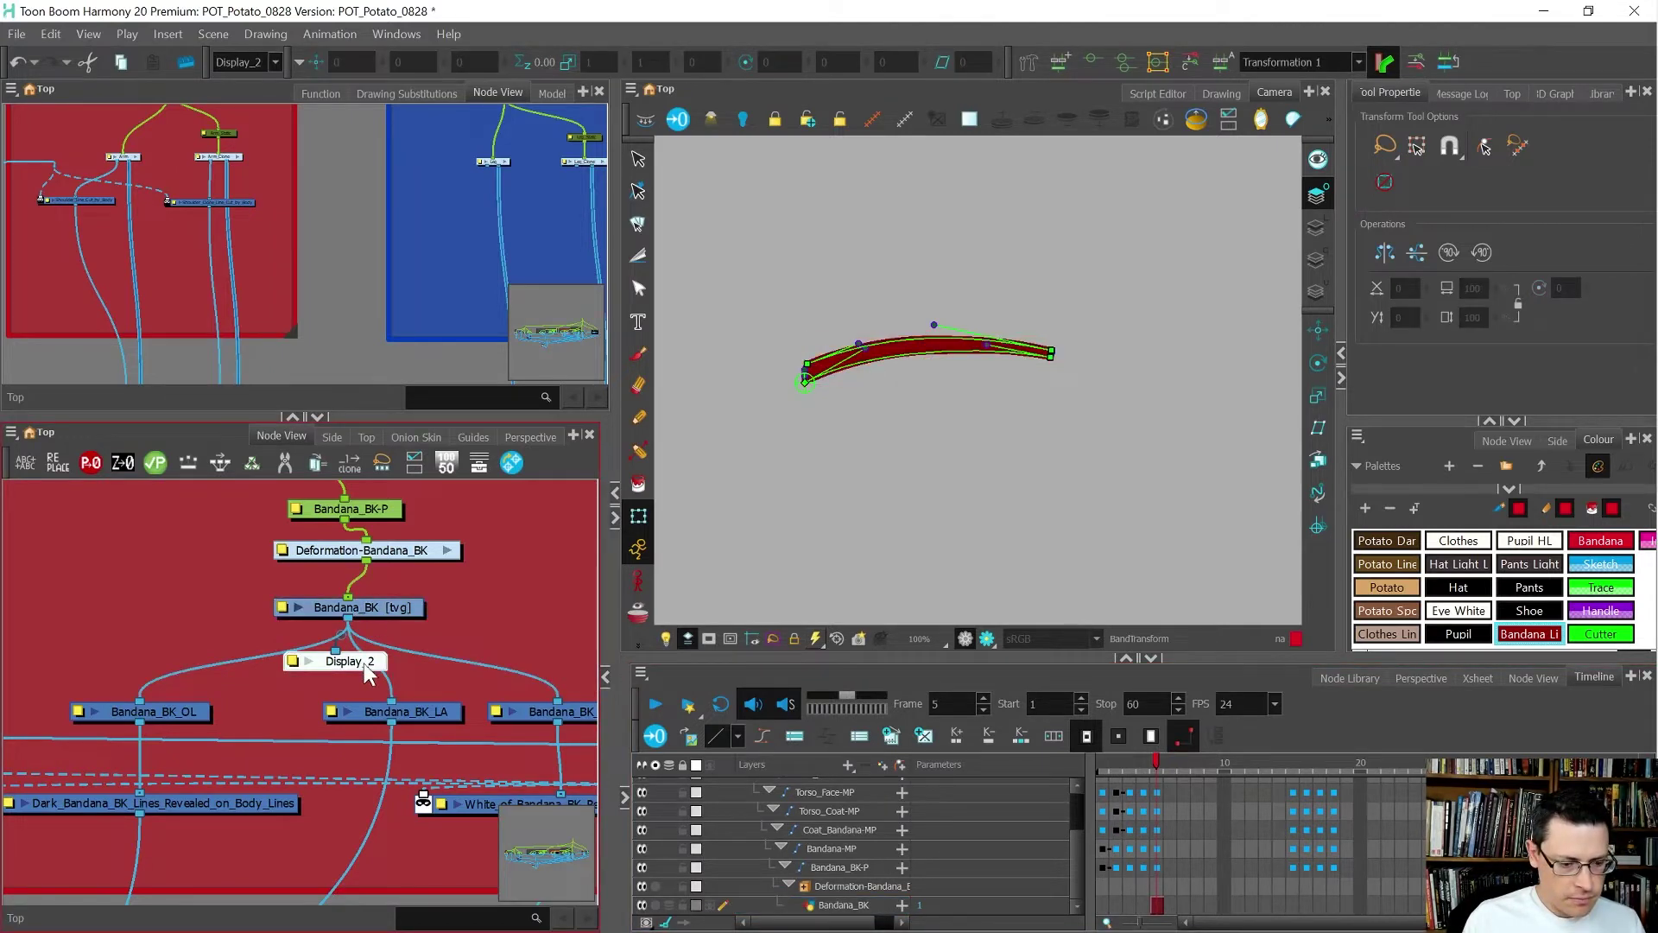
{"action": "key", "text": "Delete"}
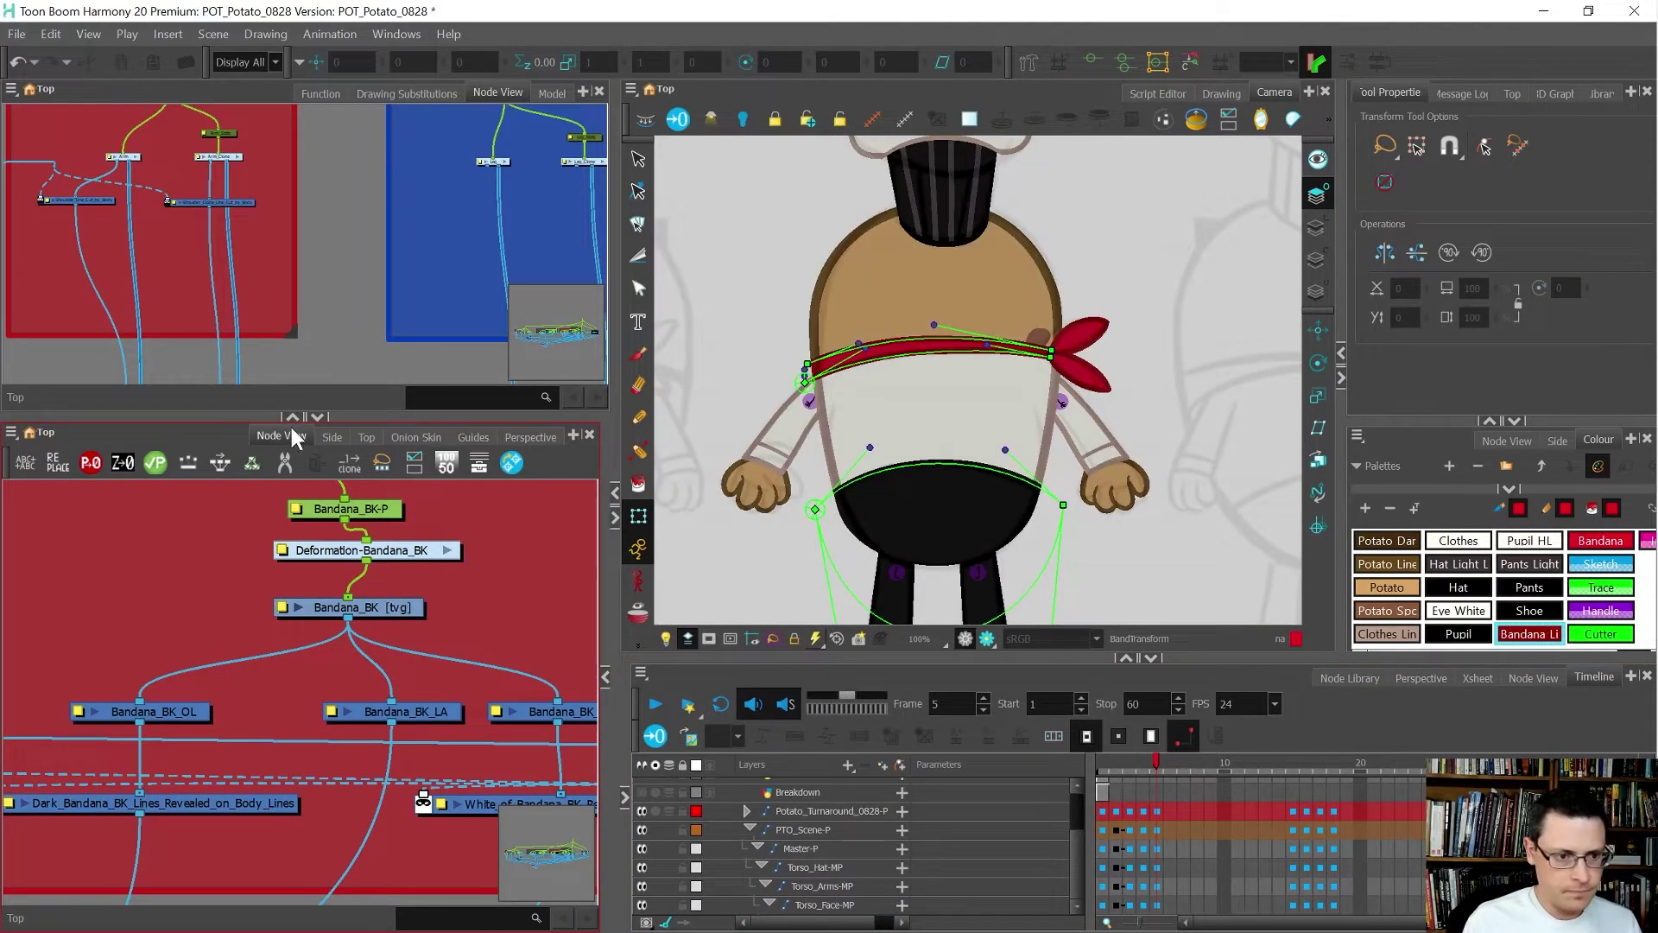
- Set the camera view to the main Display node and hide all deformation controls on the character
{"action": "left_click", "coordinate": [243, 62]}
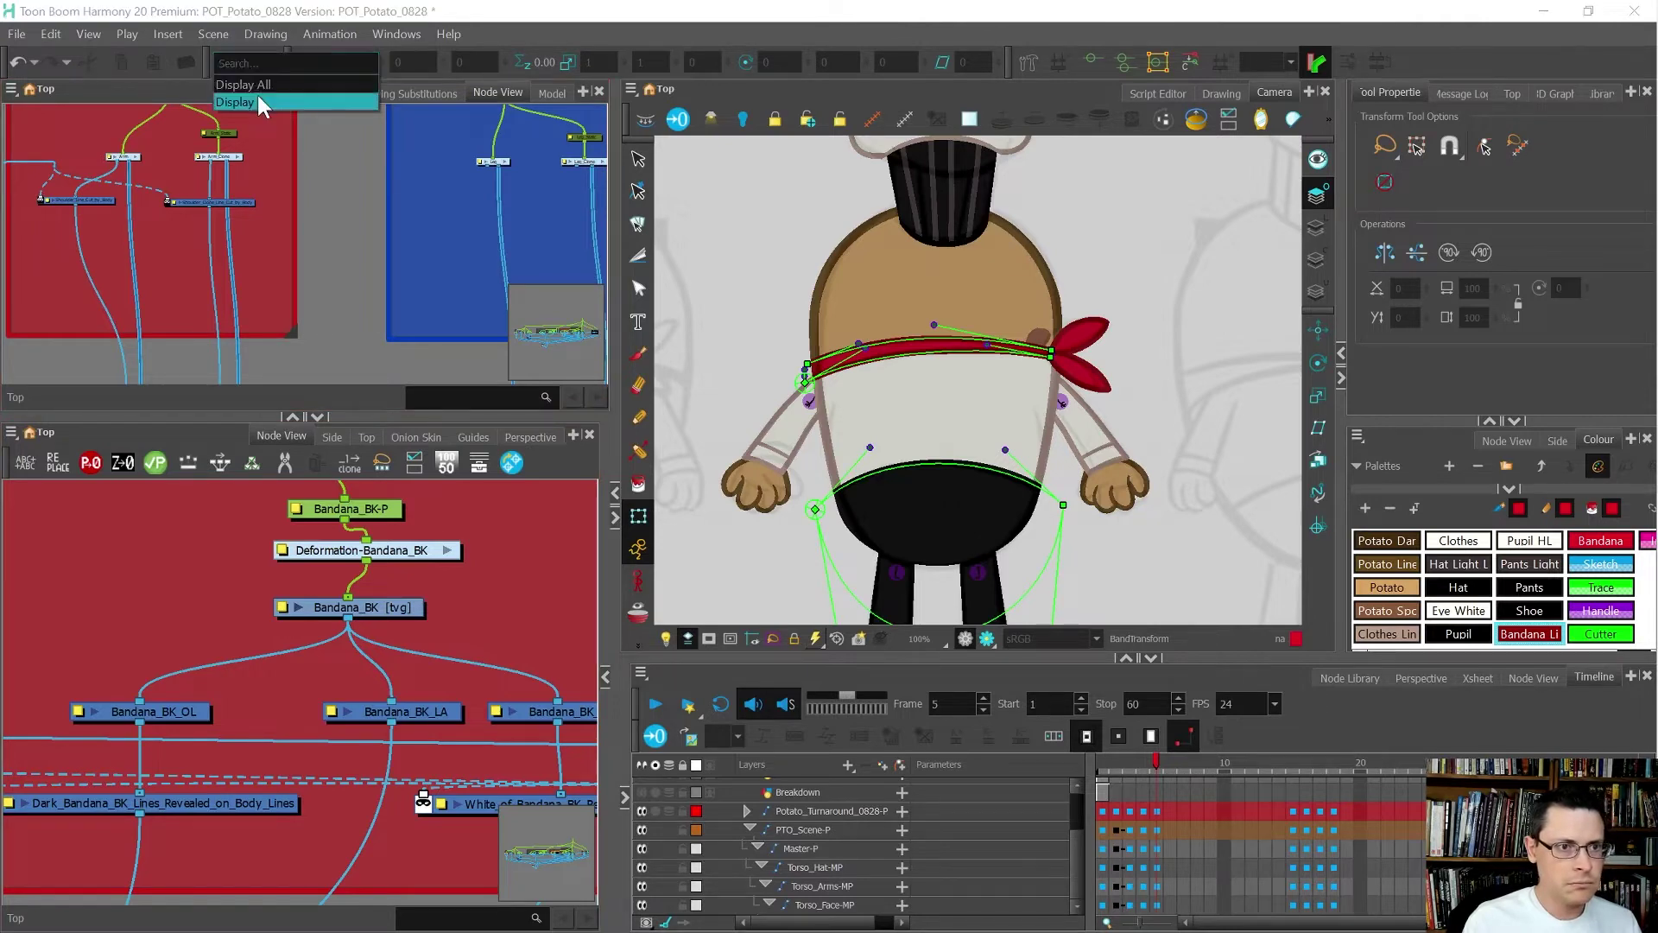
{"action": "left_click", "coordinate": [256, 92]}
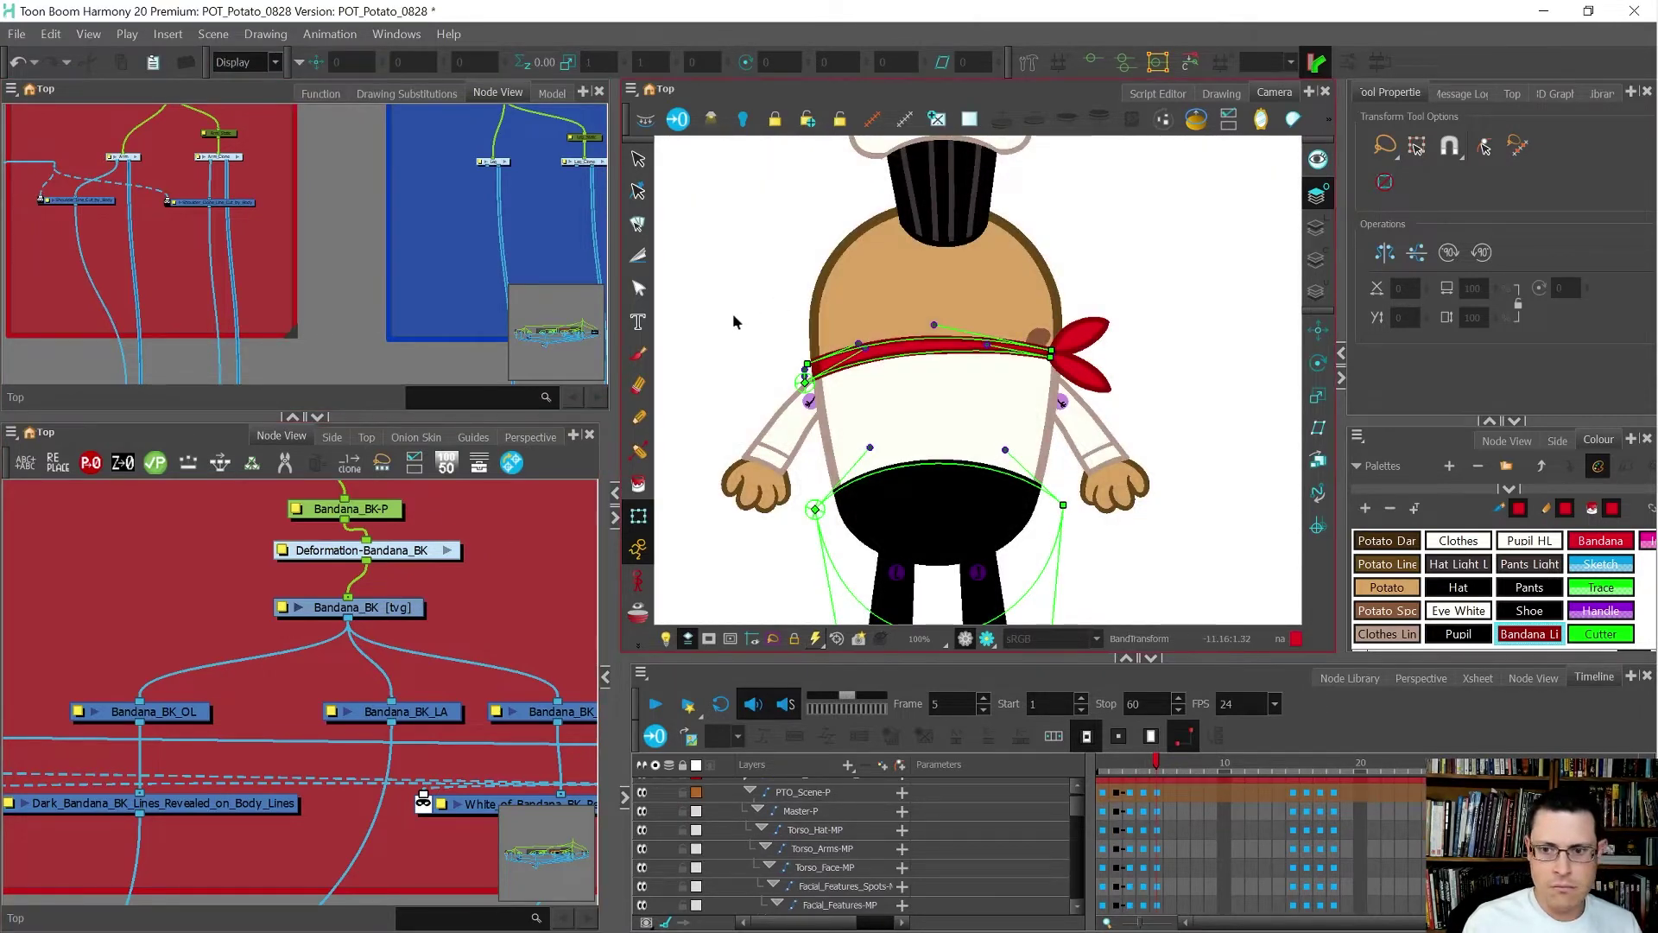
{"action": "left_click", "coordinate": [733, 312]}
{"action": "key", "text": "shift+c"}
{"action": "scroll", "coordinate": [887, 353], "scroll_direction": "up", "scroll_amount": 4}
{"action": "left_click", "coordinate": [886, 353]}
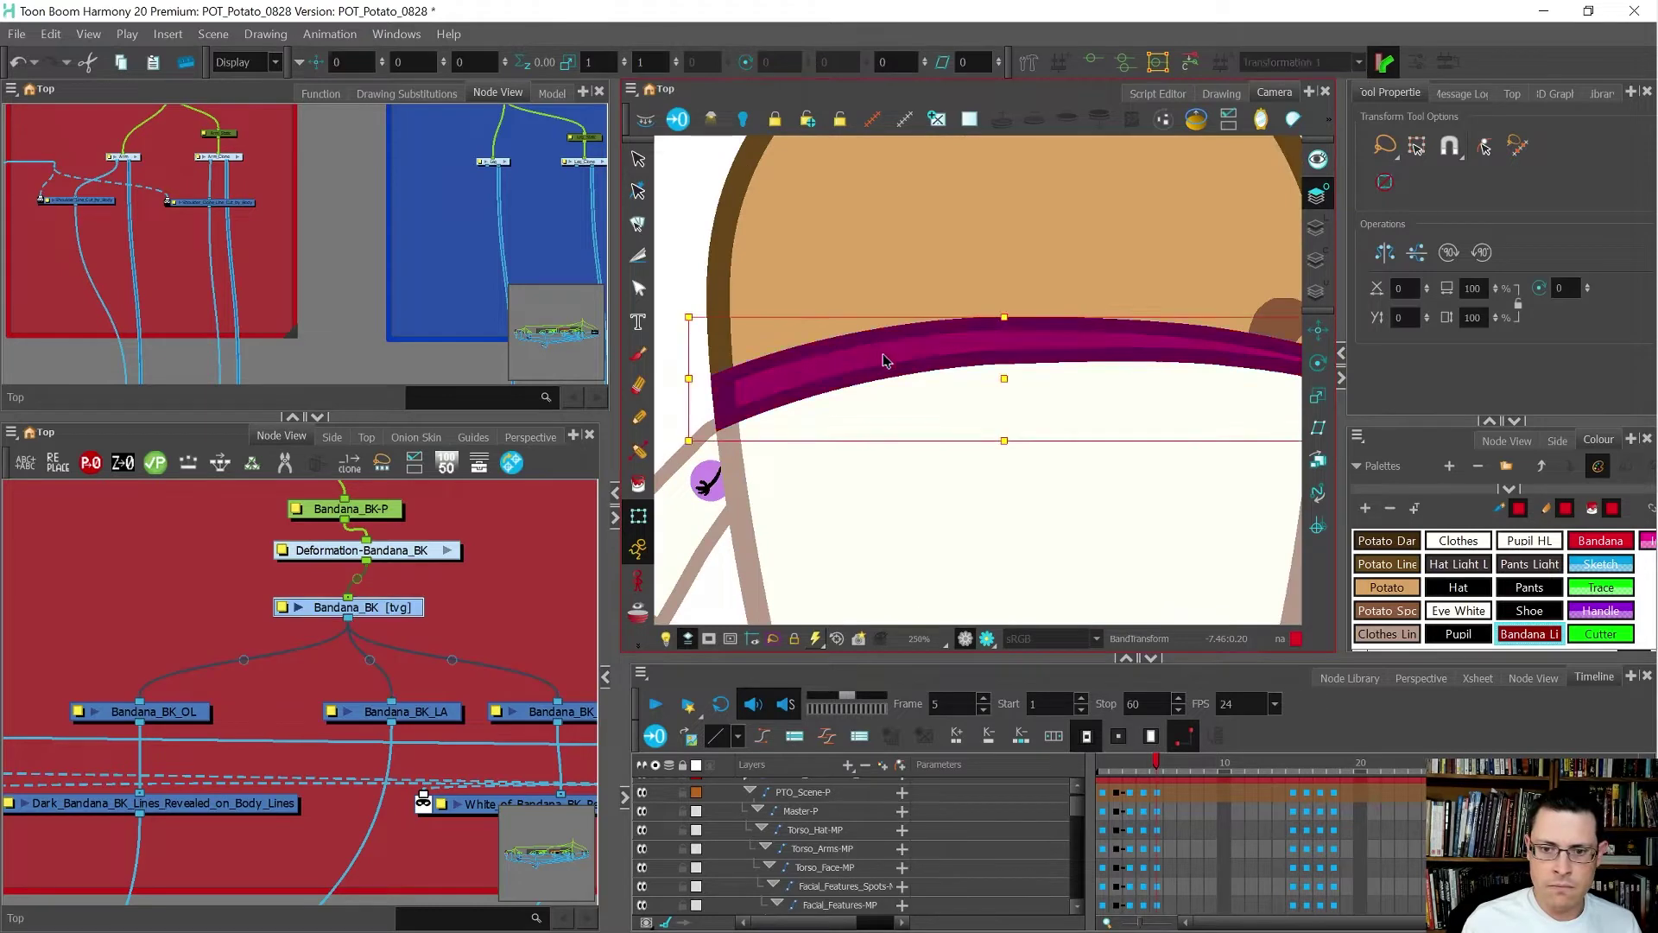
{"action": "scroll", "coordinate": [886, 352], "scroll_direction": "down", "scroll_amount": 5}
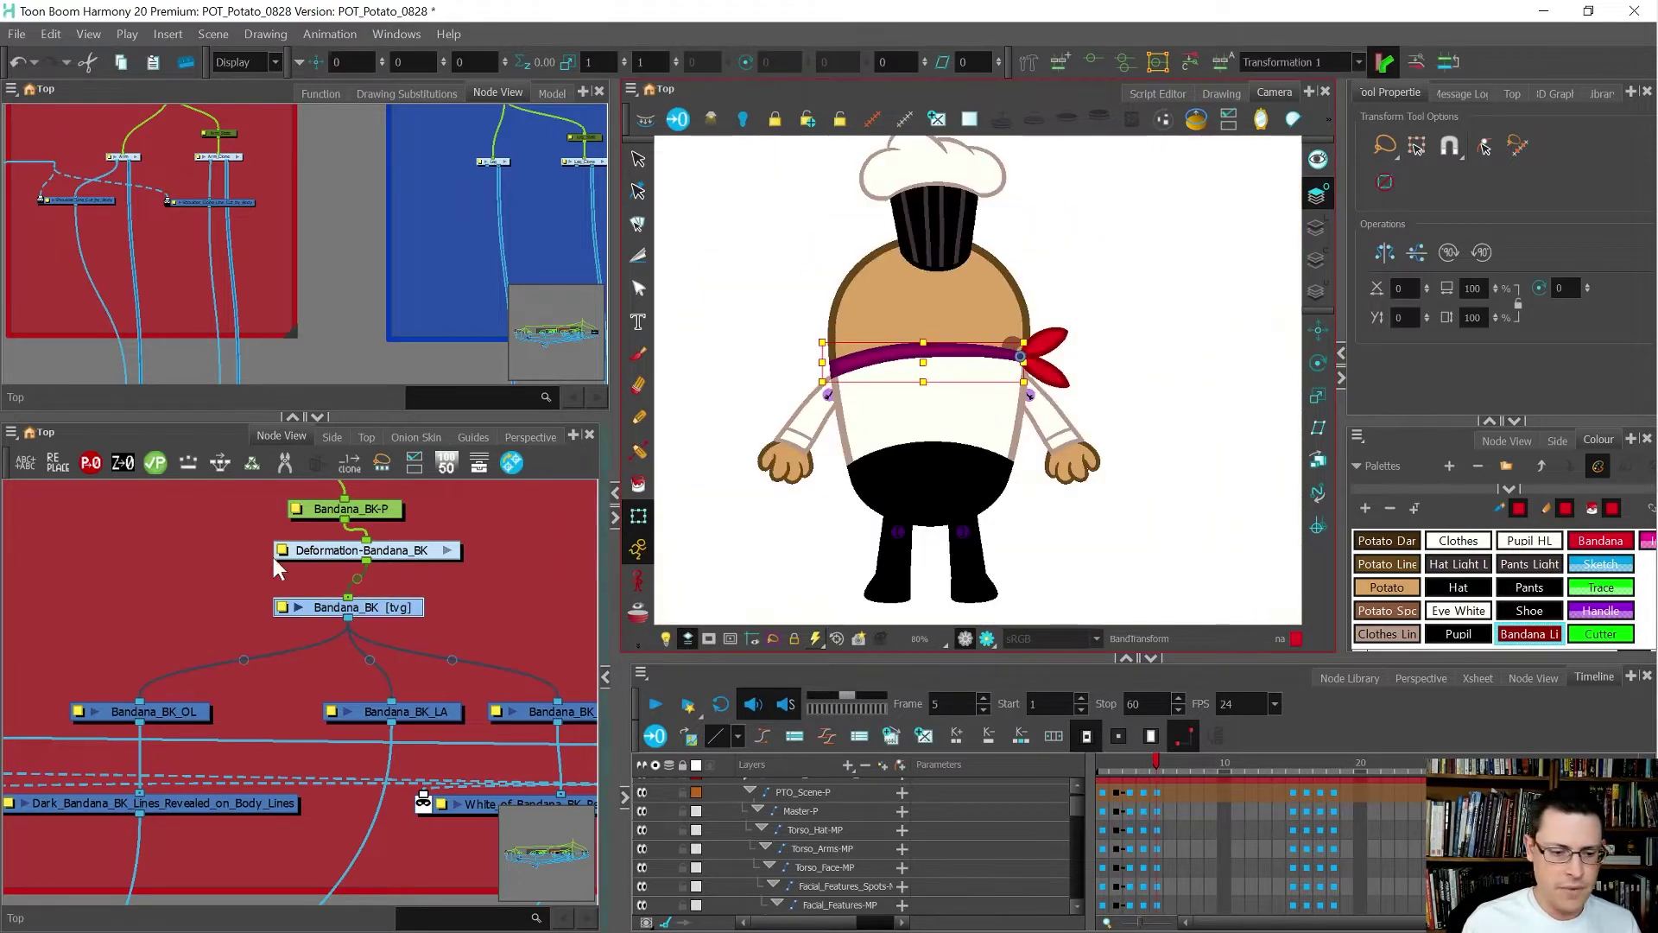
- Reposition the Deformation-Bandana_BK node neatly between the Bandana_BK-P peg and the Bandana_BK drawing
{"action": "scroll", "coordinate": [347, 639], "scroll_direction": "down", "scroll_amount": 4}
{"action": "scroll", "coordinate": [374, 603], "scroll_direction": "up", "scroll_amount": 4}
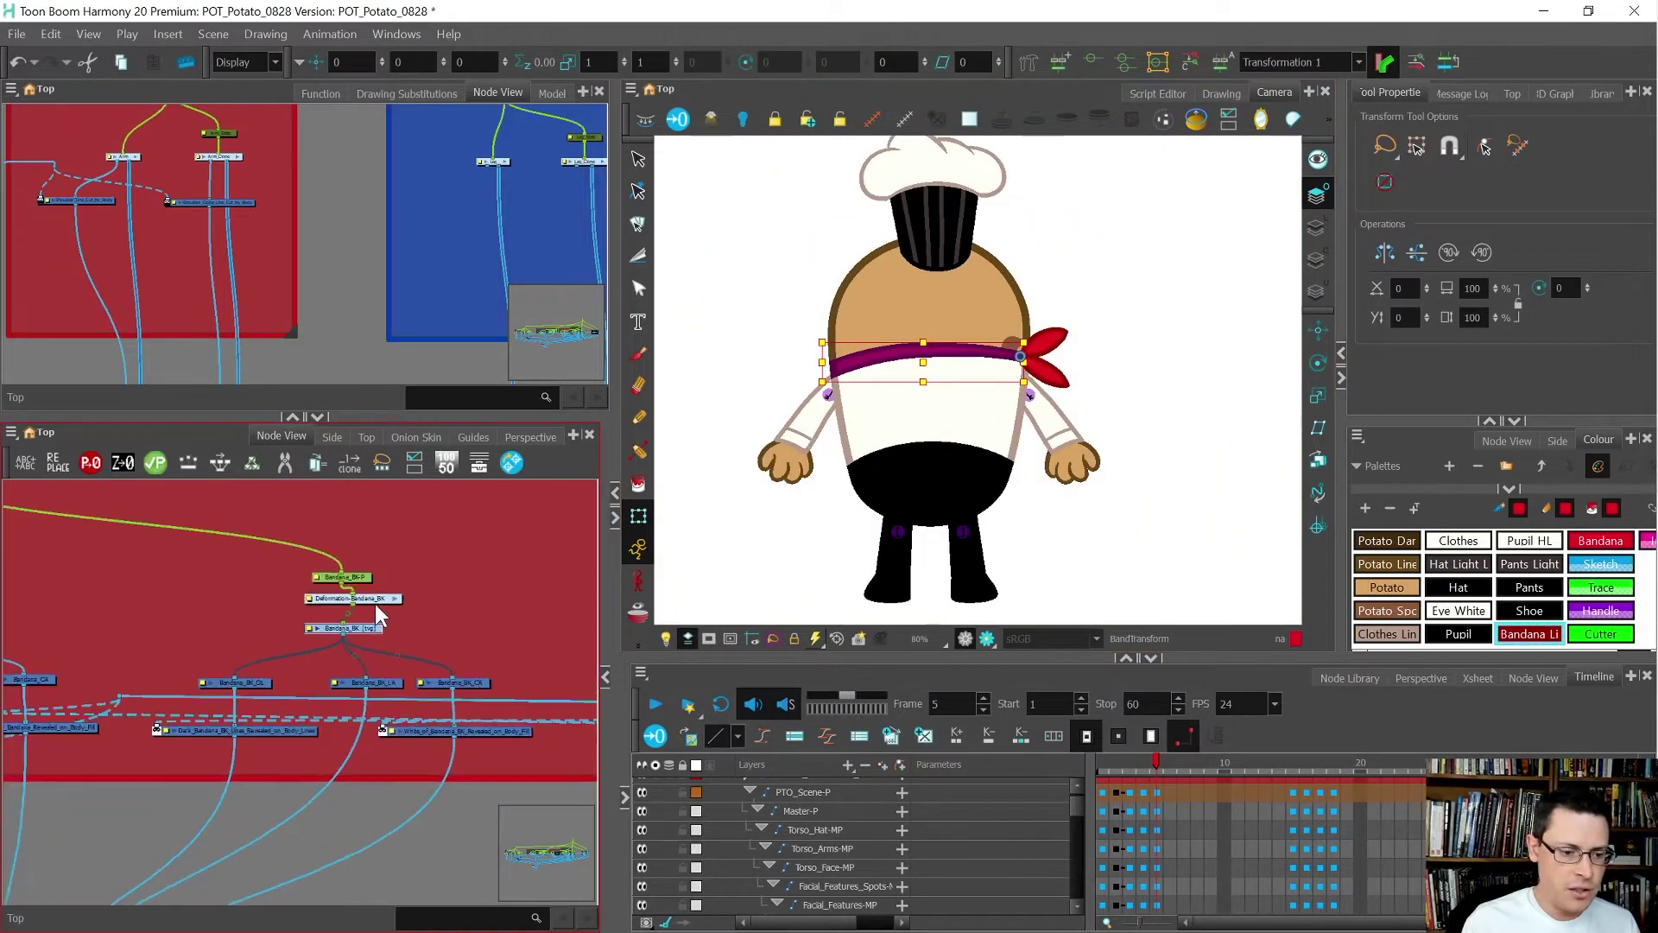
{"action": "left_click_drag", "start_coordinate": [369, 597], "coordinate": [349, 610]}
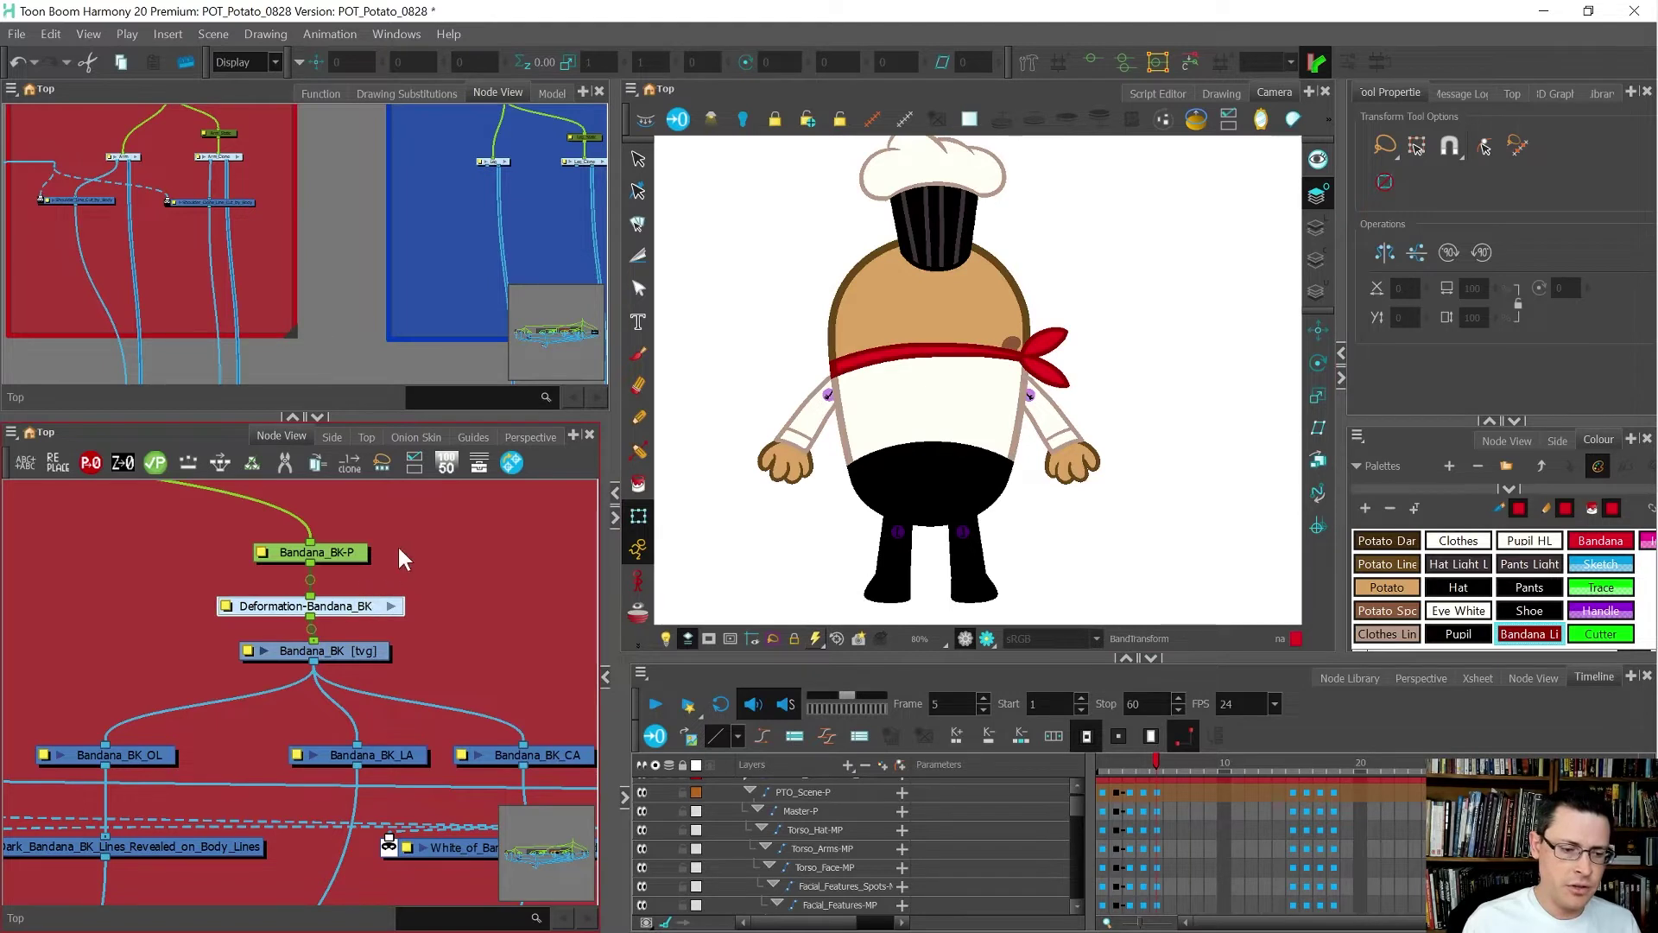
{"action": "left_click", "coordinate": [313, 574]}
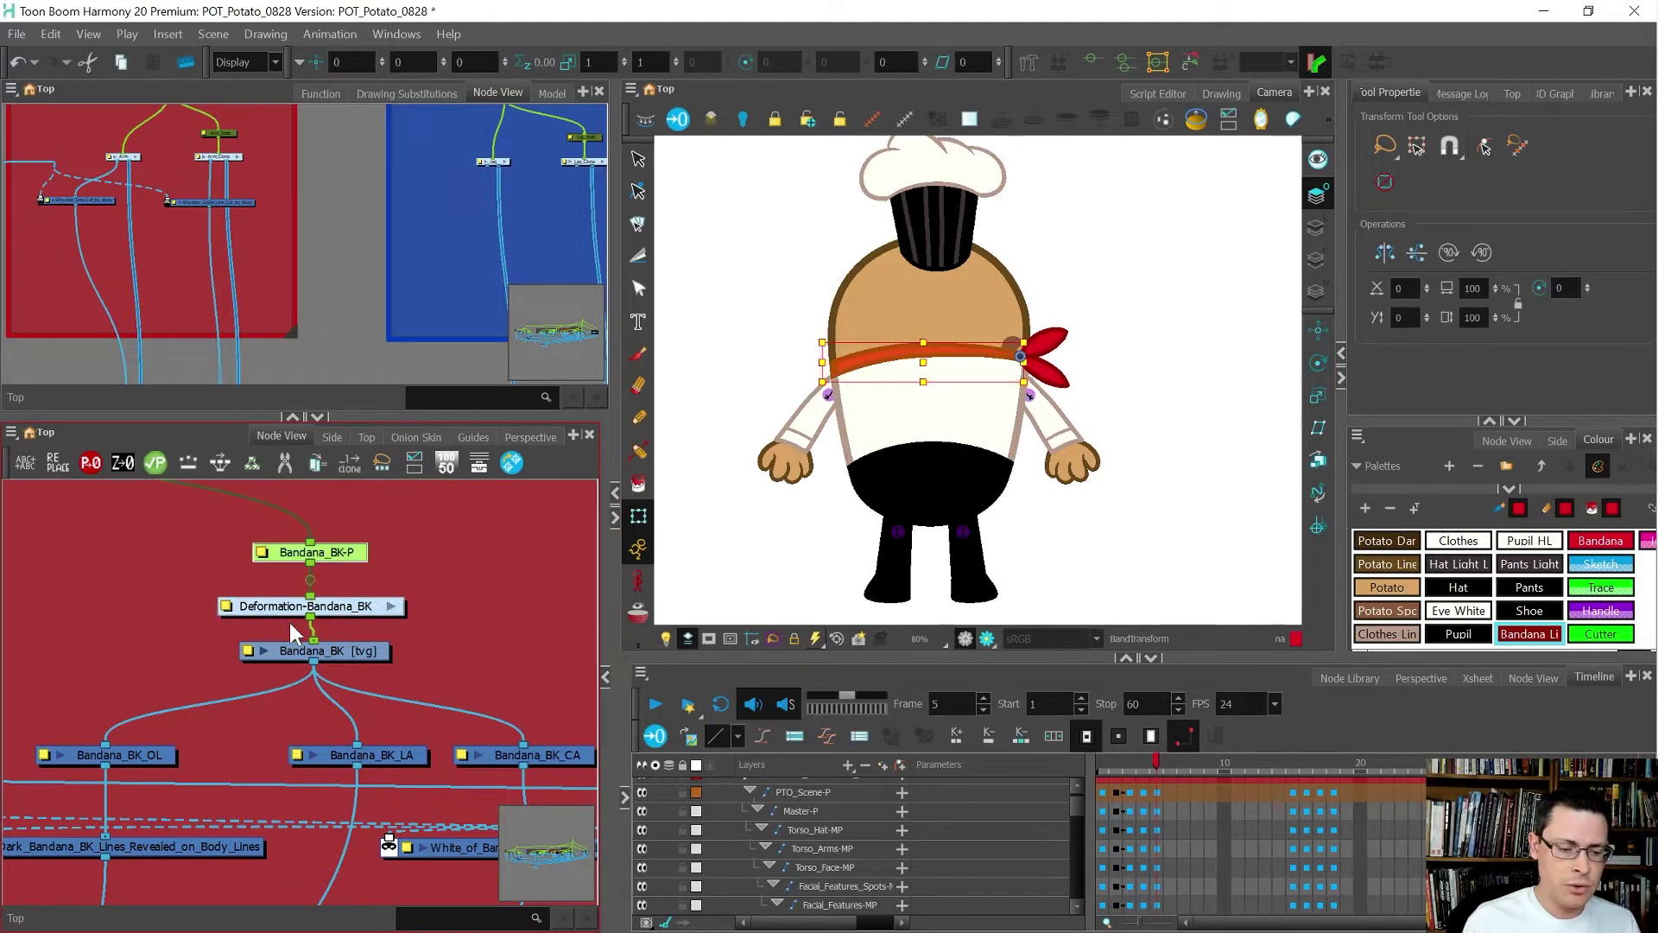
- Locate the Bandana_BK layers in the timeline and expose the back bandana drawing on frames 4 and 3 as well
{"action": "left_click", "coordinate": [357, 656]}
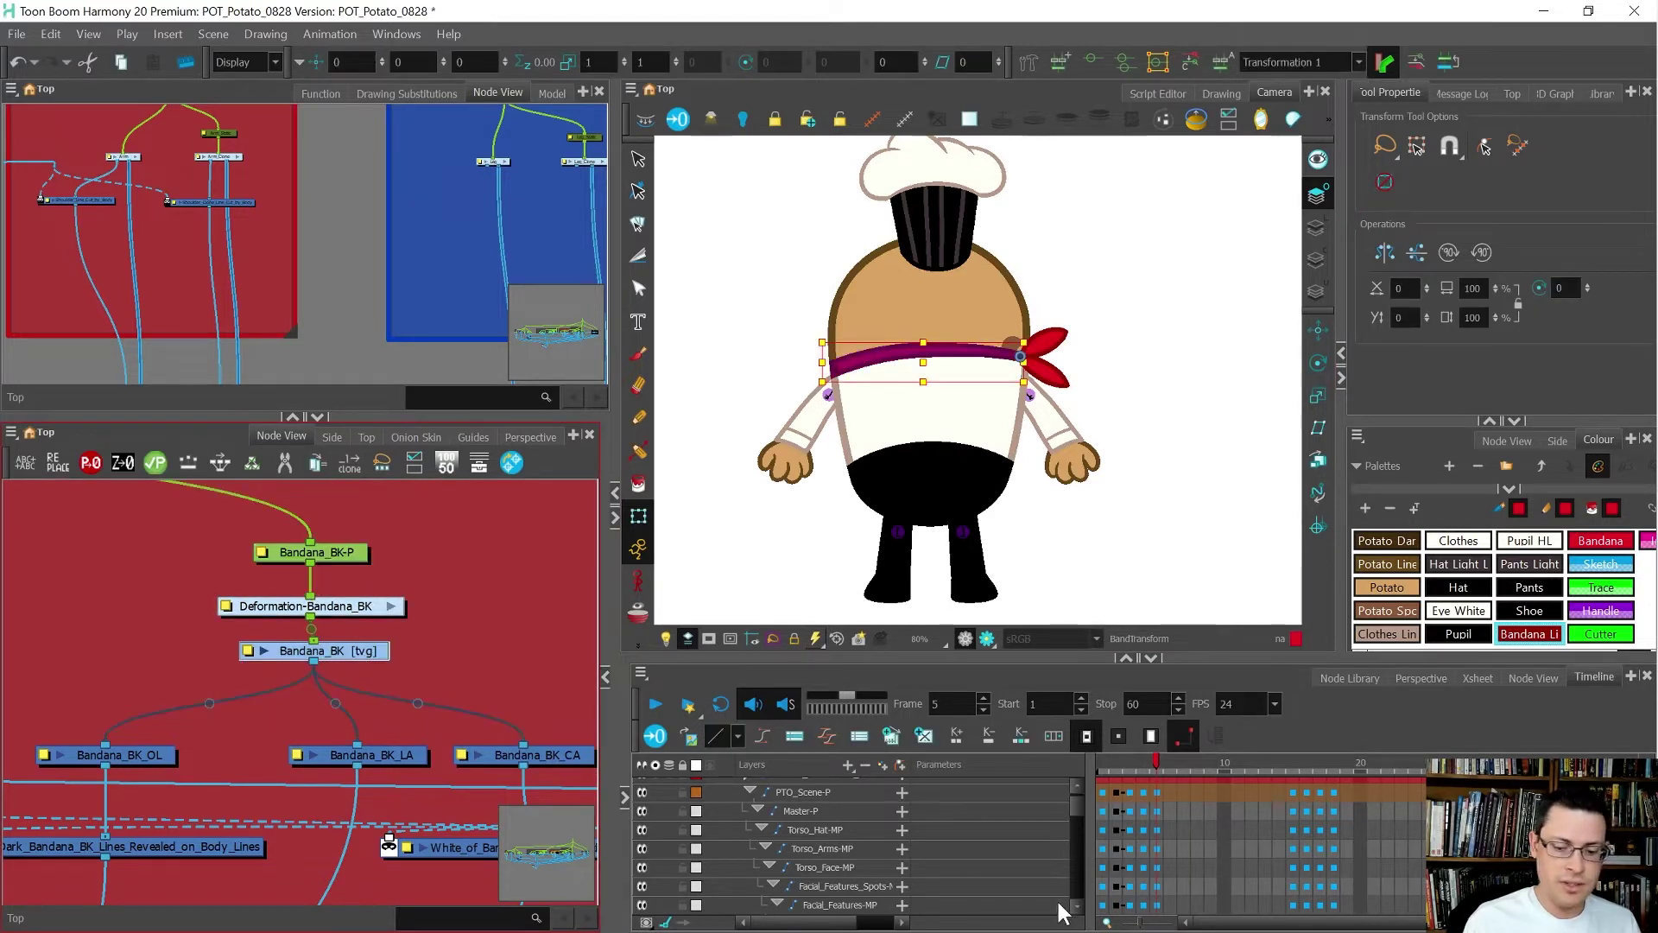
{"action": "left_click", "coordinate": [1155, 788]}
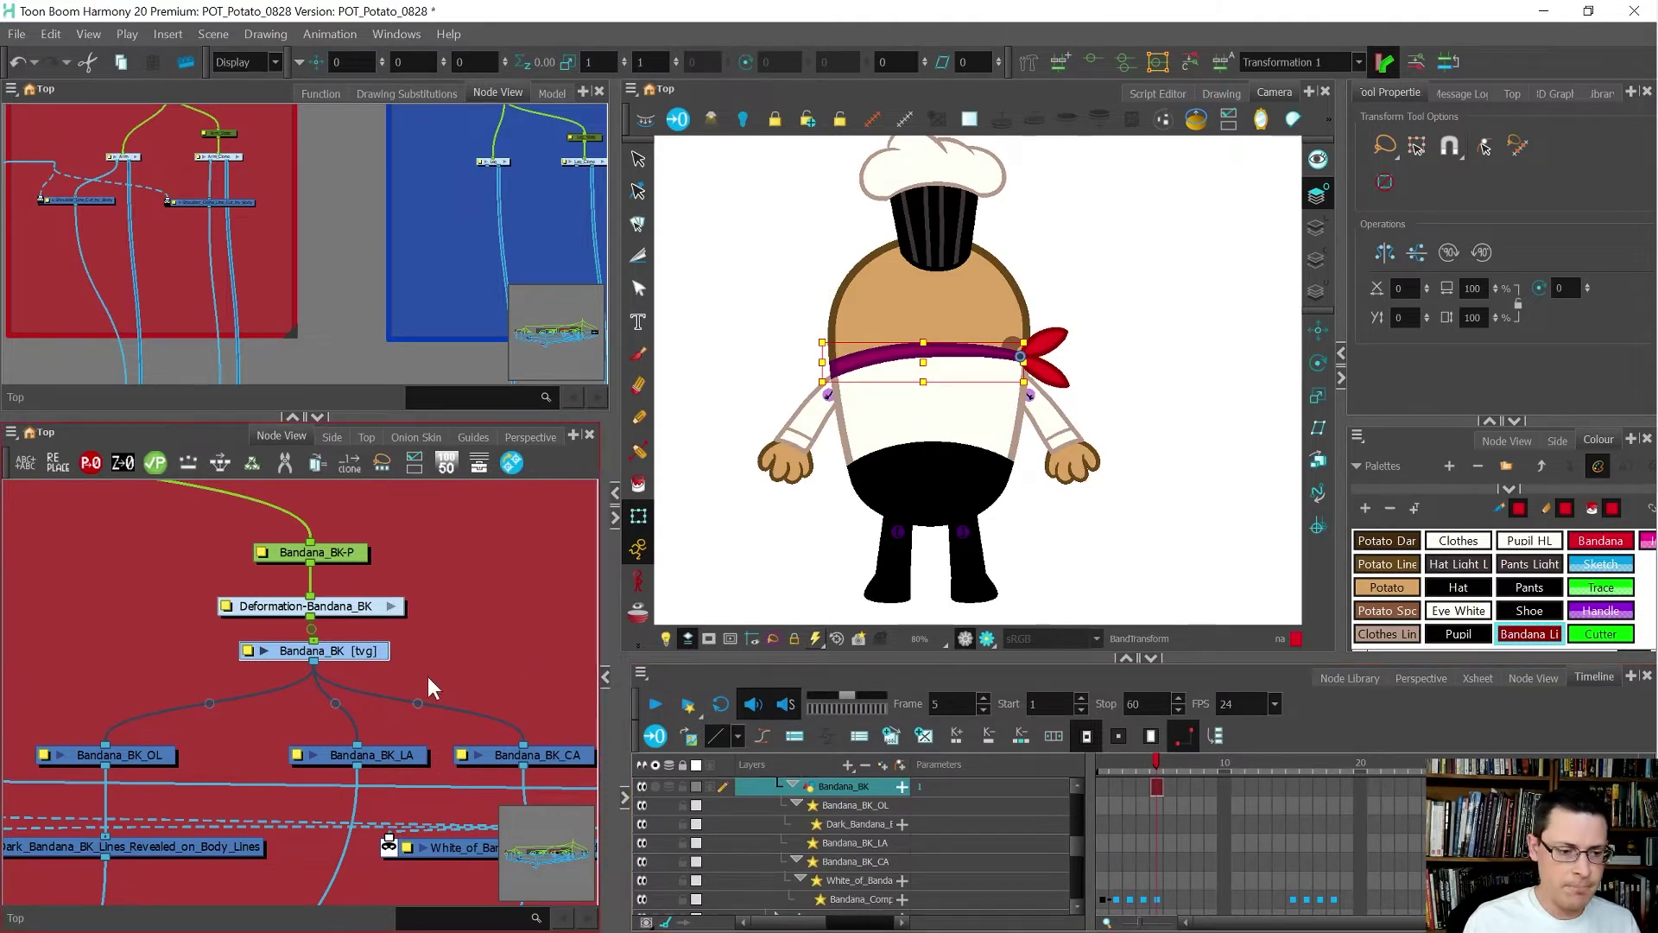
{"action": "scroll", "coordinate": [428, 676], "scroll_direction": "down", "scroll_amount": 1}
{"action": "left_click", "coordinate": [328, 581]}
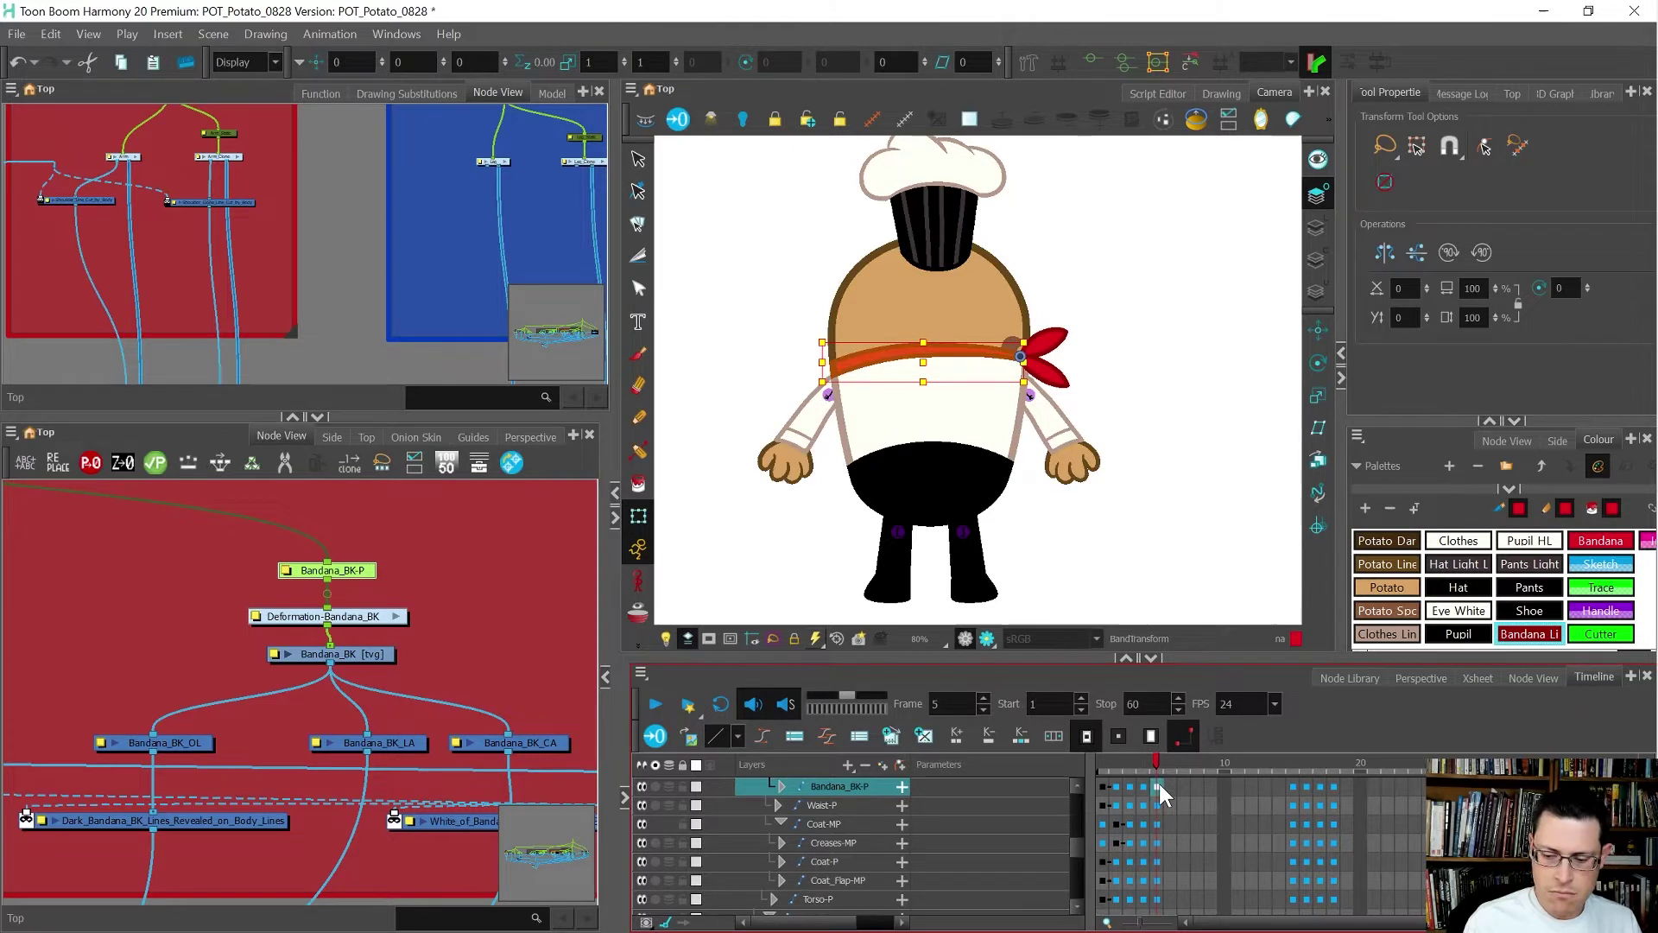
{"action": "left_click", "coordinate": [1142, 787]}
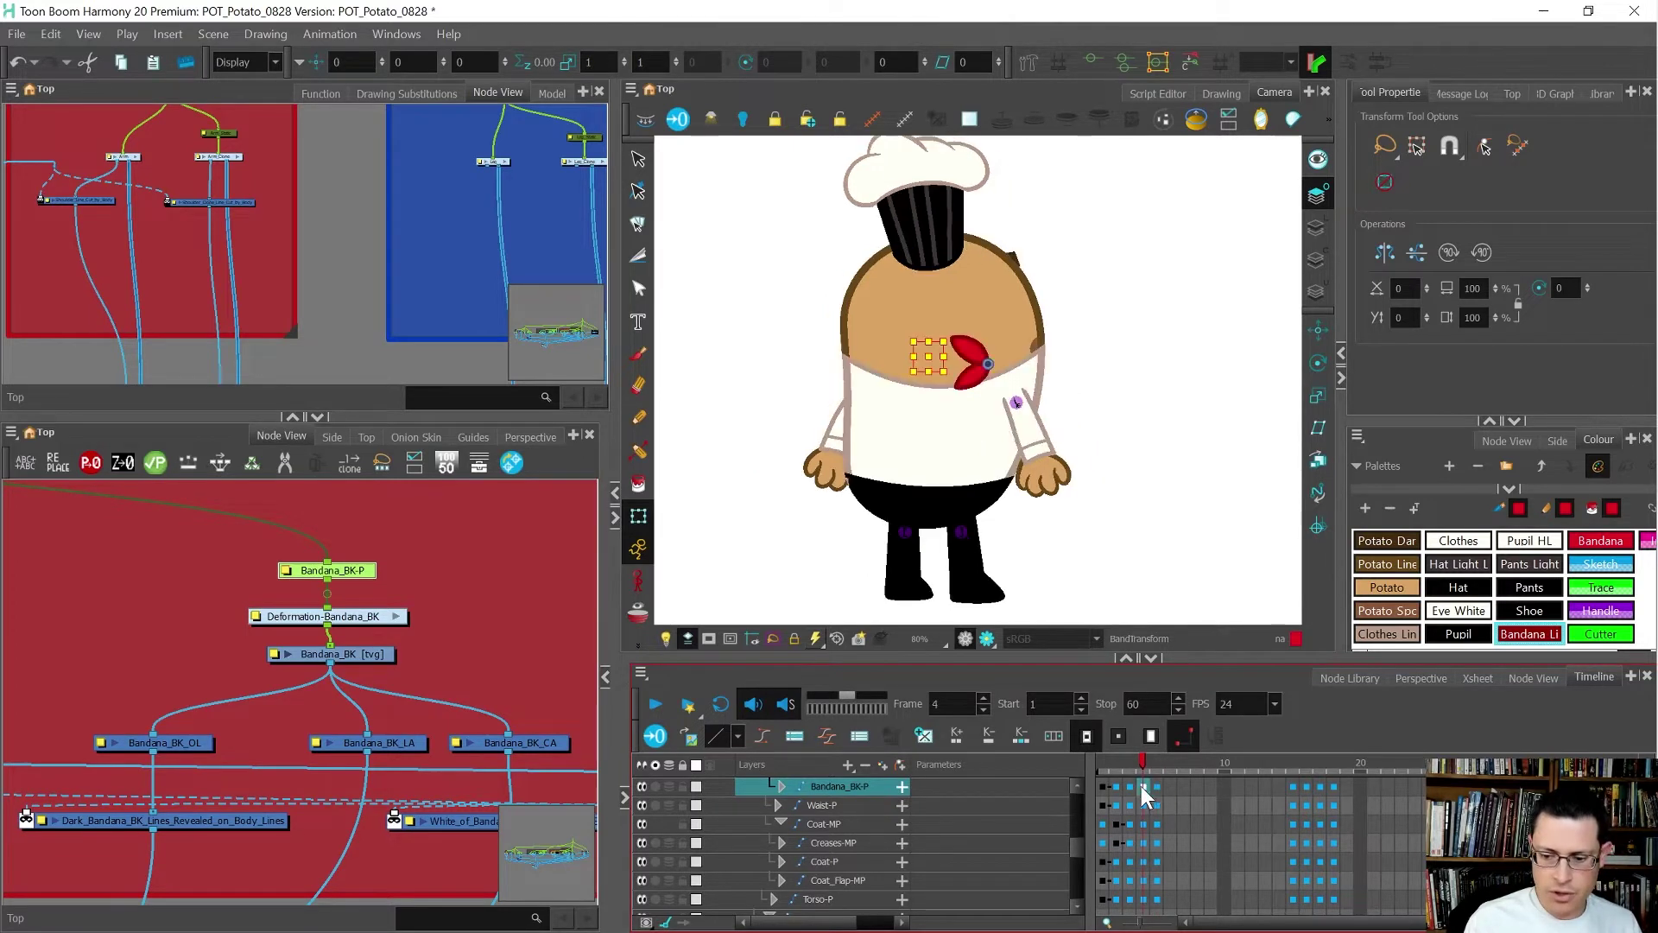
{"action": "left_click", "coordinate": [1130, 786]}
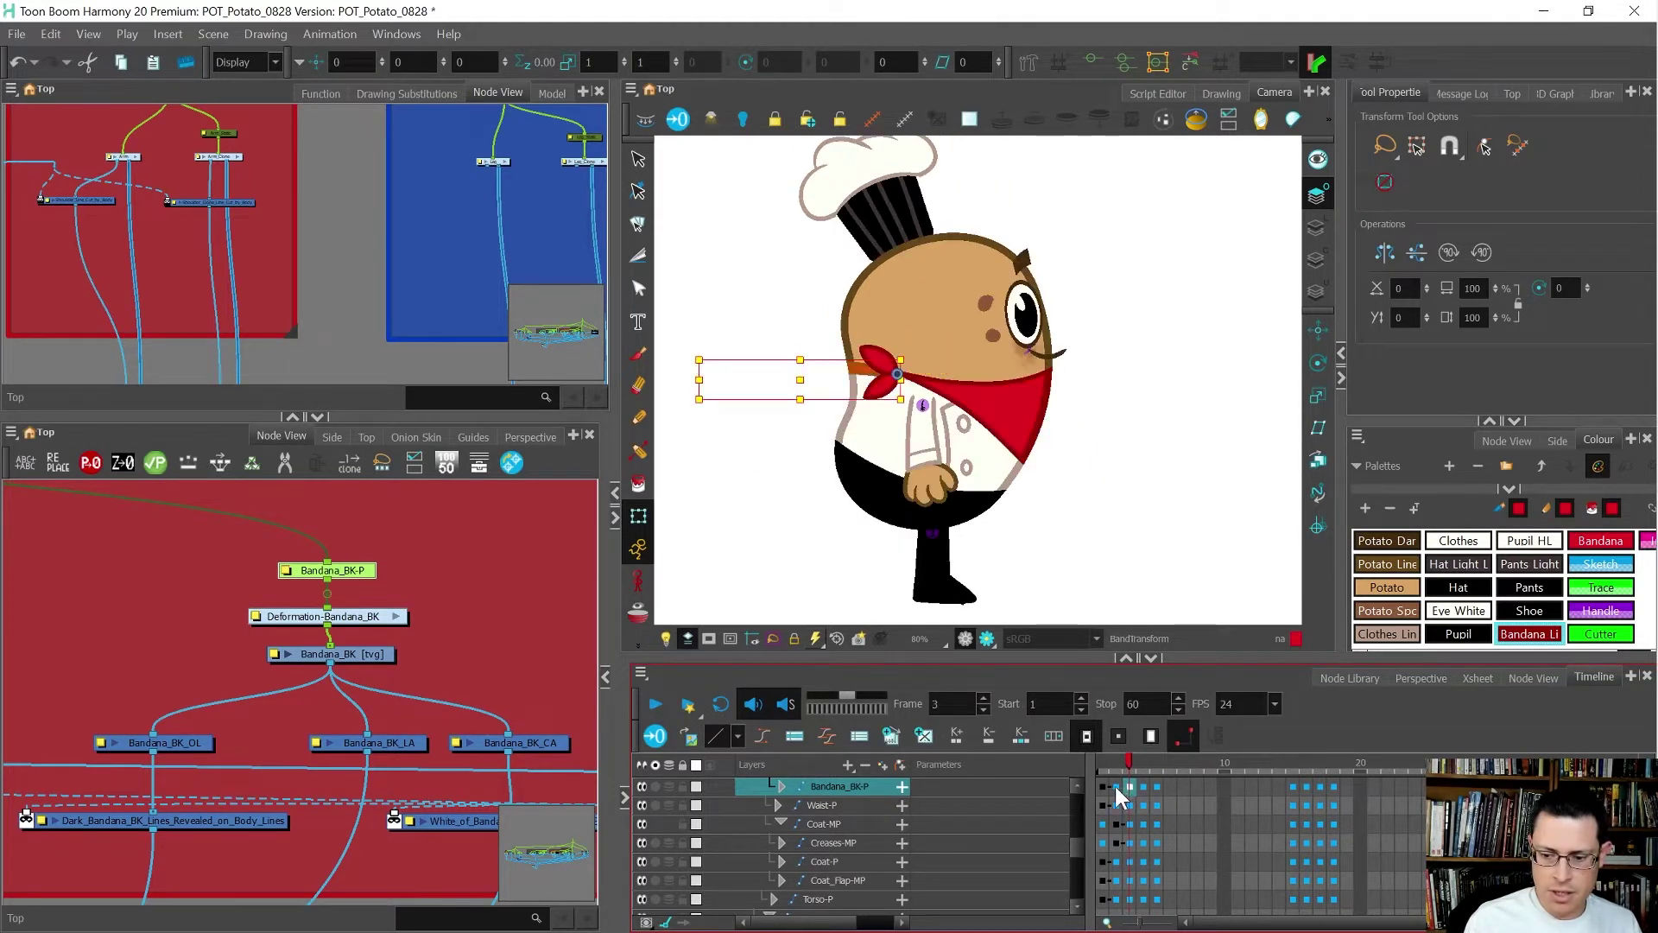
{"action": "left_click", "coordinate": [1116, 786]}
{"action": "left_click", "coordinate": [1102, 786]}
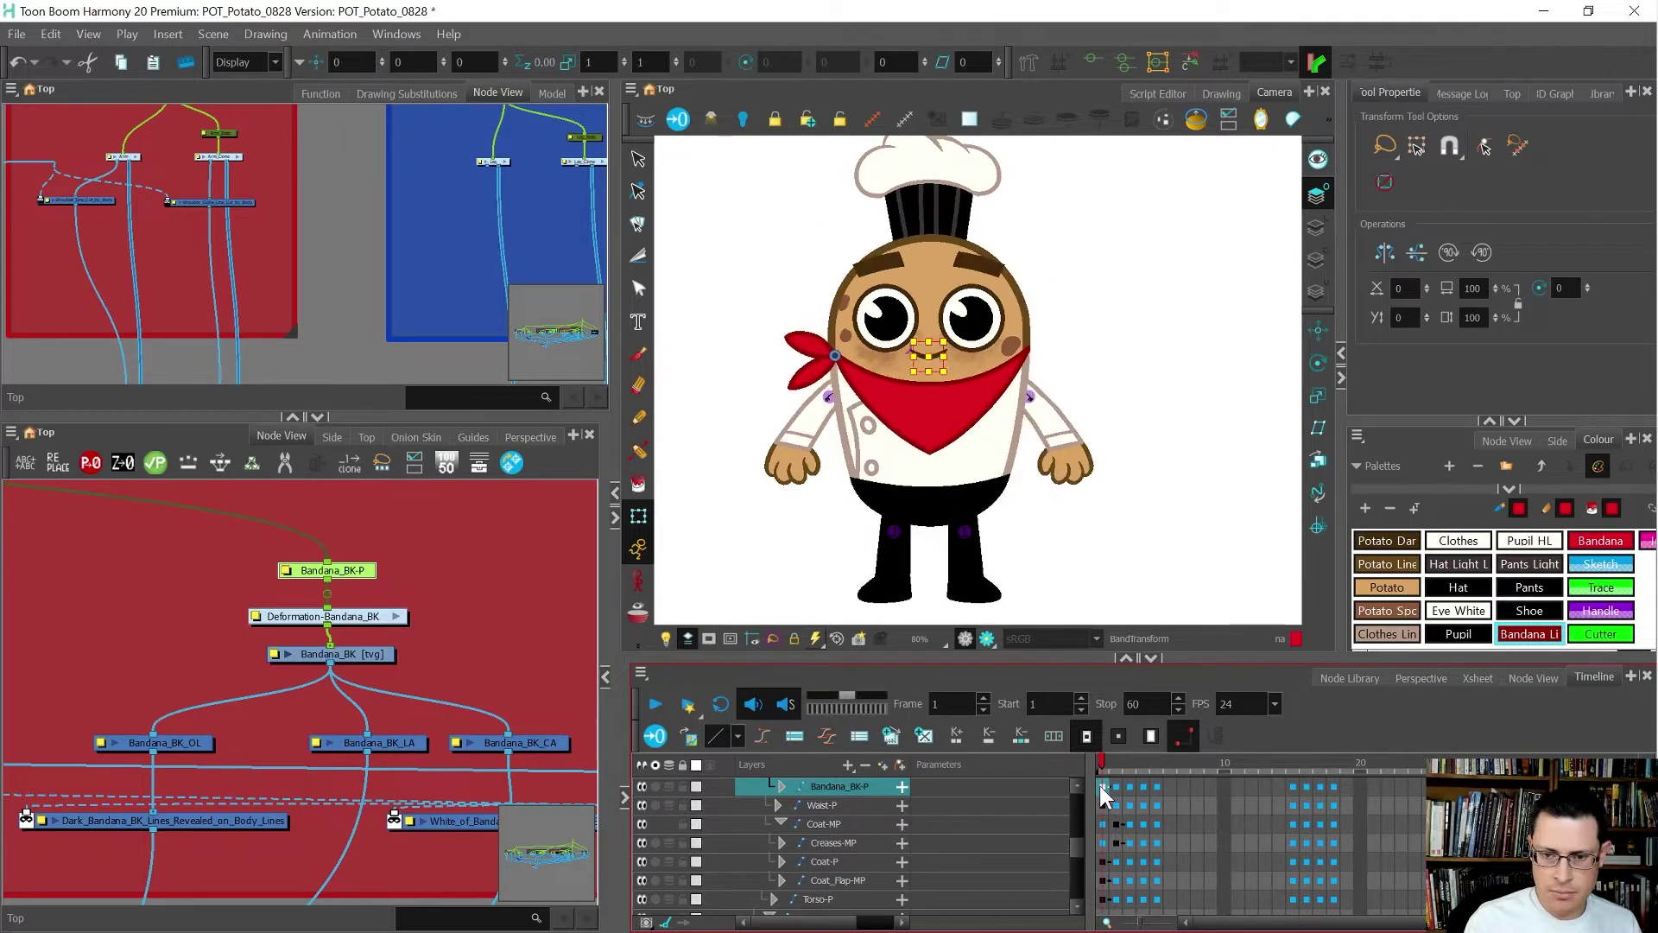
- Flip back and forth through frames 1 to 5 to examine how the back bandana fits each turnaround pose
{"action": "key", "text": "period"}
{"action": "key", "text": "period"}
{"action": "key", "text": "period"}
{"action": "key", "text": "period"}
{"action": "key", "text": "comma"}
{"action": "key", "text": "comma"}
{"action": "key", "text": "comma"}
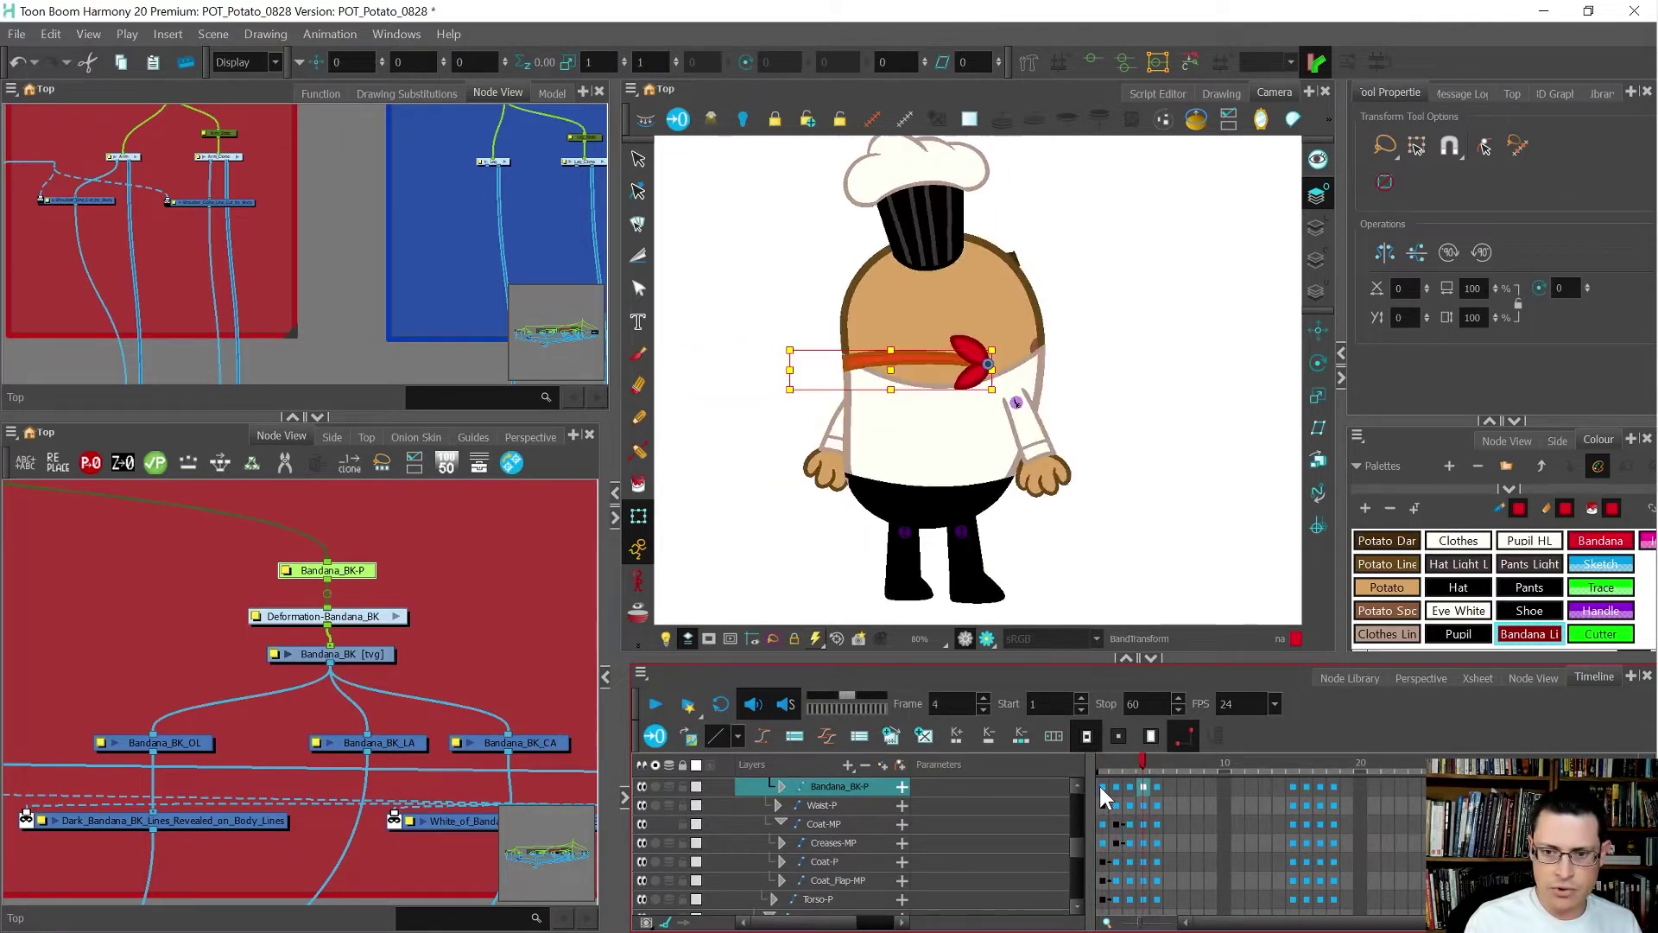
{"action": "key", "text": "period"}
{"action": "key", "text": "period"}
{"action": "key", "text": "period"}
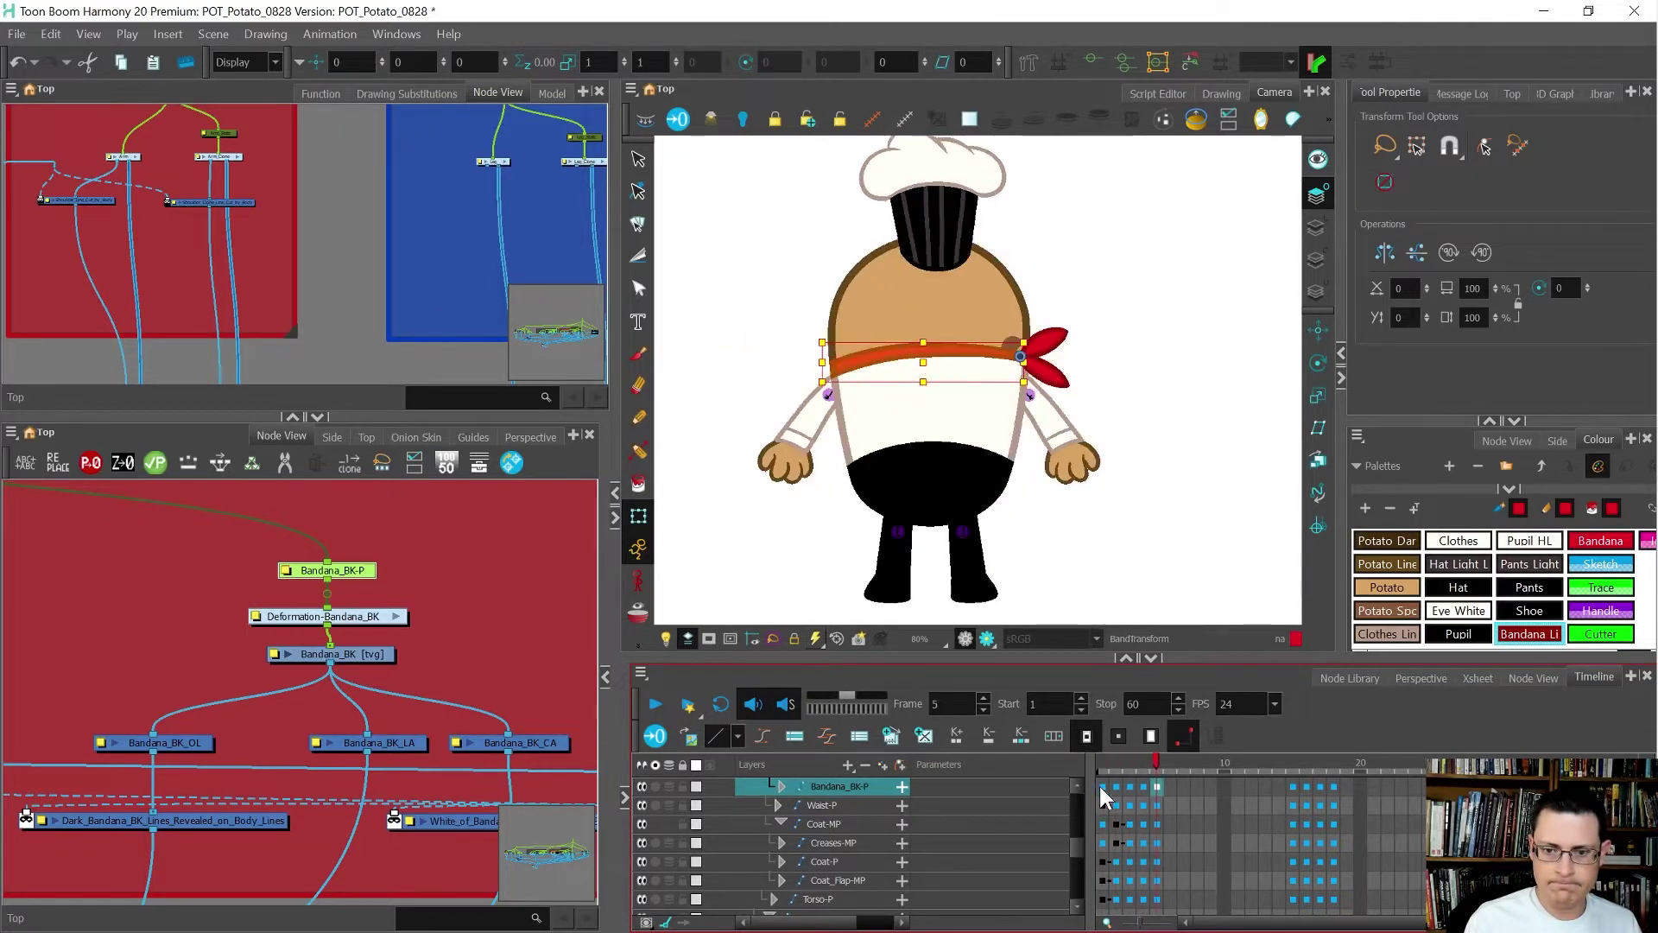
{"action": "key", "text": "comma"}
{"action": "key", "text": "comma"}
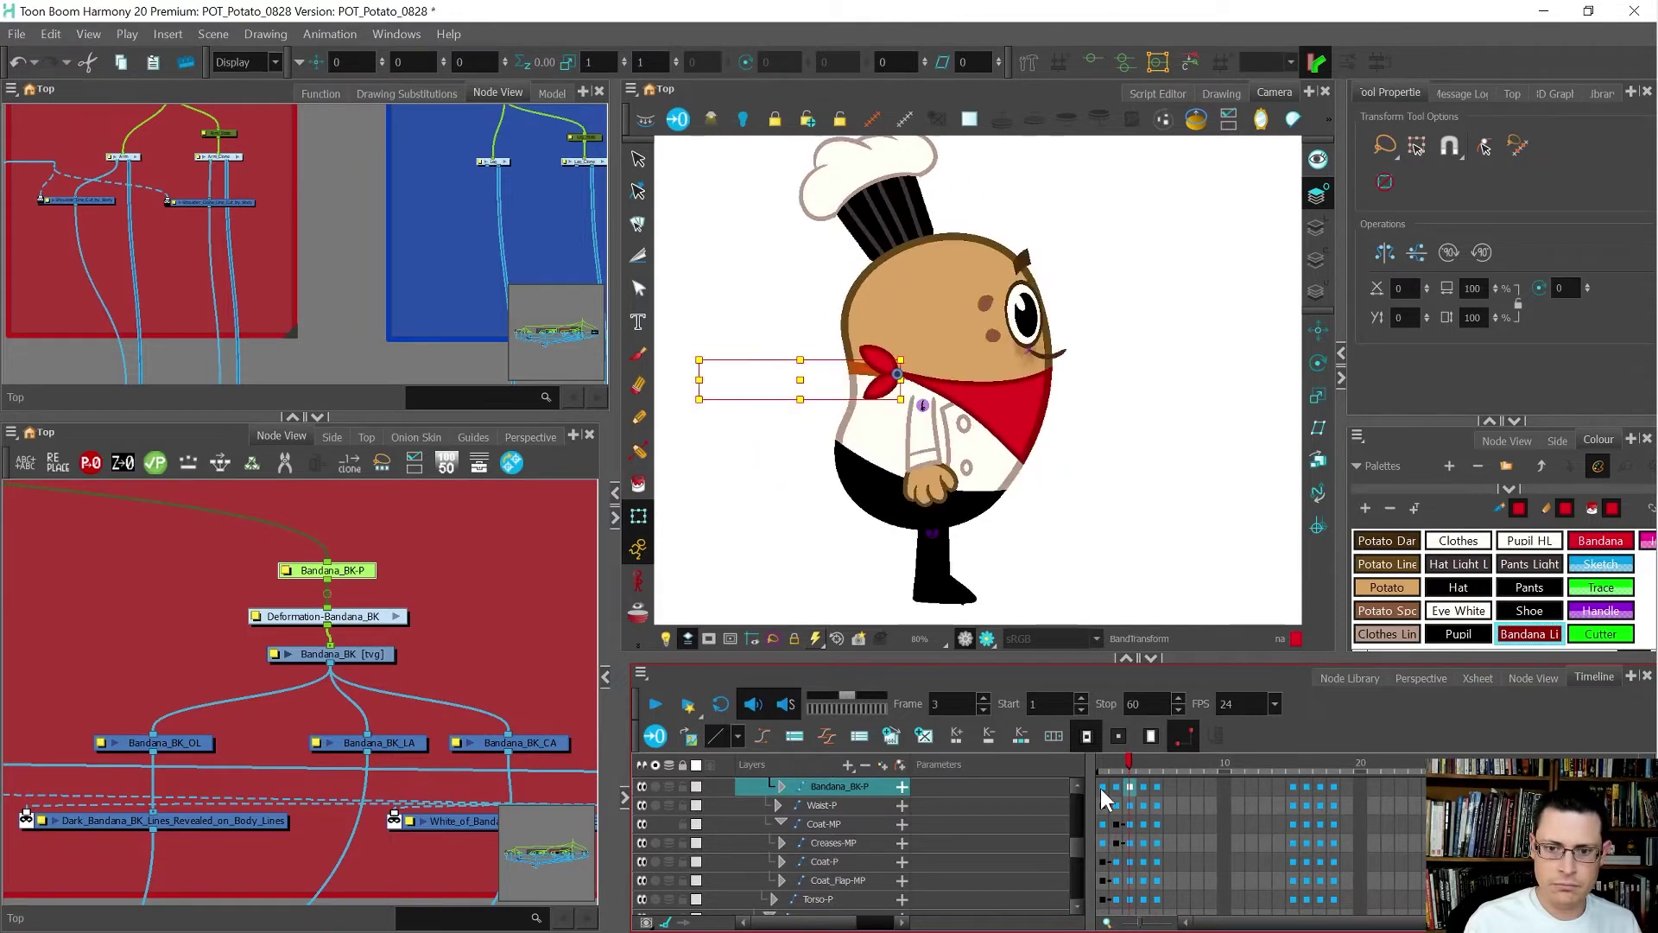
{"action": "key", "text": "period"}
{"action": "left_click", "coordinate": [945, 386]}
{"action": "key", "text": "period"}
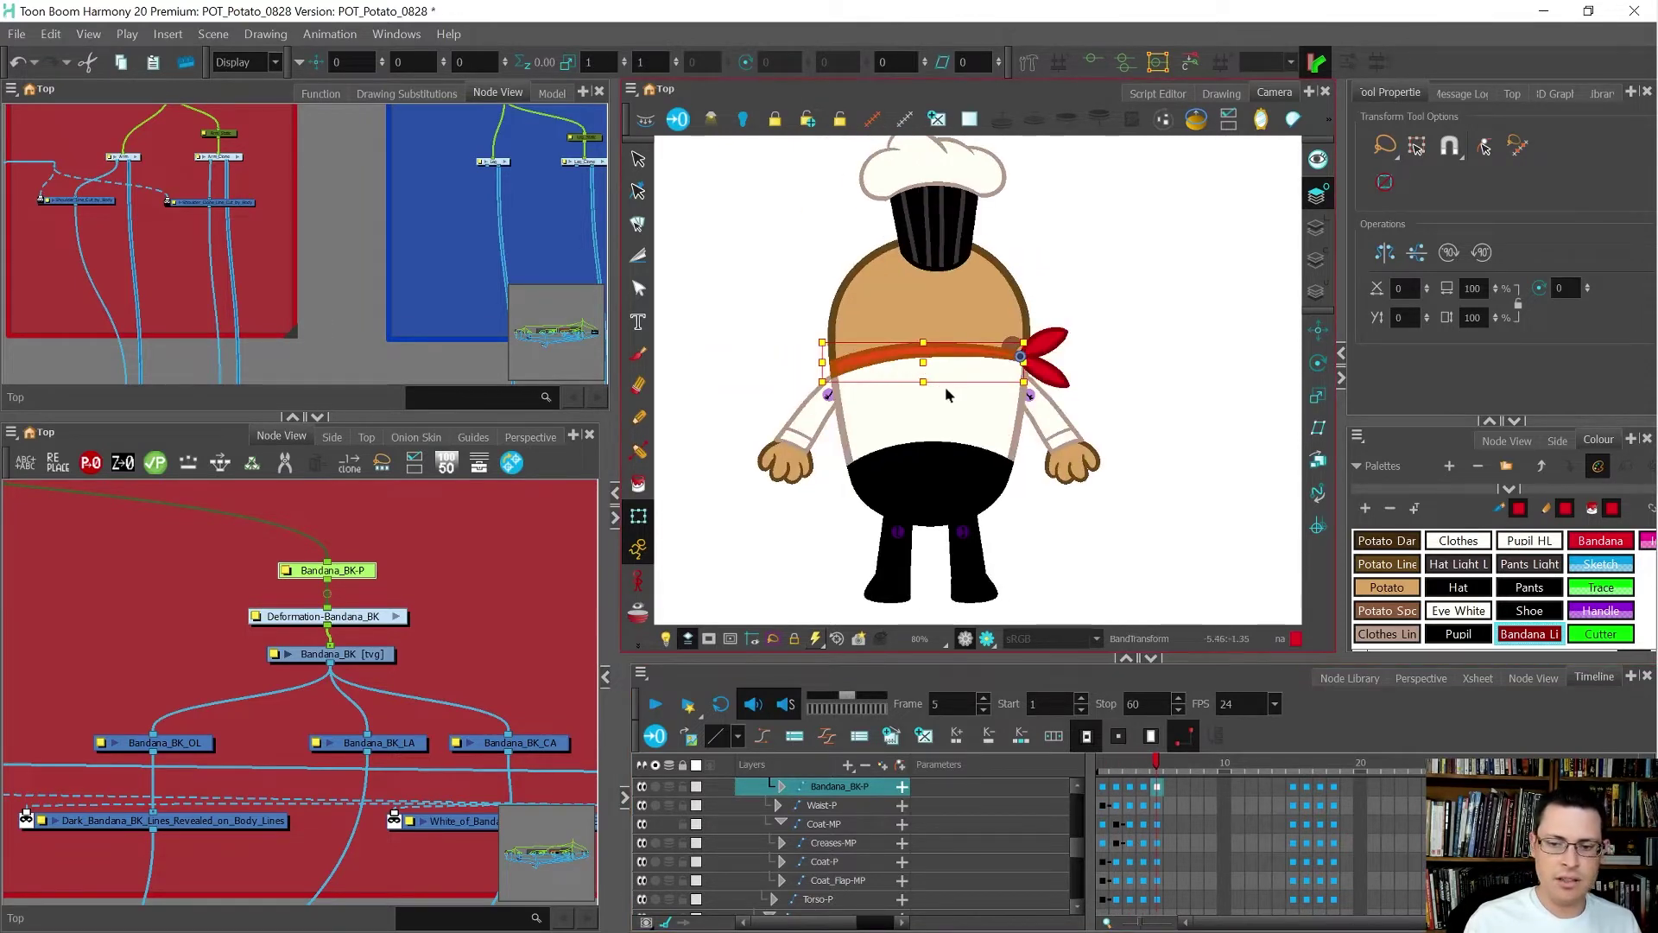
- Enable the Composite_1 node below the Reference group to show the turnaround reference over the character
{"action": "scroll", "coordinate": [917, 416], "scroll_direction": "down", "scroll_amount": 1}
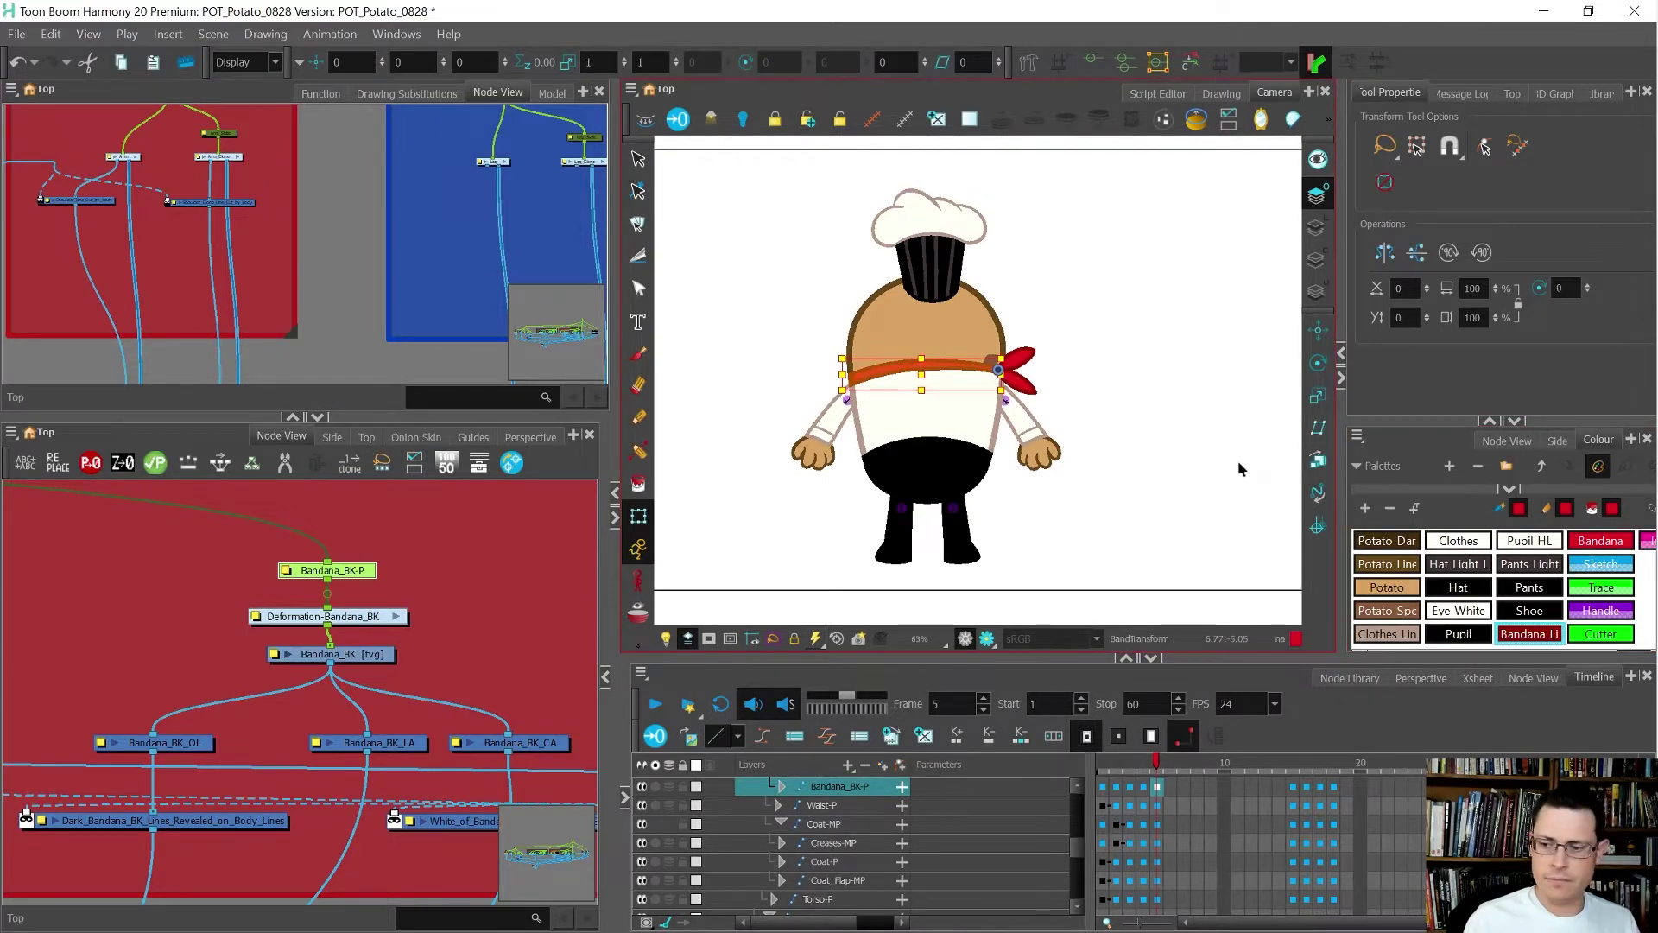
{"action": "scroll", "coordinate": [384, 235], "scroll_direction": "down", "scroll_amount": 5}
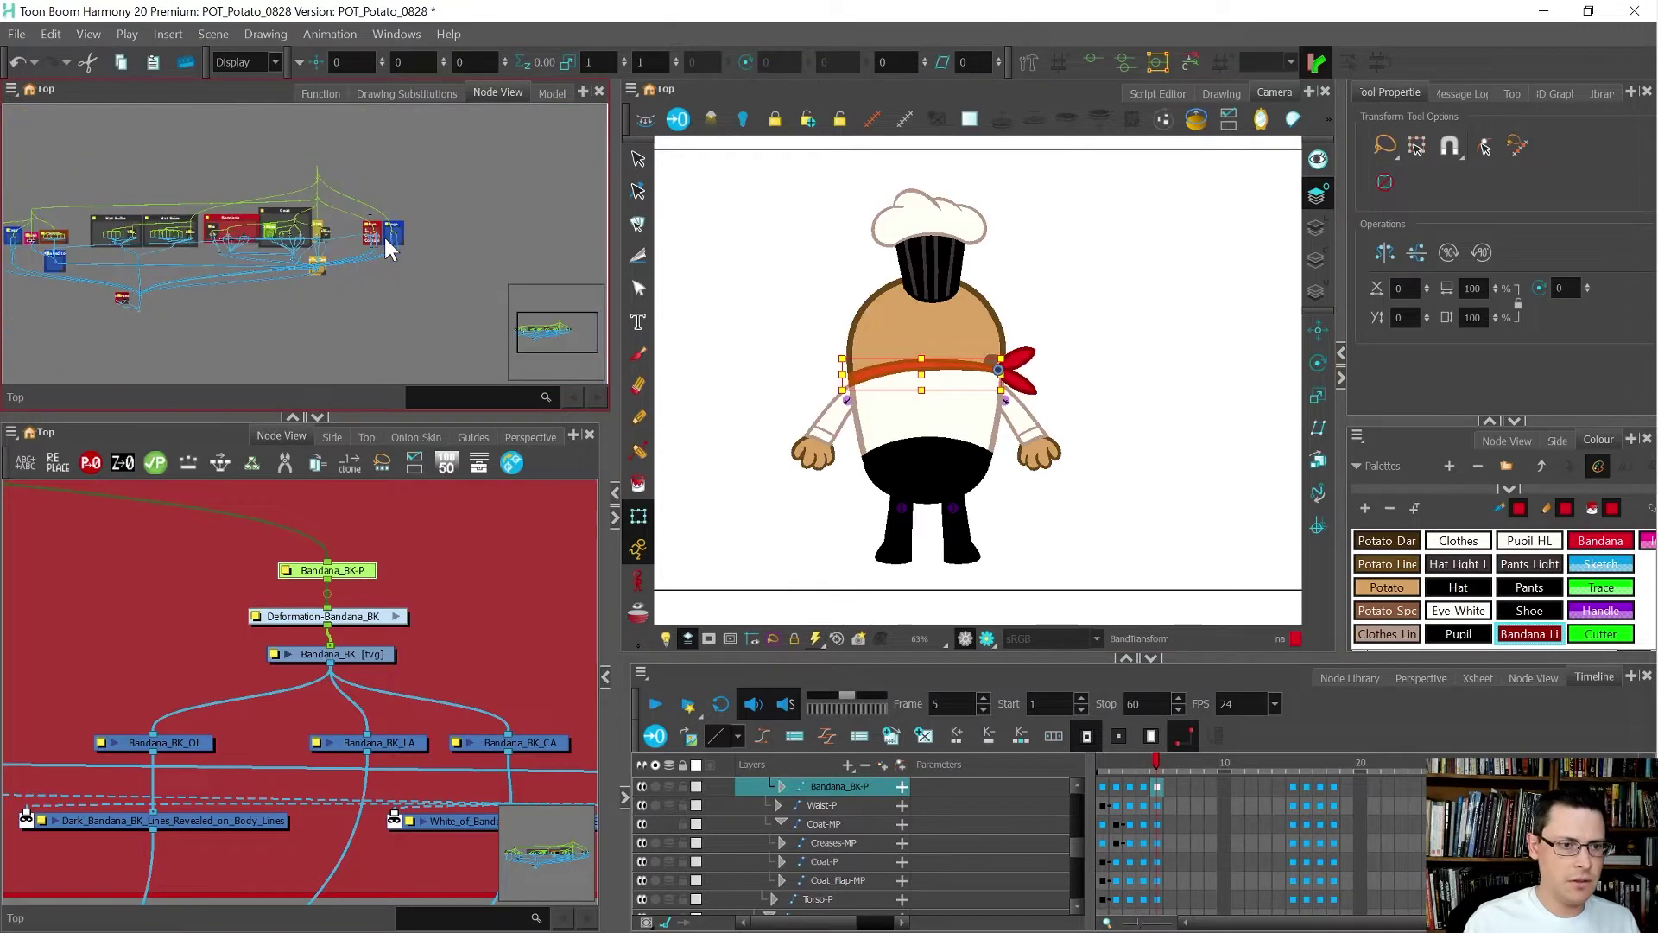
{"action": "scroll", "coordinate": [108, 290], "scroll_direction": "up", "scroll_amount": 8}
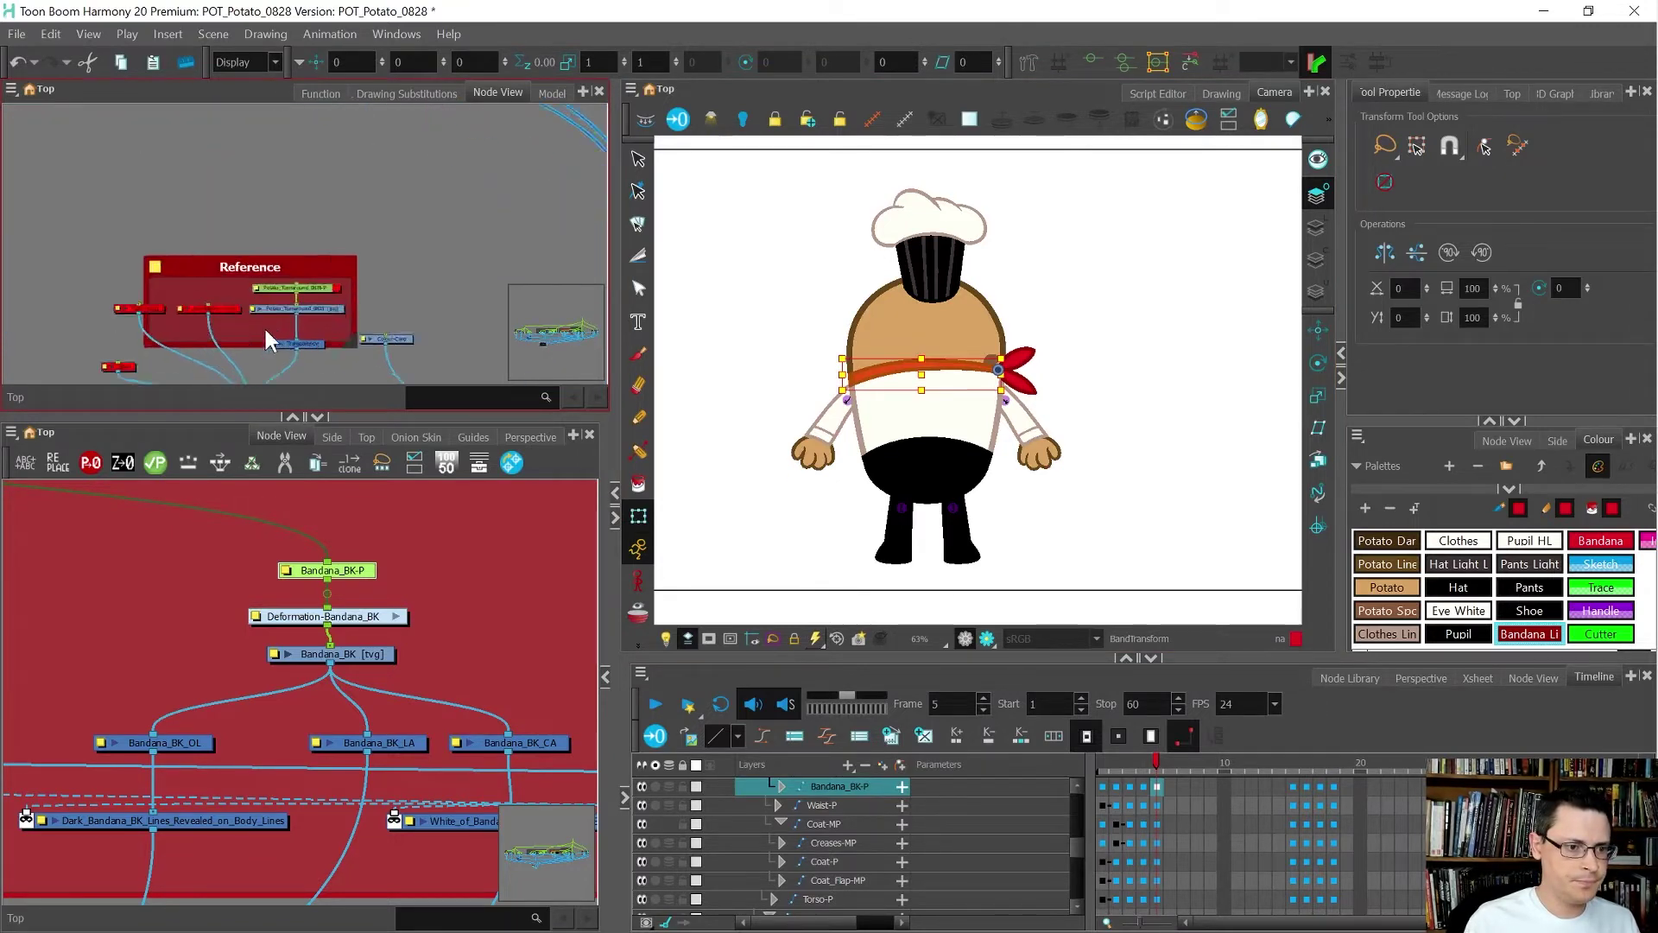
{"action": "scroll", "coordinate": [262, 369], "scroll_direction": "up", "scroll_amount": 5}
{"action": "left_click_drag", "start_coordinate": [121, 377], "coordinate": [248, 313]}
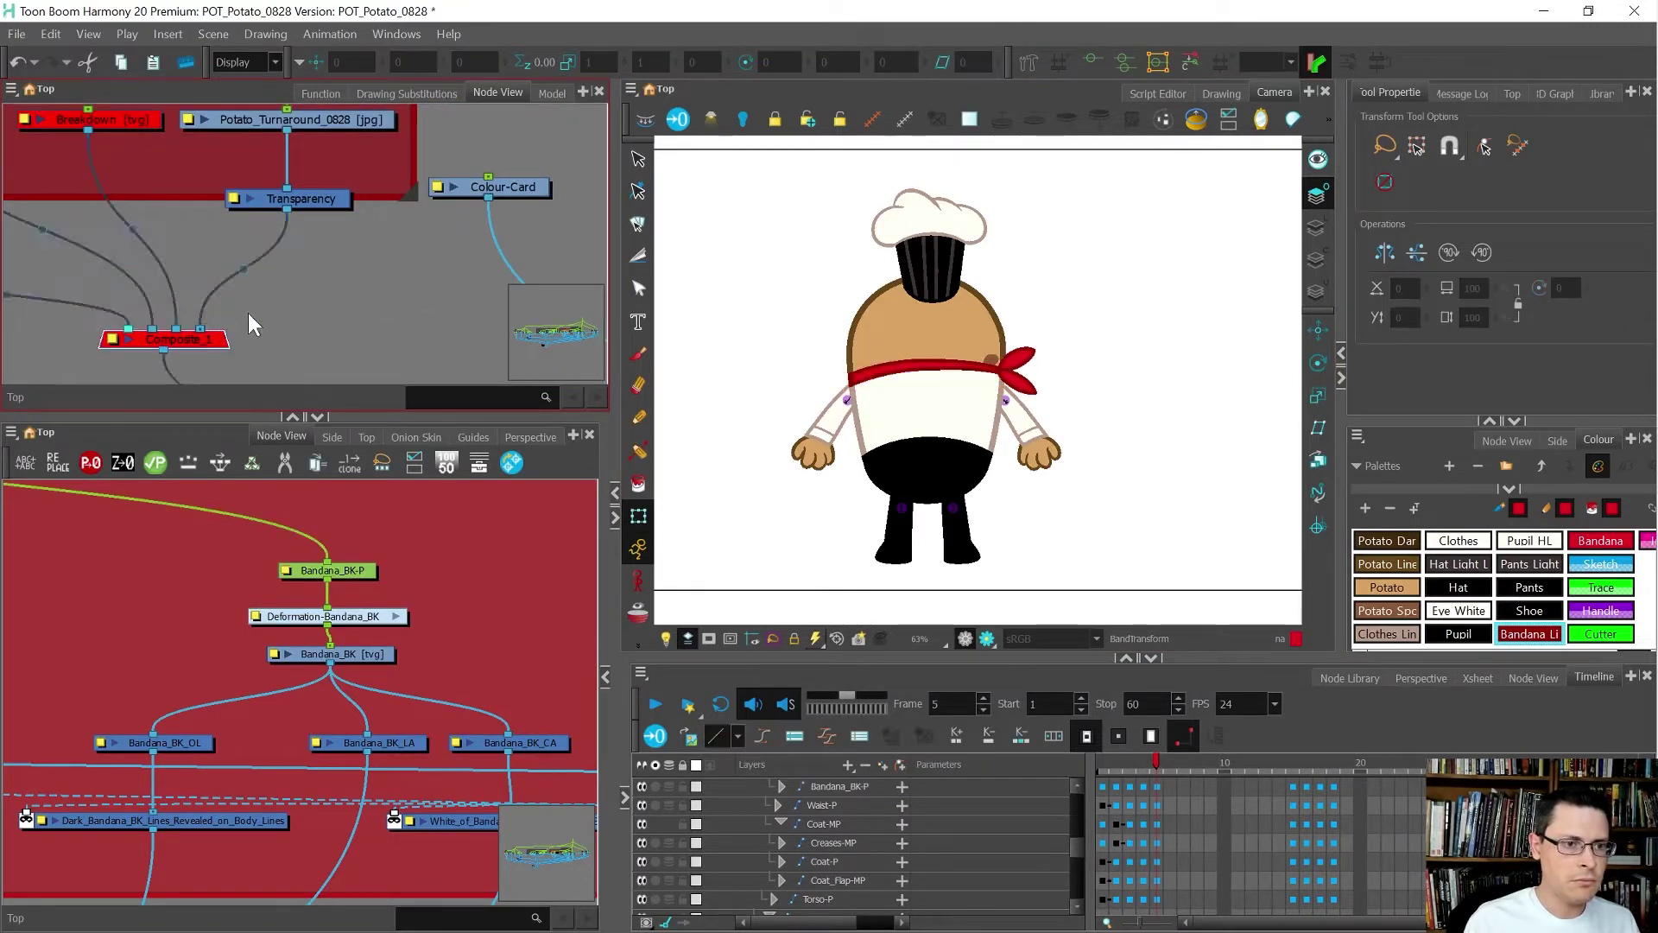
{"action": "key", "text": "a"}
{"action": "left_click", "coordinate": [265, 308]}
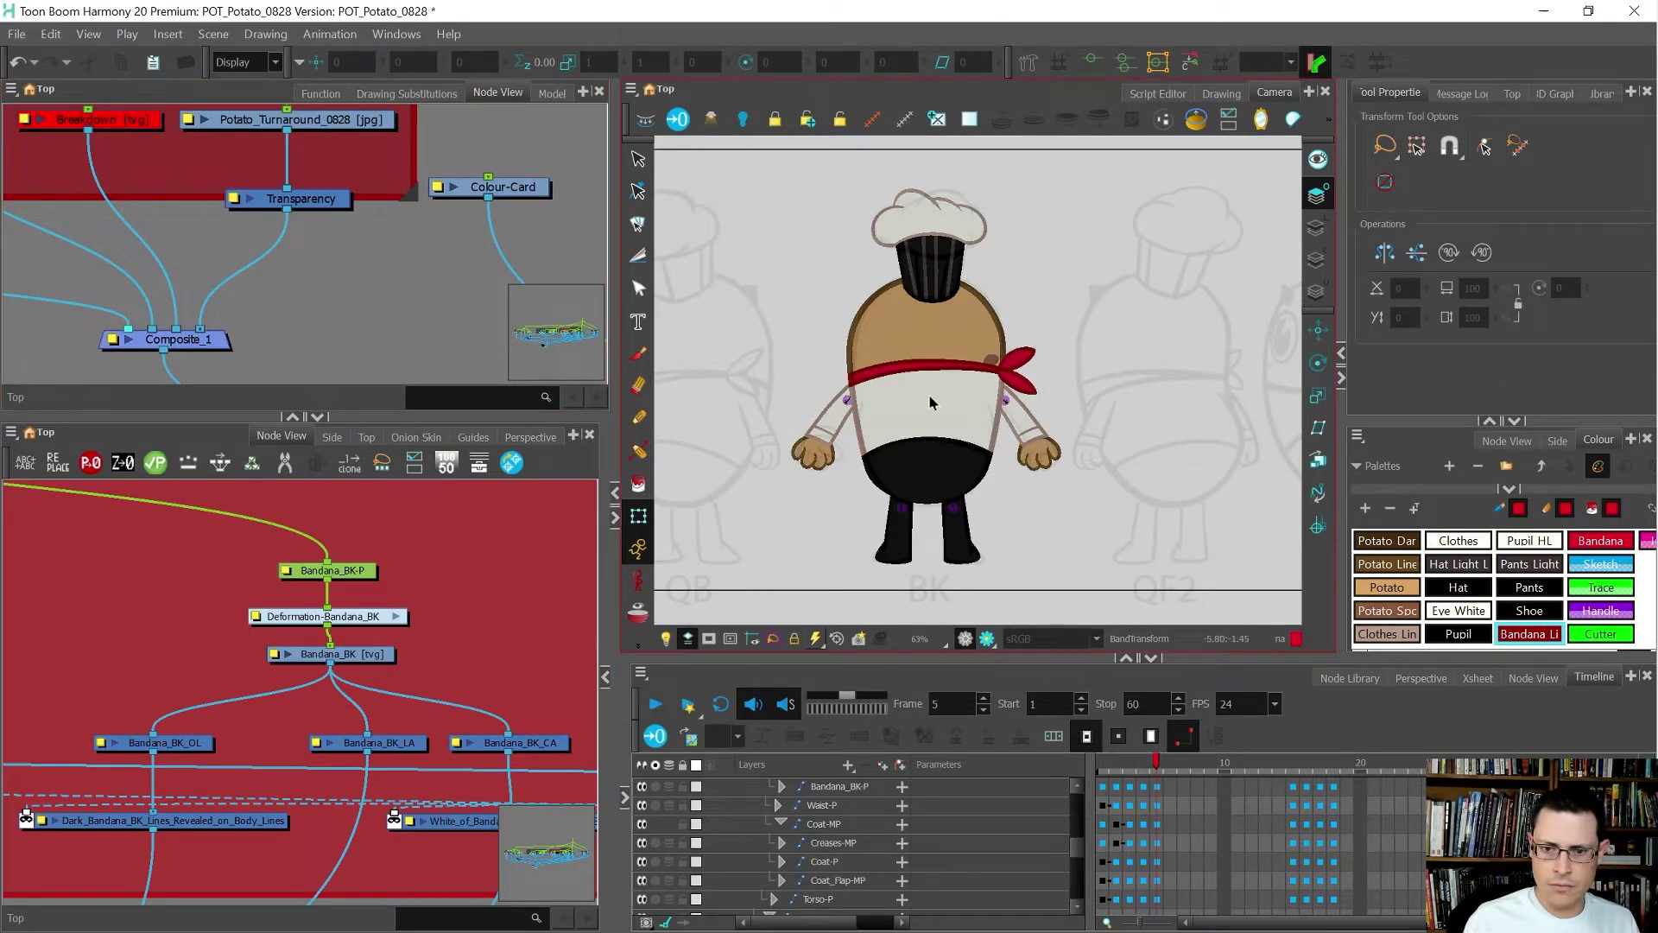
- Compare the rear poses on frames 4 and 5 with the turnaround reference, examining the coat's sides below the bandana
{"action": "scroll", "coordinate": [931, 403], "scroll_direction": "up", "scroll_amount": 1}
{"action": "key", "text": "comma"}
{"action": "key", "text": "comma"}
{"action": "key", "text": "period"}
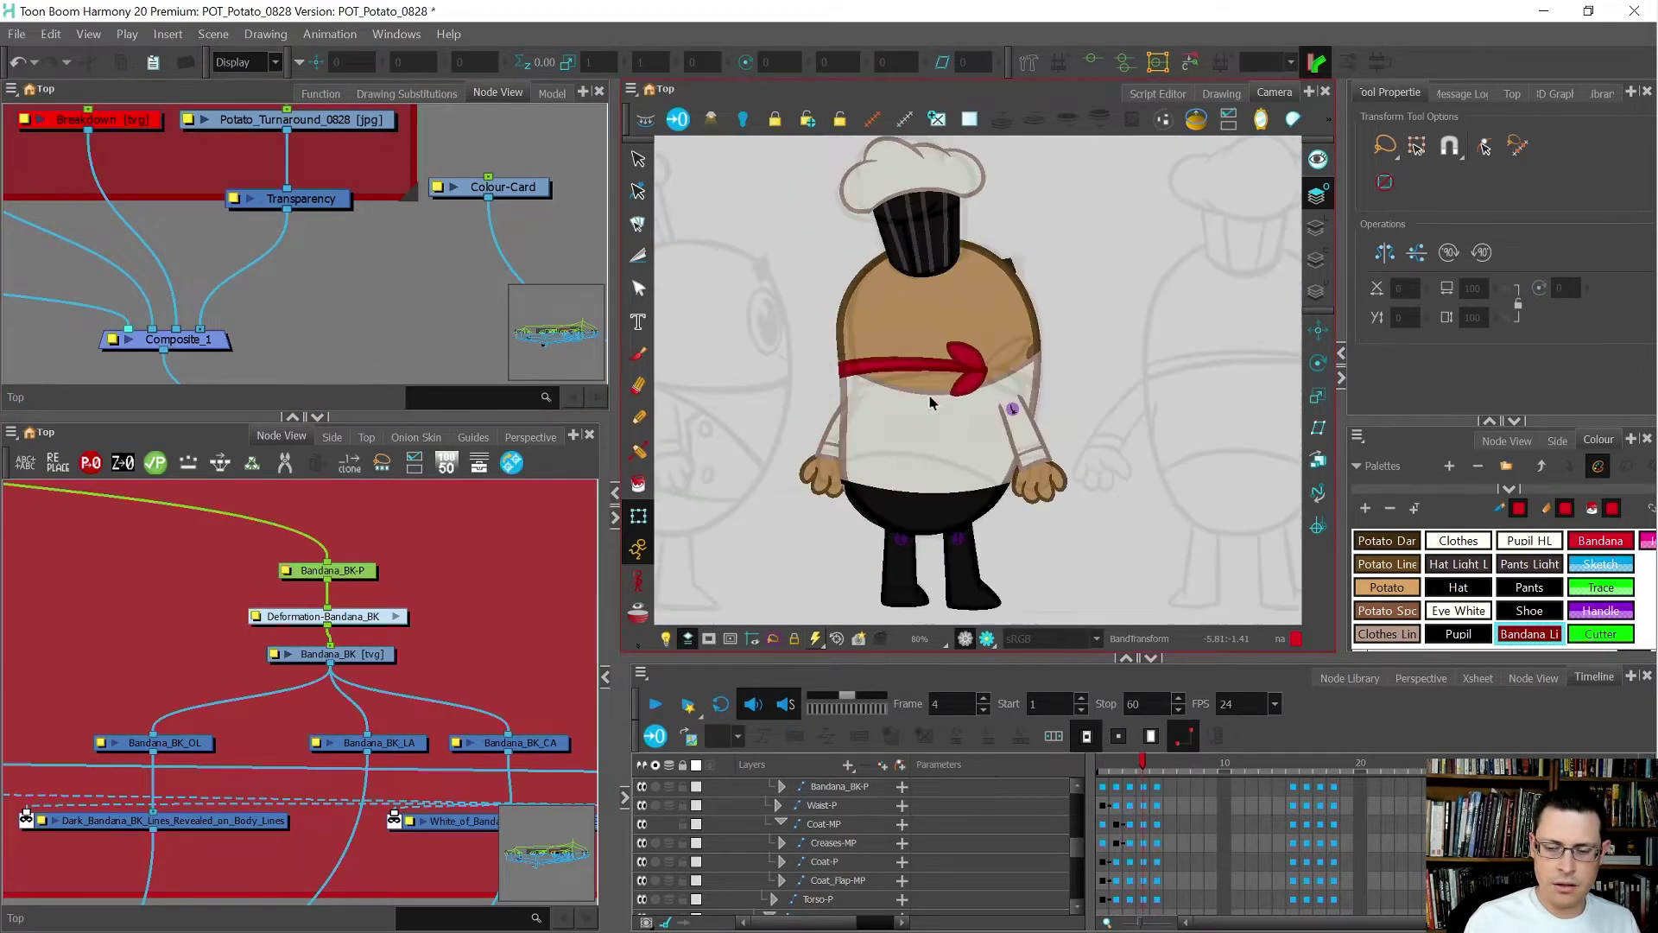
{"action": "key", "text": "period"}
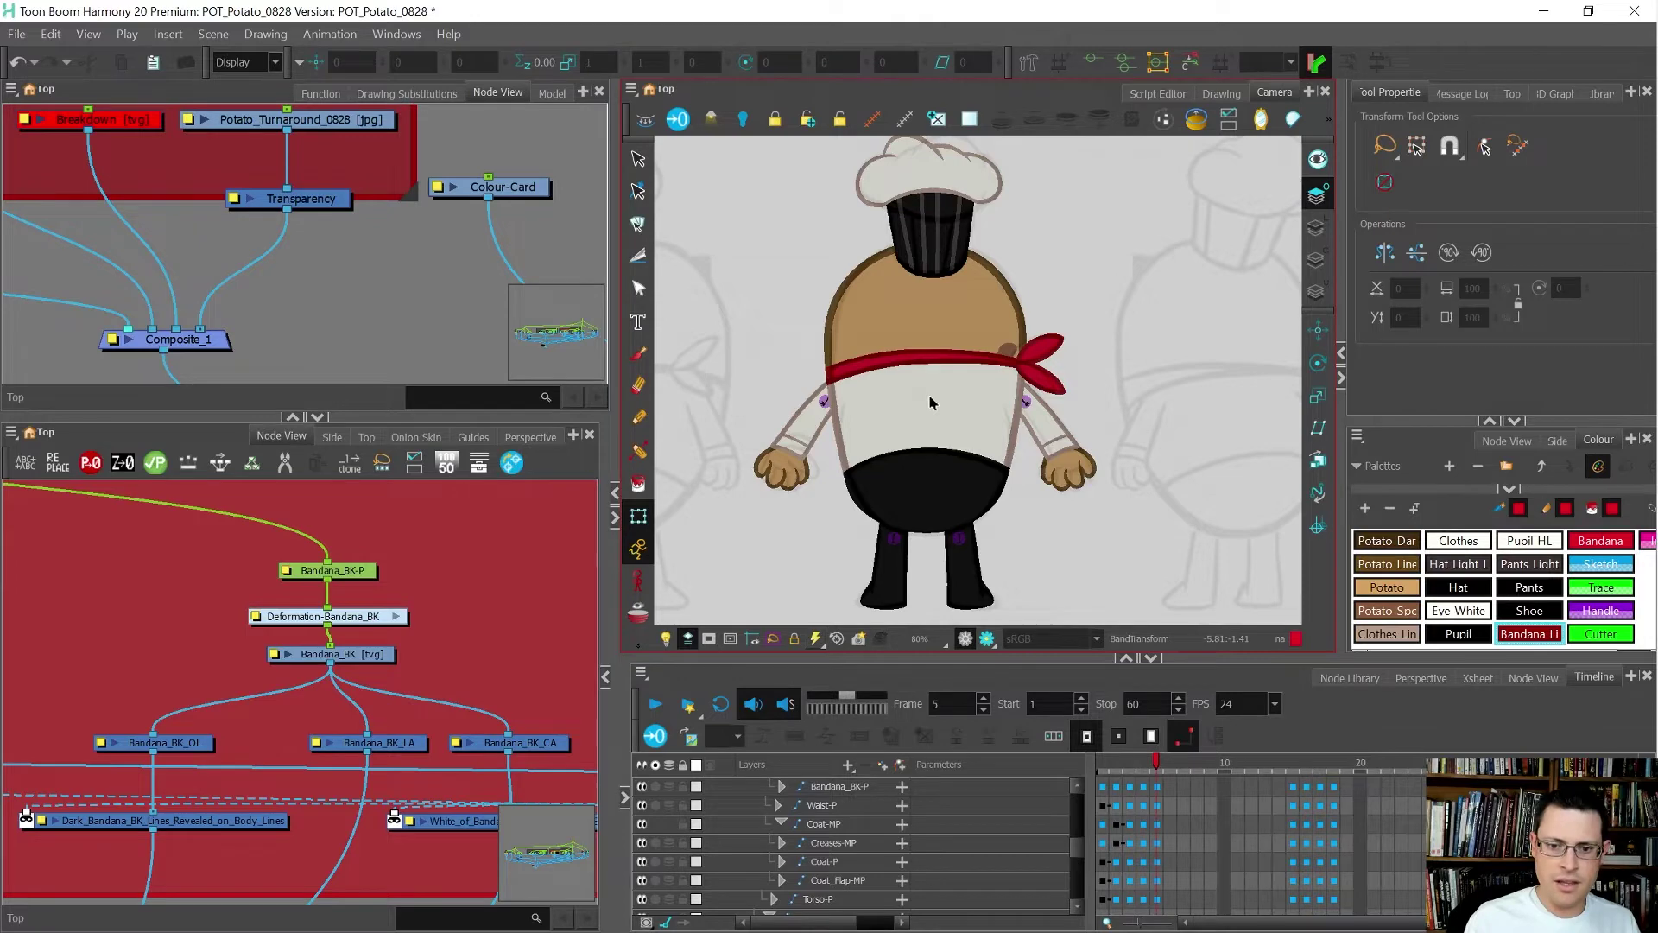
{"action": "scroll", "coordinate": [857, 433], "scroll_direction": "up", "scroll_amount": 3}
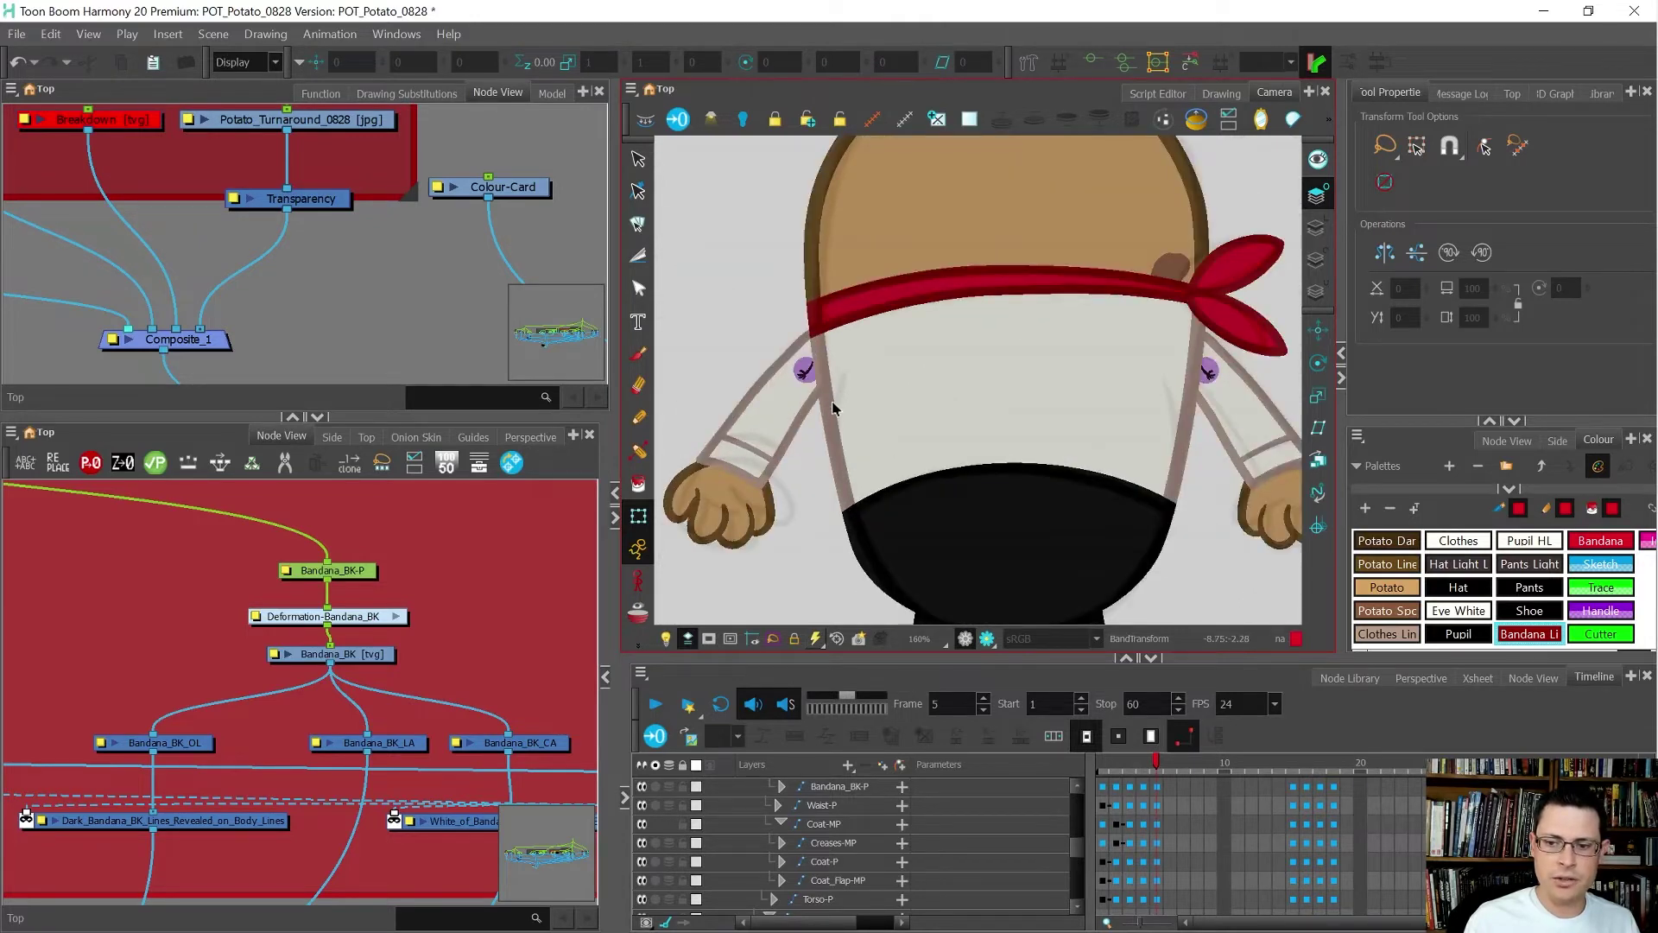
{"action": "scroll", "coordinate": [831, 408], "scroll_direction": "down", "scroll_amount": 1}
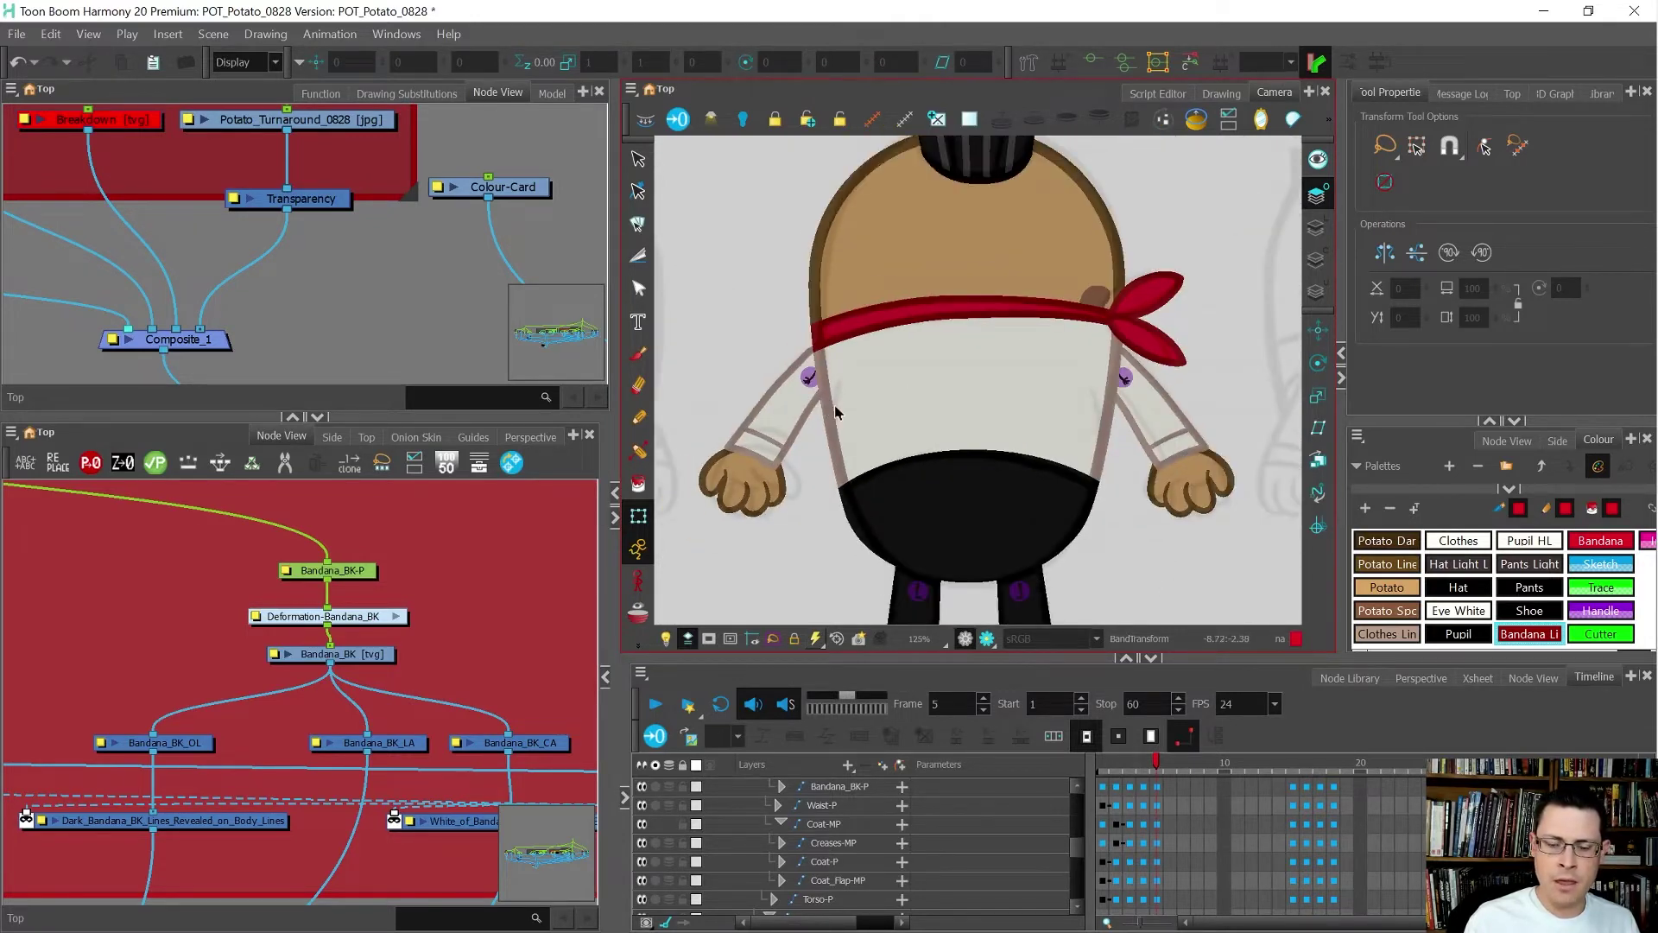
- Search the node network for "Crease" and select the Crease1 drawing node in the Creases group
{"action": "scroll", "coordinate": [340, 612], "scroll_direction": "down", "scroll_amount": 4}
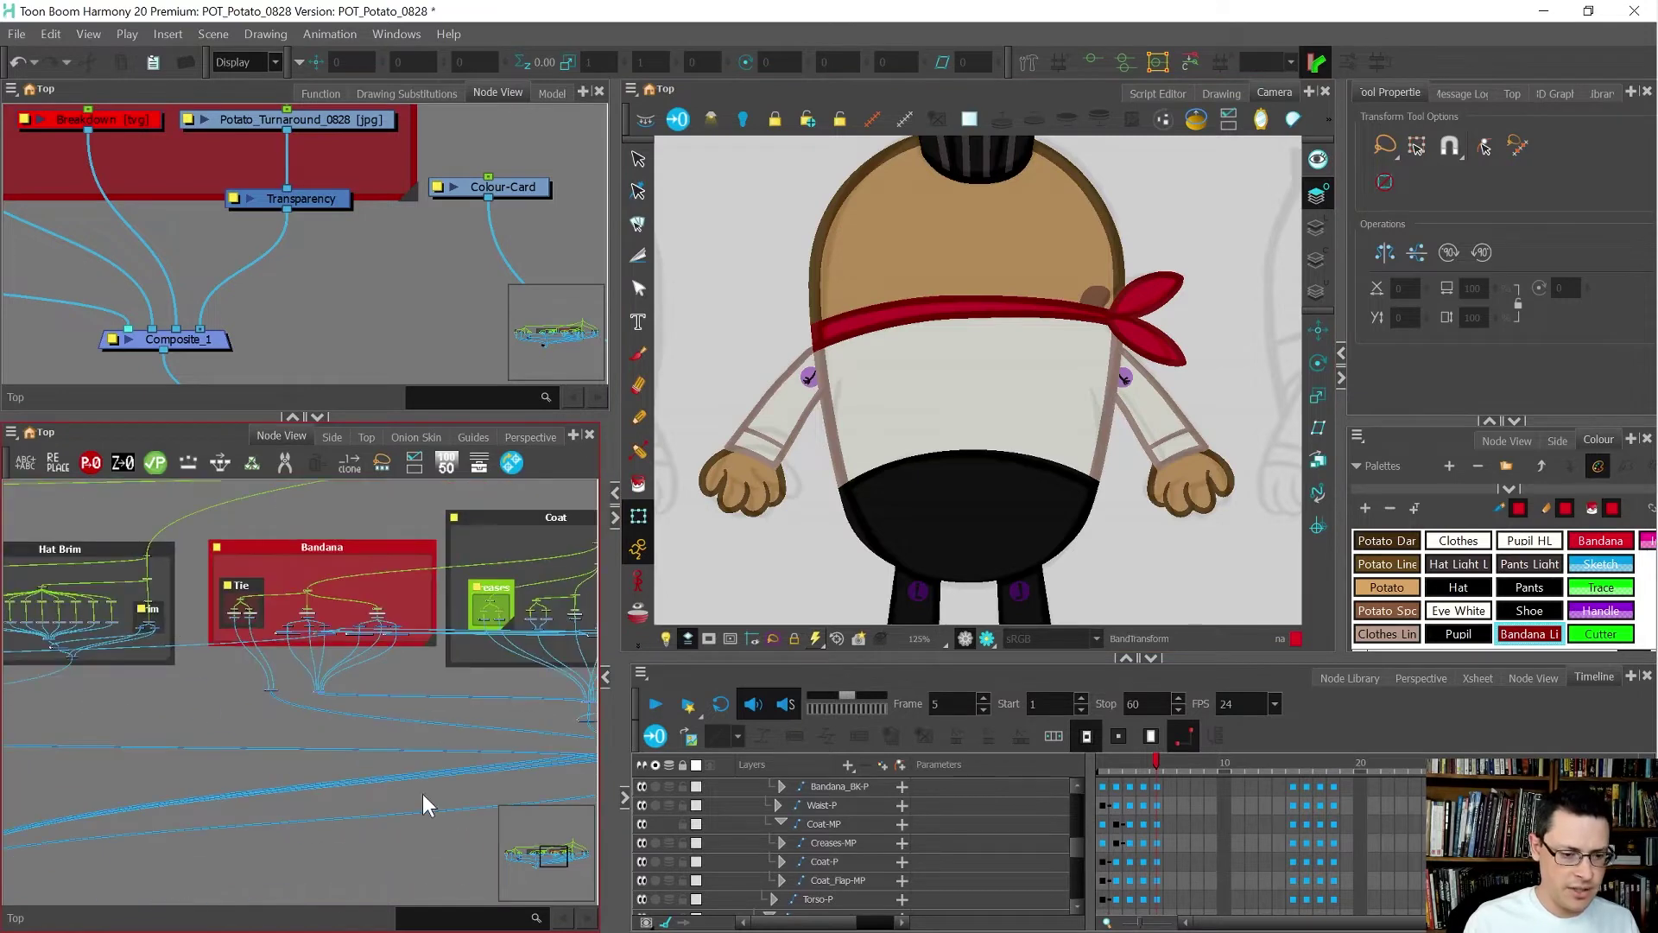
{"action": "scroll", "coordinate": [526, 609], "scroll_direction": "up", "scroll_amount": 2}
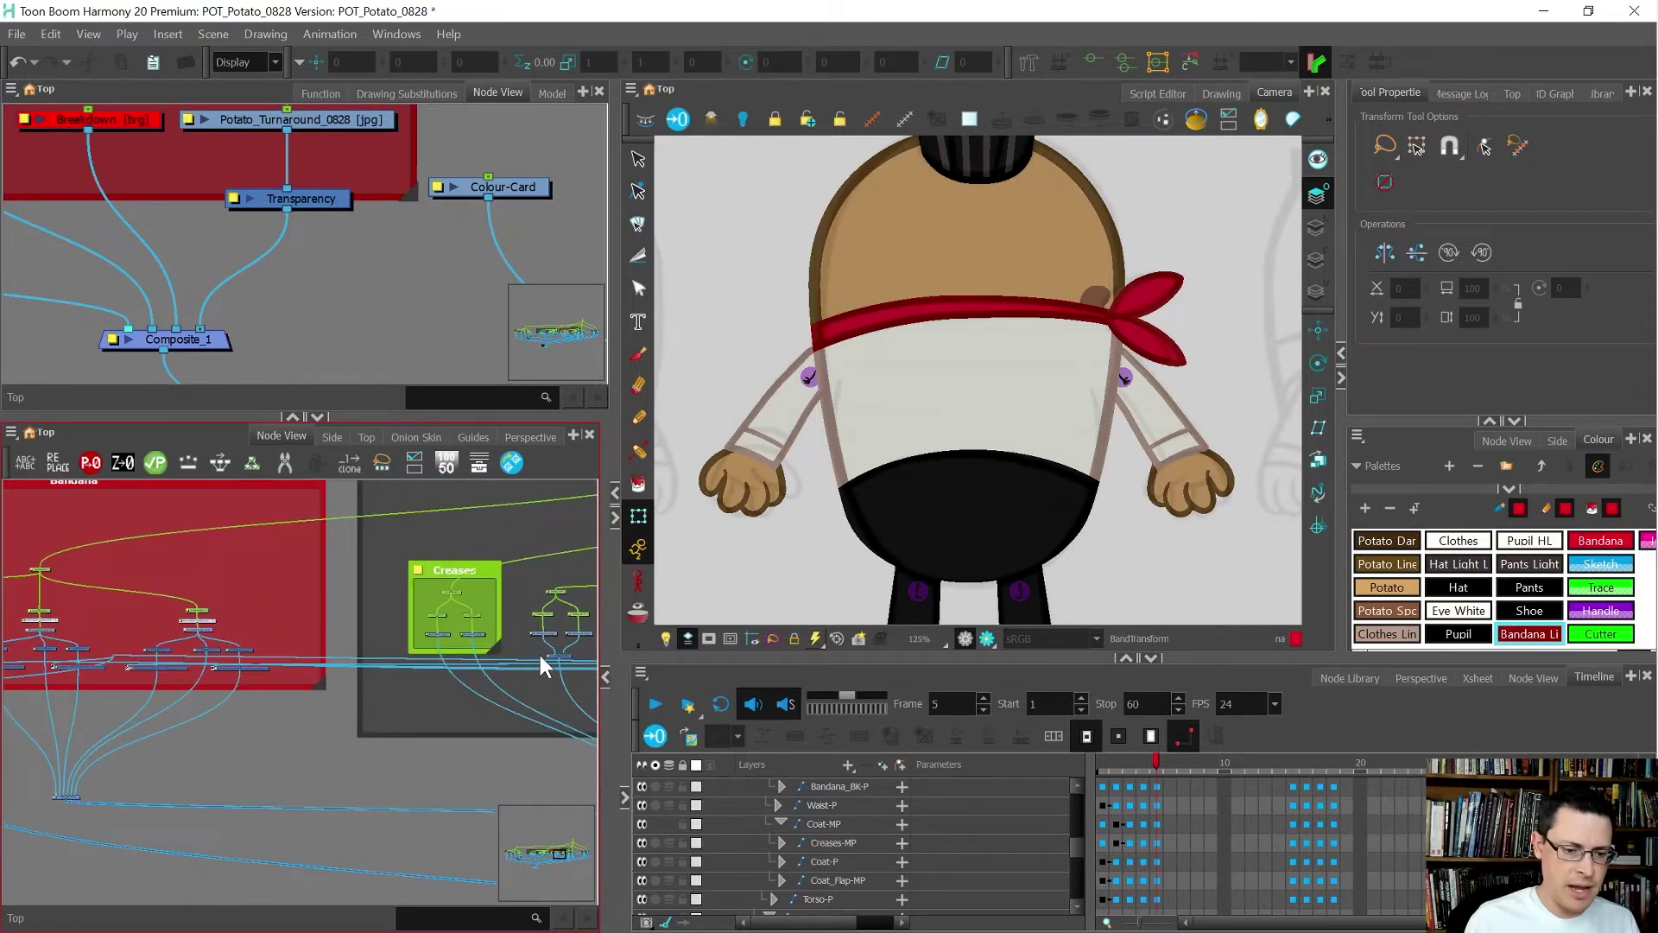
{"action": "scroll", "coordinate": [541, 656], "scroll_direction": "down", "scroll_amount": 5}
{"action": "scroll", "coordinate": [332, 659], "scroll_direction": "up", "scroll_amount": 4}
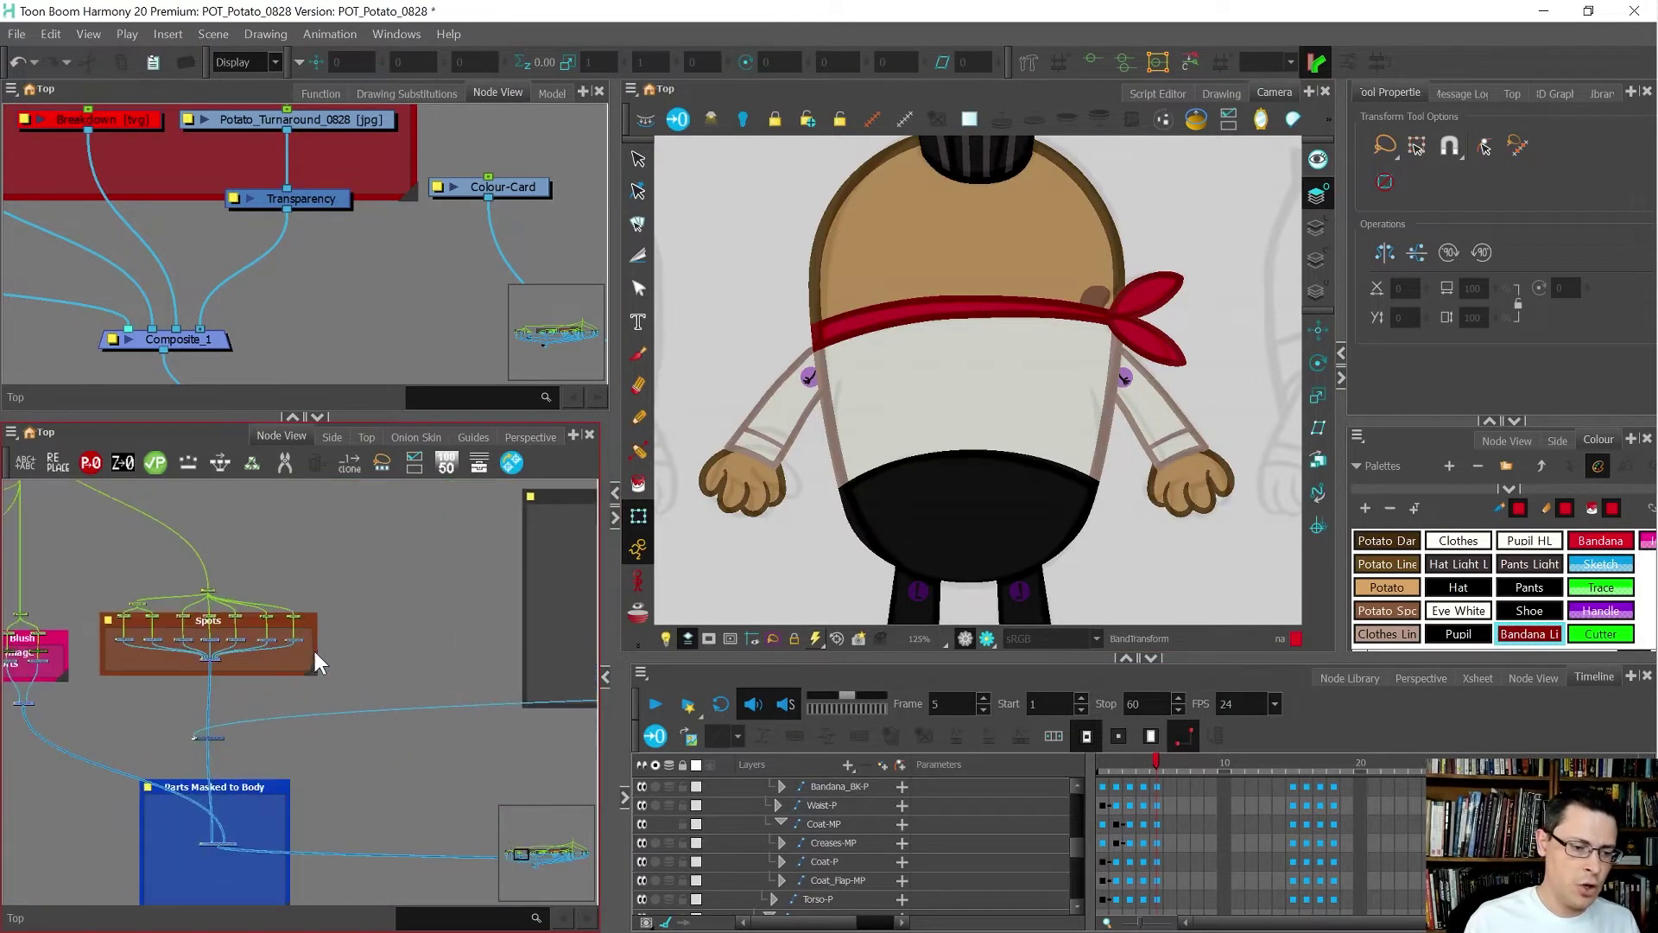
{"action": "left_click", "coordinate": [406, 917]}
{"action": "type", "text": "Crease"}
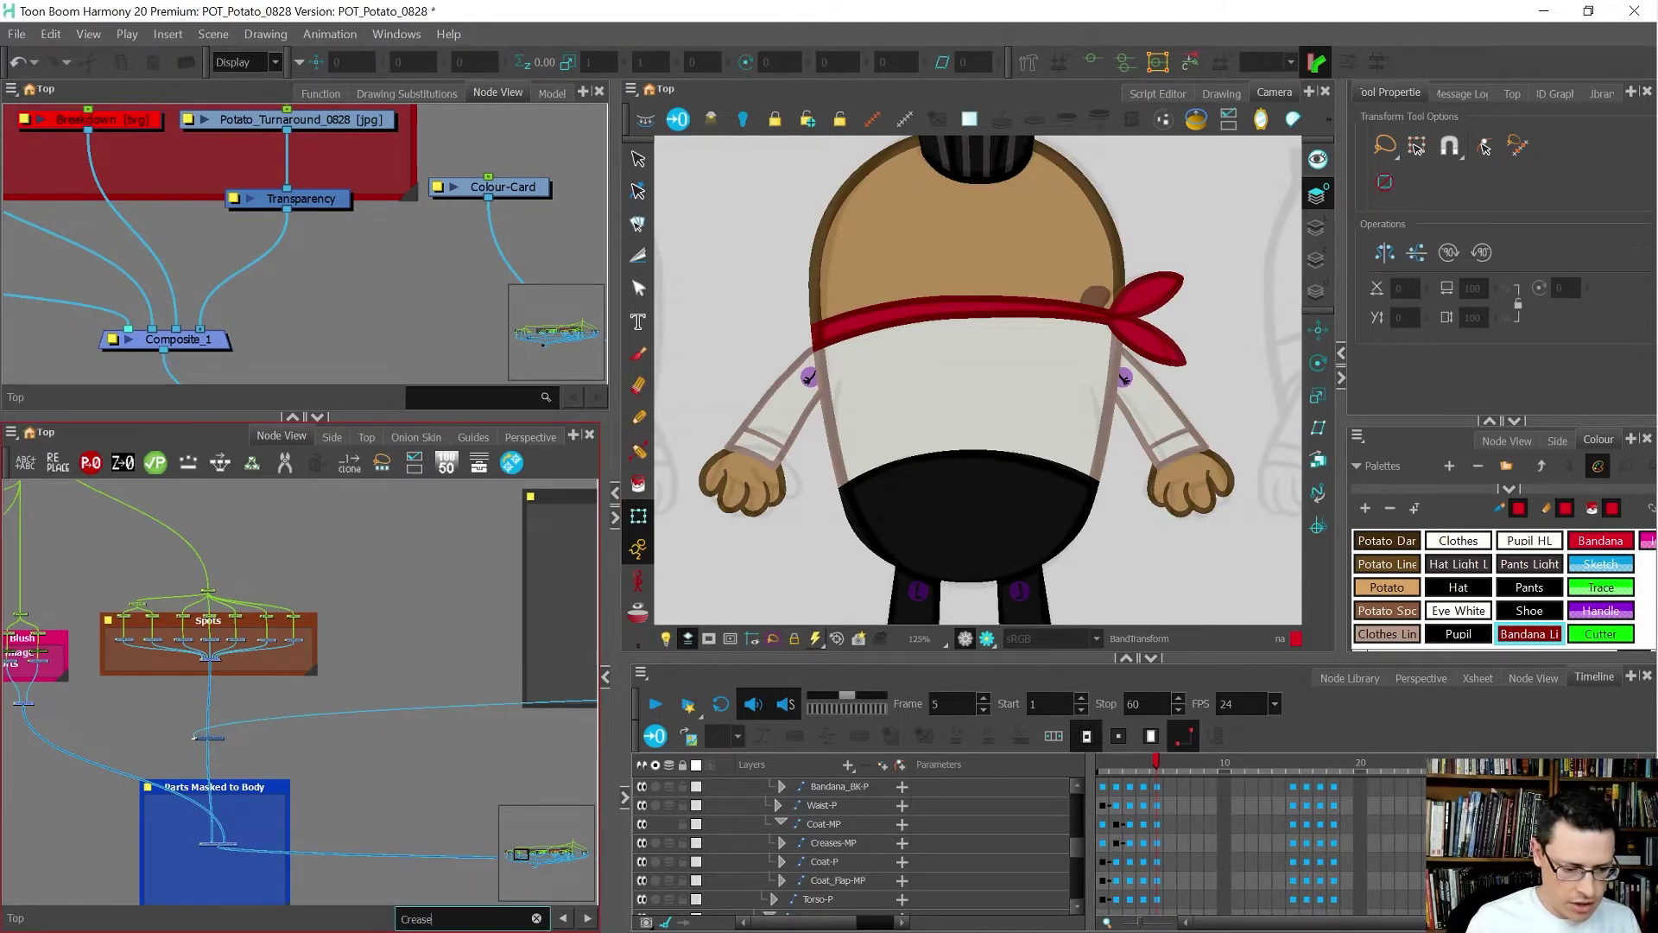
{"action": "key", "text": "Return"}
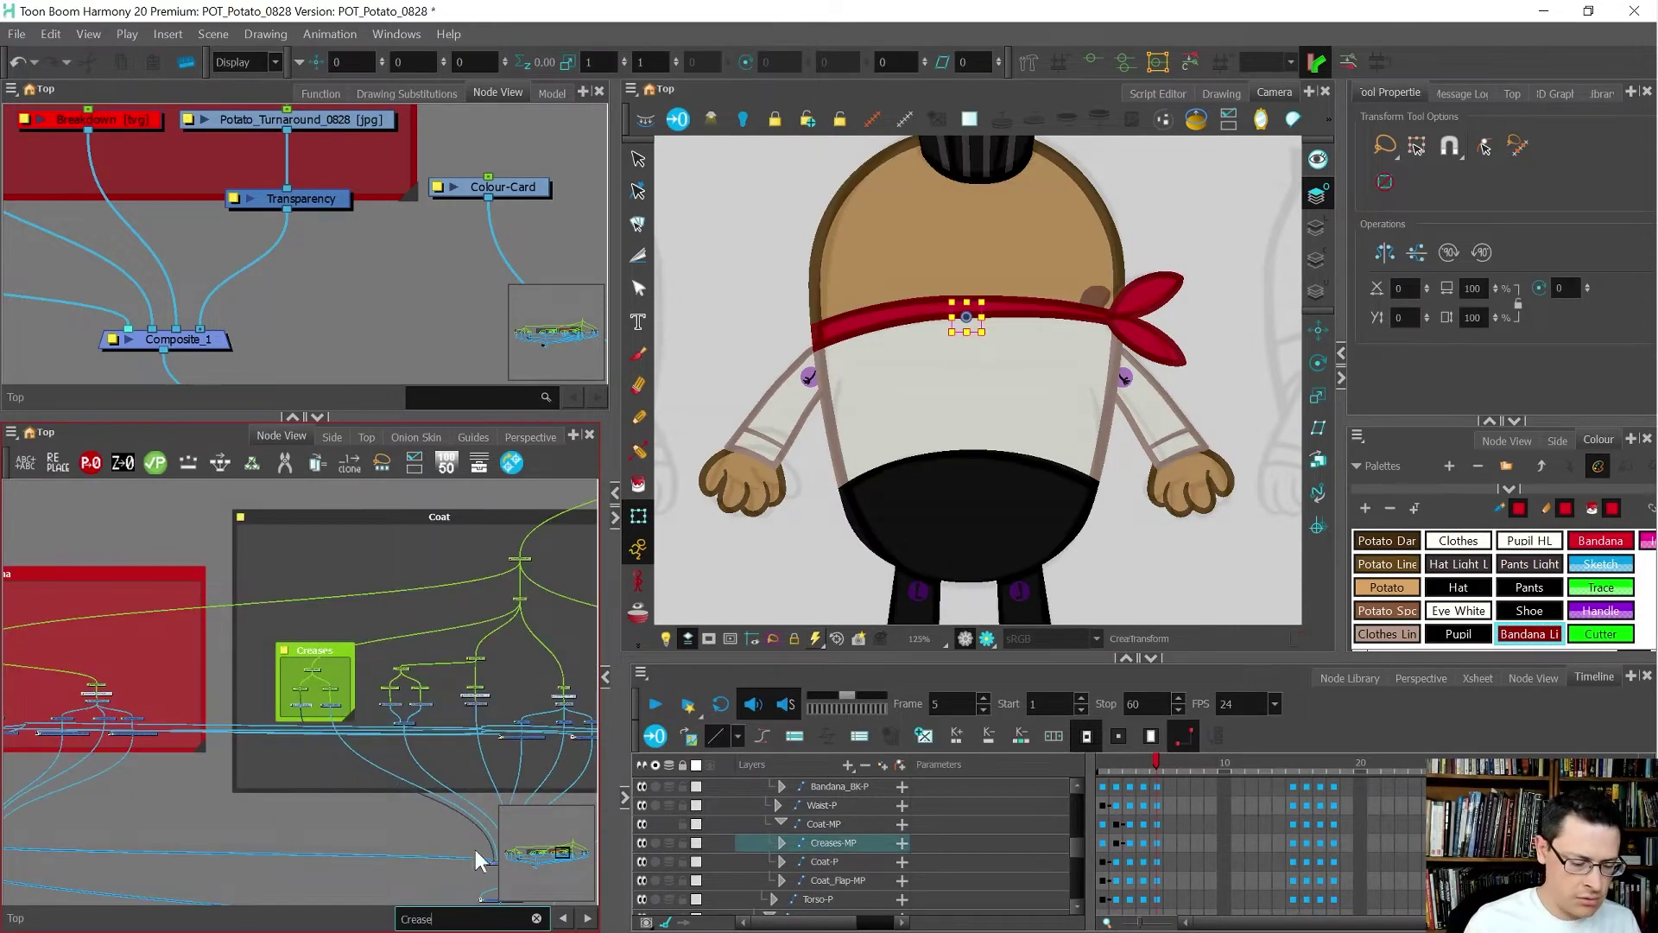
{"action": "scroll", "coordinate": [289, 691], "scroll_direction": "up", "scroll_amount": 8}
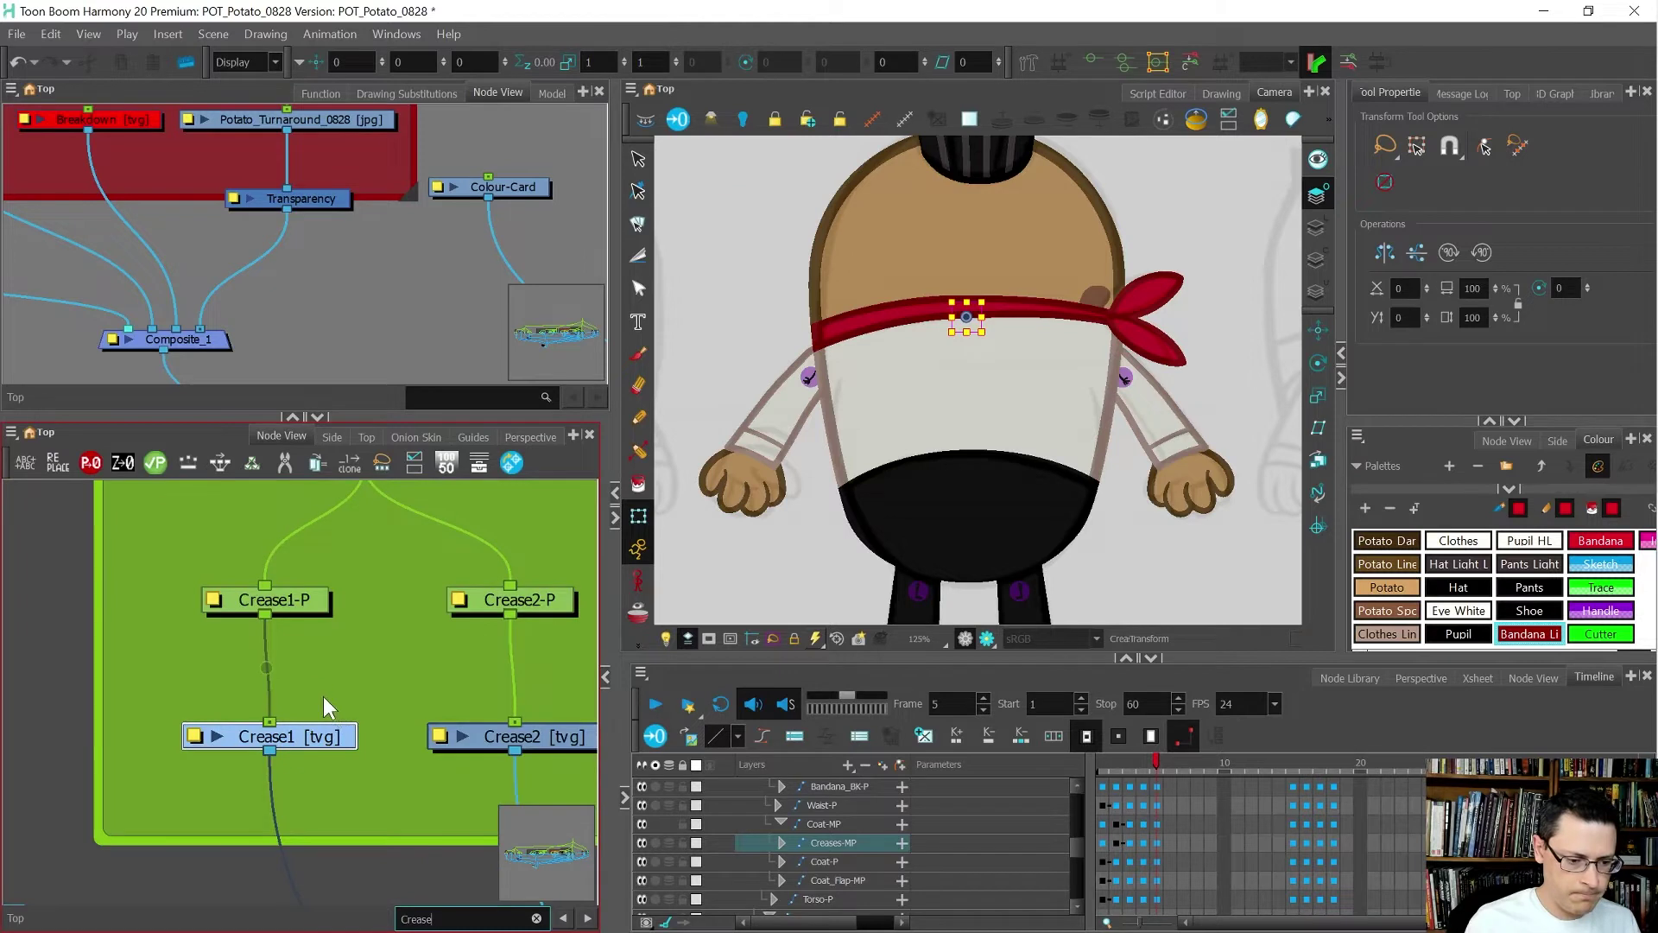
{"action": "left_click", "coordinate": [322, 703]}
{"action": "left_click", "coordinate": [334, 734]}
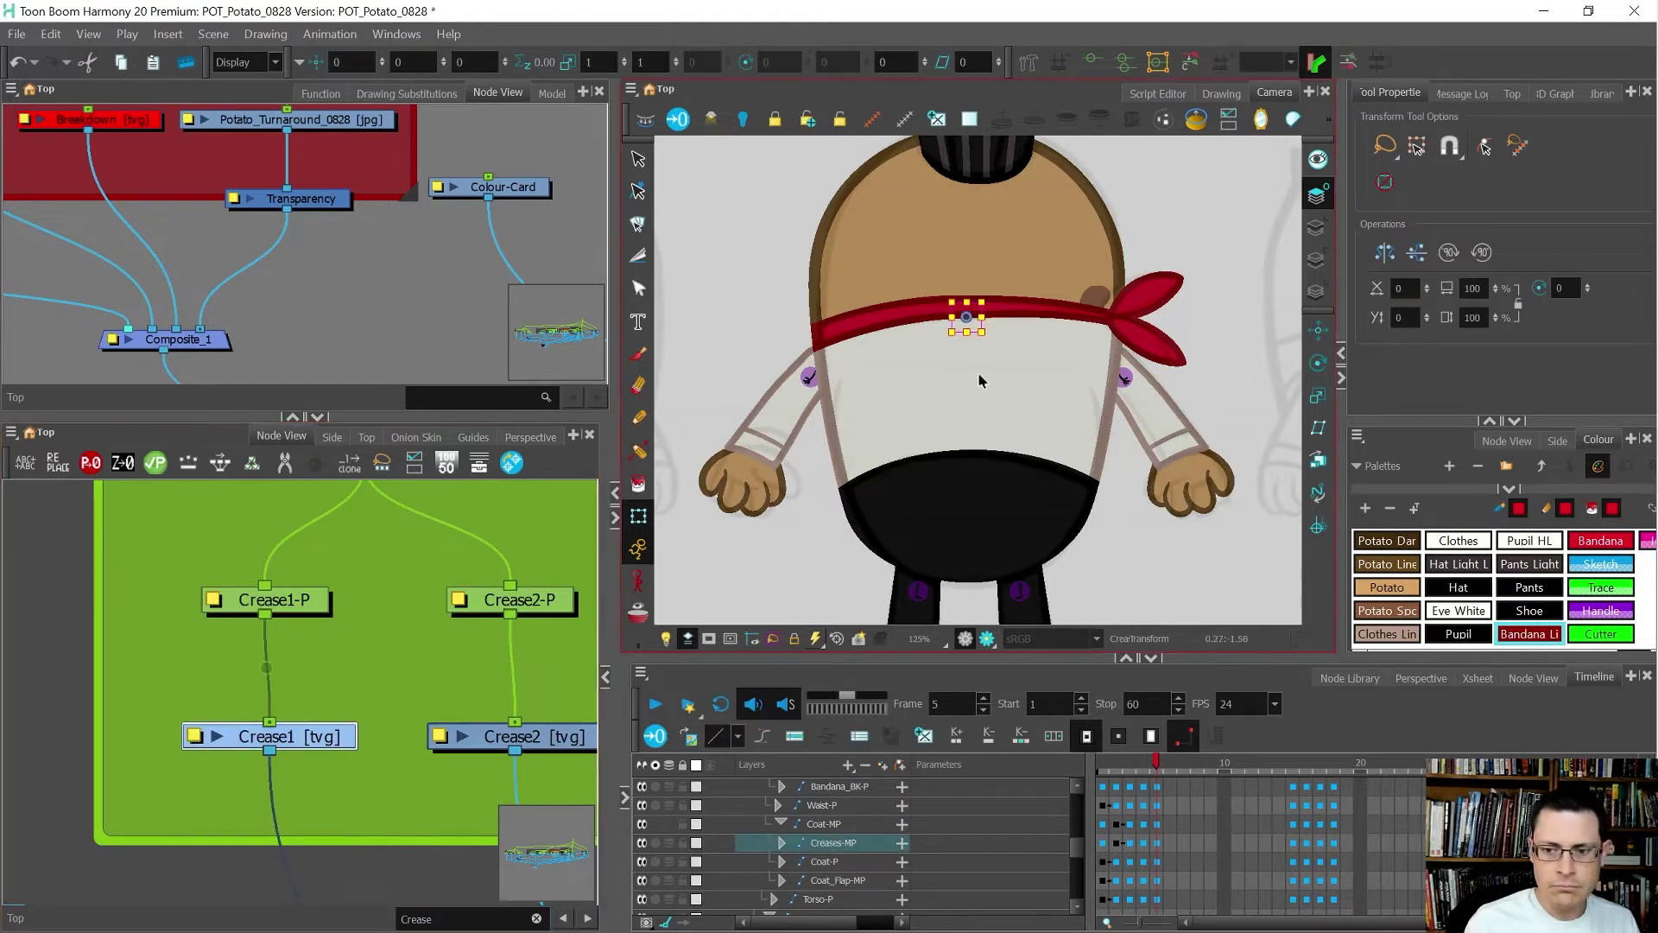
- Draw a tapered crease along the coat's left edge on frame 5, using the 15p pencil preset and the Clothes Line colour
{"action": "scroll", "coordinate": [982, 371], "scroll_direction": "up", "scroll_amount": 2}
{"action": "scroll", "coordinate": [880, 390], "scroll_direction": "up", "scroll_amount": 1}
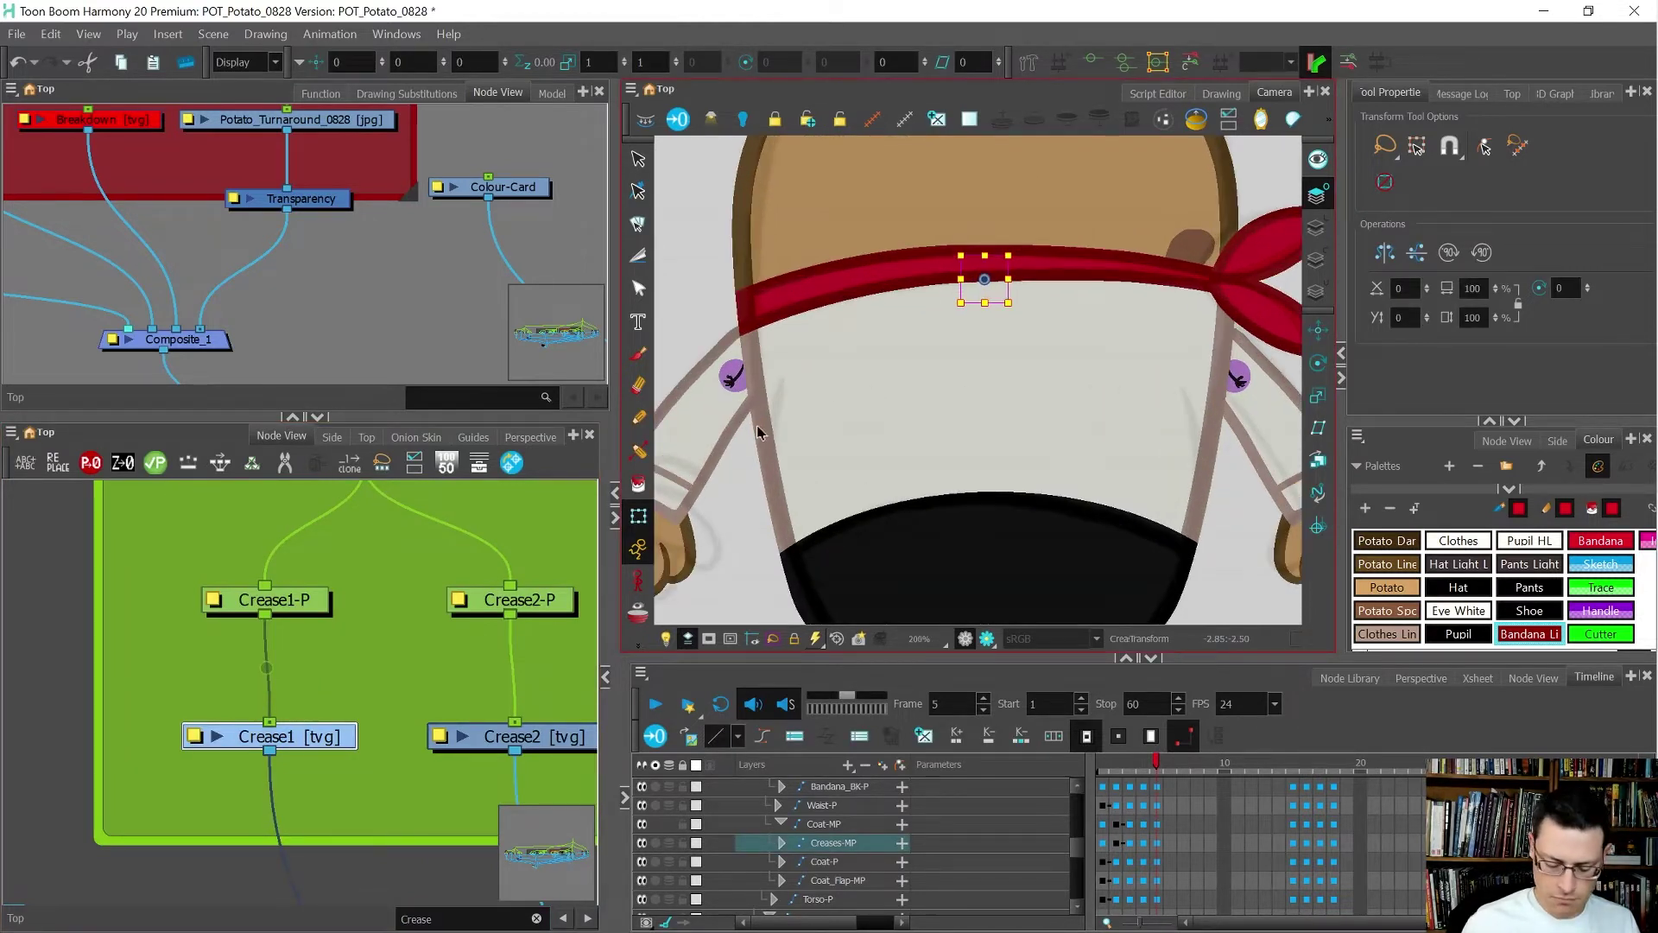
{"action": "key", "text": "alt+slash"}
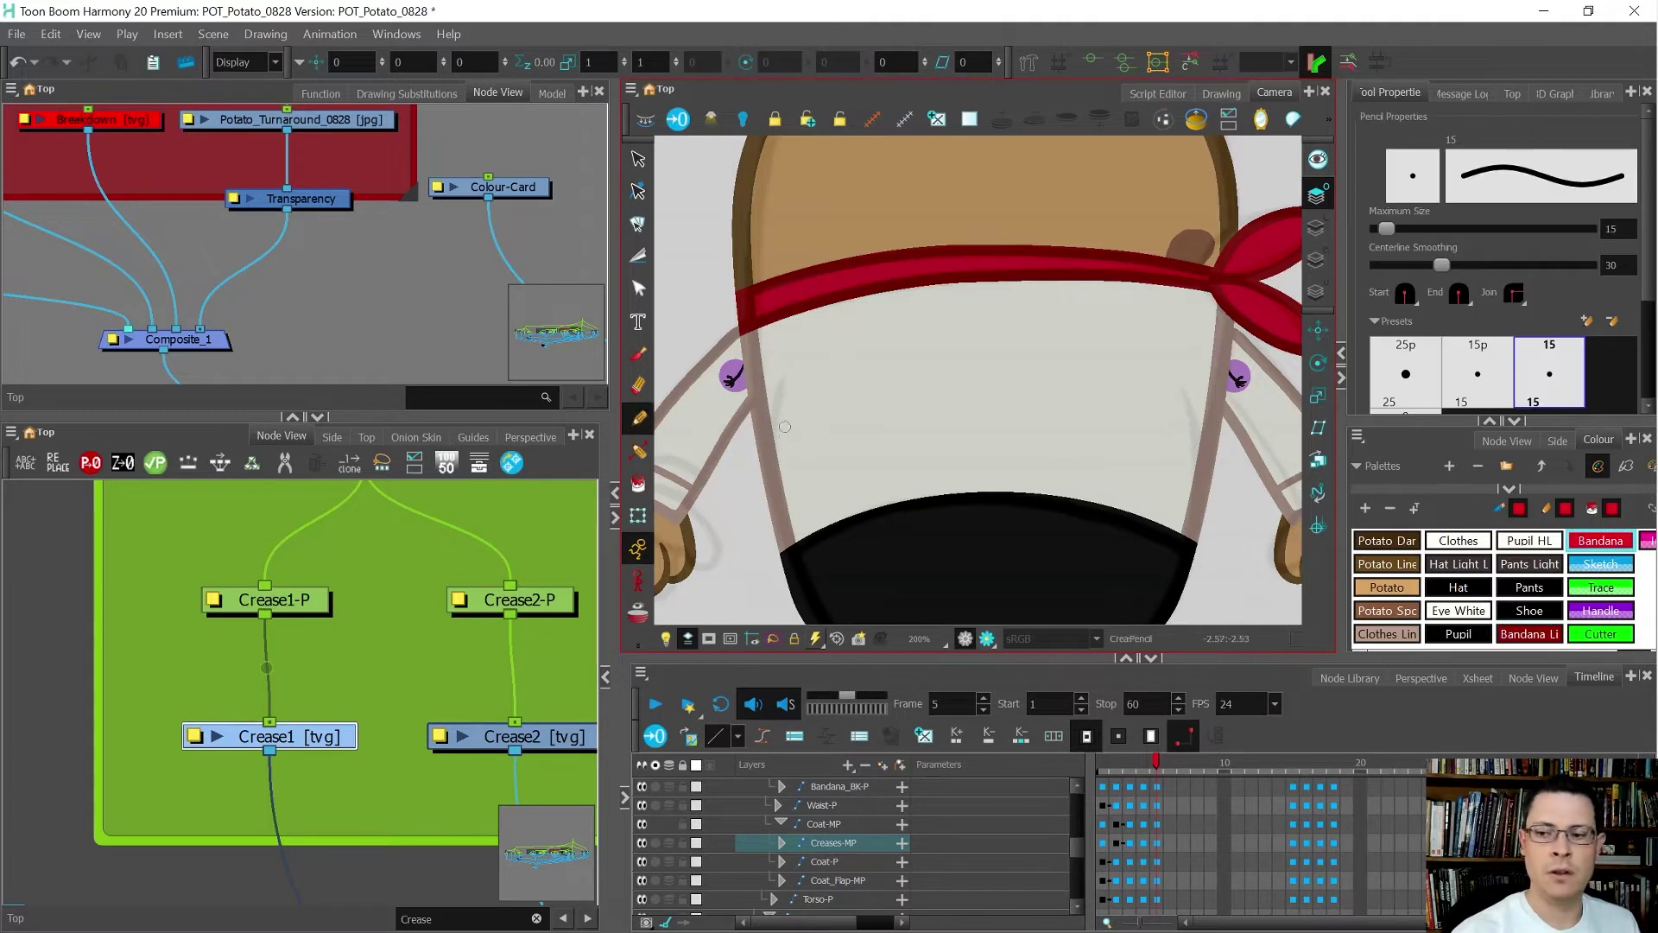
{"action": "left_click", "coordinate": [1478, 371]}
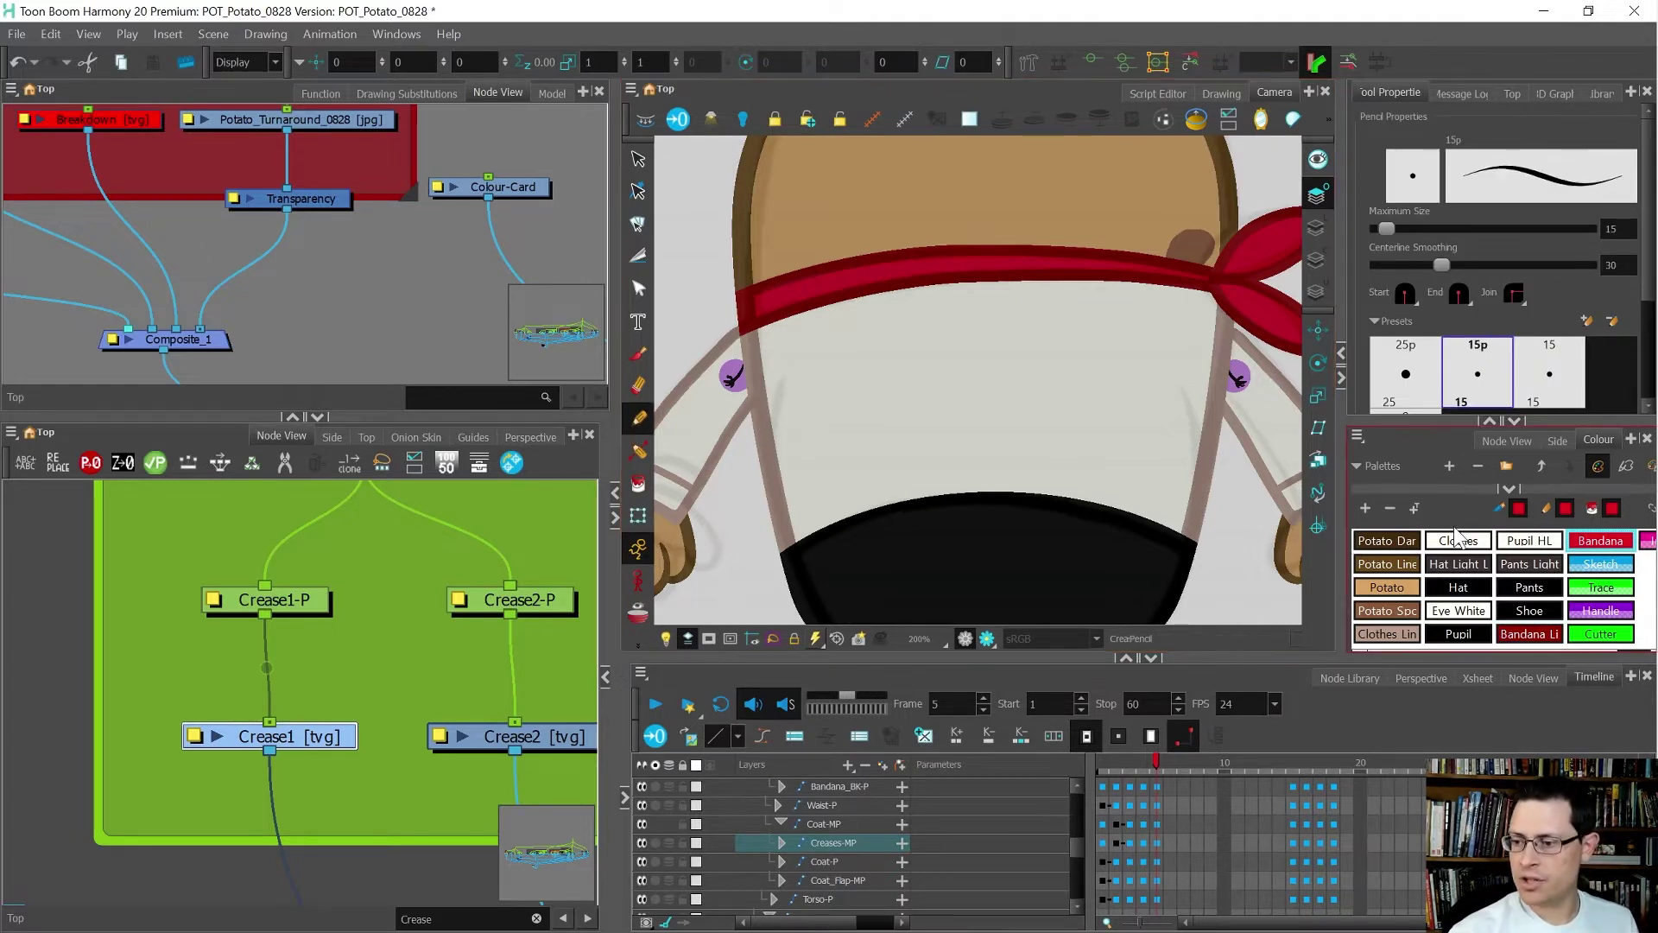
{"action": "left_click", "coordinate": [1396, 634]}
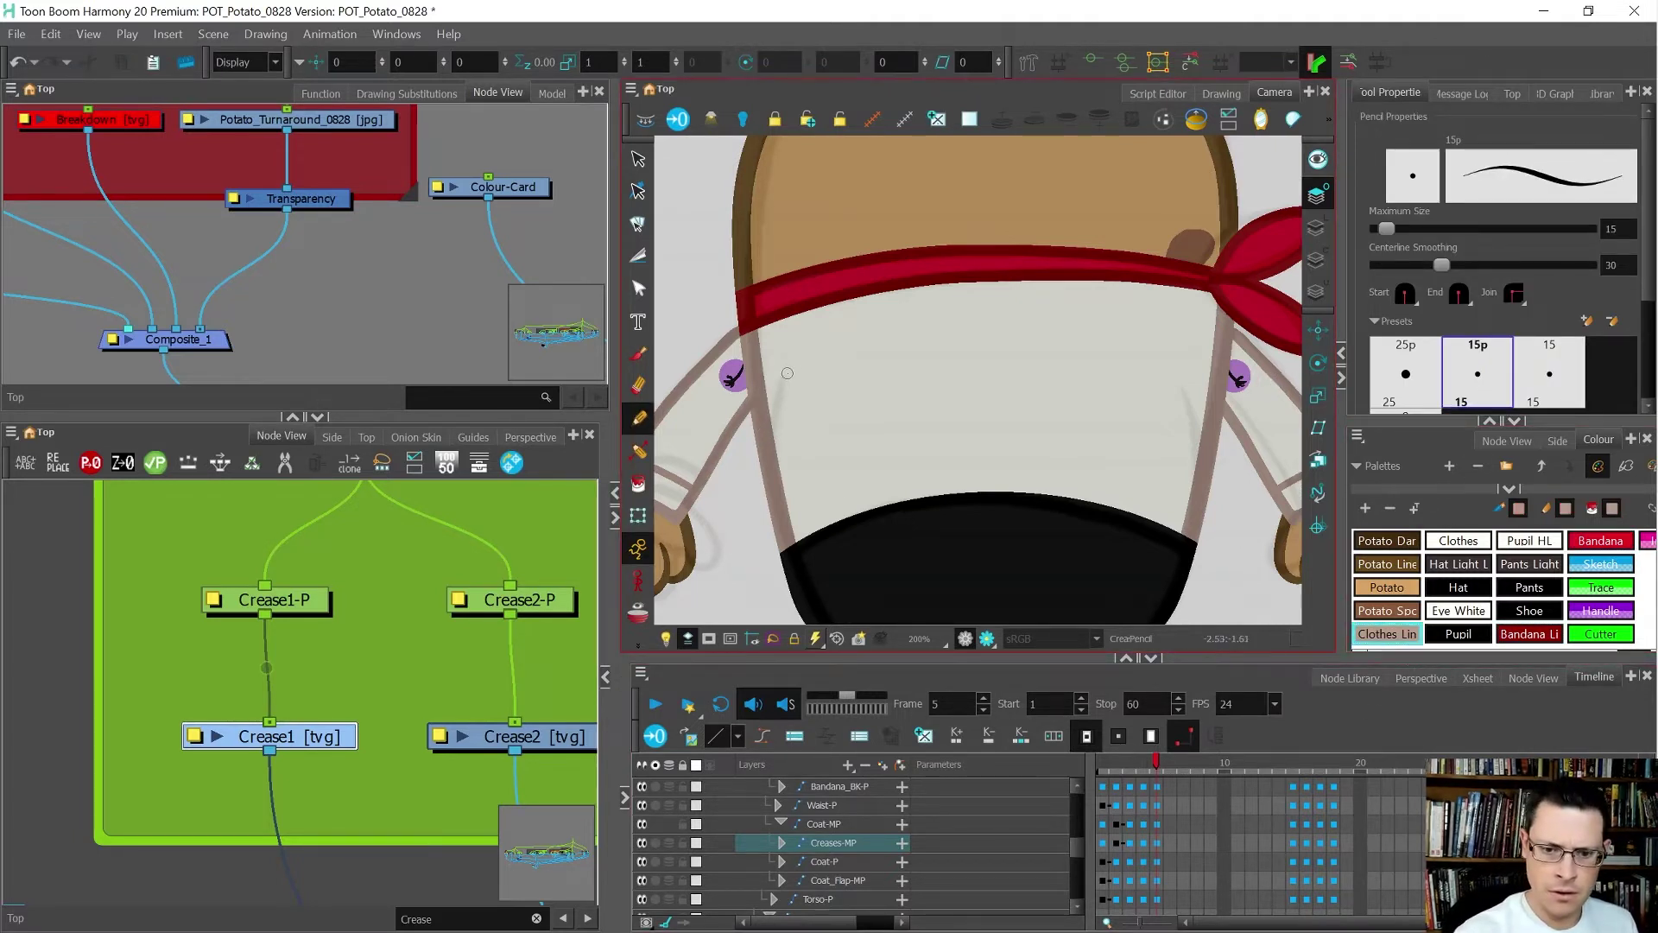
{"action": "left_click_drag", "start_coordinate": [785, 377], "coordinate": [755, 559]}
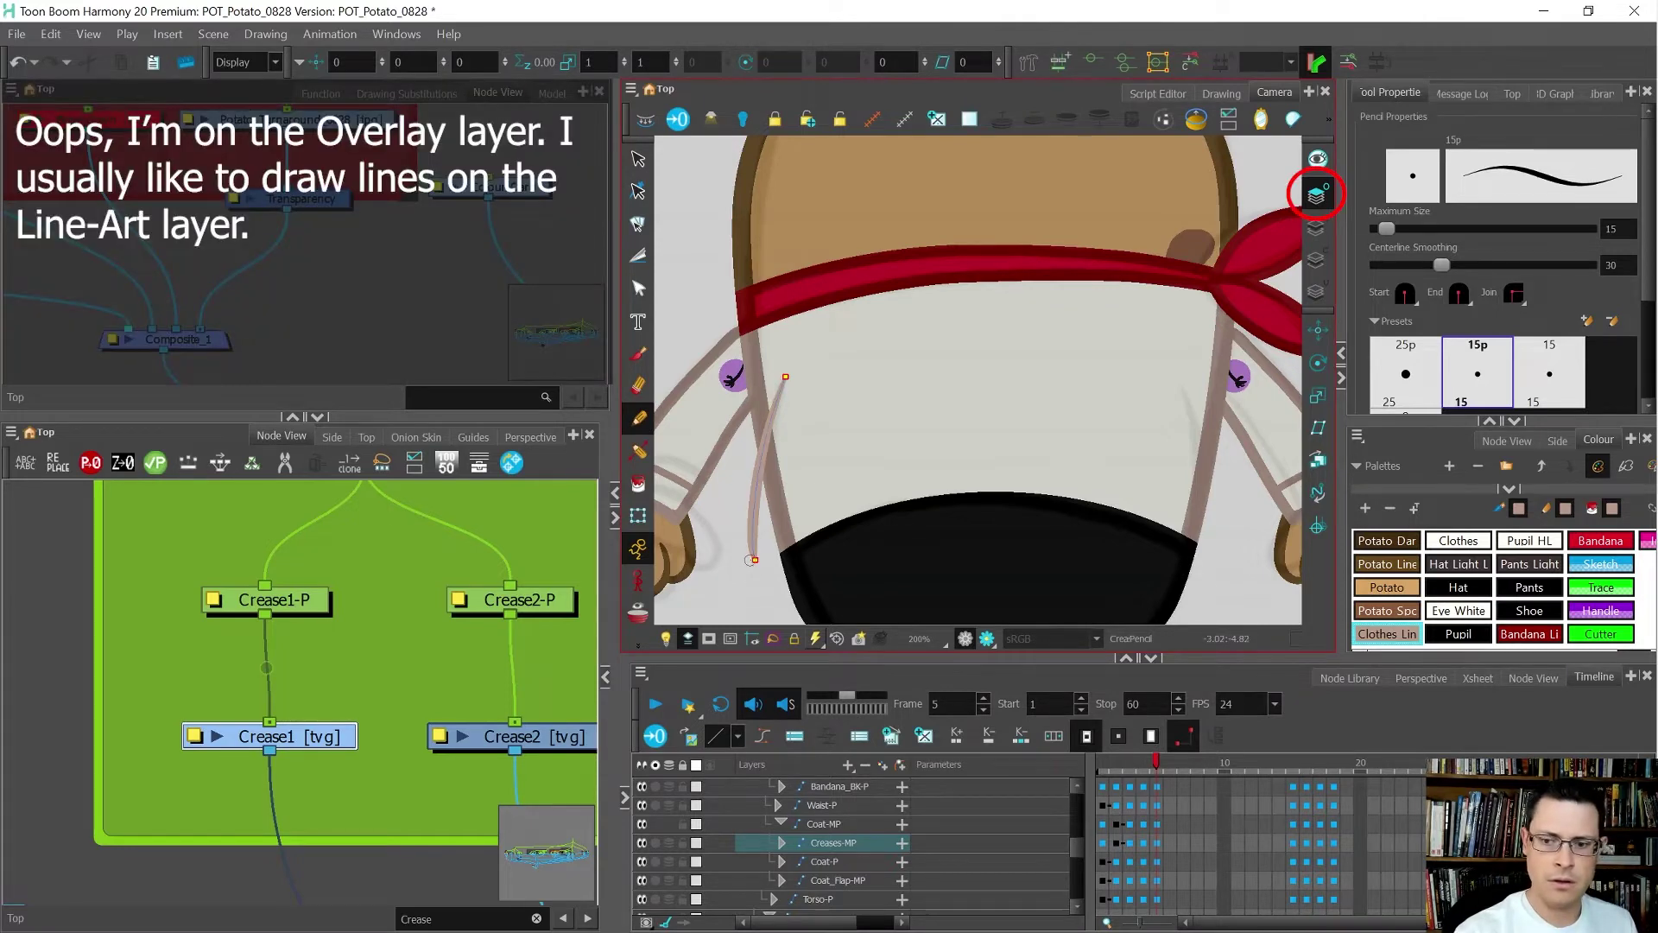
{"action": "key", "text": "ctrl+z"}
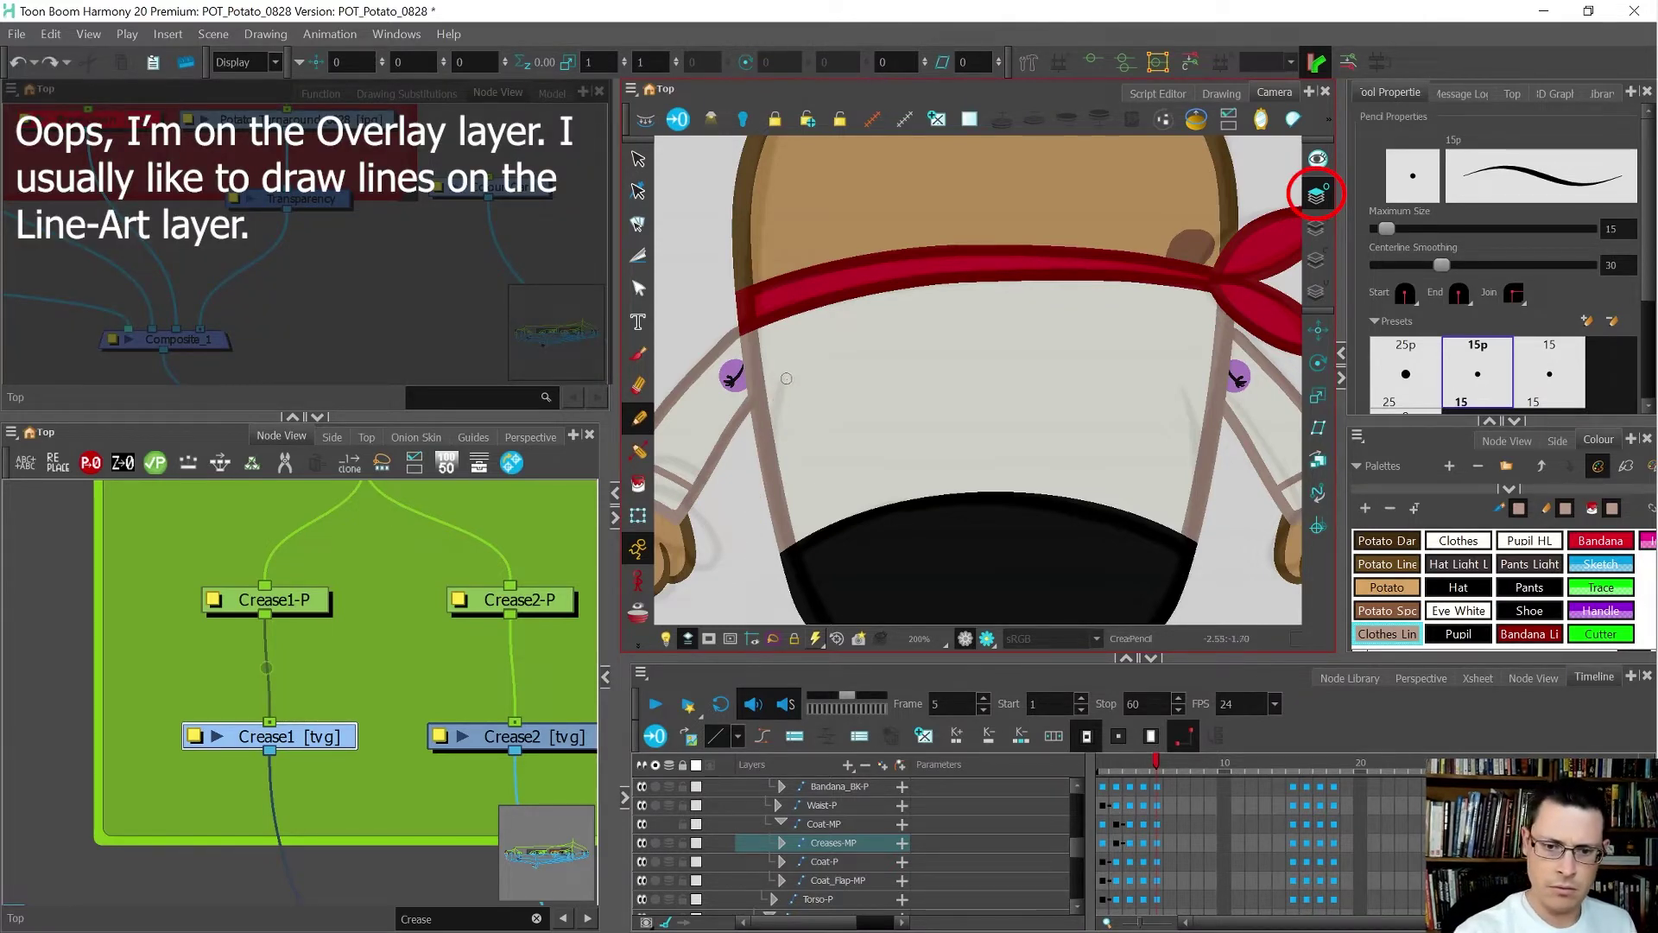
{"action": "left_click_drag", "start_coordinate": [786, 379], "coordinate": [748, 557]}
- Compare the crease stroke across frames 4 and 5, and refine its curve on frame 5 with the Contour Editor
{"action": "key", "text": "comma"}
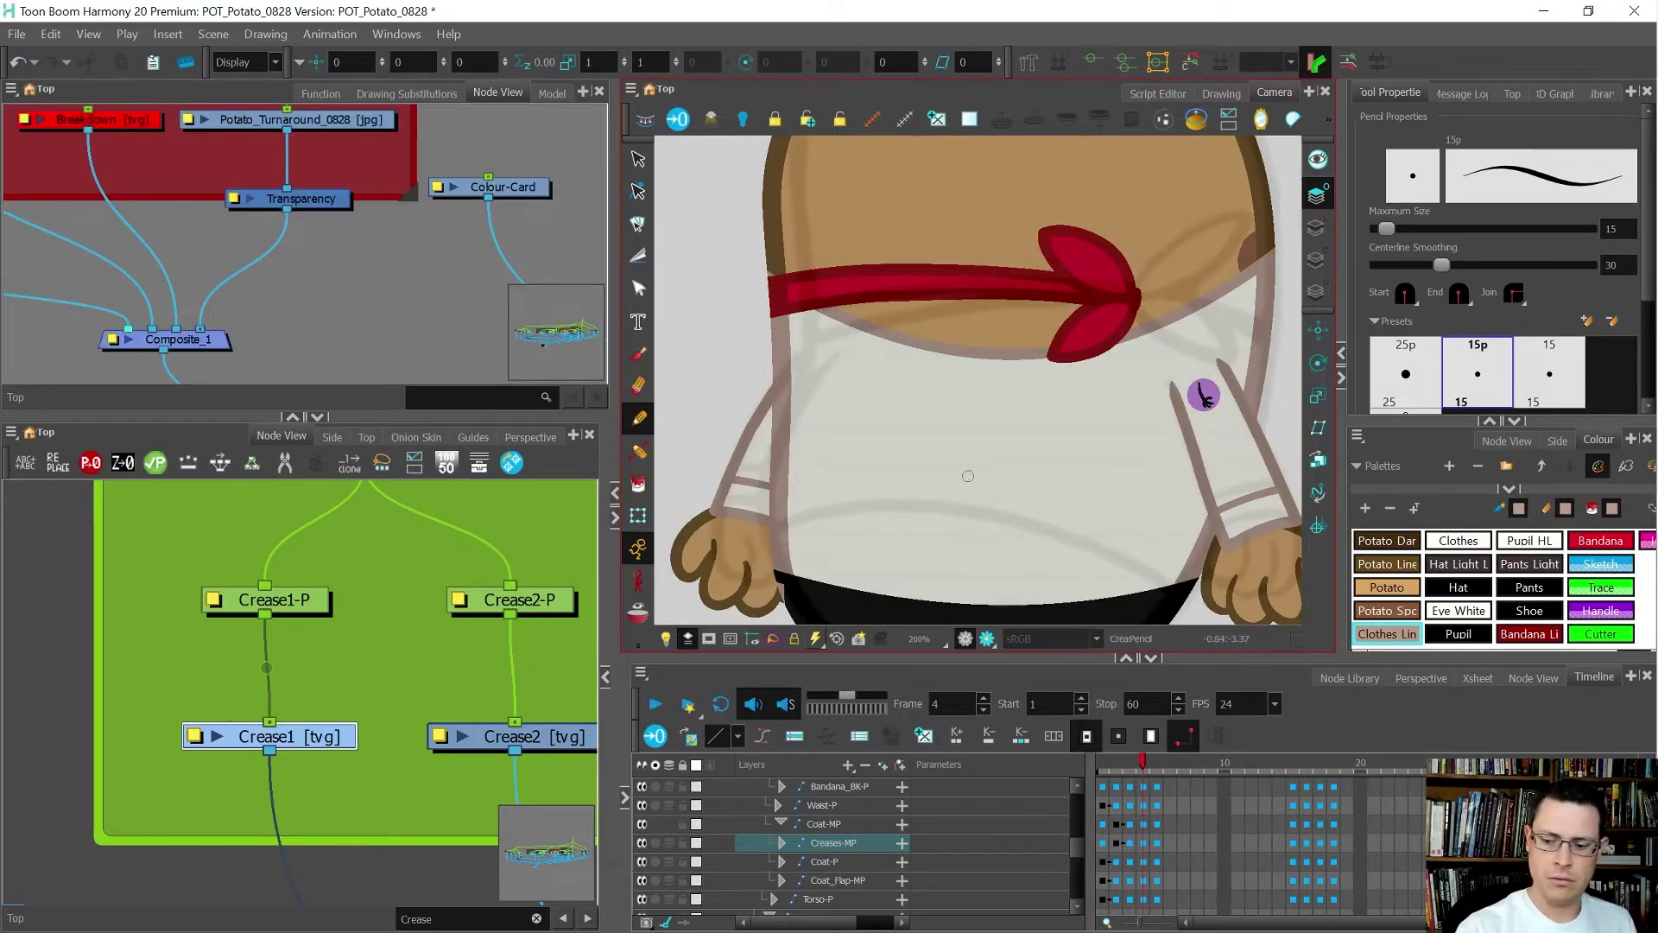
{"action": "key", "text": "period"}
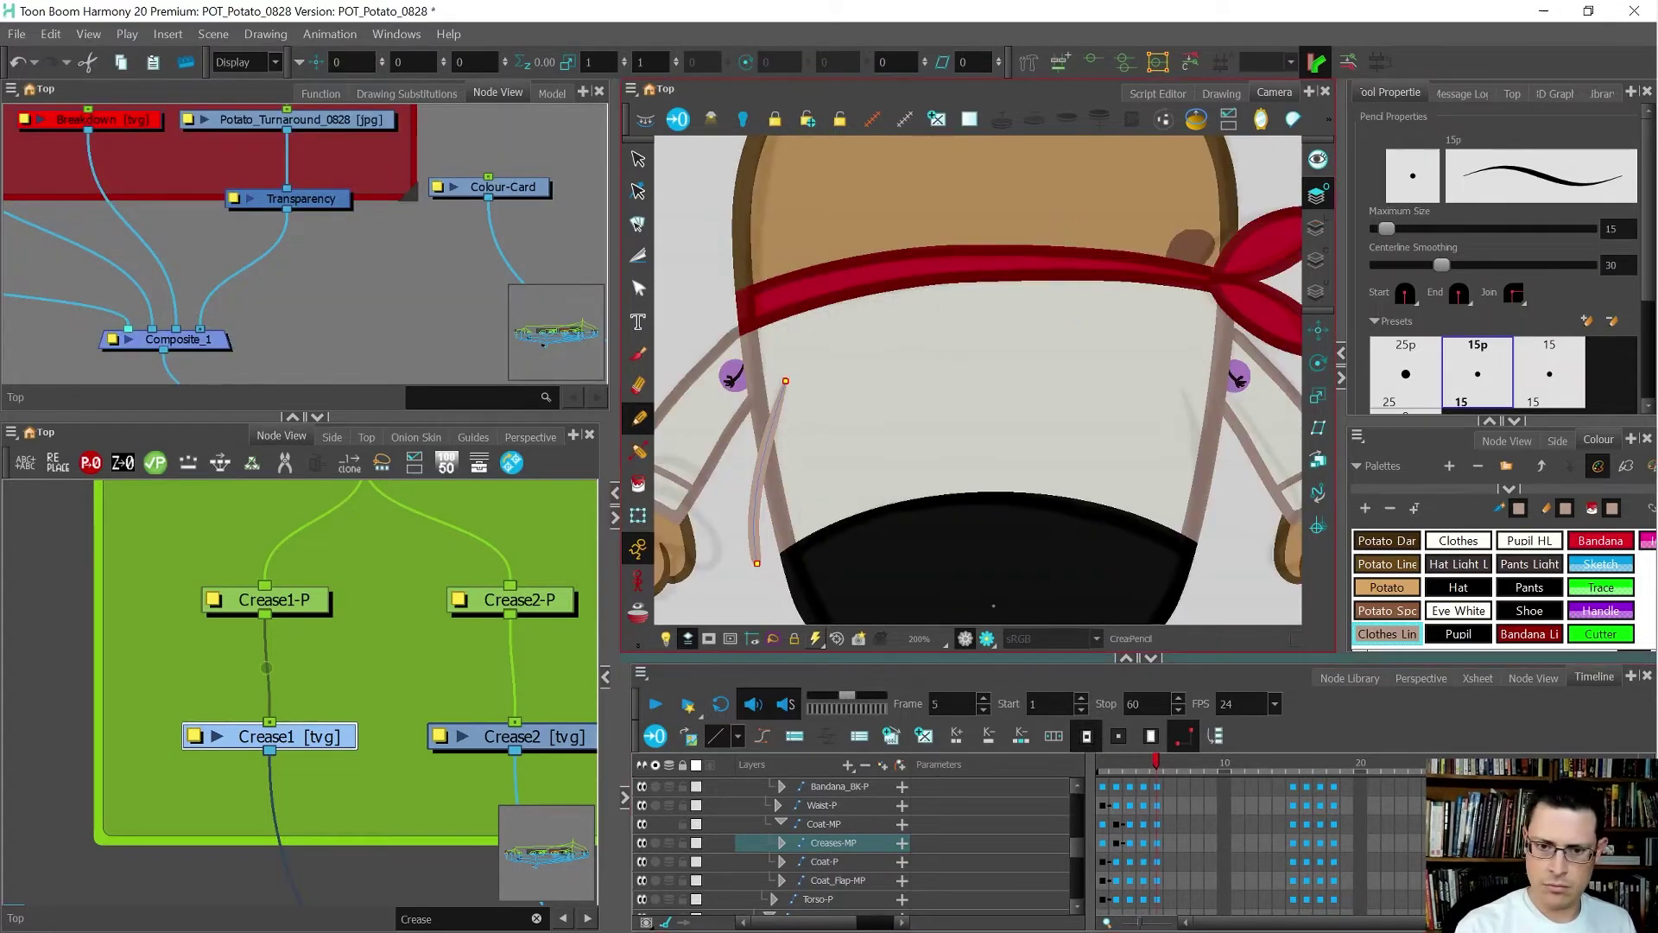
{"action": "key", "text": "comma"}
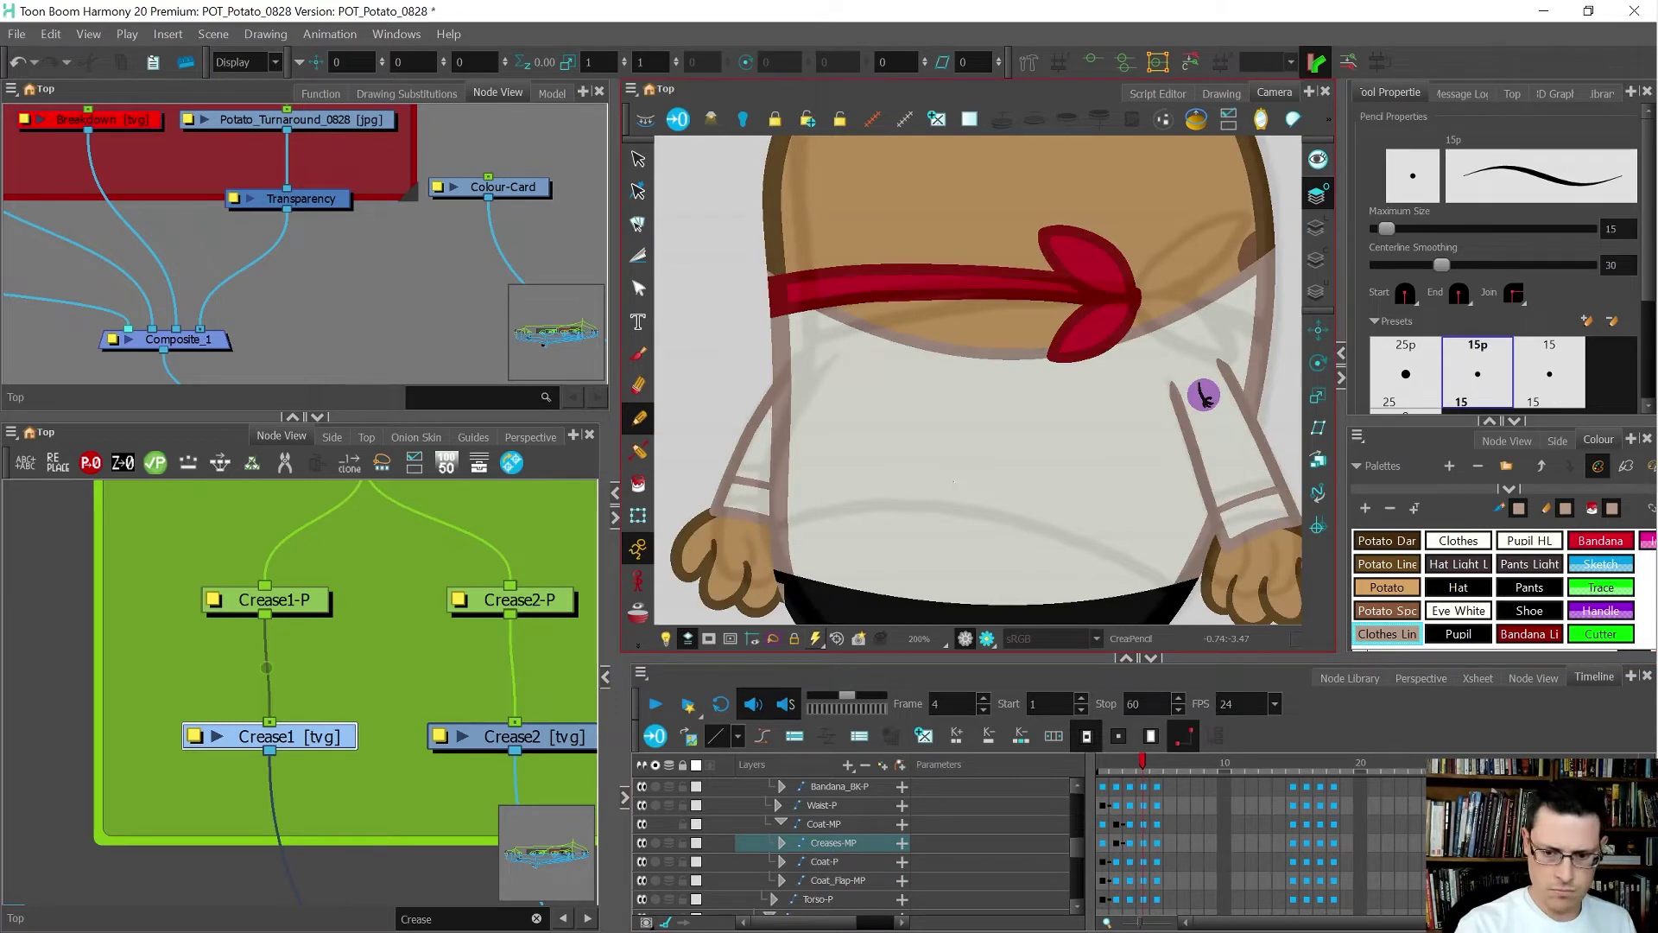
{"action": "key", "text": "period"}
{"action": "key", "text": "comma"}
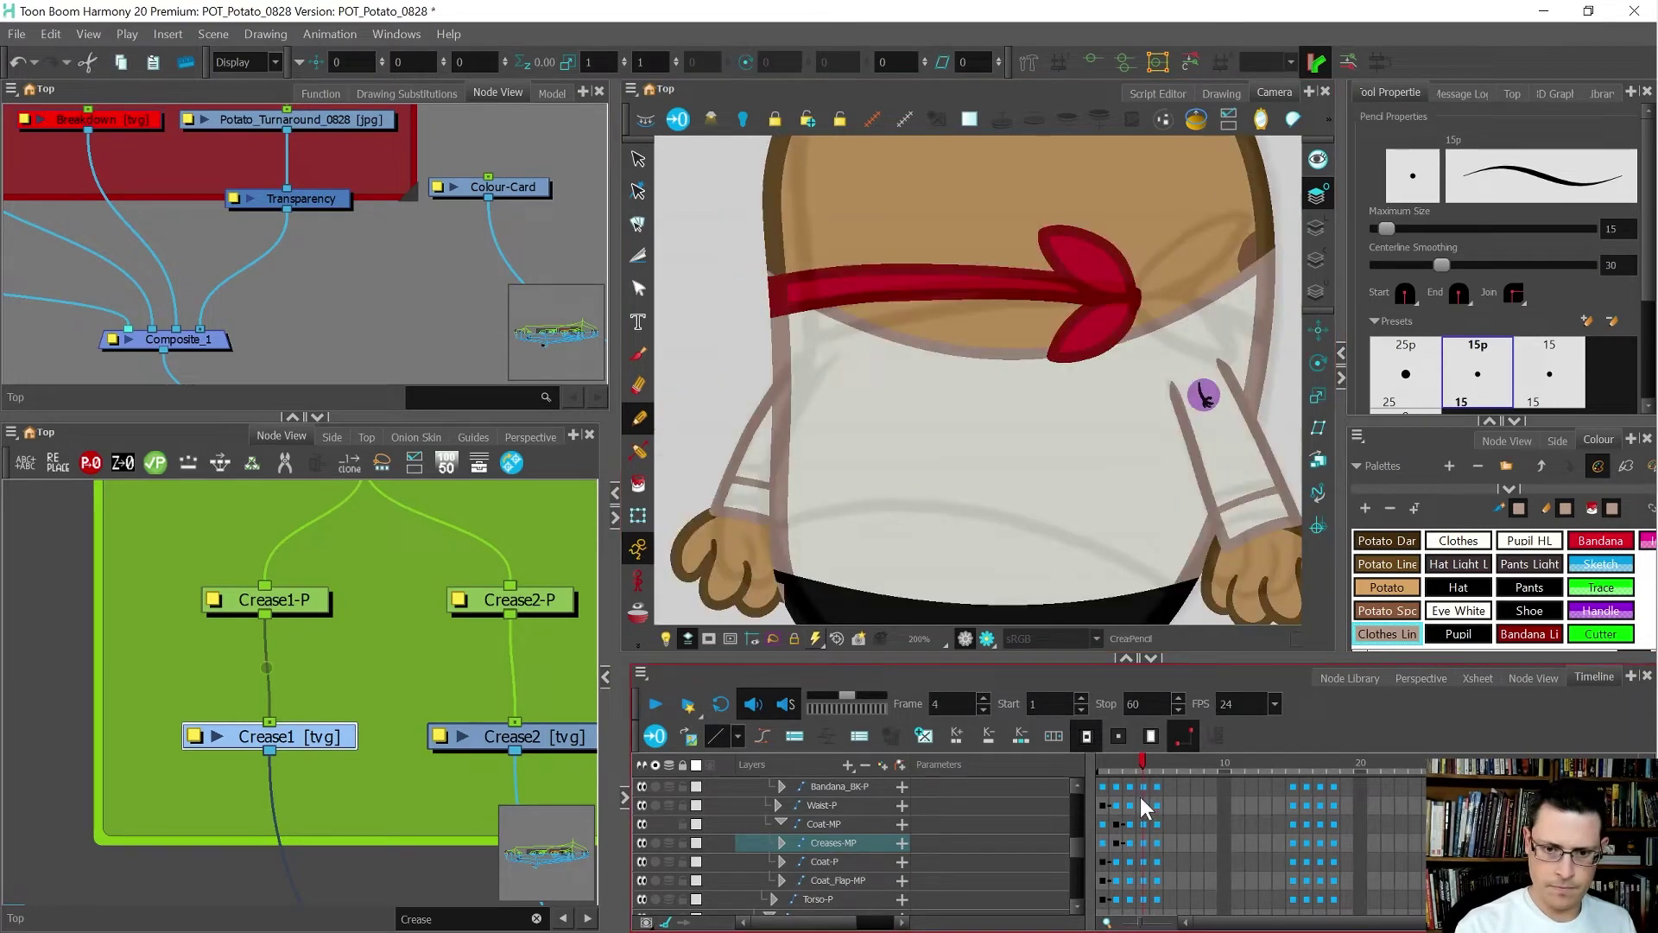
{"action": "key", "text": "period"}
{"action": "key", "text": "alt+q"}
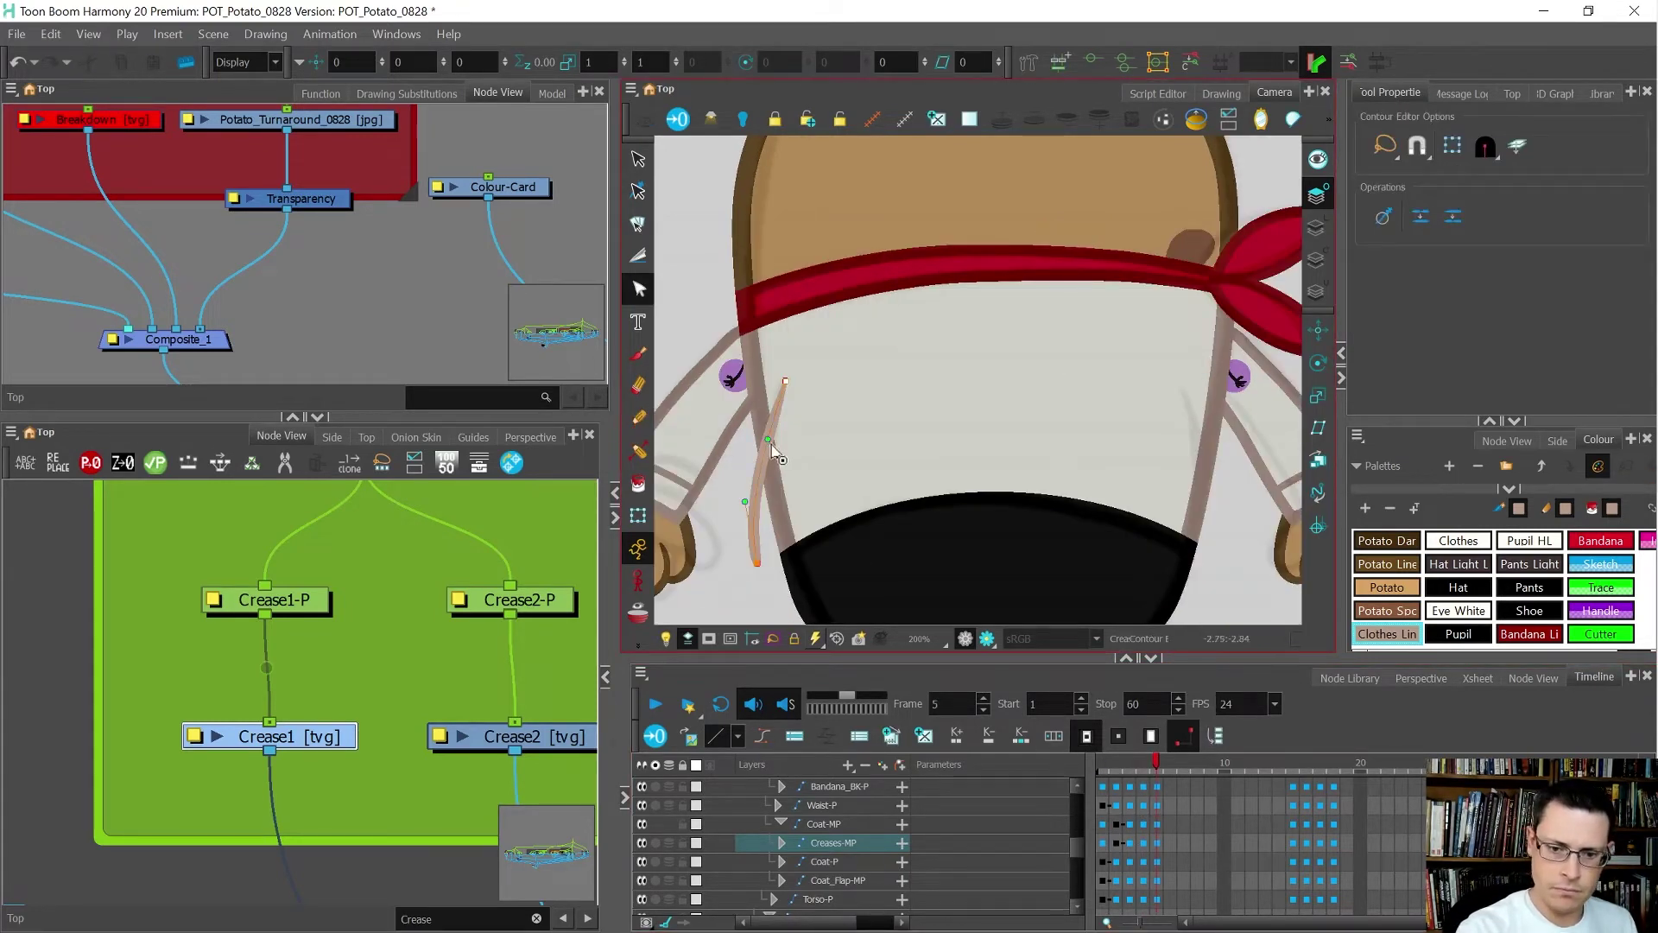
{"action": "left_click_drag", "start_coordinate": [766, 435], "coordinate": [766, 428]}
{"action": "left_click_drag", "start_coordinate": [747, 508], "coordinate": [755, 515]}
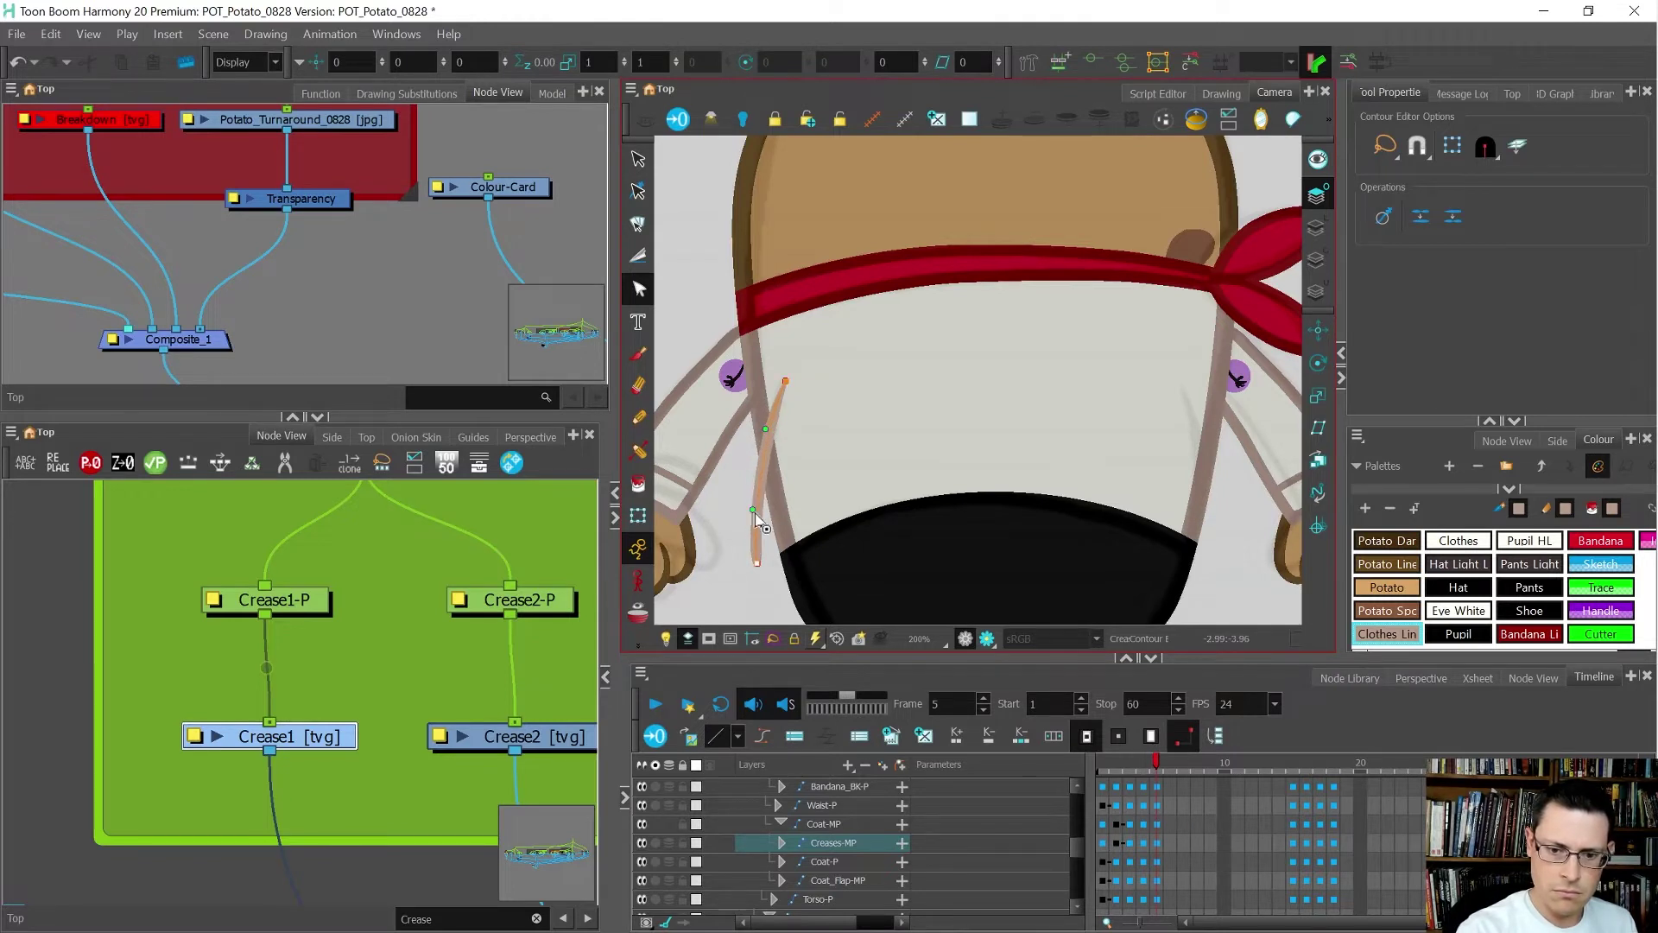
{"action": "left_click", "coordinate": [738, 564]}
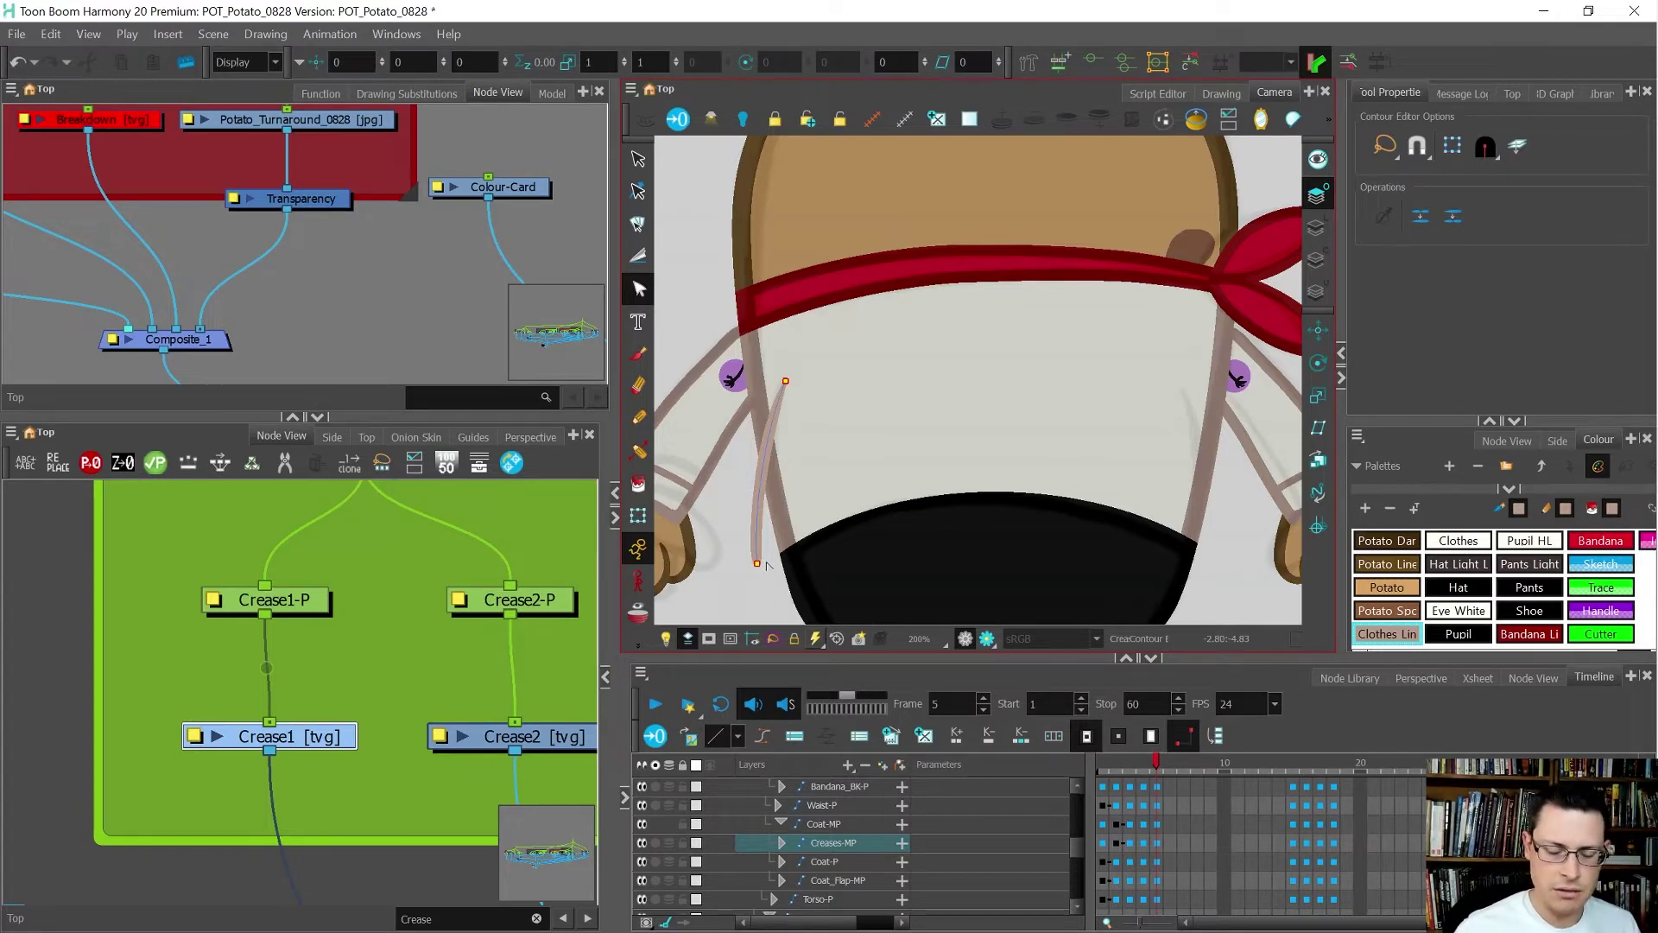
- Recheck the crease against frame 4, and cut off its lower end on frame 5 with the Cutter tool
{"action": "key", "text": "comma"}
{"action": "key", "text": "comma"}
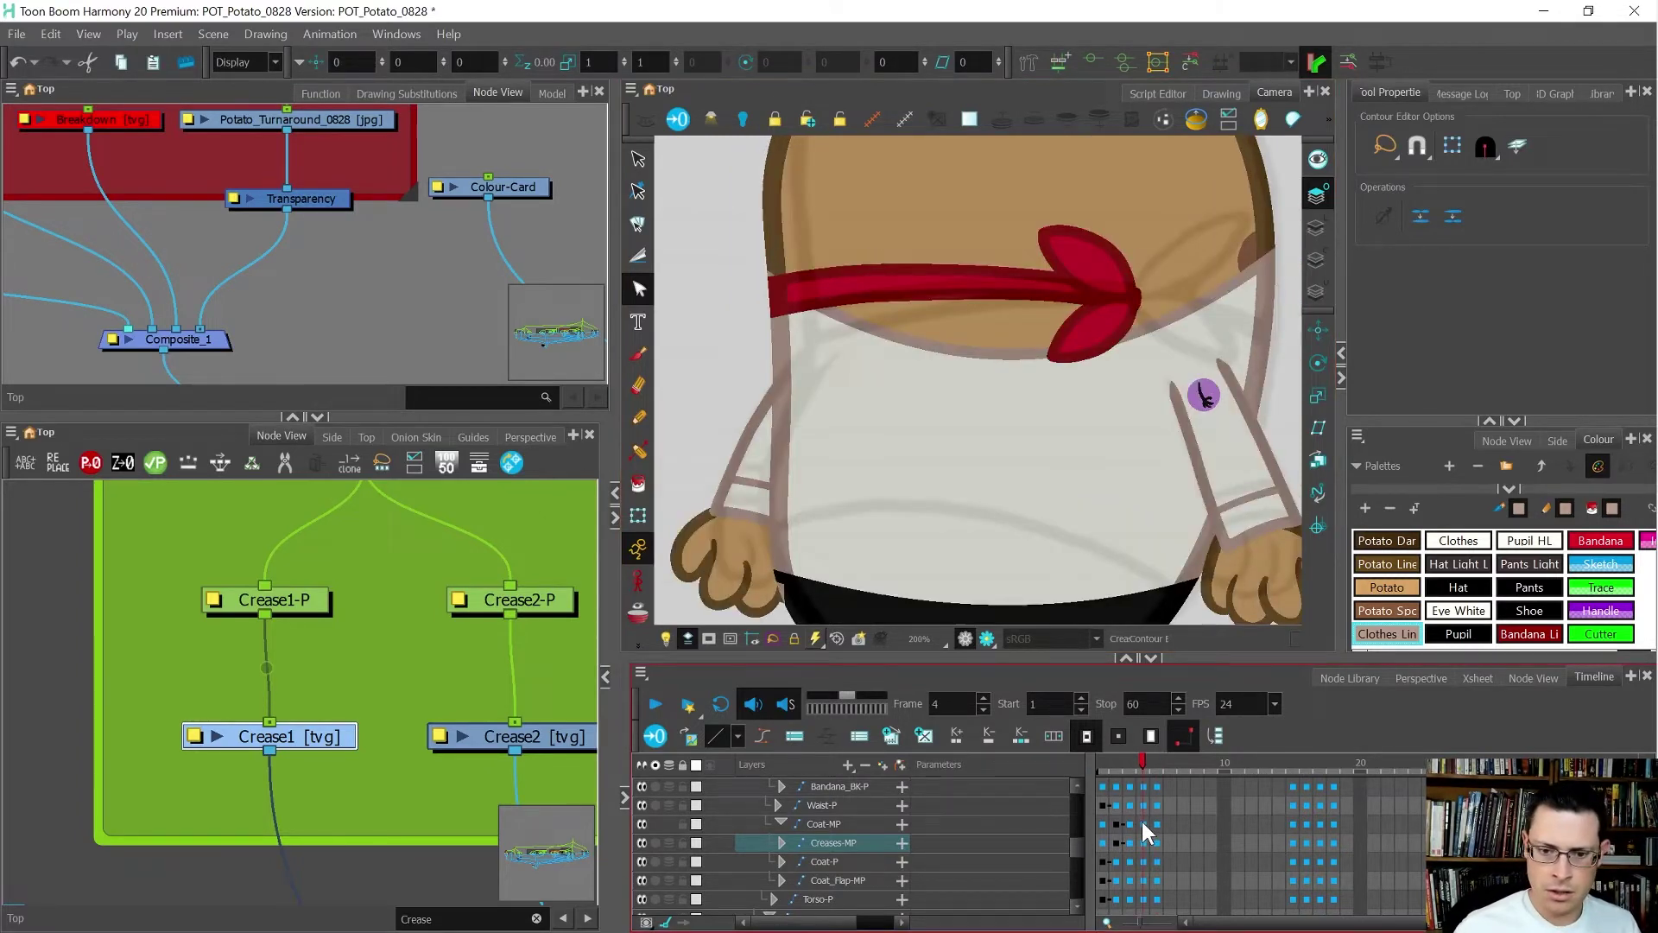
{"action": "key", "text": "period"}
{"action": "key", "text": "period"}
{"action": "key", "text": "comma"}
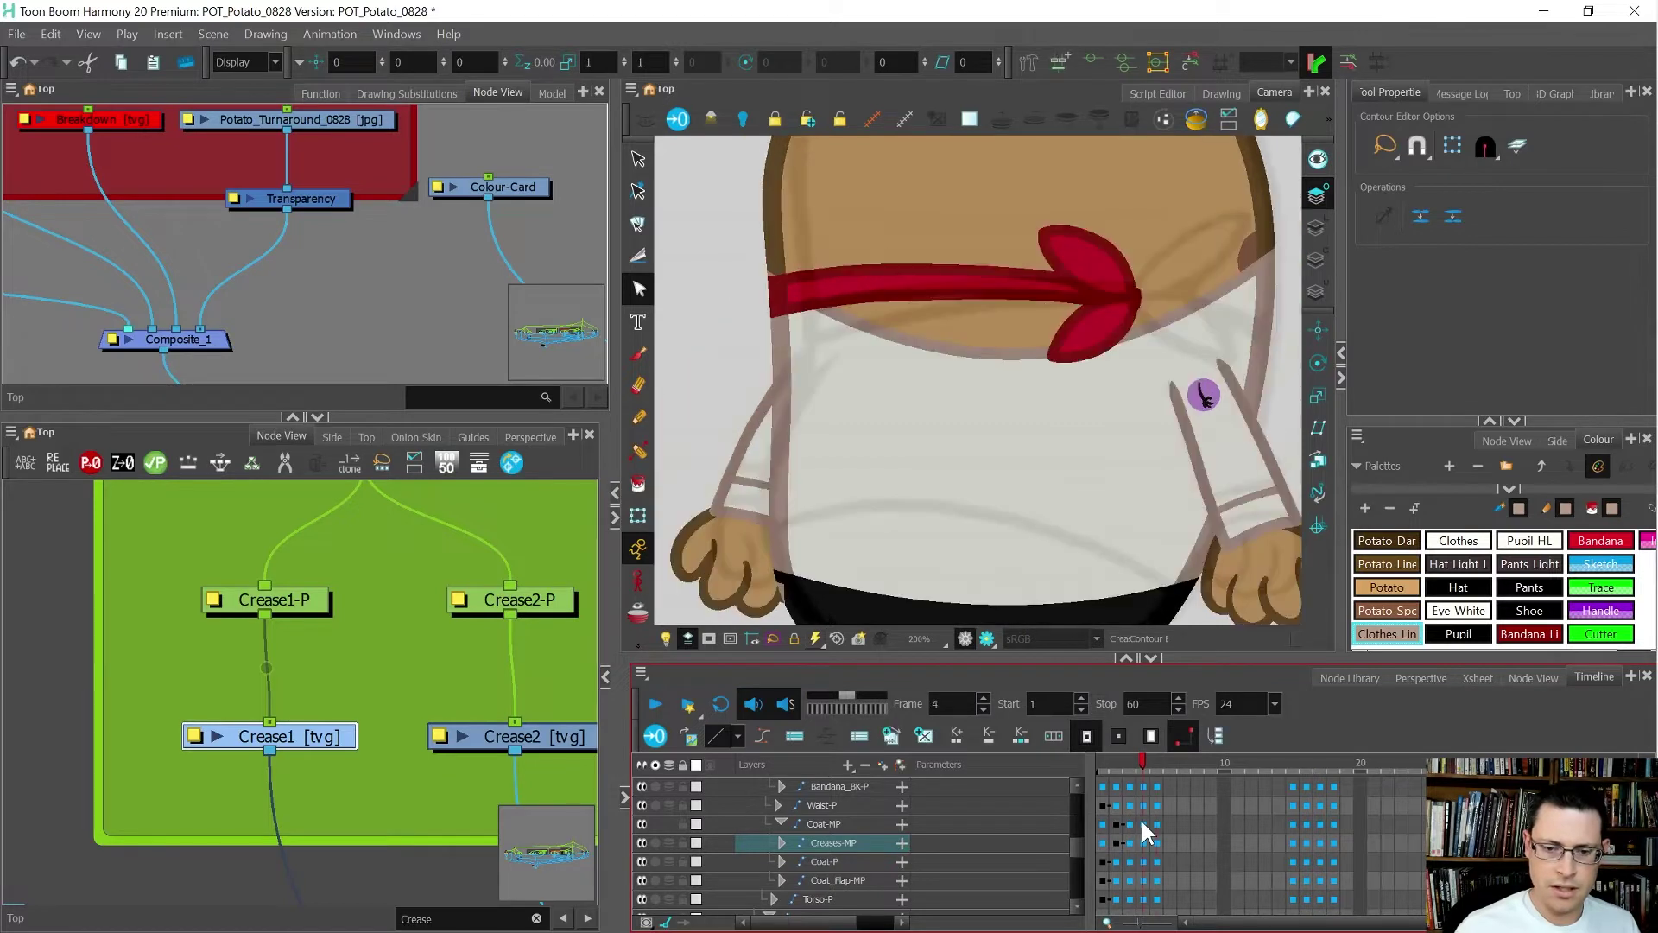
{"action": "key", "text": "period"}
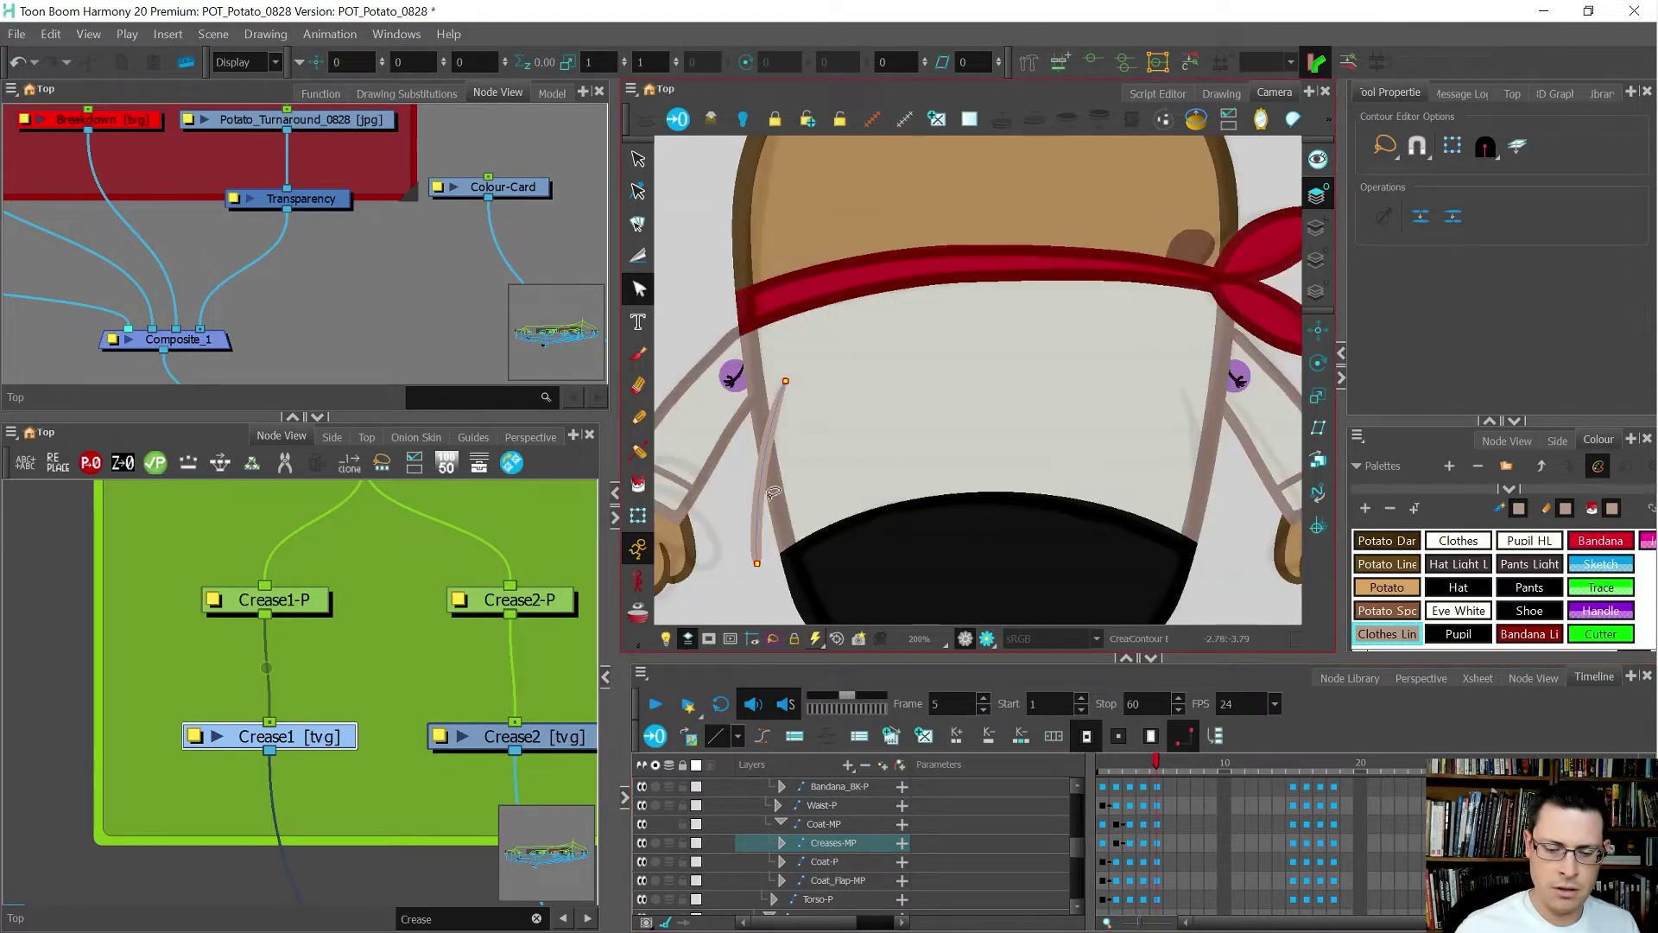
{"action": "key", "text": "alt+a"}
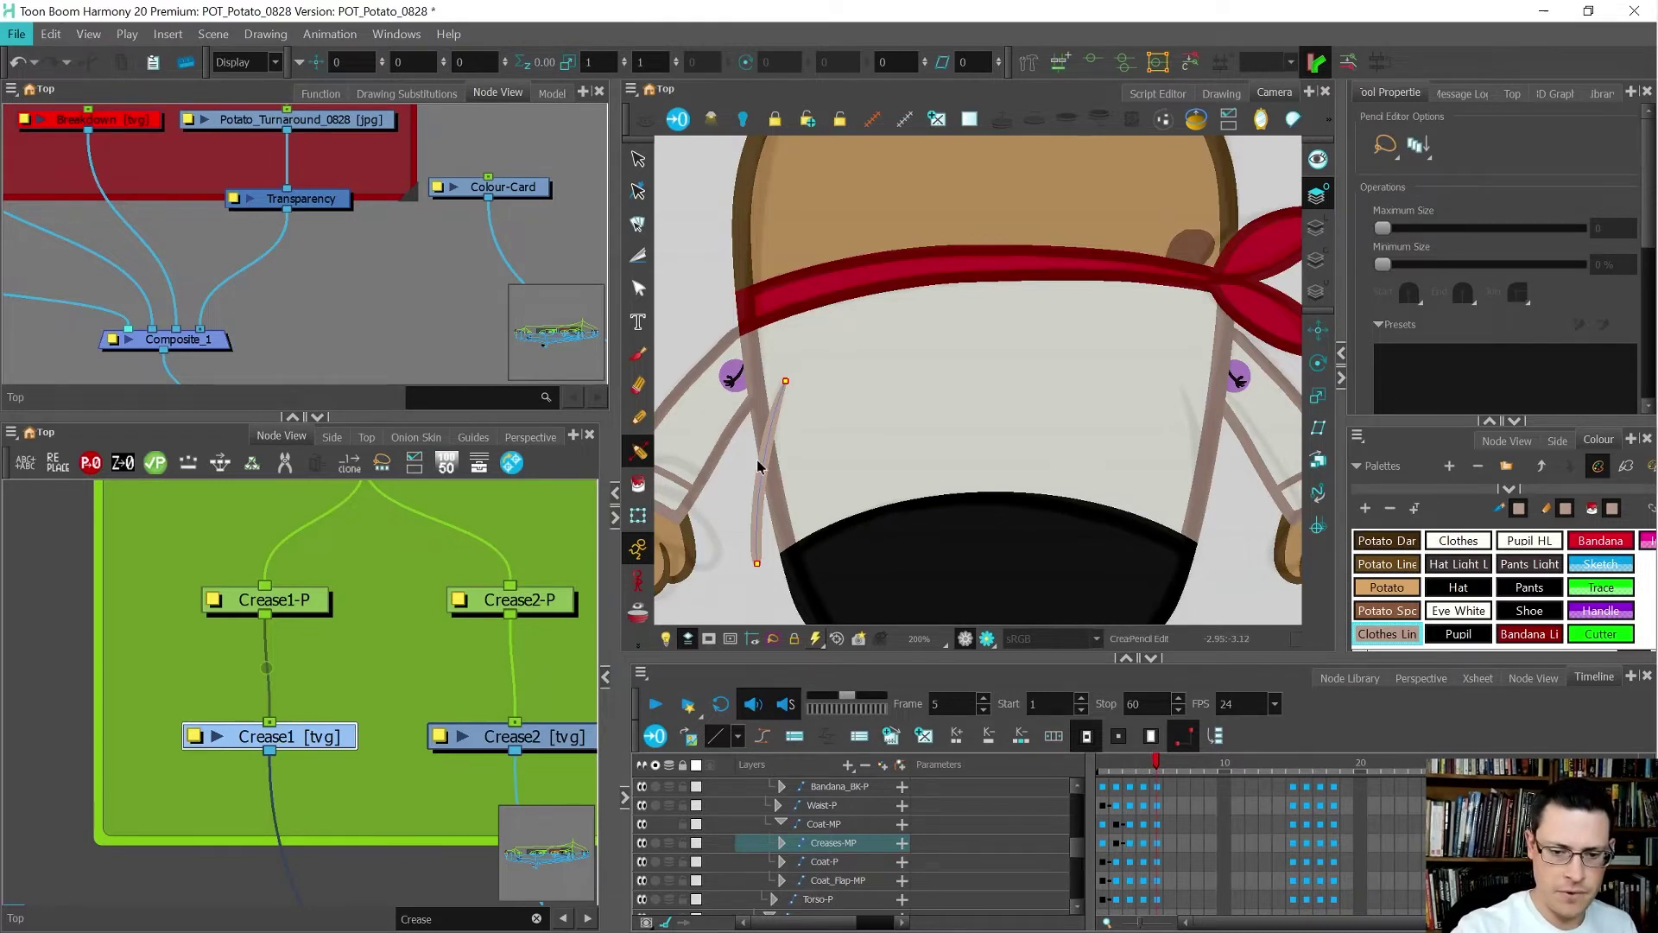
{"action": "left_click", "coordinate": [640, 256]}
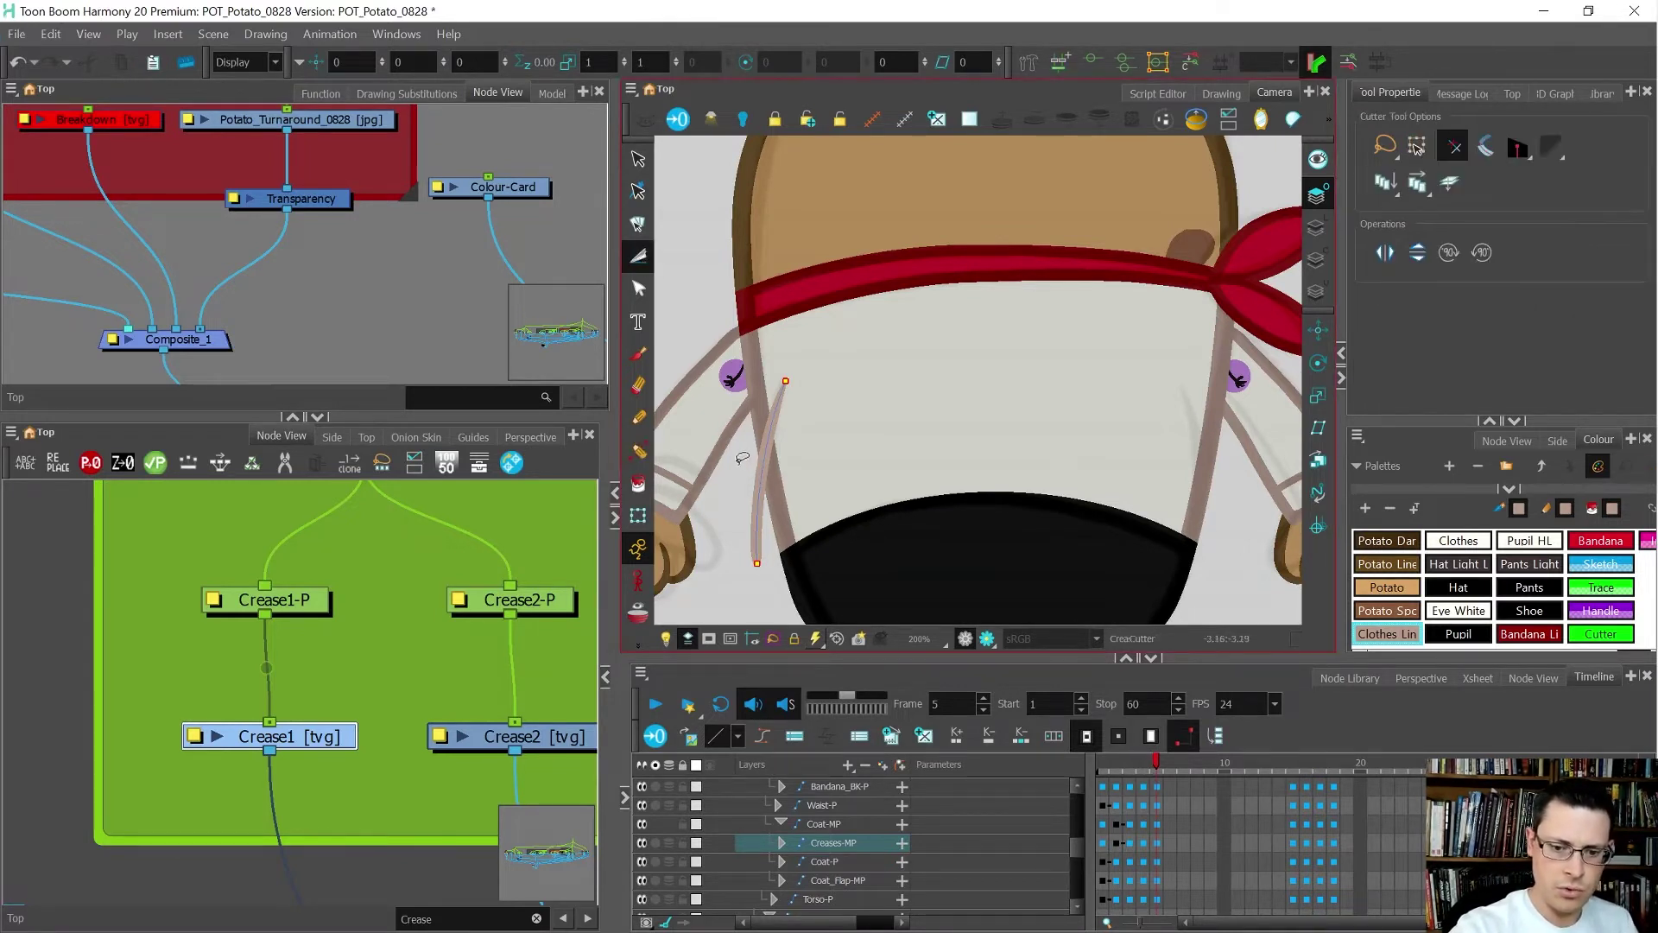
{"action": "mouse_move", "coordinate": [737, 465]}
{"action": "left_mouse_down"}
{"action": "mouse_move", "coordinate": [692, 534]}
{"action": "mouse_move", "coordinate": [698, 520]}
{"action": "left_mouse_up"}
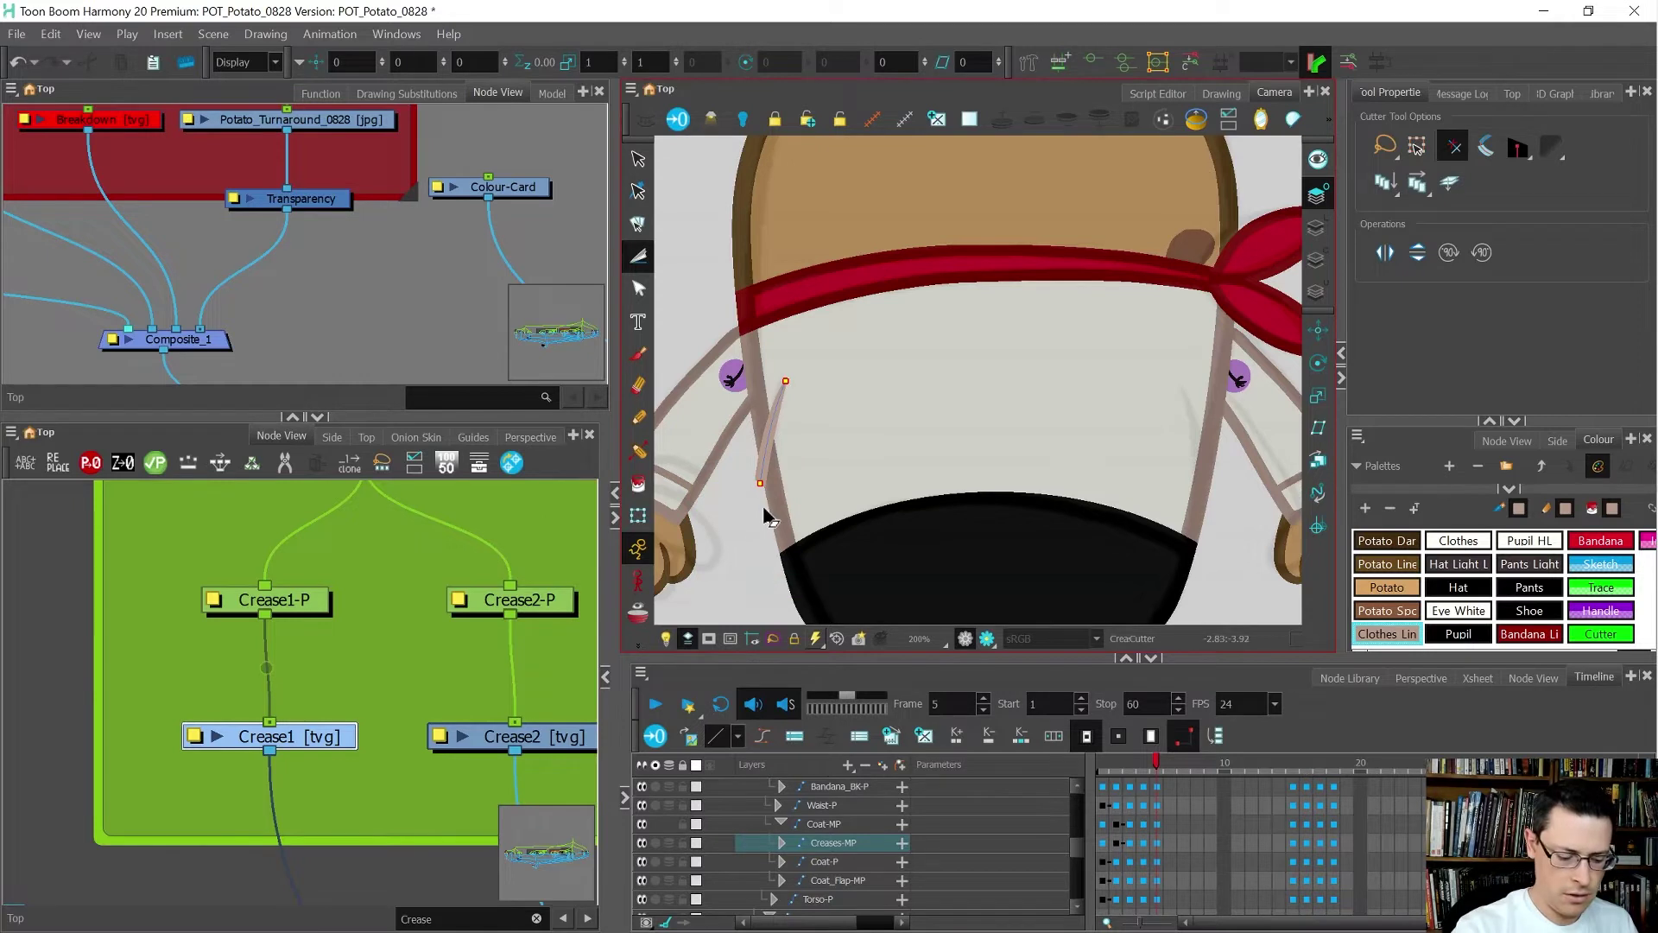
- Thicken the lower end of the Crease1 stroke to a maximum size of 25 with the Pencil Editor
{"action": "key", "text": "alt+shift+4"}
{"action": "scroll", "coordinate": [760, 475], "scroll_direction": "up", "scroll_amount": 3}
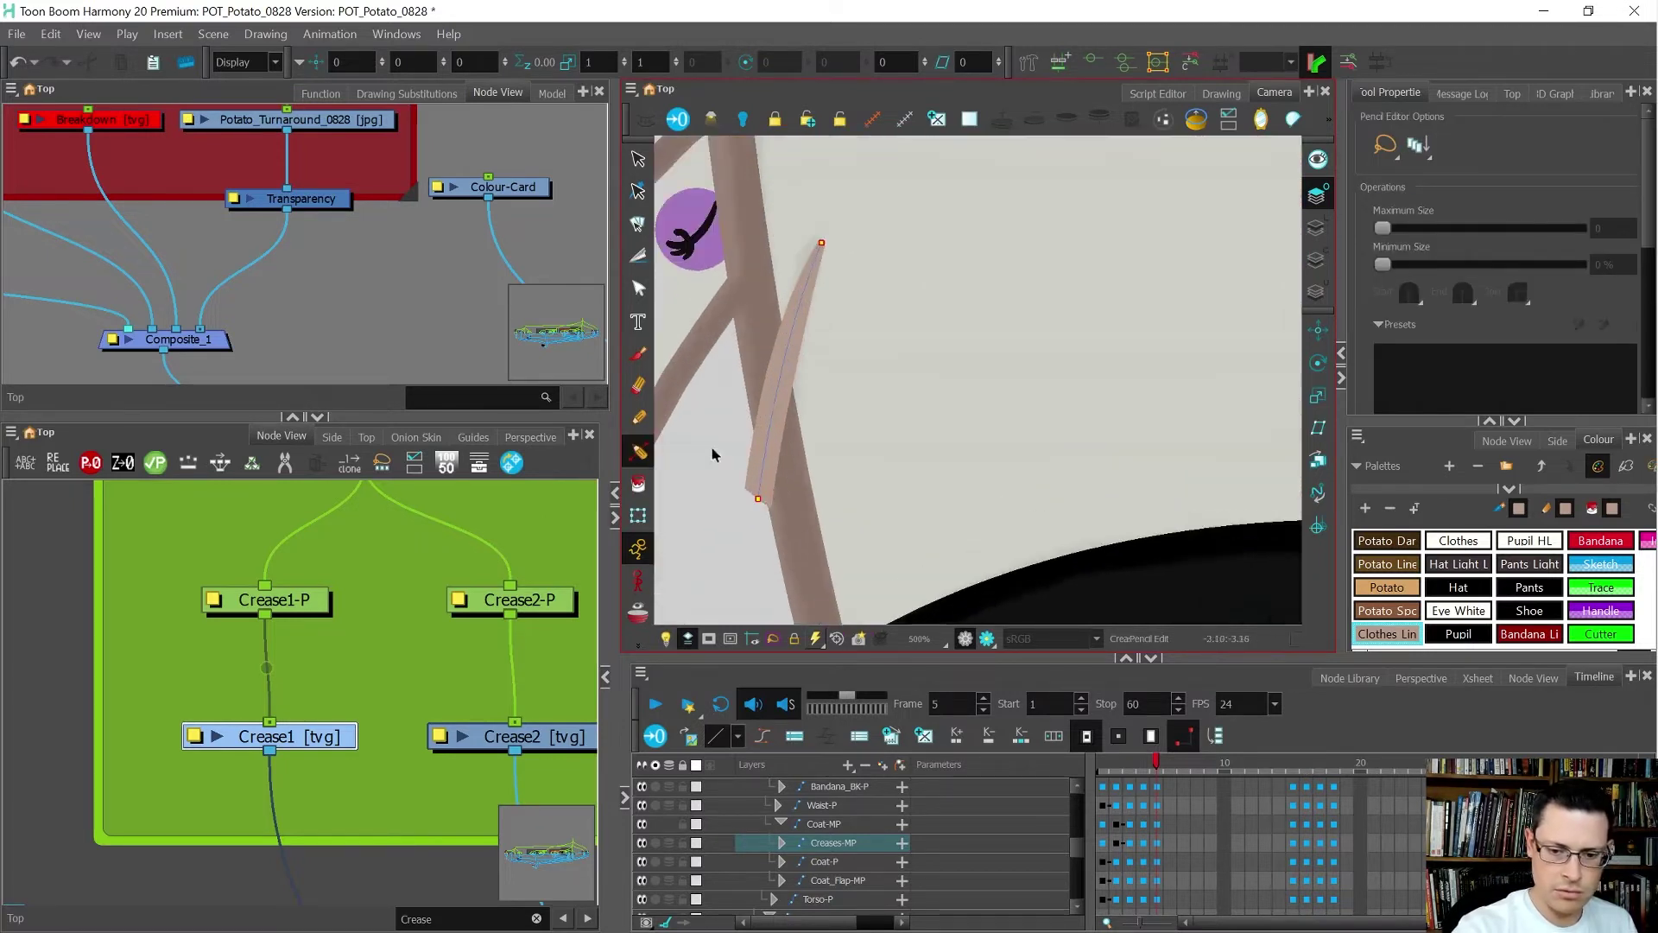
{"action": "left_click", "coordinate": [760, 456]}
{"action": "left_click_drag", "start_coordinate": [734, 442], "coordinate": [803, 517]}
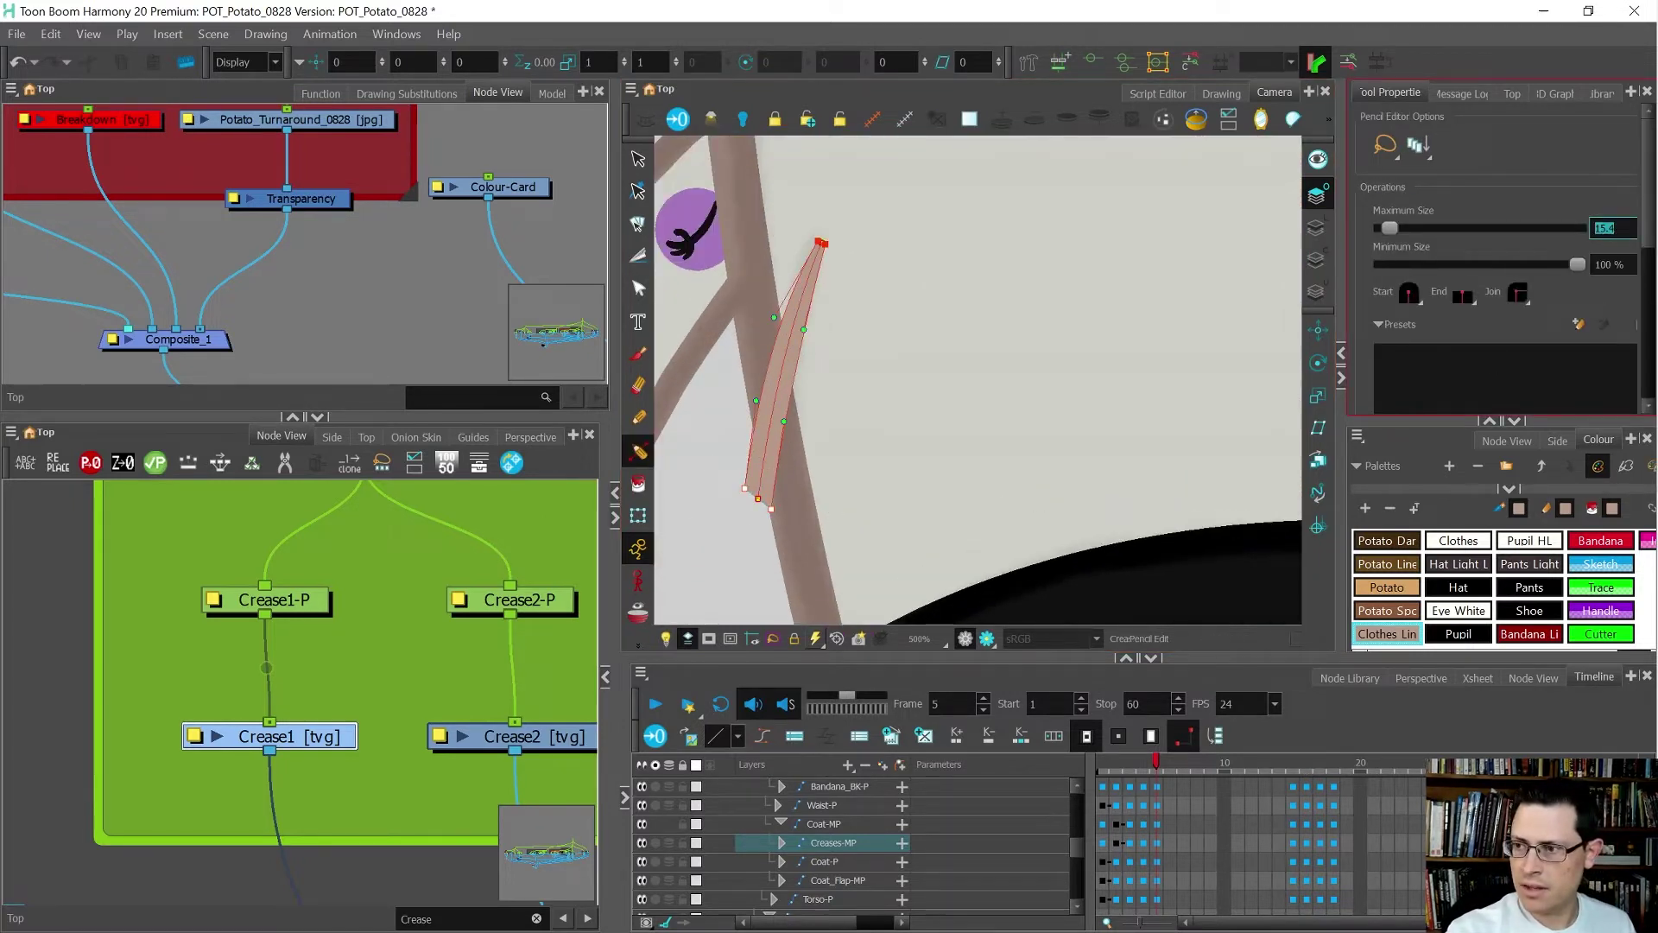
{"action": "type", "text": "25"}
{"action": "key", "text": "Return"}
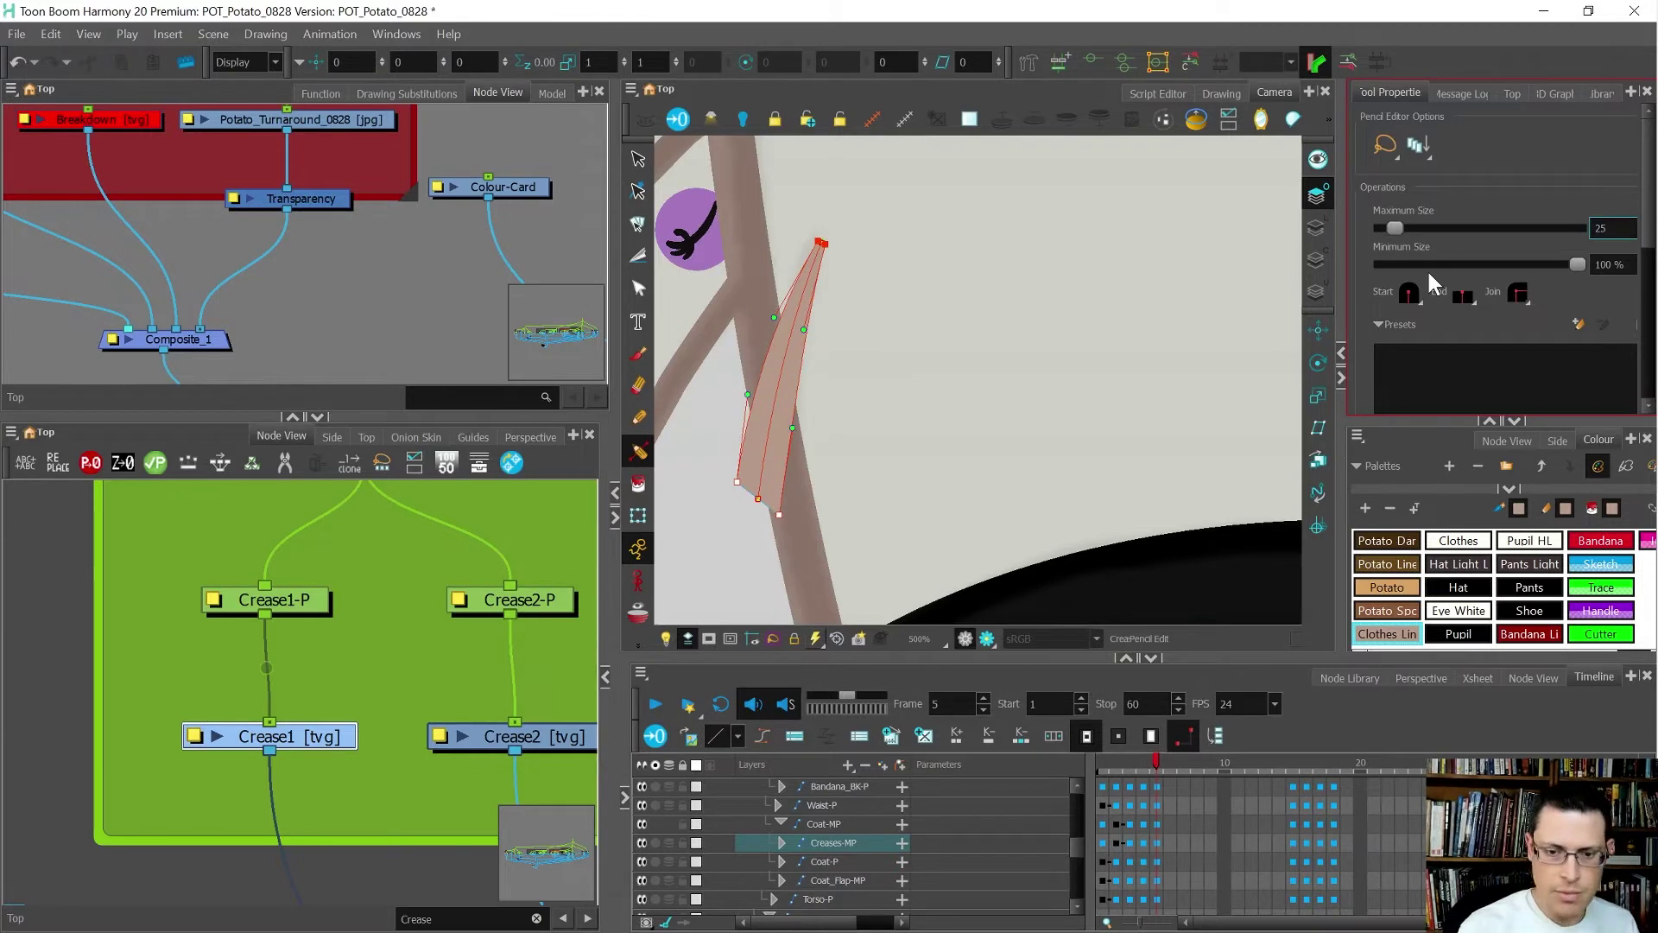
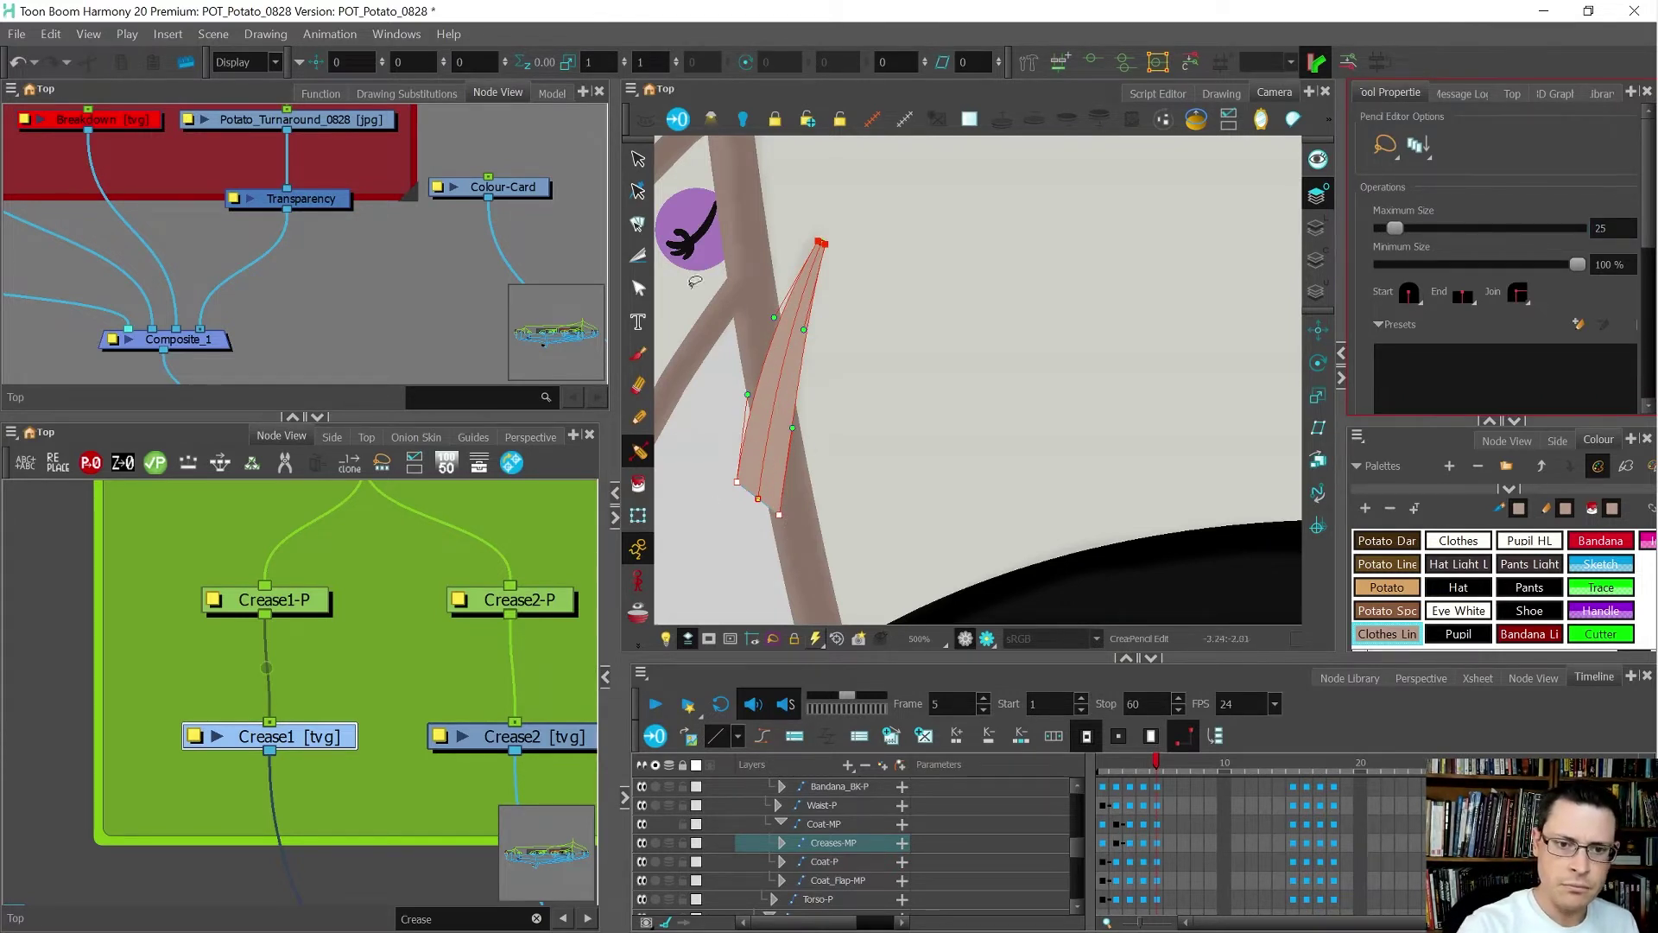
{"action": "left_click", "coordinate": [704, 378]}
{"action": "left_click", "coordinate": [642, 288]}
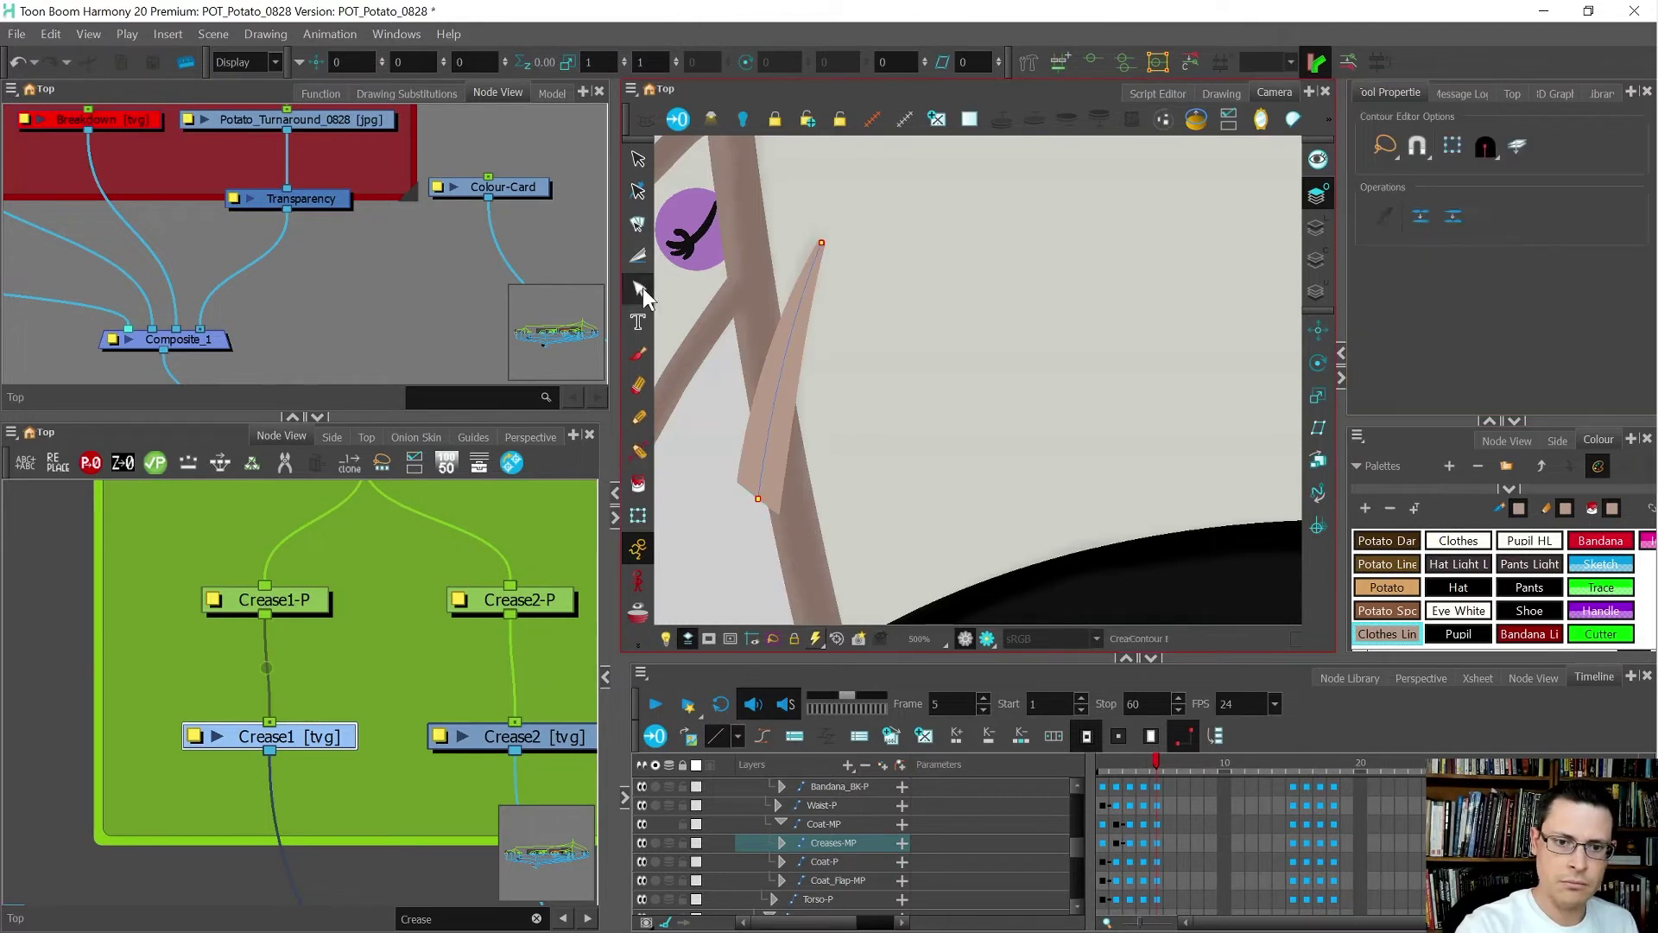
- Shorten the crease stroke's lower end on frame 5 and shift it toward the coat's outer edge with the Contour Editor
{"action": "left_click", "coordinate": [760, 498]}
{"action": "mouse_move", "coordinate": [760, 499]}
{"action": "left_mouse_down"}
{"action": "mouse_move", "coordinate": [785, 485]}
{"action": "mouse_move", "coordinate": [762, 458]}
{"action": "left_mouse_up"}
{"action": "left_click_drag", "start_coordinate": [777, 355], "coordinate": [782, 374]}
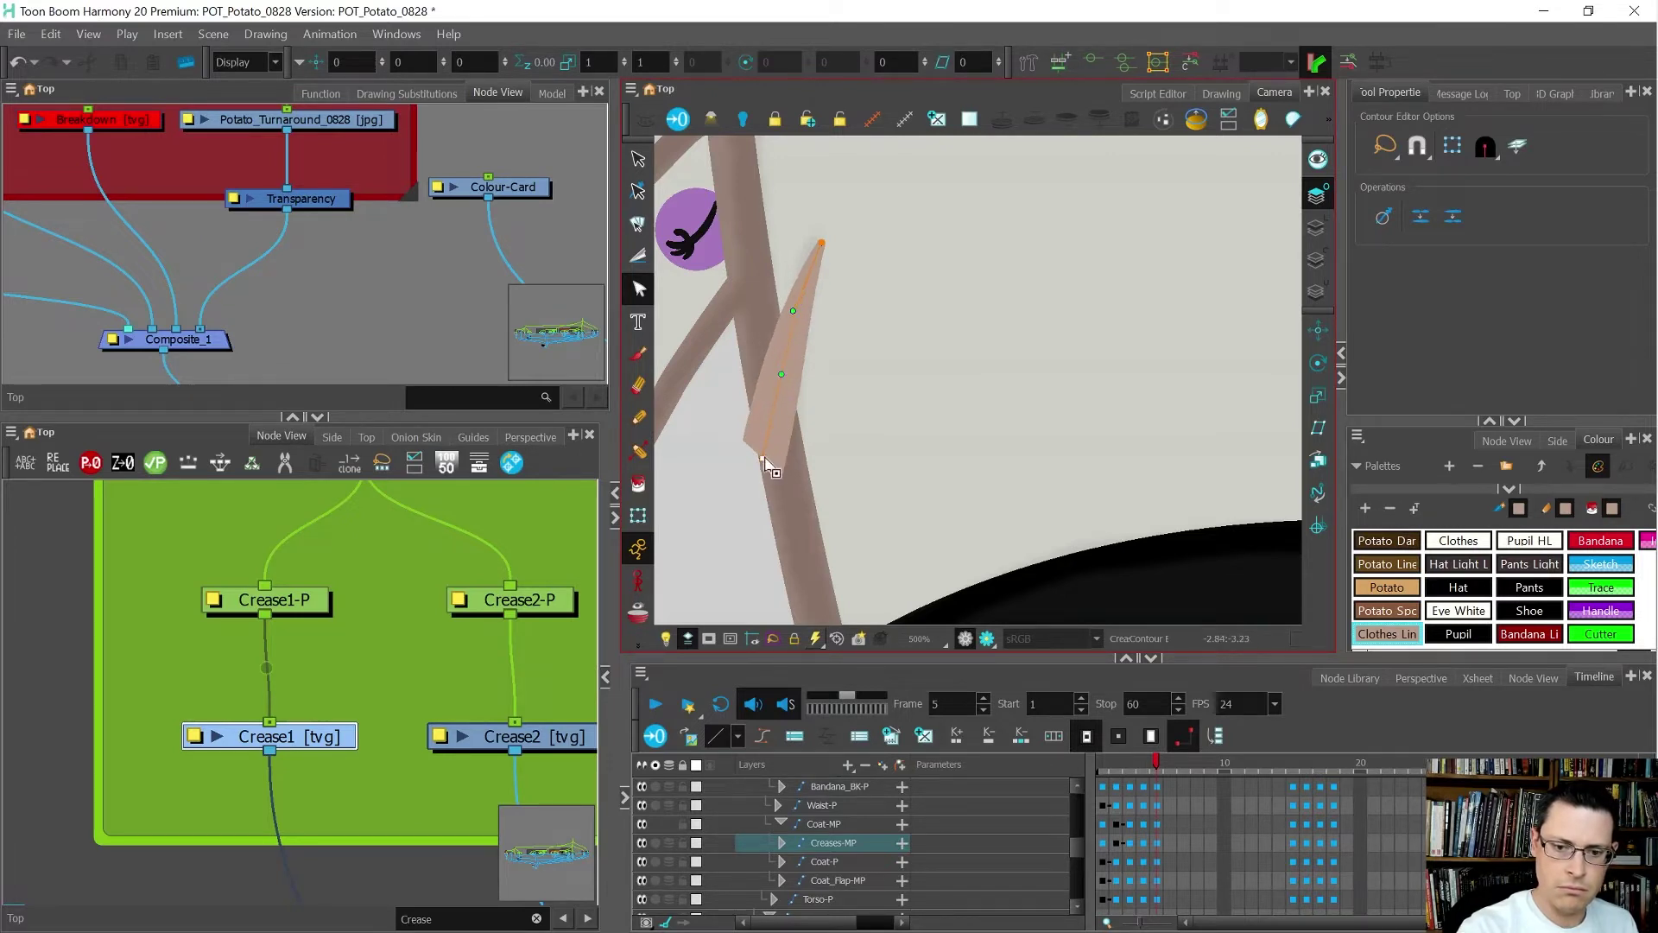
{"action": "left_click_drag", "start_coordinate": [764, 459], "coordinate": [752, 453]}
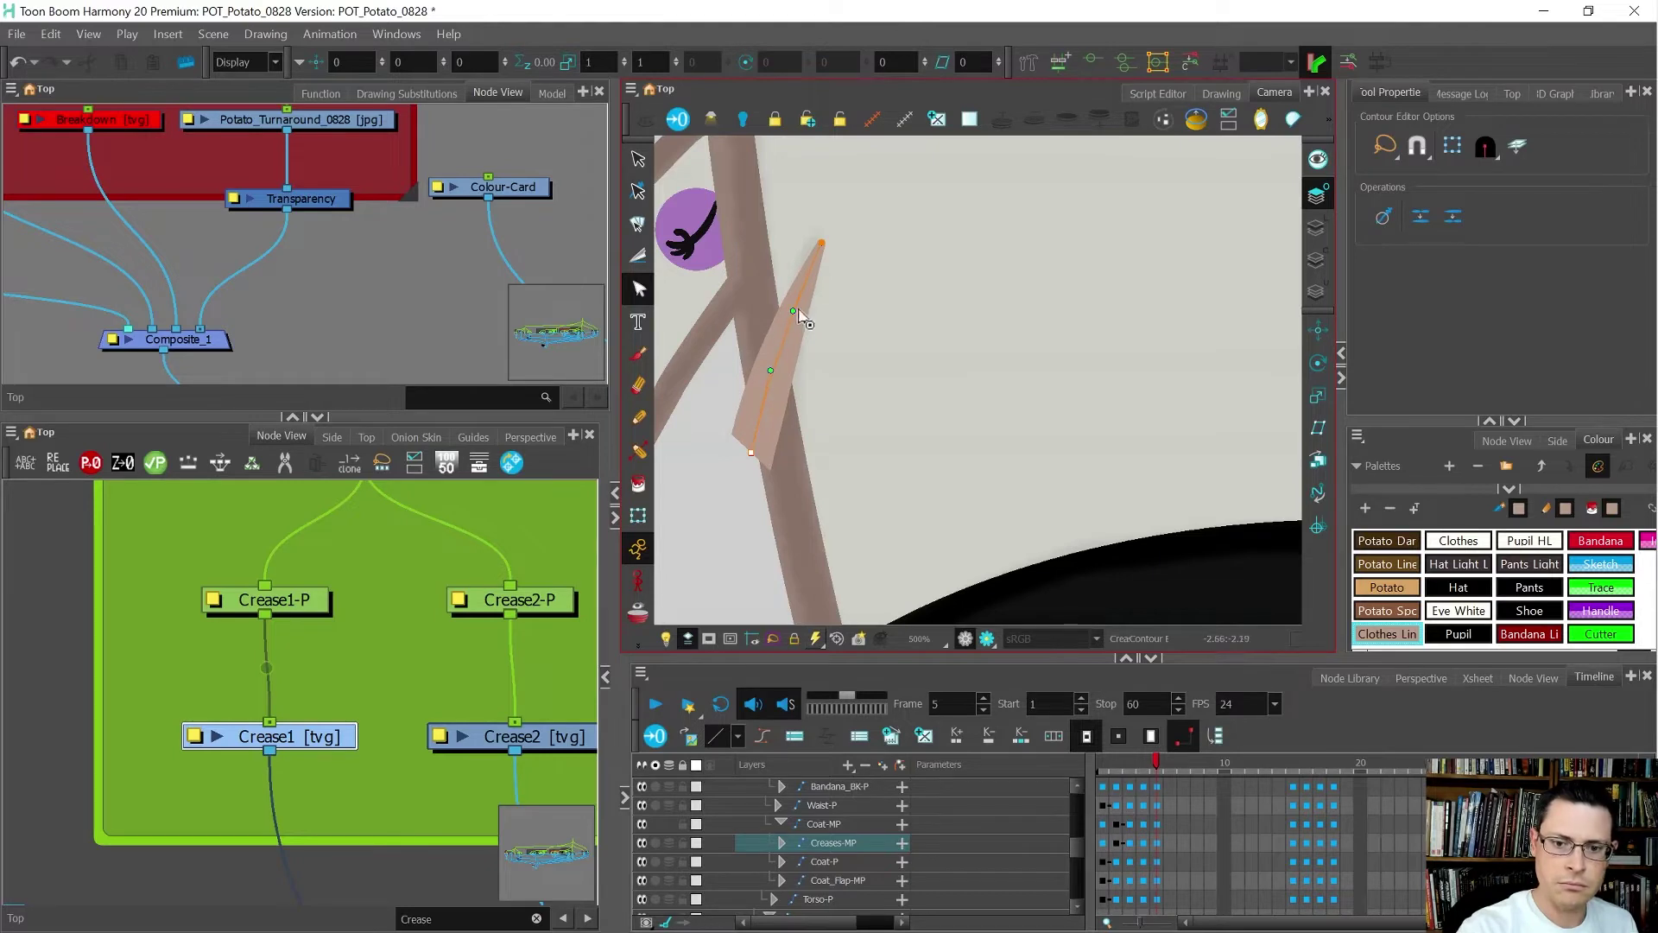
{"action": "left_click", "coordinate": [744, 516]}
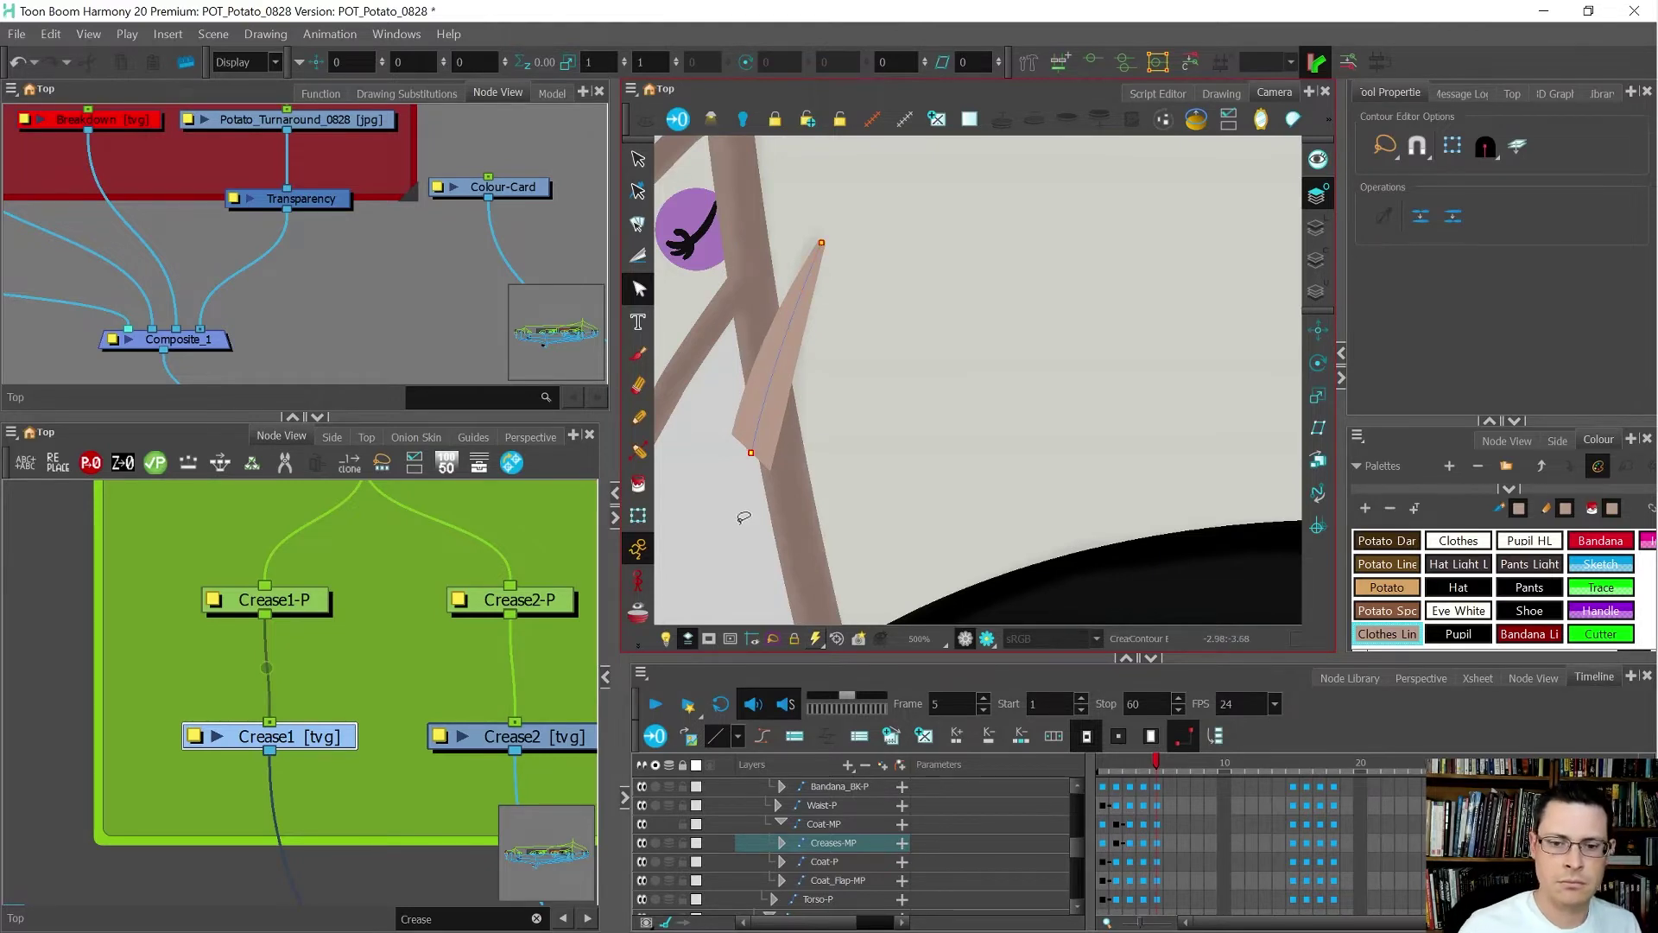
- Round off the flat lower end of the Crease1 stroke with the Pencil Editor, and check its upper tip
{"action": "scroll", "coordinate": [773, 477], "scroll_direction": "down", "scroll_amount": 5}
{"action": "scroll", "coordinate": [790, 482], "scroll_direction": "up", "scroll_amount": 2}
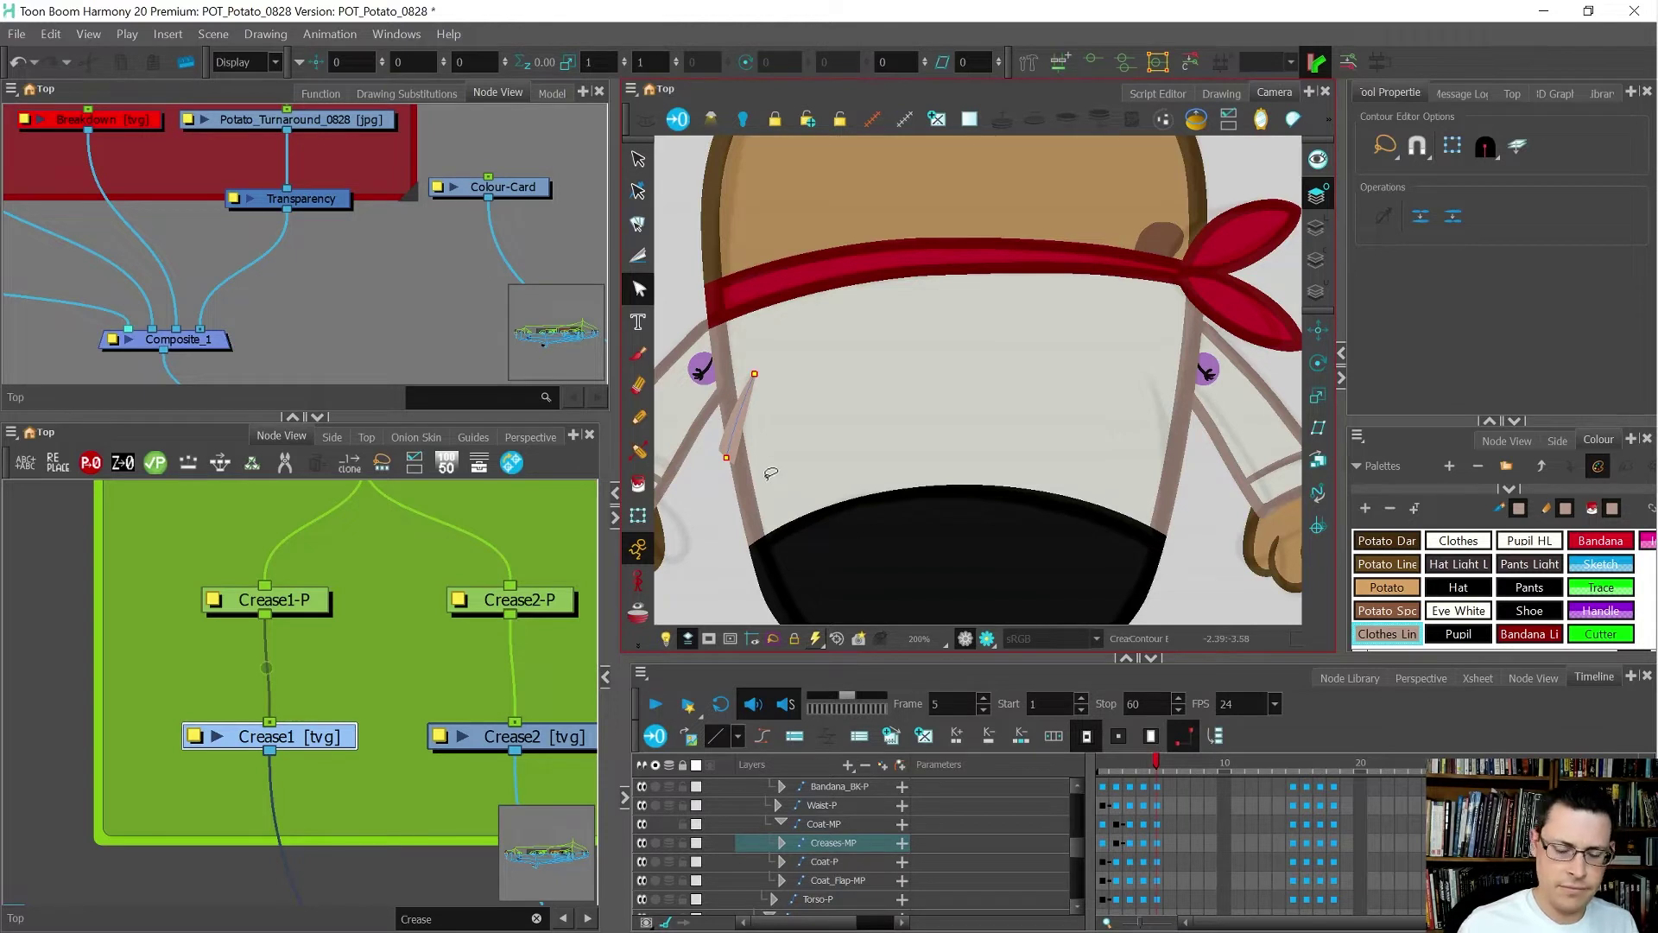
{"action": "key", "text": "alt+w"}
{"action": "scroll", "coordinate": [729, 429], "scroll_direction": "up", "scroll_amount": 3}
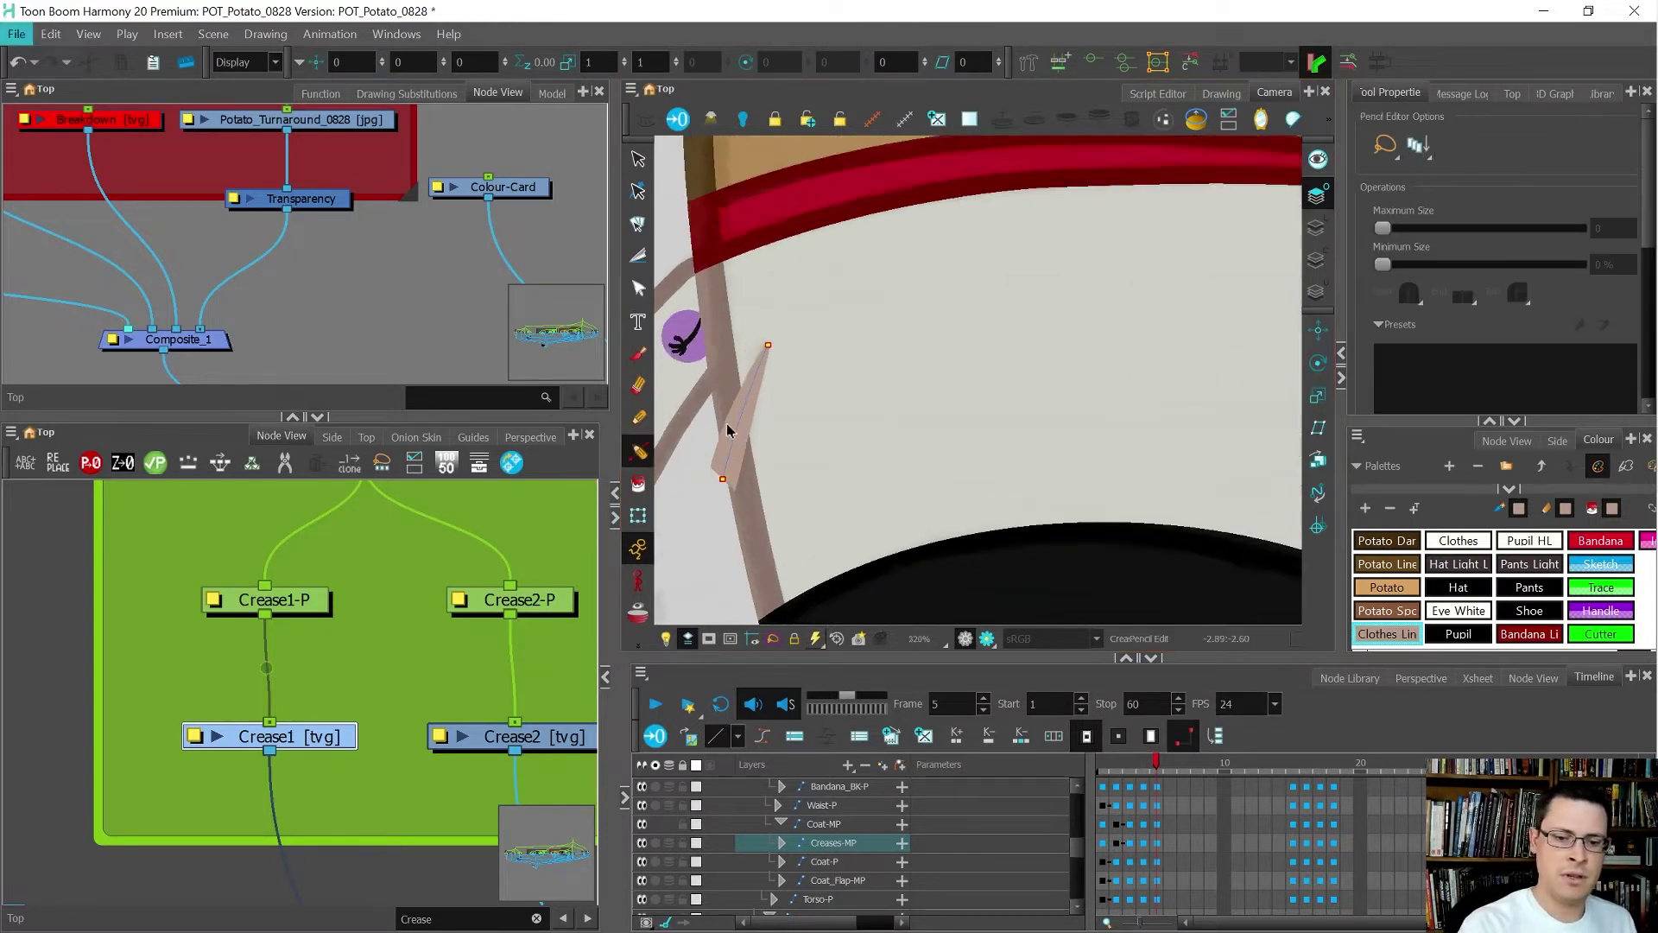
{"action": "left_click", "coordinate": [744, 486]}
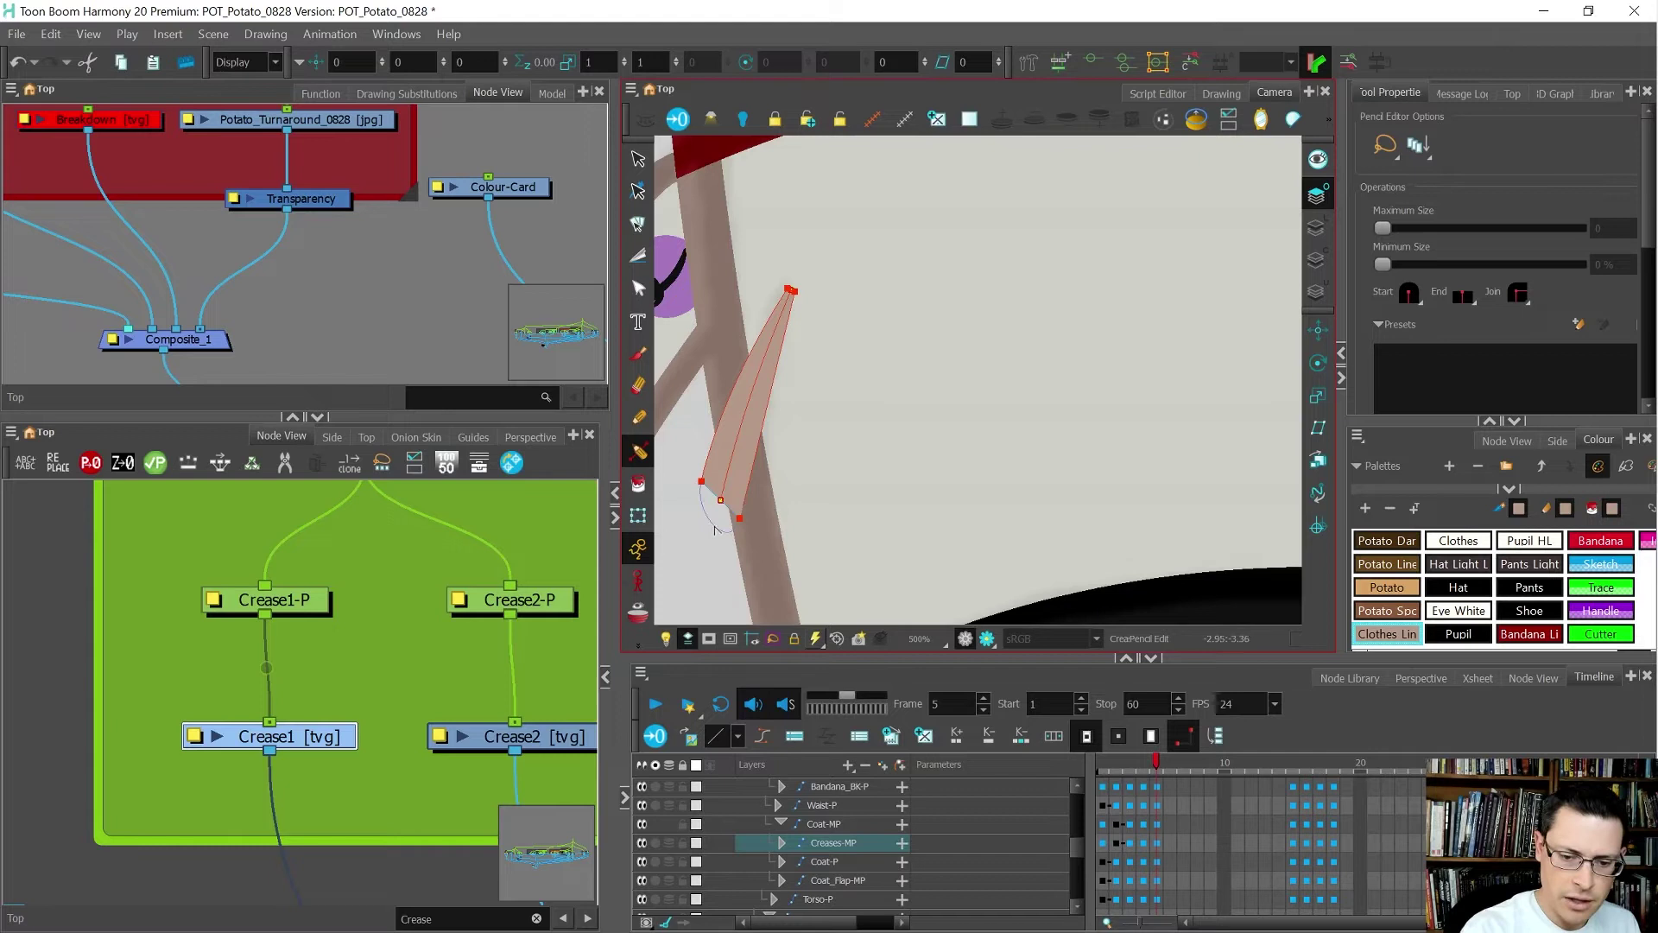
{"action": "left_click_drag", "start_coordinate": [714, 529], "coordinate": [713, 530]}
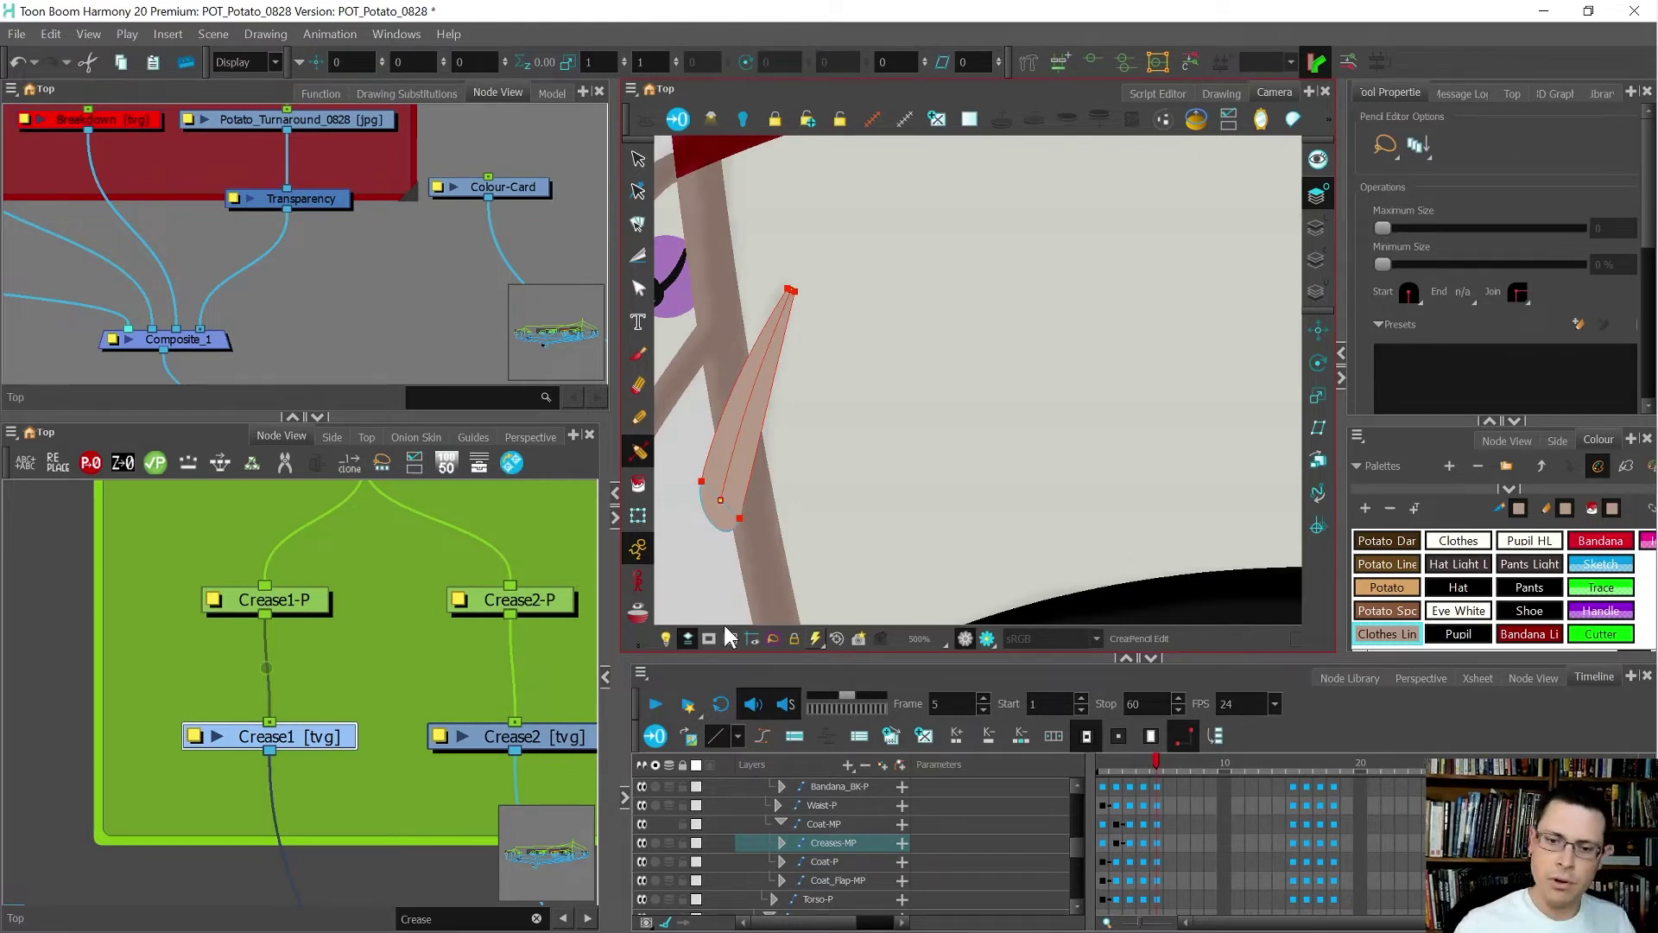
{"action": "scroll", "coordinate": [801, 277], "scroll_direction": "up", "scroll_amount": 4}
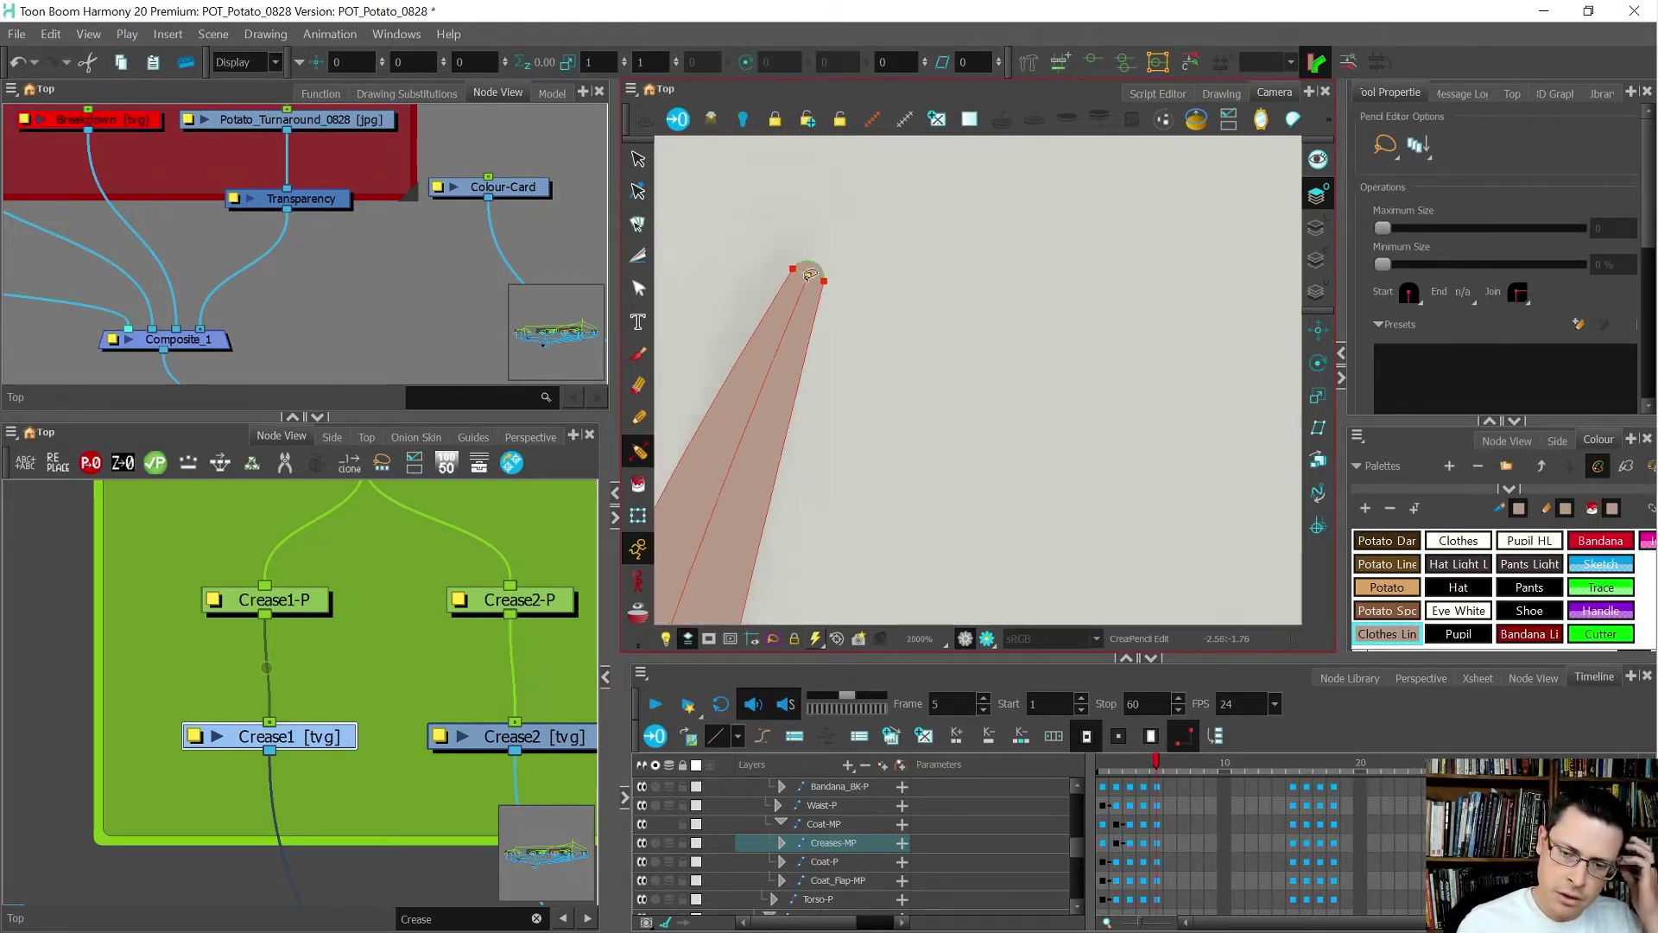
{"action": "scroll", "coordinate": [803, 279], "scroll_direction": "down", "scroll_amount": 5}
{"action": "scroll", "coordinate": [755, 394], "scroll_direction": "up", "scroll_amount": 1}
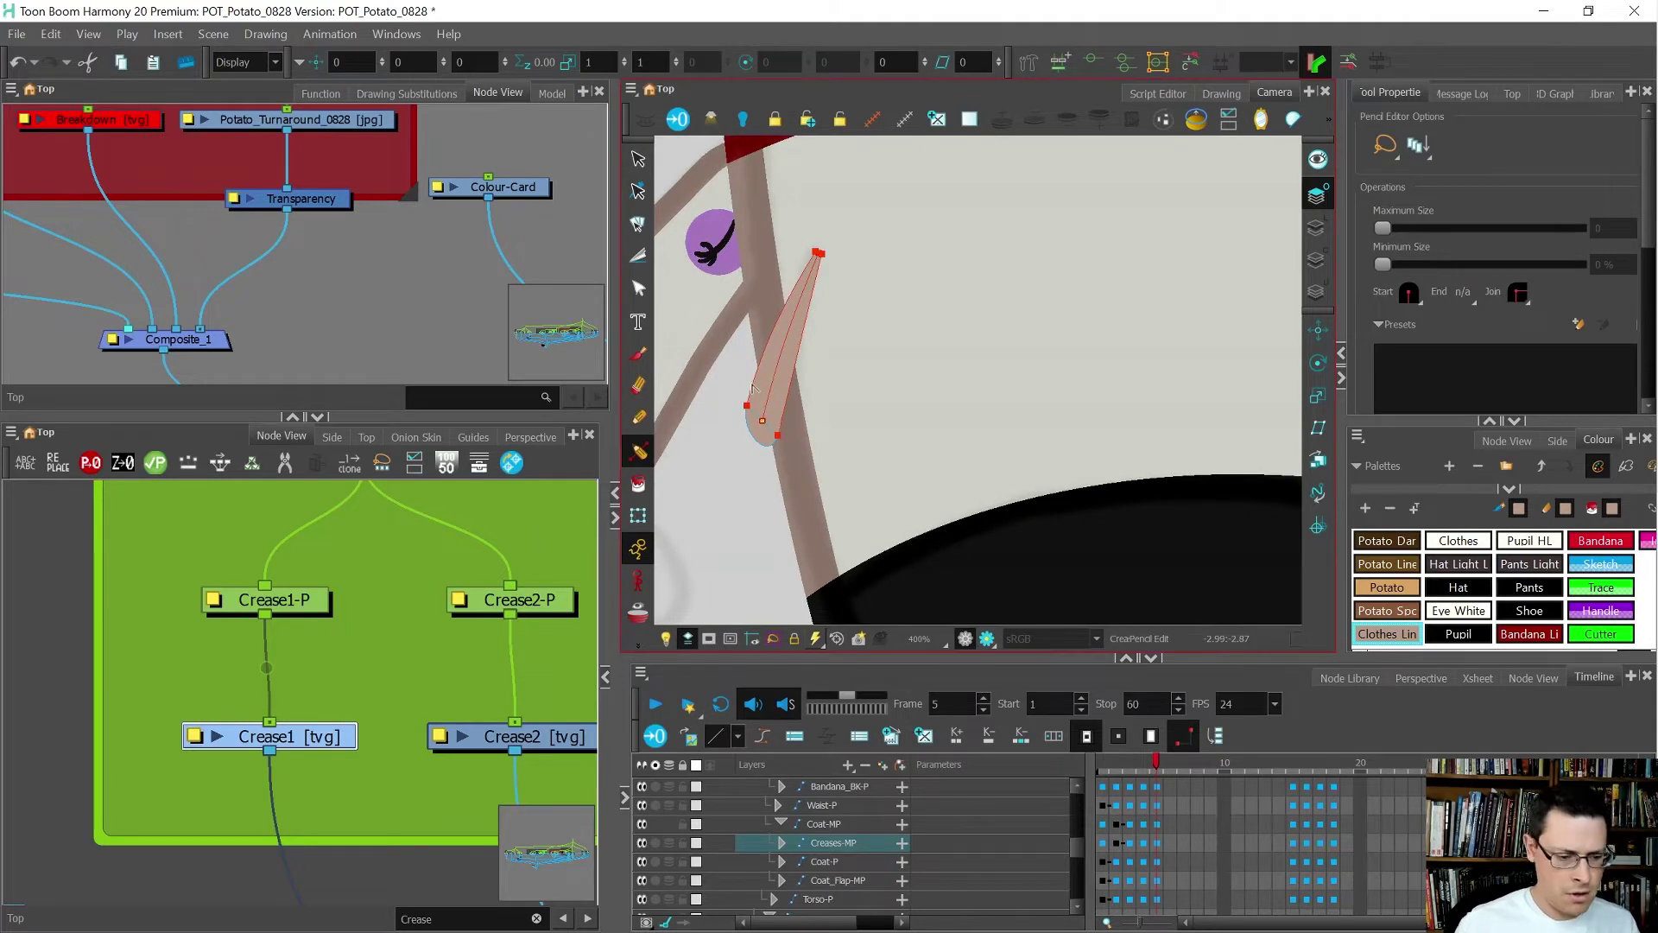
- Create a curve deformer on the Crease1 drawing with the Rigging tool, running from its lower end to its upper tip
{"action": "left_click_drag", "start_coordinate": [157, 717], "coordinate": [301, 775]}
{"action": "left_click", "coordinate": [1039, 54]}
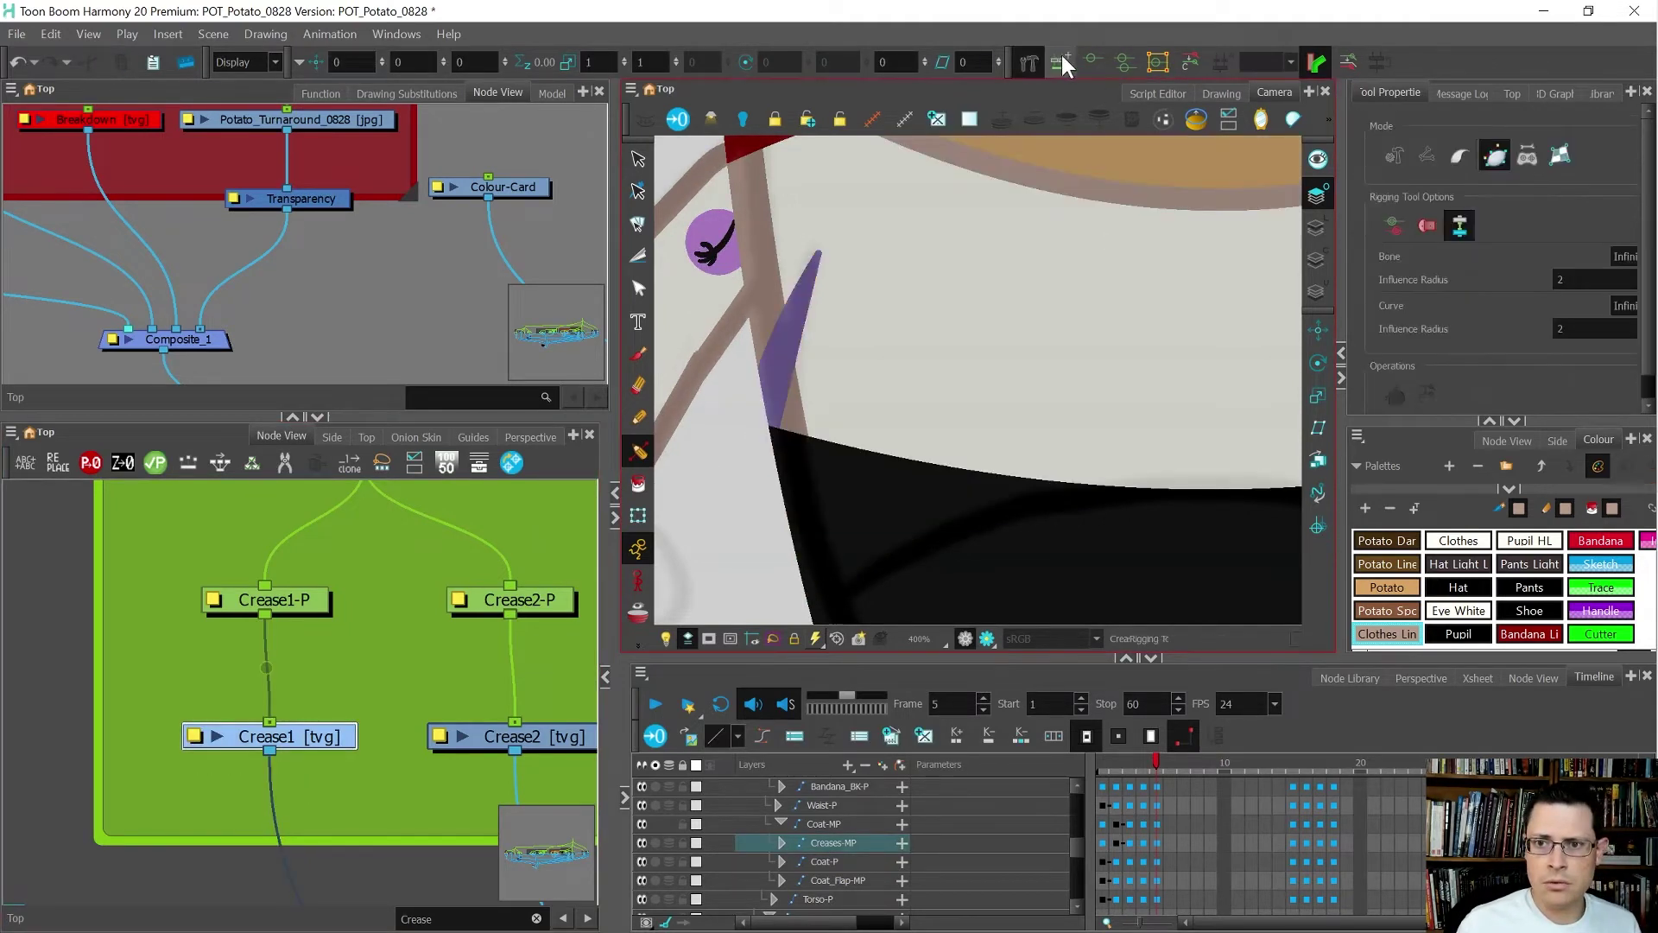
{"action": "left_click", "coordinate": [734, 462]}
{"action": "scroll", "coordinate": [746, 428], "scroll_direction": "up", "scroll_amount": 1}
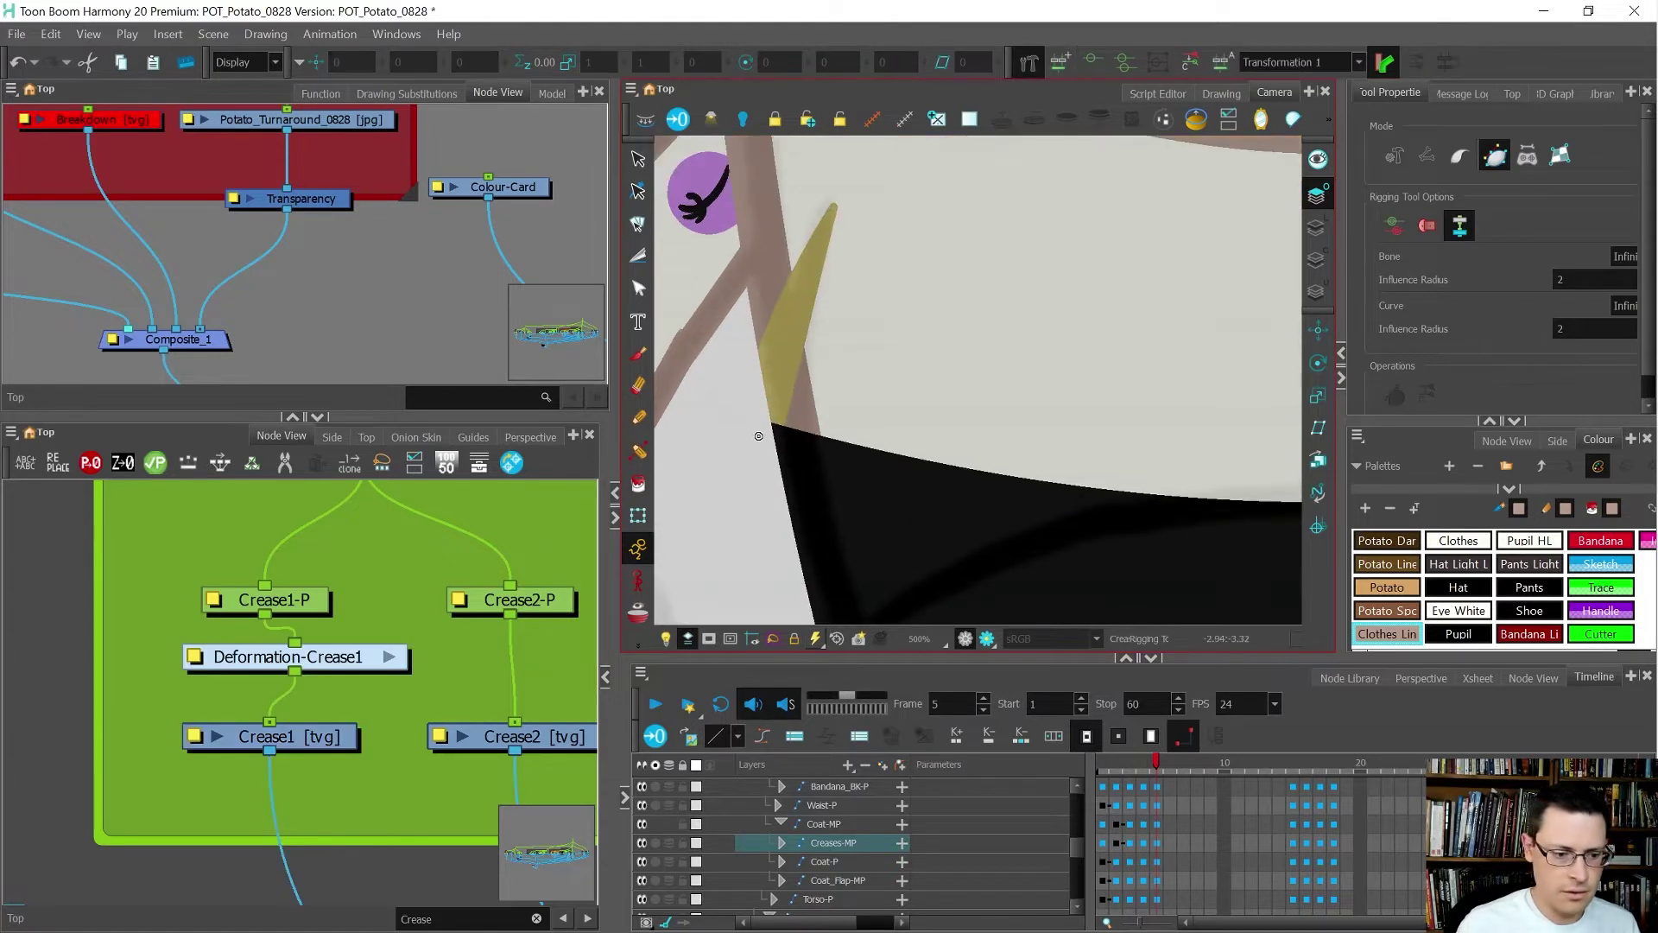
{"action": "left_click_drag", "start_coordinate": [747, 450], "coordinate": [771, 382]}
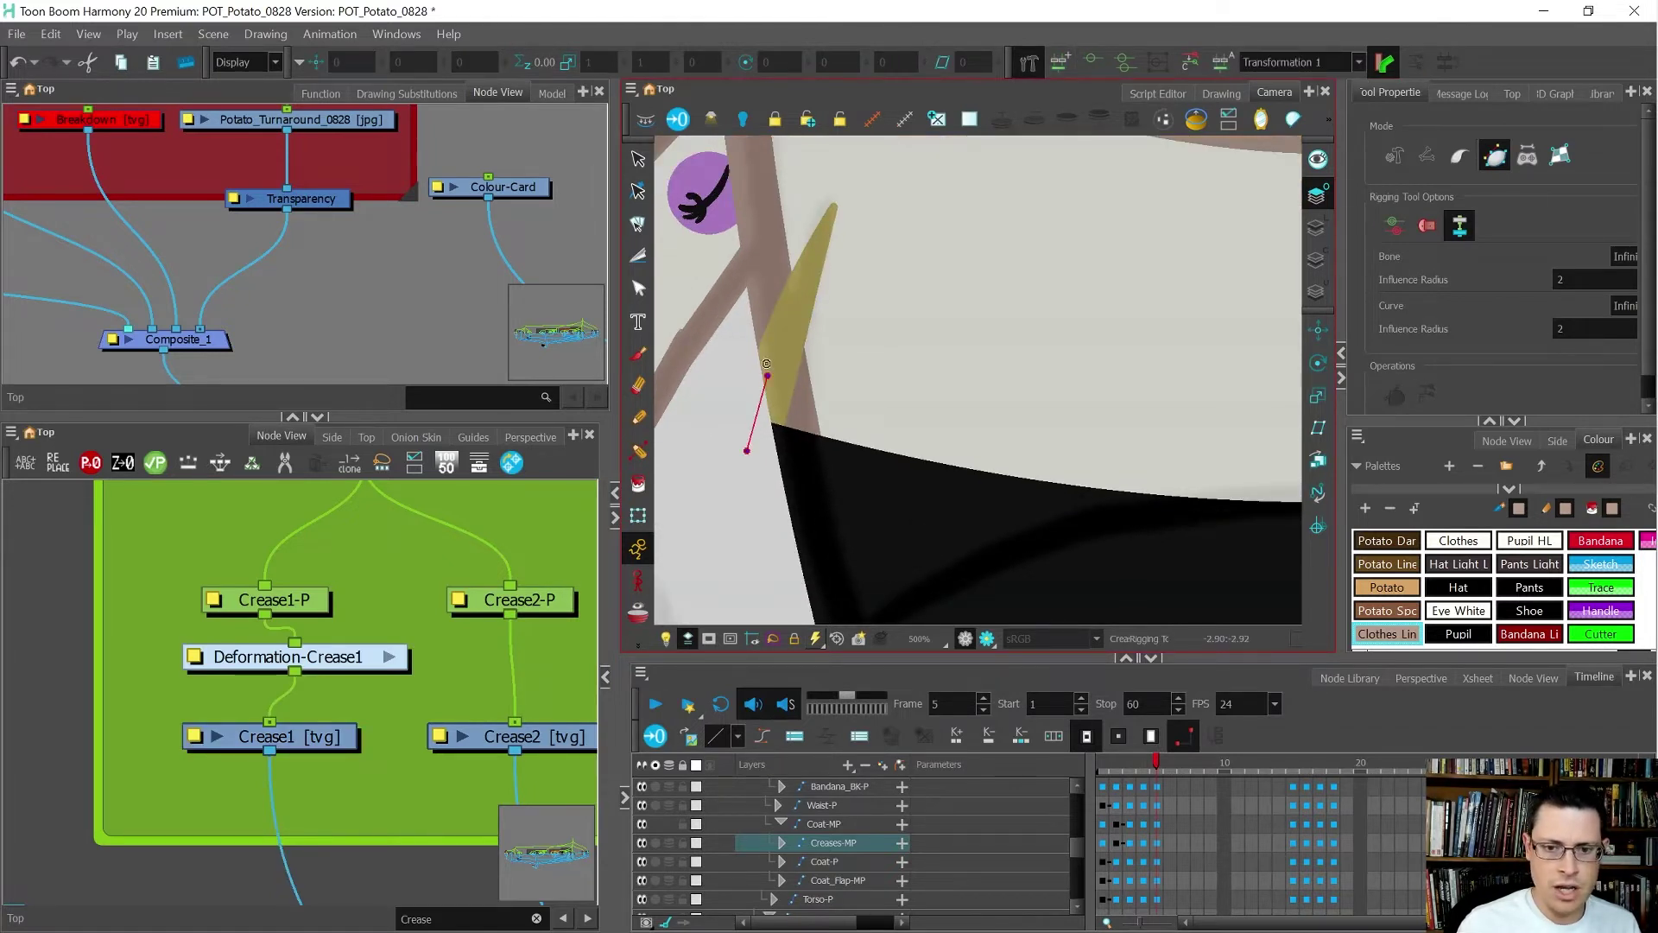
{"action": "left_click", "coordinate": [834, 200]}
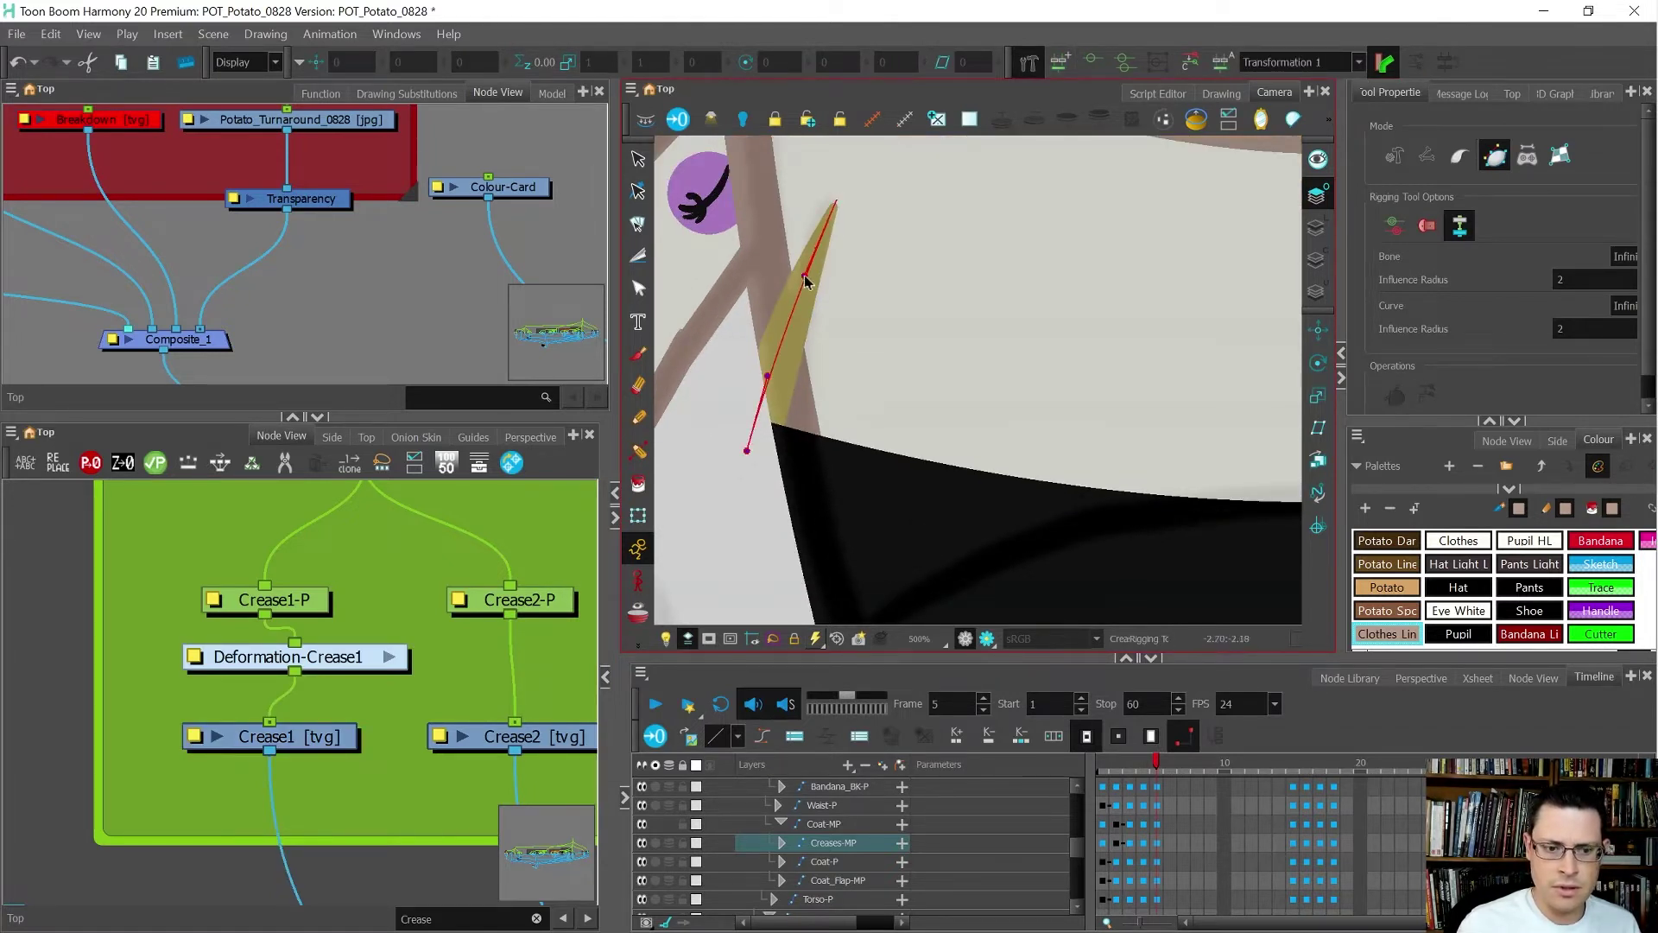
- Attach a new display node to the Crease1 drawing and isolate the crease in the camera through Display_2
{"action": "scroll", "coordinate": [332, 666], "scroll_direction": "down", "scroll_amount": 4}
{"action": "scroll", "coordinate": [273, 702], "scroll_direction": "up", "scroll_amount": 5}
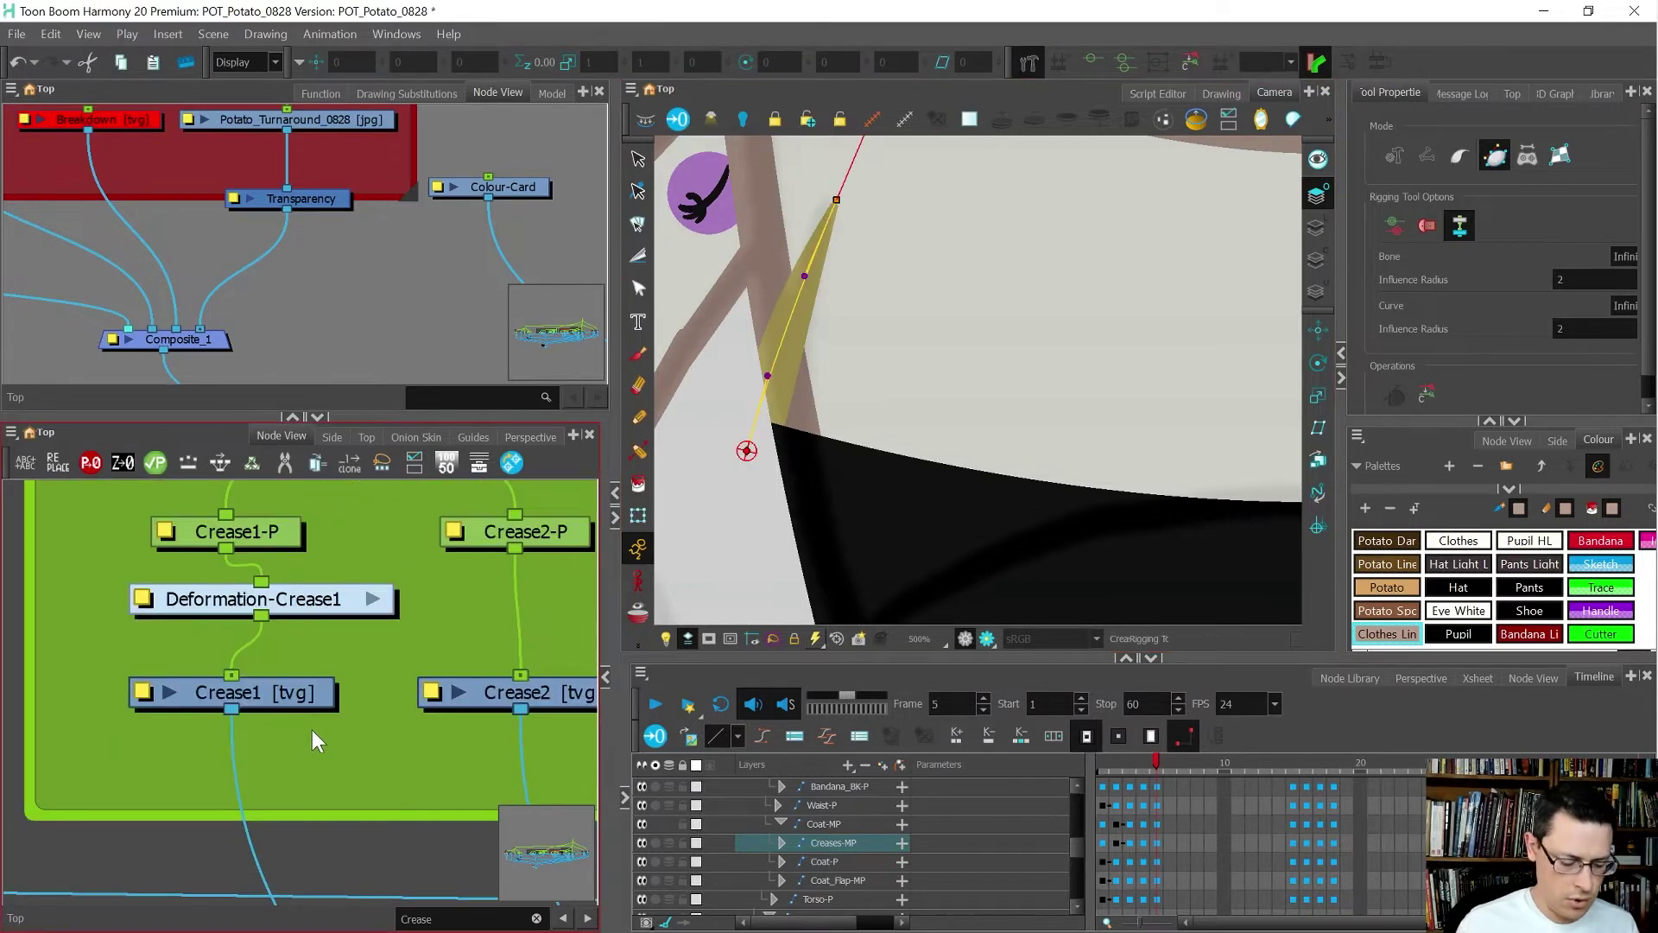
{"action": "key", "text": "ctrl+i"}
{"action": "left_click", "coordinate": [247, 804]}
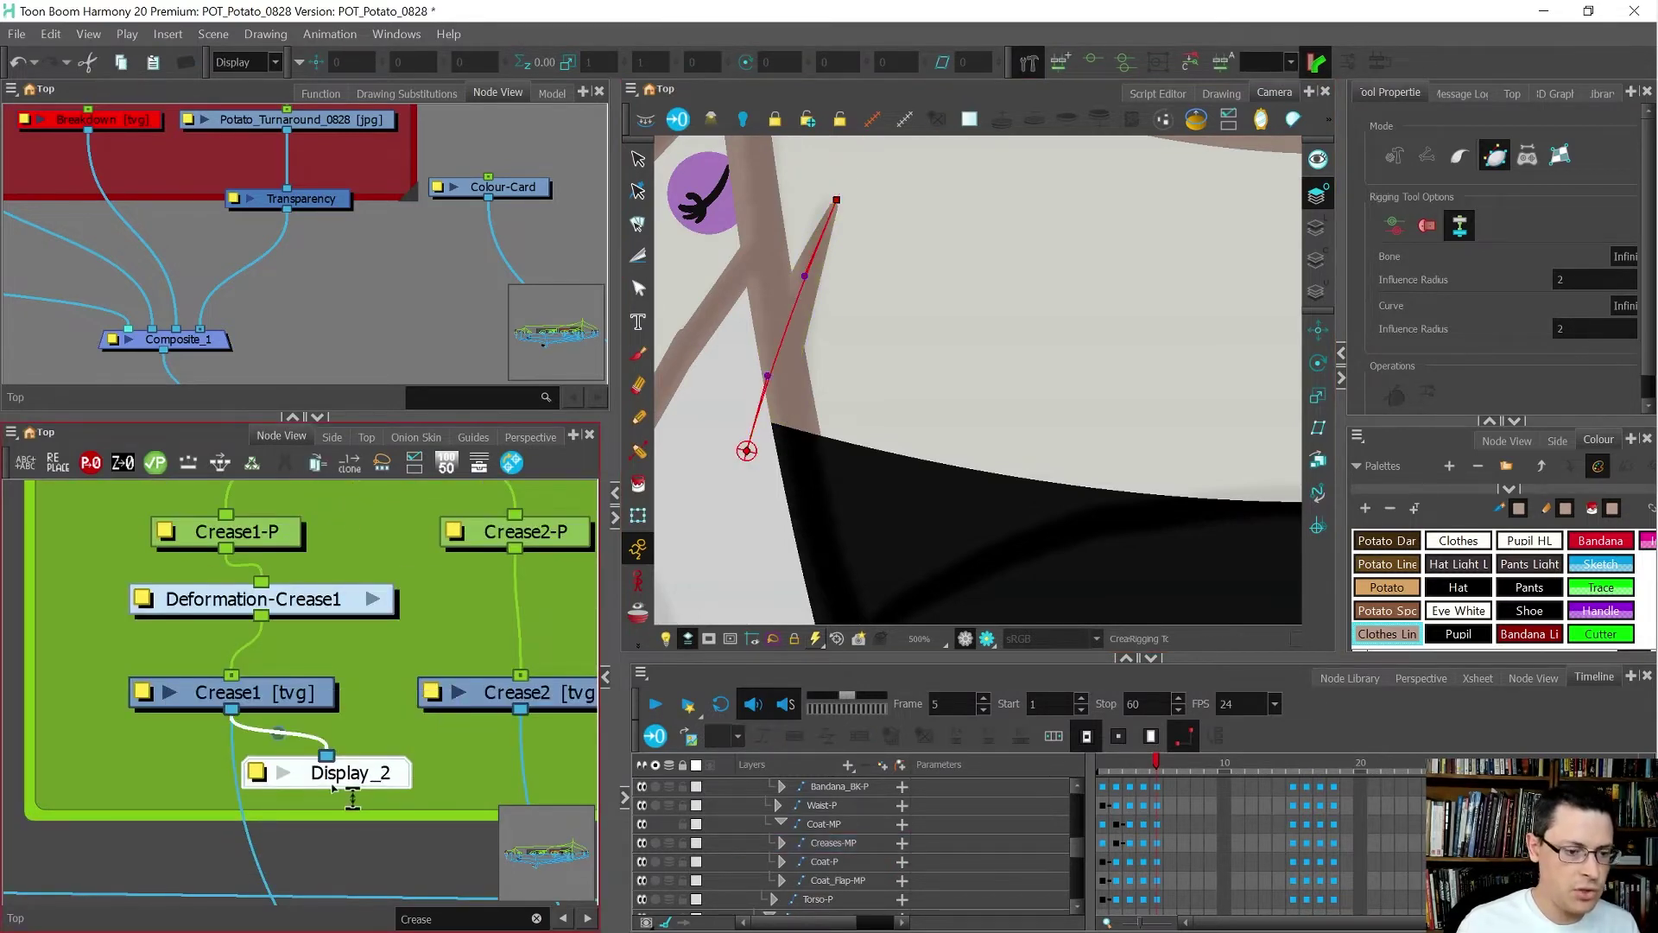
{"action": "left_click", "coordinate": [247, 62]}
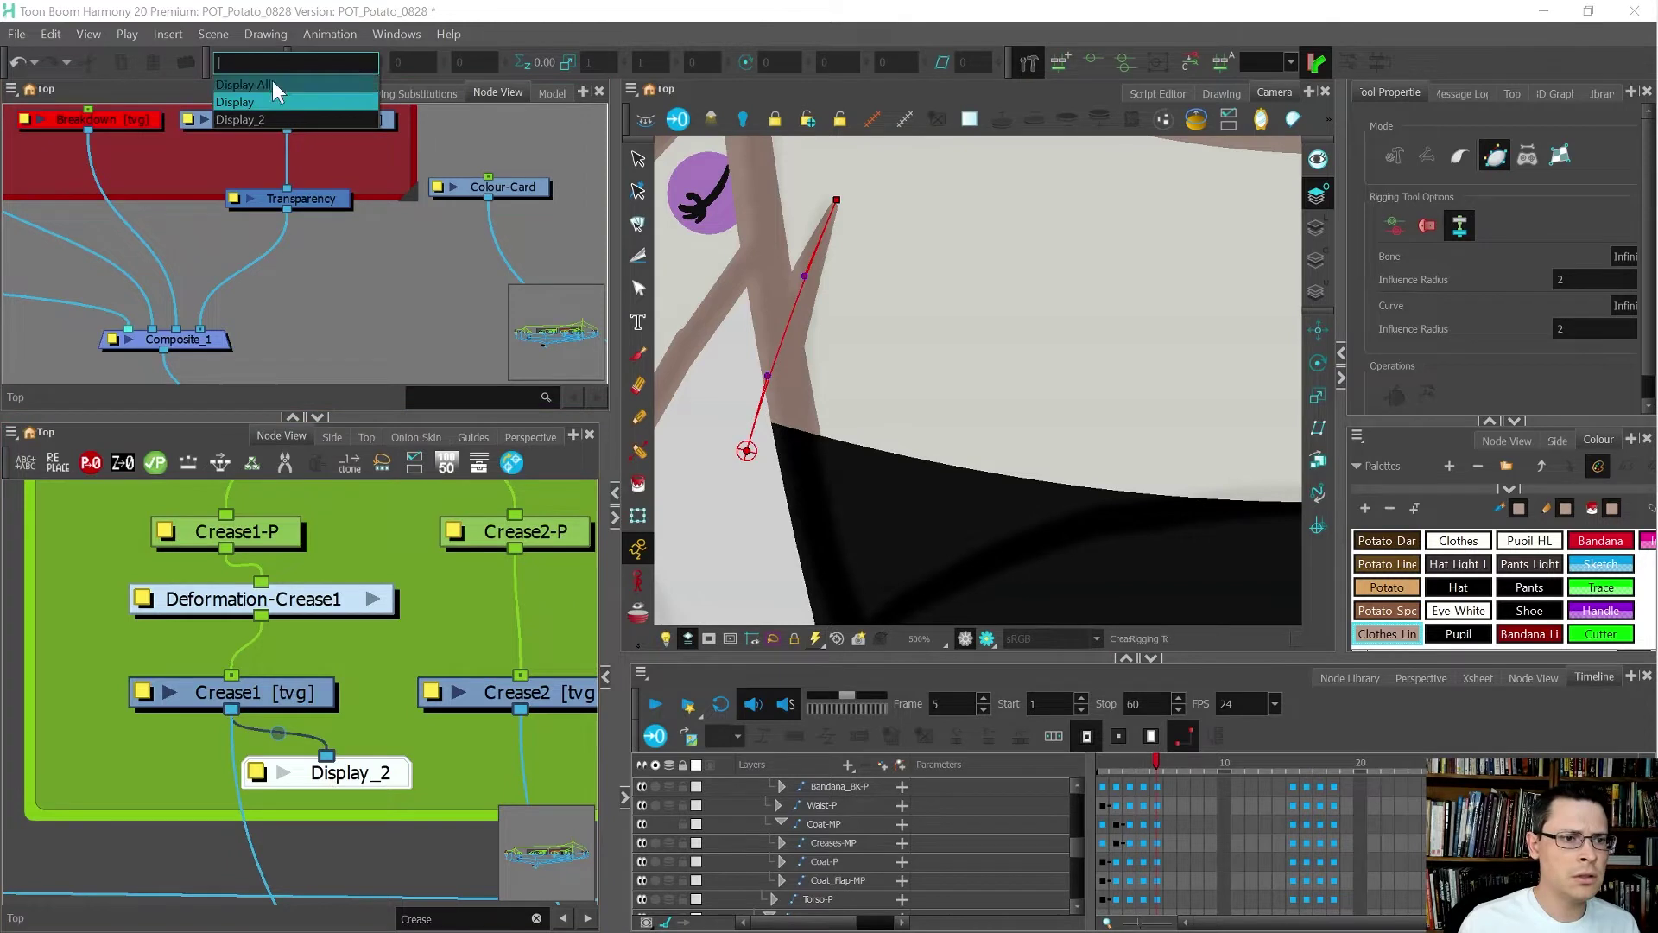
{"action": "left_click", "coordinate": [285, 130]}
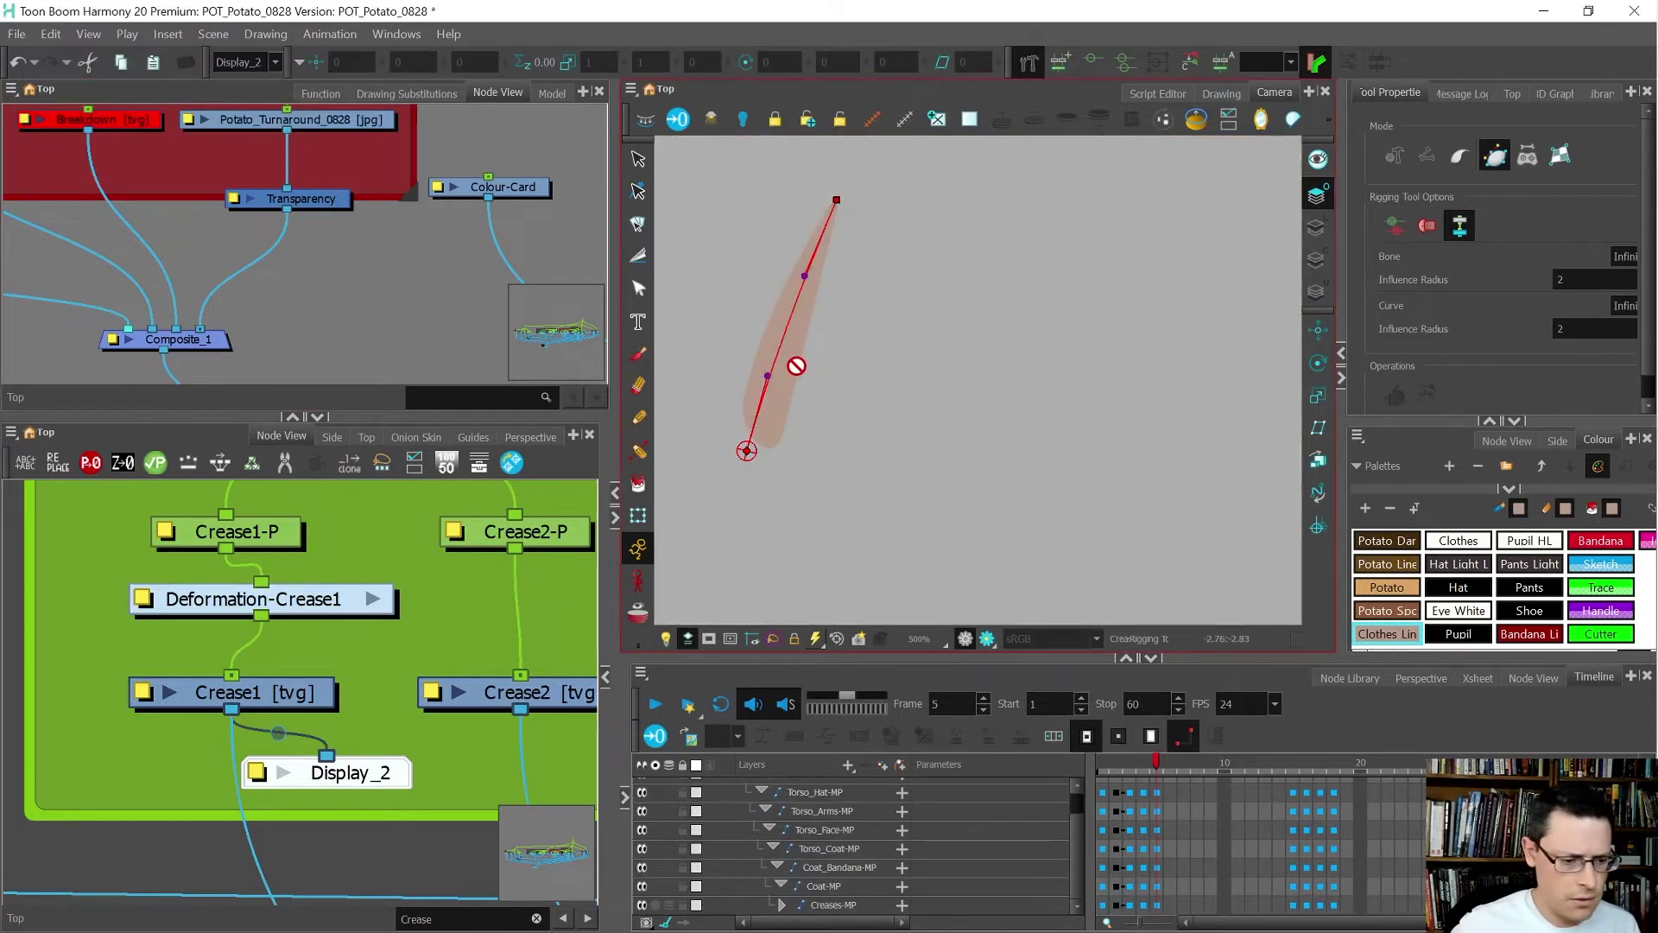
- Adjust the deformer's base point and curve handles to follow the crease's centre, and align the Deformation-Crease1 node under Crease1-P
{"action": "left_click", "coordinate": [747, 450]}
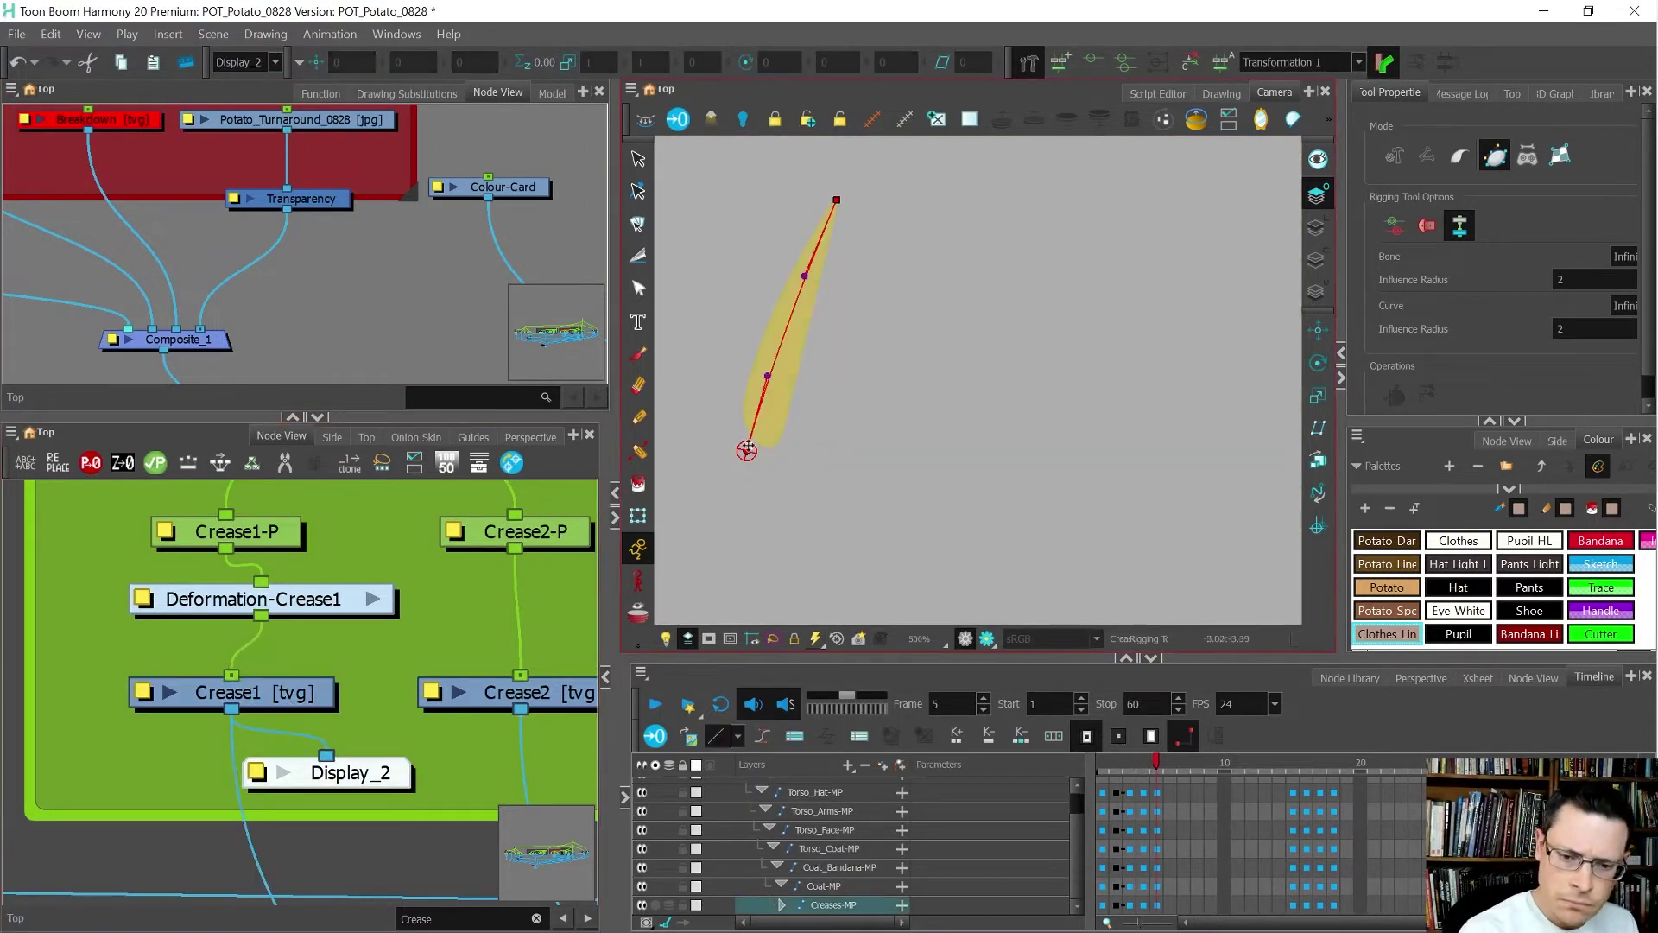
{"action": "left_click_drag", "start_coordinate": [748, 450], "coordinate": [753, 448]}
{"action": "left_click_drag", "start_coordinate": [804, 276], "coordinate": [808, 268]}
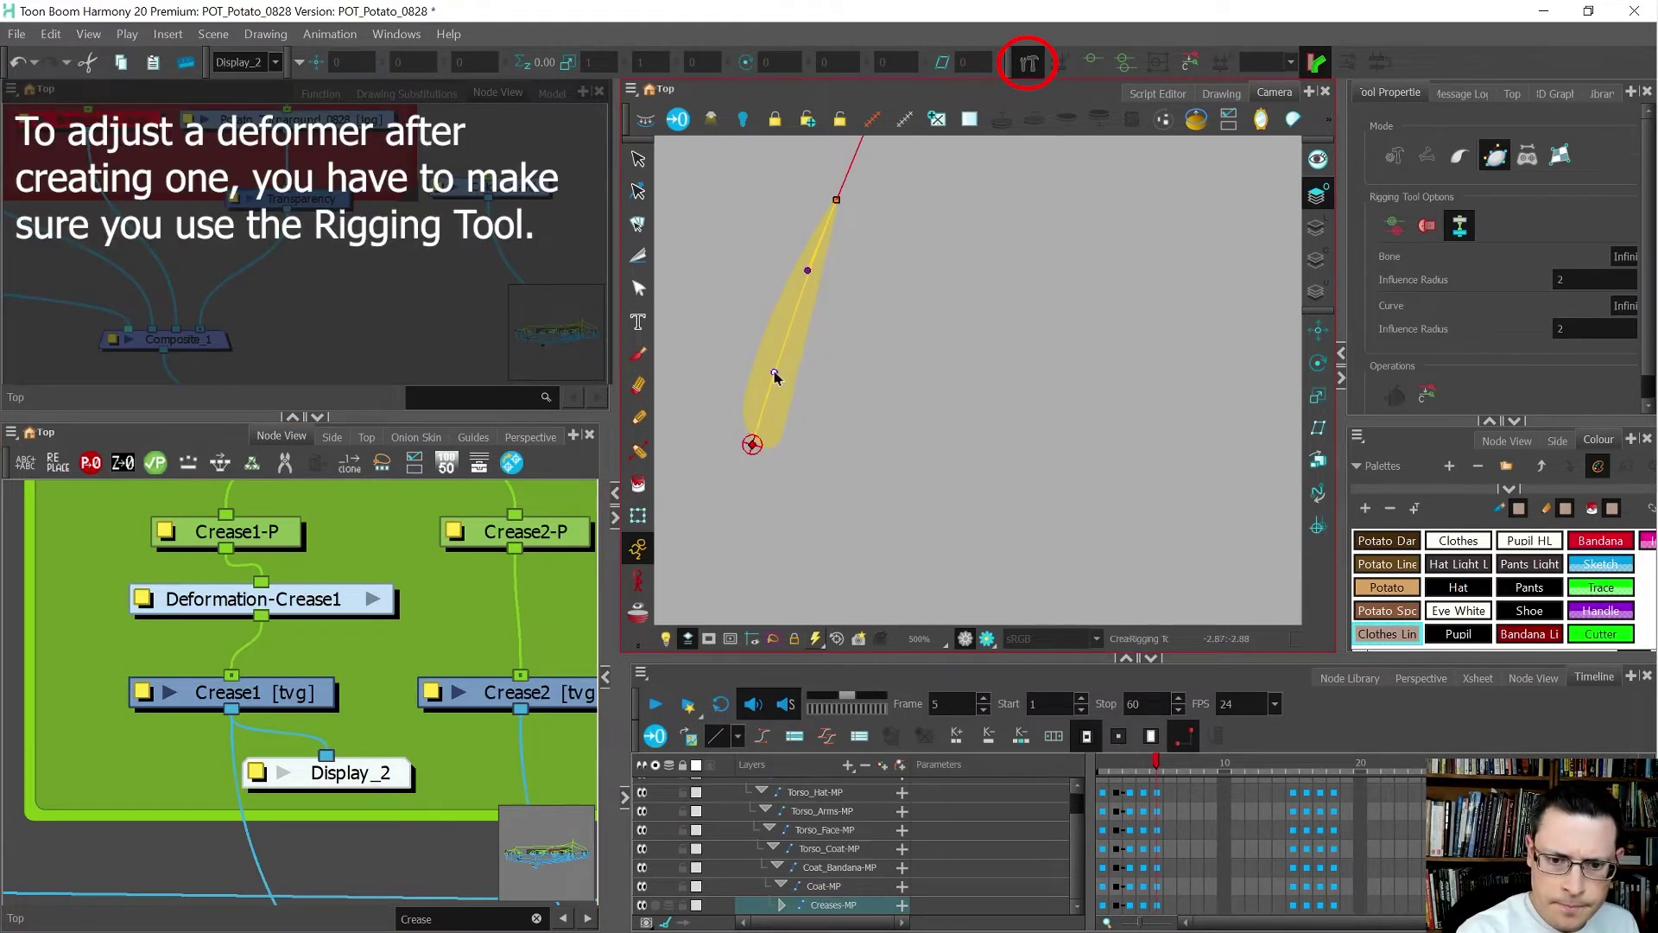
{"action": "left_click_drag", "start_coordinate": [811, 274], "coordinate": [808, 271]}
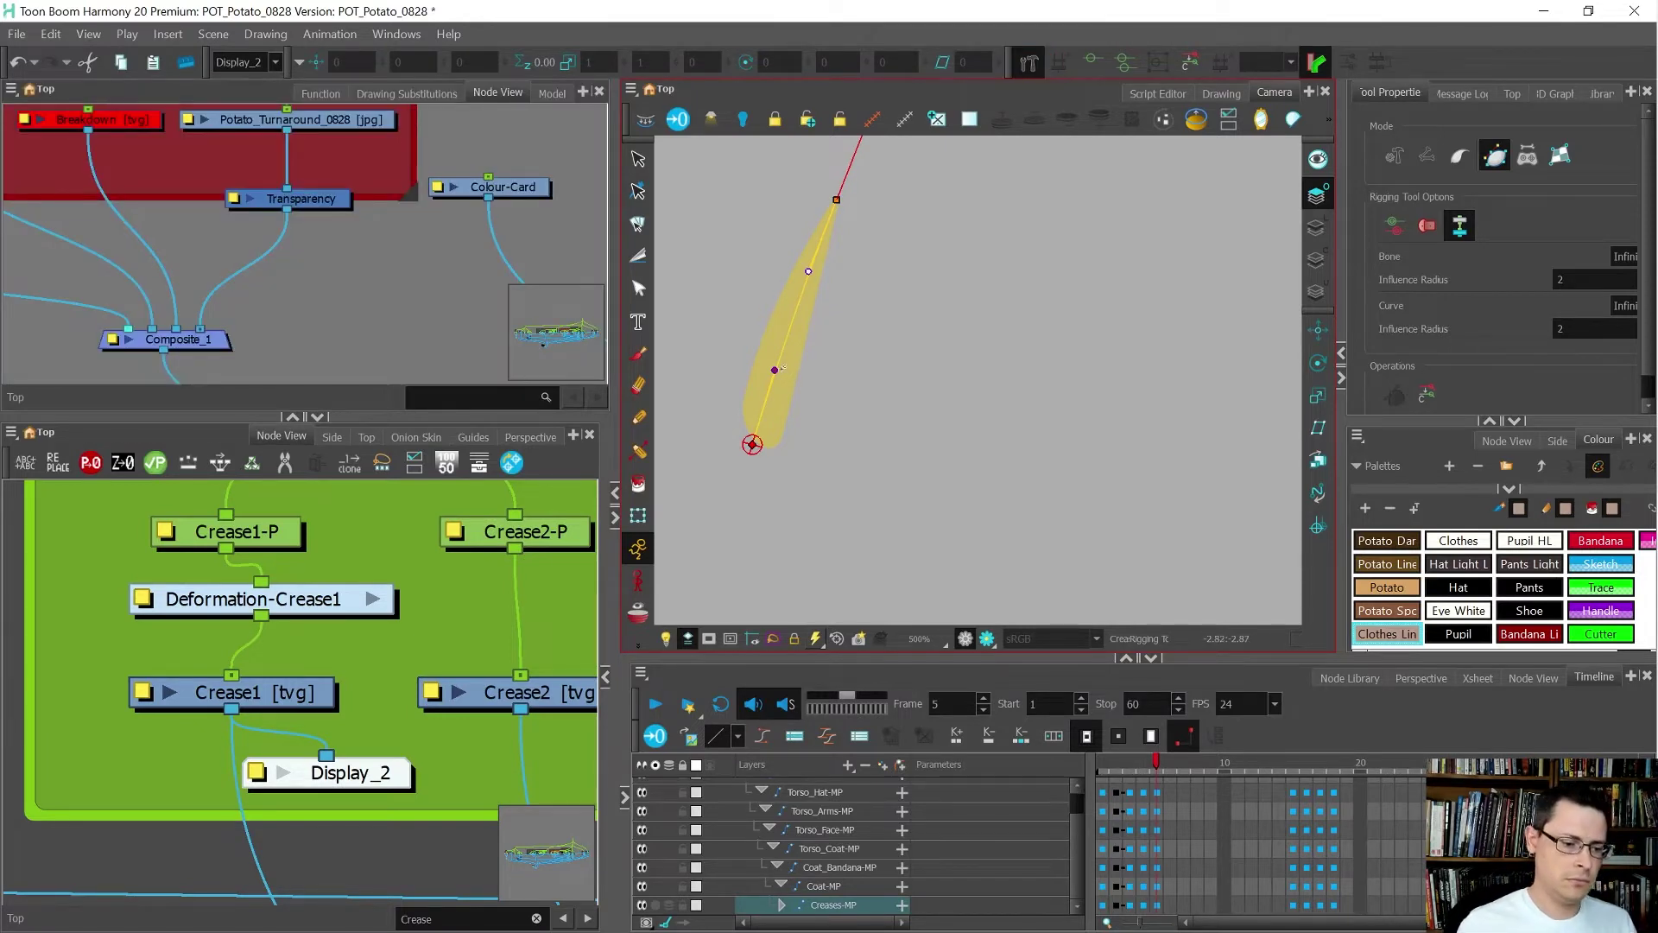
{"action": "scroll", "coordinate": [232, 734], "scroll_direction": "down", "scroll_amount": 3}
{"action": "left_click", "coordinate": [264, 677]}
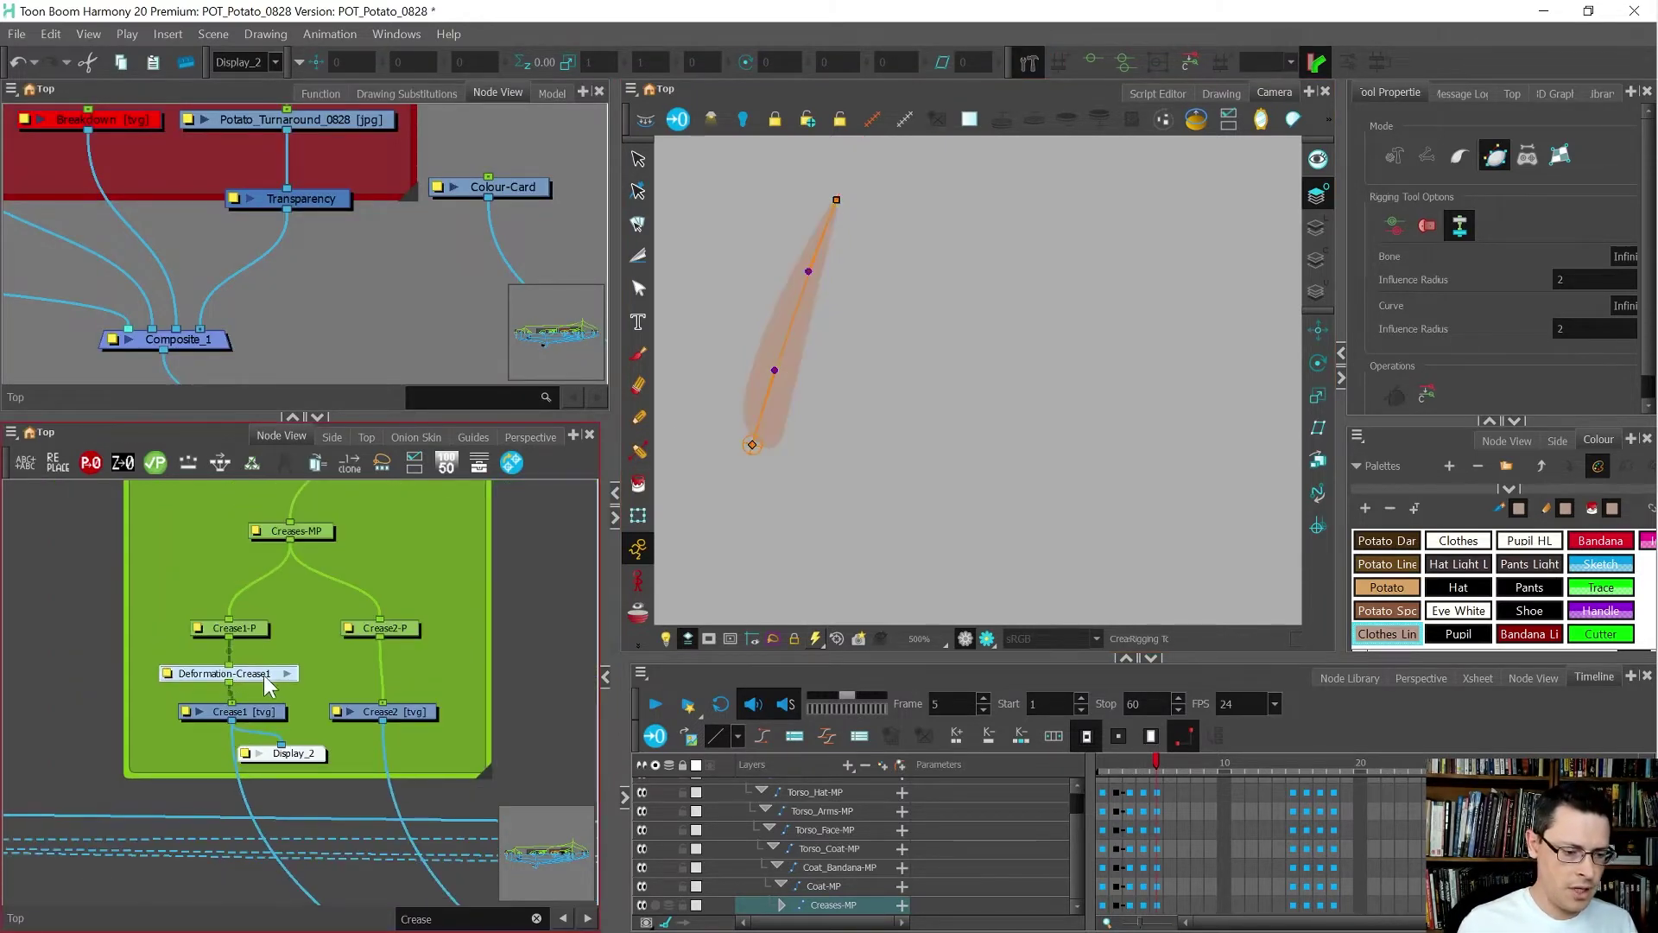
{"action": "left_click_drag", "start_coordinate": [264, 677], "coordinate": [262, 675]}
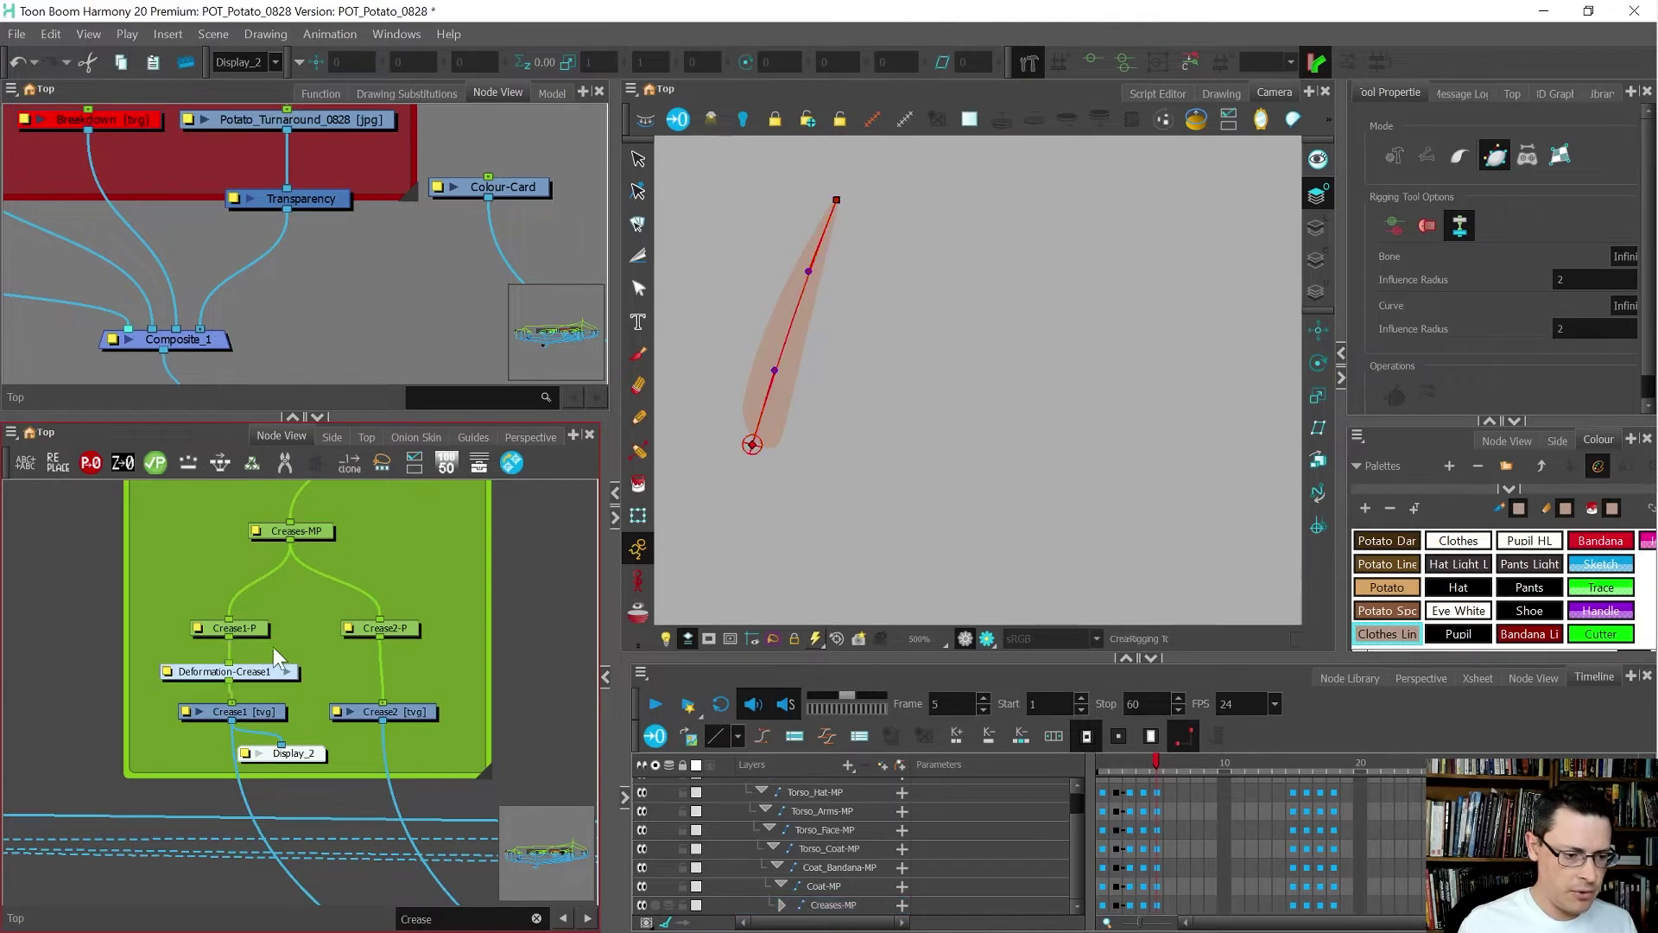
- Select Crease1-P and step back and forth through frames 1 to 5 to examine the crease in each pose
{"action": "left_click", "coordinate": [211, 624]}
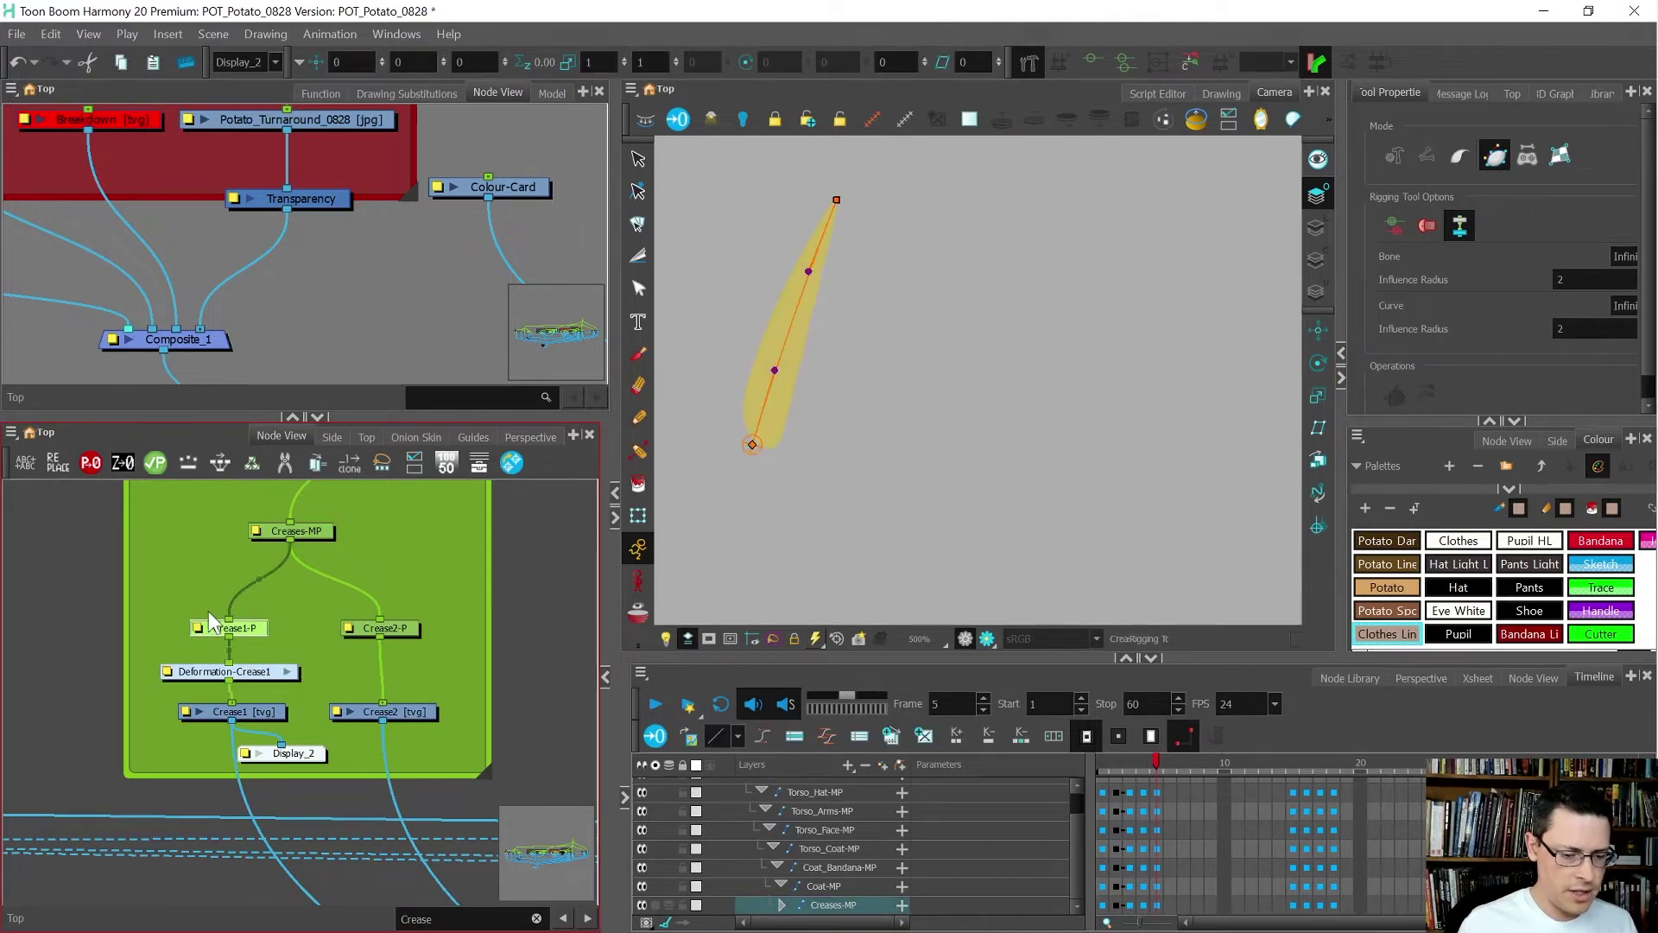
{"action": "left_click", "coordinate": [1144, 905]}
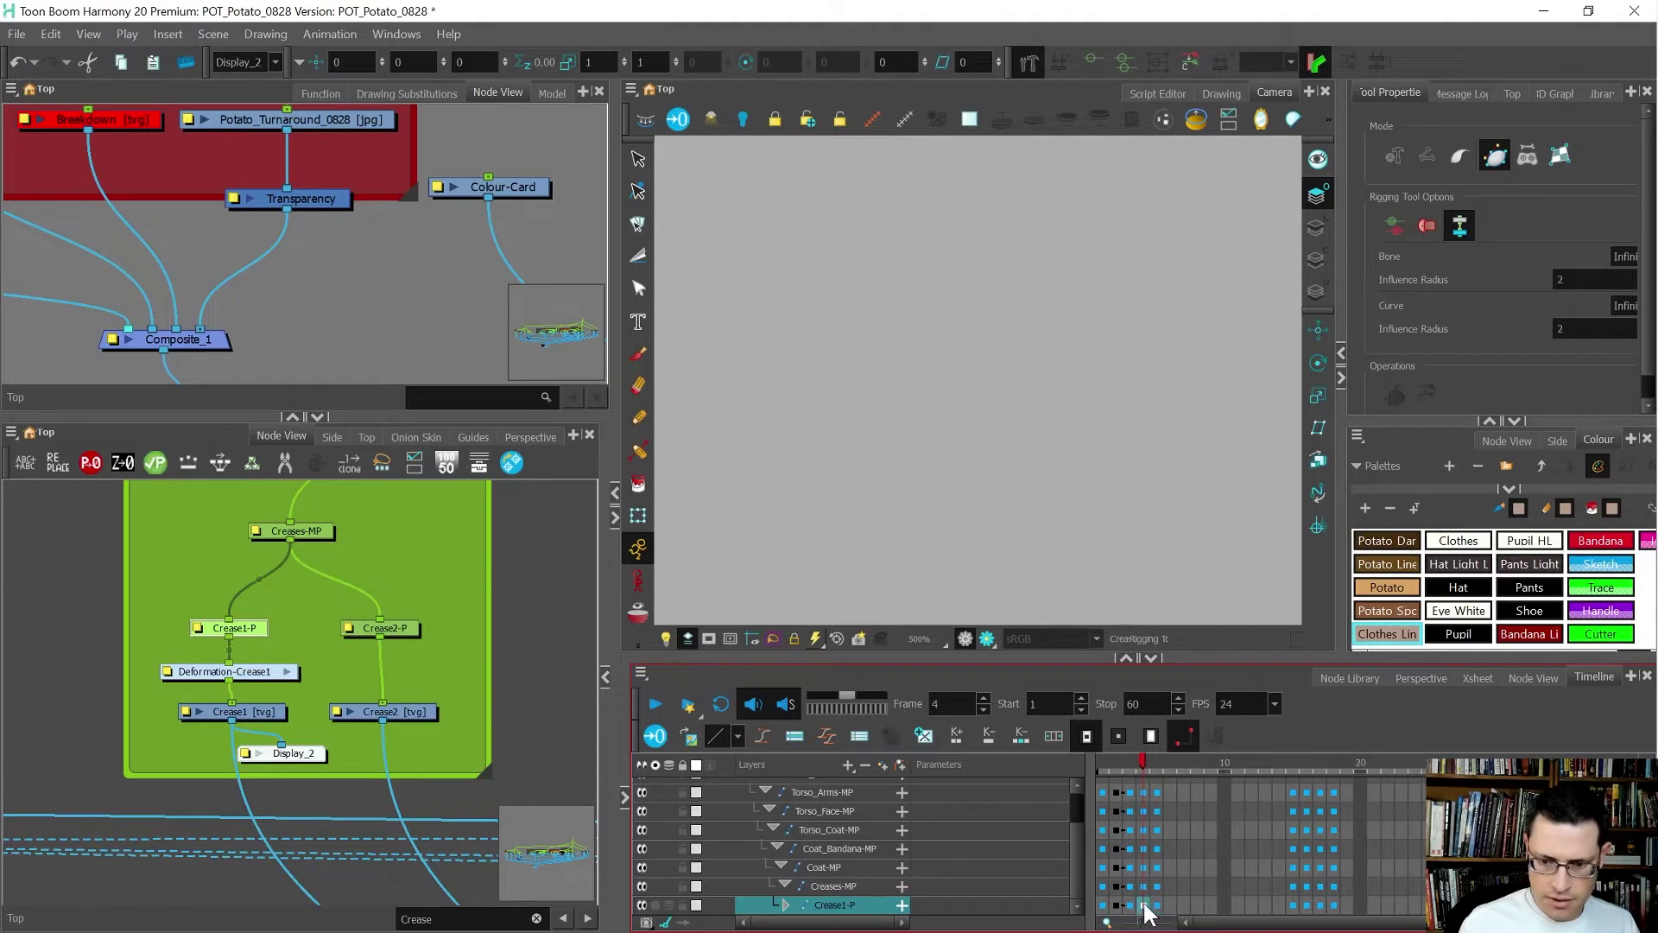
{"action": "left_click", "coordinate": [1129, 906]}
{"action": "left_click_drag", "start_coordinate": [1127, 914], "coordinate": [1103, 907]}
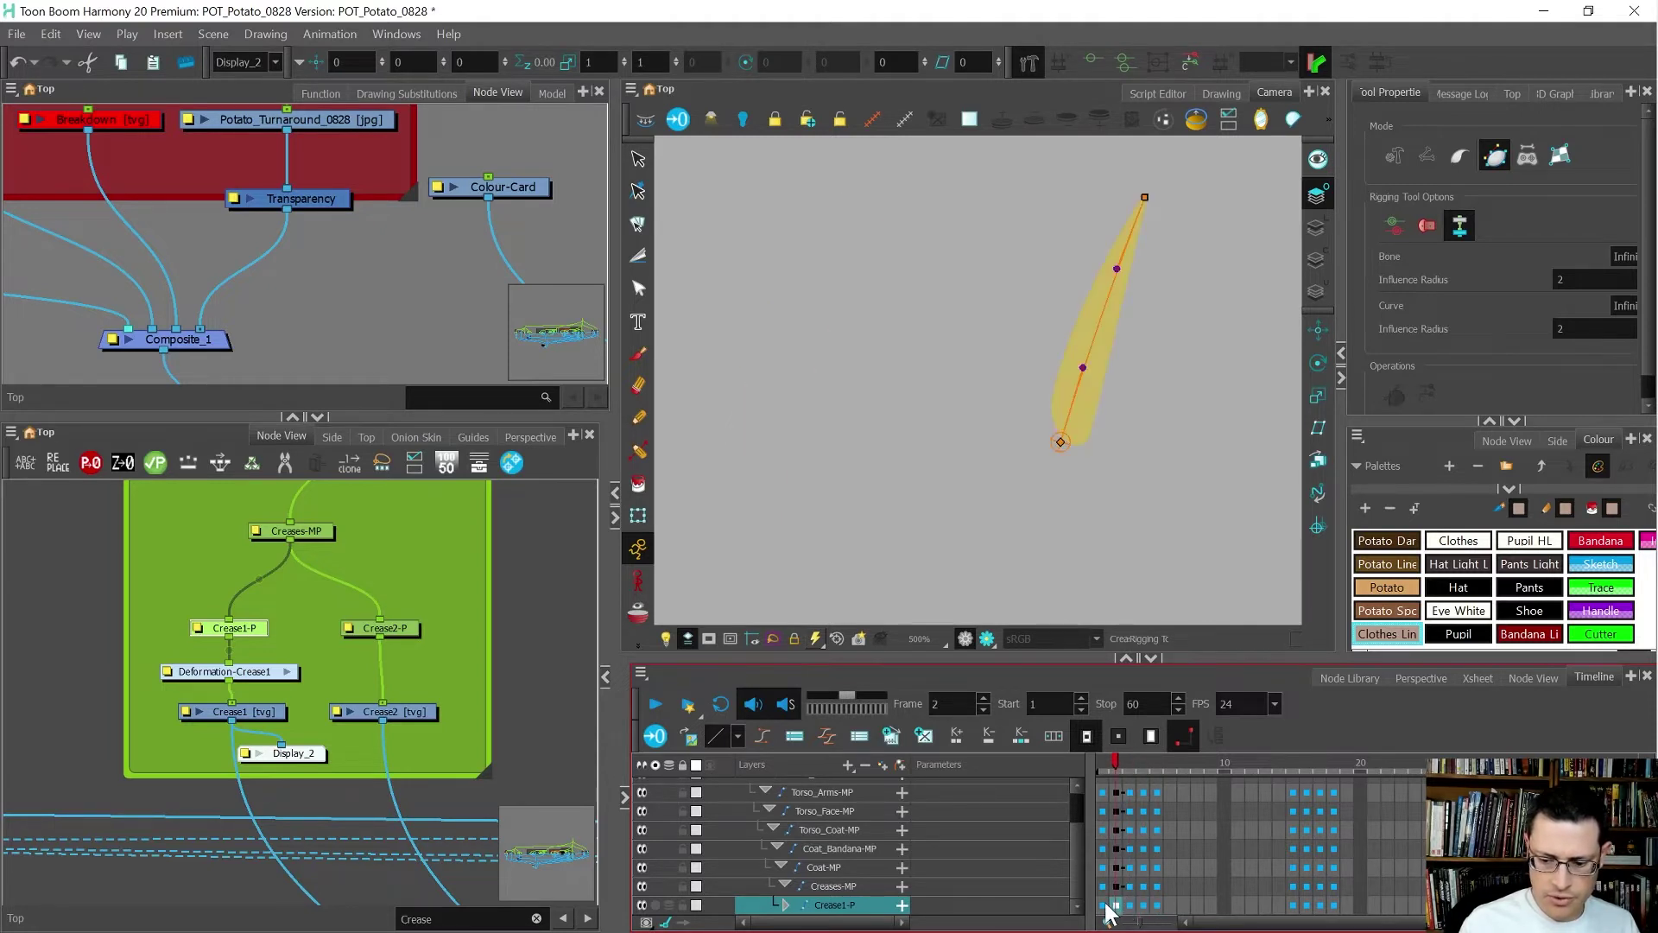
{"action": "left_click", "coordinate": [1154, 910]}
{"action": "key", "text": "comma"}
{"action": "key", "text": "comma"}
{"action": "key", "text": "comma"}
{"action": "key", "text": "comma"}
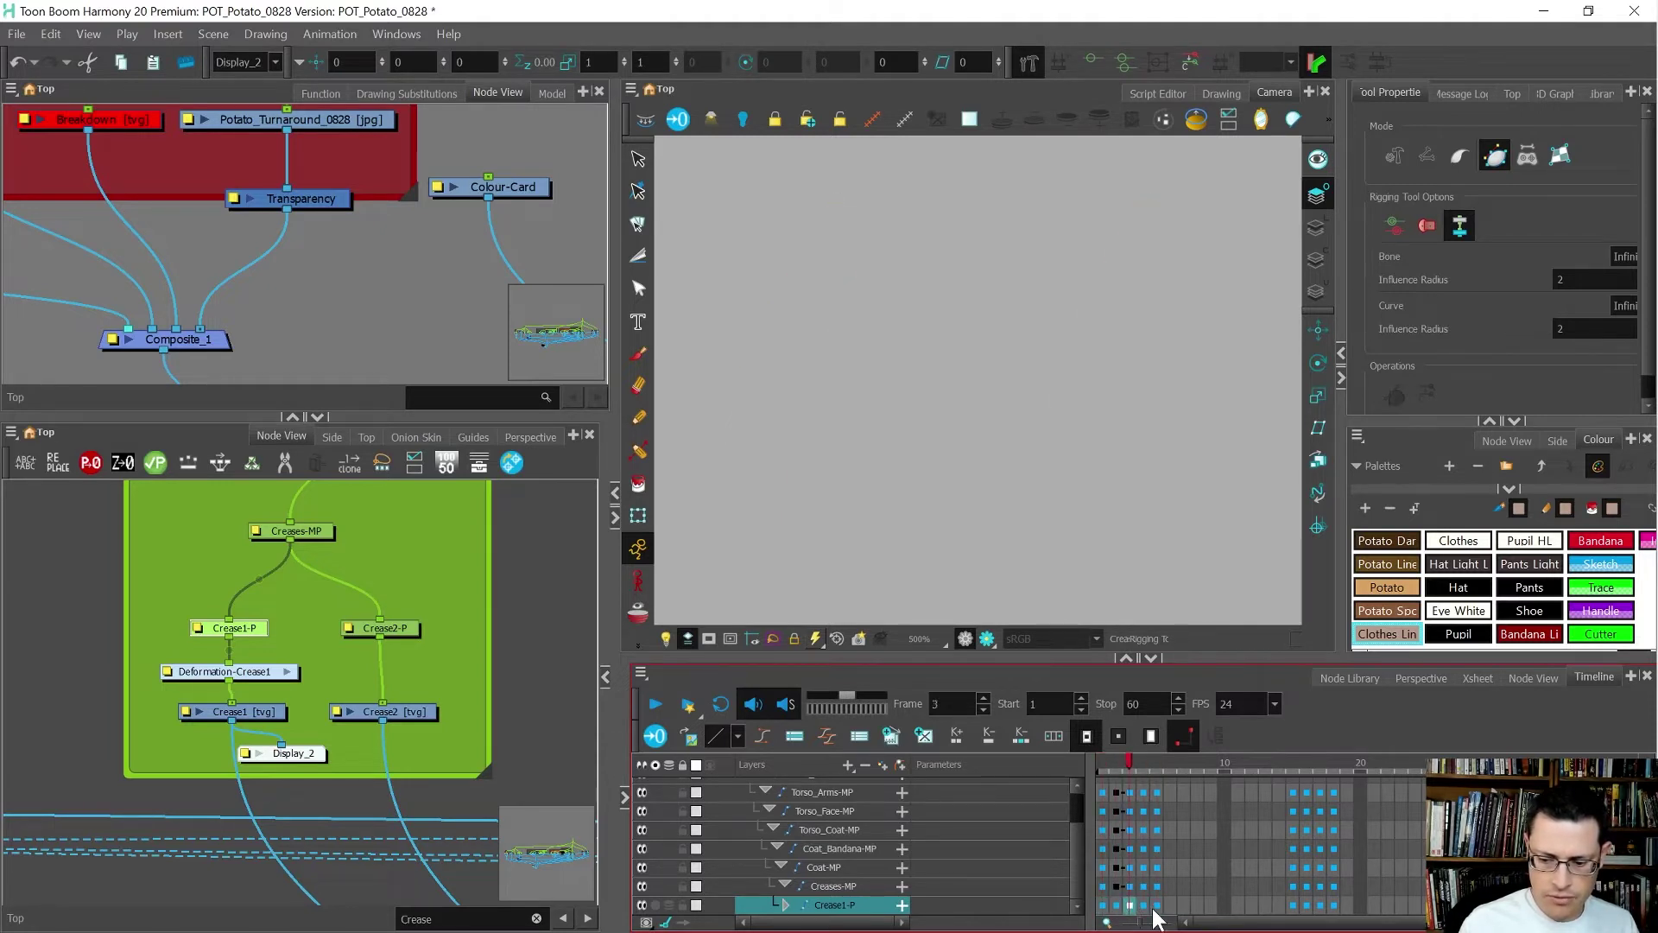
{"action": "key", "text": "period"}
{"action": "key", "text": "period"}
{"action": "key", "text": "period"}
{"action": "key", "text": "period"}
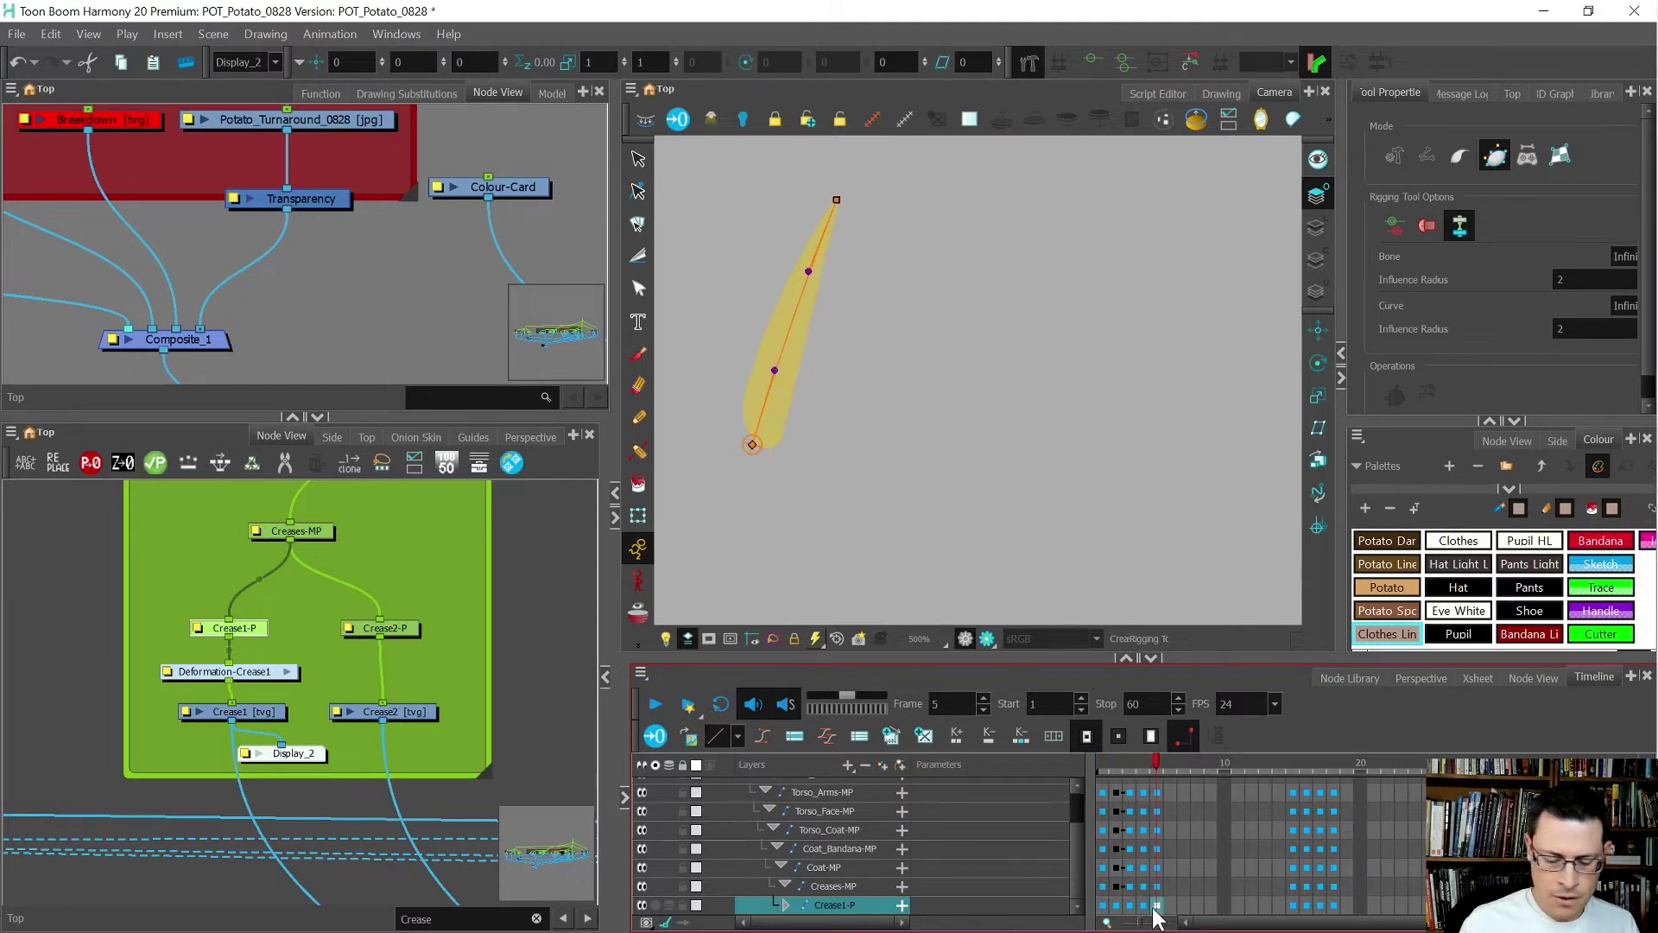
{"action": "key", "text": "comma"}
{"action": "key", "text": "comma"}
{"action": "key", "text": "comma"}
{"action": "key", "text": "comma"}
{"action": "key", "text": "period"}
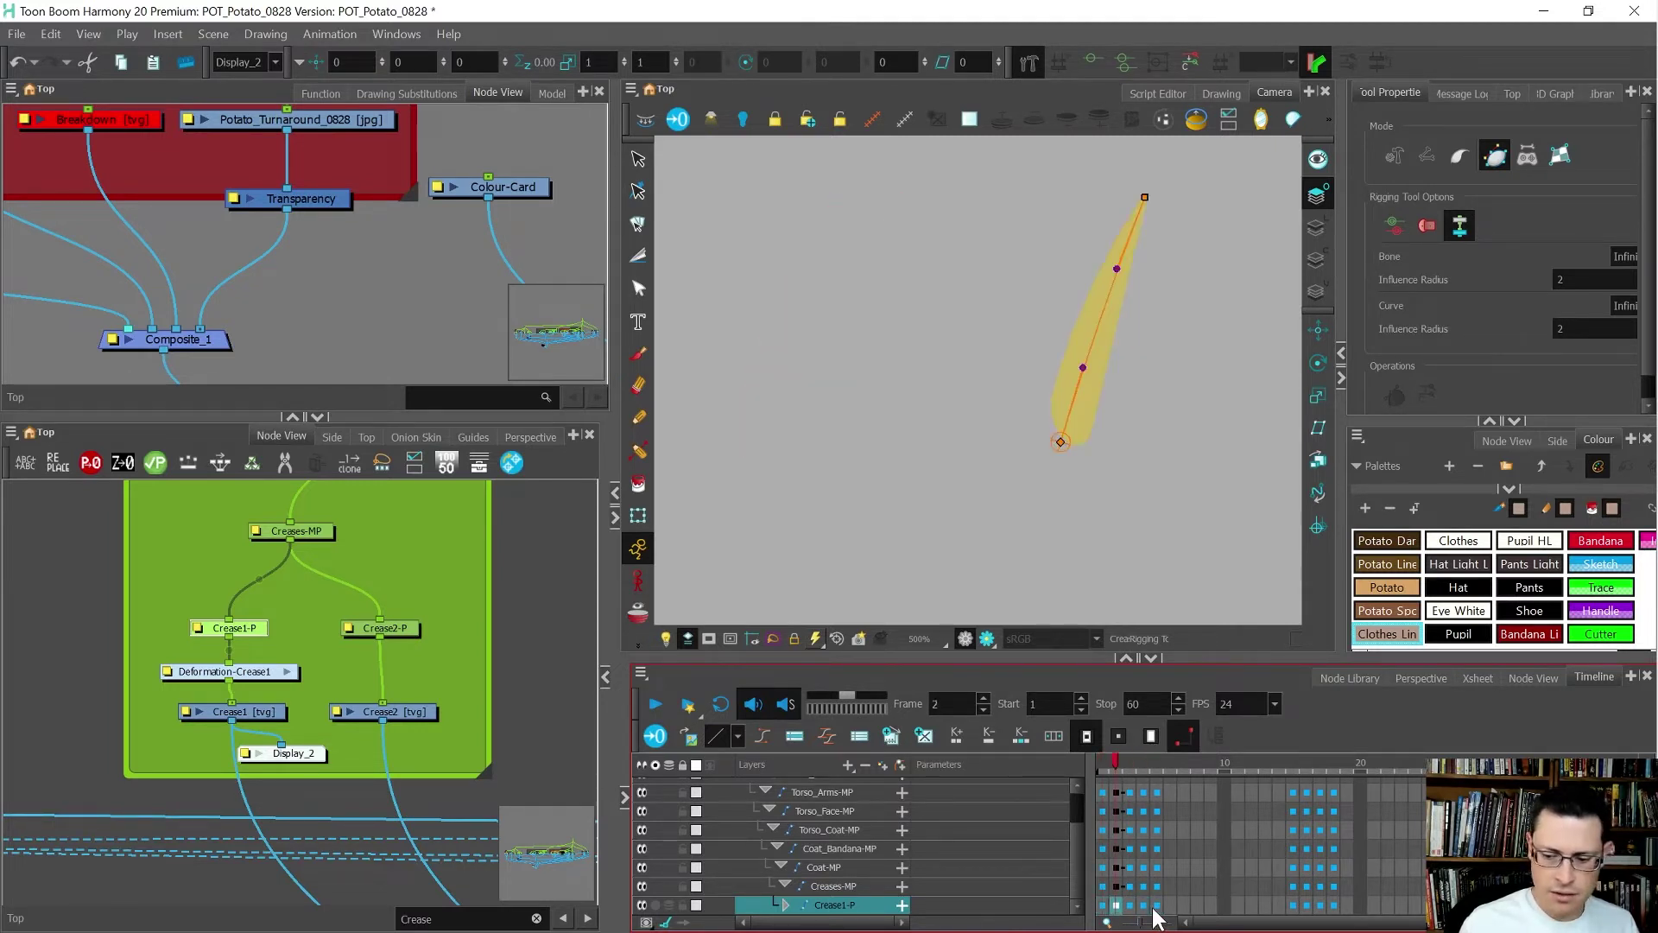
{"action": "key", "text": "period"}
{"action": "key", "text": "period"}
{"action": "key", "text": "period"}
- Switch the camera from the isolated crease back to the main Display showing the full character
{"action": "scroll", "coordinate": [231, 609], "scroll_direction": "up", "scroll_amount": 3}
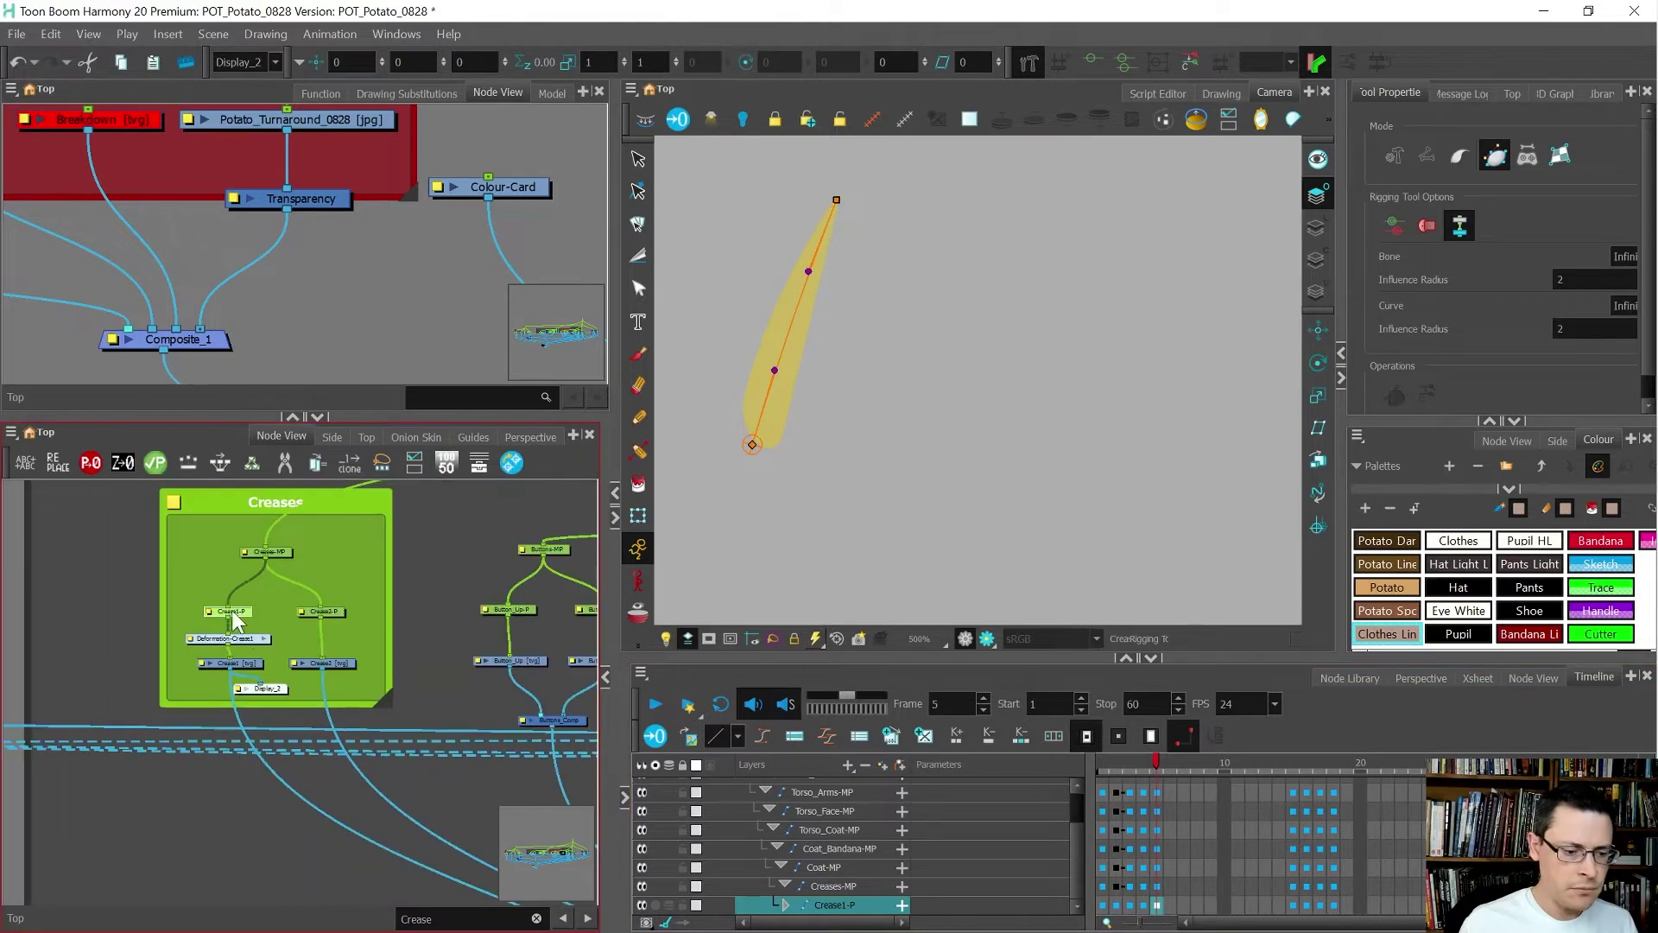
{"action": "left_click", "coordinate": [241, 652]}
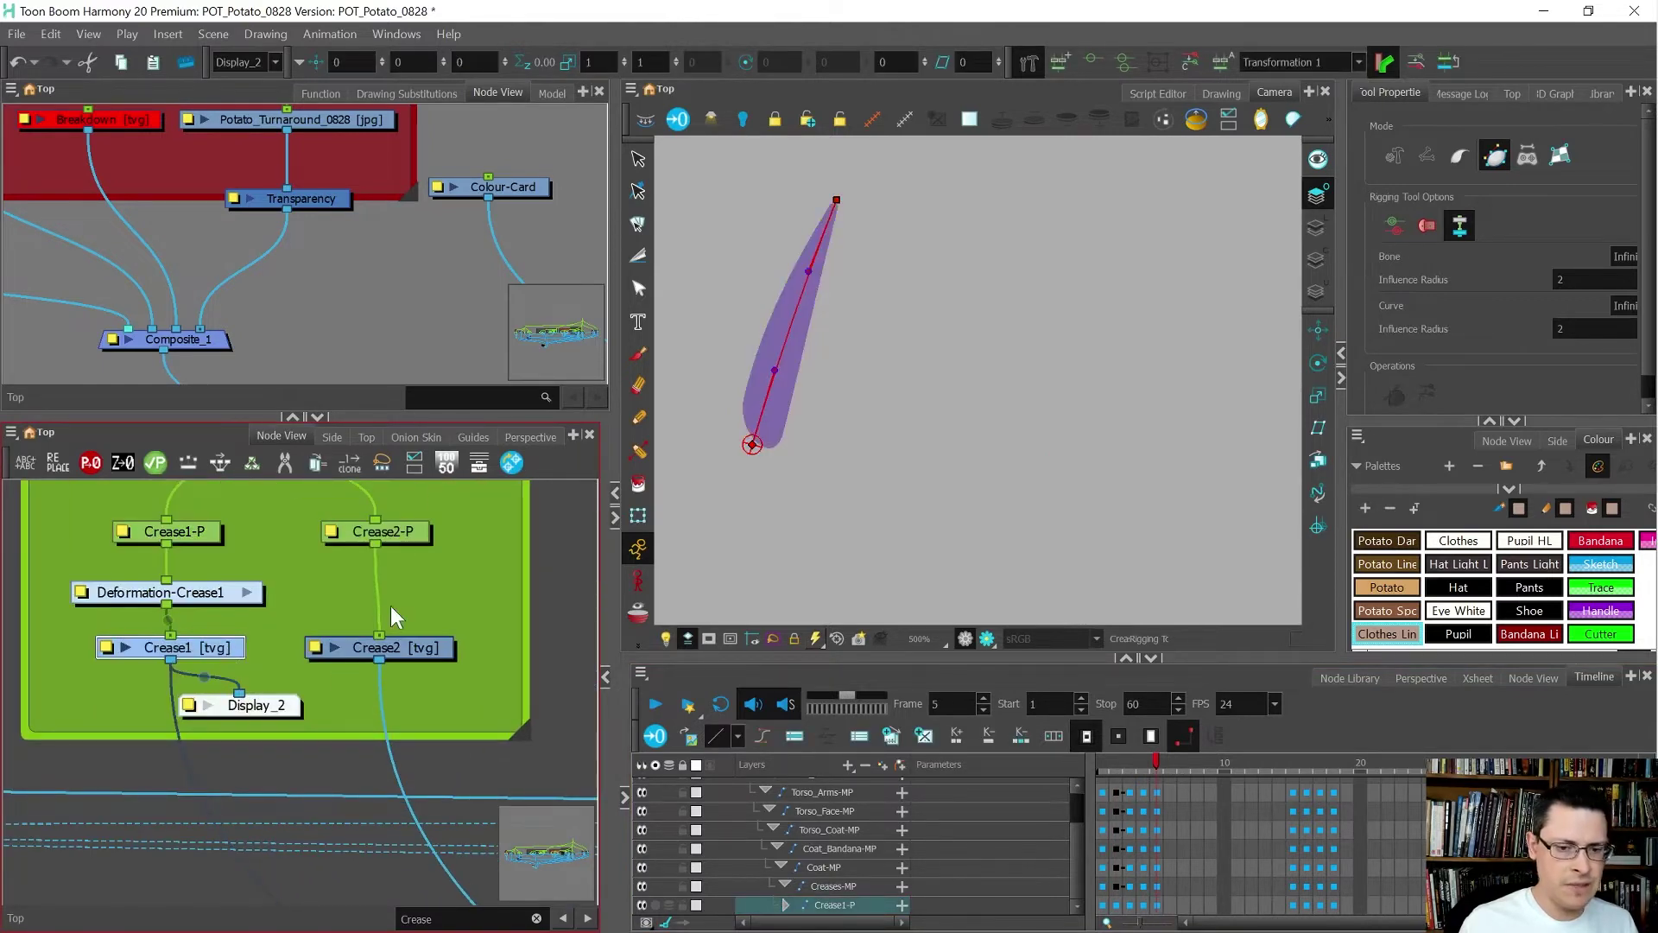
{"action": "key", "text": "Escape"}
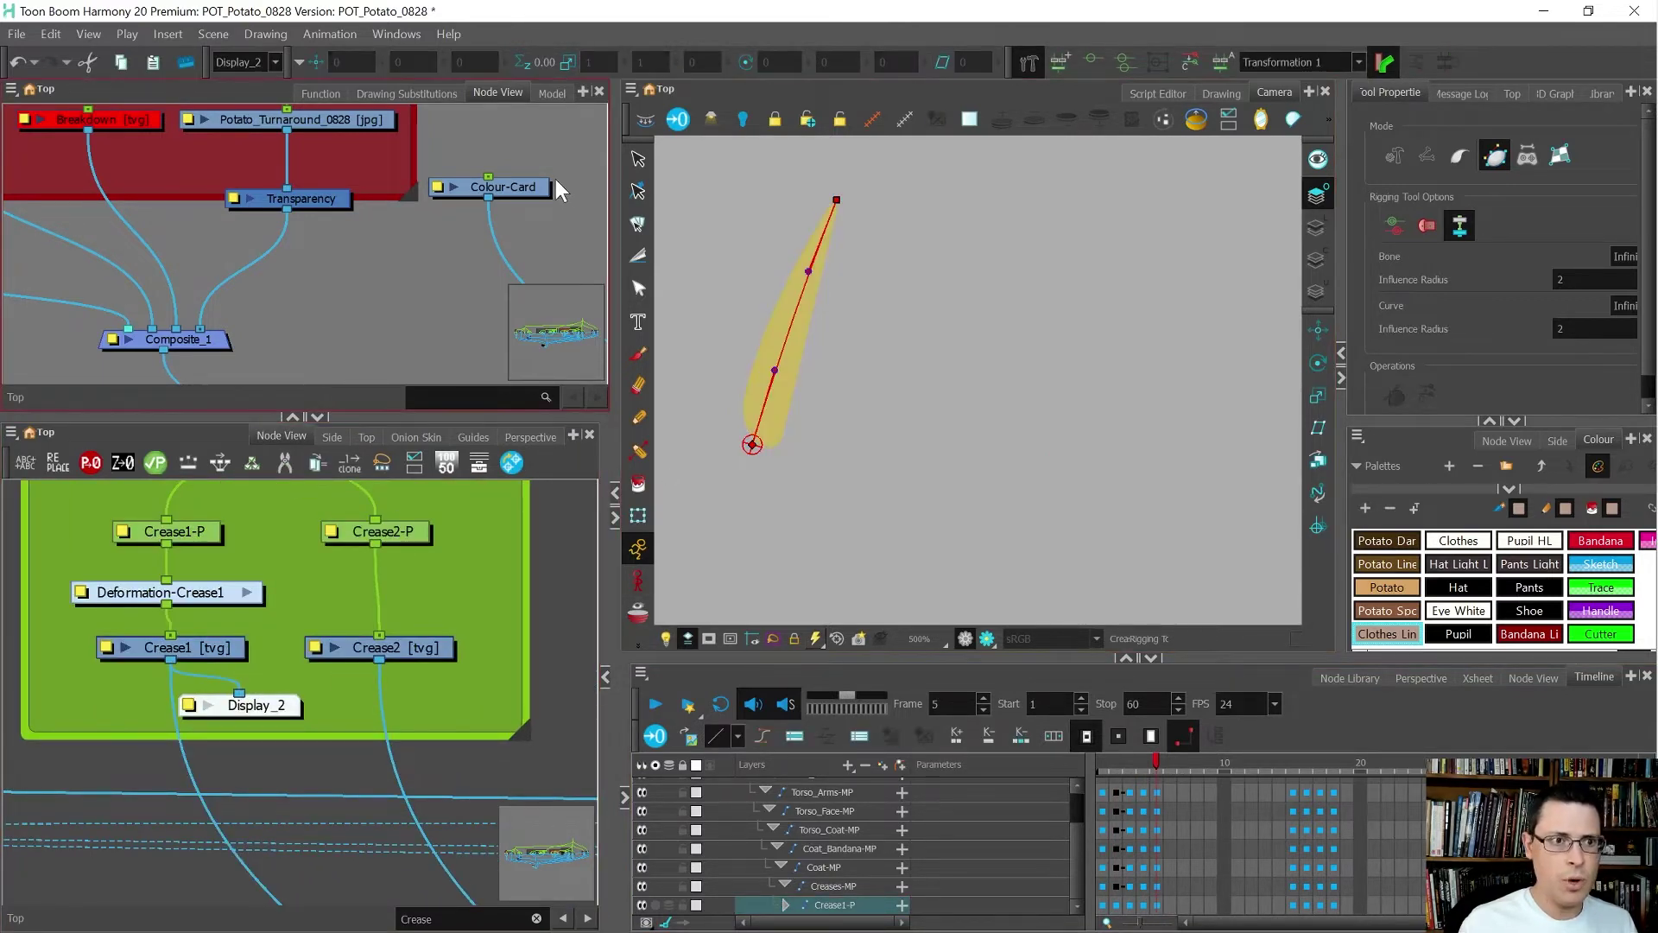
{"action": "left_click", "coordinate": [269, 62]}
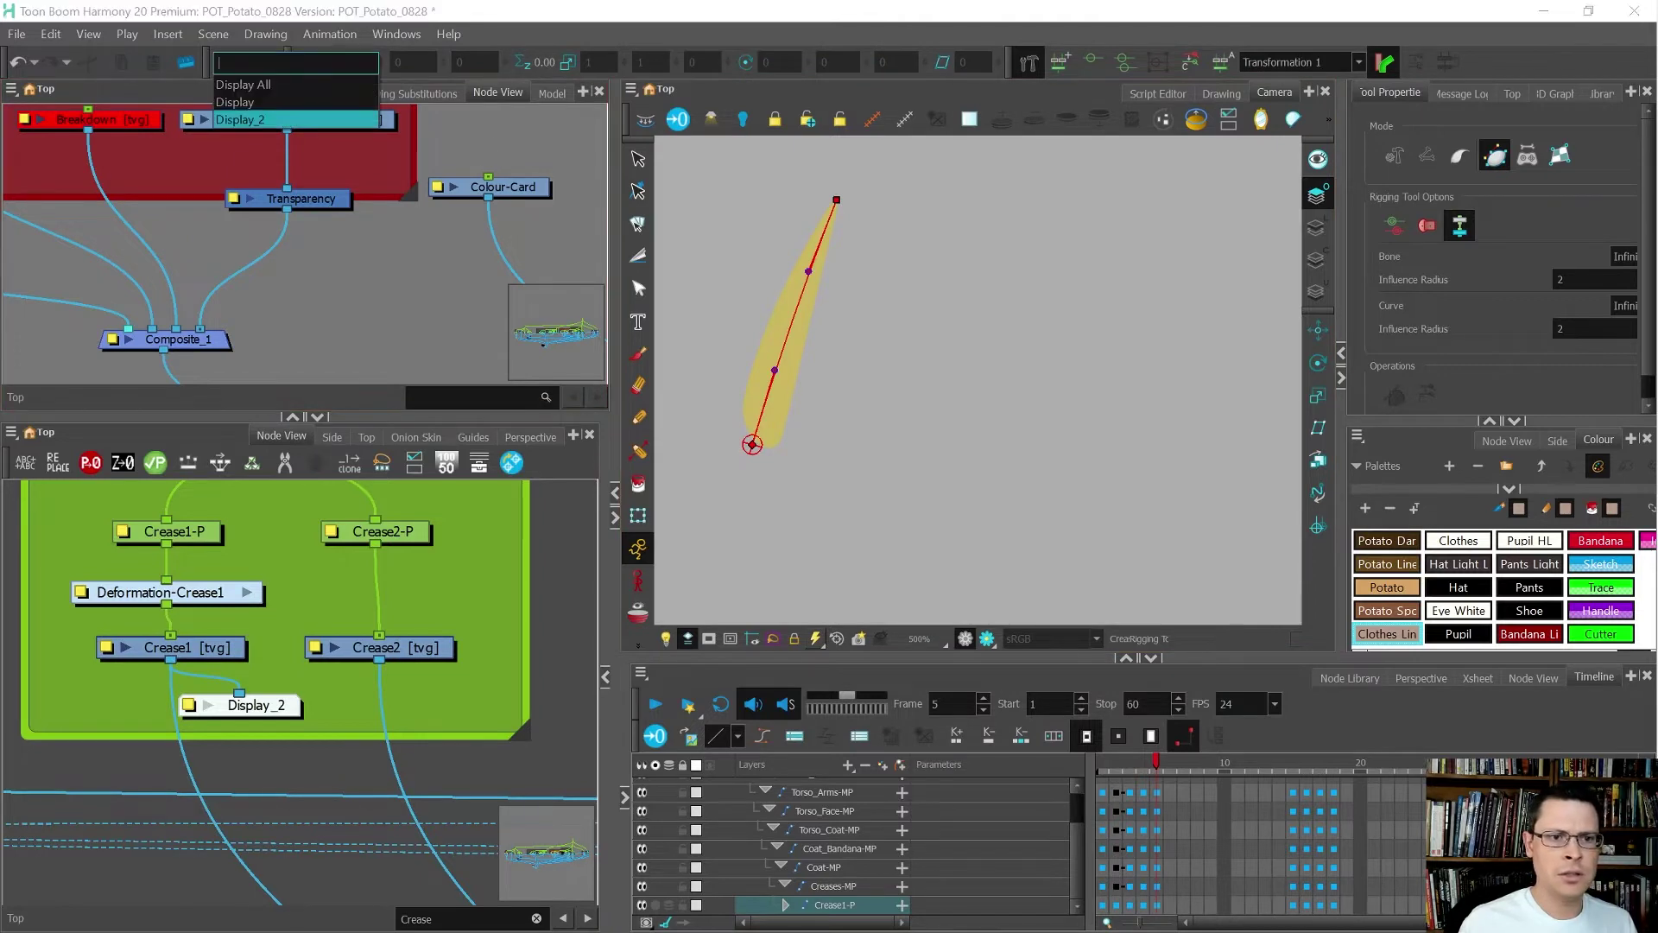
{"action": "left_click", "coordinate": [242, 87]}
{"action": "scroll", "coordinate": [820, 339], "scroll_direction": "up", "scroll_amount": 1}
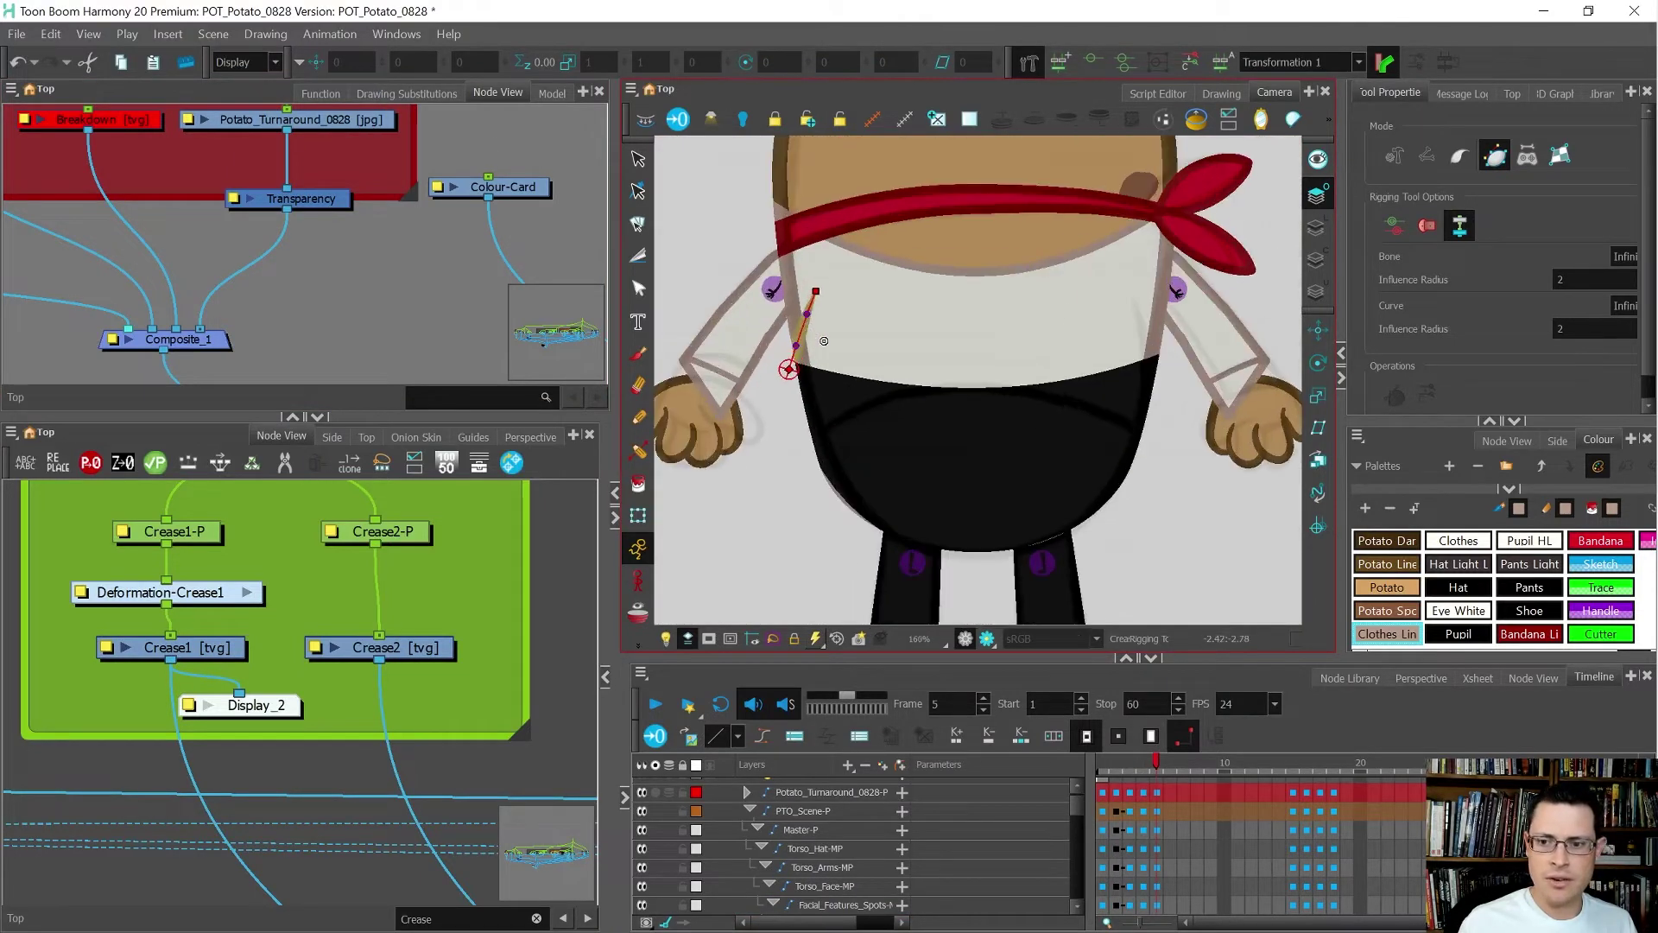
- Select and copy the crease stroke in the Crease1 drawing
{"action": "left_click", "coordinate": [308, 596]}
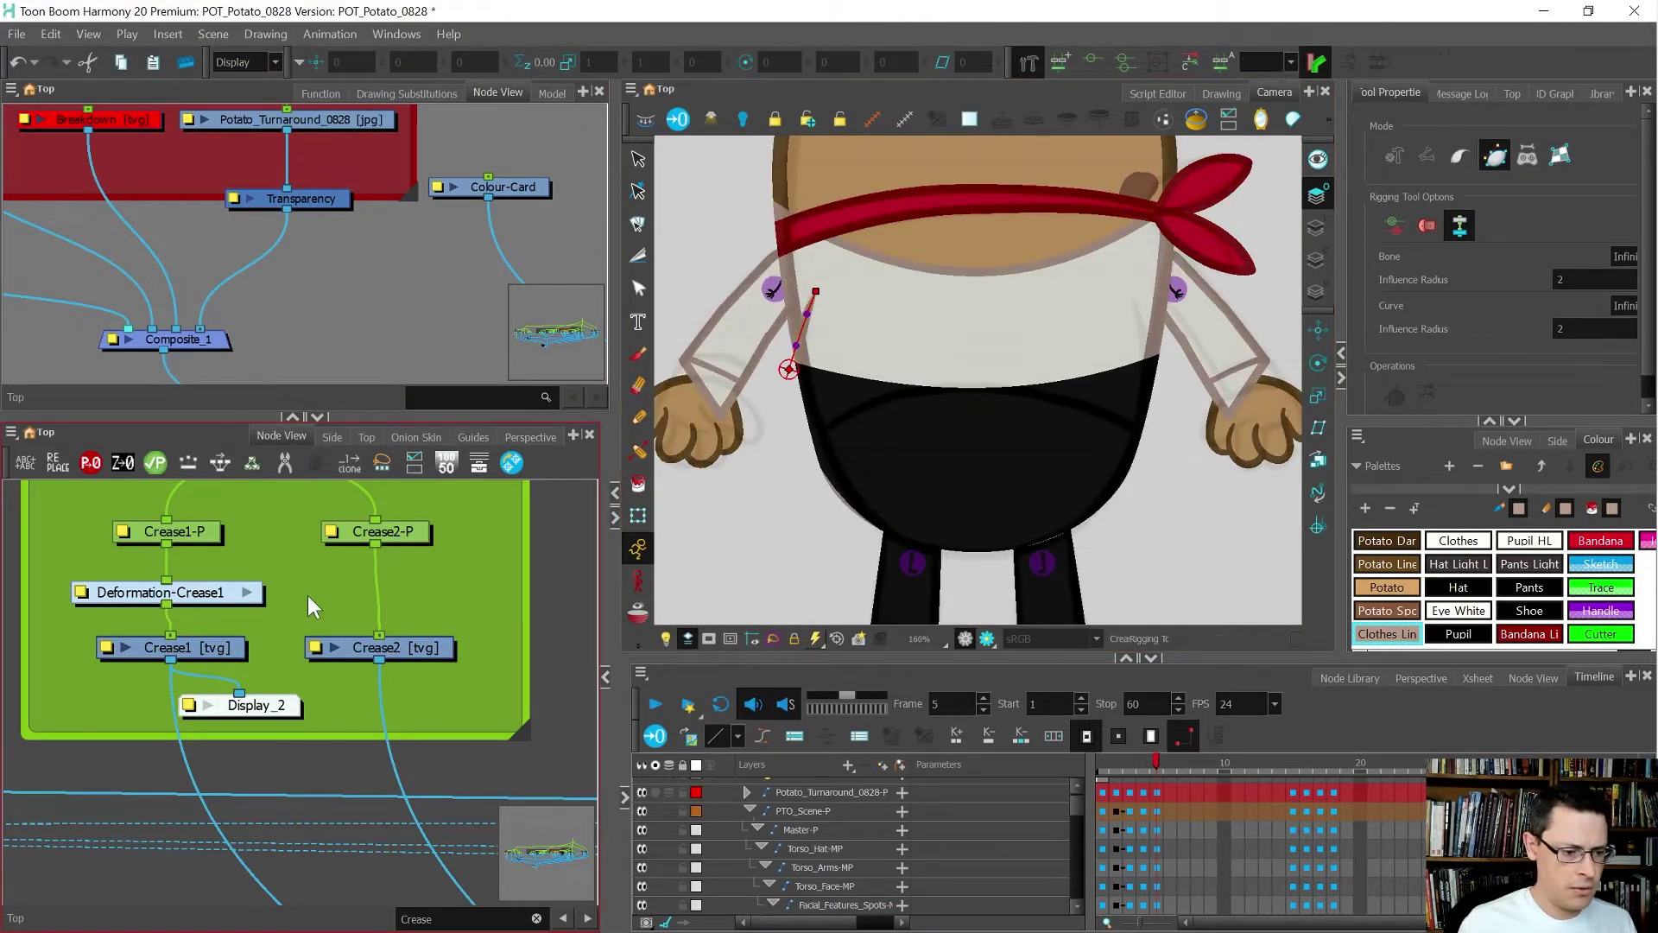
{"action": "left_click", "coordinate": [236, 643]}
{"action": "key", "text": "alt+s"}
{"action": "mouse_move", "coordinate": [888, 281]}
{"action": "left_mouse_down"}
{"action": "mouse_move", "coordinate": [796, 291]}
{"action": "mouse_move", "coordinate": [816, 406]}
{"action": "mouse_move", "coordinate": [804, 289]}
{"action": "left_mouse_up"}
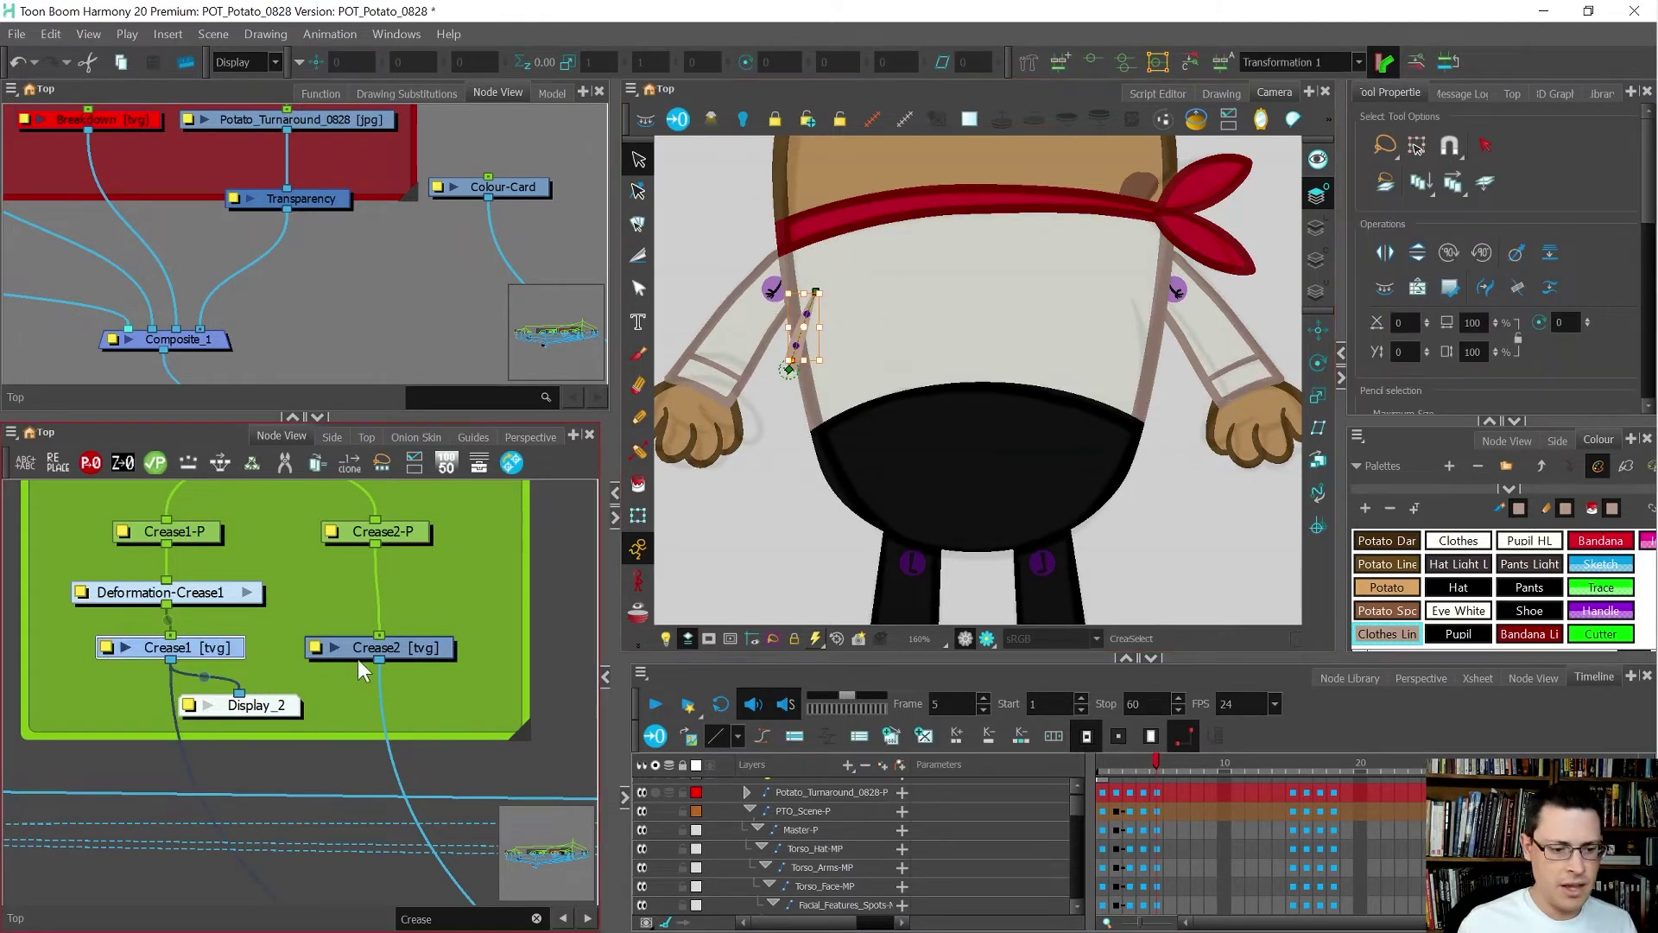
- Paste the crease stroke into the Crease2 drawing, flipped horizontally, and move it to the coat's opposite side edge
{"action": "left_click", "coordinate": [405, 649]}
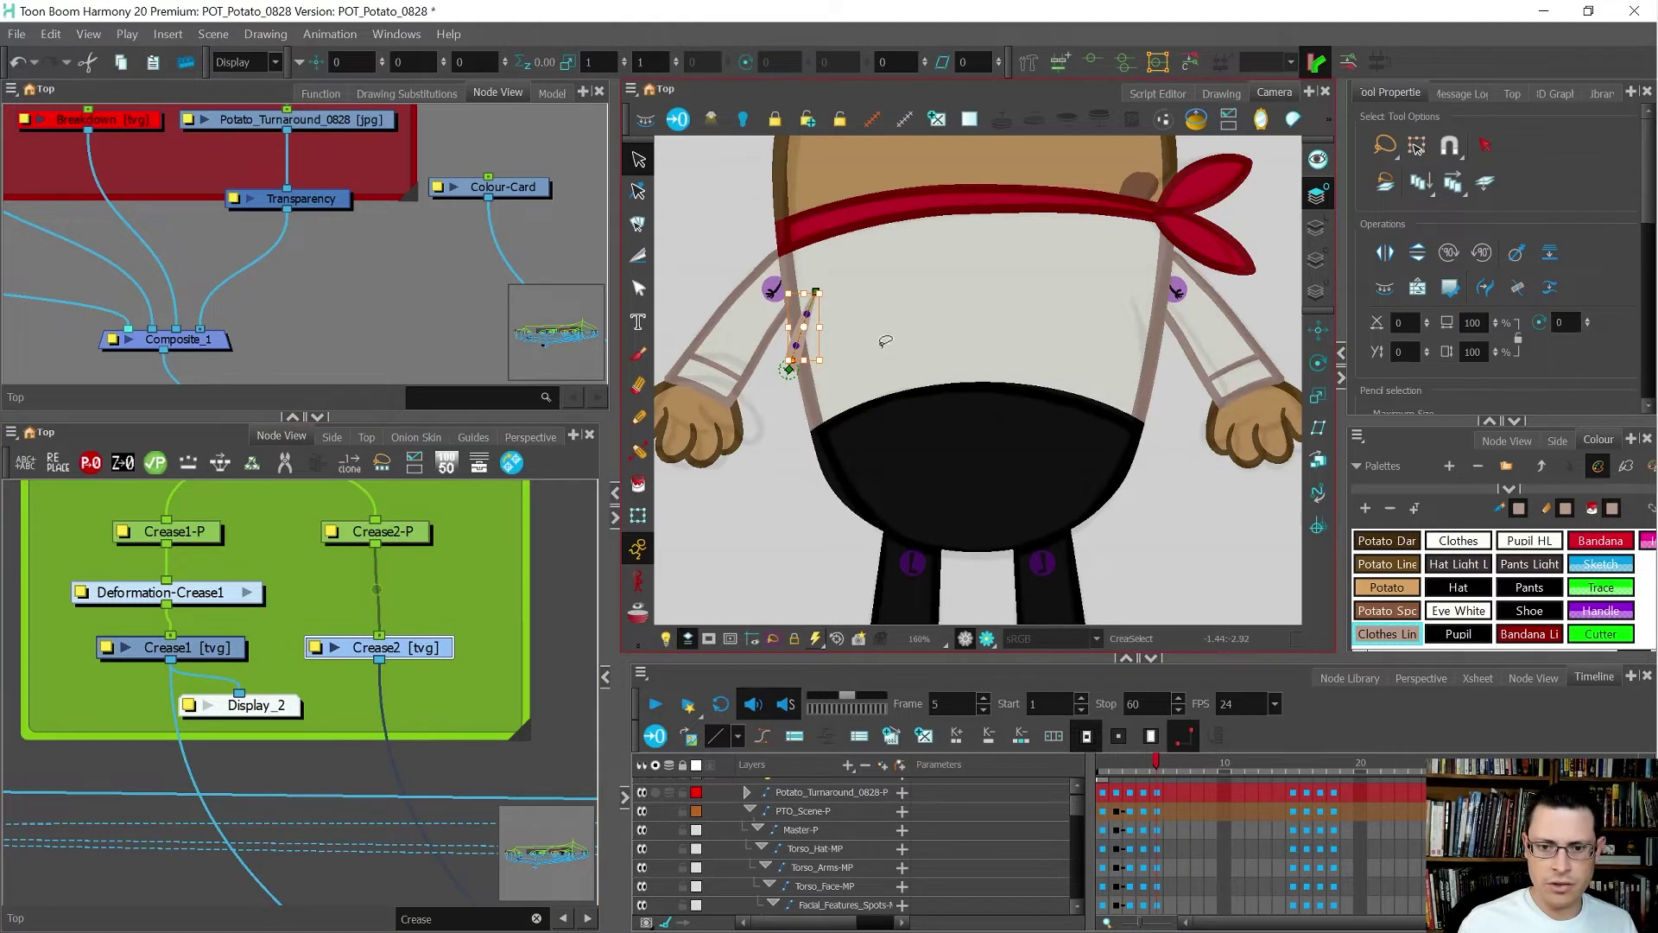
{"action": "scroll", "coordinate": [817, 342], "scroll_direction": "up", "scroll_amount": 3}
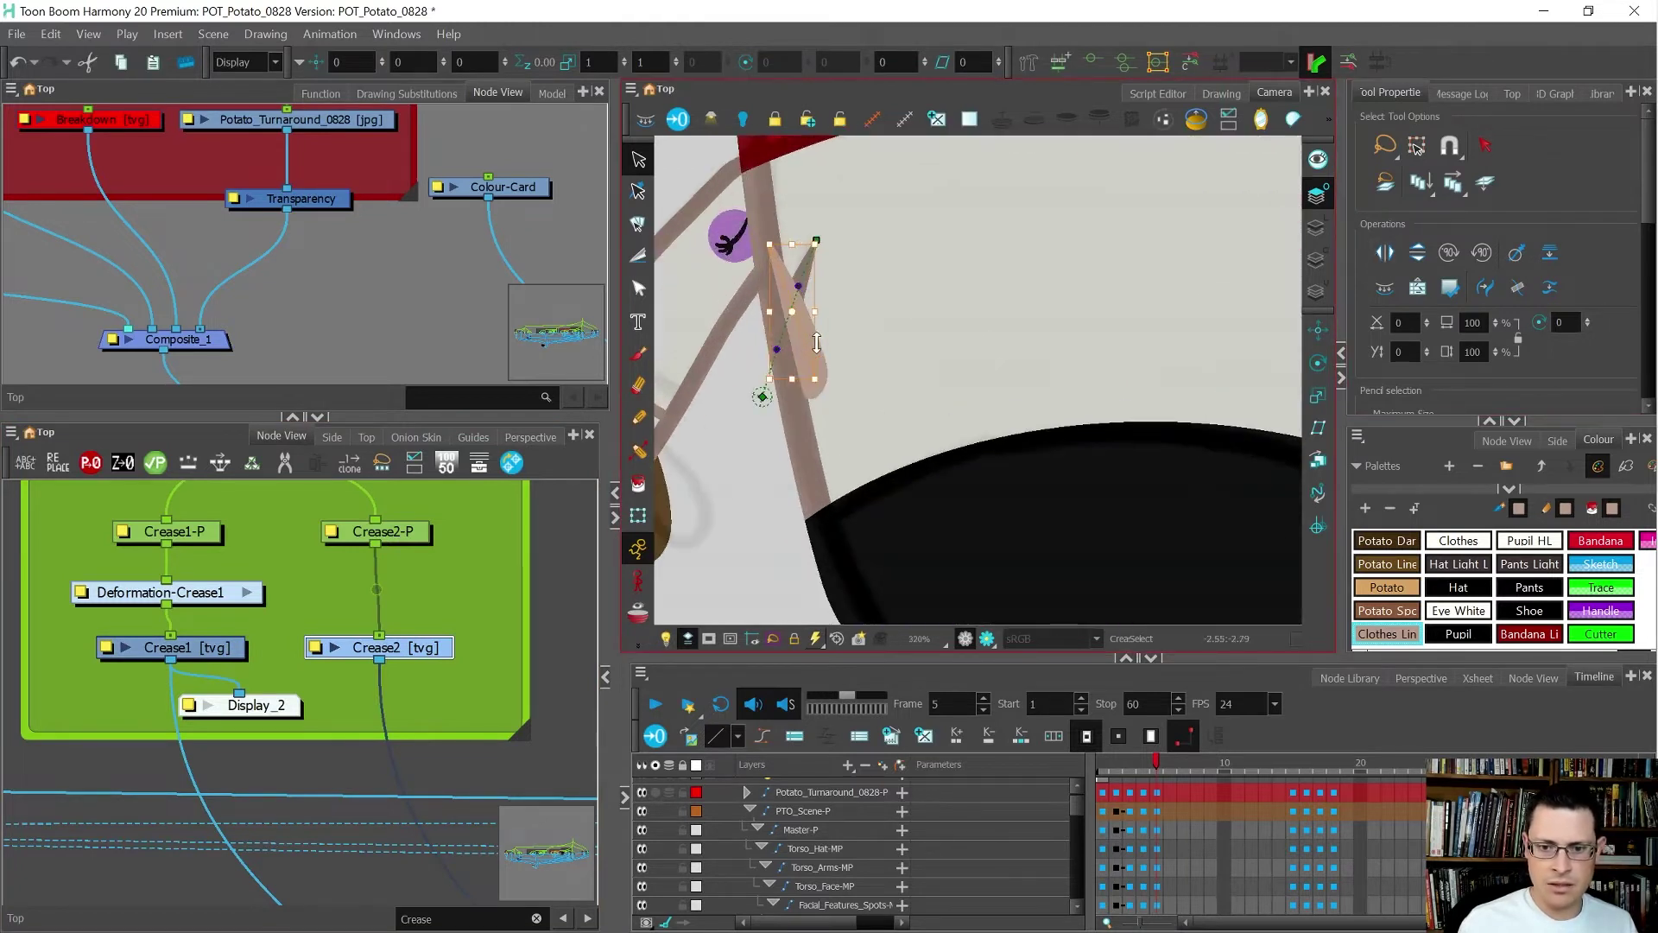
{"action": "scroll", "coordinate": [791, 336], "scroll_direction": "down", "scroll_amount": 1}
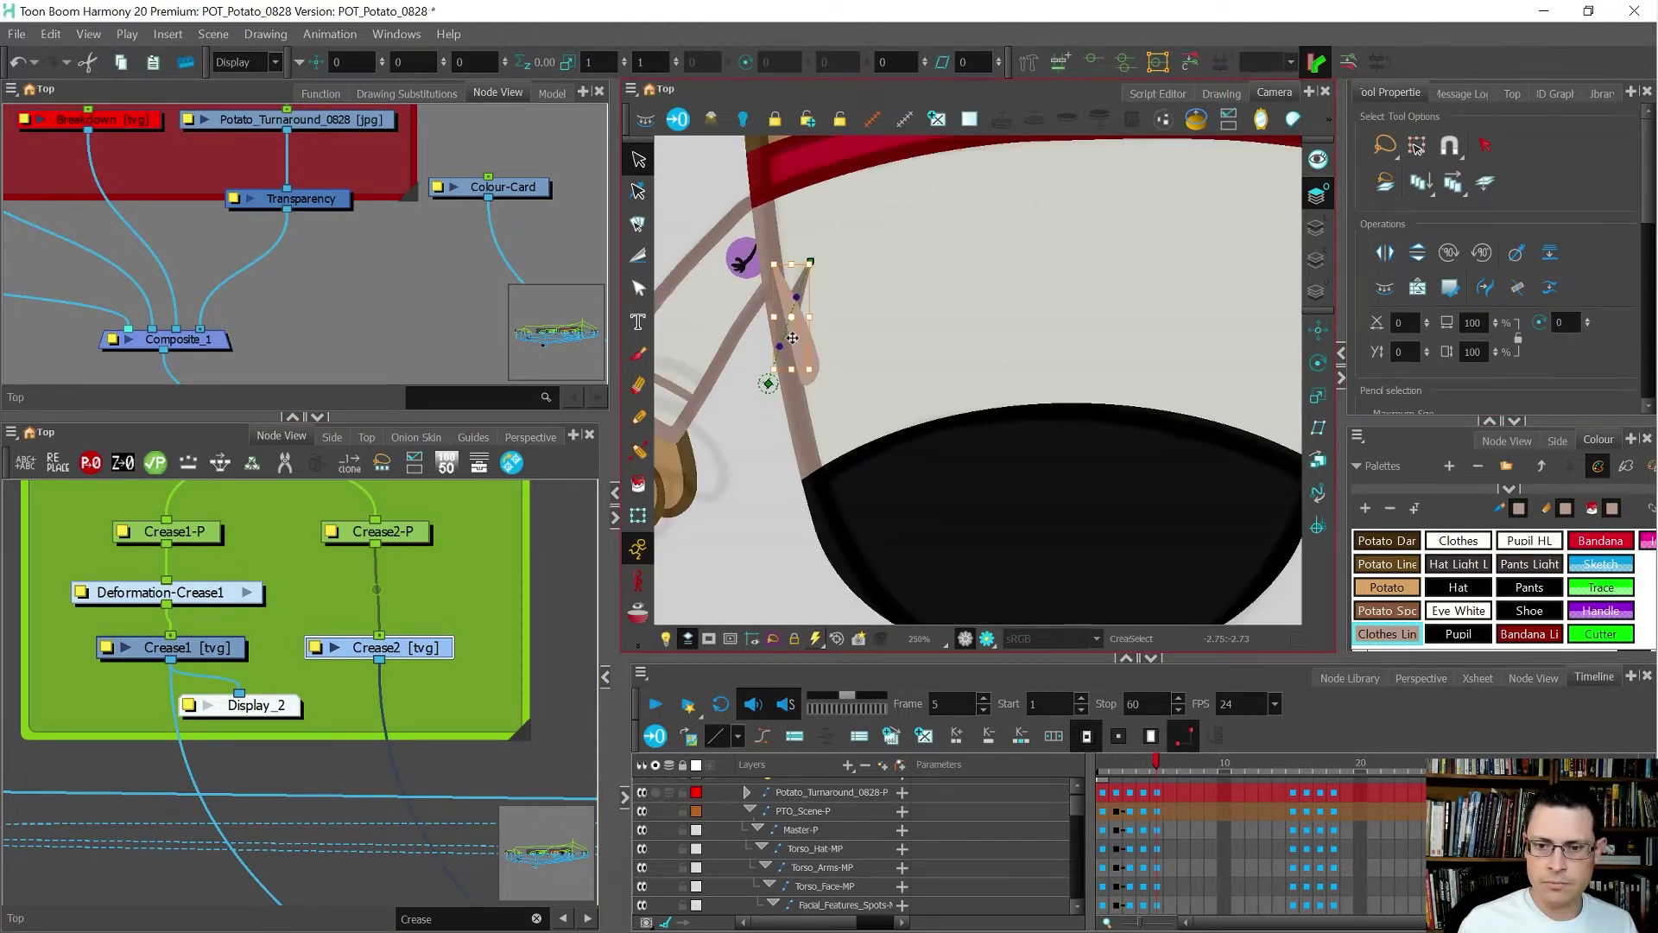
{"action": "scroll", "coordinate": [792, 337], "scroll_direction": "down", "scroll_amount": 1}
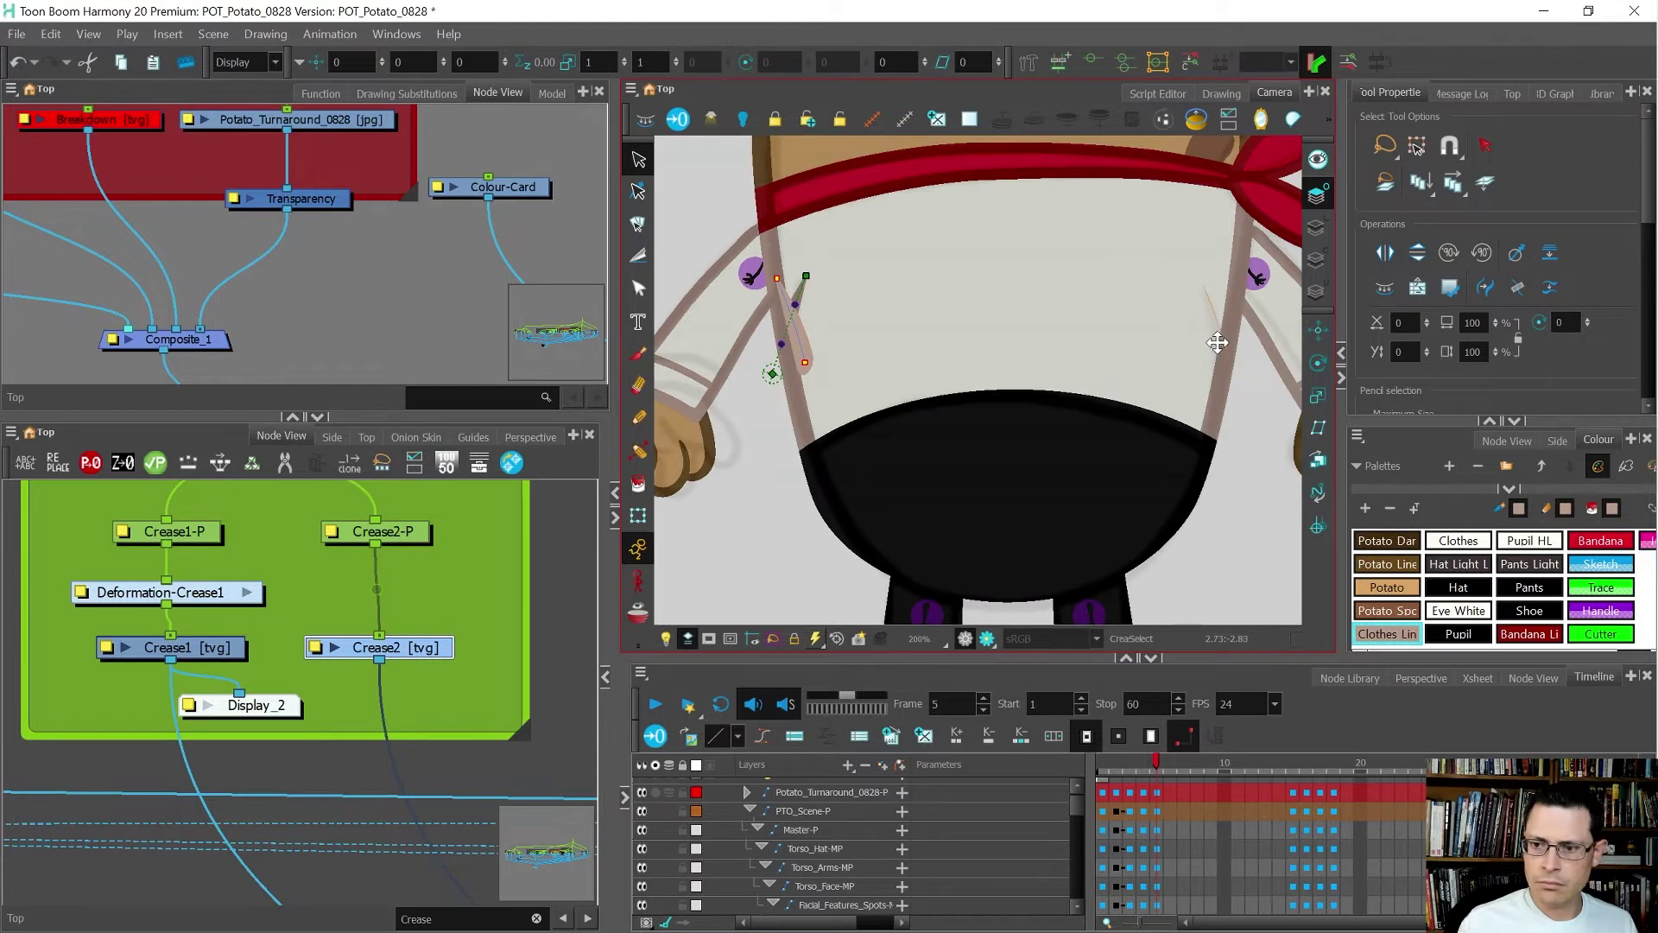
{"action": "left_click", "coordinate": [1218, 343]}
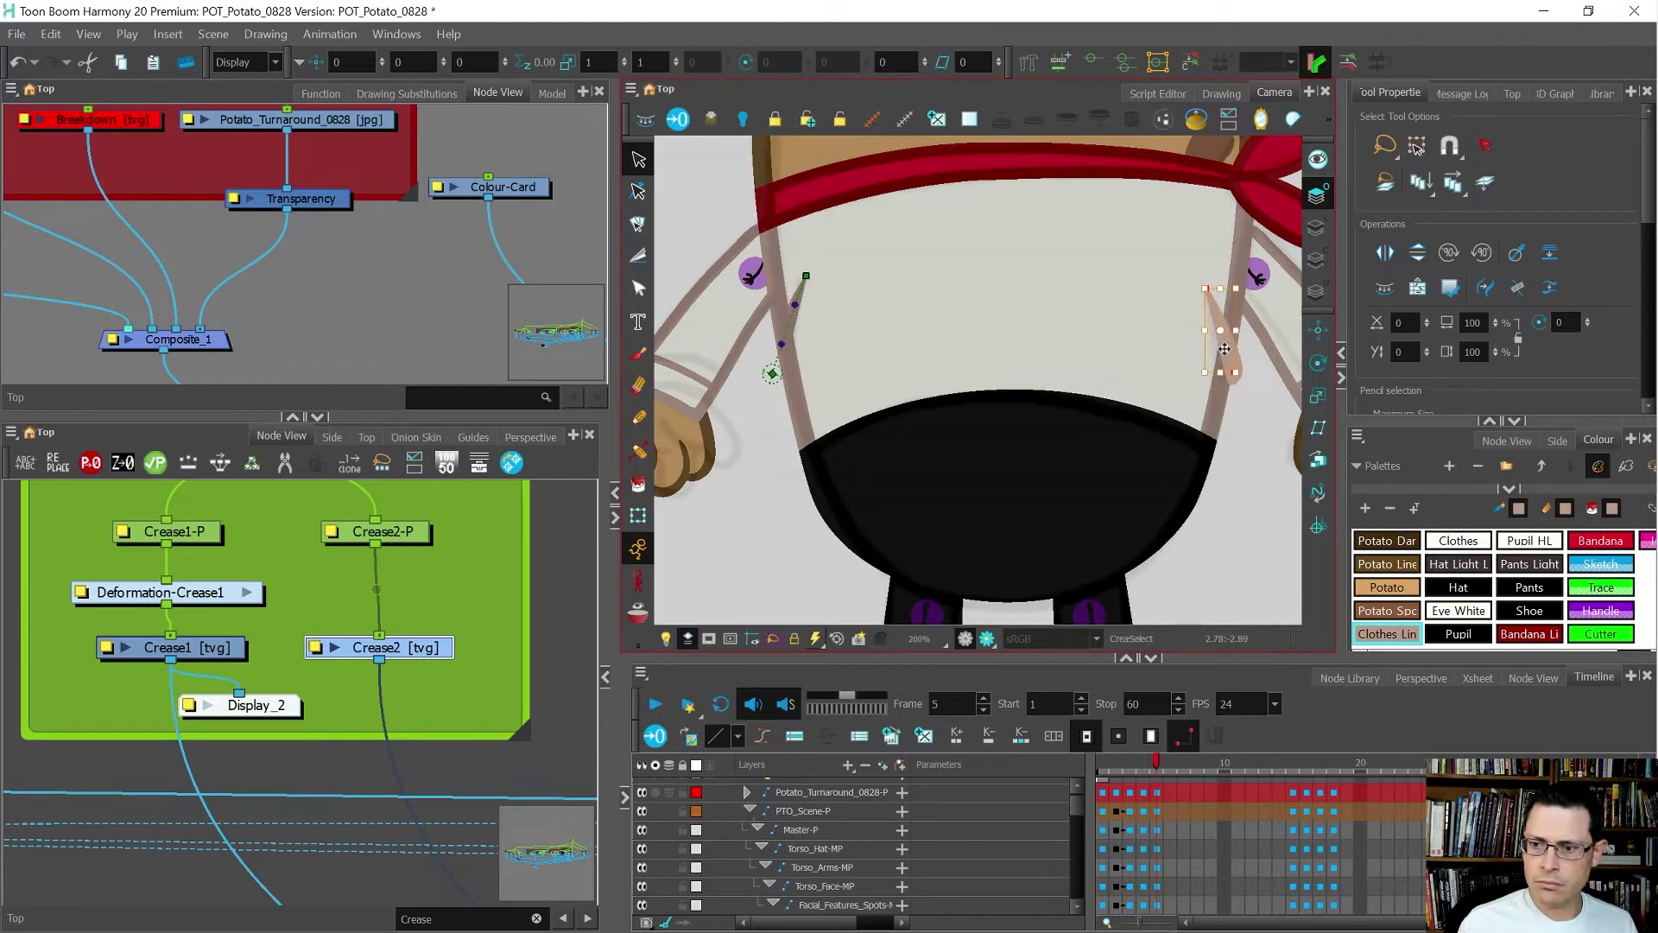
- Fine-position the mirrored Crease2 stroke over the reference crease beside the coat's outline
{"action": "scroll", "coordinate": [1233, 352], "scroll_direction": "up", "scroll_amount": 5}
{"action": "left_click_drag", "start_coordinate": [1221, 339], "coordinate": [1205, 343]}
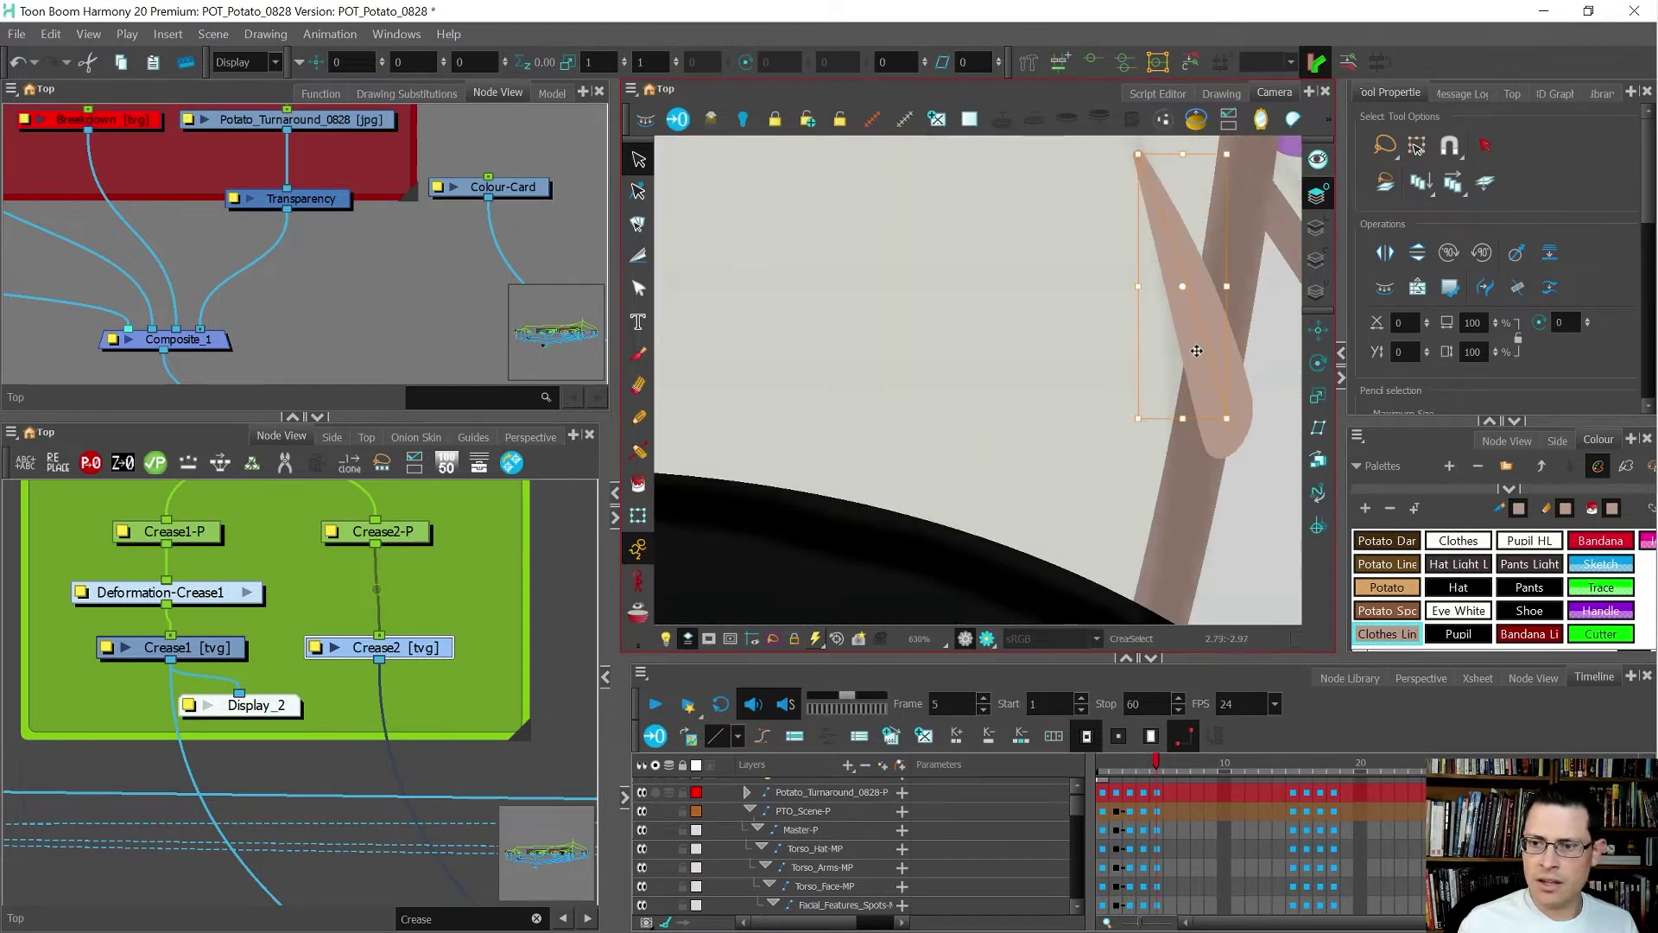
{"action": "scroll", "coordinate": [1196, 350], "scroll_direction": "down", "scroll_amount": 2}
{"action": "scroll", "coordinate": [1199, 236], "scroll_direction": "up", "scroll_amount": 3}
{"action": "left_click_drag", "start_coordinate": [1192, 215], "coordinate": [1197, 211]}
- Narrow the upper tip of the Crease2 stroke to a fine point with the Pencil Editor
{"action": "key", "text": "alt+a"}
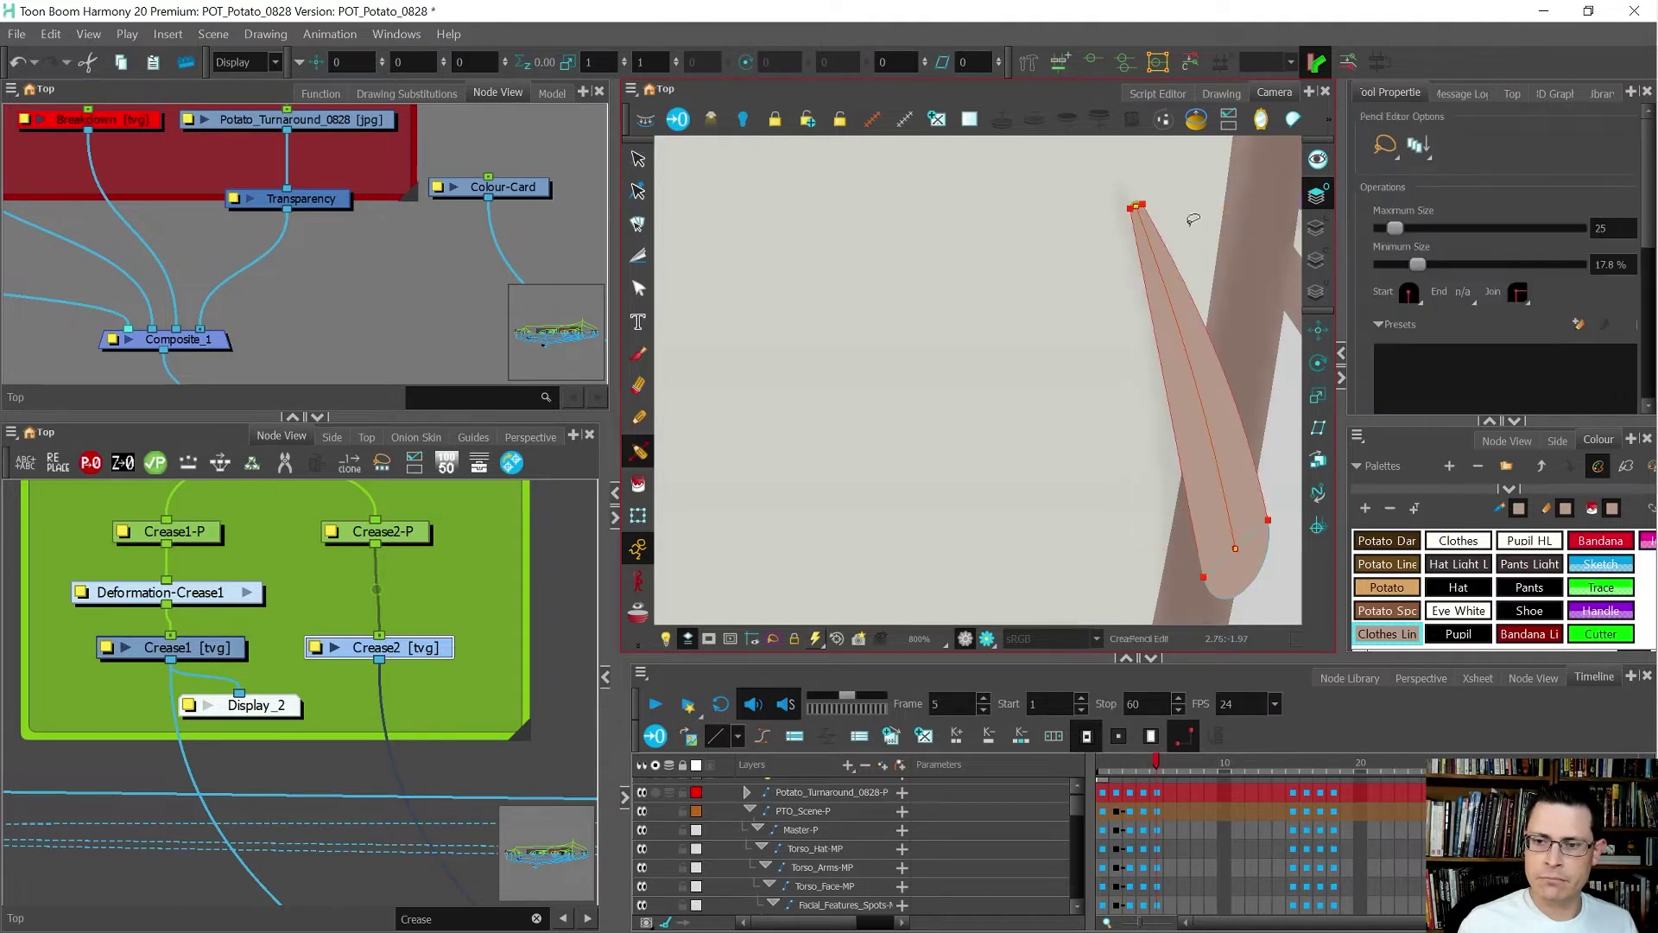
{"action": "scroll", "coordinate": [1146, 216], "scroll_direction": "up", "scroll_amount": 3}
{"action": "left_click_drag", "start_coordinate": [1140, 201], "coordinate": [1133, 199]}
{"action": "scroll", "coordinate": [1134, 207], "scroll_direction": "down", "scroll_amount": 3}
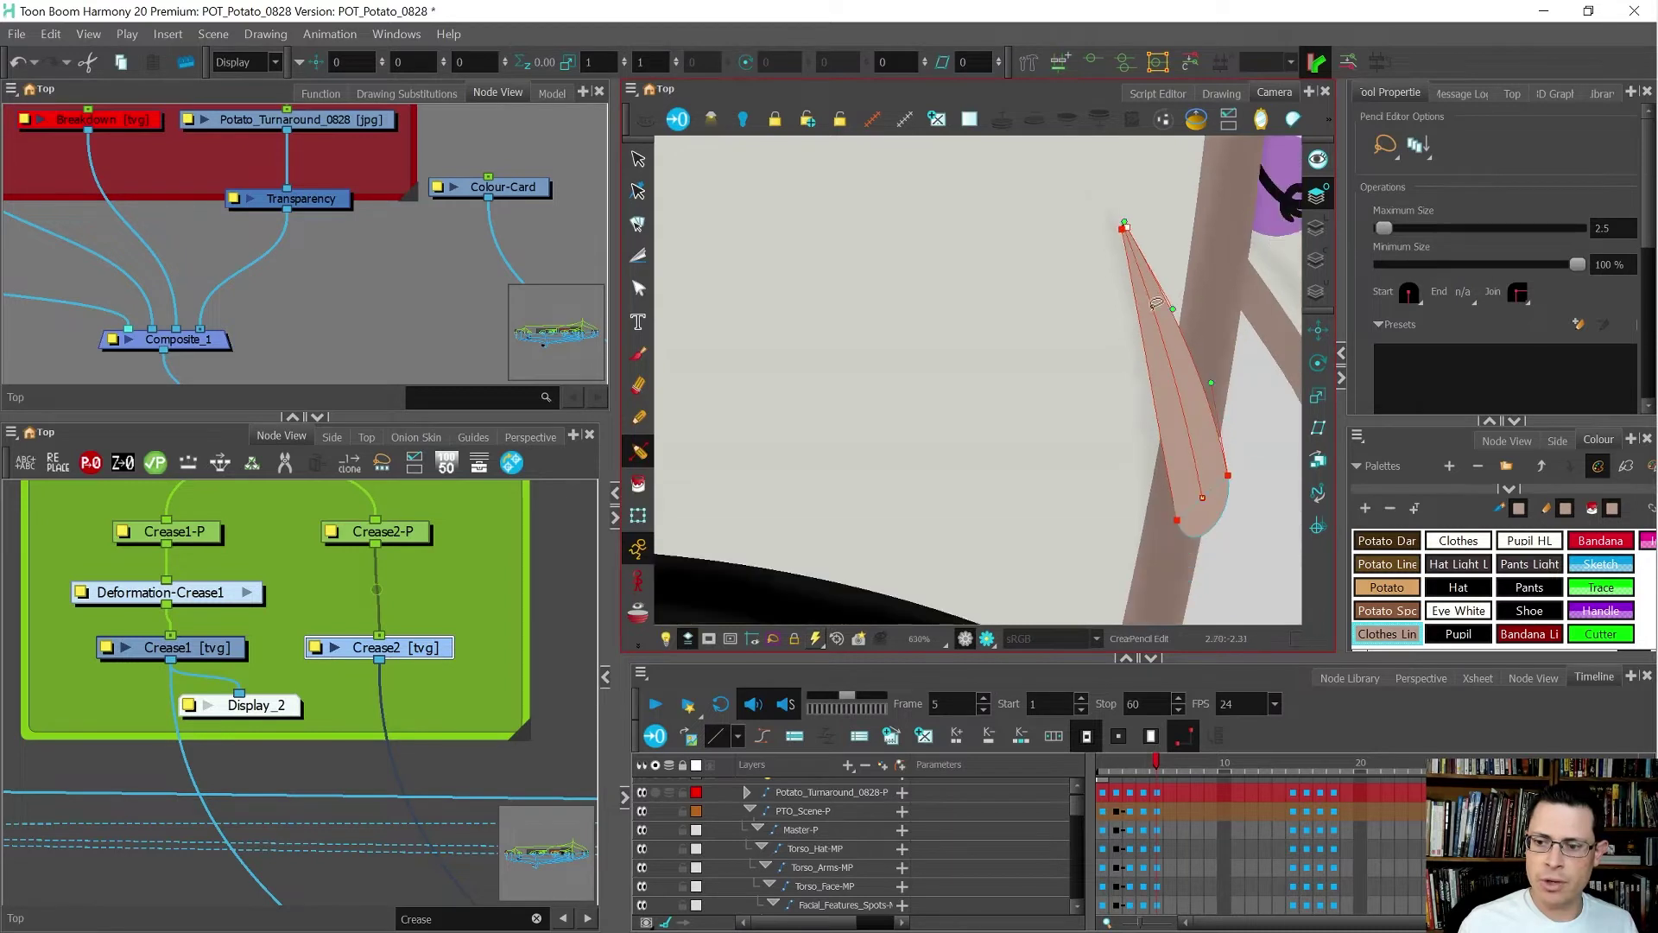
{"action": "scroll", "coordinate": [1225, 497], "scroll_direction": "up", "scroll_amount": 1}
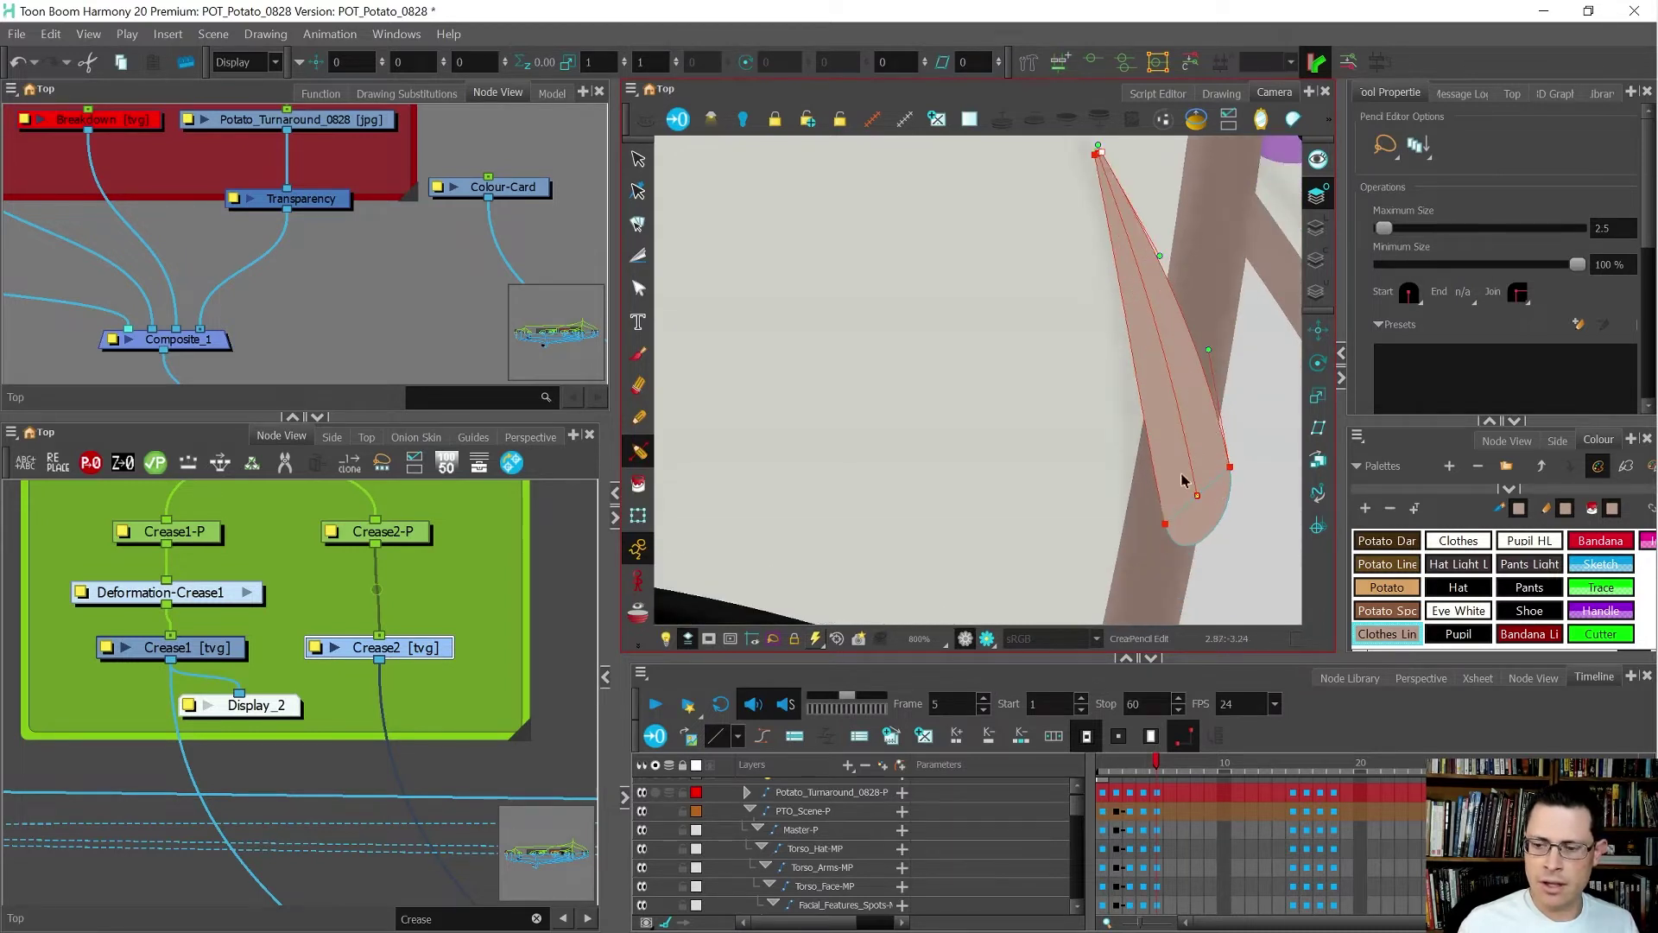
- Reshape the Crease2 stroke's centreline by moving its lower end point inward and adjusting the curve handles for a smoother bend
{"action": "key", "text": "alt+q"}
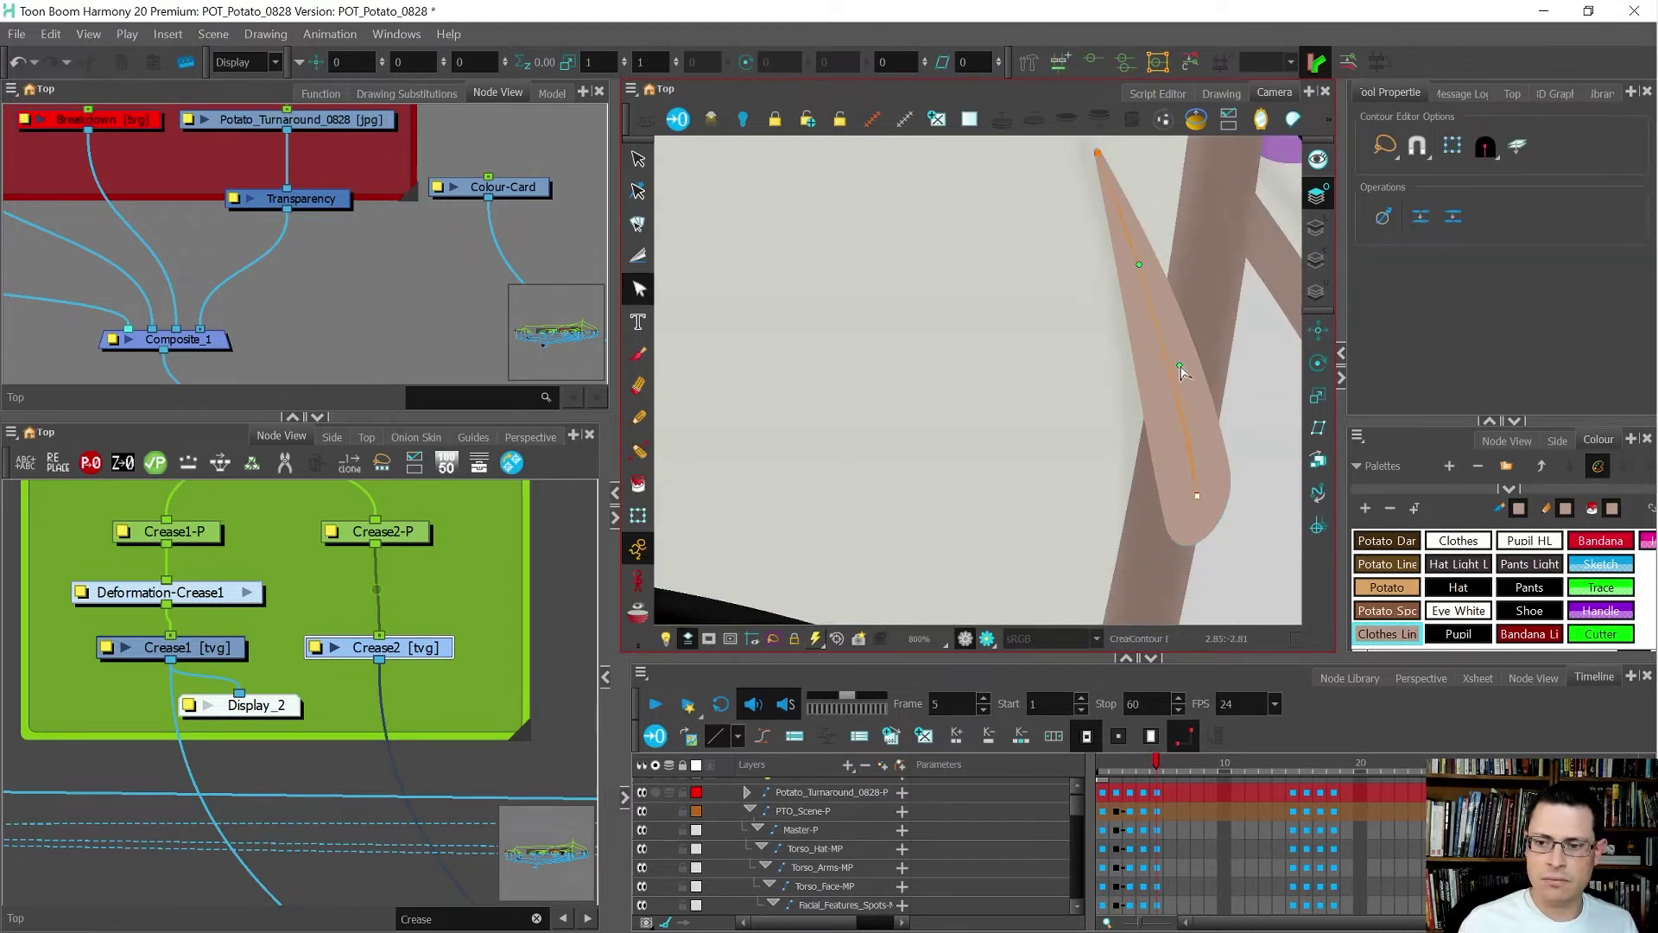
{"action": "left_click_drag", "start_coordinate": [1180, 366], "coordinate": [1182, 367]}
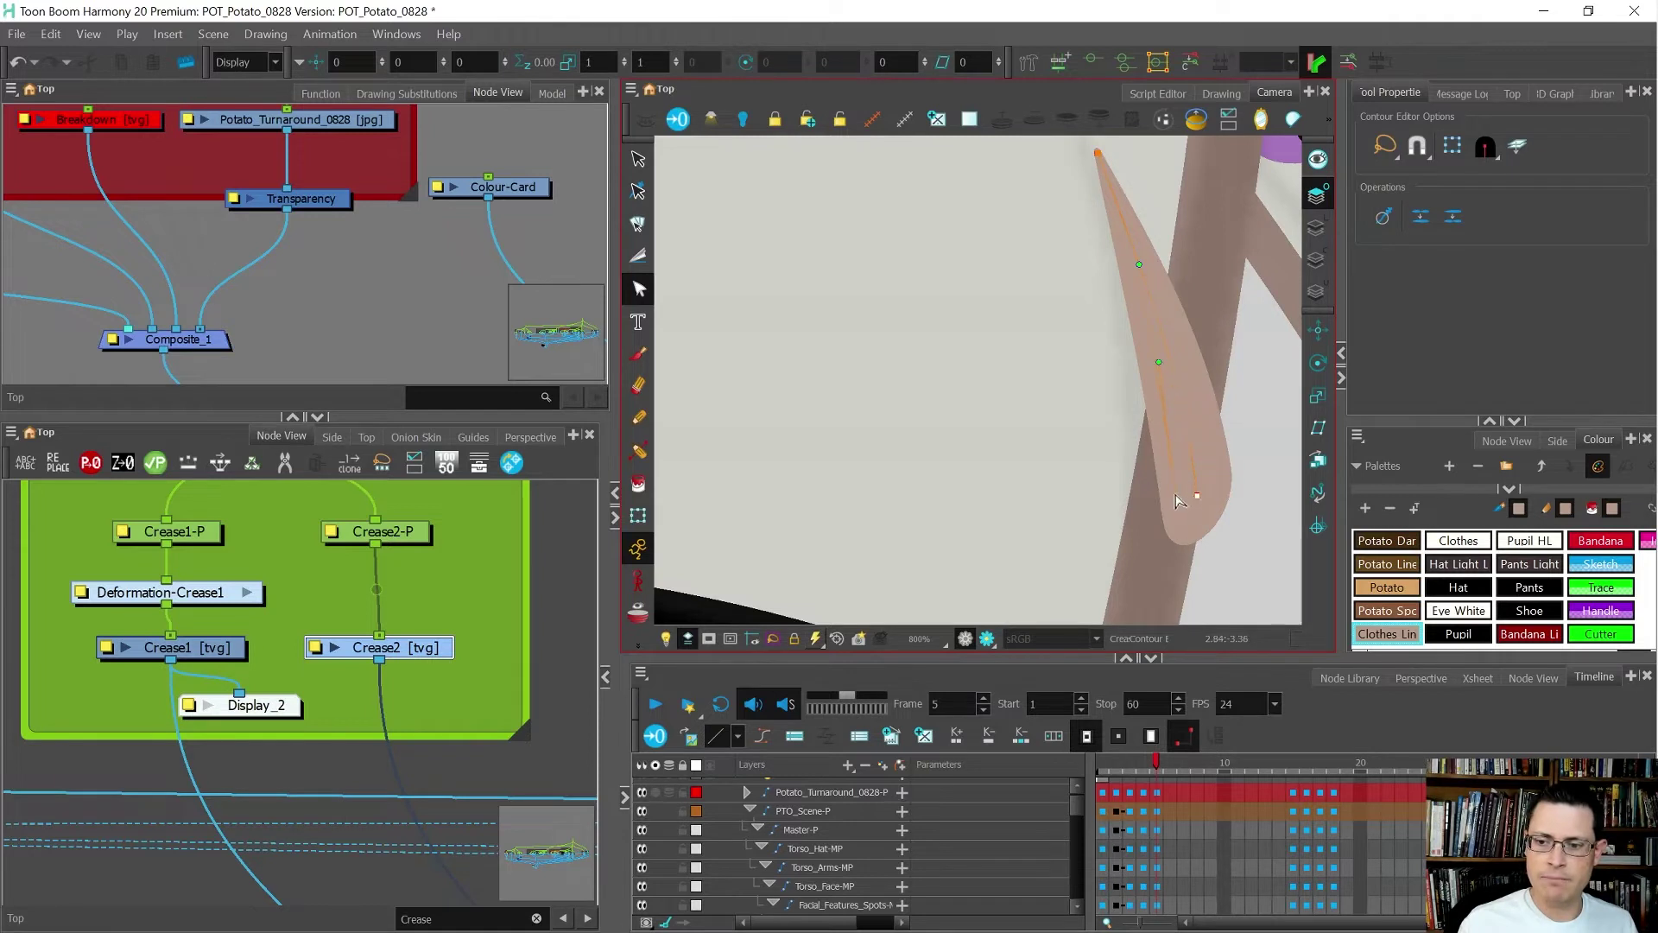
{"action": "left_click_drag", "start_coordinate": [1175, 495], "coordinate": [1175, 491]}
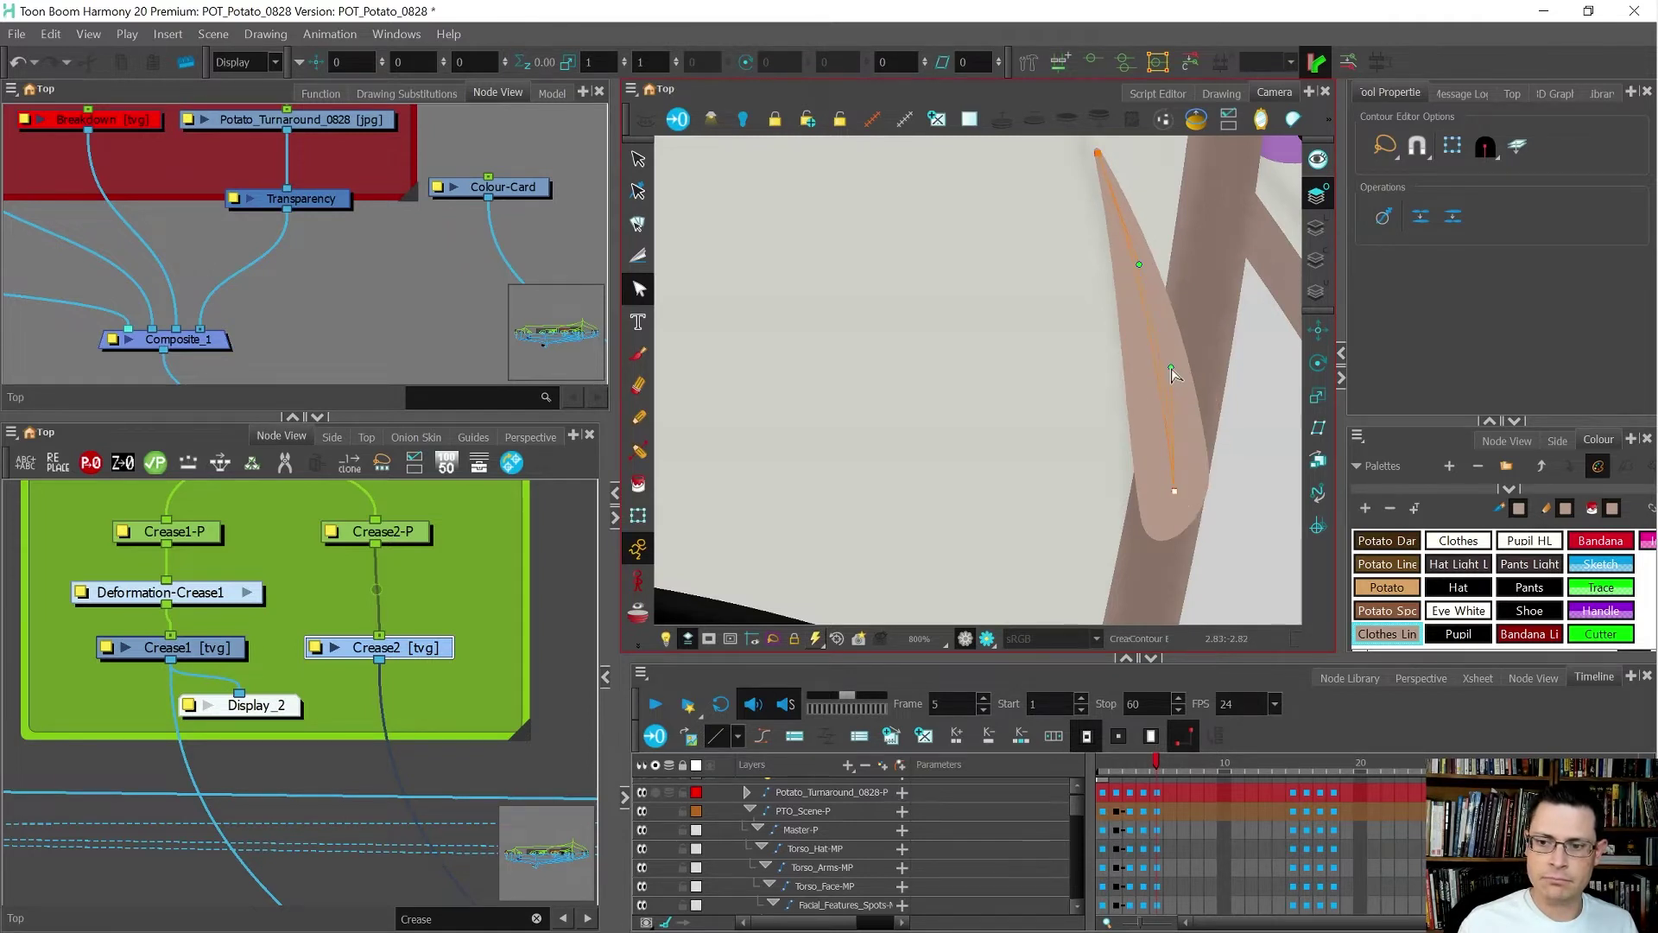
{"action": "left_click_drag", "start_coordinate": [1171, 369], "coordinate": [1171, 367]}
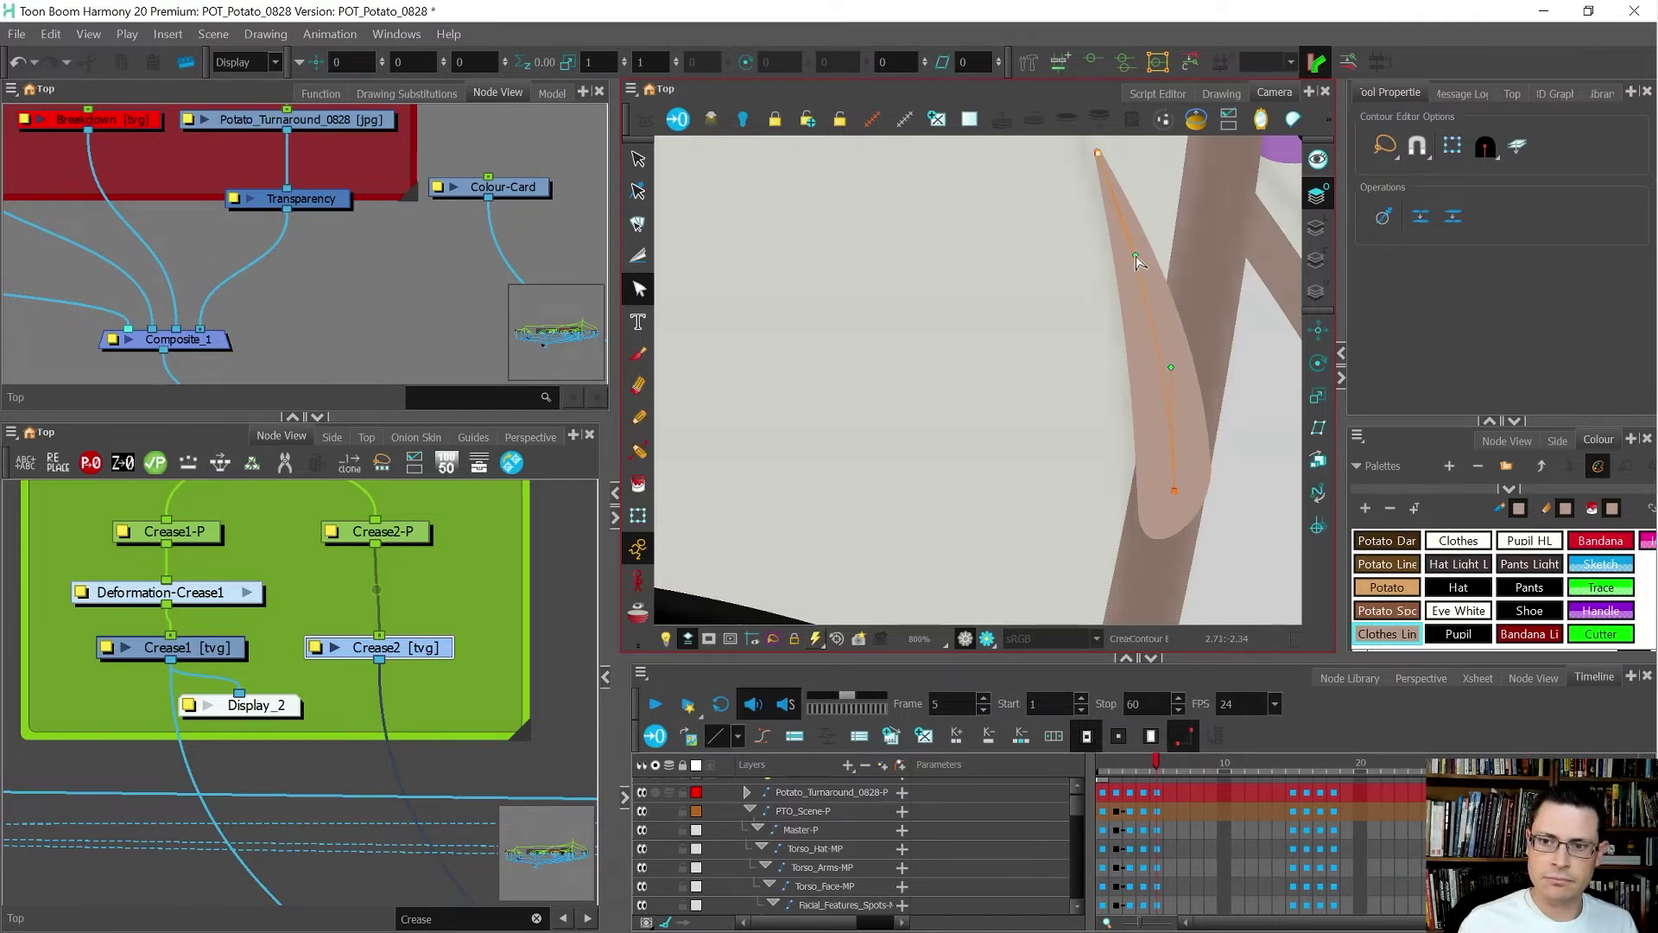
{"action": "scroll", "coordinate": [1138, 262], "scroll_direction": "down", "scroll_amount": 7}
{"action": "key", "text": "shift+t"}
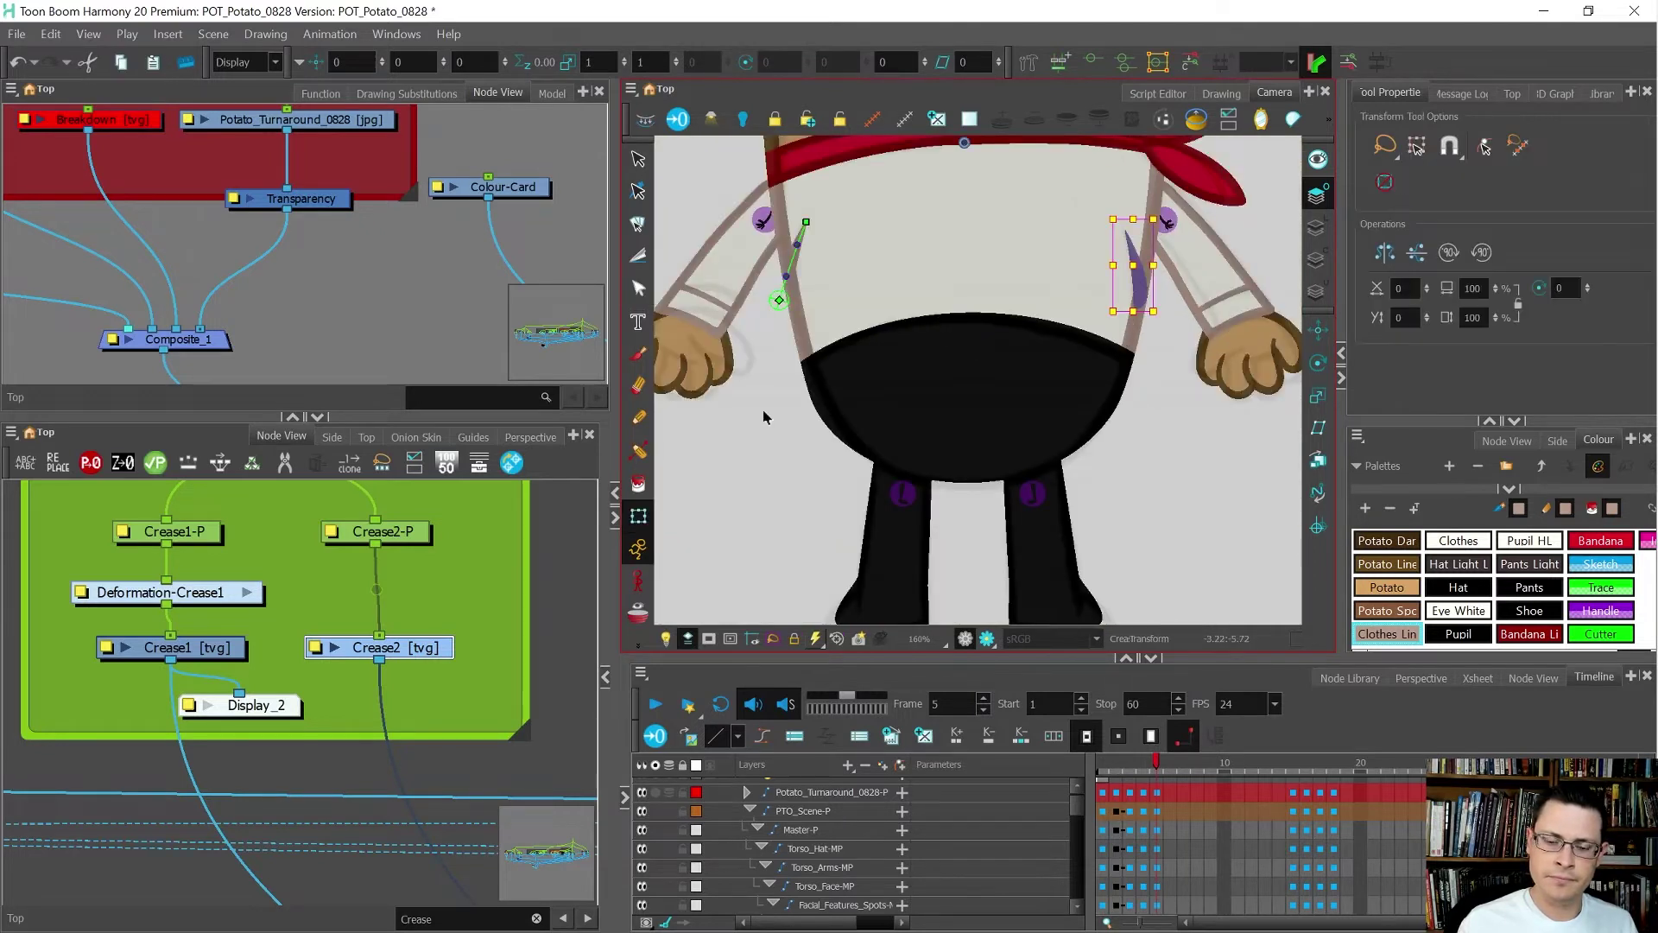
- Reconnect Display_2 from Crease1 to the Crease2 drawing, isolate it in the camera through Display_2, and select Crease2
{"action": "left_click", "coordinate": [444, 668]}
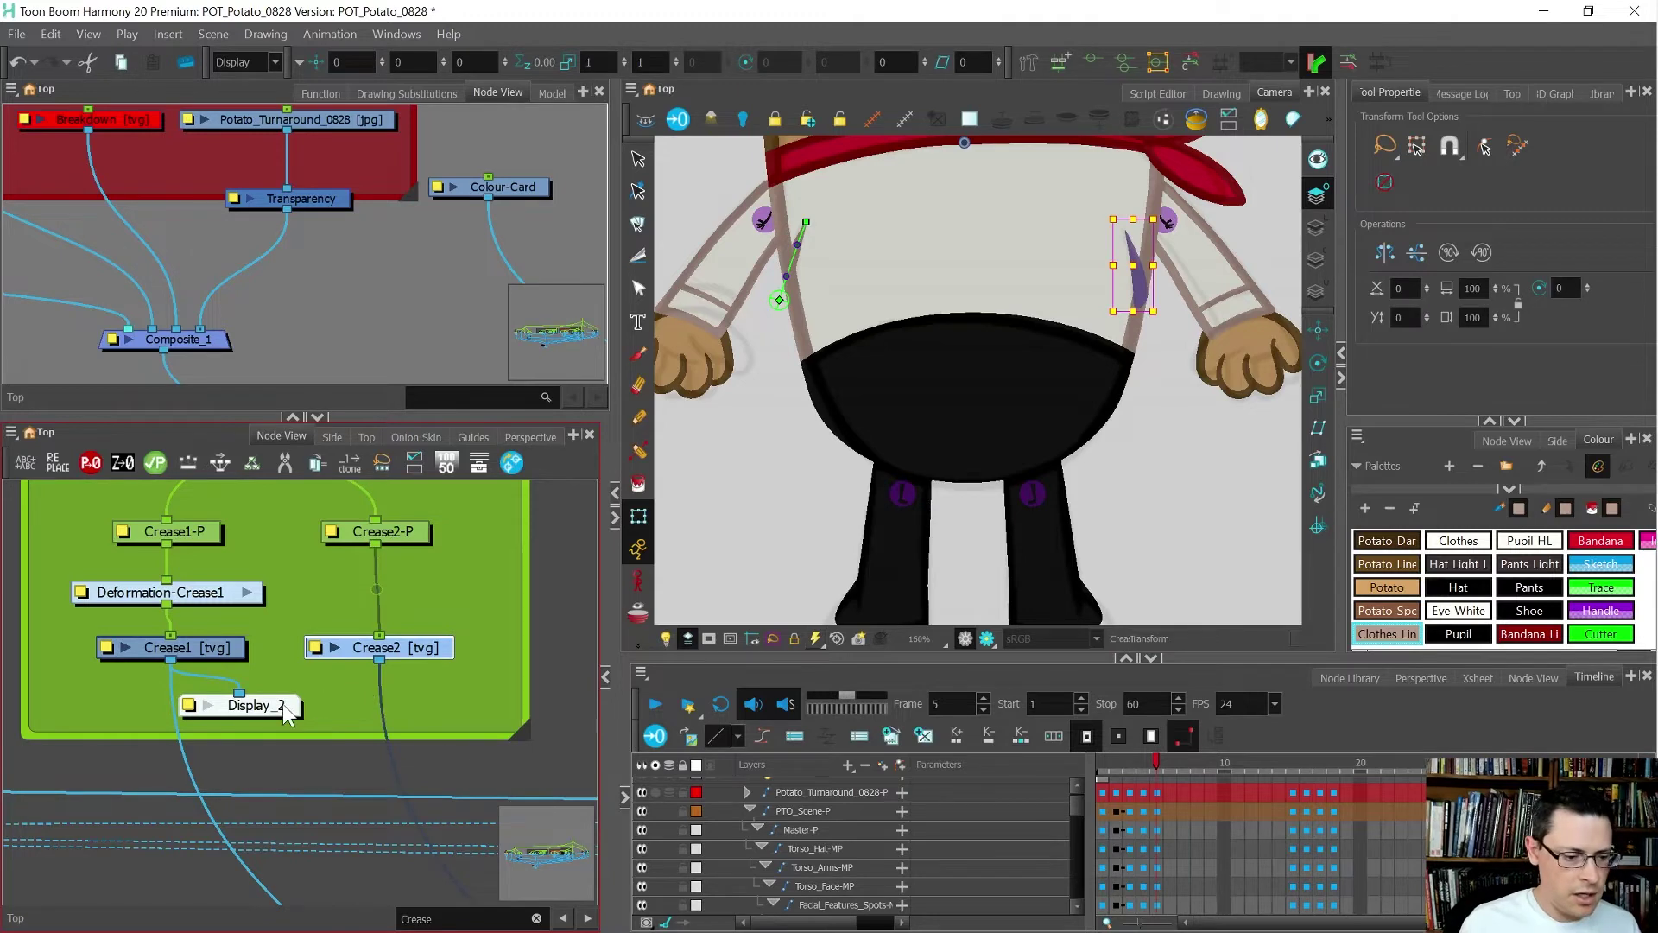
{"action": "left_click_drag", "start_coordinate": [291, 707], "coordinate": [375, 699]}
{"action": "left_click", "coordinate": [267, 62]}
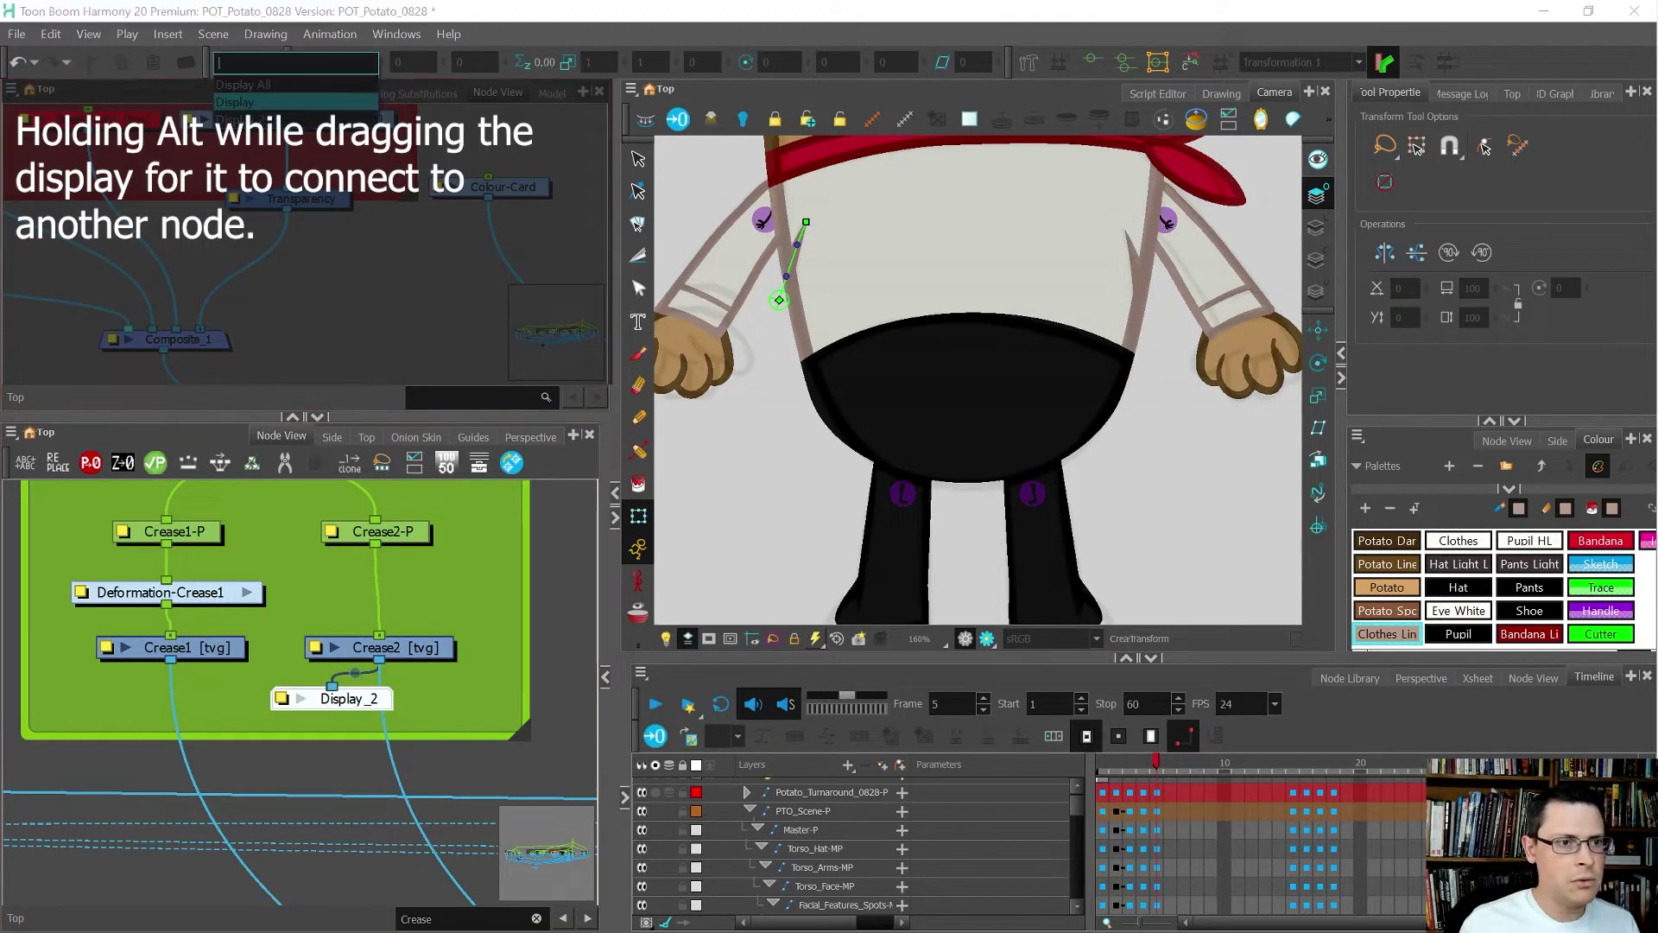
{"action": "left_click", "coordinate": [235, 102]}
{"action": "left_click", "coordinate": [412, 648]}
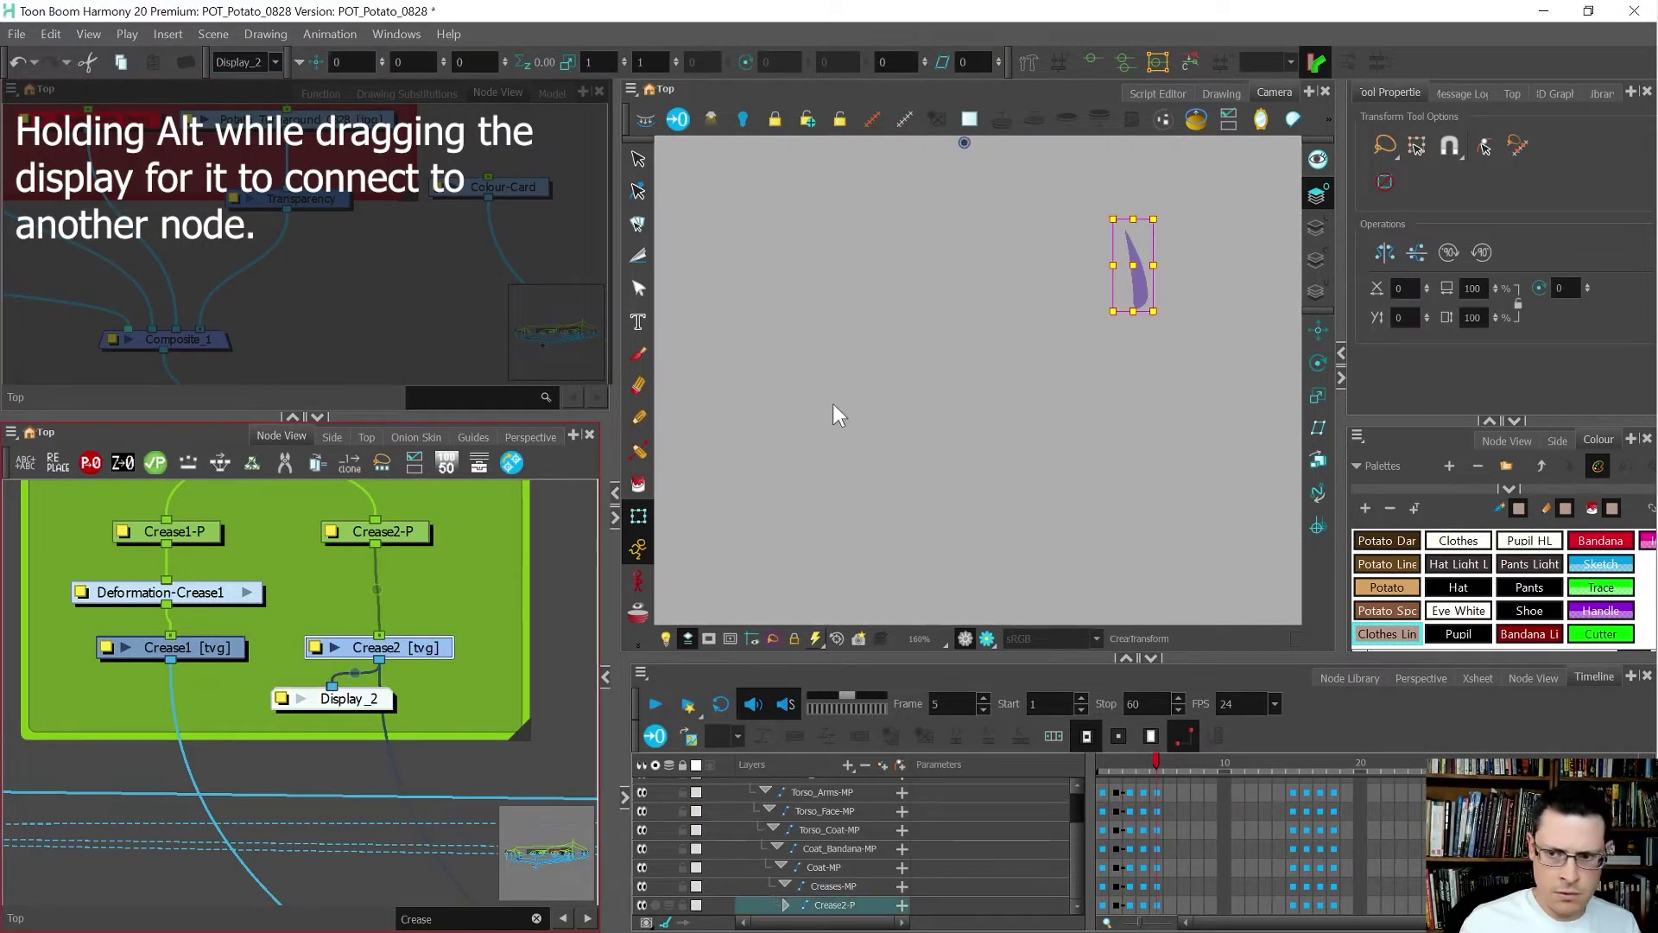
- Create a new deformation chain for the Crease2 drawing with the Rigging tool
{"action": "scroll", "coordinate": [1254, 162], "scroll_direction": "up", "scroll_amount": 3}
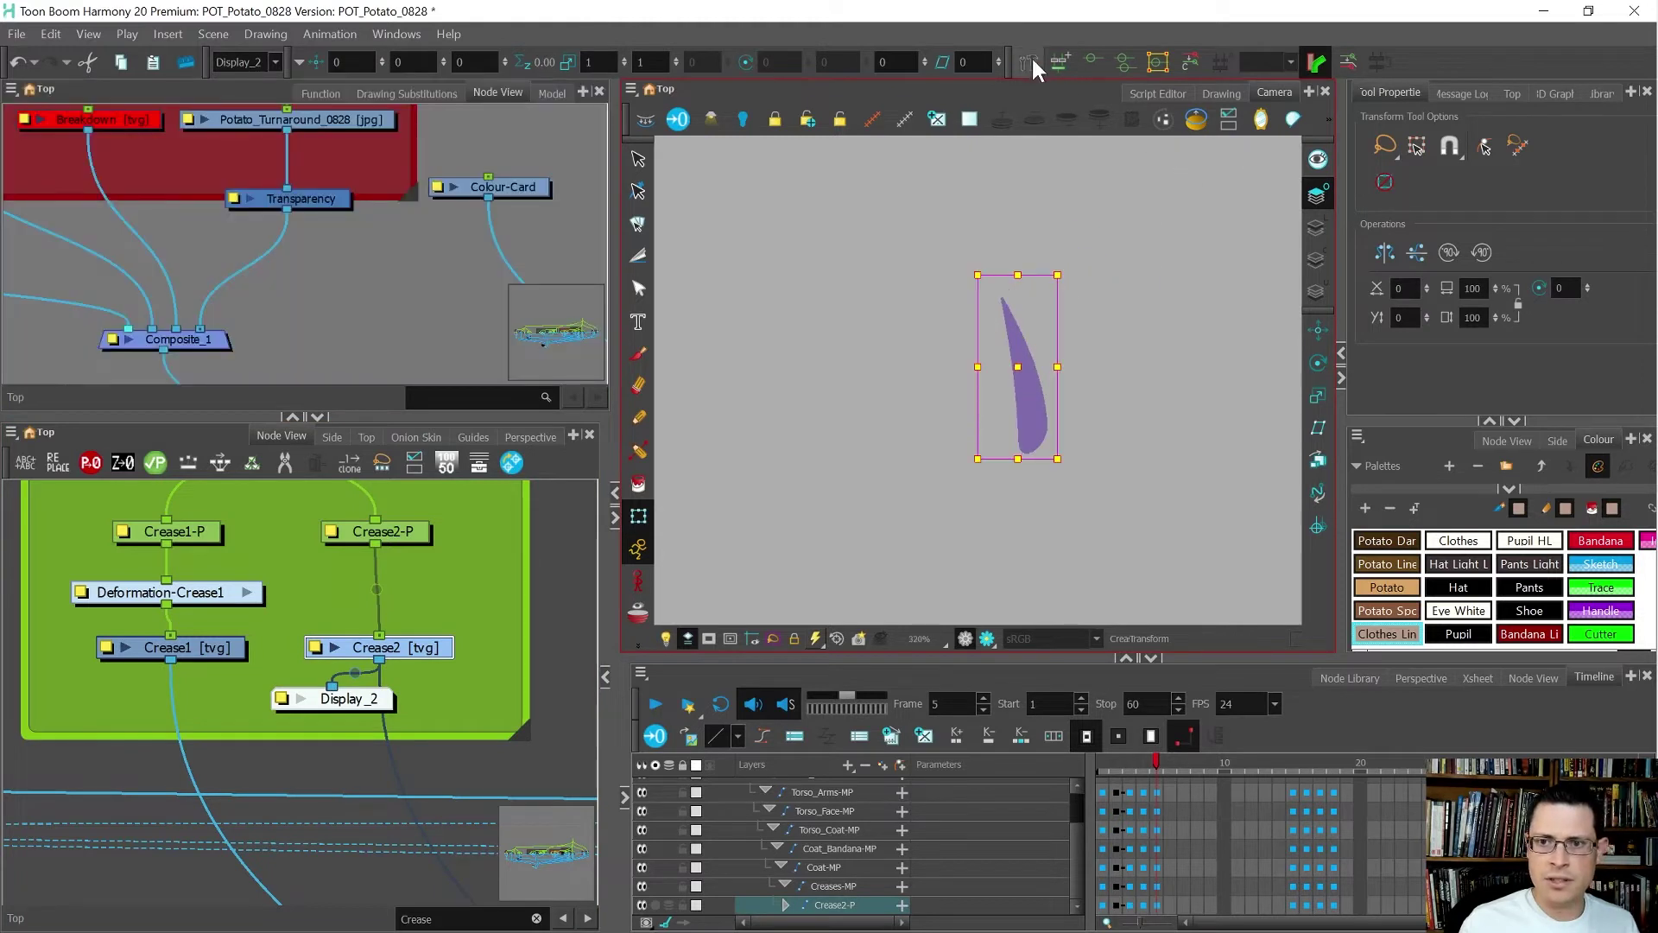
{"action": "left_click", "coordinate": [1032, 61]}
{"action": "left_click", "coordinate": [1063, 62]}
{"action": "scroll", "coordinate": [1032, 441], "scroll_direction": "up", "scroll_amount": 3}
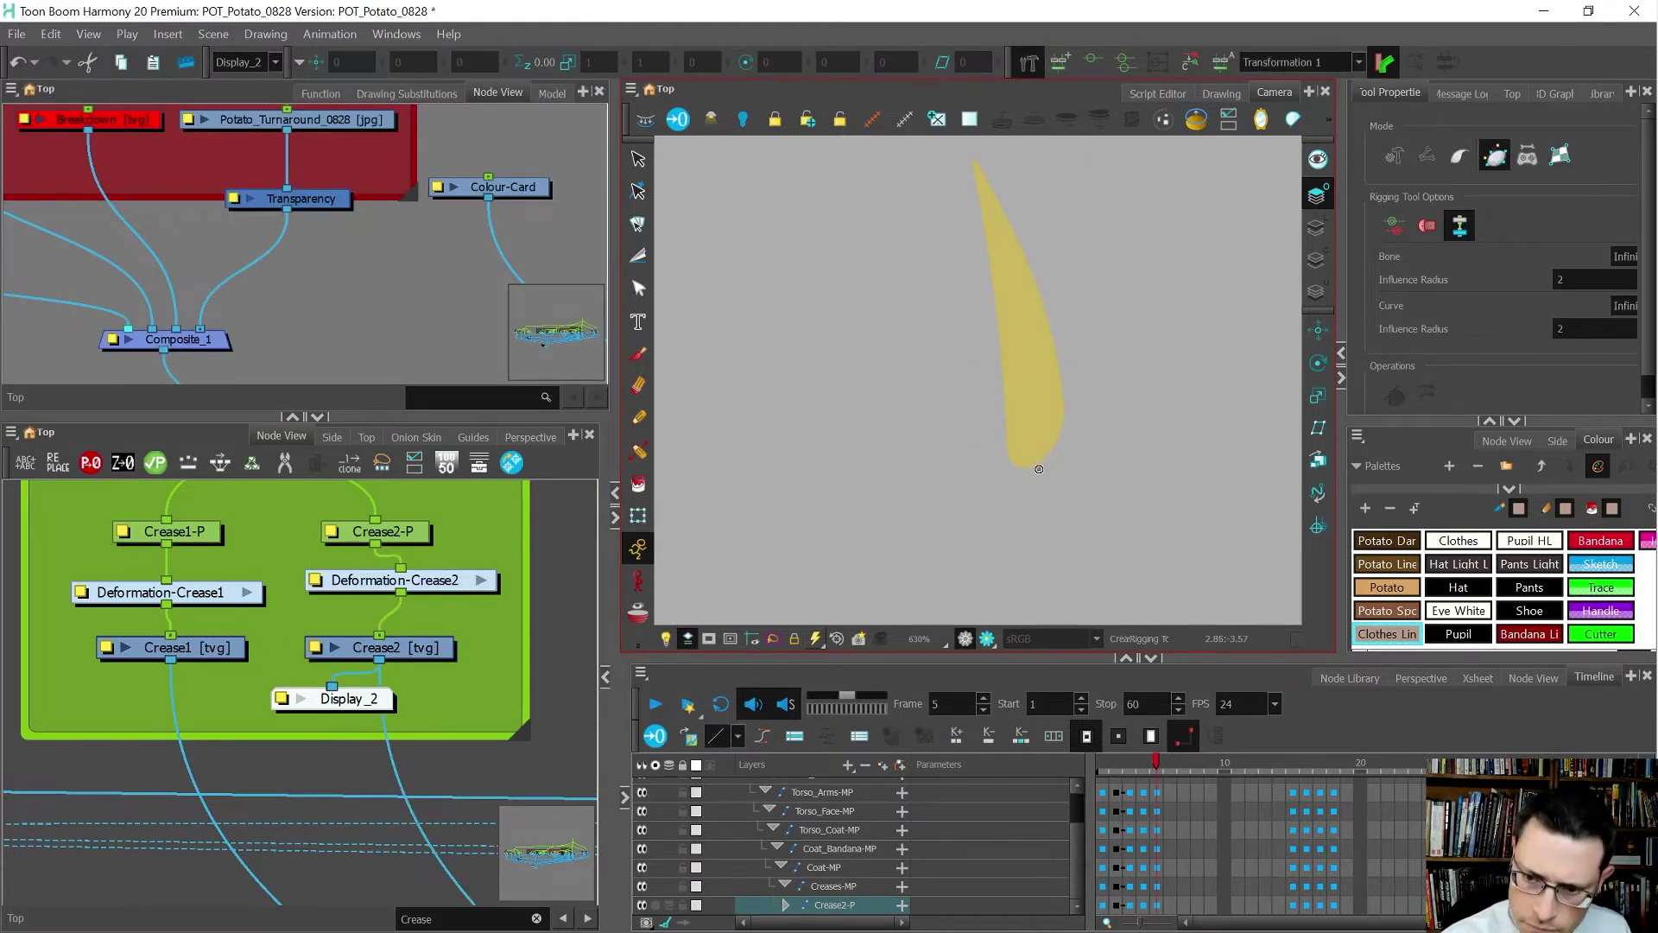
- Draw a curve deformer along the Crease2 drawing from its rounded base to its pointed tip
{"action": "left_click_drag", "start_coordinate": [1039, 468], "coordinate": [1040, 361]}
{"action": "left_click_drag", "start_coordinate": [974, 156], "coordinate": [1016, 281]}
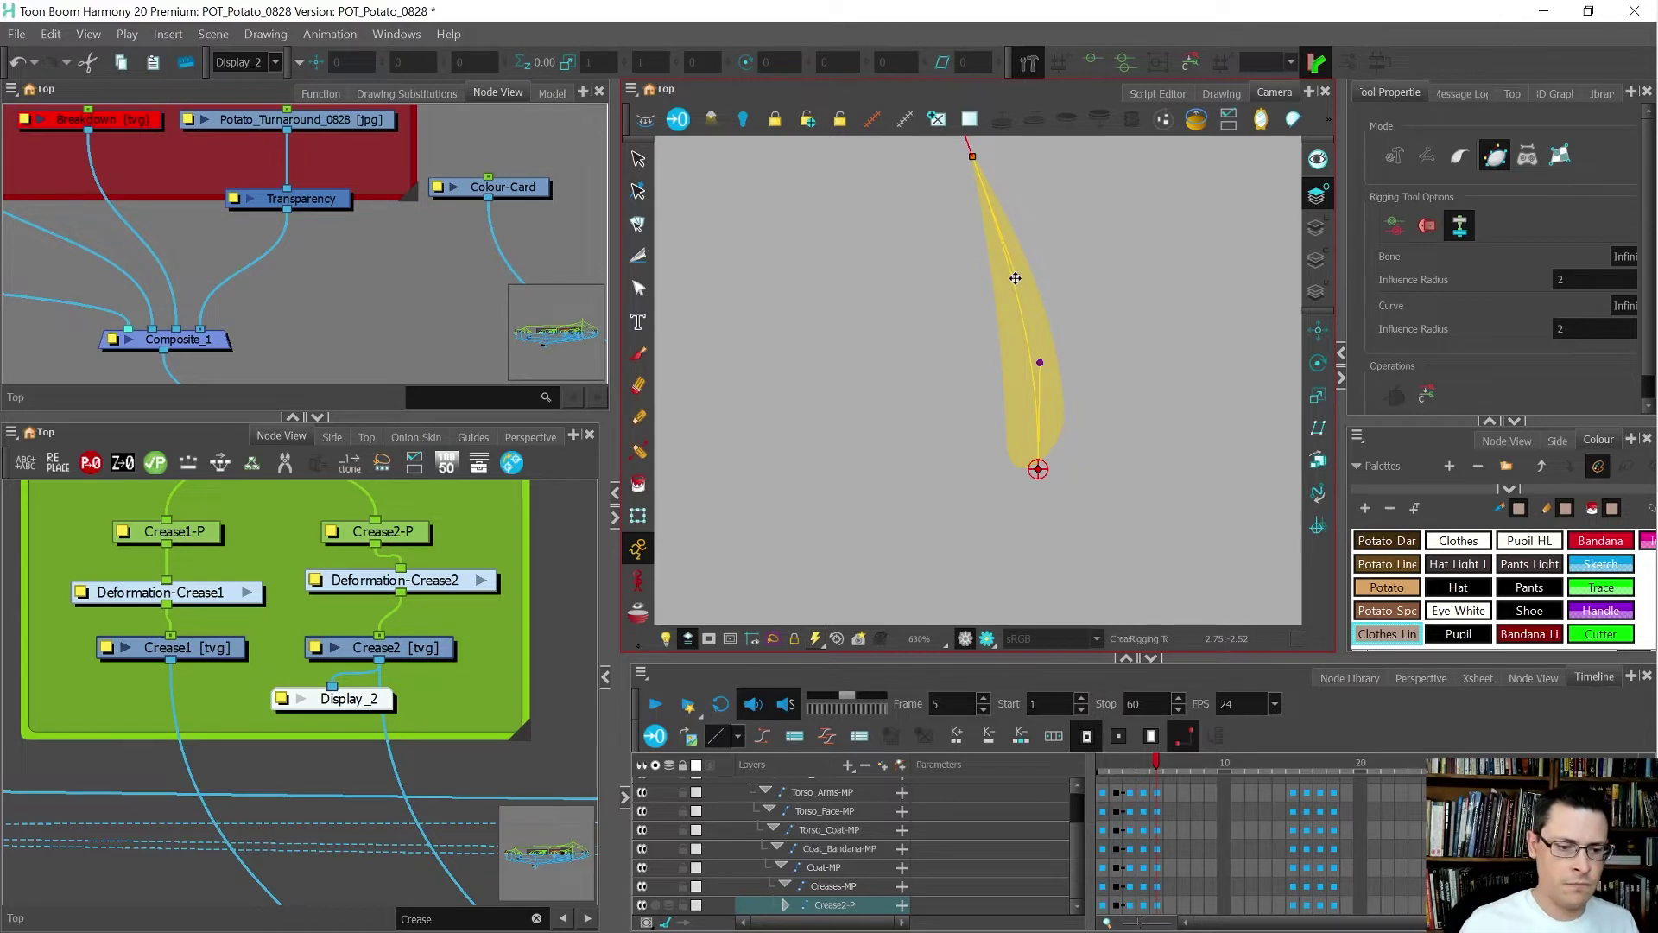
{"action": "scroll", "coordinate": [351, 730], "scroll_direction": "down", "scroll_amount": 3}
{"action": "left_click", "coordinate": [384, 661]}
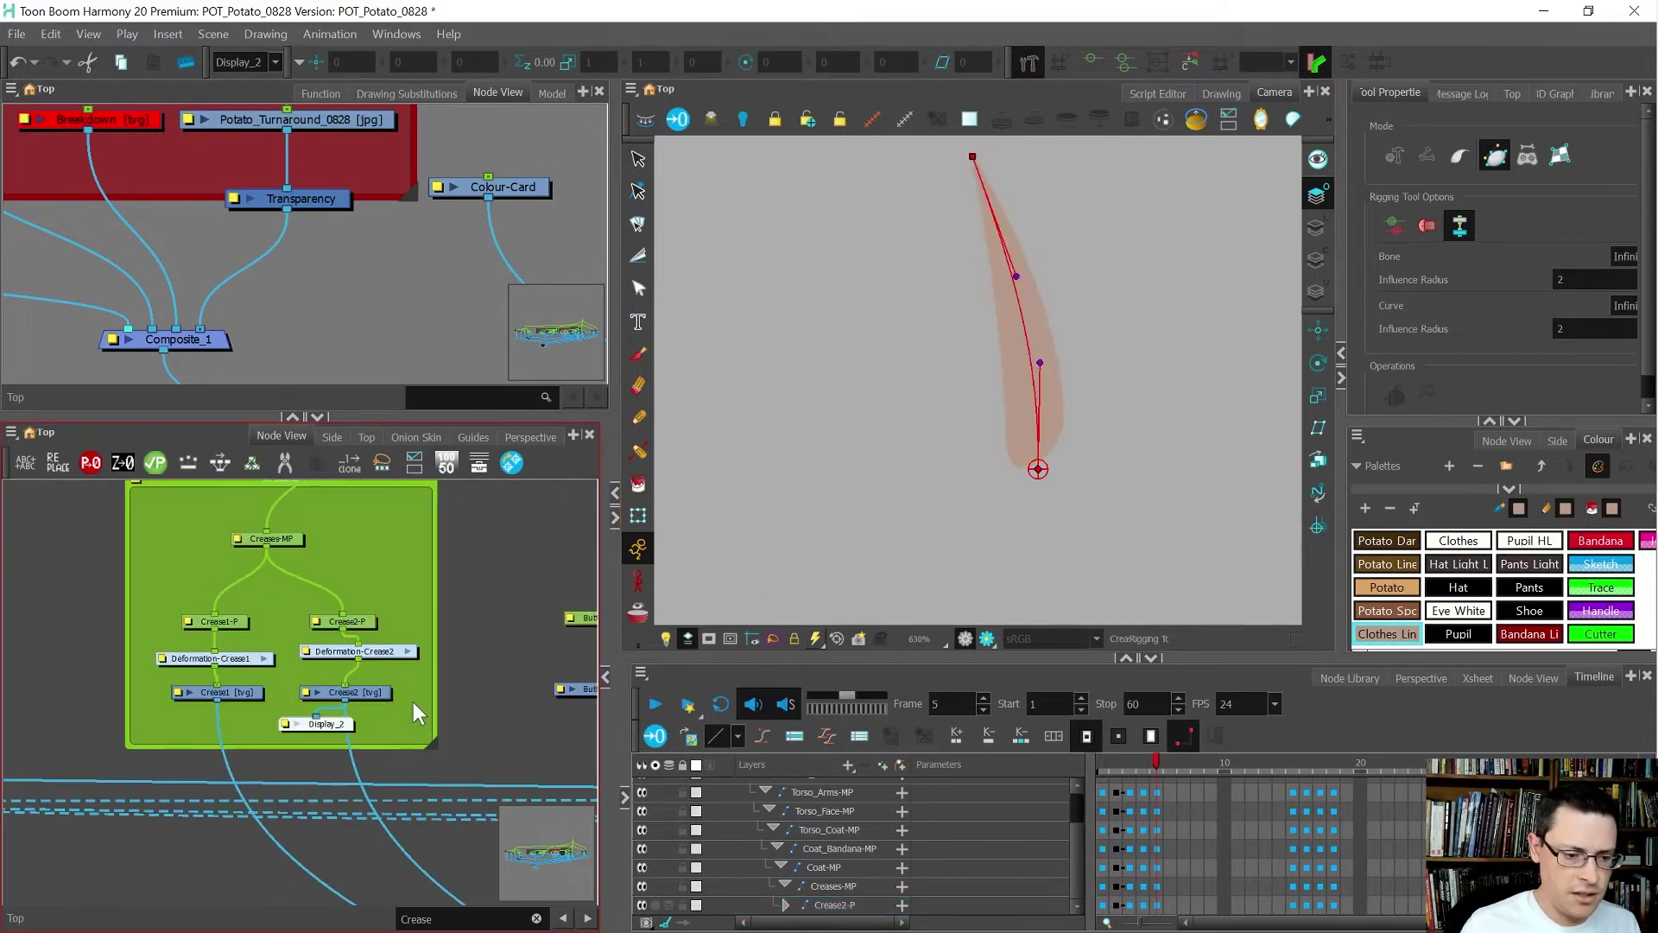
- Use the Rotate tool to move the Crease2-P peg's pivot onto the deformer's root at the crease's base
{"action": "left_click", "coordinate": [360, 620]}
{"action": "scroll", "coordinate": [1130, 386], "scroll_direction": "down", "scroll_amount": 3}
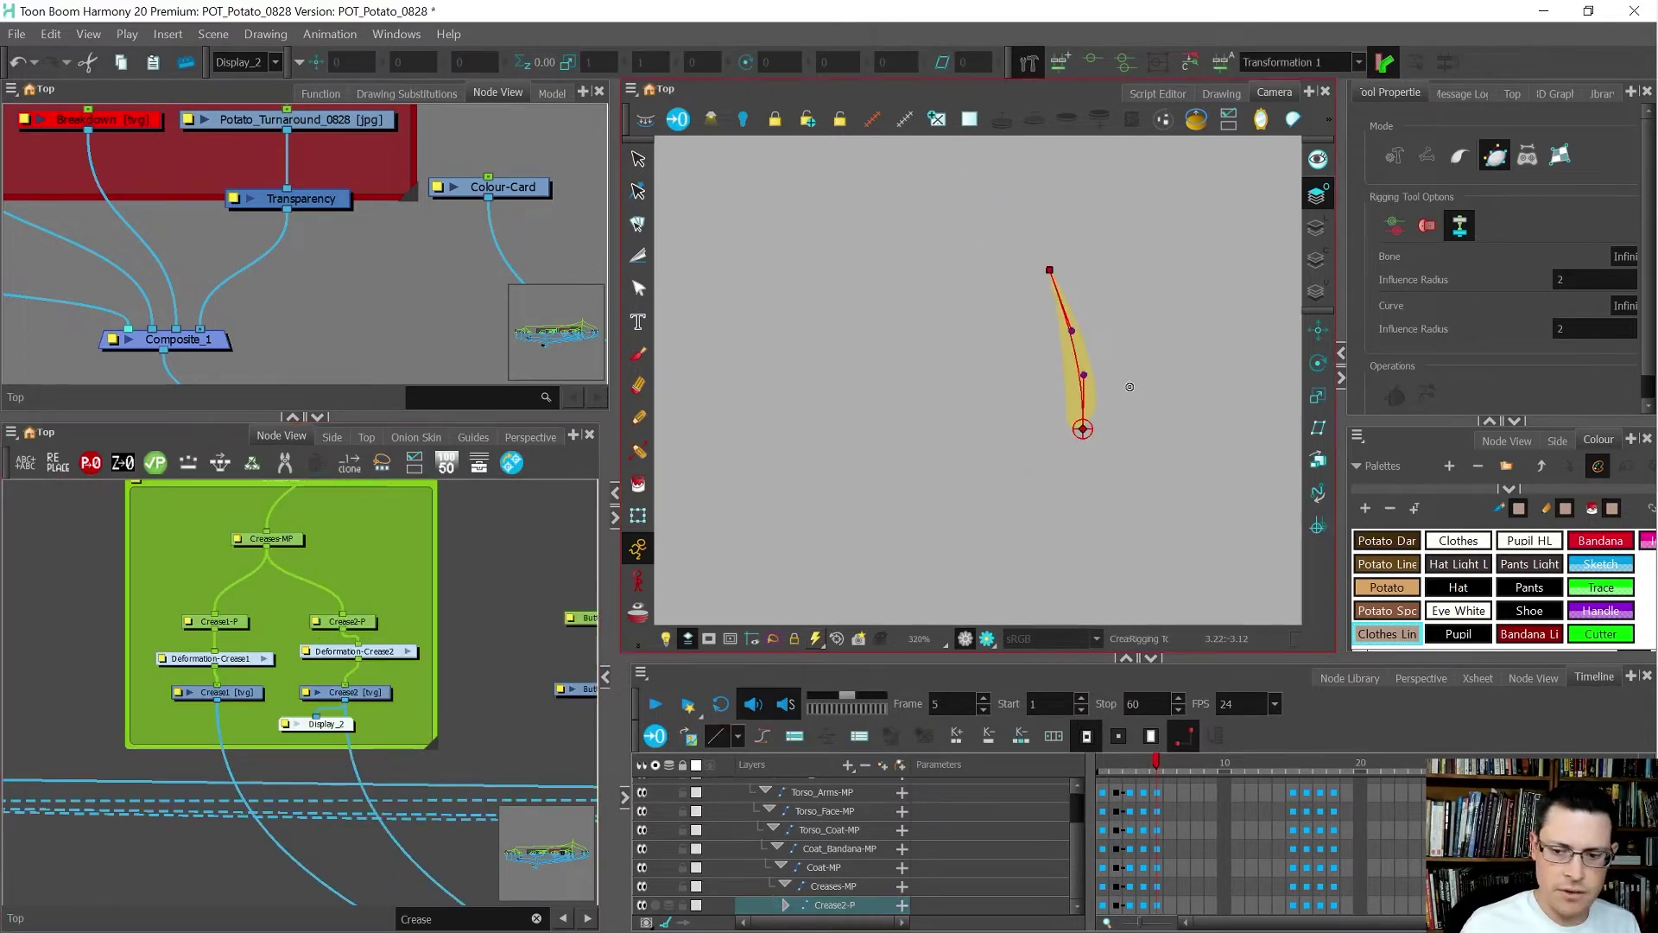
{"action": "key", "text": "alt+3"}
{"action": "scroll", "coordinate": [1027, 311], "scroll_direction": "down", "scroll_amount": 6}
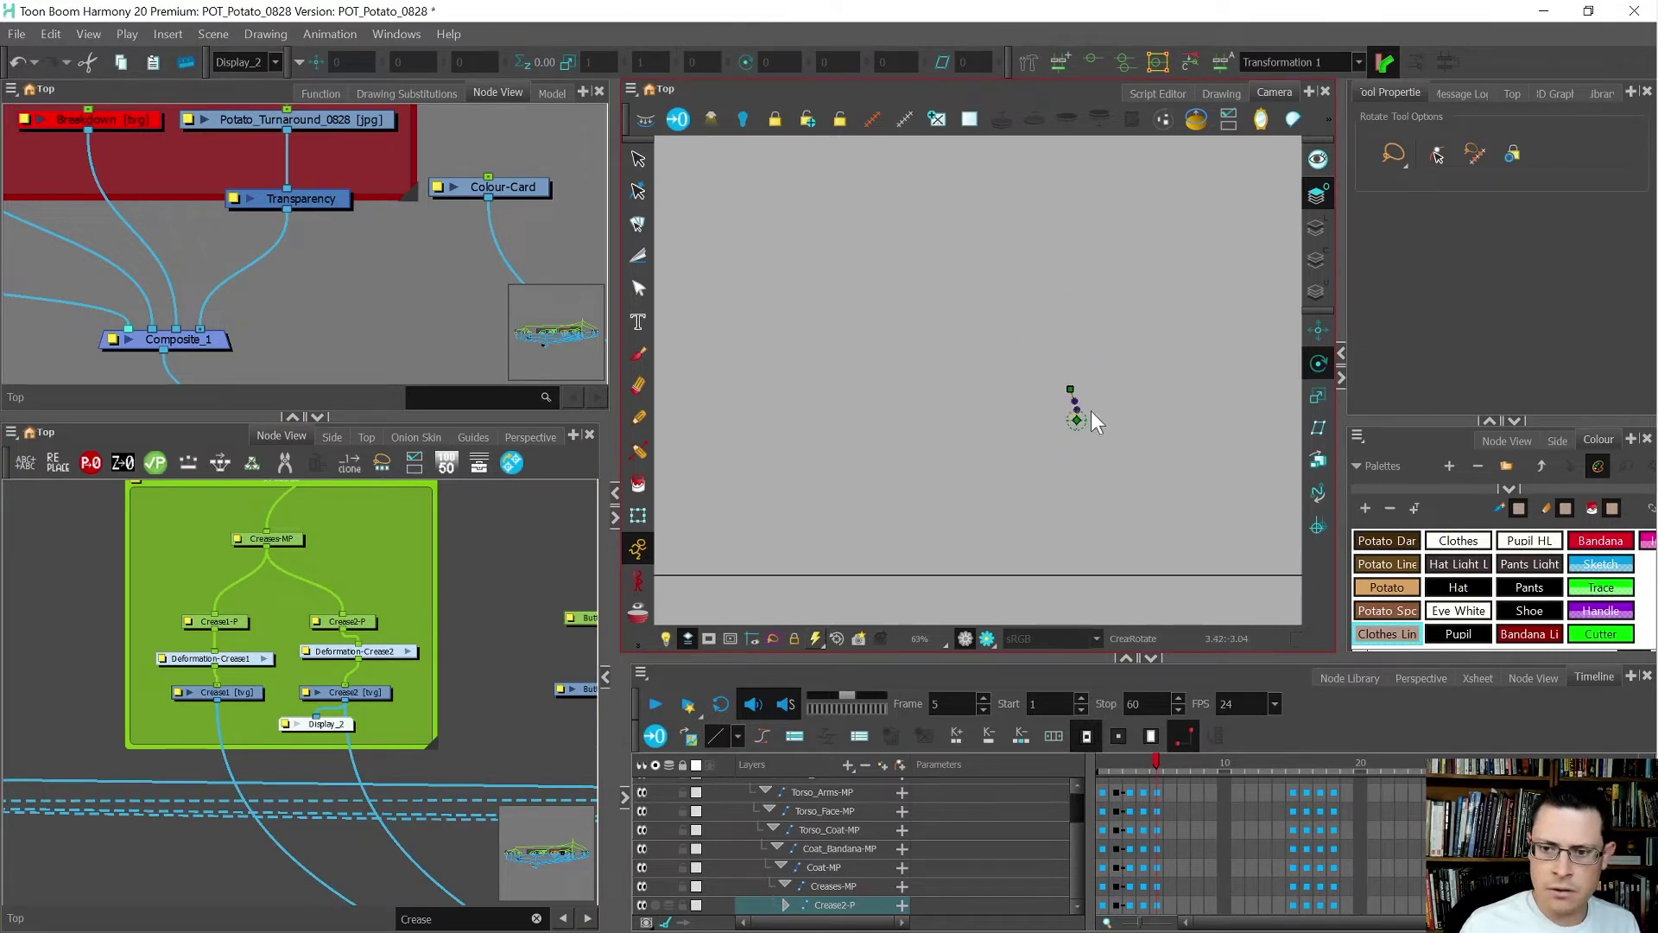
{"action": "scroll", "coordinate": [1091, 411], "scroll_direction": "down", "scroll_amount": 3}
{"action": "scroll", "coordinate": [1089, 397], "scroll_direction": "up", "scroll_amount": 3}
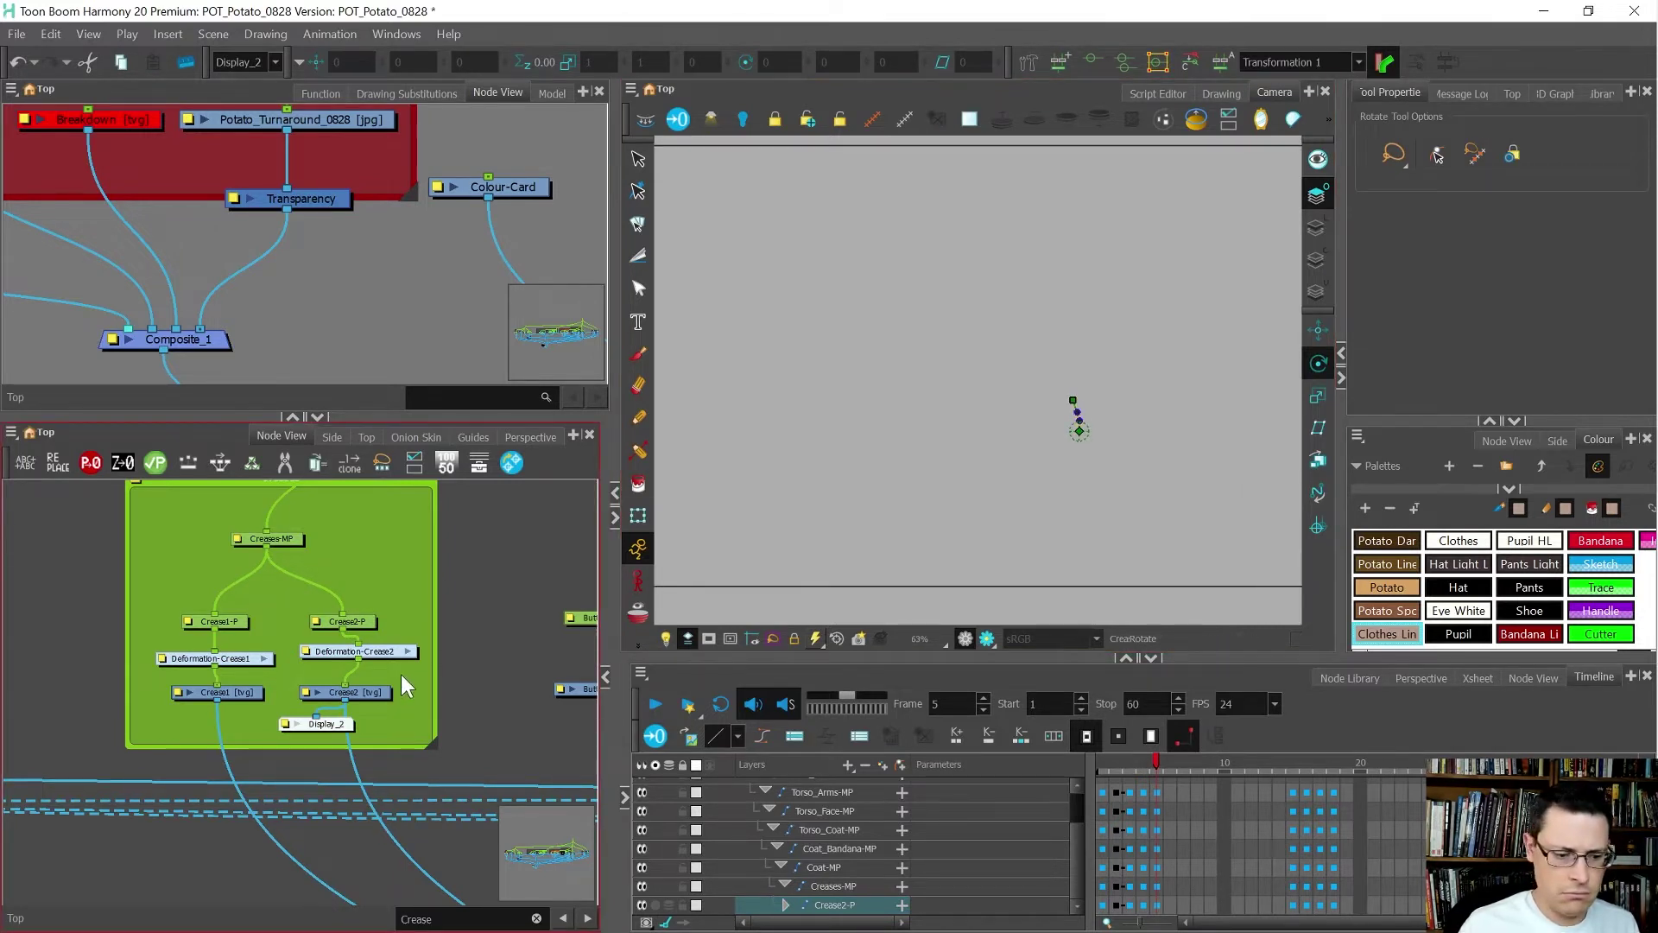
{"action": "left_click", "coordinate": [361, 693]}
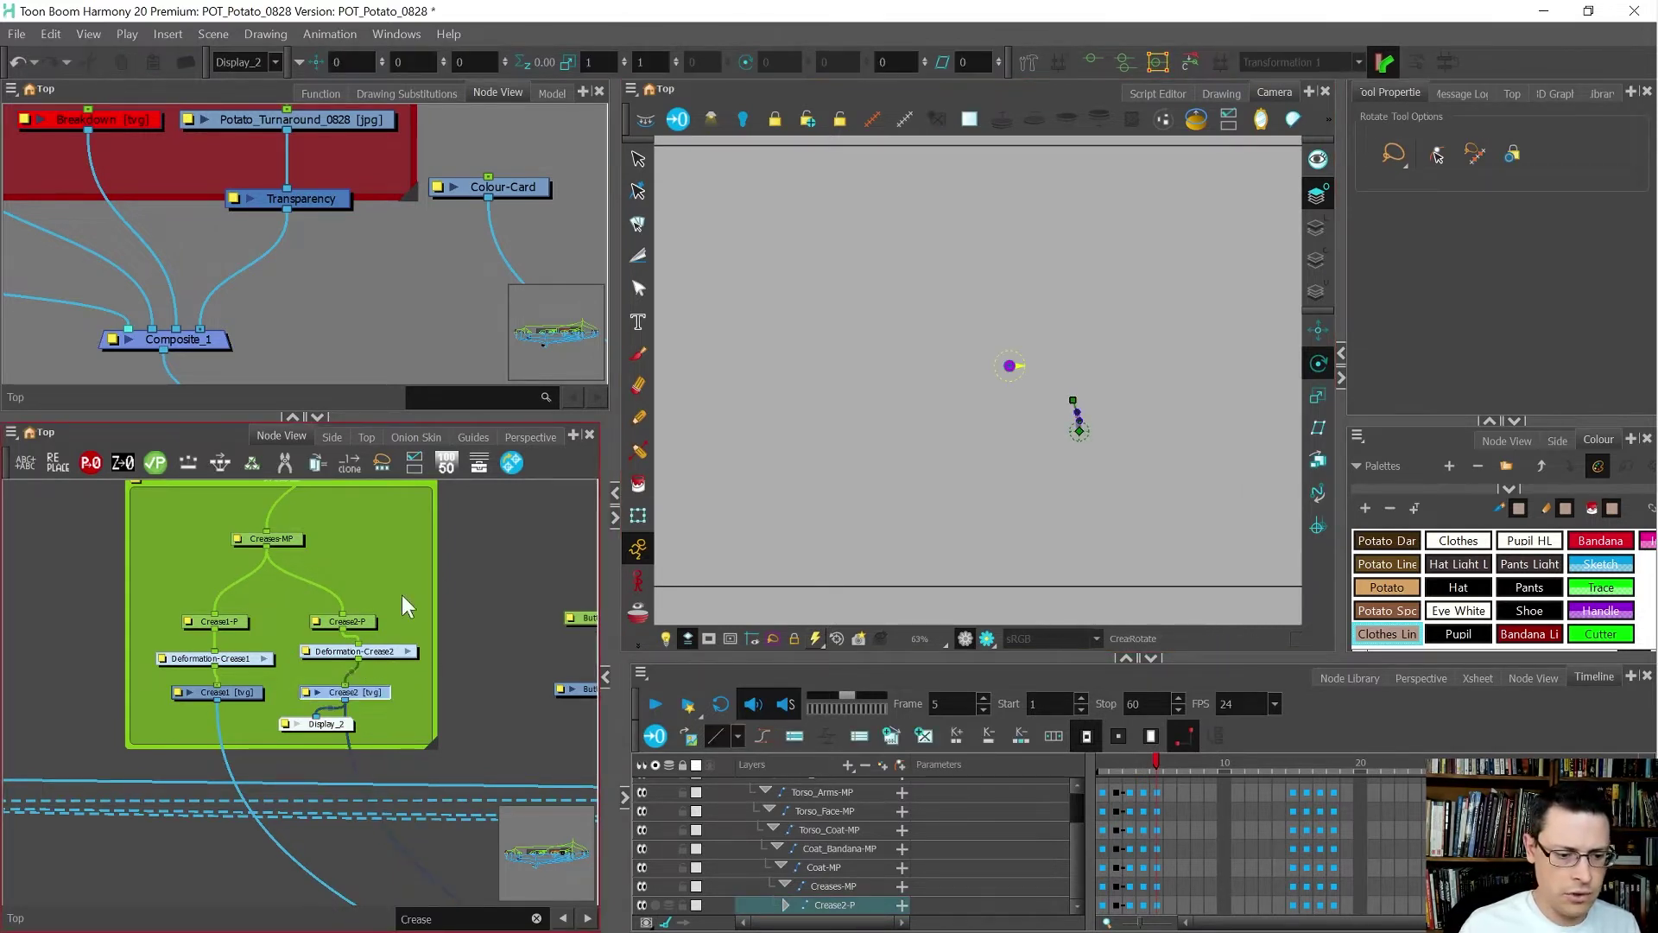
{"action": "scroll", "coordinate": [1088, 438], "scroll_direction": "up", "scroll_amount": 6}
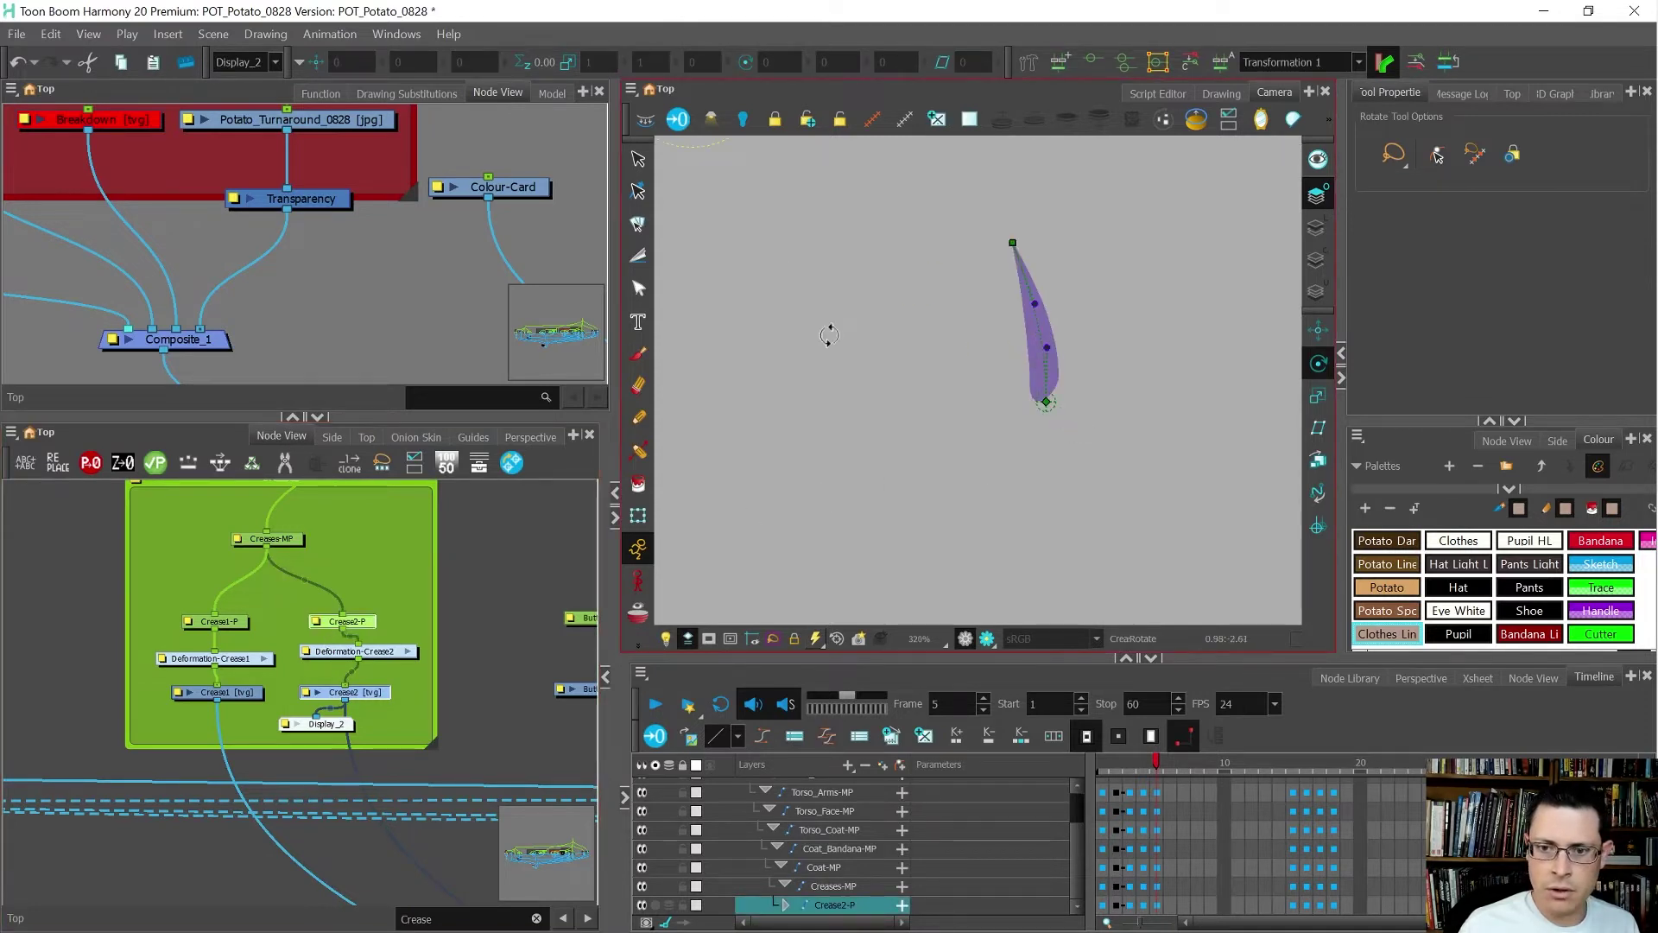
{"action": "scroll", "coordinate": [829, 336], "scroll_direction": "down", "scroll_amount": 2}
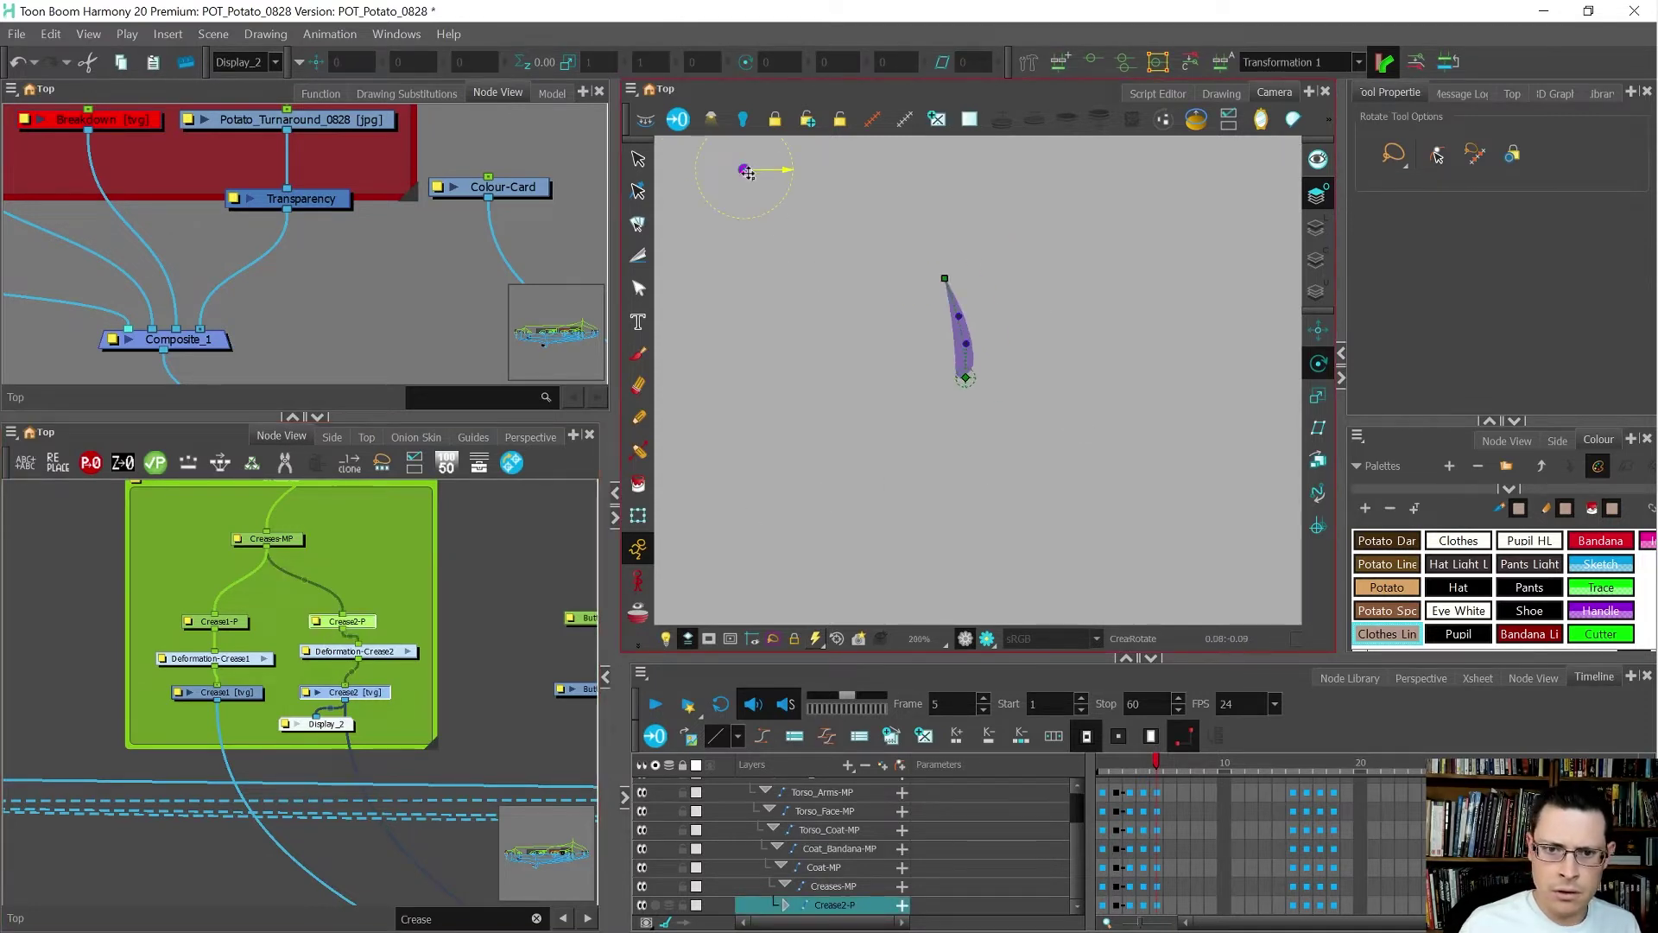
{"action": "left_click_drag", "start_coordinate": [747, 173], "coordinate": [966, 380]}
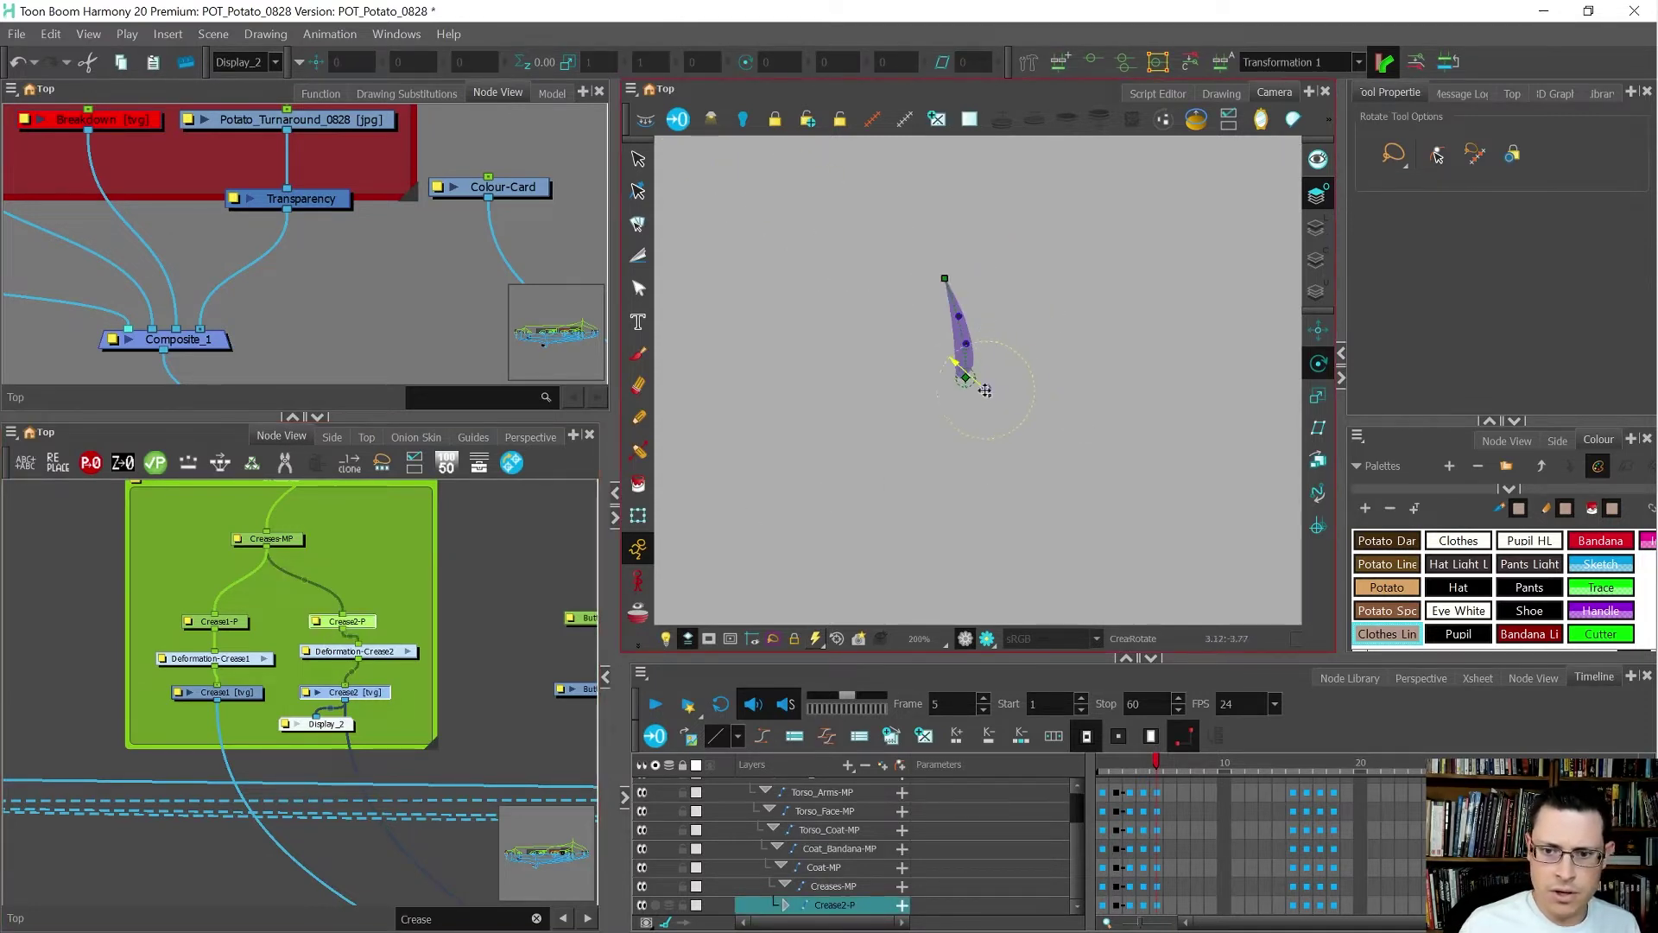
{"action": "scroll", "coordinate": [966, 381], "scroll_direction": "up", "scroll_amount": 4}
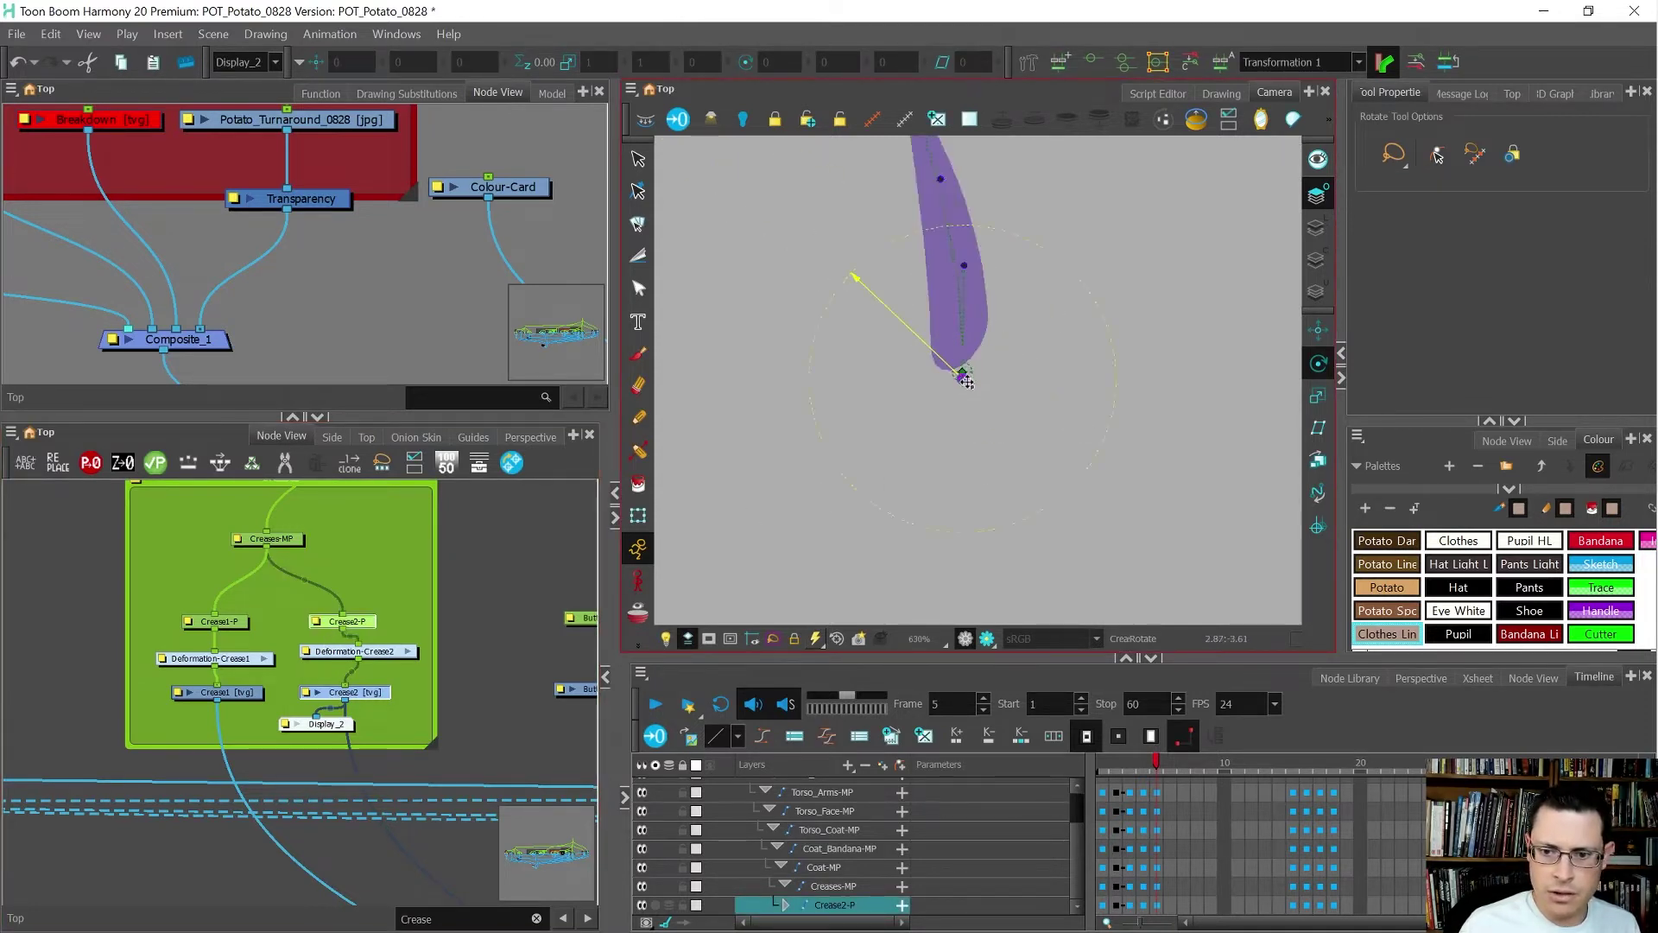
{"action": "scroll", "coordinate": [966, 380], "scroll_direction": "up", "scroll_amount": 4}
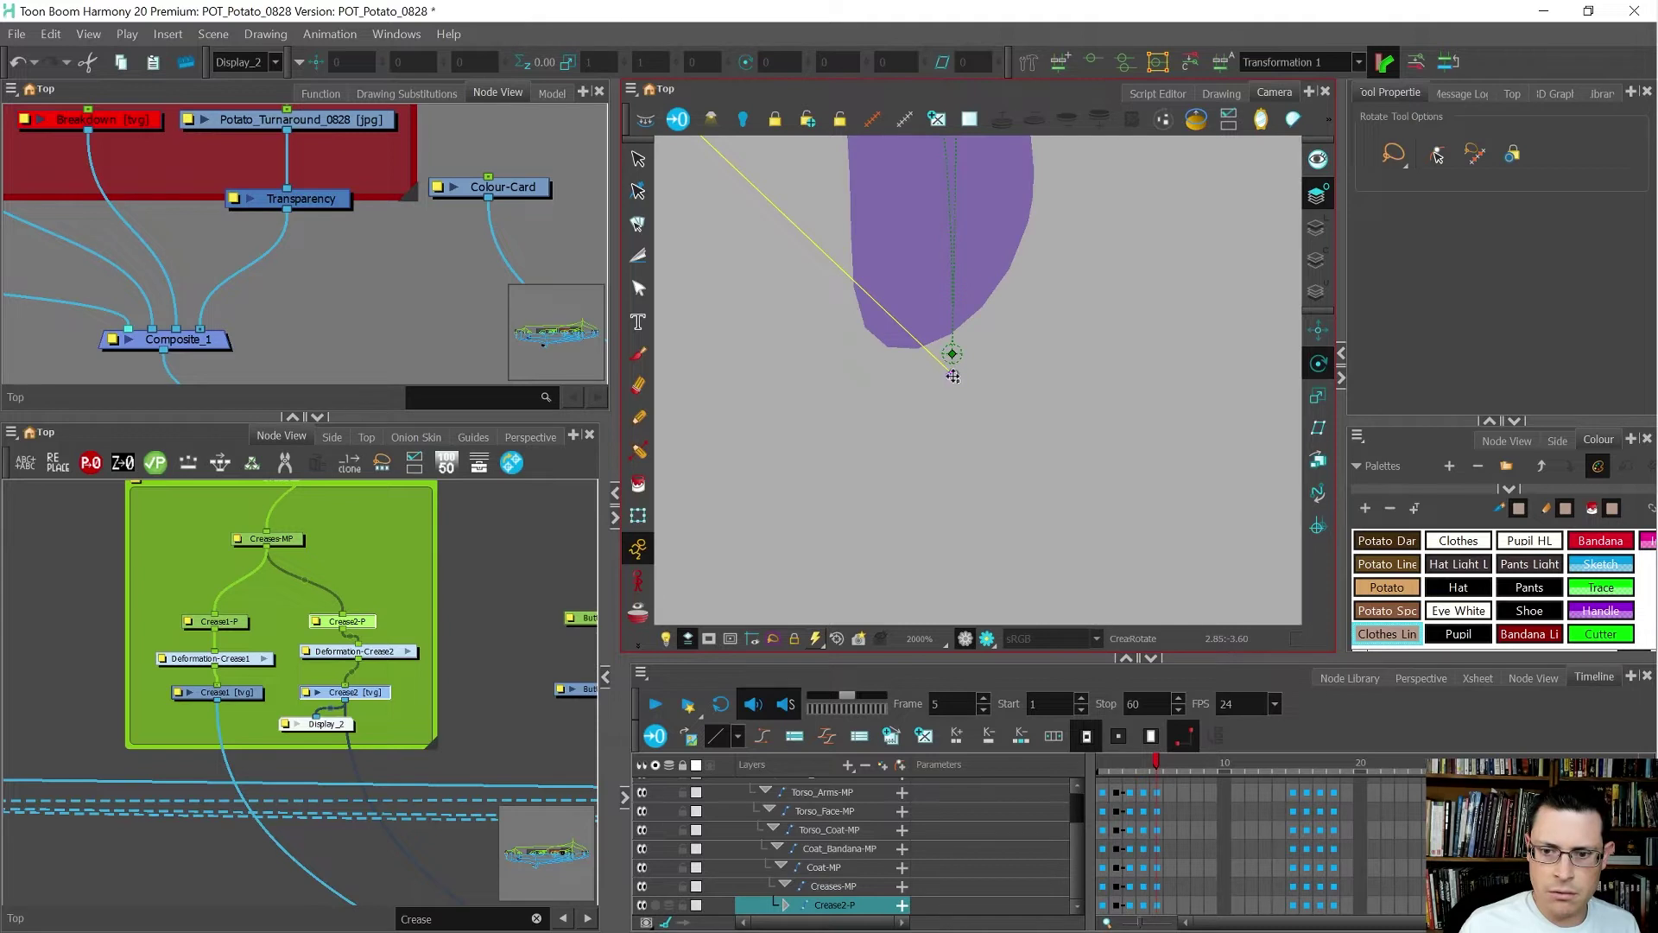
{"action": "left_click_drag", "start_coordinate": [953, 377], "coordinate": [950, 352]}
- Reconnect the Display_2 node from Crease2 to the Crease1 drawing
{"action": "scroll", "coordinate": [263, 779], "scroll_direction": "up", "scroll_amount": 2}
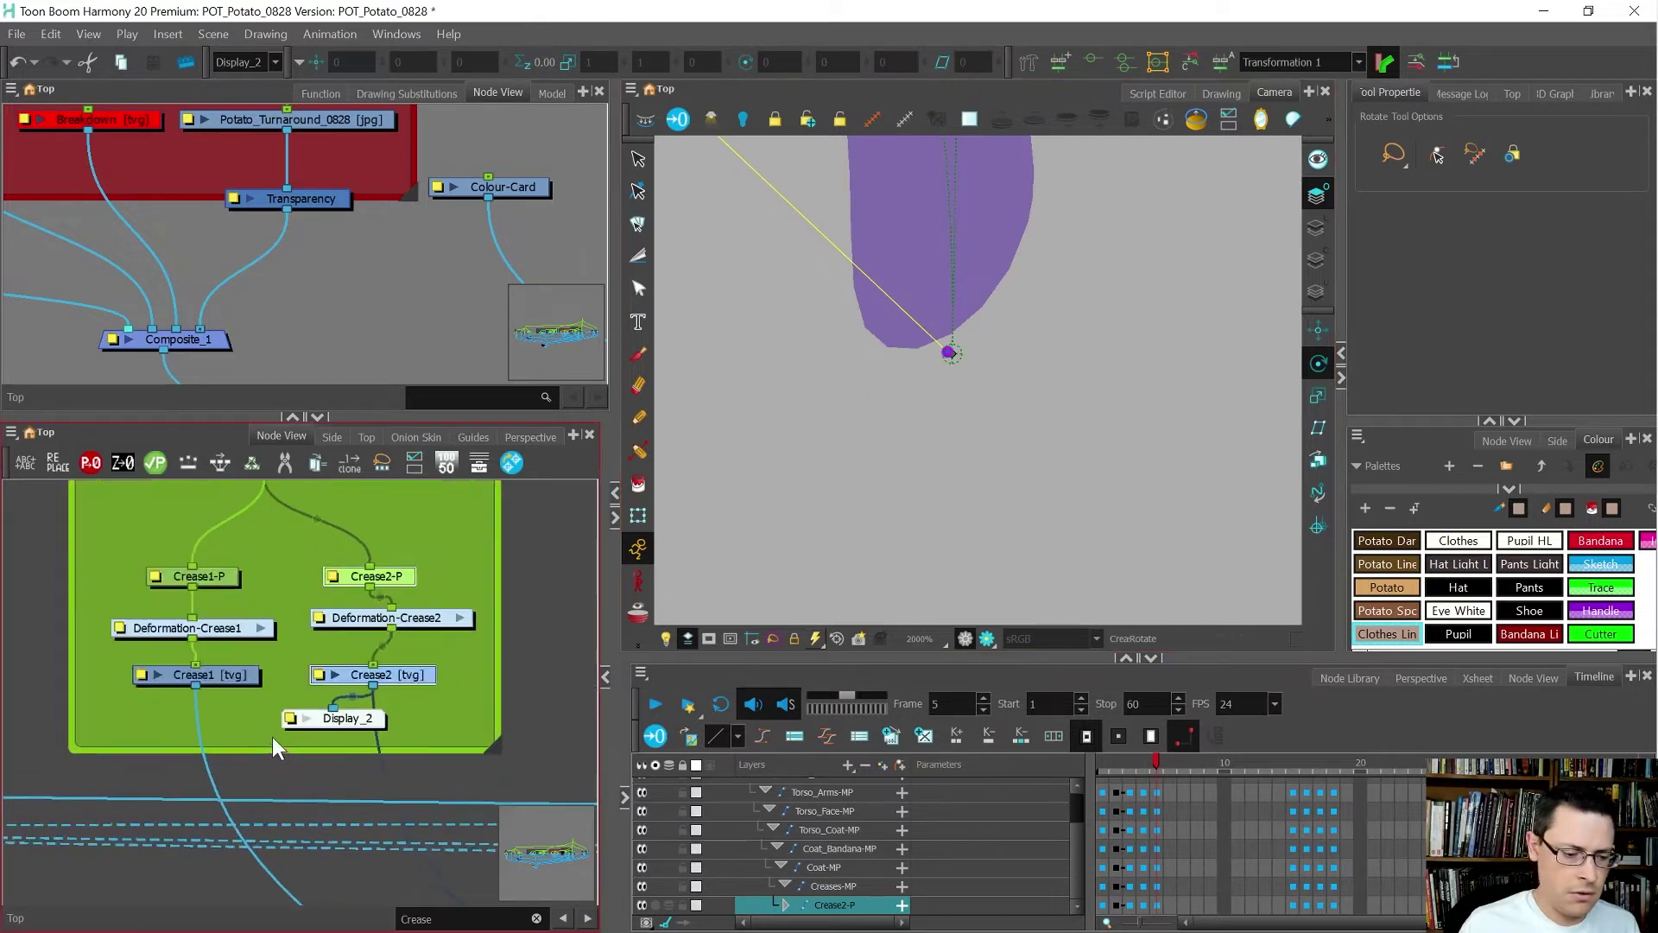
{"action": "scroll", "coordinate": [274, 748], "scroll_direction": "up", "scroll_amount": 1}
{"action": "left_click_drag", "start_coordinate": [406, 727], "coordinate": [287, 729]}
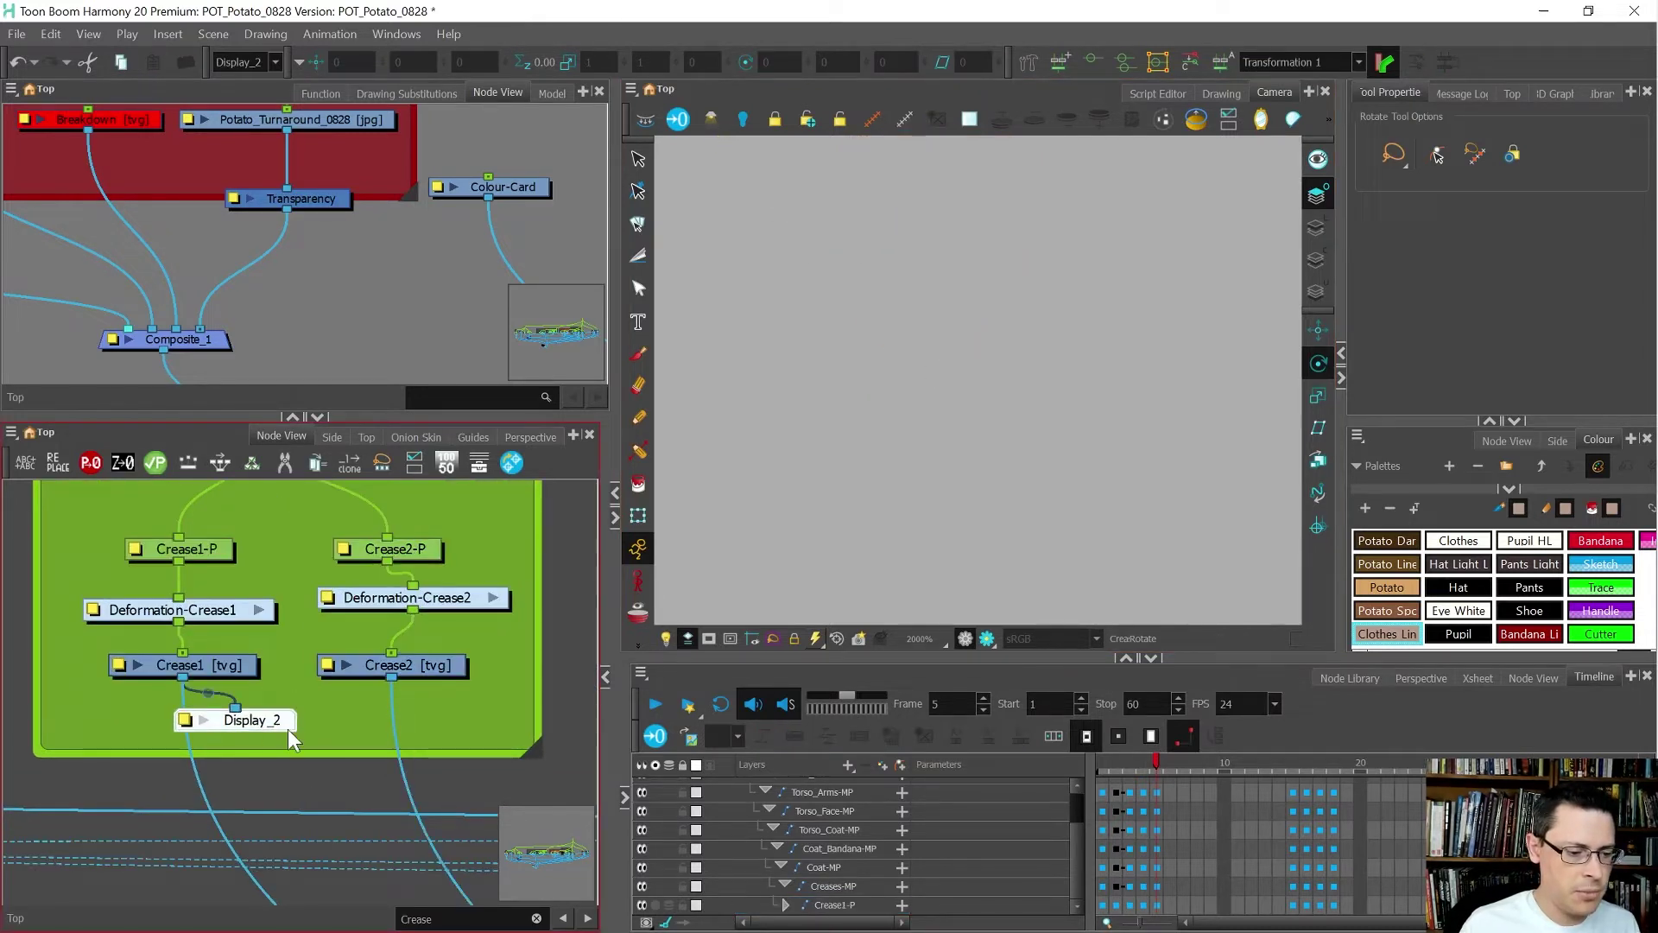
- Move the Crease1-P peg's pivot onto the deformer's root at the base of Crease1
{"action": "left_click", "coordinate": [235, 670]}
{"action": "left_click", "coordinate": [209, 555]}
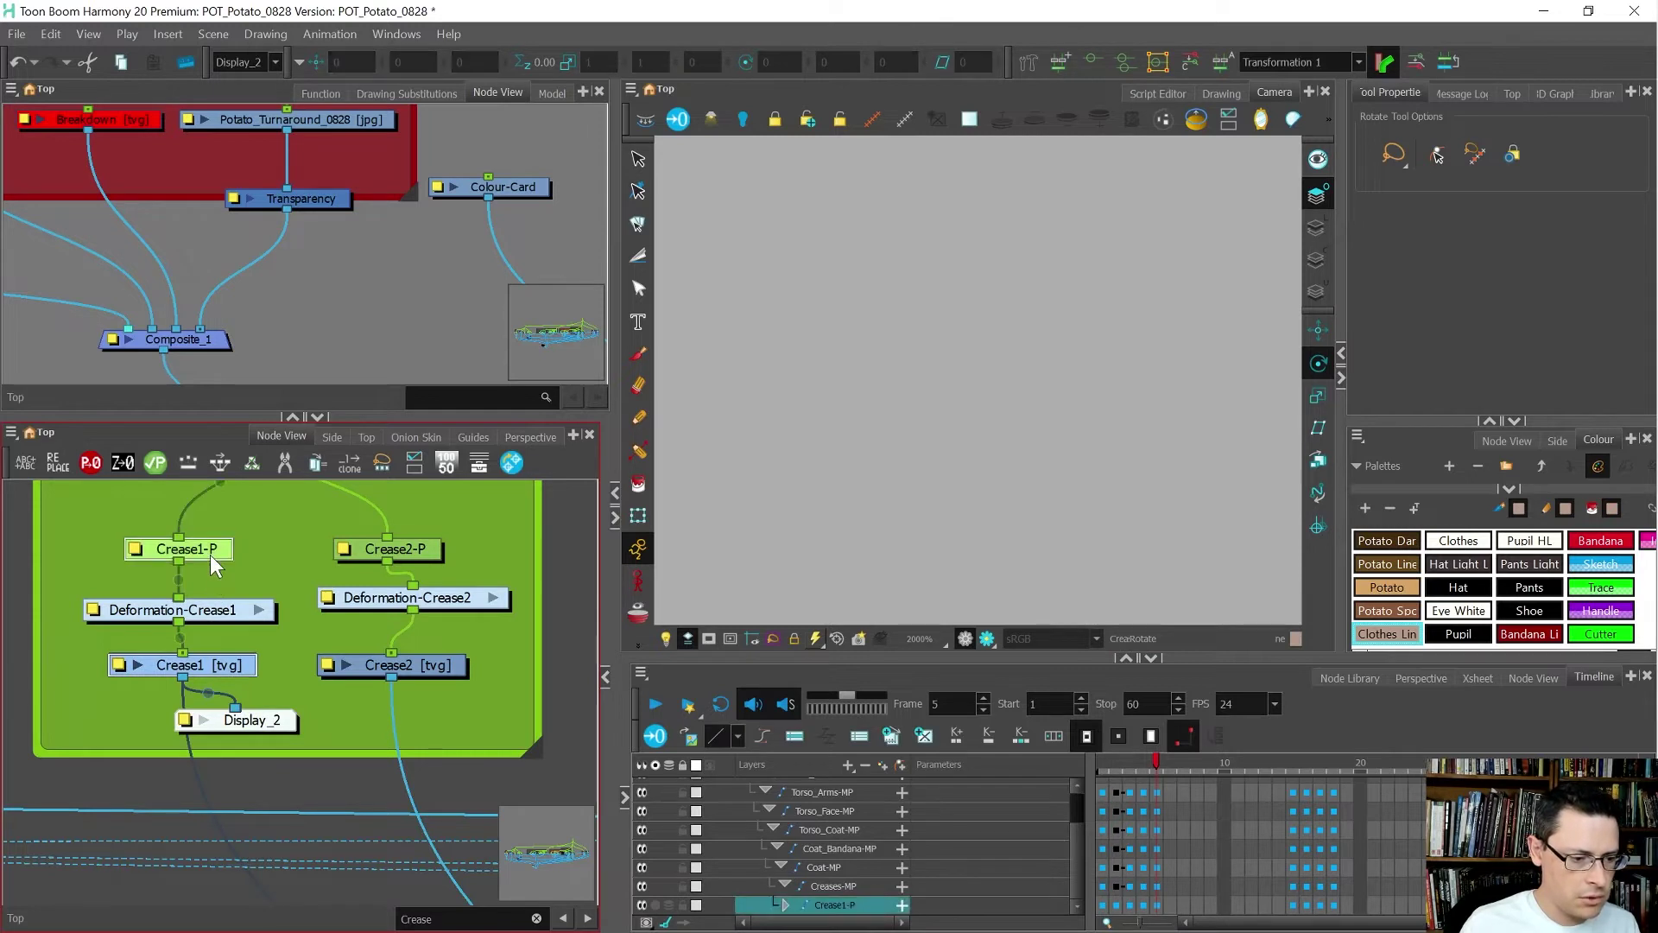
{"action": "scroll", "coordinate": [993, 437], "scroll_direction": "down", "scroll_amount": 10}
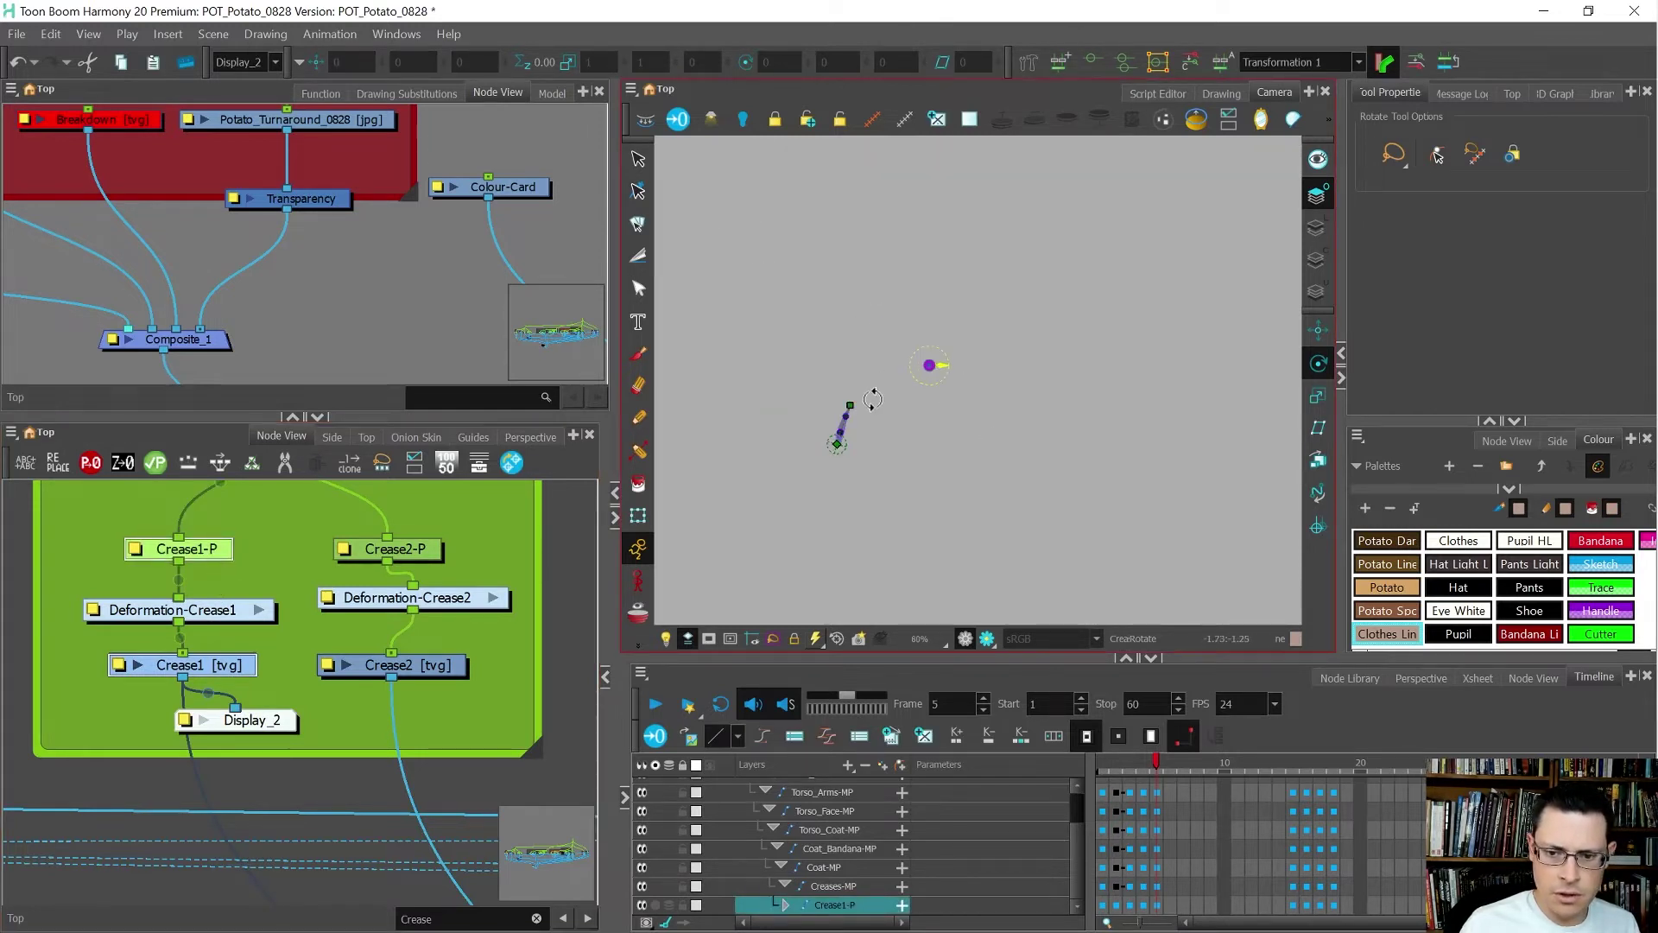
{"action": "scroll", "coordinate": [873, 399], "scroll_direction": "up", "scroll_amount": 4}
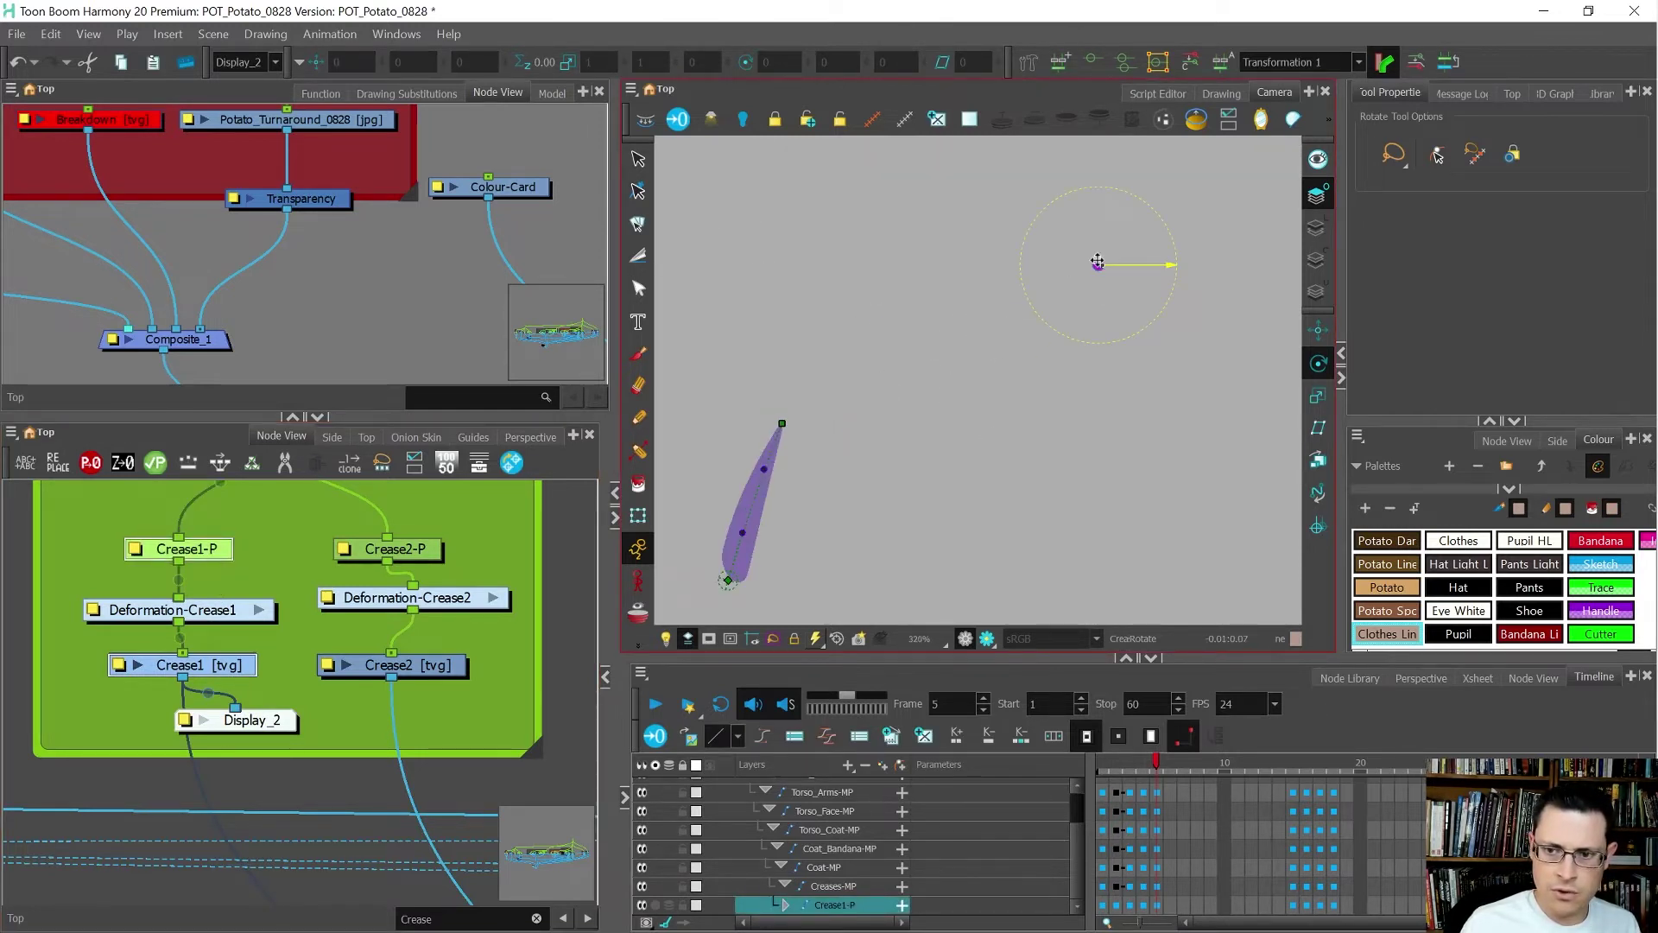
{"action": "left_click_drag", "start_coordinate": [1097, 262], "coordinate": [730, 580]}
{"action": "scroll", "coordinate": [730, 590], "scroll_direction": "up", "scroll_amount": 10}
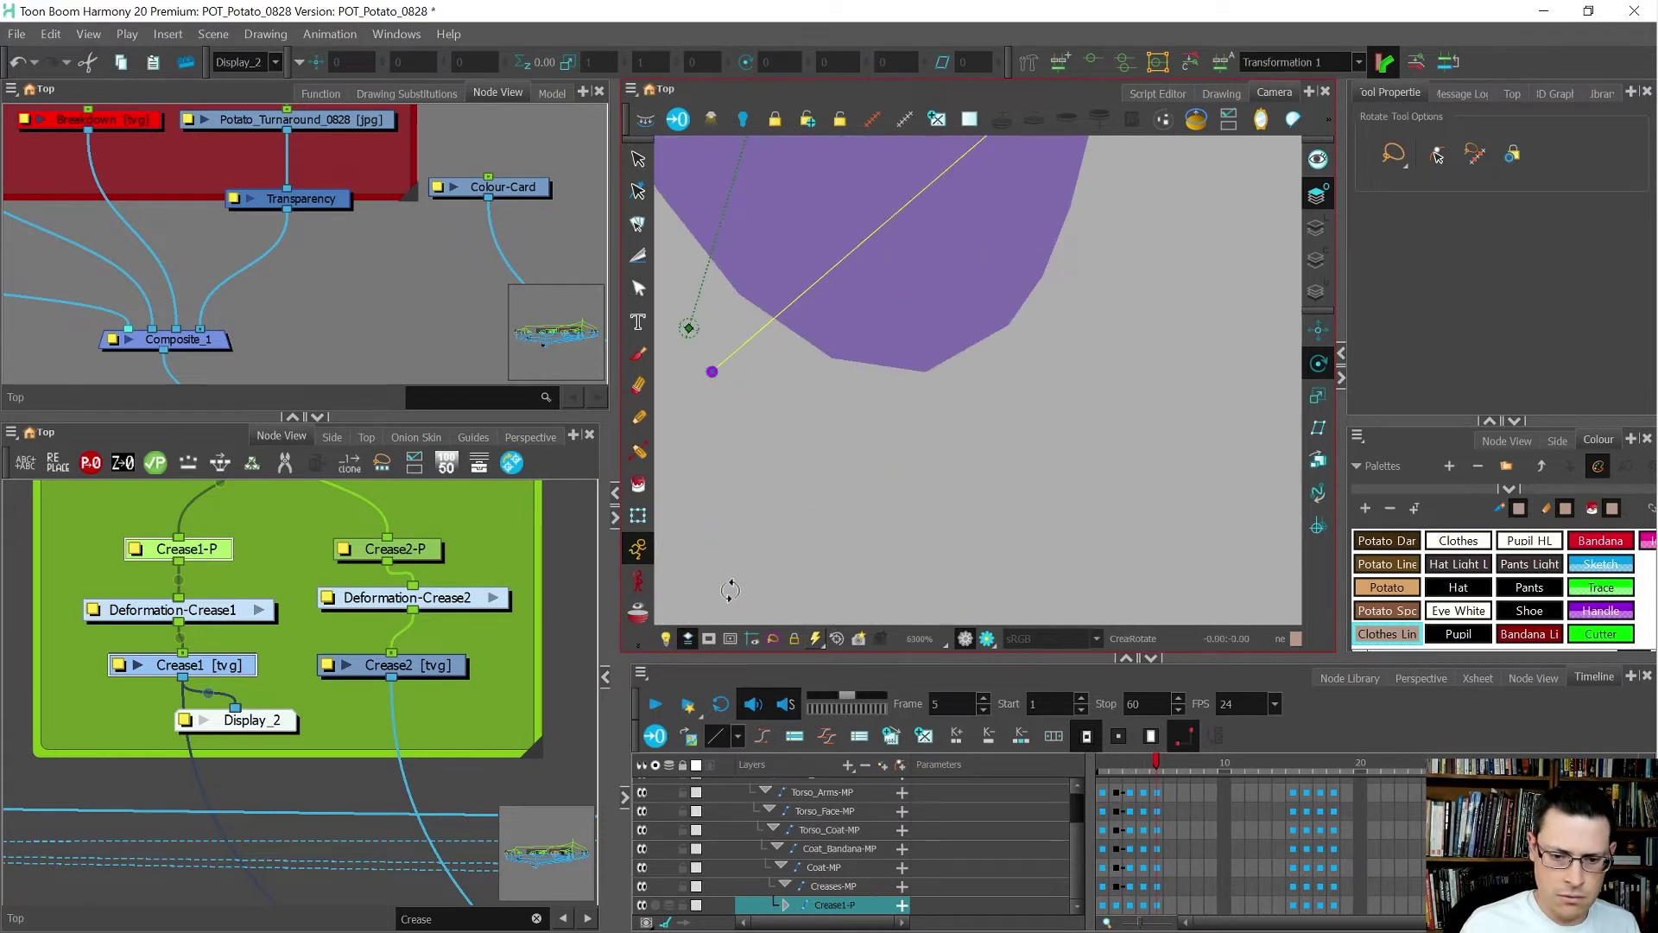
{"action": "left_click_drag", "start_coordinate": [714, 374], "coordinate": [695, 332]}
{"action": "scroll", "coordinate": [821, 363], "scroll_direction": "down", "scroll_amount": 12}
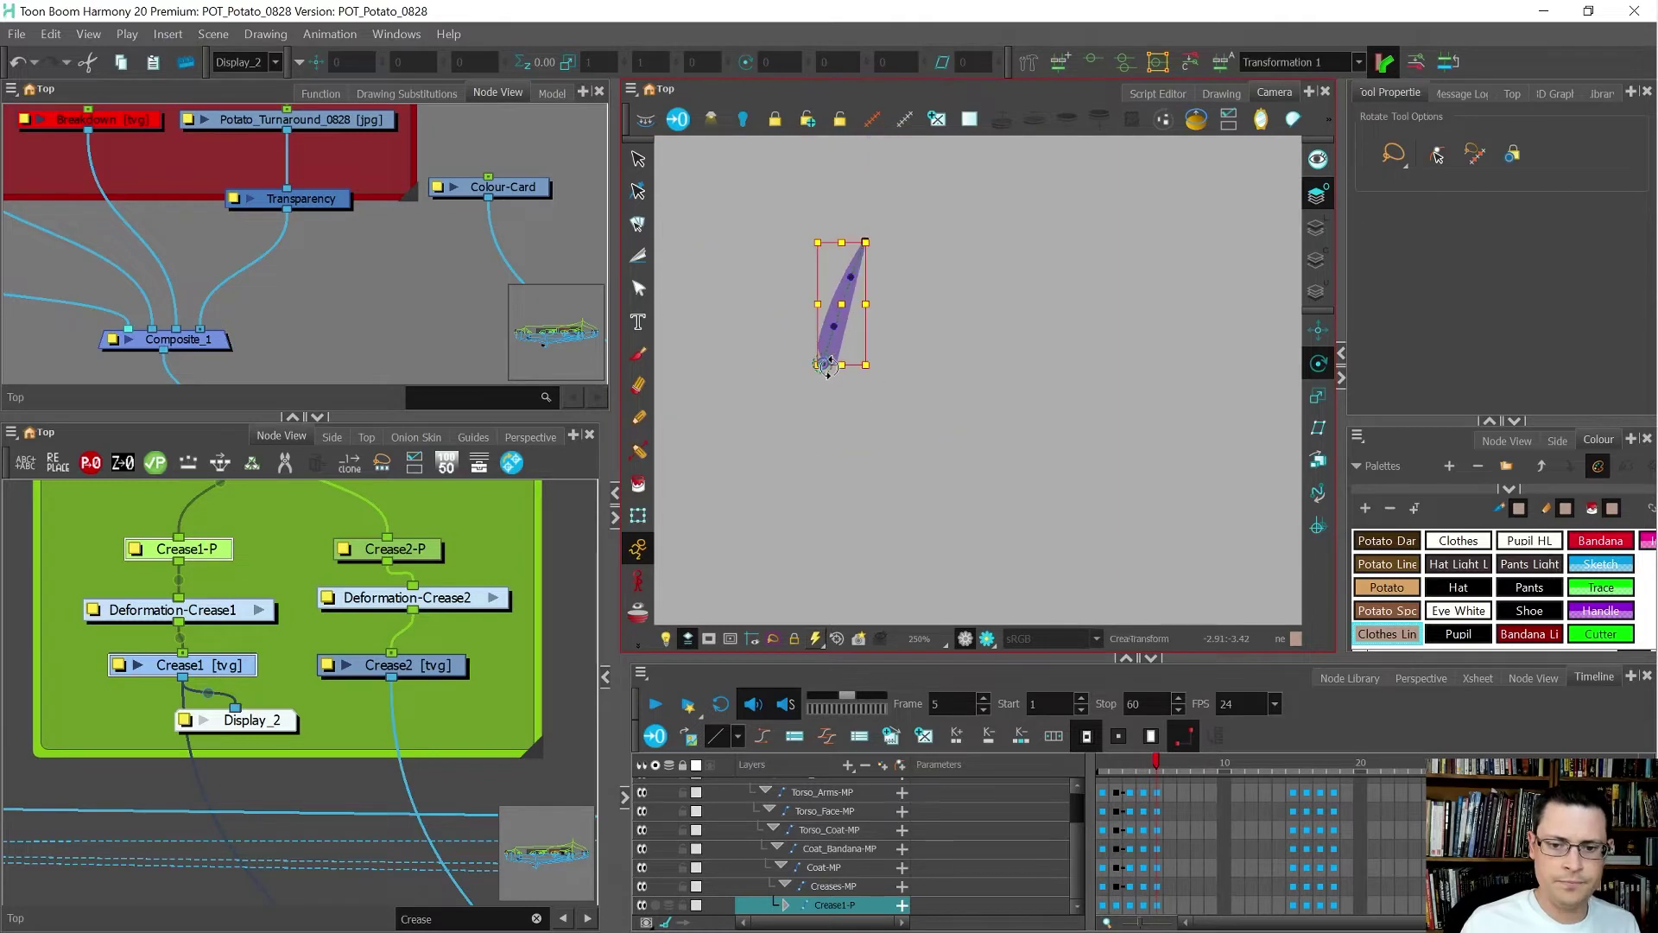
- Delete the Display_2 node and switch the active display to Display to show the whole character
{"action": "scroll", "coordinate": [230, 741], "scroll_direction": "down", "scroll_amount": 5}
{"action": "scroll", "coordinate": [251, 753], "scroll_direction": "up", "scroll_amount": 2}
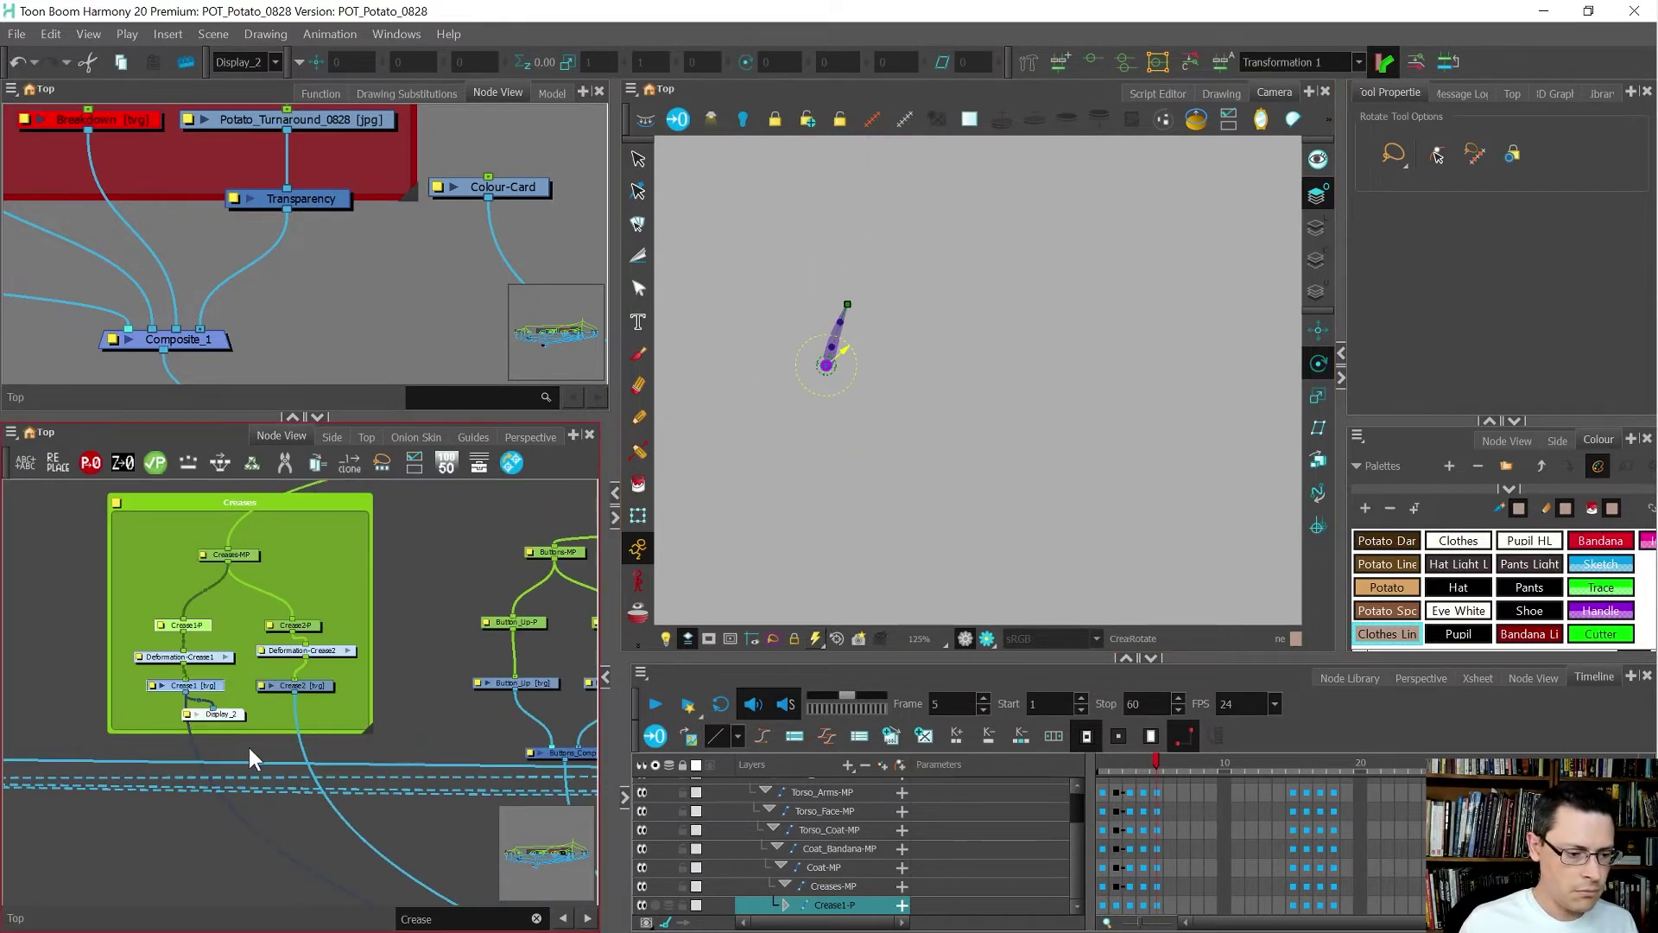
{"action": "left_click", "coordinate": [250, 754]}
{"action": "left_click", "coordinate": [198, 720]}
{"action": "key", "text": "Delete"}
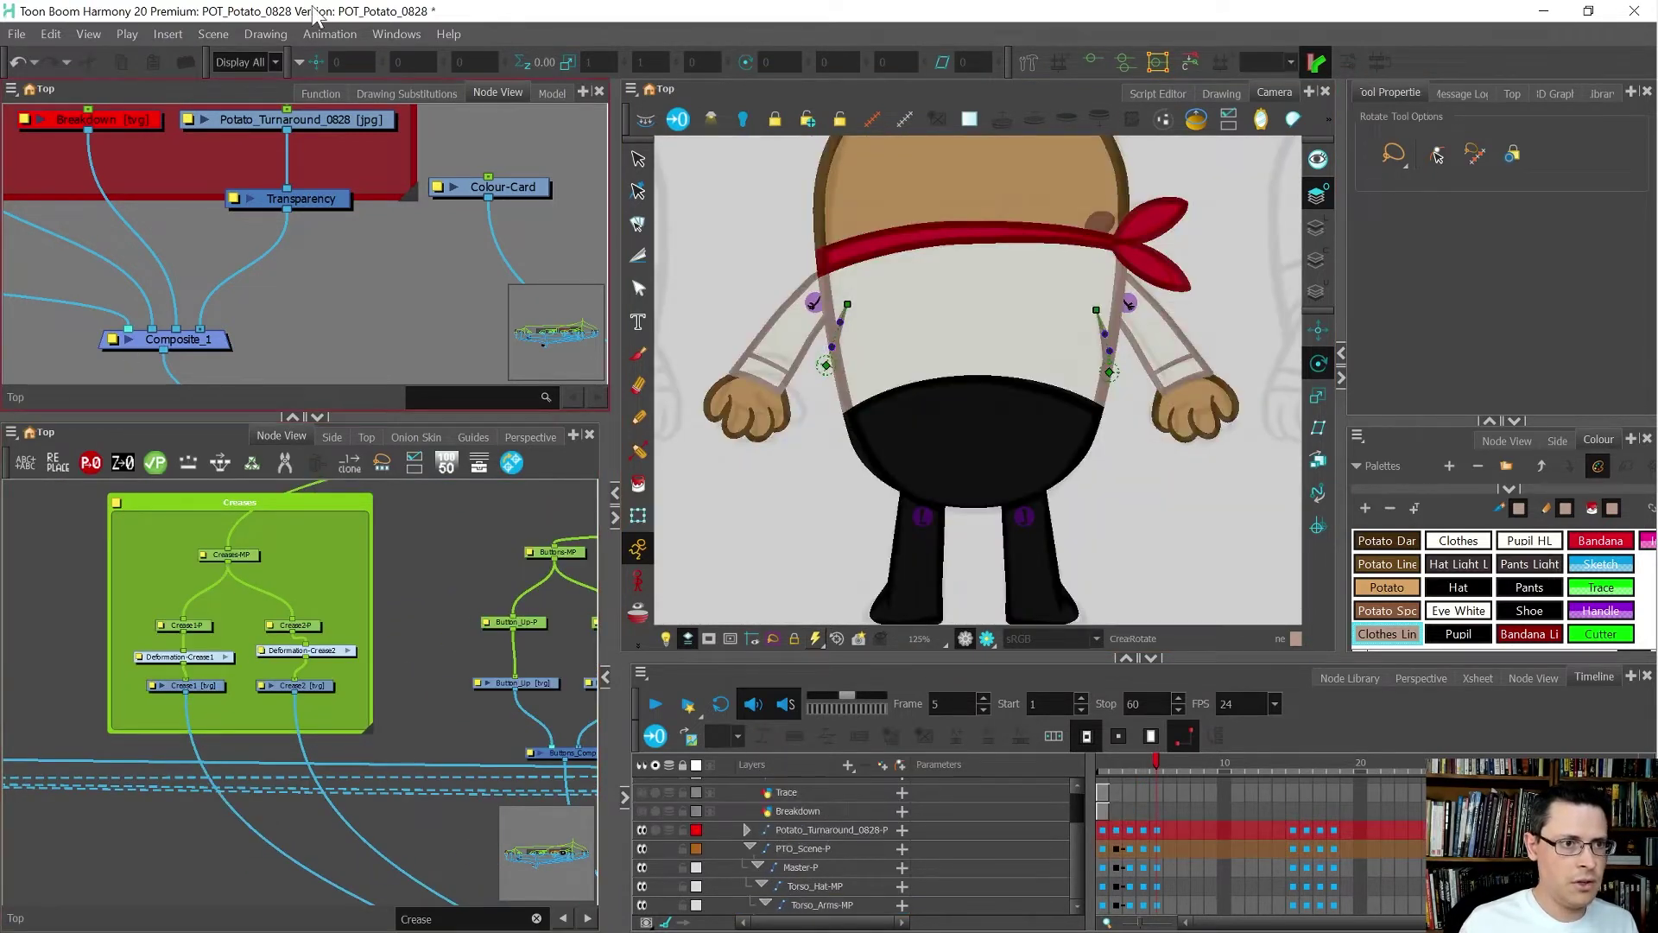
{"action": "left_click", "coordinate": [275, 63]}
{"action": "left_click", "coordinate": [254, 107]}
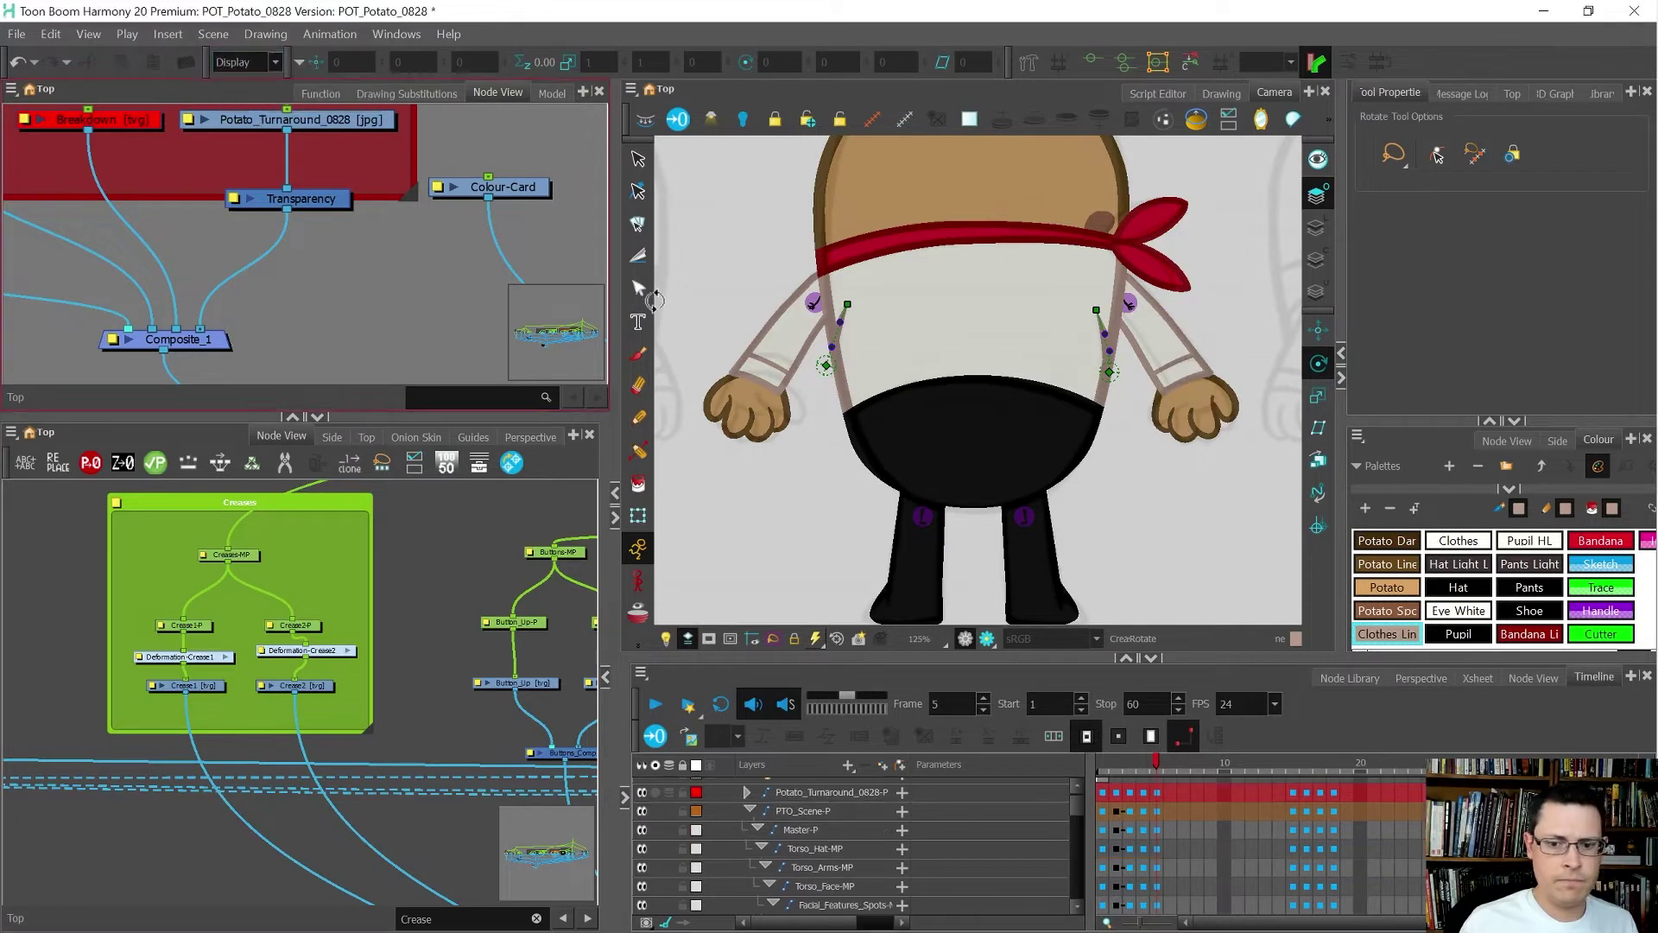
- Rotate the Crease1 drawing with the Transform tool so its base aligns with the coat's side outline
{"action": "scroll", "coordinate": [953, 448], "scroll_direction": "down", "scroll_amount": 1}
{"action": "key", "text": "shift+t"}
{"action": "left_click", "coordinate": [823, 513]}
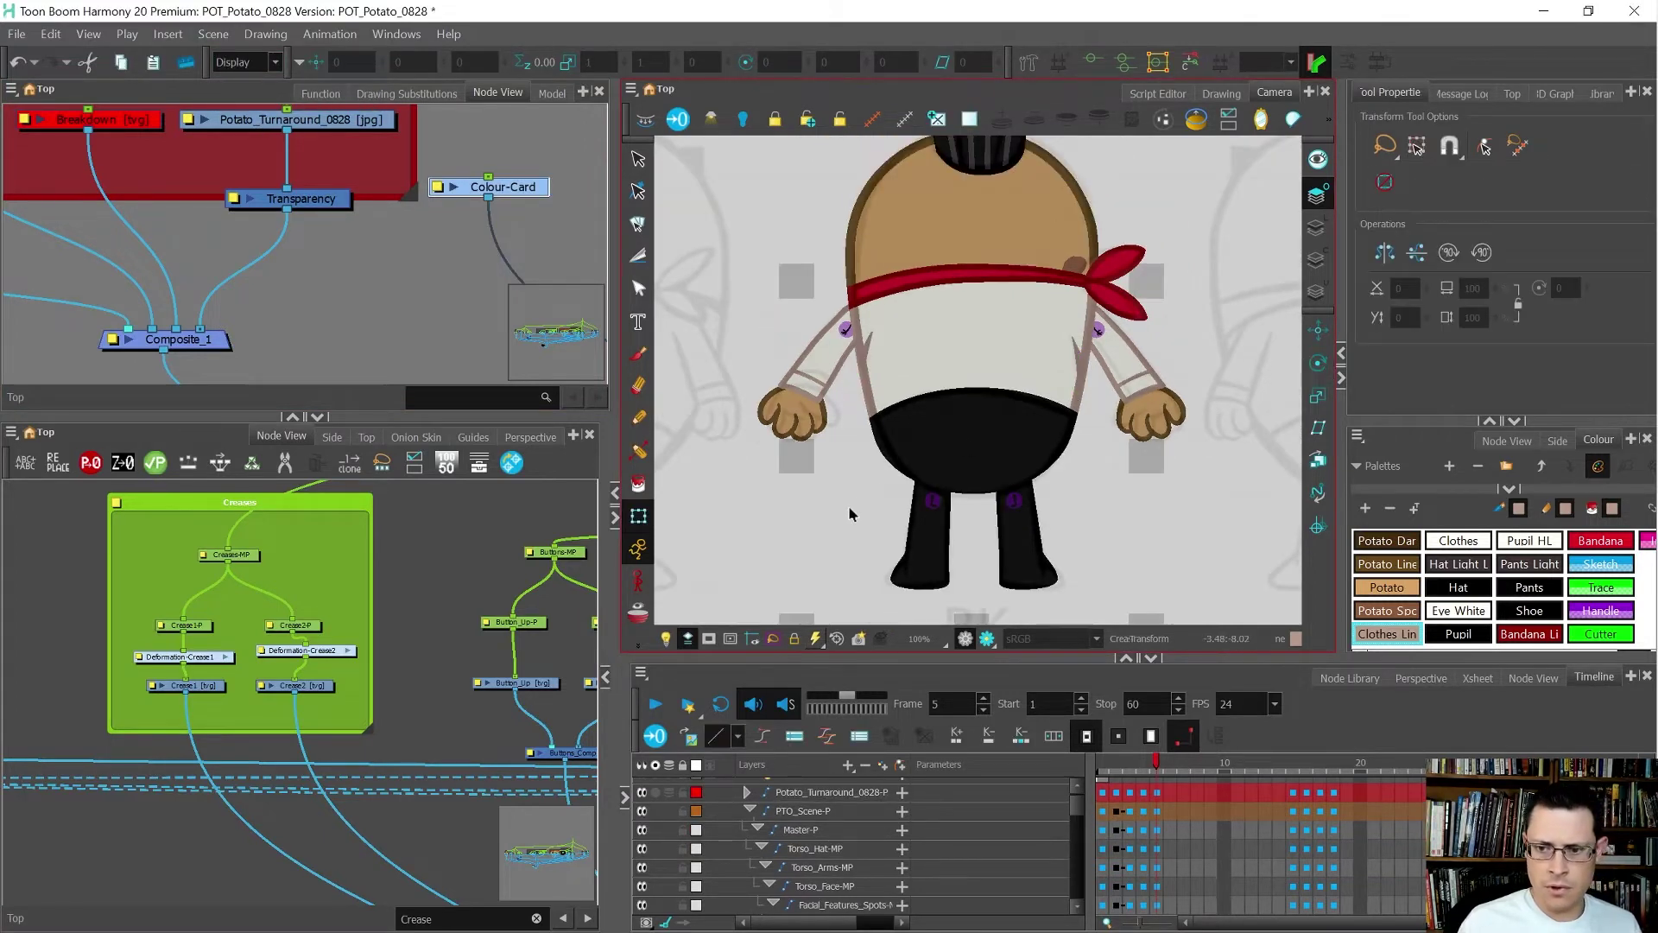
{"action": "scroll", "coordinate": [932, 339], "scroll_direction": "up", "scroll_amount": 4}
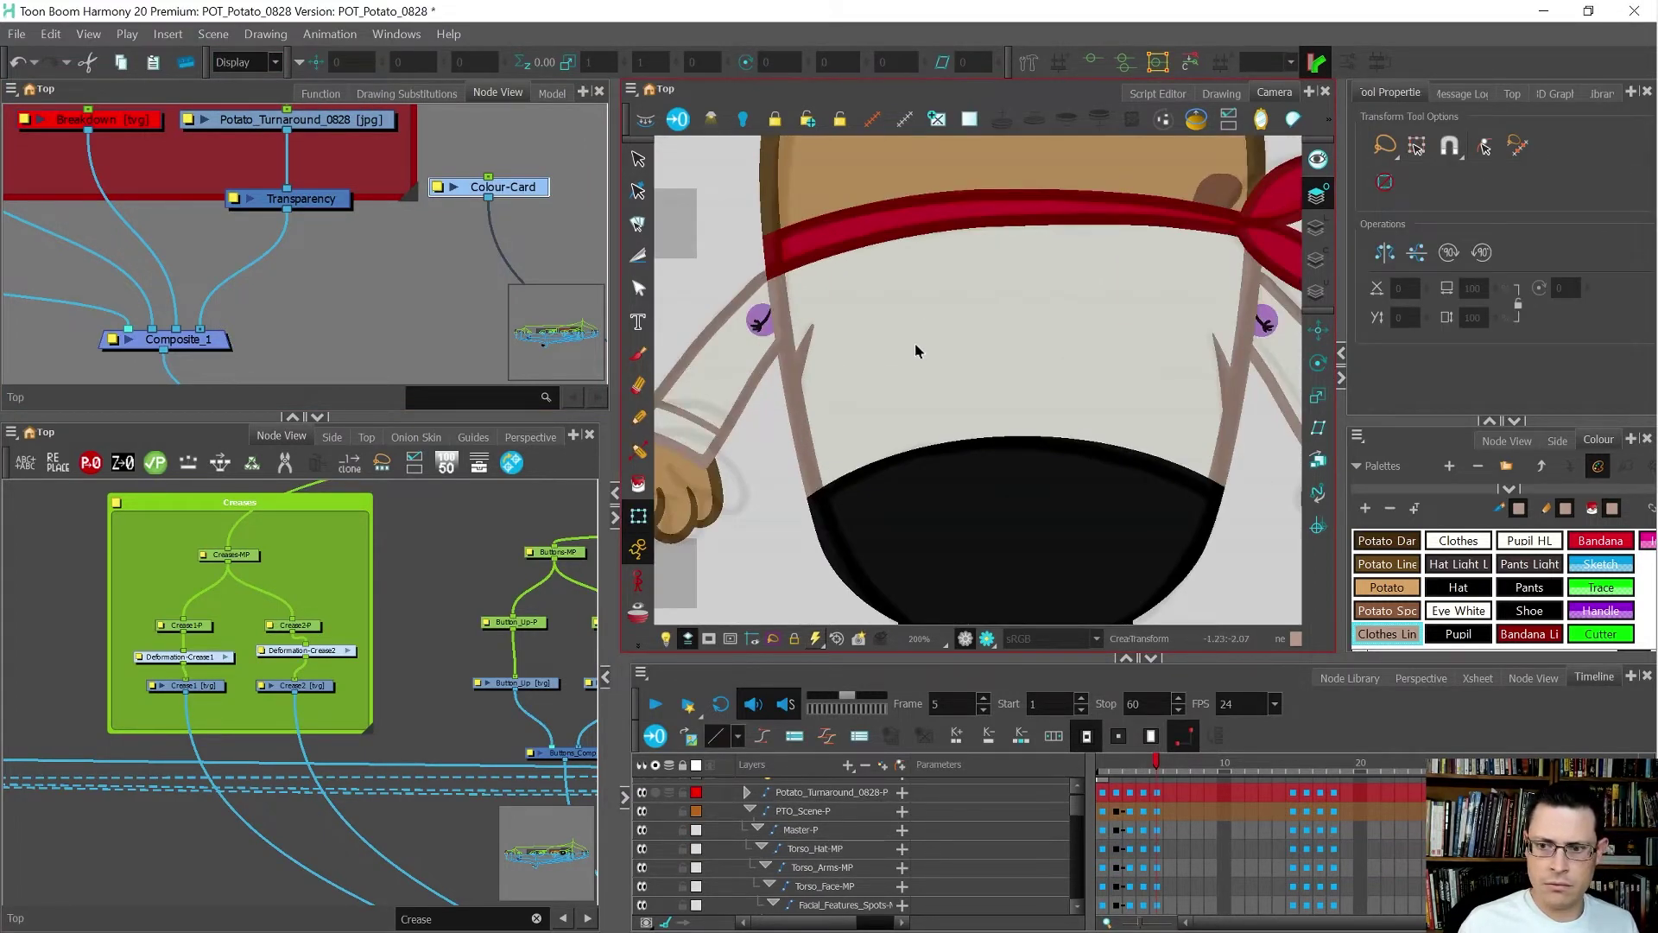
{"action": "scroll", "coordinate": [830, 349], "scroll_direction": "up", "scroll_amount": 4}
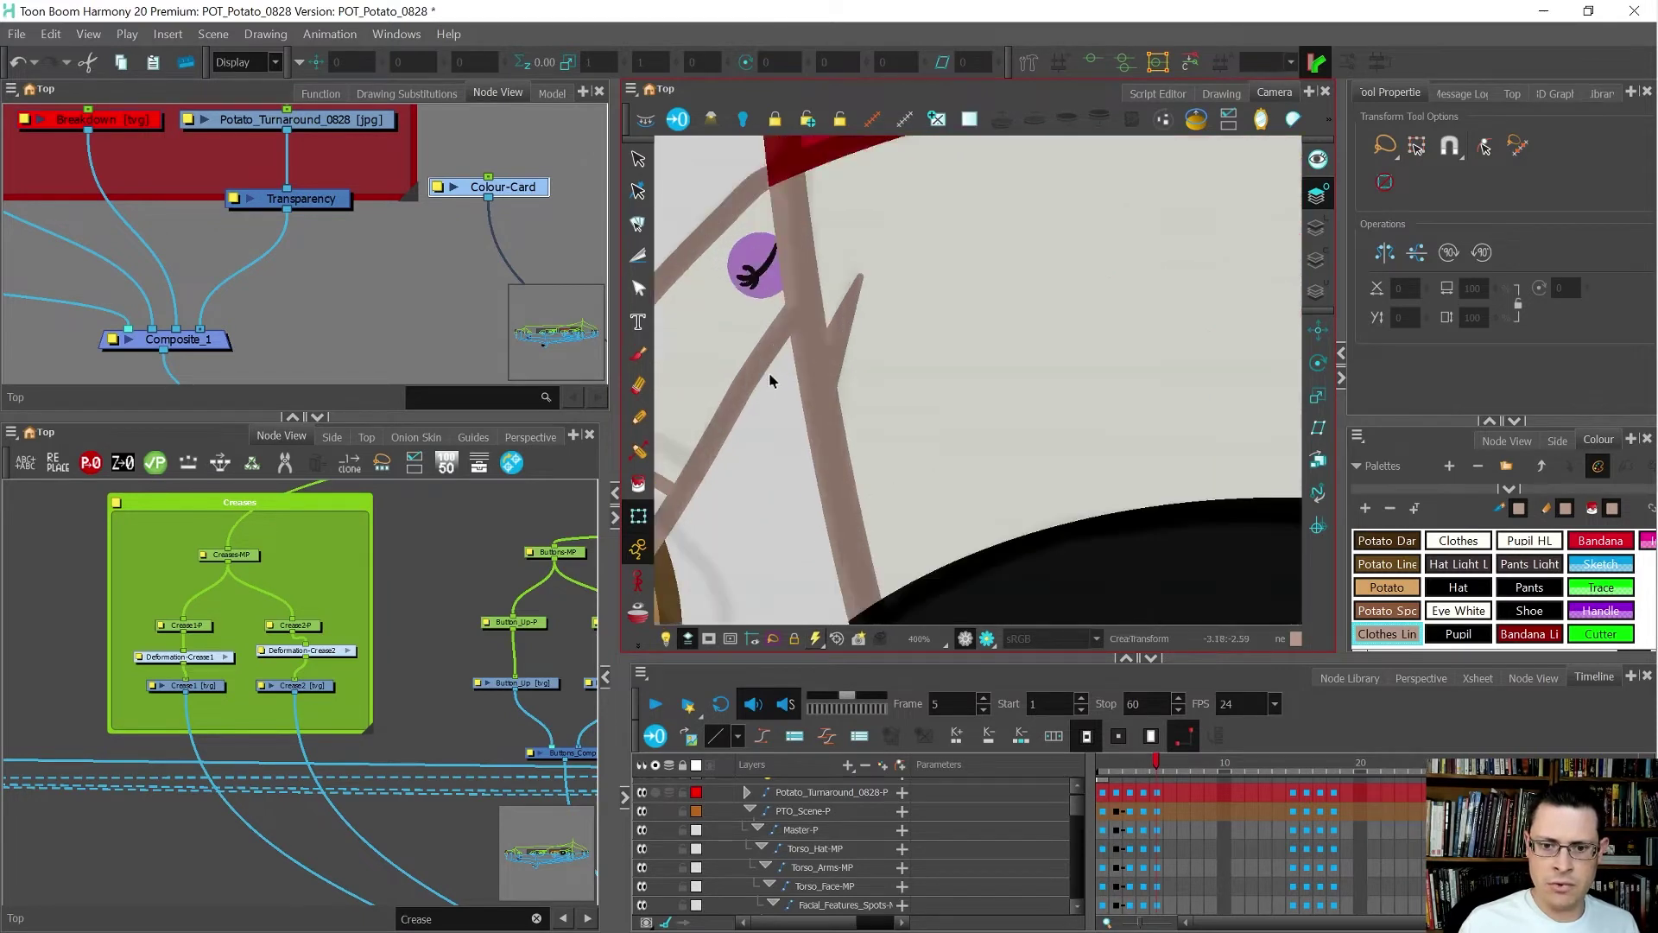
{"action": "left_click", "coordinate": [829, 346]}
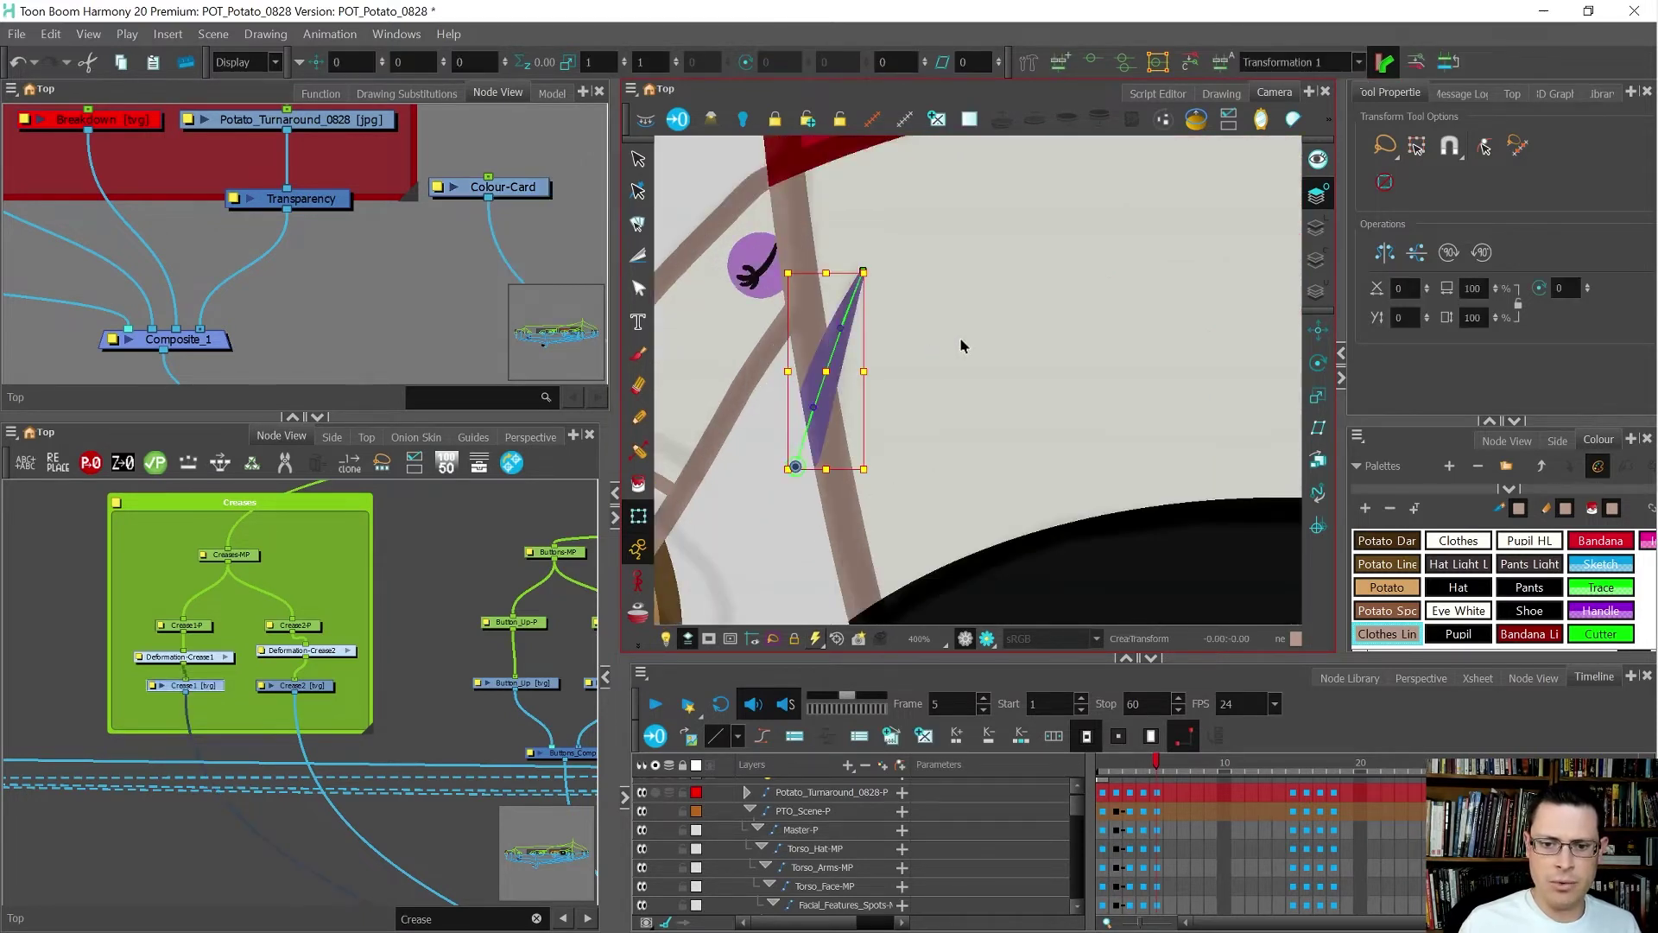
{"action": "mouse_move", "coordinate": [971, 340]}
{"action": "left_mouse_down"}
{"action": "mouse_move", "coordinate": [938, 316]}
{"action": "mouse_move", "coordinate": [947, 346]}
{"action": "left_mouse_up"}
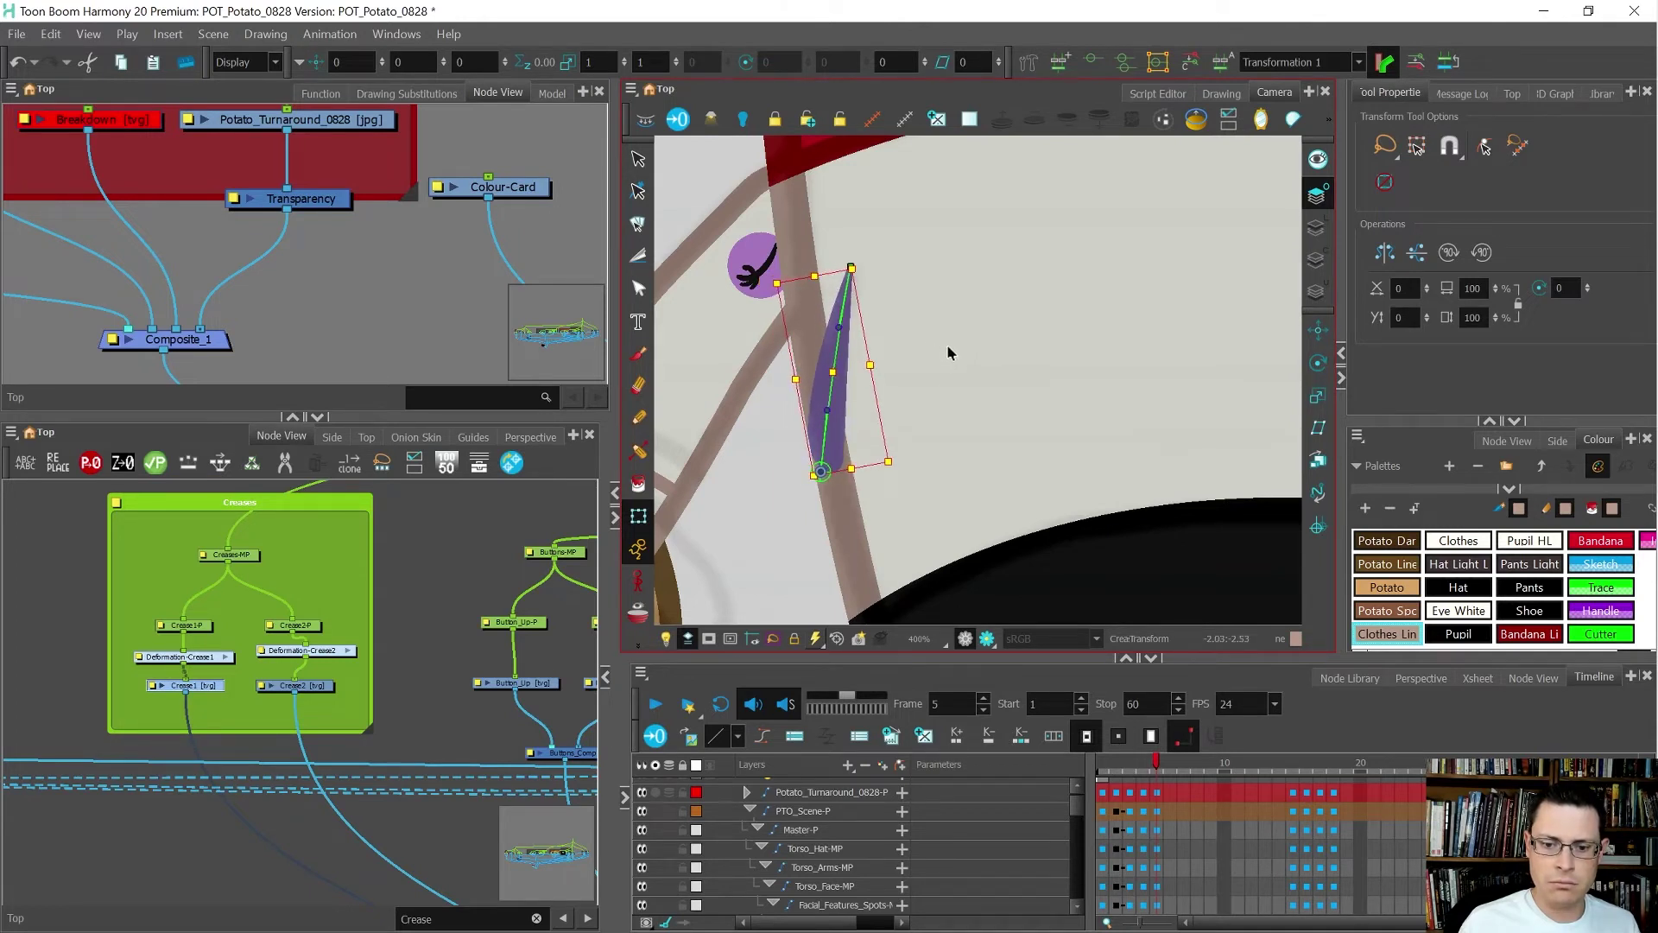
- Bend Crease1 by adjusting its deformer's tip, curve handles and root so it flows out of the coat outline
{"action": "left_click", "coordinate": [424, 611]}
{"action": "left_click_drag", "start_coordinate": [839, 327], "coordinate": [819, 328]}
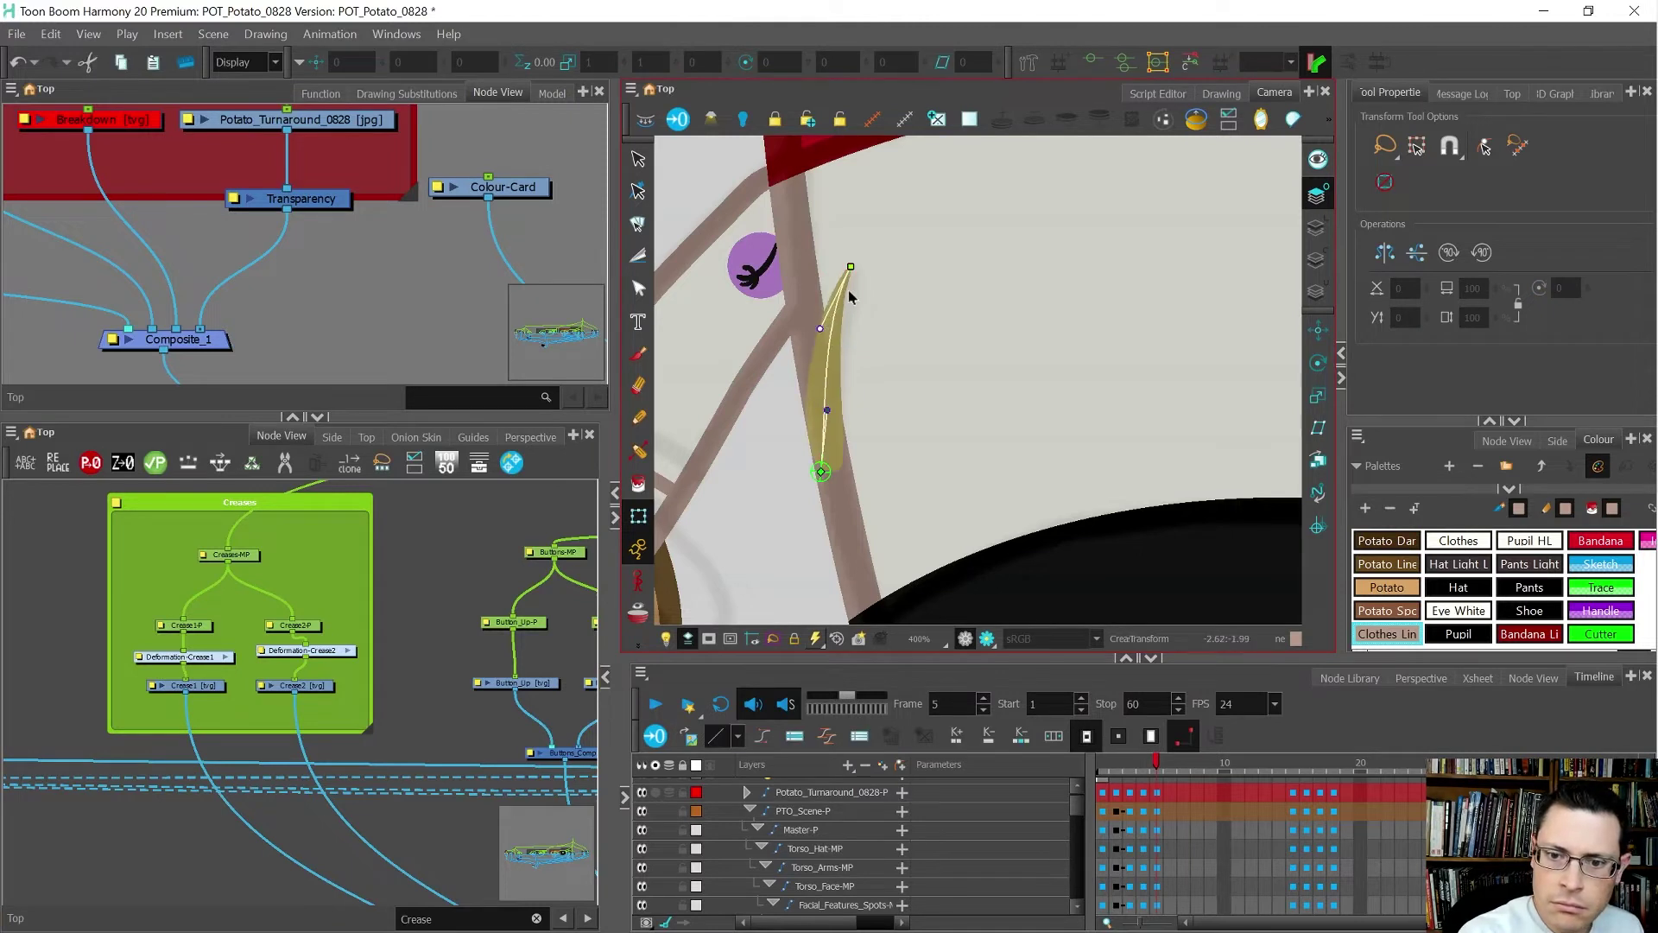
{"action": "left_click_drag", "start_coordinate": [851, 267], "coordinate": [860, 269]}
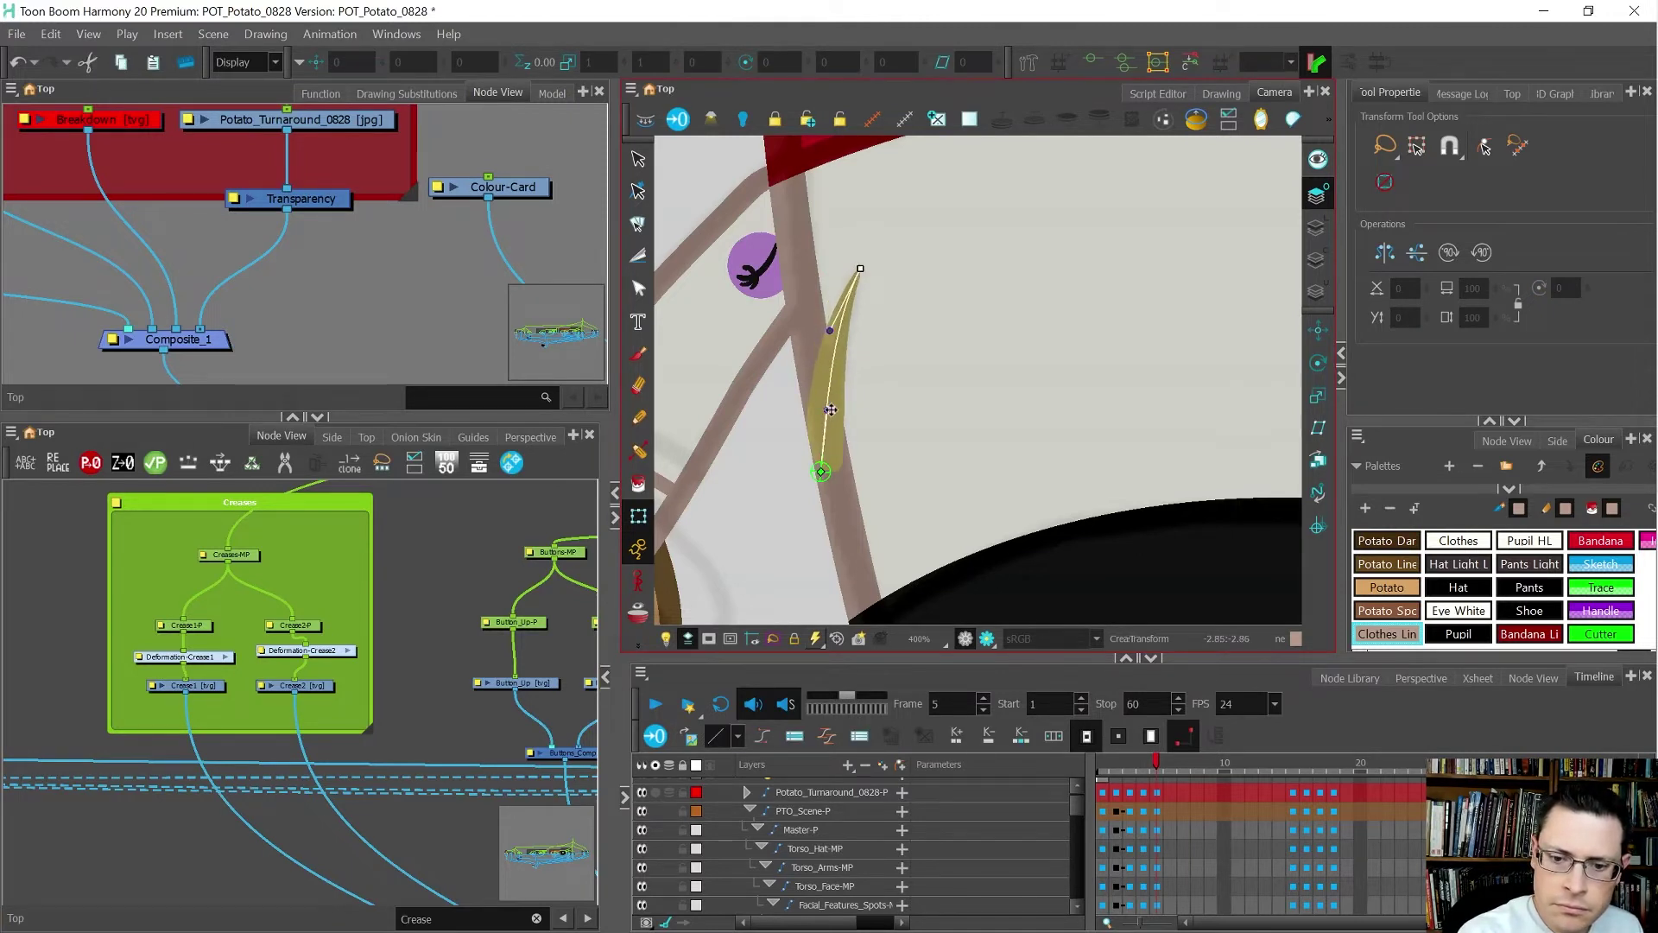
{"action": "left_click_drag", "start_coordinate": [830, 409], "coordinate": [823, 409]}
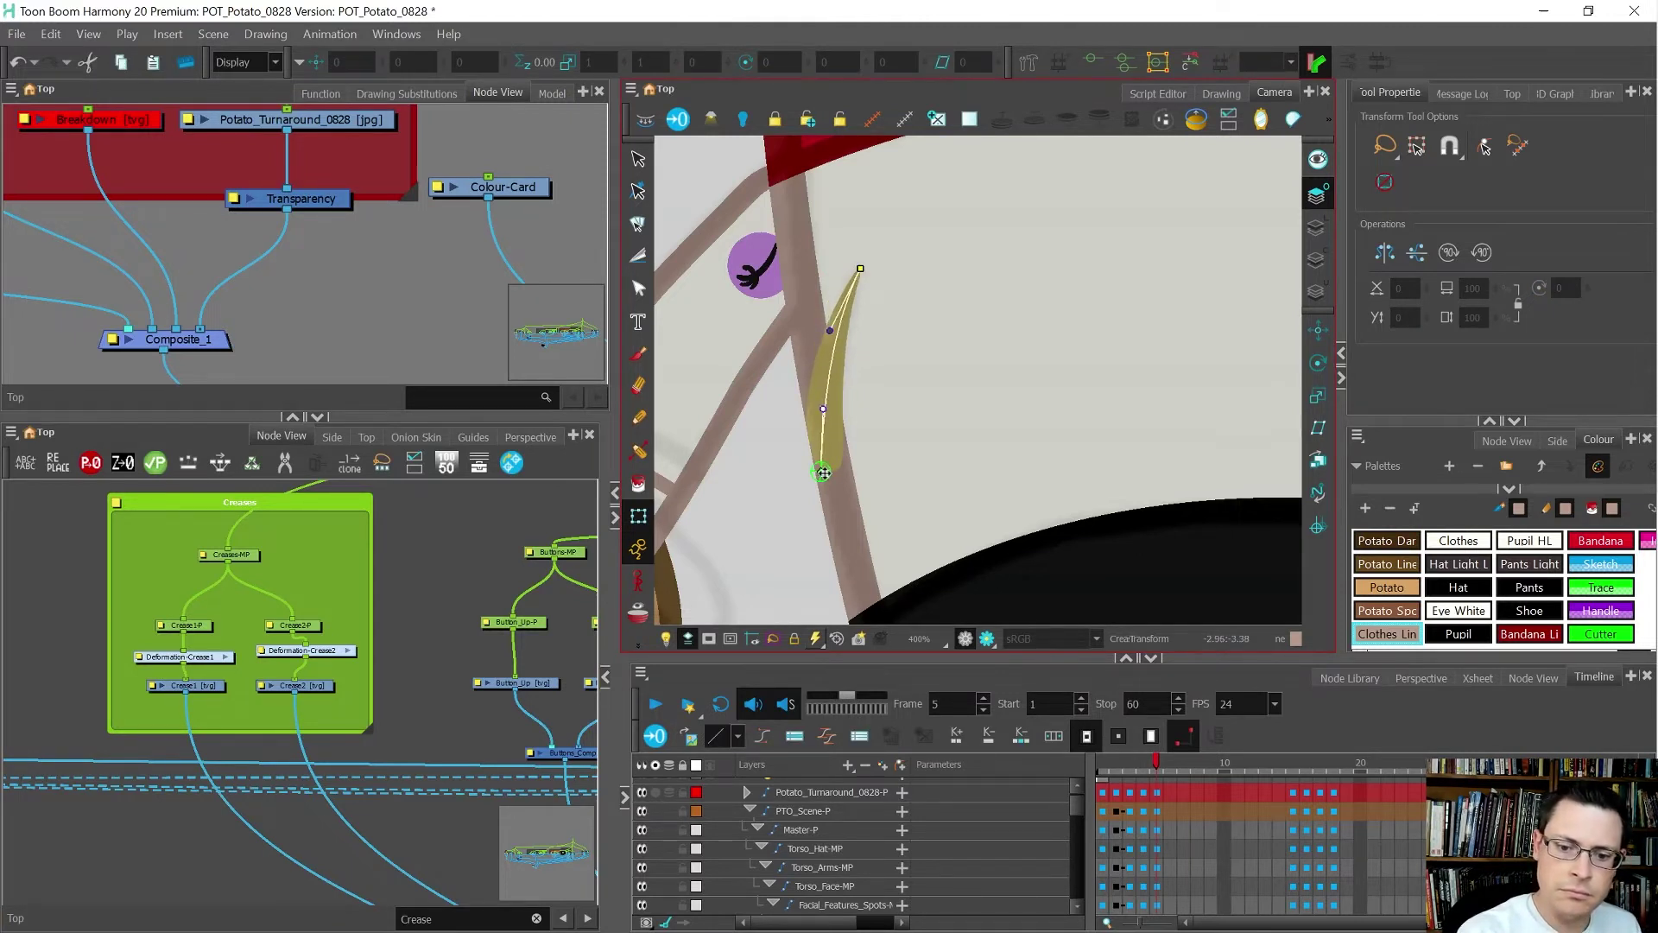
{"action": "left_click", "coordinate": [834, 452]}
{"action": "left_click_drag", "start_coordinate": [835, 453], "coordinate": [839, 456]}
{"action": "left_click", "coordinate": [796, 536]}
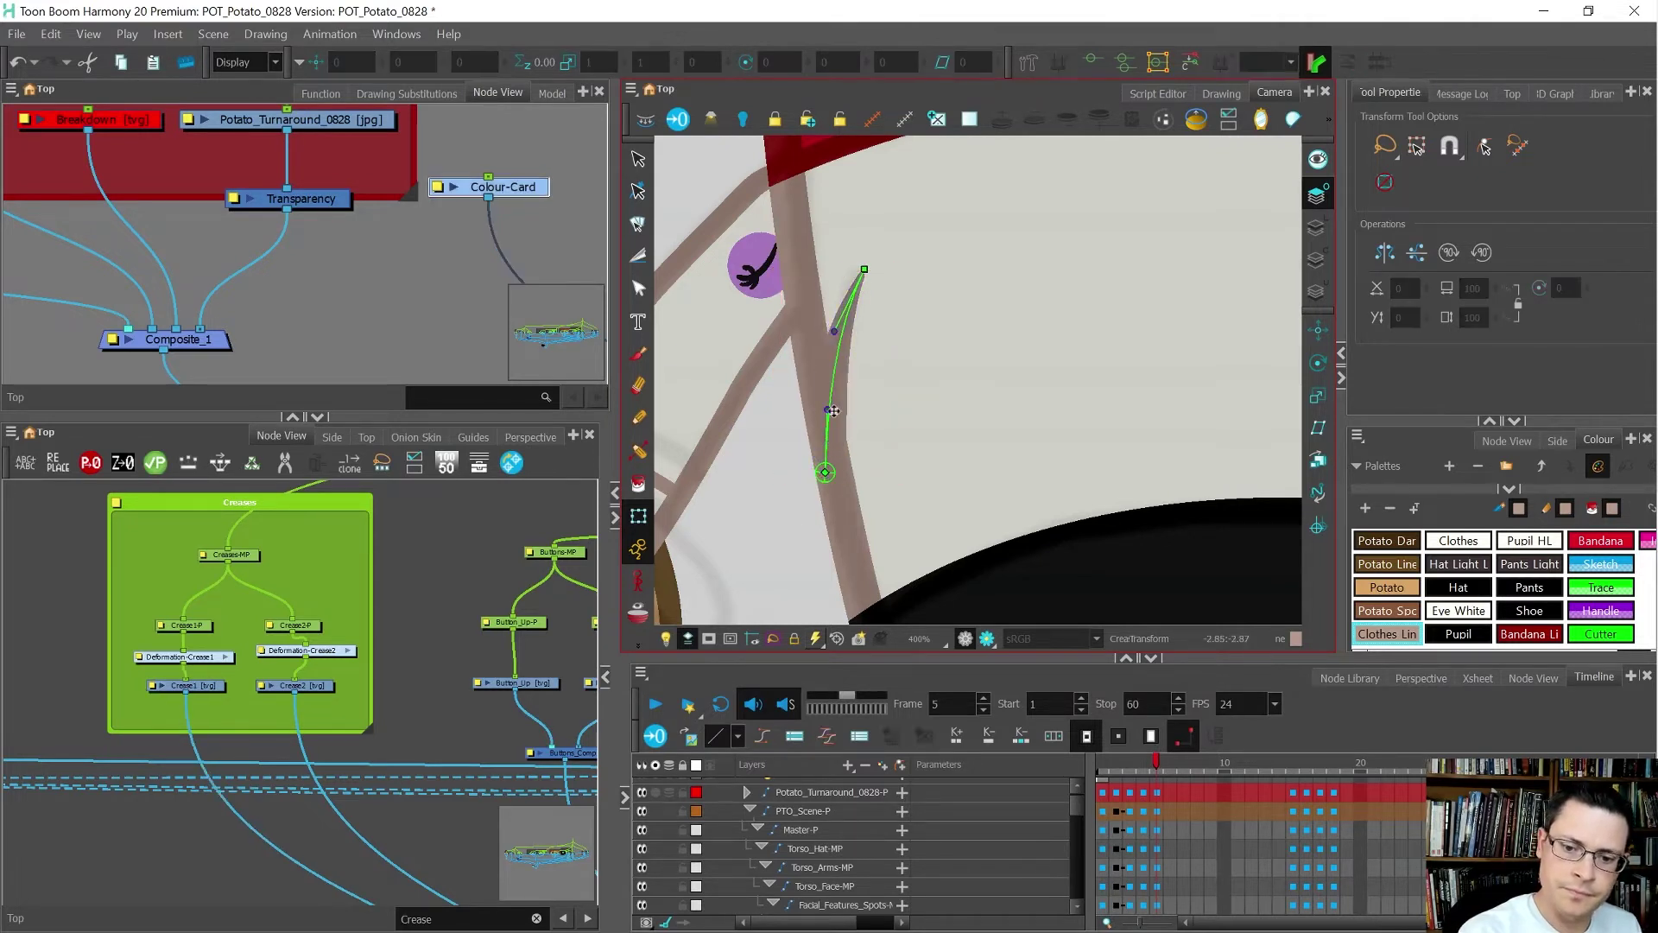
- Nudge Crease1 slightly toward the coat's interior, refine its upper curve handle, and hide the deformer controls
{"action": "left_click", "coordinate": [836, 434]}
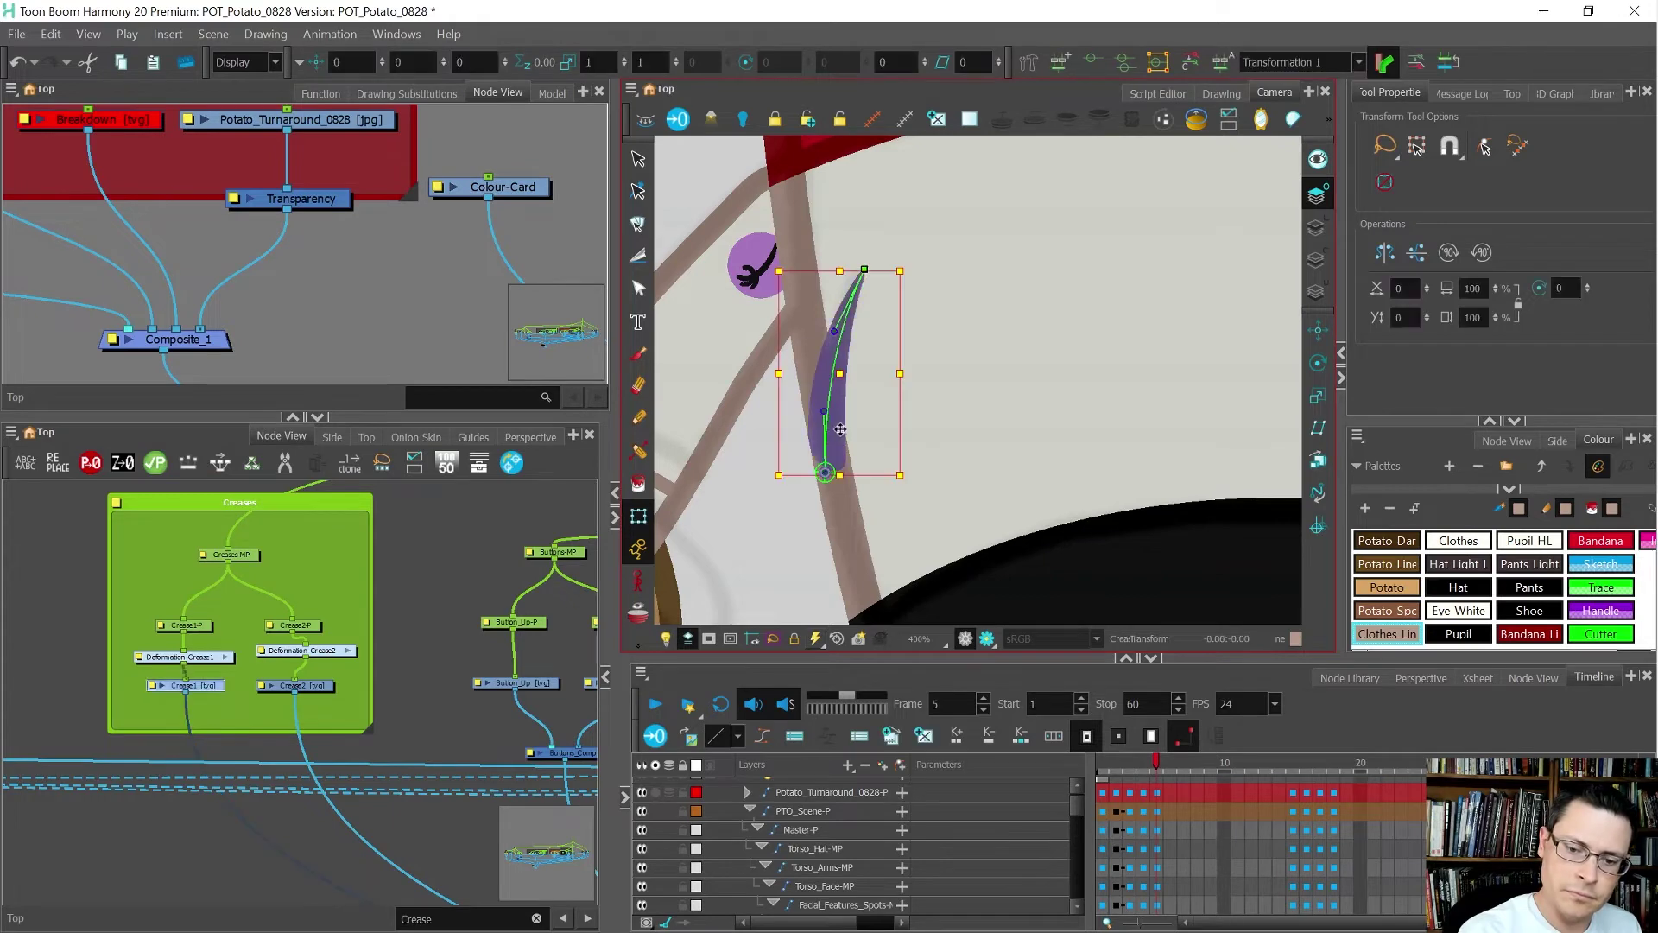
{"action": "left_click_drag", "start_coordinate": [837, 431], "coordinate": [839, 431]}
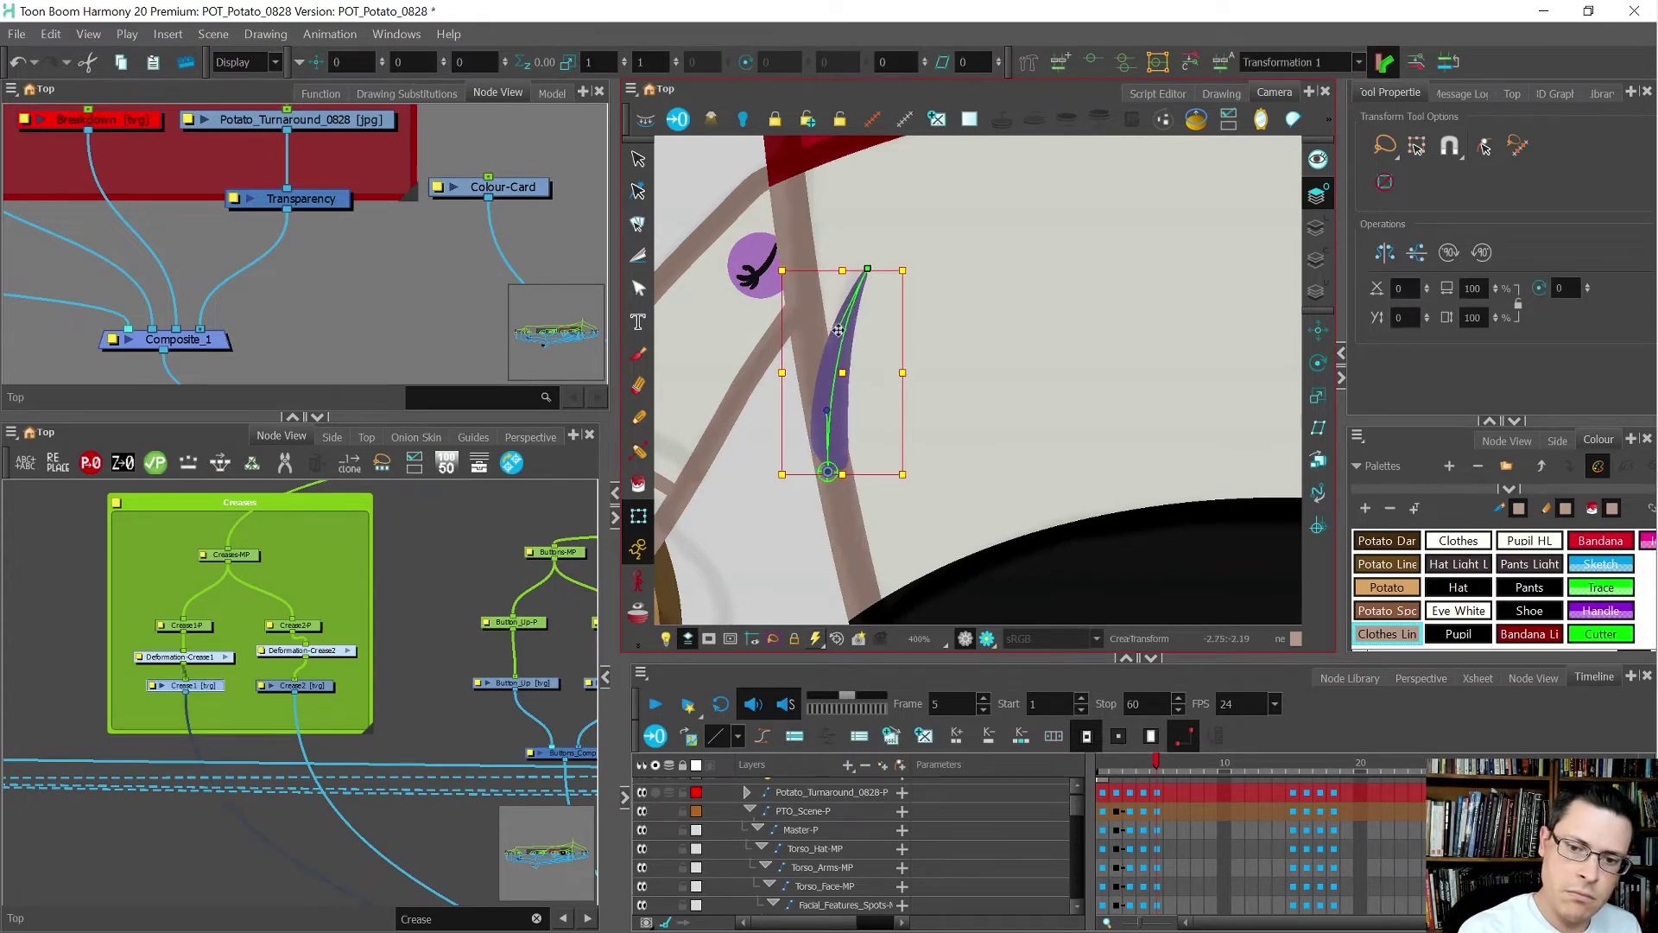
{"action": "left_click_drag", "start_coordinate": [837, 331], "coordinate": [834, 331]}
{"action": "left_click", "coordinate": [805, 551]}
{"action": "key", "text": "shift+c"}
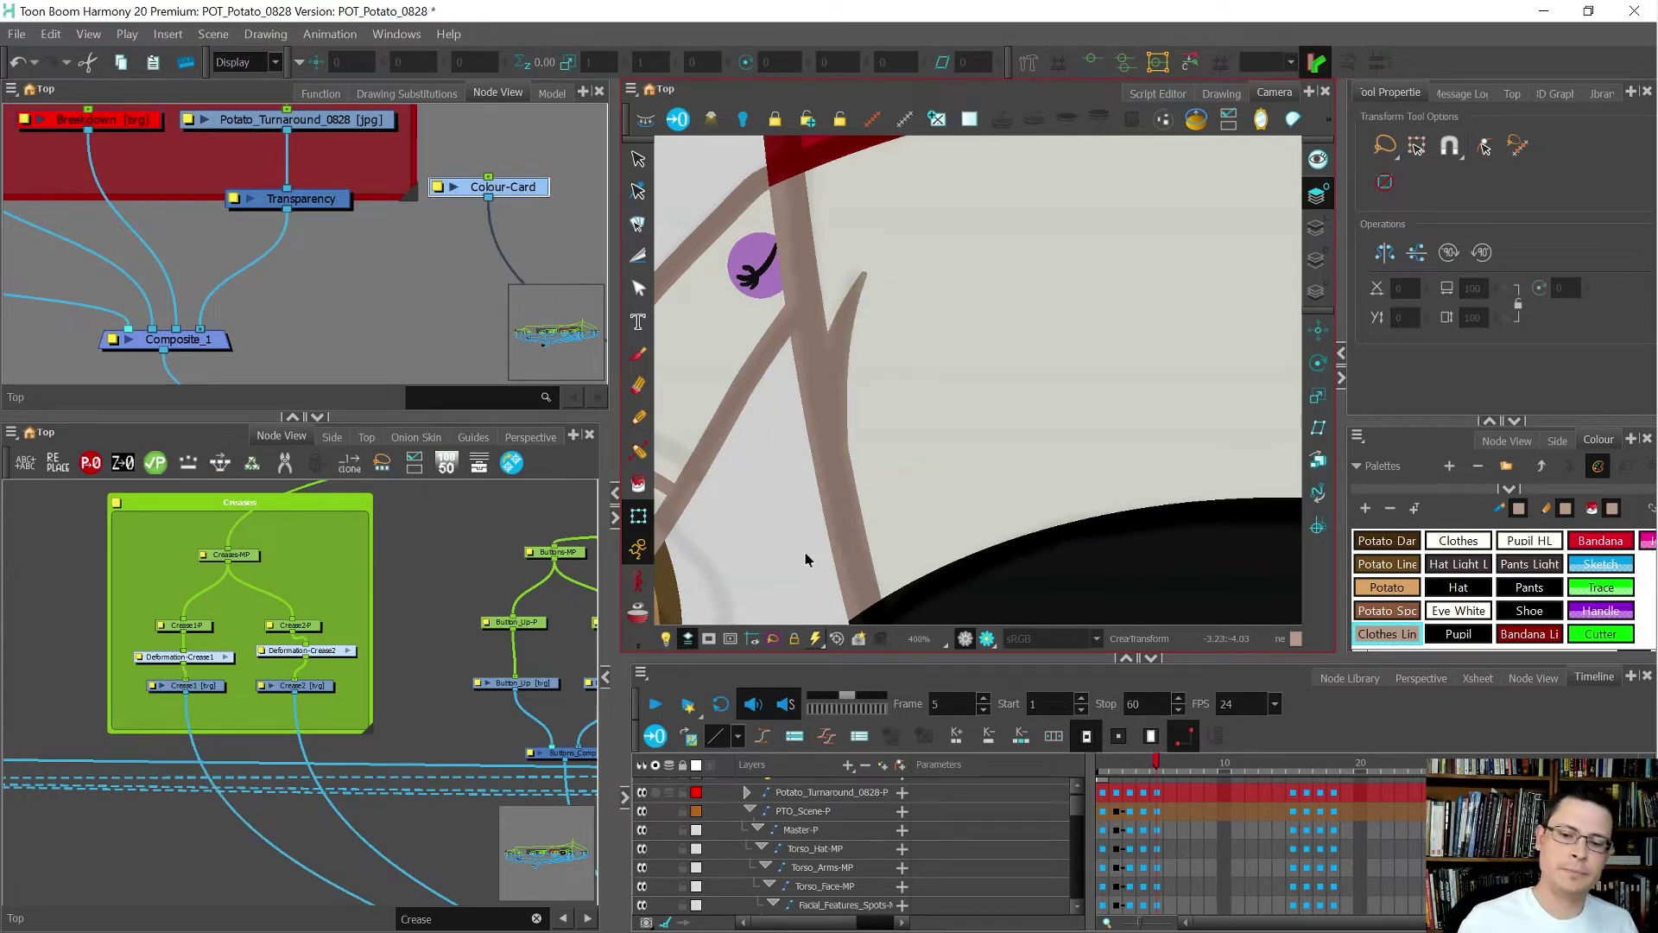
- Bend Crease2 by adjusting its deformer's lower and upper curve handles so it flows out of the coat's side outline
{"action": "scroll", "coordinate": [827, 487], "scroll_direction": "down", "scroll_amount": 2}
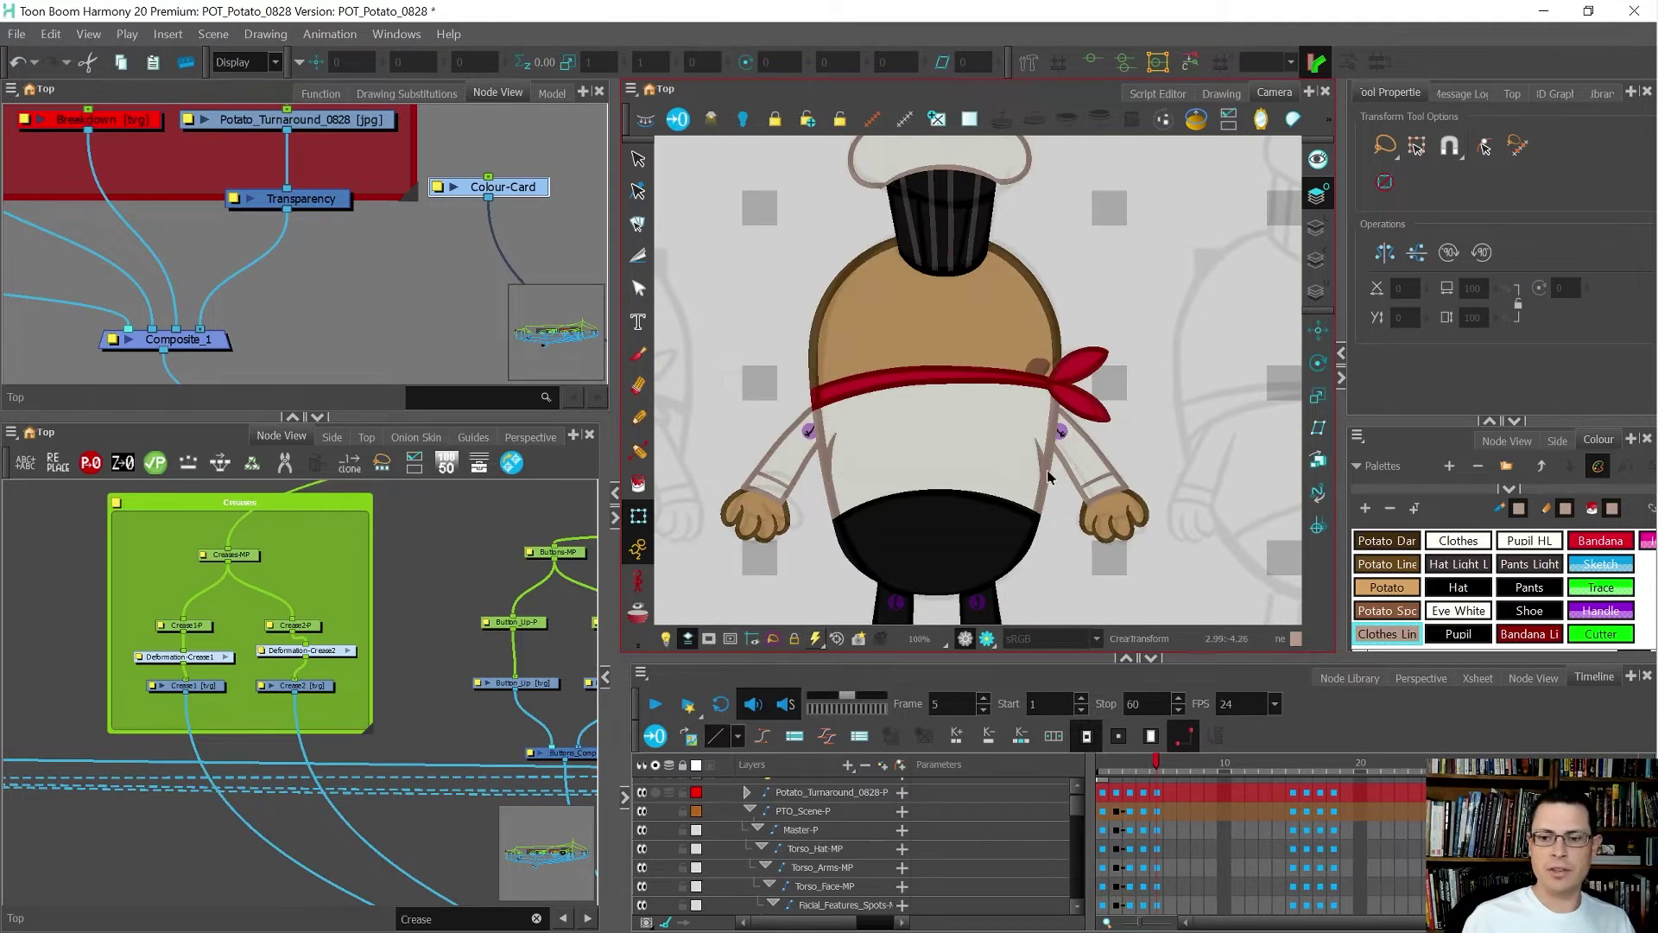
{"action": "scroll", "coordinate": [1052, 473], "scroll_direction": "up", "scroll_amount": 2}
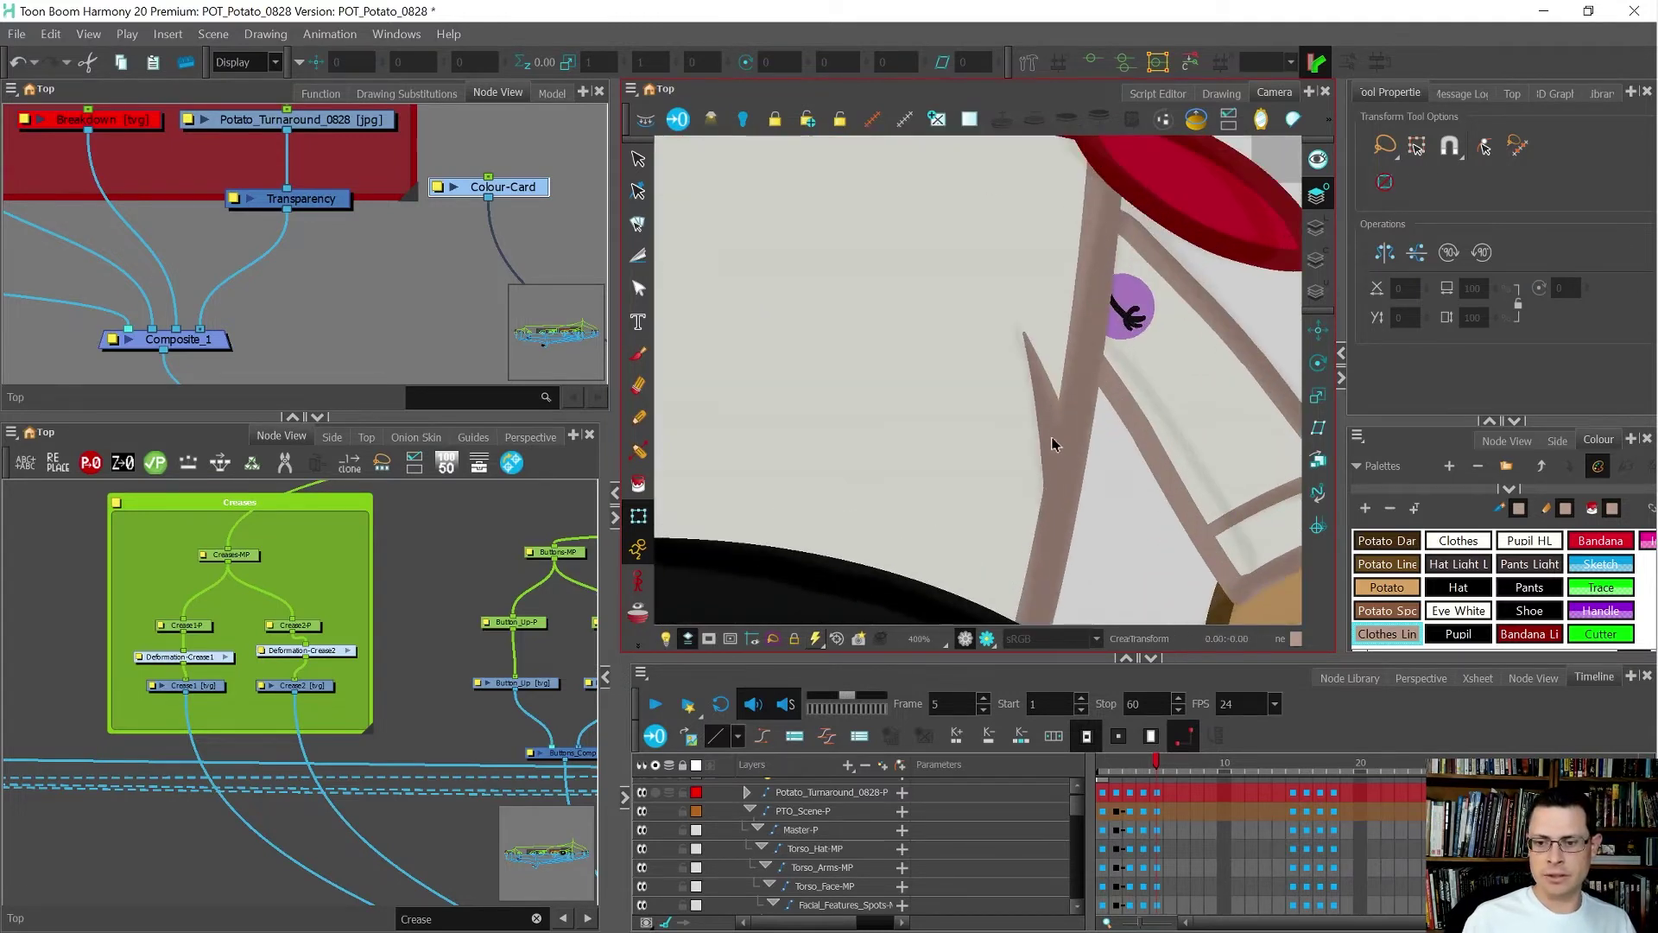
{"action": "left_click", "coordinate": [1052, 444]}
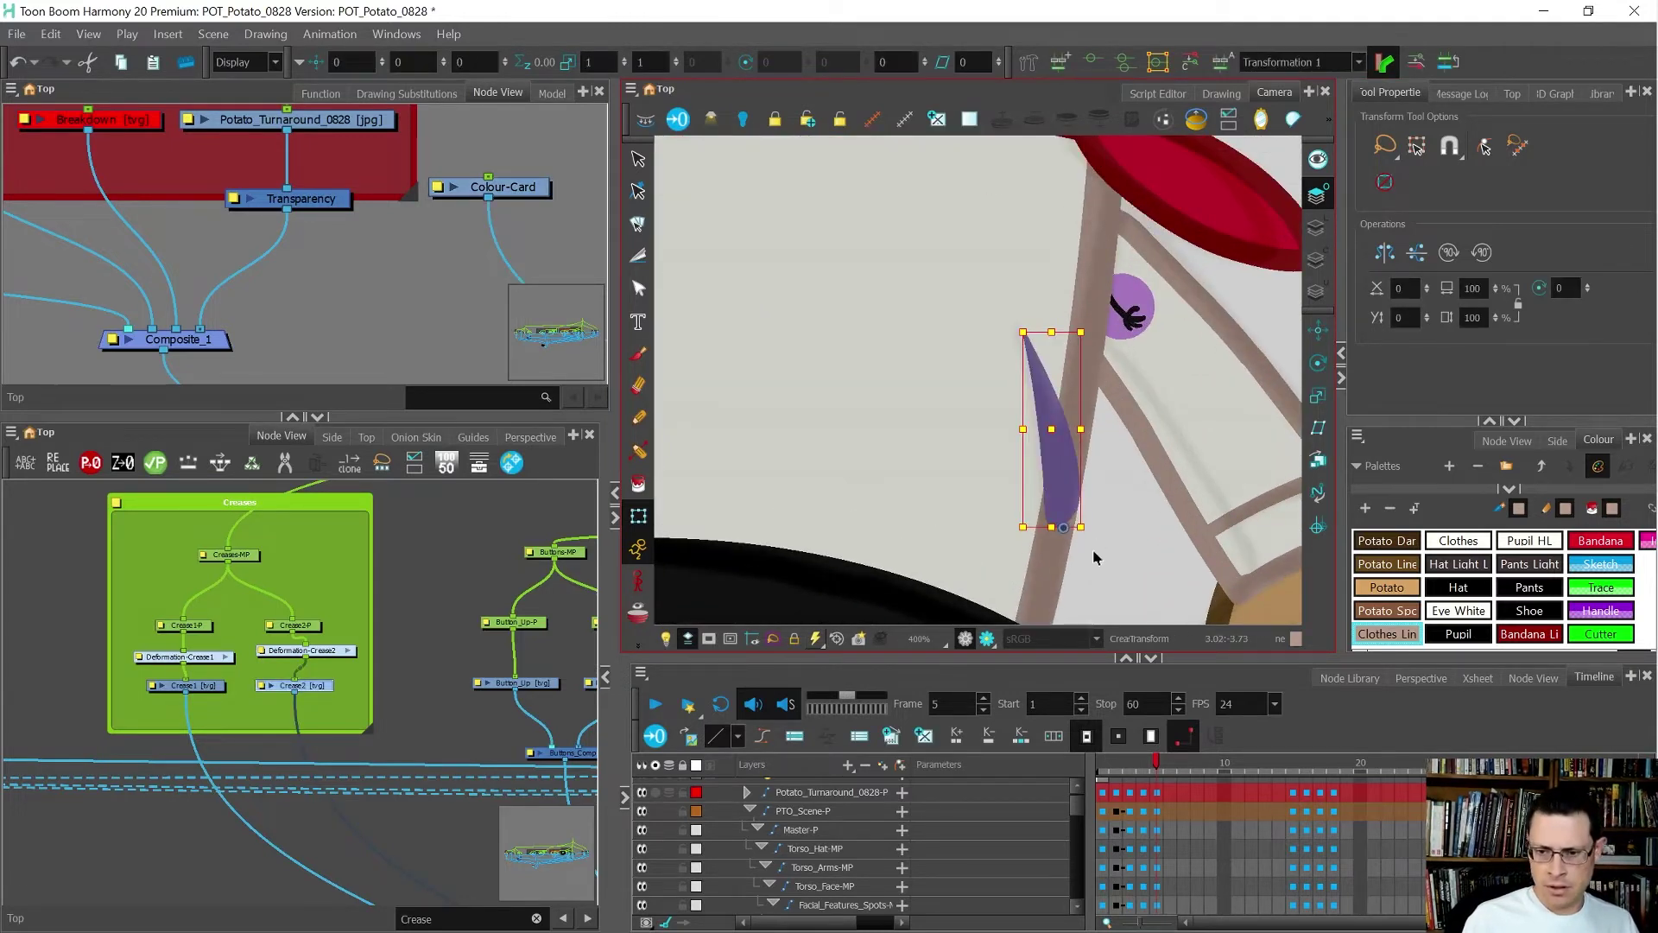
{"action": "scroll", "coordinate": [1096, 529], "scroll_direction": "up", "scroll_amount": 1}
{"action": "left_click_drag", "start_coordinate": [1101, 539], "coordinate": [1086, 532]}
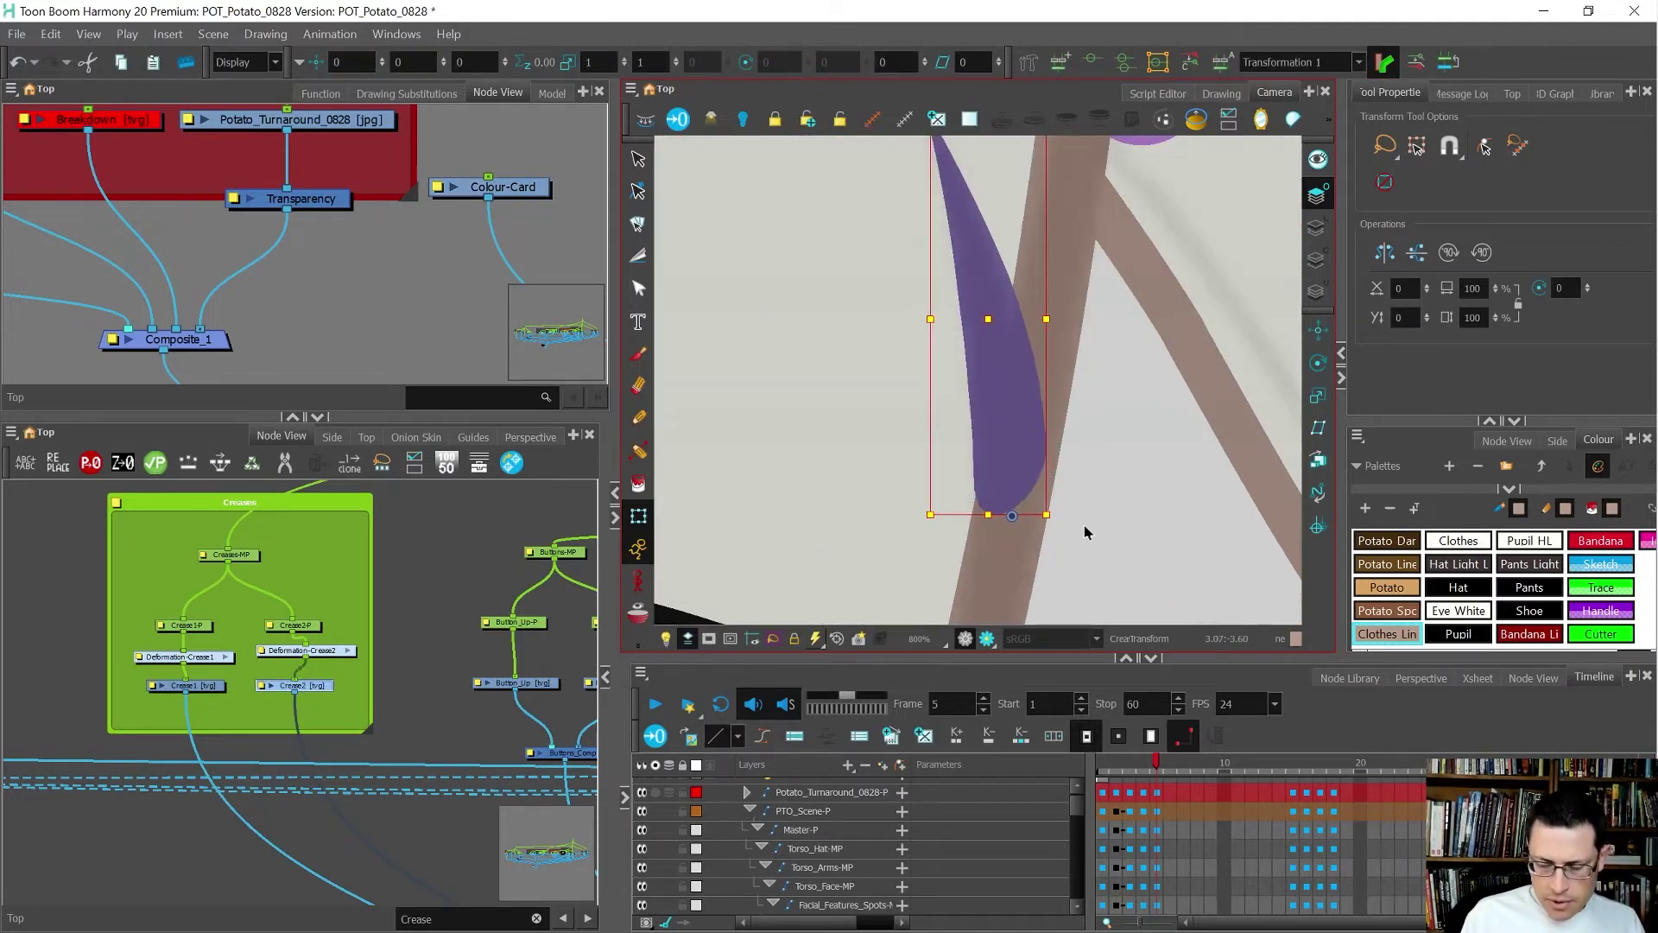
{"action": "scroll", "coordinate": [1084, 534], "scroll_direction": "down", "scroll_amount": 1}
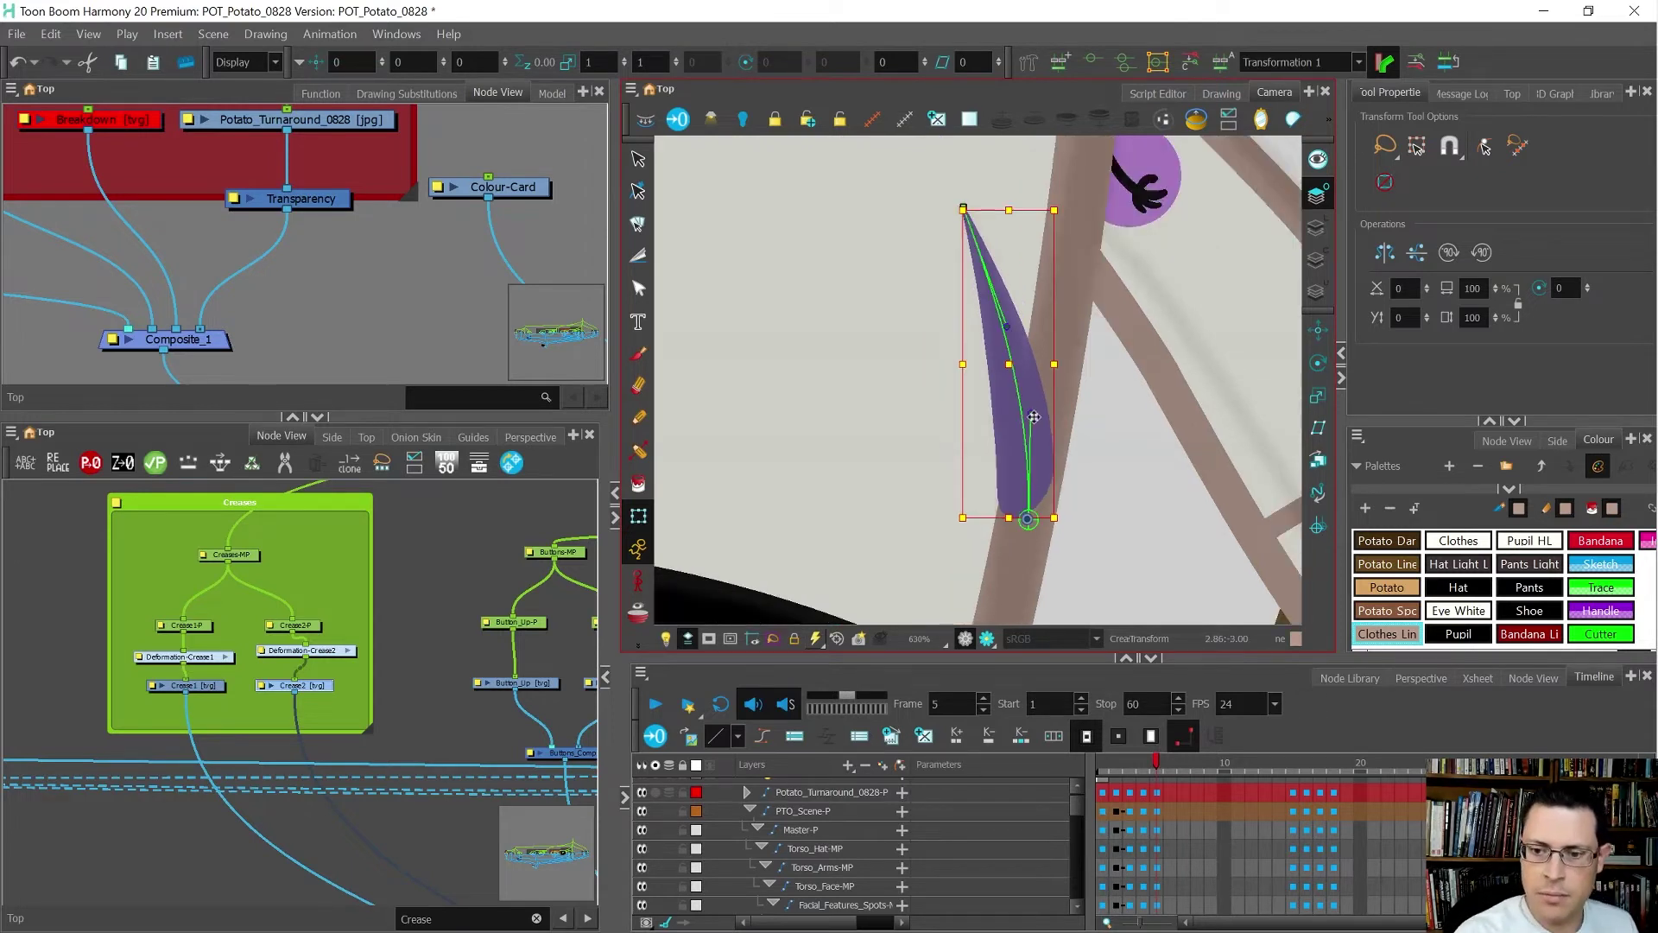
{"action": "left_click_drag", "start_coordinate": [1030, 413], "coordinate": [1046, 423]}
{"action": "left_click_drag", "start_coordinate": [1010, 326], "coordinate": [1019, 306]}
{"action": "left_click", "coordinate": [1104, 537]}
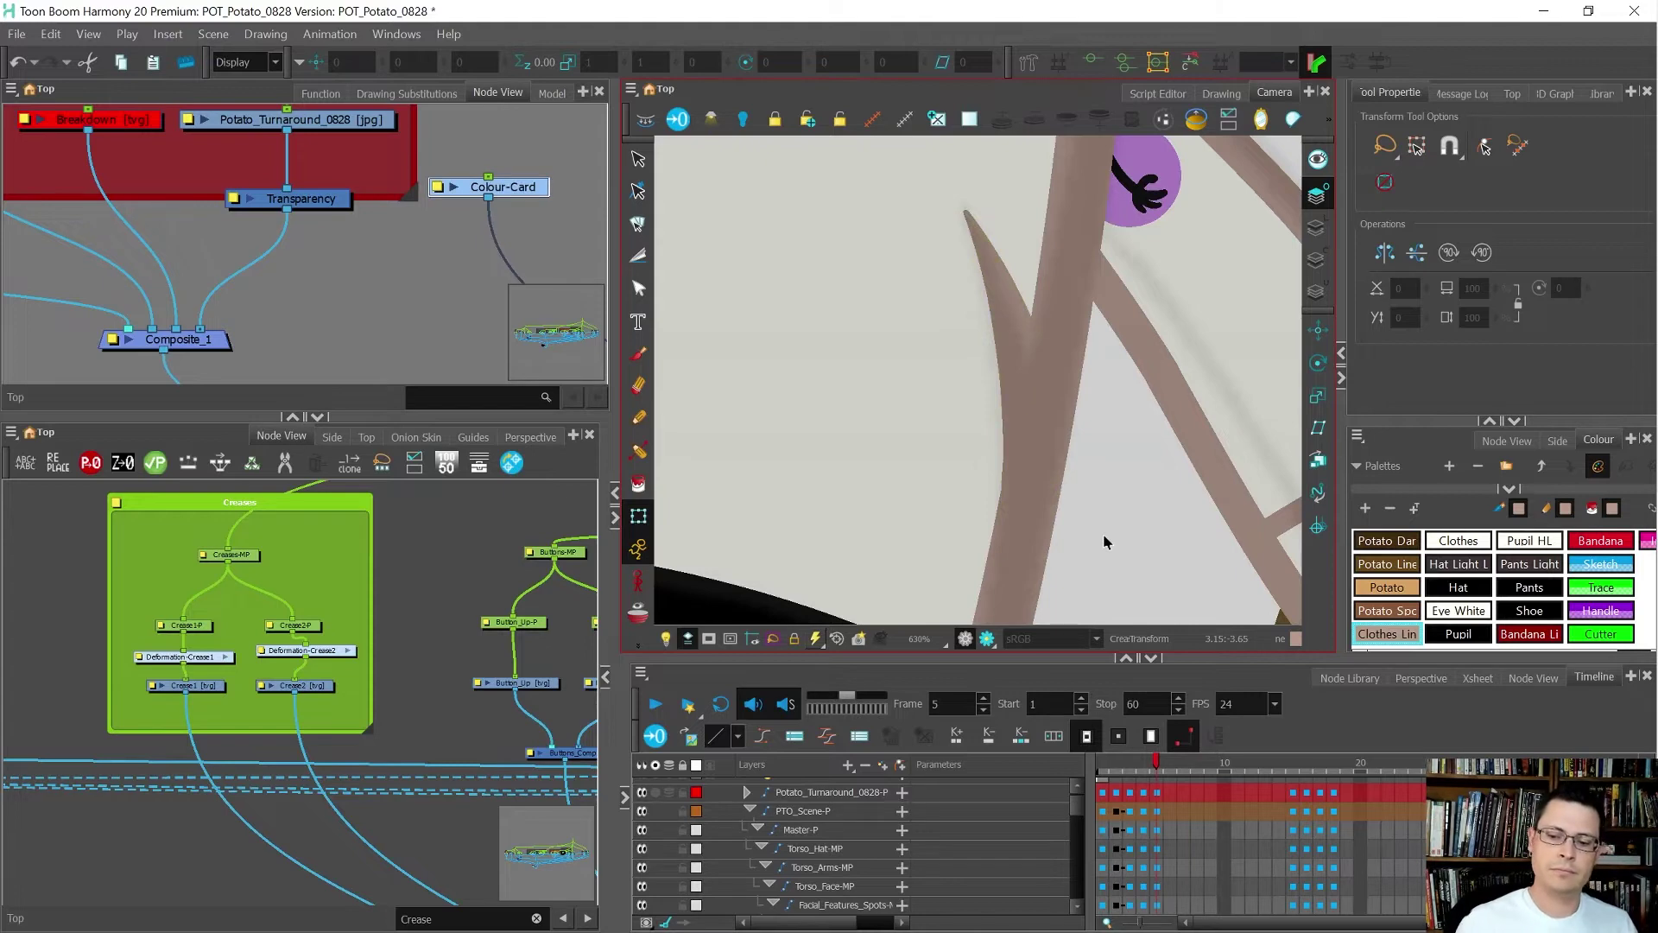
{"action": "scroll", "coordinate": [1056, 415], "scroll_direction": "down", "scroll_amount": 6}
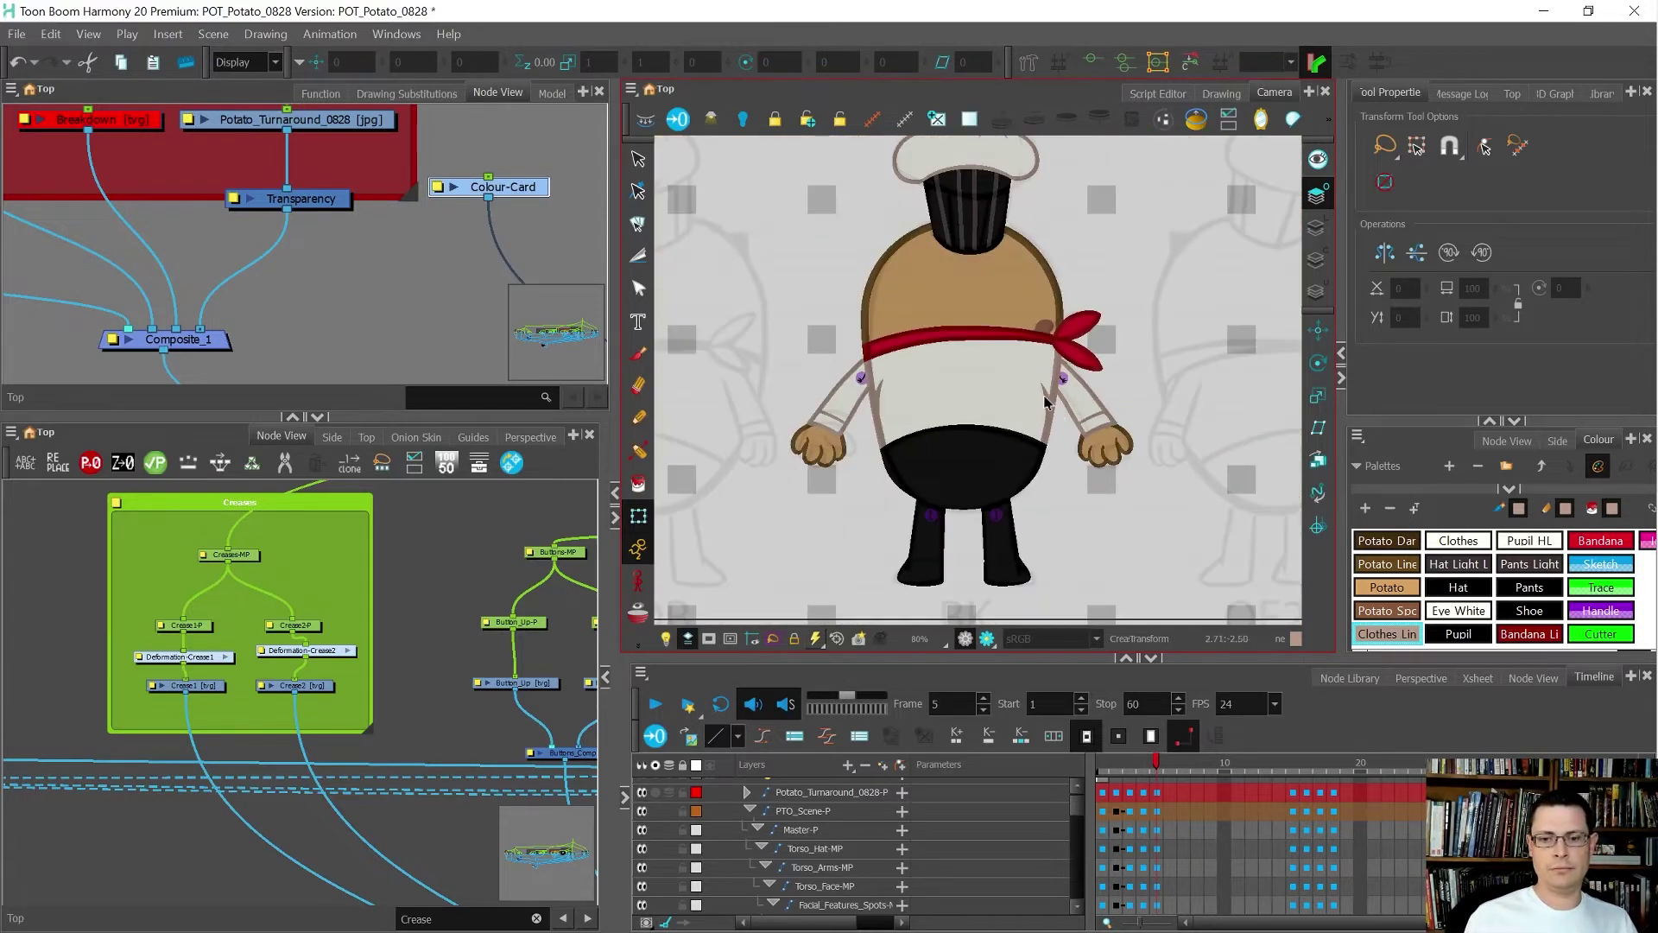
- Select the Creases-MP peg and step through frames 1 to 5 to examine the creases in each turnaround view
{"action": "scroll", "coordinate": [1045, 399], "scroll_direction": "up", "scroll_amount": 3}
{"action": "left_click", "coordinate": [1051, 405]}
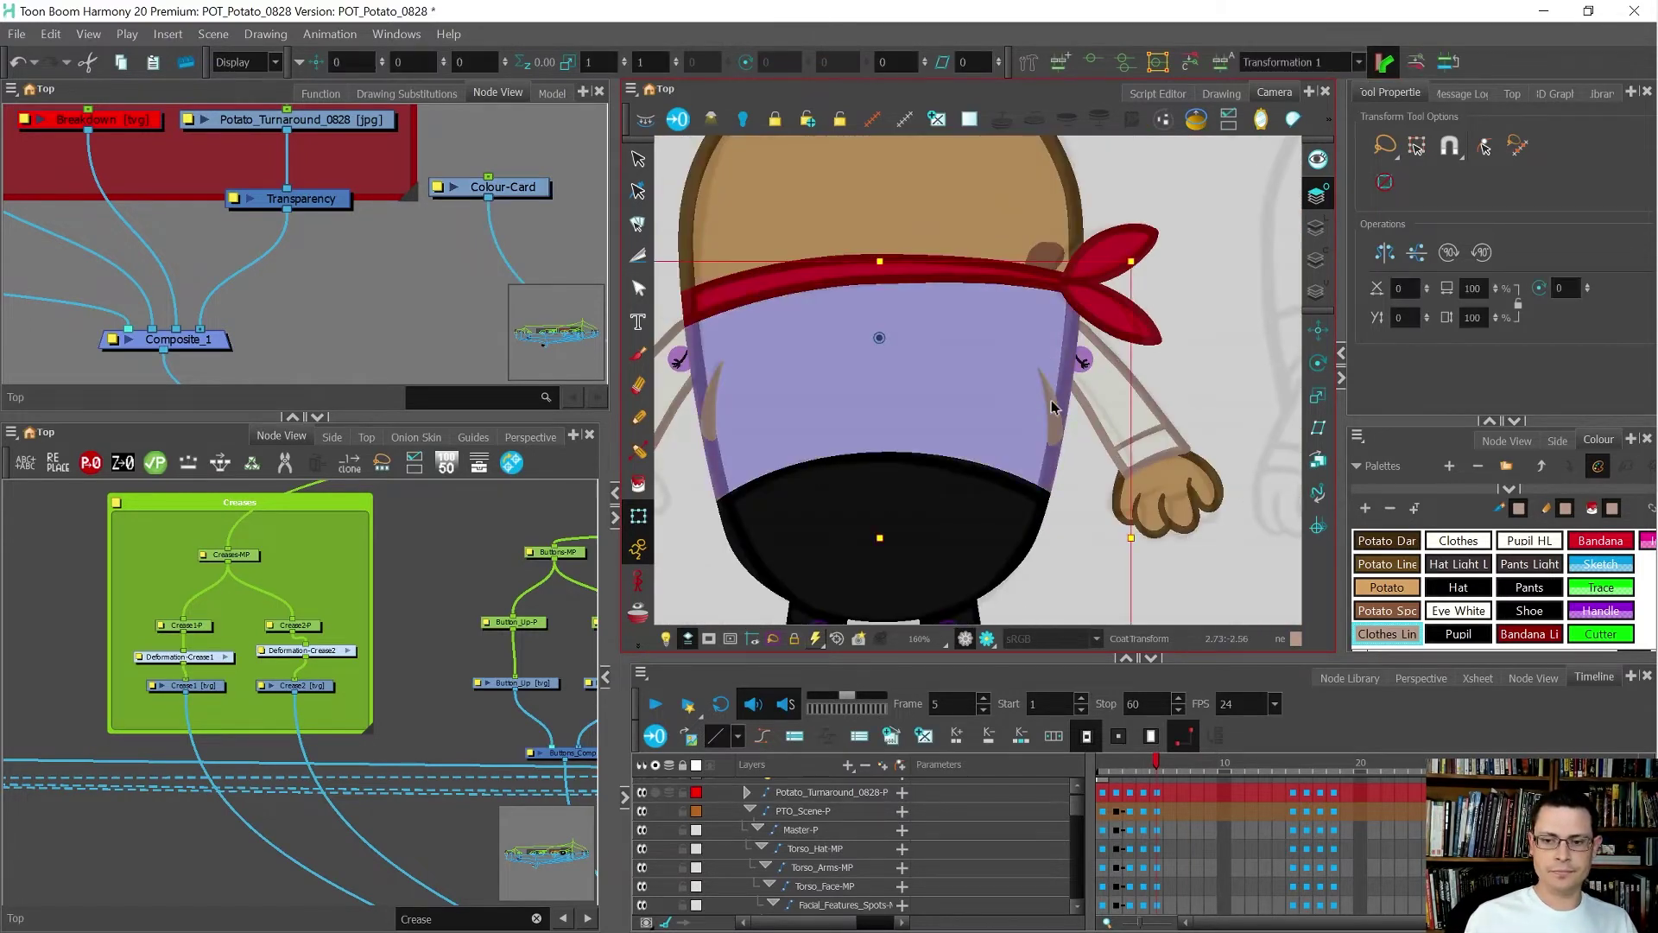
{"action": "left_click", "coordinate": [1052, 403]}
{"action": "key", "text": "b"}
{"action": "key", "text": "b"}
{"action": "key", "text": "b"}
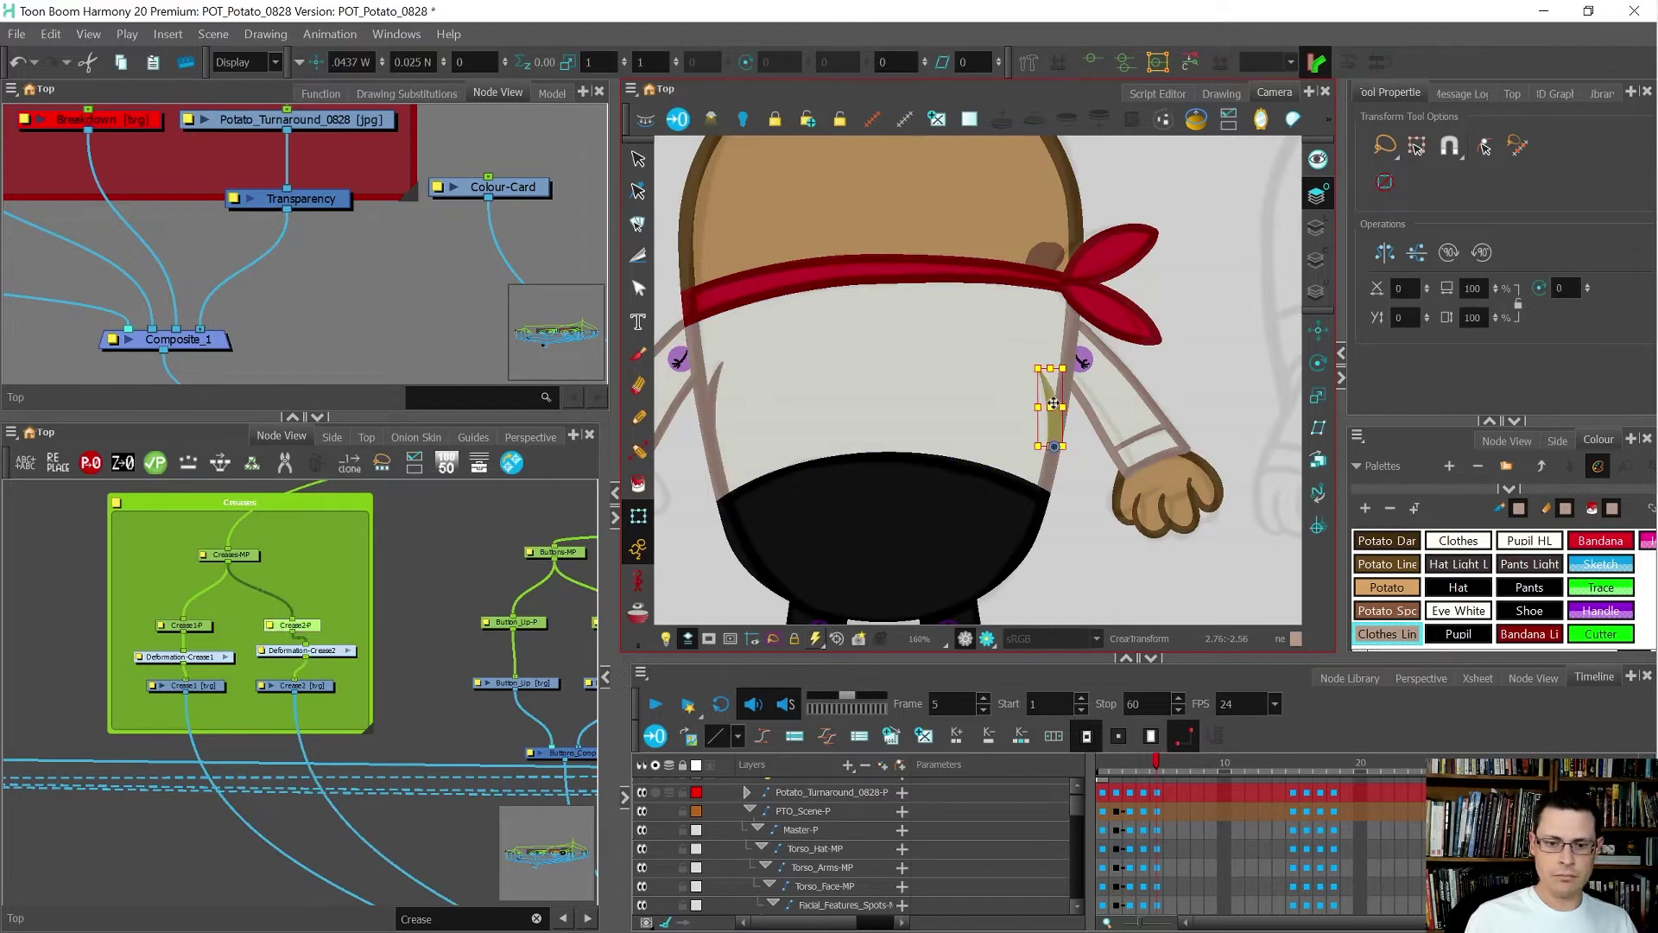
{"action": "key", "text": "comma"}
{"action": "scroll", "coordinate": [1049, 410], "scroll_direction": "down", "scroll_amount": 1}
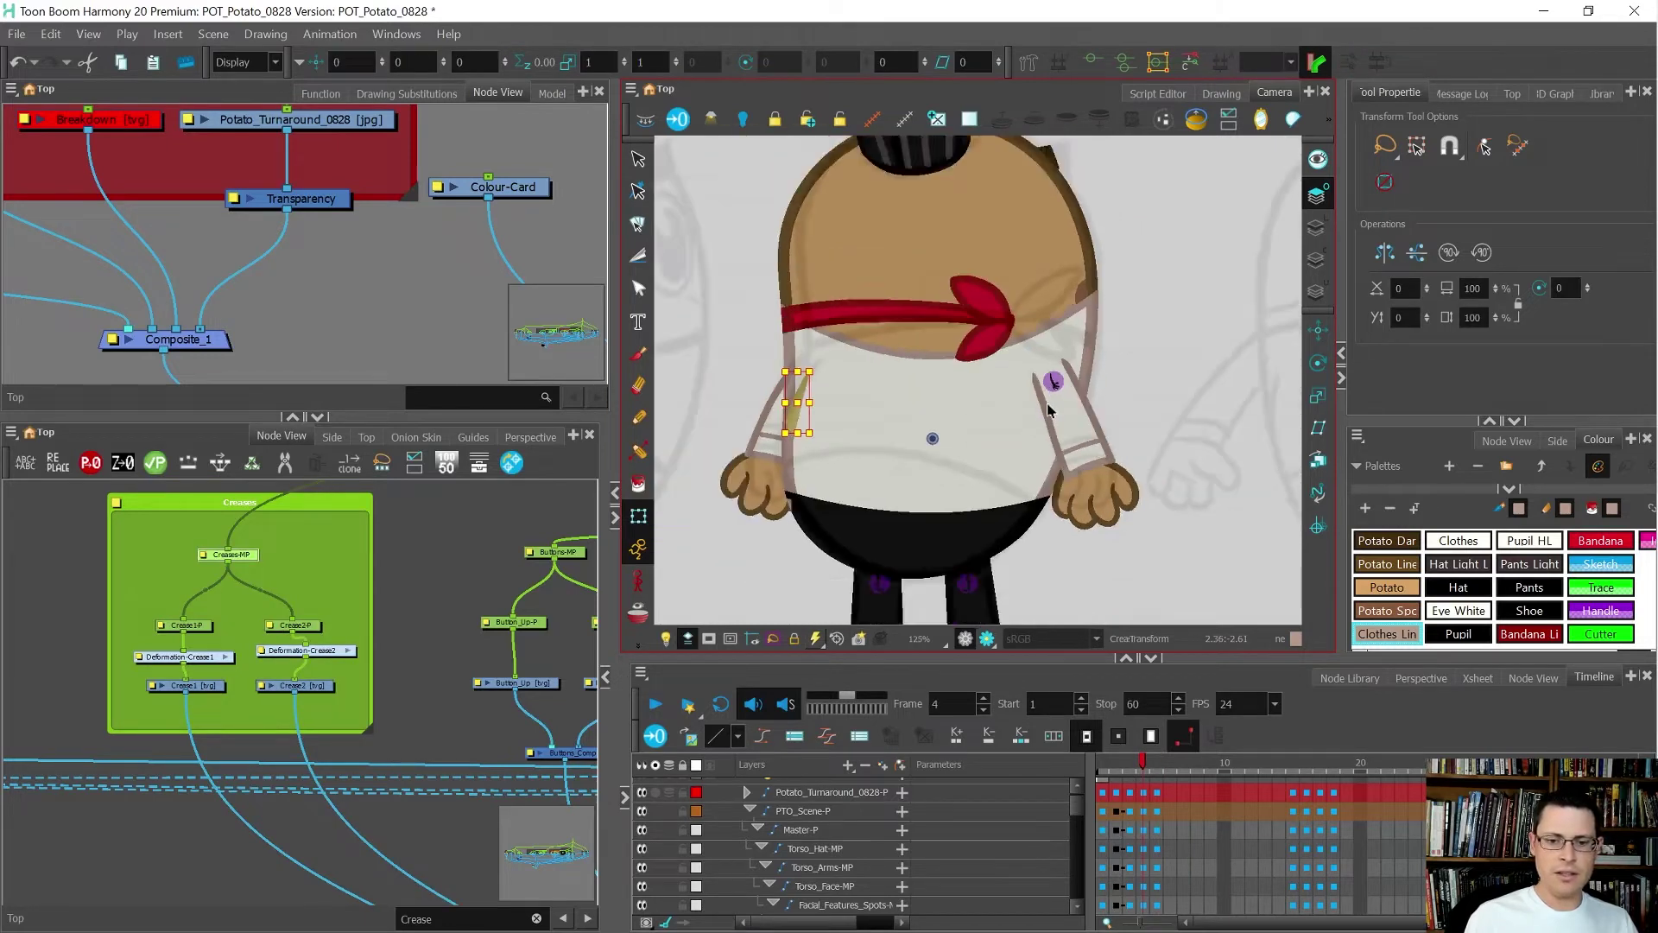
{"action": "key", "text": "comma"}
{"action": "key", "text": "comma"}
{"action": "key", "text": "comma"}
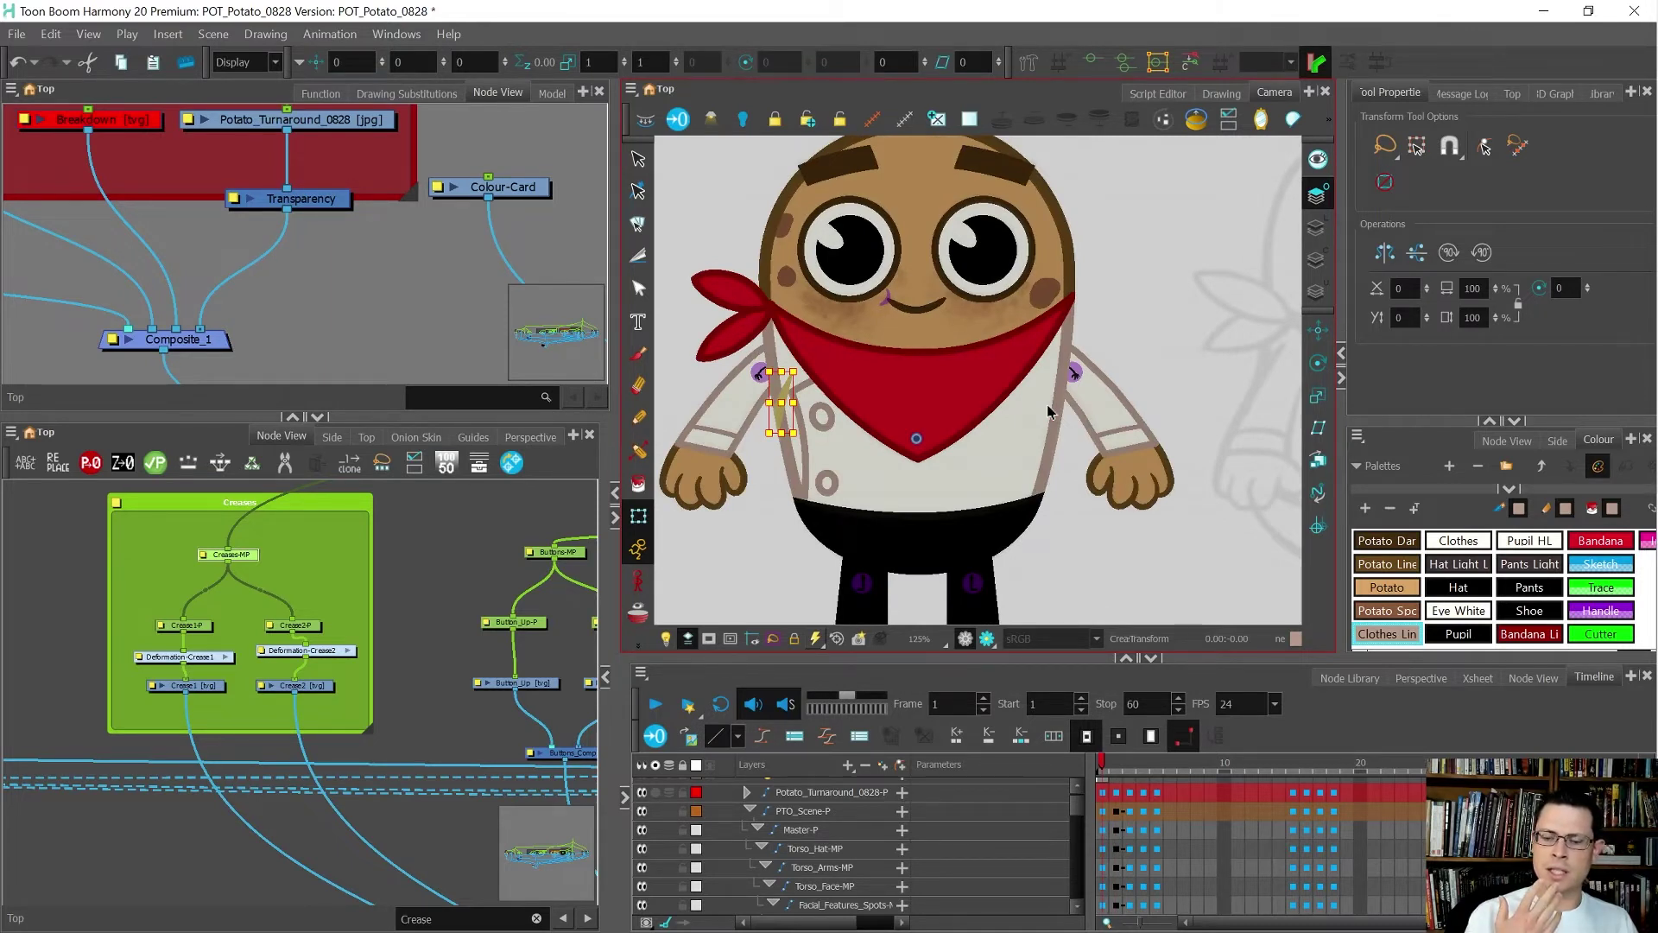
{"action": "key", "text": "period"}
{"action": "key", "text": "period"}
{"action": "key", "text": "period"}
{"action": "key", "text": "period"}
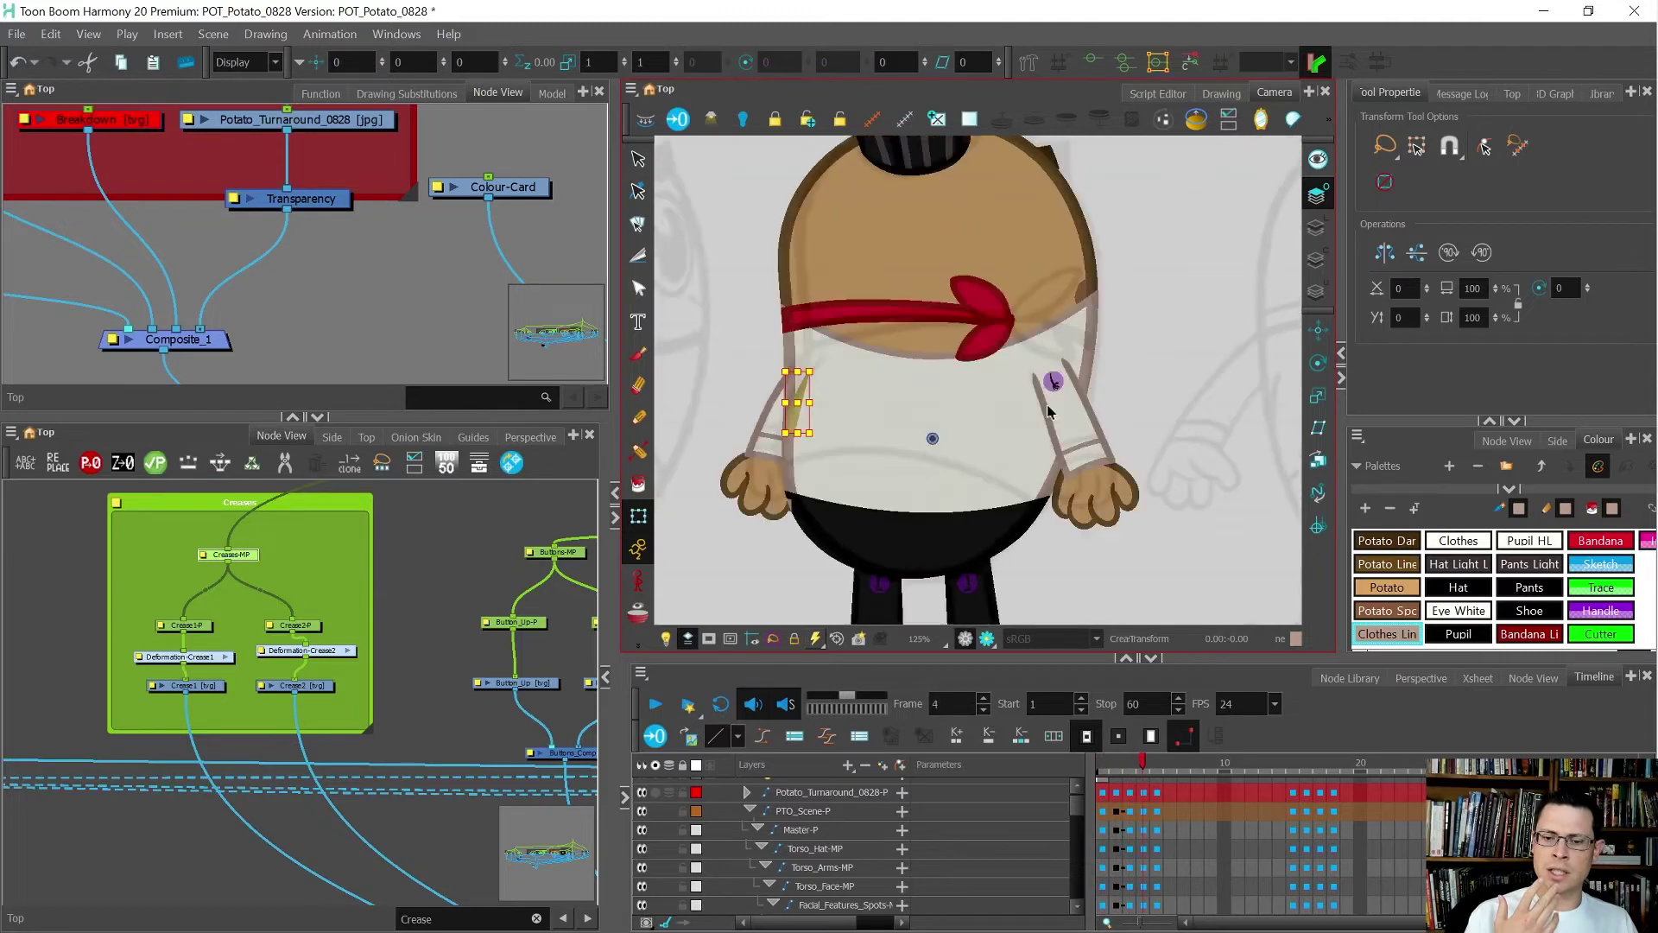
{"action": "key", "text": "comma"}
{"action": "key", "text": "comma"}
{"action": "key", "text": "comma"}
{"action": "key", "text": "comma"}
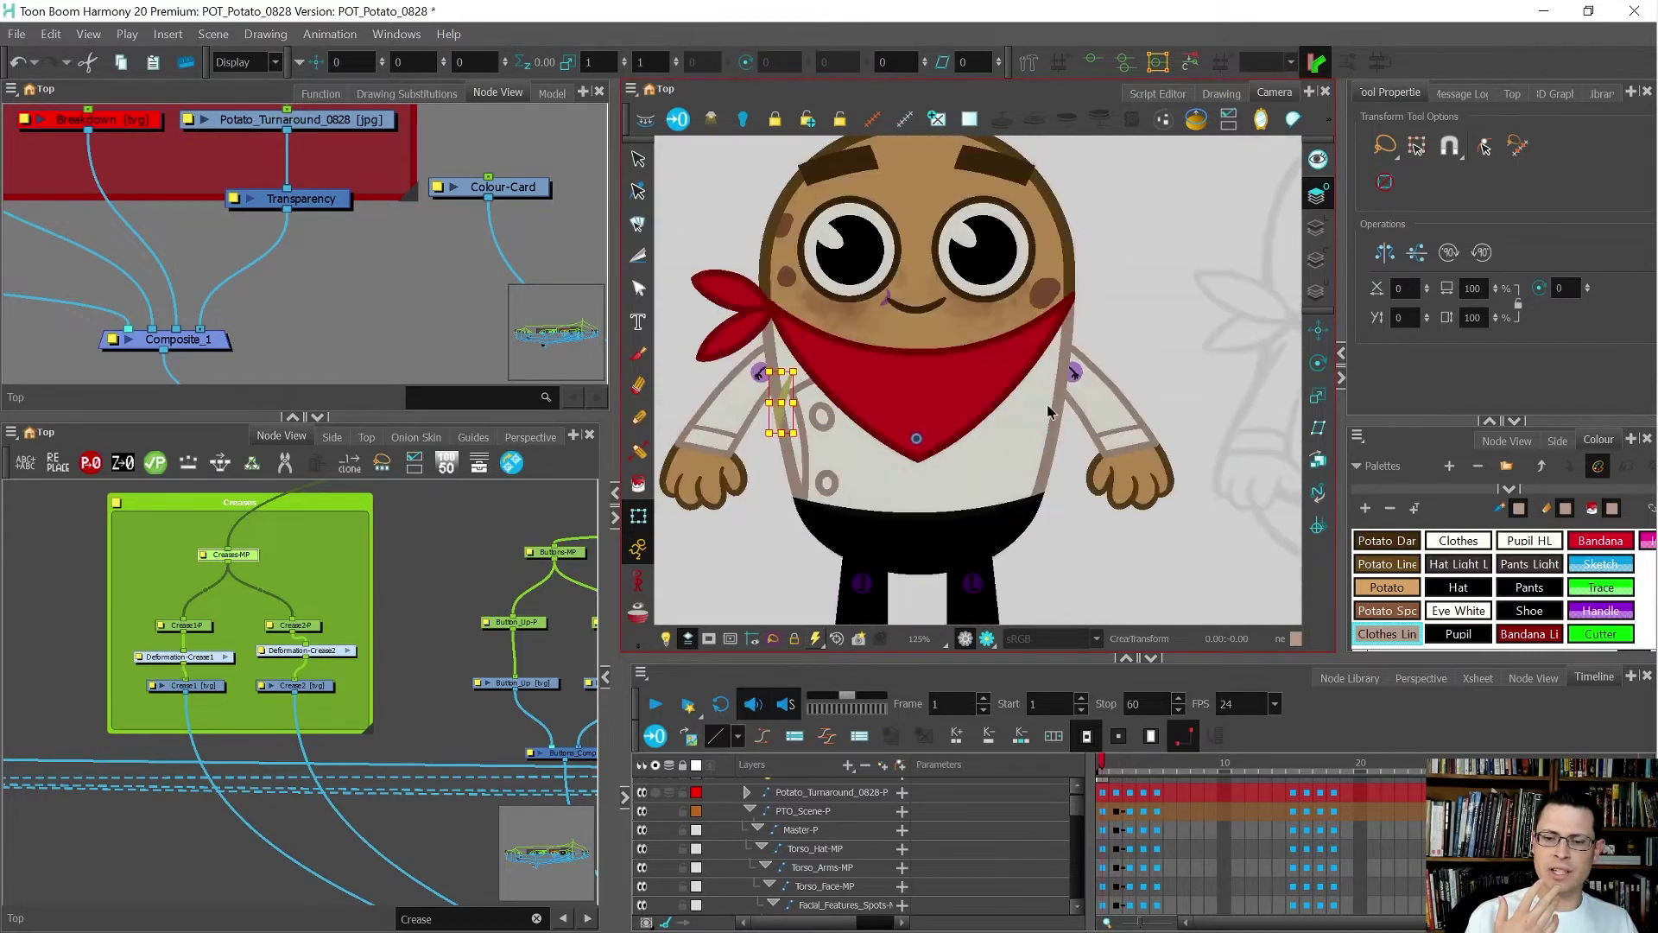
{"action": "key", "text": "period"}
{"action": "key", "text": "period"}
{"action": "key", "text": "period"}
{"action": "key", "text": "period"}
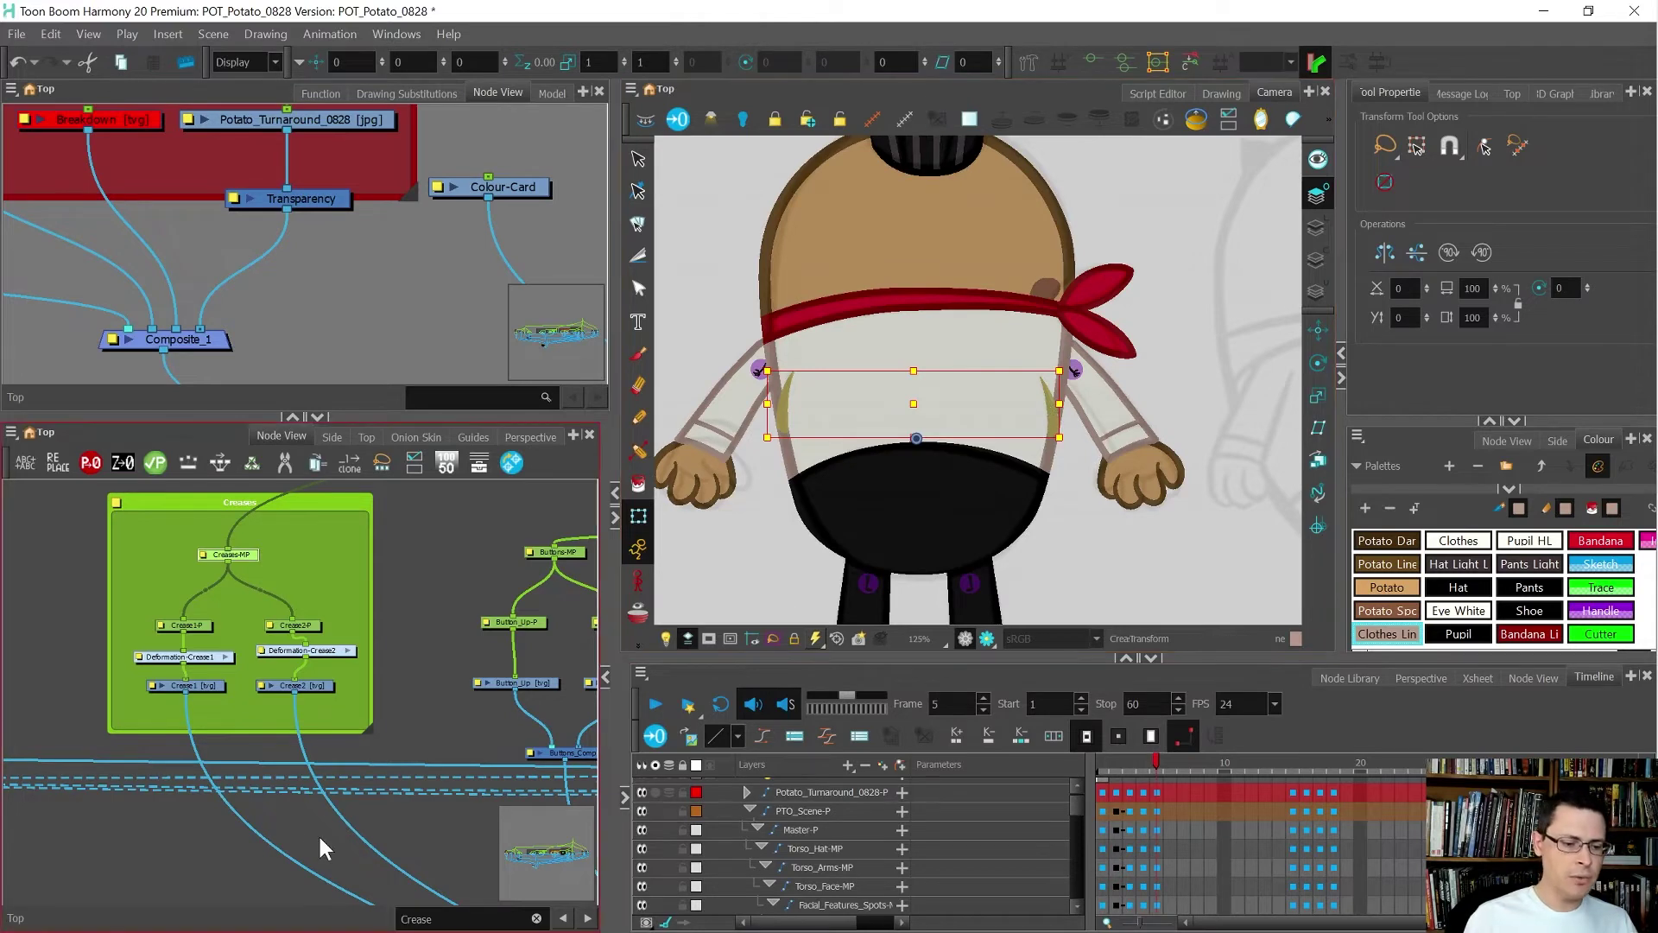
- Add a composite node below the Crease1 drawing and connect the Crease2 drawing to it as well
{"action": "scroll", "coordinate": [74, 588], "scroll_direction": "down", "scroll_amount": 4}
{"action": "scroll", "coordinate": [97, 630], "scroll_direction": "up", "scroll_amount": 4}
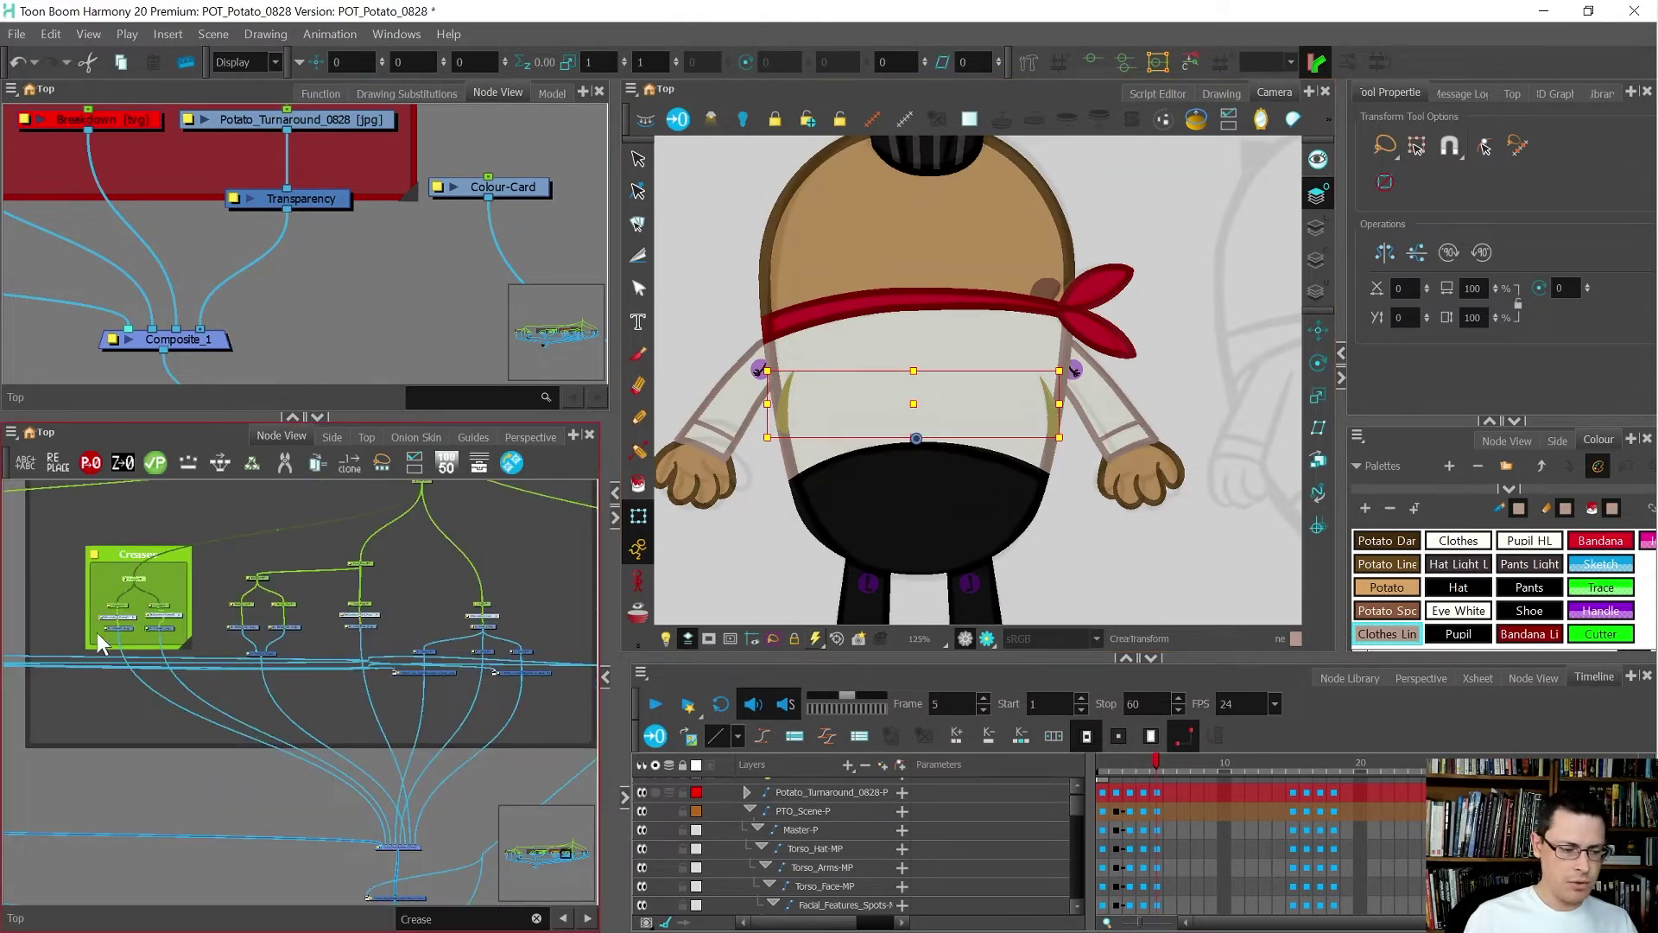
{"action": "left_click_drag", "start_coordinate": [107, 634], "coordinate": [152, 613]}
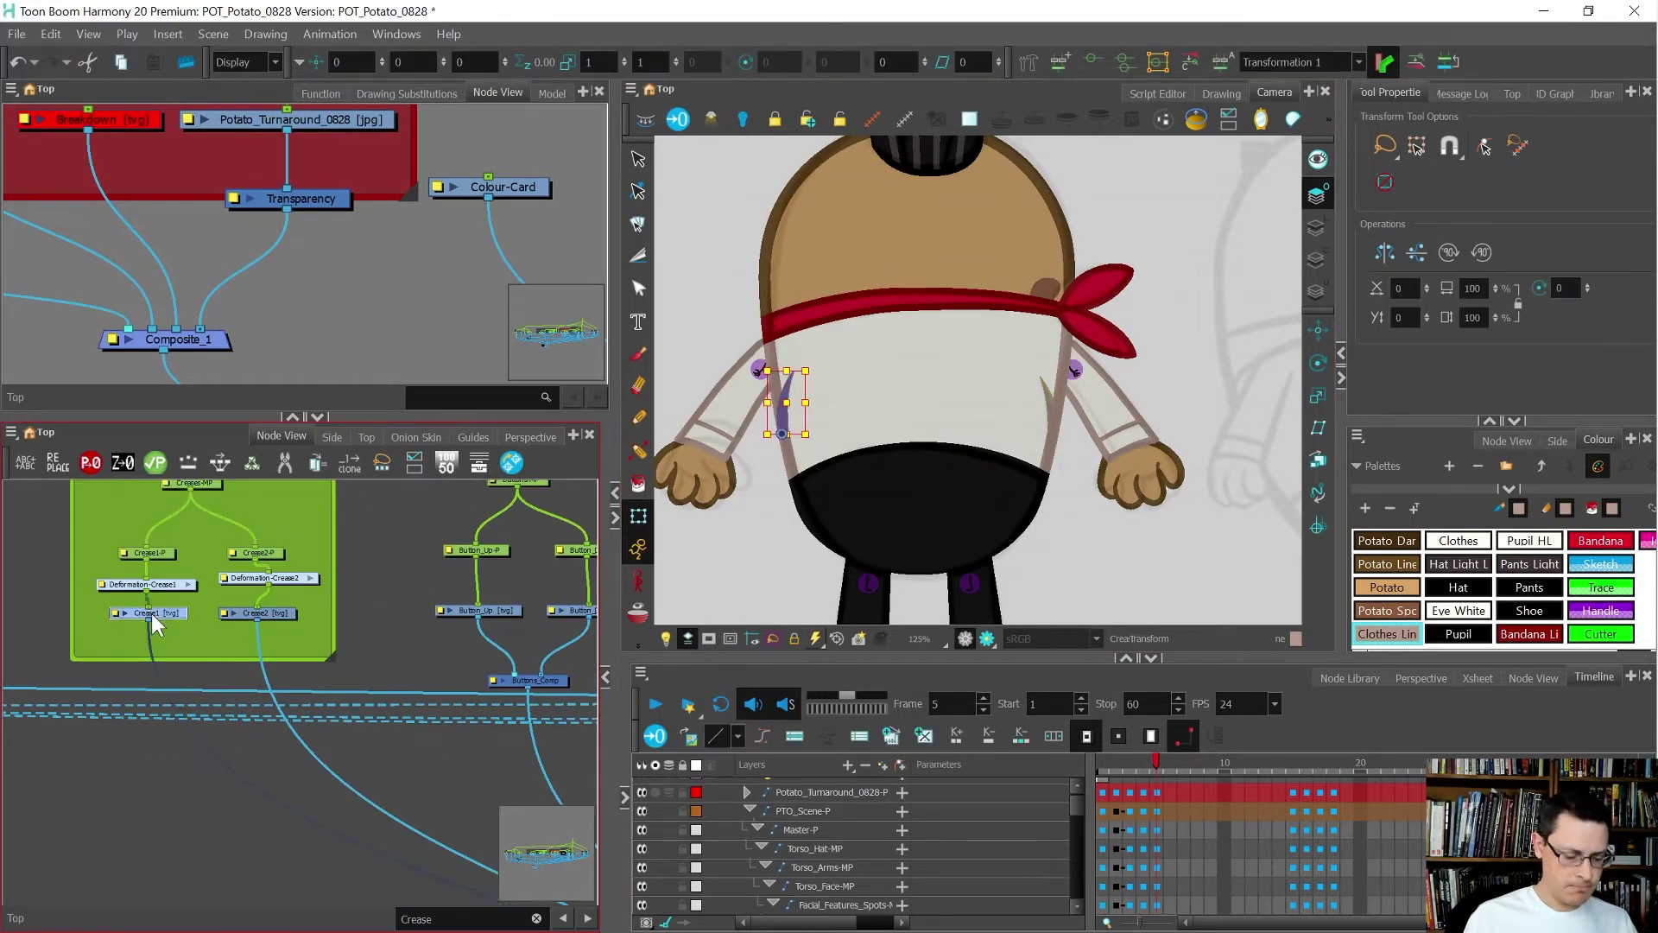
{"action": "scroll", "coordinate": [152, 613], "scroll_direction": "up", "scroll_amount": 2}
{"action": "key", "text": "ctrl+h"}
{"action": "left_click", "coordinate": [246, 668]}
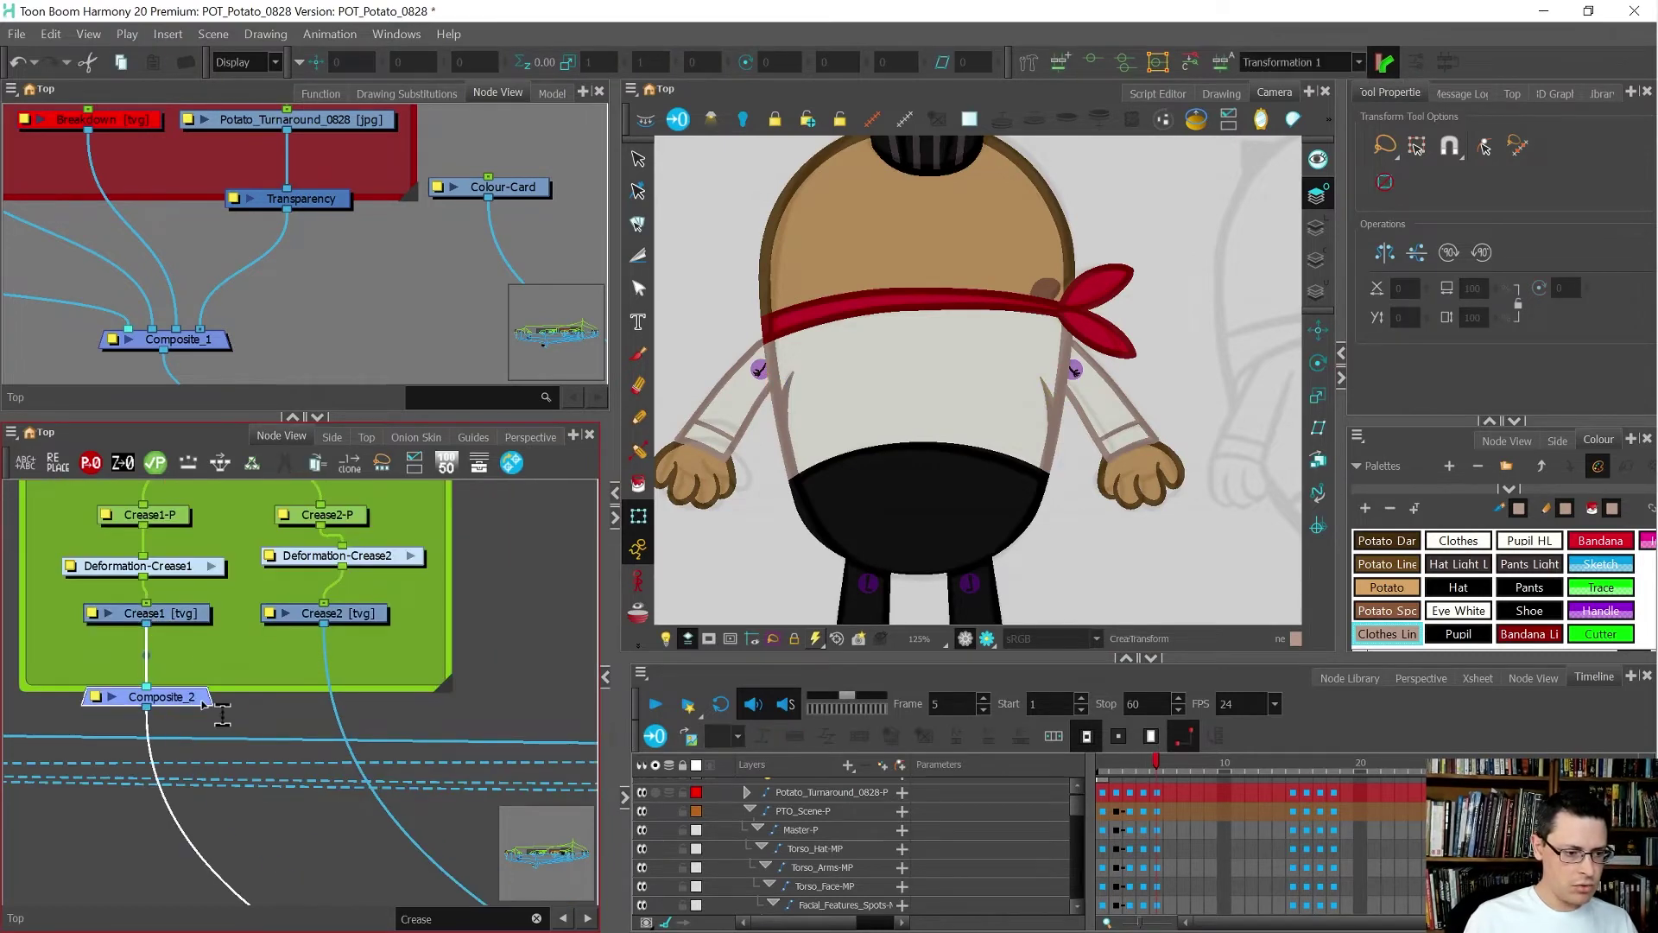
{"action": "left_click_drag", "start_coordinate": [195, 729], "coordinate": [295, 708]}
{"action": "left_click_drag", "start_coordinate": [324, 625], "coordinate": [259, 703]}
- Rename the new composite node Crease_Comp and move it down below the Creases backdrop
{"action": "scroll", "coordinate": [190, 716], "scroll_direction": "up", "scroll_amount": 1}
{"action": "double_click", "coordinate": [192, 712]}
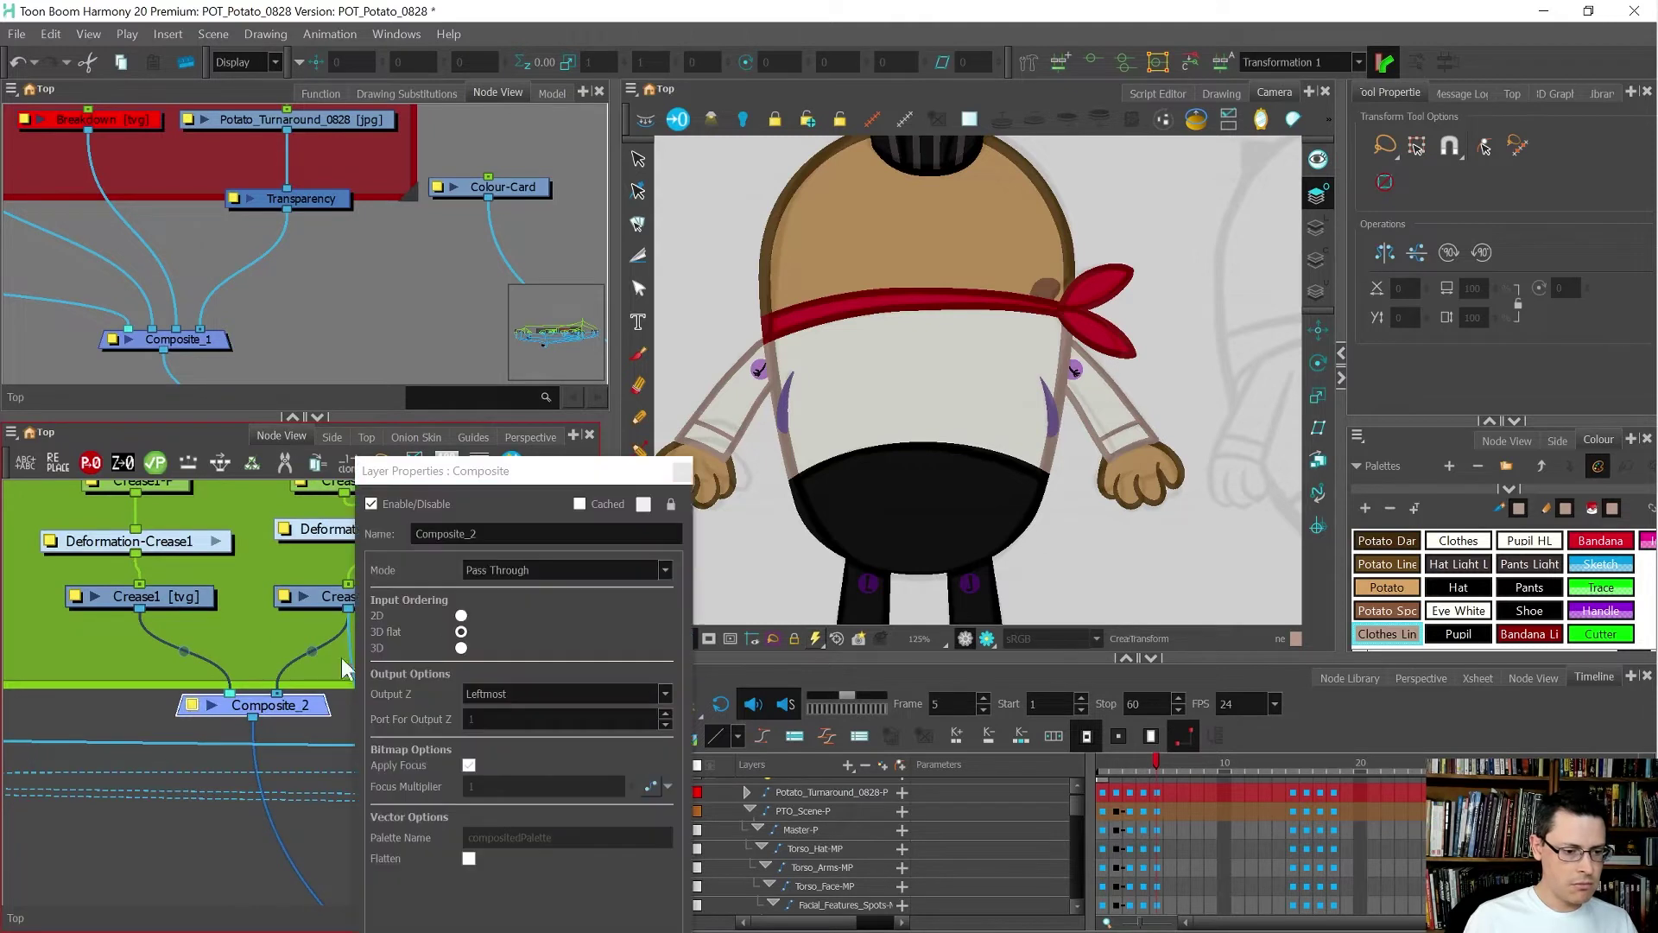
{"action": "double_click", "coordinate": [535, 535]}
{"action": "type", "text": "Crease_Comp"}
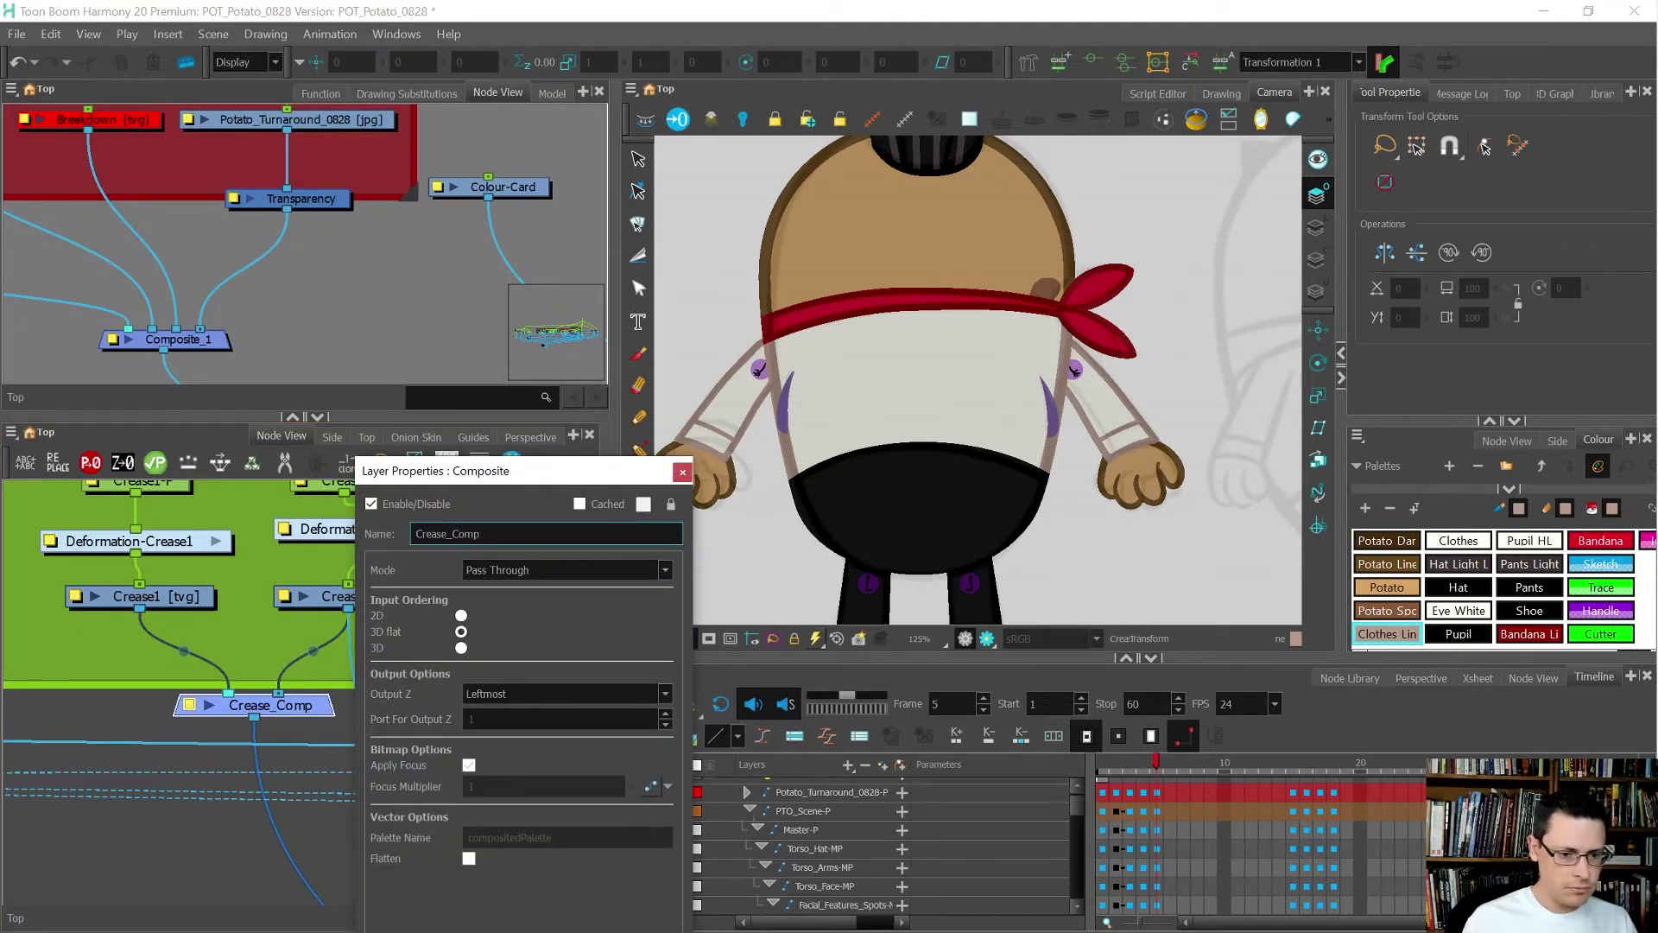
{"action": "left_click", "coordinate": [682, 470]}
{"action": "scroll", "coordinate": [186, 561], "scroll_direction": "down", "scroll_amount": 3}
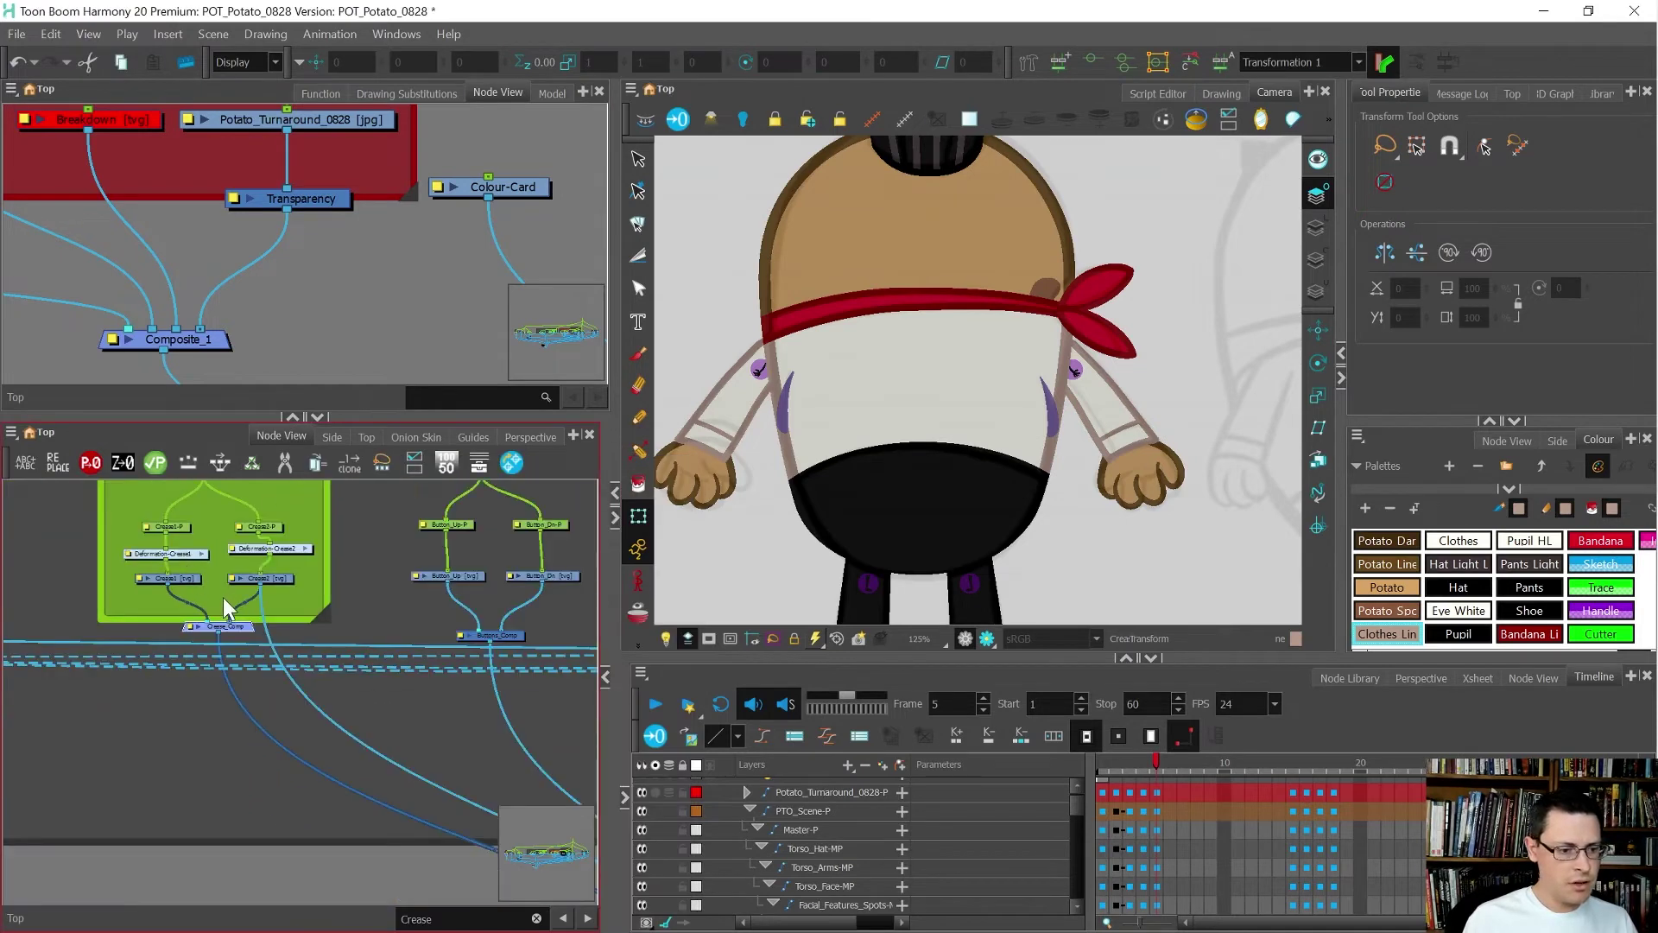
{"action": "left_click_drag", "start_coordinate": [210, 623], "coordinate": [222, 705]}
{"action": "scroll", "coordinate": [223, 705], "scroll_direction": "down", "scroll_amount": 2}
{"action": "scroll", "coordinate": [180, 536], "scroll_direction": "up", "scroll_amount": 2}
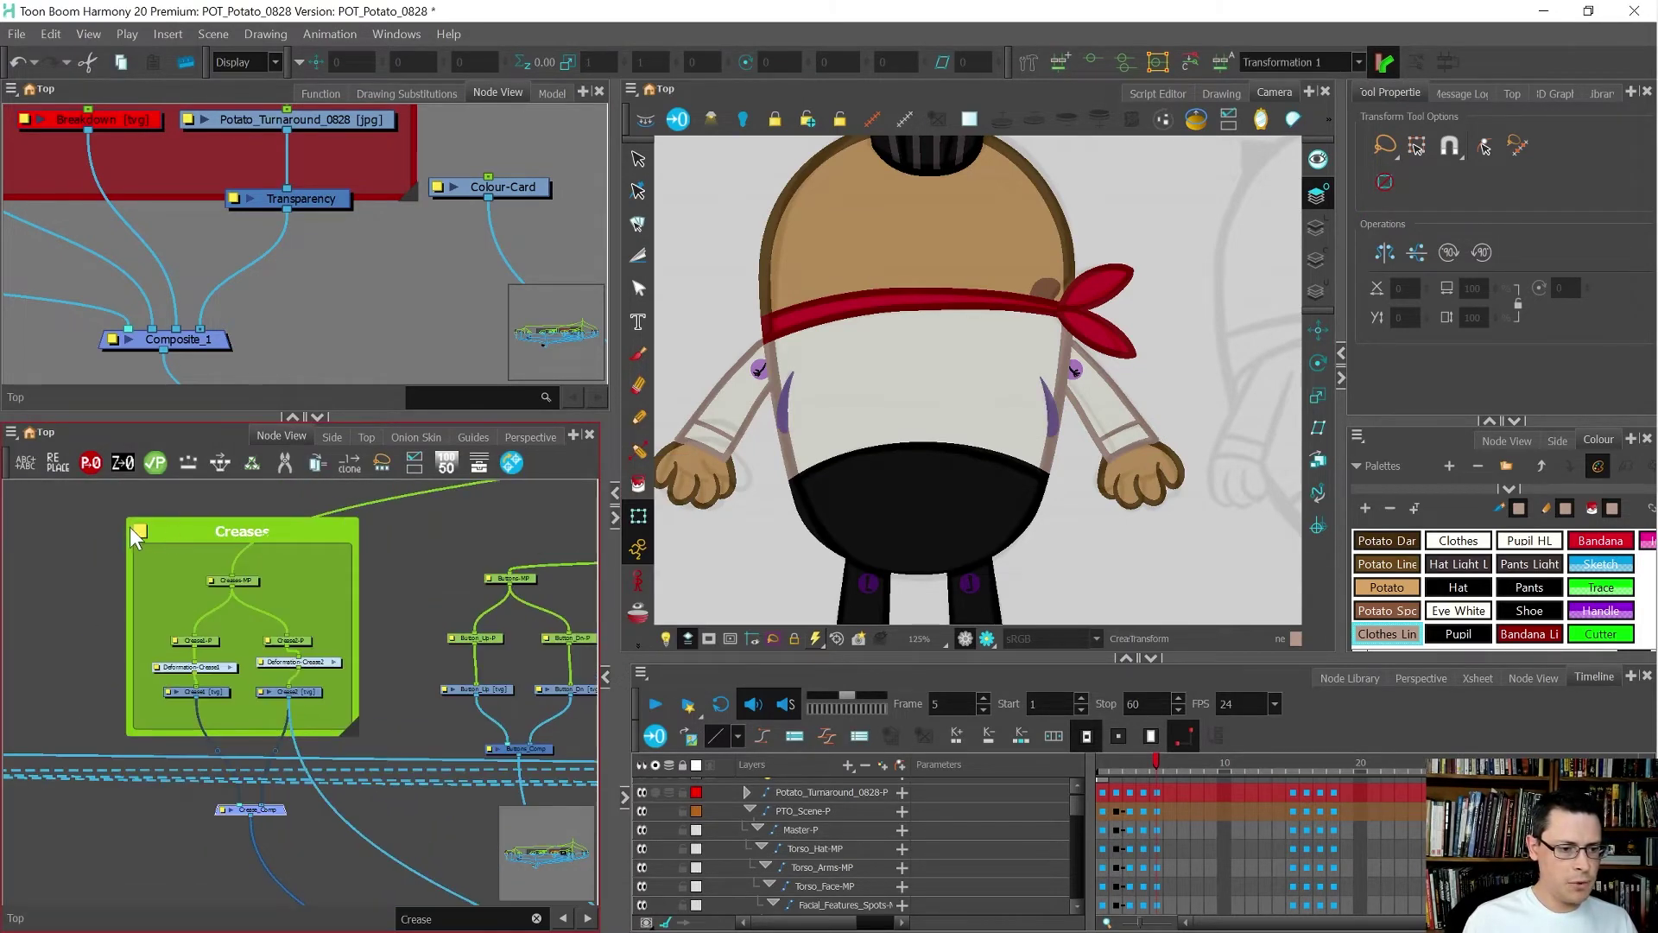
- Change the Creases backdrop's colour to brown
{"action": "left_click", "coordinate": [141, 531]}
{"action": "left_click", "coordinate": [589, 327]}
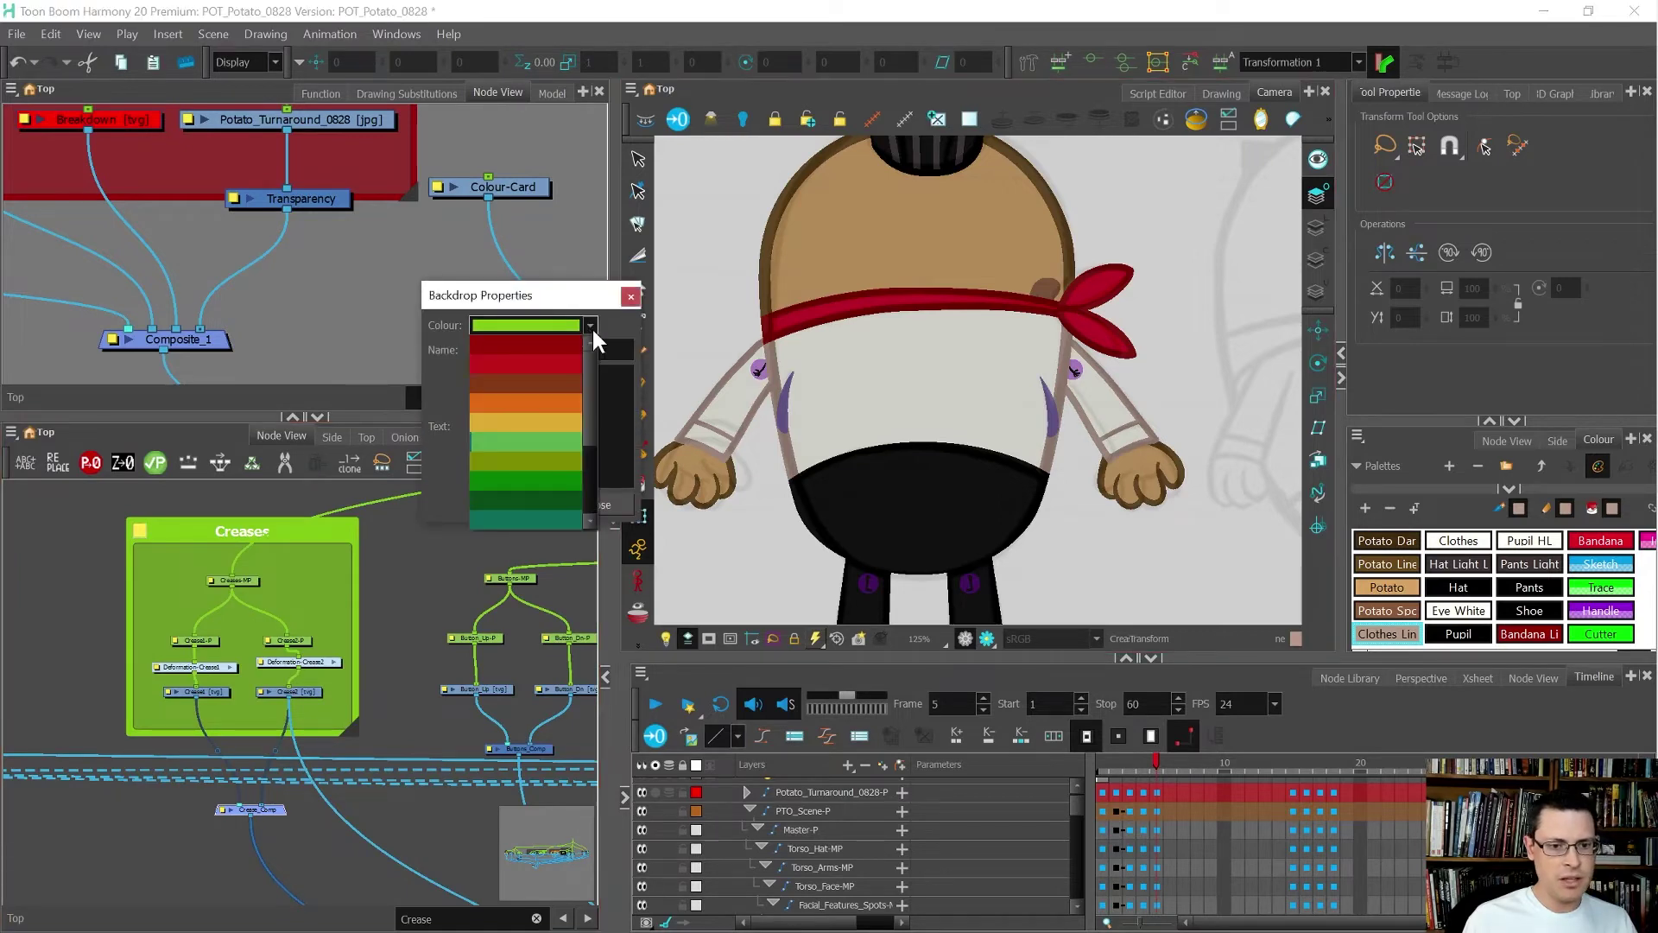
{"action": "left_click", "coordinate": [566, 387]}
{"action": "left_click", "coordinate": [572, 501]}
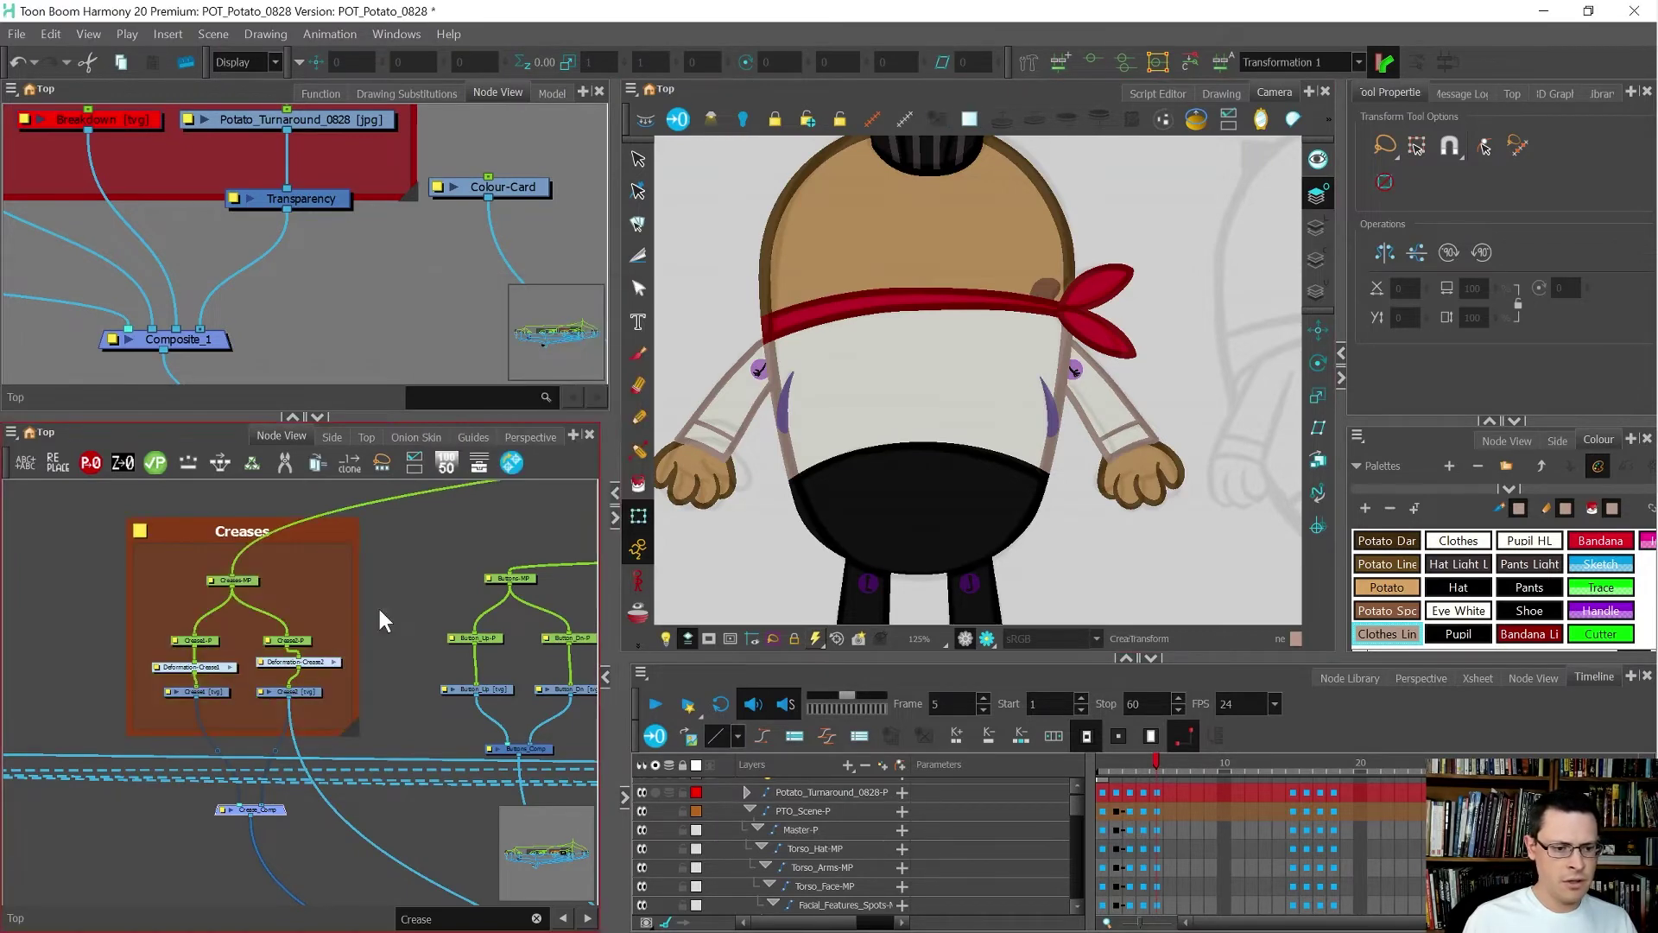
- Cut the direct cable running from the Crease2 drawing to the coat and bandana composite
{"action": "scroll", "coordinate": [107, 677], "scroll_direction": "down", "scroll_amount": 4}
{"action": "scroll", "coordinate": [107, 677], "scroll_direction": "up", "scroll_amount": 2}
{"action": "scroll", "coordinate": [107, 677], "scroll_direction": "down", "scroll_amount": 2}
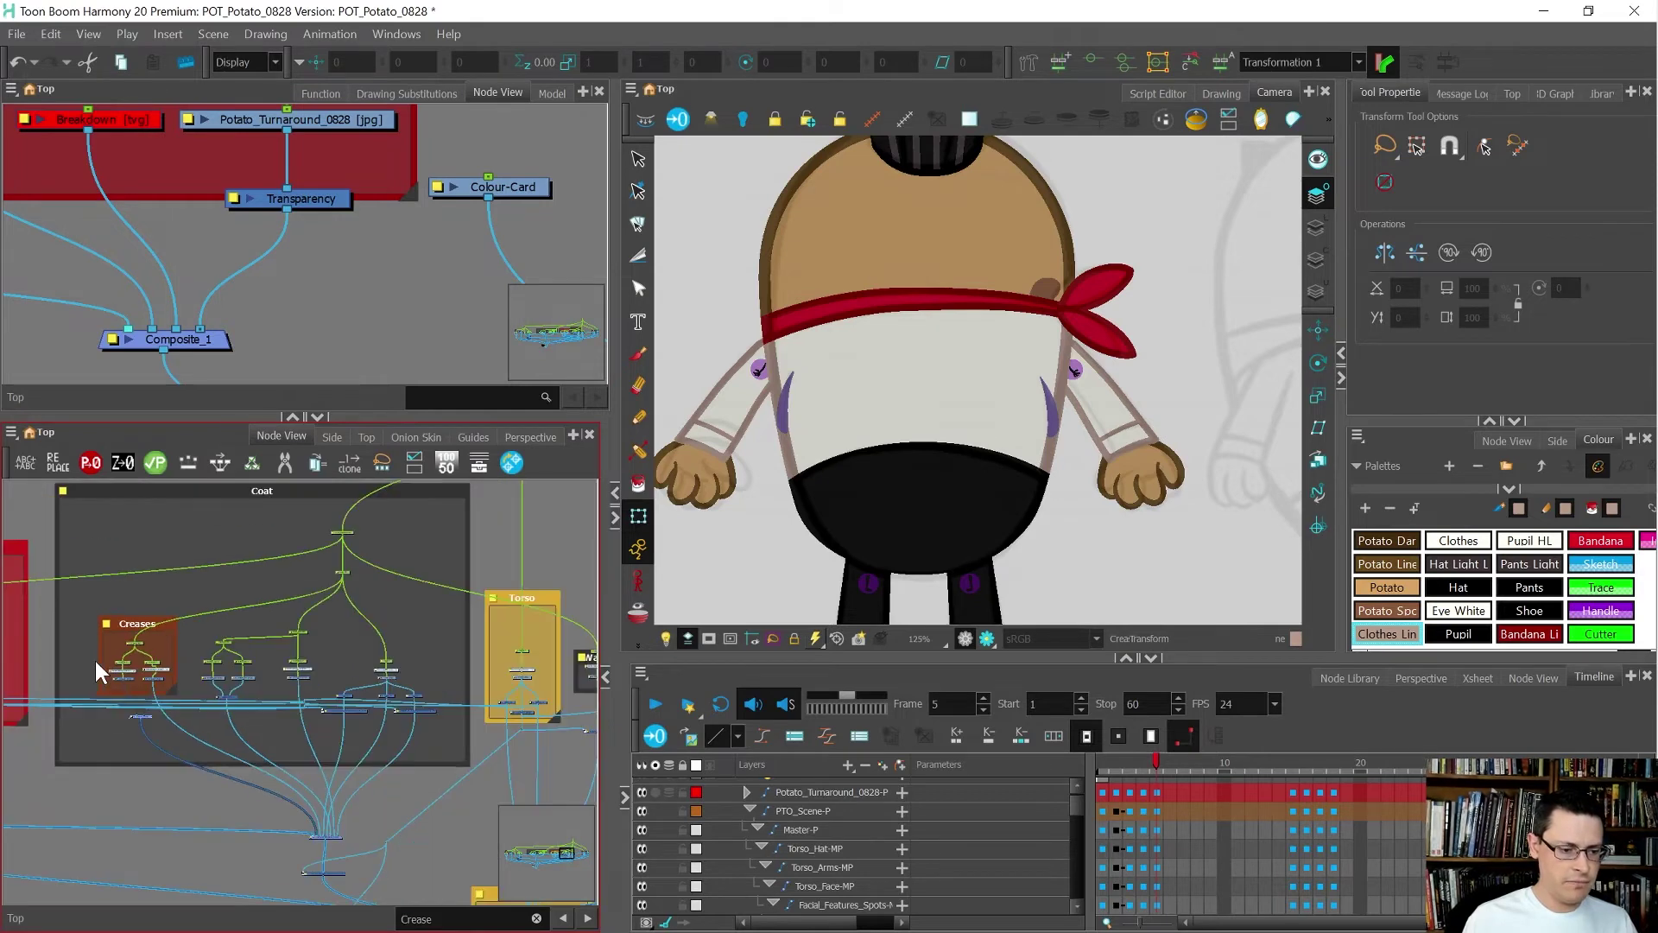
{"action": "left_click", "coordinate": [114, 831]}
{"action": "scroll", "coordinate": [195, 729], "scroll_direction": "up", "scroll_amount": 3}
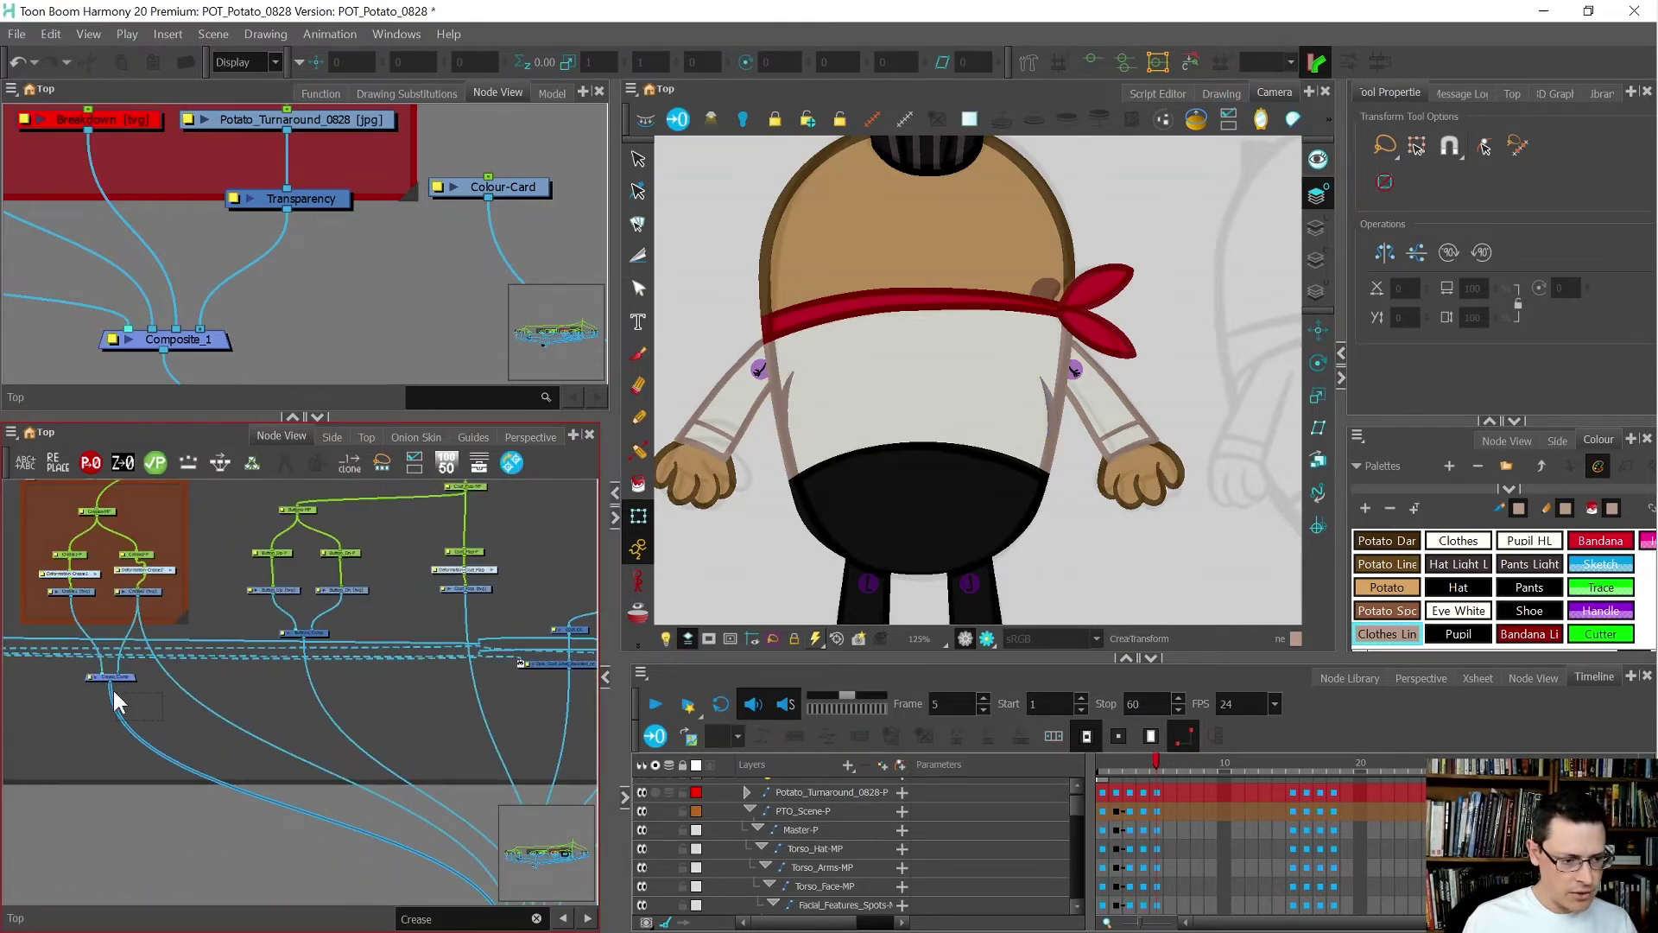
{"action": "left_click", "coordinate": [90, 675]}
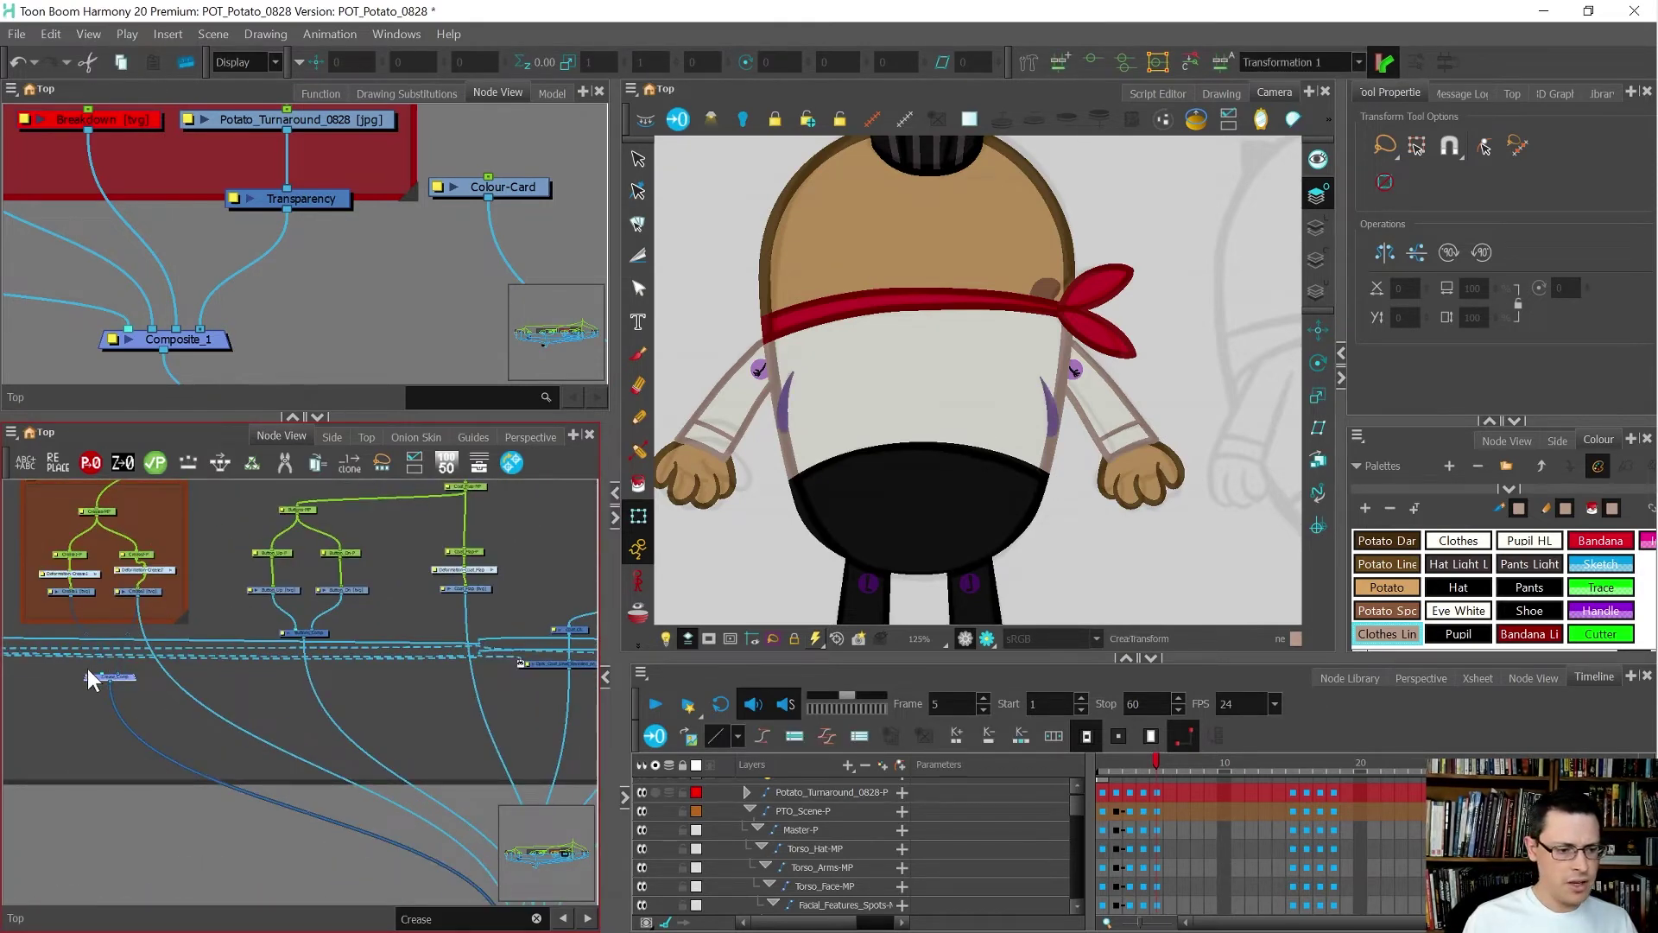
{"action": "left_click", "coordinate": [166, 601]}
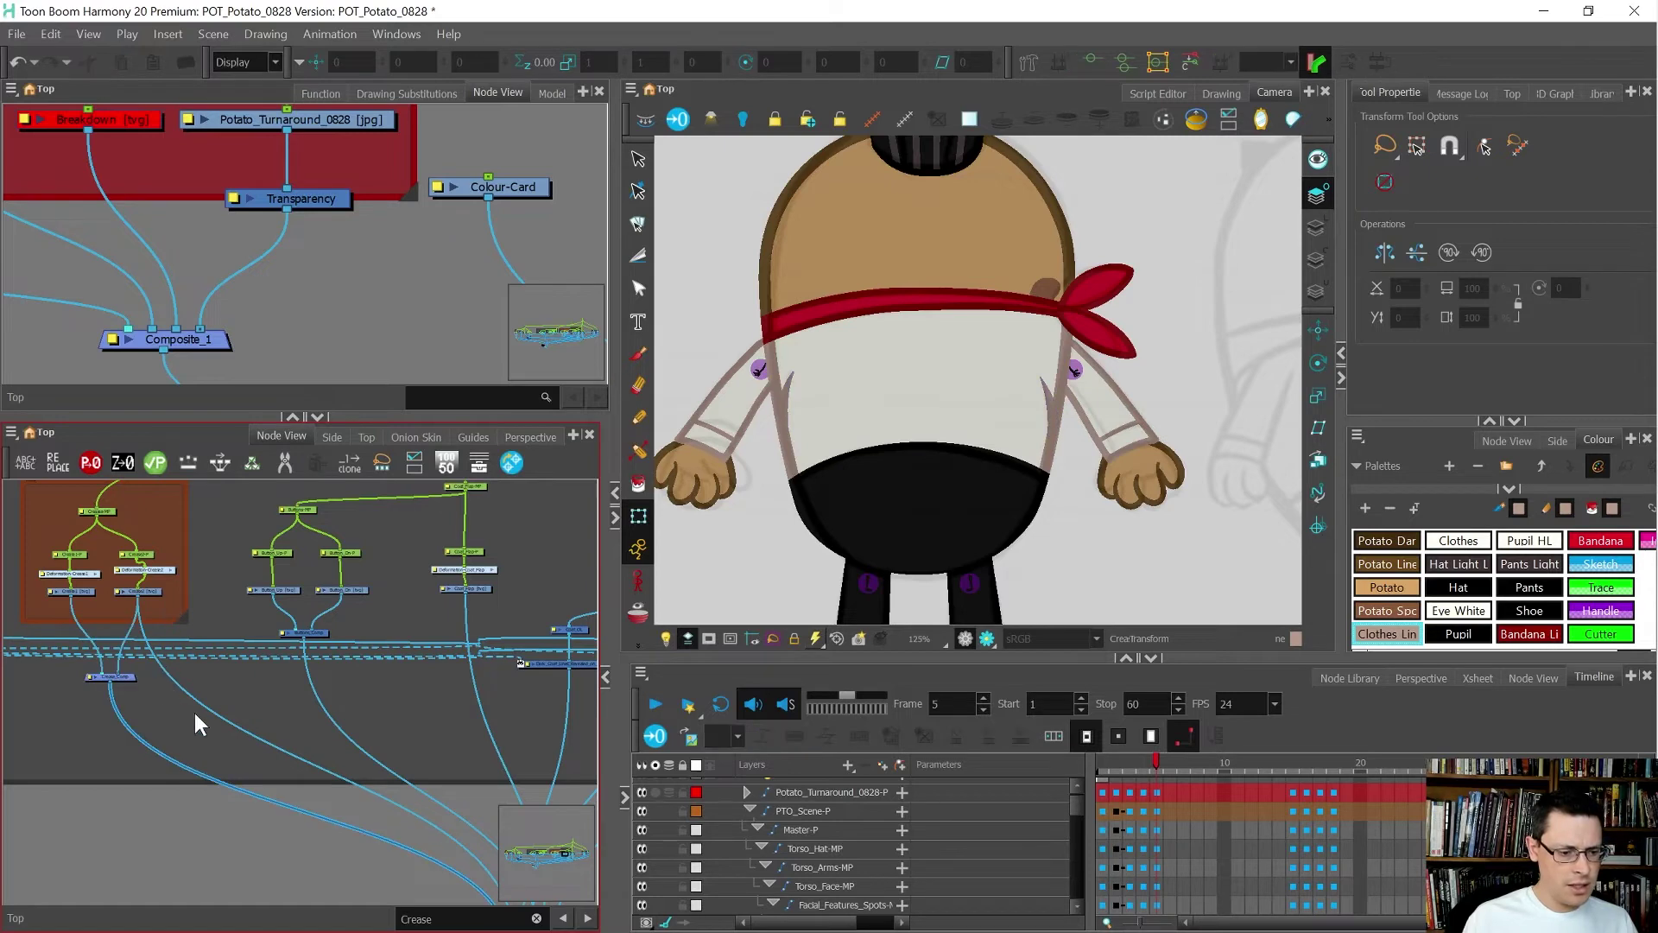
{"action": "key", "text": "ctrl+shift+x"}
{"action": "left_click_drag", "start_coordinate": [196, 717], "coordinate": [228, 683]}
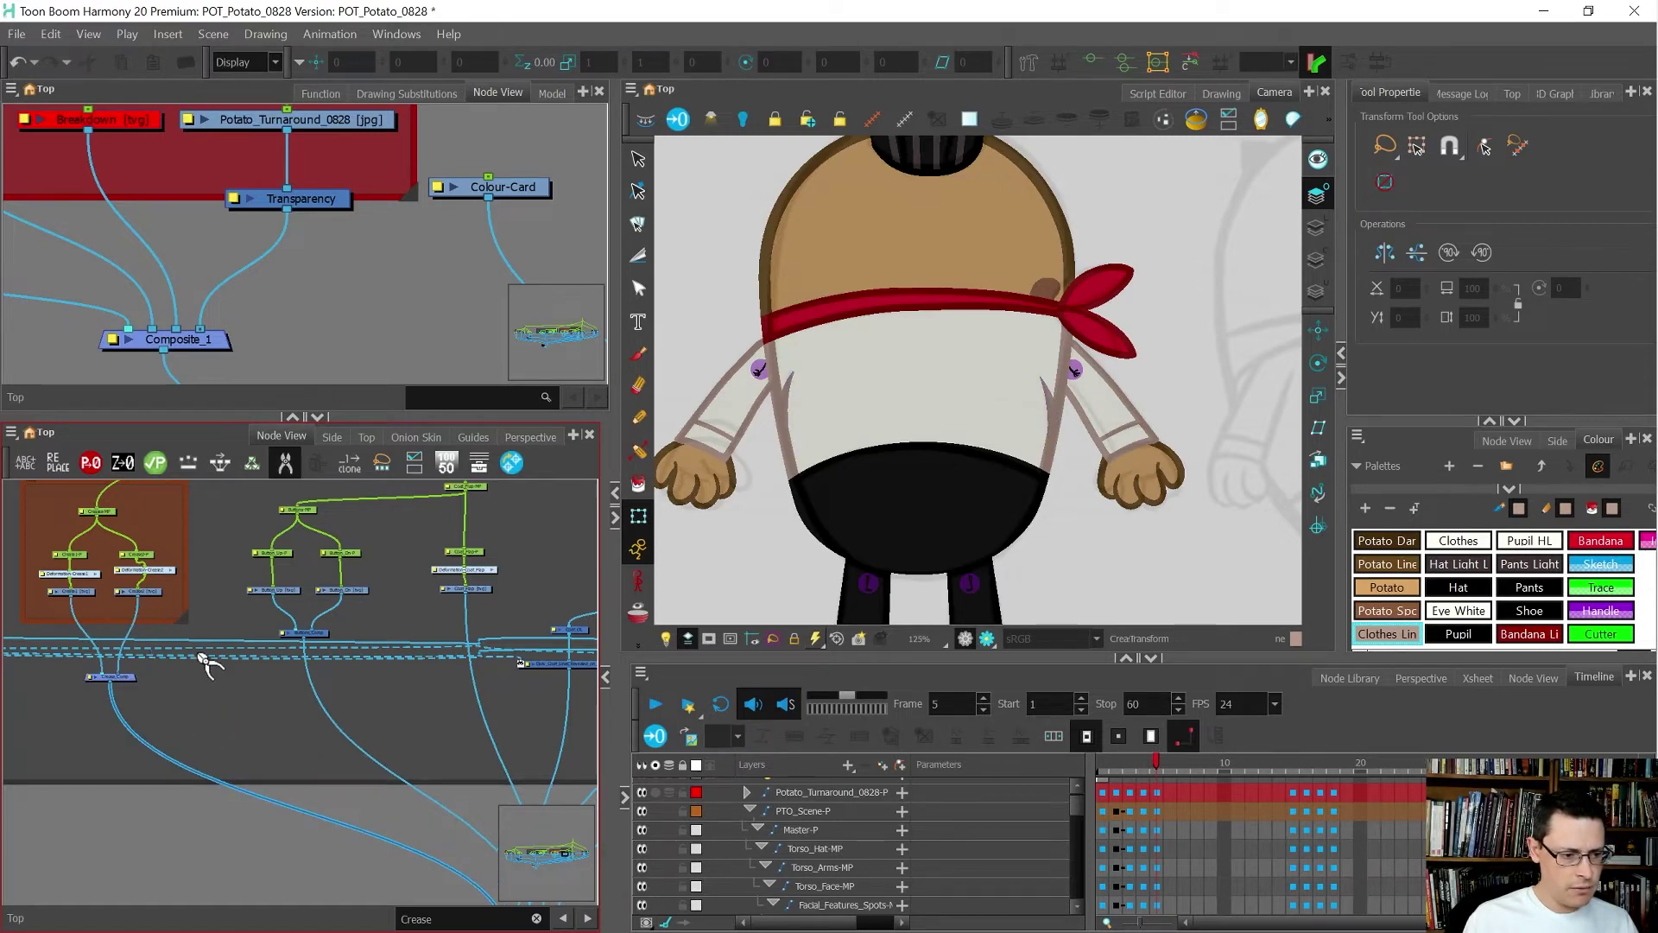
{"action": "scroll", "coordinate": [198, 654], "scroll_direction": "down", "scroll_amount": 2}
{"action": "key", "text": "ctrl+shift+x"}
{"action": "scroll", "coordinate": [199, 698], "scroll_direction": "down", "scroll_amount": 2}
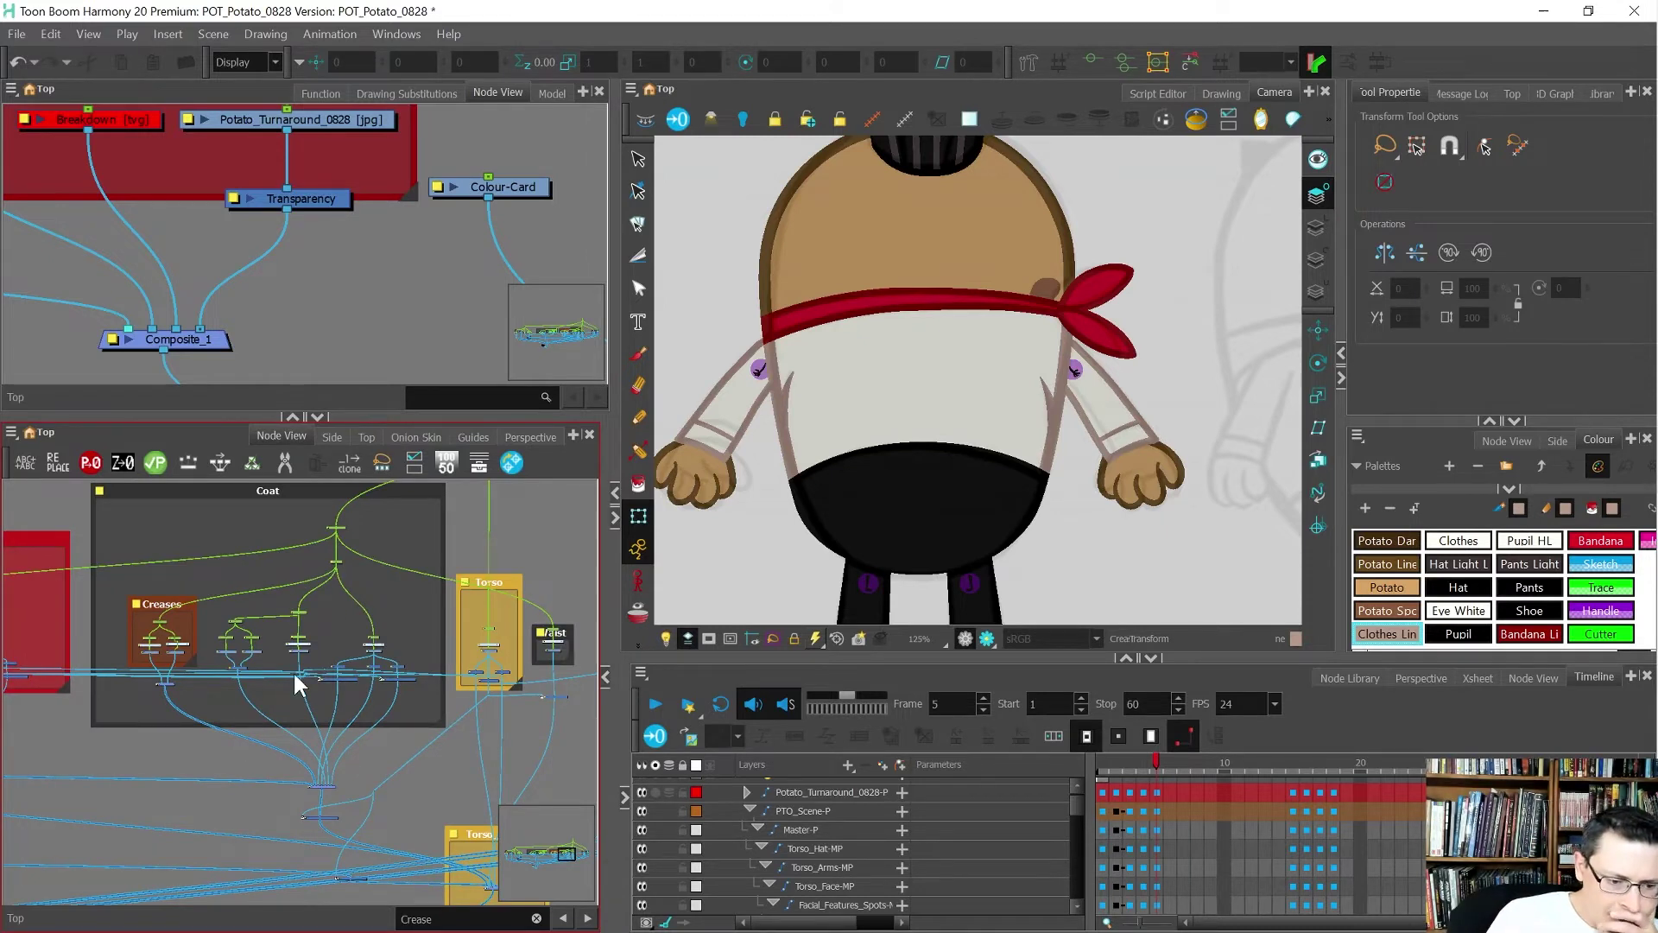
- Reroute the Crease_Comp output from the coat and bandana composite to an input at the right end of Torso_Comp
{"action": "left_click", "coordinate": [837, 404]}
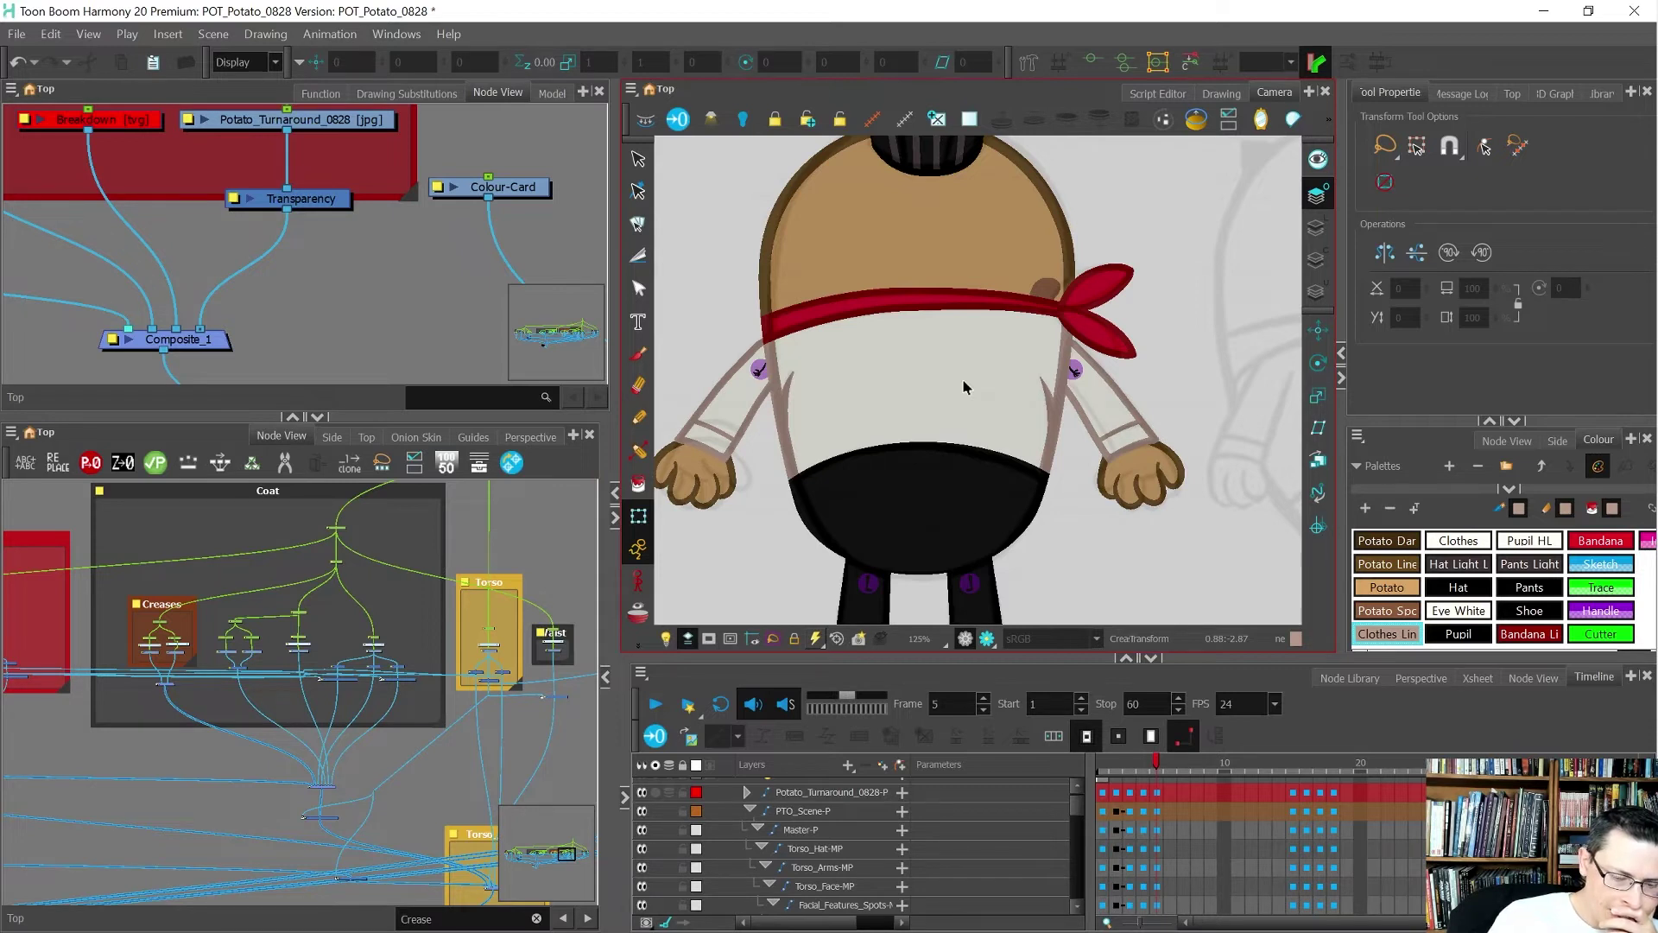
{"action": "left_click", "coordinate": [416, 812]}
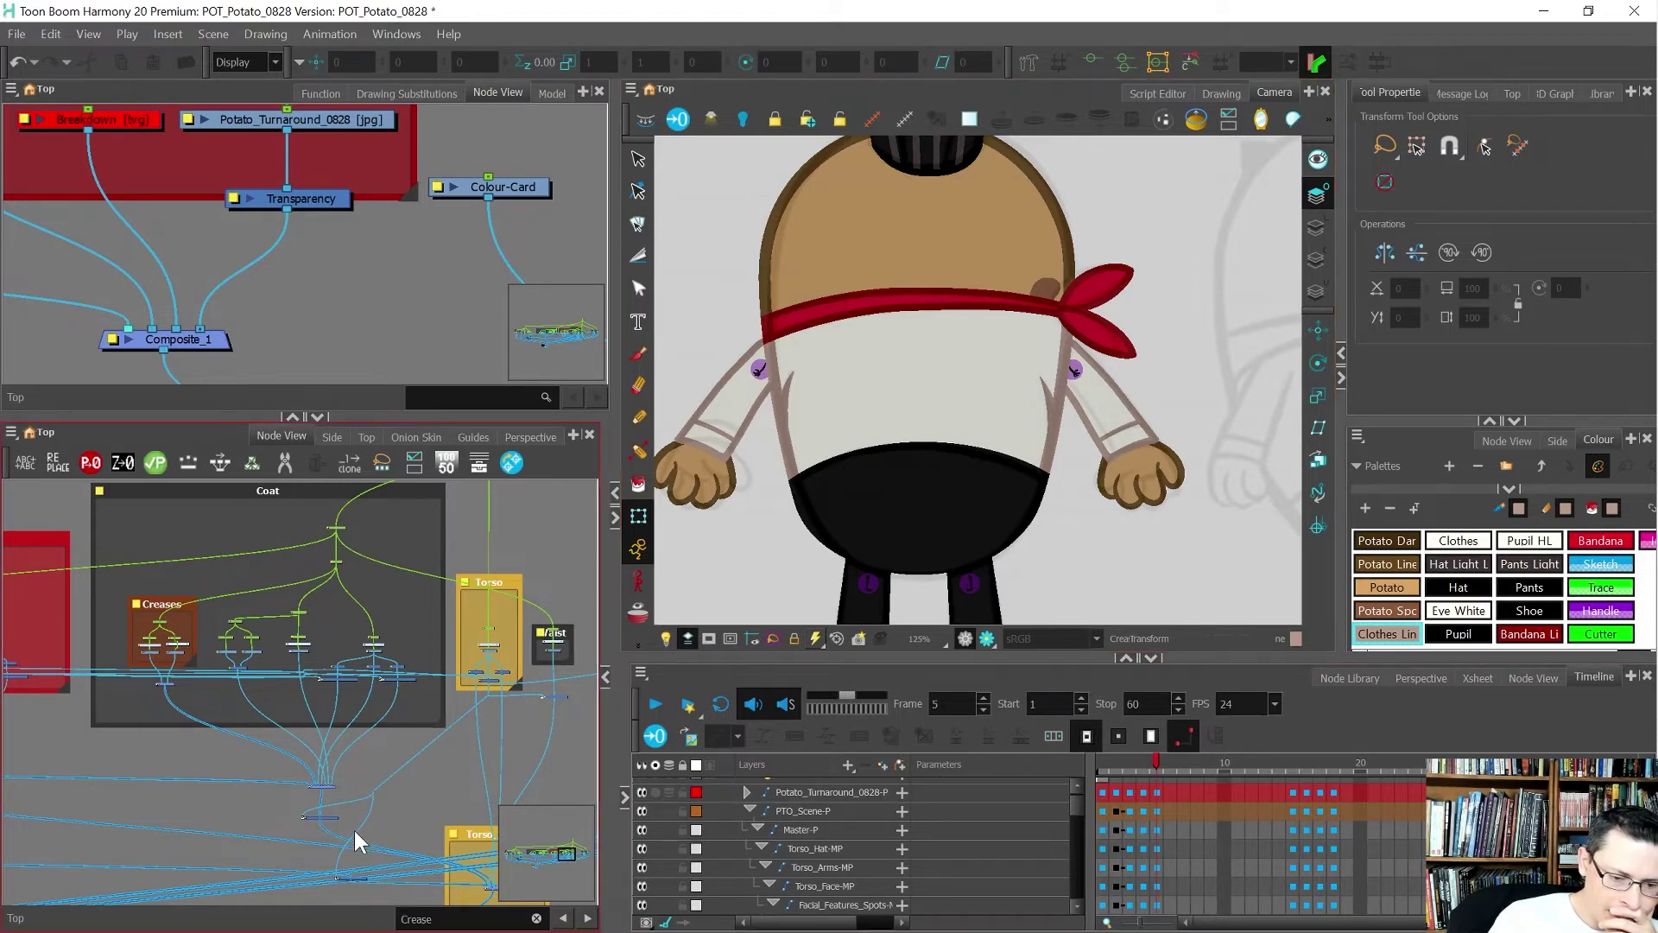
{"action": "scroll", "coordinate": [316, 784], "scroll_direction": "up", "scroll_amount": 5}
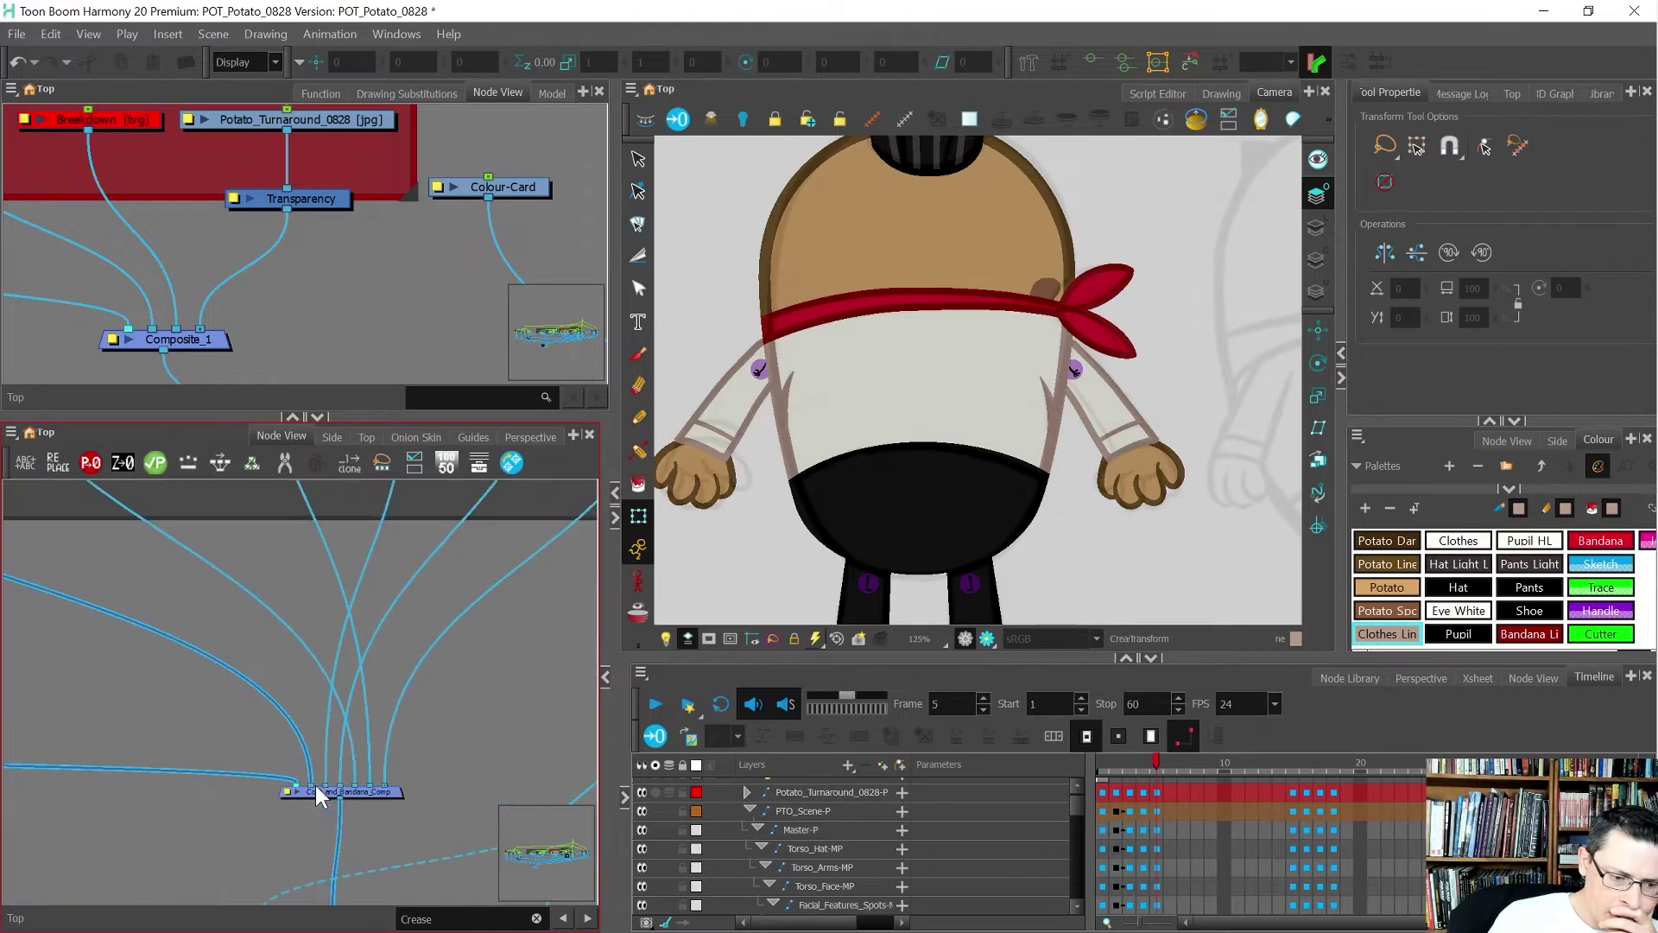
{"action": "left_click_drag", "start_coordinate": [307, 782], "coordinate": [230, 691]}
{"action": "scroll", "coordinate": [229, 692], "scroll_direction": "down", "scroll_amount": 5}
{"action": "scroll", "coordinate": [229, 691], "scroll_direction": "down", "scroll_amount": 1}
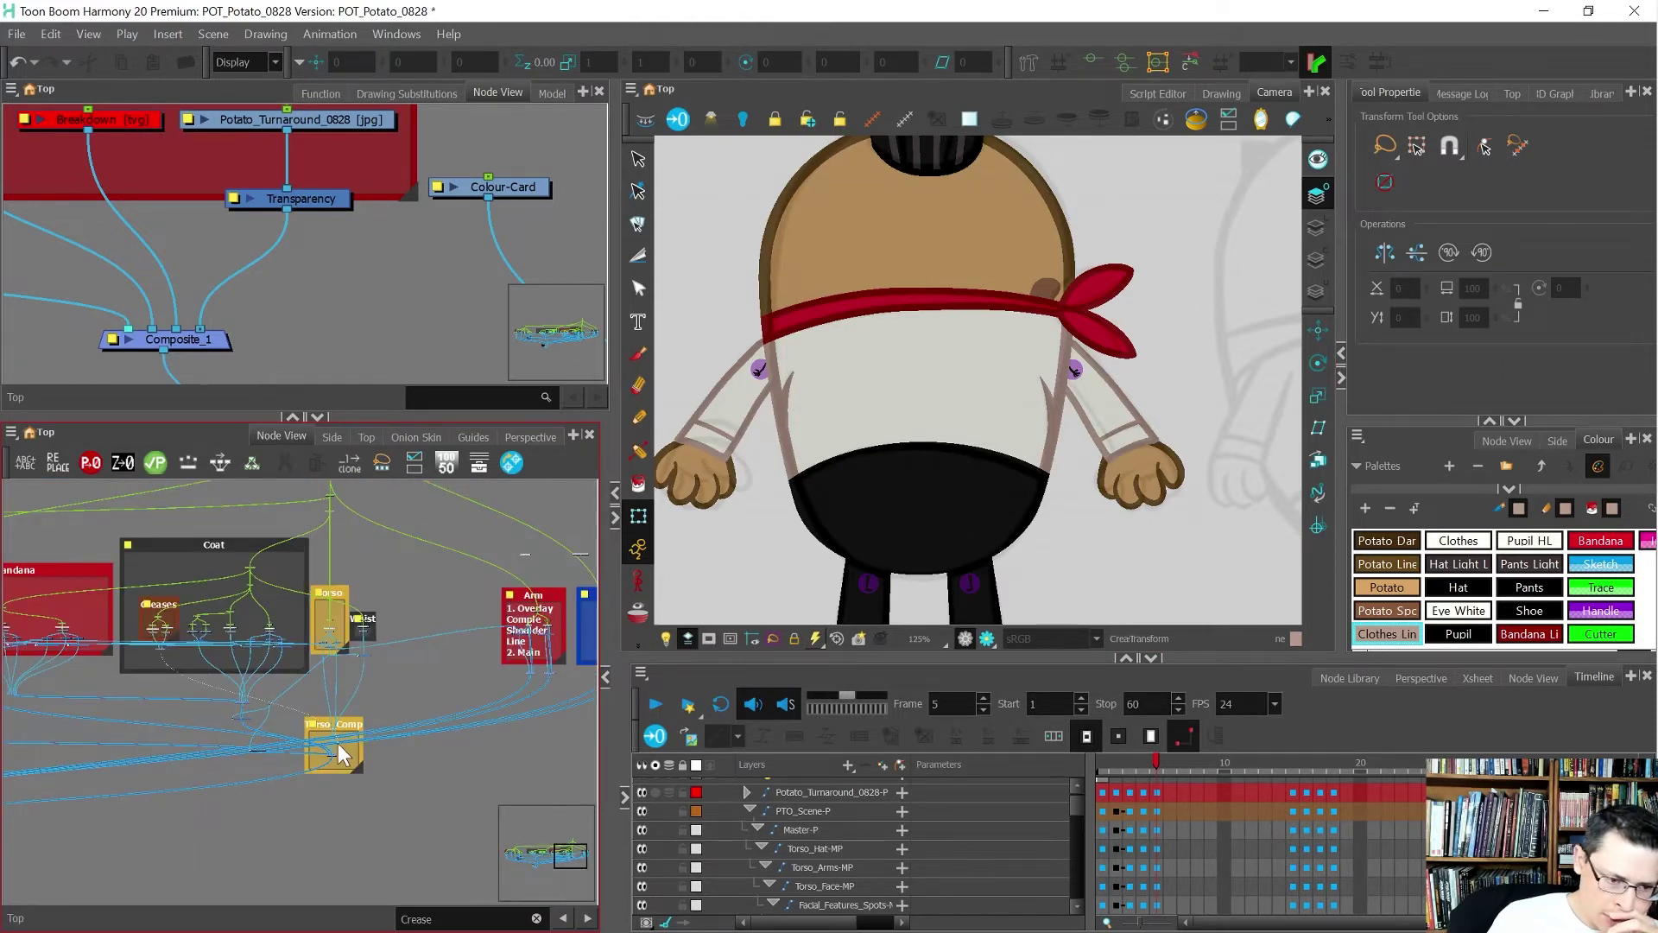
{"action": "left_click", "coordinate": [339, 747]}
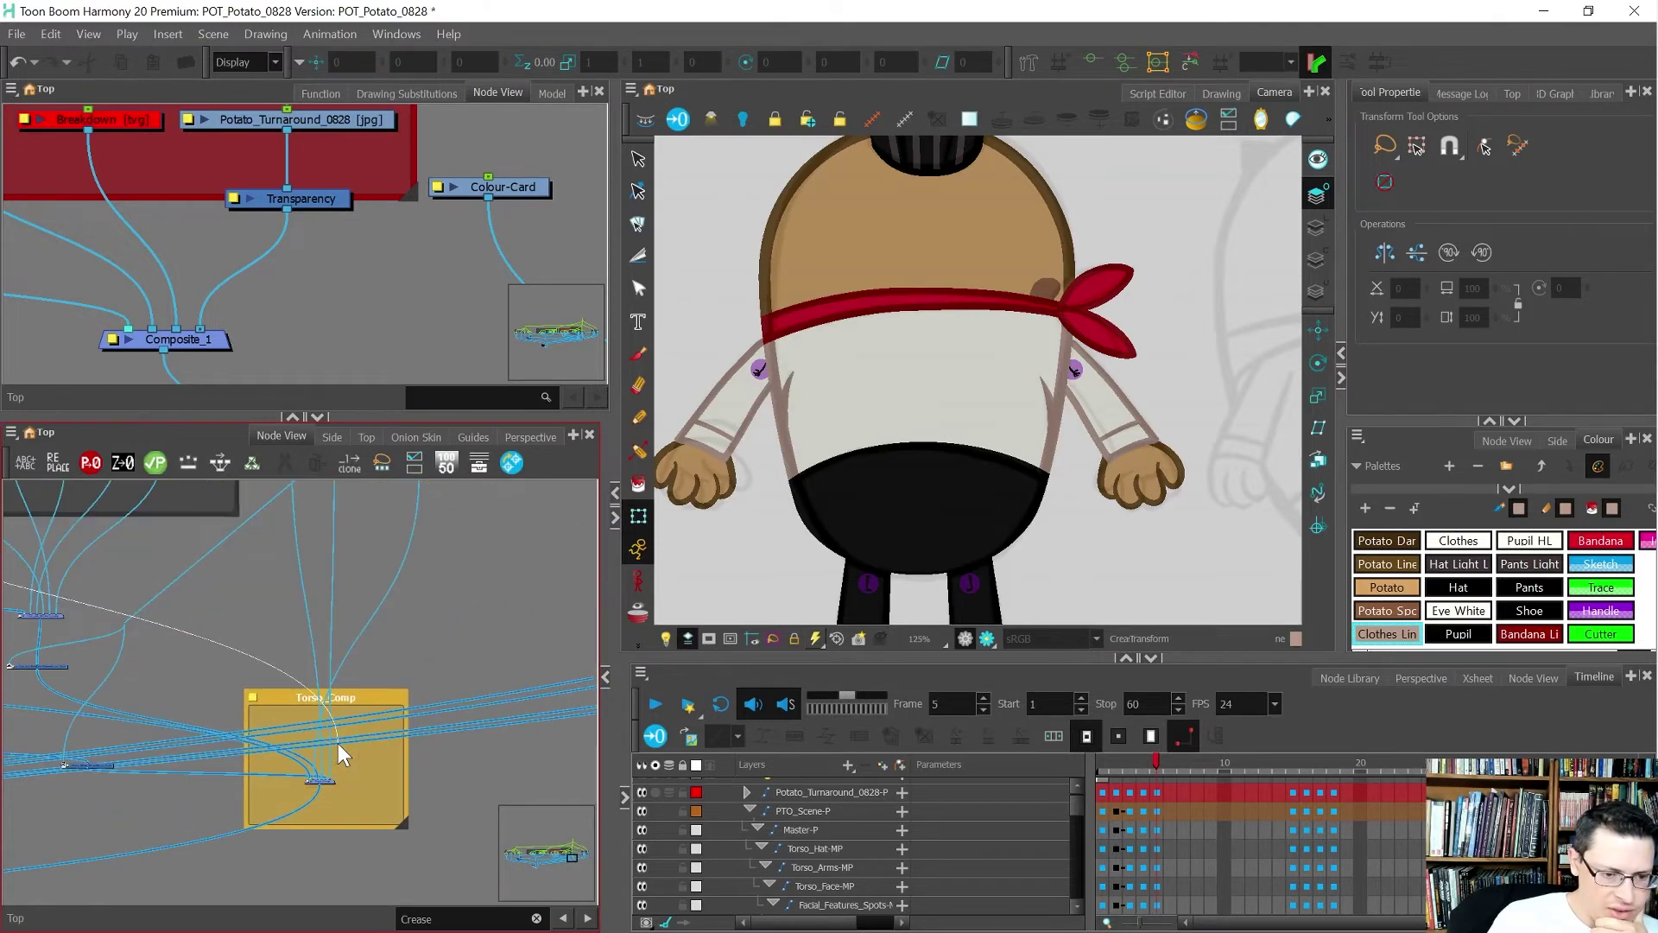
{"action": "left_click_drag", "start_coordinate": [333, 766], "coordinate": [316, 816]}
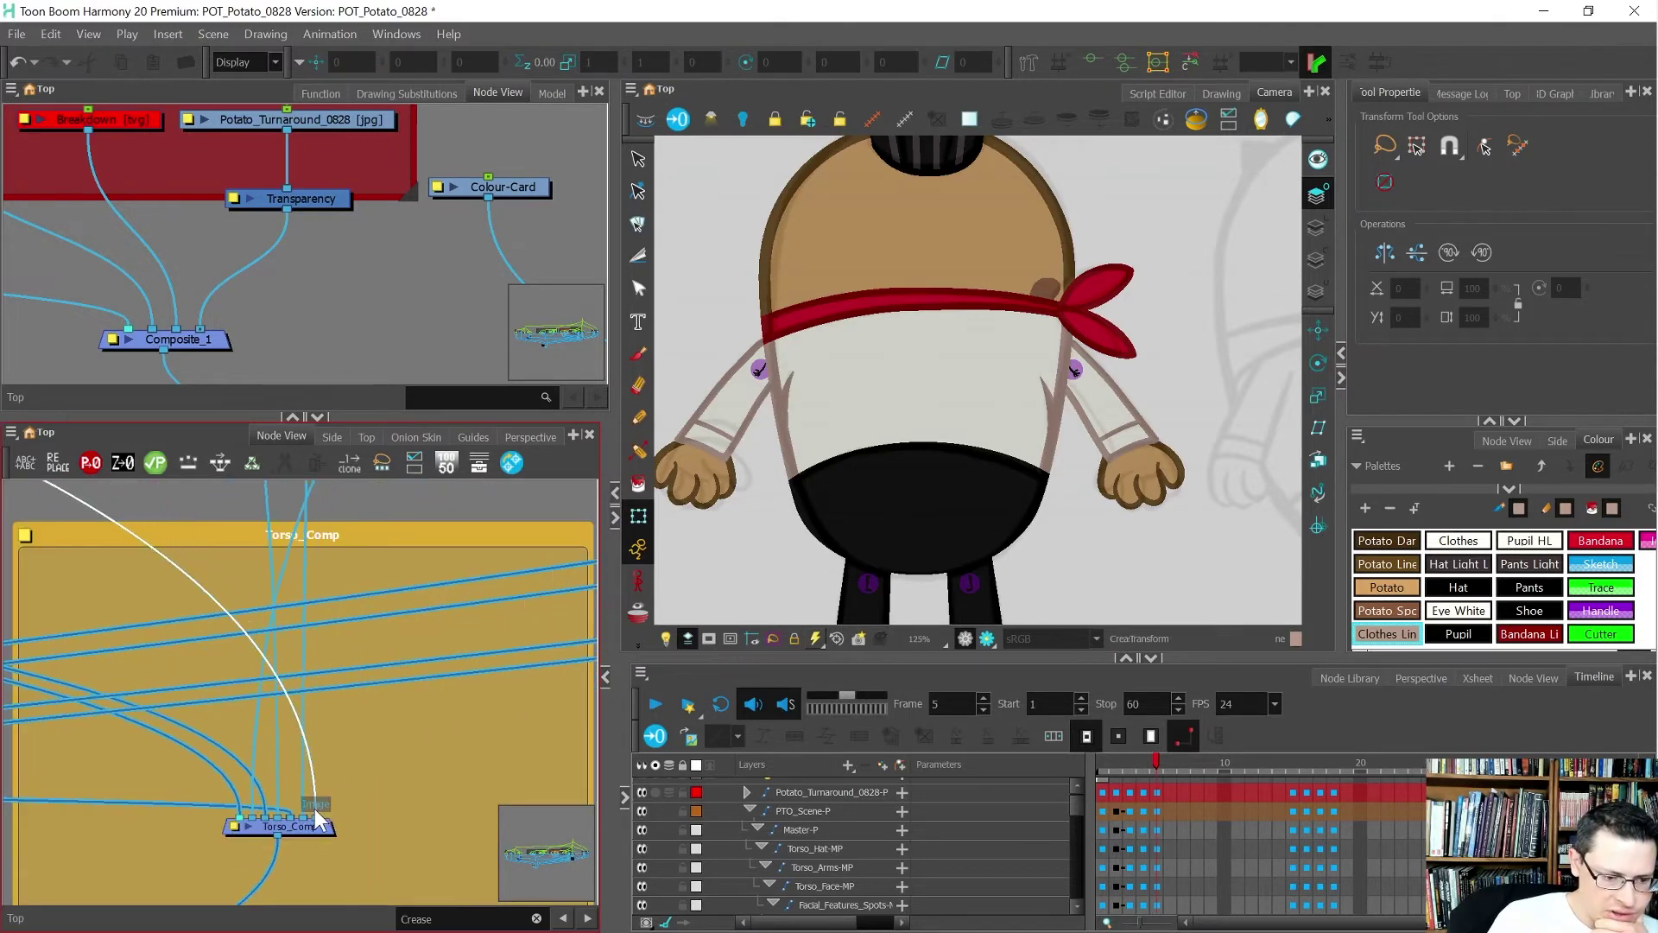
- Select the Creases-MP peg and check the creases against the coat in each pose from frame 5 back to frame 1
{"action": "scroll", "coordinate": [366, 682], "scroll_direction": "down", "scroll_amount": 1}
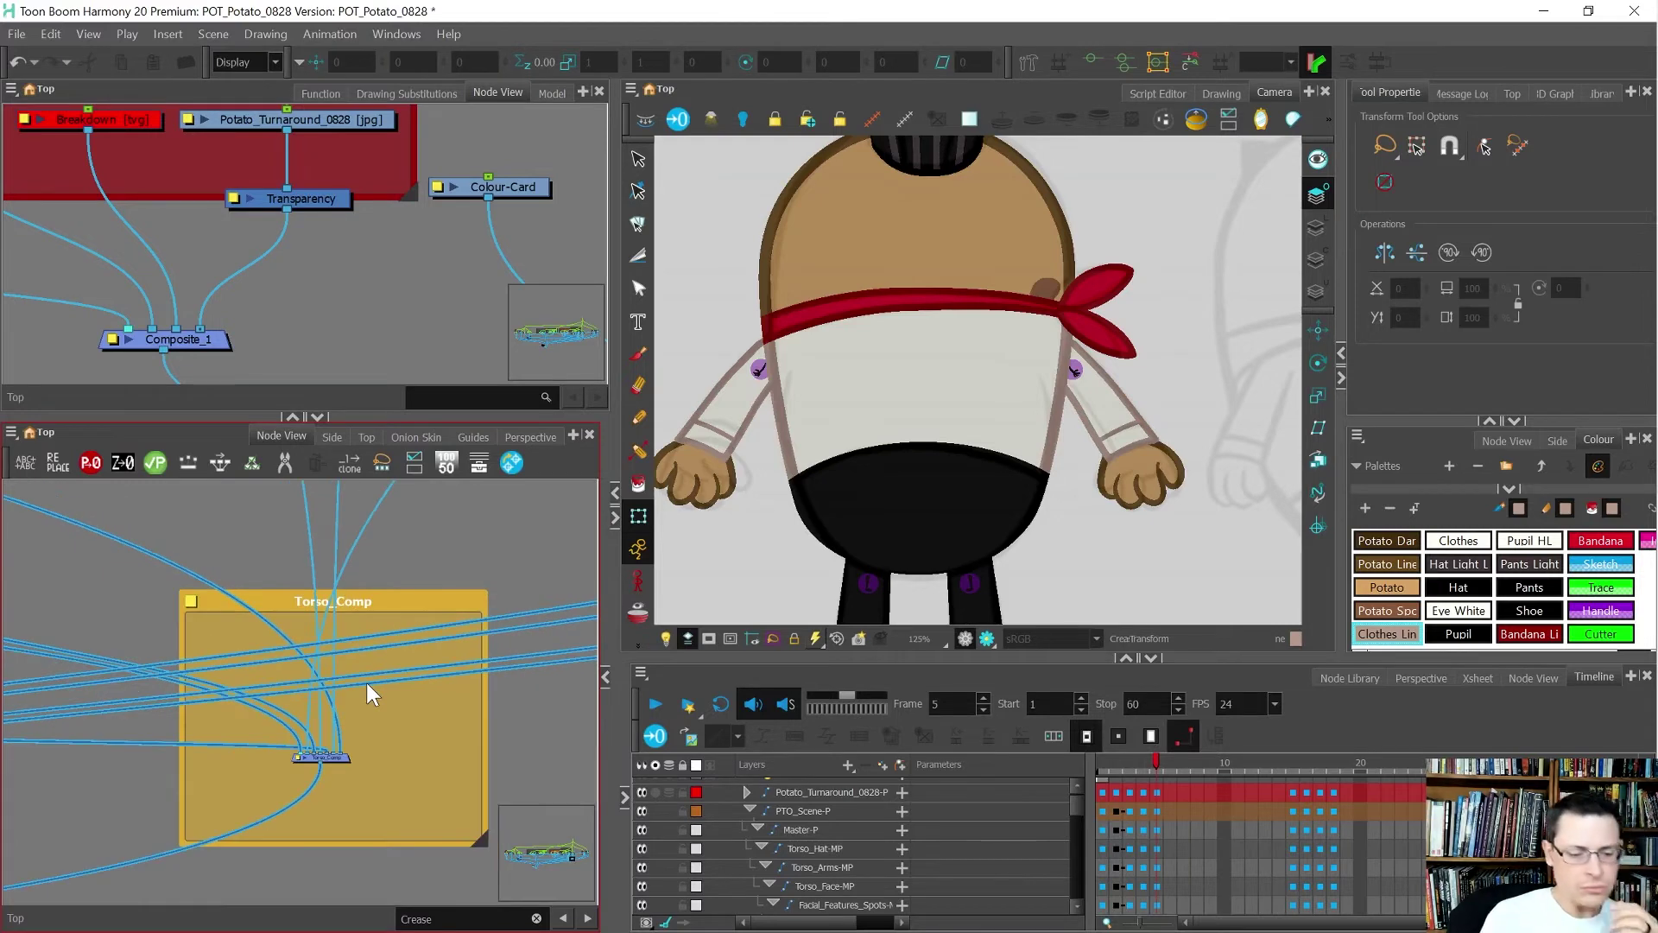
{"action": "scroll", "coordinate": [428, 756], "scroll_direction": "down", "scroll_amount": 2}
{"action": "scroll", "coordinate": [127, 553], "scroll_direction": "up", "scroll_amount": 2}
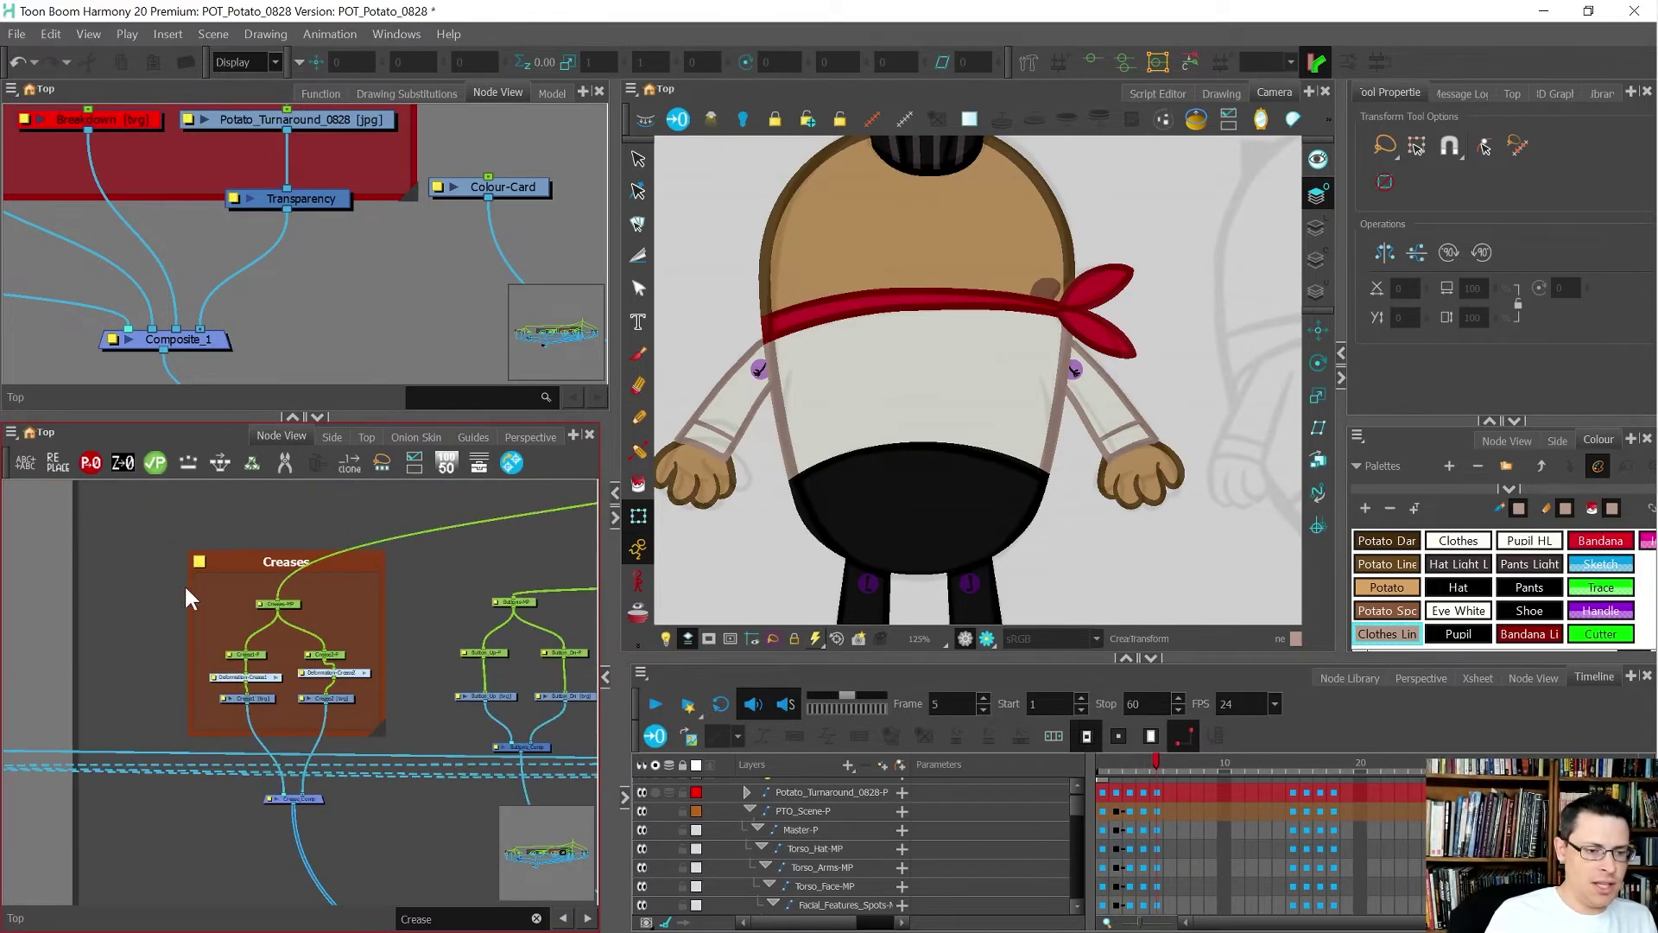
{"action": "scroll", "coordinate": [270, 613], "scroll_direction": "up", "scroll_amount": 1}
{"action": "left_click", "coordinate": [298, 590]}
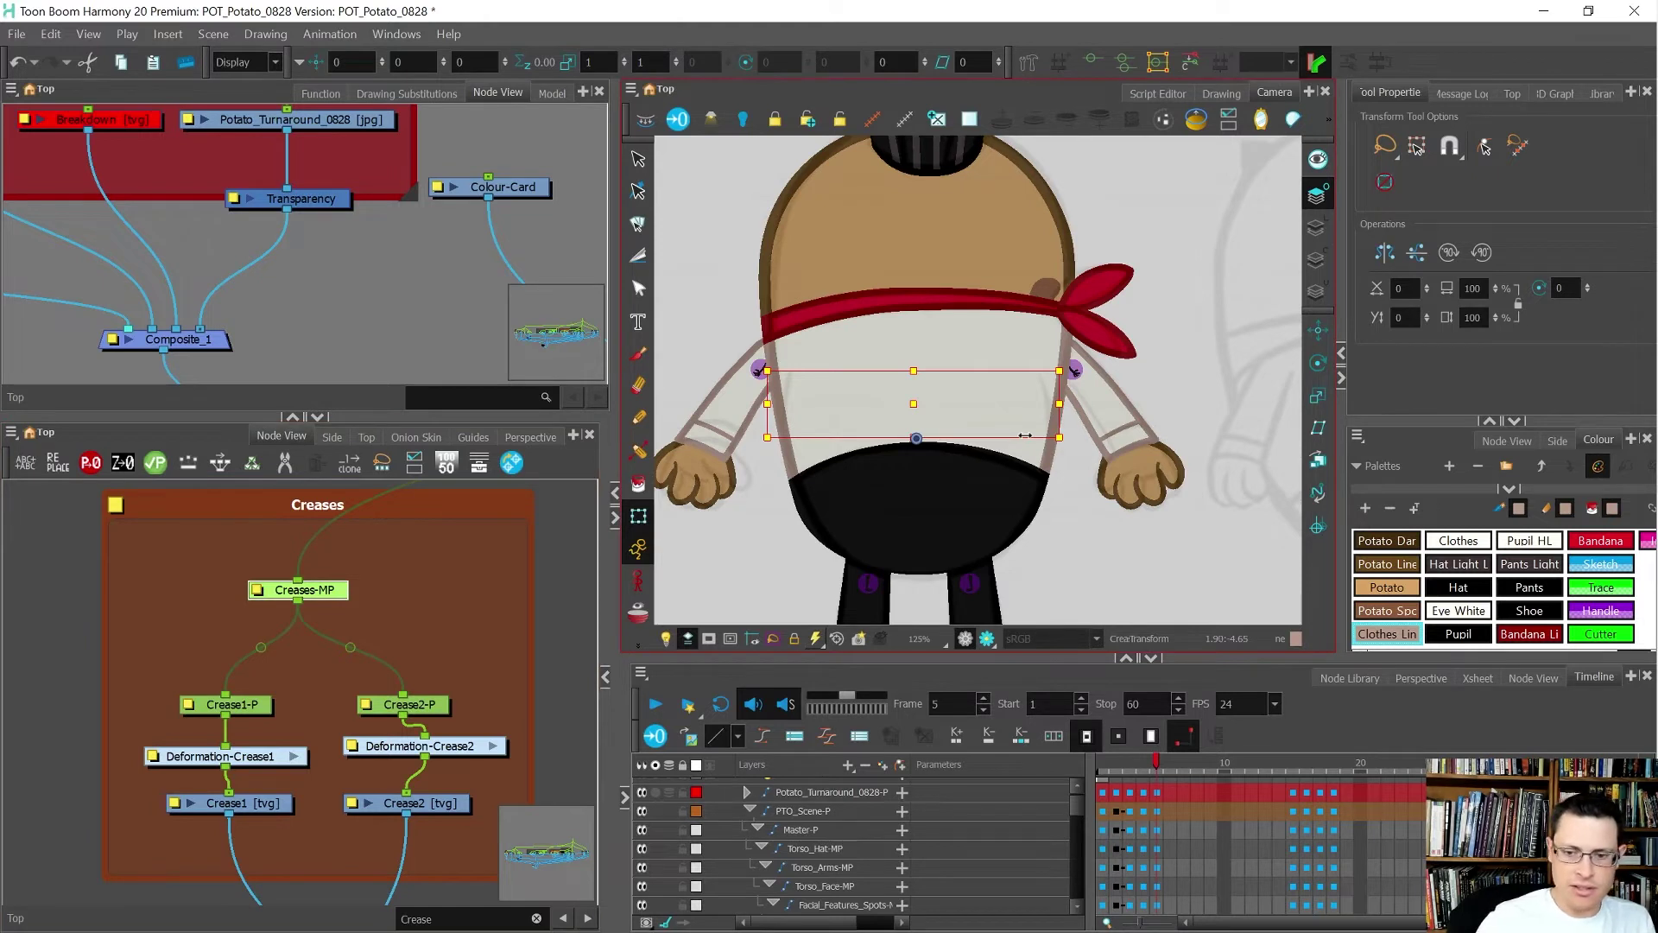
{"action": "key", "text": "alt+Down"}
{"action": "key", "text": "comma"}
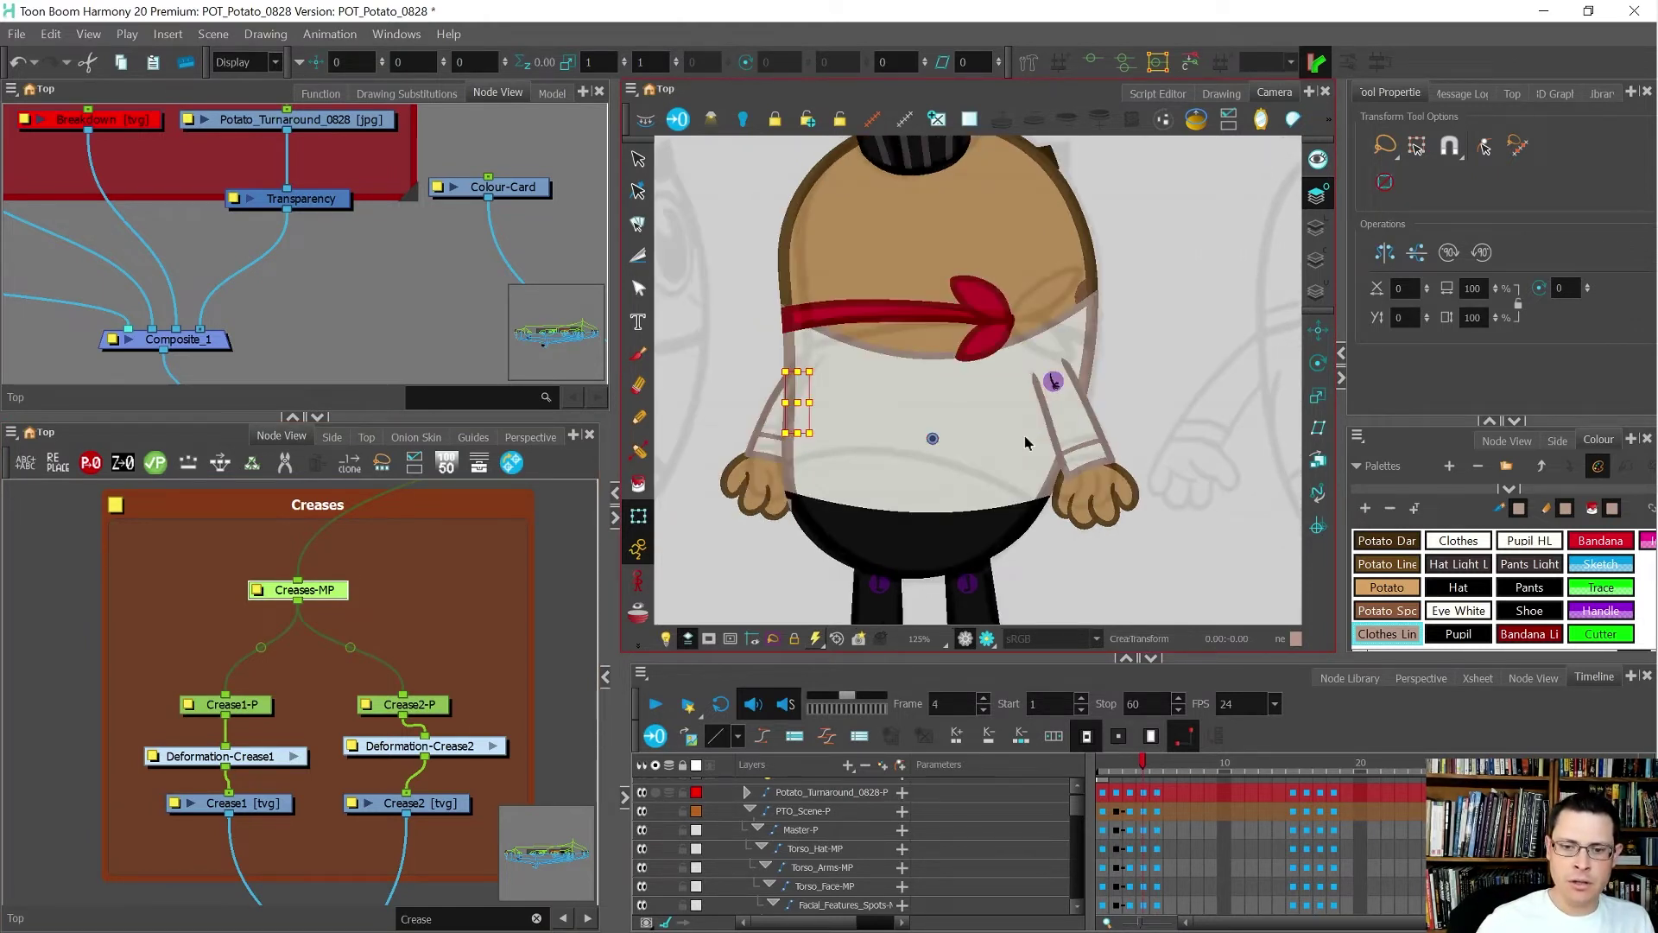
{"action": "left_click", "coordinate": [1025, 442]}
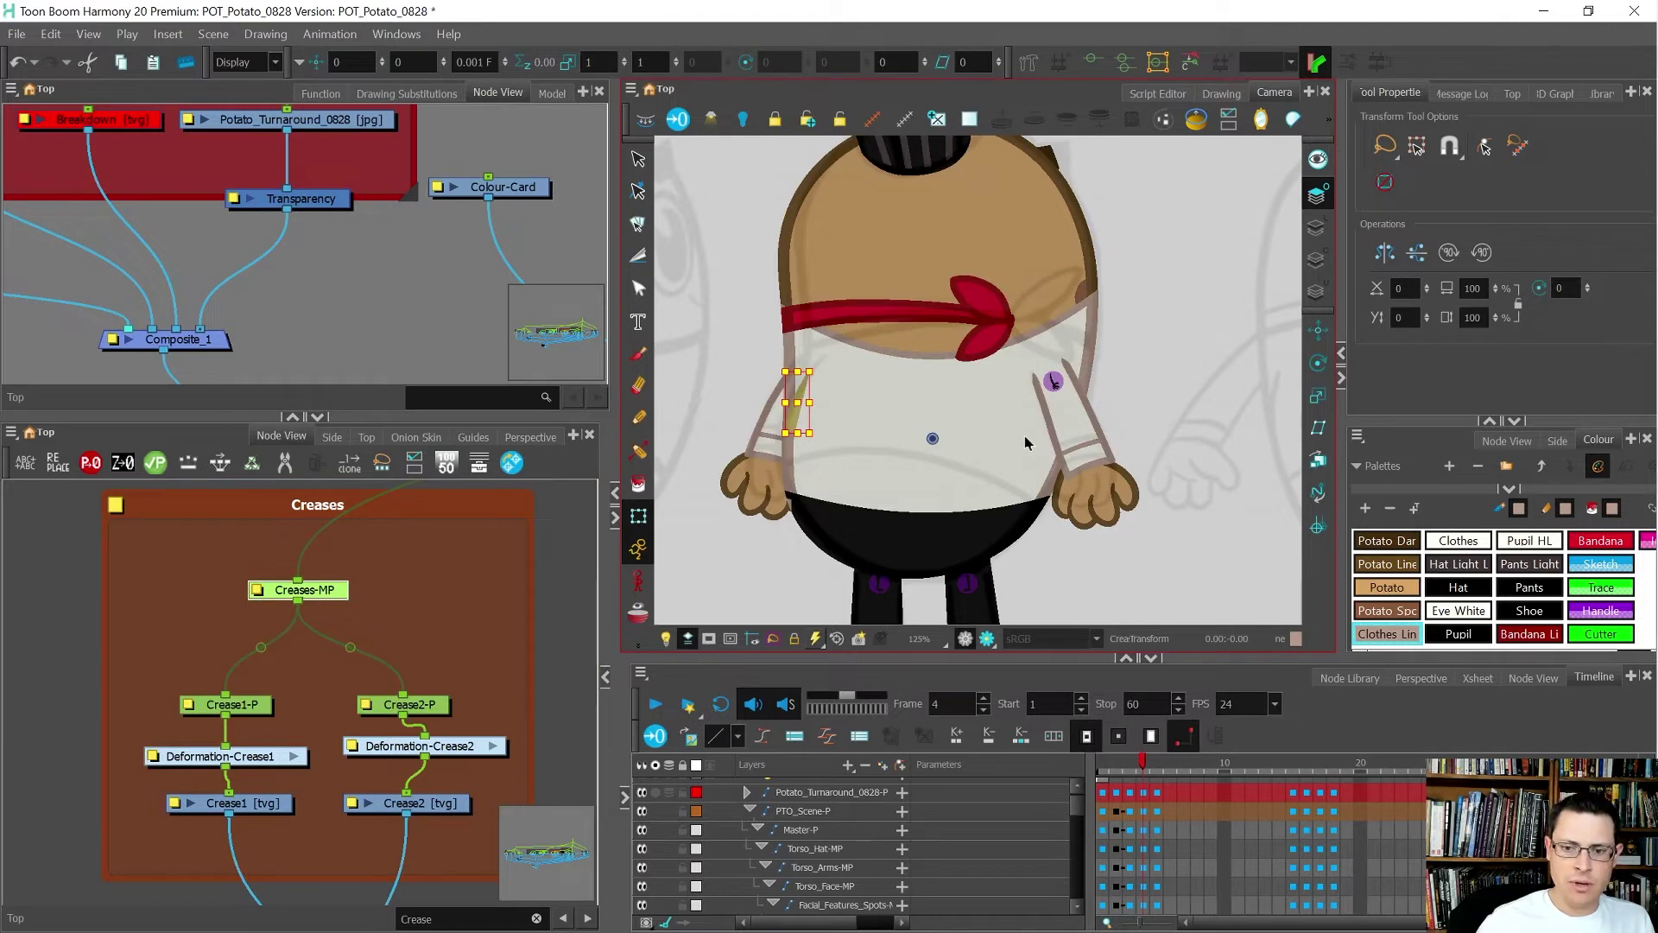
{"action": "key", "text": "comma"}
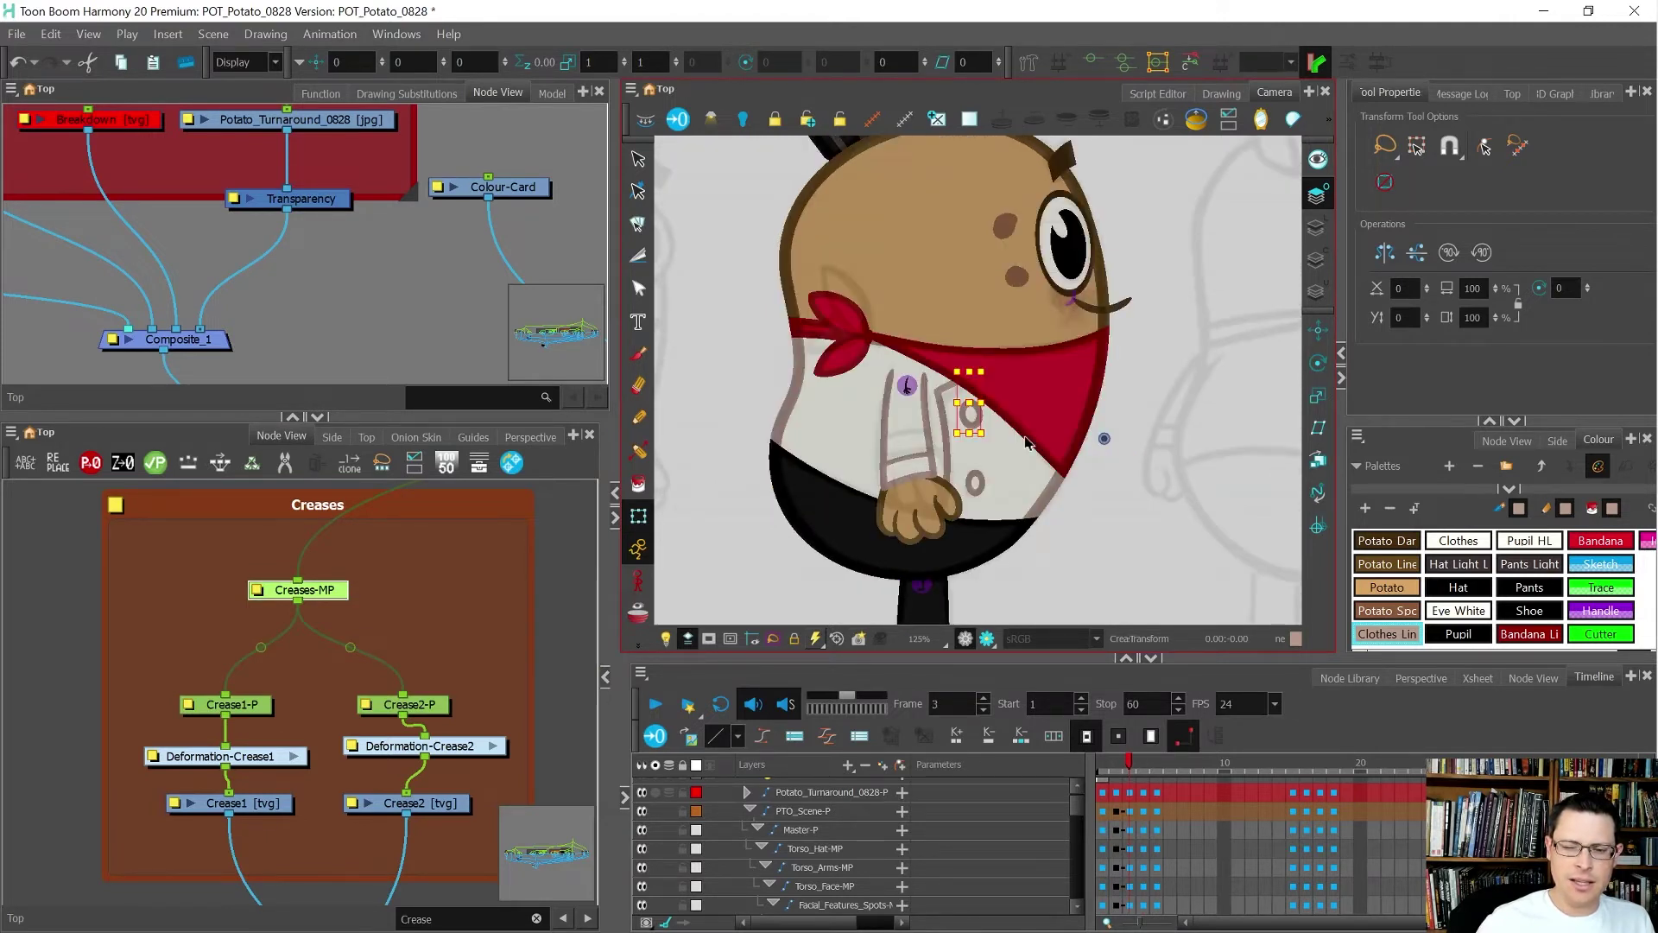
{"action": "key", "text": "comma"}
{"action": "key", "text": "comma"}
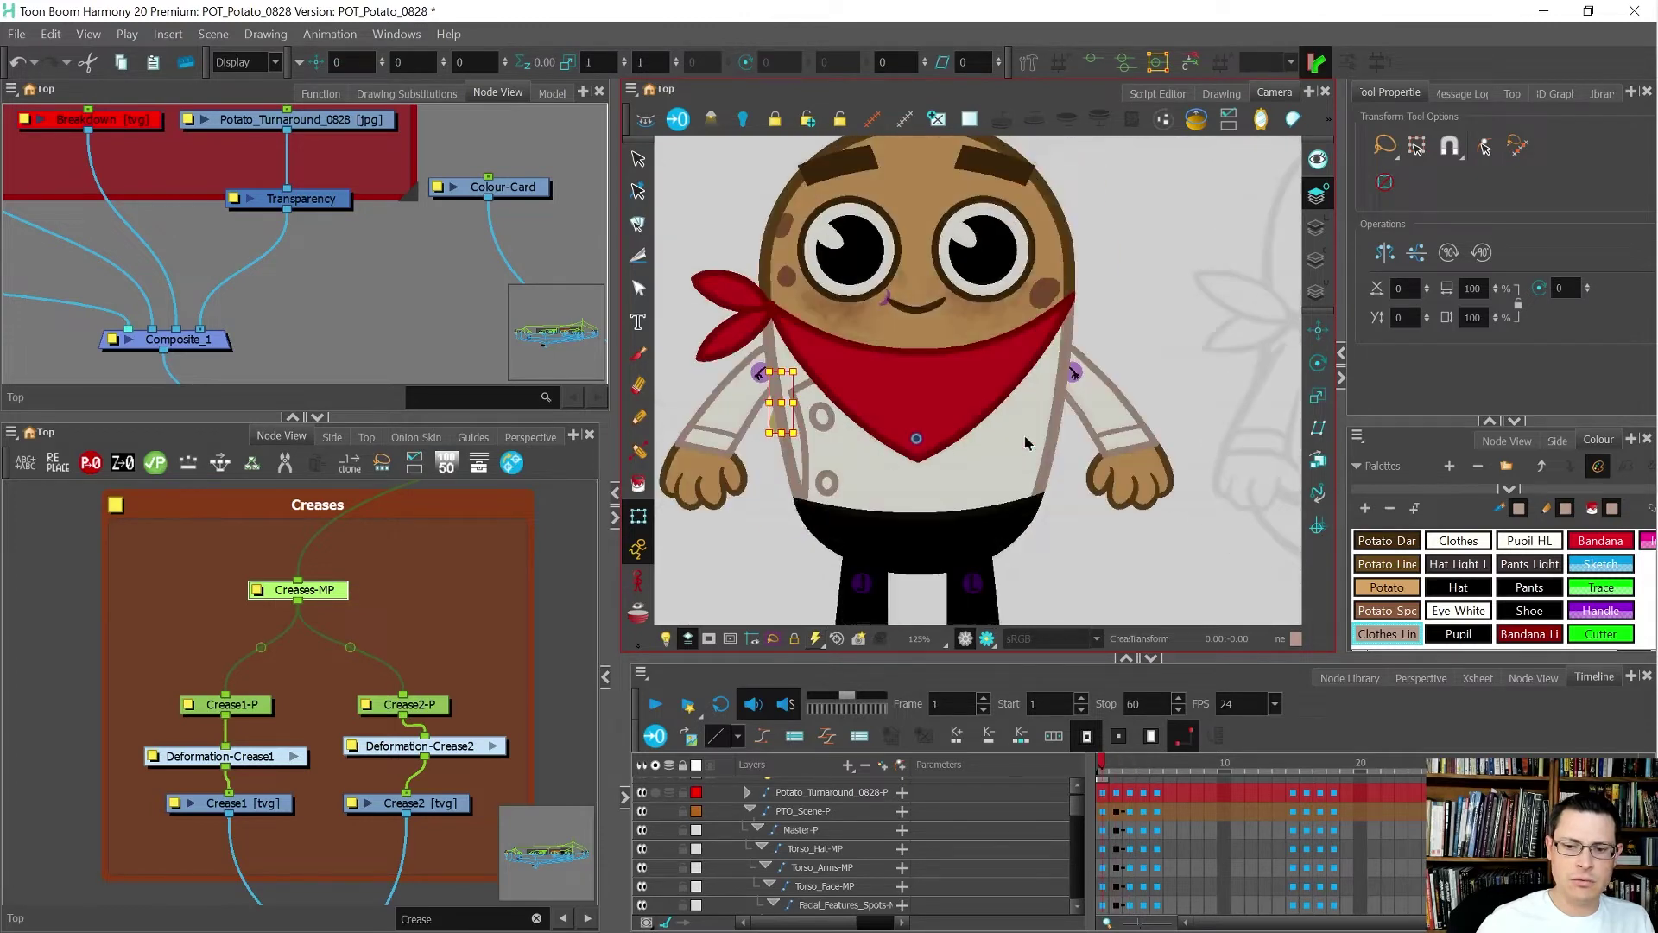
- Flip repeatedly between the poses on frames 1 to 4 to compare where the crease falls relative to the coat's outline
{"action": "key", "text": "period"}
{"action": "key", "text": "period"}
{"action": "key", "text": "period"}
{"action": "key", "text": "comma"}
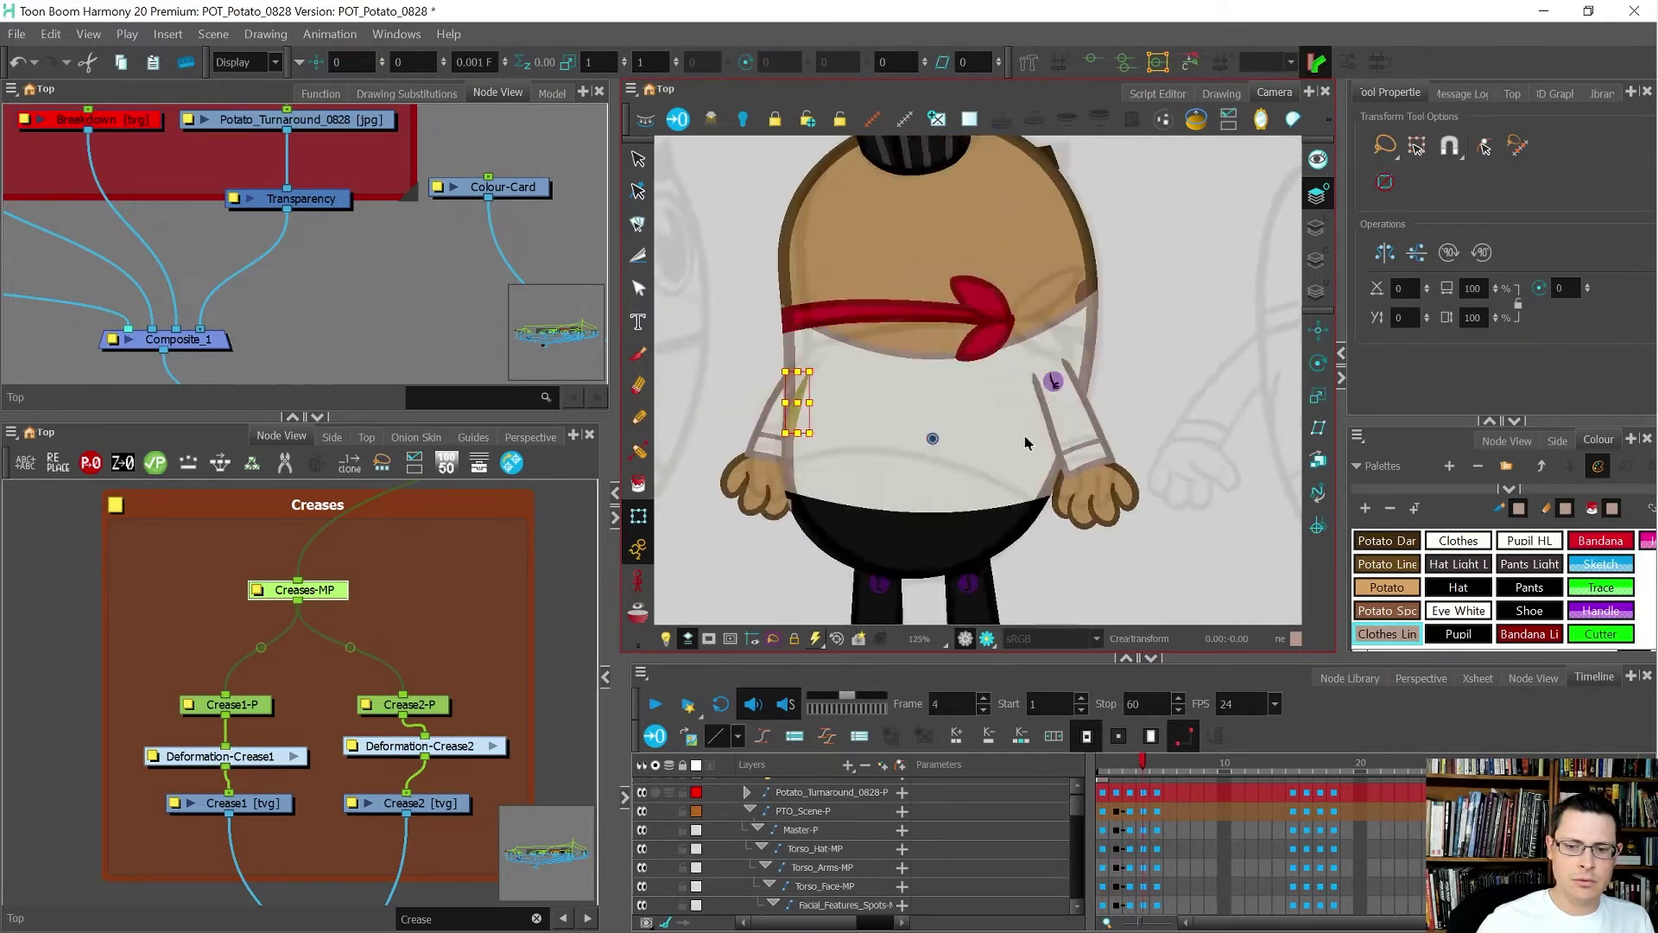
{"action": "key", "text": "comma"}
{"action": "key", "text": "period"}
{"action": "key", "text": "period"}
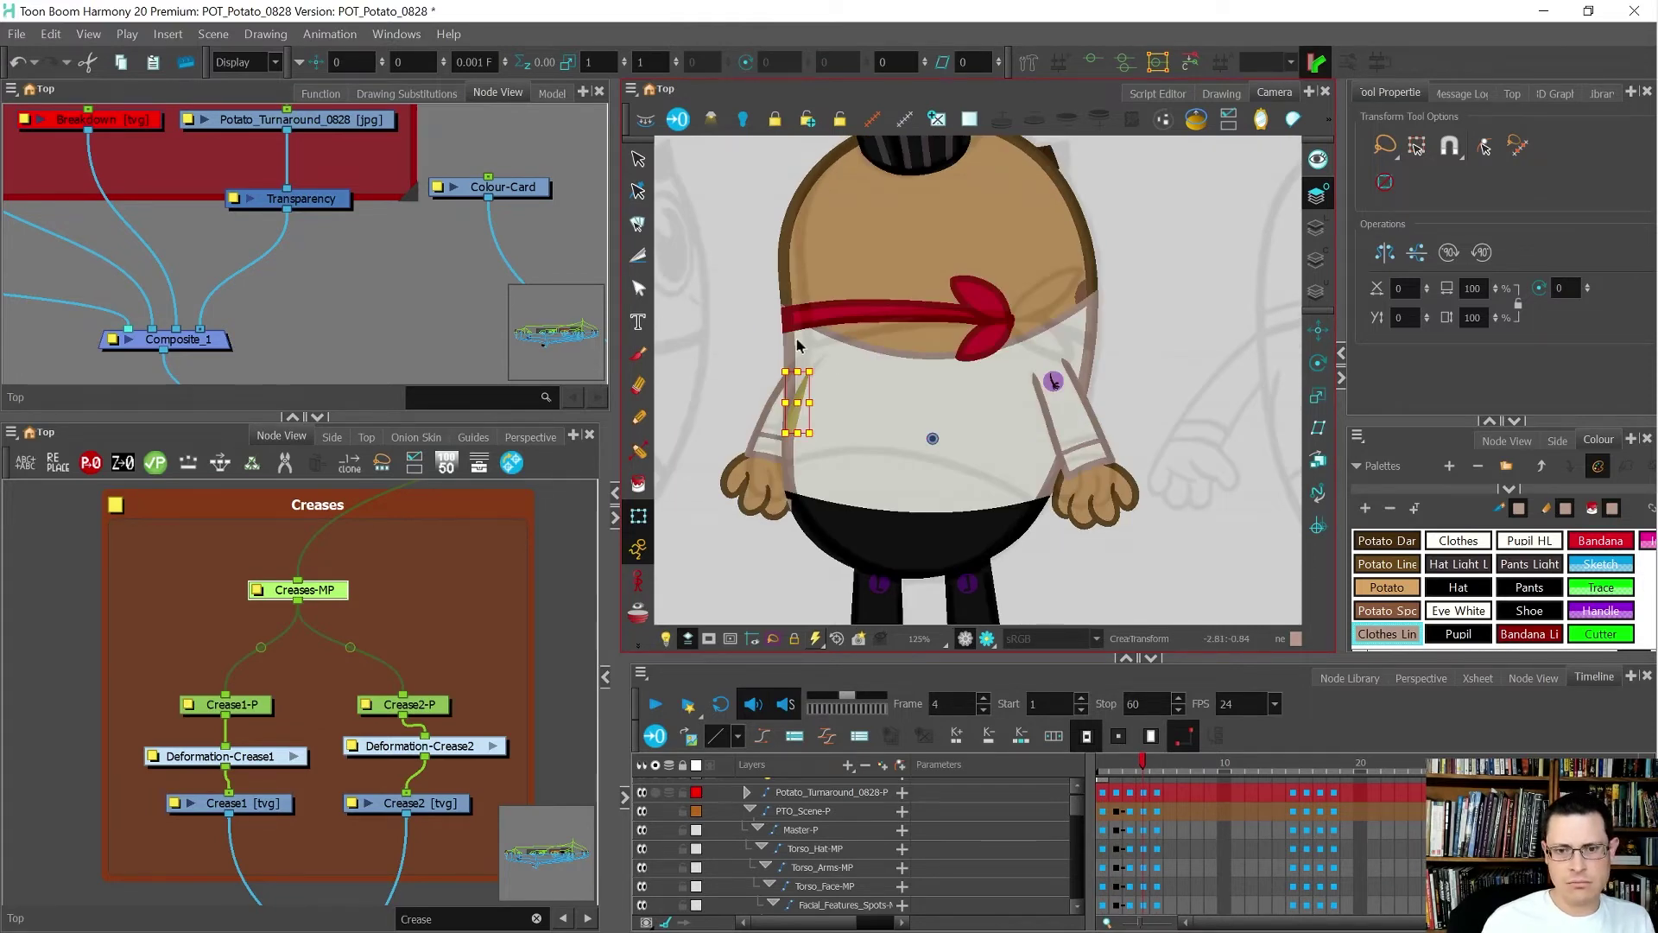
{"action": "scroll", "coordinate": [799, 343], "scroll_direction": "down", "scroll_amount": 3}
{"action": "scroll", "coordinate": [813, 345], "scroll_direction": "up", "scroll_amount": 3}
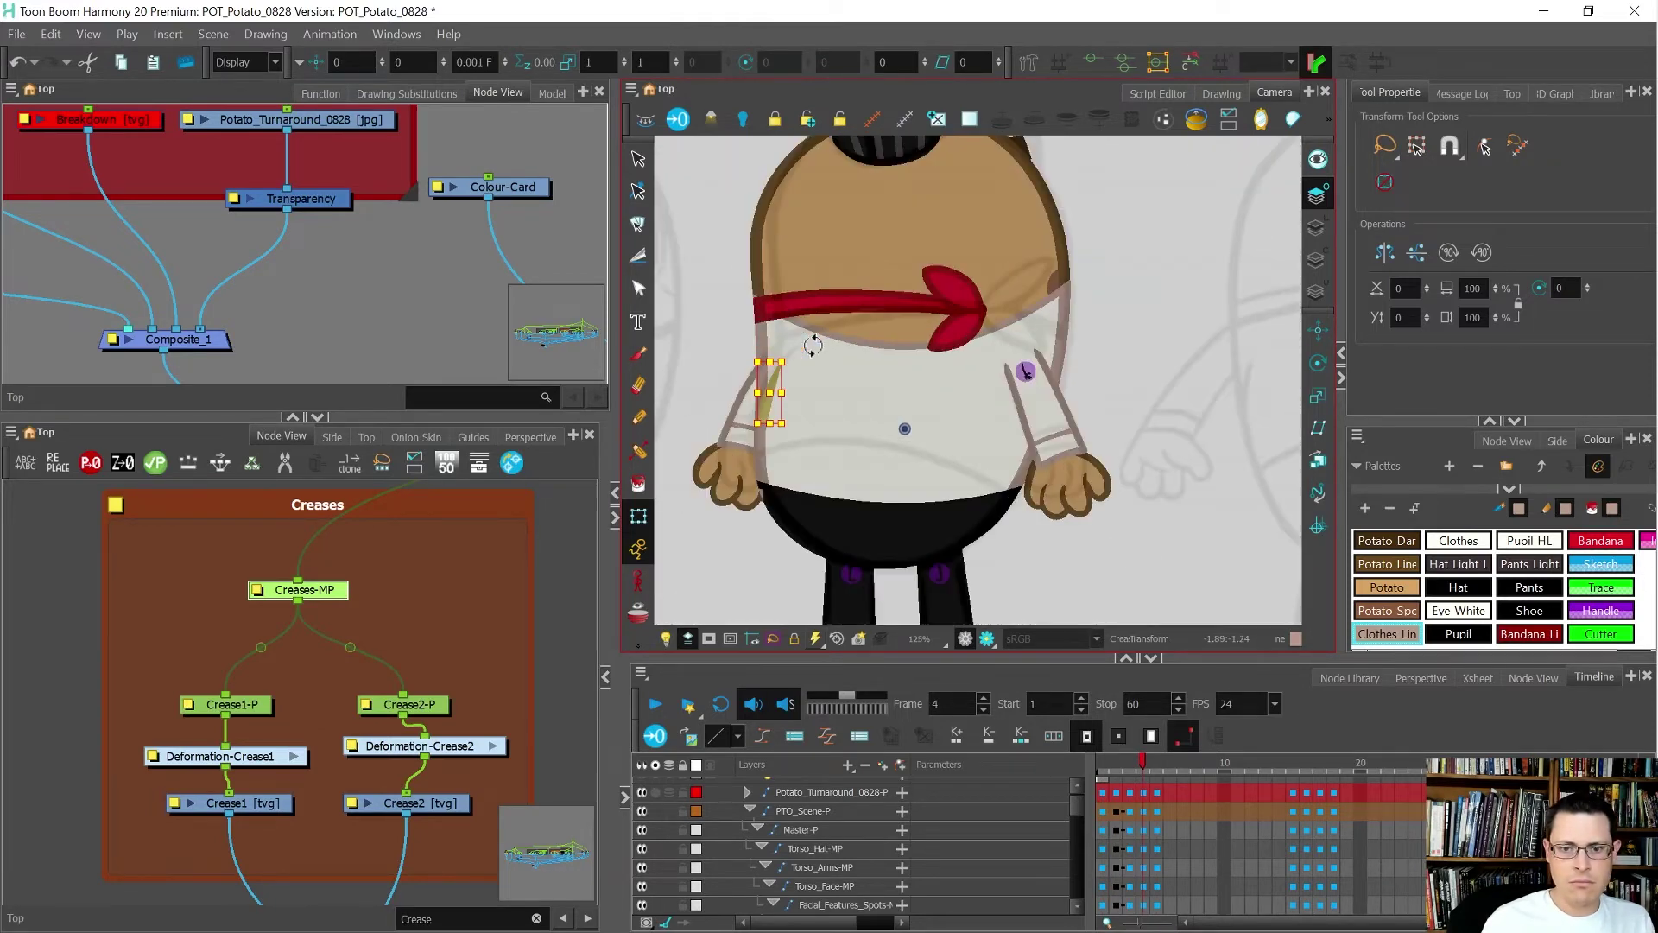
{"action": "key", "text": "comma"}
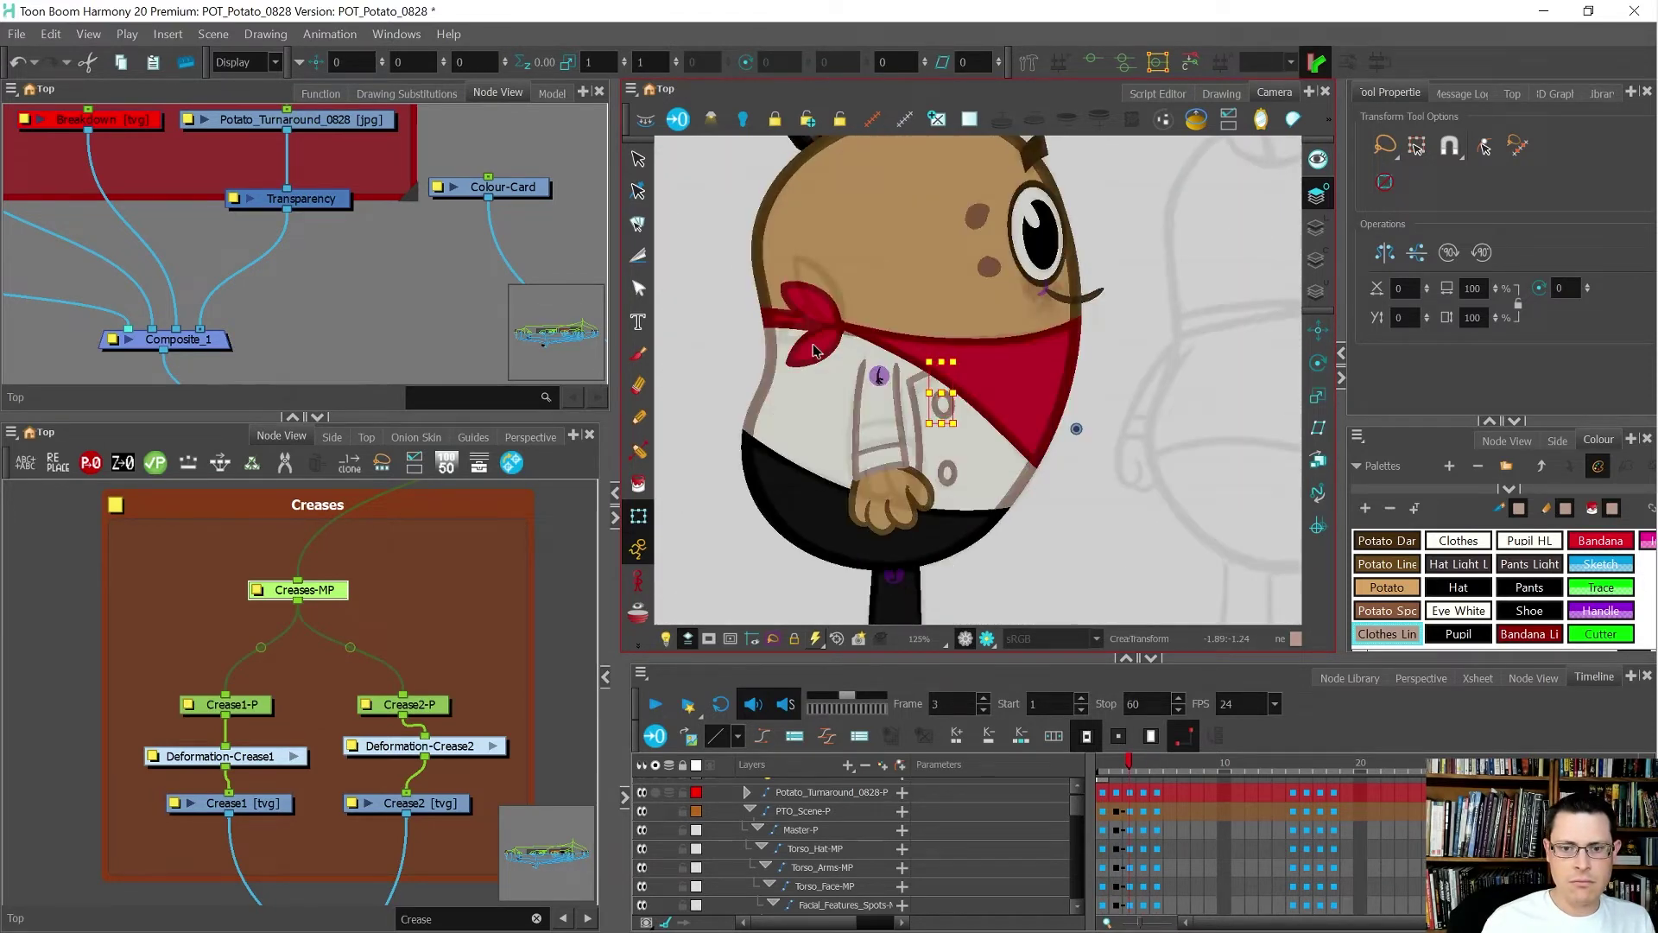
{"action": "key", "text": "period"}
{"action": "key", "text": "period"}
{"action": "key", "text": "comma"}
{"action": "key", "text": "comma"}
{"action": "key", "text": "comma"}
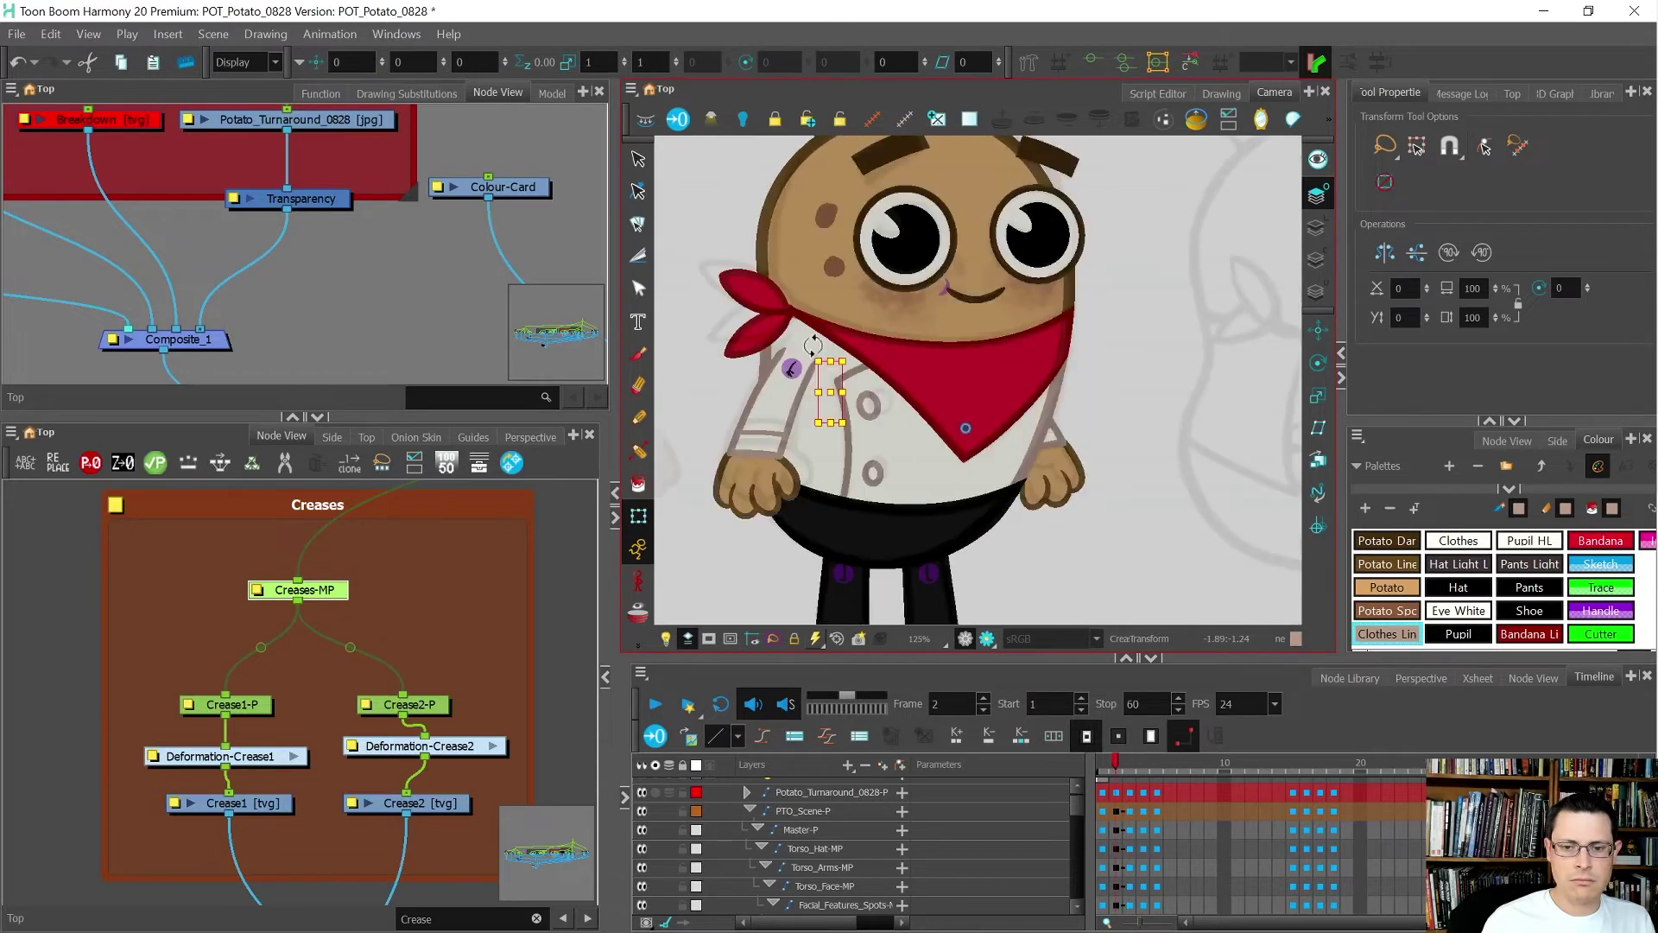
{"action": "key", "text": "comma"}
{"action": "key", "text": "period"}
{"action": "key", "text": "comma"}
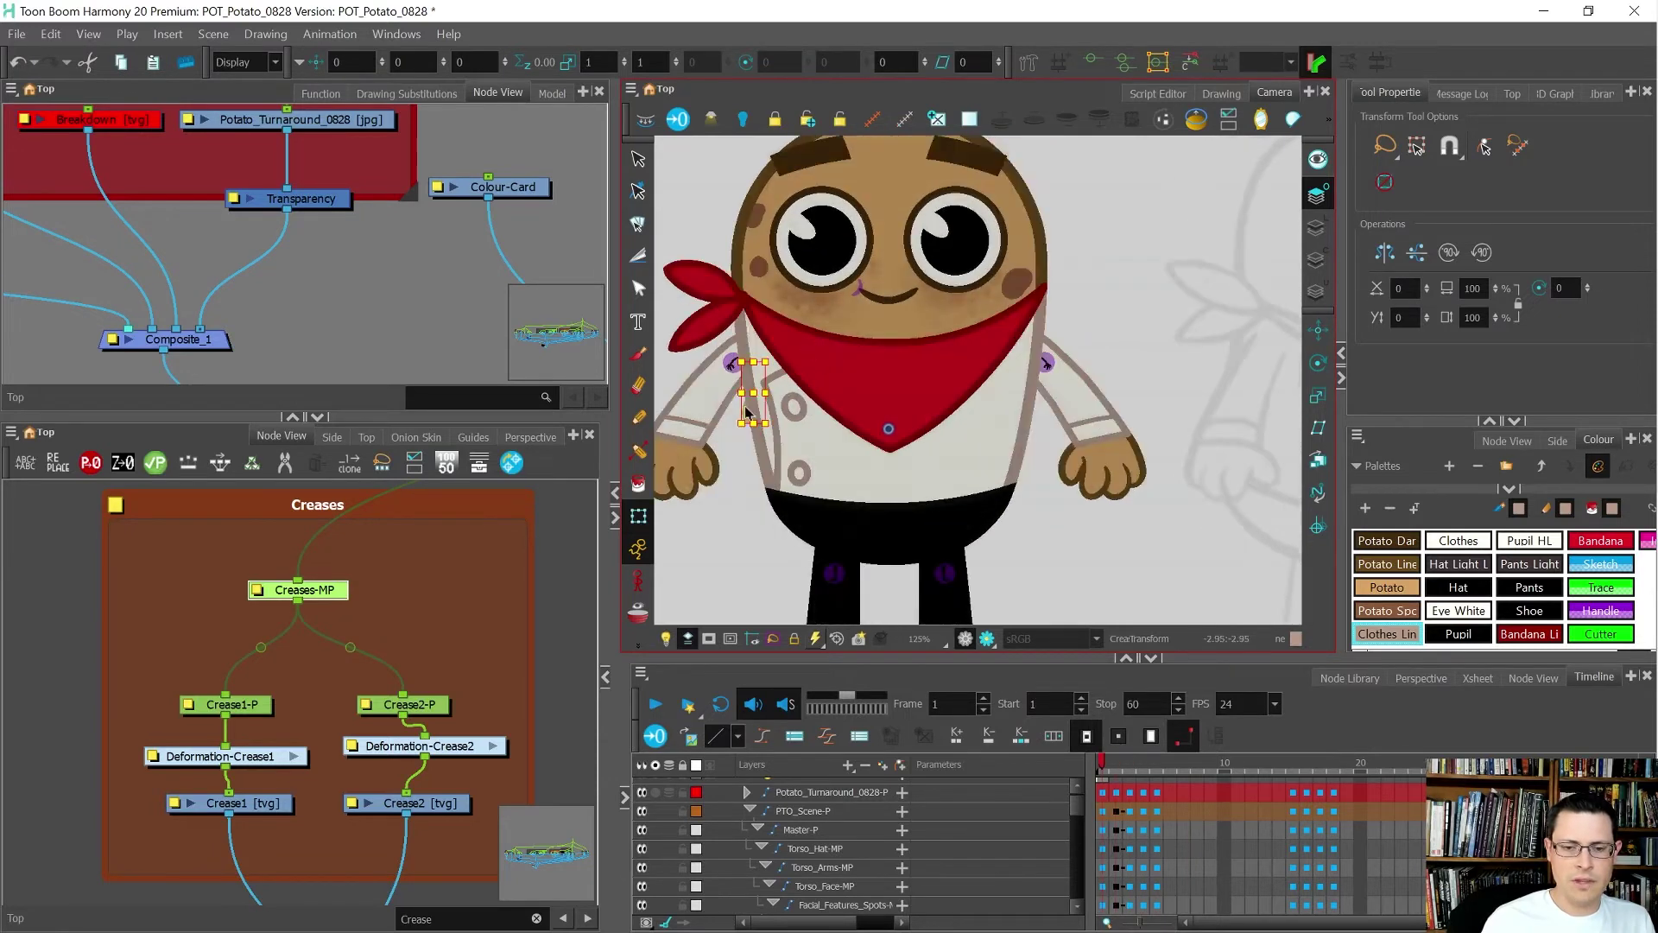
- Examine the cables running from Crease_Comp and the coat nodes down to the coat and bandana composite, its cutter and Torso_Comp
{"action": "scroll", "coordinate": [746, 407], "scroll_direction": "up", "scroll_amount": 2}
{"action": "scroll", "coordinate": [122, 612], "scroll_direction": "down", "scroll_amount": 4}
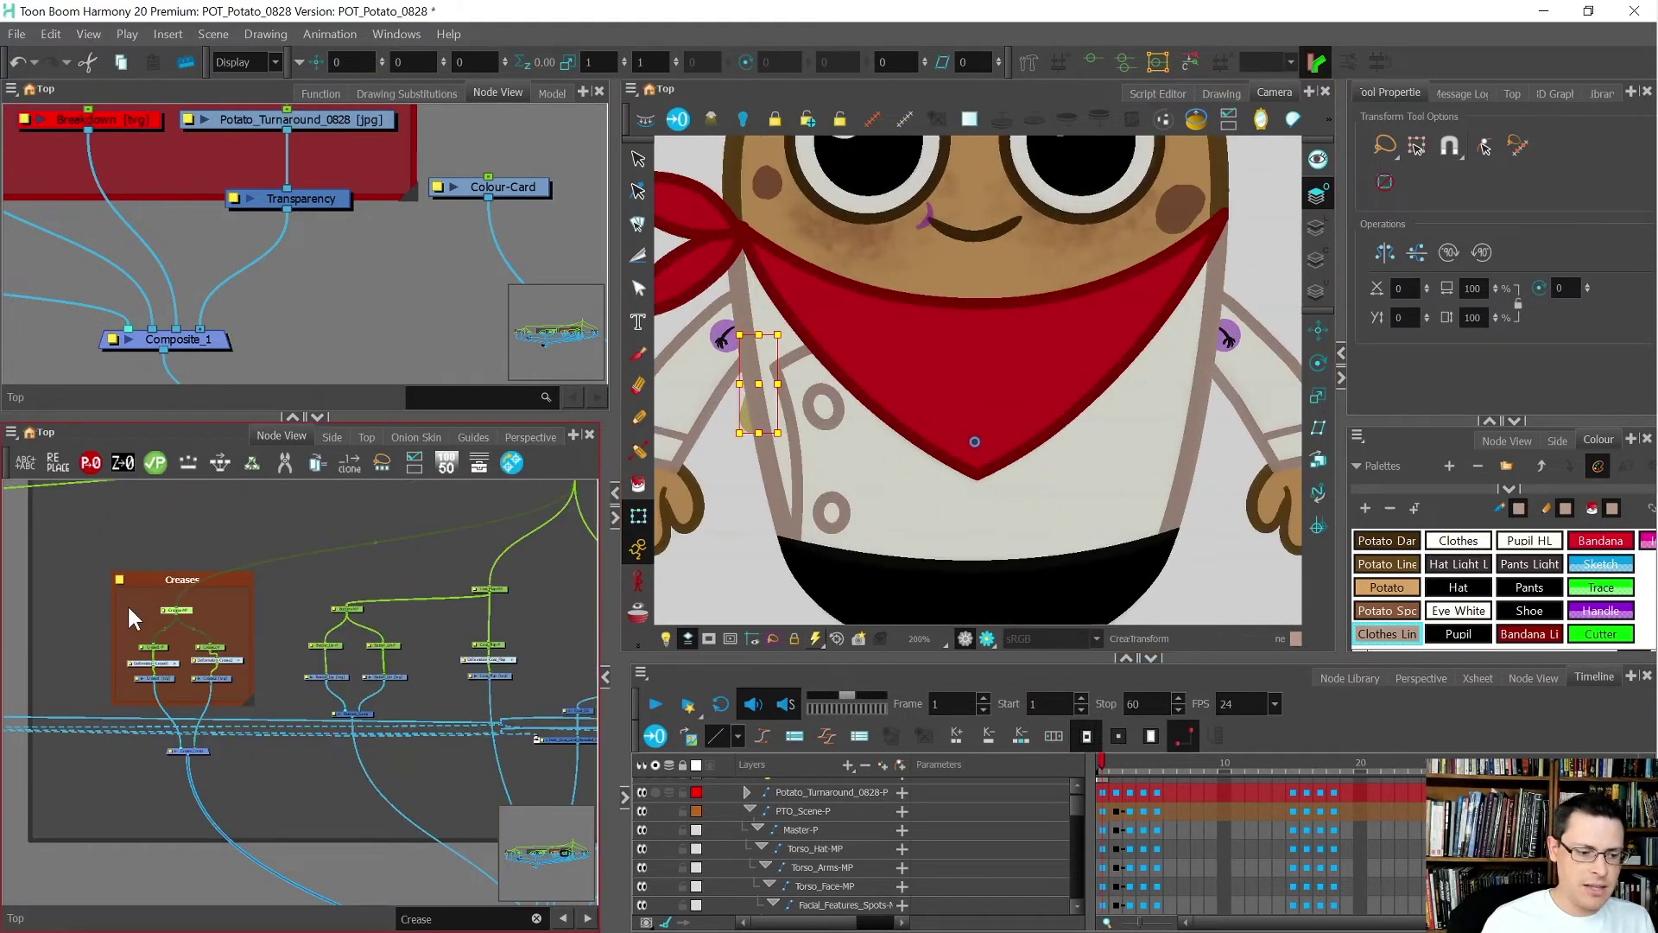
{"action": "scroll", "coordinate": [138, 657], "scroll_direction": "up", "scroll_amount": 2}
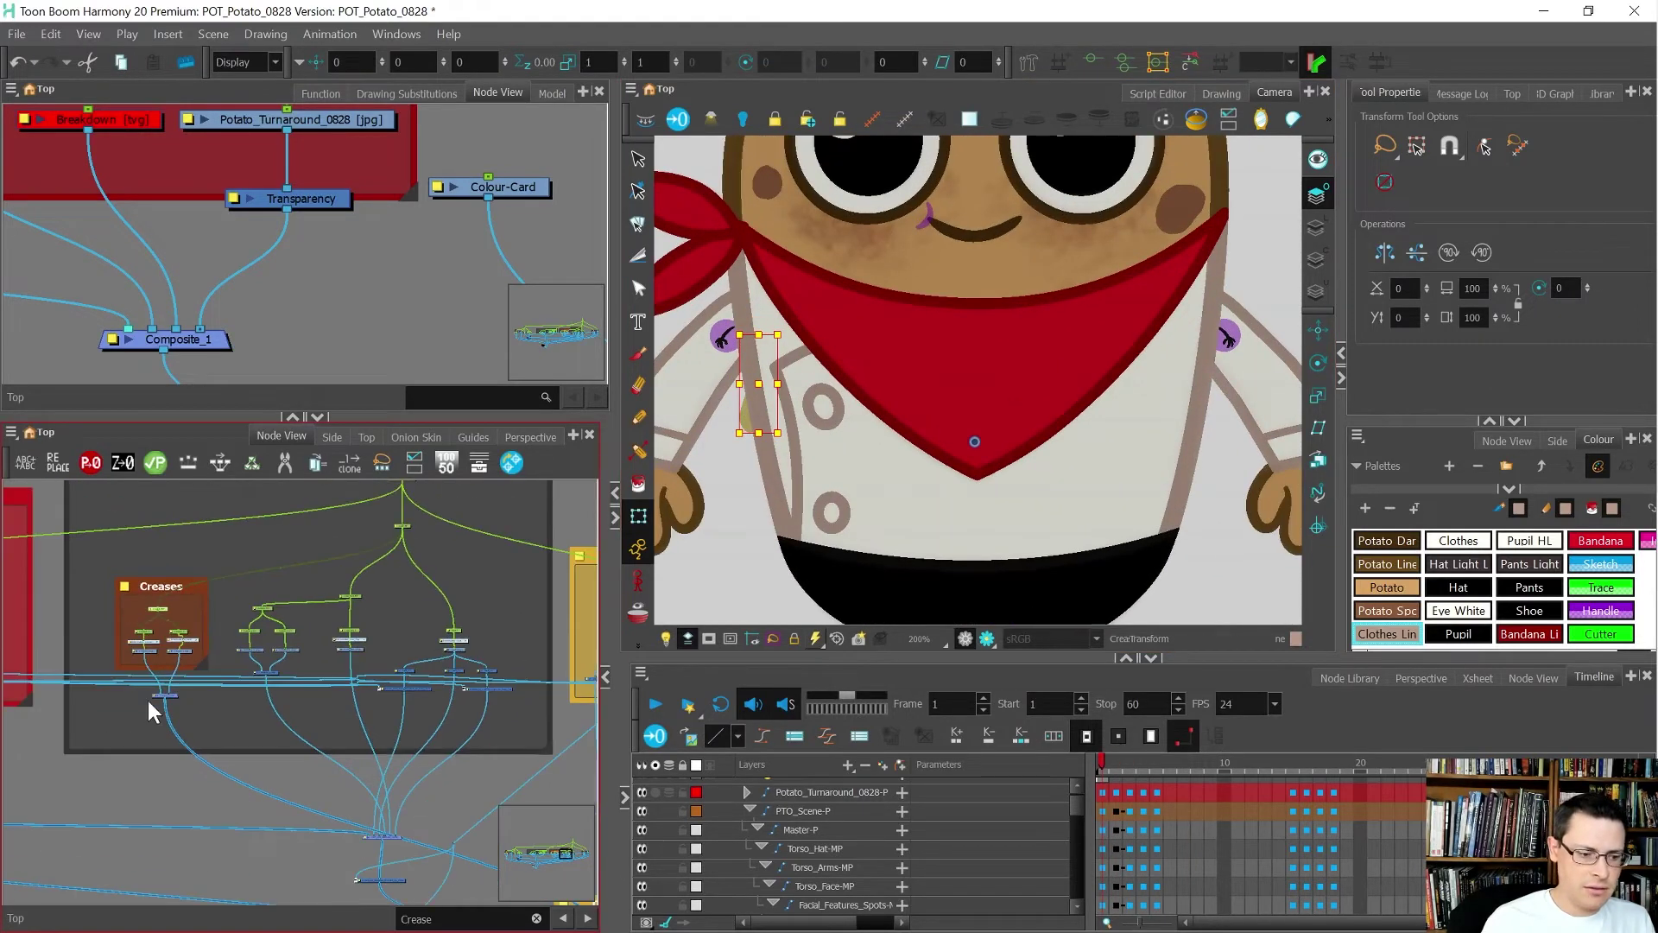
{"action": "scroll", "coordinate": [152, 700], "scroll_direction": "down", "scroll_amount": 4}
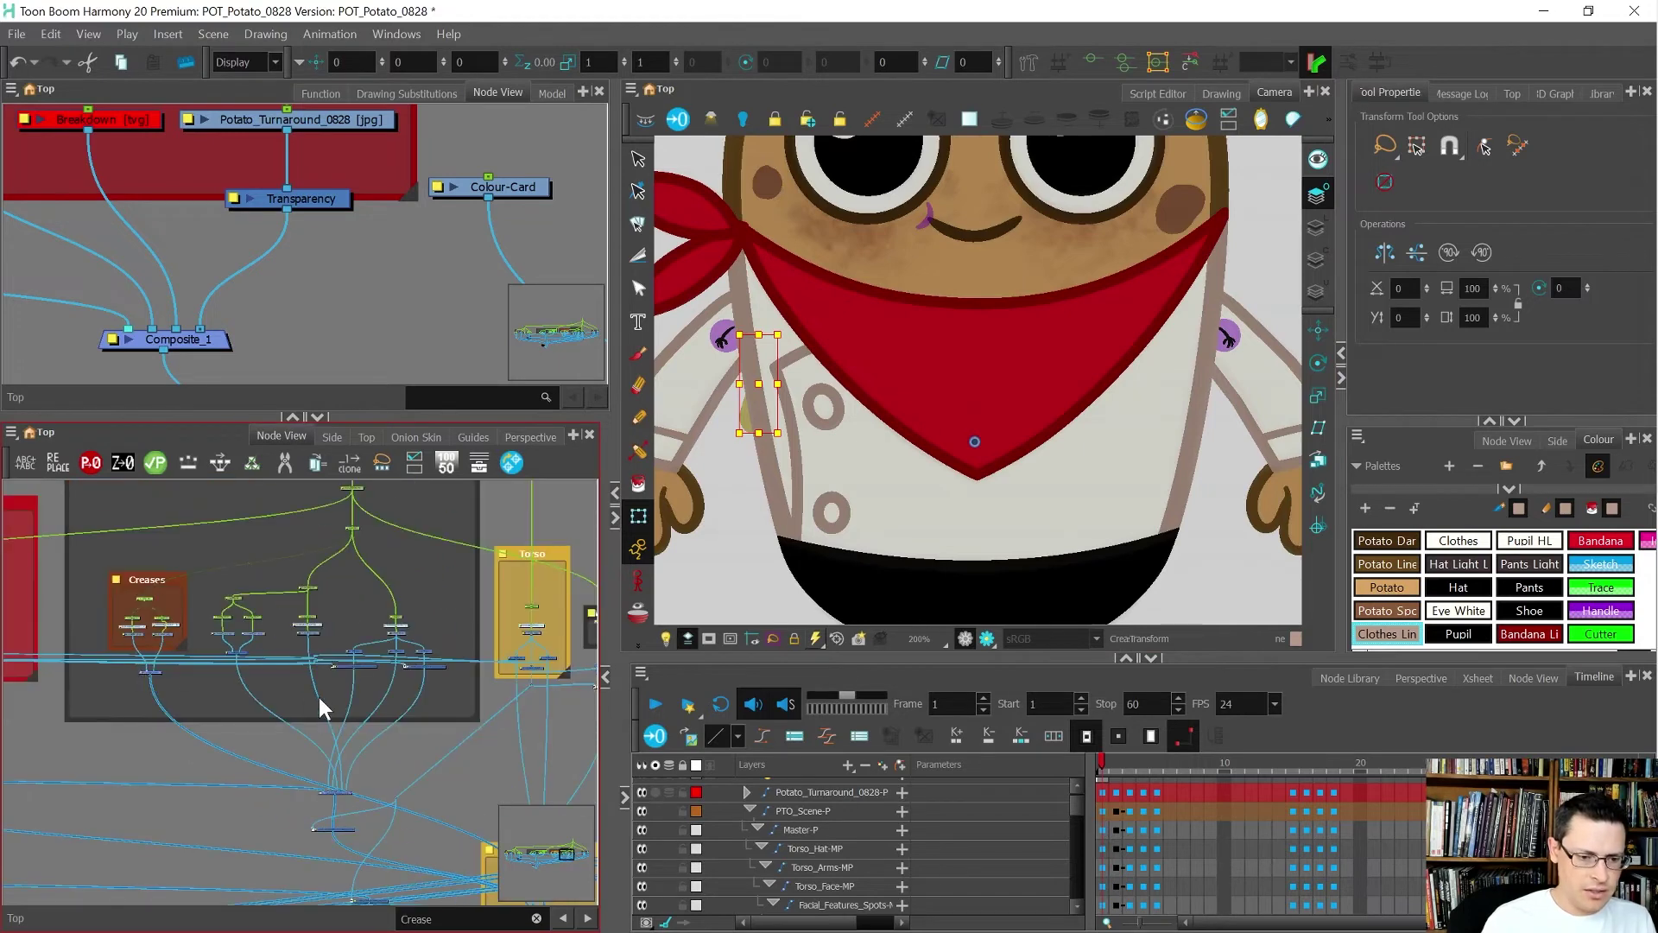
{"action": "scroll", "coordinate": [319, 697], "scroll_direction": "up", "scroll_amount": 5}
{"action": "scroll", "coordinate": [218, 617], "scroll_direction": "down", "scroll_amount": 4}
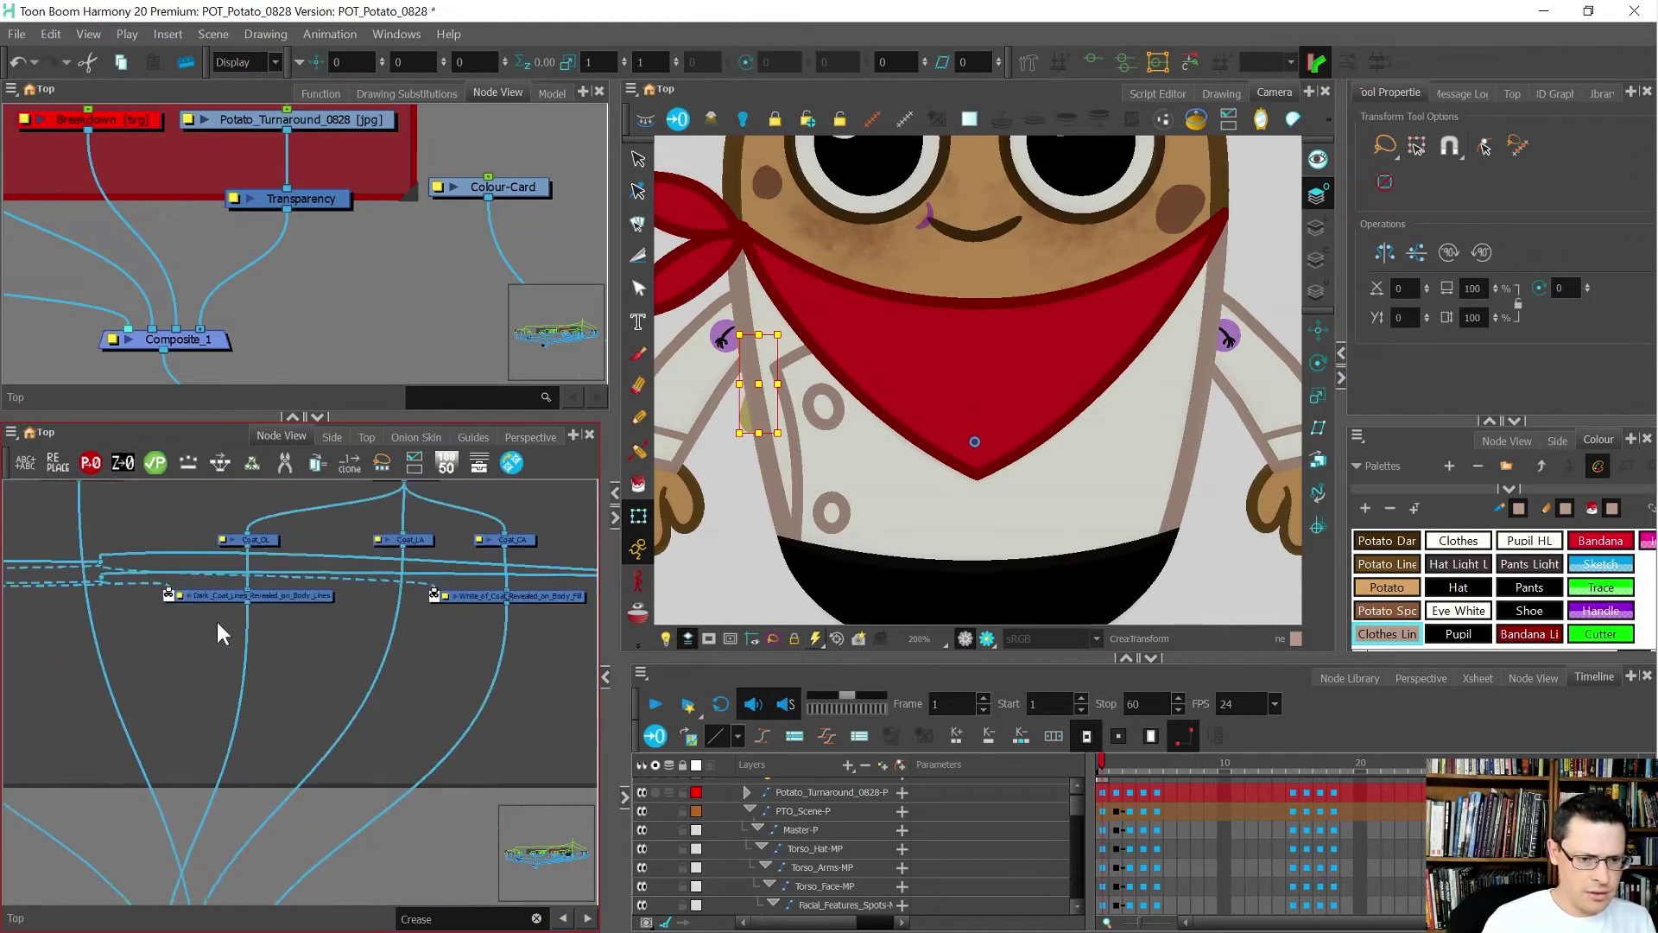
{"action": "scroll", "coordinate": [536, 588], "scroll_direction": "up", "scroll_amount": 3}
{"action": "scroll", "coordinate": [311, 644], "scroll_direction": "down", "scroll_amount": 3}
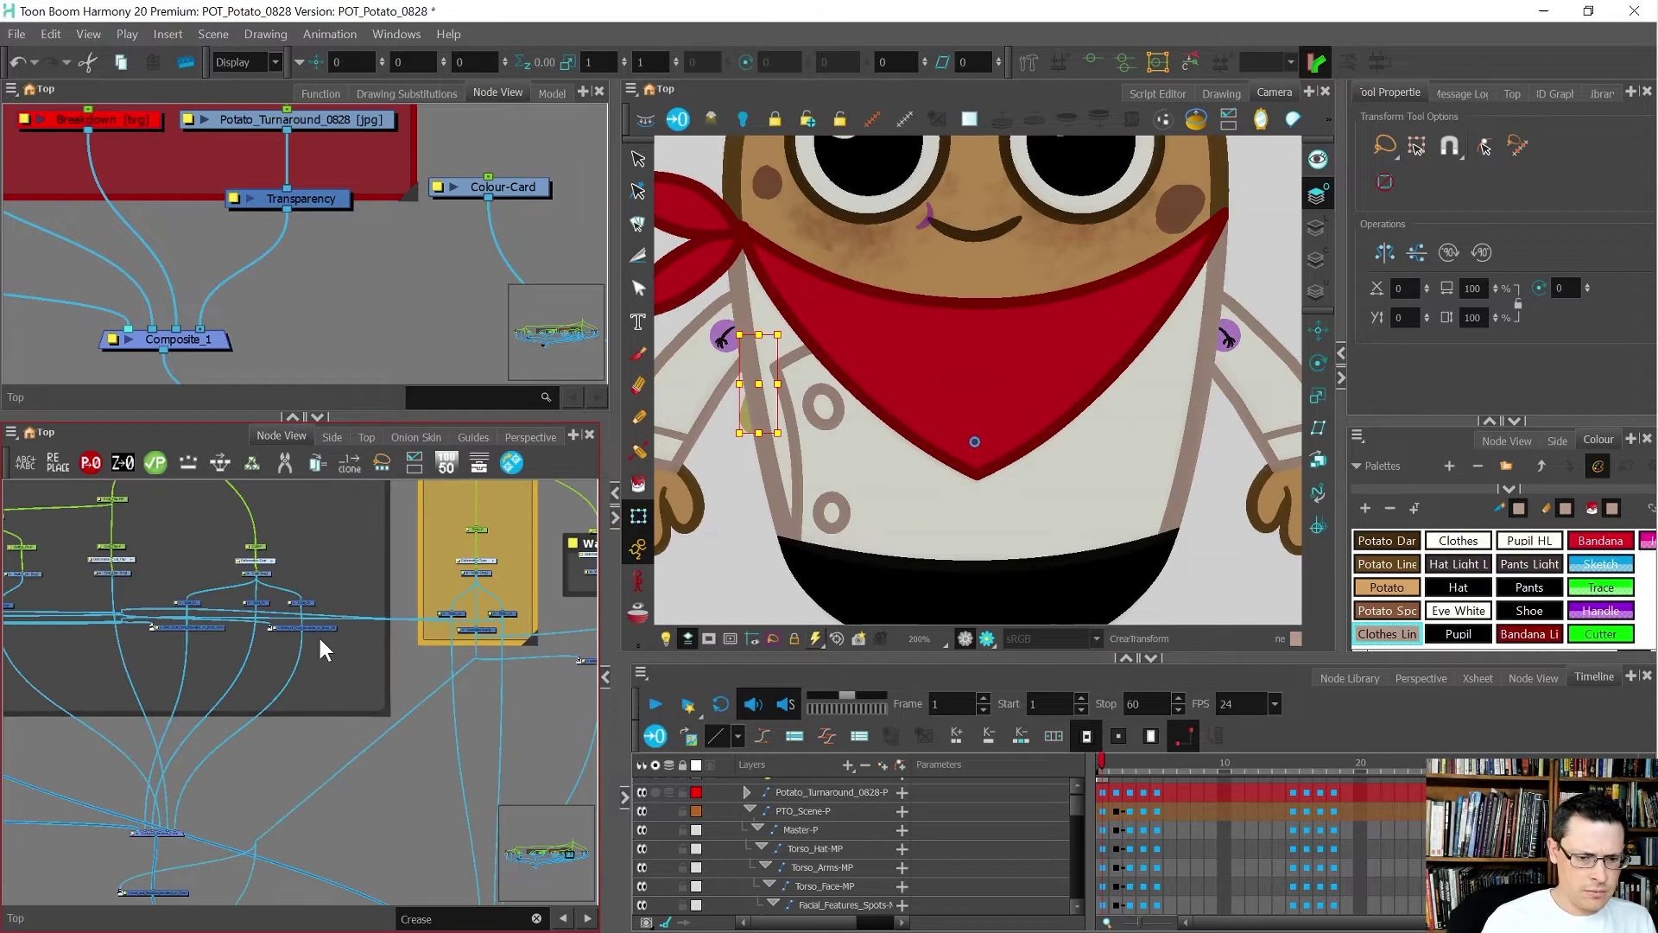
{"action": "scroll", "coordinate": [459, 631], "scroll_direction": "up", "scroll_amount": 1}
{"action": "scroll", "coordinate": [412, 598], "scroll_direction": "down", "scroll_amount": 2}
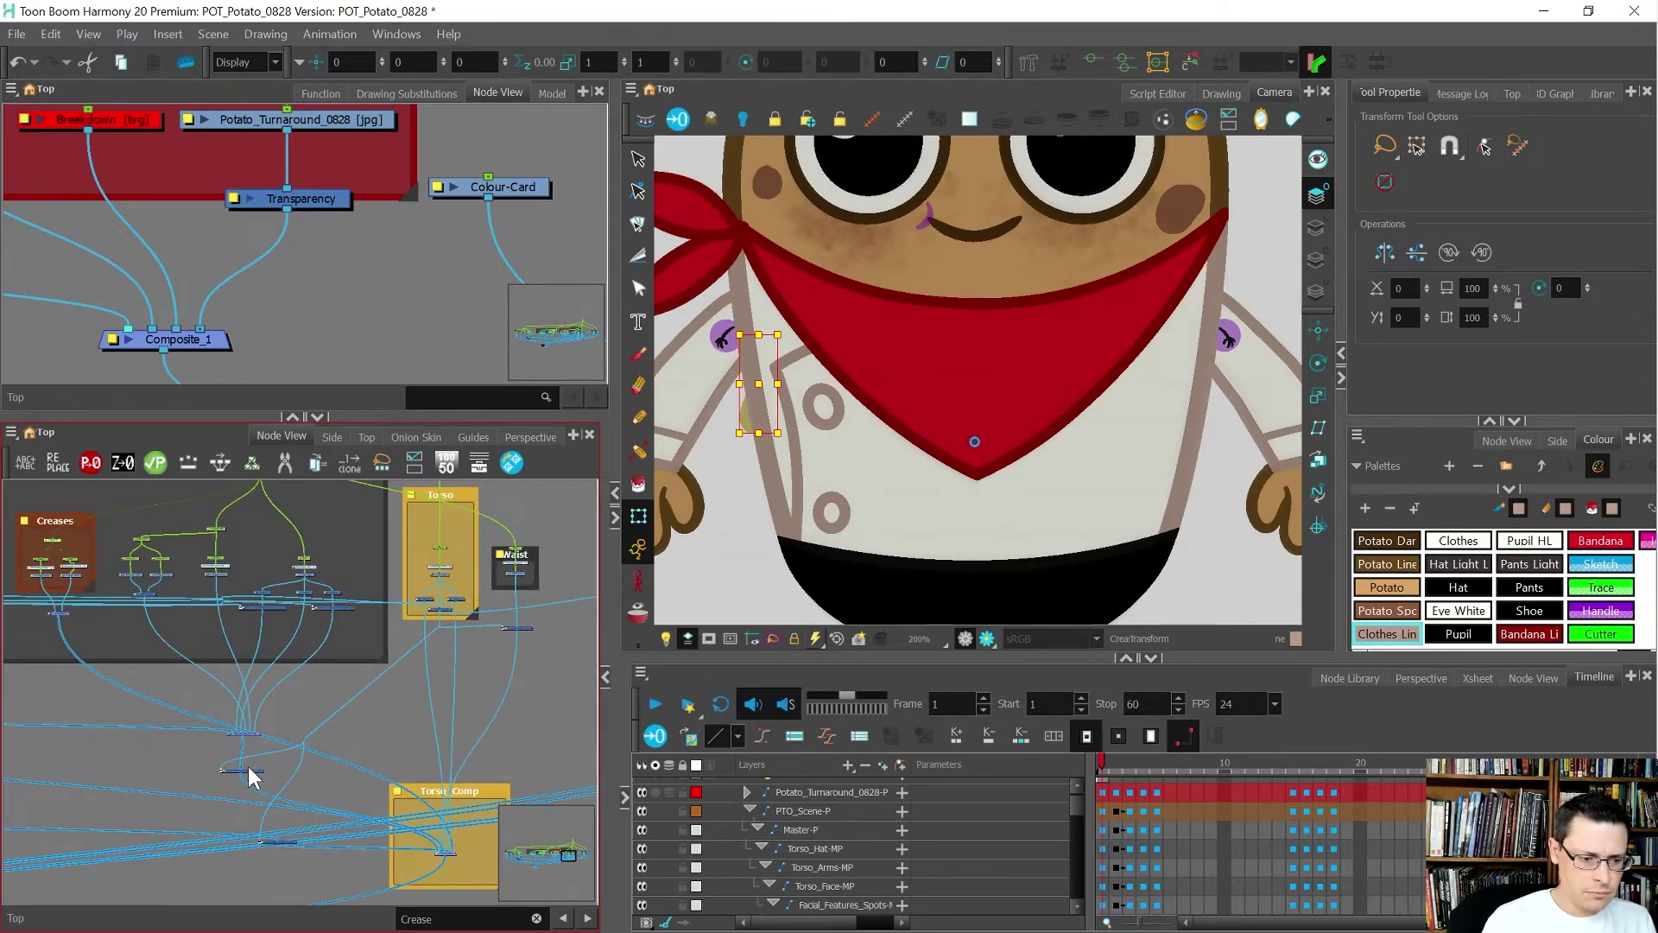
{"action": "scroll", "coordinate": [259, 764], "scroll_direction": "up", "scroll_amount": 5}
{"action": "scroll", "coordinate": [292, 762], "scroll_direction": "up", "scroll_amount": 1}
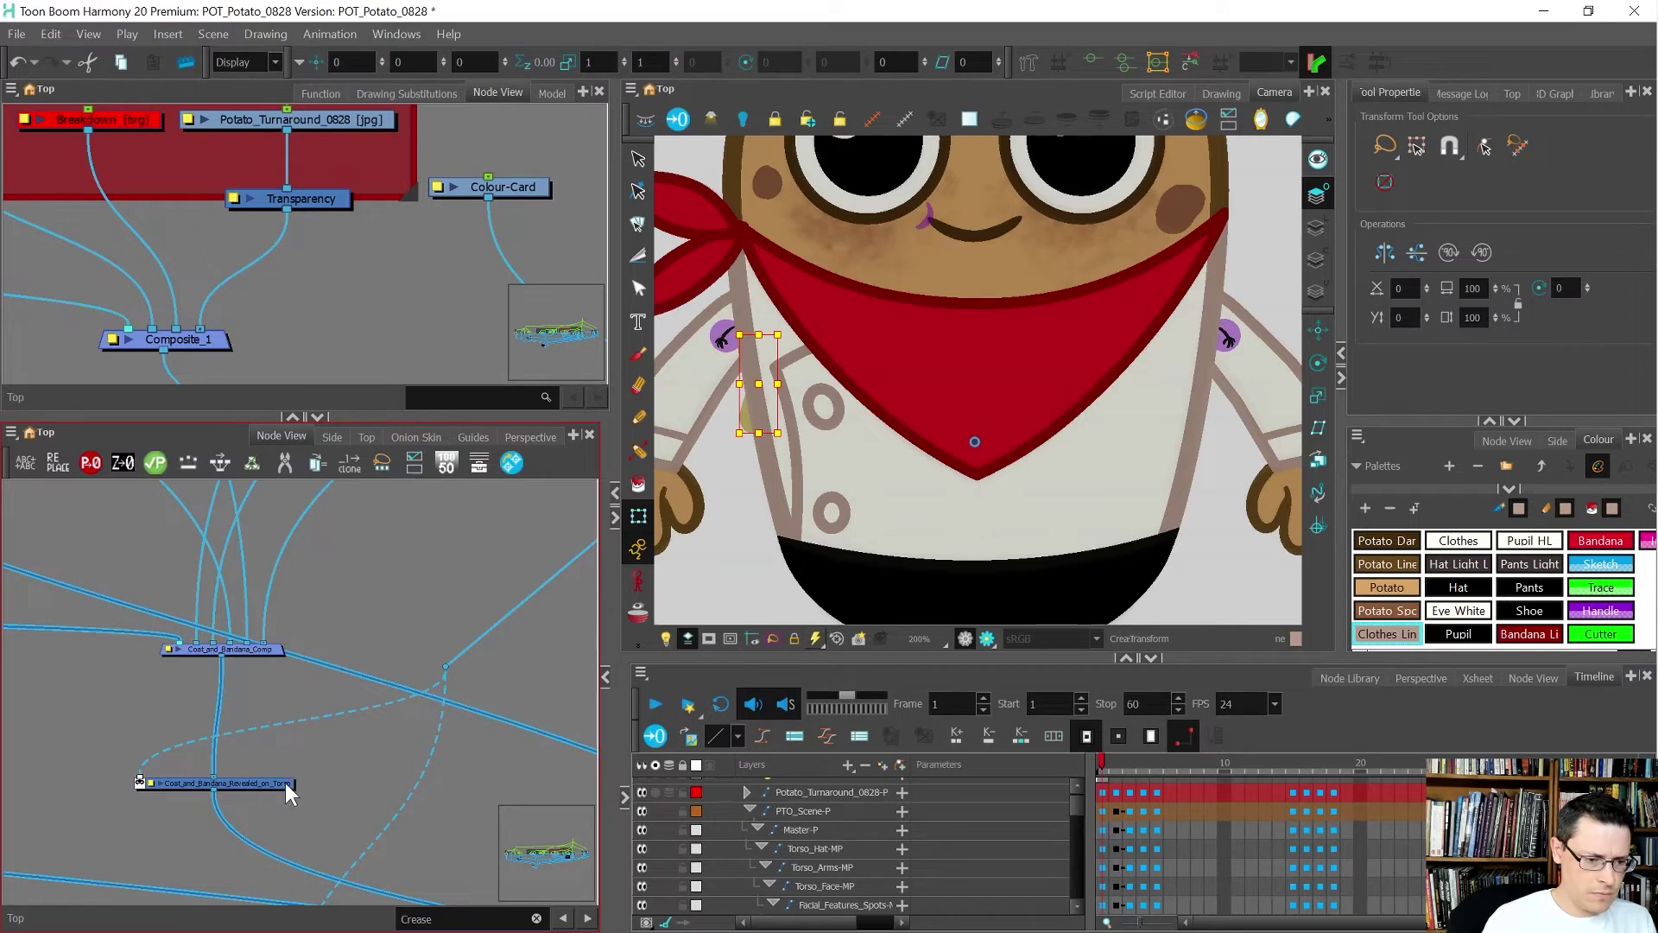
- Inspect the Coat_and_Bandana_Revealed_on_Torso and Extra_Details_Revealed_on_Torso cutters in turn and trace the latter's cable back to the masked details backdrop
{"action": "left_click", "coordinate": [285, 782]}
{"action": "scroll", "coordinate": [277, 650], "scroll_direction": "down", "scroll_amount": 3}
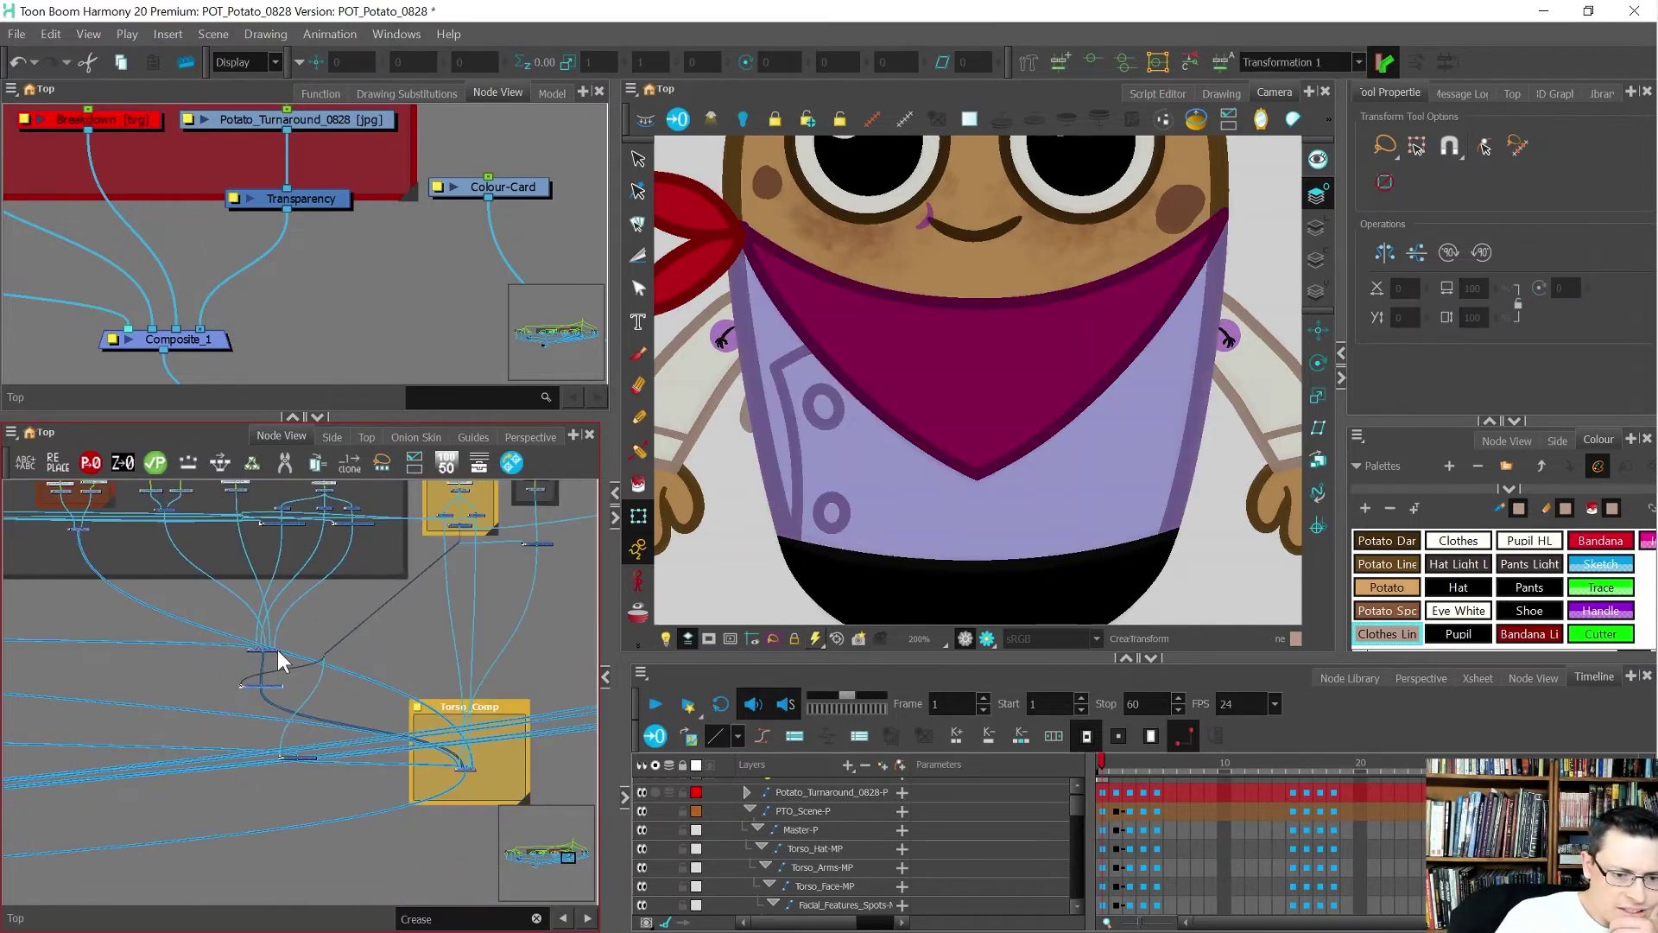
{"action": "scroll", "coordinate": [278, 660], "scroll_direction": "up", "scroll_amount": 3}
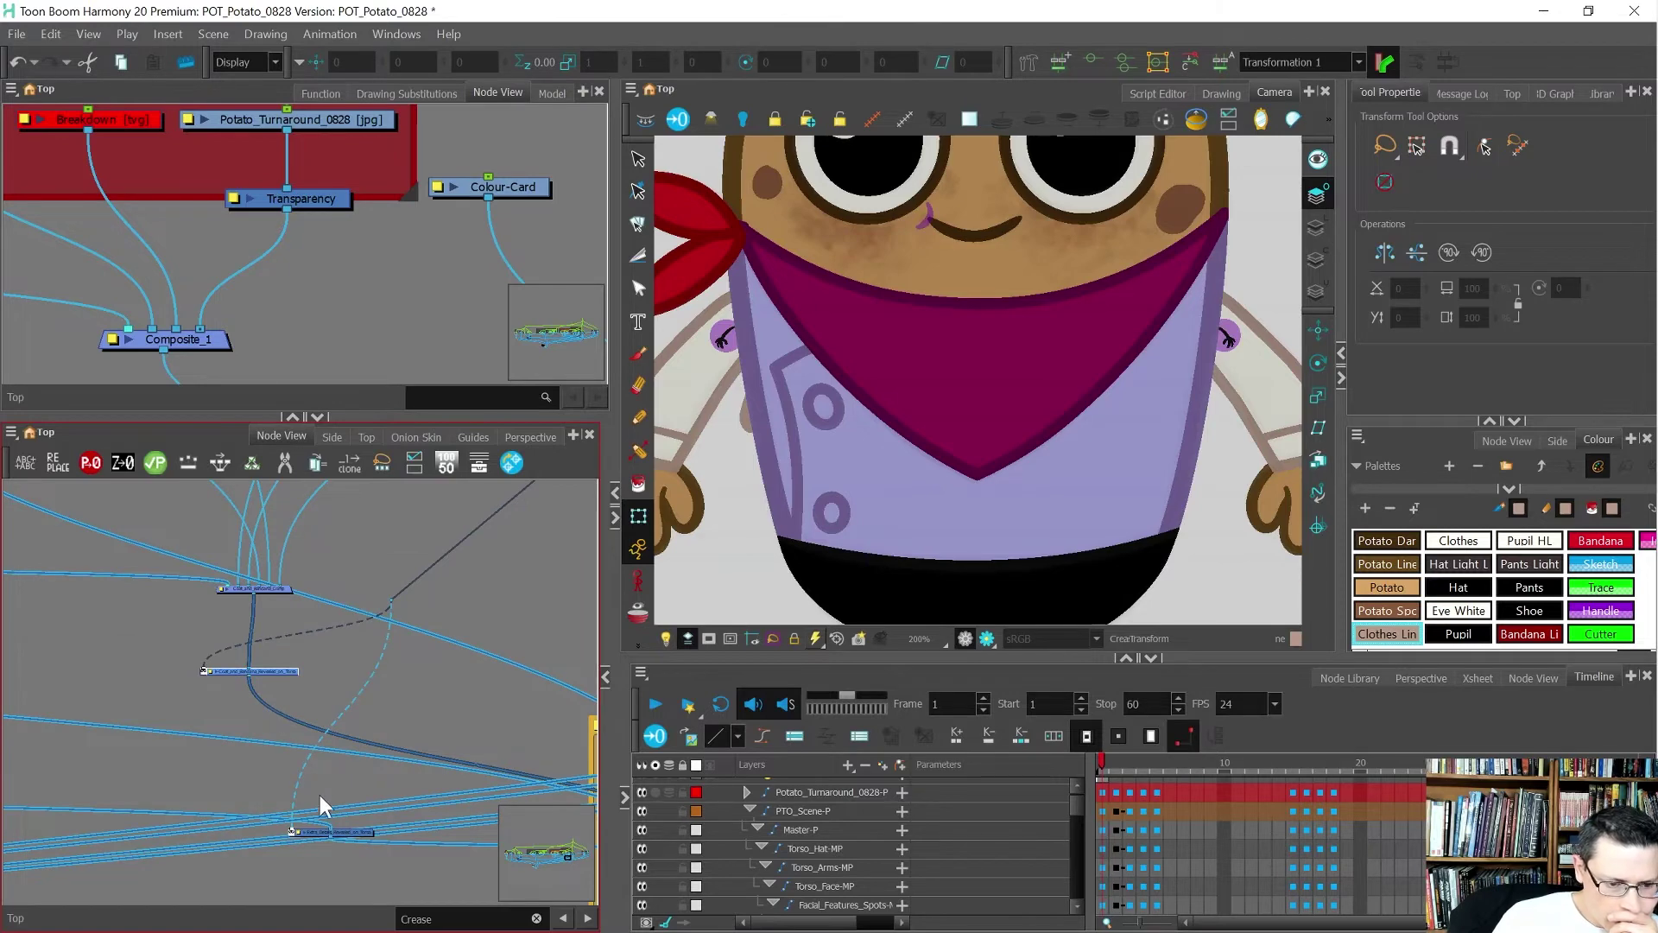
{"action": "scroll", "coordinate": [347, 819], "scroll_direction": "up", "scroll_amount": 1}
{"action": "left_click", "coordinate": [324, 833]}
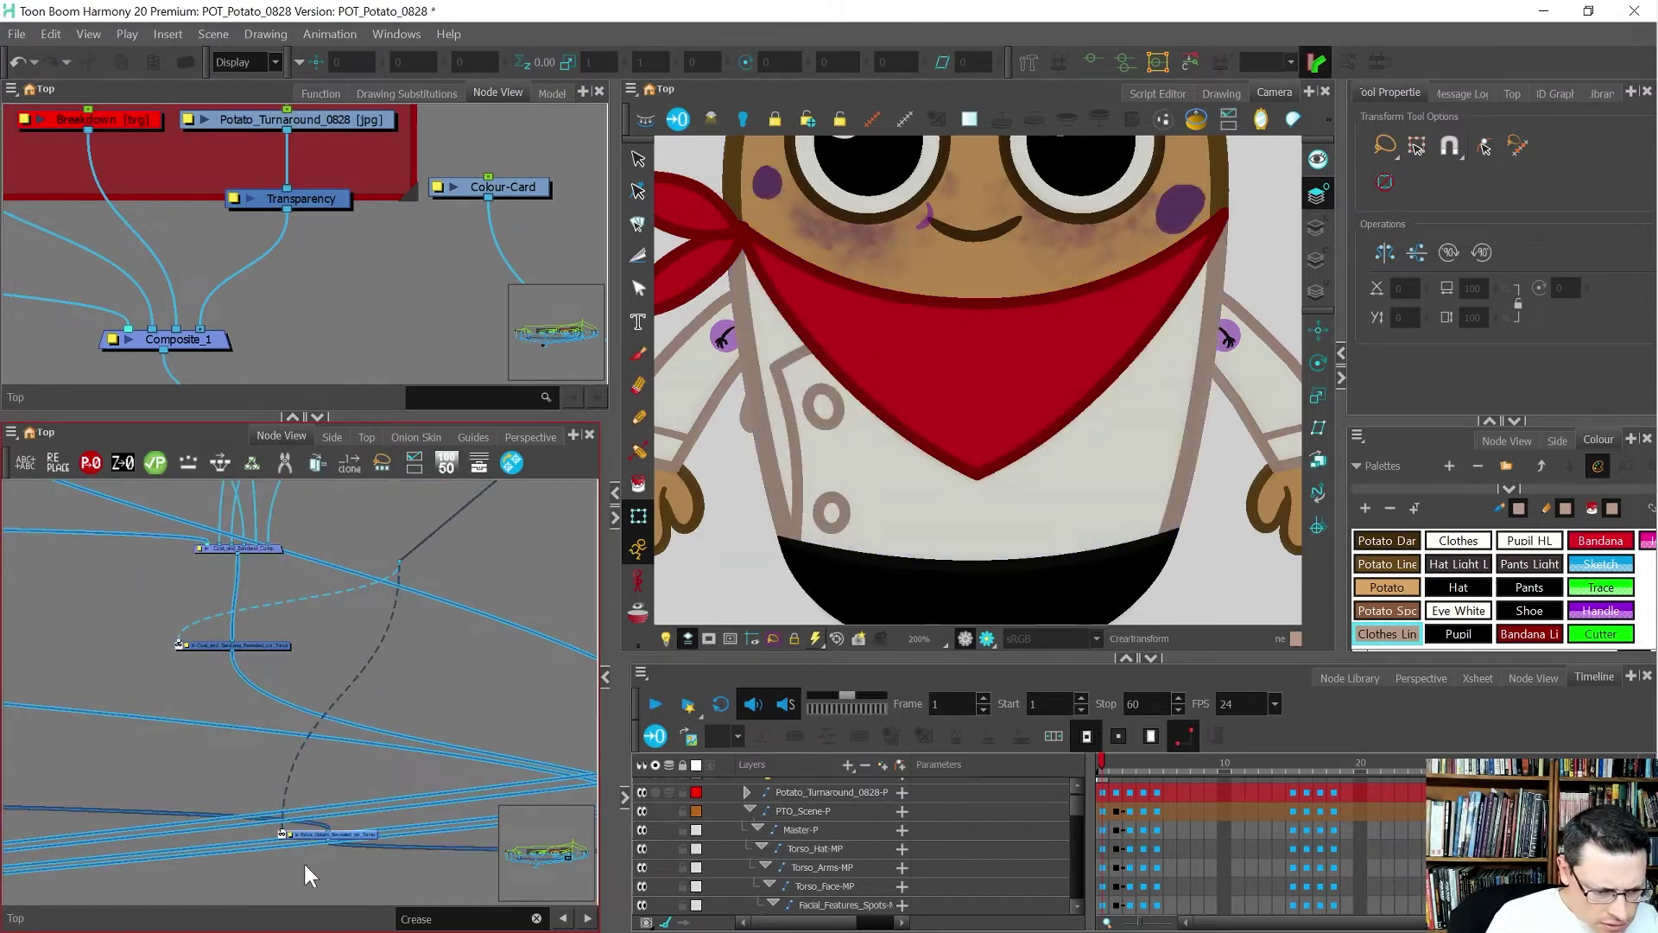
{"action": "scroll", "coordinate": [395, 822], "scroll_direction": "down", "scroll_amount": 5}
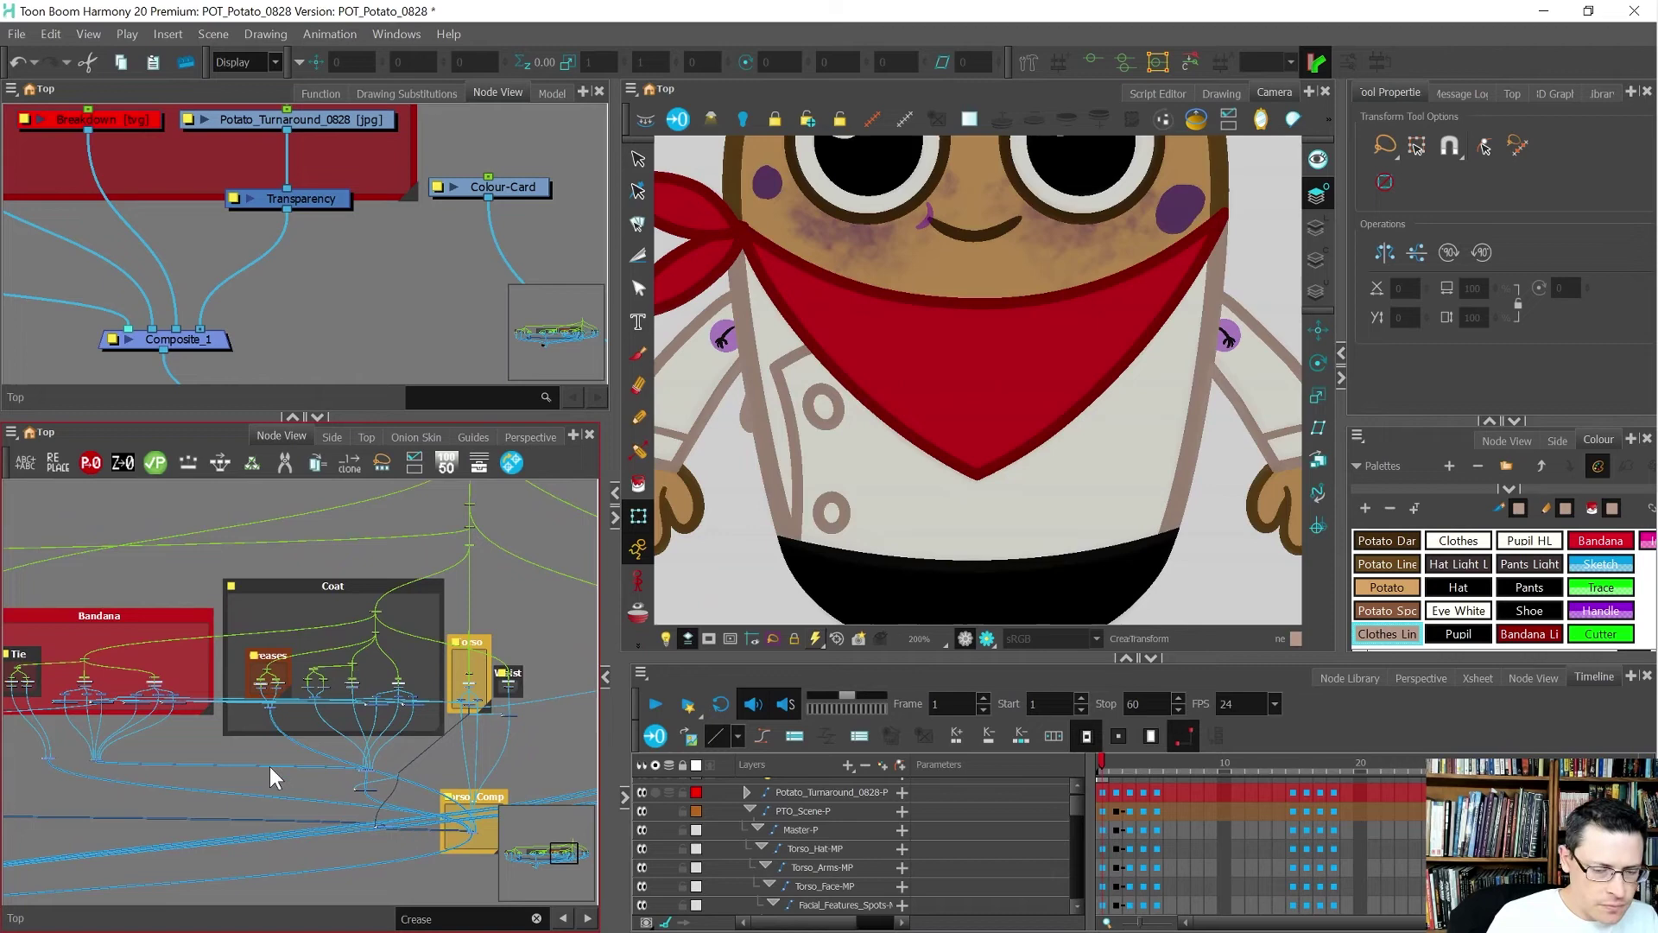
{"action": "scroll", "coordinate": [352, 822], "scroll_direction": "up", "scroll_amount": 2}
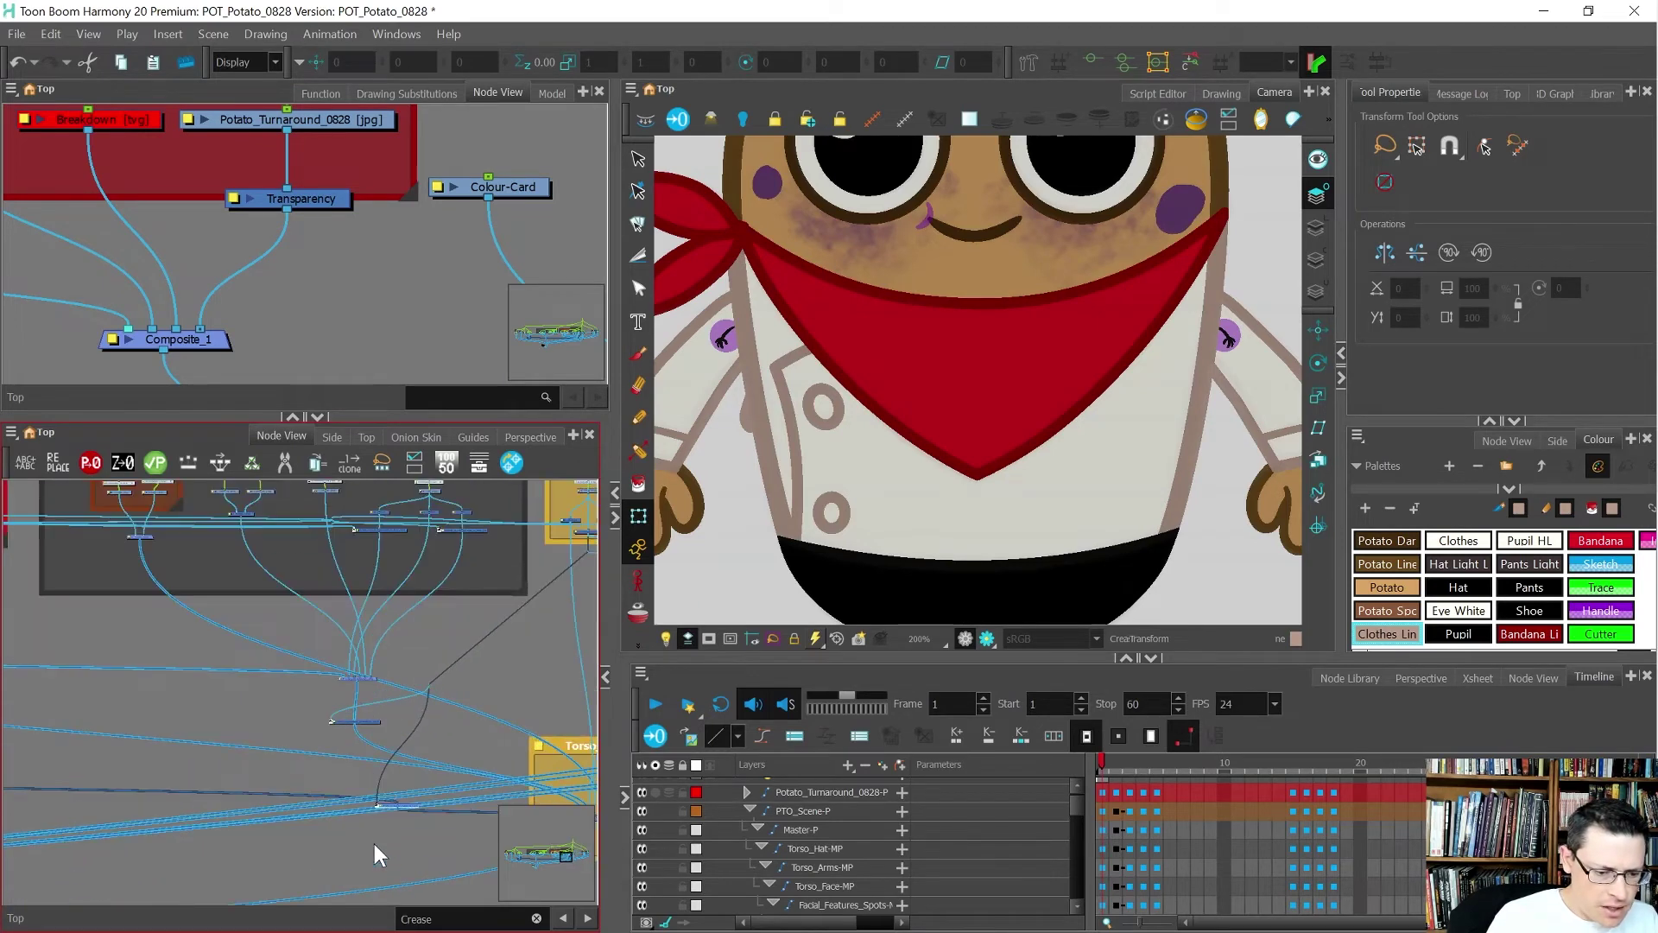
{"action": "scroll", "coordinate": [451, 756], "scroll_direction": "down", "scroll_amount": 2}
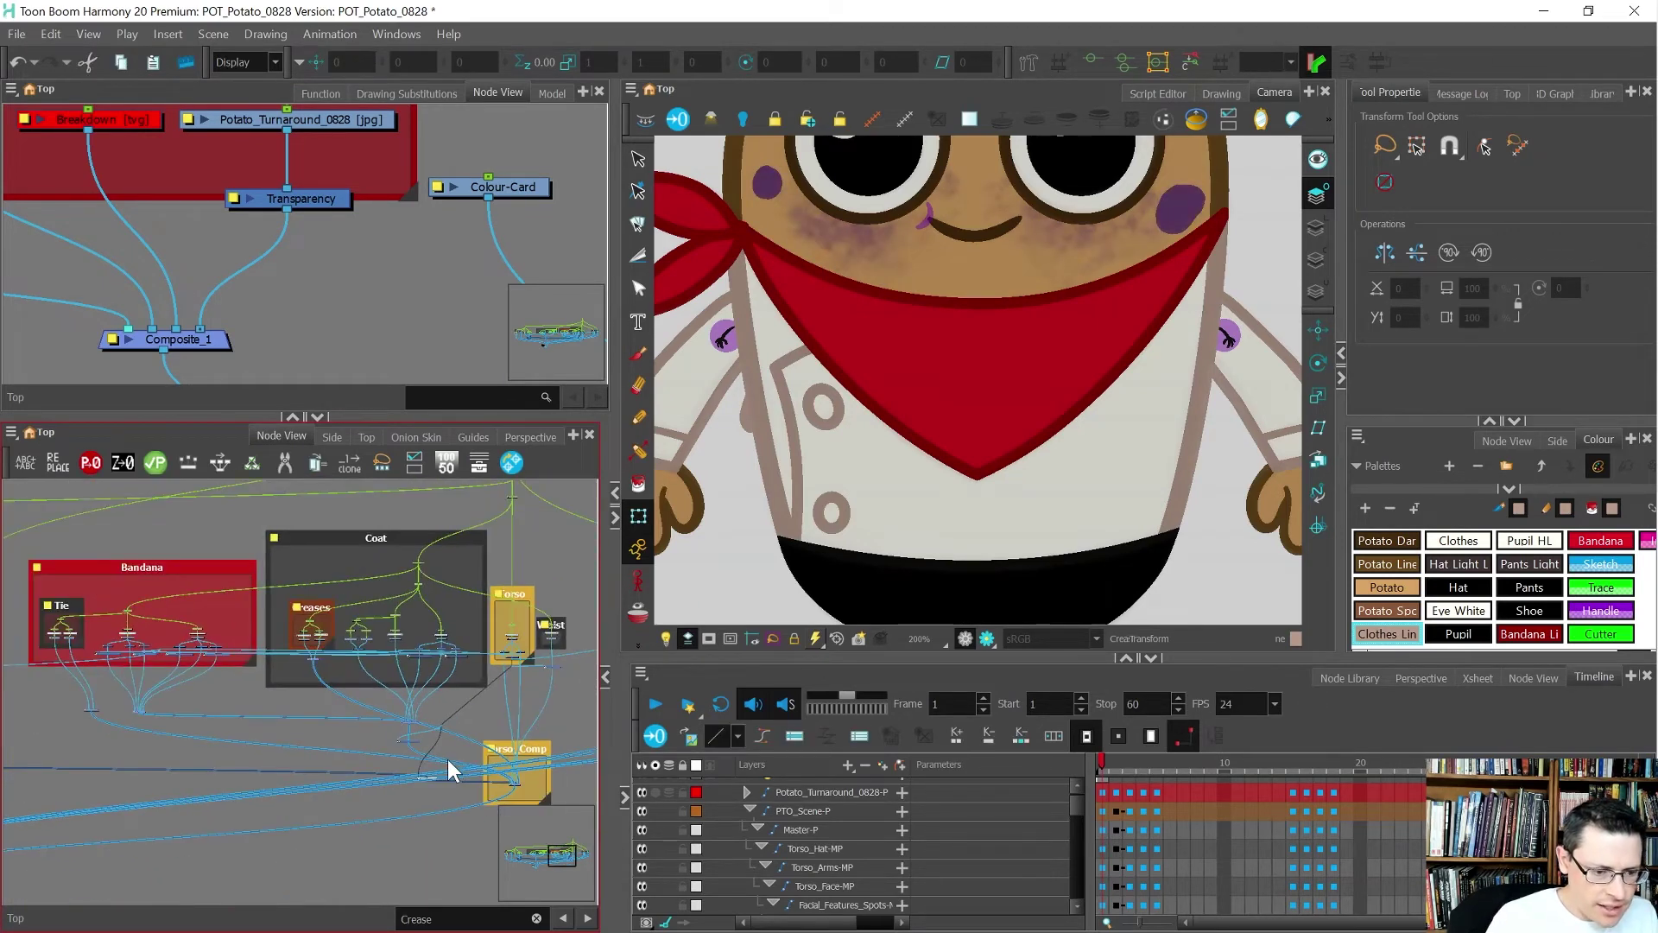
{"action": "scroll", "coordinate": [396, 736], "scroll_direction": "down", "scroll_amount": 3}
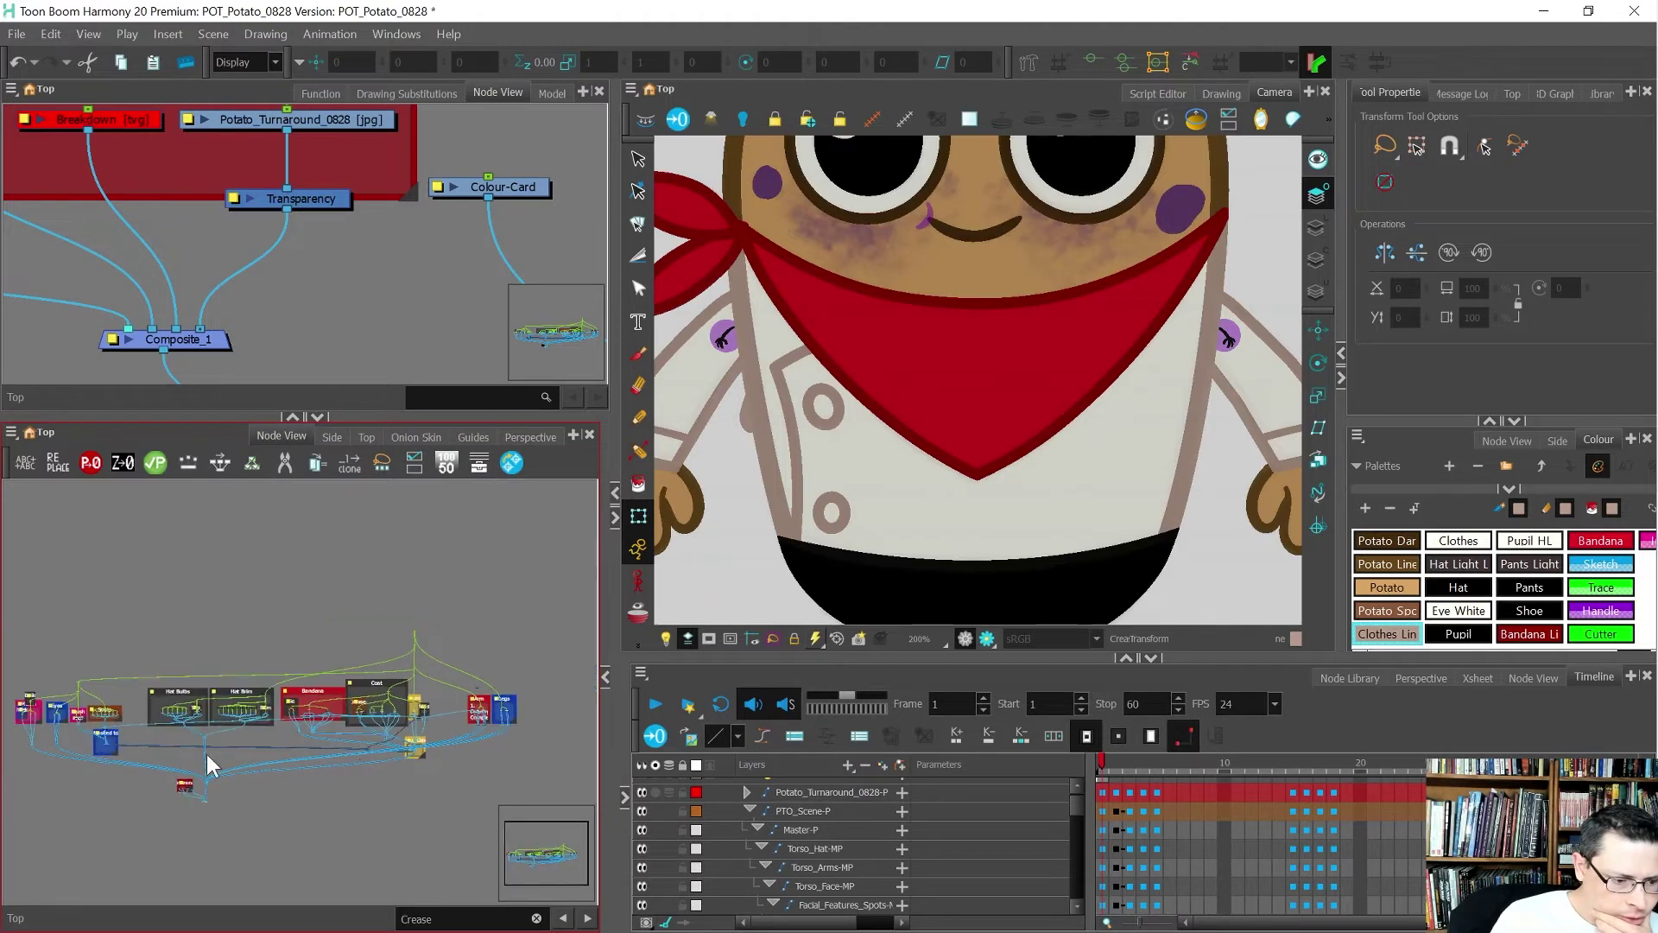
{"action": "scroll", "coordinate": [98, 750], "scroll_direction": "up", "scroll_amount": 1}
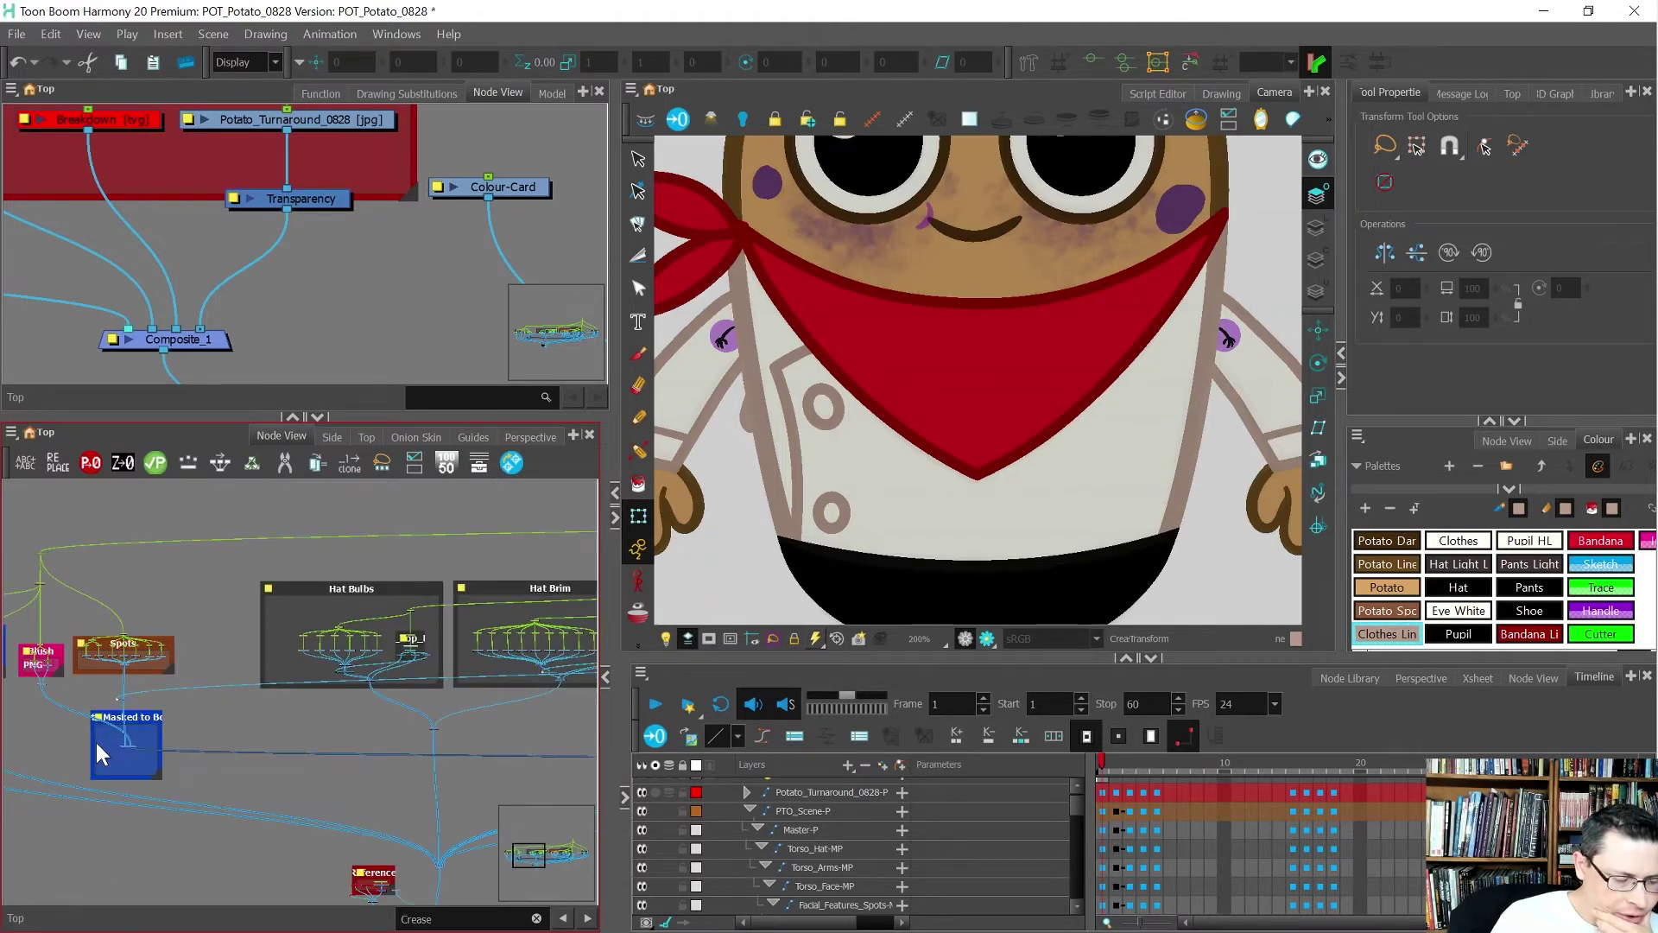
{"action": "scroll", "coordinate": [95, 739], "scroll_direction": "down", "scroll_amount": 3}
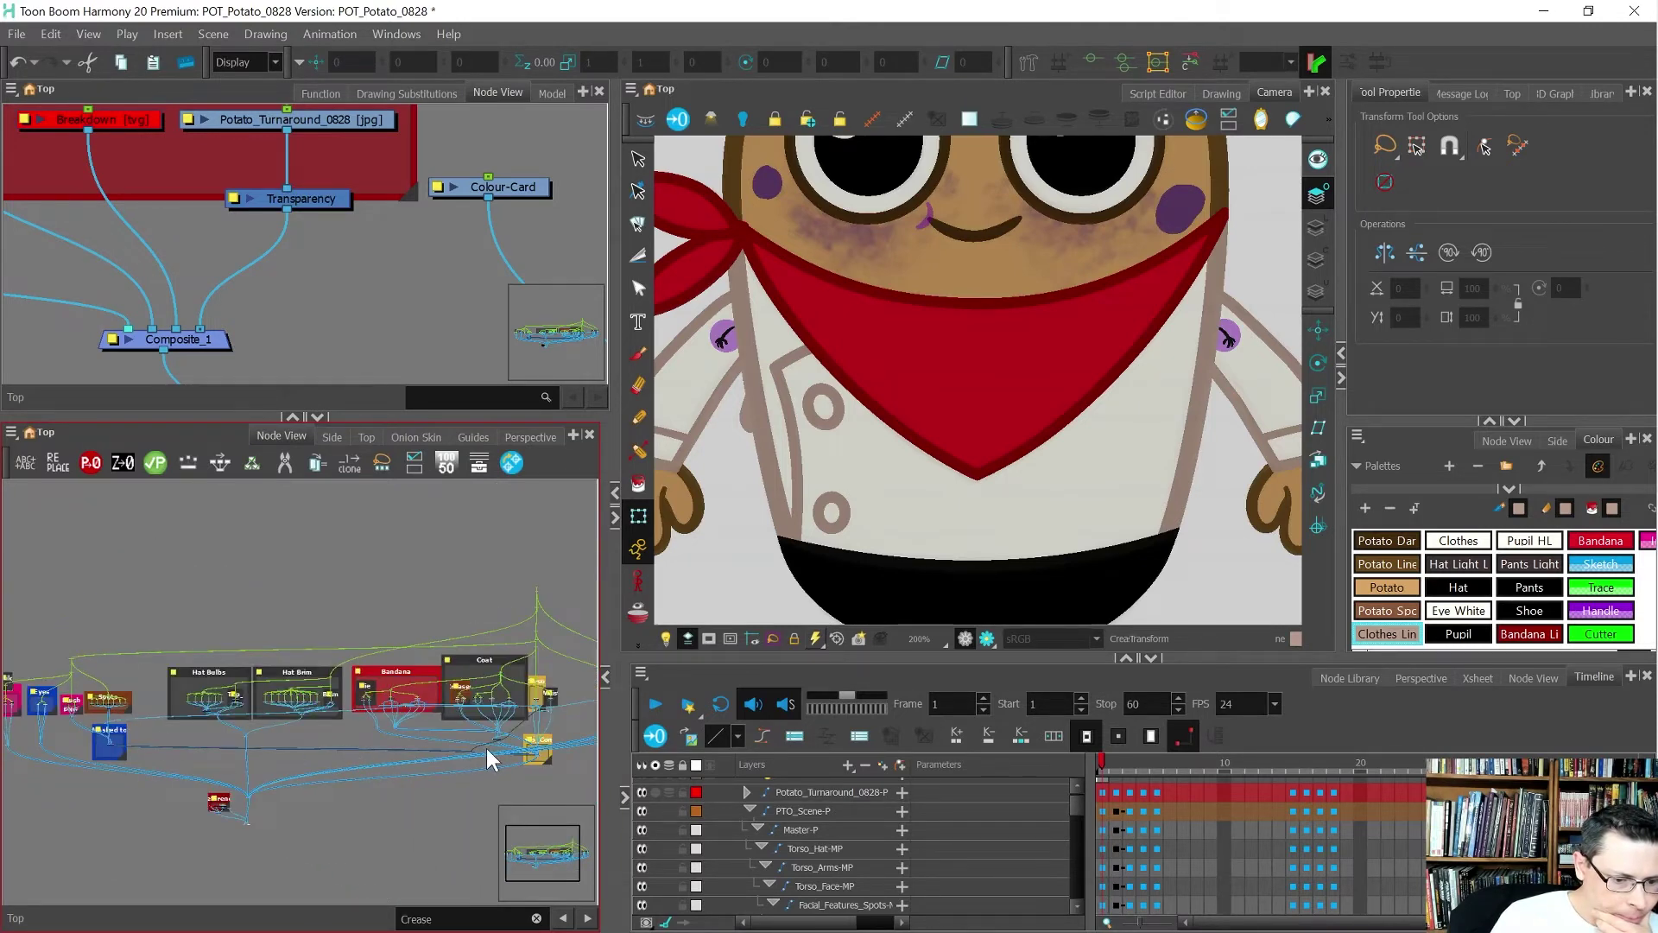
- Duplicate the Extra_Details_Revealed_on_Torso cutter and insert the copy into the cable running from Crease_Comp to Torso_Comp
{"action": "scroll", "coordinate": [487, 750], "scroll_direction": "up", "scroll_amount": 3}
{"action": "scroll", "coordinate": [485, 744], "scroll_direction": "up", "scroll_amount": 3}
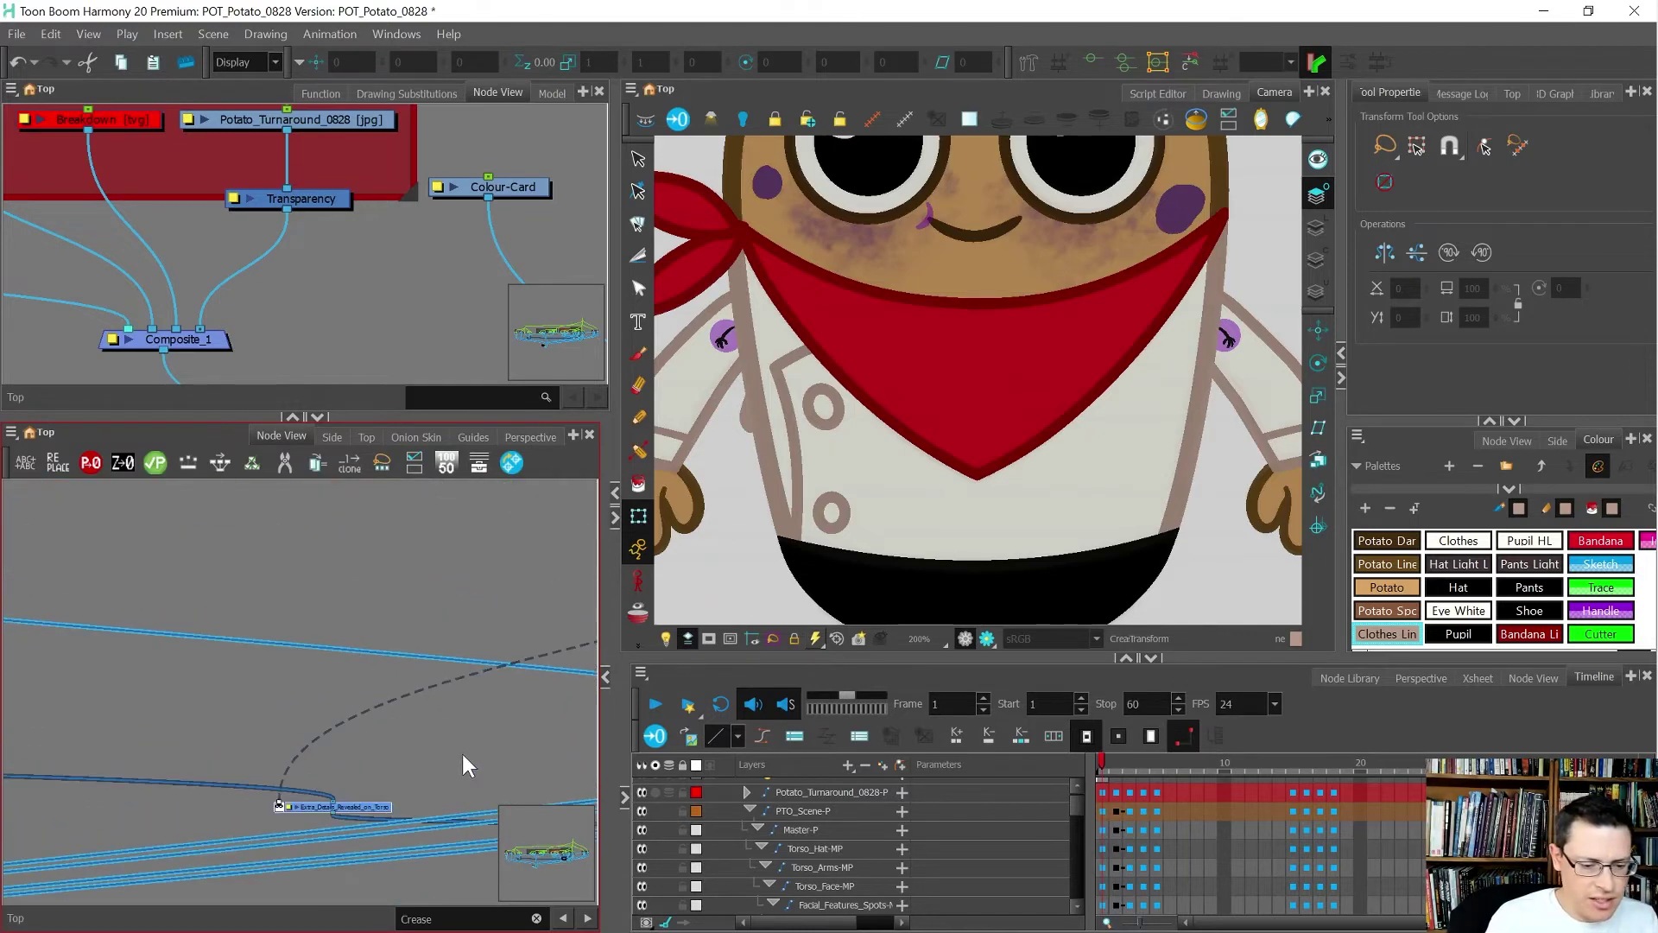
{"action": "scroll", "coordinate": [337, 771], "scroll_direction": "down", "scroll_amount": 3}
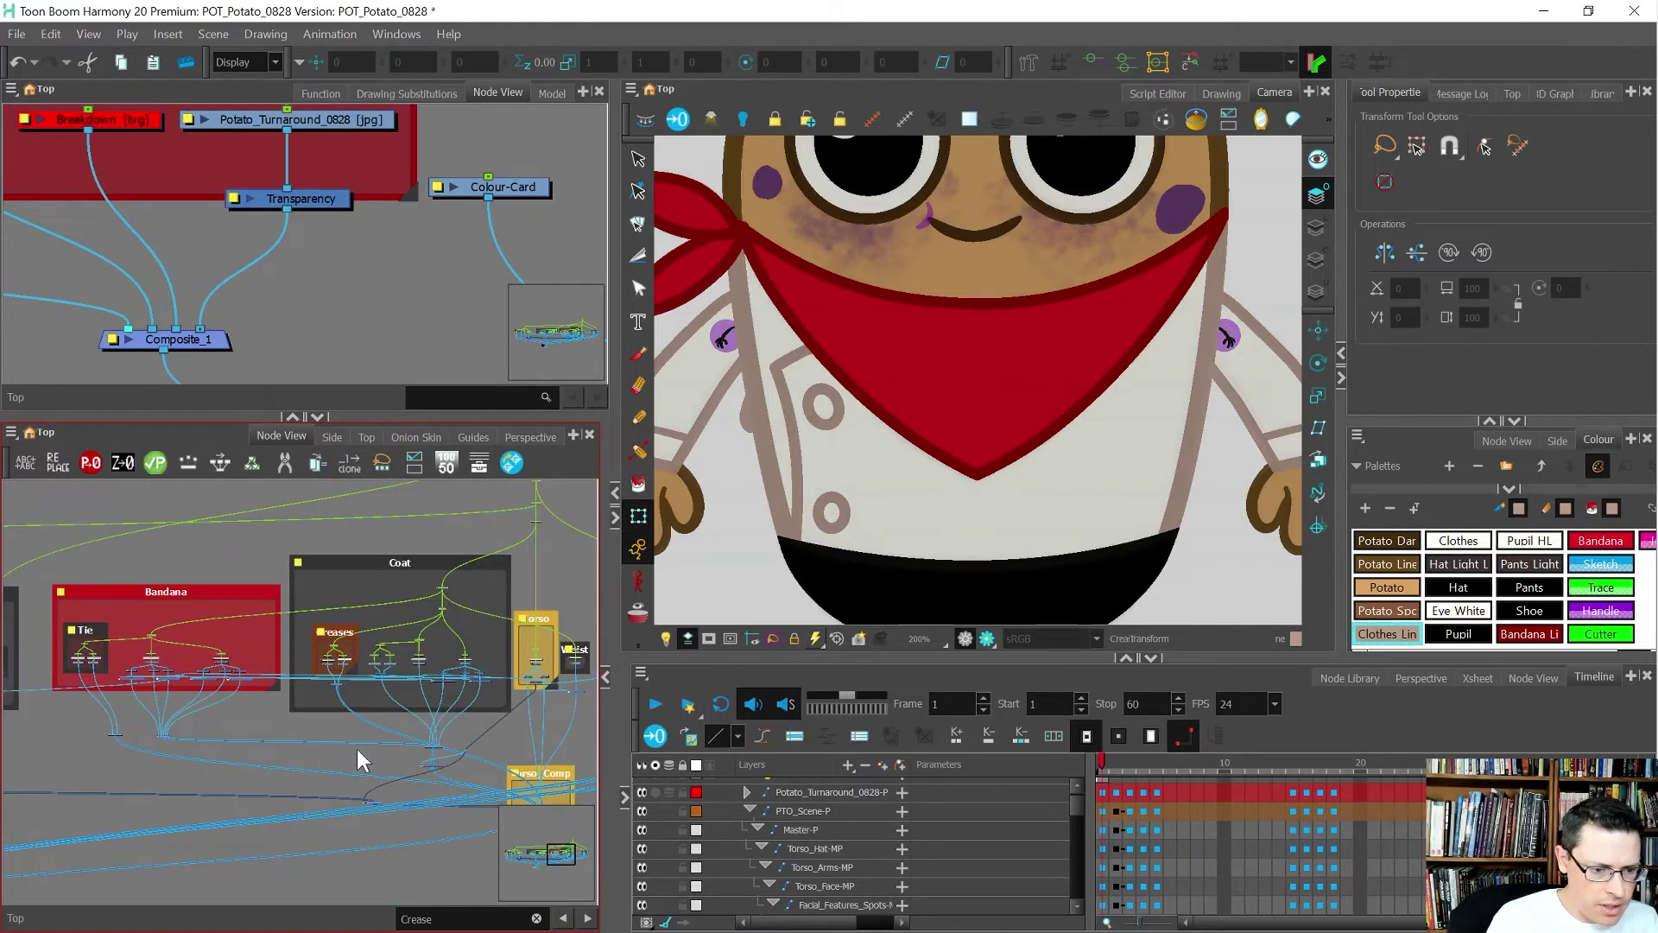
{"action": "scroll", "coordinate": [444, 738], "scroll_direction": "up", "scroll_amount": 5}
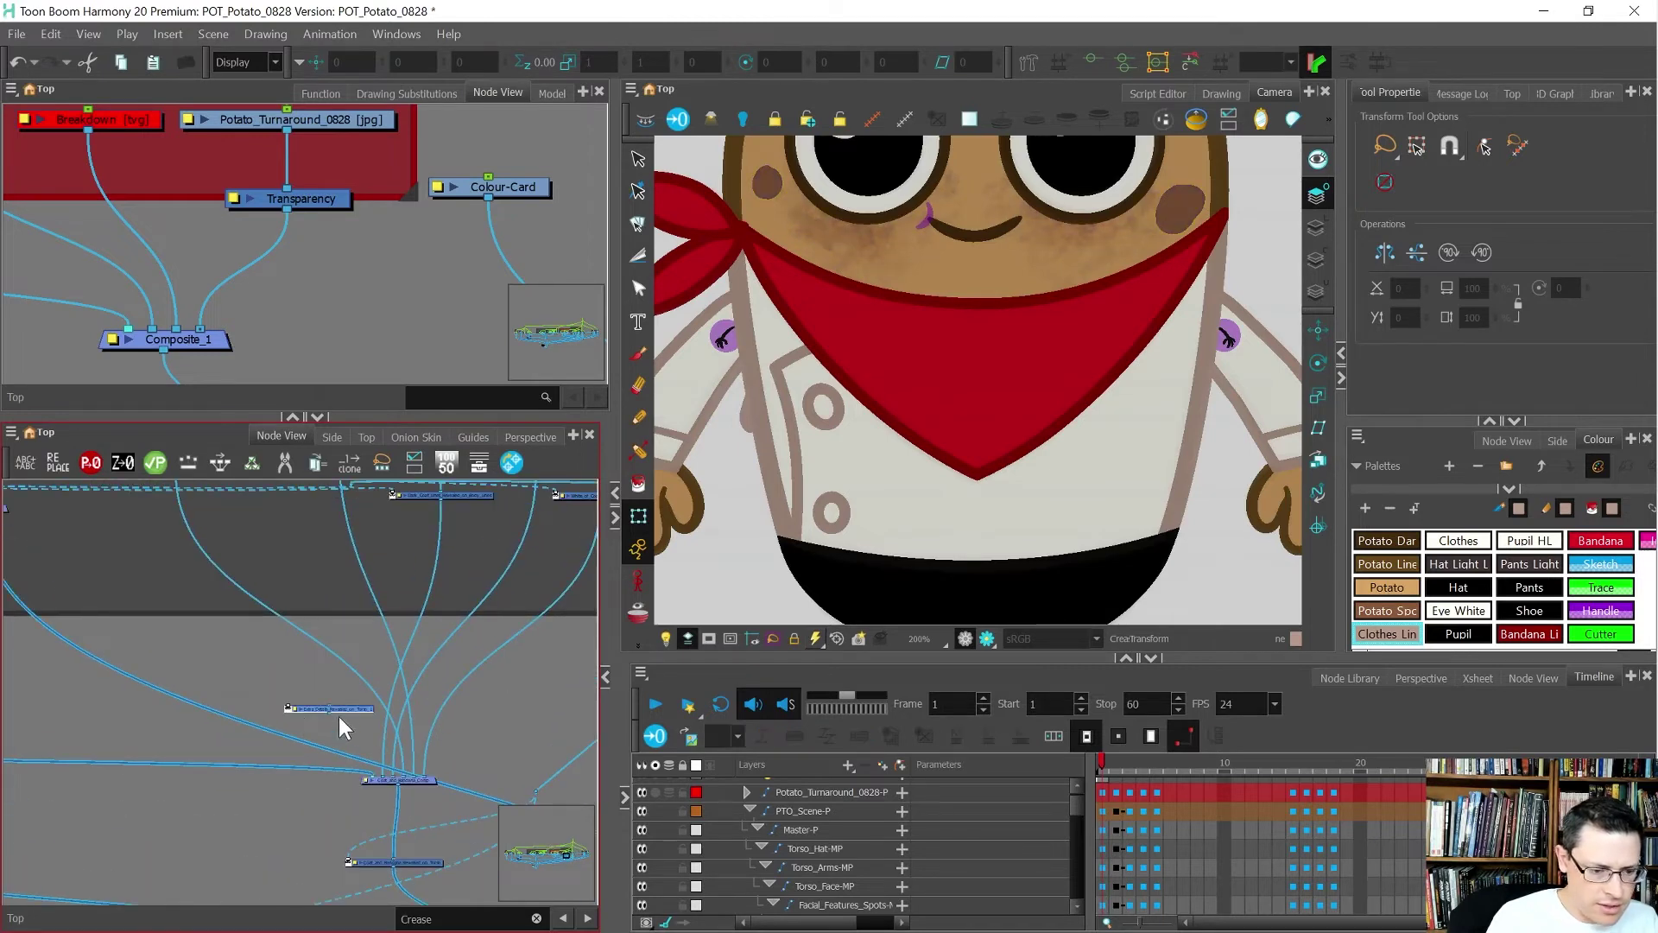
{"action": "left_click_drag", "start_coordinate": [345, 706], "coordinate": [292, 734]}
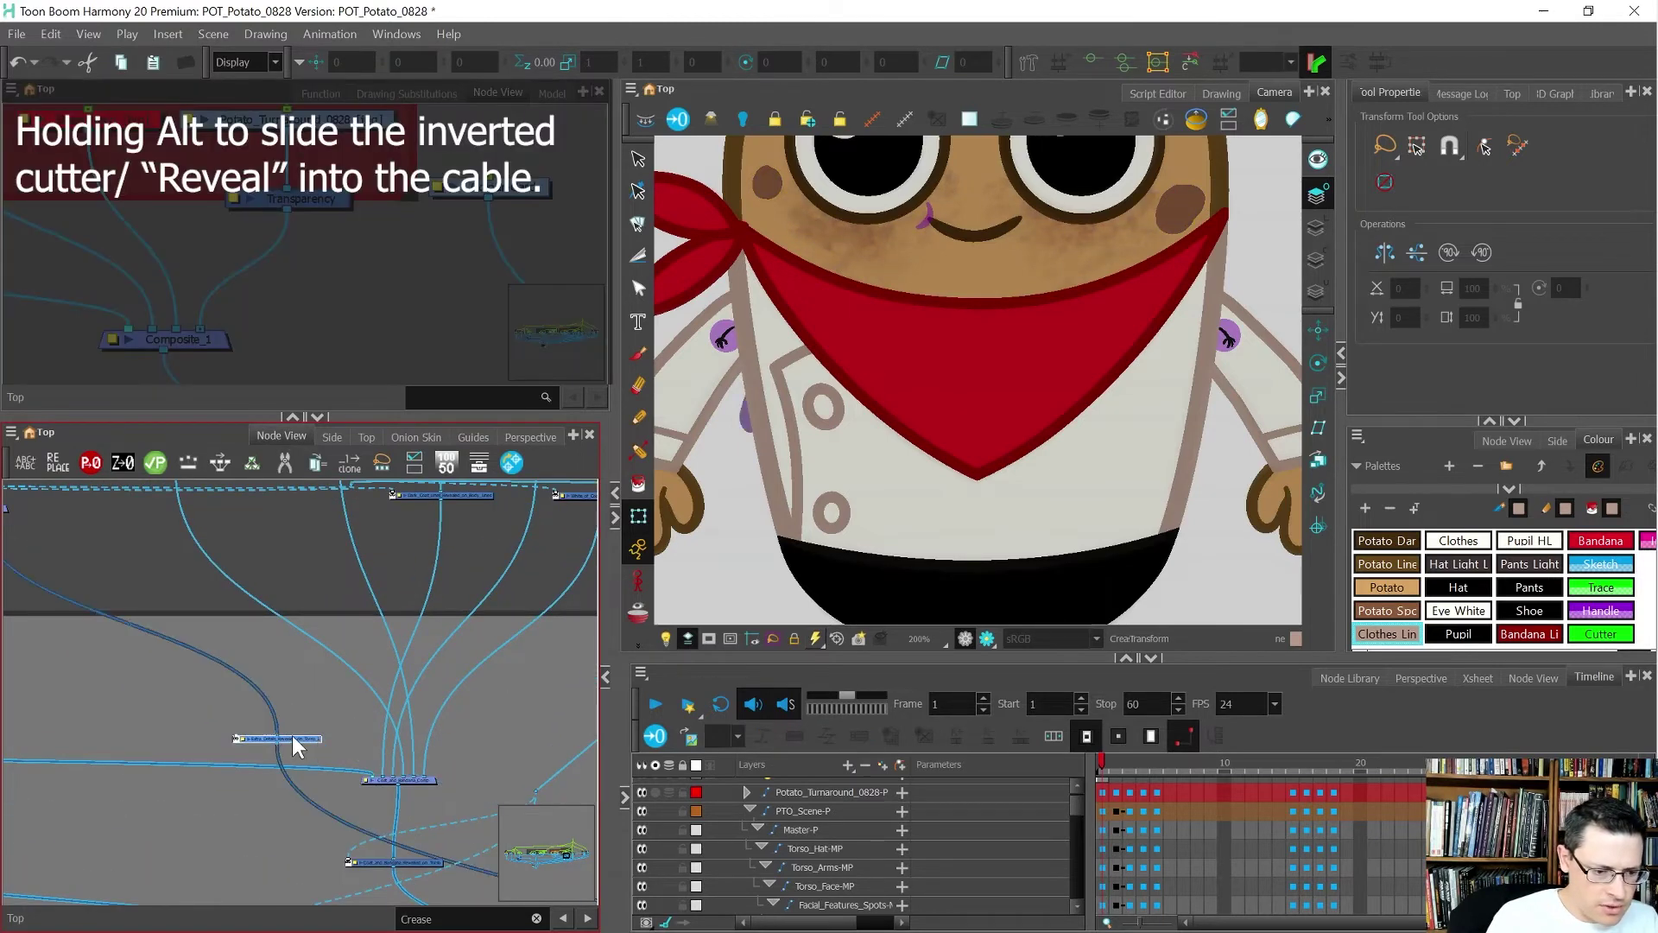
- Rename the duplicated inverted cutter on the crease cable to Creases_Revealed_on_Torso
{"action": "scroll", "coordinate": [292, 734], "scroll_direction": "up", "scroll_amount": 5}
{"action": "double_click", "coordinate": [254, 738]}
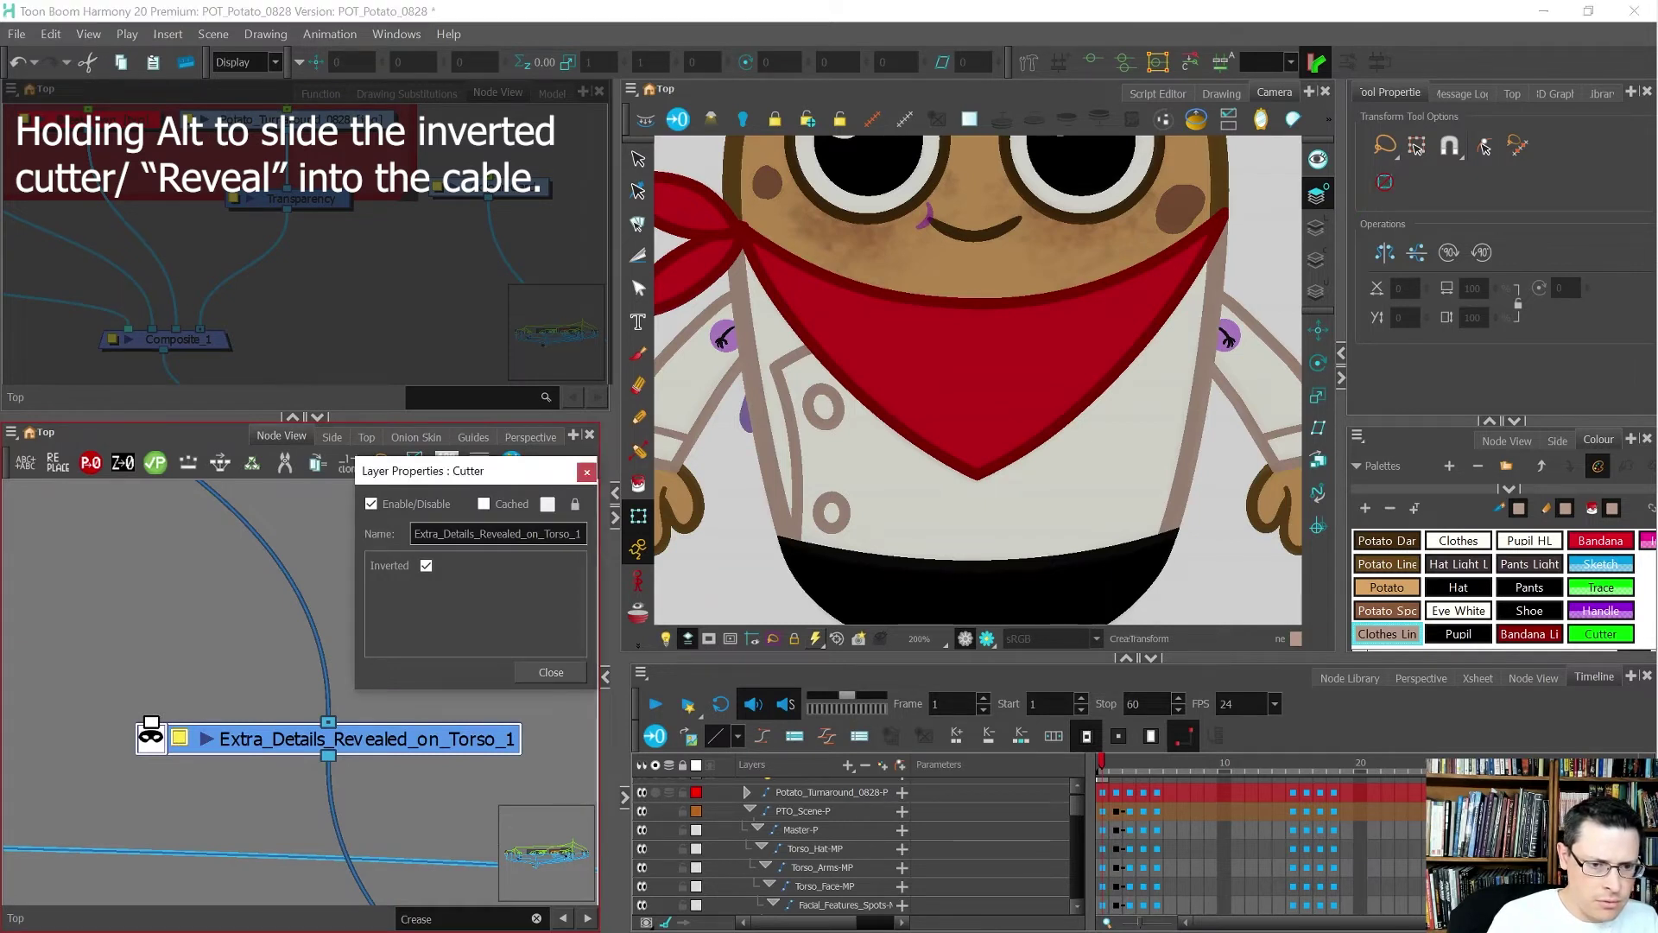
{"action": "left_click_drag", "start_coordinate": [477, 533], "coordinate": [378, 531]}
{"action": "type", "text": "Creases"}
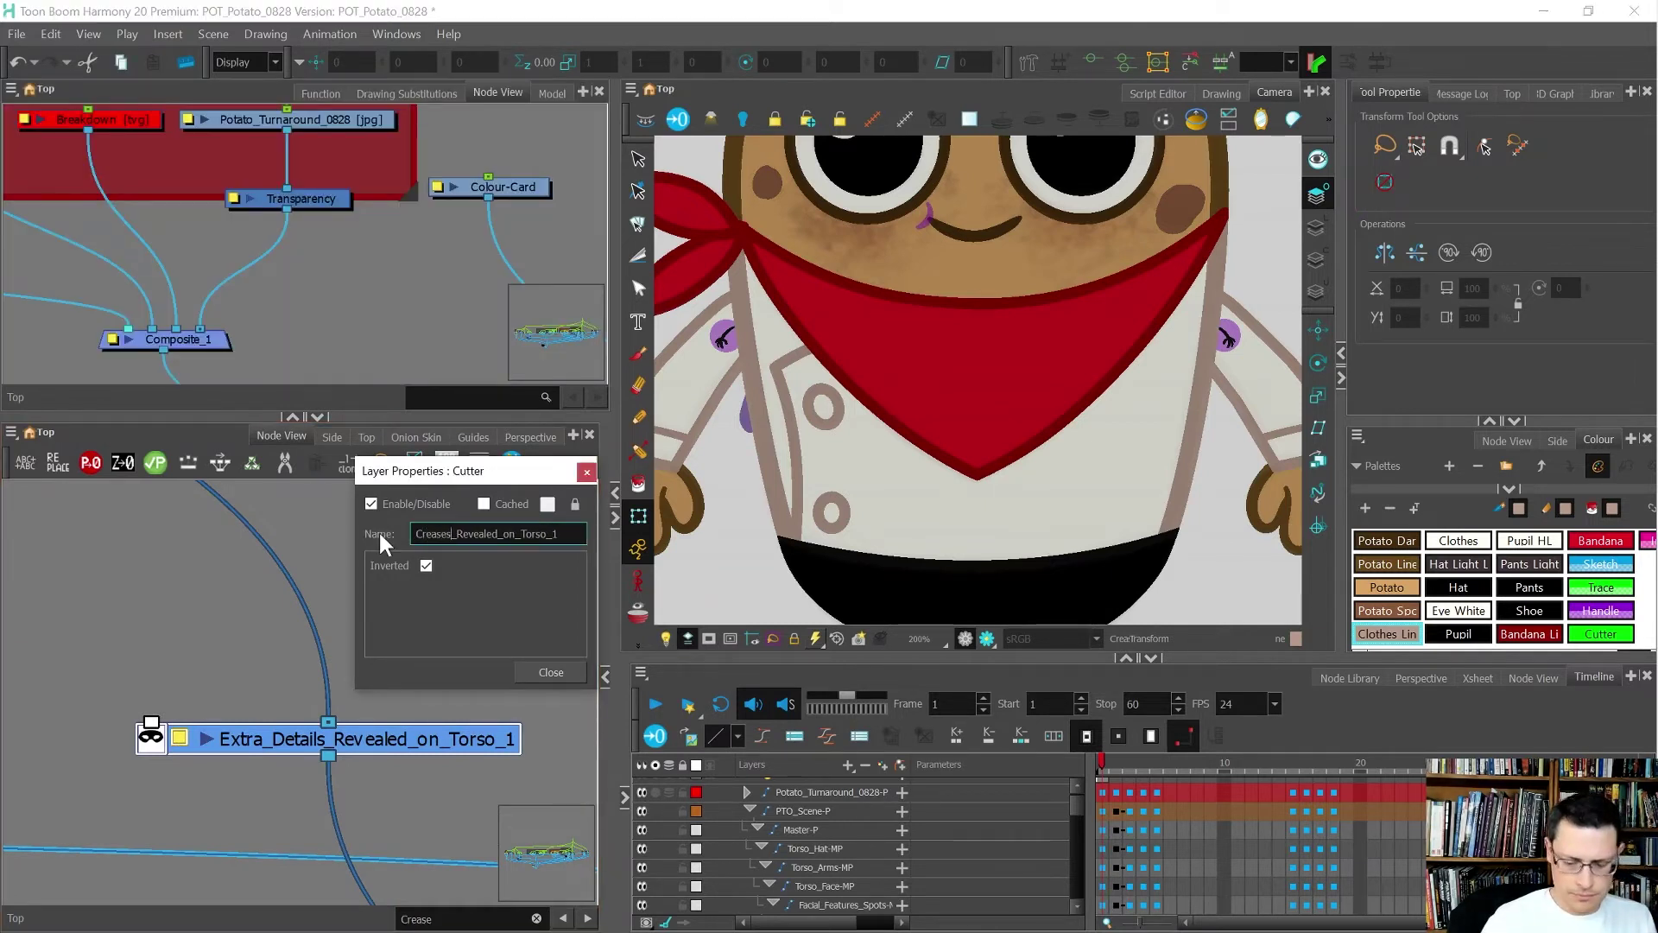
{"action": "key", "text": "End"}
{"action": "key", "text": "BackSpace"}
{"action": "key", "text": "BackSpace"}
{"action": "key", "text": "Return"}
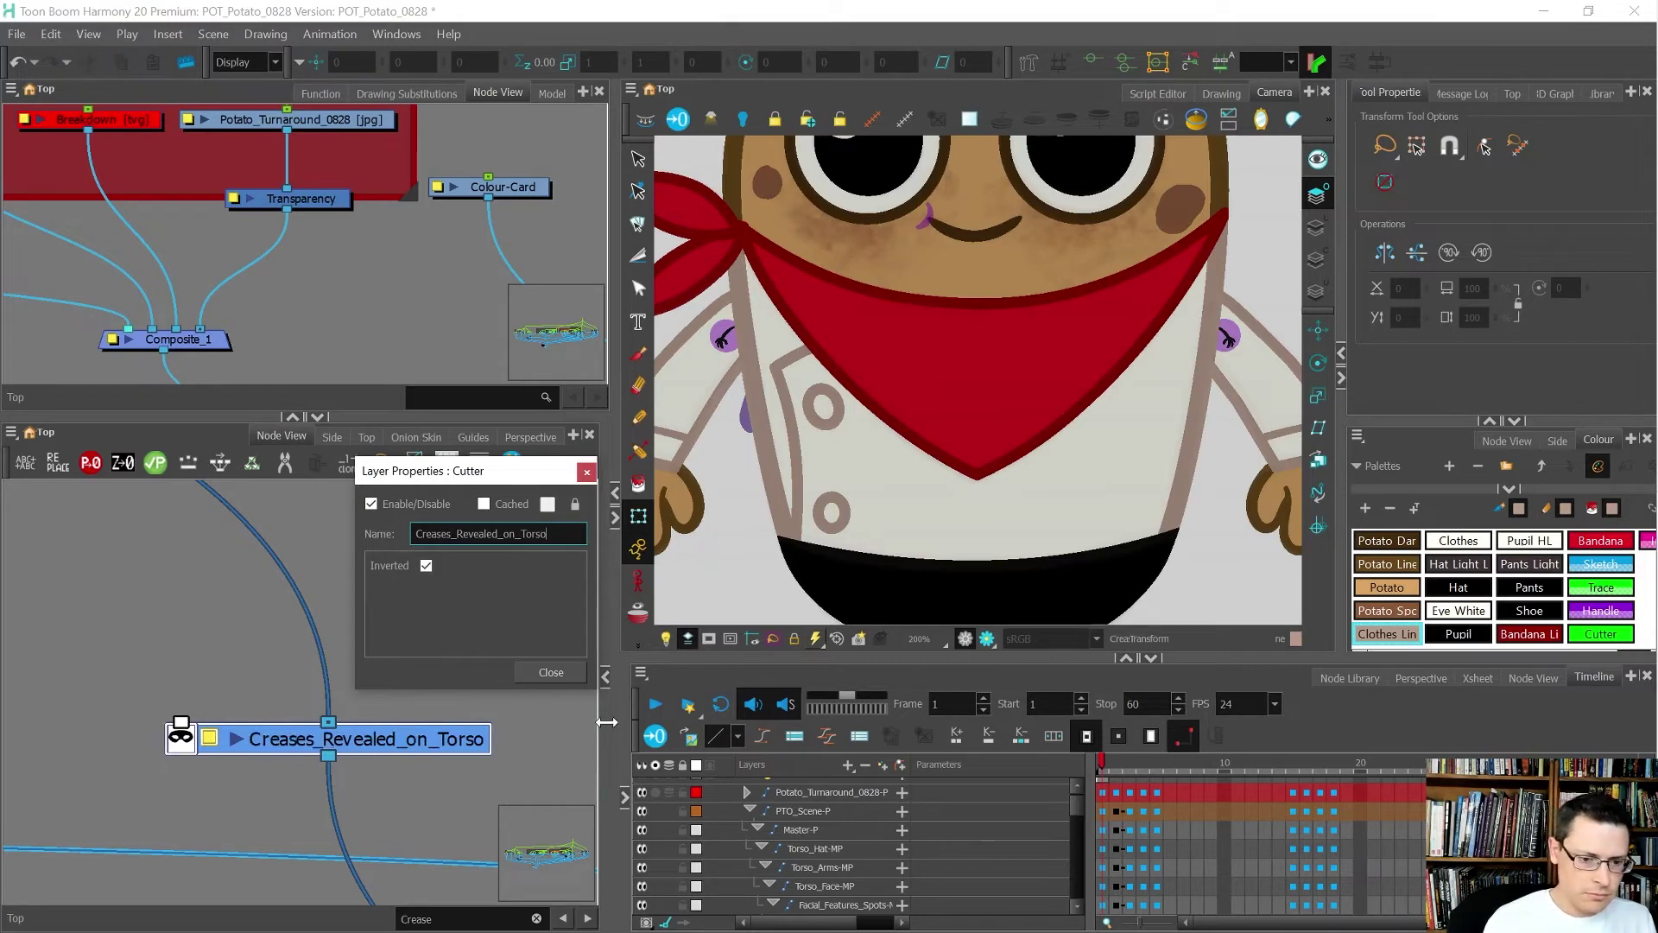
{"action": "left_click", "coordinate": [551, 672]}
- Connect the torso matte from the shared waypoint to the Creases_Revealed_on_Torso cutter and tidy the waypoint's position
{"action": "scroll", "coordinate": [327, 657], "scroll_direction": "down", "scroll_amount": 5}
{"action": "scroll", "coordinate": [354, 660], "scroll_direction": "up", "scroll_amount": 4}
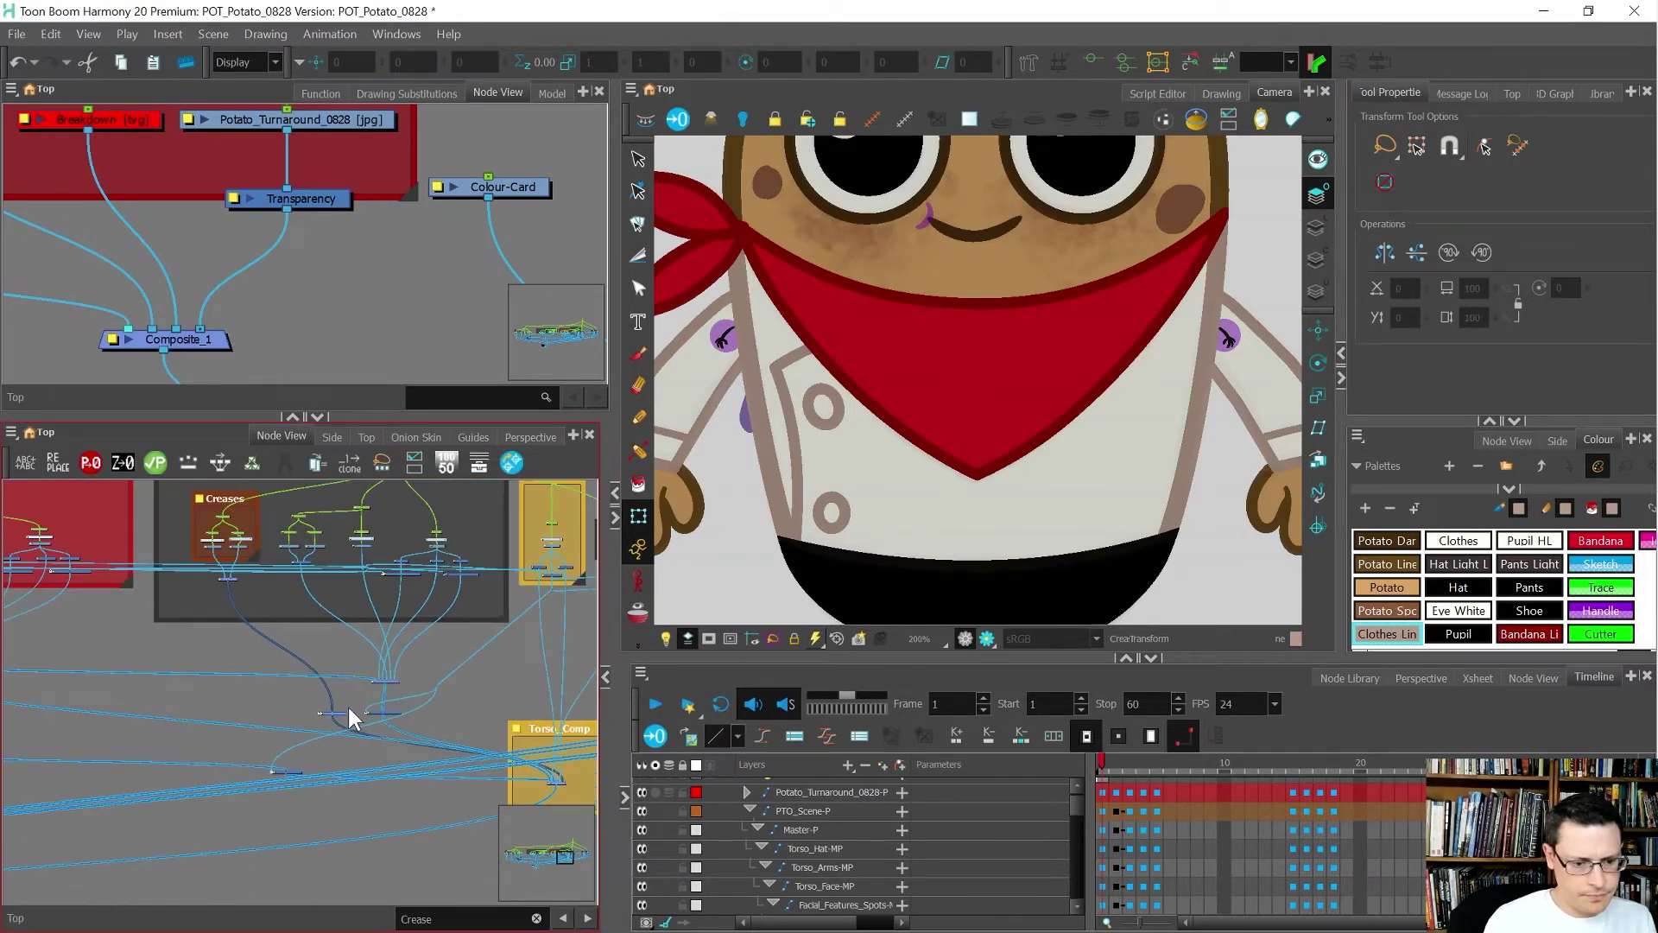
{"action": "left_click", "coordinate": [347, 703]}
{"action": "scroll", "coordinate": [437, 687], "scroll_direction": "up", "scroll_amount": 4}
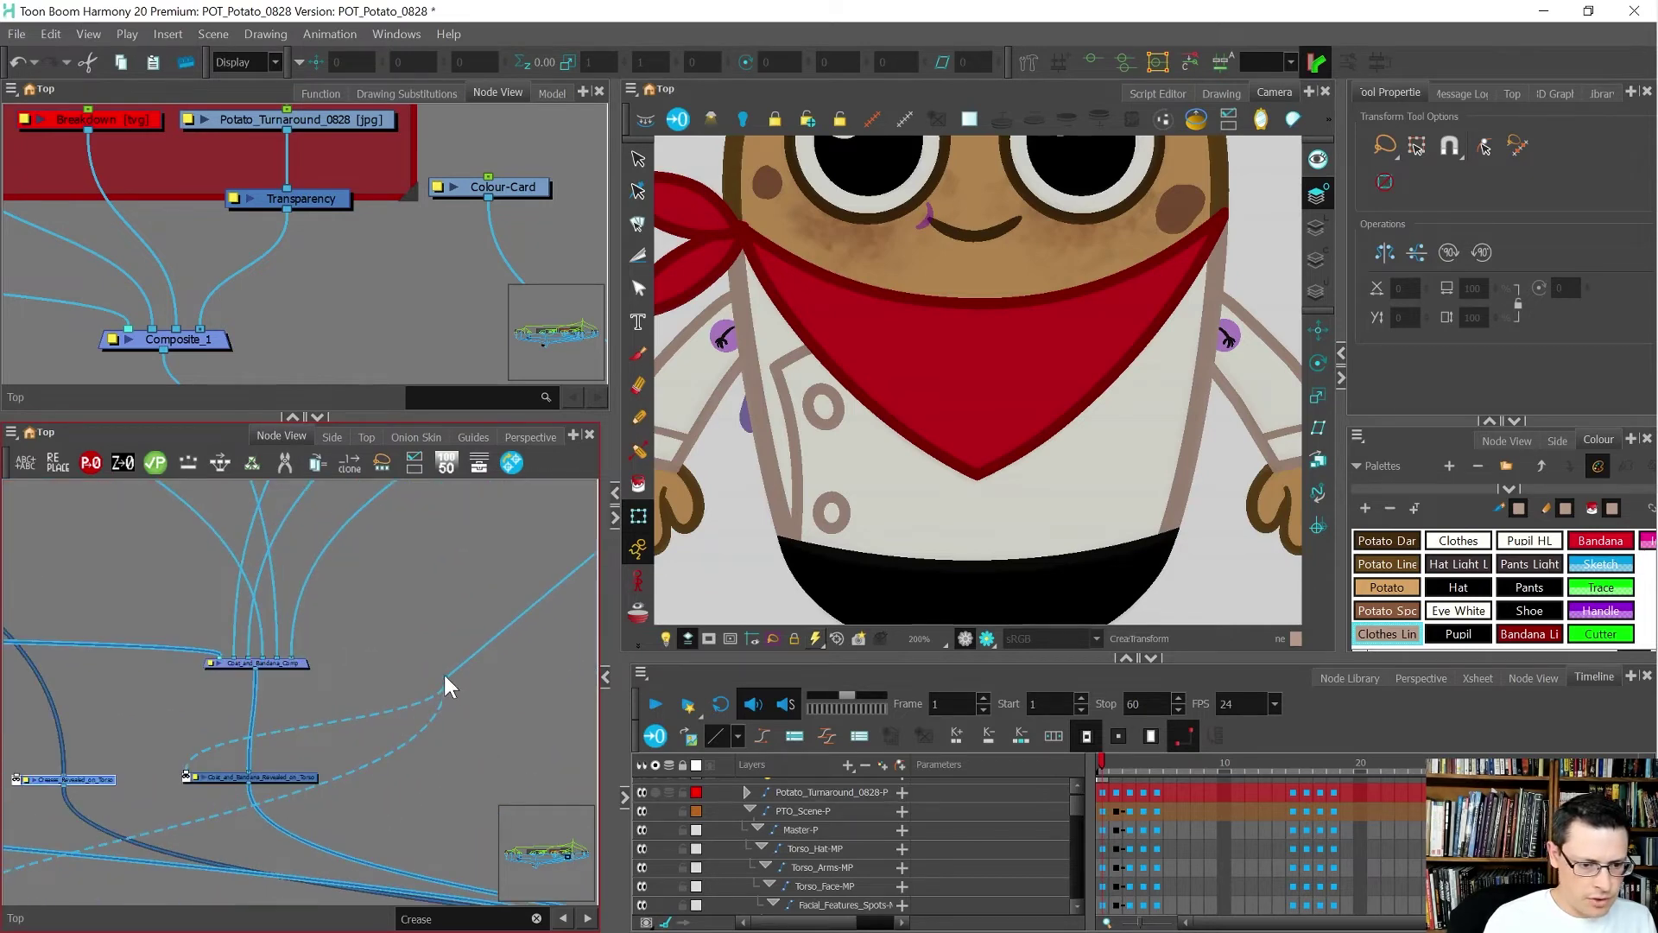
{"action": "left_click_drag", "start_coordinate": [443, 671], "coordinate": [17, 768]}
{"action": "scroll", "coordinate": [401, 680], "scroll_direction": "down", "scroll_amount": 3}
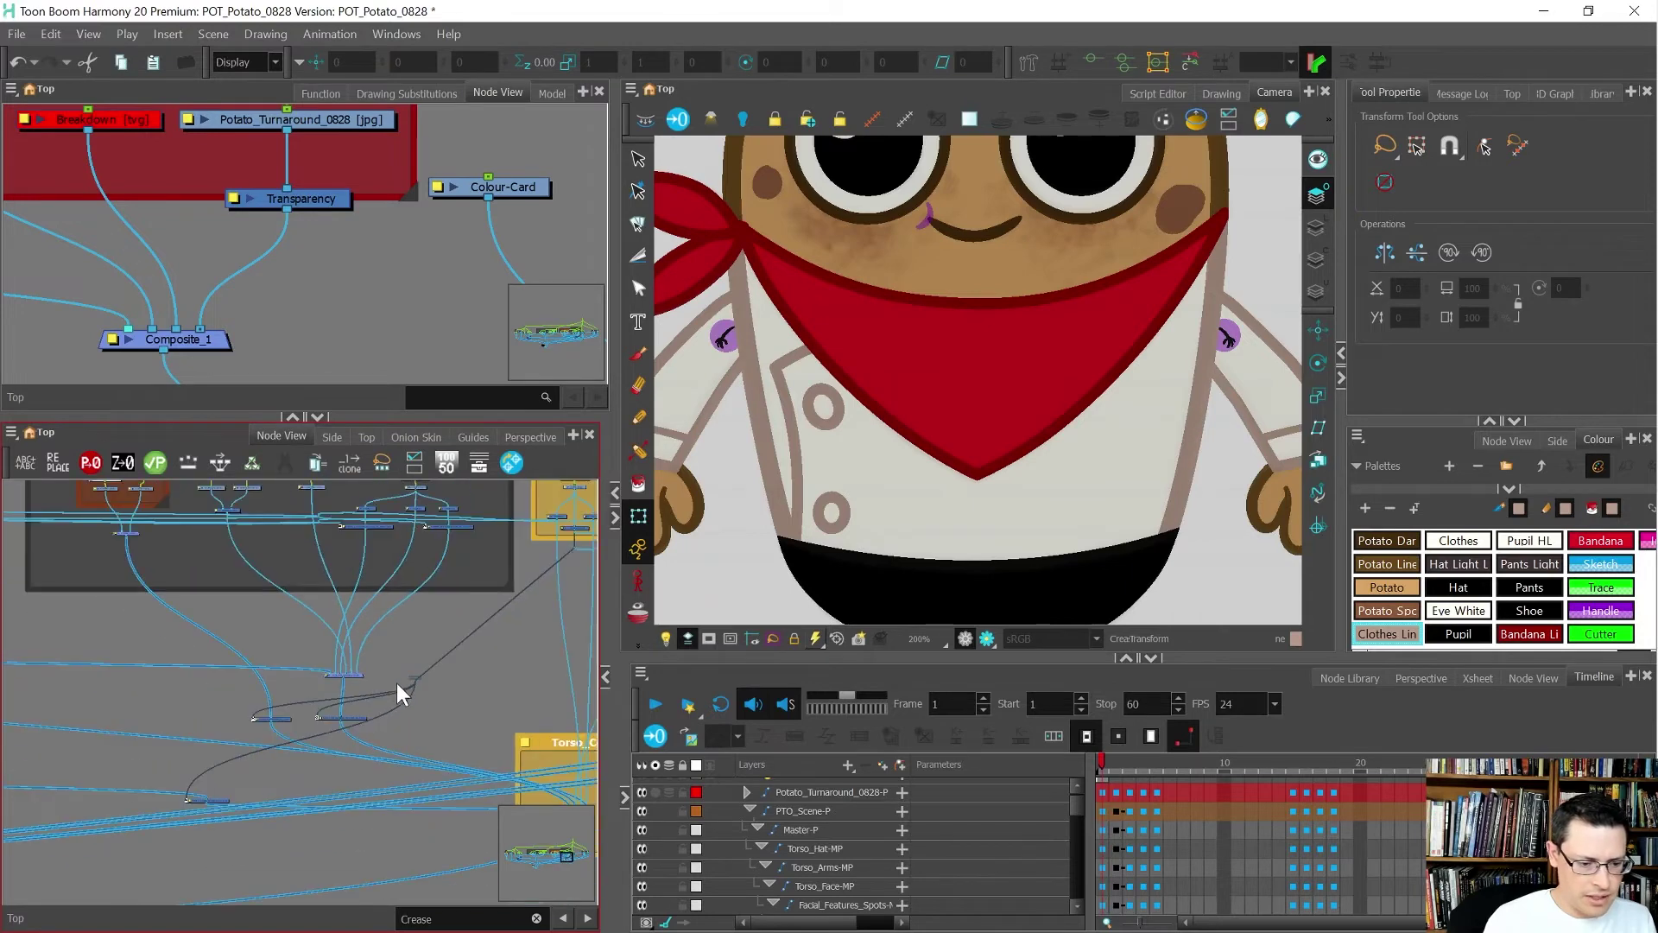
{"action": "left_click_drag", "start_coordinate": [396, 683], "coordinate": [422, 698]}
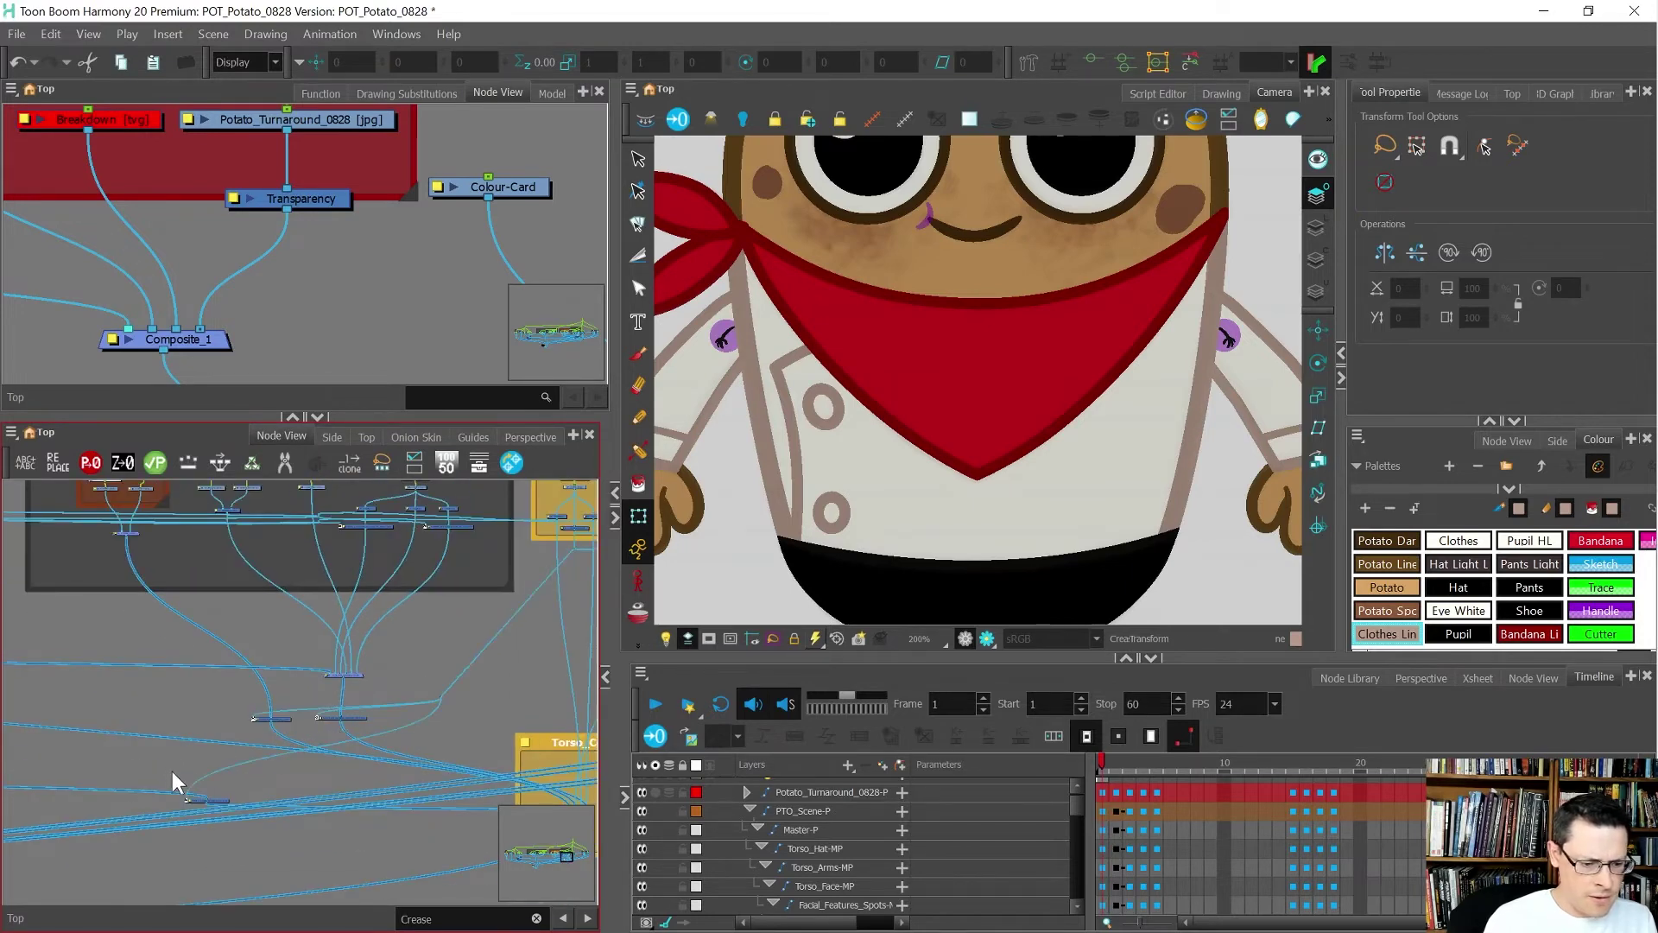
- Move the Extra_Details_Revealed_on_Torso cutter beneath the coat and bandana cutter to neaten the node layout
{"action": "left_click_drag", "start_coordinate": [211, 819], "coordinate": [386, 810]}
{"action": "left_click", "coordinate": [385, 806]}
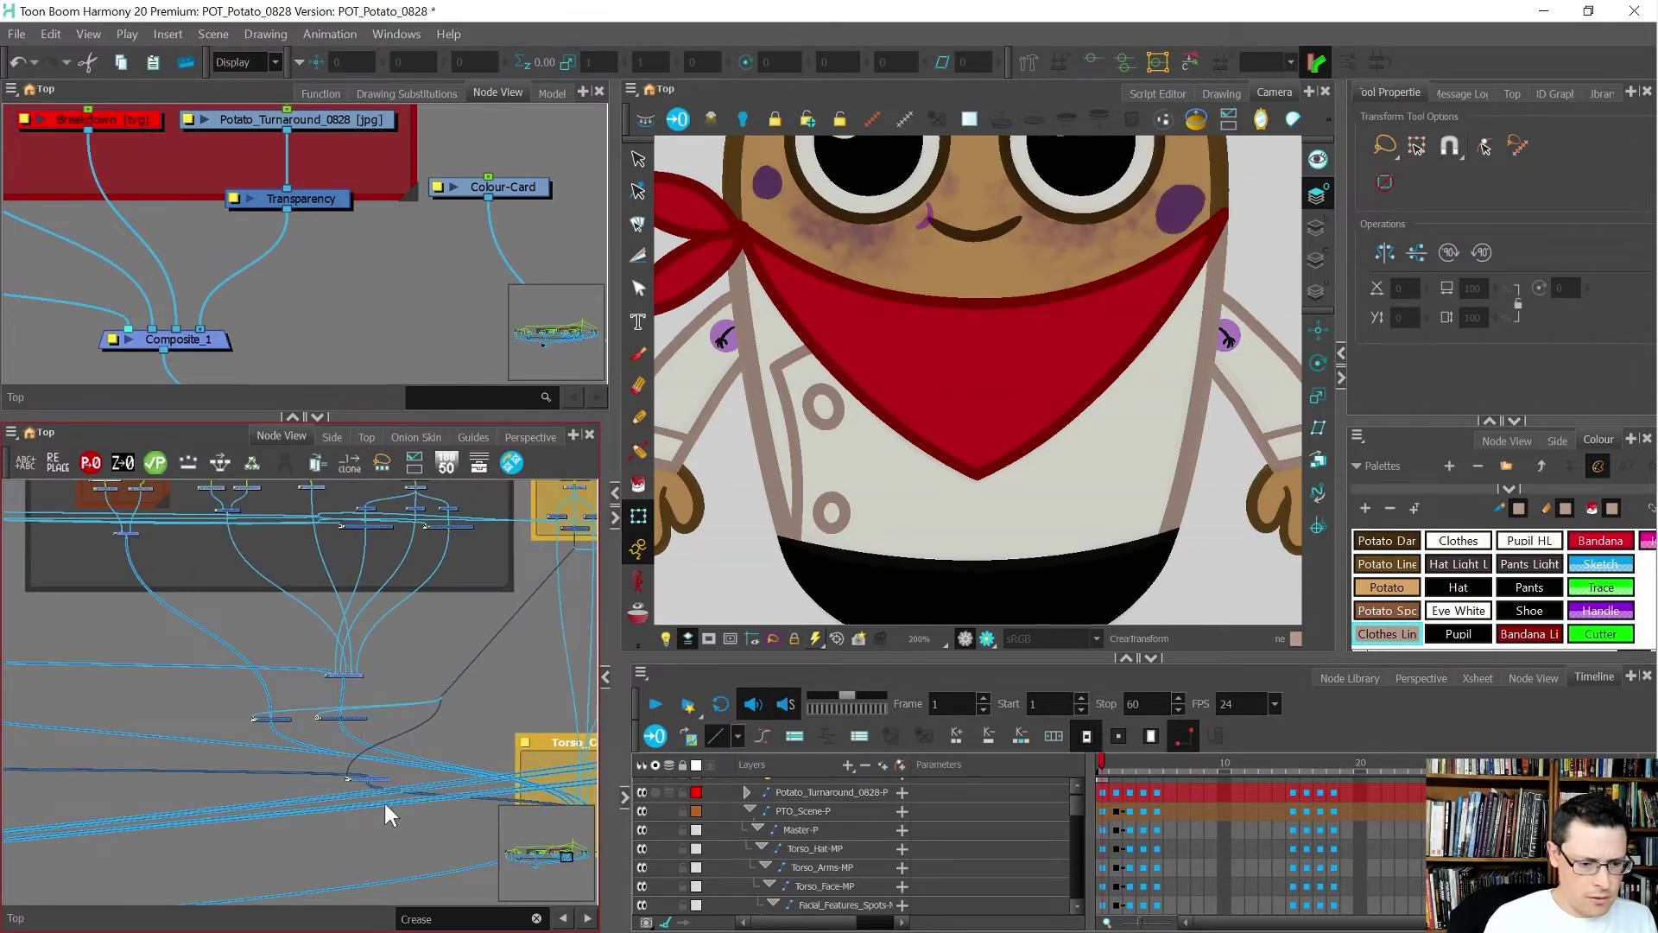
{"action": "scroll", "coordinate": [392, 736], "scroll_direction": "down", "scroll_amount": 1}
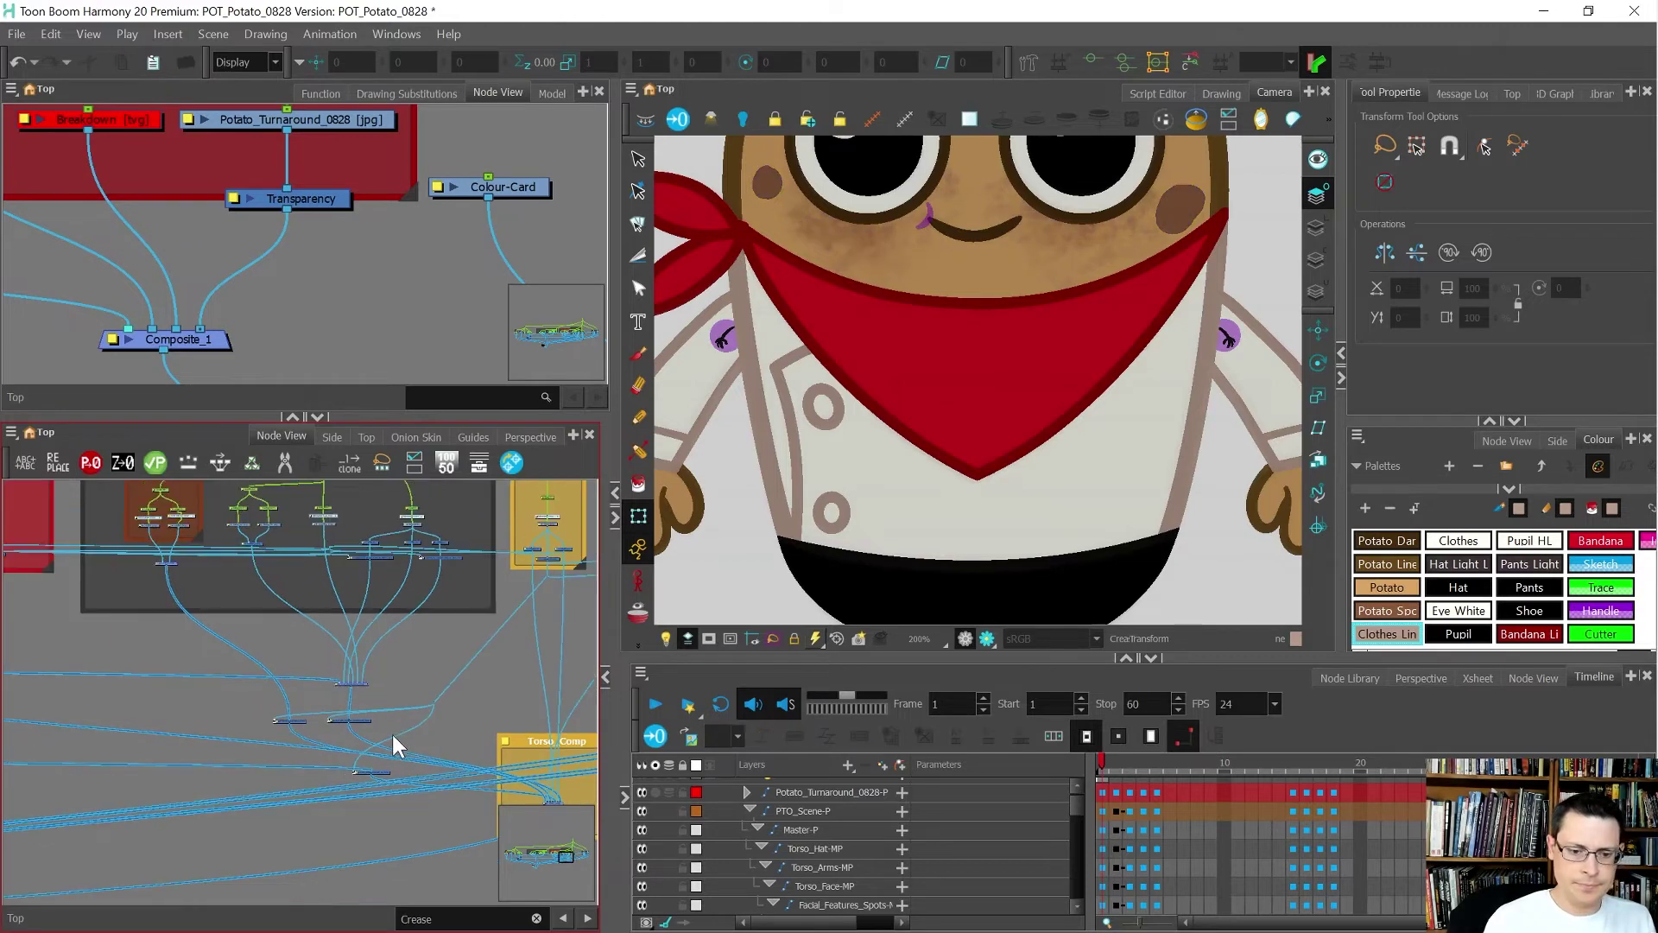
- Flip back and forth through the turnaround poses on frames 1 to 5 to check the masked creases
{"action": "scroll", "coordinate": [842, 435], "scroll_direction": "down", "scroll_amount": 2}
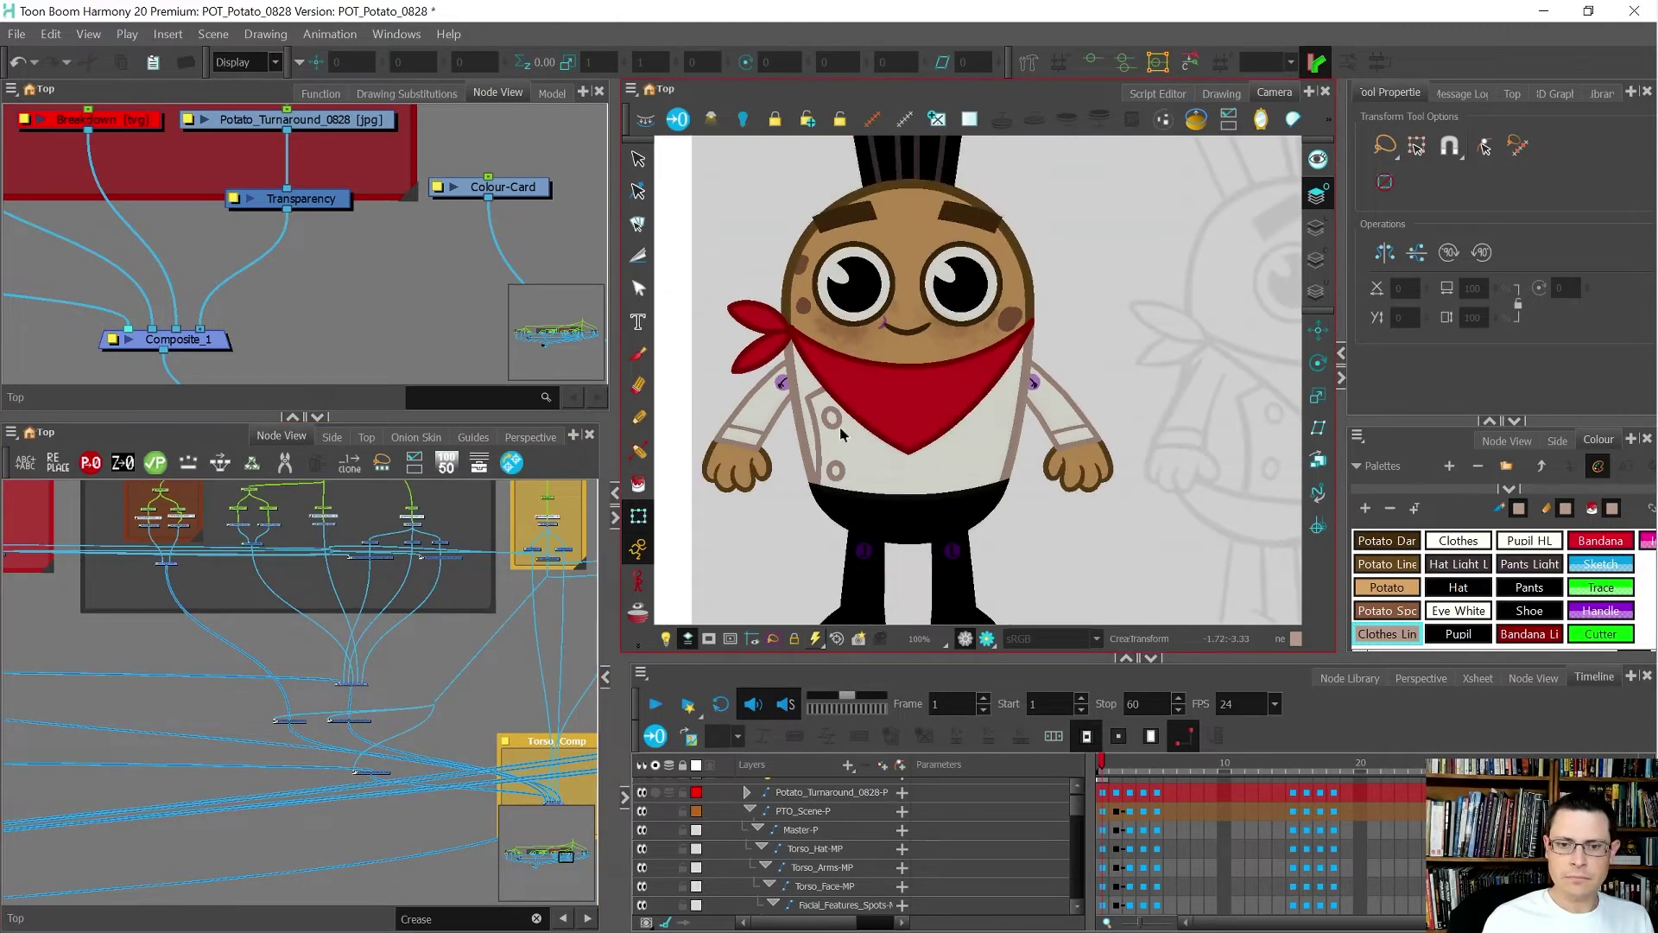
{"action": "scroll", "coordinate": [820, 397], "scroll_direction": "up", "scroll_amount": 1}
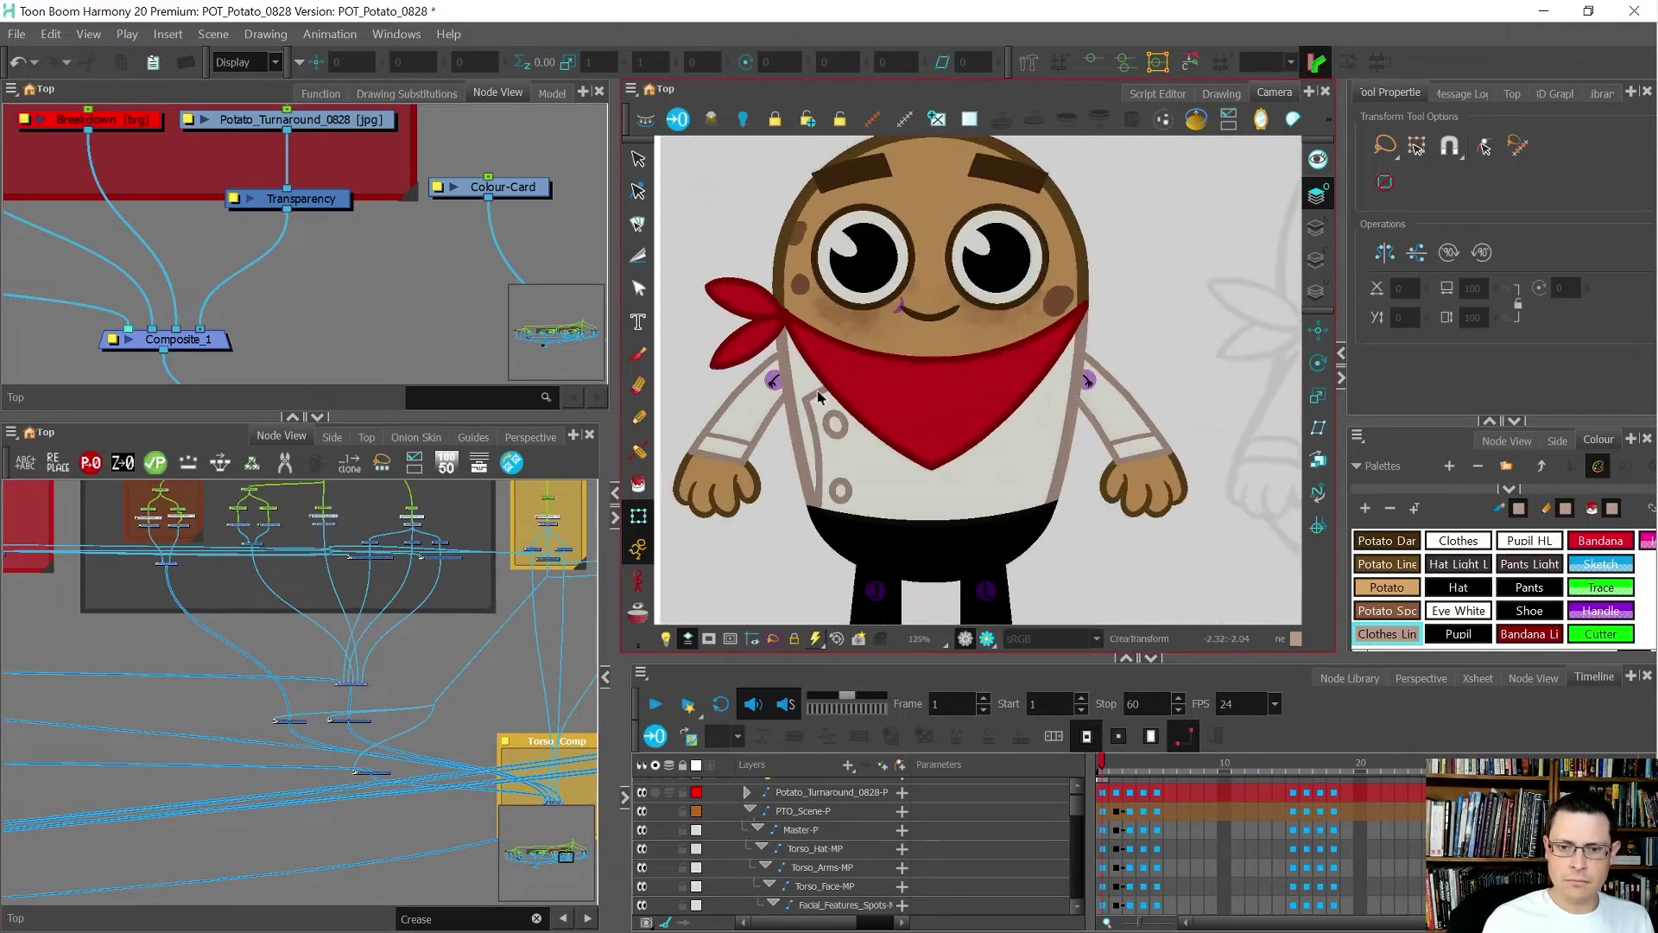
{"action": "key", "text": "period"}
{"action": "key", "text": "period"}
{"action": "key", "text": "period"}
{"action": "key", "text": "period"}
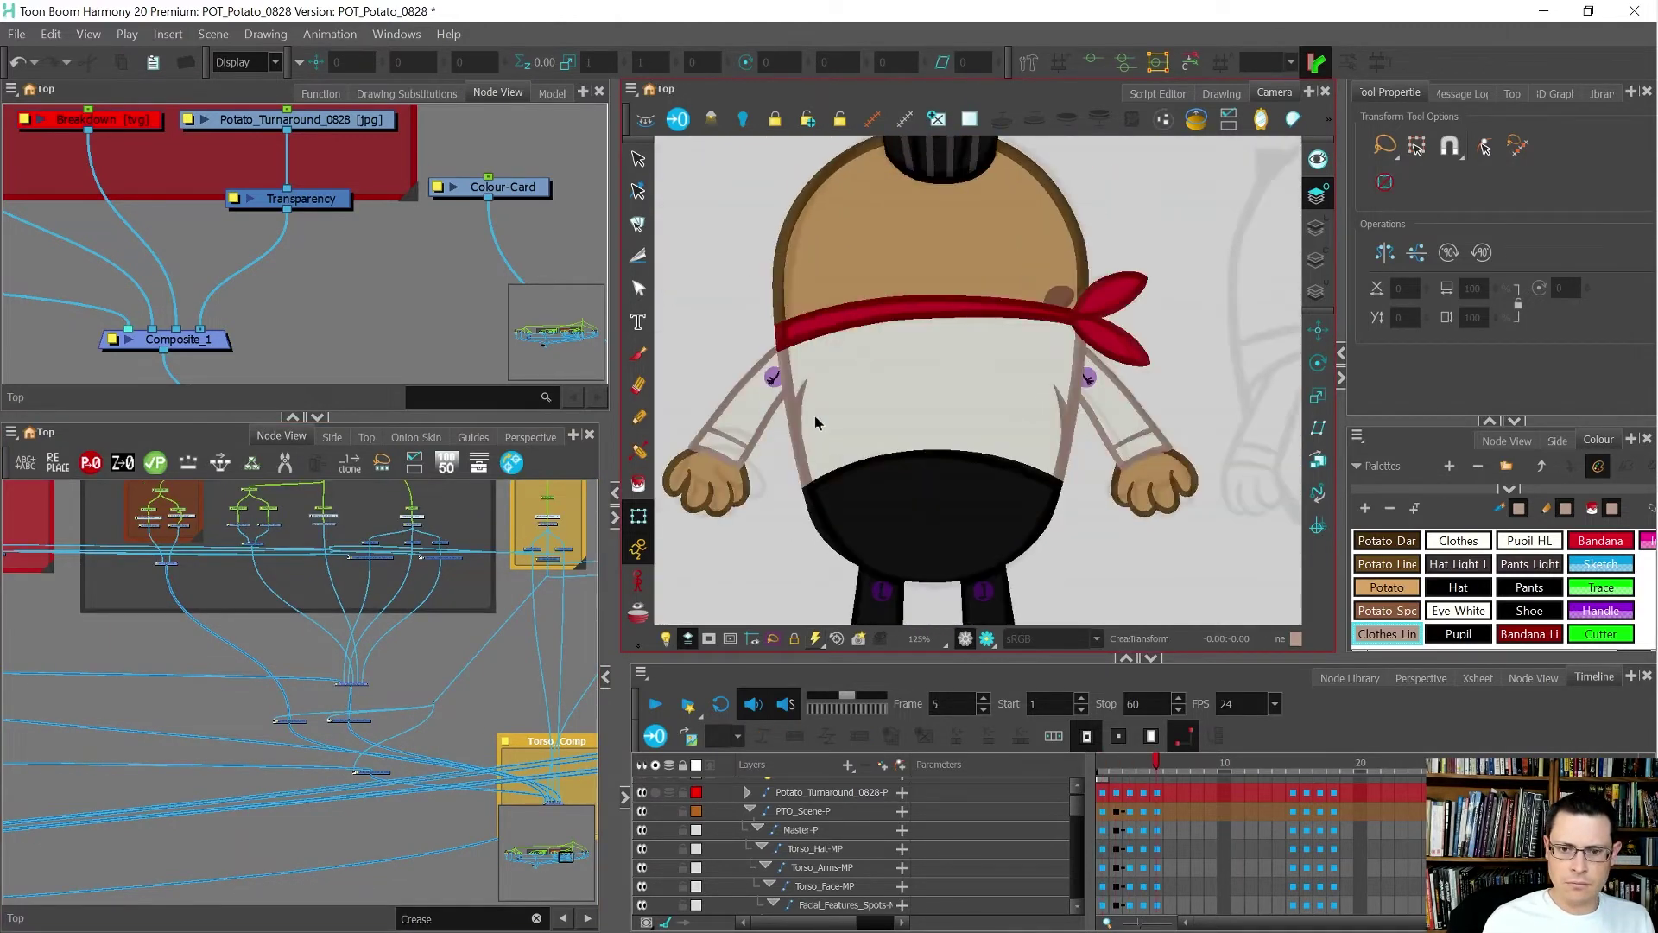
{"action": "key", "text": "comma"}
{"action": "key", "text": "comma"}
{"action": "key", "text": "comma"}
{"action": "key", "text": "comma"}
{"action": "key", "text": "period"}
{"action": "key", "text": "period"}
{"action": "key", "text": "period"}
{"action": "key", "text": "period"}
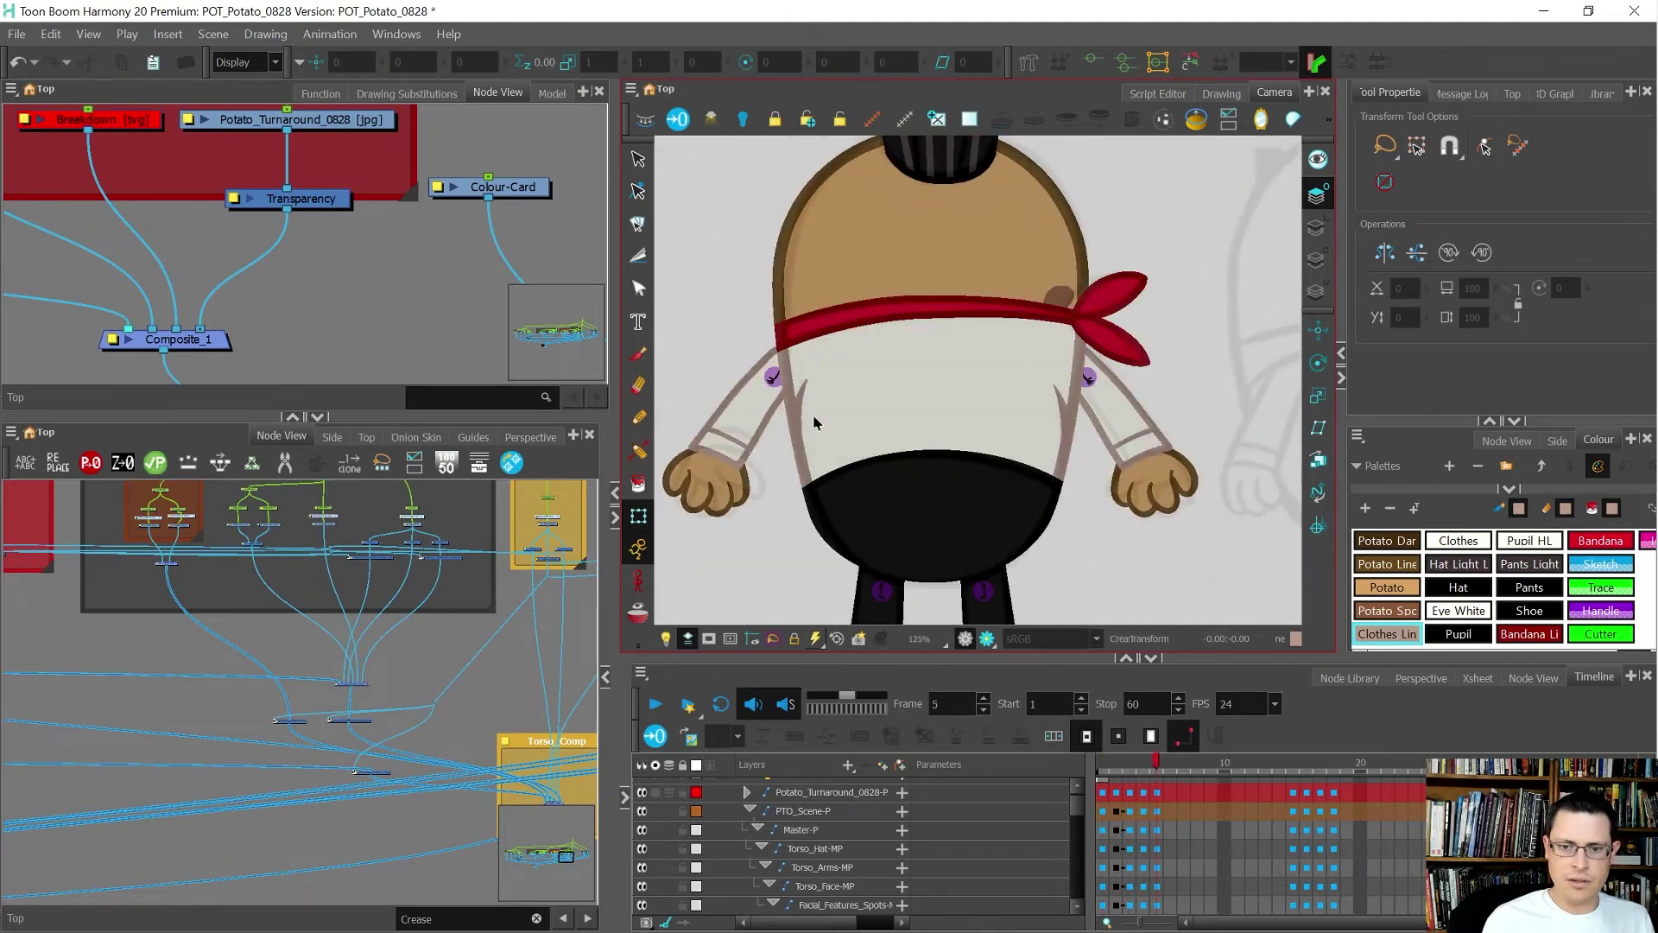
{"action": "key", "text": "comma"}
{"action": "key", "text": "comma"}
{"action": "key", "text": "comma"}
{"action": "key", "text": "period"}
{"action": "key", "text": "period"}
{"action": "key", "text": "period"}
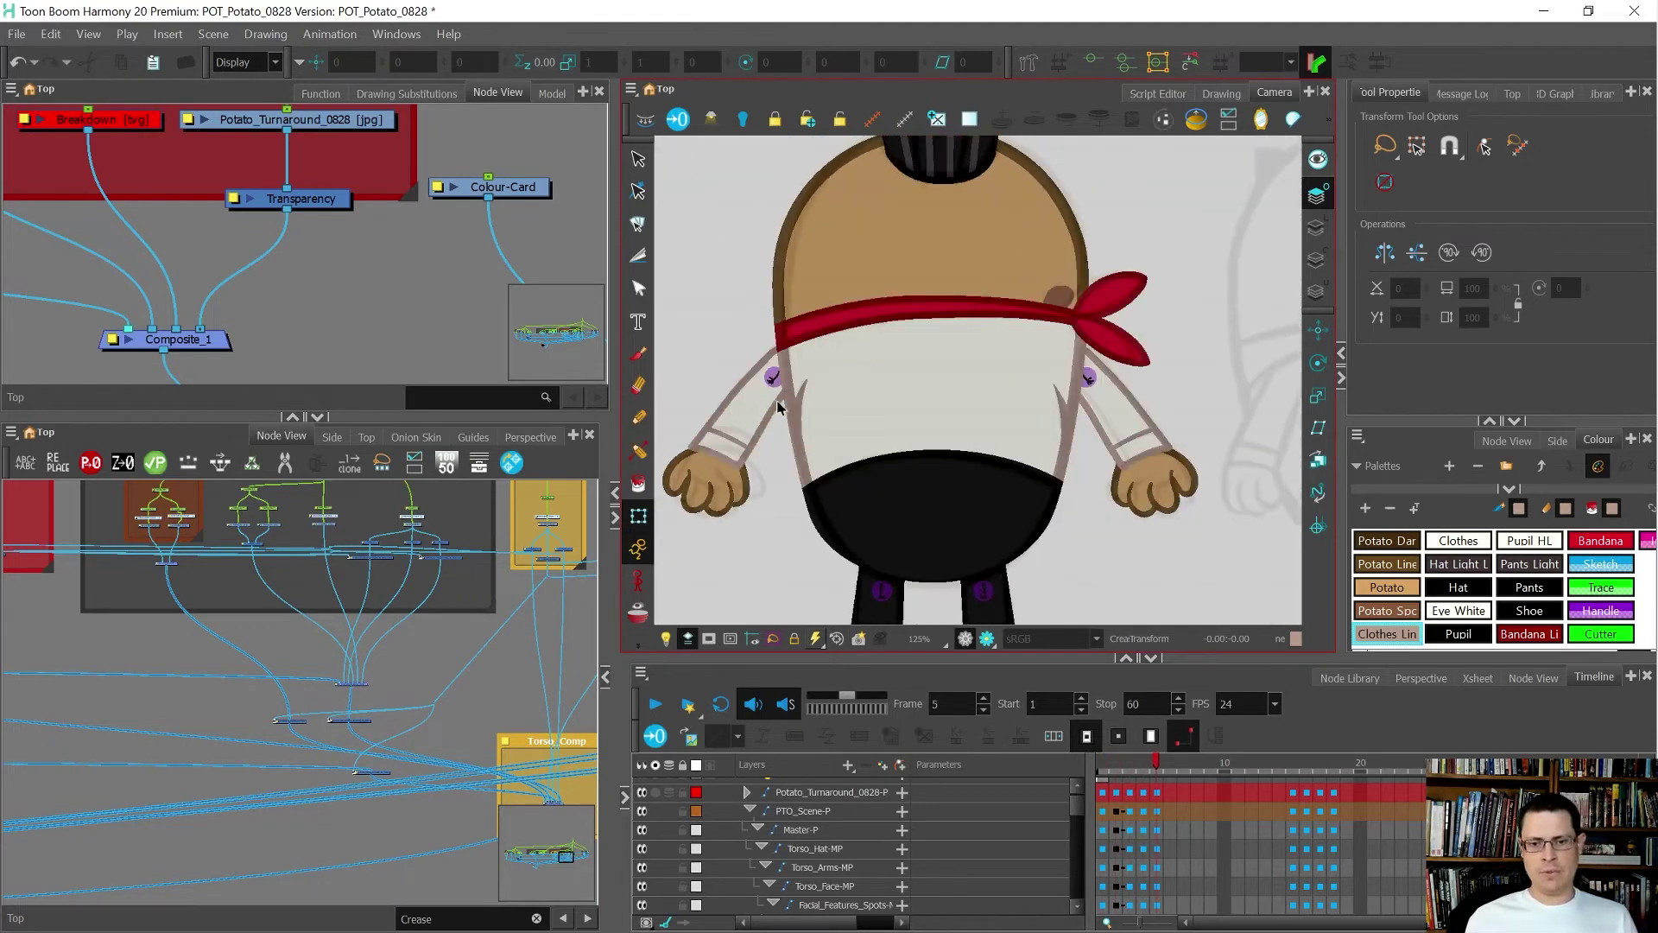
- Compare the coat and bandana between the QB pose on frame 4 and the BK pose on frame 5
{"action": "key", "text": "comma"}
{"action": "scroll", "coordinate": [785, 464], "scroll_direction": "down", "scroll_amount": 1}
{"action": "key", "text": "period"}
{"action": "key", "text": "comma"}
{"action": "scroll", "coordinate": [795, 463], "scroll_direction": "down", "scroll_amount": 2}
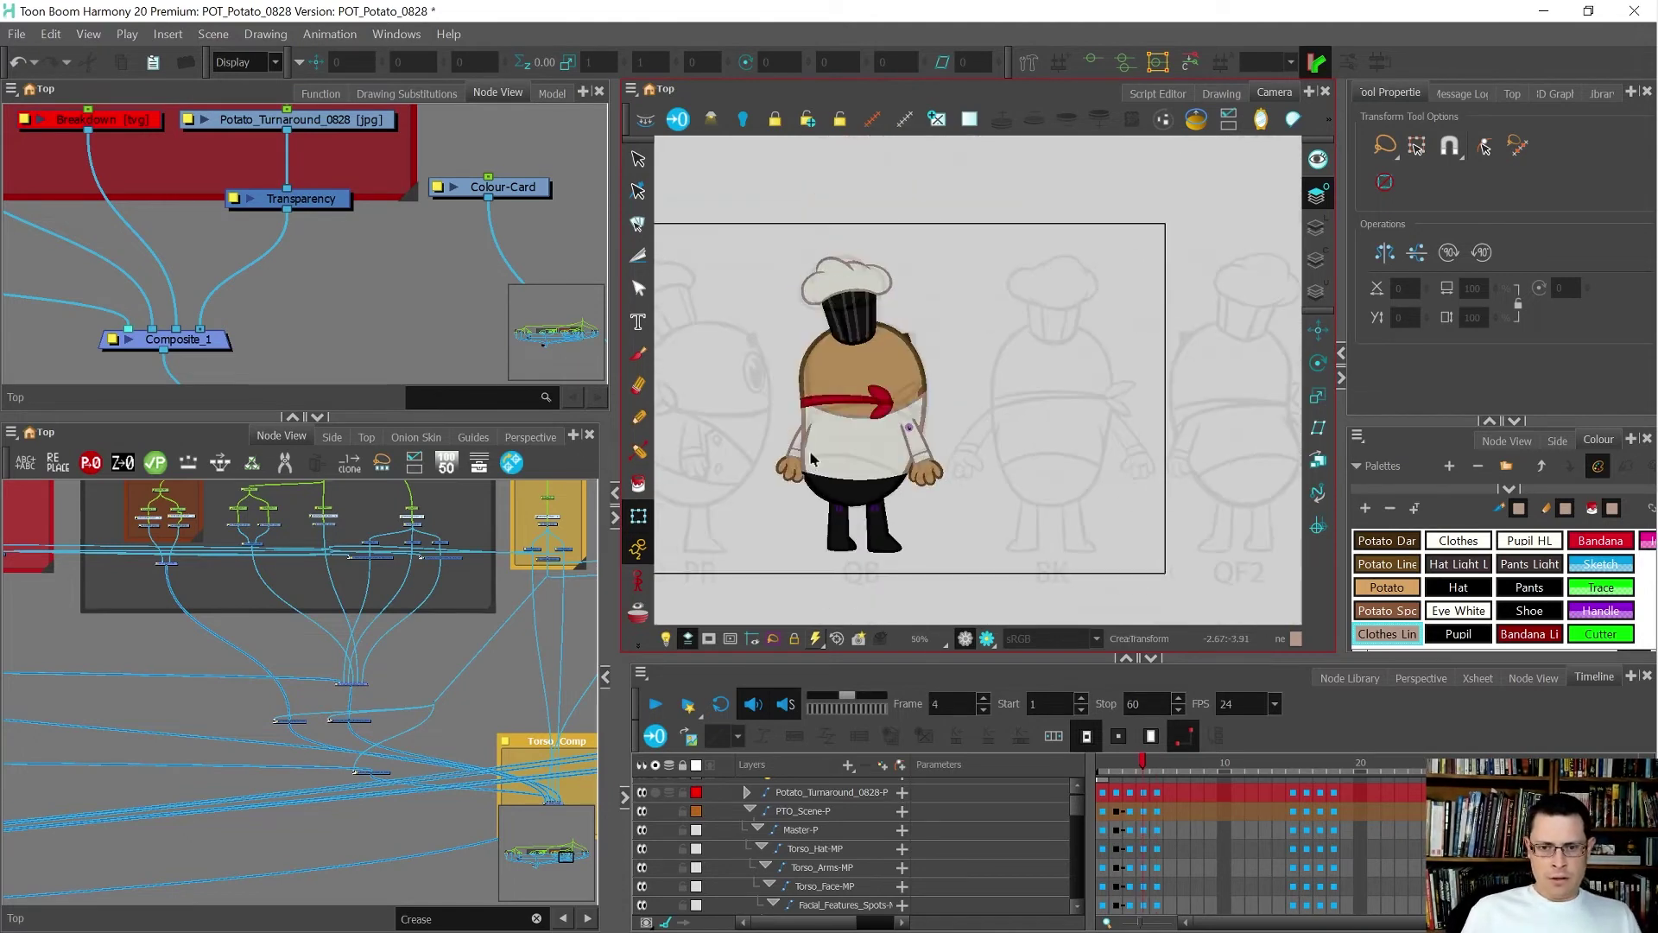
{"action": "key", "text": "period"}
{"action": "key", "text": "comma"}
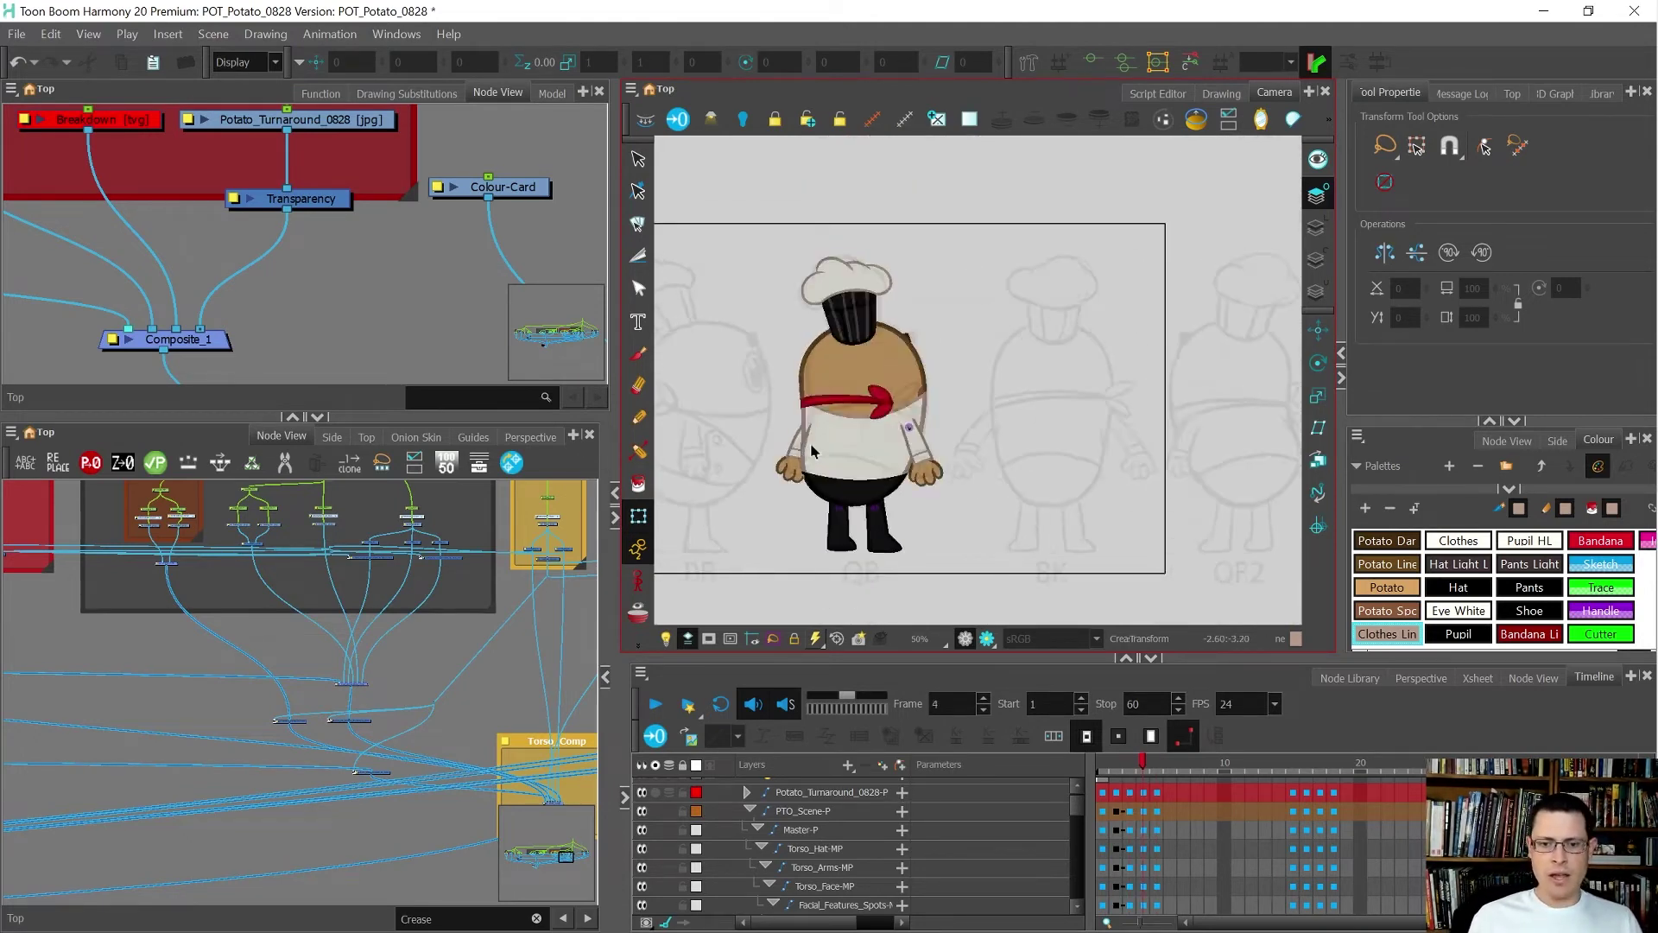
{"action": "key", "text": "period"}
{"action": "key", "text": "period"}
{"action": "key", "text": "comma"}
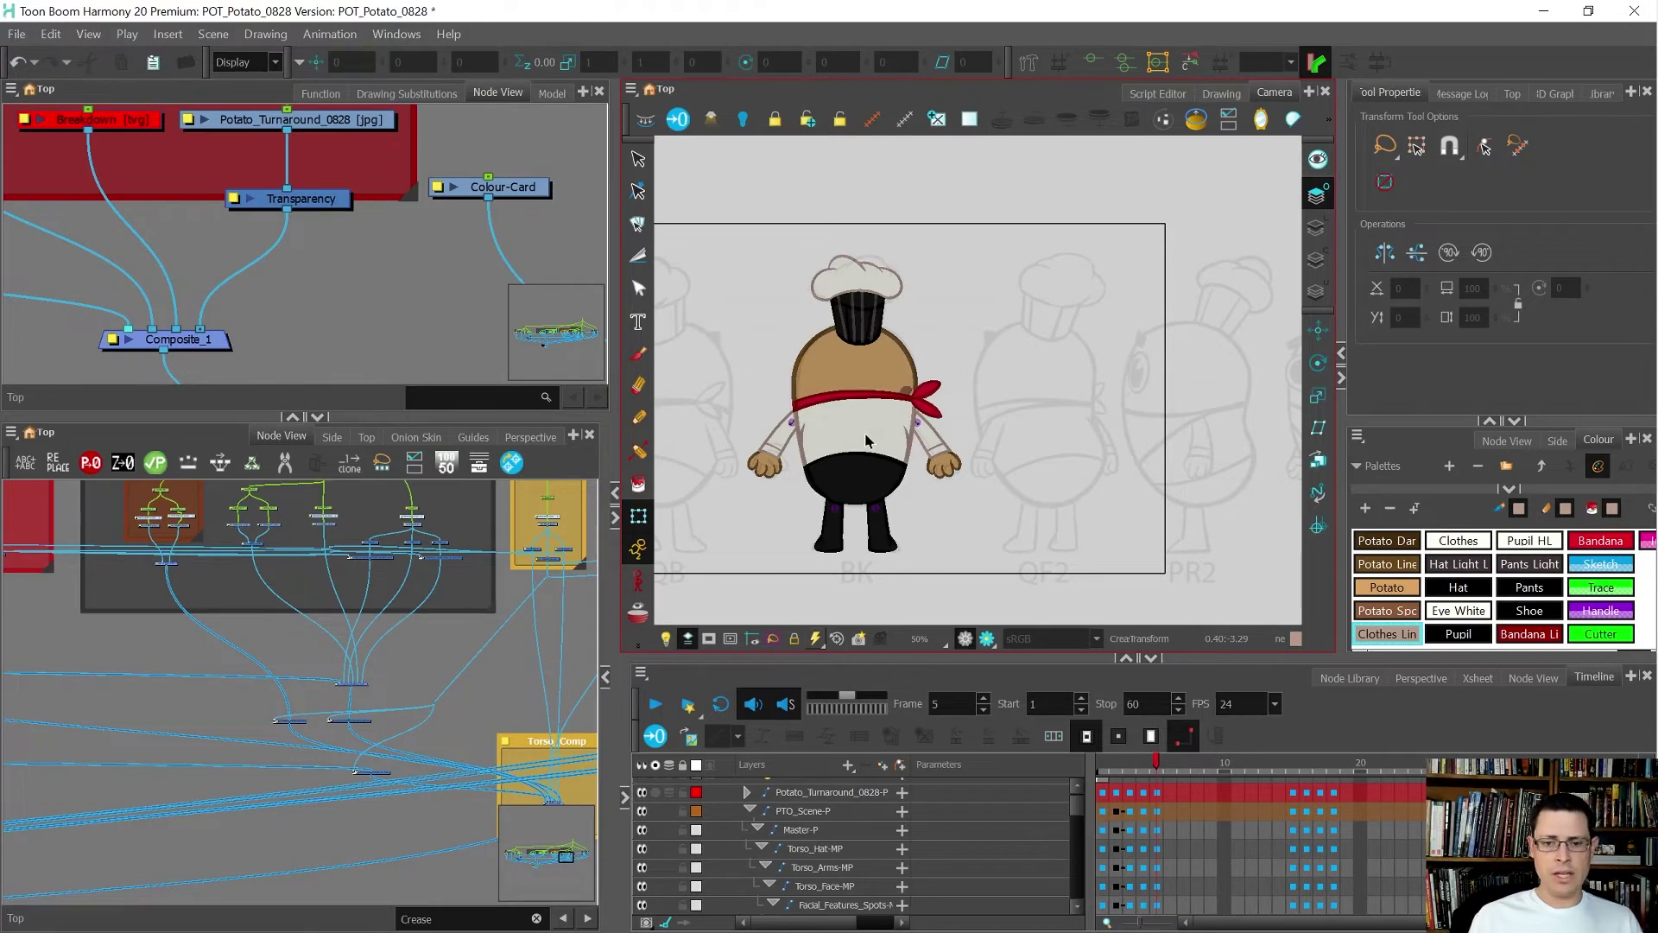
{"action": "key", "text": "comma"}
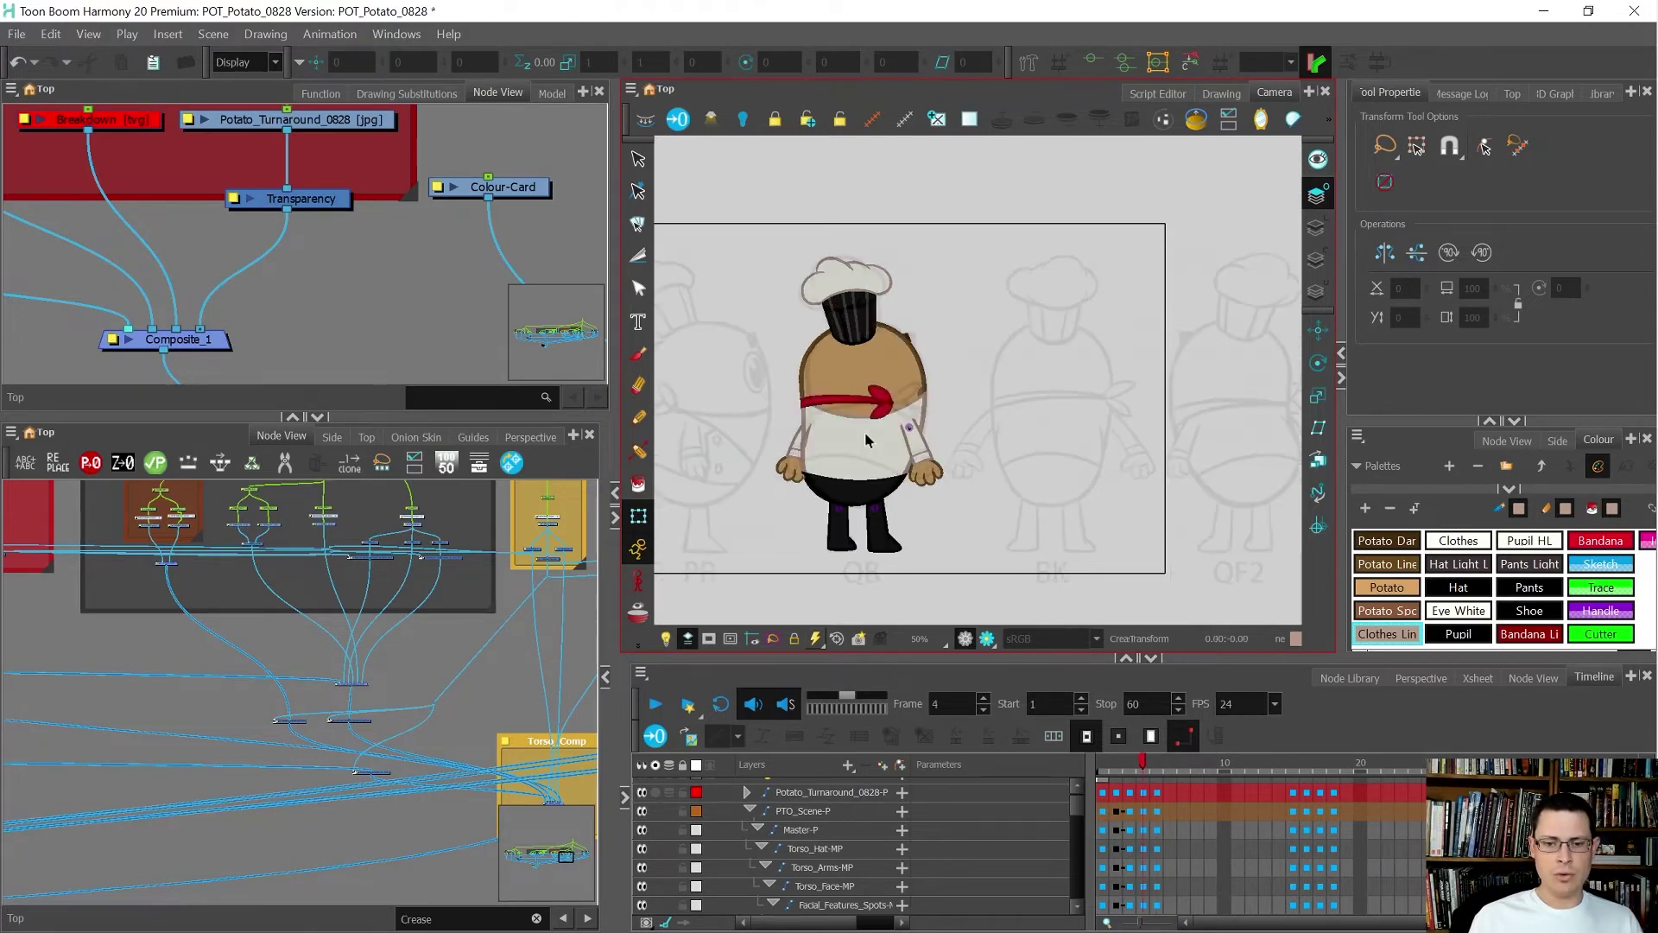
- Copy the Coat_Bandana-MP pose from frame 5 onto frame 4
{"action": "scroll", "coordinate": [862, 431], "scroll_direction": "up", "scroll_amount": 2}
{"action": "key", "text": "period"}
{"action": "left_click", "coordinate": [859, 429]}
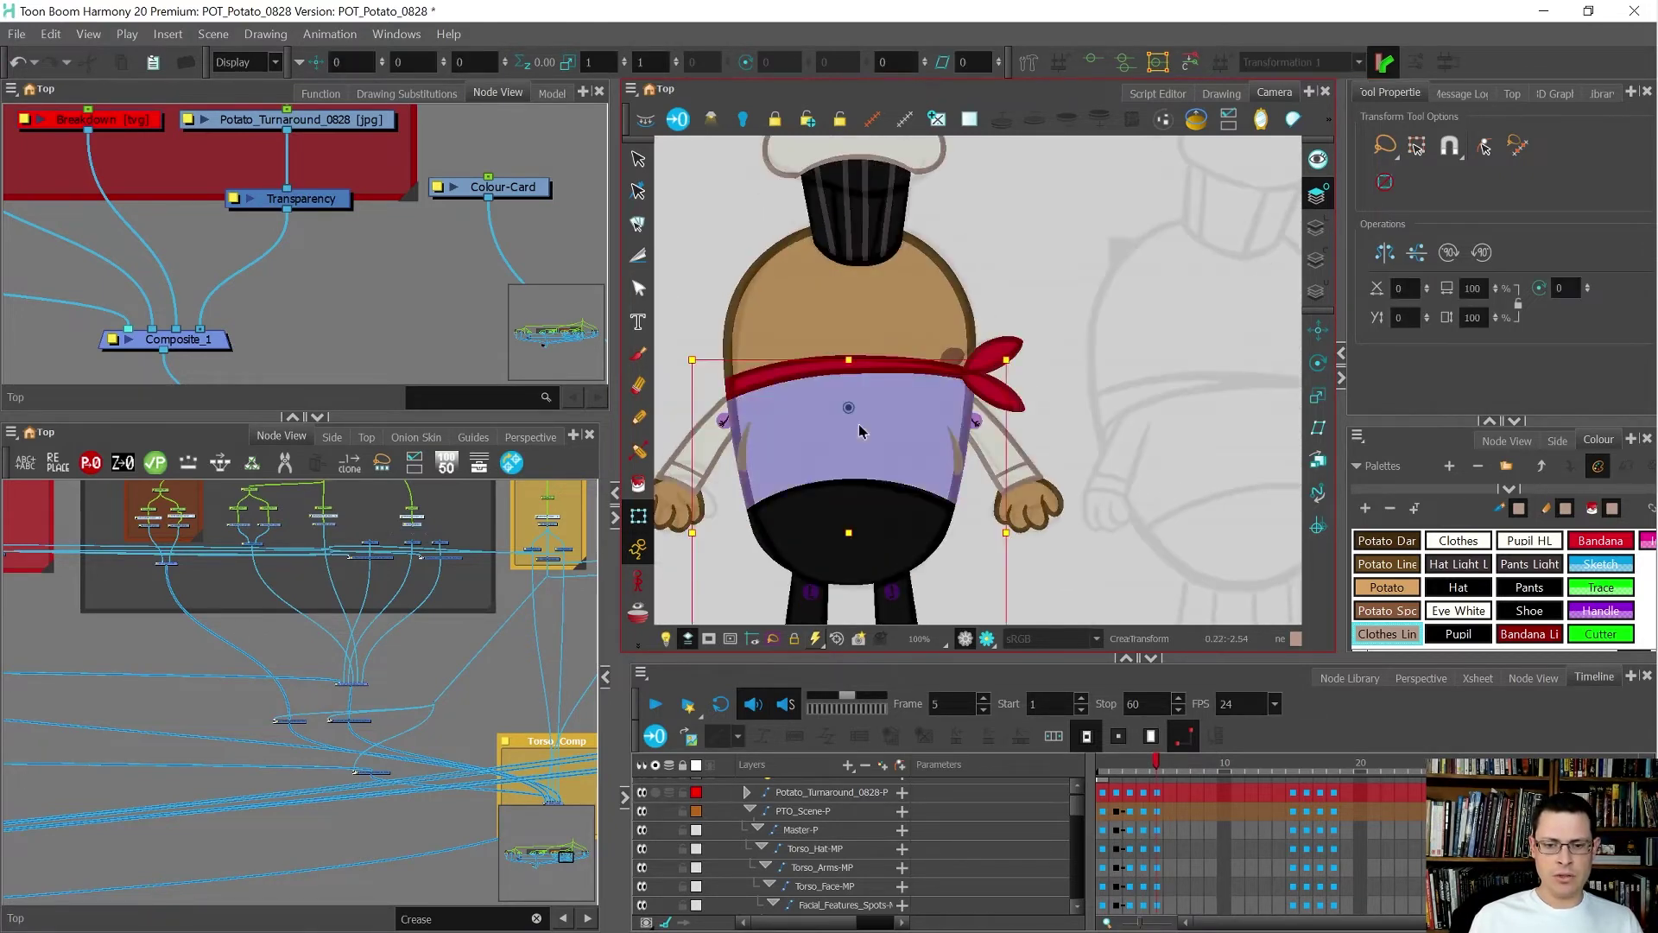
{"action": "key", "text": "b"}
{"action": "key", "text": "b"}
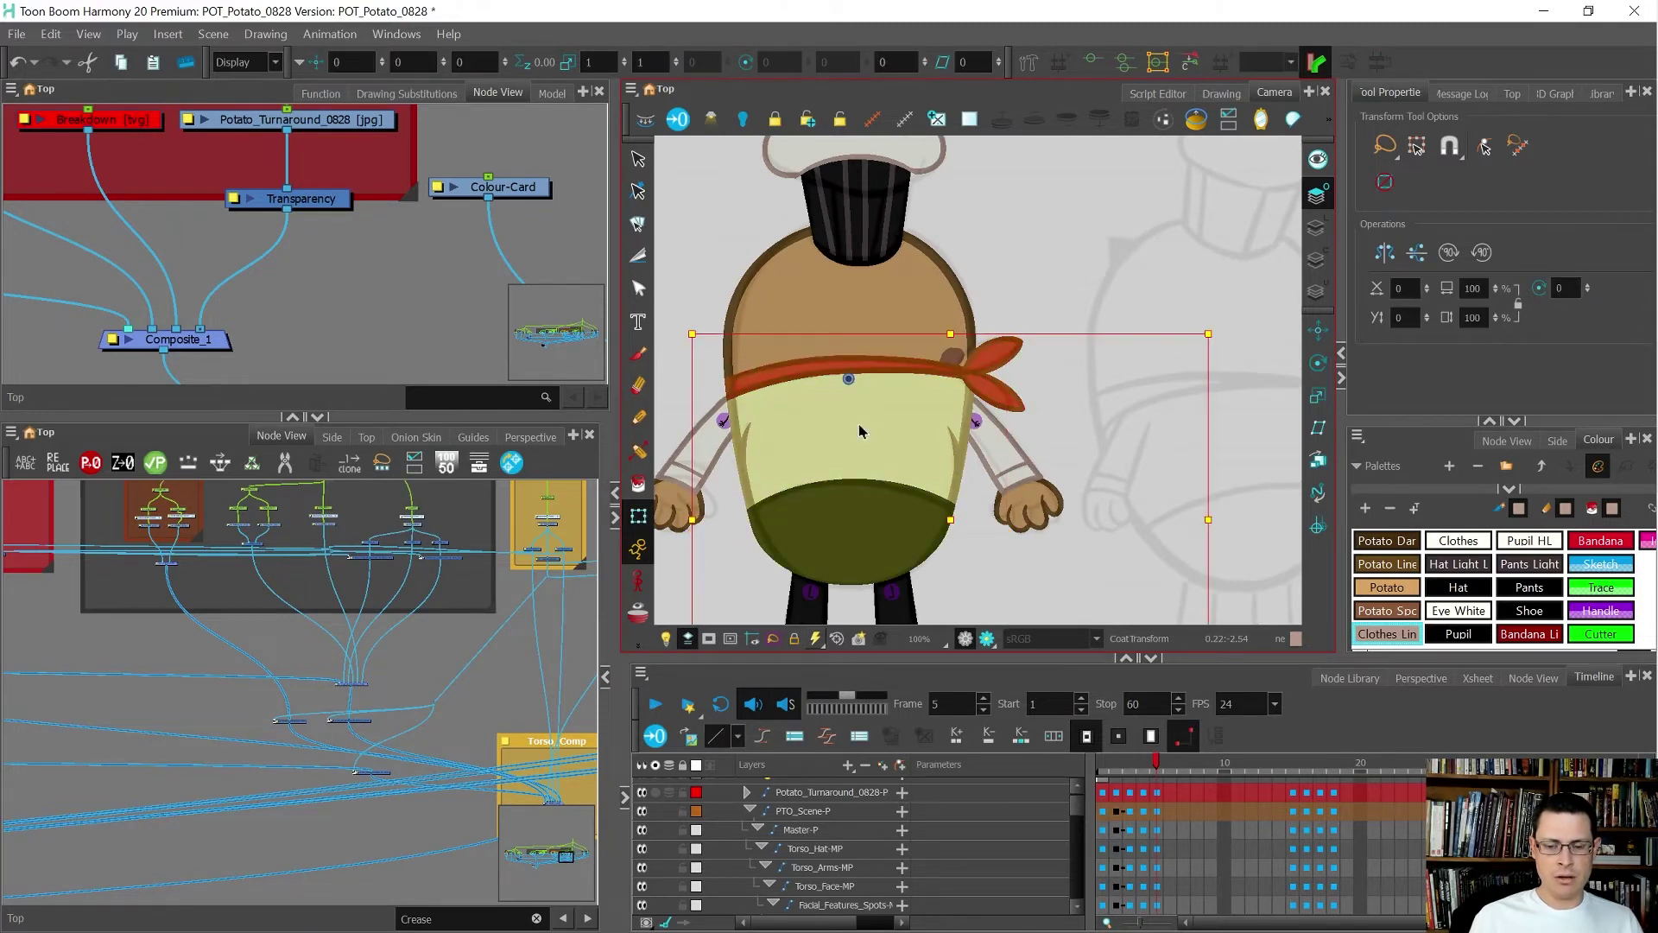
{"action": "key", "text": "comma"}
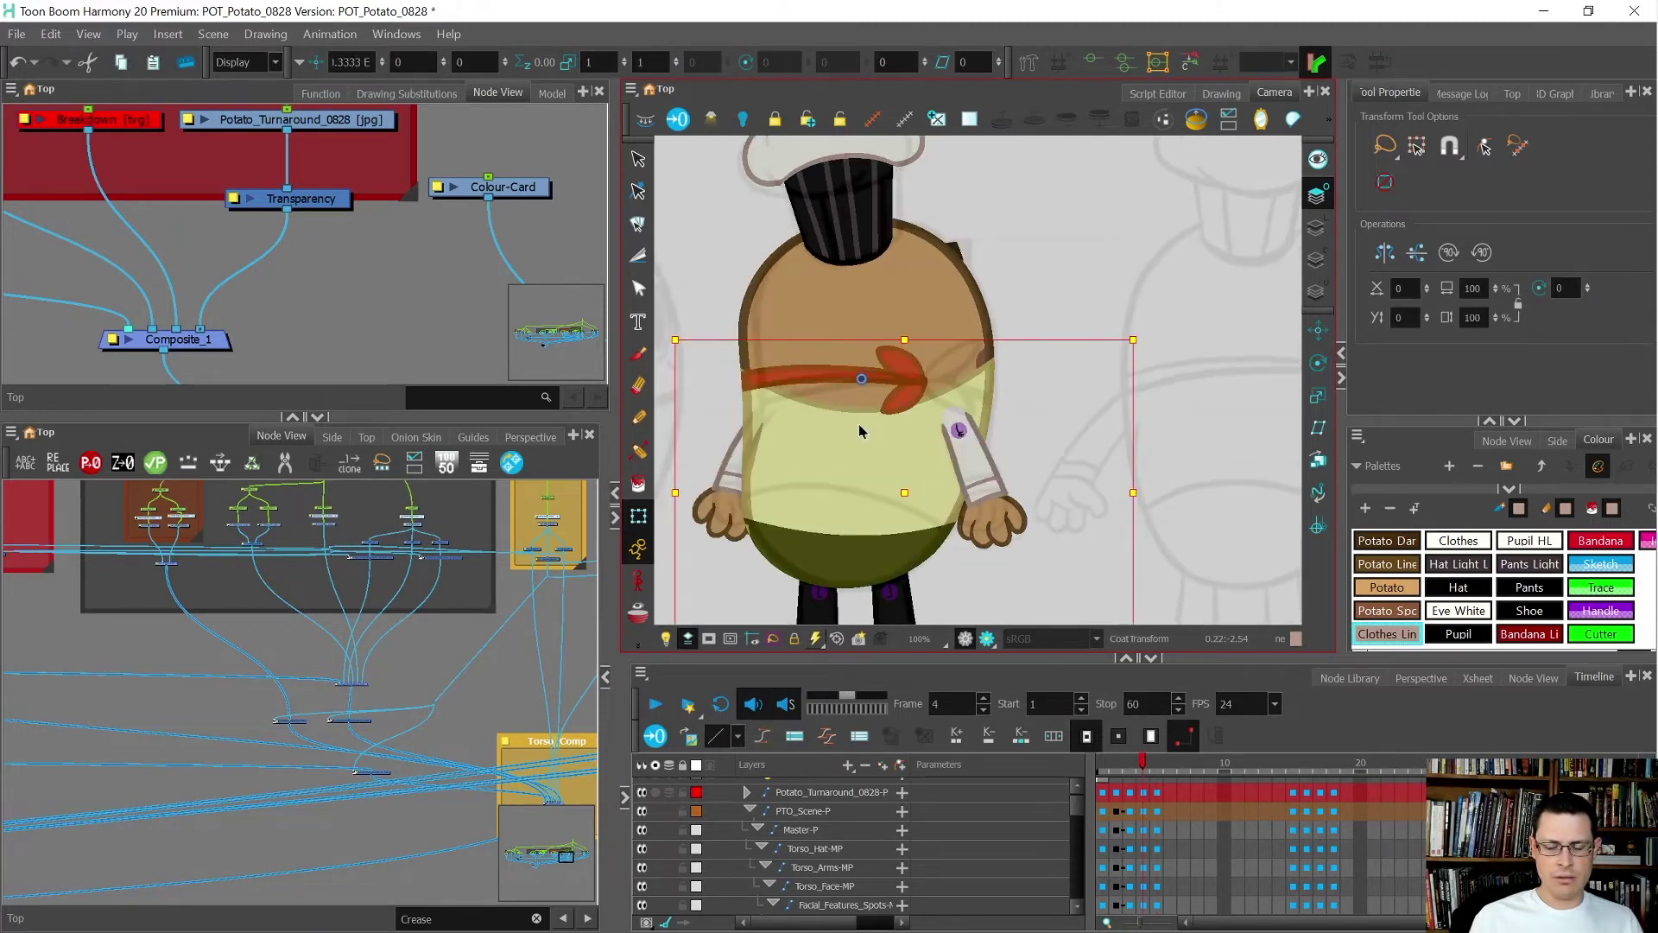
{"action": "key", "text": "period"}
{"action": "key", "text": "comma"}
{"action": "key", "text": "period"}
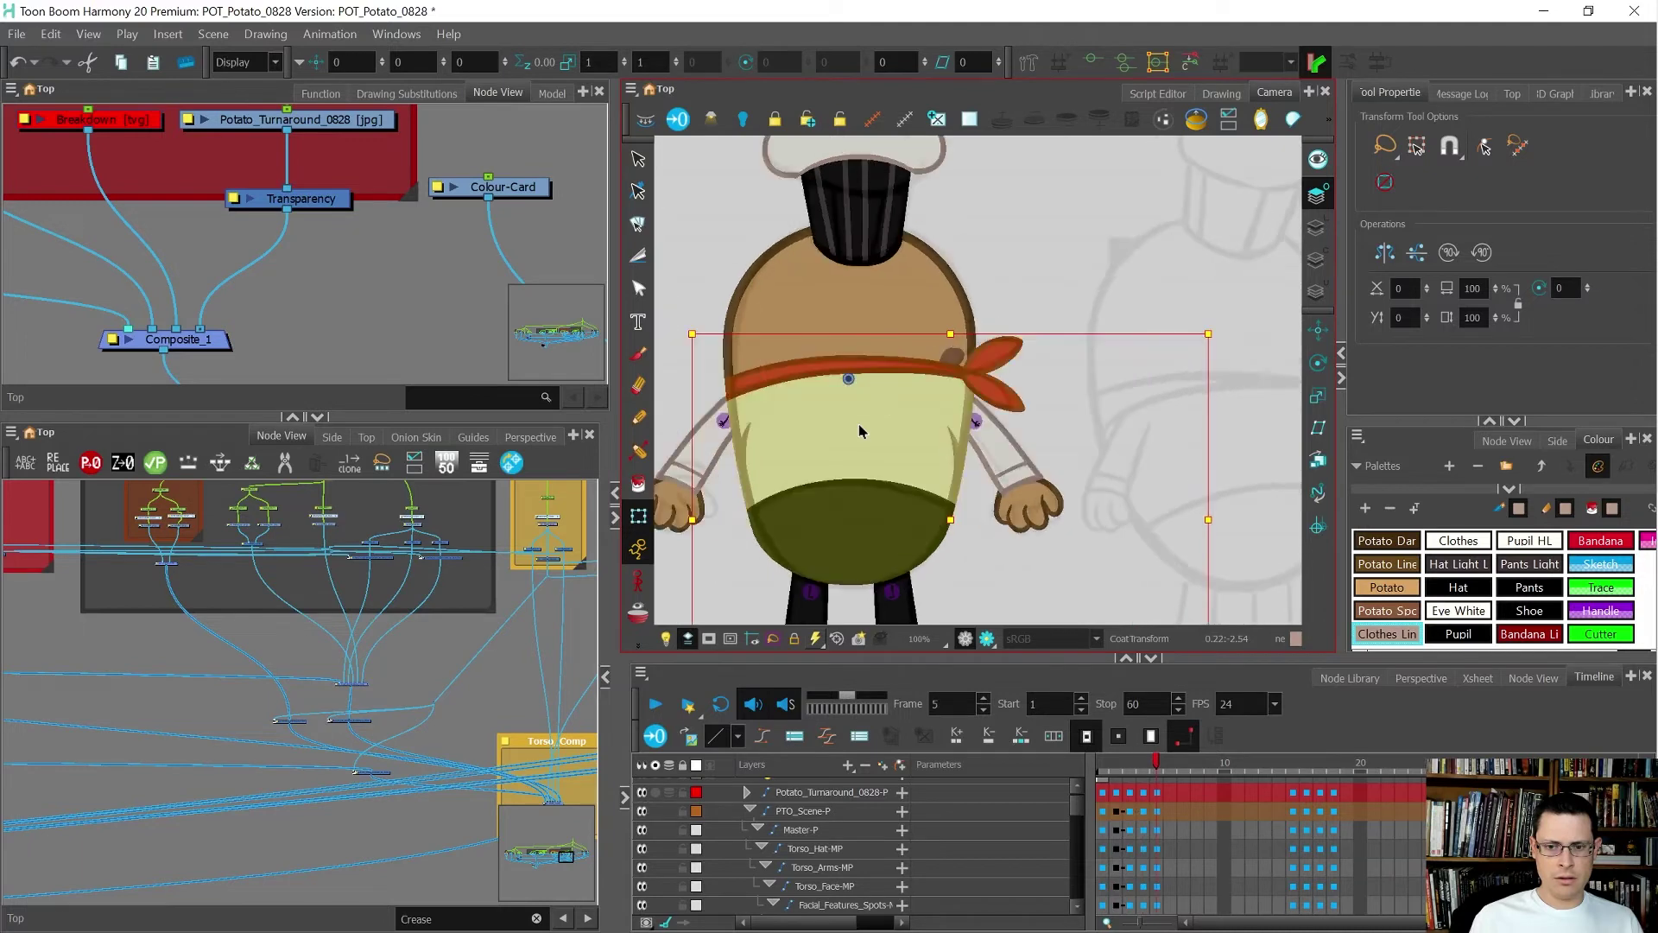
{"action": "key", "text": "o"}
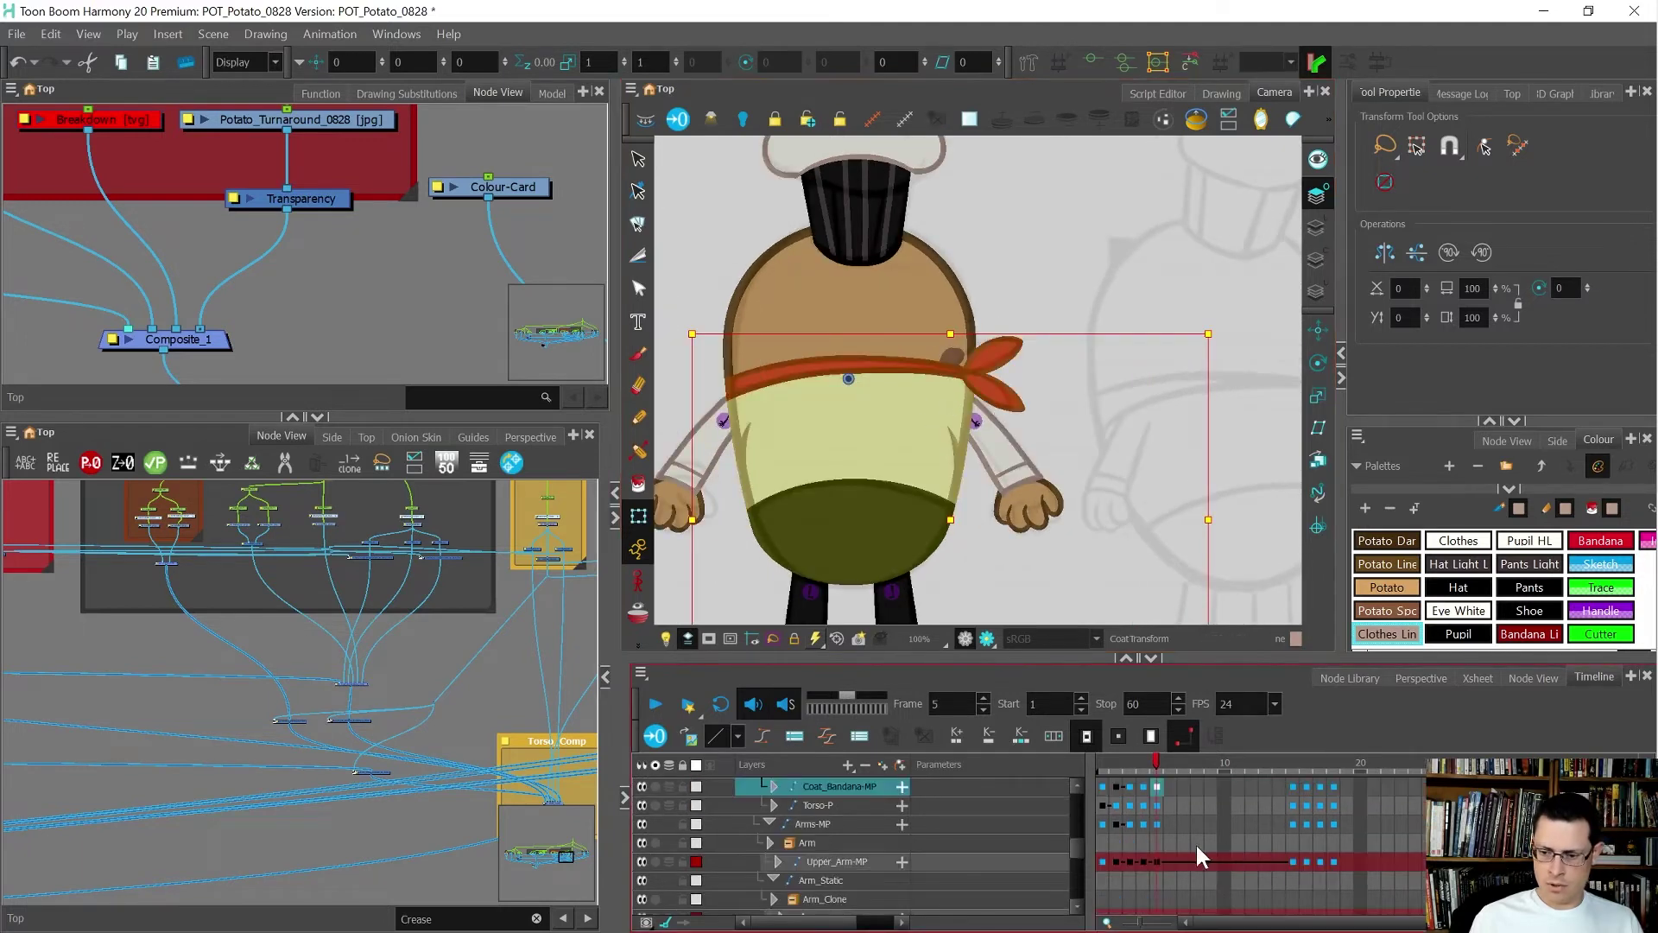
{"action": "left_click", "coordinate": [1156, 788]}
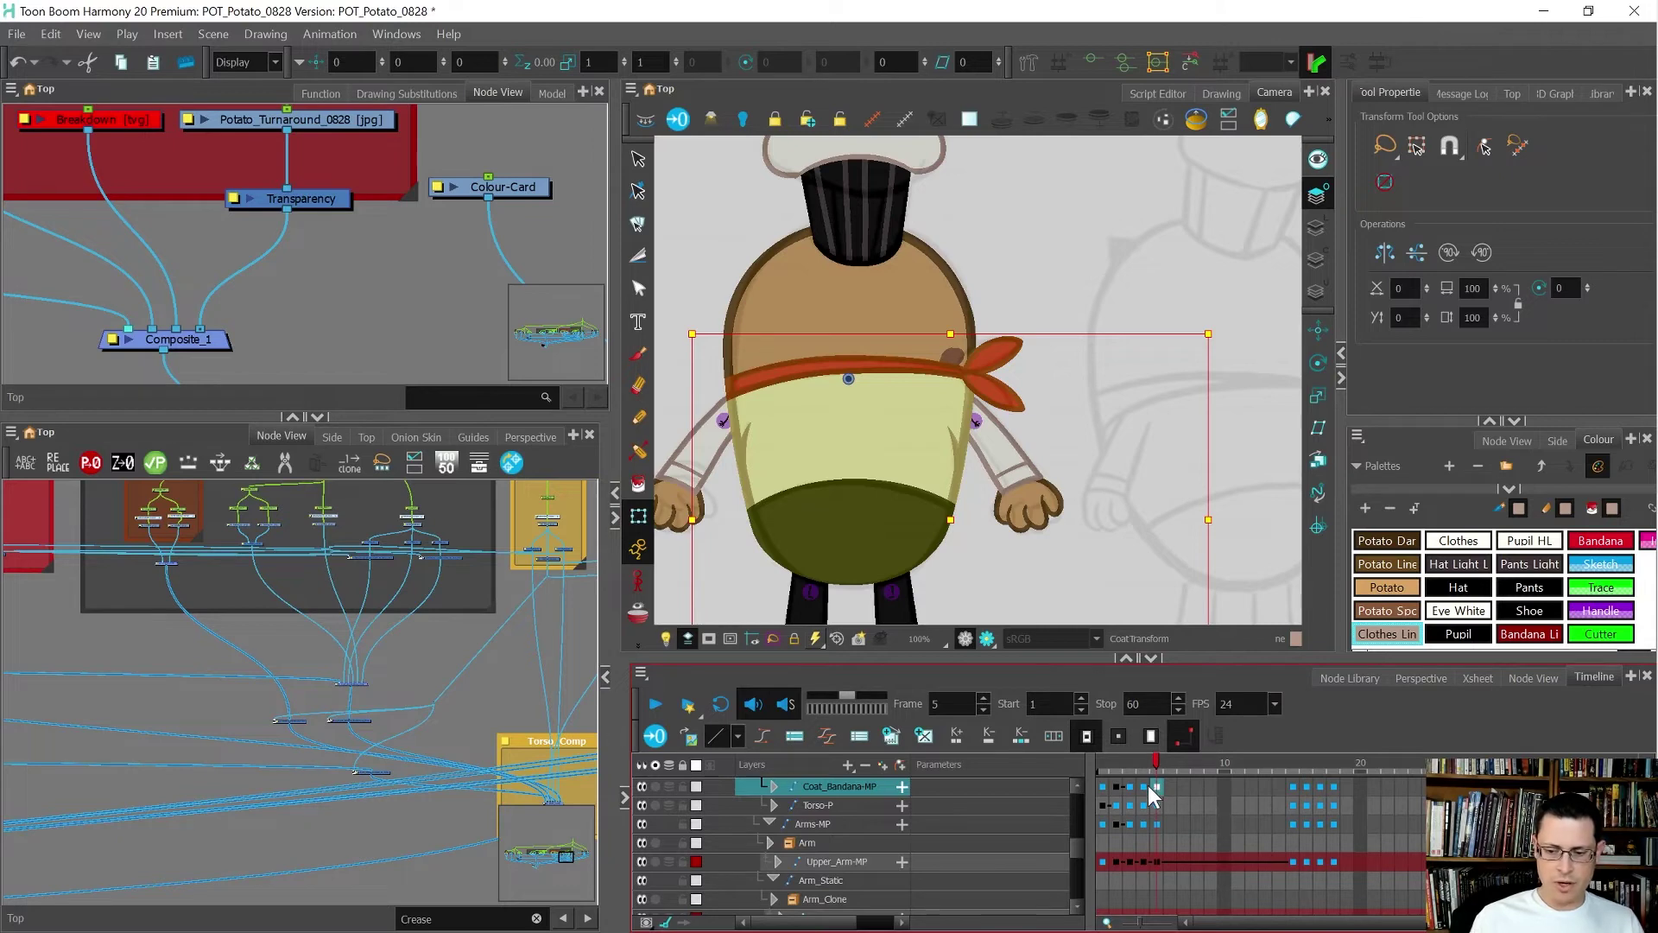
{"action": "left_click", "coordinate": [1143, 788]}
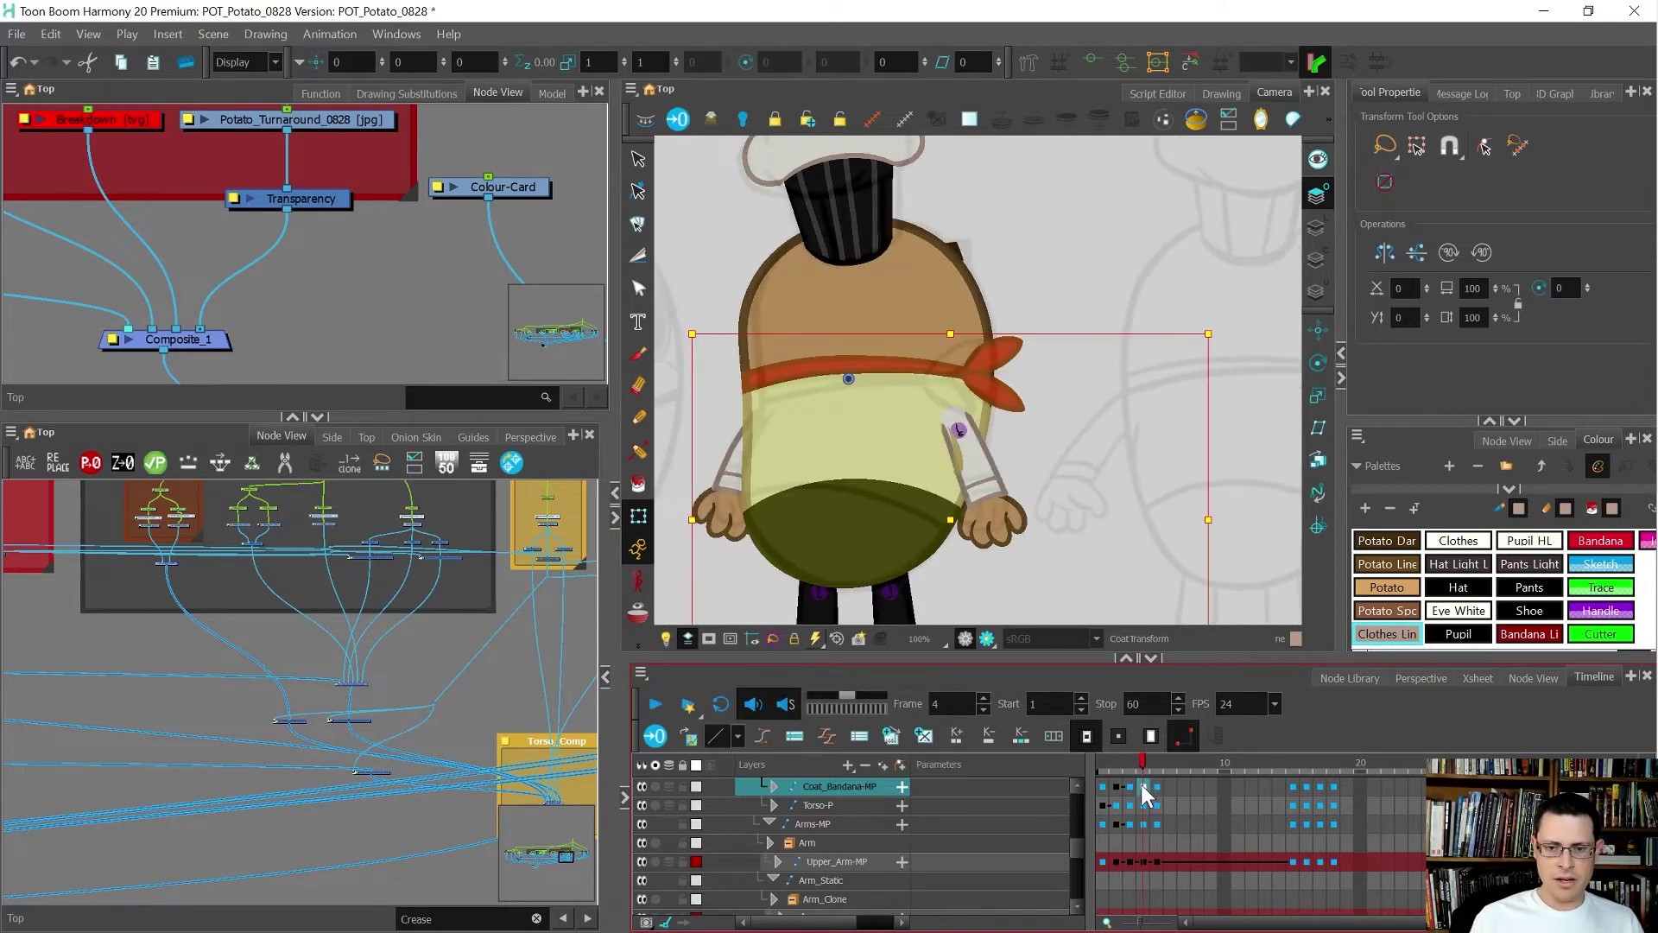
- Shift the bandana left on frame 4 so its knot sits inside the body outline, after checking the neighbouring poses
{"action": "key", "text": "comma"}
{"action": "key", "text": "period"}
{"action": "key", "text": "period"}
{"action": "key", "text": "comma"}
{"action": "key", "text": "comma"}
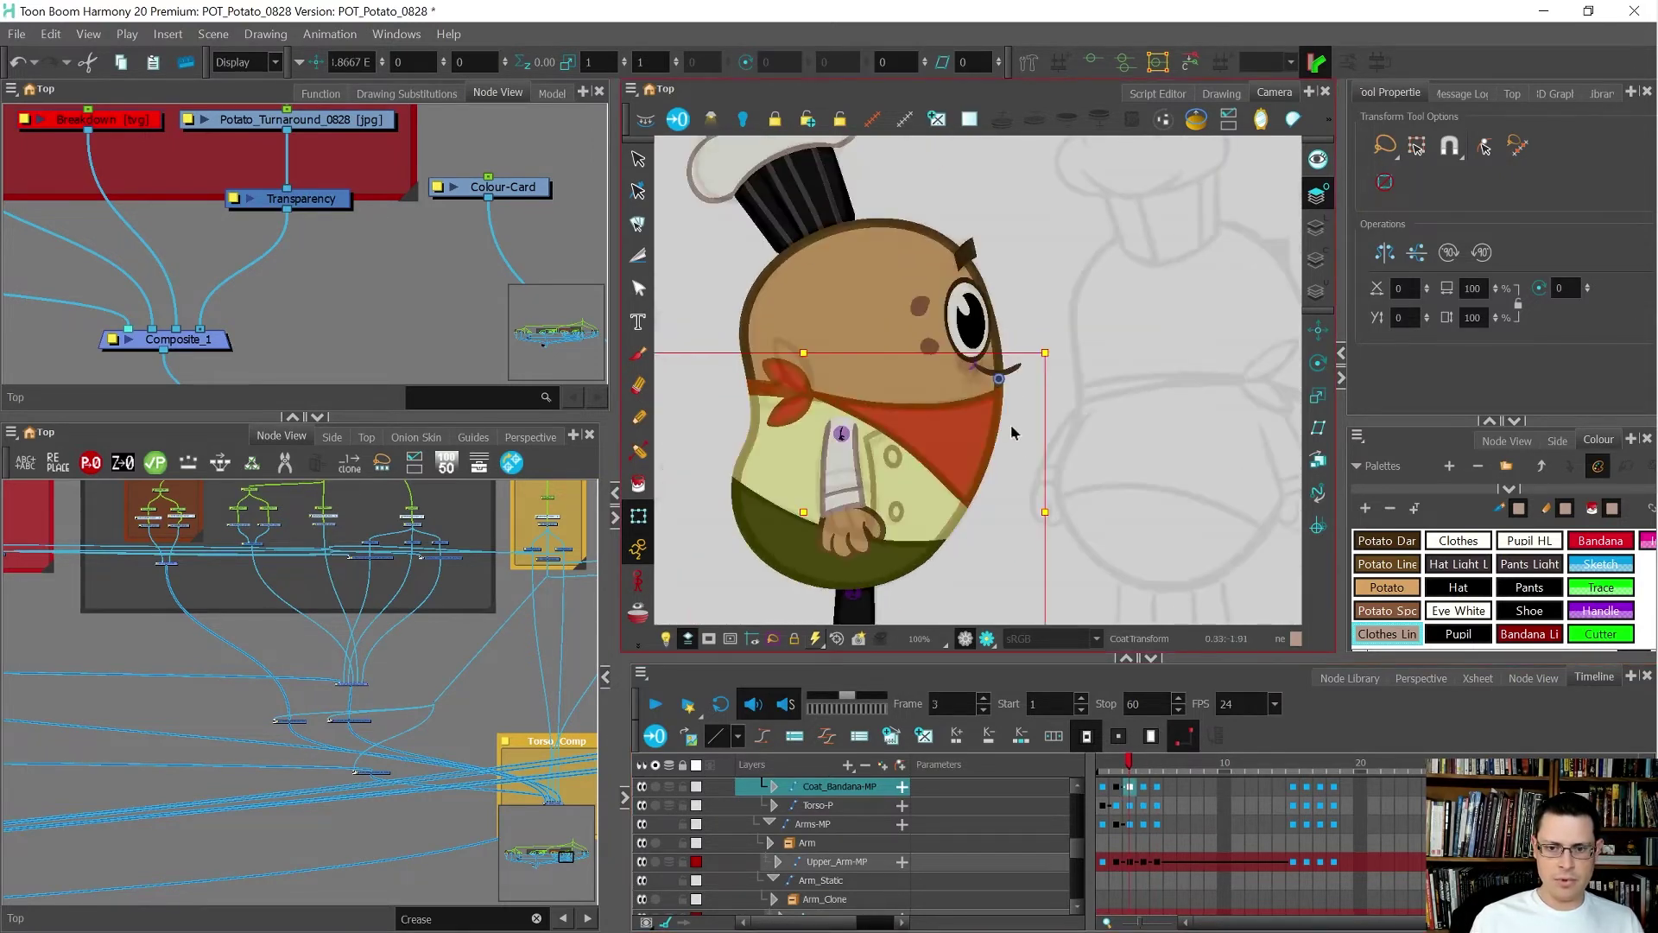
{"action": "key", "text": "period"}
{"action": "left_click", "coordinate": [986, 386]}
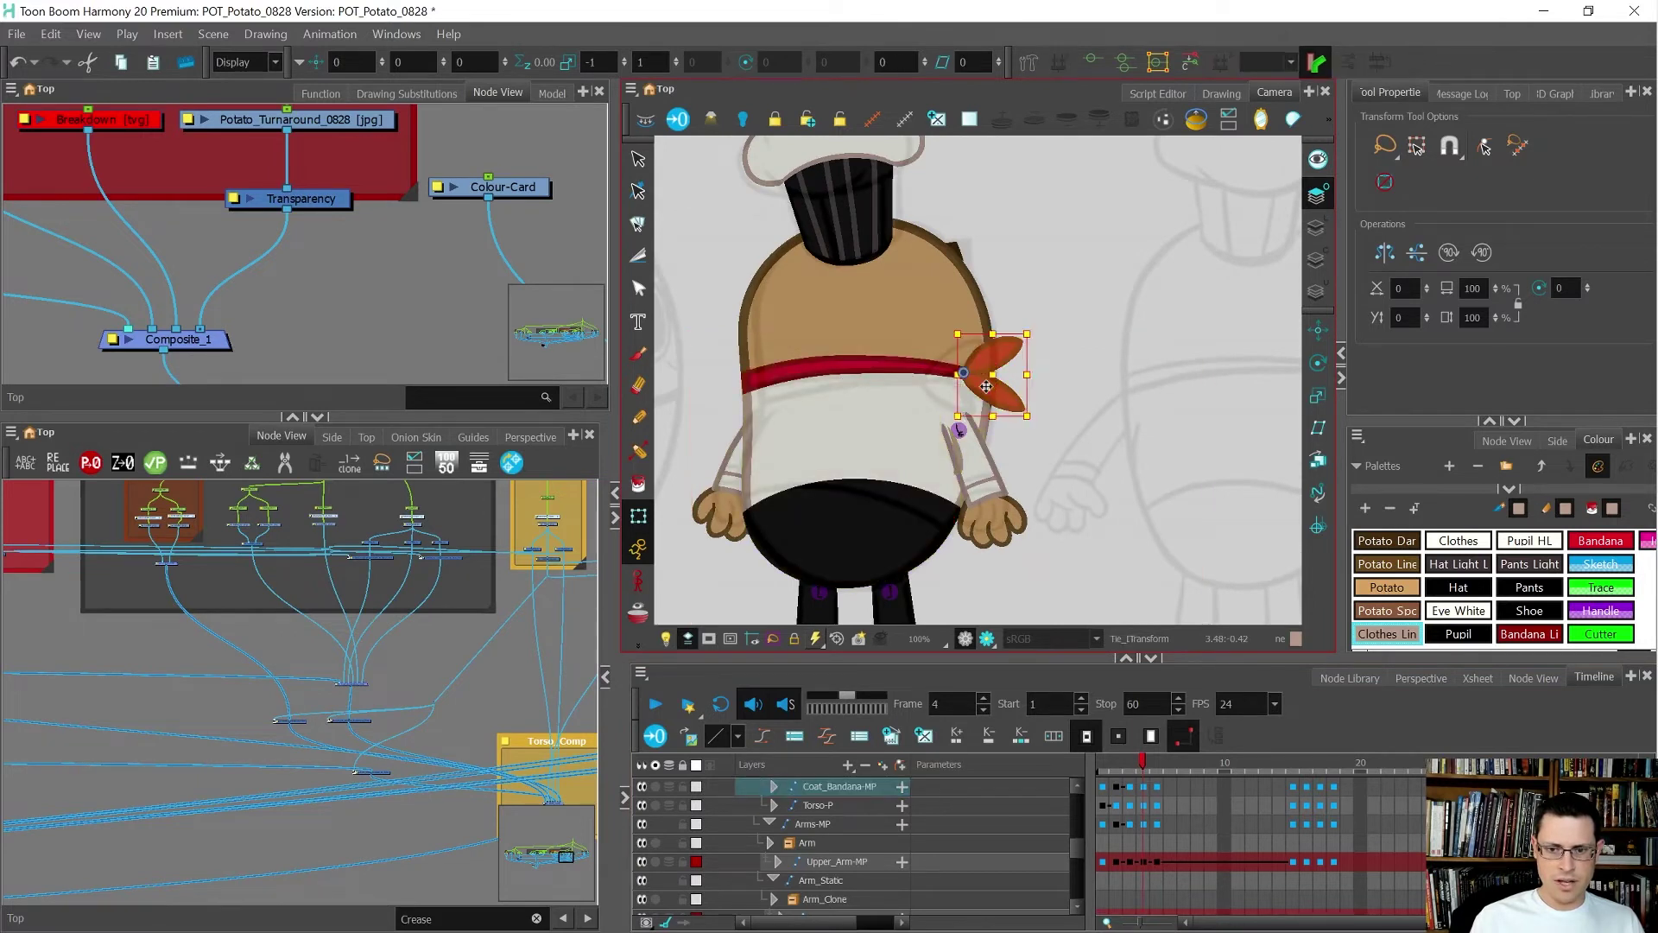
{"action": "left_click", "coordinate": [989, 391]}
{"action": "scroll", "coordinate": [987, 390], "scroll_direction": "up", "scroll_amount": 1}
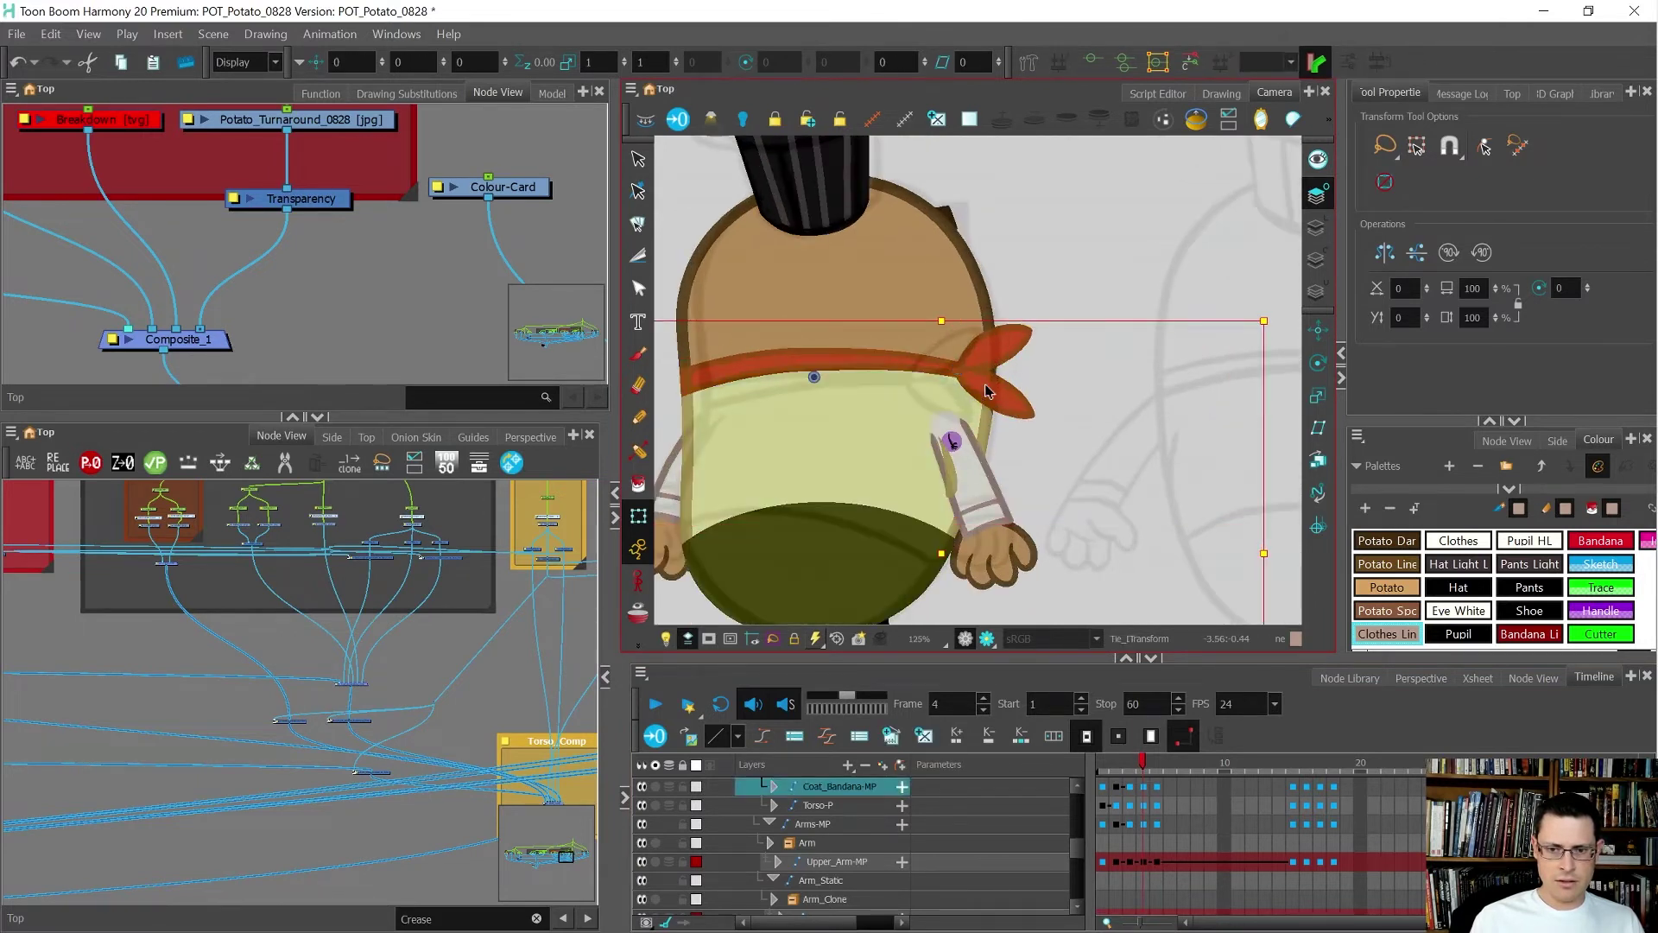
{"action": "left_click_drag", "start_coordinate": [988, 390], "coordinate": [935, 402]}
- Rotate the knot's upper and lower tails slightly on frame 4 and compare the result with frame 5
{"action": "left_click", "coordinate": [959, 358]}
{"action": "scroll", "coordinate": [996, 378], "scroll_direction": "up", "scroll_amount": 3}
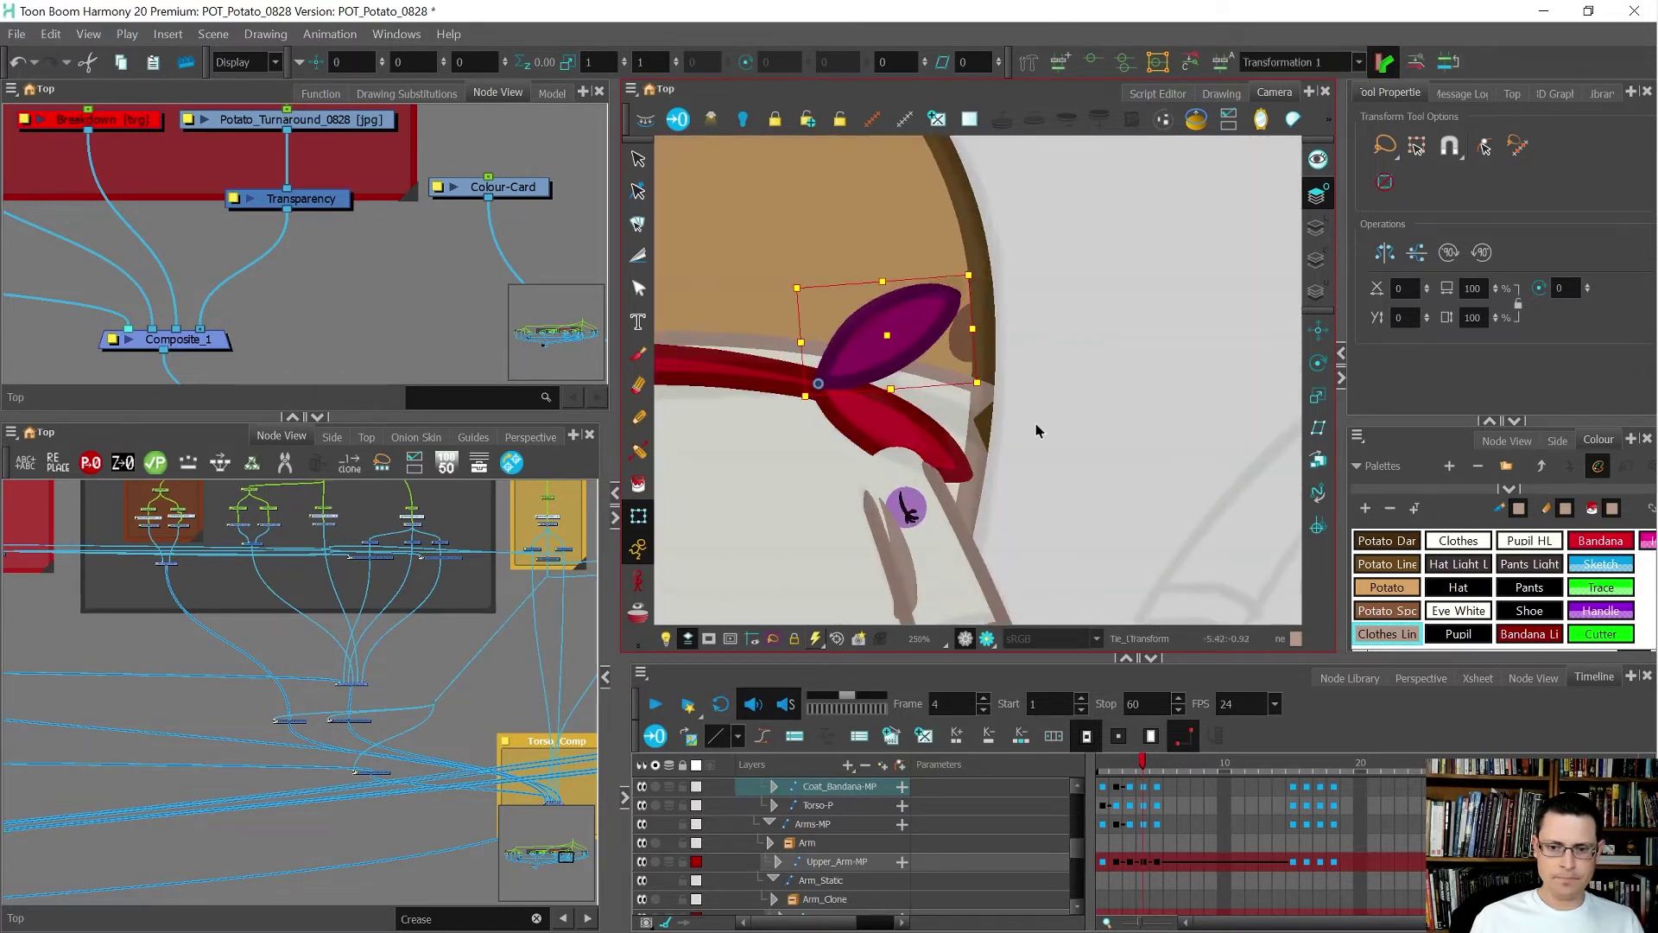
{"action": "left_click", "coordinate": [952, 450]}
{"action": "left_click_drag", "start_coordinate": [1060, 448], "coordinate": [1064, 436]}
{"action": "key", "text": "period"}
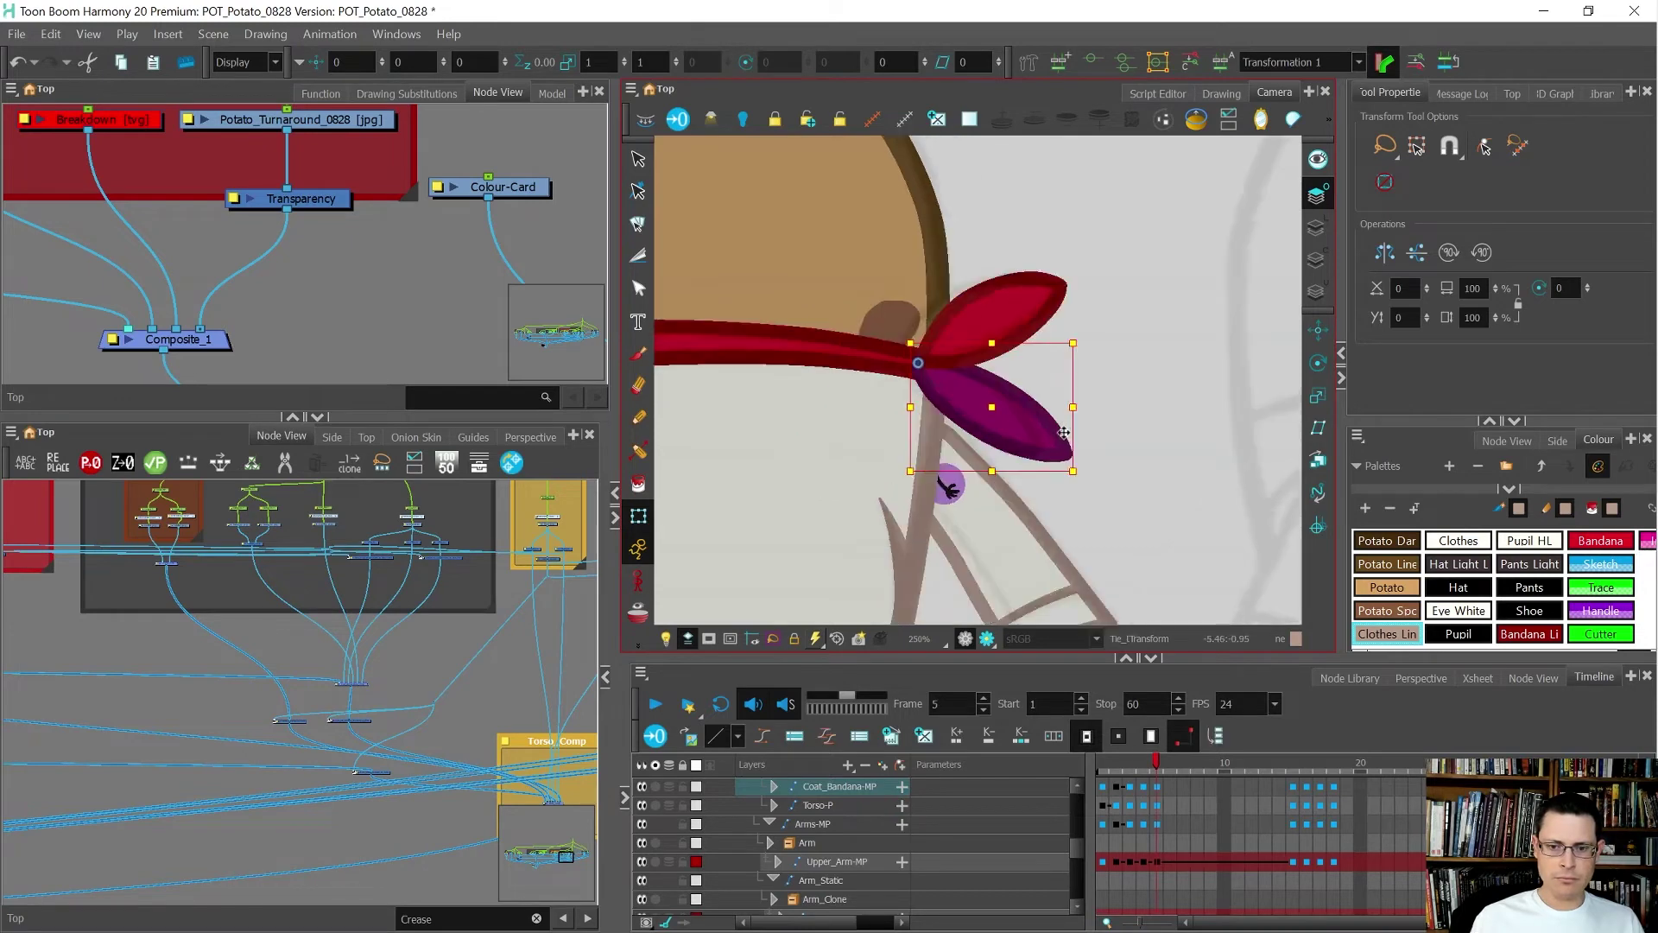
{"action": "scroll", "coordinate": [1063, 433], "scroll_direction": "down", "scroll_amount": 5}
{"action": "key", "text": "comma"}
{"action": "key", "text": "period"}
{"action": "key", "text": "comma"}
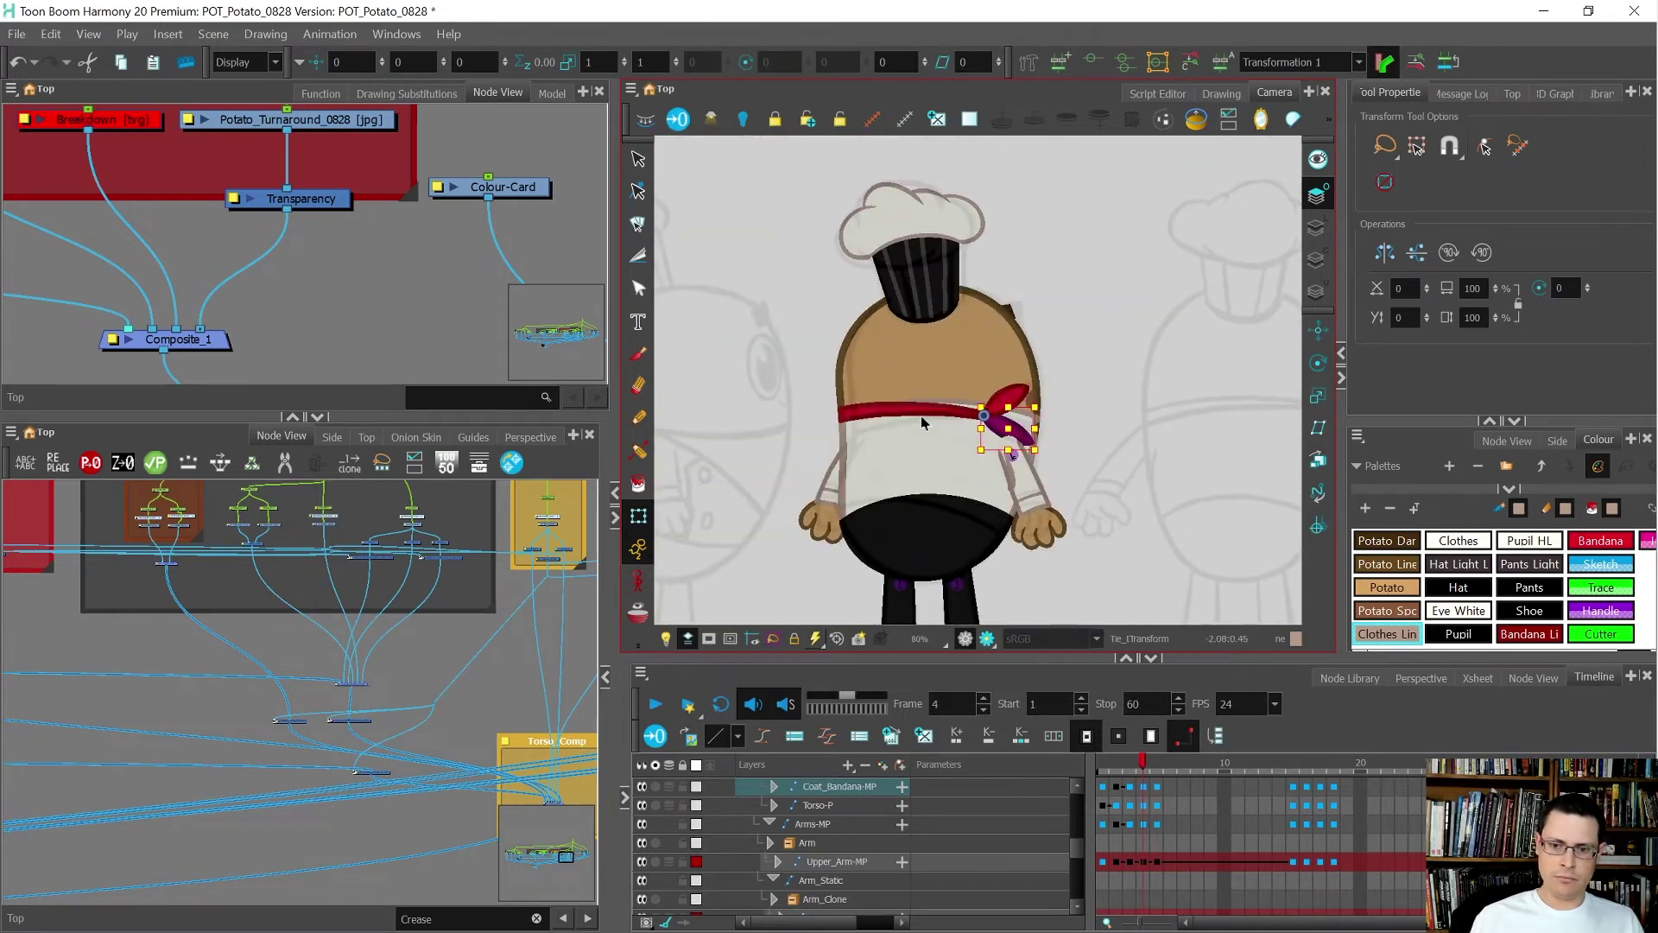
- Rotate the bandana's back band around the knot on frame 4 so its far end dips lower
{"action": "scroll", "coordinate": [898, 411], "scroll_direction": "up", "scroll_amount": 5}
{"action": "left_click", "coordinate": [899, 411]}
{"action": "scroll", "coordinate": [922, 384], "scroll_direction": "down", "scroll_amount": 4}
{"action": "scroll", "coordinate": [925, 382], "scroll_direction": "up", "scroll_amount": 1}
{"action": "key", "text": "p"}
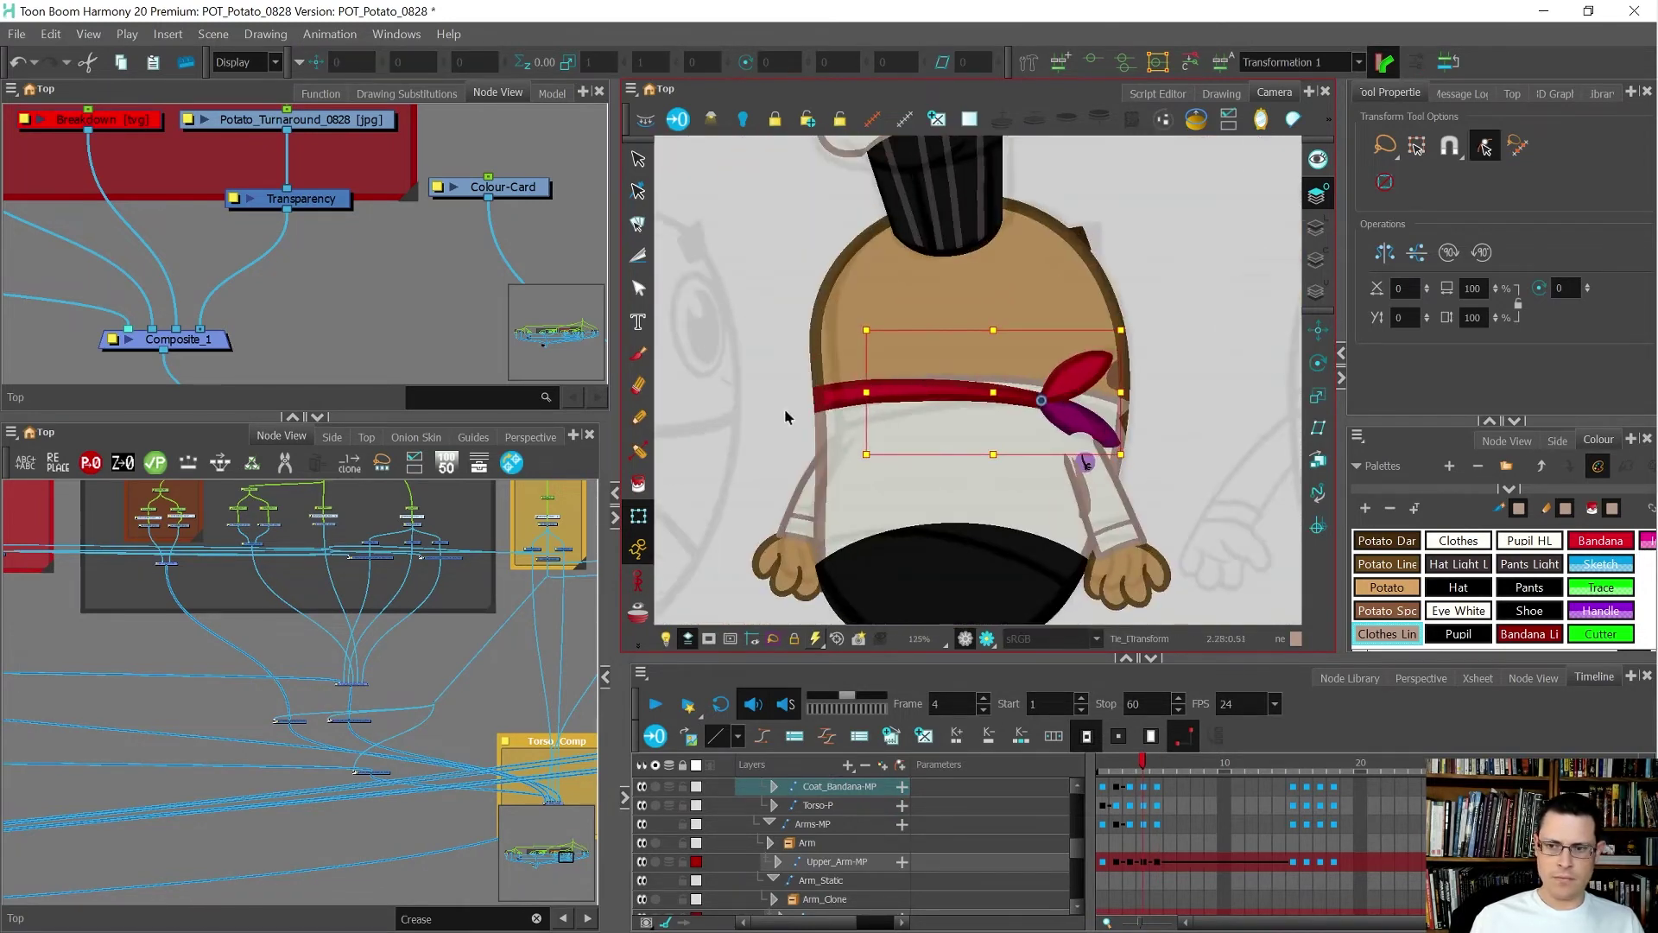
{"action": "left_click", "coordinate": [957, 394]}
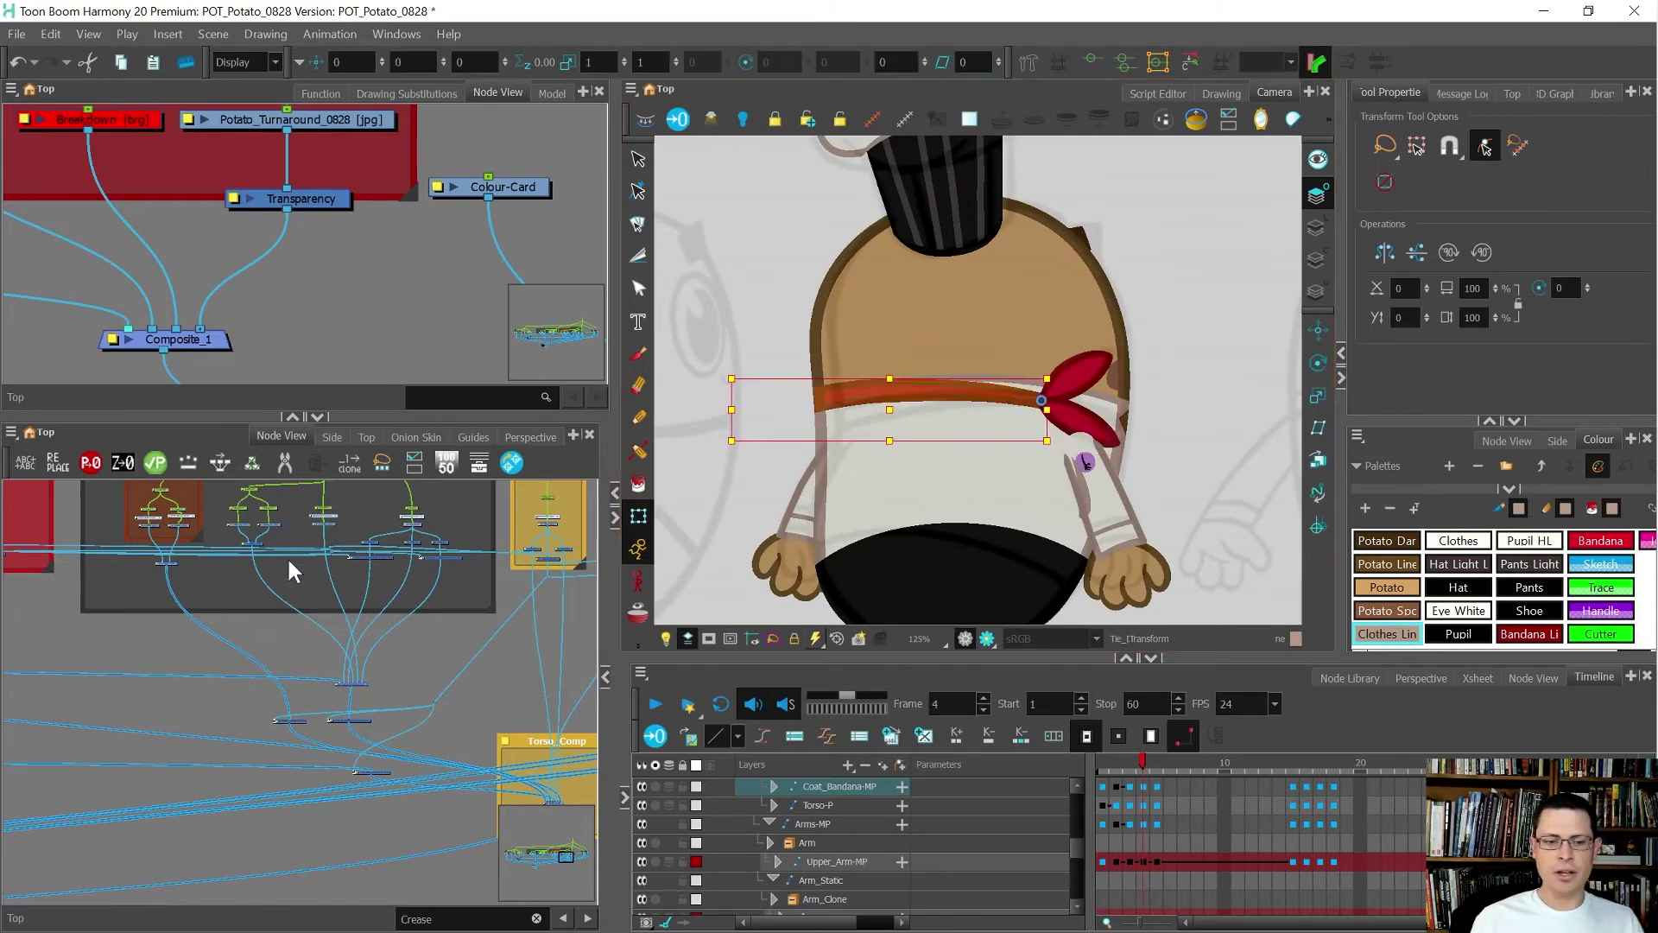
{"action": "scroll", "coordinate": [287, 556], "scroll_direction": "down", "scroll_amount": 5}
{"action": "scroll", "coordinate": [799, 418], "scroll_direction": "up", "scroll_amount": 3}
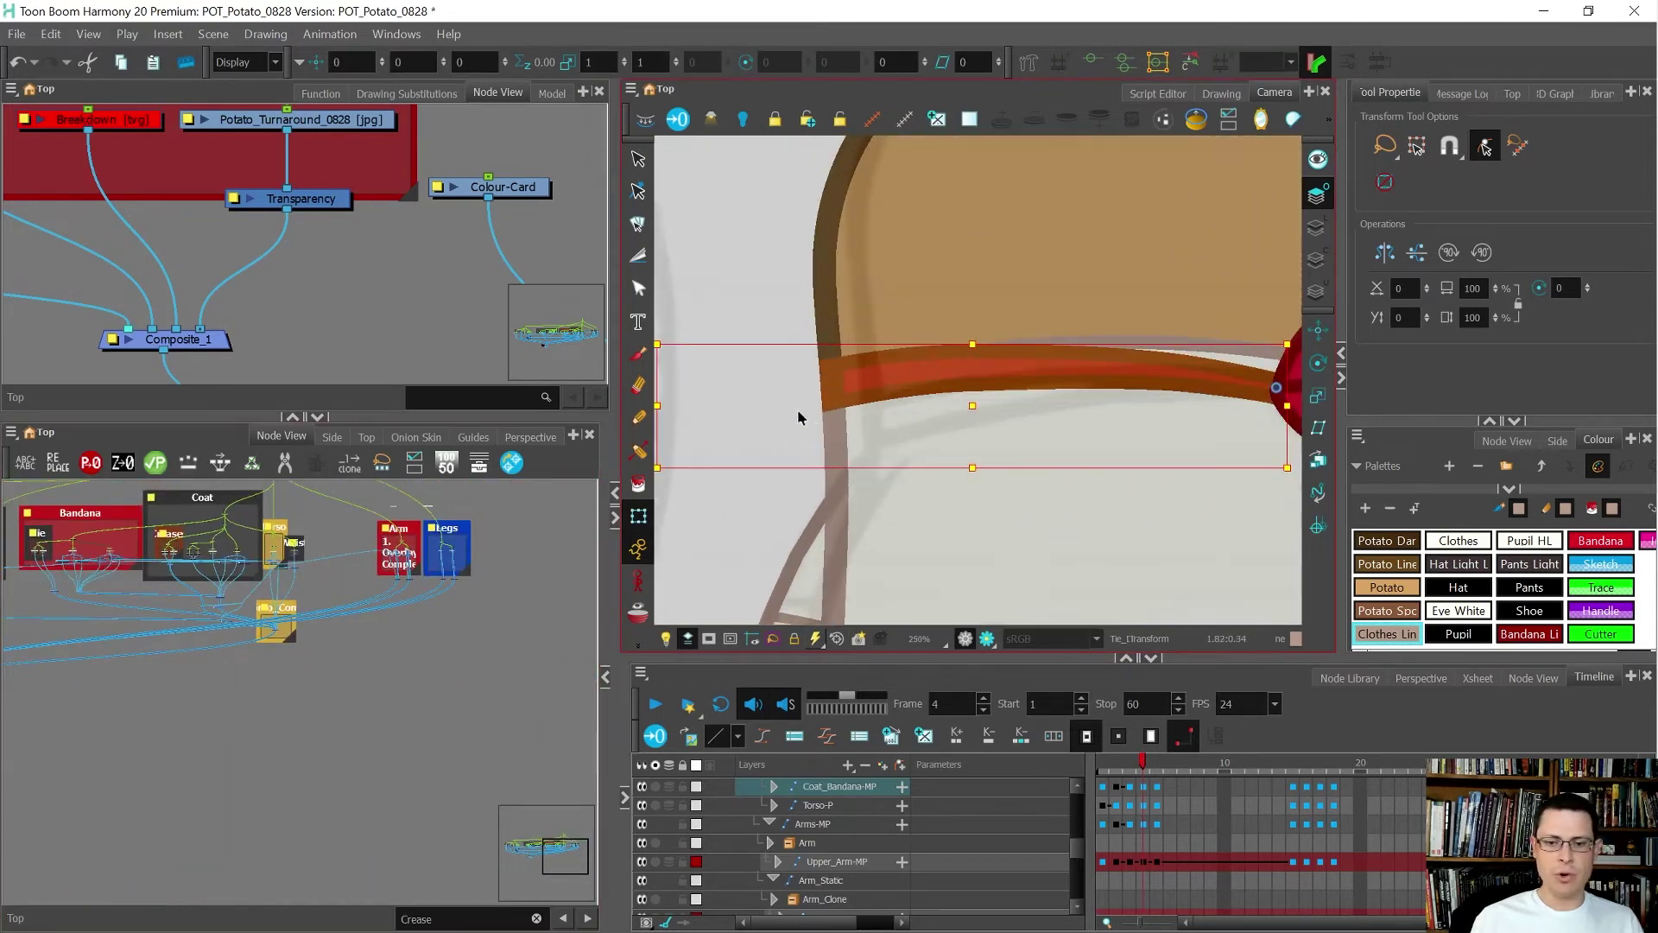
{"action": "left_click_drag", "start_coordinate": [799, 418], "coordinate": [772, 475]}
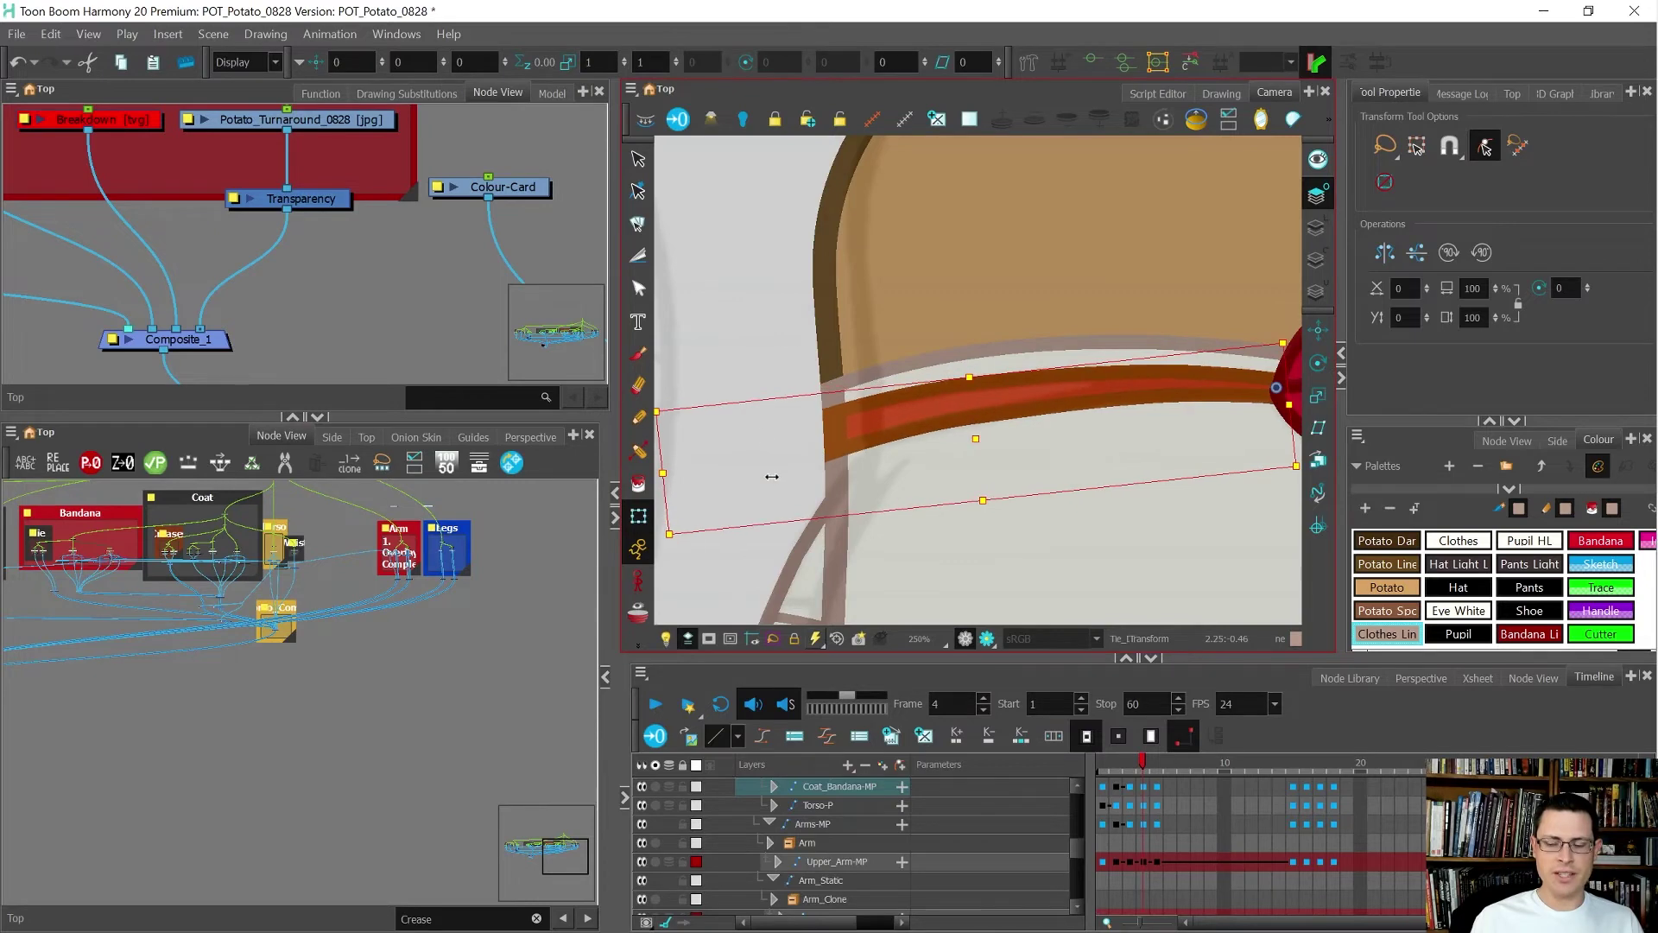
- Select the coat on frame 4 and compare its upper edge against the bandana on frames 2 to 5
{"action": "scroll", "coordinate": [748, 351], "scroll_direction": "down", "scroll_amount": 3}
{"action": "scroll", "coordinate": [285, 568], "scroll_direction": "down", "scroll_amount": 4}
{"action": "scroll", "coordinate": [308, 621], "scroll_direction": "up", "scroll_amount": 3}
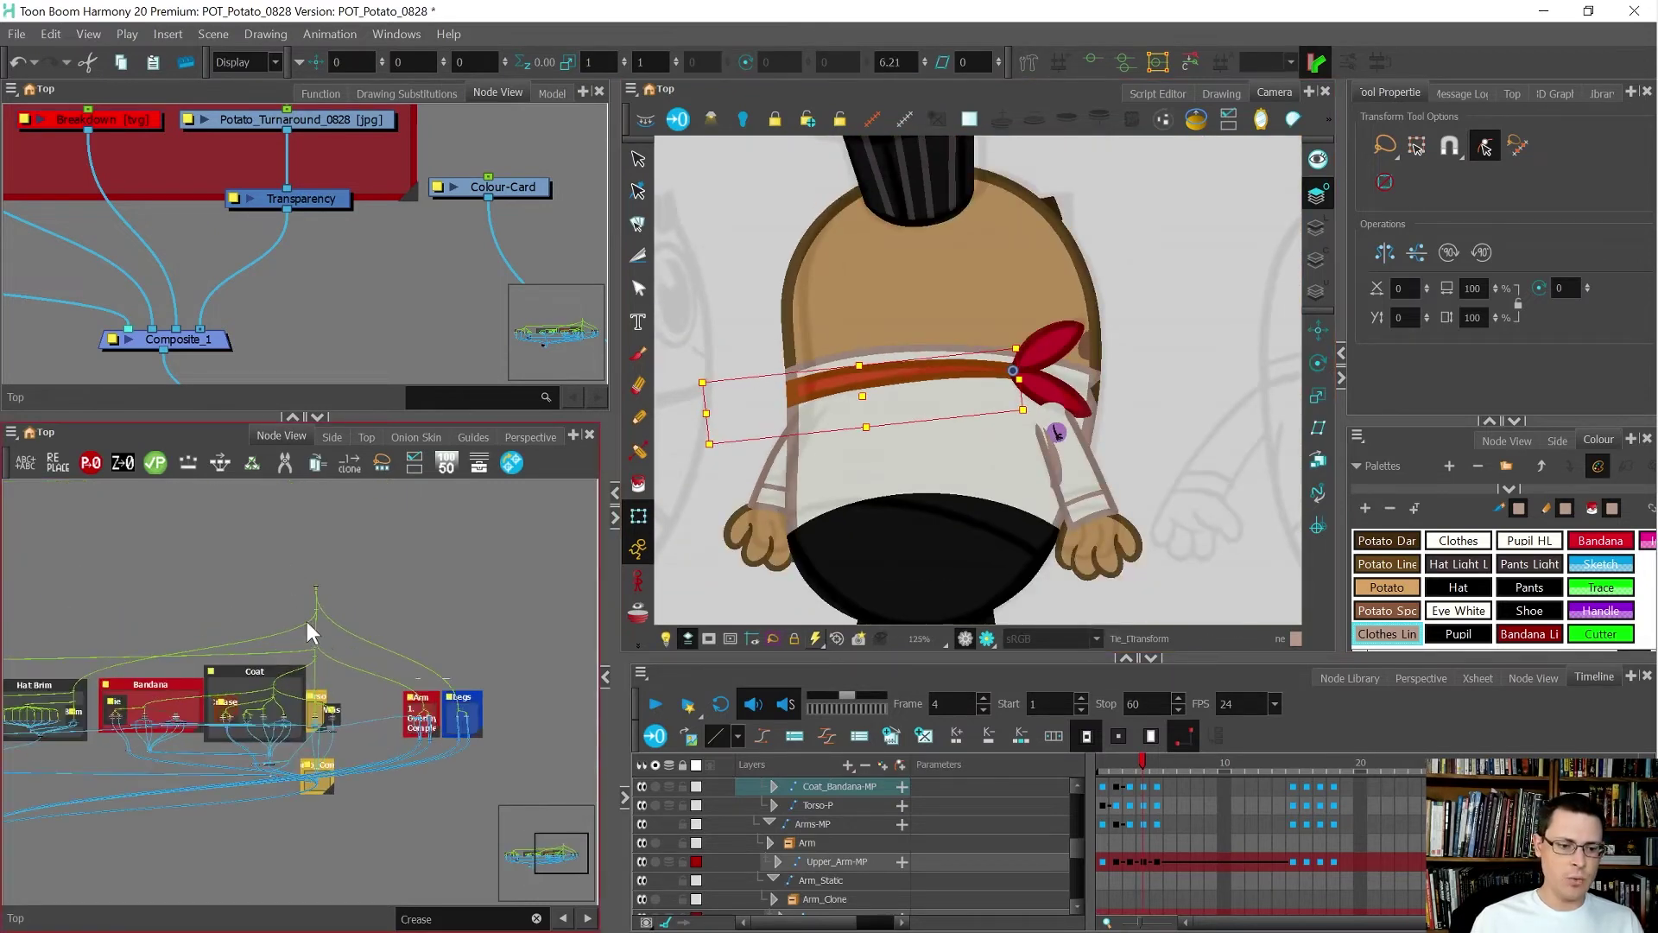
{"action": "scroll", "coordinate": [310, 630], "scroll_direction": "up", "scroll_amount": 3}
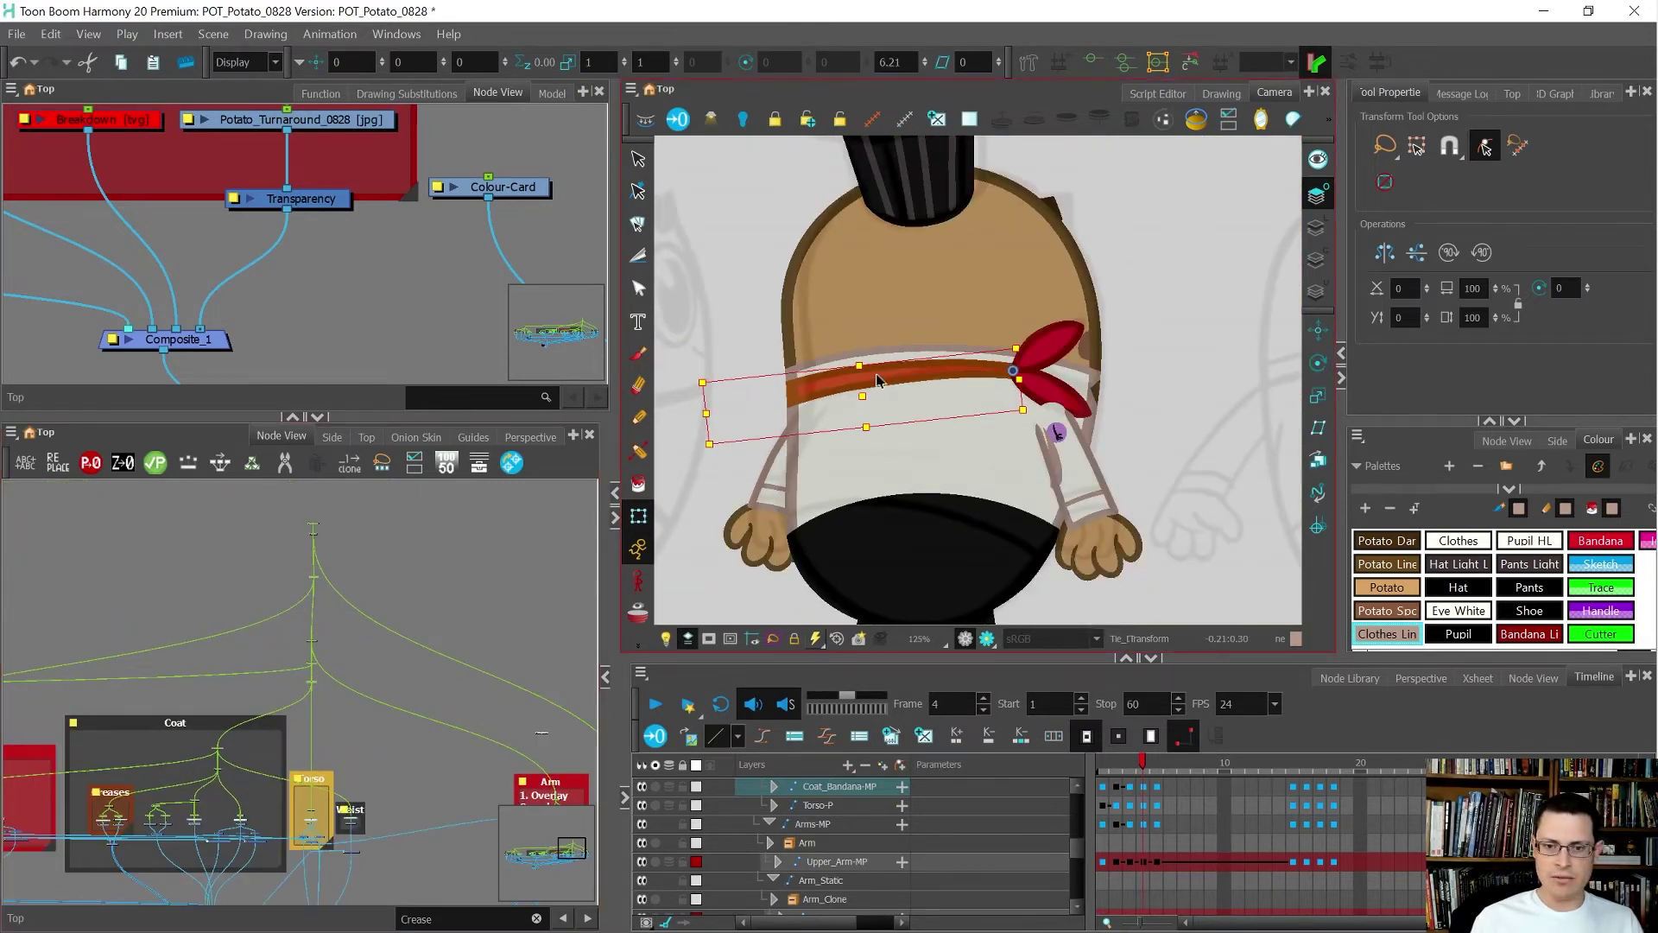
{"action": "scroll", "coordinate": [877, 380], "scroll_direction": "up", "scroll_amount": 1}
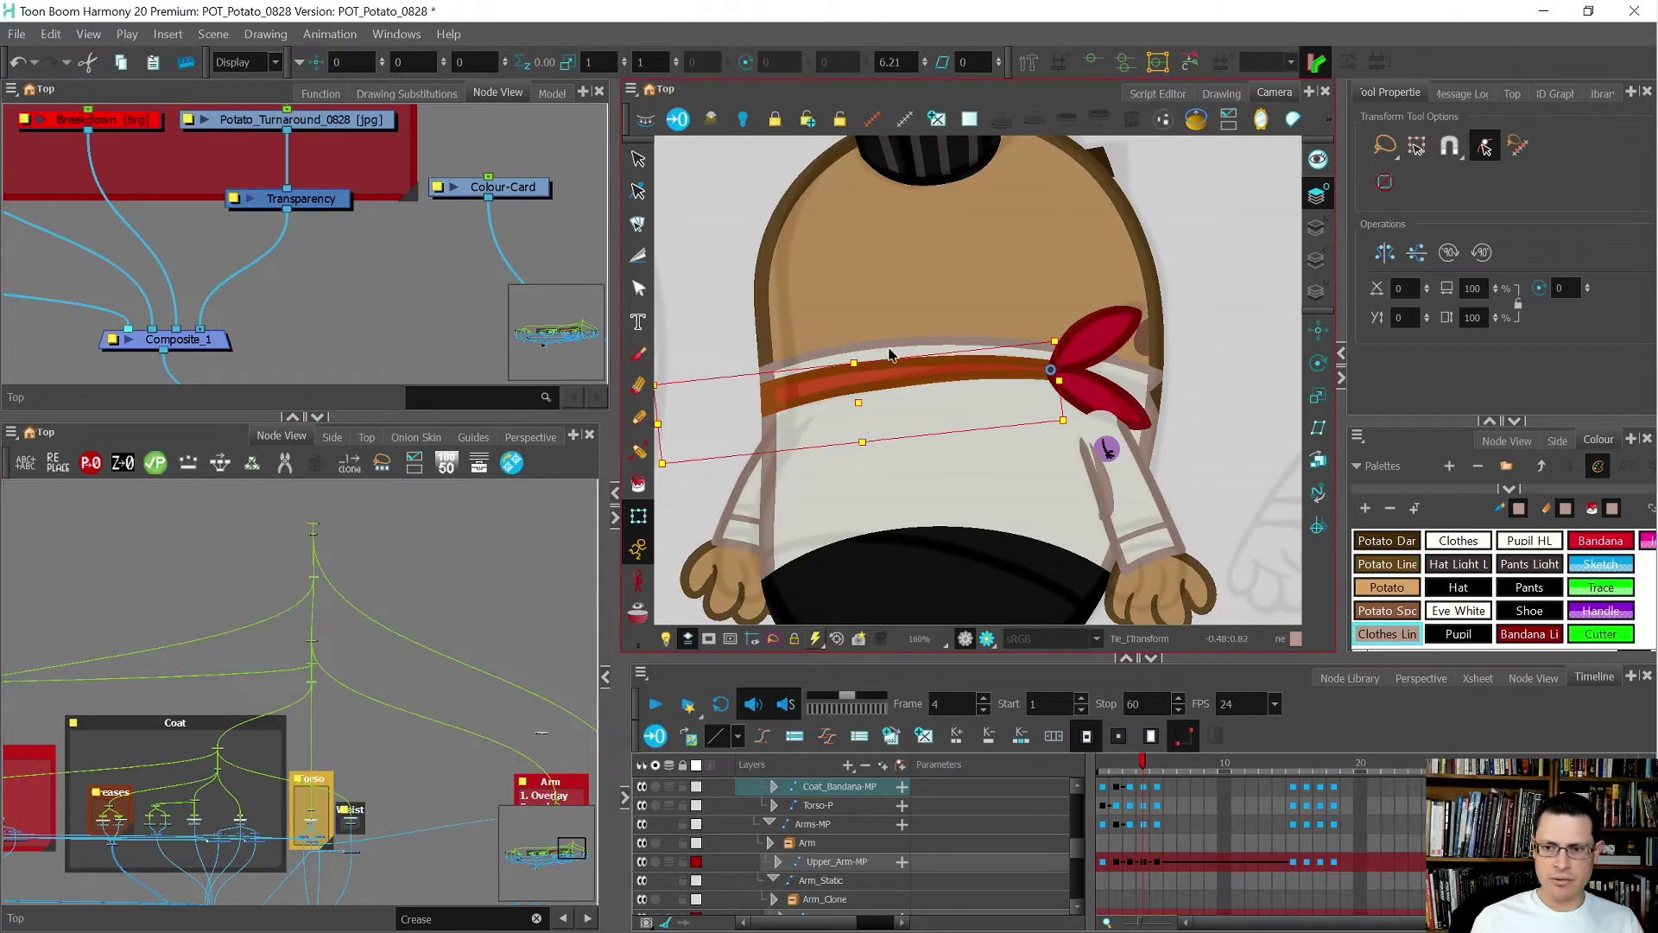
{"action": "left_click", "coordinate": [890, 353]}
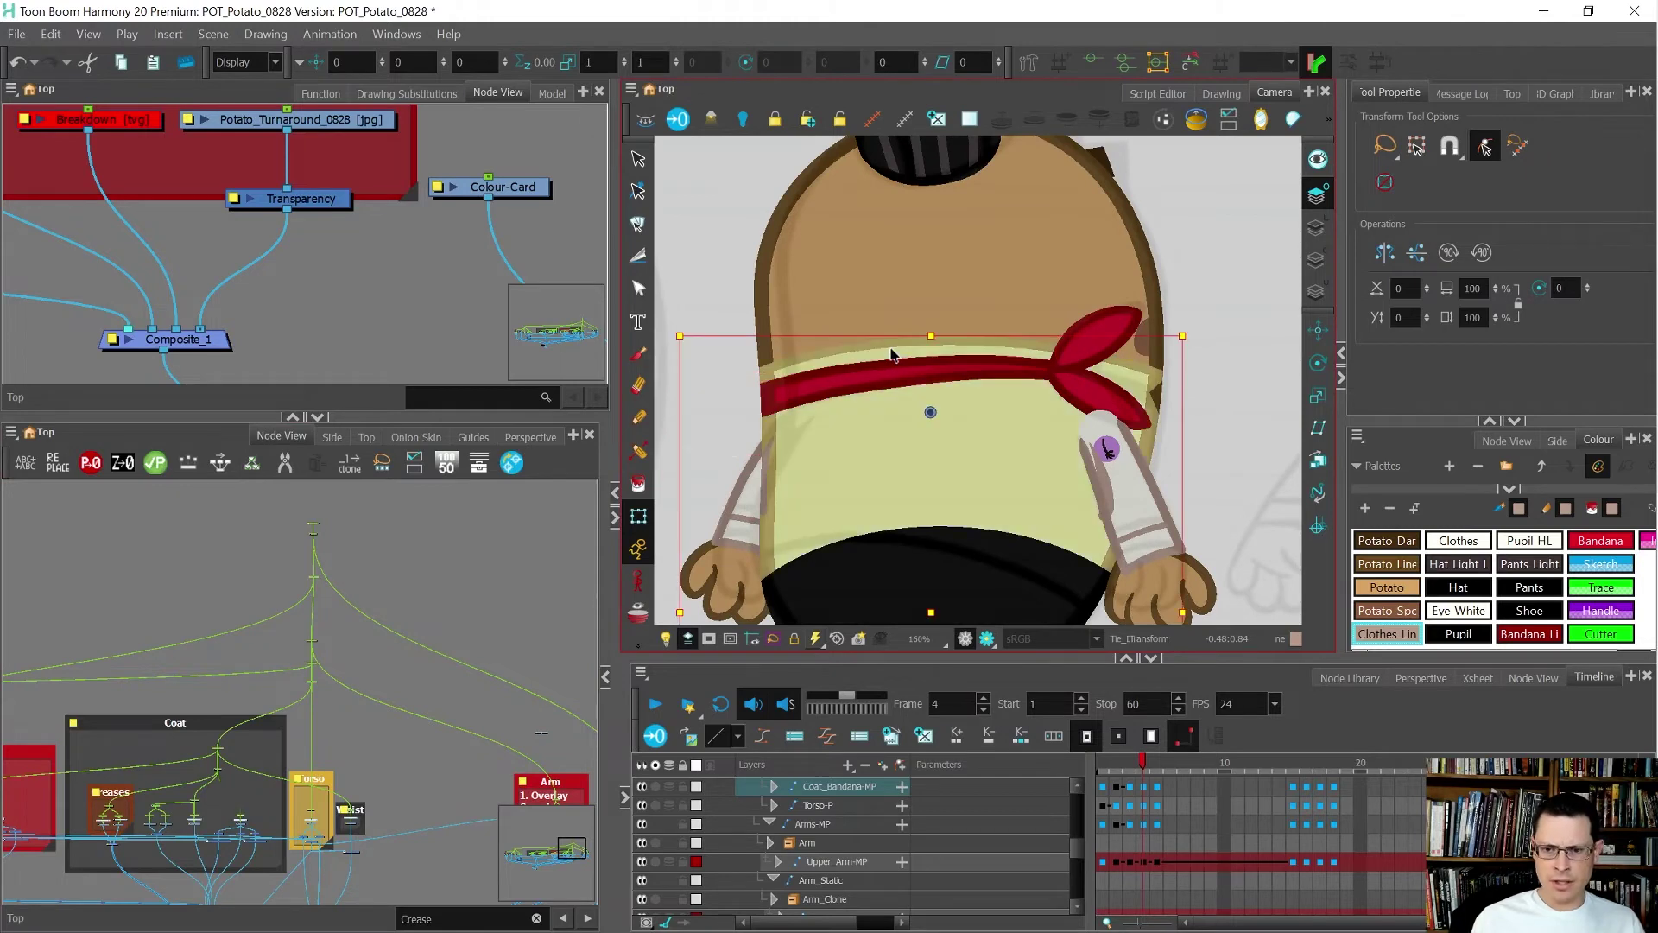
{"action": "key", "text": "comma"}
{"action": "key", "text": "comma"}
{"action": "key", "text": "period"}
{"action": "key", "text": "period"}
{"action": "key", "text": "period"}
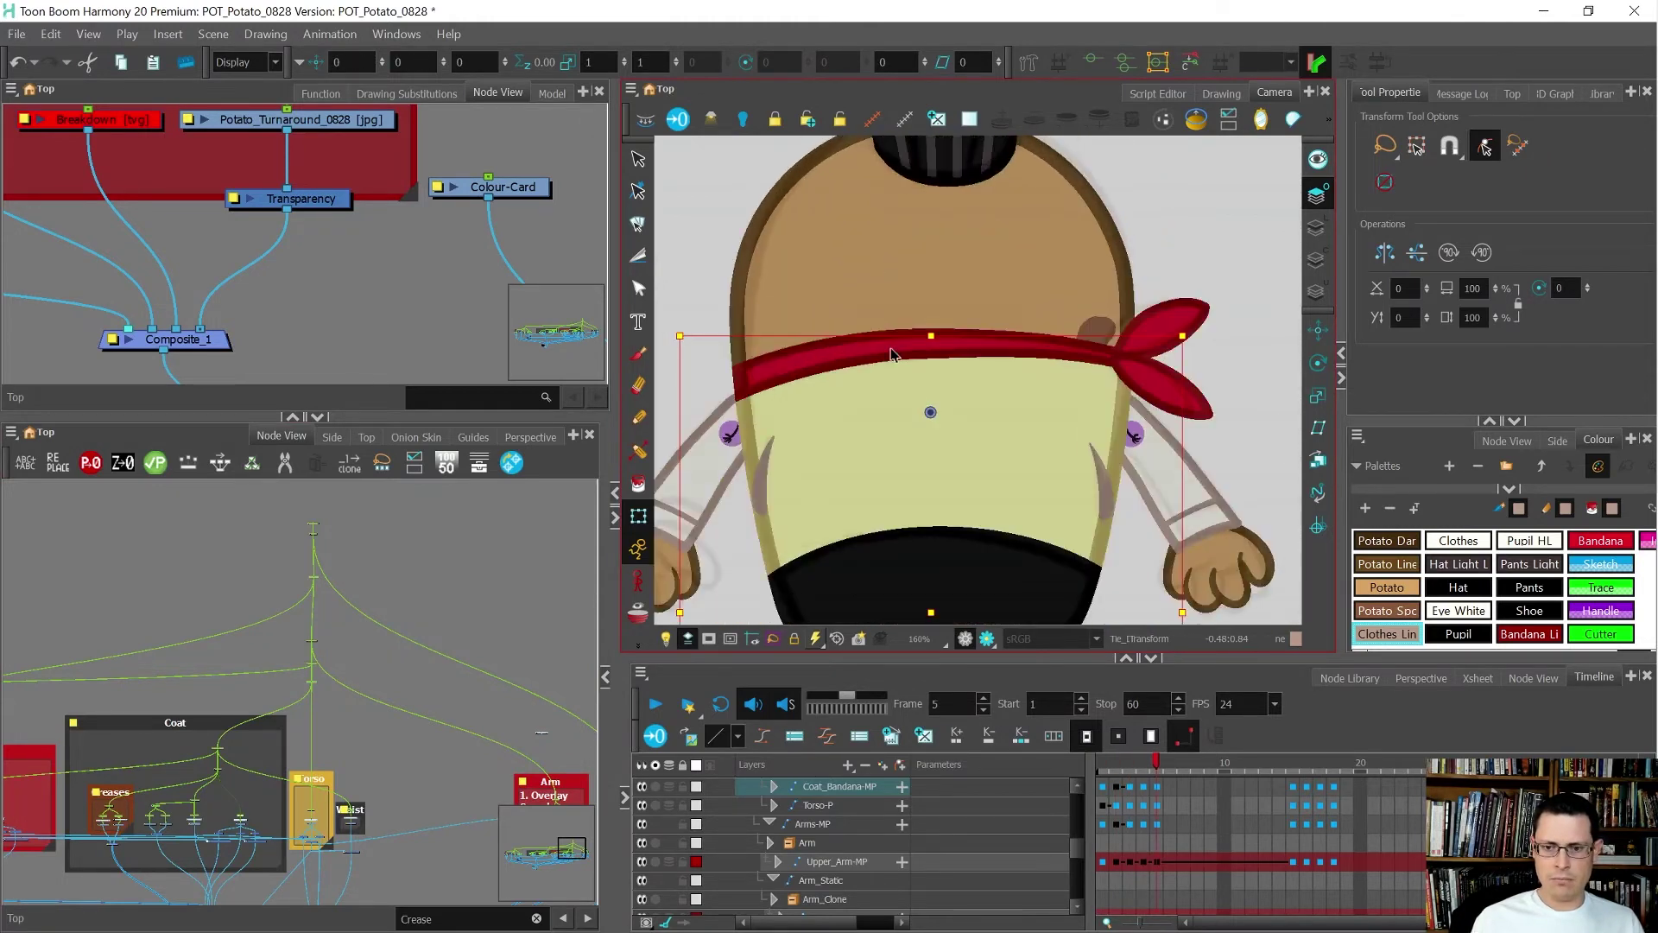
{"action": "key", "text": "comma"}
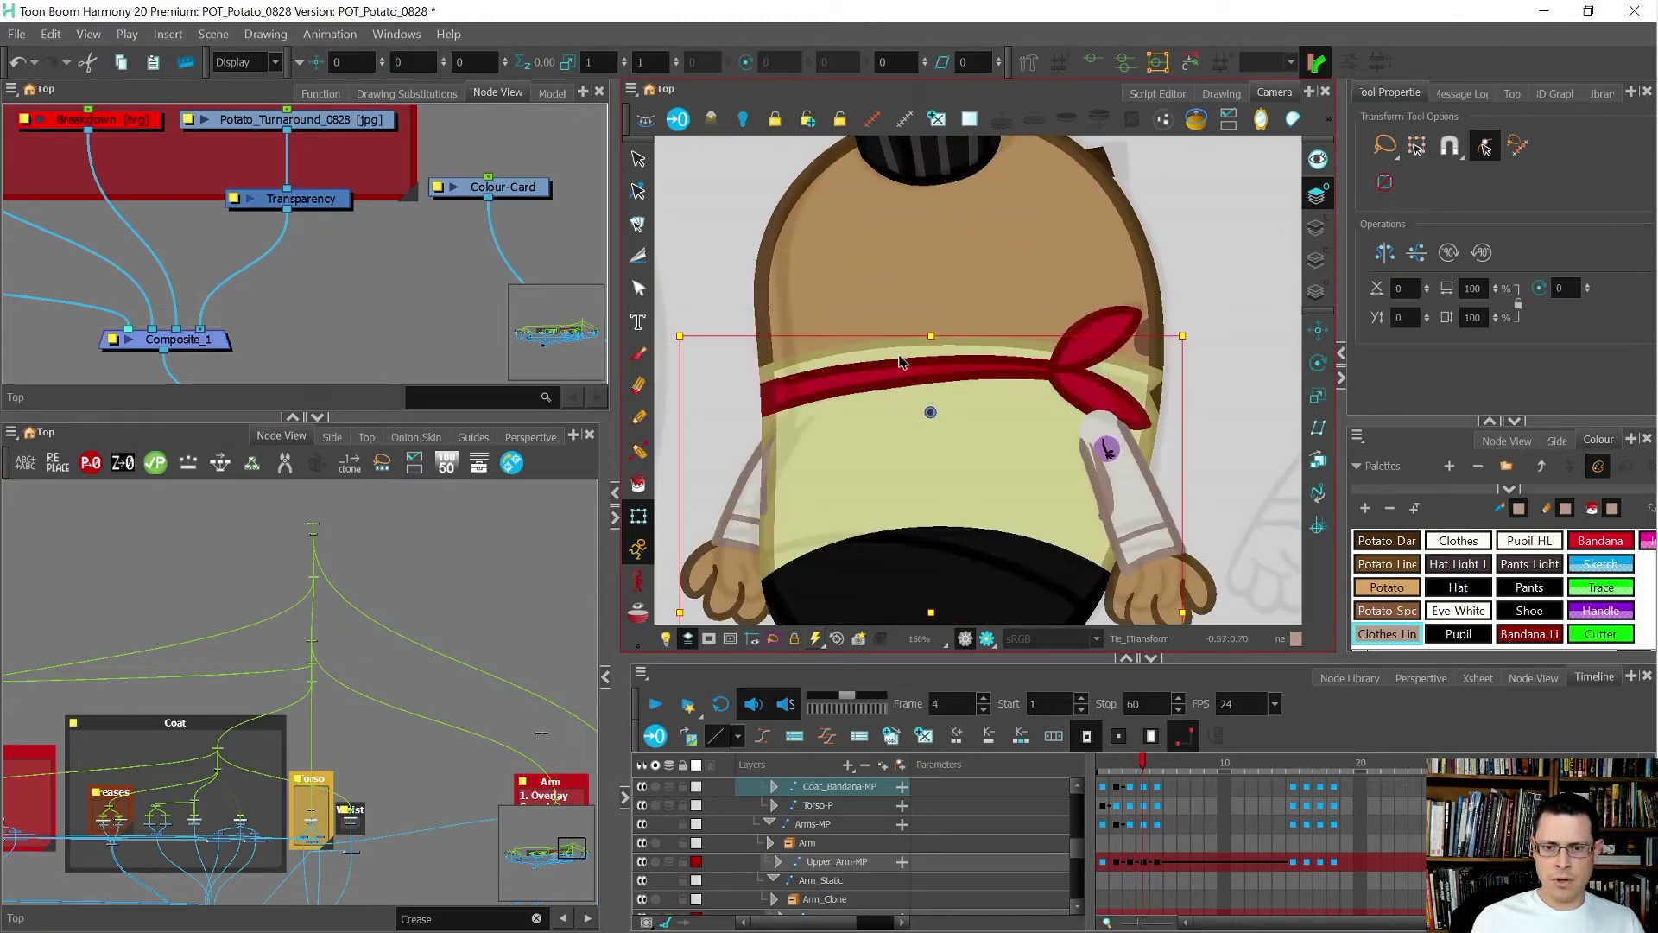
- Adjust the coat's curve points and handle on frame 4 so its upper edge is lower and tucked behind the bandana
{"action": "left_click", "coordinate": [1194, 385]}
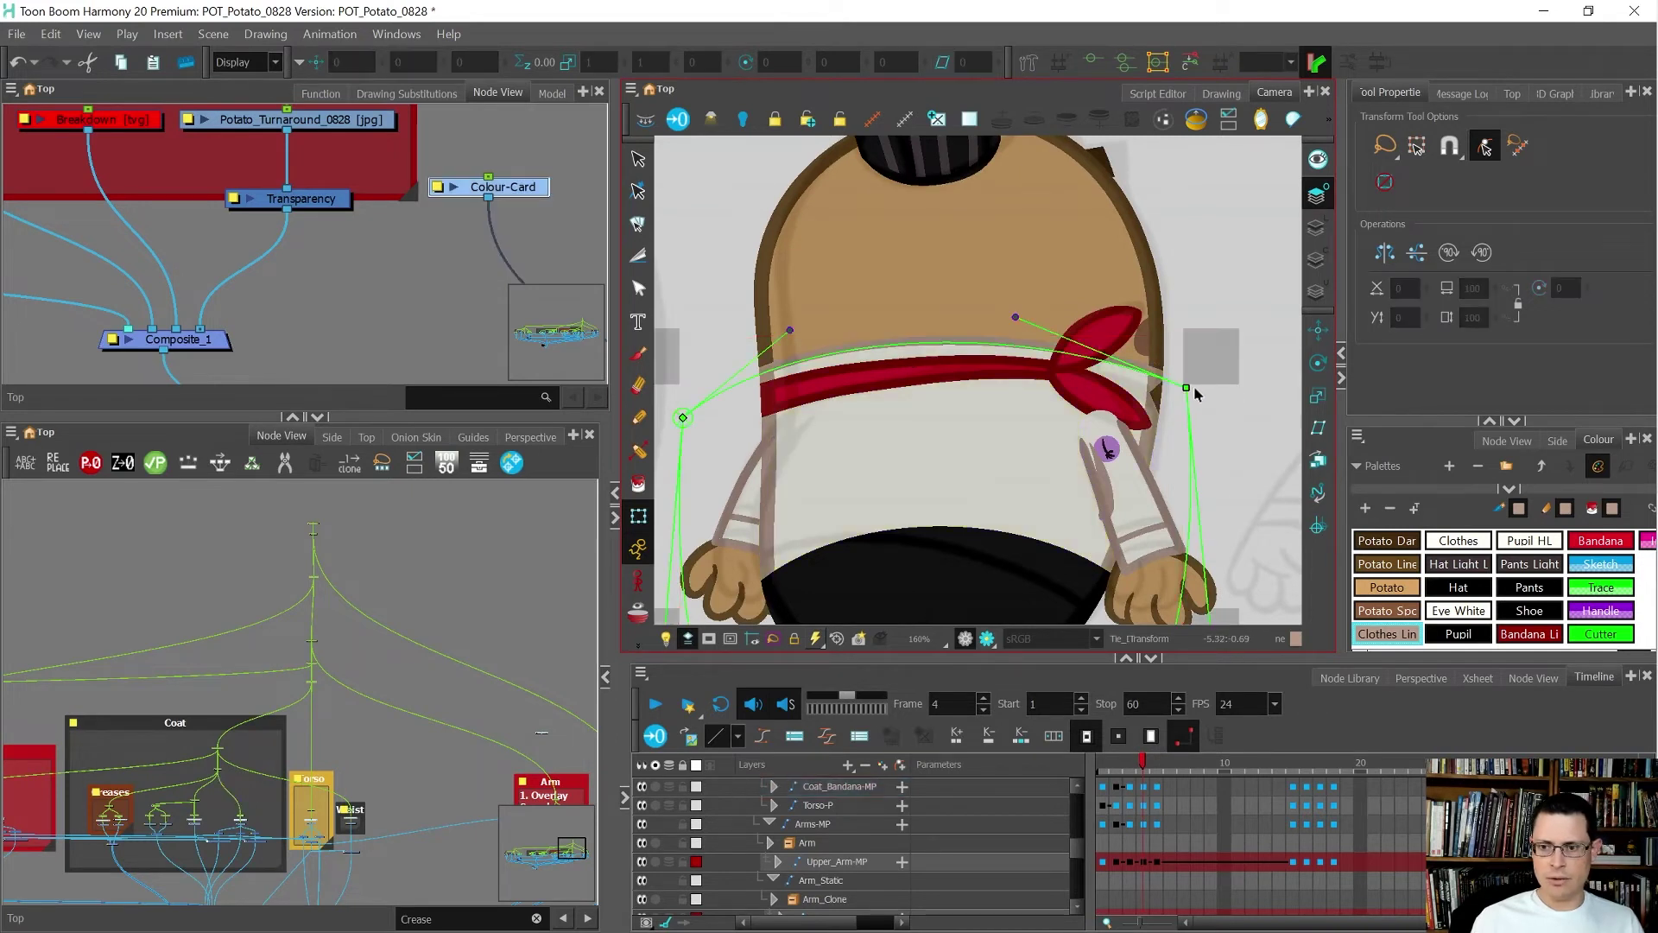
{"action": "left_click_drag", "start_coordinate": [1188, 388], "coordinate": [1216, 419]}
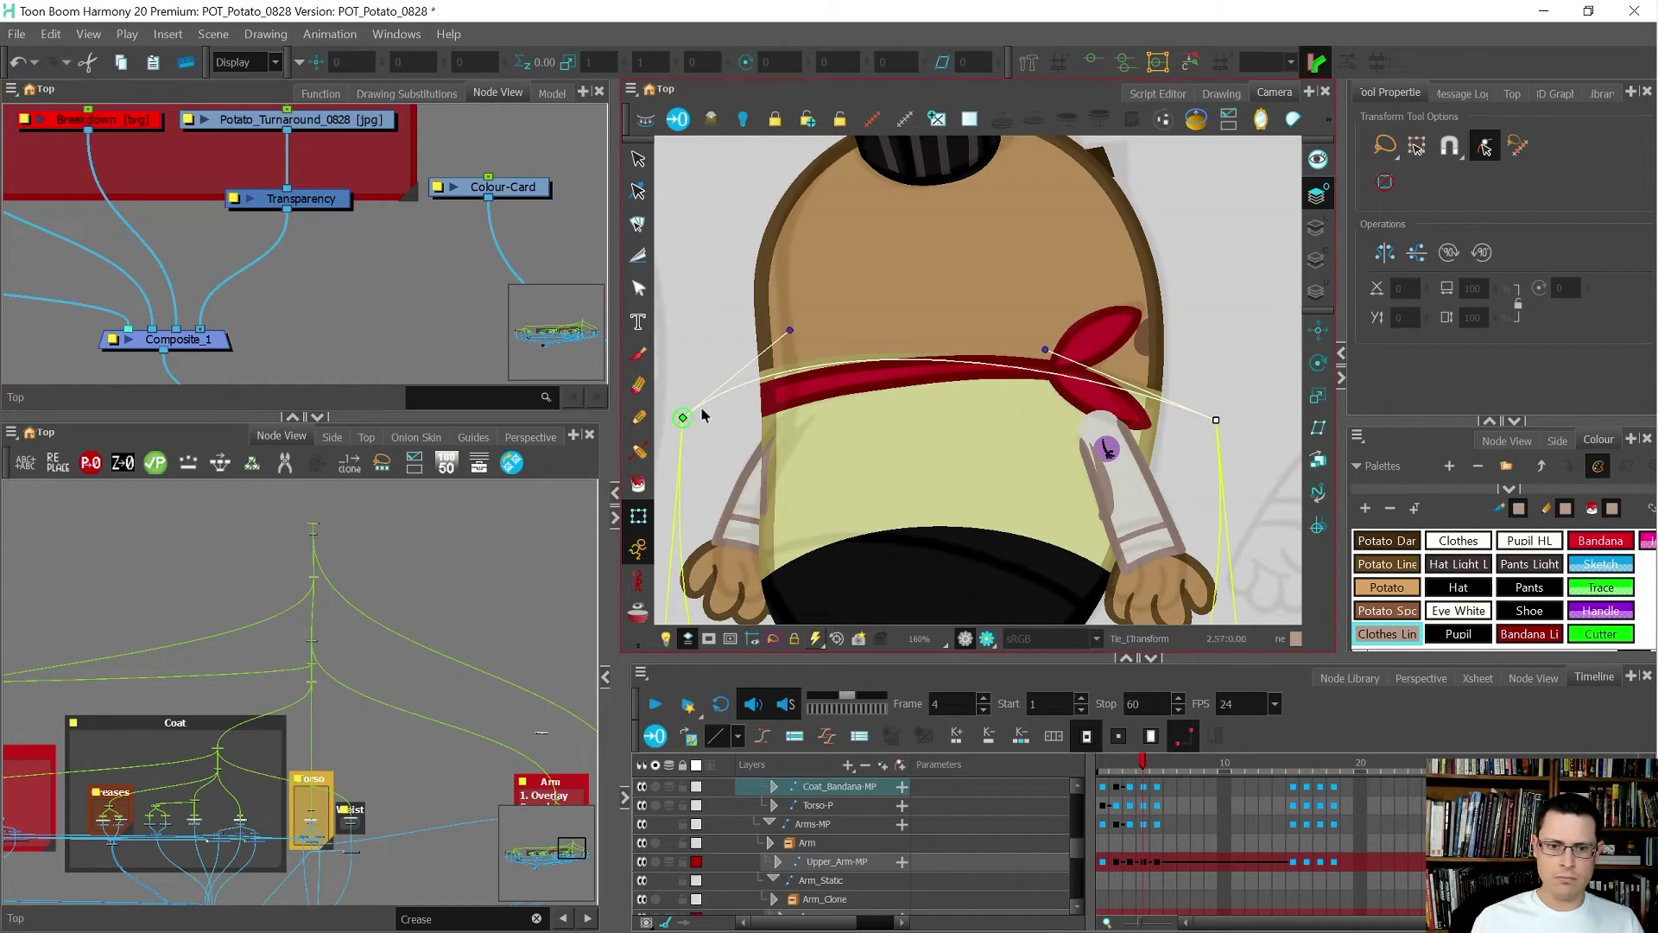
{"action": "left_click_drag", "start_coordinate": [682, 418], "coordinate": [709, 432]}
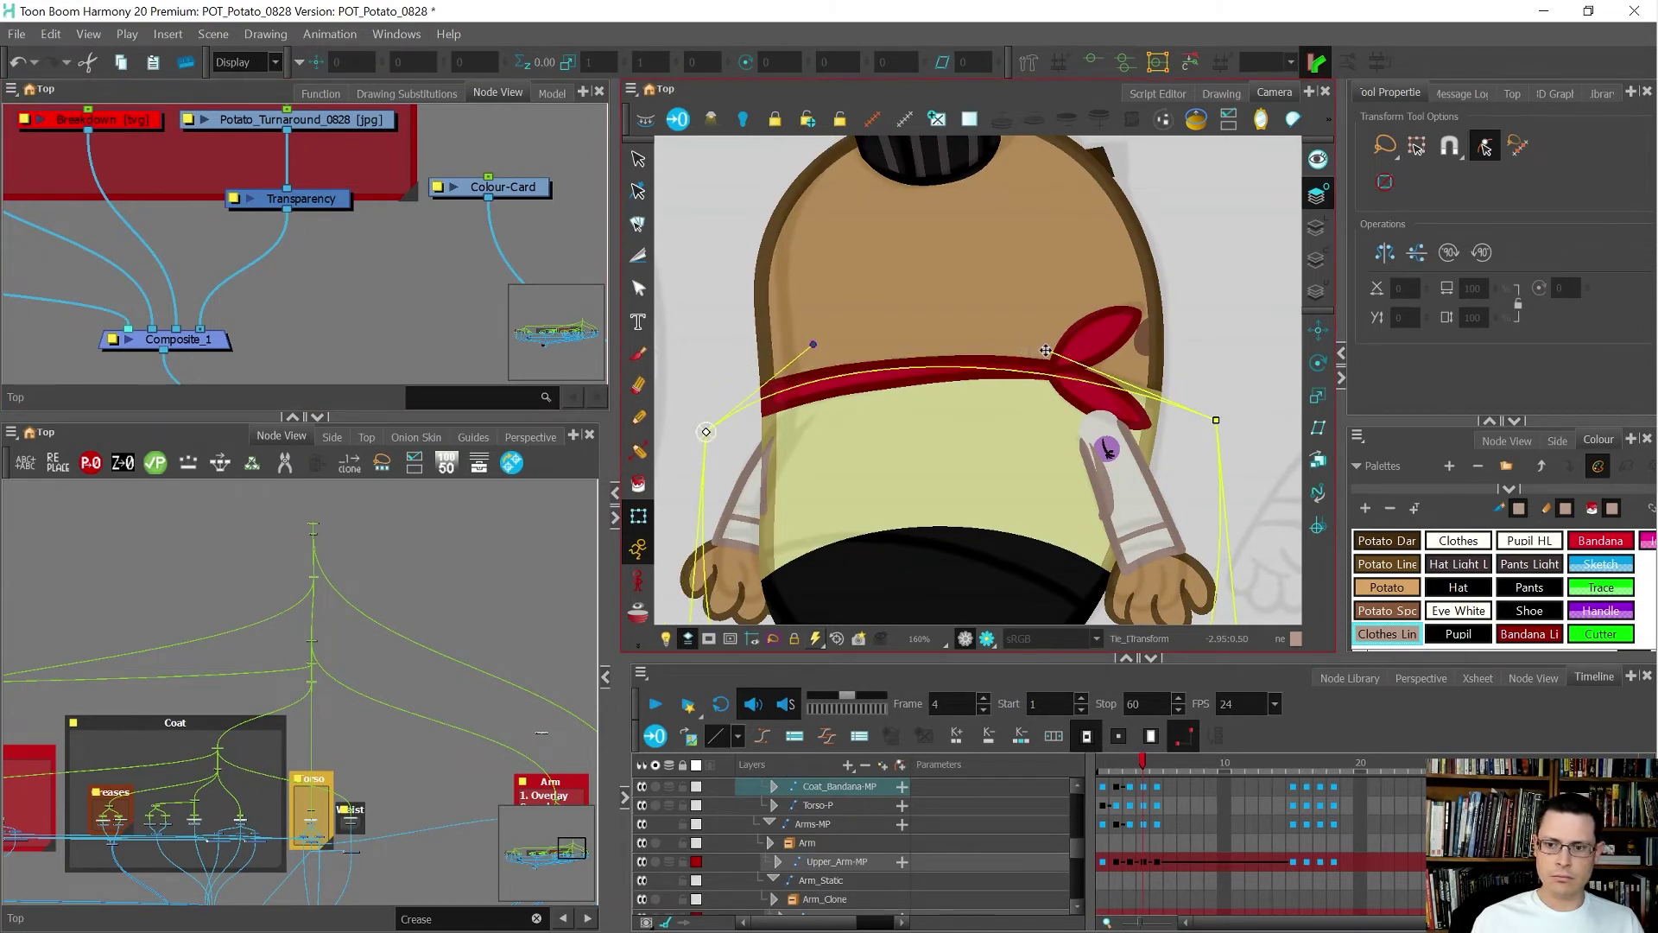
{"action": "left_click_drag", "start_coordinate": [1045, 351], "coordinate": [1078, 344]}
- Flip between frames 3, 4 and 5 to check how the coat and bandana change from pose to pose
{"action": "scroll", "coordinate": [830, 377], "scroll_direction": "down", "scroll_amount": 3}
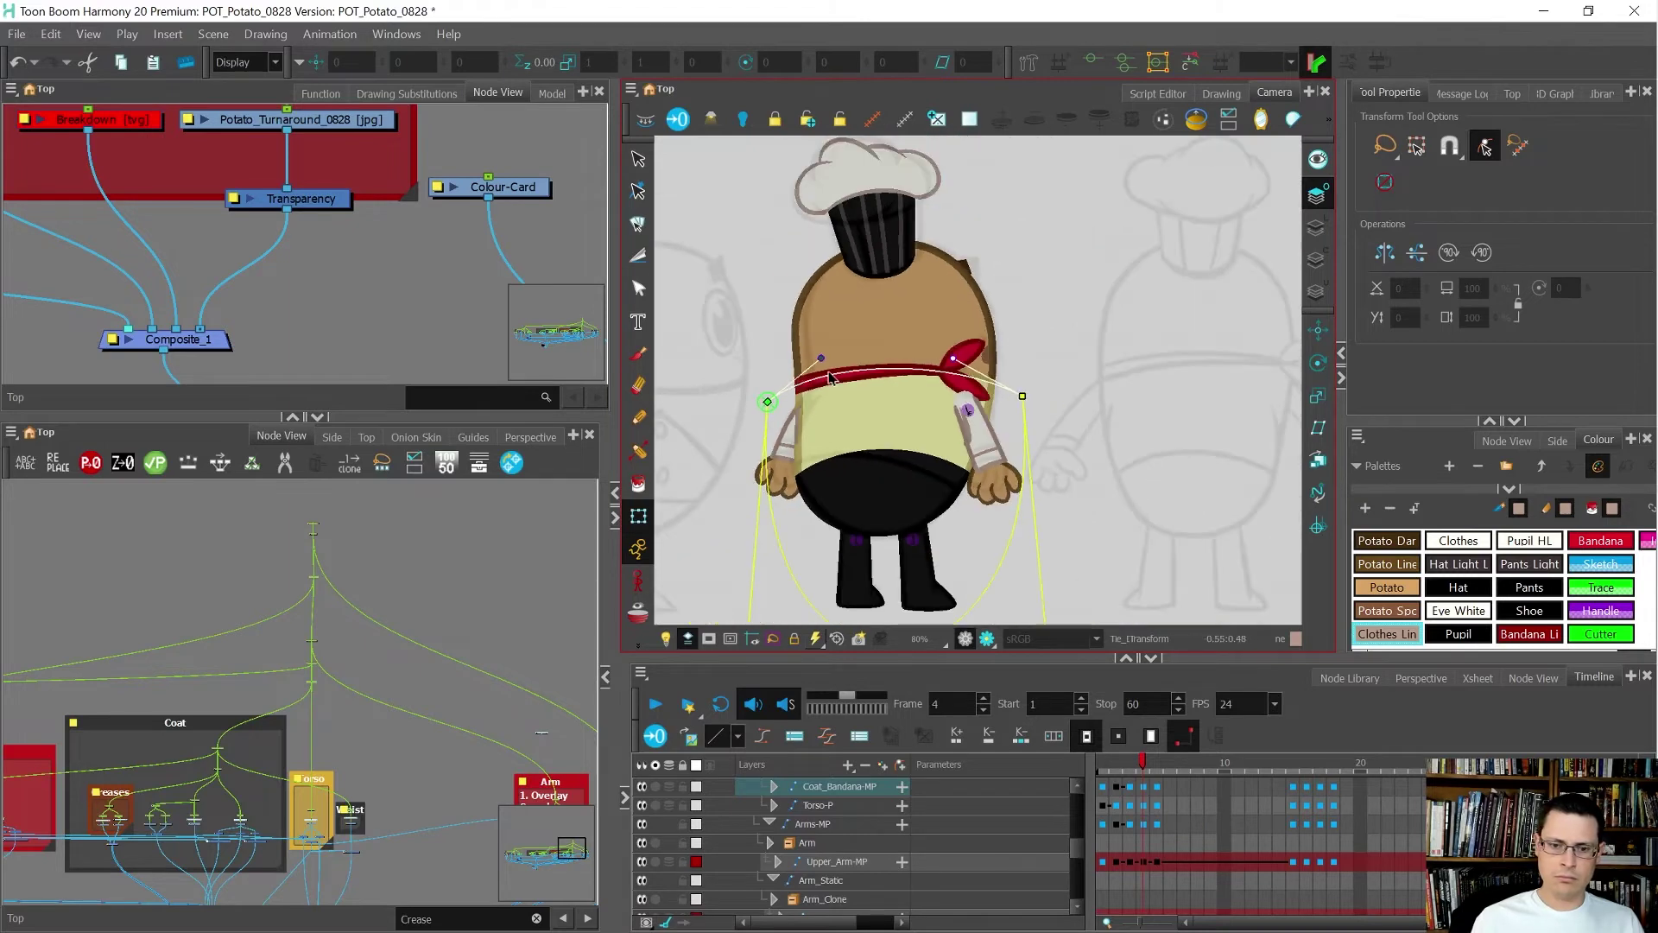
{"action": "key", "text": "comma"}
{"action": "key", "text": "period"}
{"action": "key", "text": "period"}
{"action": "key", "text": "comma"}
{"action": "key", "text": "period"}
{"action": "key", "text": "comma"}
{"action": "key", "text": "comma"}
{"action": "key", "text": "period"}
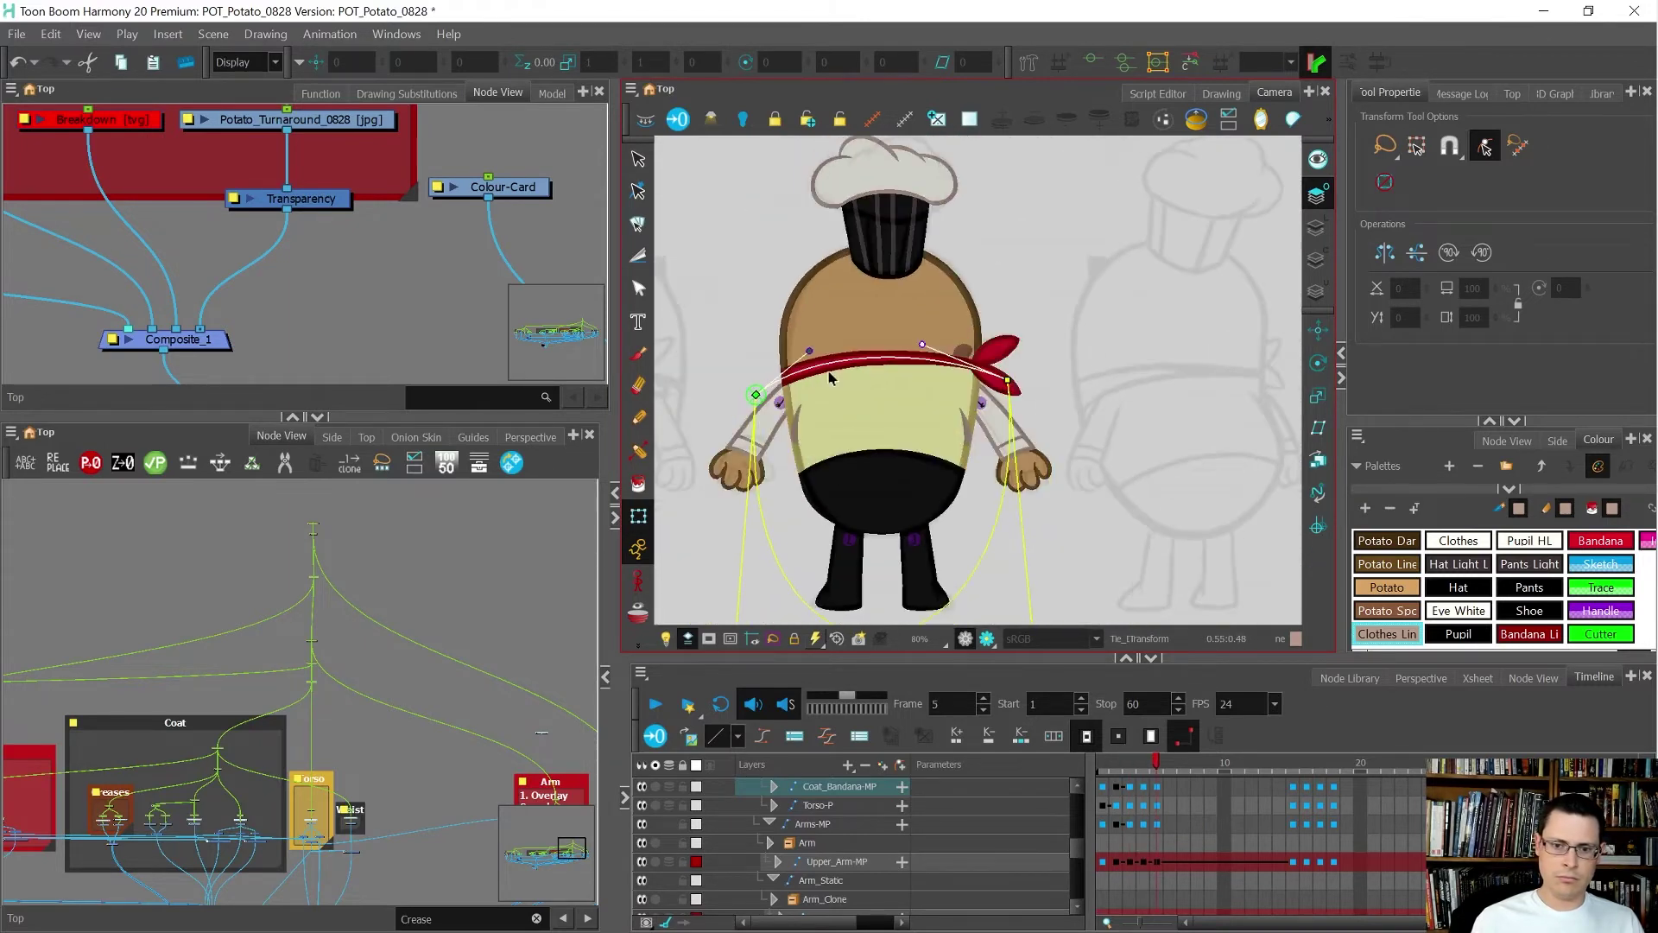
{"action": "key", "text": "period"}
{"action": "key", "text": "comma"}
{"action": "key", "text": "comma"}
{"action": "key", "text": "period"}
{"action": "key", "text": "period"}
{"action": "key", "text": "comma"}
{"action": "key", "text": "comma"}
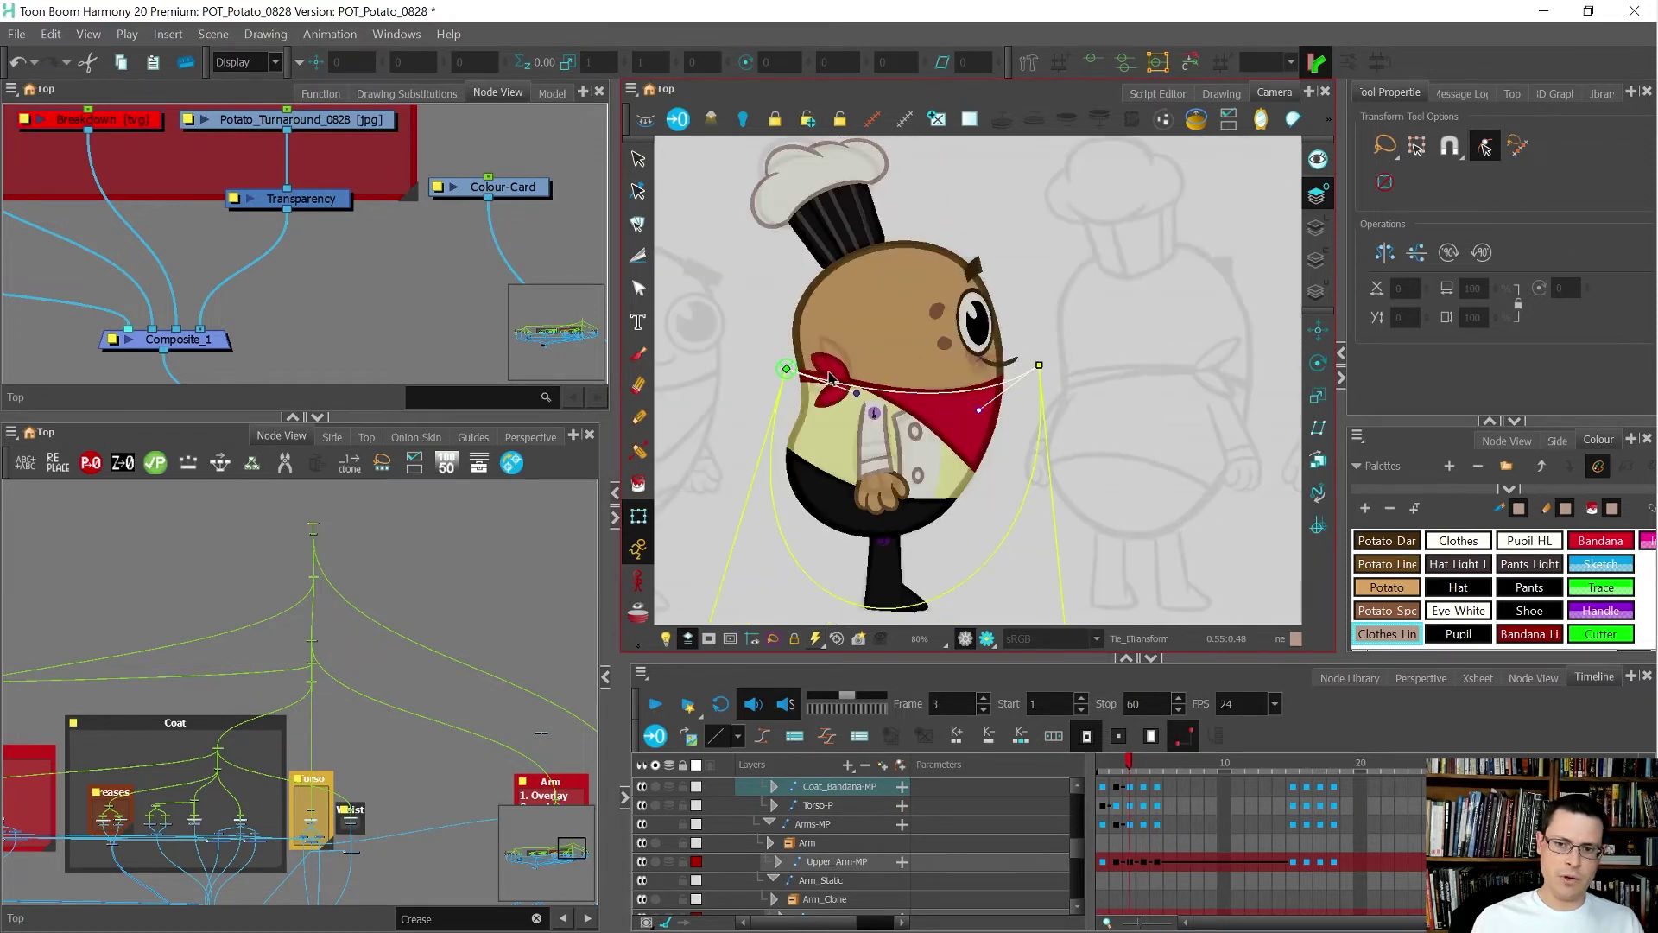
{"action": "key", "text": "period"}
{"action": "key", "text": "period"}
{"action": "key", "text": "comma"}
{"action": "key", "text": "comma"}
{"action": "key", "text": "period"}
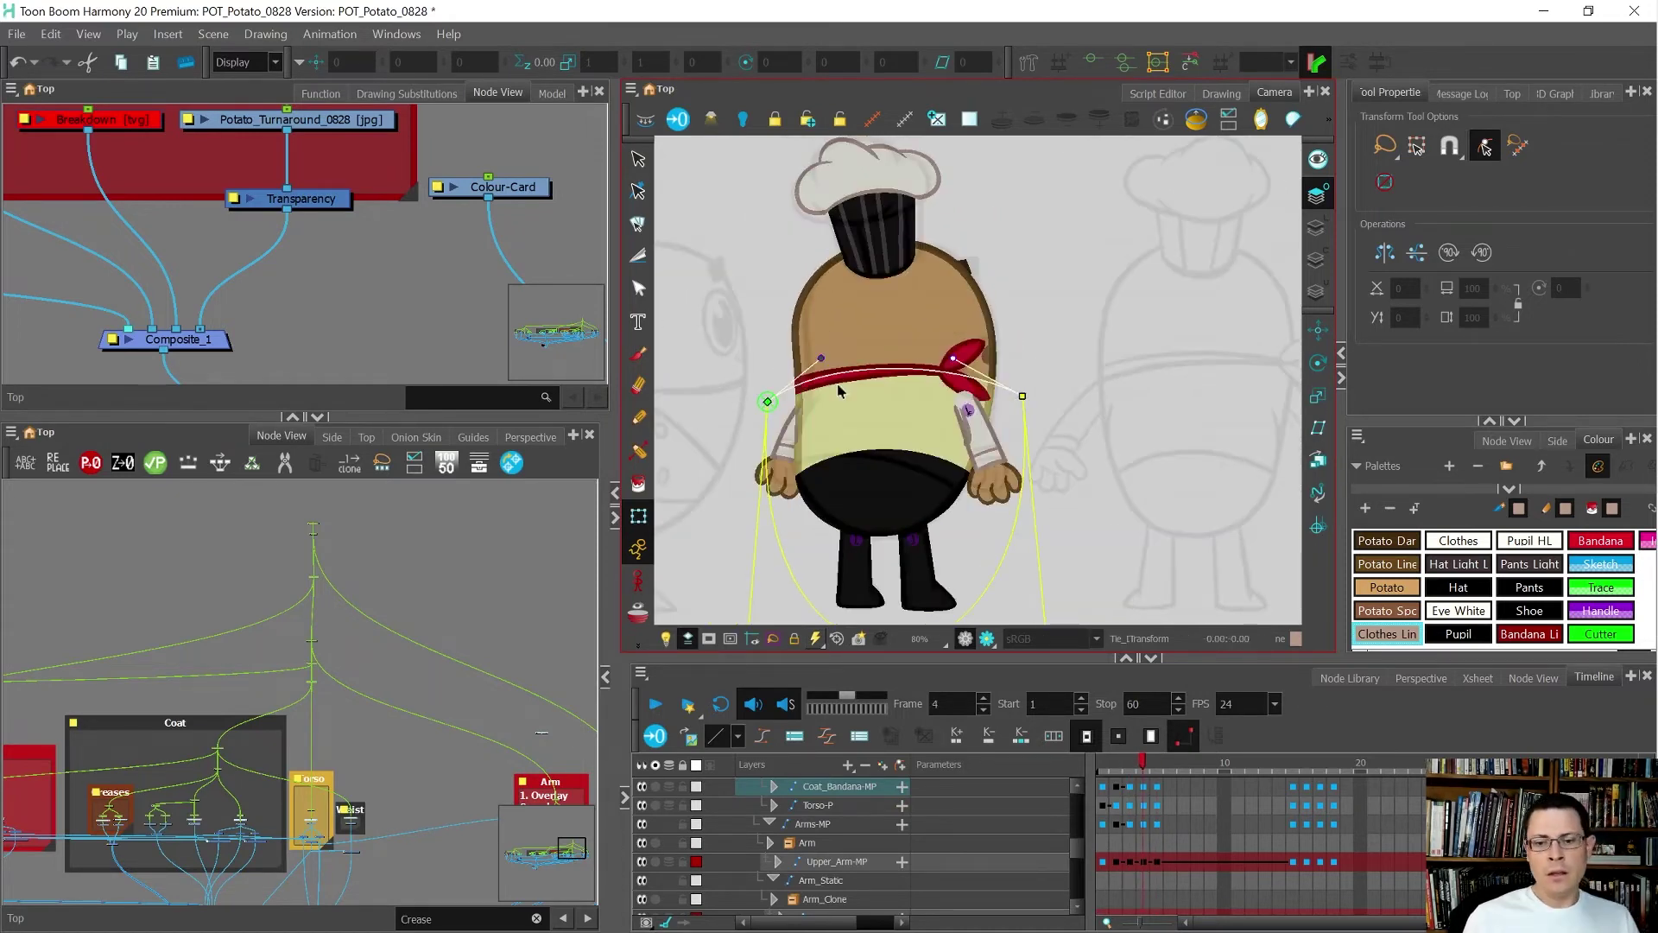
- Nudge the bandana knot forward in Z by 0.001 on frames 3, 4 and 5
{"action": "left_click", "coordinate": [966, 386]}
{"action": "left_click", "coordinate": [965, 386]}
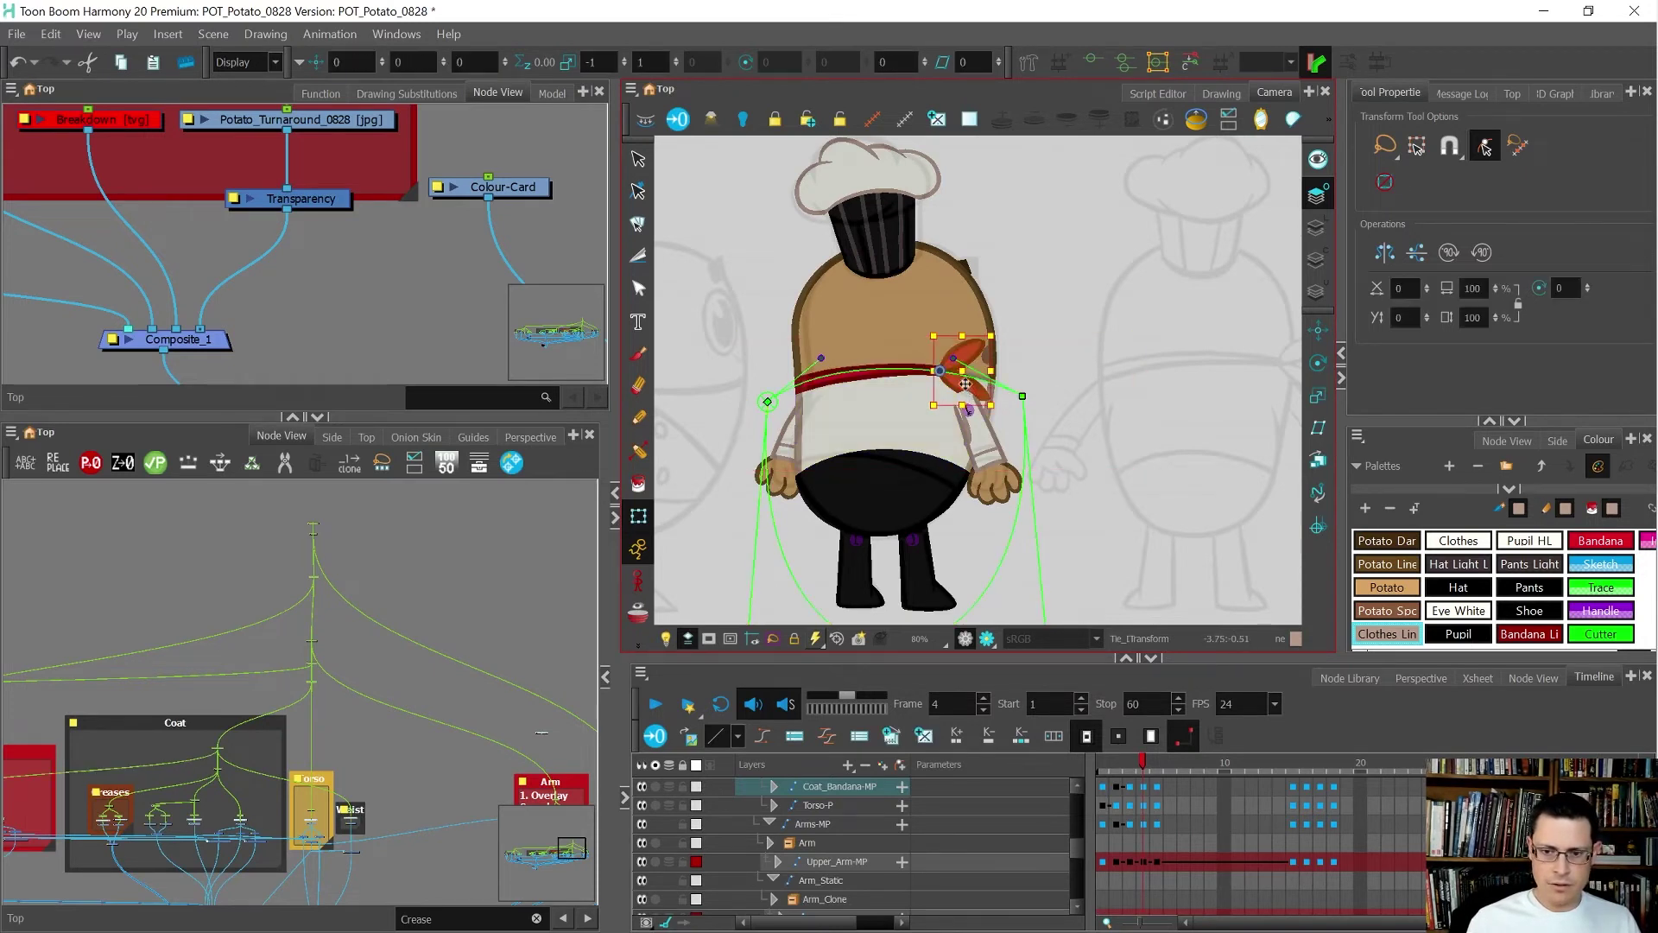
{"action": "scroll", "coordinate": [968, 389], "scroll_direction": "up", "scroll_amount": 2}
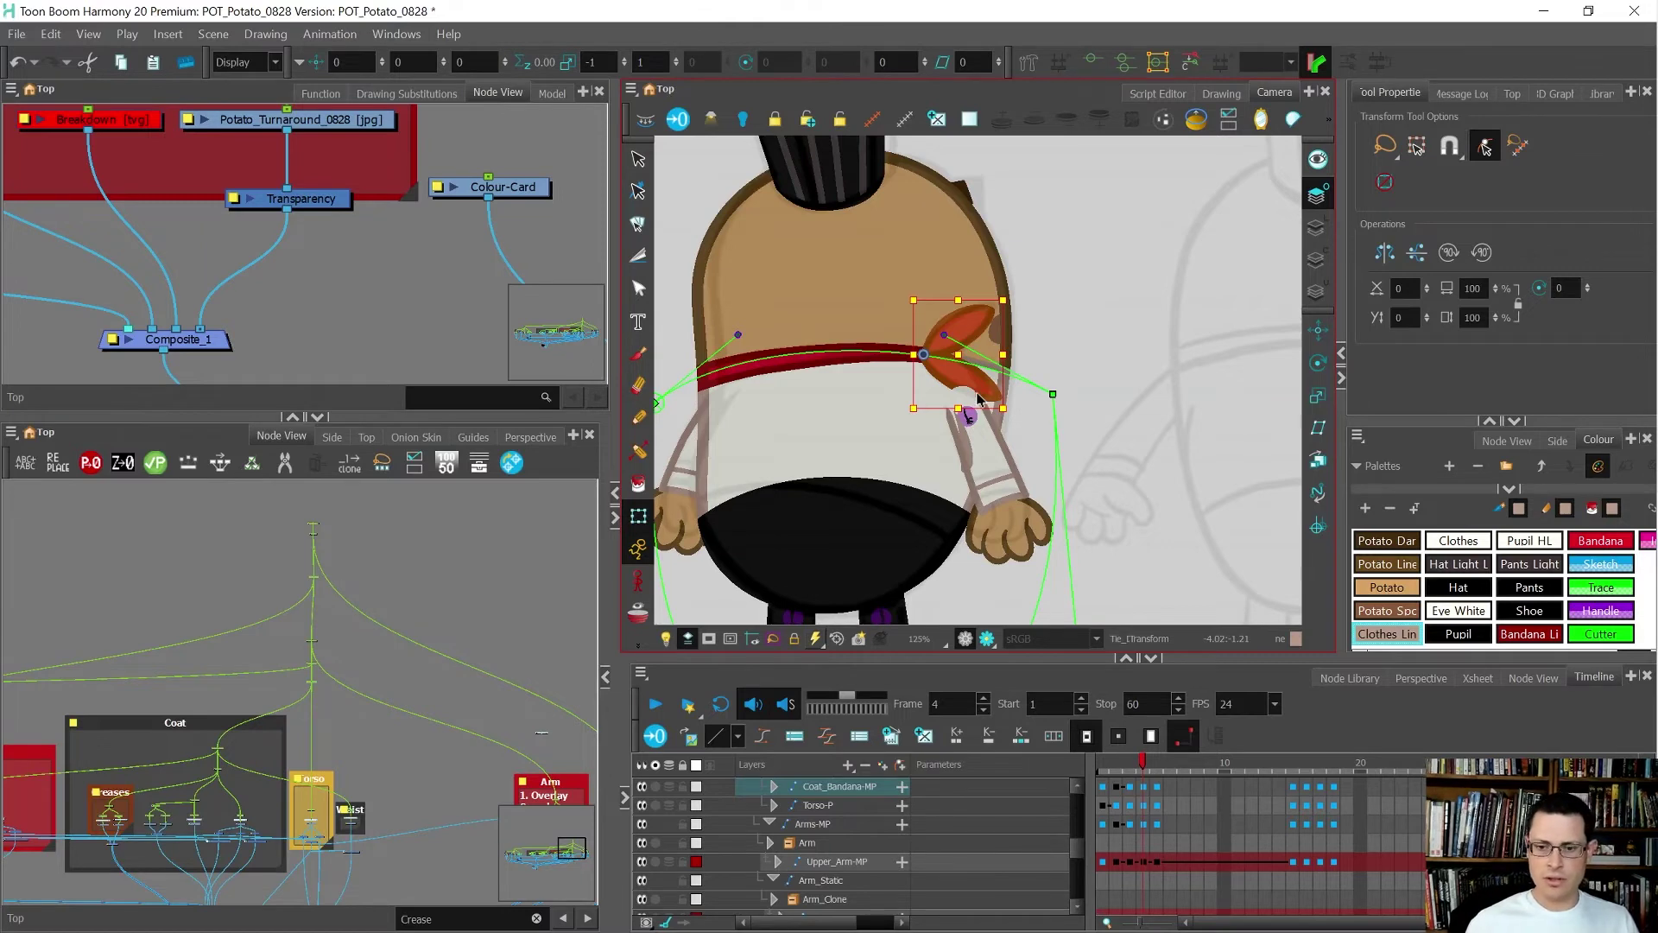
{"action": "key", "text": "comma"}
{"action": "key", "text": "period"}
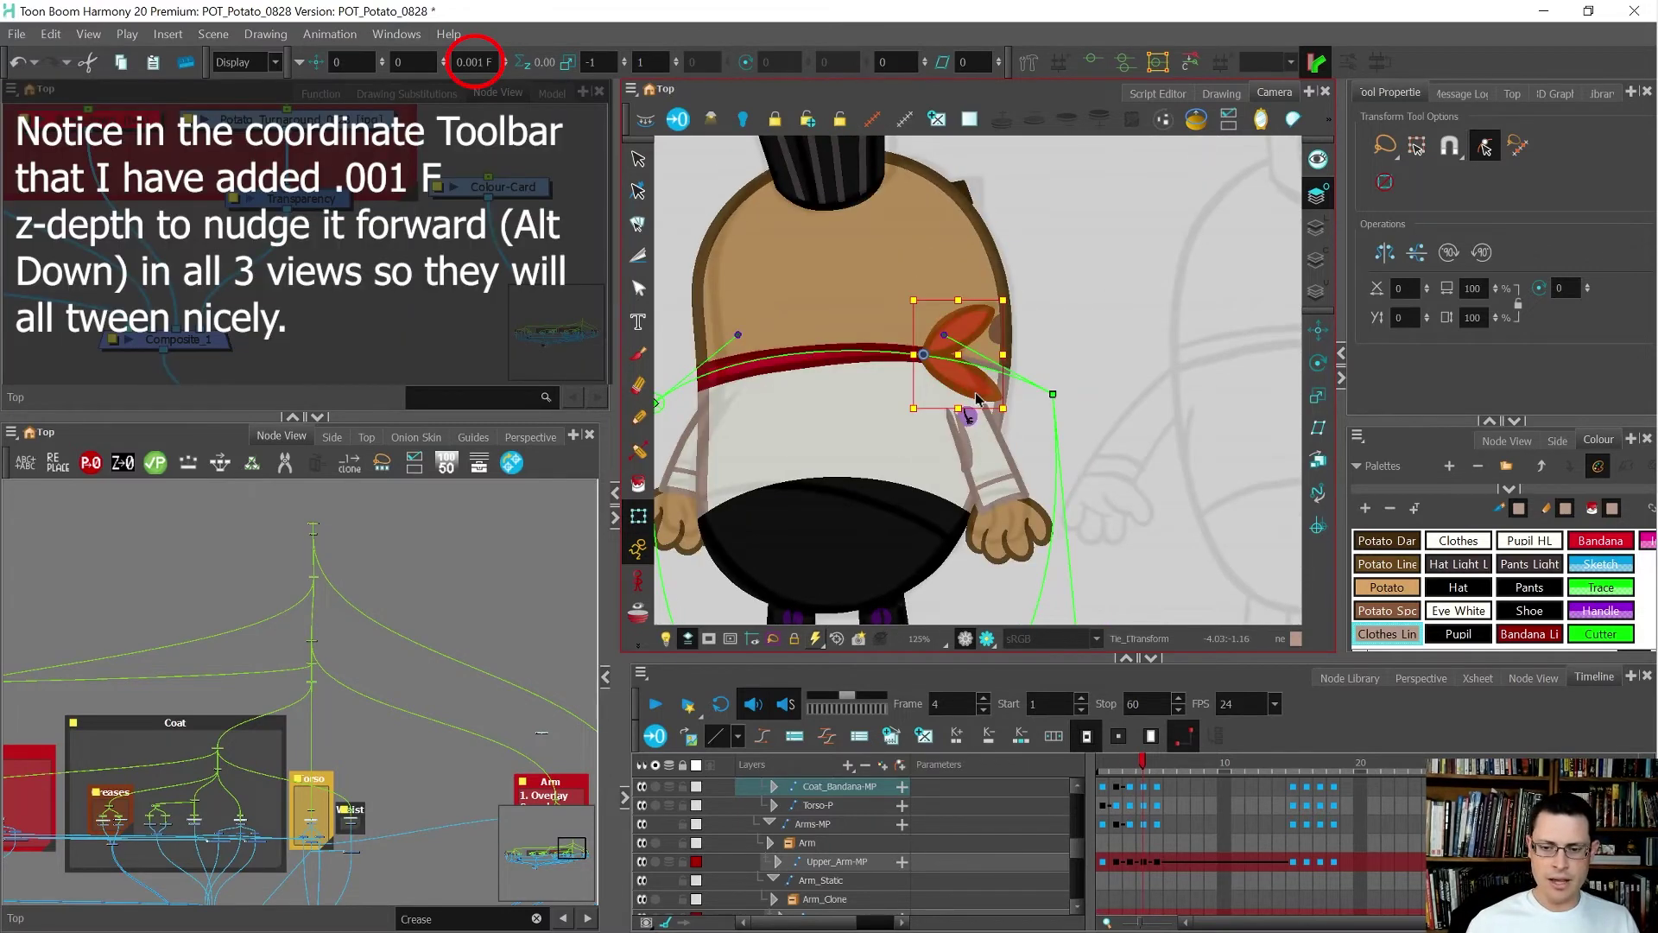
{"action": "key", "text": "period"}
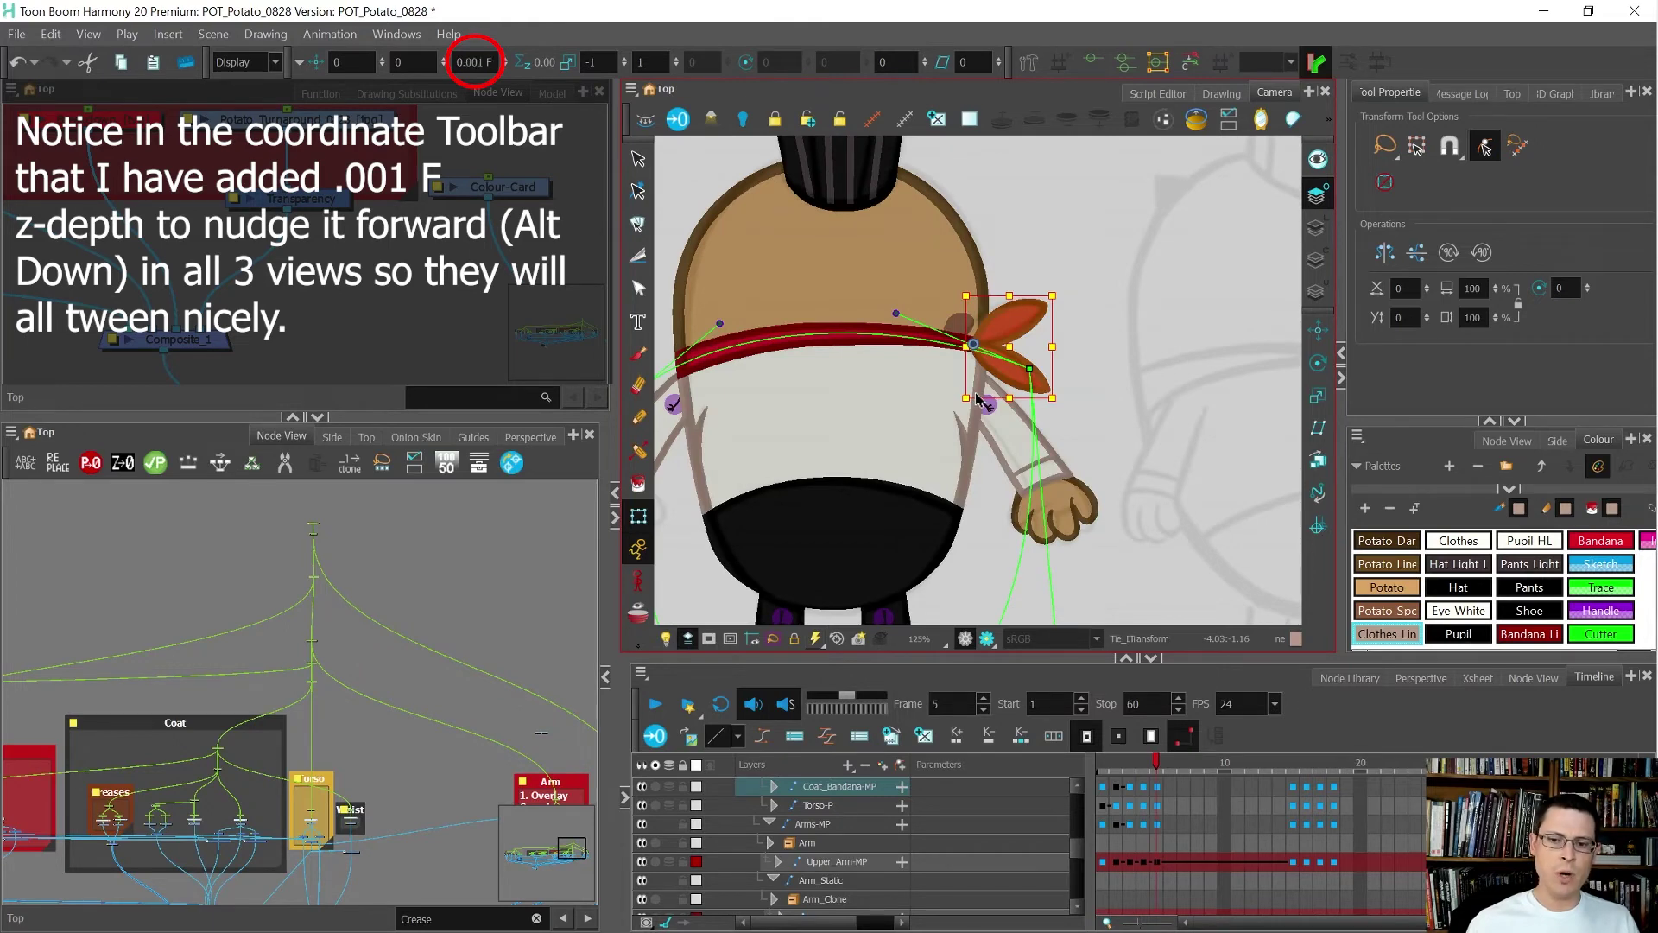
{"action": "key", "text": "comma"}
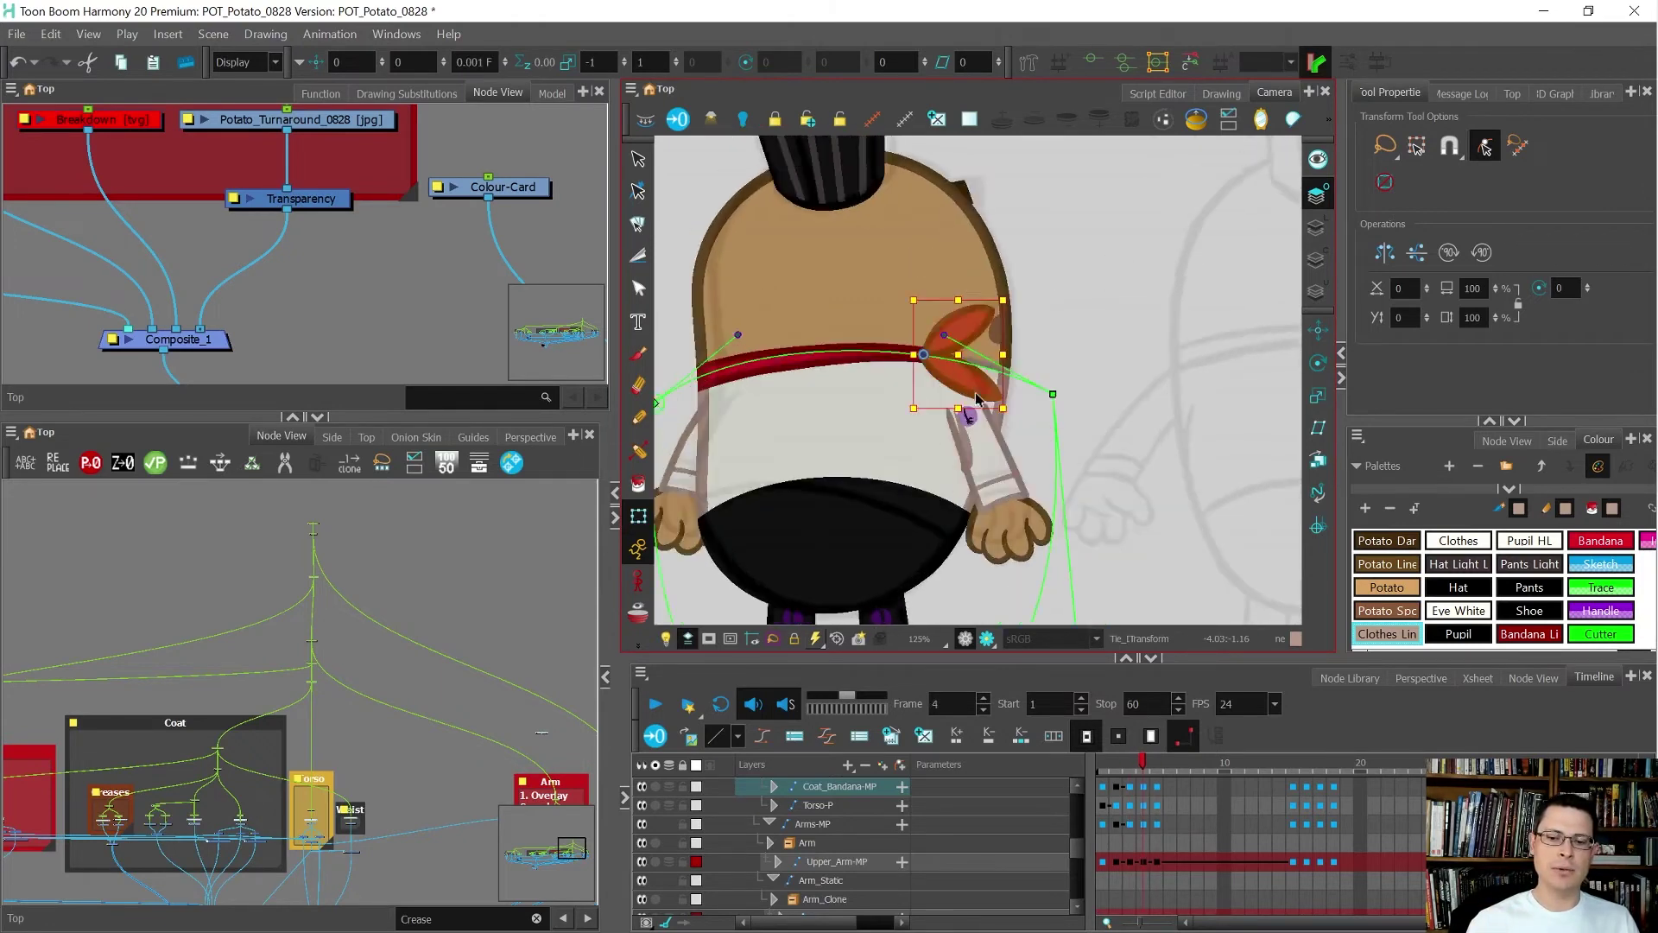
{"action": "key", "text": "comma"}
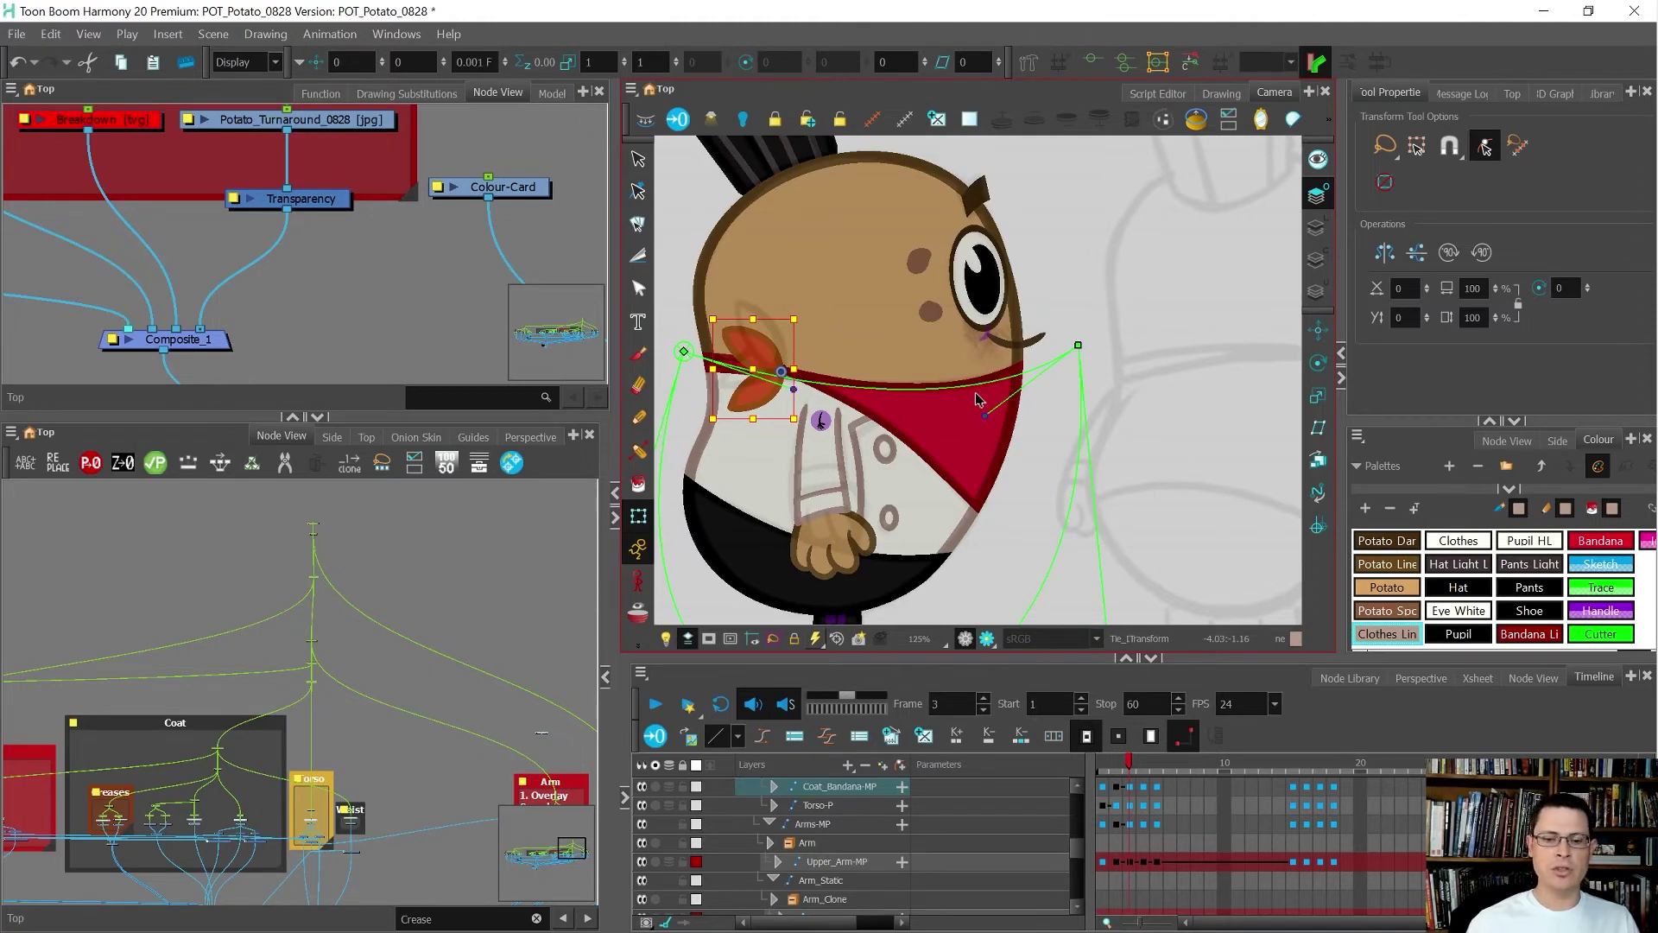
- Examine the selected knot's layering and the transition between the side and back poses on frames 3 to 5
{"action": "key", "text": "period"}
{"action": "key", "text": "comma"}
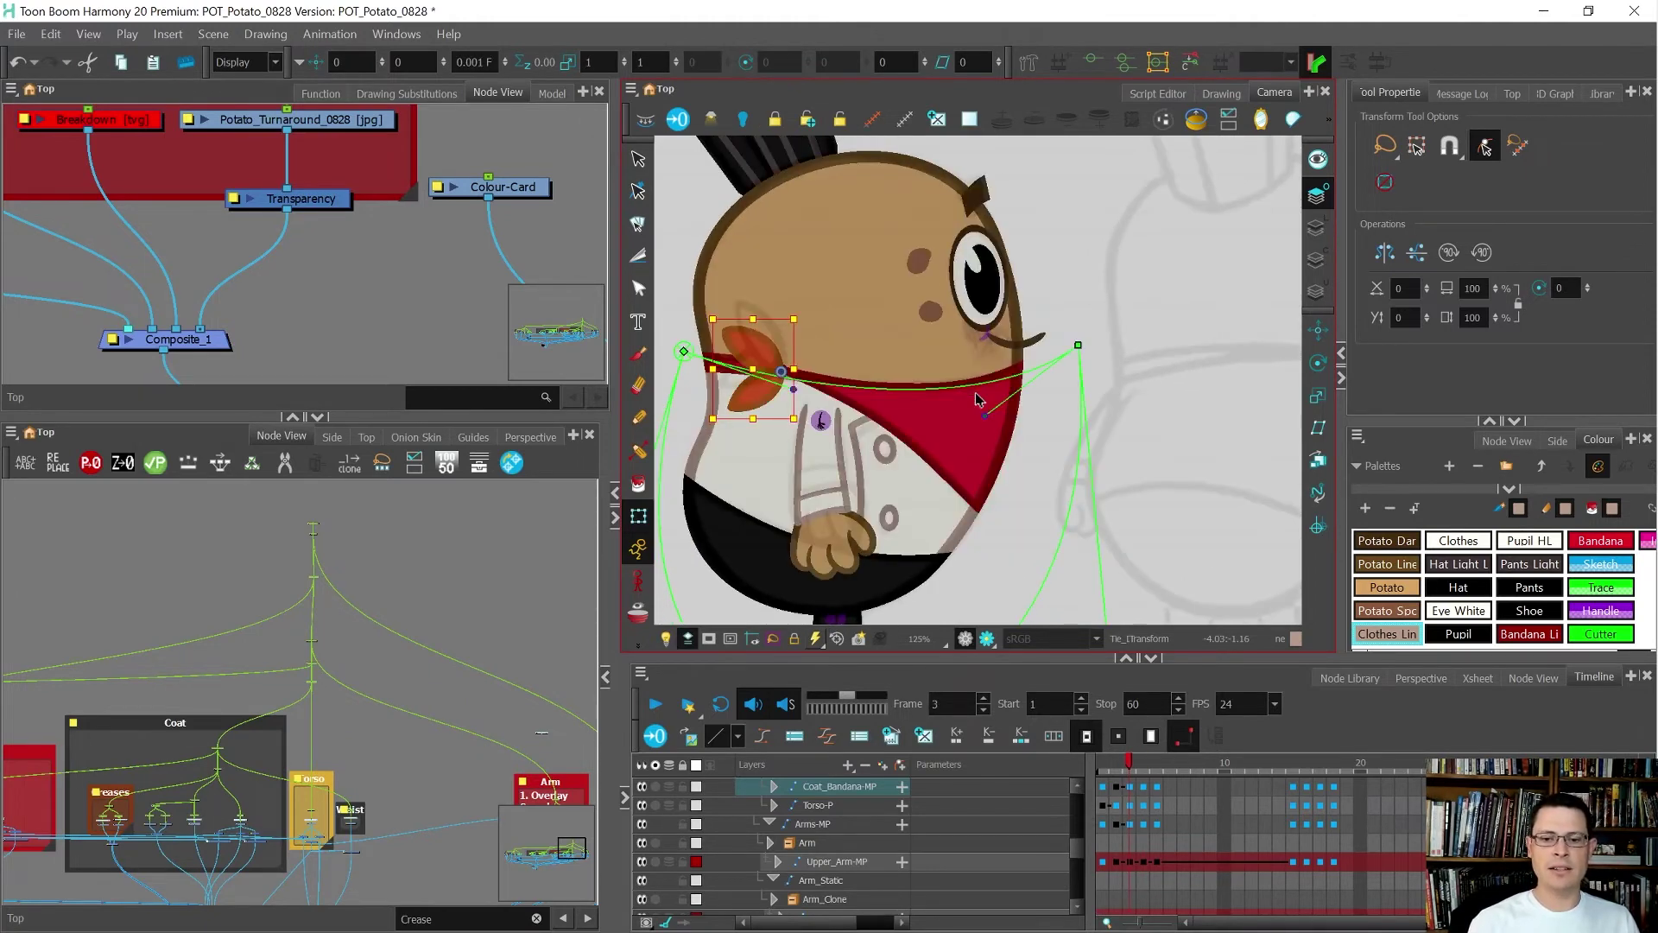
{"action": "key", "text": "period"}
{"action": "key", "text": "comma"}
{"action": "key", "text": "period"}
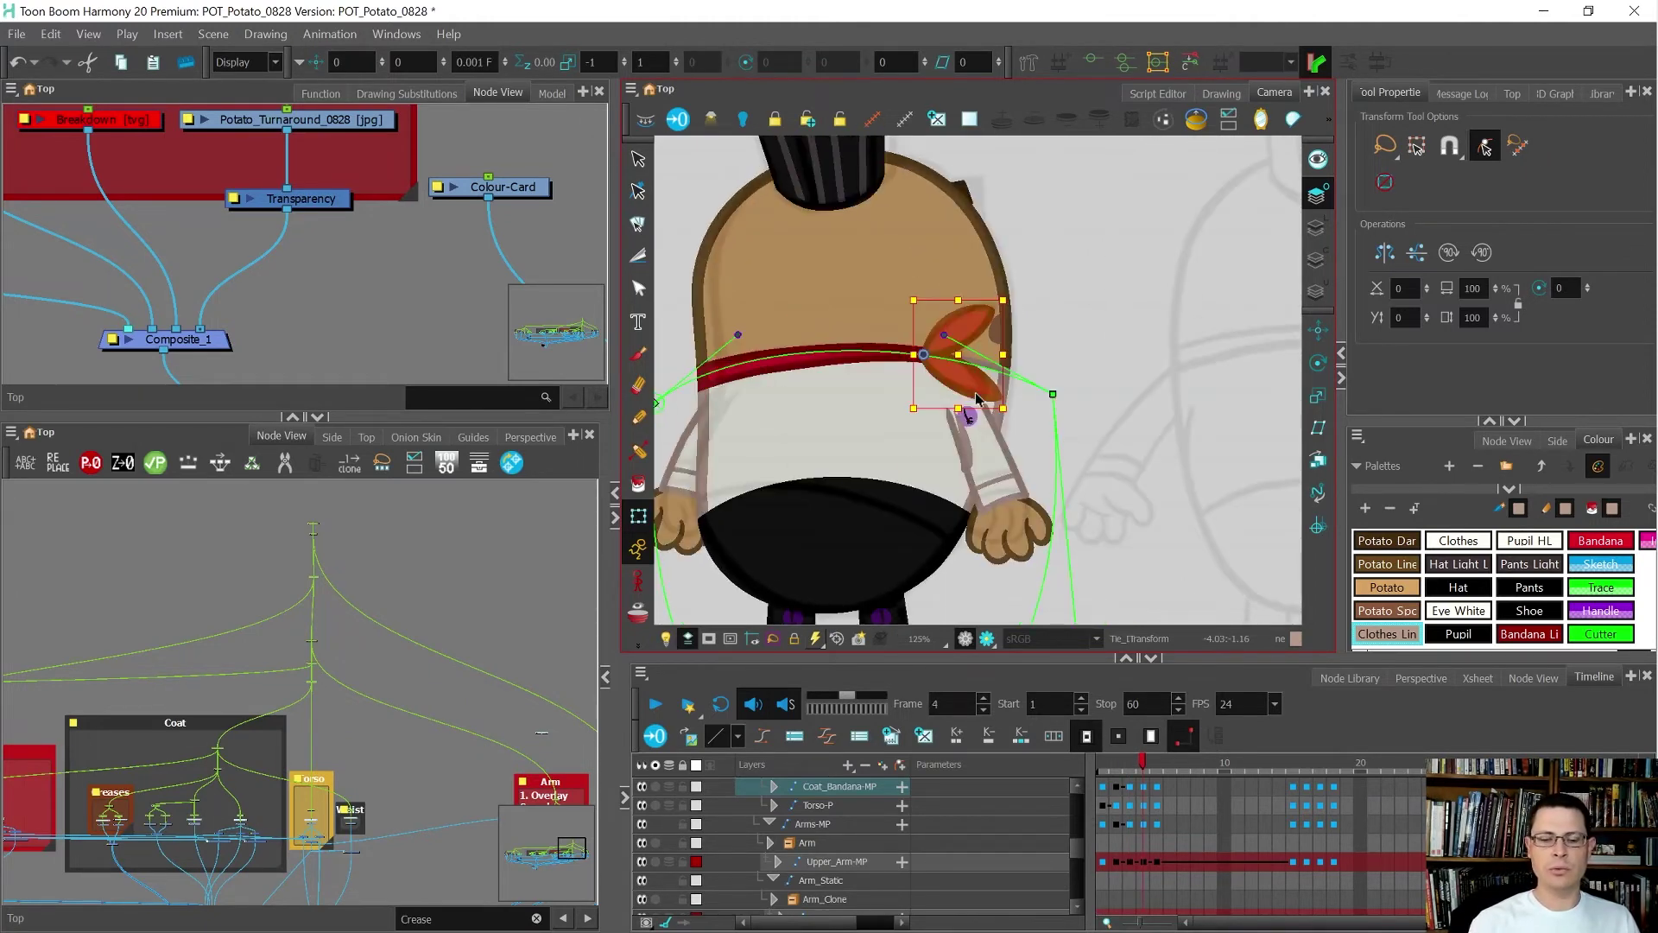
{"action": "key", "text": "comma"}
{"action": "key", "text": "period"}
{"action": "key", "text": "comma"}
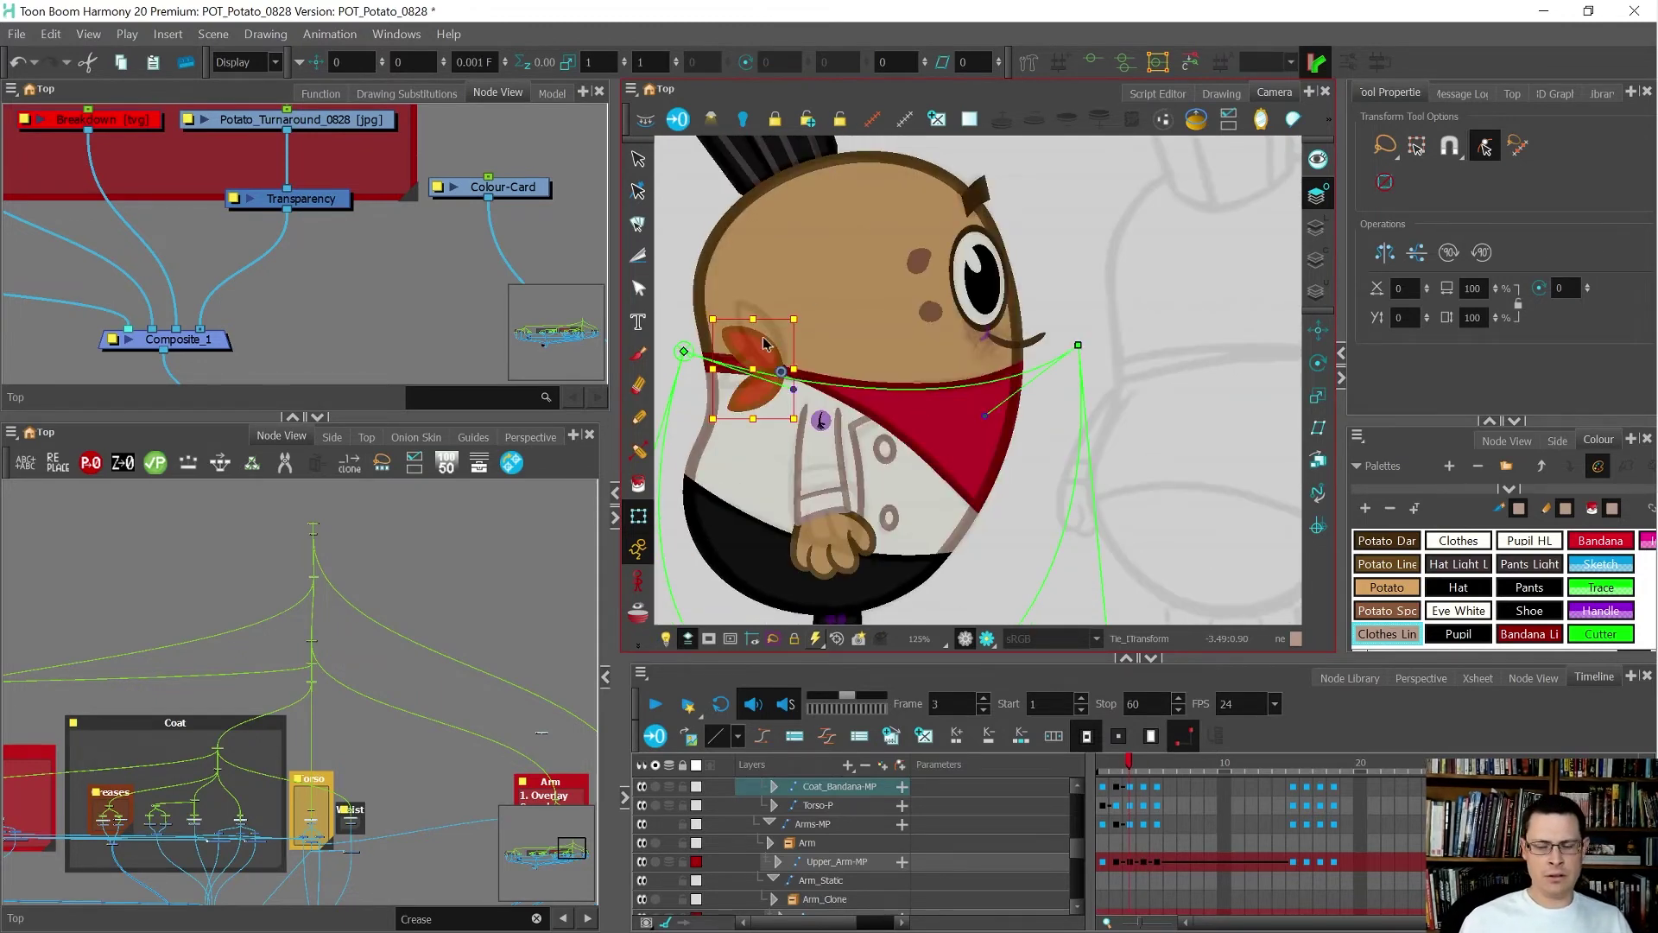
{"action": "key", "text": "period"}
{"action": "key", "text": "period"}
{"action": "key", "text": "comma"}
{"action": "key", "text": "comma"}
{"action": "key", "text": "comma"}
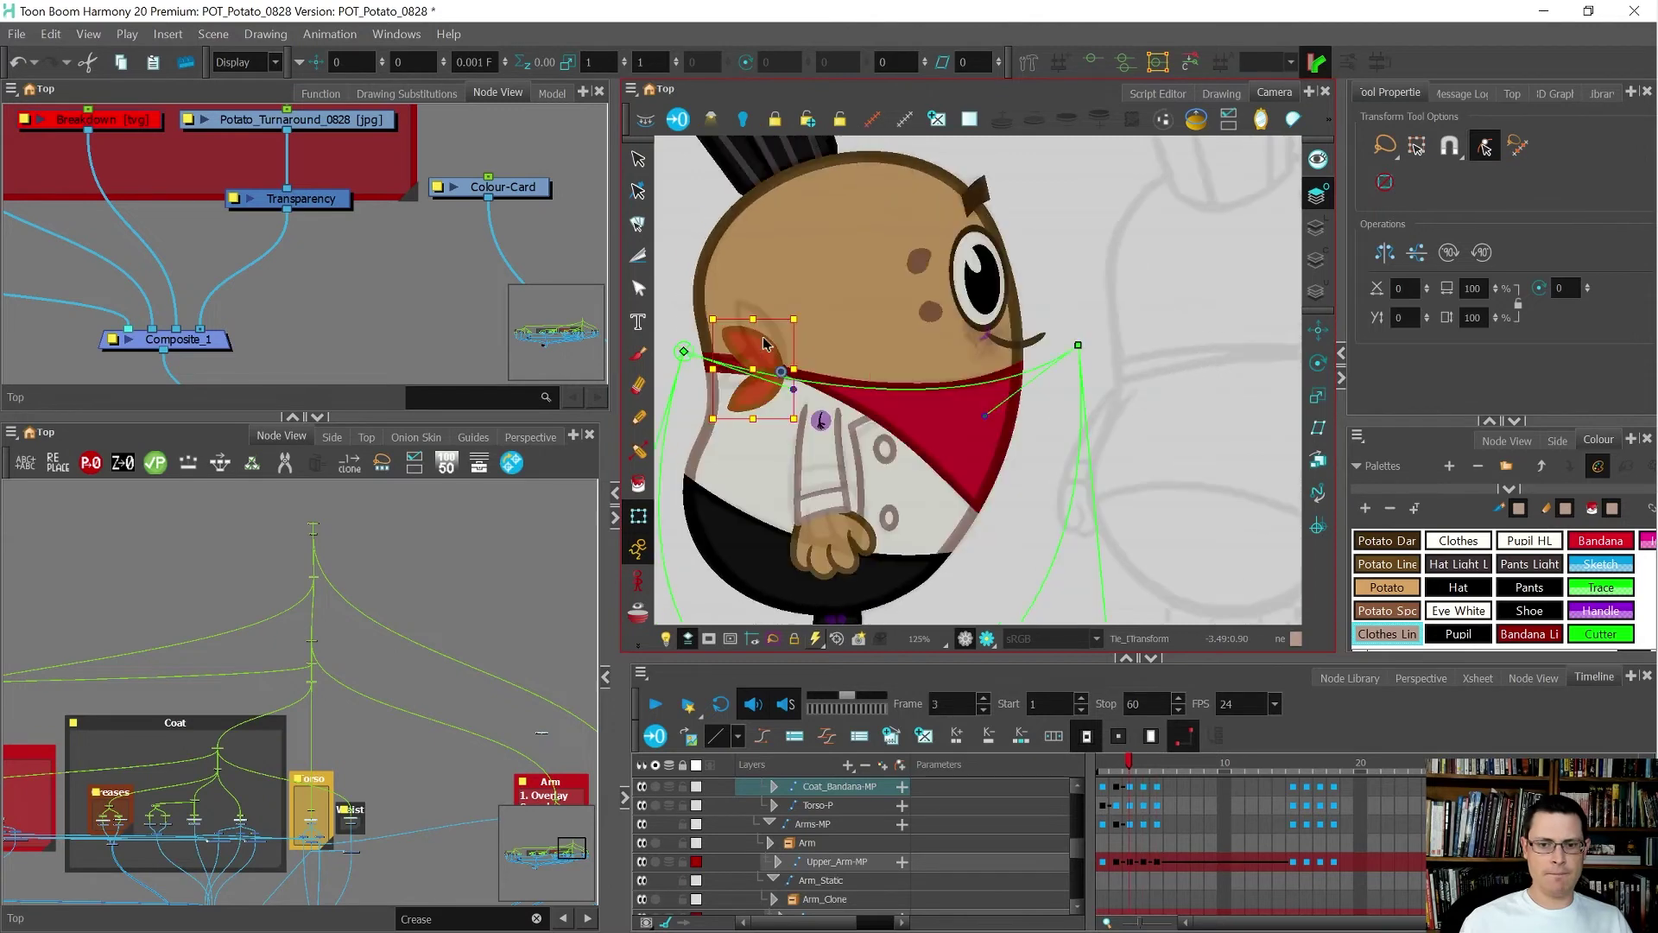
{"action": "key", "text": "period"}
{"action": "key", "text": "period"}
{"action": "key", "text": "comma"}
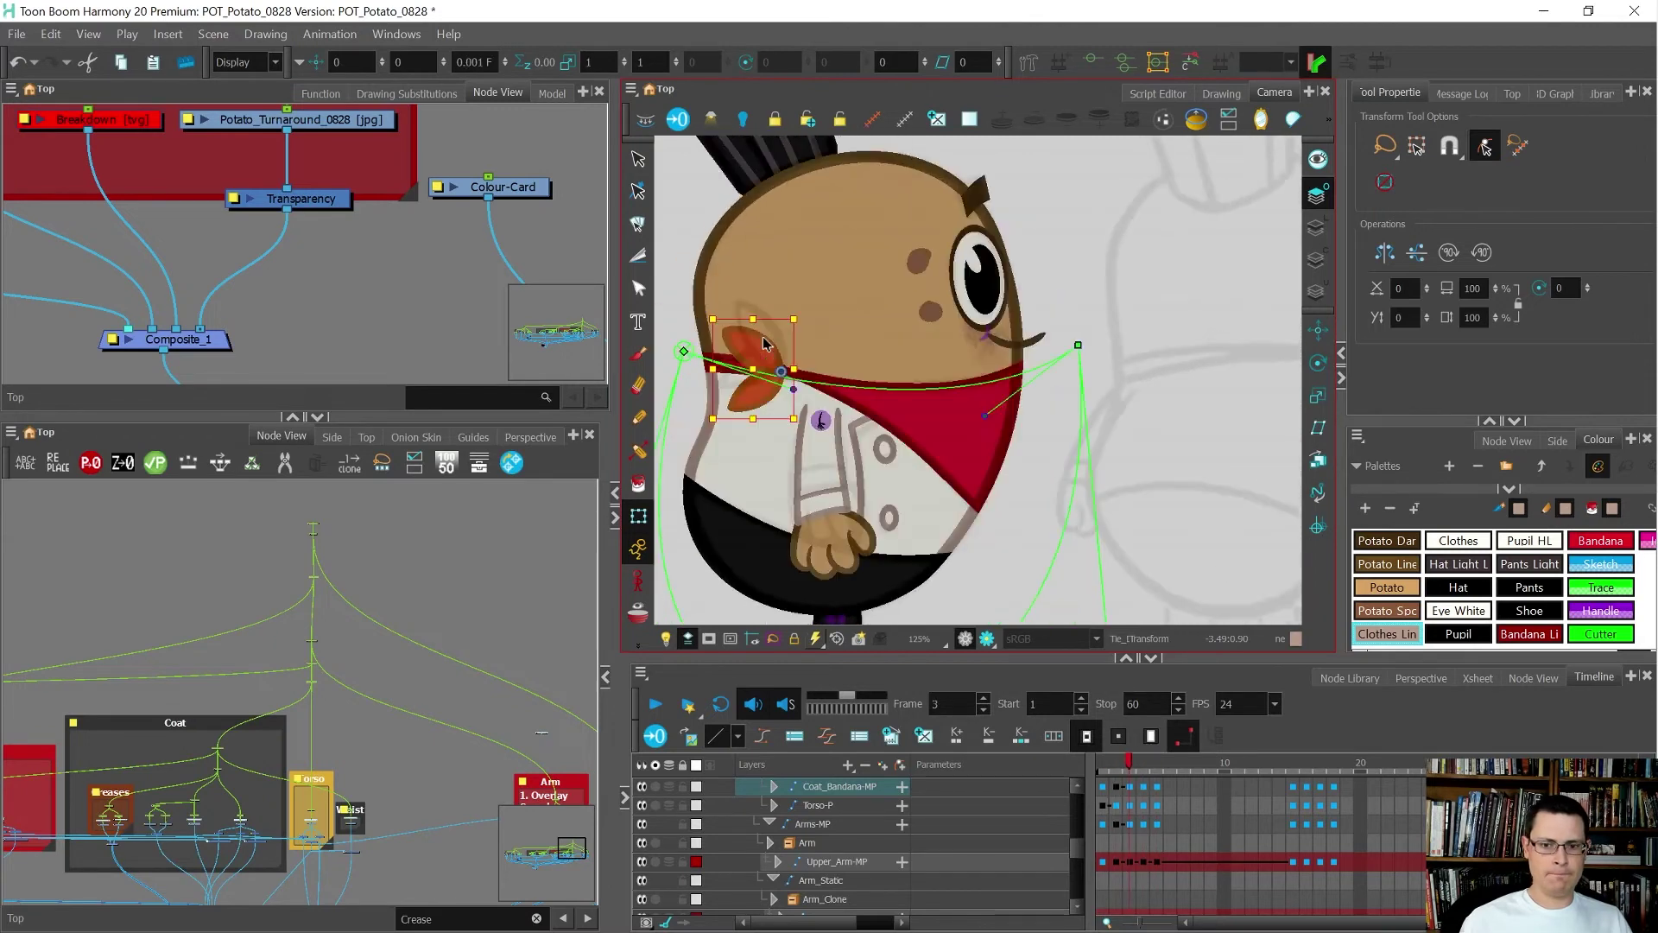
{"action": "key", "text": "comma"}
{"action": "key", "text": "period"}
{"action": "key", "text": "period"}
{"action": "key", "text": "period"}
{"action": "key", "text": "comma"}
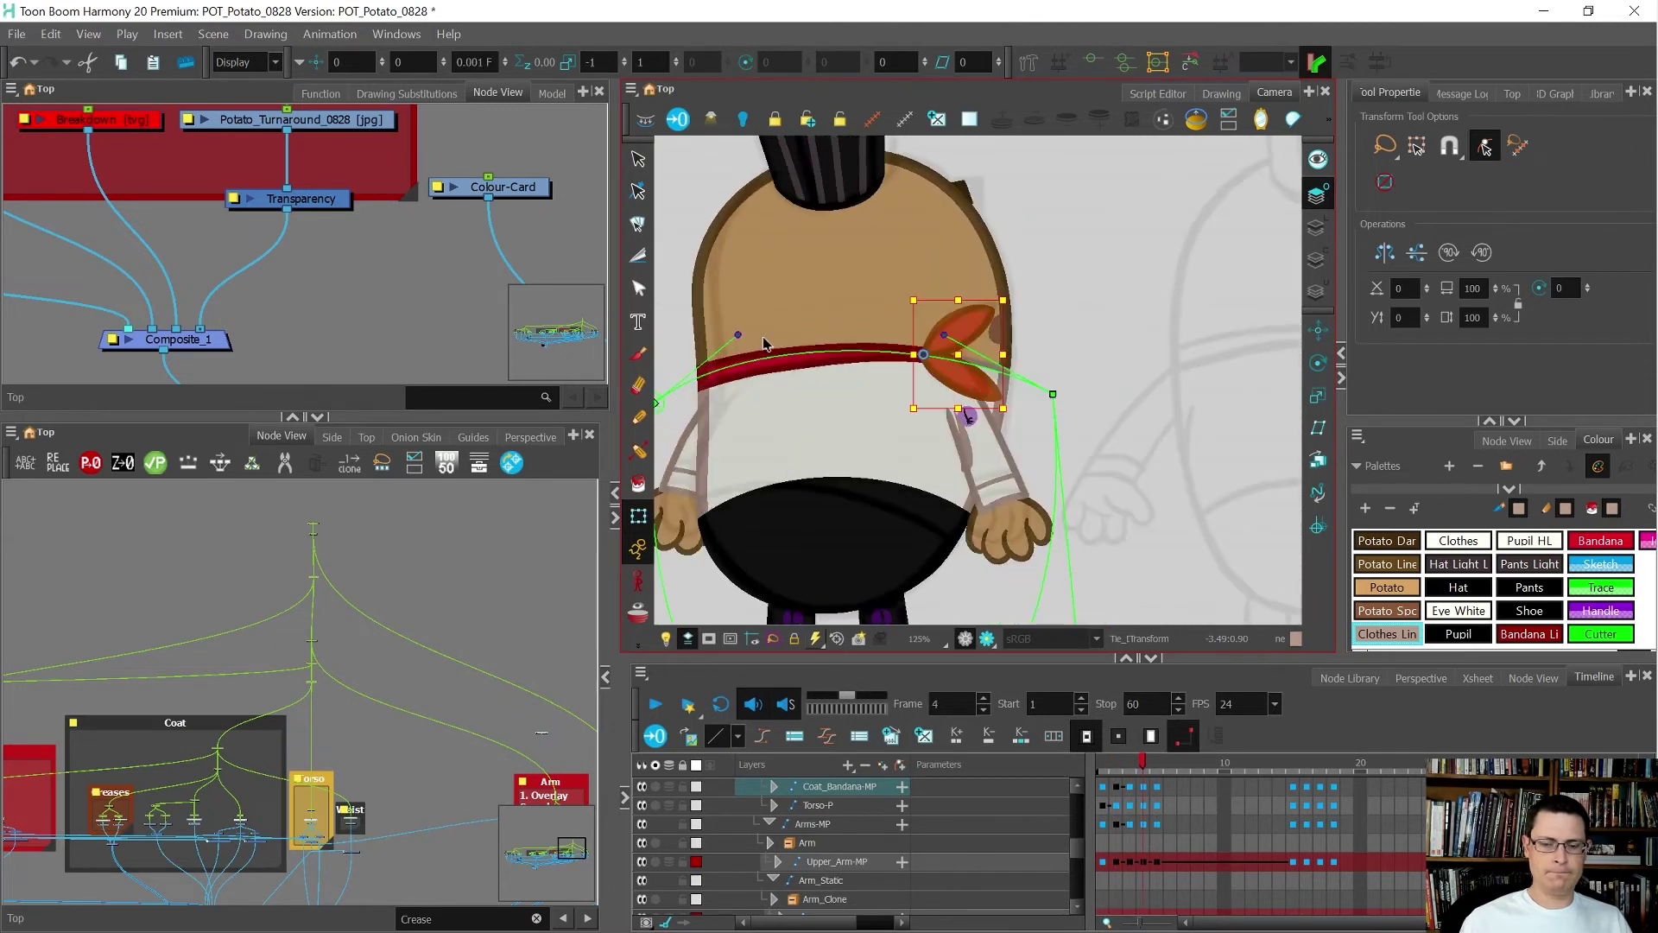
{"action": "key", "text": "comma"}
{"action": "key", "text": "comma"}
{"action": "key", "text": "period"}
{"action": "key", "text": "period"}
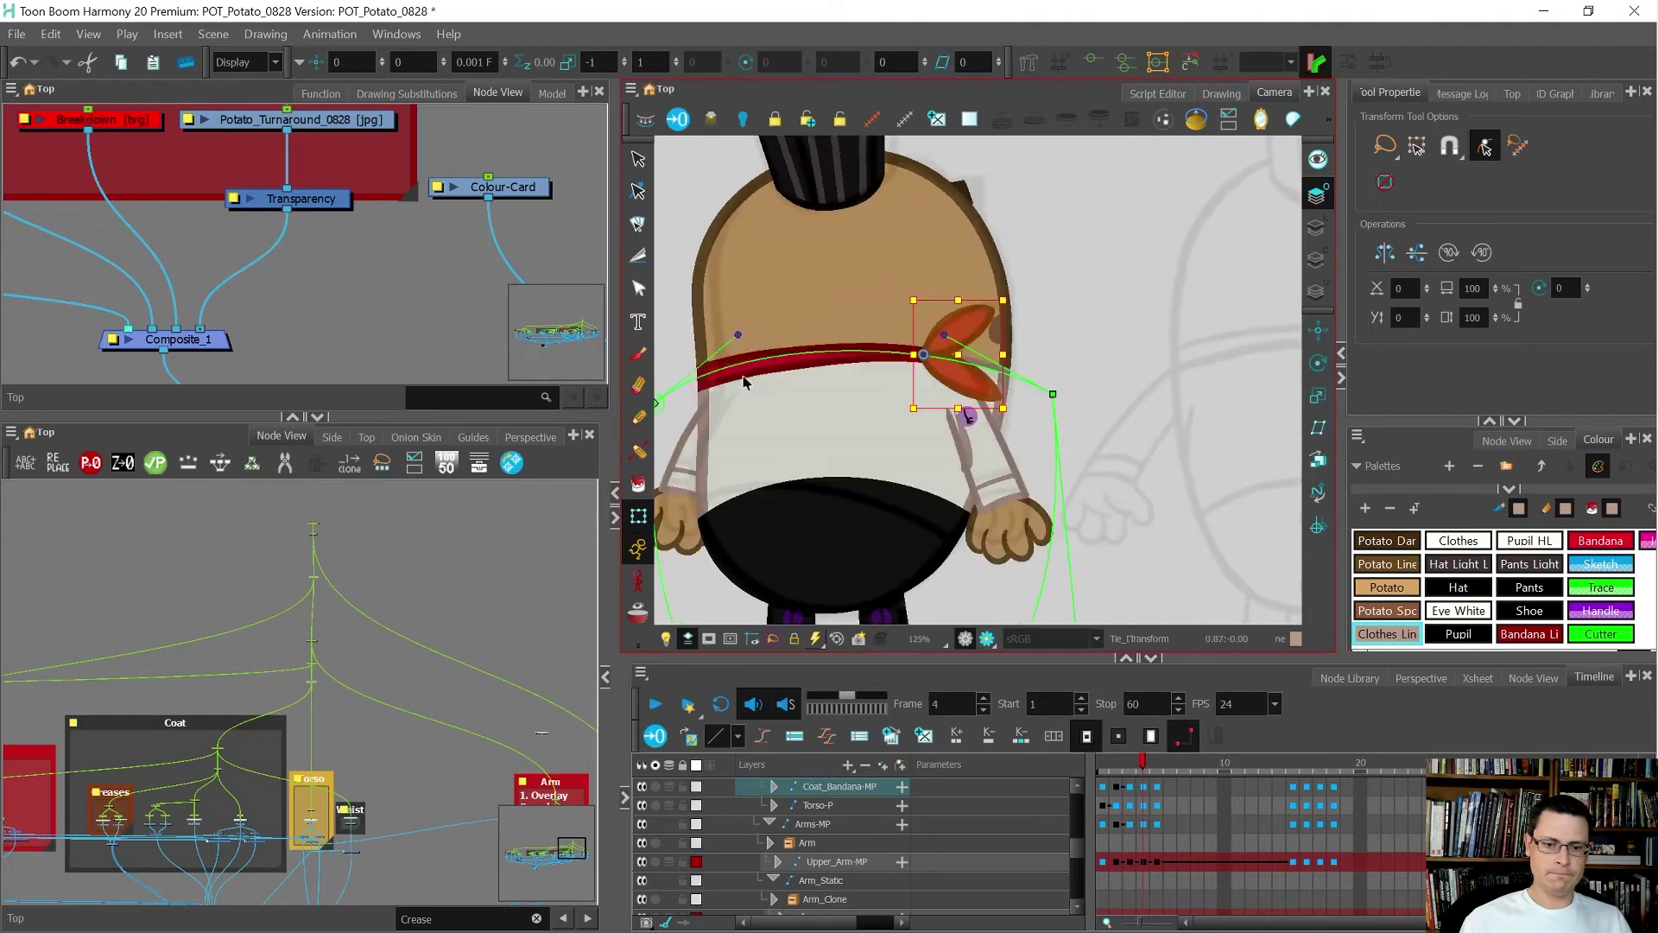
{"action": "key", "text": "period"}
{"action": "key", "text": "comma"}
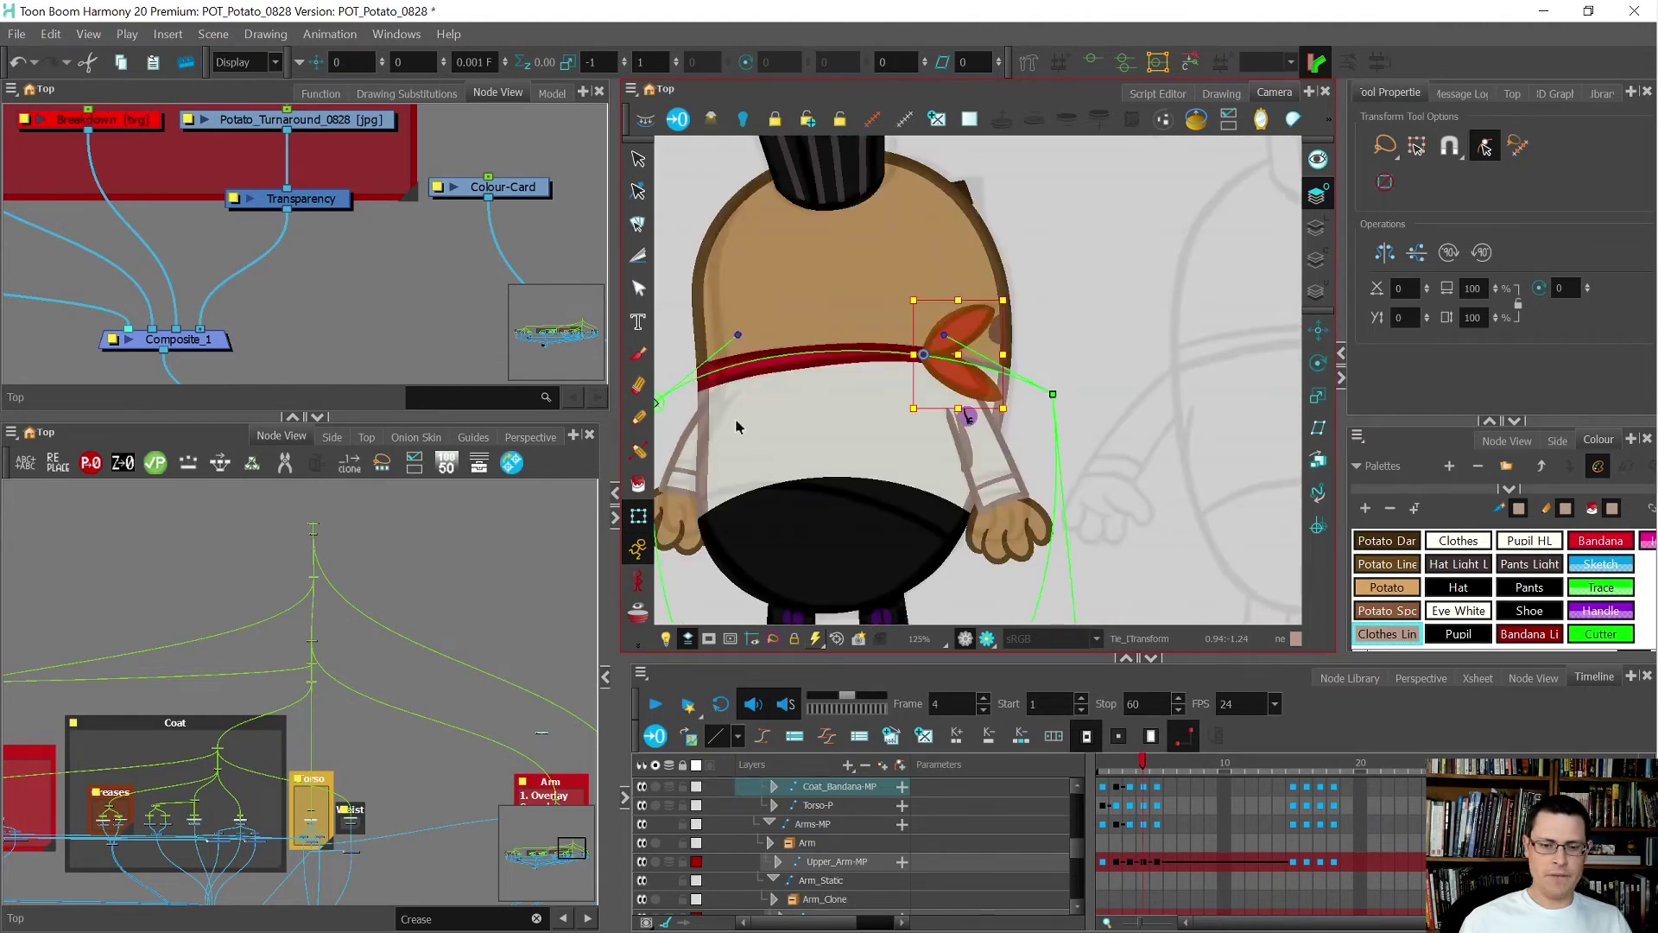
- Rotate the coat's left crease on frame 4 so its upper end leans inward over the torso
{"action": "left_click", "coordinate": [711, 431]}
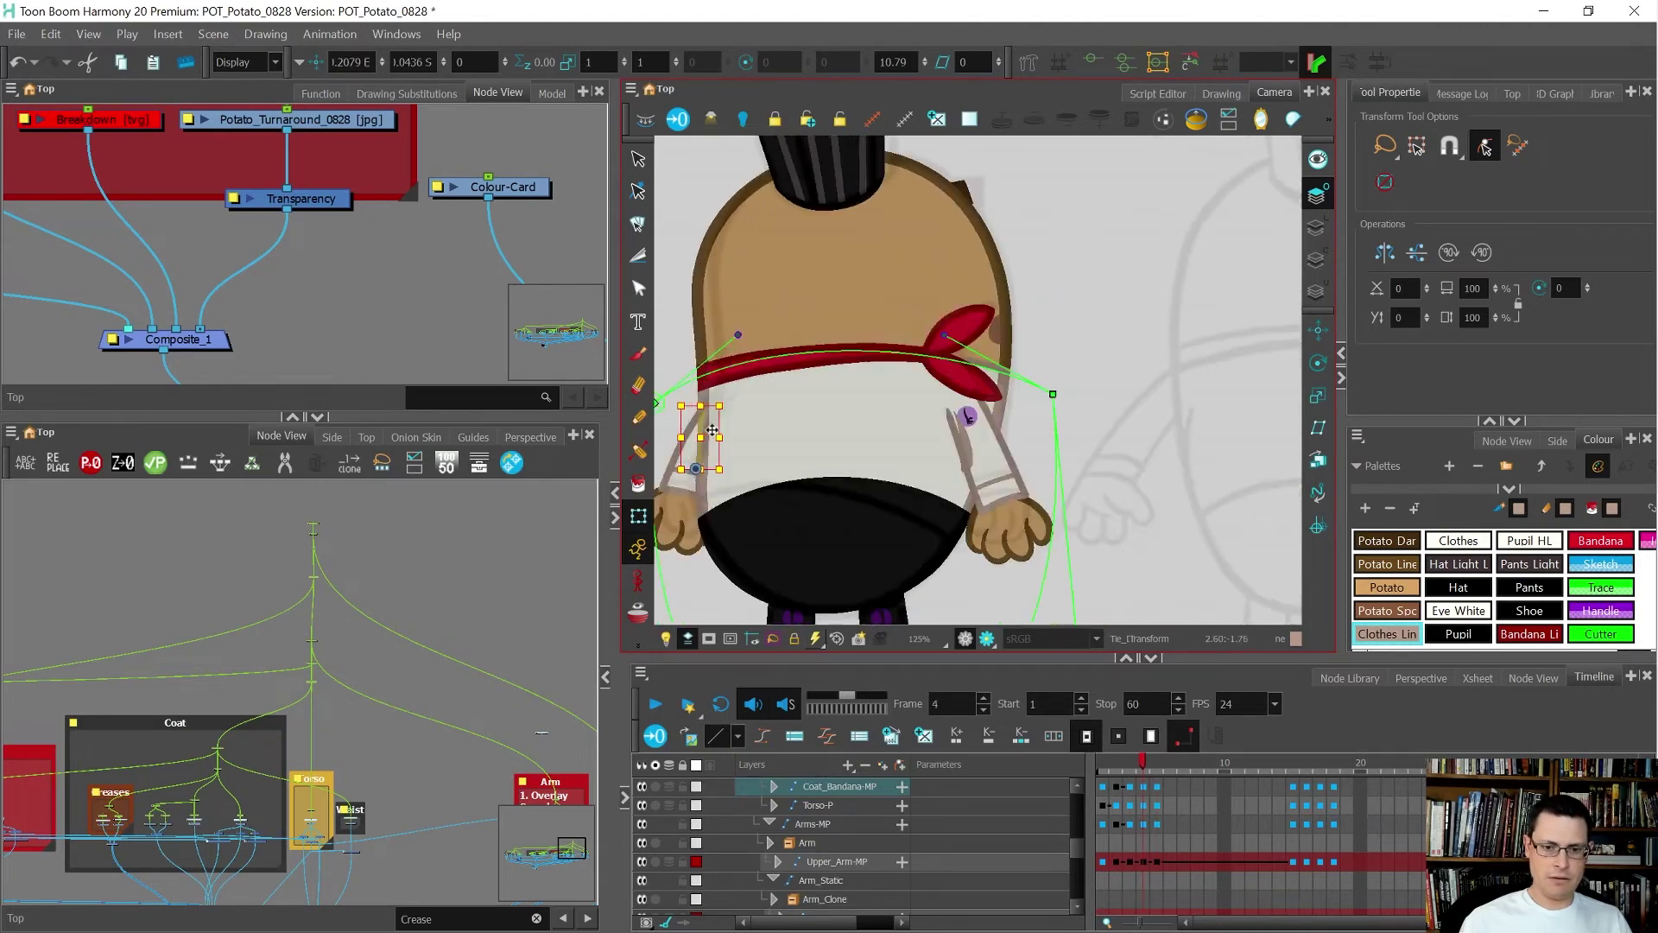
{"action": "scroll", "coordinate": [751, 430], "scroll_direction": "up", "scroll_amount": 1}
{"action": "left_click_drag", "start_coordinate": [749, 385], "coordinate": [783, 410]}
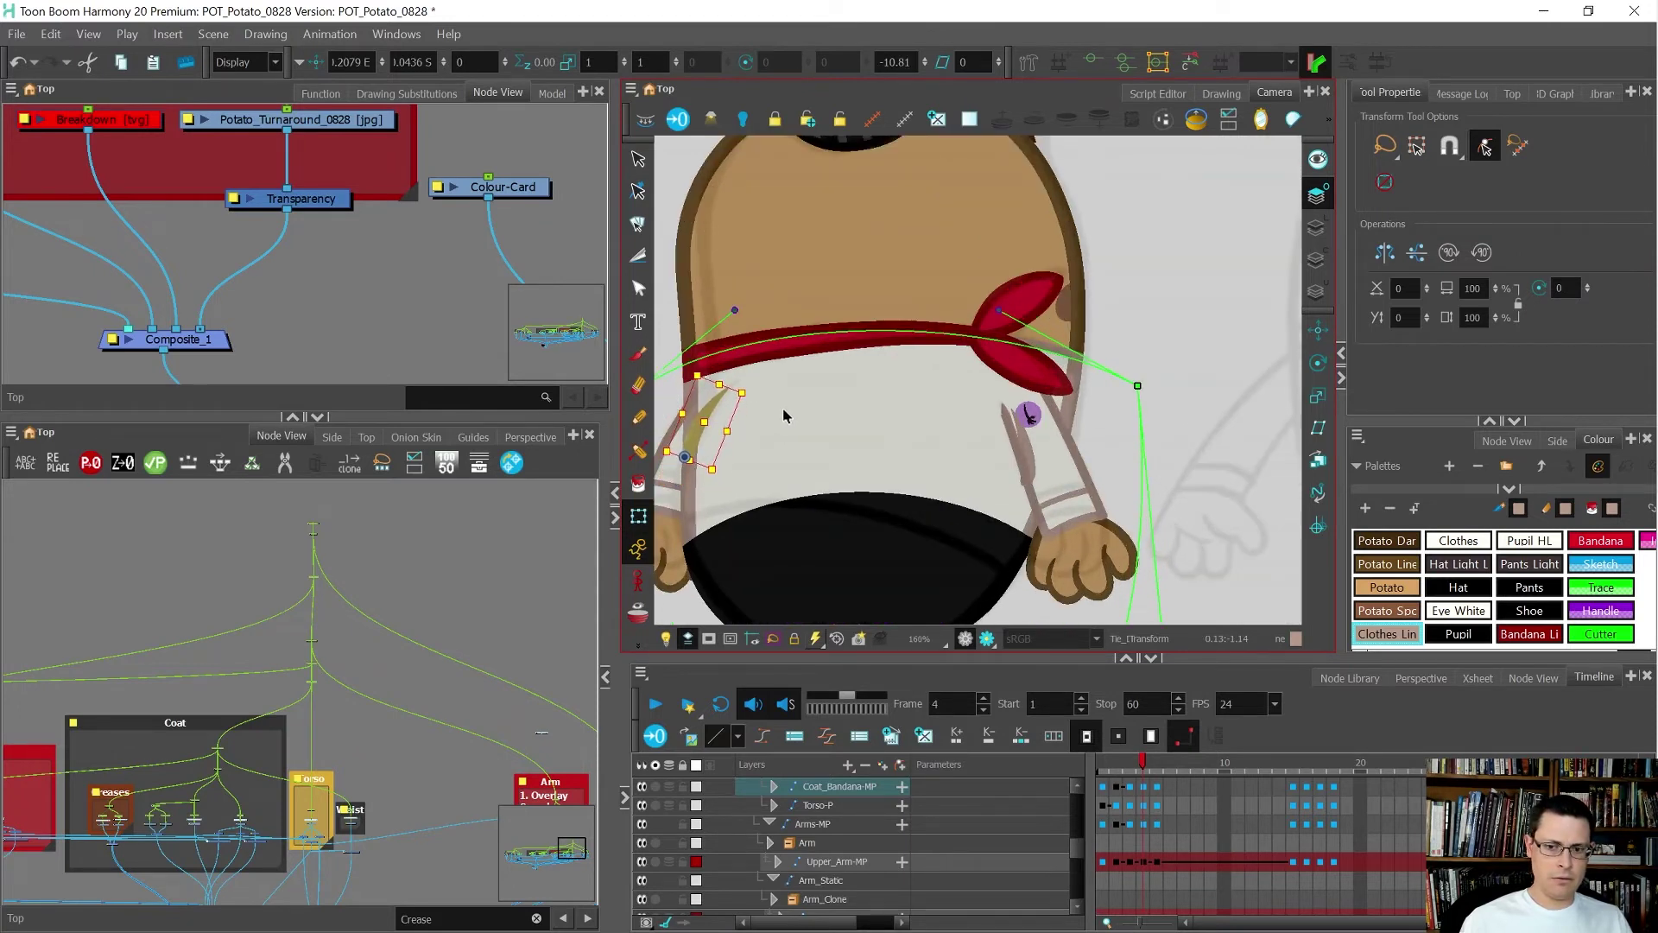
- Compare the coat's right crease with frame 5 and shift it slightly on frame 4
{"action": "left_click", "coordinate": [1030, 461]}
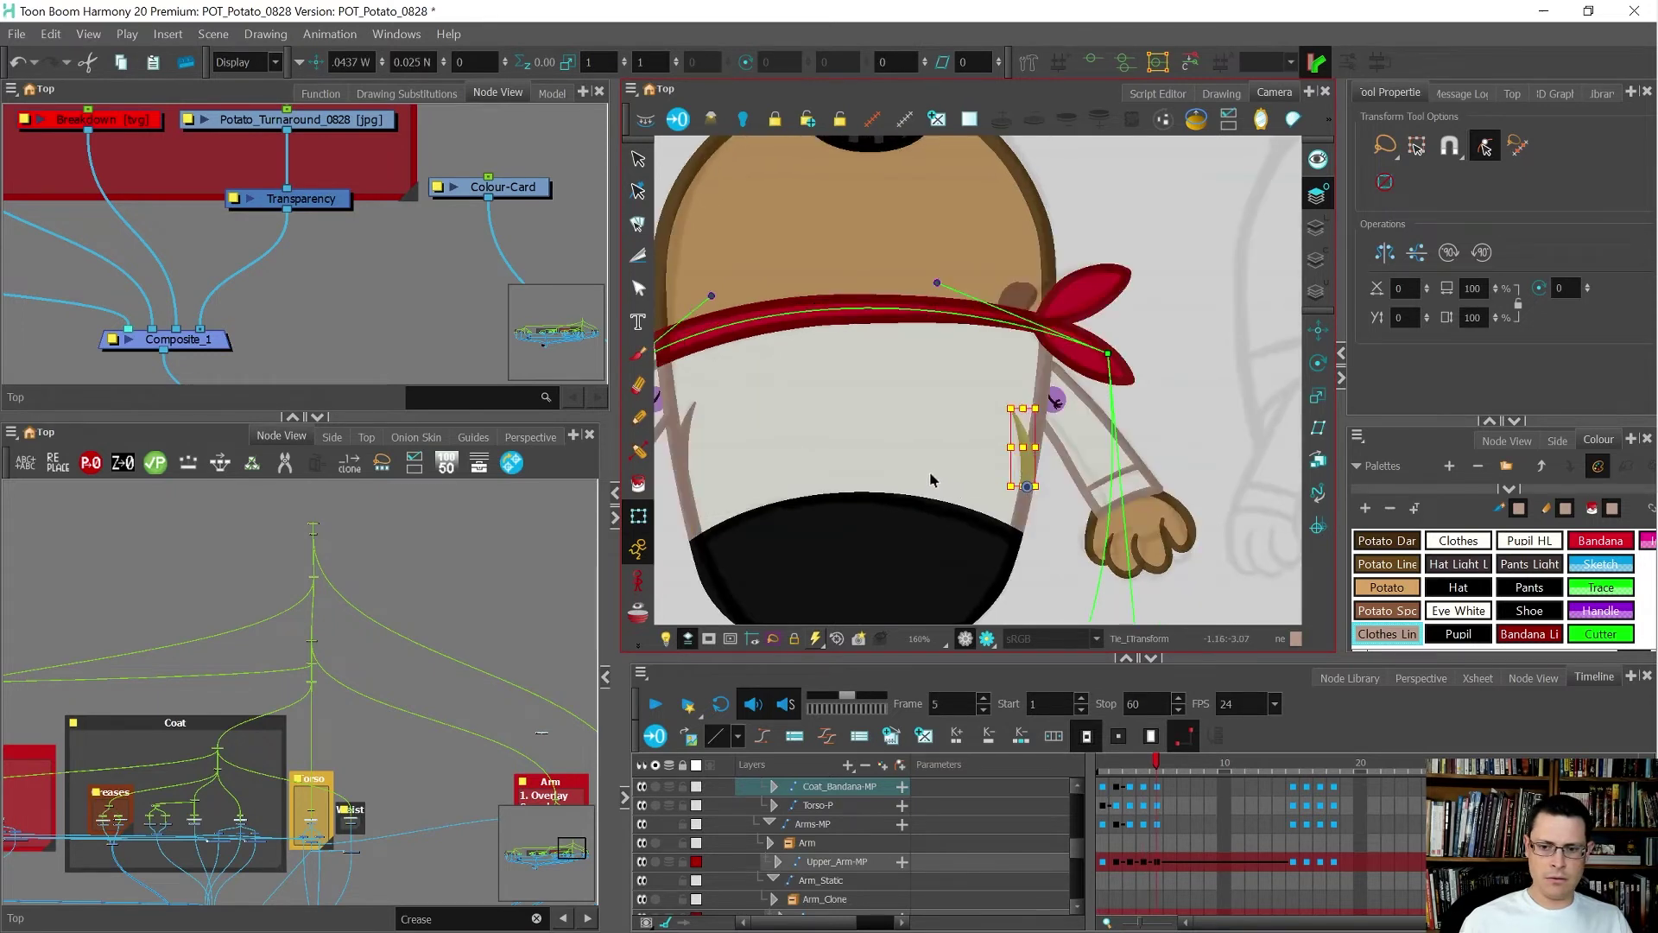
{"action": "left_click_drag", "start_coordinate": [922, 456], "coordinate": [941, 474]}
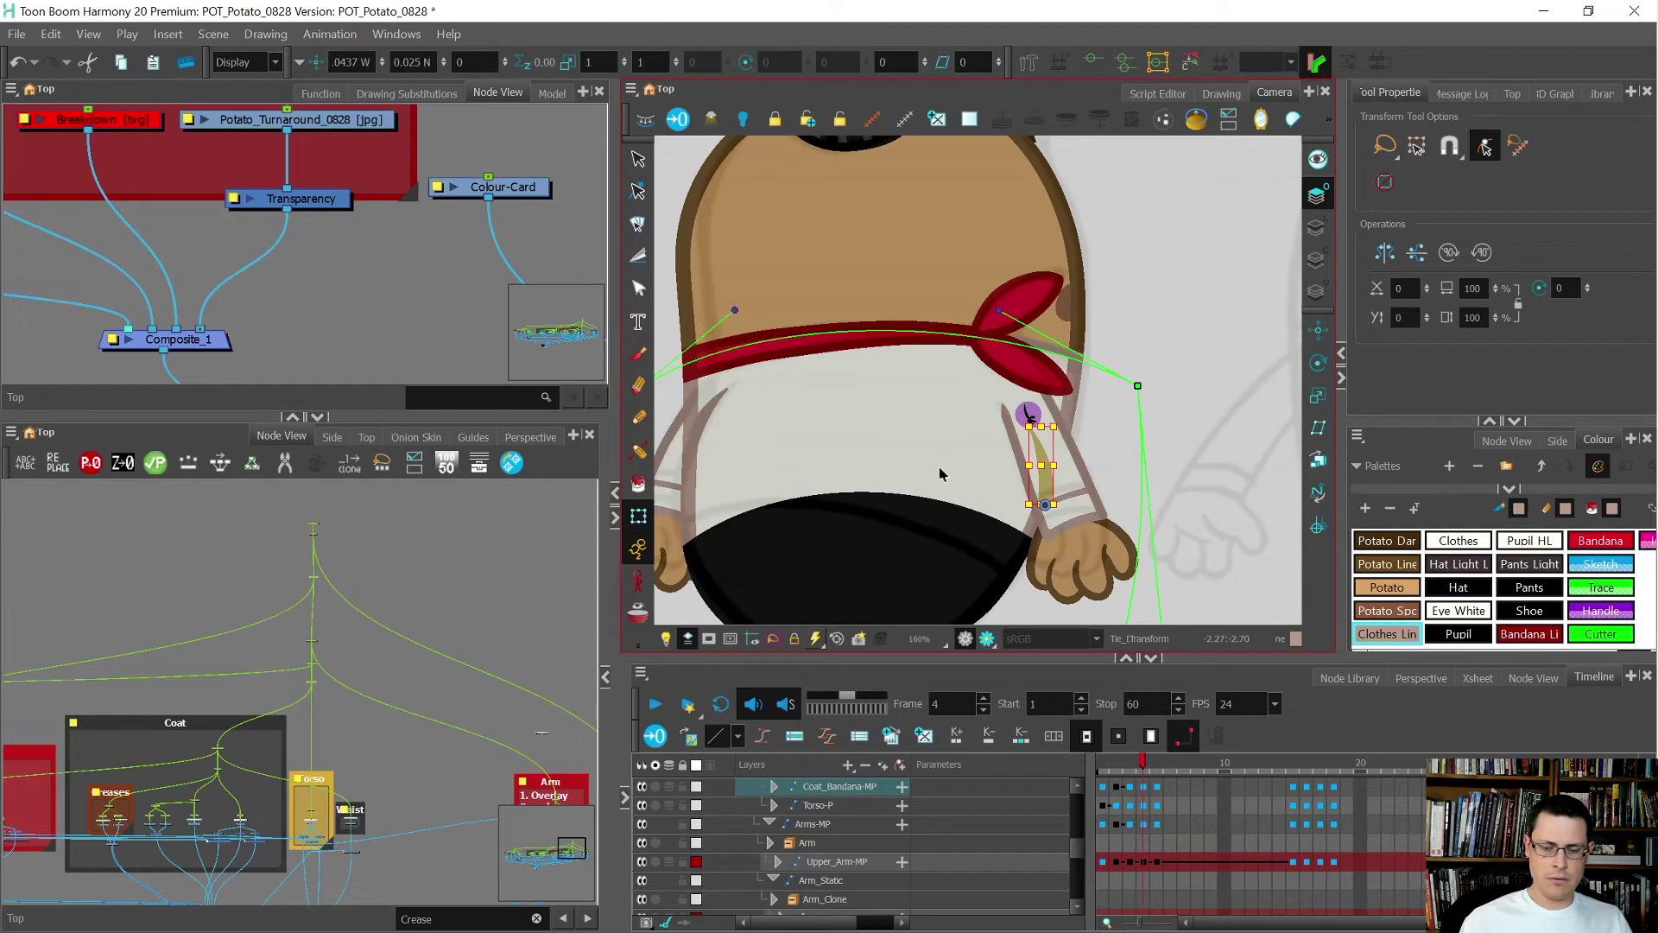
{"action": "left_click_drag", "start_coordinate": [940, 474], "coordinate": [939, 472]}
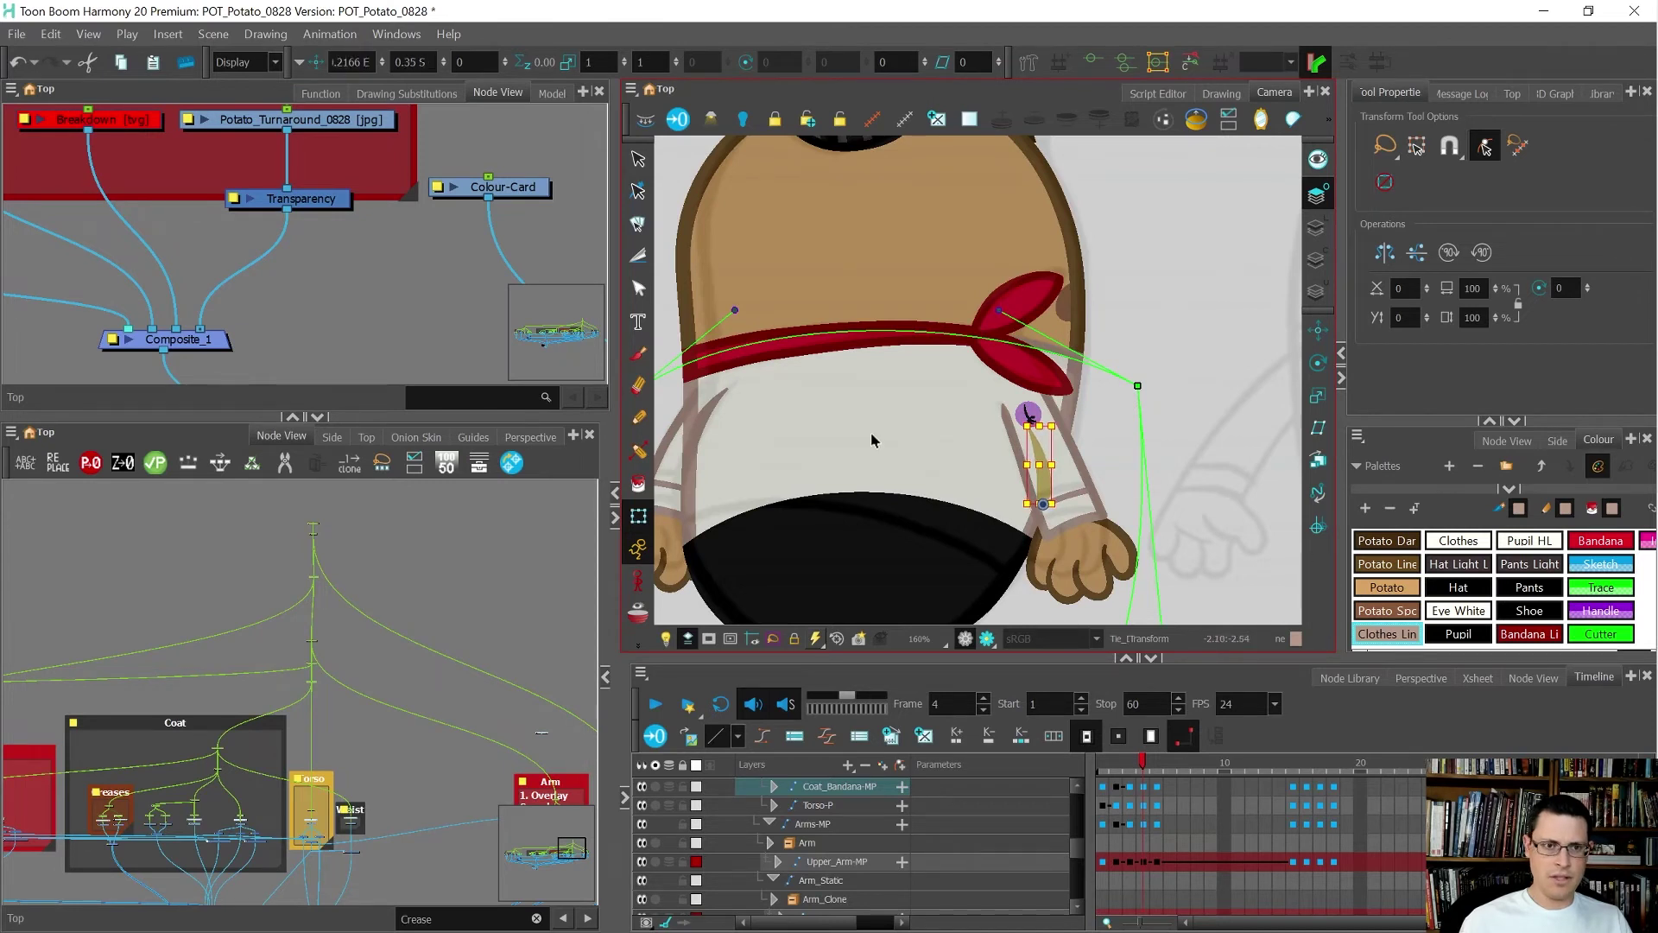
- Compare the right arm's pose and layering on frames 3, 4 and 5
{"action": "left_click", "coordinate": [751, 381]}
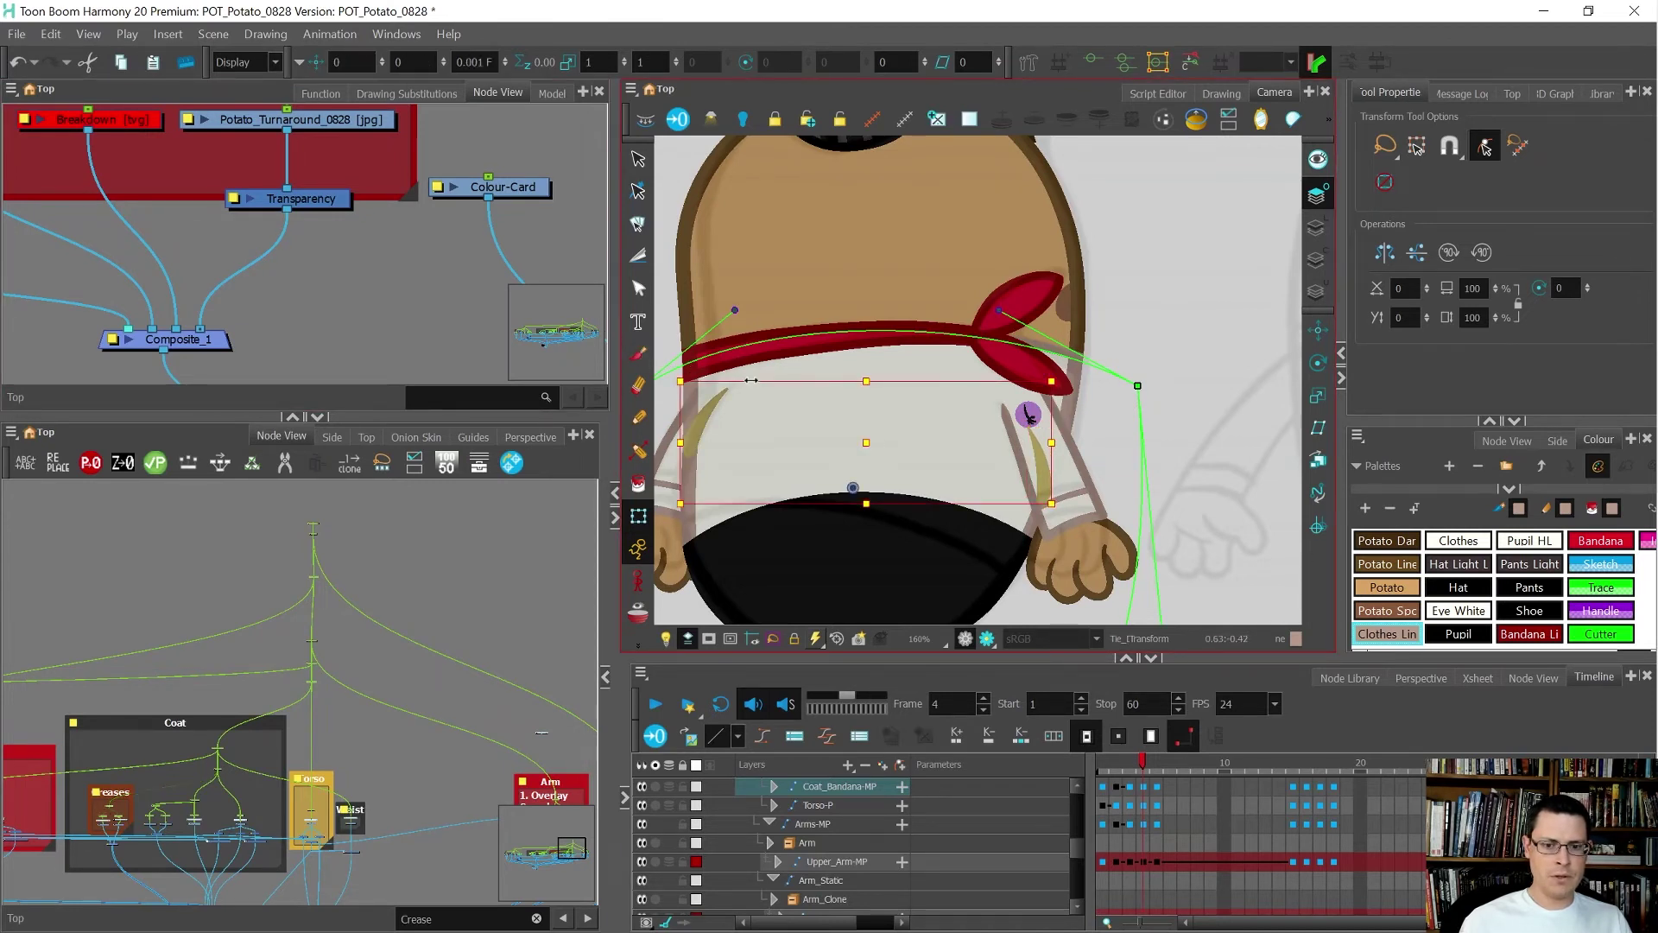
{"action": "left_click", "coordinate": [1029, 419]}
{"action": "key", "text": "comma"}
{"action": "key", "text": "period"}
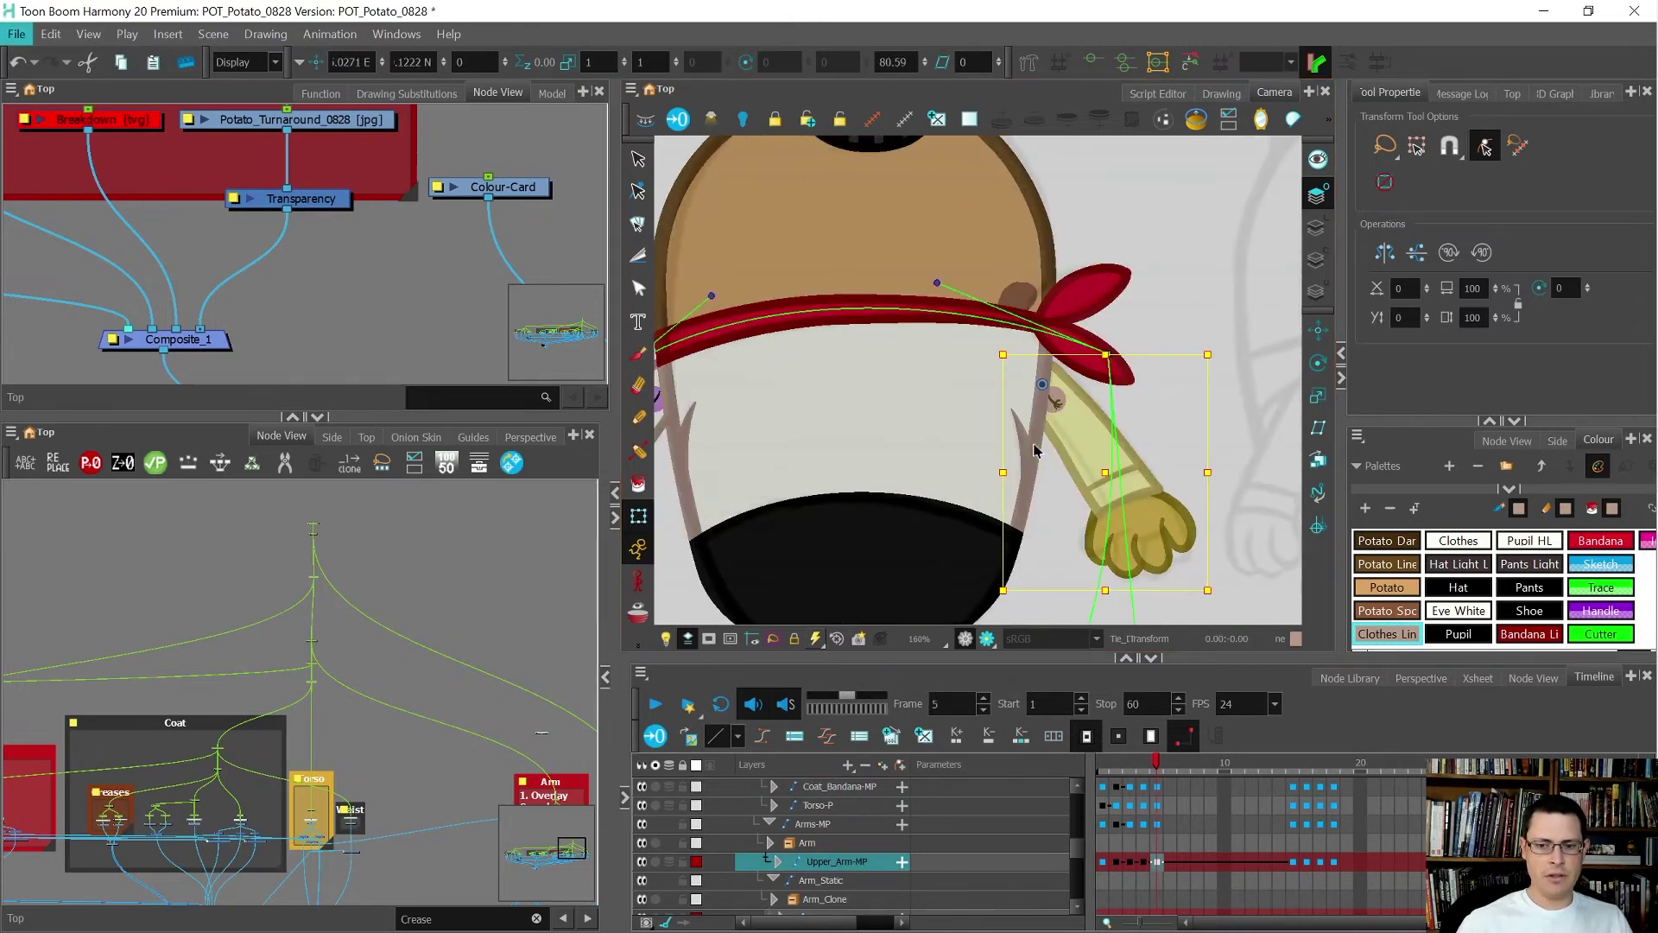
{"action": "key", "text": "comma"}
{"action": "key", "text": "comma"}
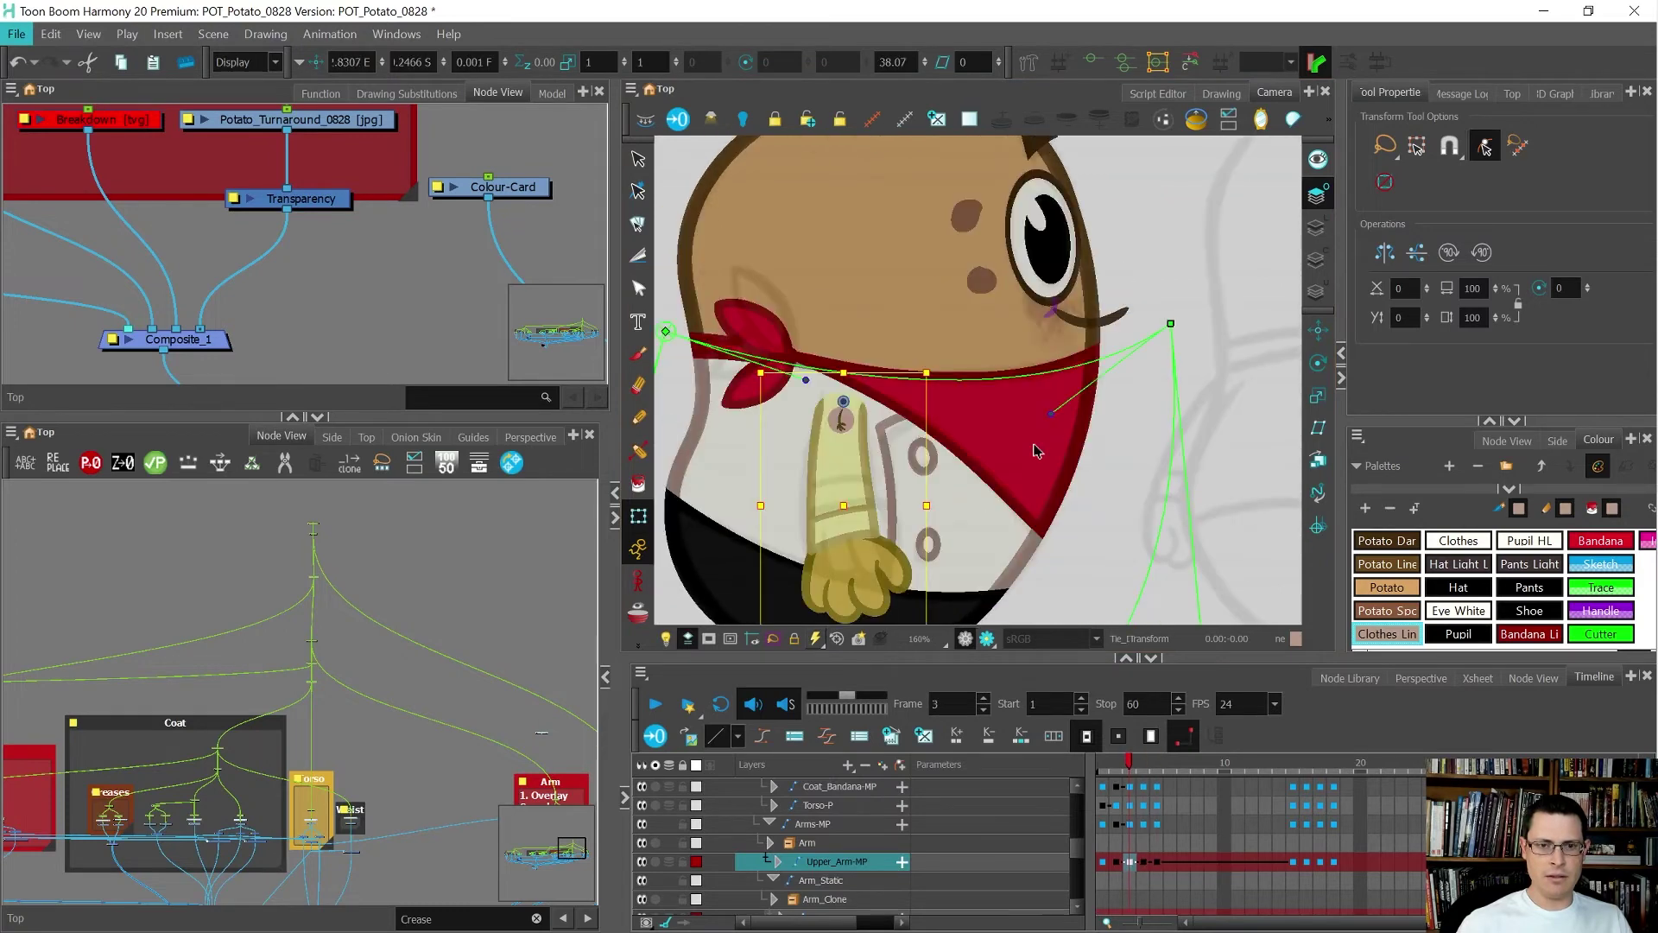
{"action": "key", "text": "alt+f"}
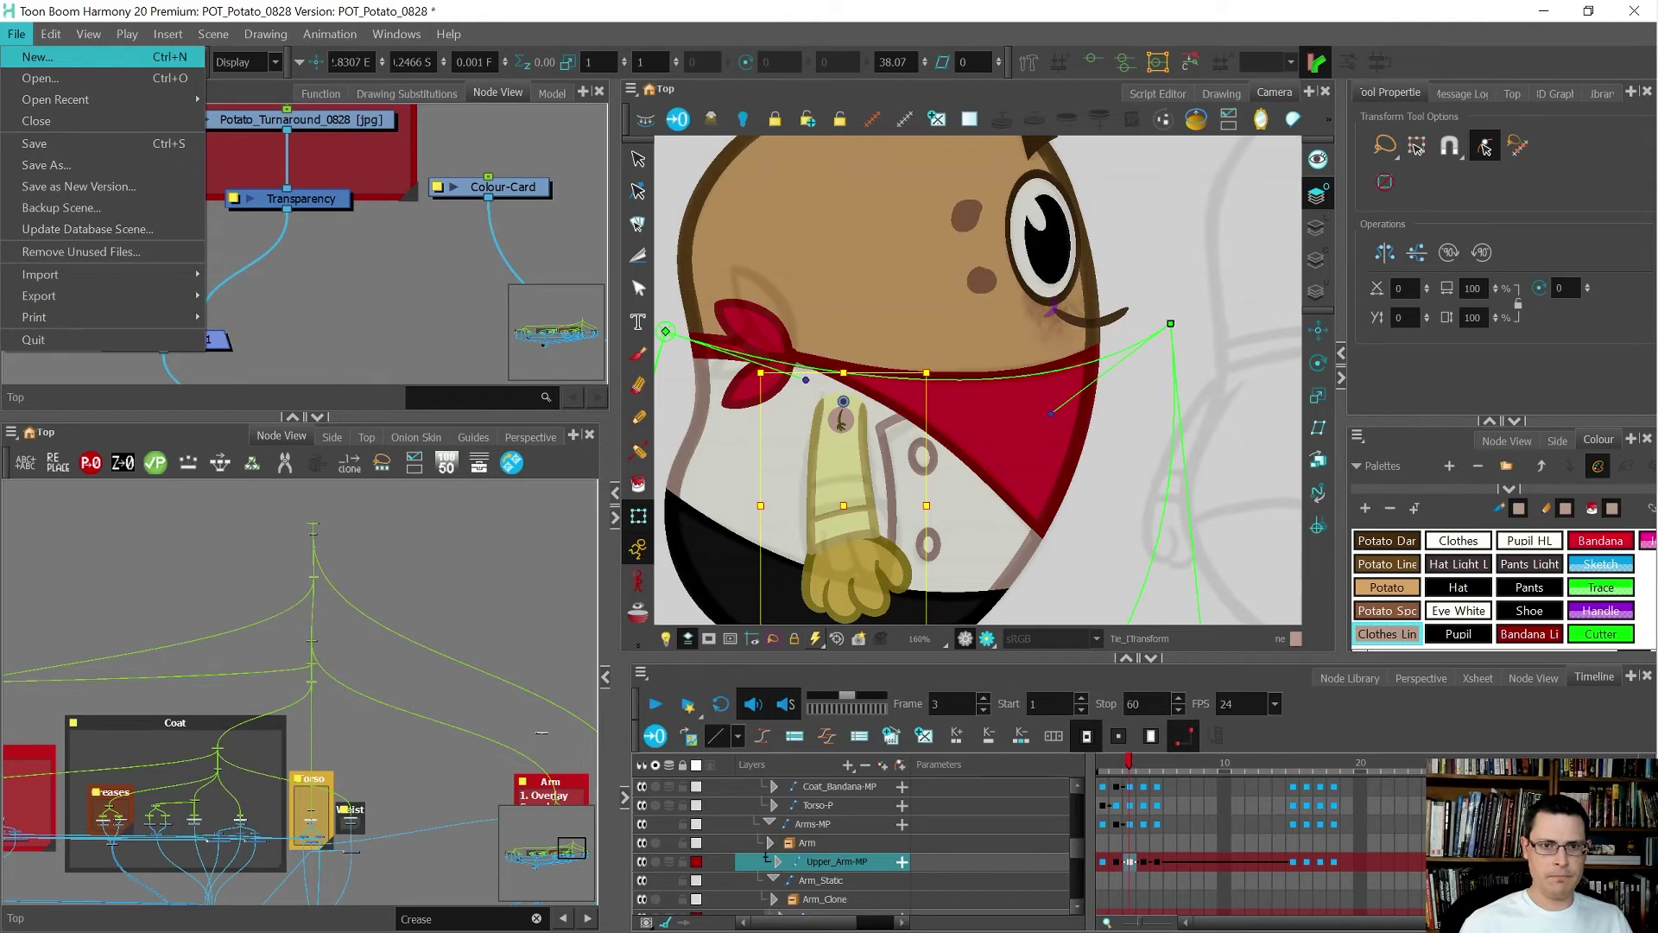
{"action": "left_click", "coordinate": [744, 11]}
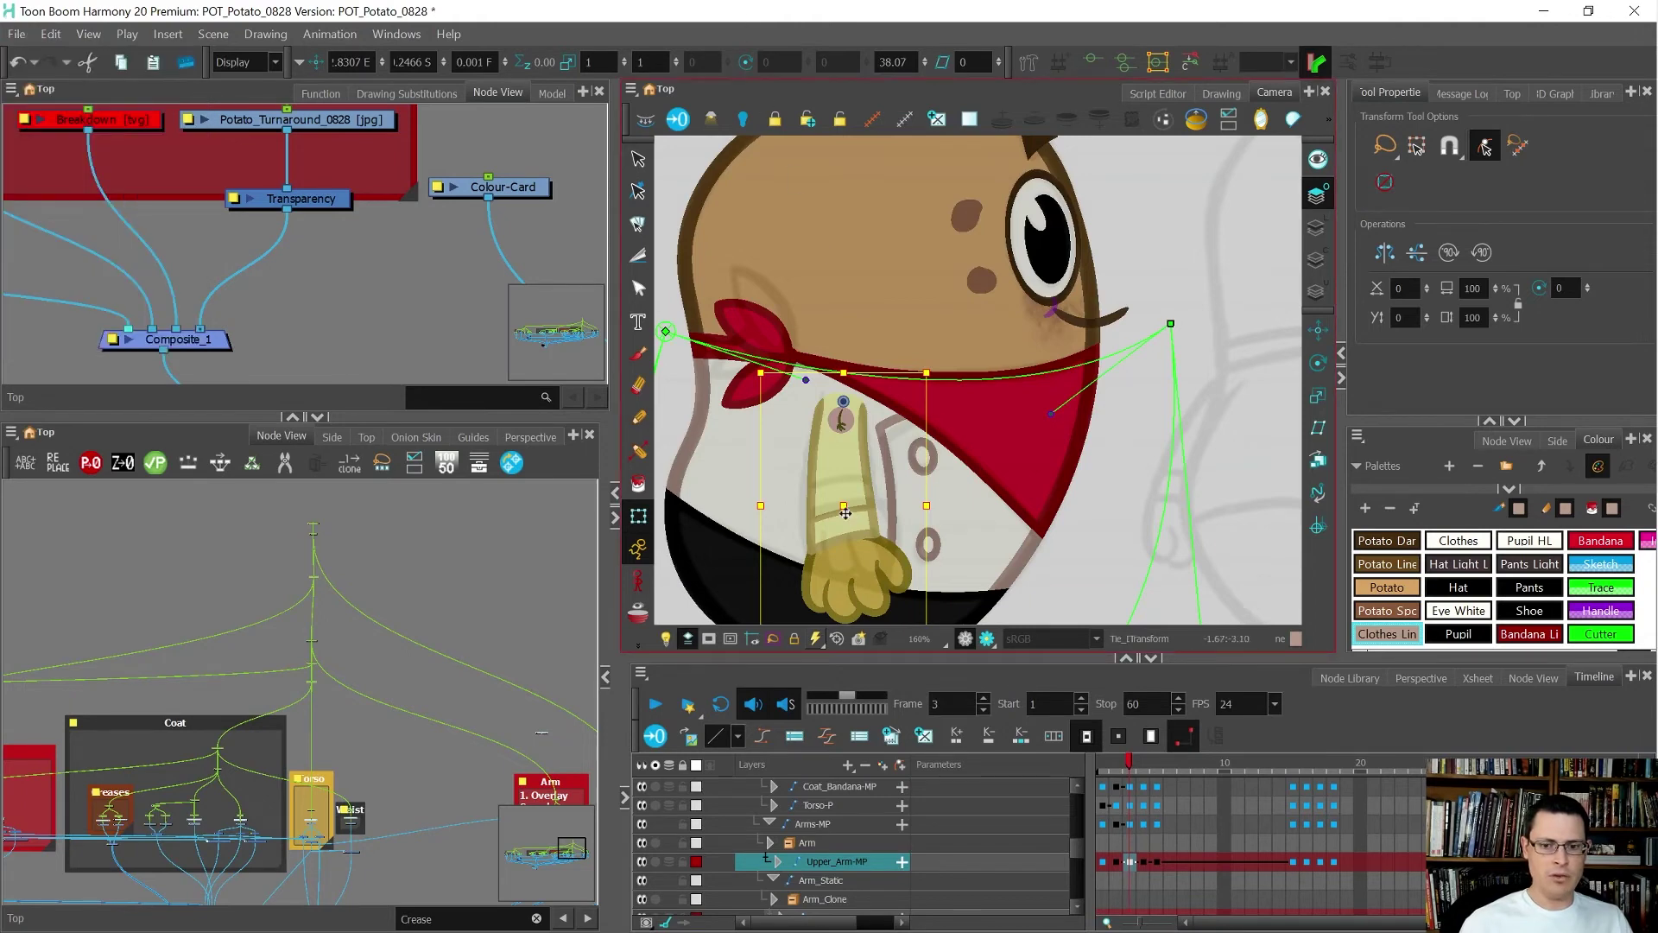
- Nudge the selected upper arm forward in Z to 0.002 F on frames 3 and 4
{"action": "key", "text": "period"}
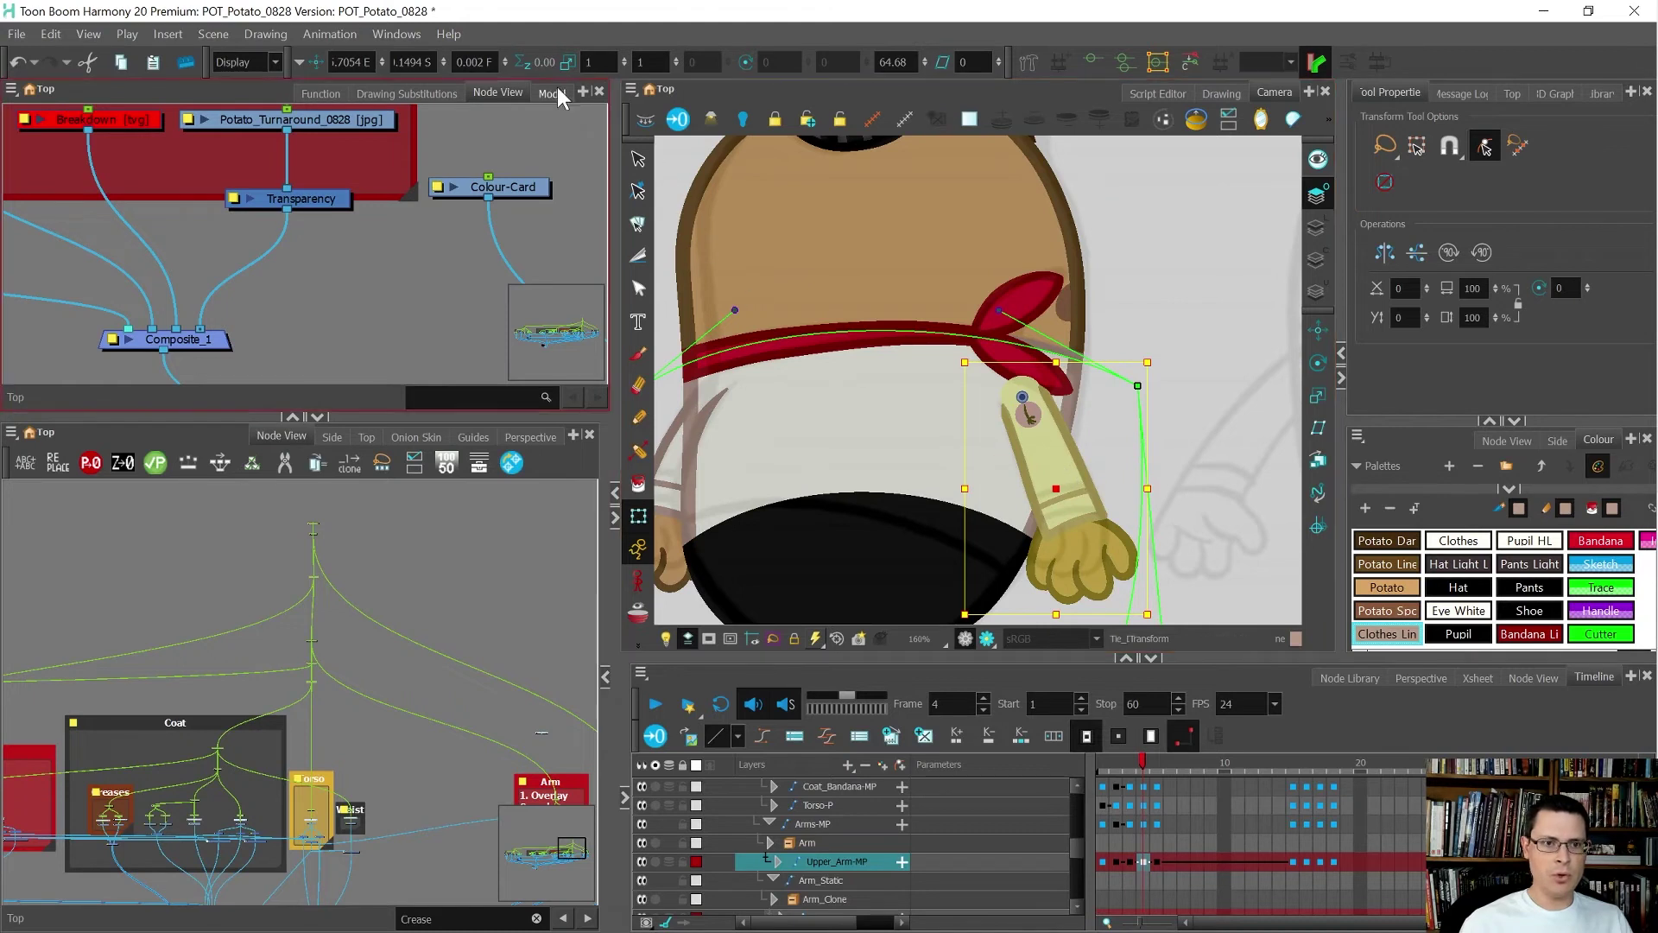
{"action": "key", "text": "comma"}
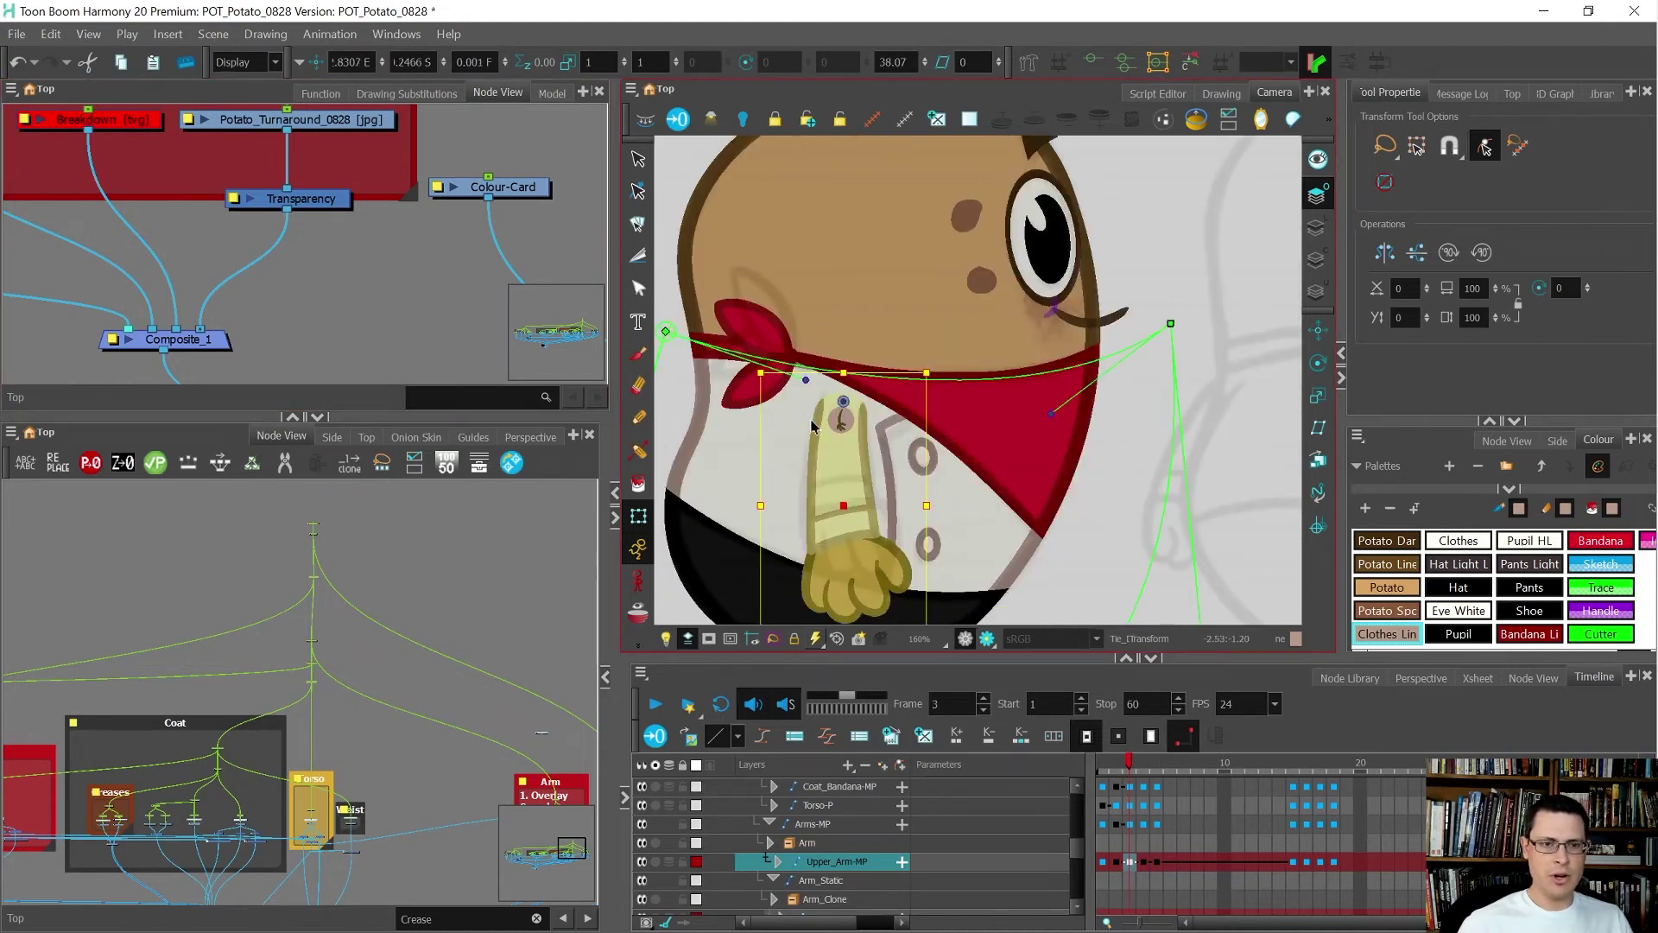
{"action": "key", "text": "period"}
{"action": "key", "text": "comma"}
{"action": "key", "text": "period"}
{"action": "key", "text": "comma"}
{"action": "key", "text": "period"}
{"action": "key", "text": "comma"}
{"action": "key", "text": "period"}
{"action": "key", "text": "comma"}
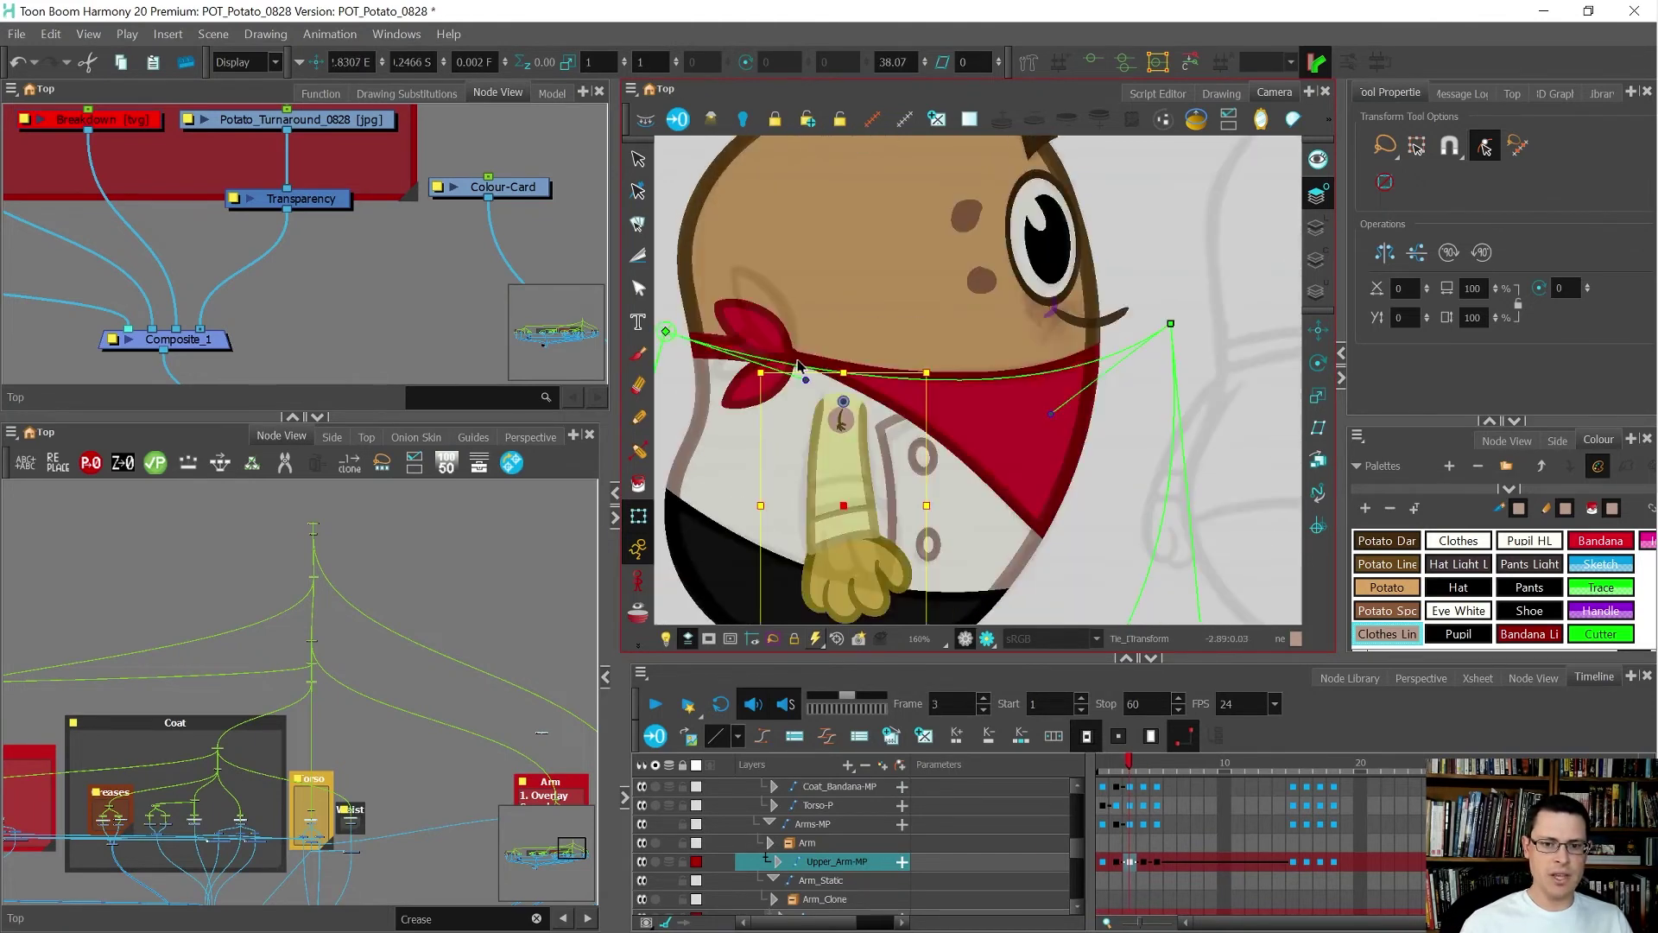
- Nudge the bandana knot forward in Z to 0.003 F on frames 3 and 4
{"action": "left_click", "coordinate": [778, 364]}
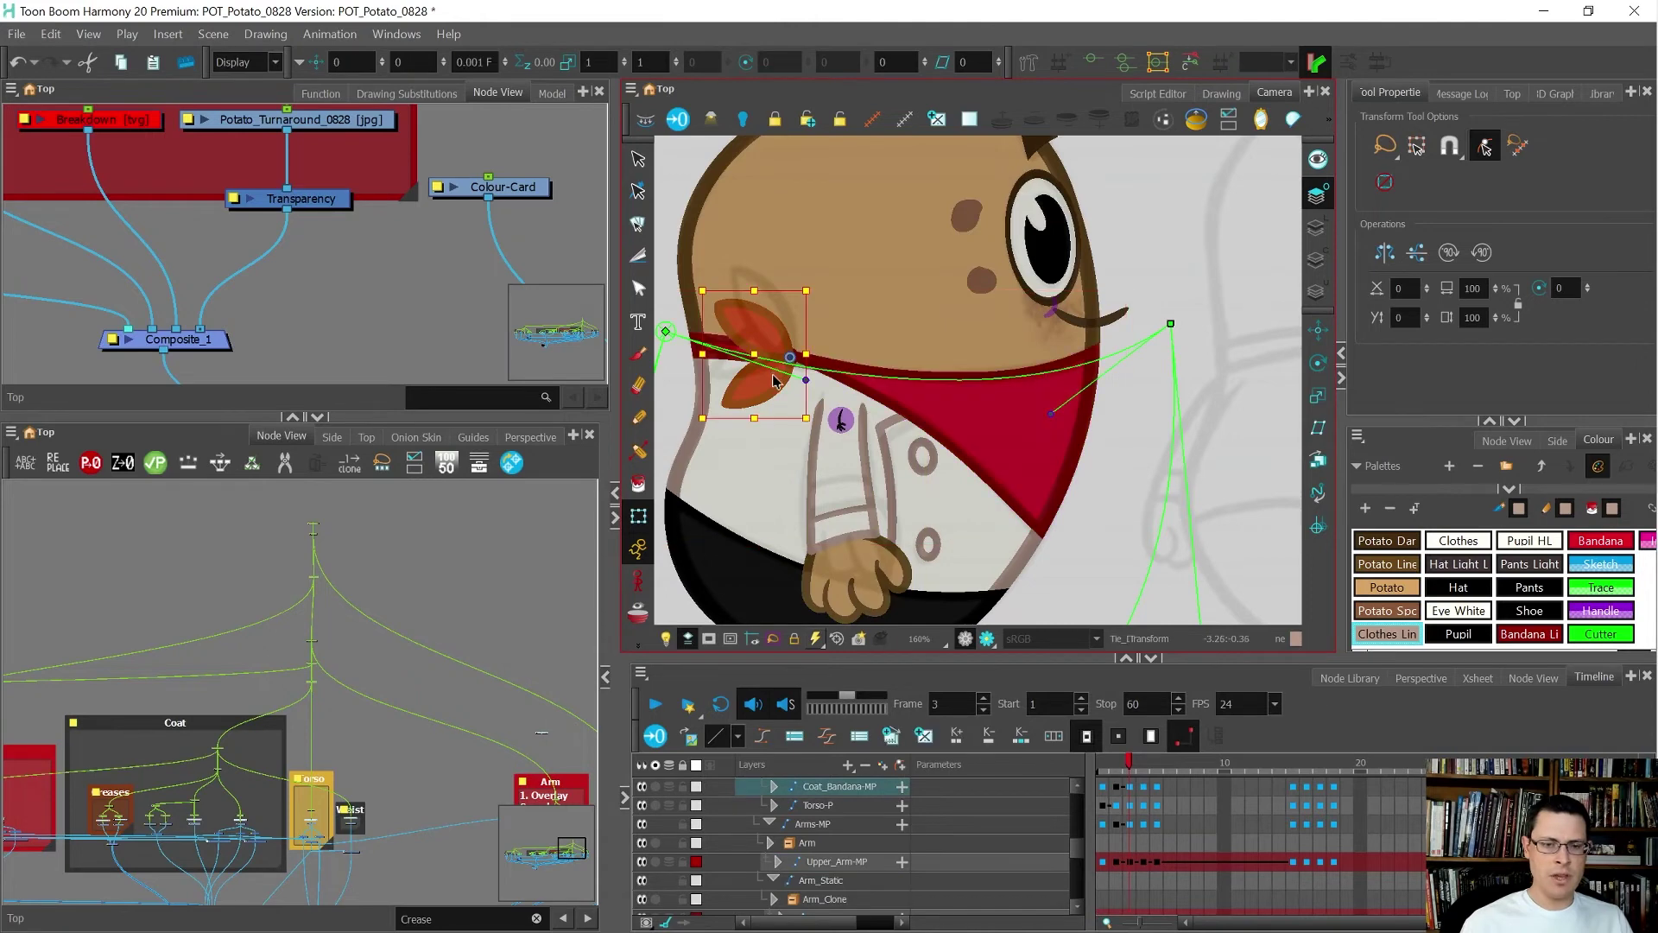
{"action": "key", "text": "period"}
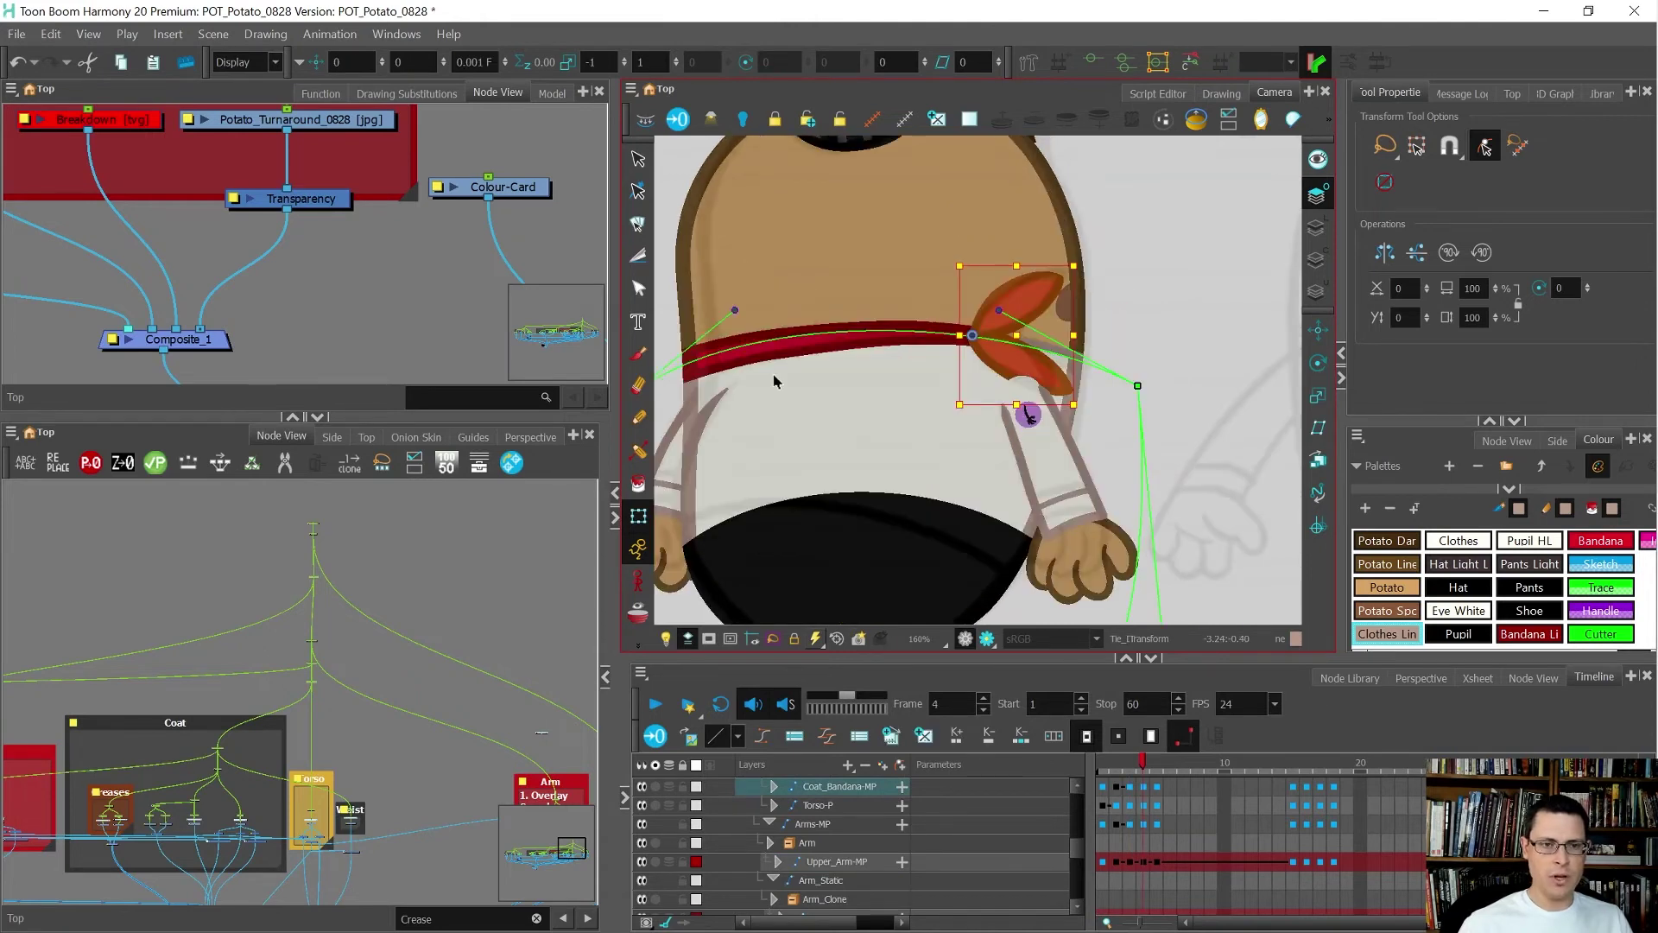
{"action": "key", "text": "alt+Up"}
{"action": "key", "text": "comma"}
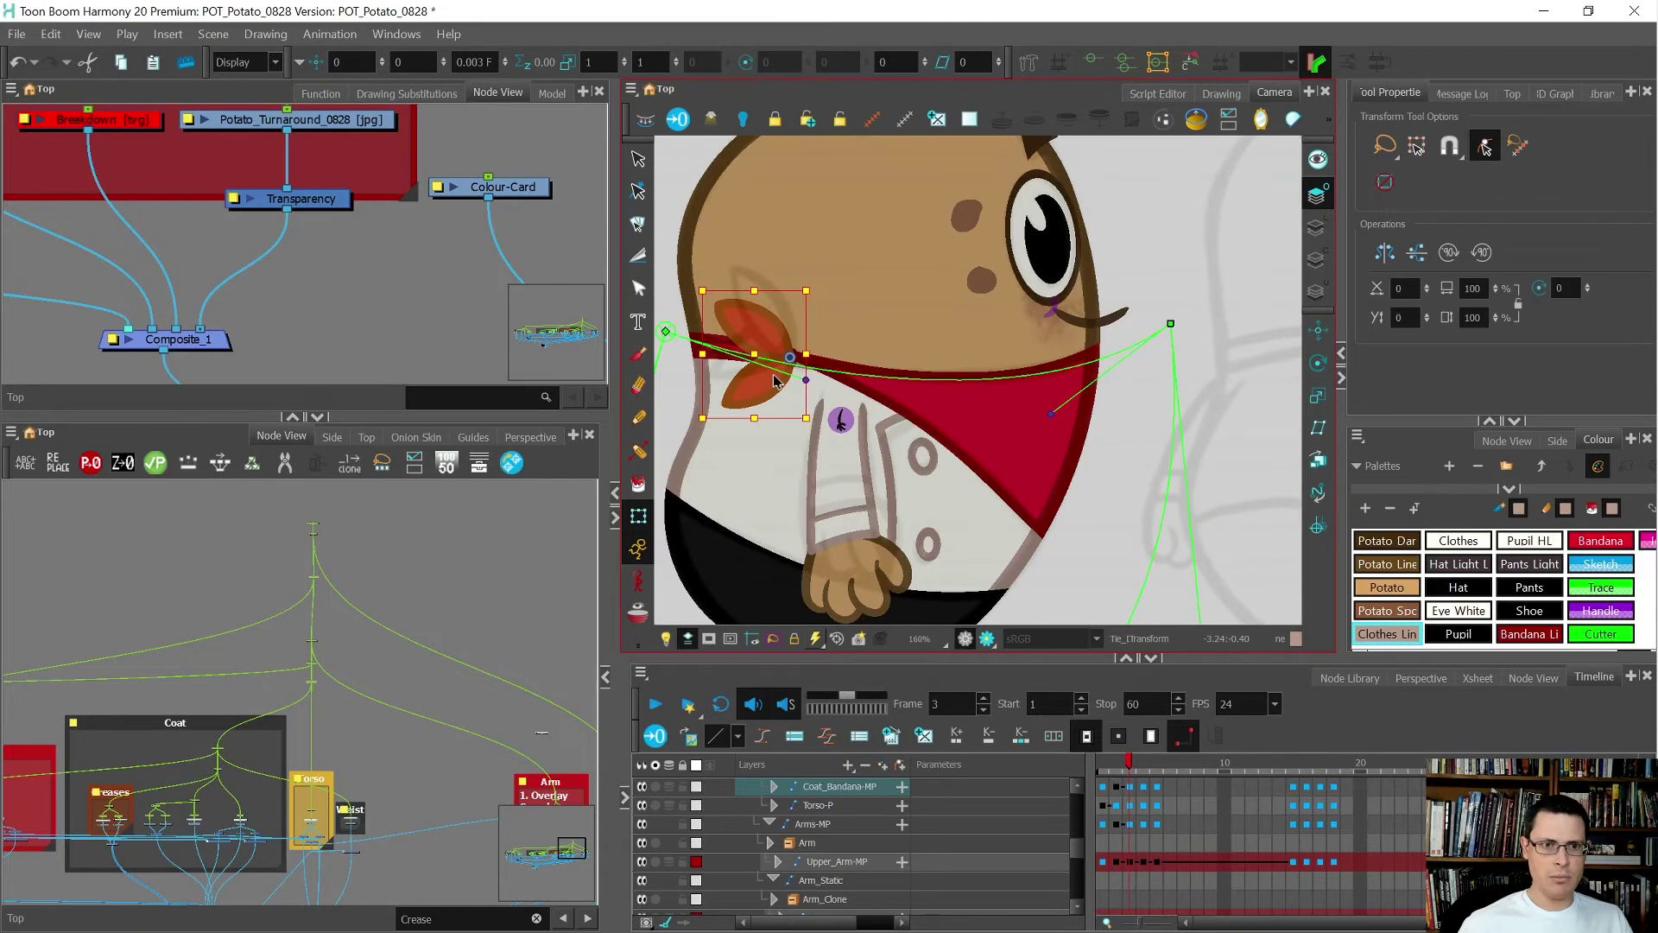
{"action": "key", "text": "period"}
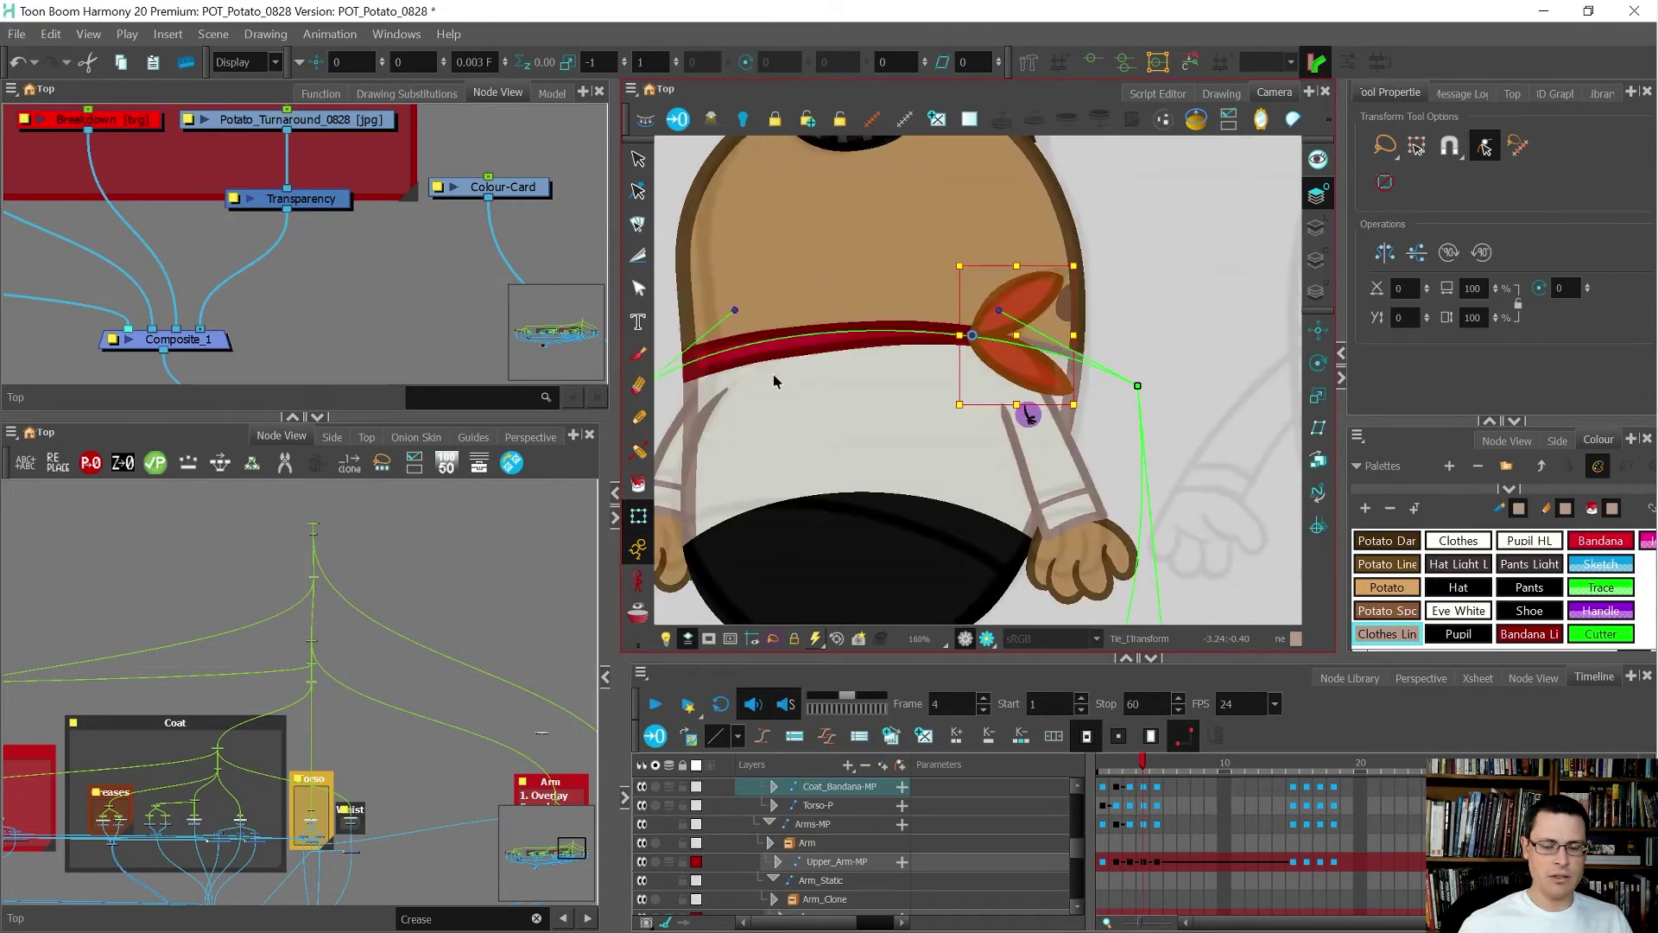
- Check the knot's layering over the arm and torso on neighbouring frames, both close up and on the full figure
{"action": "key", "text": "period"}
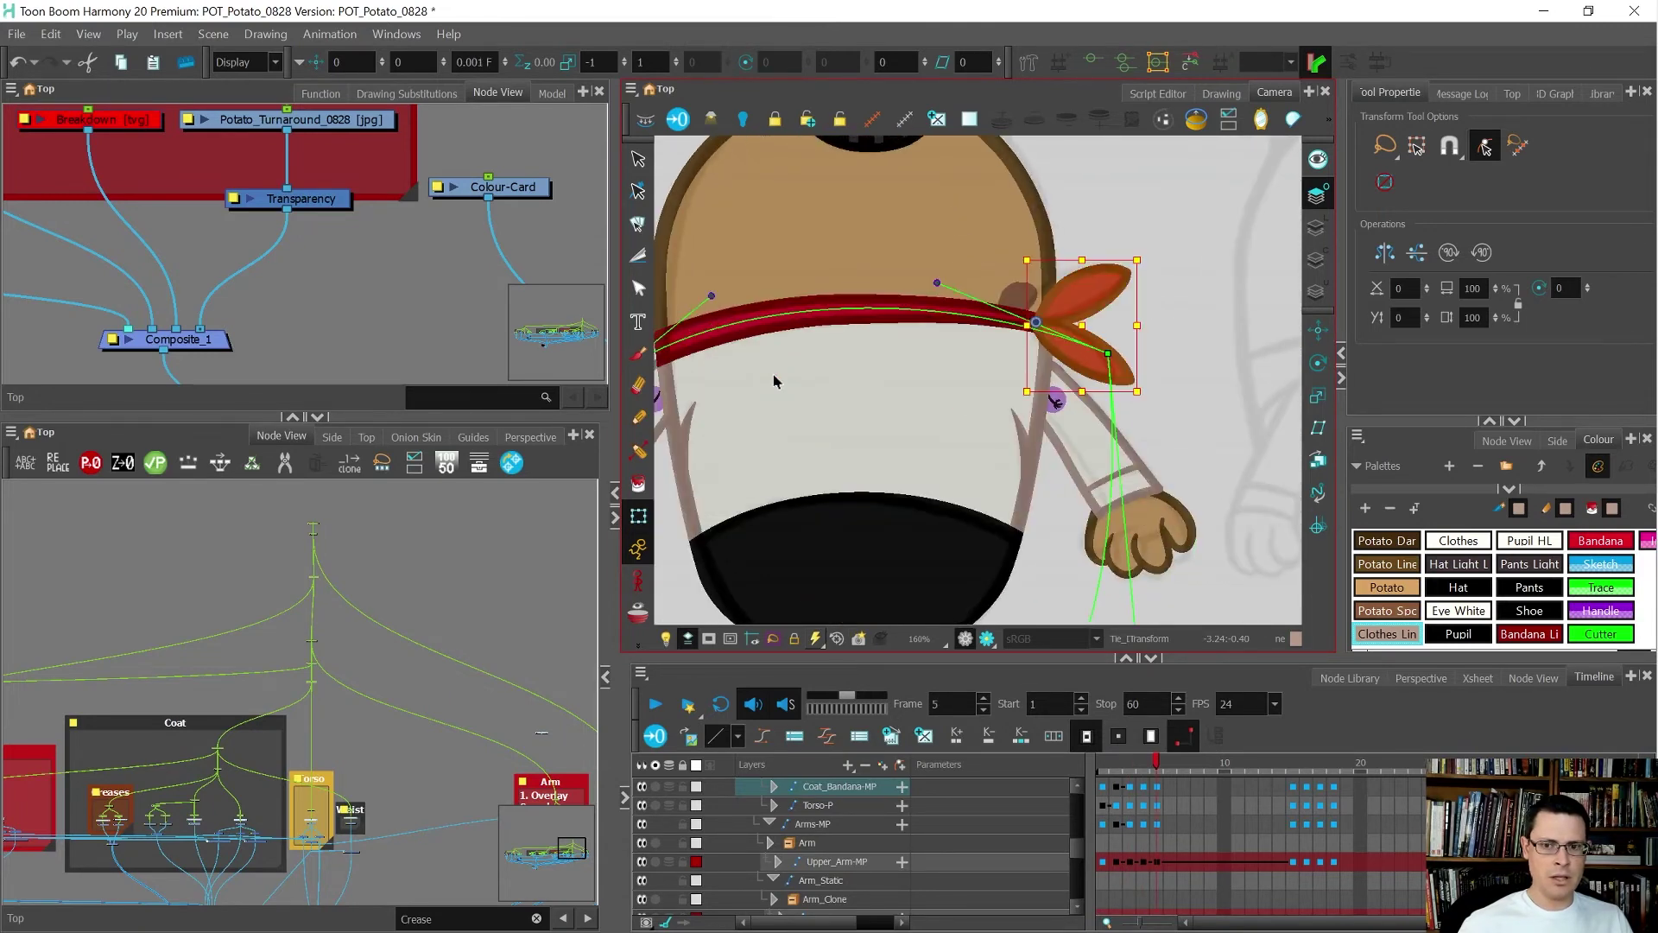
{"action": "key", "text": "comma"}
{"action": "key", "text": "comma"}
{"action": "key", "text": "period"}
{"action": "key", "text": "period"}
{"action": "key", "text": "comma"}
{"action": "scroll", "coordinate": [774, 381], "scroll_direction": "down", "scroll_amount": 5}
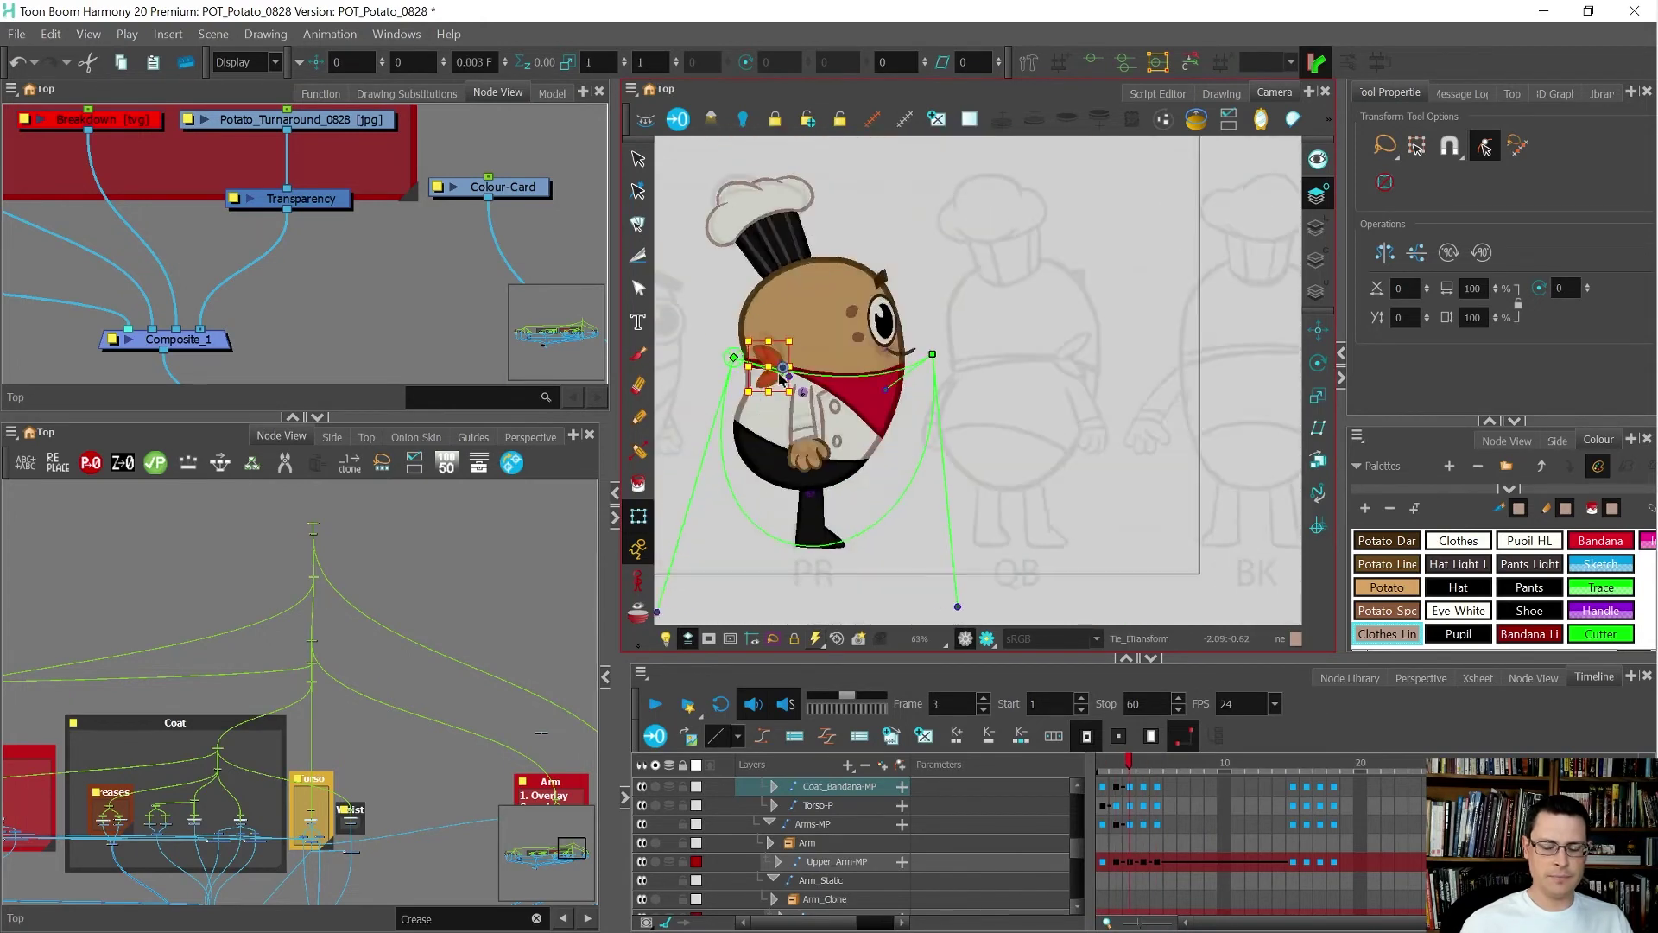
{"action": "key", "text": "comma"}
{"action": "key", "text": "comma"}
{"action": "key", "text": "period"}
{"action": "key", "text": "period"}
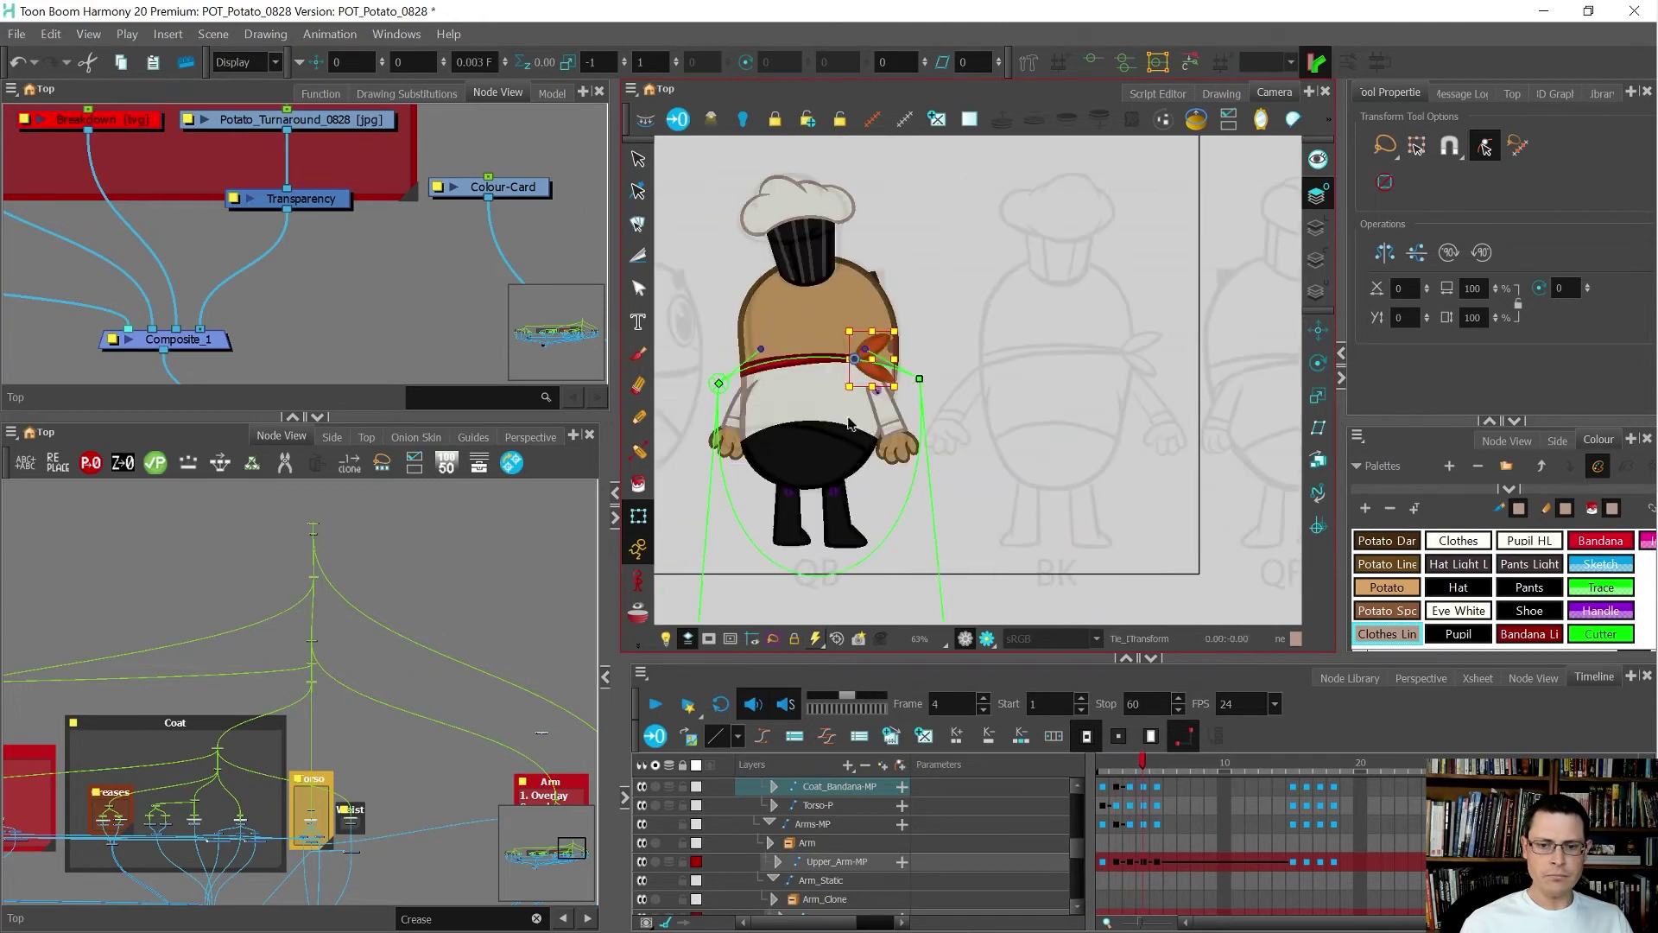
- Try shifting the right arm outward off the torso on frame 4 and undo the shift
{"action": "scroll", "coordinate": [863, 404], "scroll_direction": "up", "scroll_amount": 4}
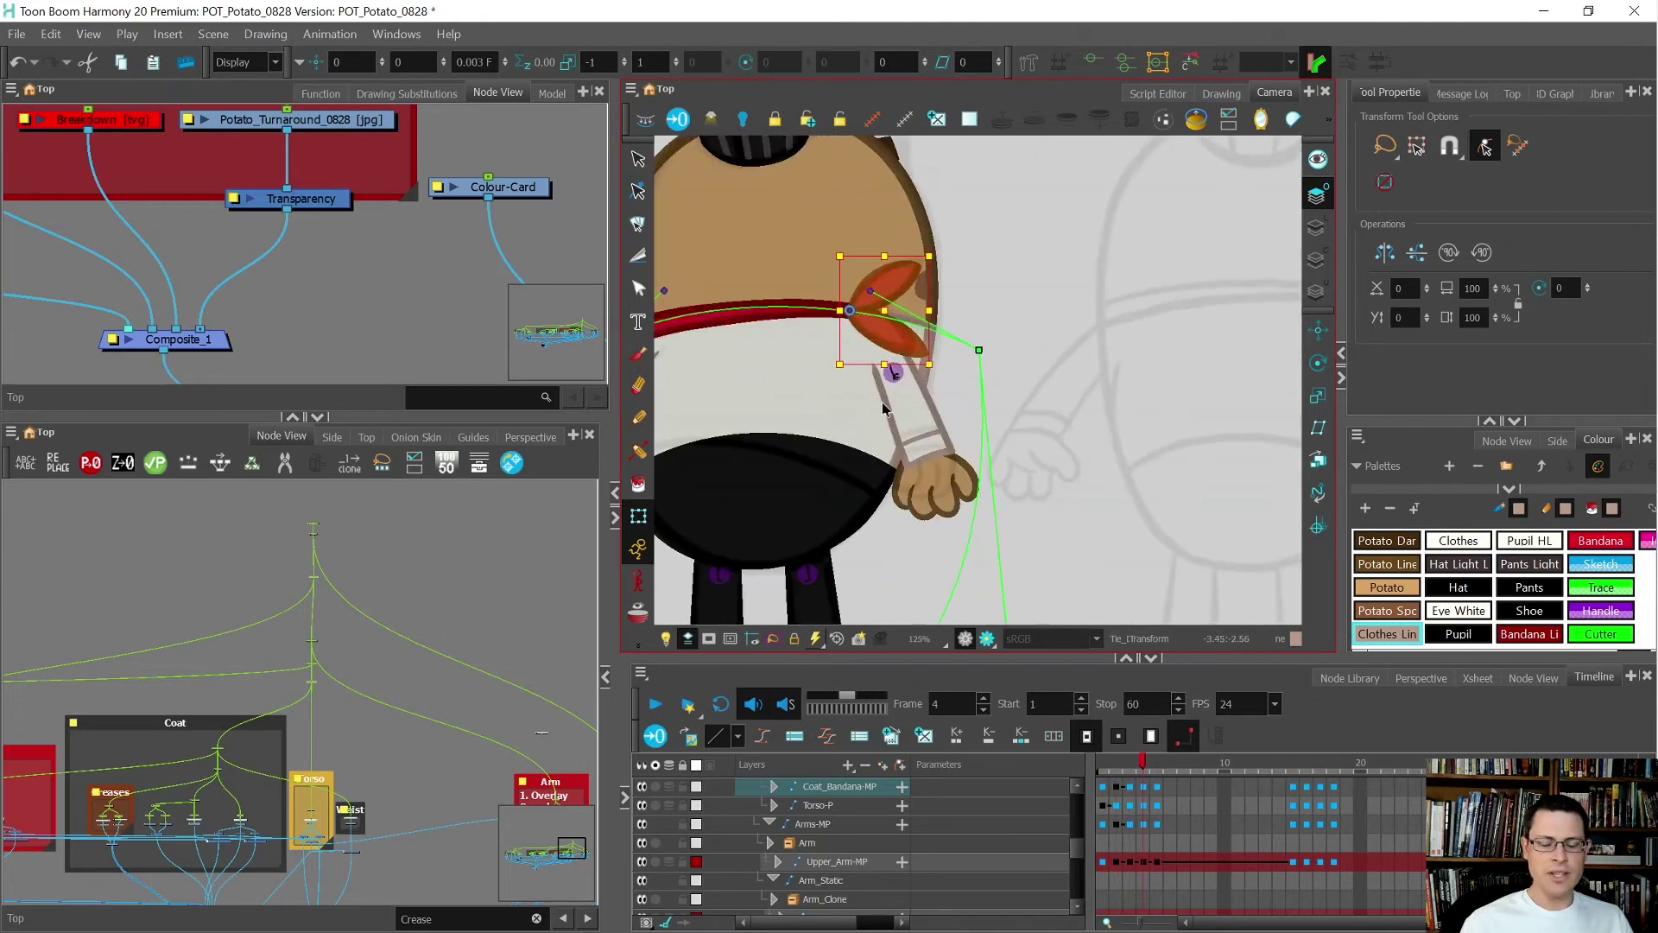
{"action": "left_click", "coordinate": [895, 400]}
{"action": "scroll", "coordinate": [916, 424], "scroll_direction": "up", "scroll_amount": 3}
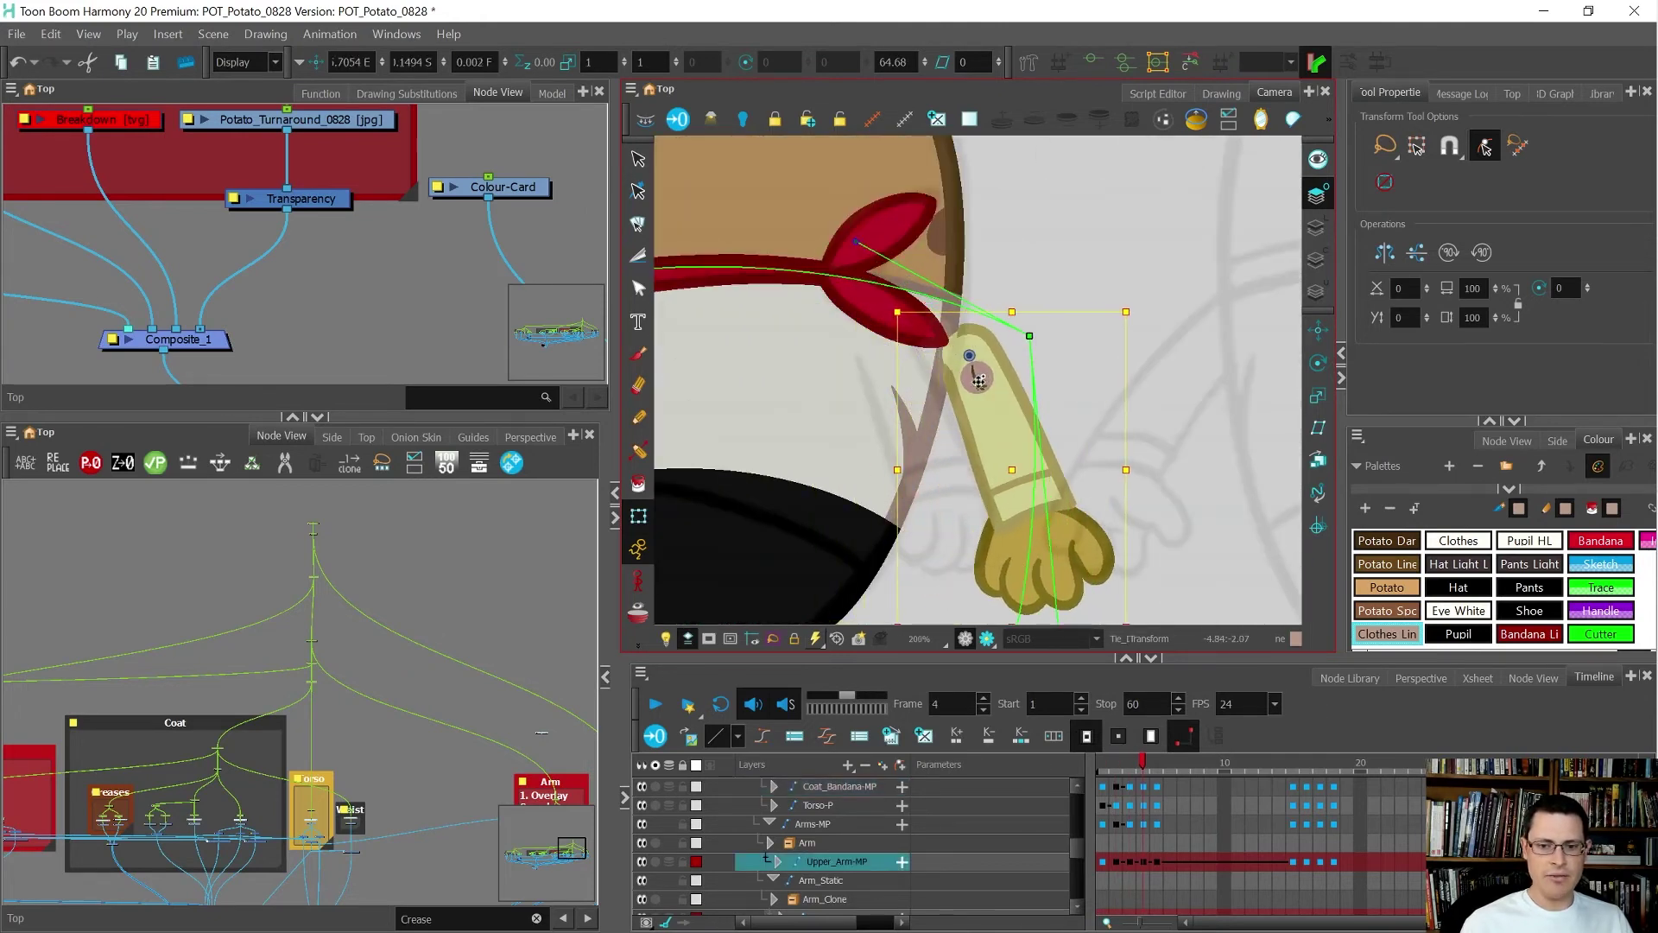
{"action": "key", "text": "ctrl+z"}
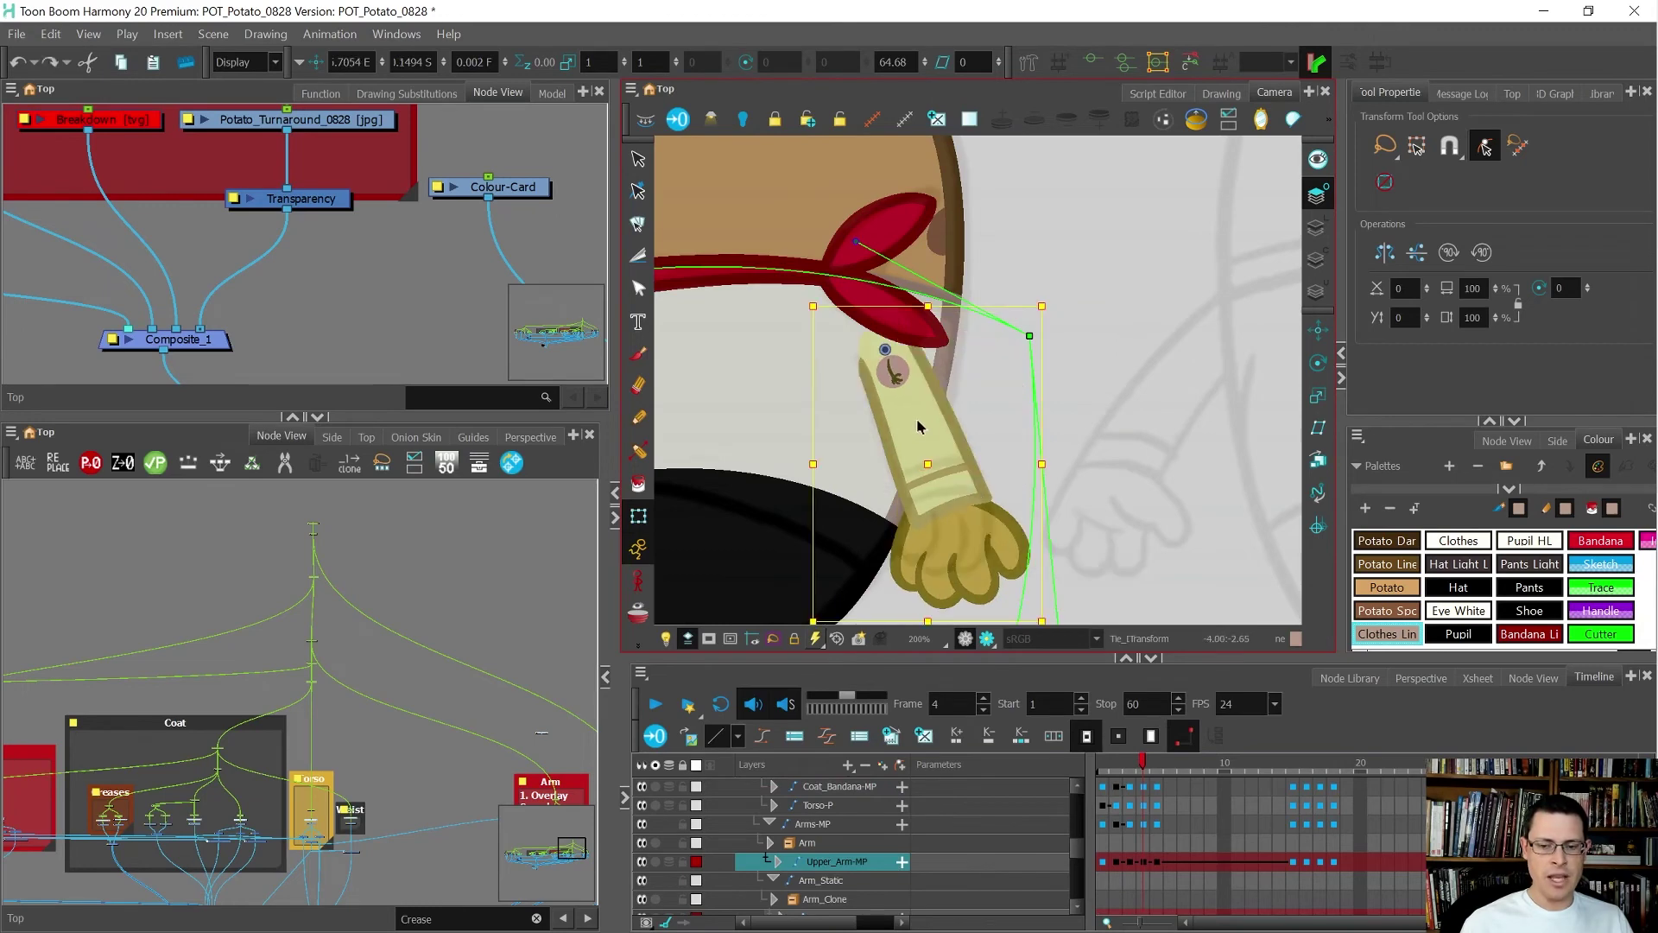
- Review how the body, bandana and arm transition between the side, three-quarter back and back poses
{"action": "key", "text": "period"}
{"action": "scroll", "coordinate": [918, 426], "scroll_direction": "down", "scroll_amount": 1}
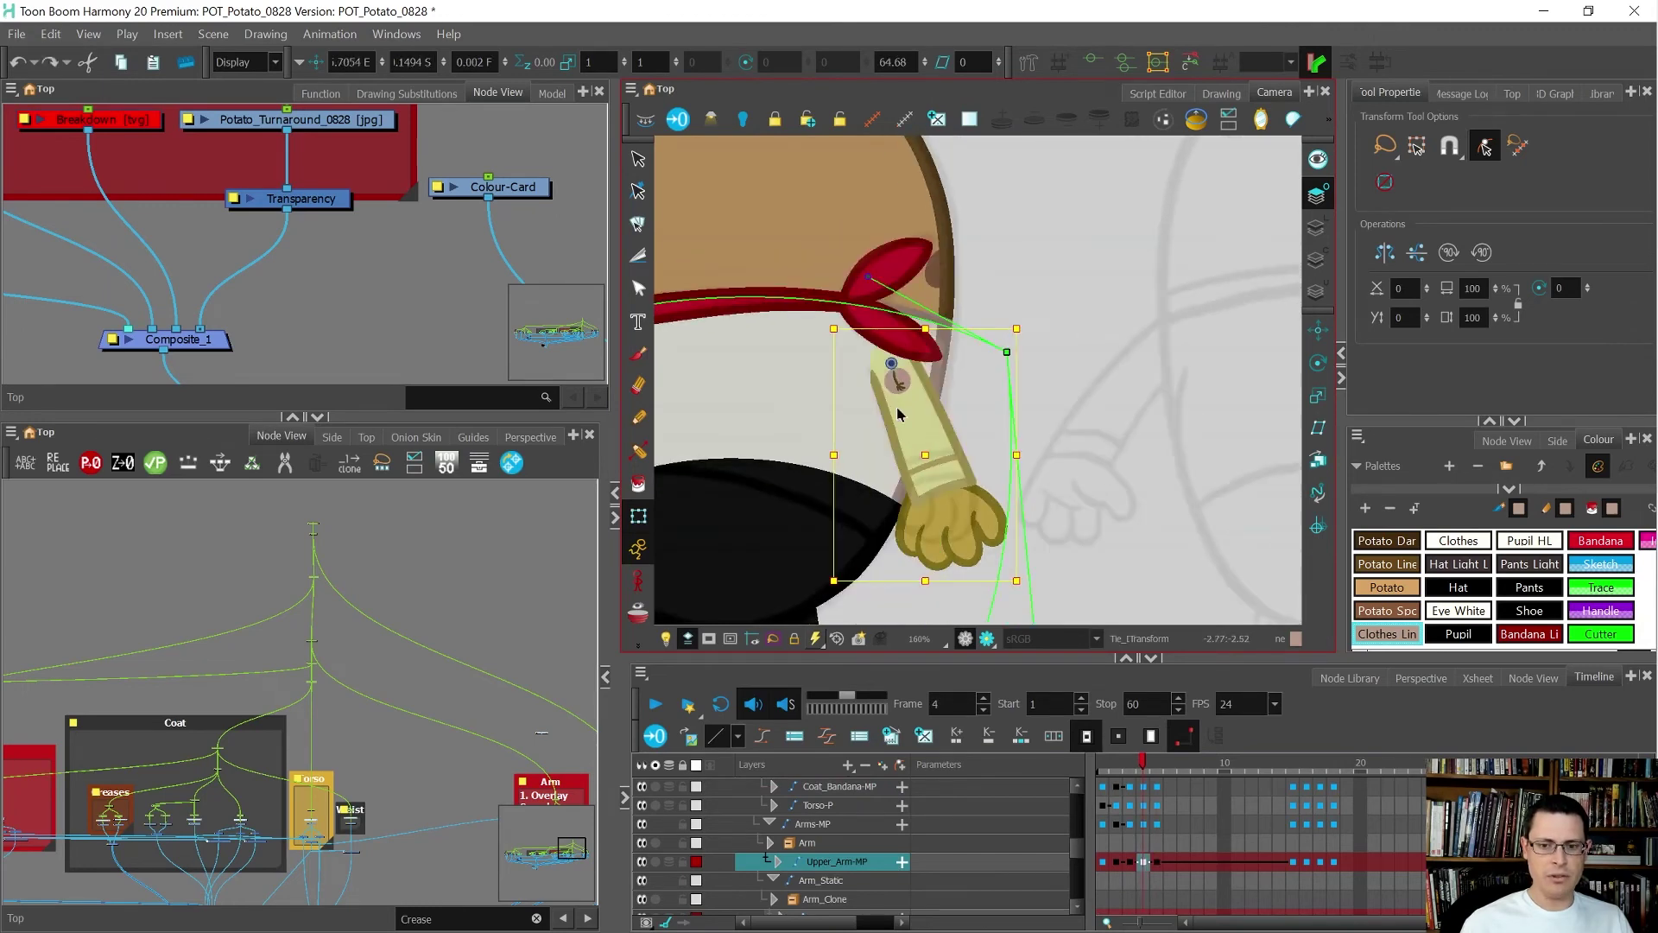
{"action": "scroll", "coordinate": [899, 414], "scroll_direction": "down", "scroll_amount": 3}
{"action": "key", "text": "comma"}
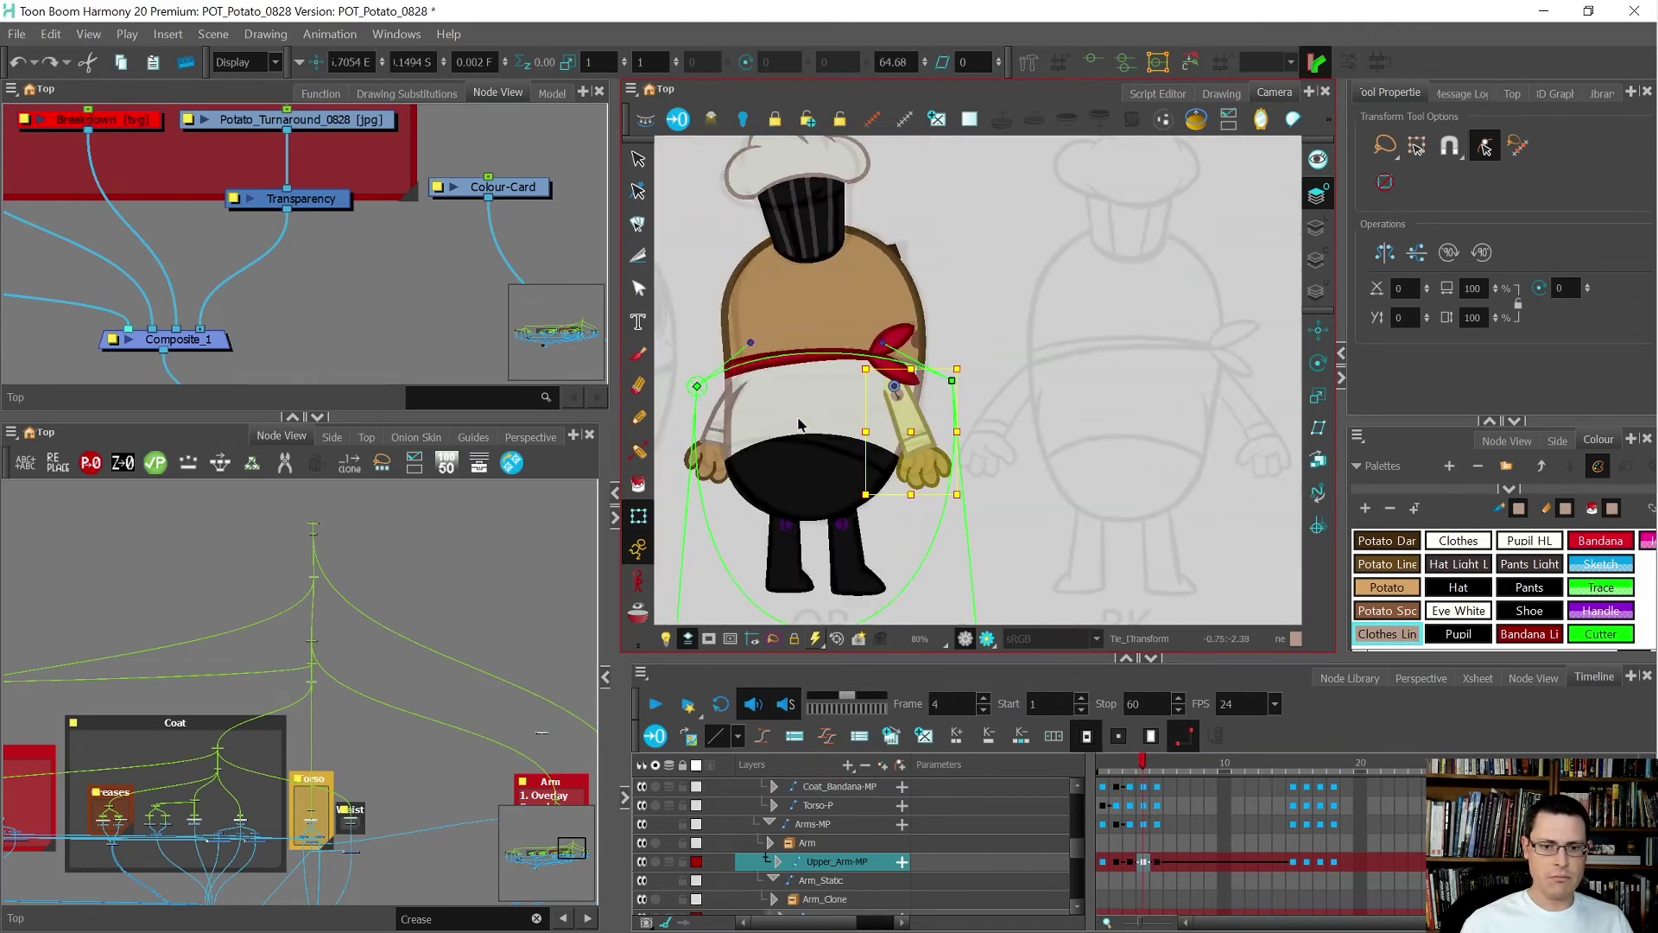
{"action": "key", "text": "period"}
{"action": "key", "text": "comma"}
{"action": "key", "text": "comma"}
{"action": "key", "text": "period"}
{"action": "key", "text": "comma"}
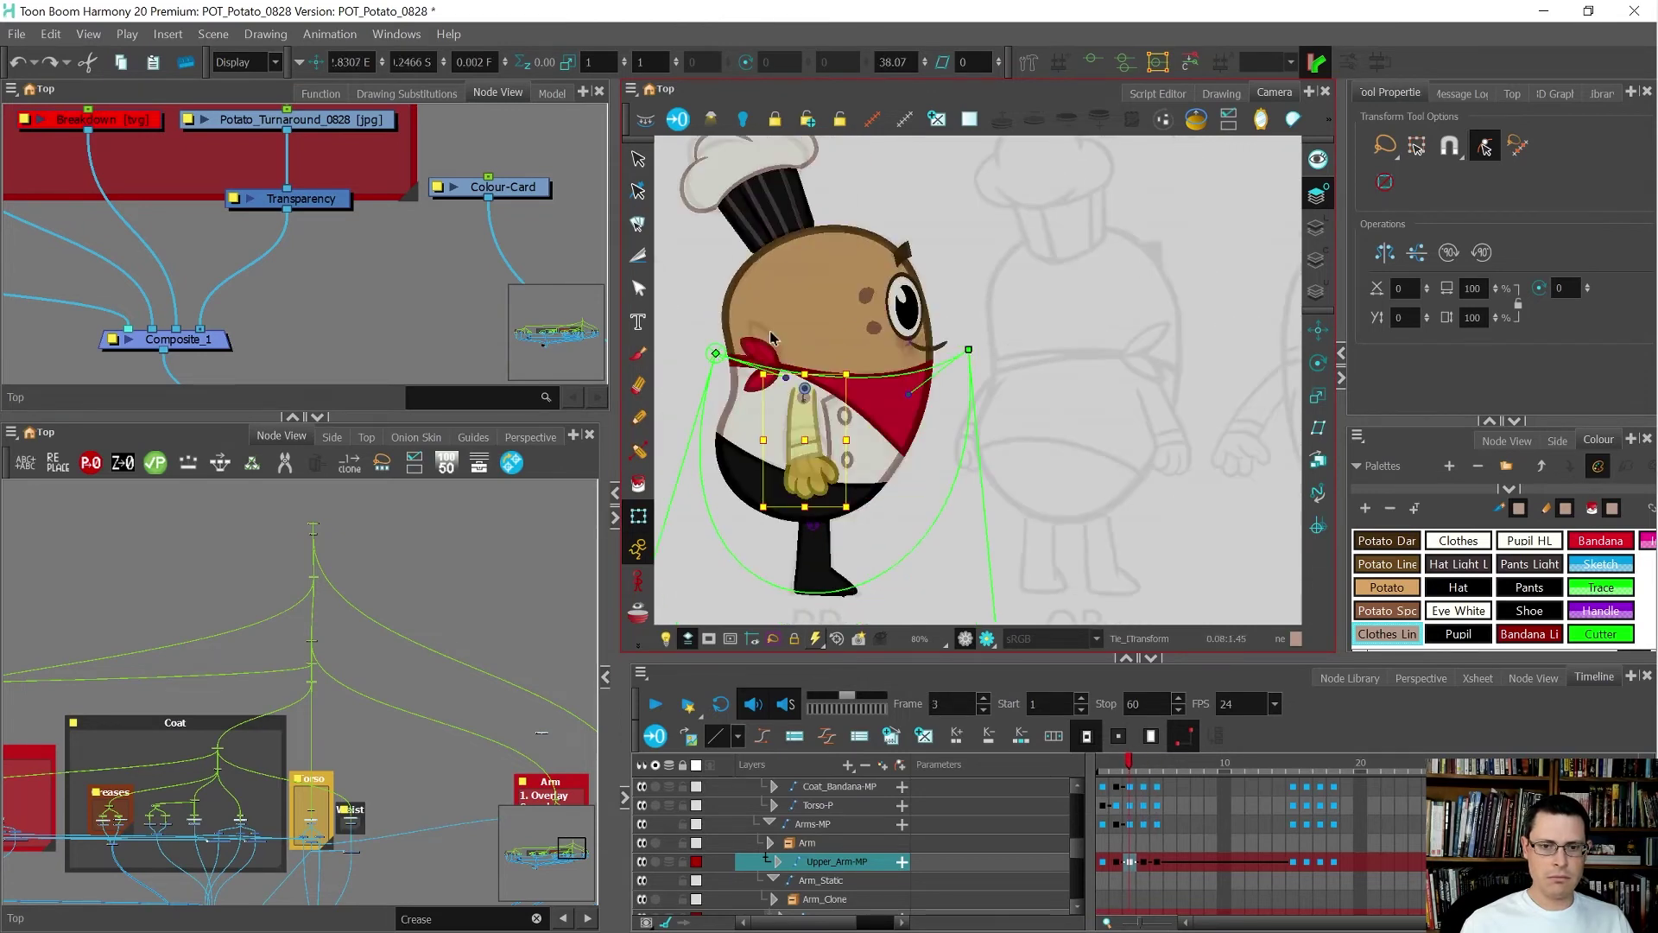
{"action": "key", "text": "period"}
{"action": "key", "text": "period"}
{"action": "key", "text": "comma"}
{"action": "key", "text": "comma"}
{"action": "key", "text": "comma"}
{"action": "key", "text": "period"}
{"action": "key", "text": "period"}
{"action": "key", "text": "period"}
{"action": "key", "text": "comma"}
- Move the torso deformer's upper-left curve point and its lower handle slightly inward on frame 4
{"action": "left_click", "coordinate": [775, 326]}
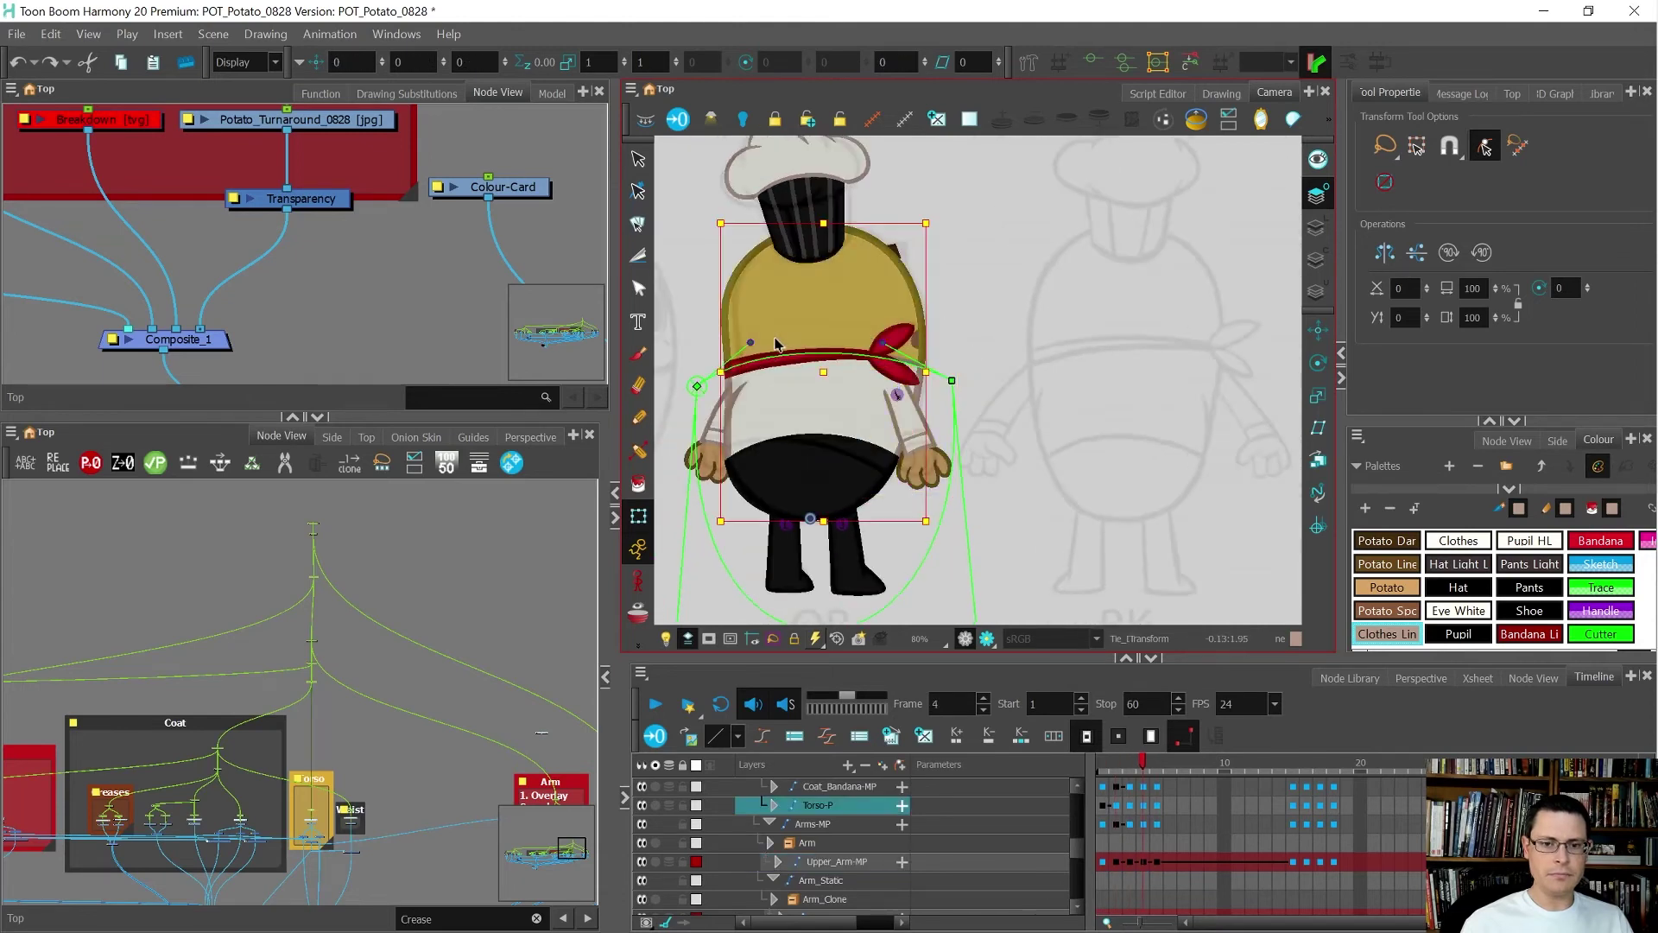
{"action": "scroll", "coordinate": [775, 327], "scroll_direction": "up", "scroll_amount": 1}
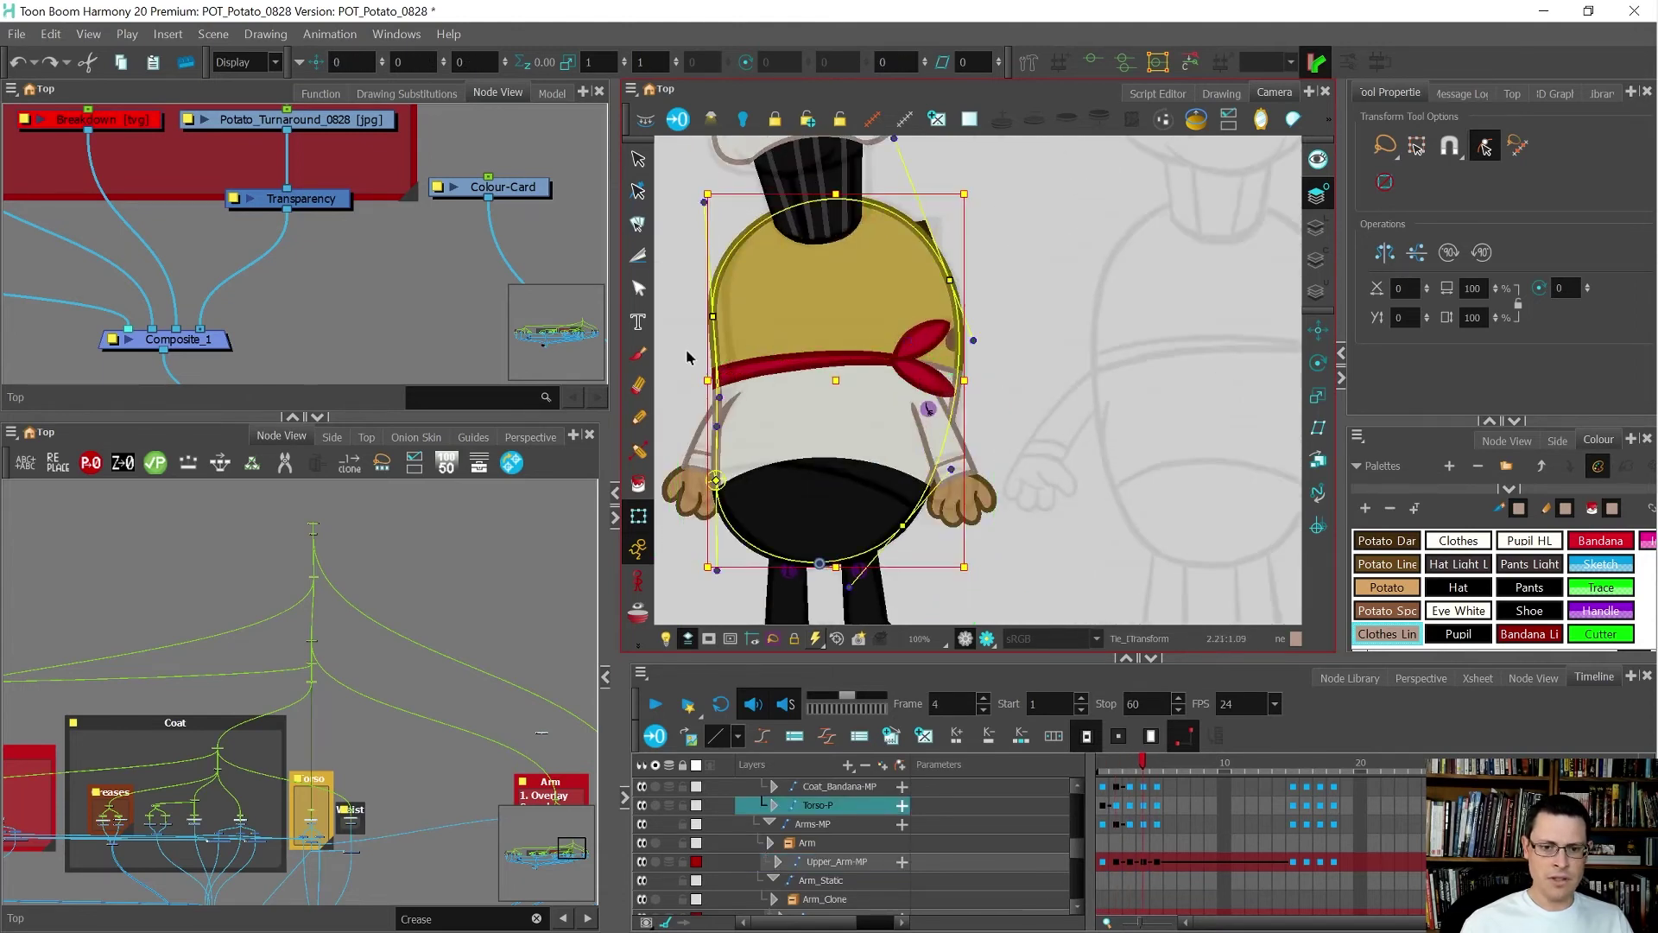
{"action": "left_click", "coordinate": [687, 351]}
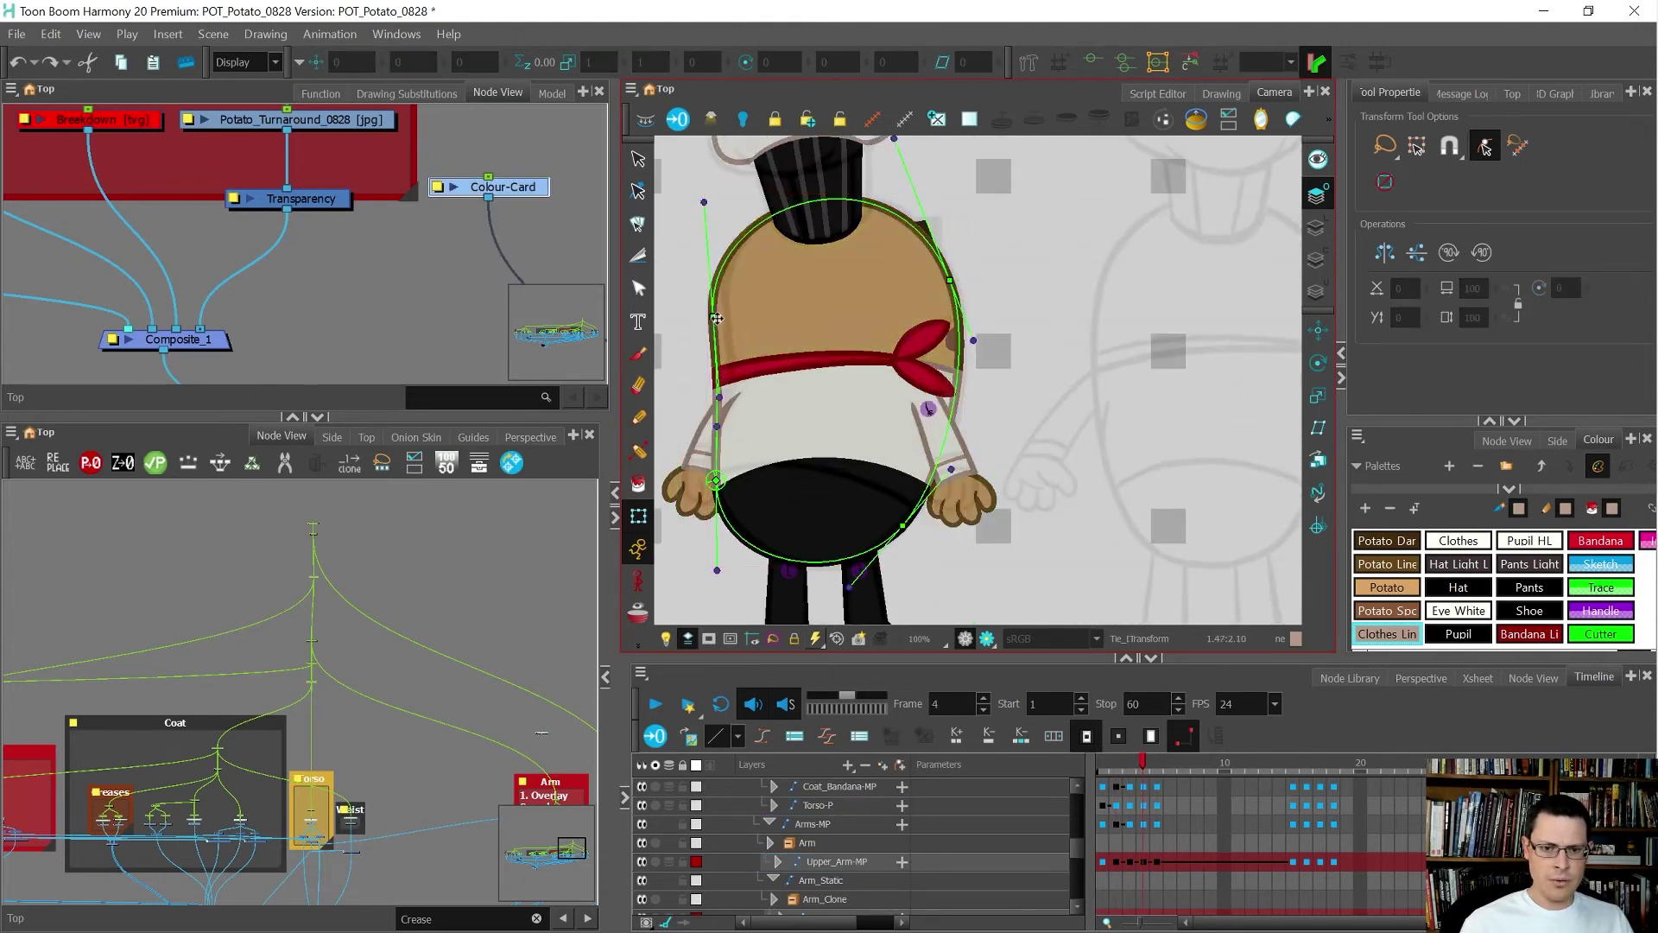
{"action": "left_click_drag", "start_coordinate": [713, 316], "coordinate": [724, 314]}
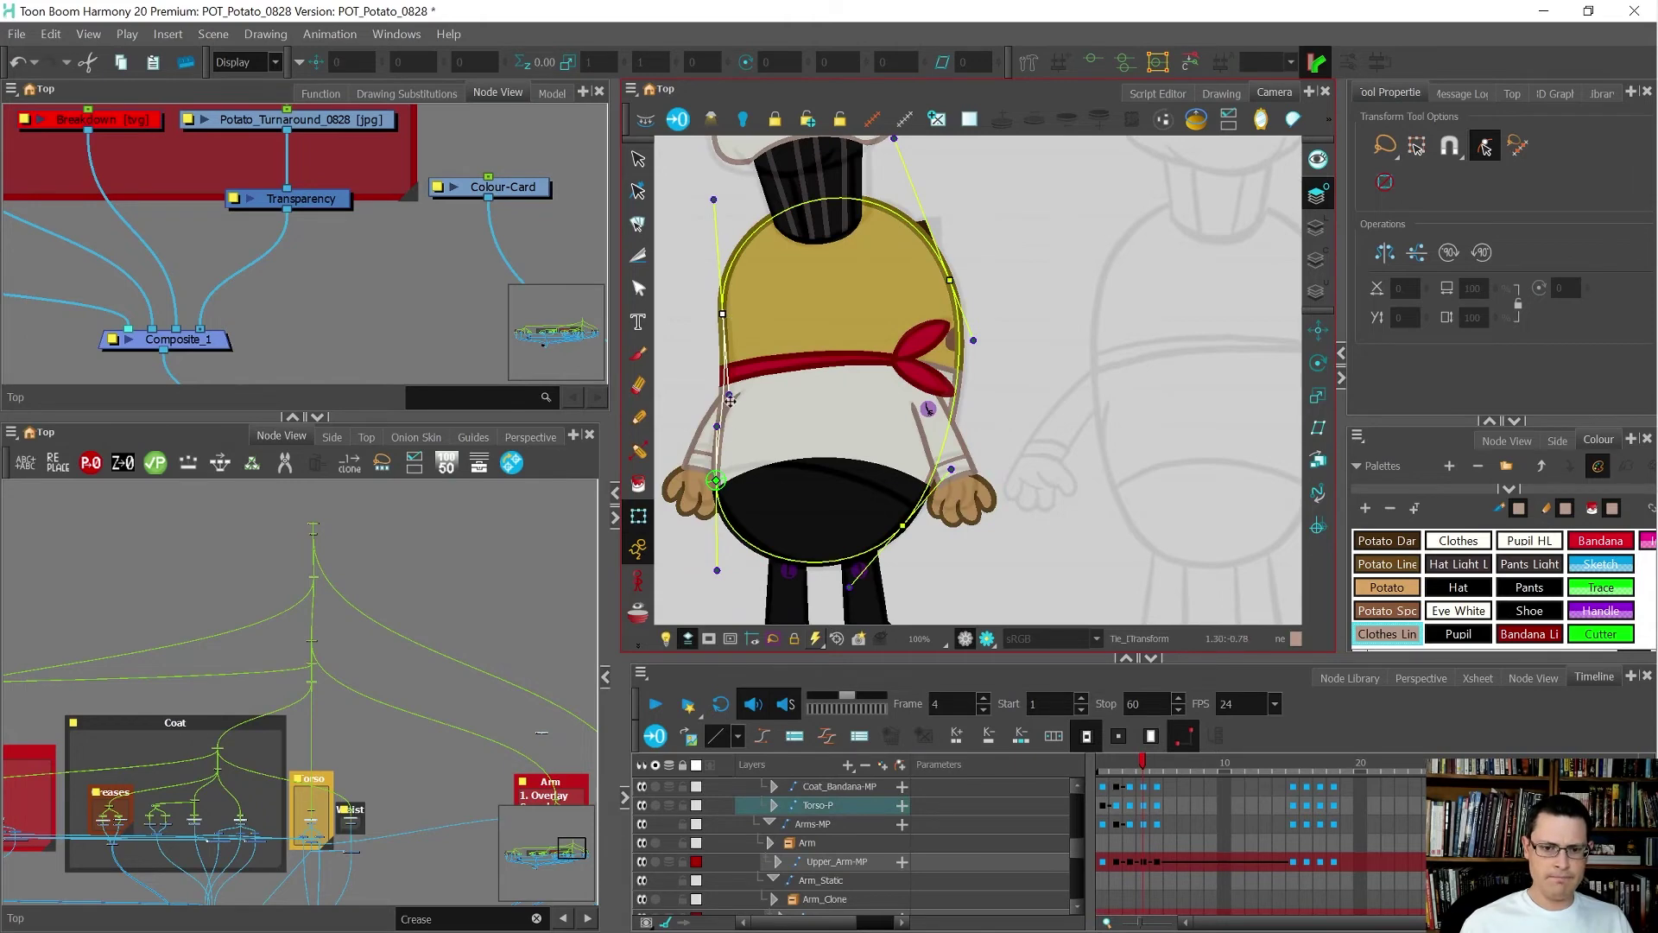
{"action": "left_click_drag", "start_coordinate": [729, 397], "coordinate": [734, 404]}
{"action": "key", "text": "comma"}
{"action": "key", "text": "period"}
{"action": "key", "text": "period"}
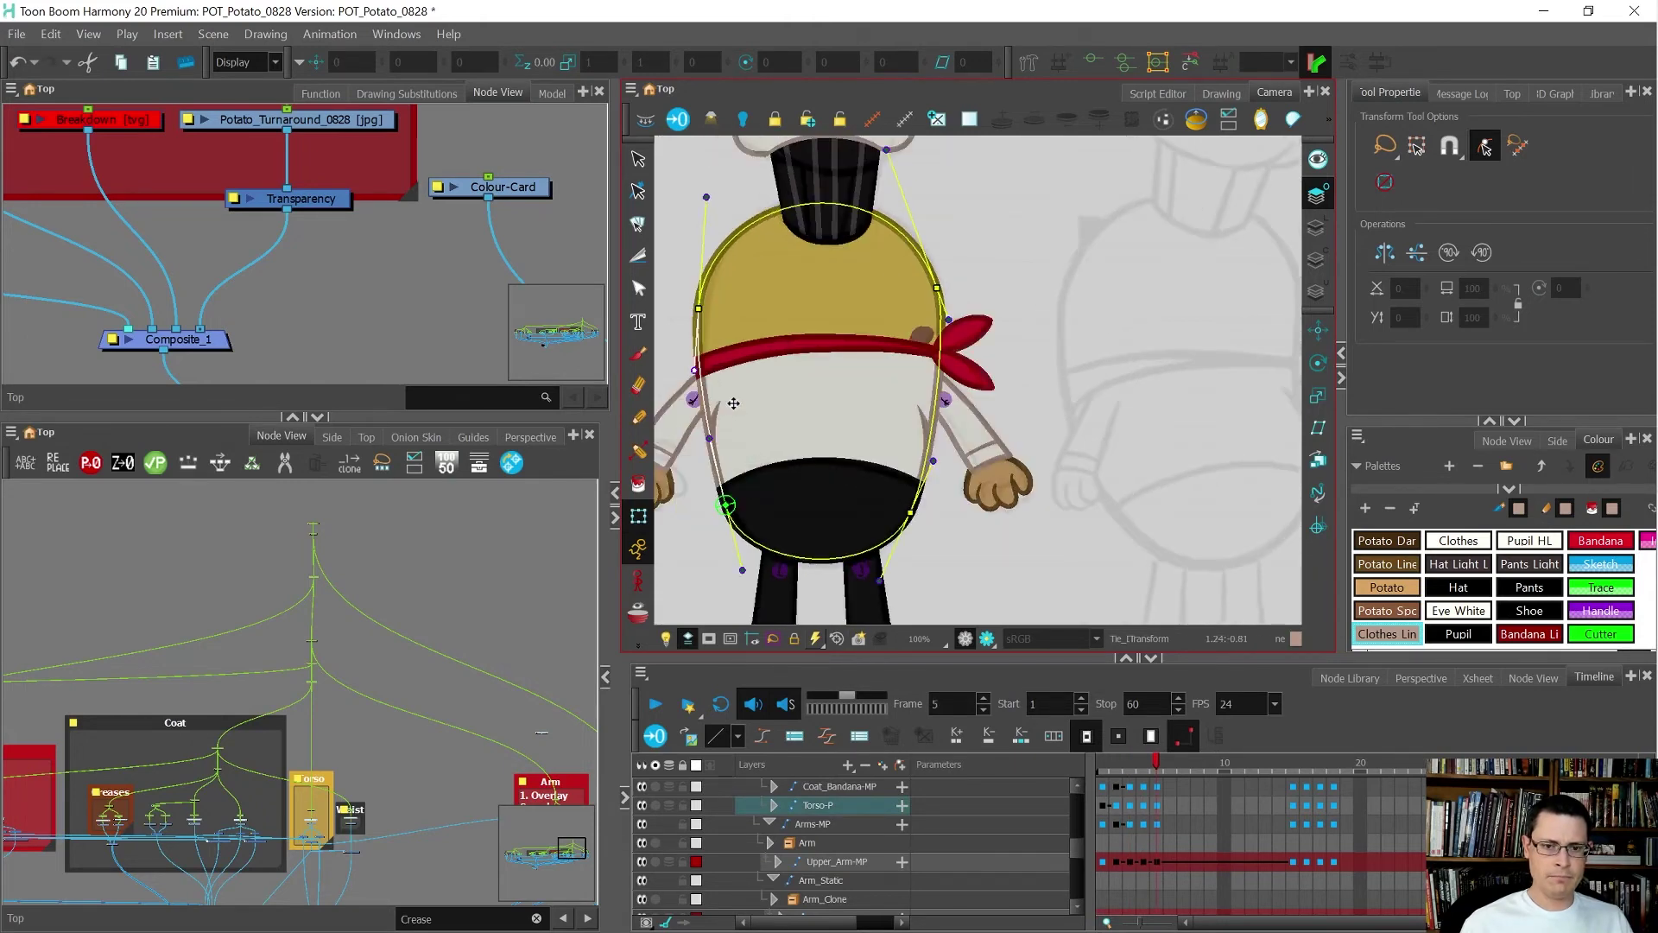
{"action": "key", "text": "comma"}
- Examine the full character's turnaround from the front pose to the back pose for smooth transitions in the torso outline
{"action": "scroll", "coordinate": [733, 407], "scroll_direction": "down", "scroll_amount": 2}
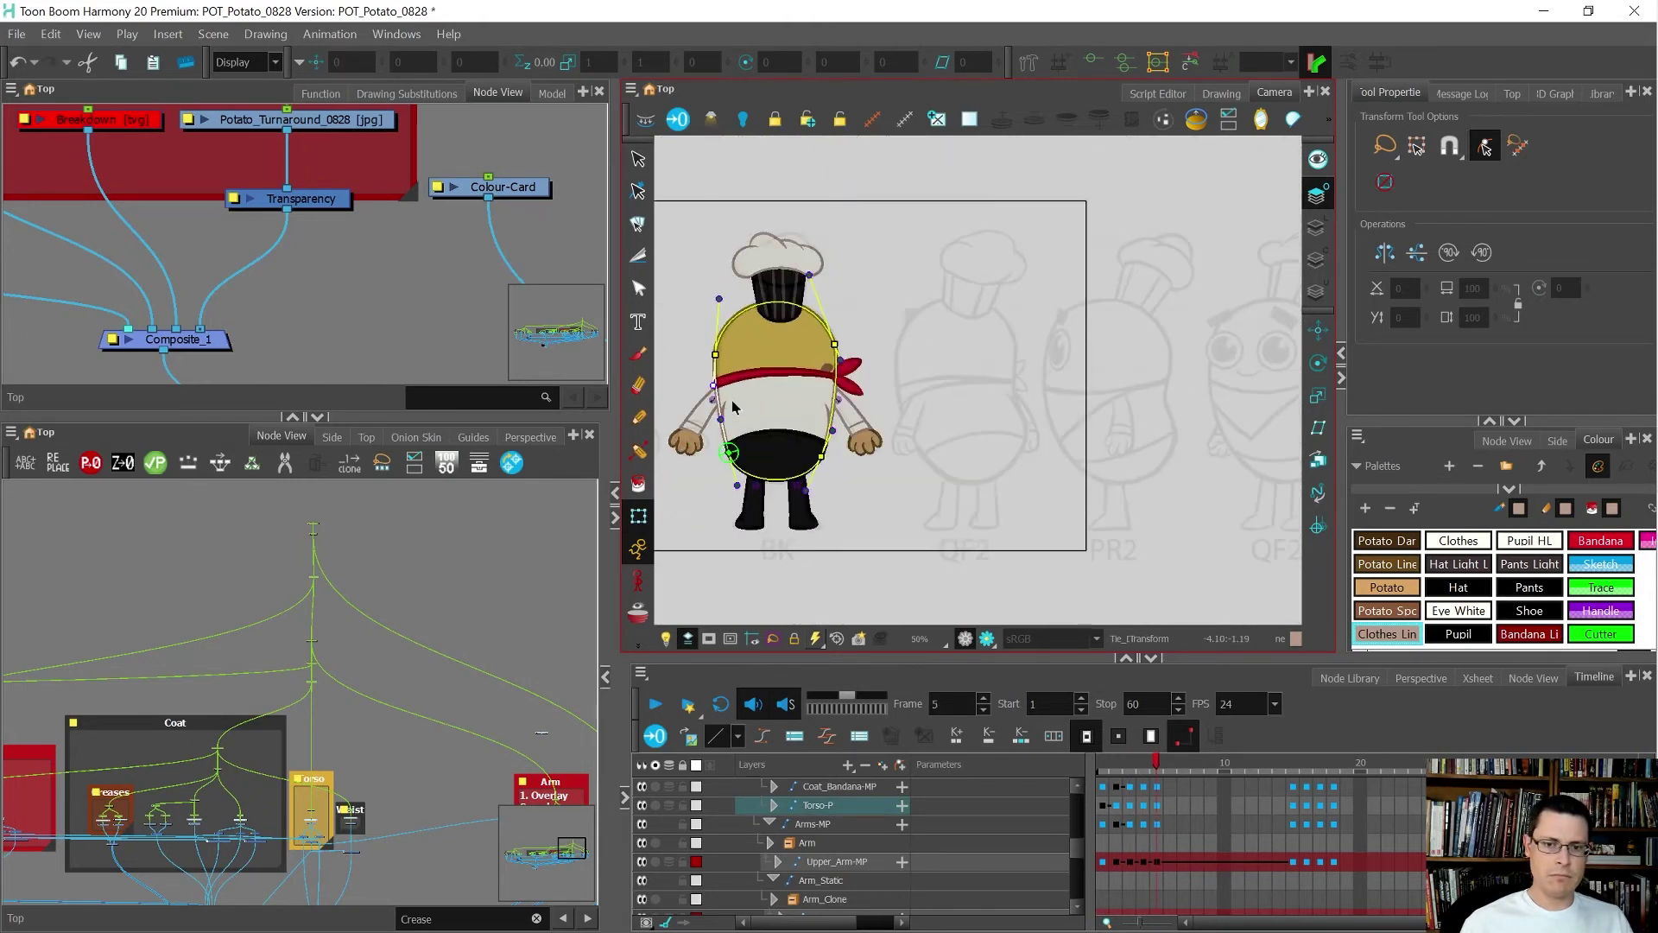
{"action": "key", "text": "comma"}
{"action": "key", "text": "period"}
{"action": "key", "text": "period"}
{"action": "key", "text": "comma"}
{"action": "key", "text": "comma"}
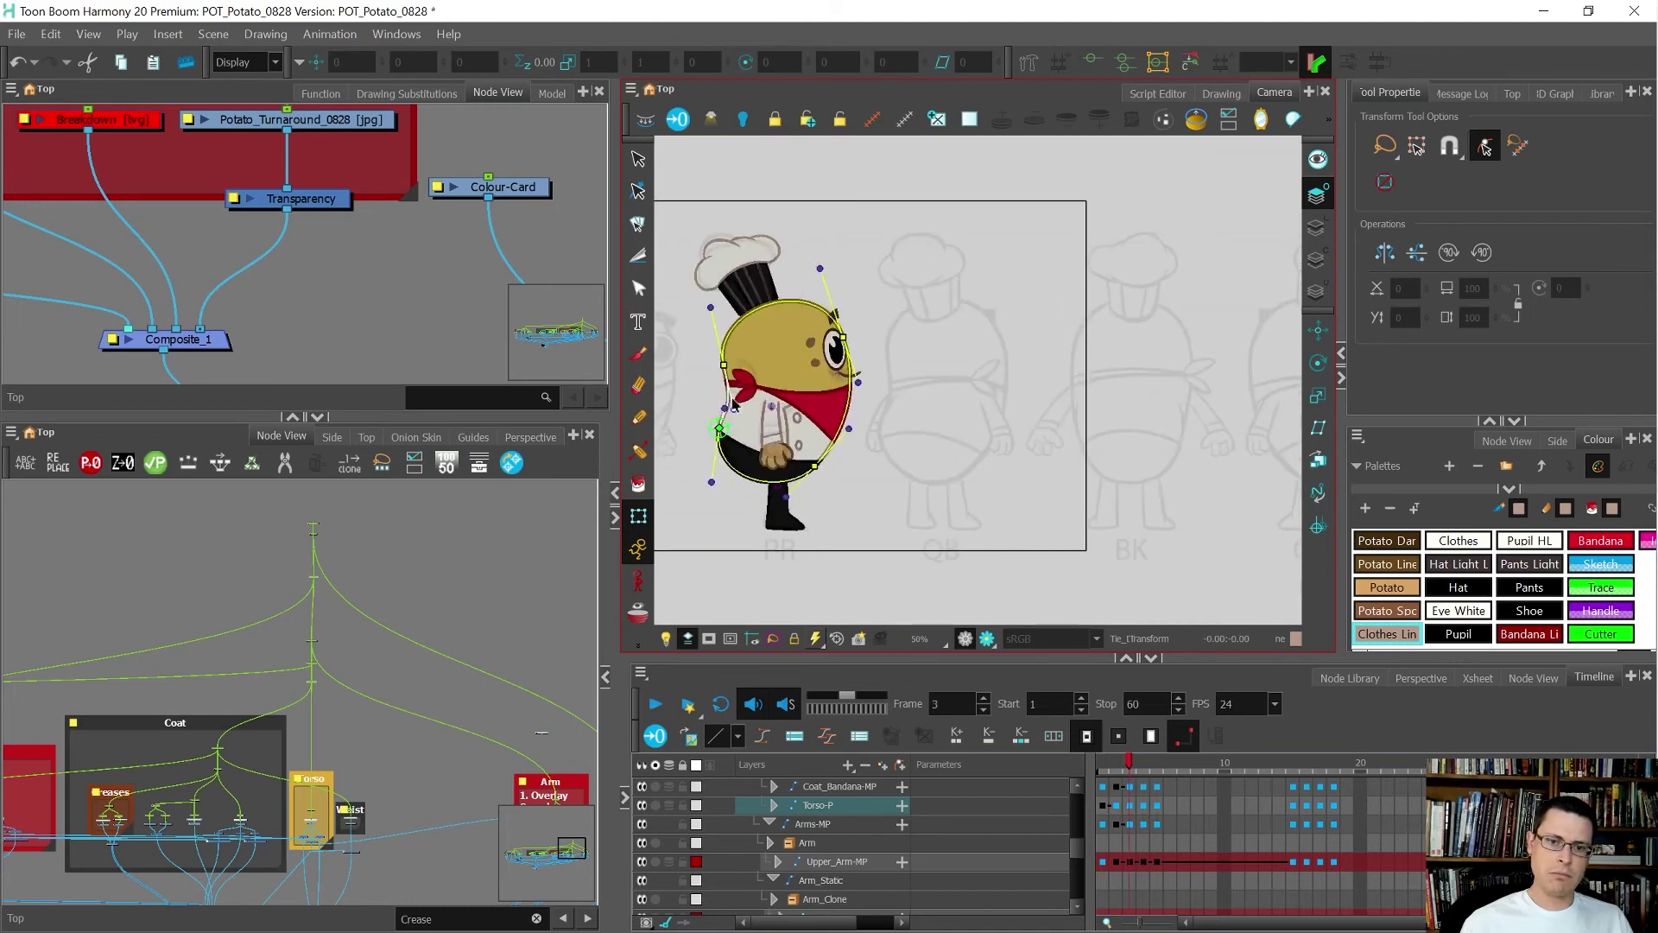
{"action": "key", "text": "period"}
{"action": "key", "text": "period"}
{"action": "key", "text": "comma"}
{"action": "key", "text": "comma"}
{"action": "key", "text": "comma"}
{"action": "key", "text": "comma"}
{"action": "key", "text": "period"}
{"action": "key", "text": "period"}
{"action": "key", "text": "period"}
{"action": "key", "text": "comma"}
{"action": "key", "text": "comma"}
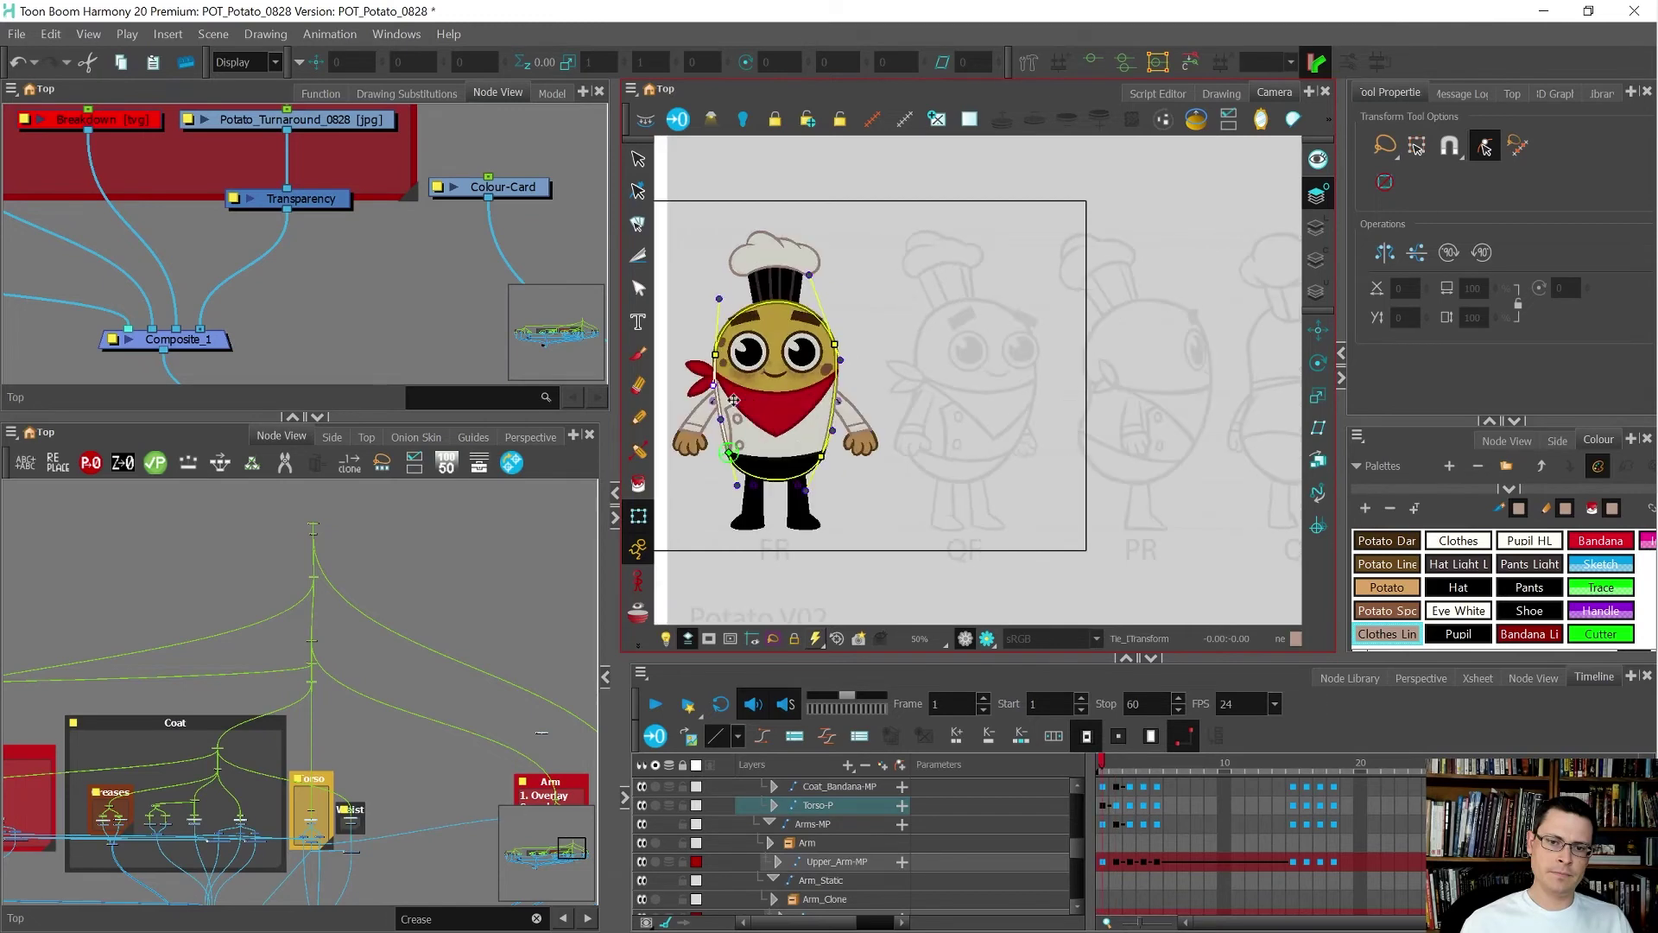
{"action": "key", "text": "period"}
{"action": "key", "text": "period"}
{"action": "key", "text": "period"}
{"action": "key", "text": "comma"}
{"action": "key", "text": "comma"}
{"action": "key", "text": "comma"}
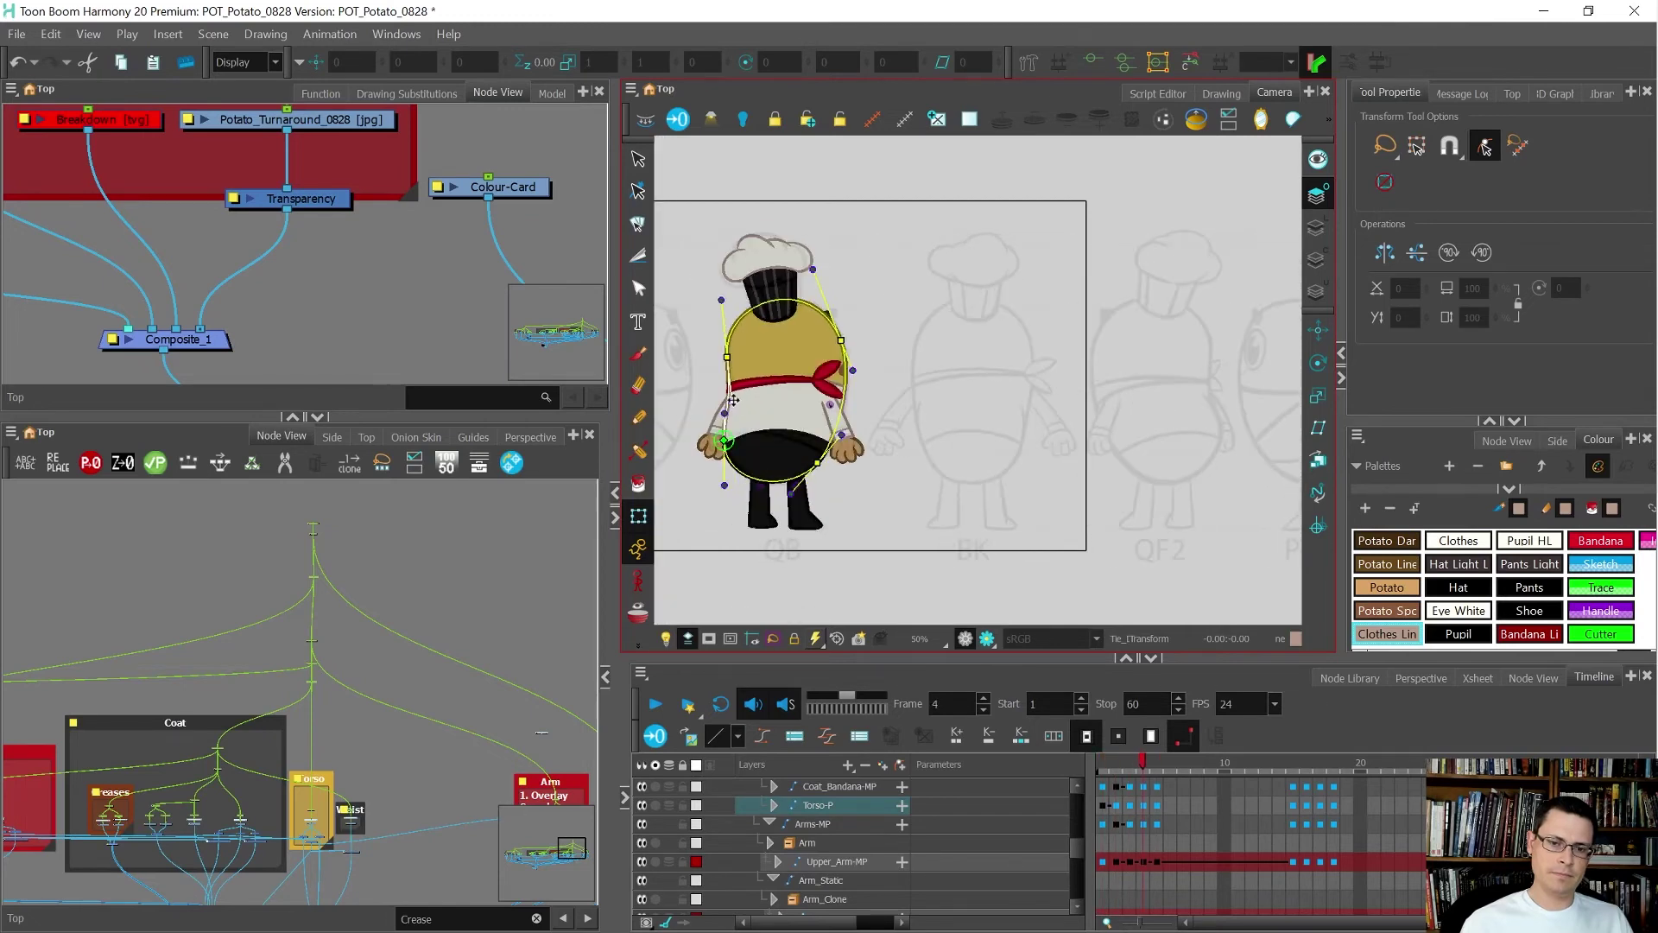
{"action": "key", "text": "period"}
{"action": "key", "text": "period"}
{"action": "key", "text": "period"}
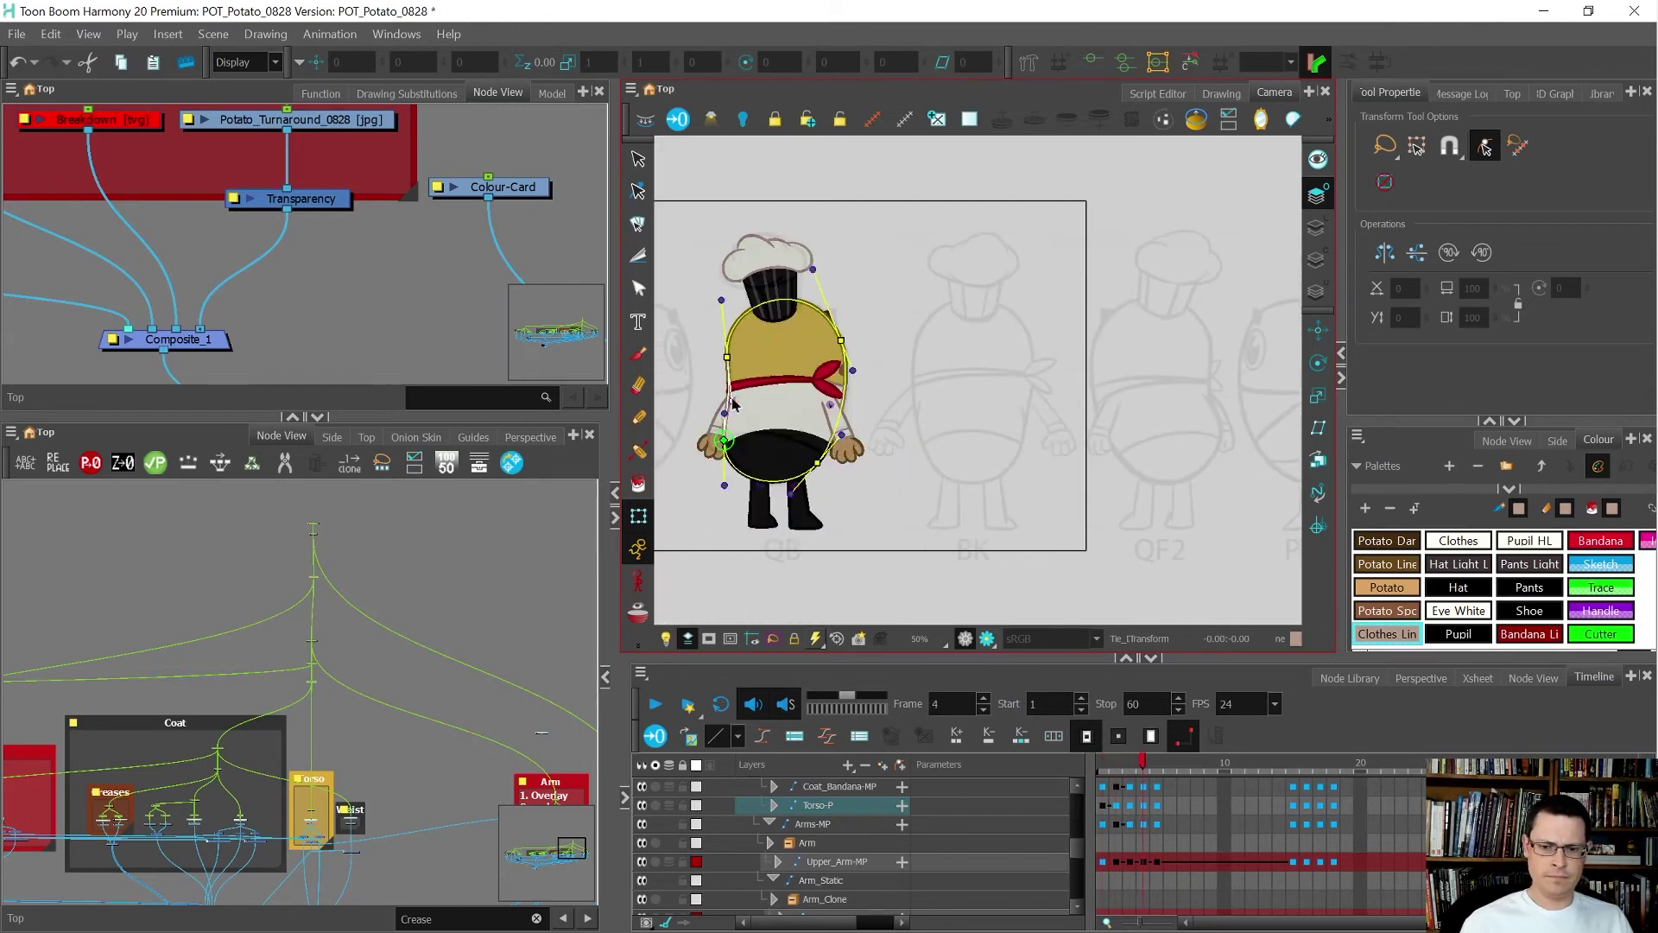
{"action": "key", "text": "comma"}
{"action": "key", "text": "comma"}
{"action": "key", "text": "comma"}
{"action": "key", "text": "comma"}
{"action": "key", "text": "period"}
{"action": "key", "text": "period"}
{"action": "key", "text": "period"}
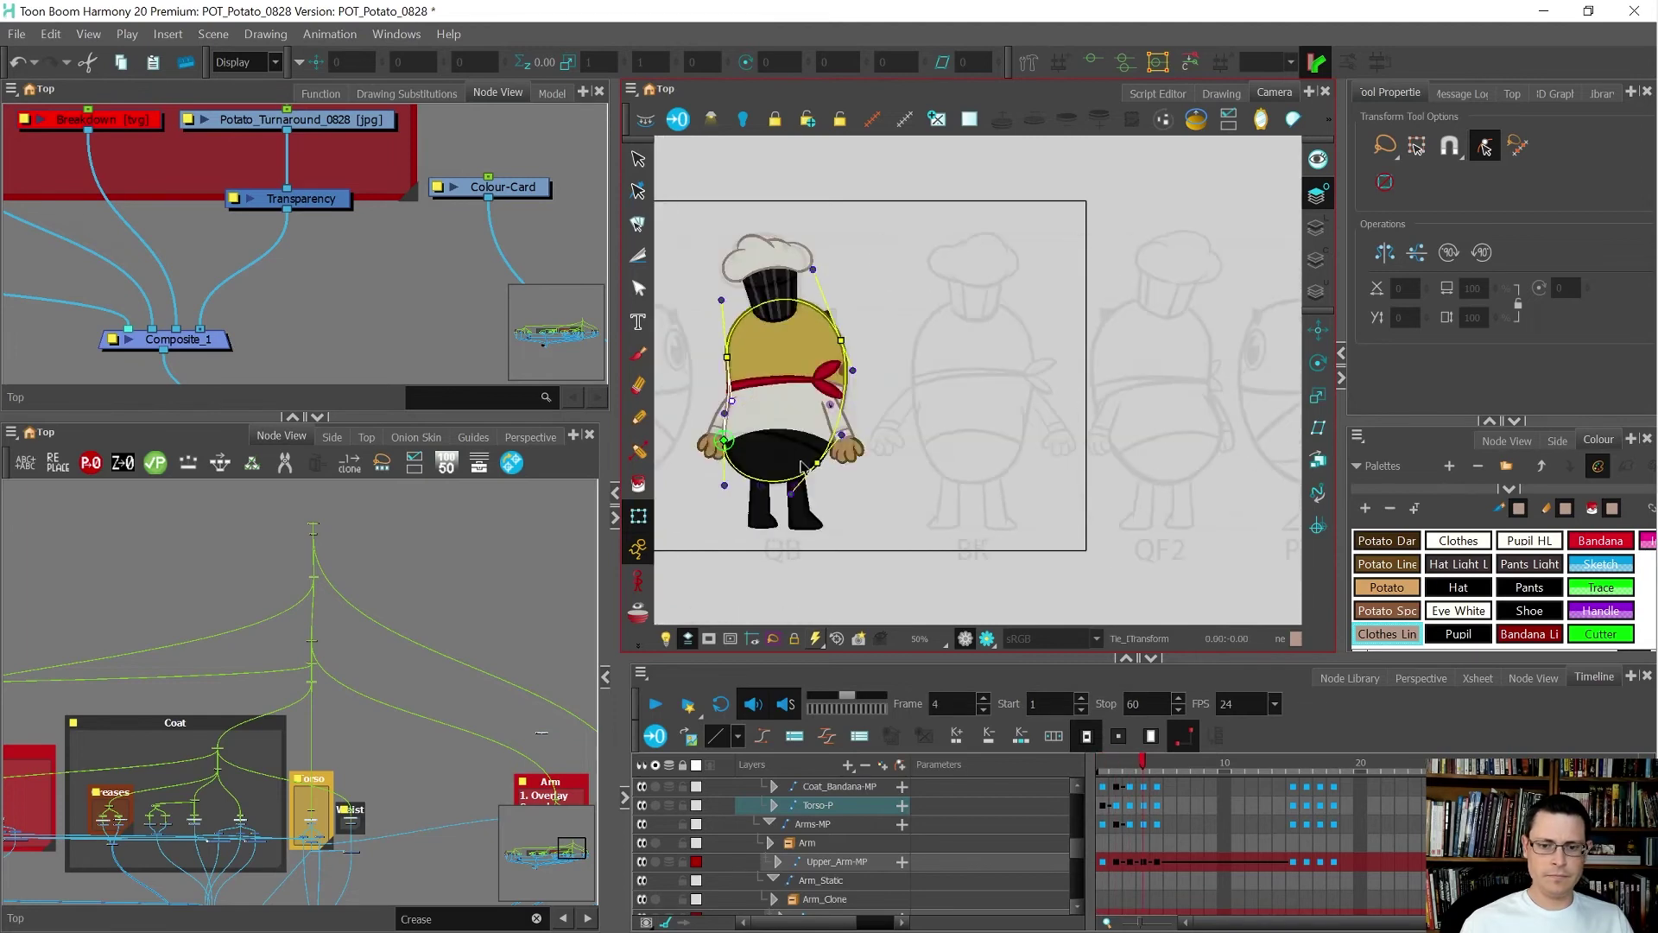
- Shift the pants' waist shape on frame 4 sideways toward the back-left and slightly down, to about 0.92 W, 0.6356 N
{"action": "left_click", "coordinate": [775, 447]}
{"action": "scroll", "coordinate": [775, 447], "scroll_direction": "up", "scroll_amount": 4}
{"action": "key", "text": "comma"}
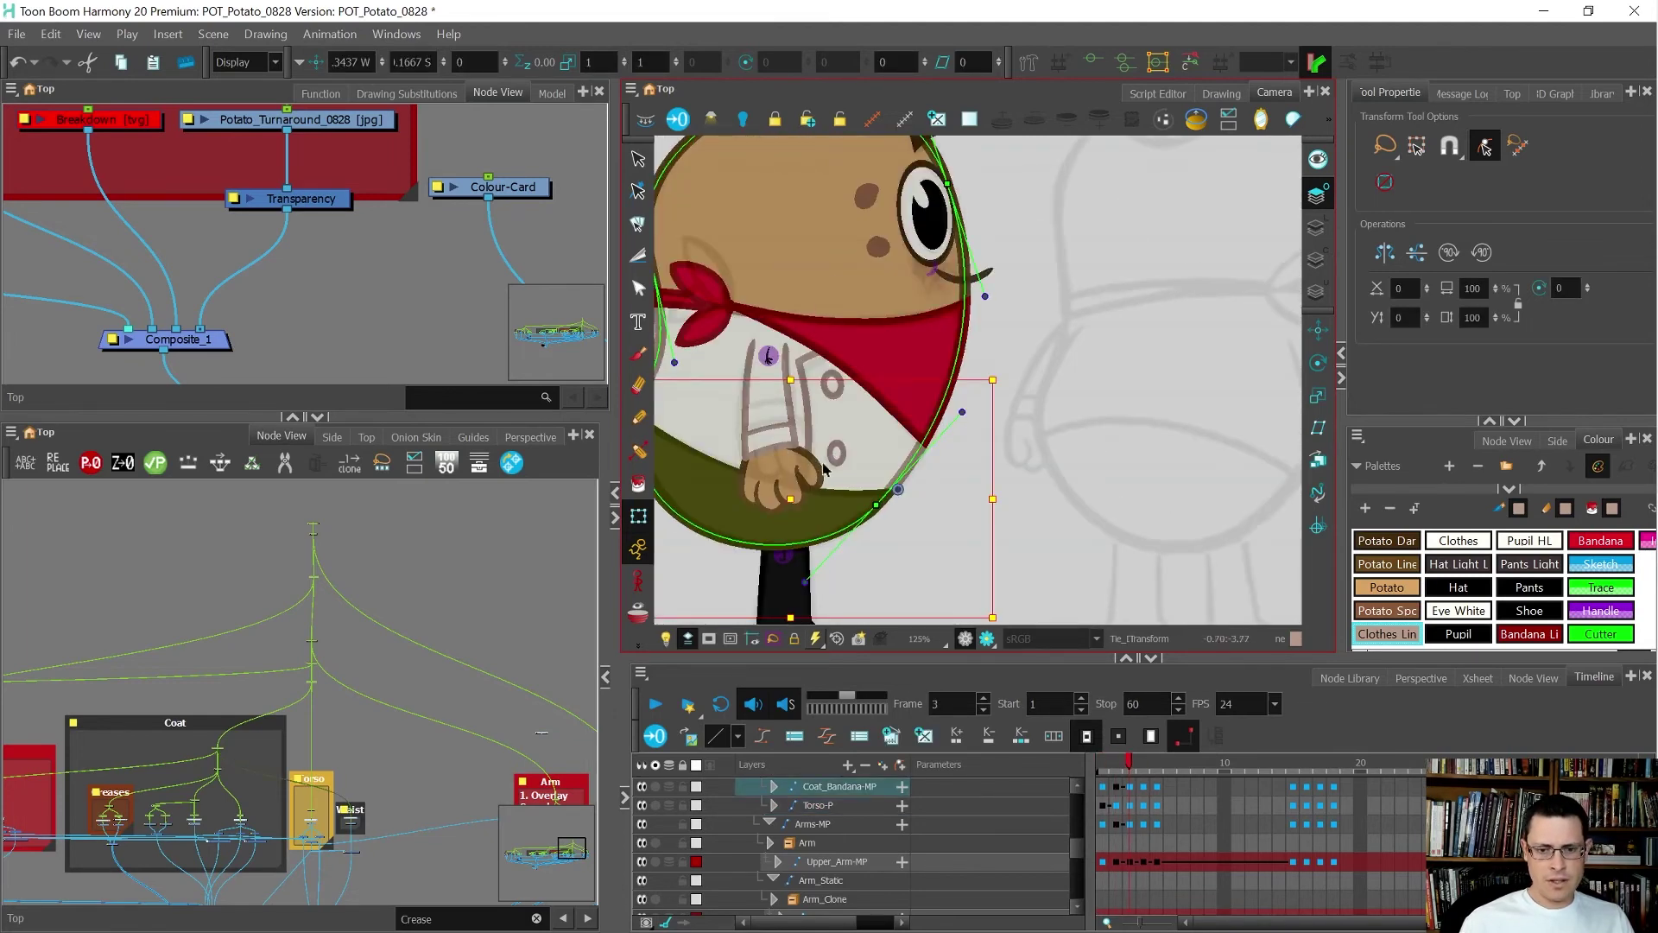
{"action": "scroll", "coordinate": [802, 484], "scroll_direction": "down", "scroll_amount": 2}
{"action": "key", "text": "period"}
{"action": "scroll", "coordinate": [802, 484], "scroll_direction": "down", "scroll_amount": 3}
{"action": "scroll", "coordinate": [897, 480], "scroll_direction": "up", "scroll_amount": 5}
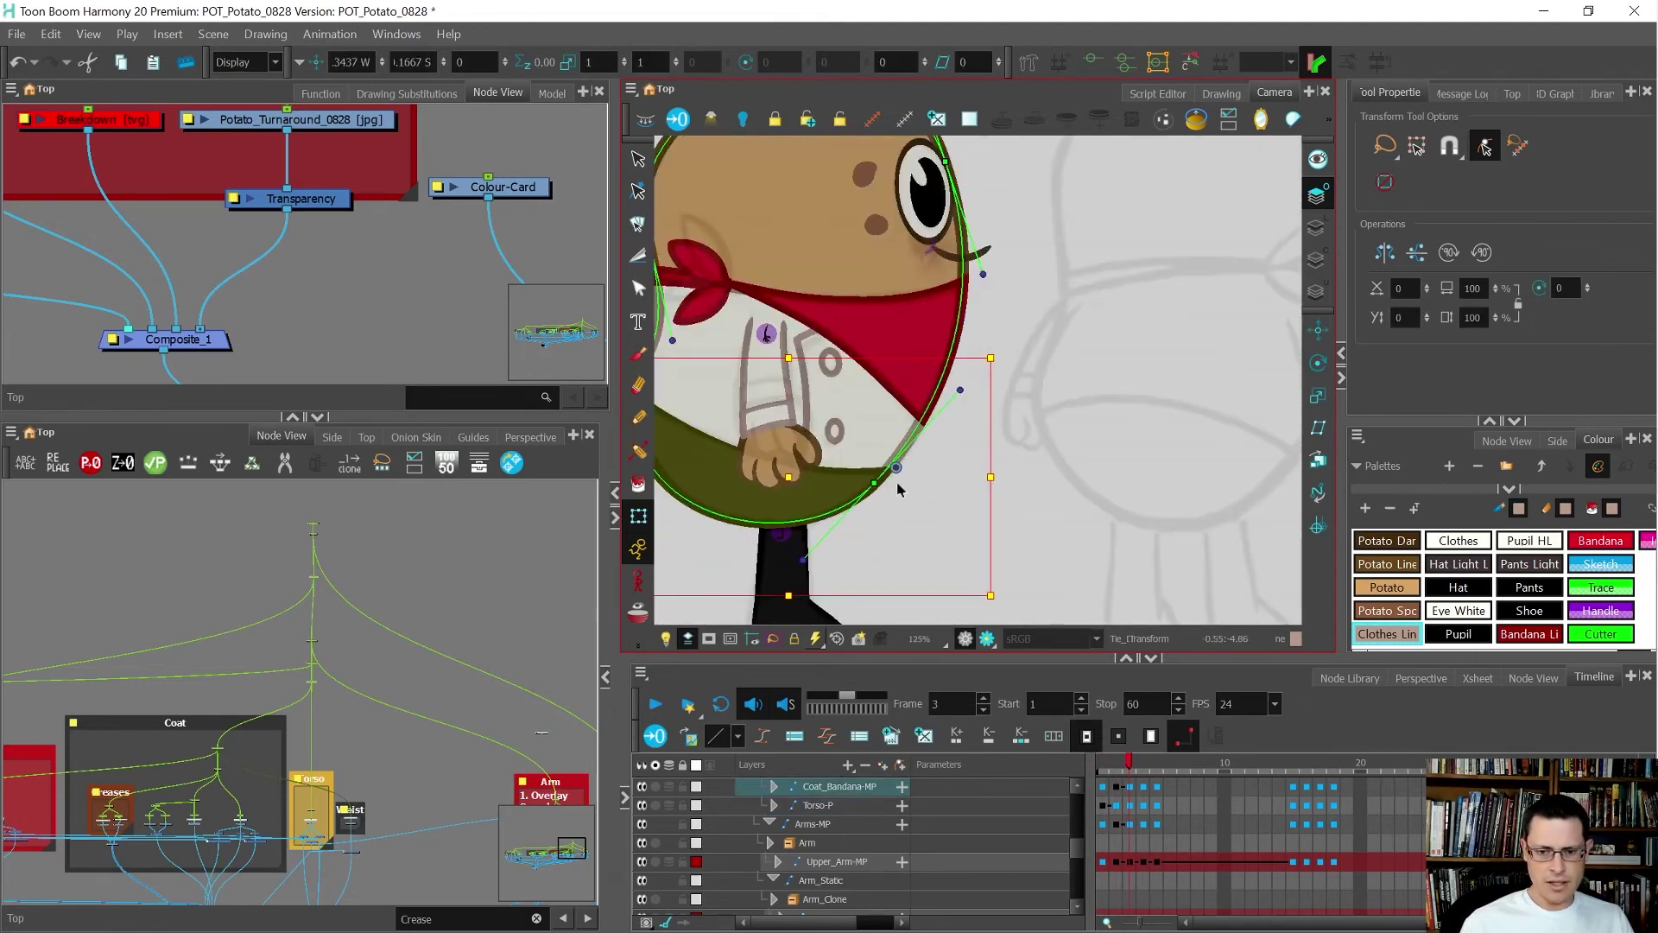
{"action": "scroll", "coordinate": [922, 481], "scroll_direction": "down", "scroll_amount": 1}
{"action": "key", "text": "comma"}
{"action": "key", "text": "period"}
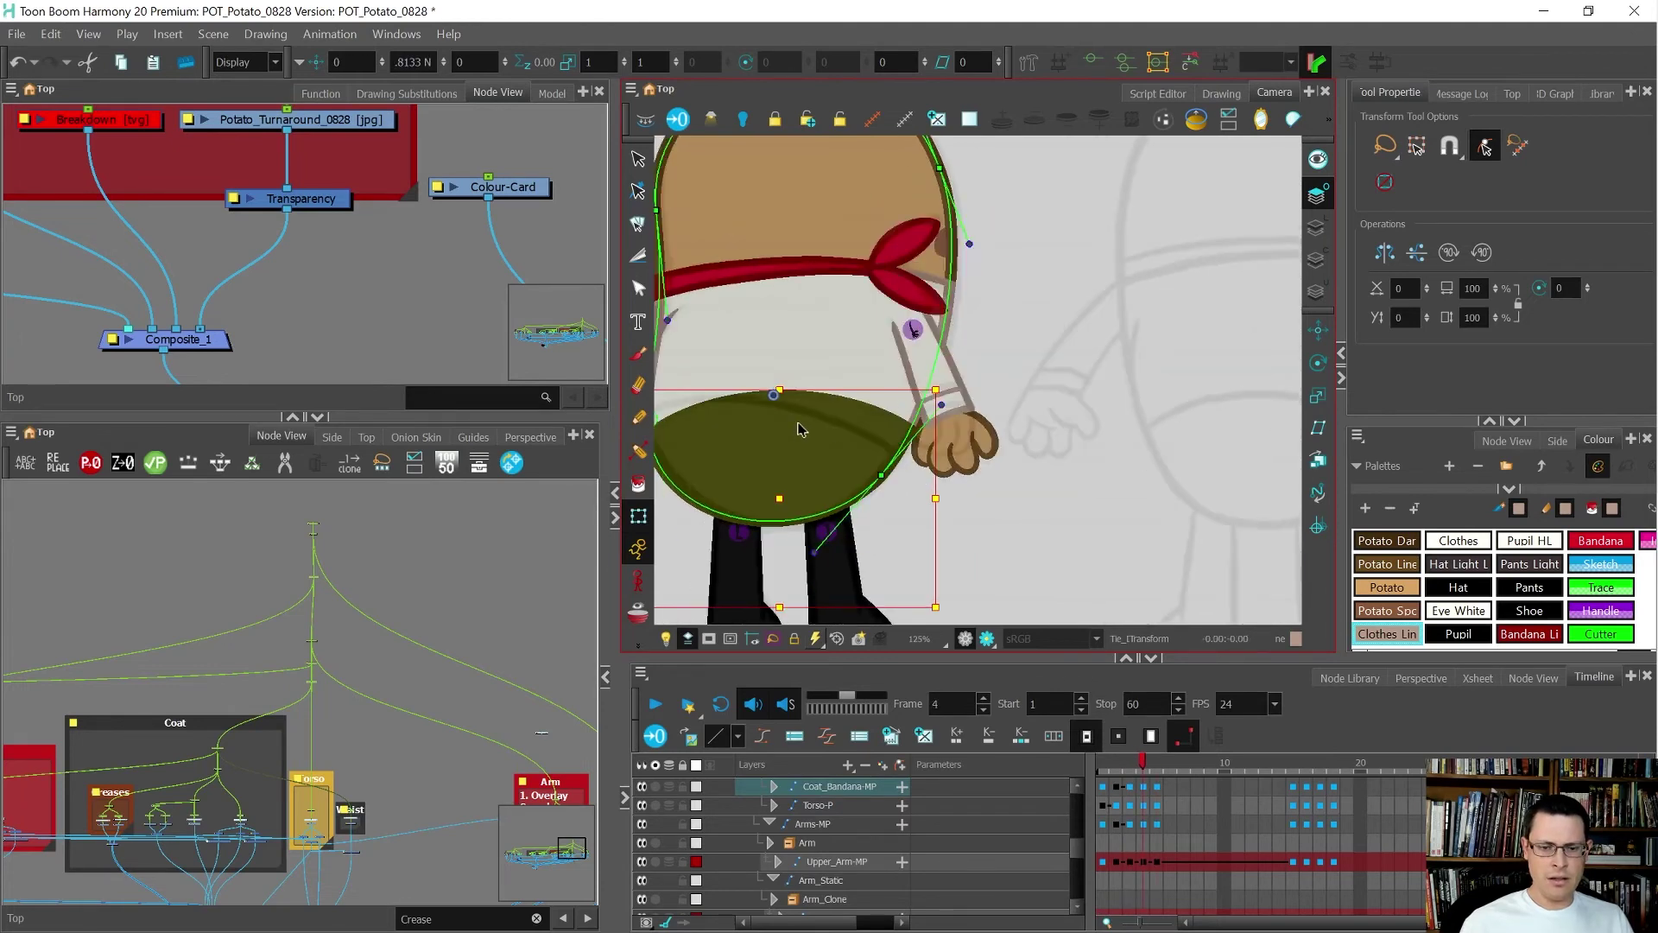
{"action": "left_click_drag", "start_coordinate": [795, 423], "coordinate": [754, 436]}
{"action": "key", "text": "comma"}
{"action": "key", "text": "period"}
{"action": "scroll", "coordinate": [754, 436], "scroll_direction": "down", "scroll_amount": 1}
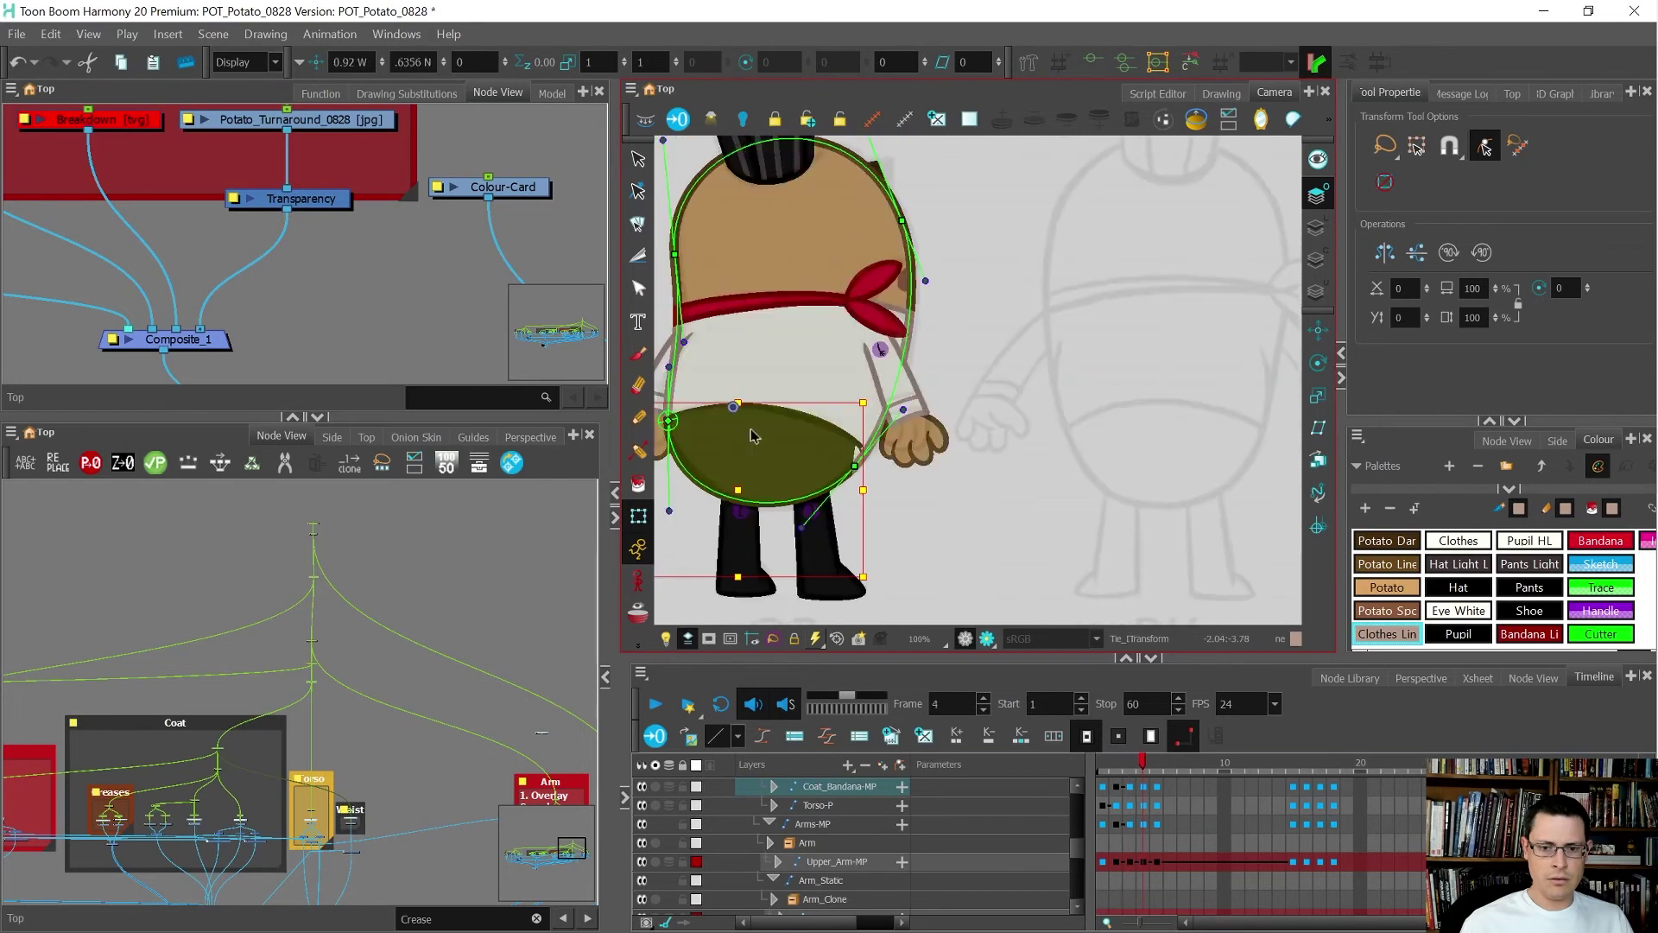
- Move the waist deformer's right curve point outward and down on frame 4, and adjust the waistline's curve handles
{"action": "key", "text": "period"}
{"action": "scroll", "coordinate": [859, 464], "scroll_direction": "up", "scroll_amount": 1}
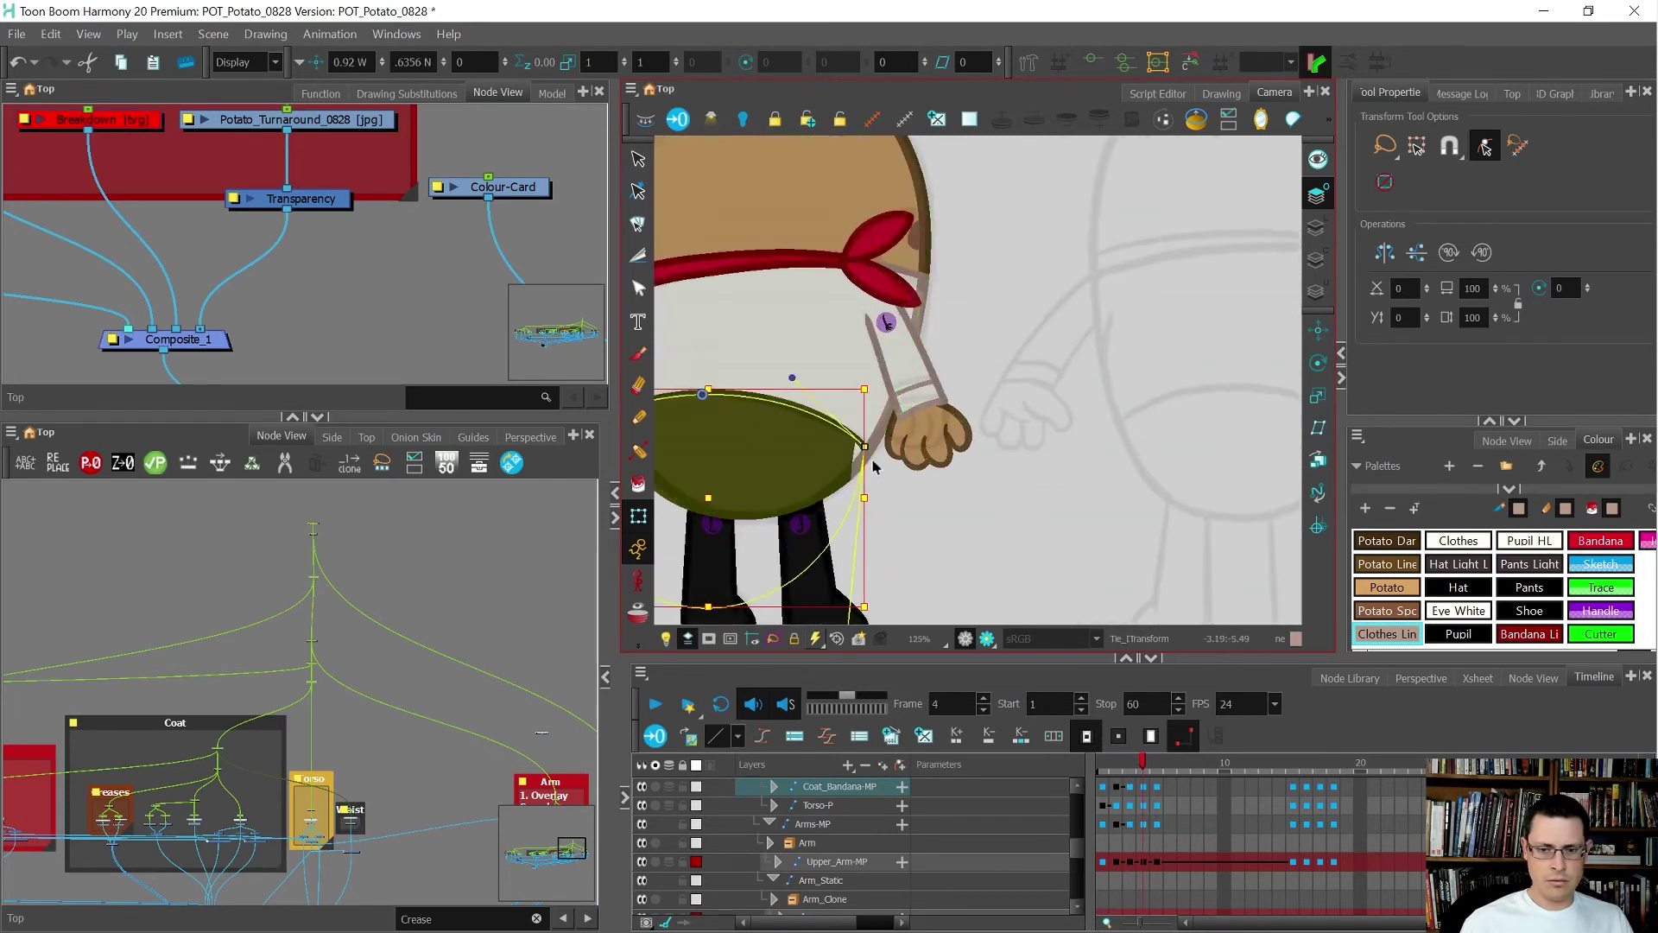
{"action": "left_click", "coordinate": [867, 446]}
{"action": "left_click_drag", "start_coordinate": [867, 446], "coordinate": [898, 473]}
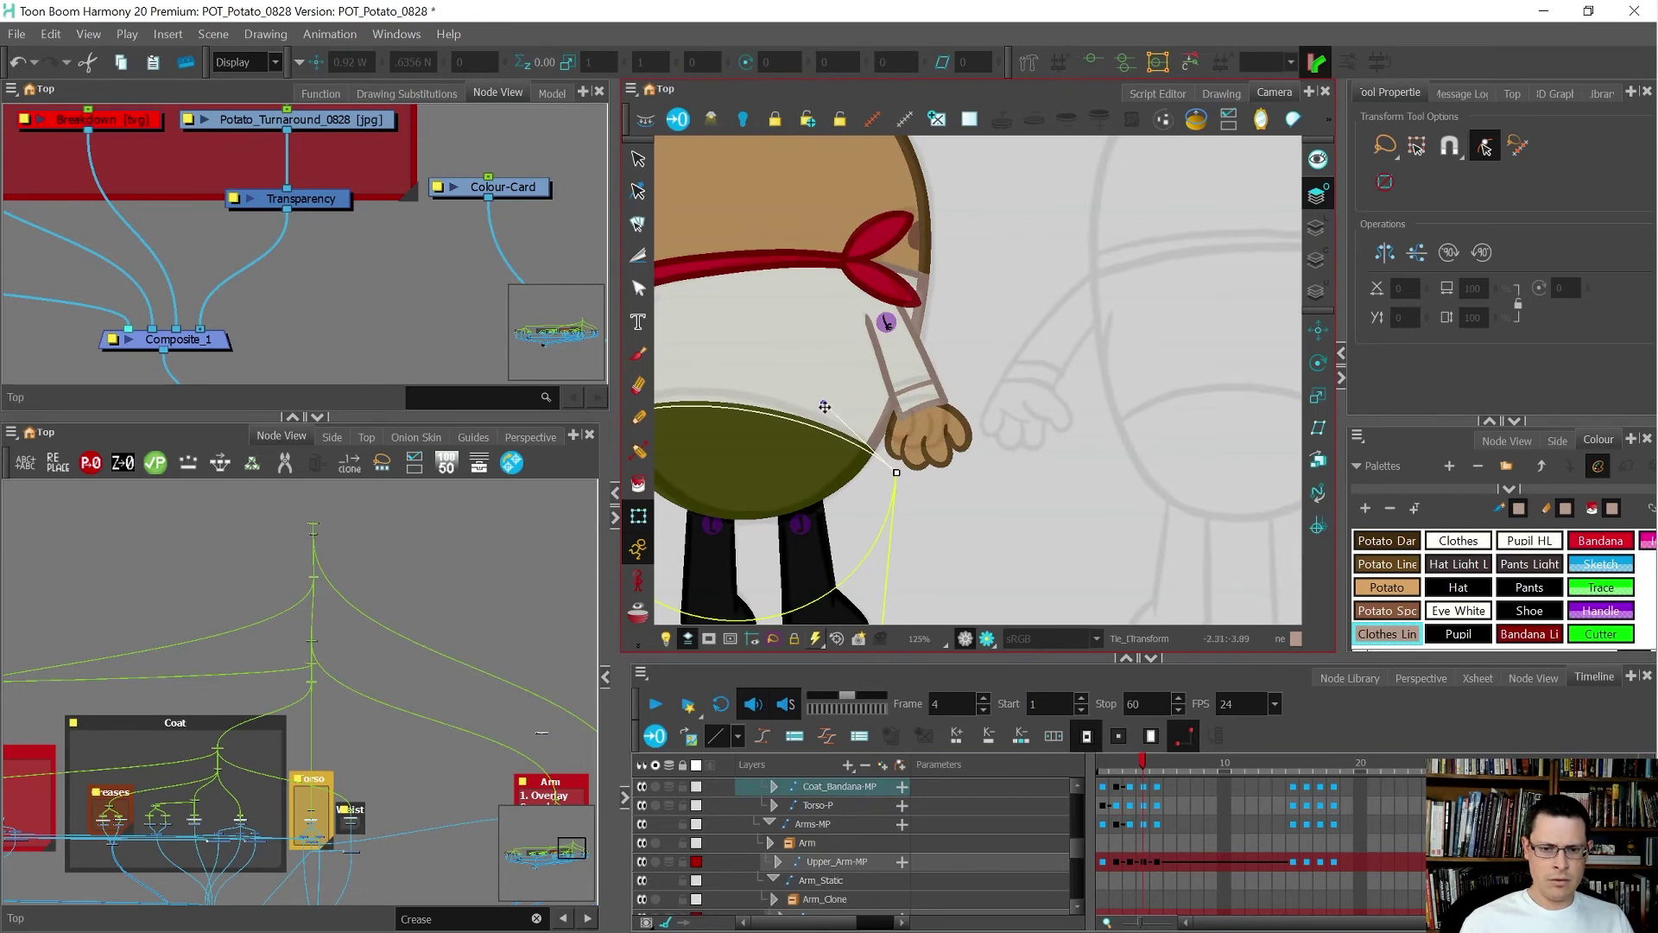
{"action": "left_click_drag", "start_coordinate": [825, 407], "coordinate": [793, 378]}
{"action": "scroll", "coordinate": [883, 380], "scroll_direction": "down", "scroll_amount": 4}
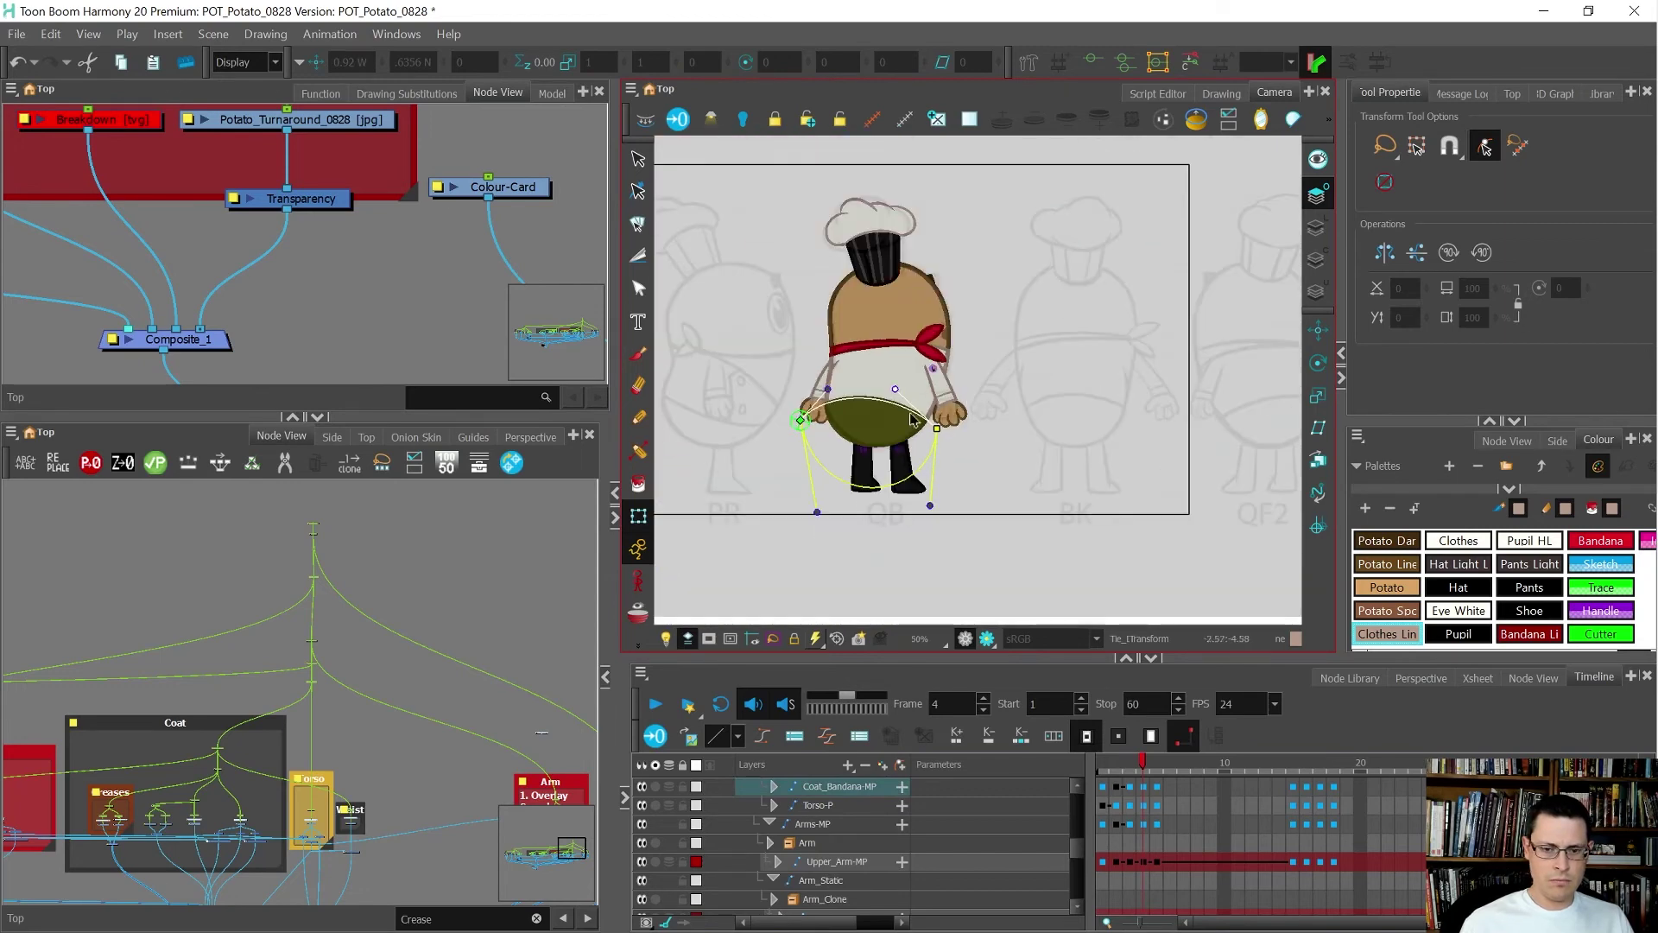
{"action": "scroll", "coordinate": [831, 419], "scroll_direction": "up", "scroll_amount": 3}
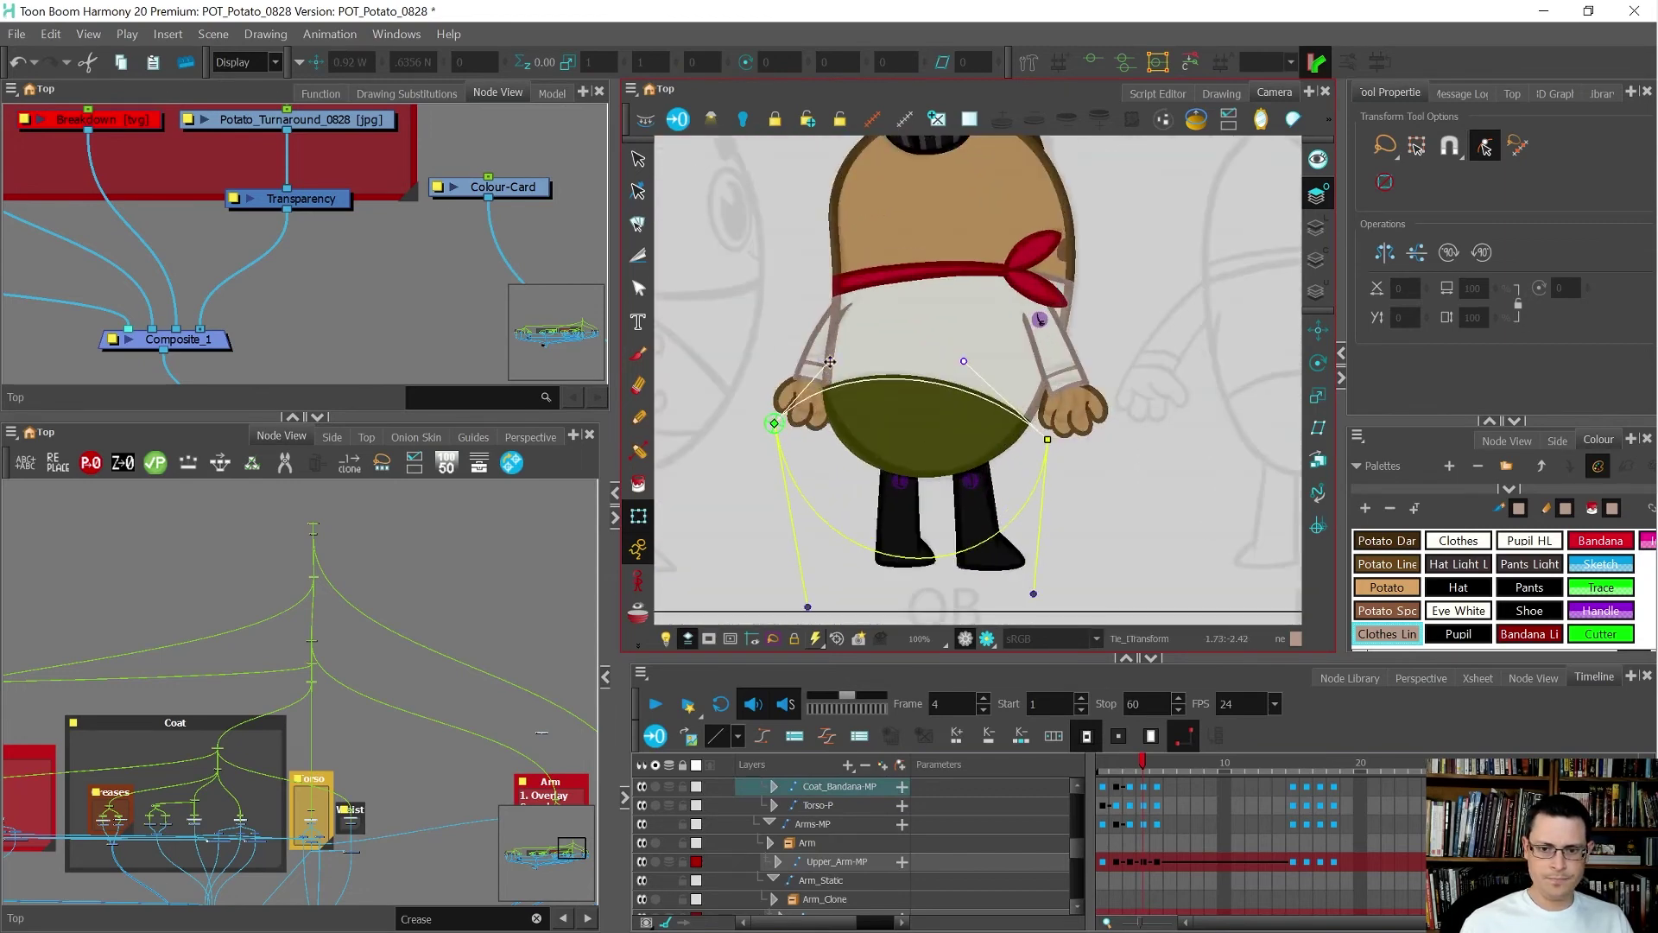
- Compare the pants' waistline between the side pose on frame 3 and the three-quarter back pose on frame 4
{"action": "key", "text": "period"}
{"action": "key", "text": "comma"}
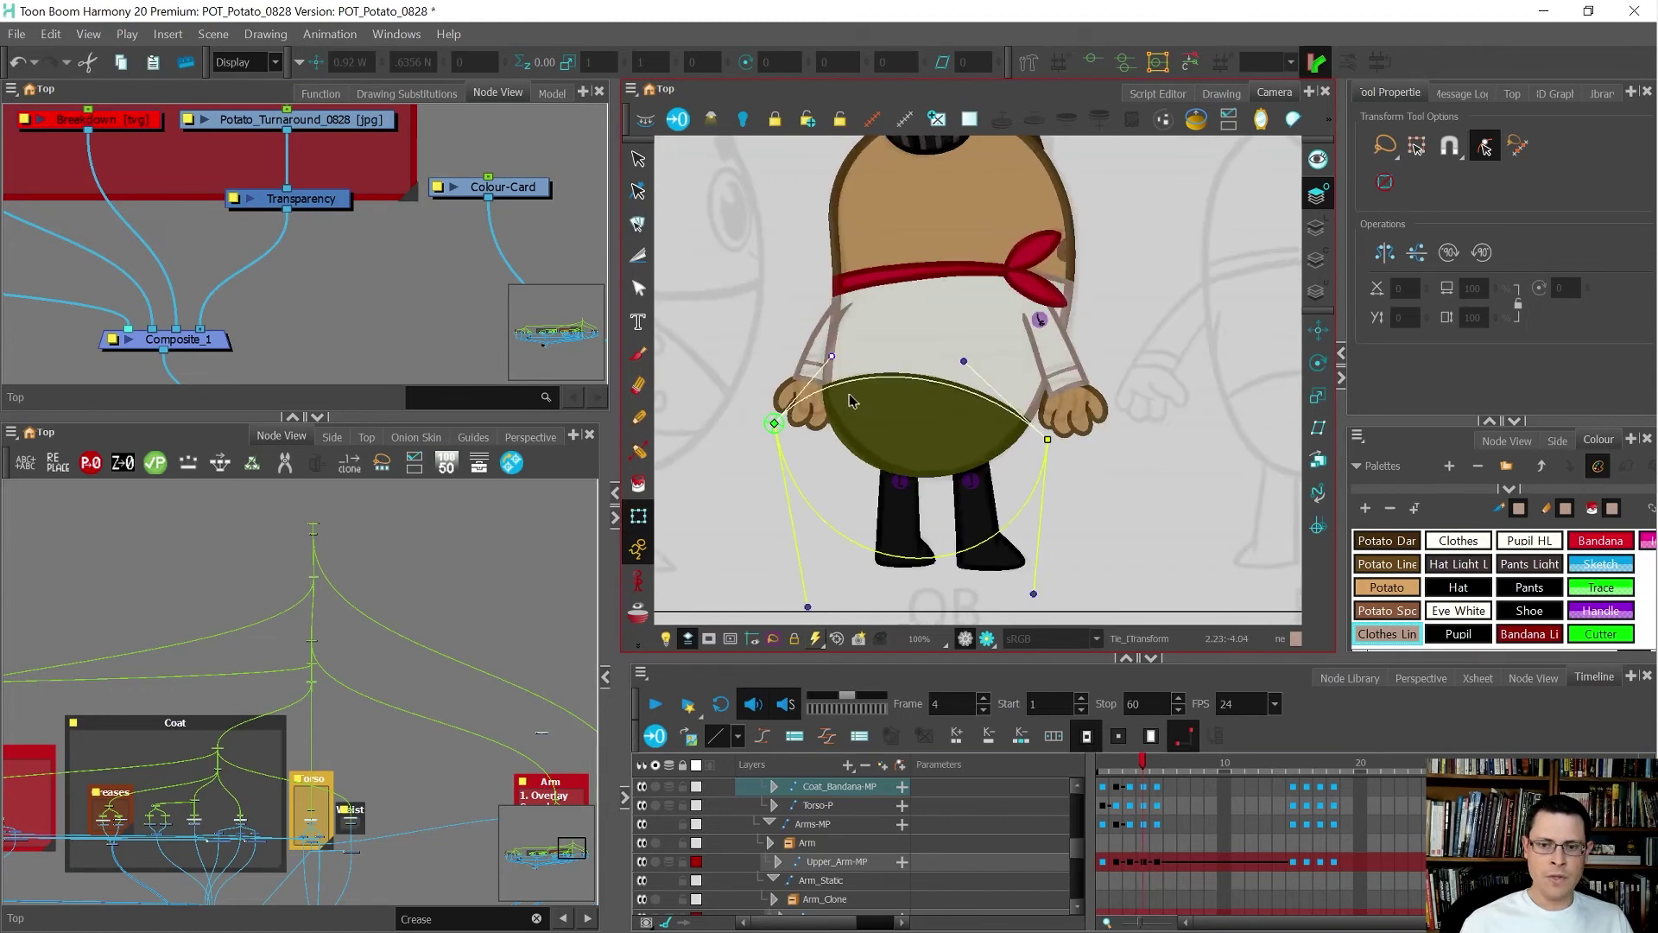
{"action": "key", "text": "comma"}
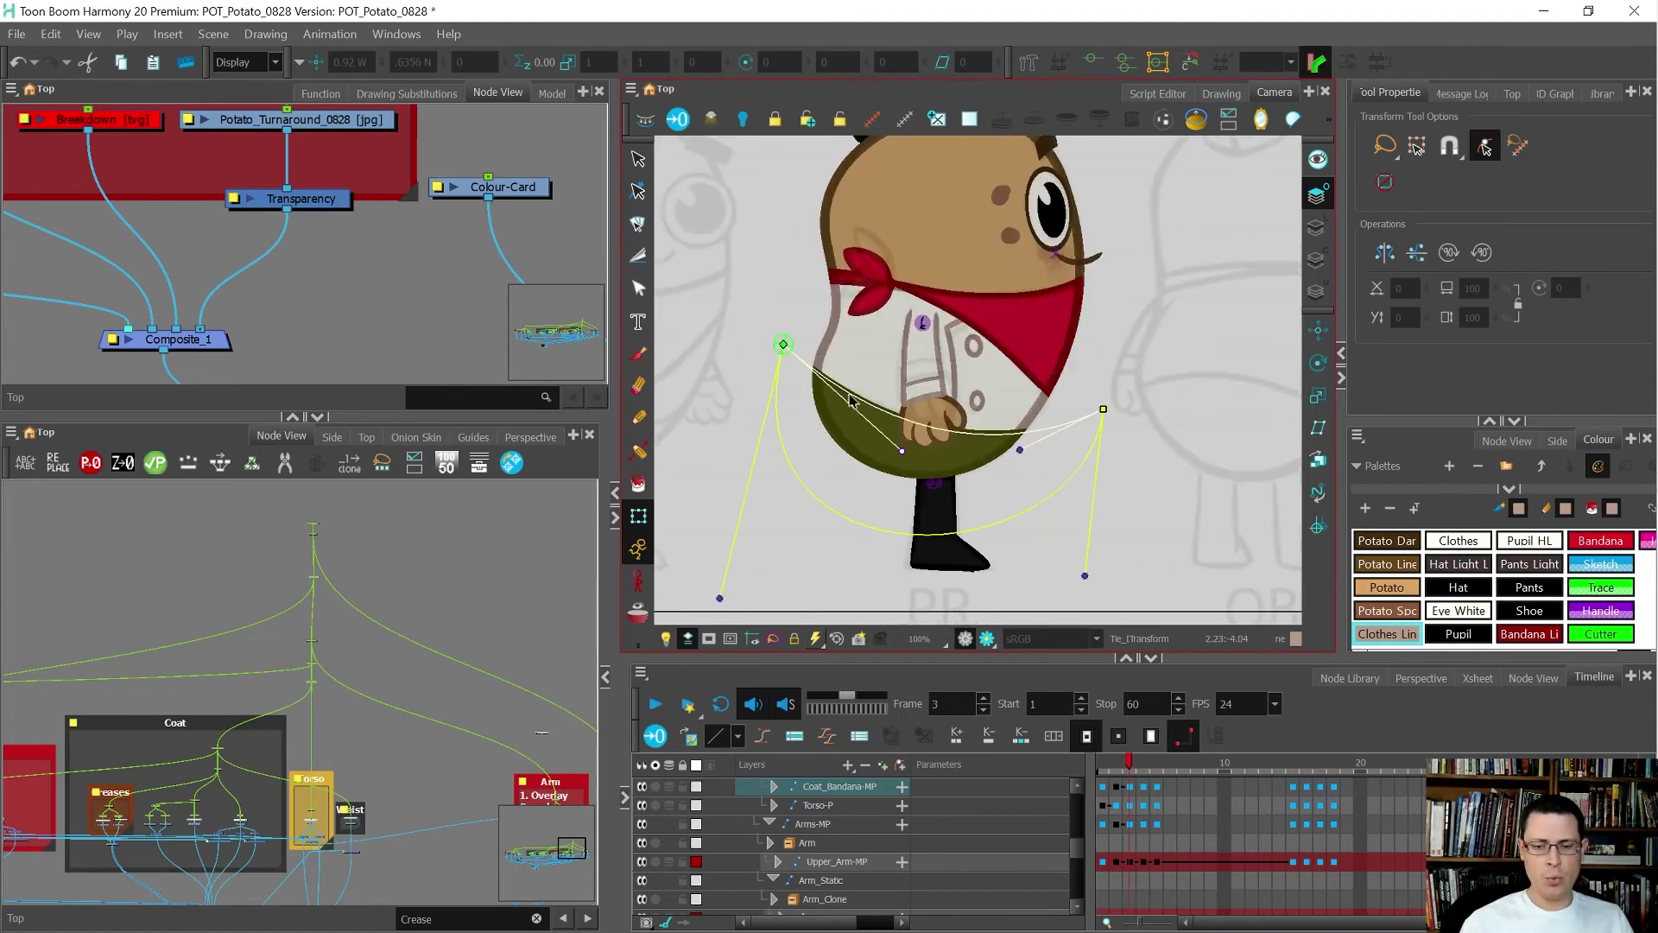
{"action": "key", "text": "period"}
{"action": "key", "text": "comma"}
{"action": "left_click", "coordinate": [955, 462]}
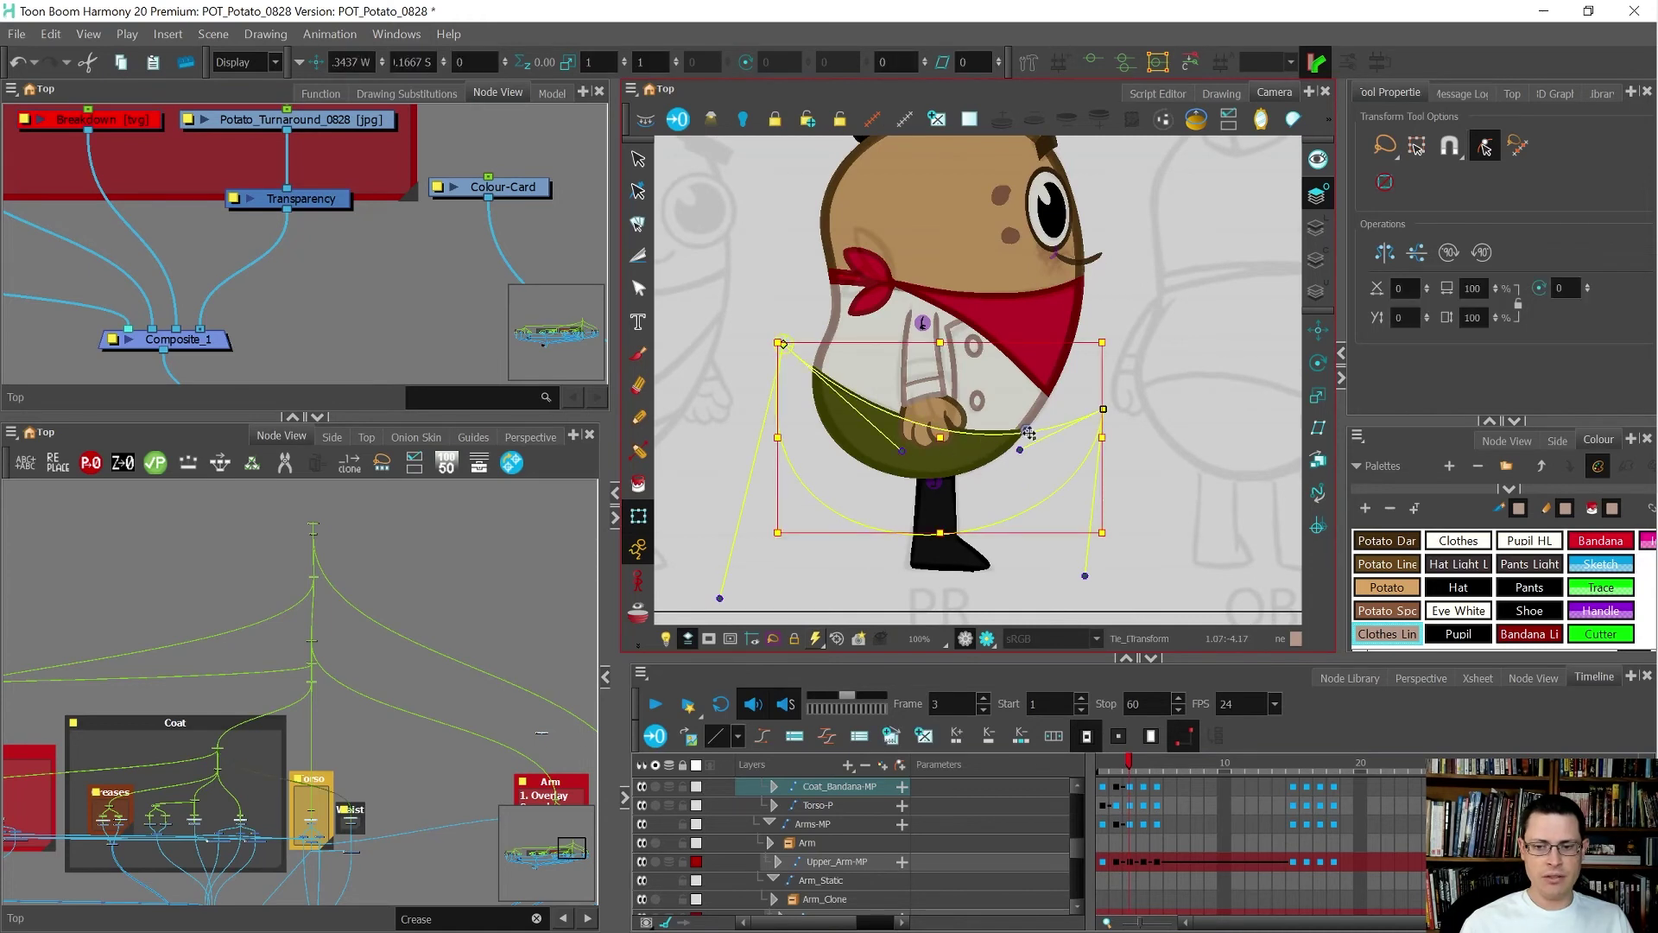
{"action": "key", "text": "period"}
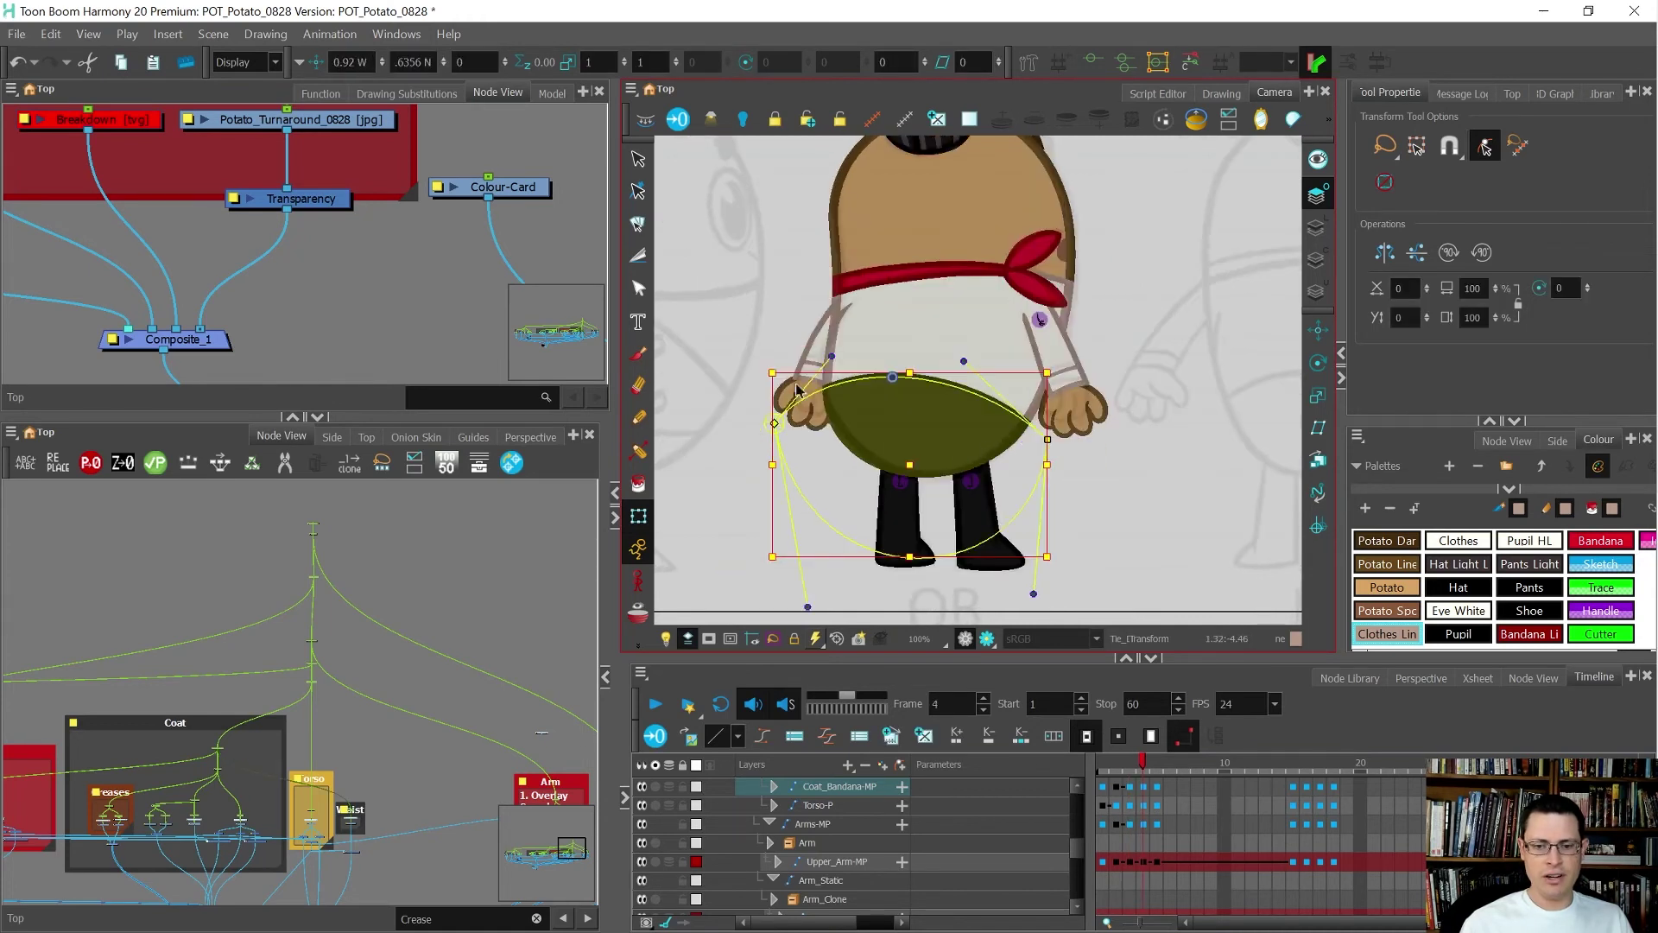
{"action": "key", "text": "comma"}
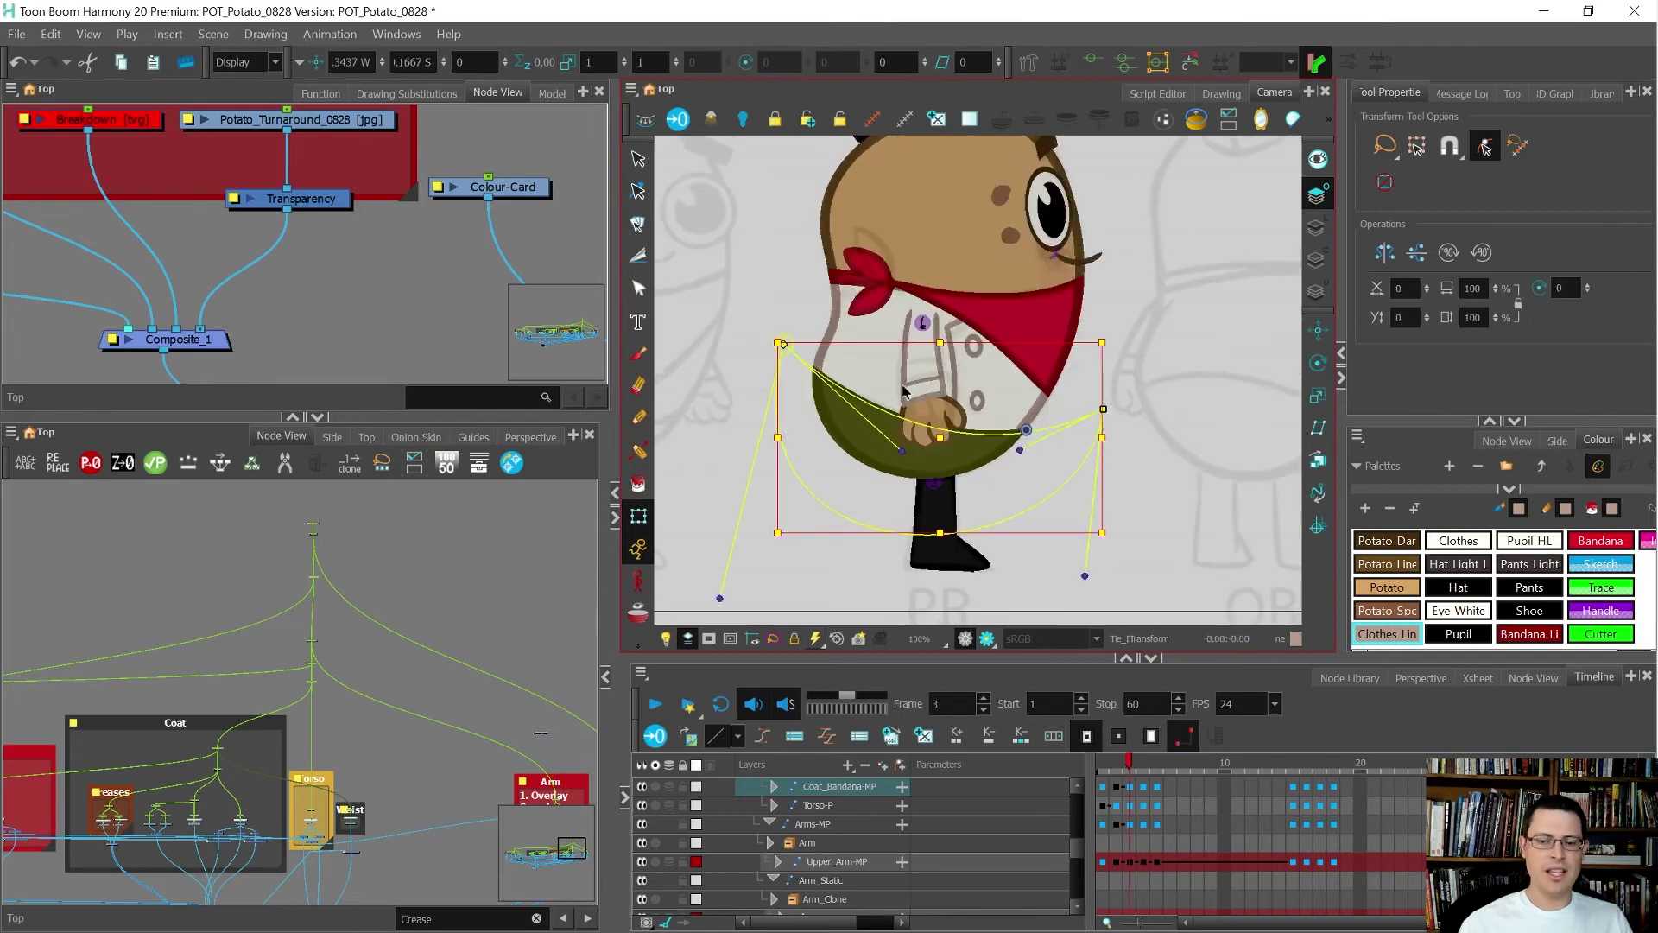
{"action": "key", "text": "period"}
{"action": "key", "text": "comma"}
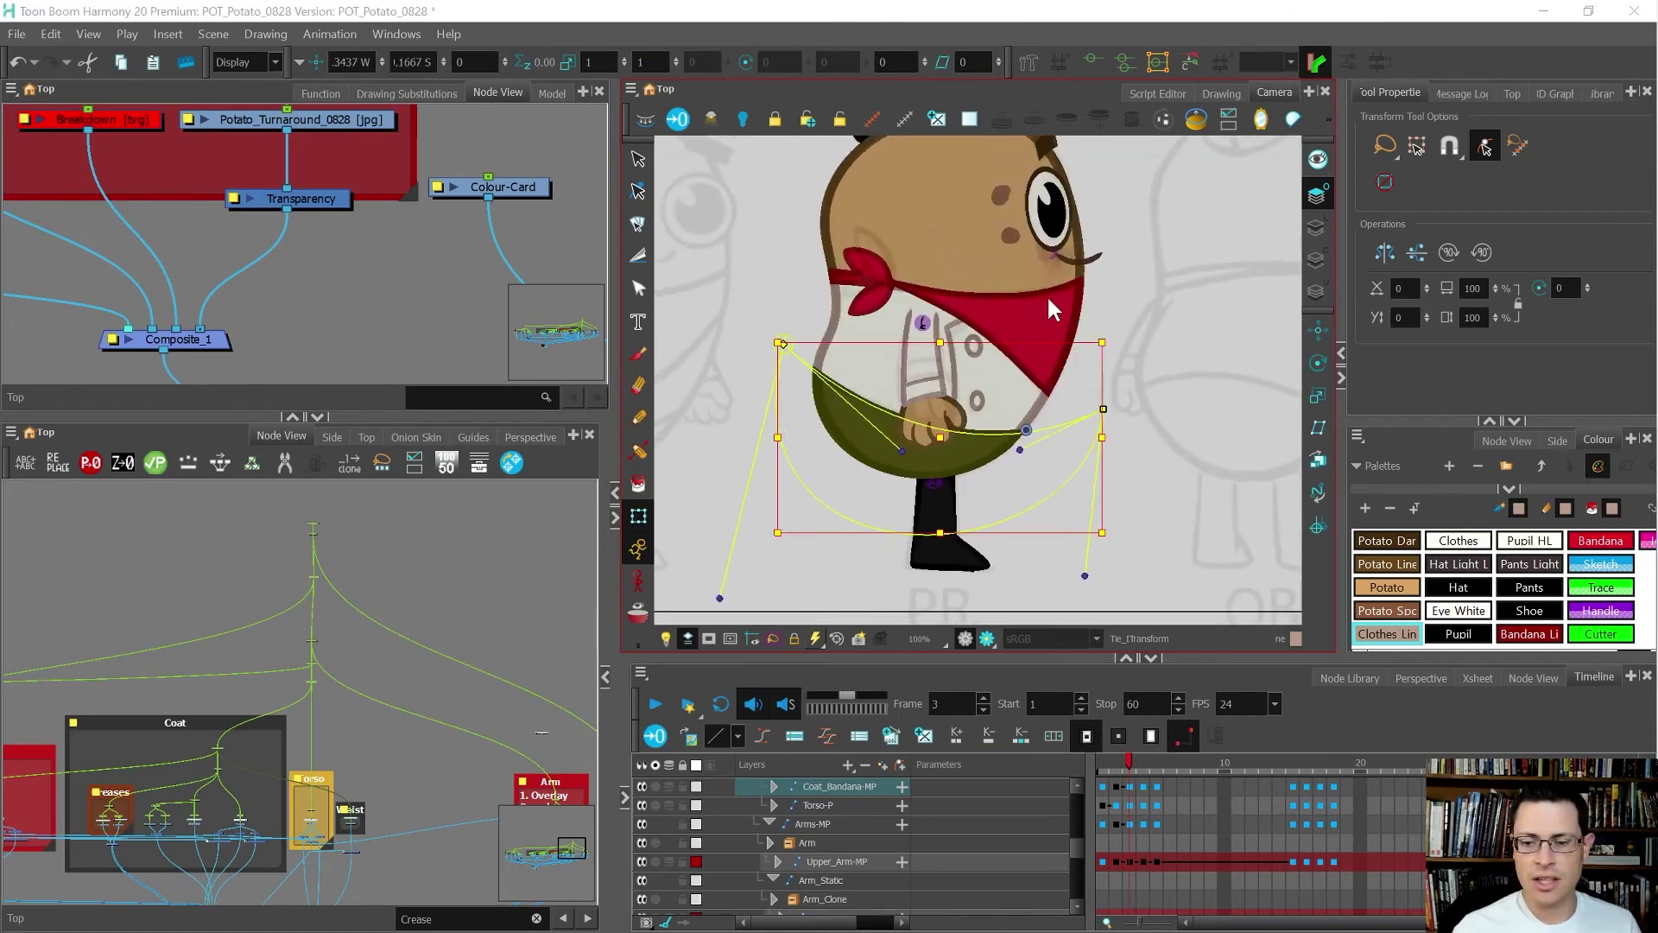
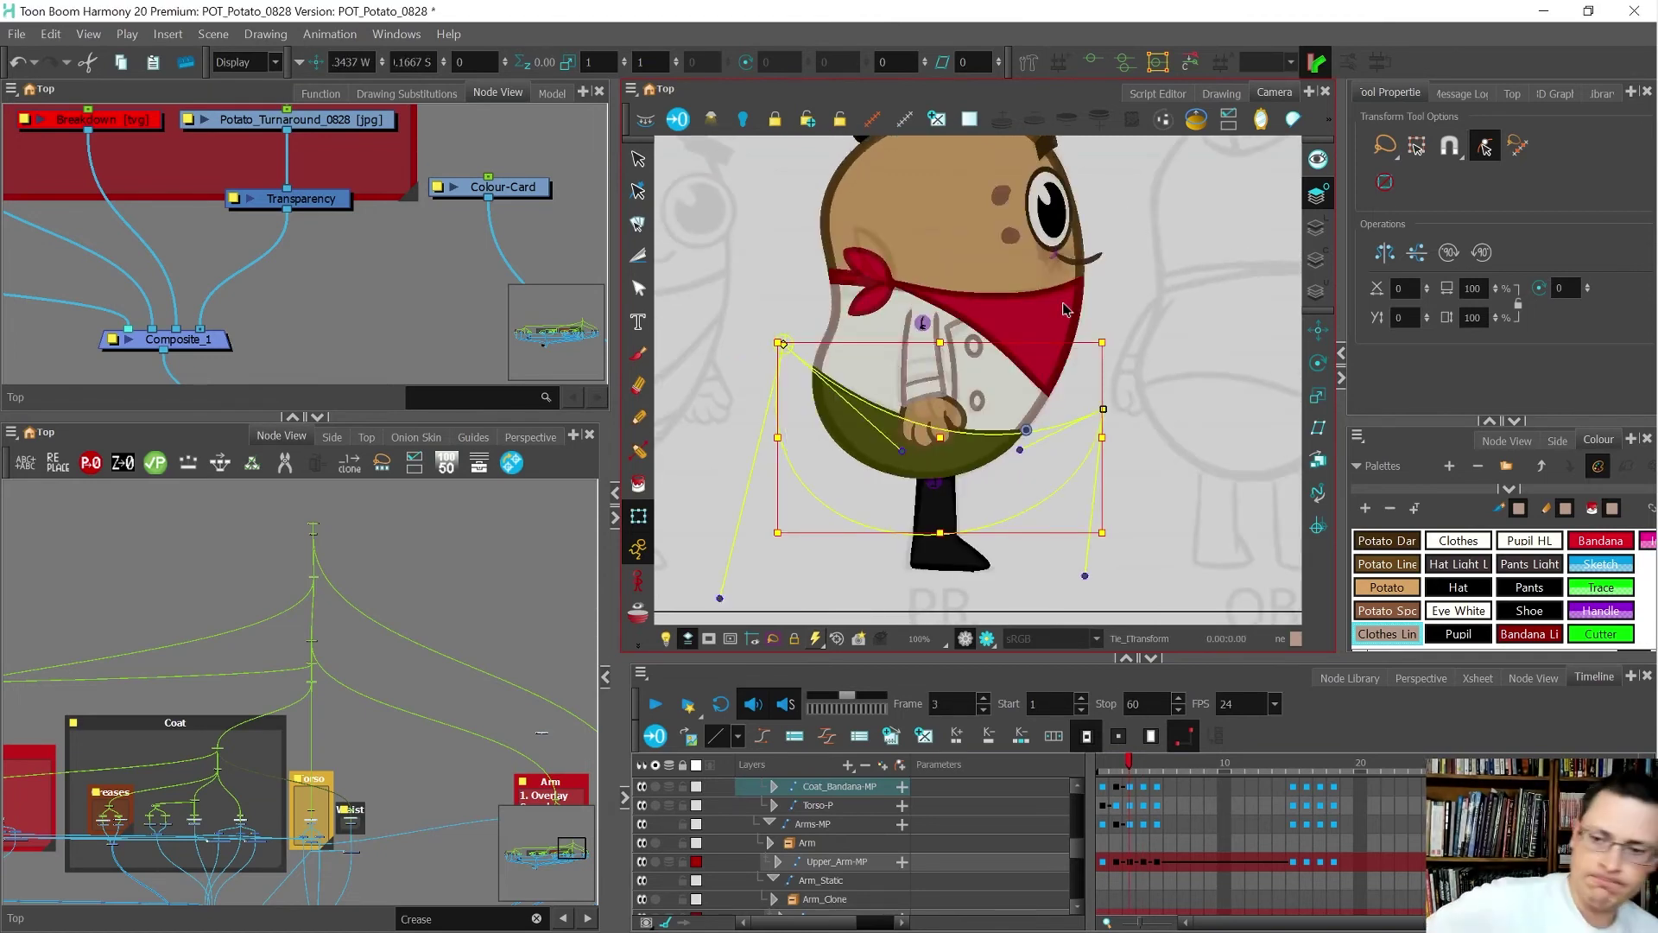
- Examine the whole turnaround from the front pose to the back pose for the waistline's transition
{"action": "key", "text": "comma"}
{"action": "key", "text": "comma"}
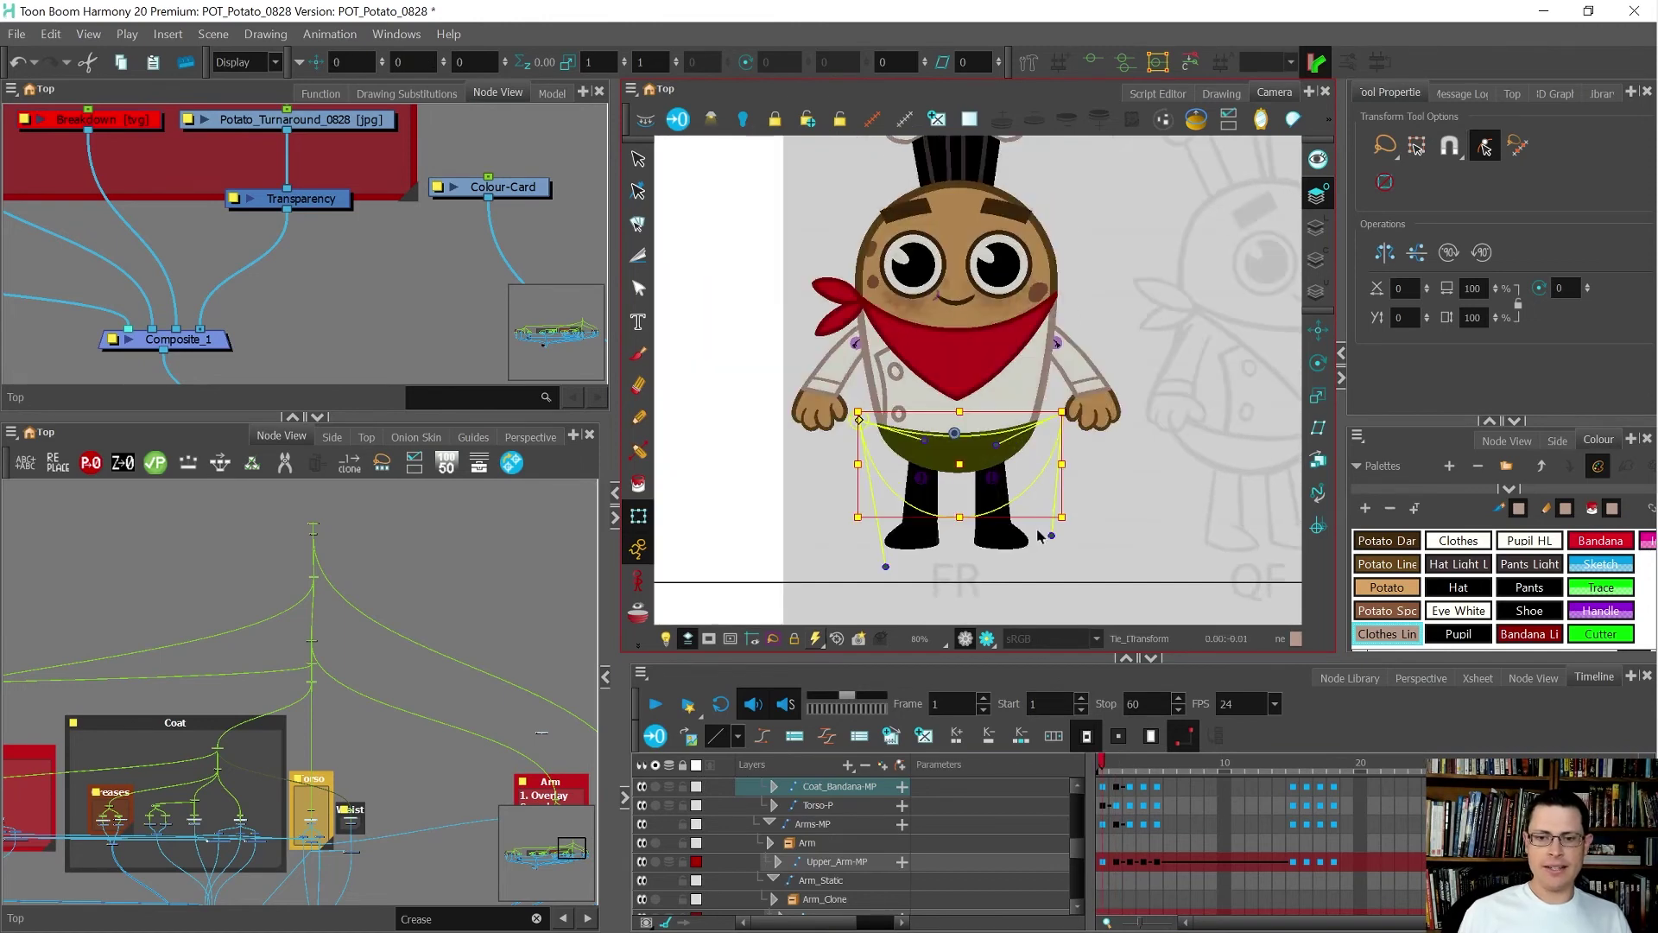
{"action": "key", "text": "period"}
{"action": "key", "text": "period"}
{"action": "key", "text": "period"}
{"action": "key", "text": "period"}
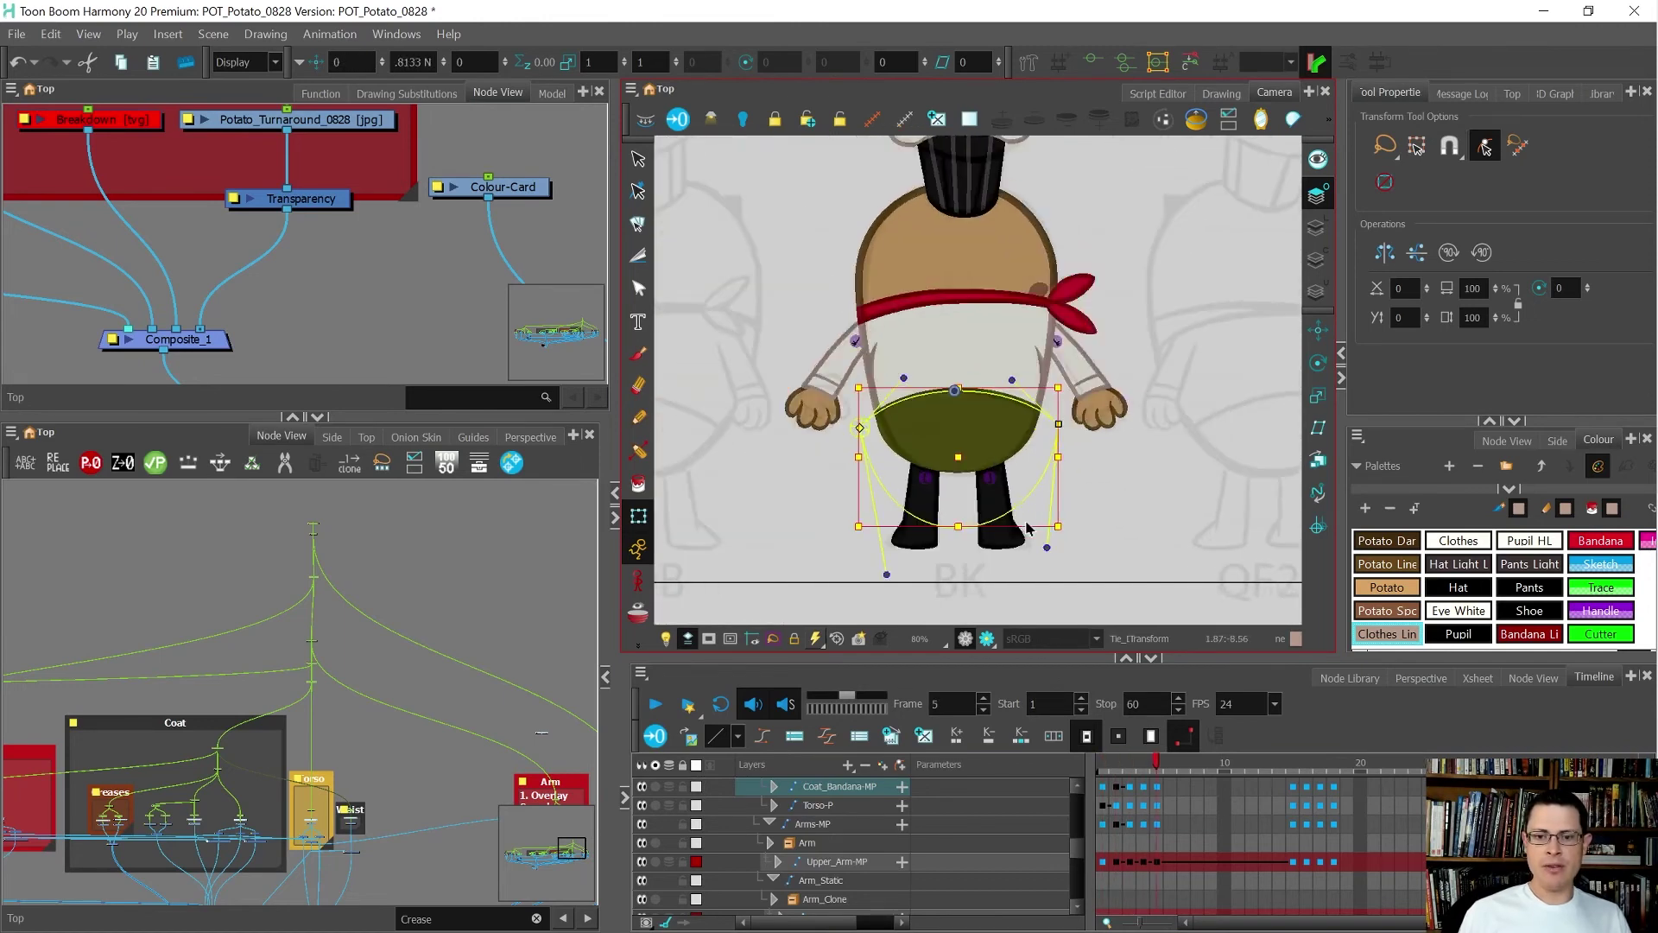
{"action": "key", "text": "comma"}
{"action": "scroll", "coordinate": [1025, 514], "scroll_direction": "down", "scroll_amount": 1}
{"action": "key", "text": "comma"}
{"action": "key", "text": "comma"}
{"action": "key", "text": "comma"}
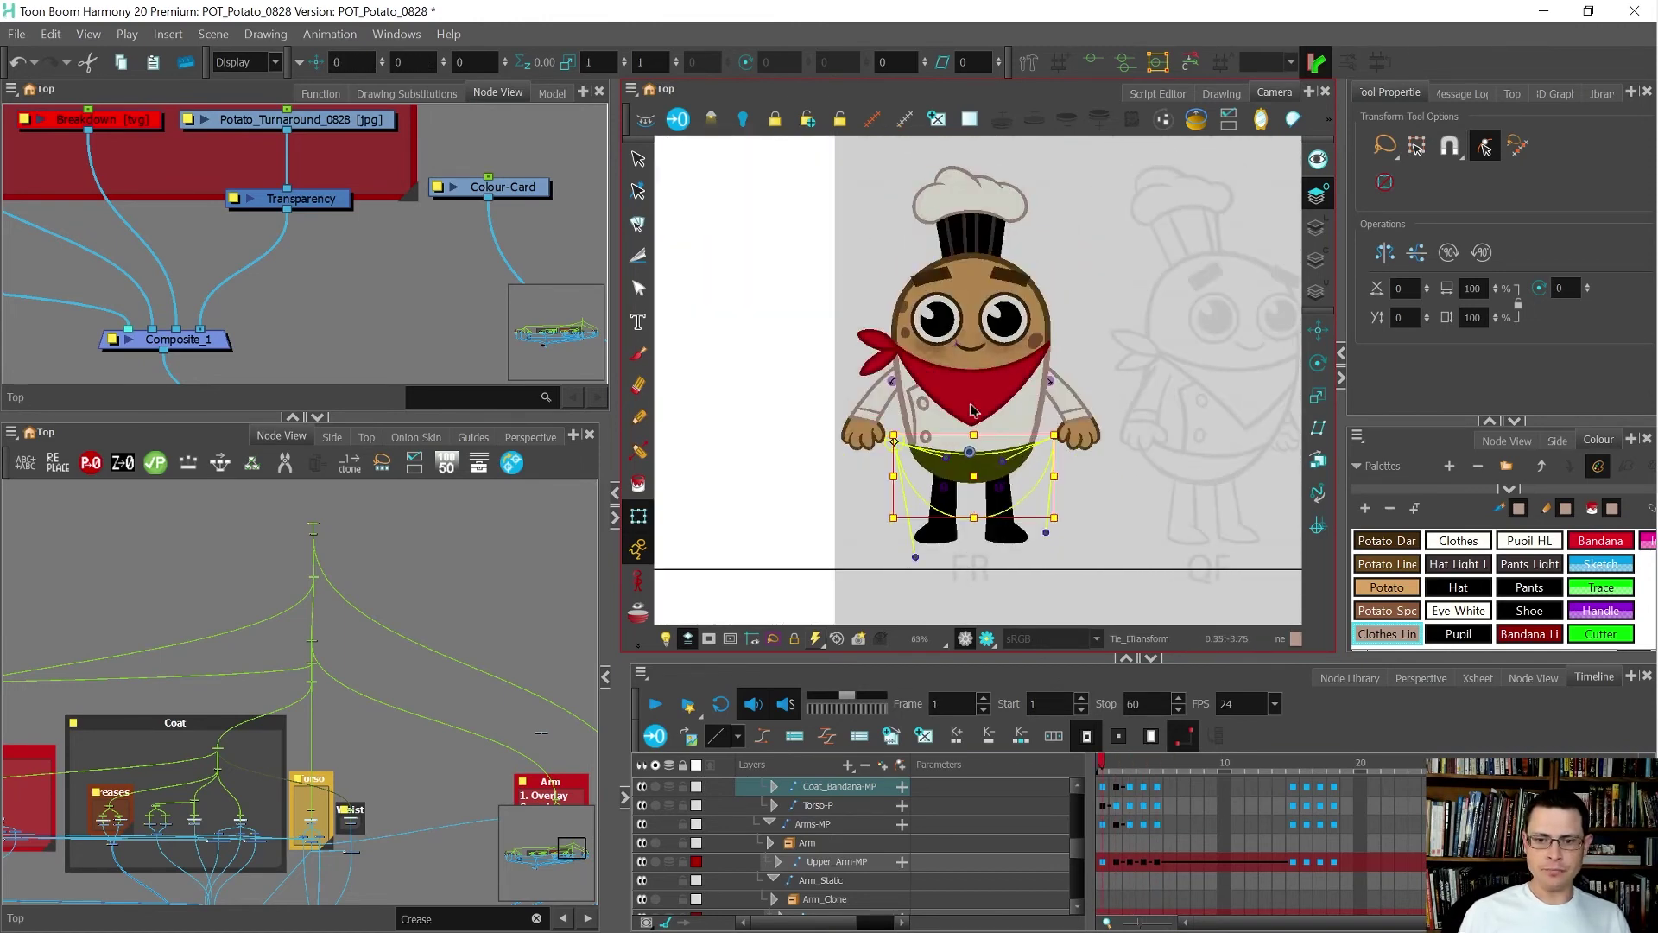
{"action": "key", "text": "period"}
{"action": "key", "text": "period"}
{"action": "key", "text": "comma"}
{"action": "key", "text": "period"}
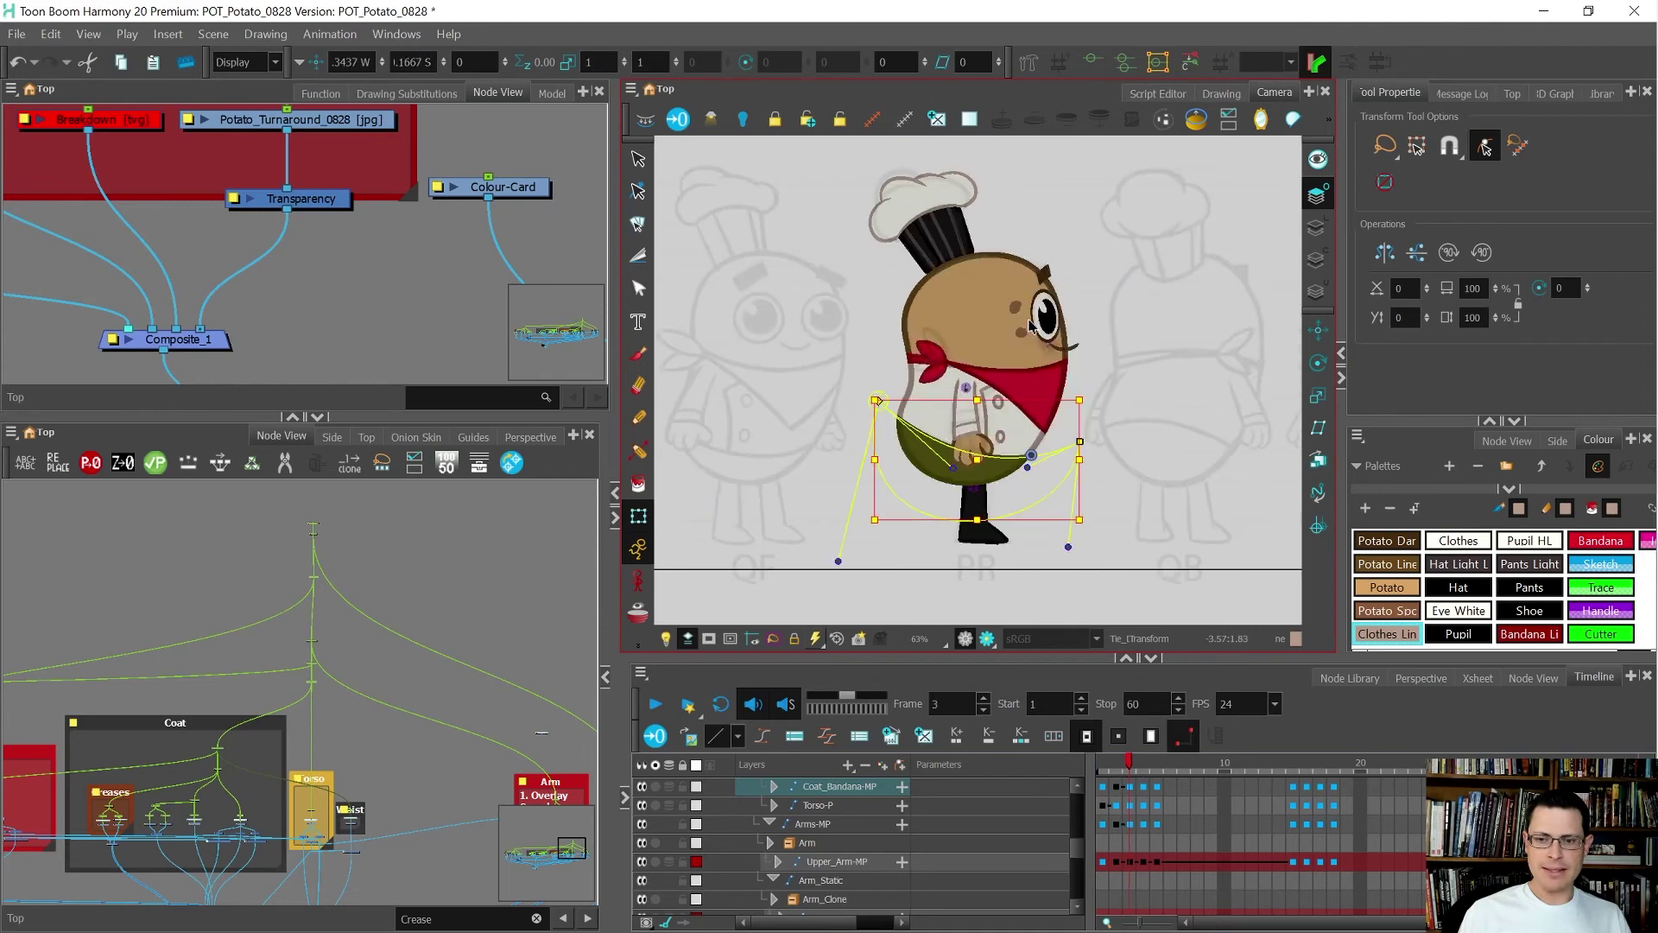
- Try shifting the small face spots inward on frame 4 and undo the shift
{"action": "scroll", "coordinate": [1018, 307], "scroll_direction": "up", "scroll_amount": 4}
{"action": "left_click", "coordinate": [1027, 350]}
{"action": "left_click", "coordinate": [1017, 393]}
{"action": "key", "text": "period"}
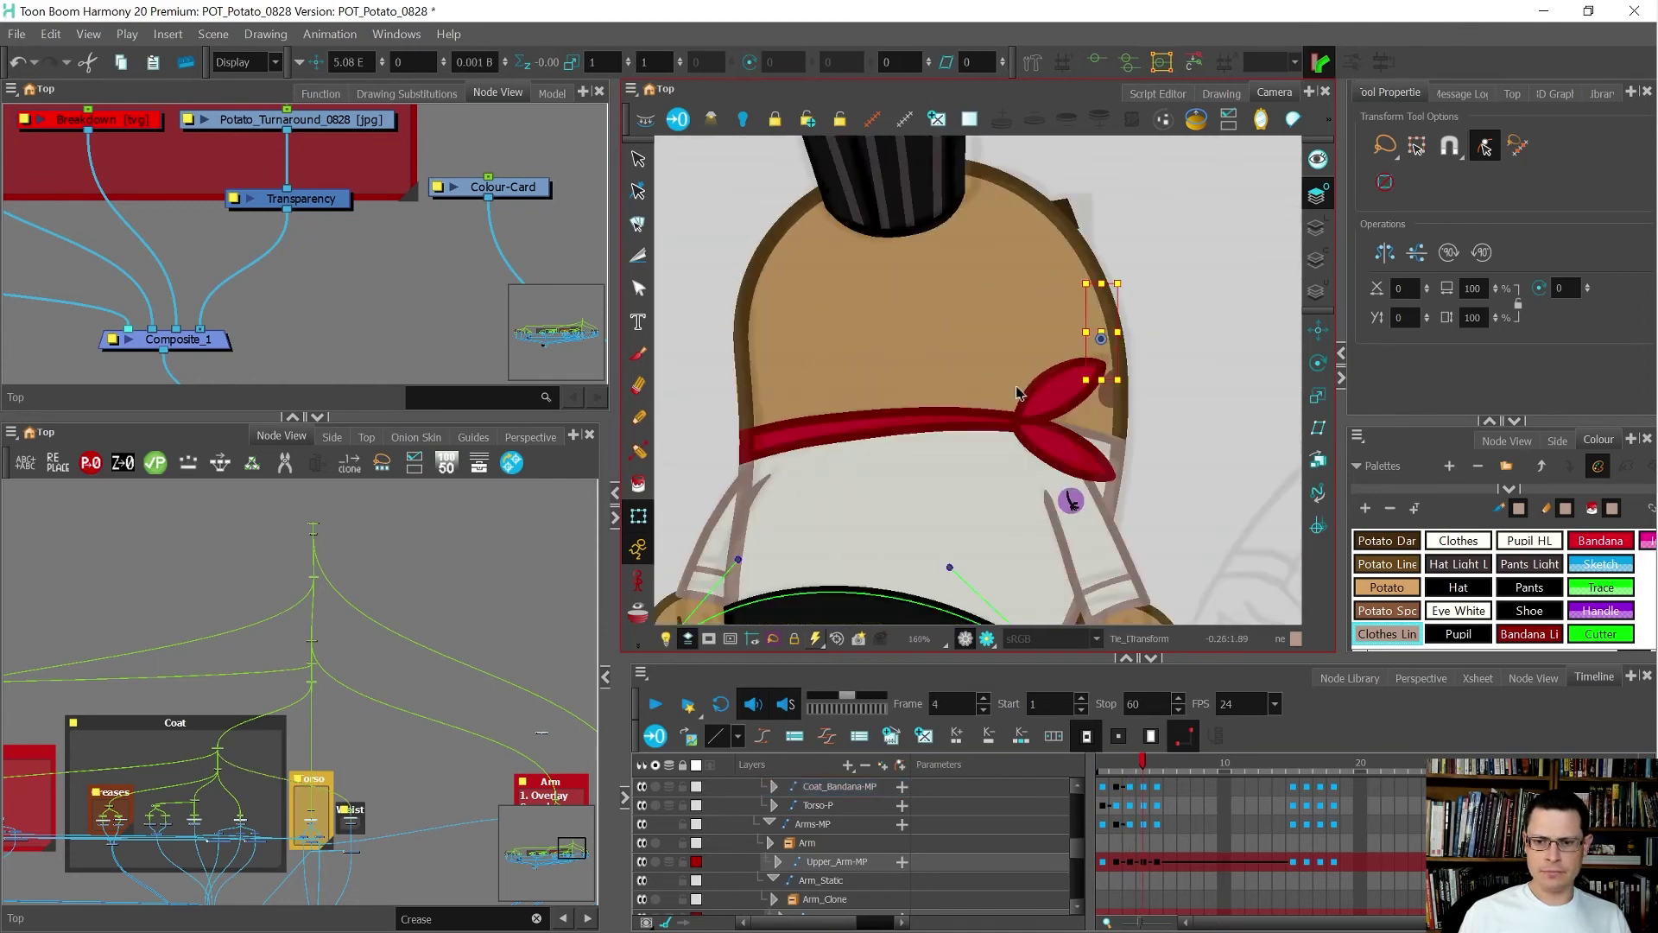
{"action": "key", "text": "comma"}
{"action": "key", "text": "period"}
{"action": "left_click_drag", "start_coordinate": [1161, 381], "coordinate": [1111, 376]}
{"action": "key", "text": "ctrl+z"}
- Examine how the facial features and spots travel across the head from frame 1 to frame 5
{"action": "key", "text": "b"}
{"action": "key", "text": "comma"}
{"action": "key", "text": "comma"}
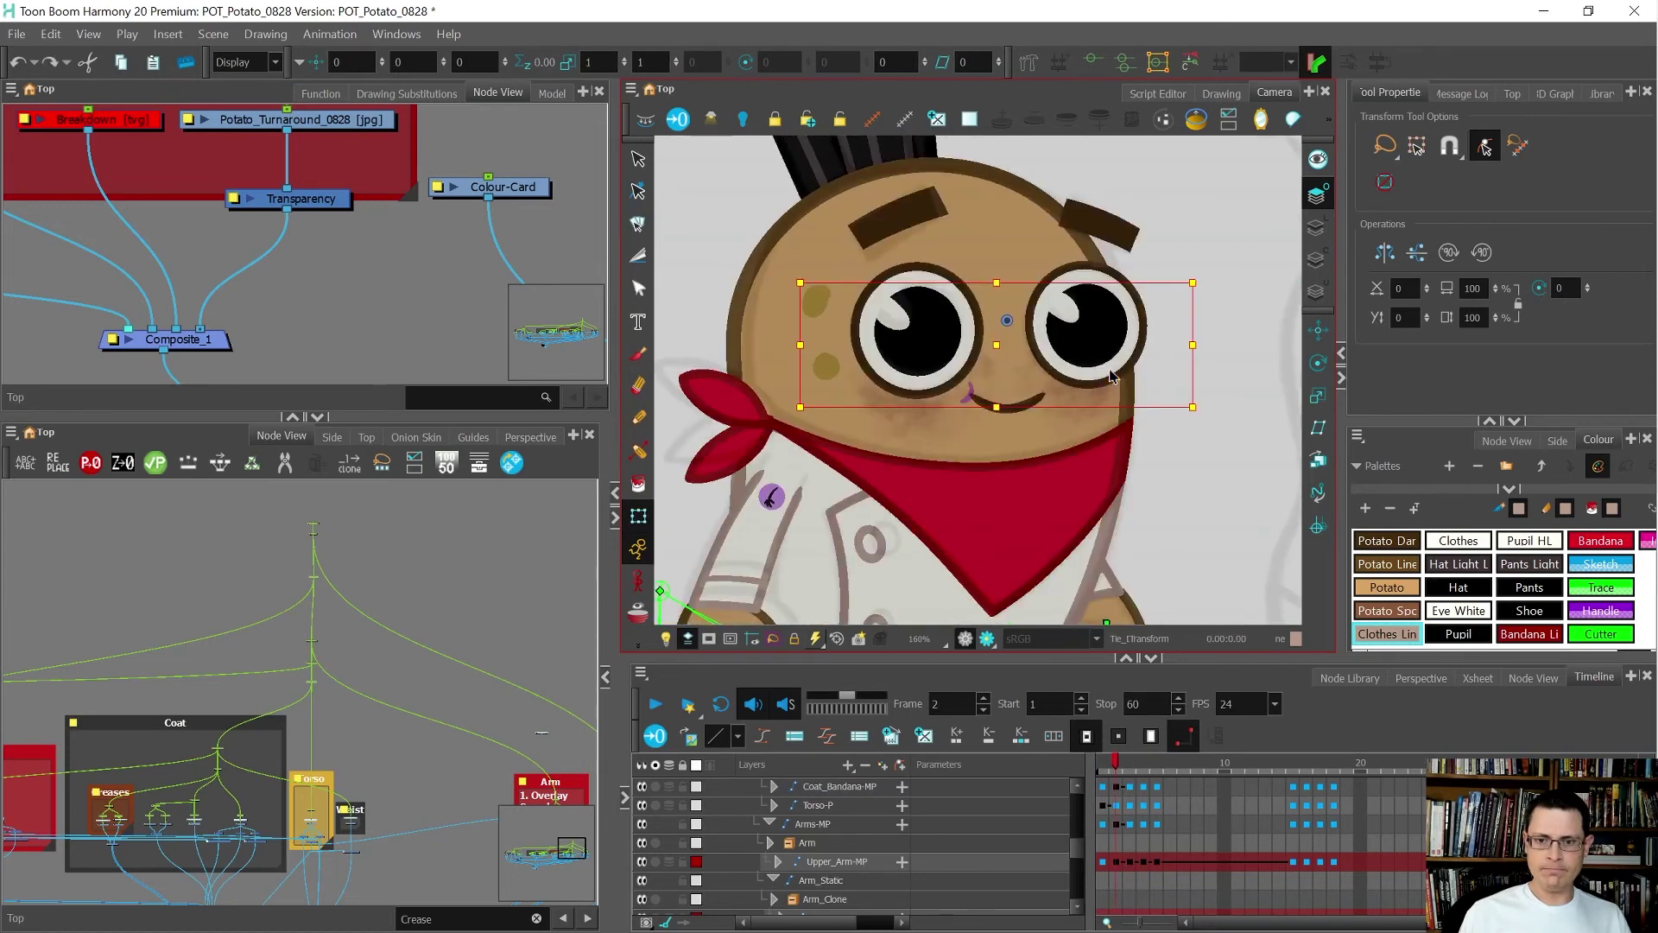
{"action": "key", "text": "comma"}
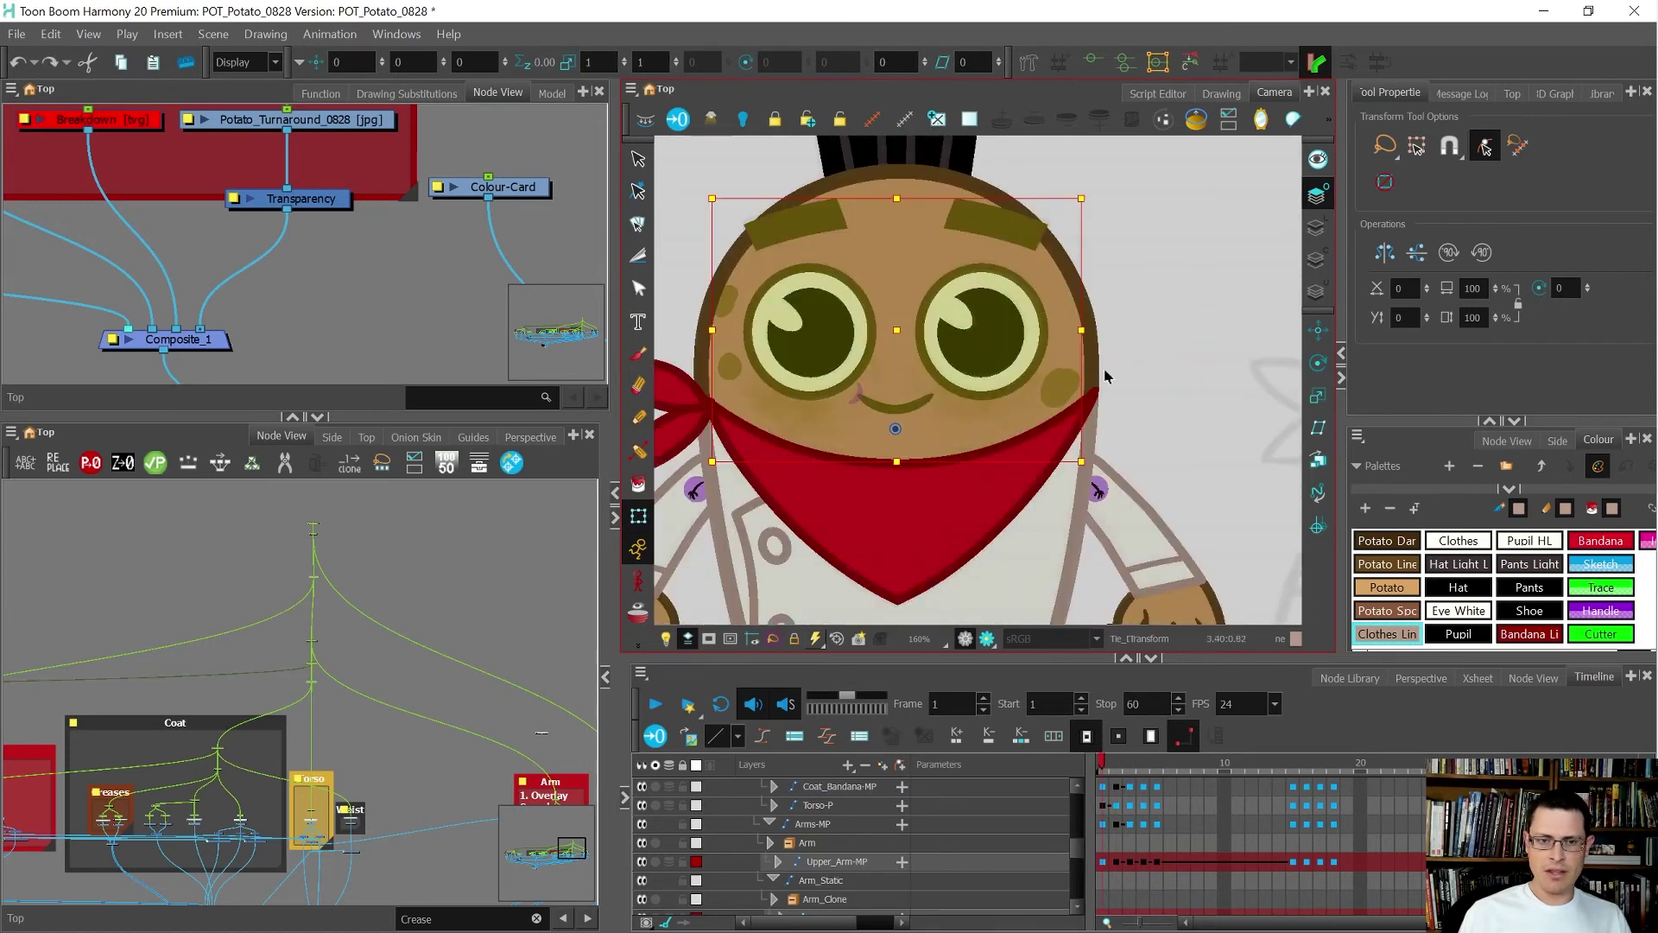
{"action": "key", "text": "period"}
{"action": "key", "text": "period"}
{"action": "key", "text": "period"}
{"action": "key", "text": "period"}
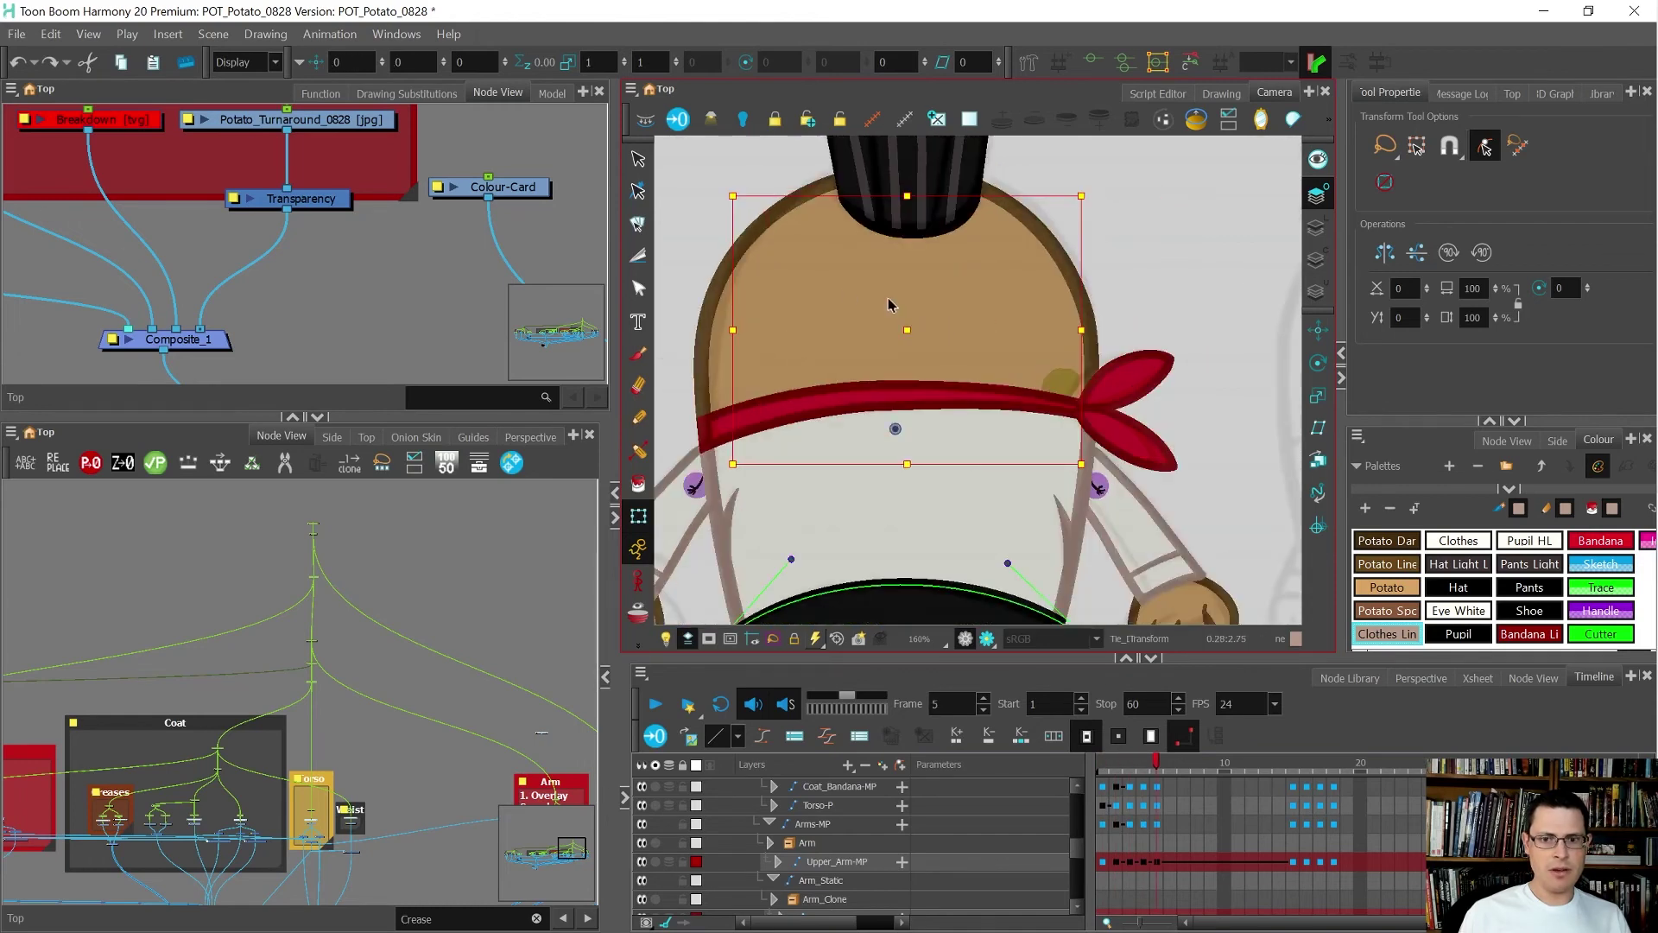
{"action": "key", "text": "comma"}
{"action": "key", "text": "comma"}
{"action": "key", "text": "comma"}
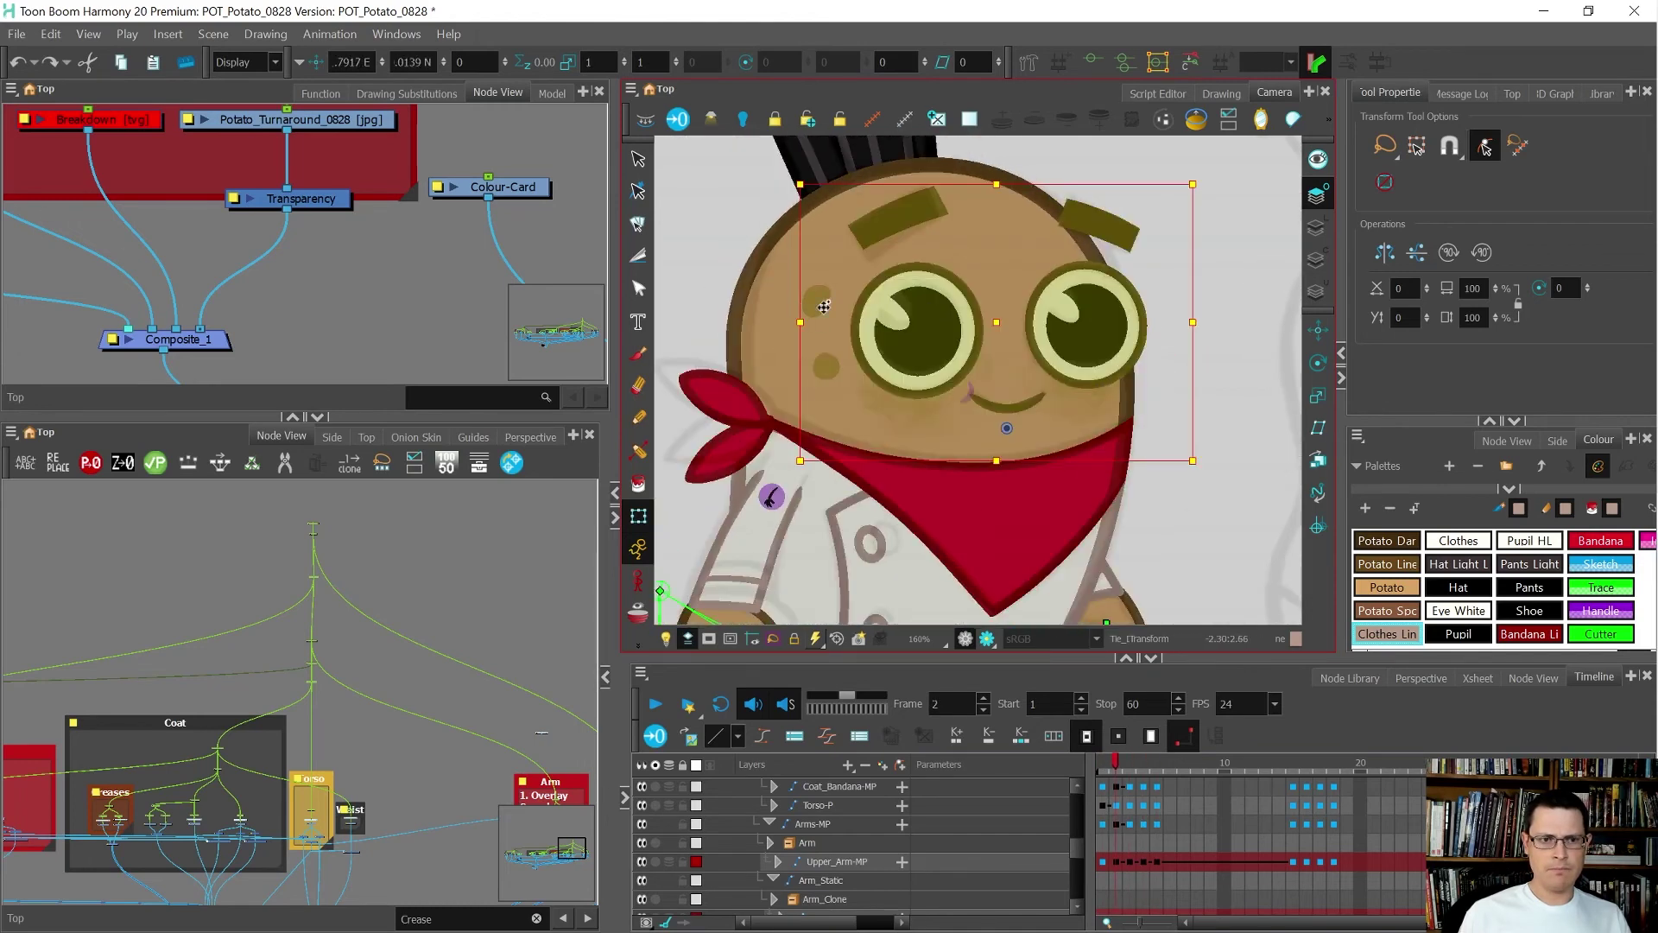
{"action": "left_click", "coordinate": [826, 309]}
{"action": "key", "text": "period"}
{"action": "key", "text": "period"}
{"action": "key", "text": "period"}
{"action": "key", "text": "comma"}
{"action": "key", "text": "comma"}
{"action": "key", "text": "comma"}
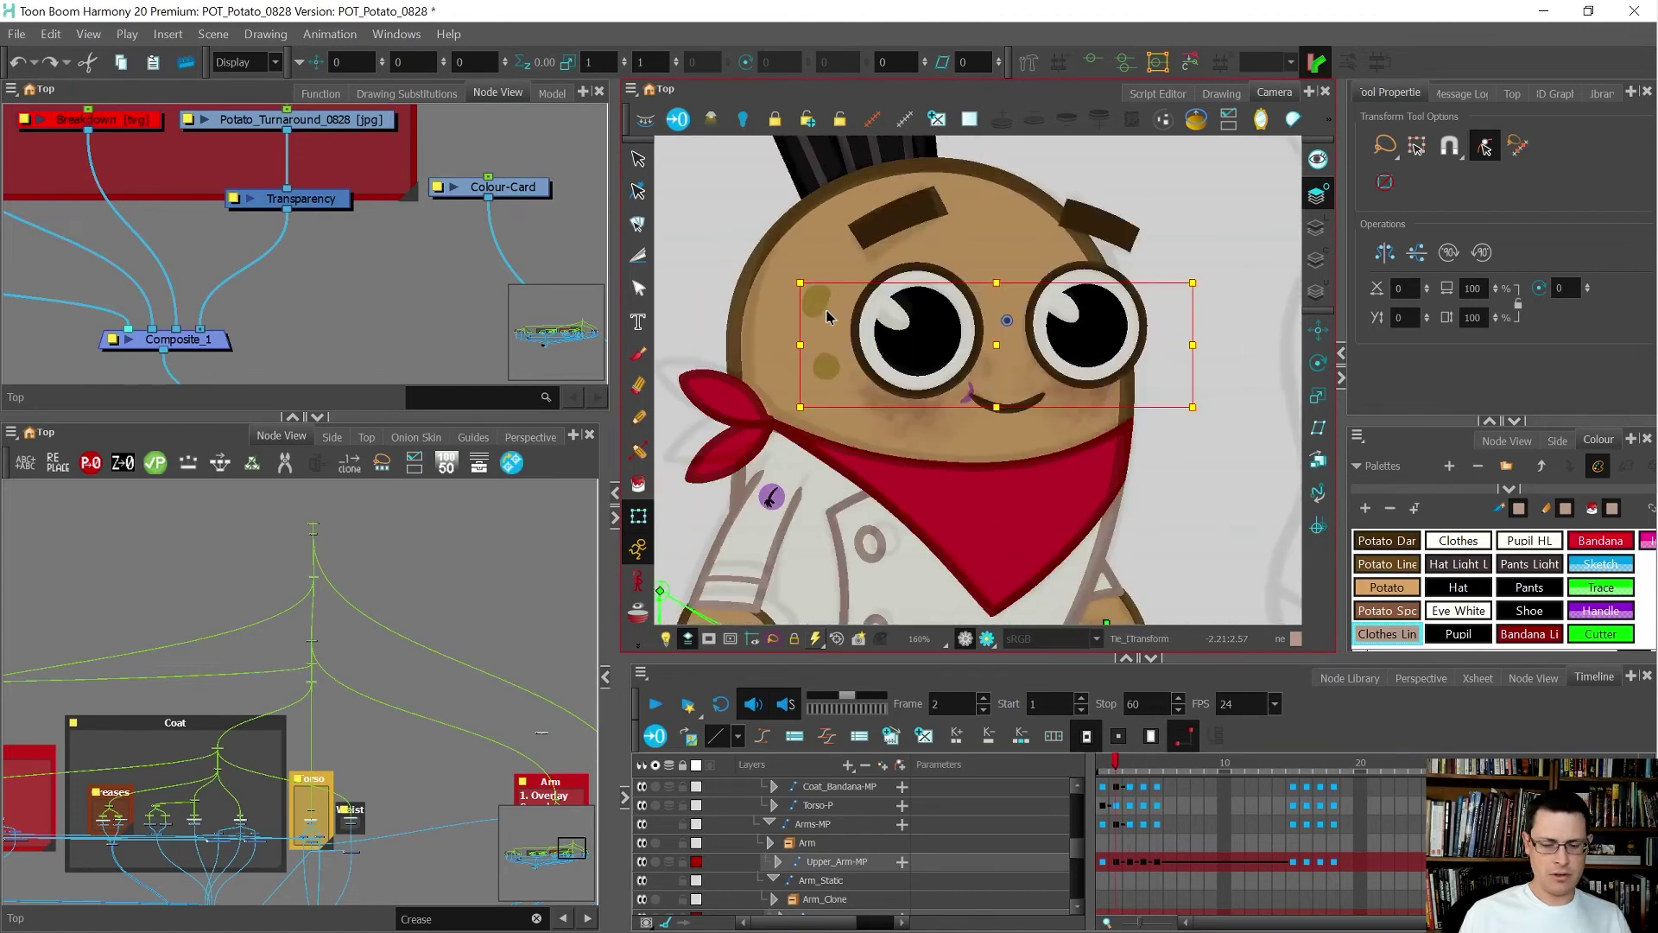
- Set the Z position of the two small face spots to 0 on frame 4
{"action": "left_click", "coordinate": [826, 314]}
{"action": "key", "text": "period"}
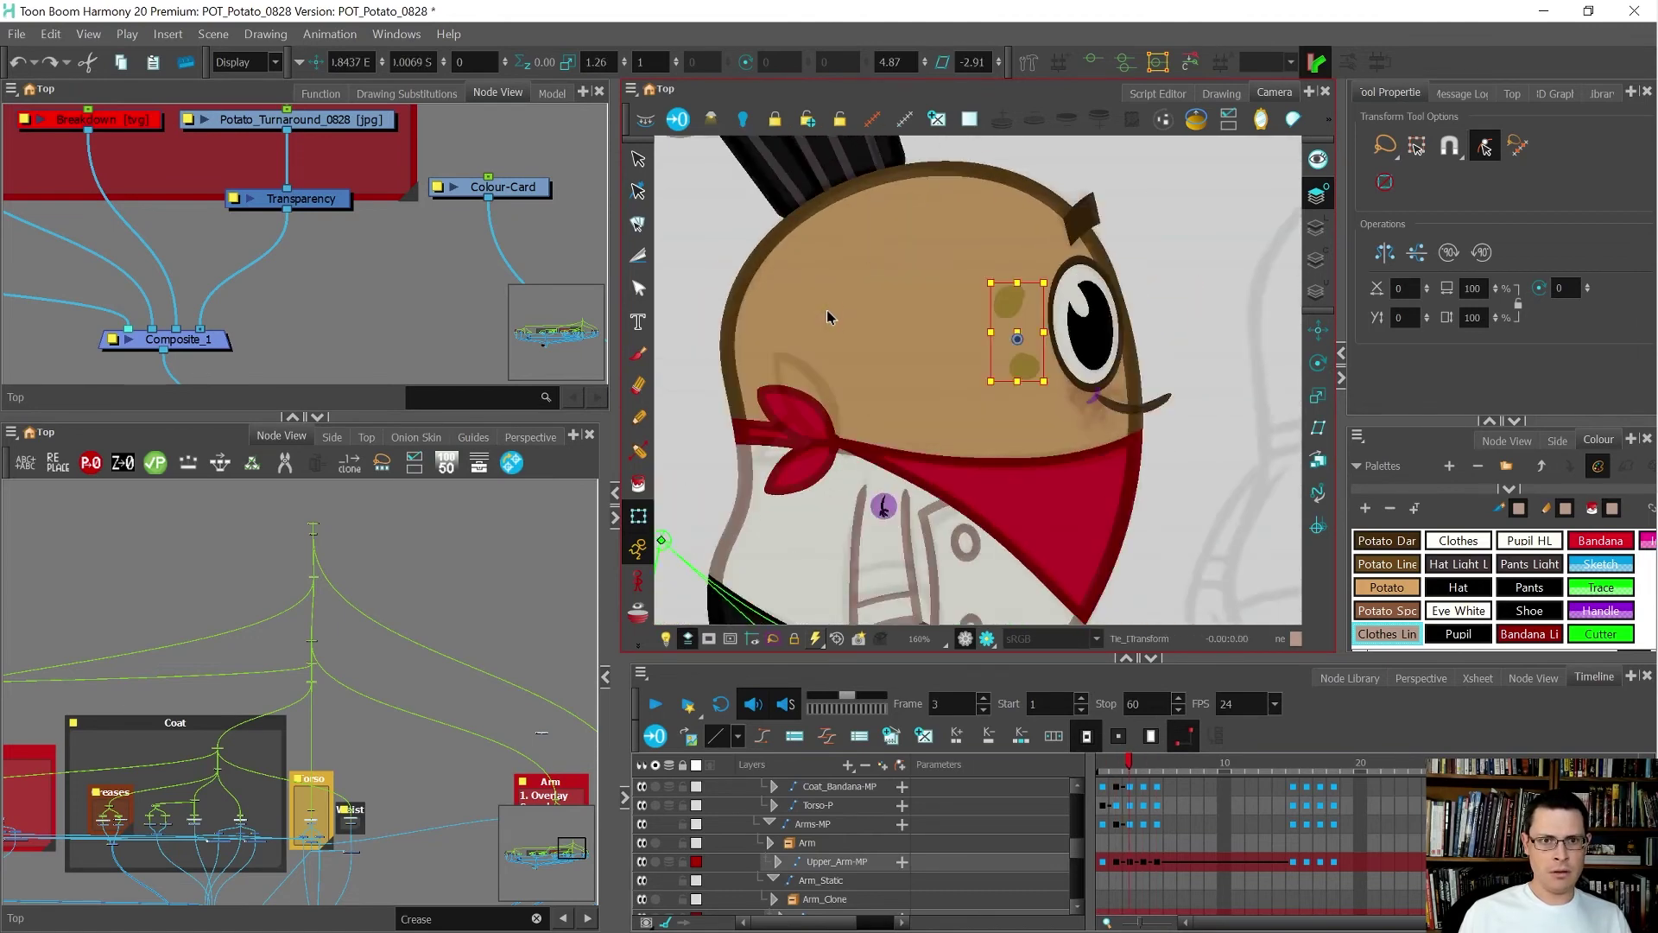
{"action": "key", "text": "period"}
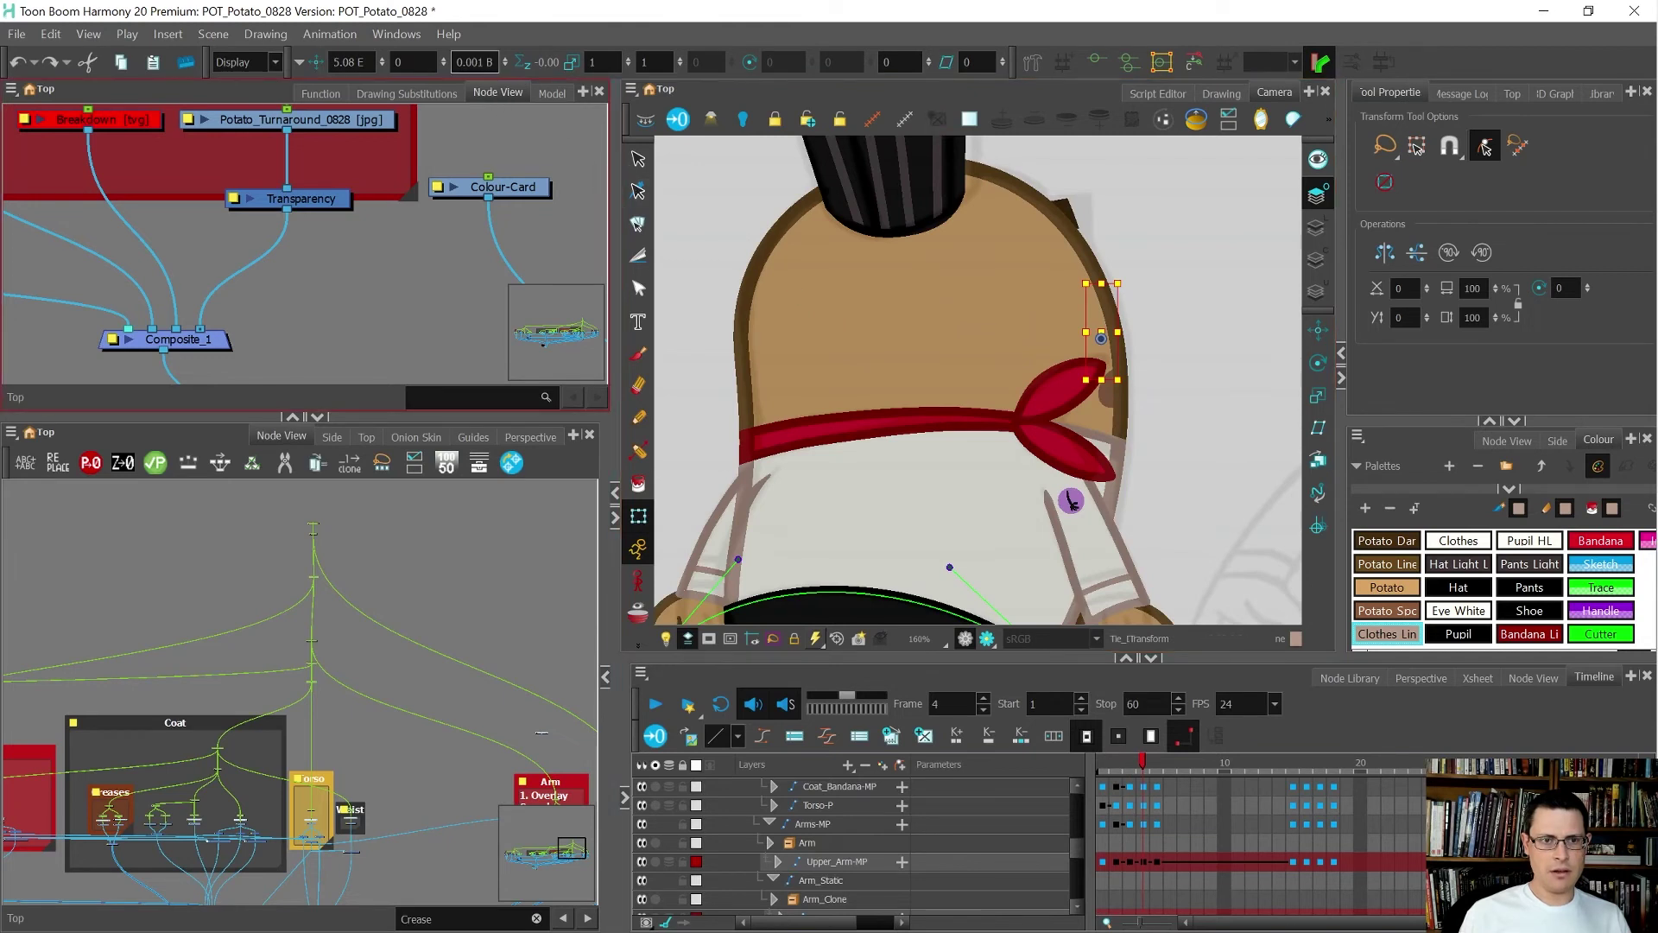
{"action": "left_click", "coordinate": [474, 62]}
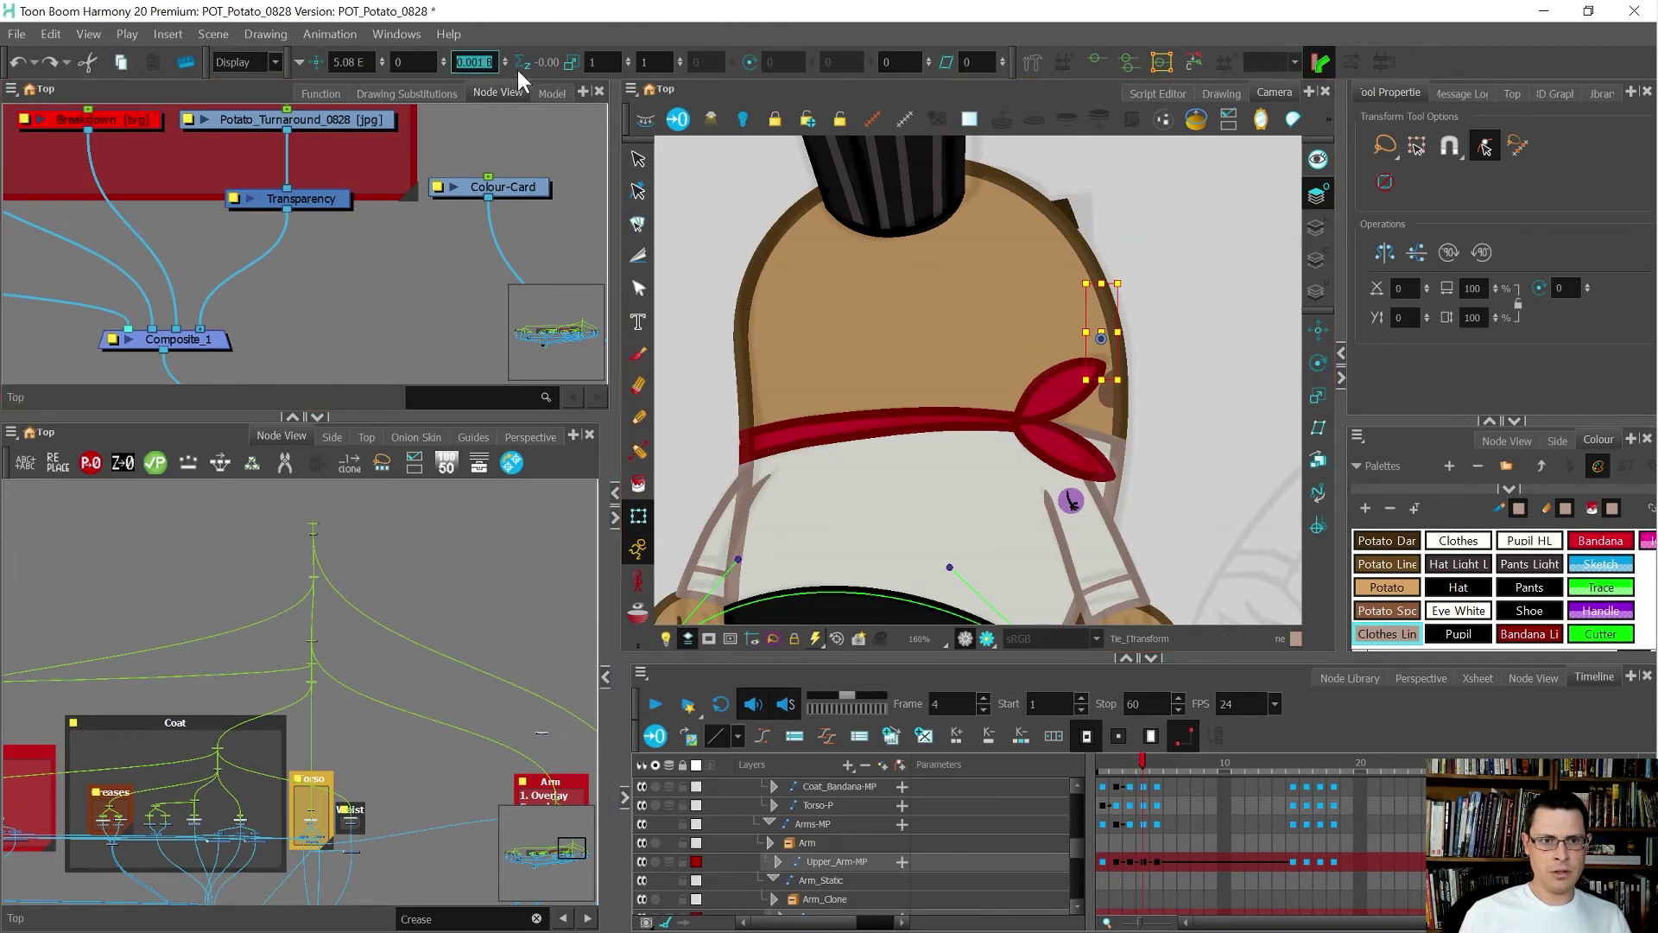
{"action": "type", "text": "0"}
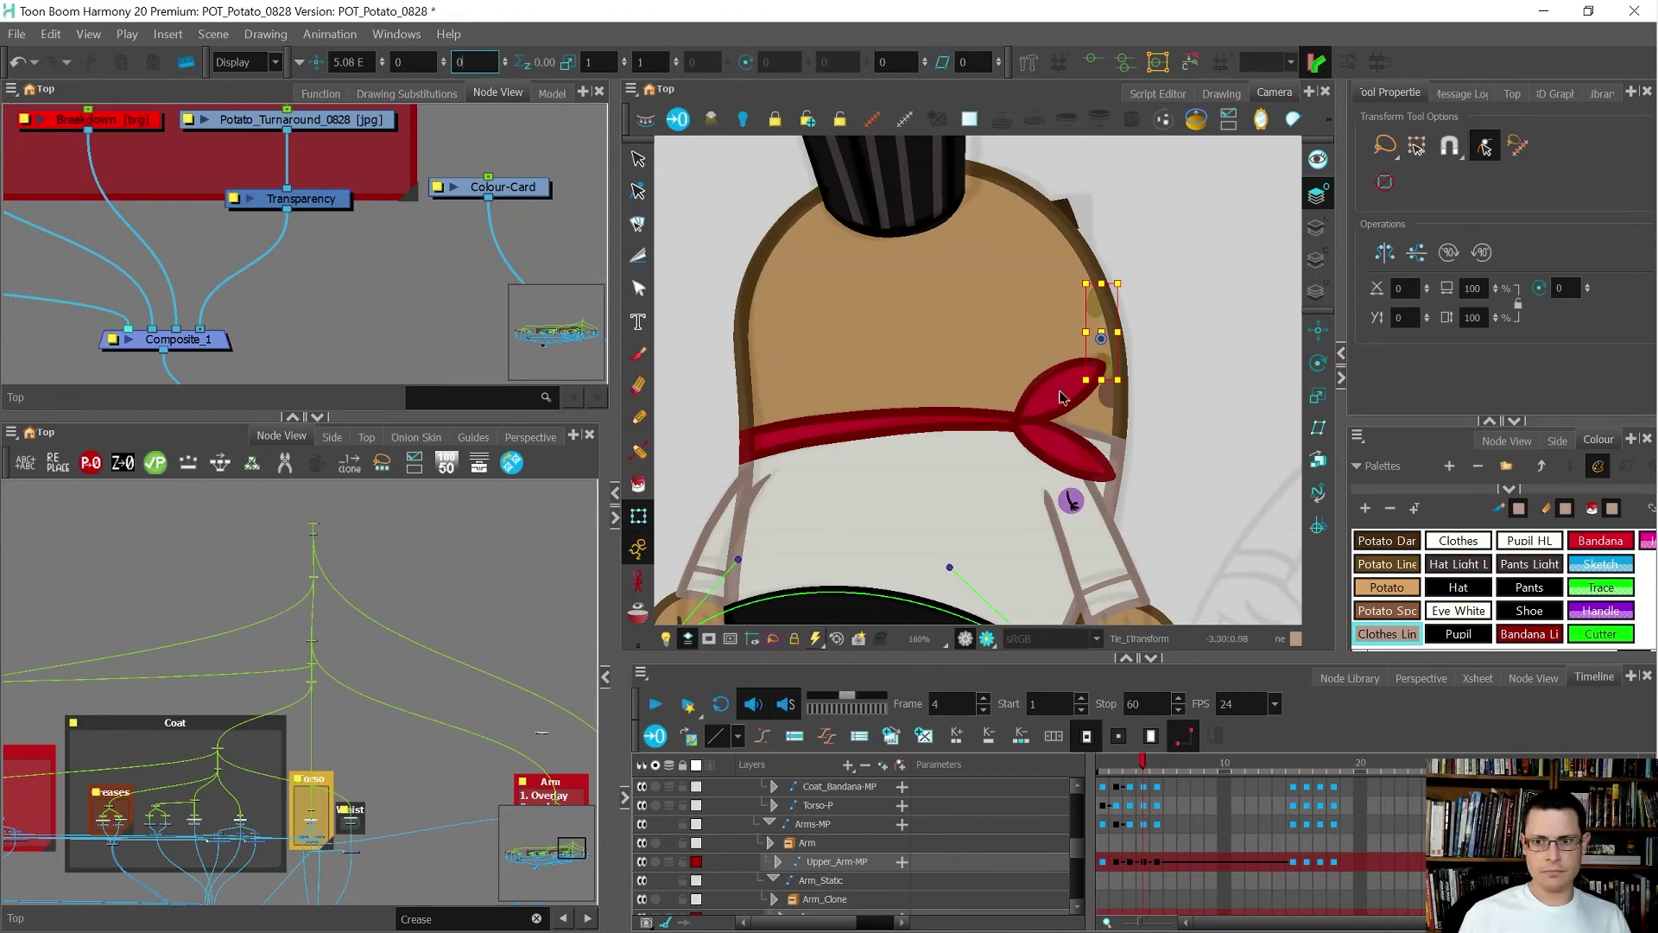
{"action": "left_click", "coordinate": [1104, 335]}
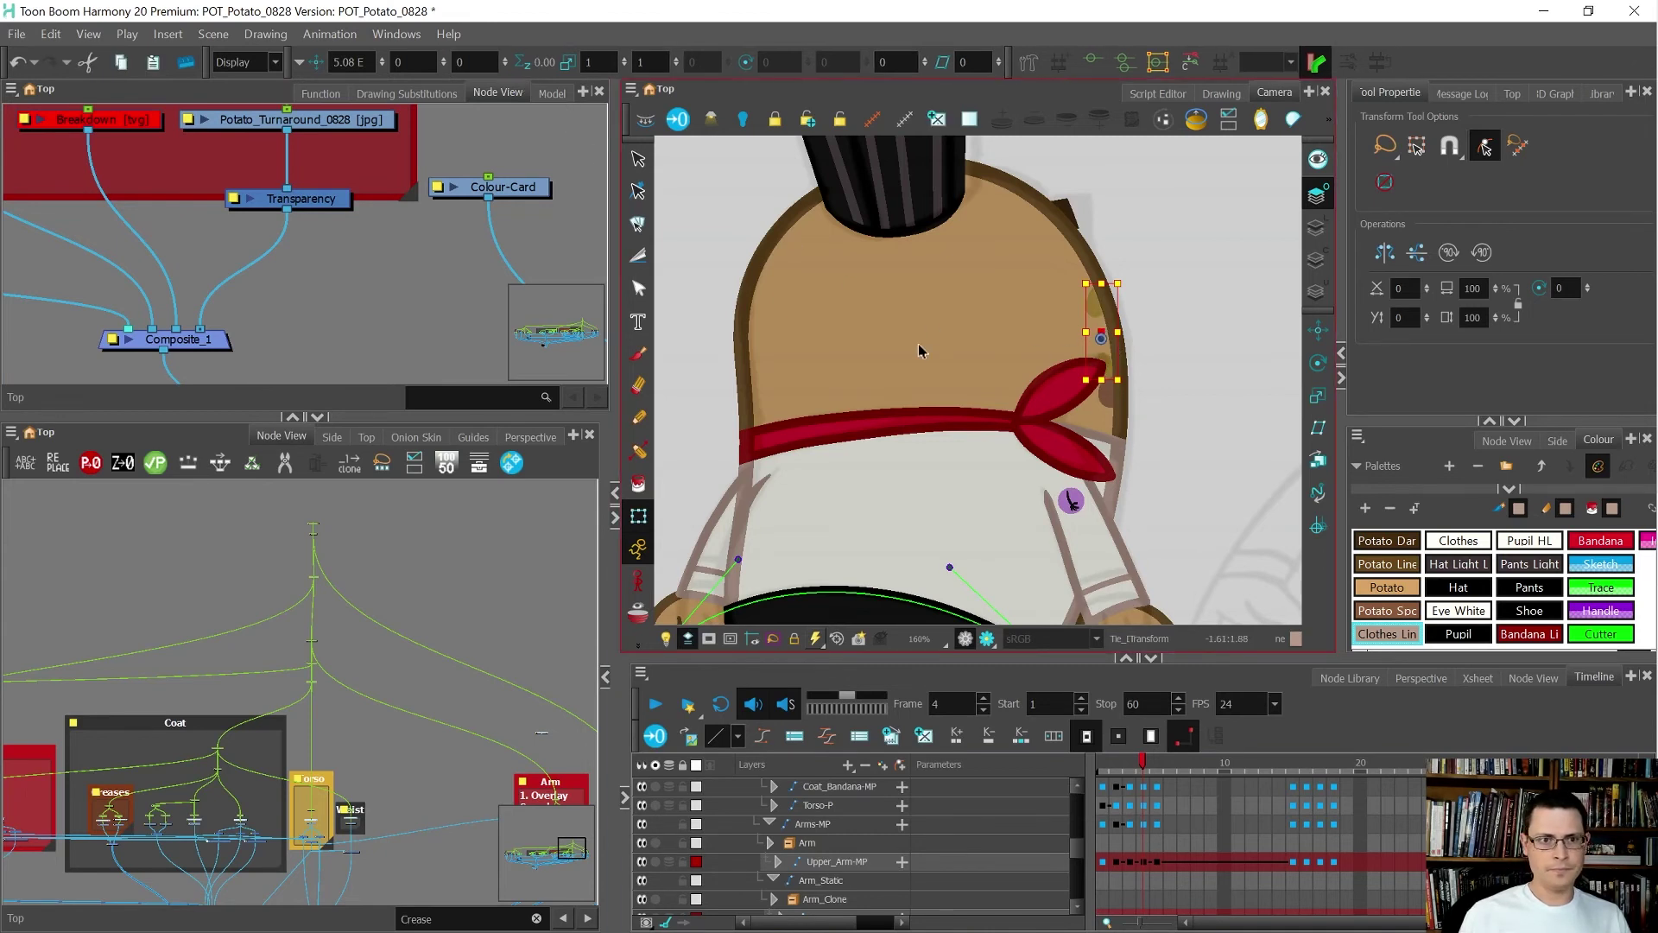
- Set the two small face spots' Z position to 0 on frame 5 and check their layering on the neighbouring frames
{"action": "key", "text": "."}
{"action": "left_click", "coordinate": [579, 141]}
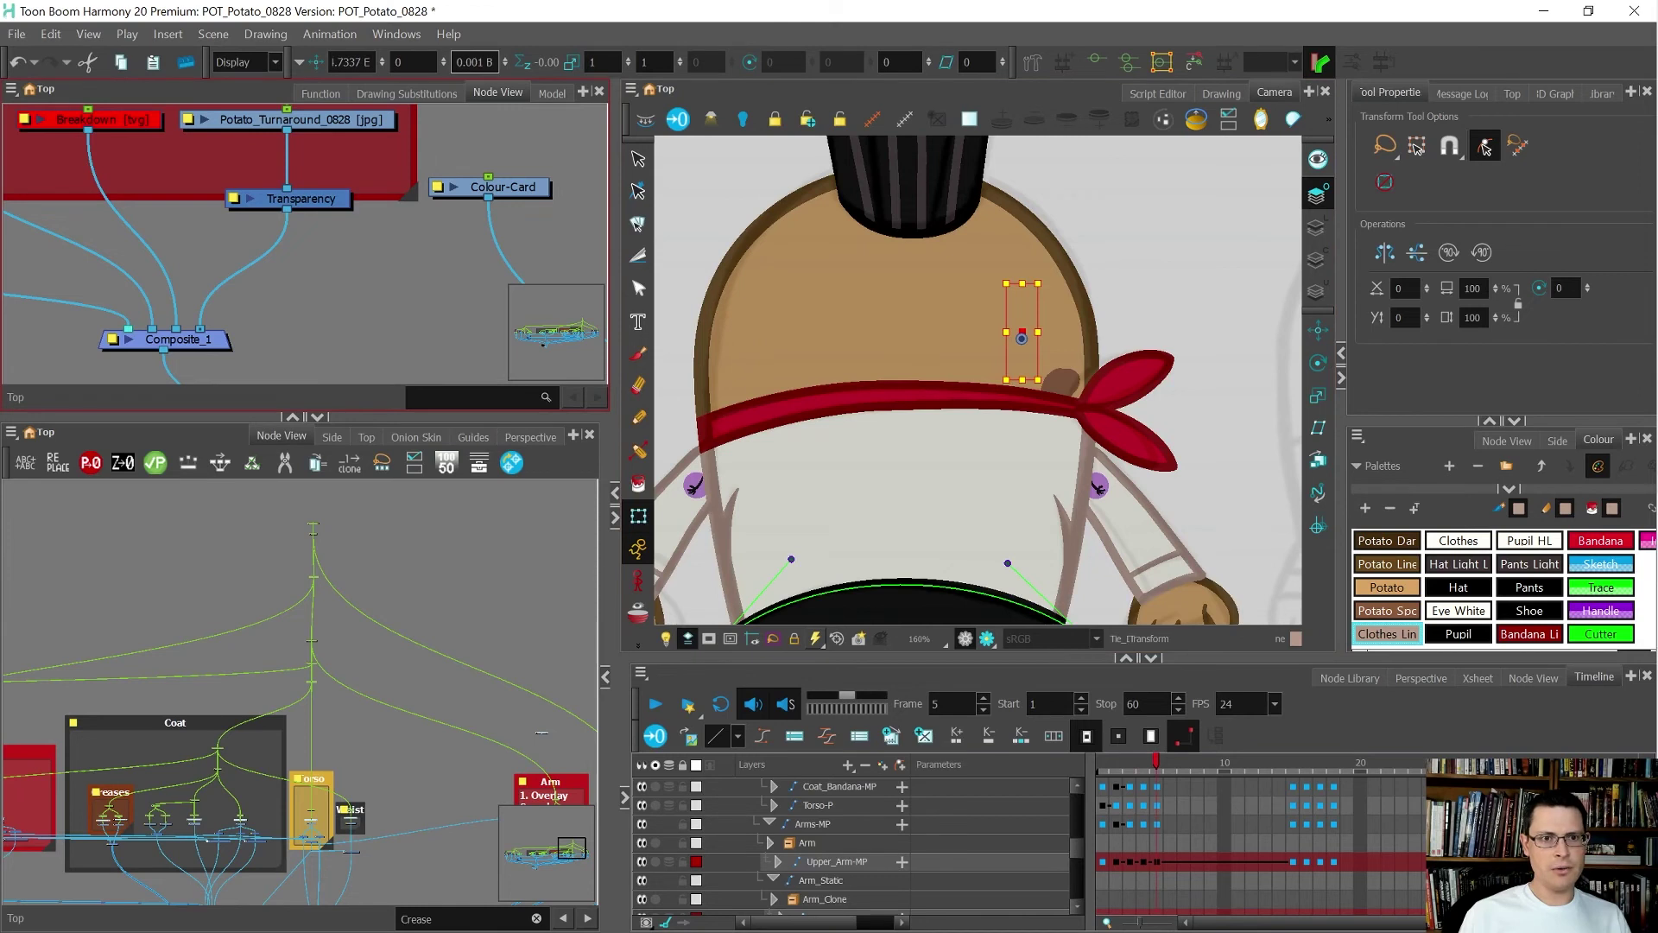
{"action": "left_click", "coordinate": [474, 62]}
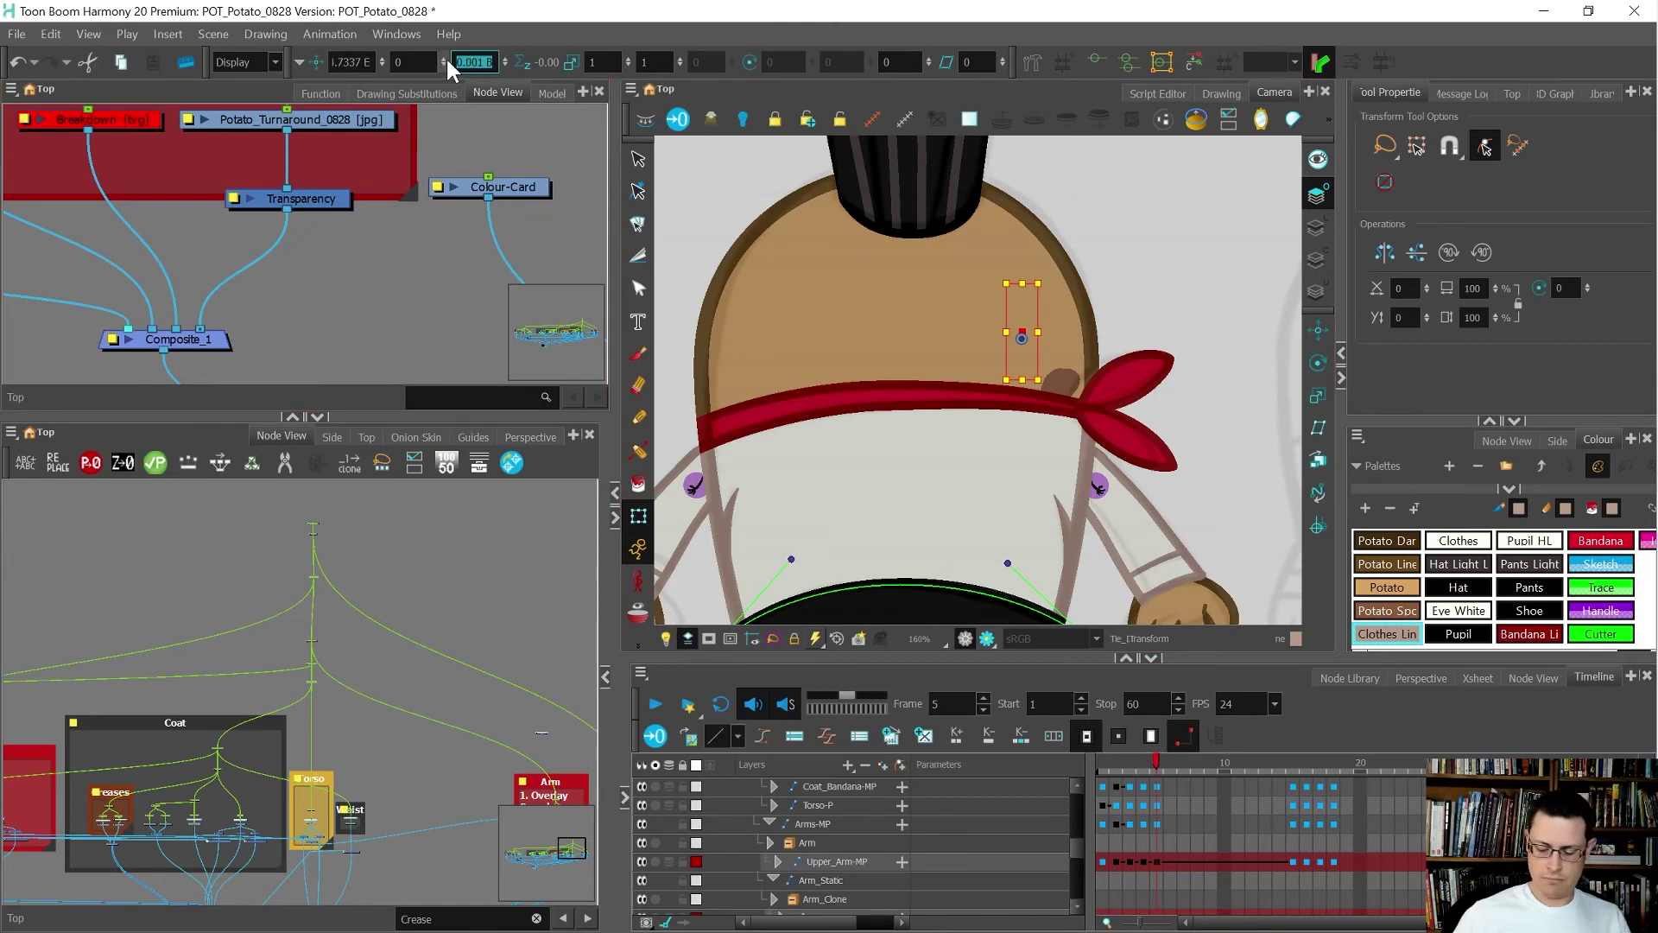
{"action": "type", "text": "0"}
{"action": "key", "text": "Return"}
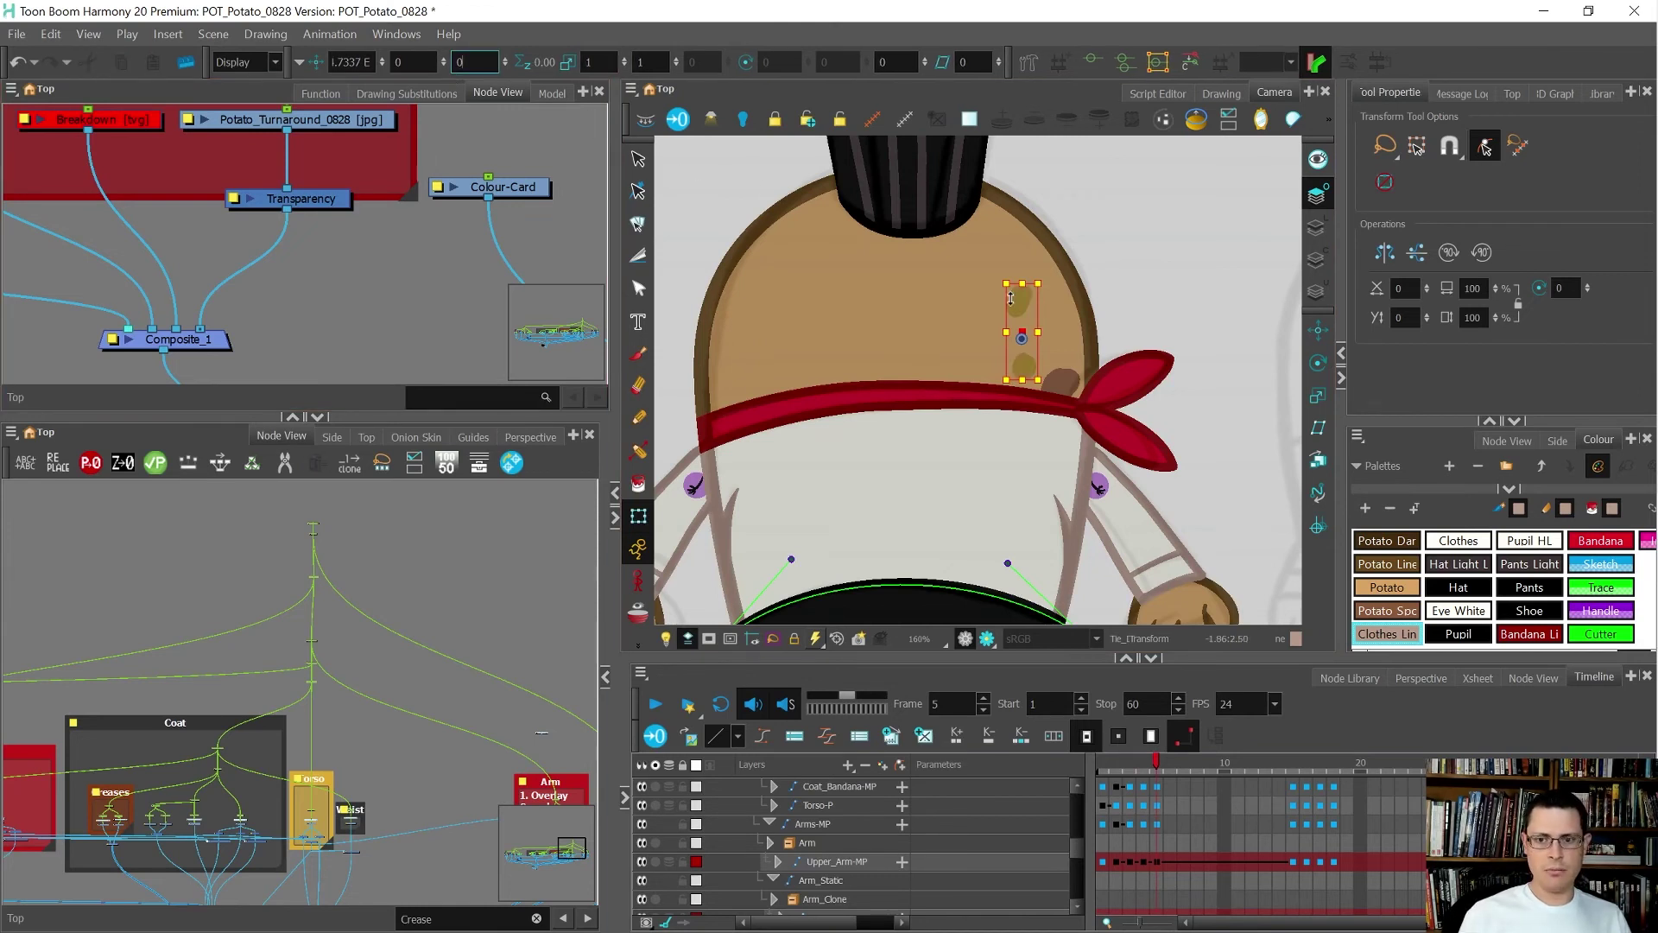
{"action": "left_click", "coordinate": [1023, 334]}
{"action": "key", "text": "comma"}
{"action": "key", "text": "comma"}
{"action": "key", "text": "comma"}
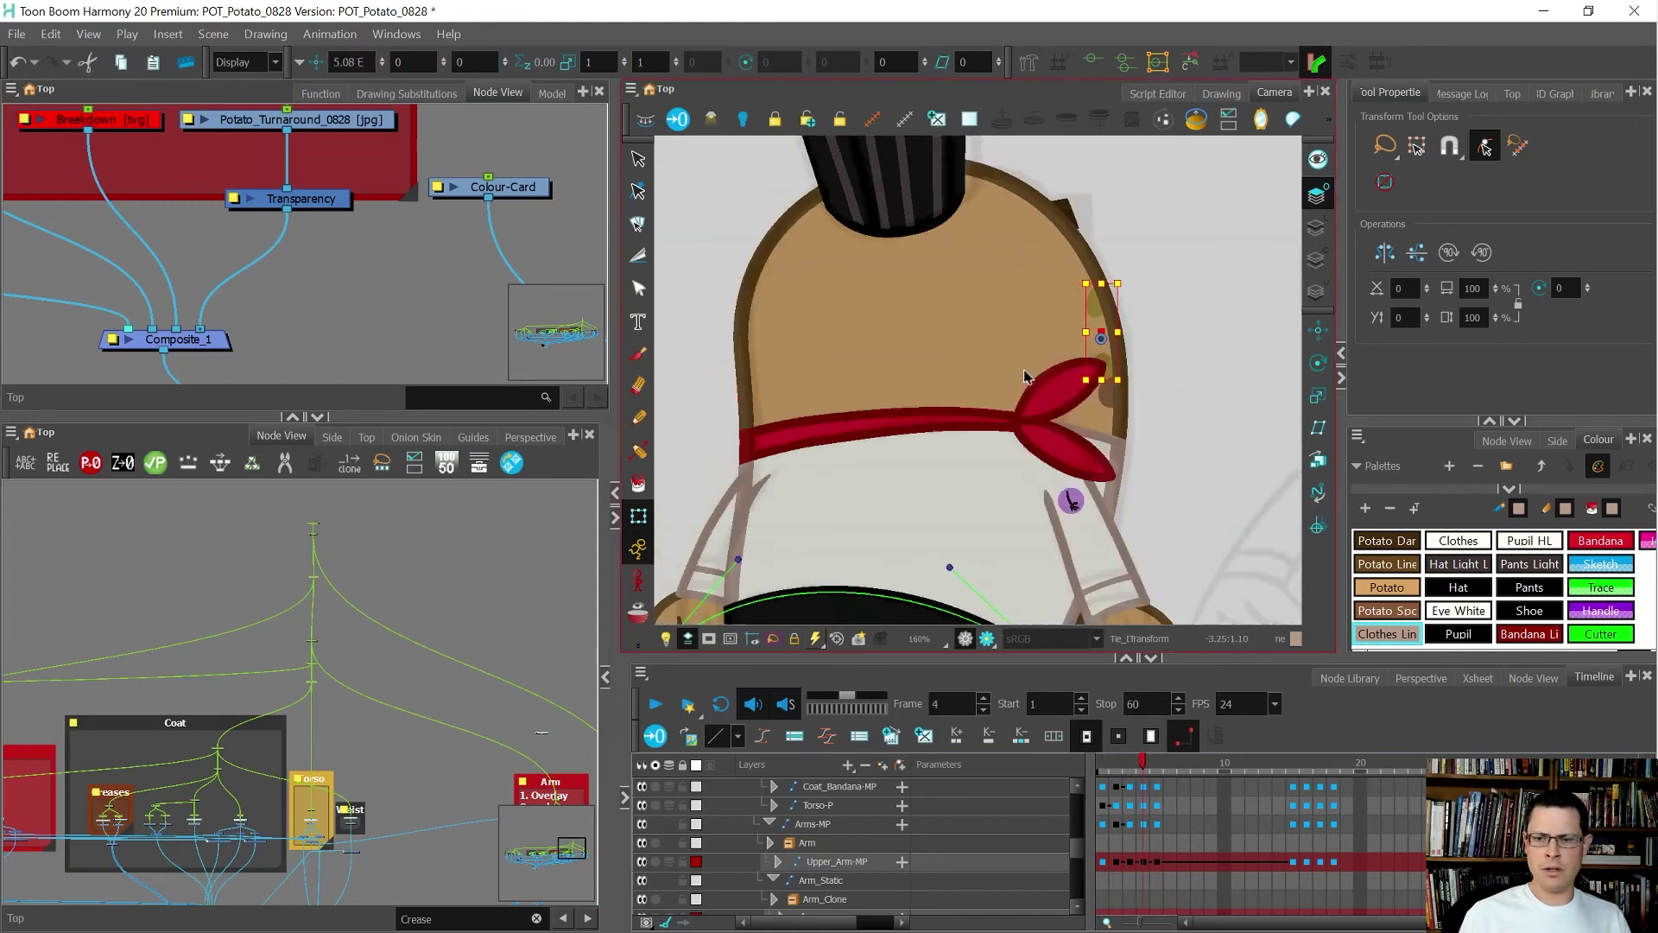
{"action": "key", "text": "period"}
{"action": "key", "text": "period"}
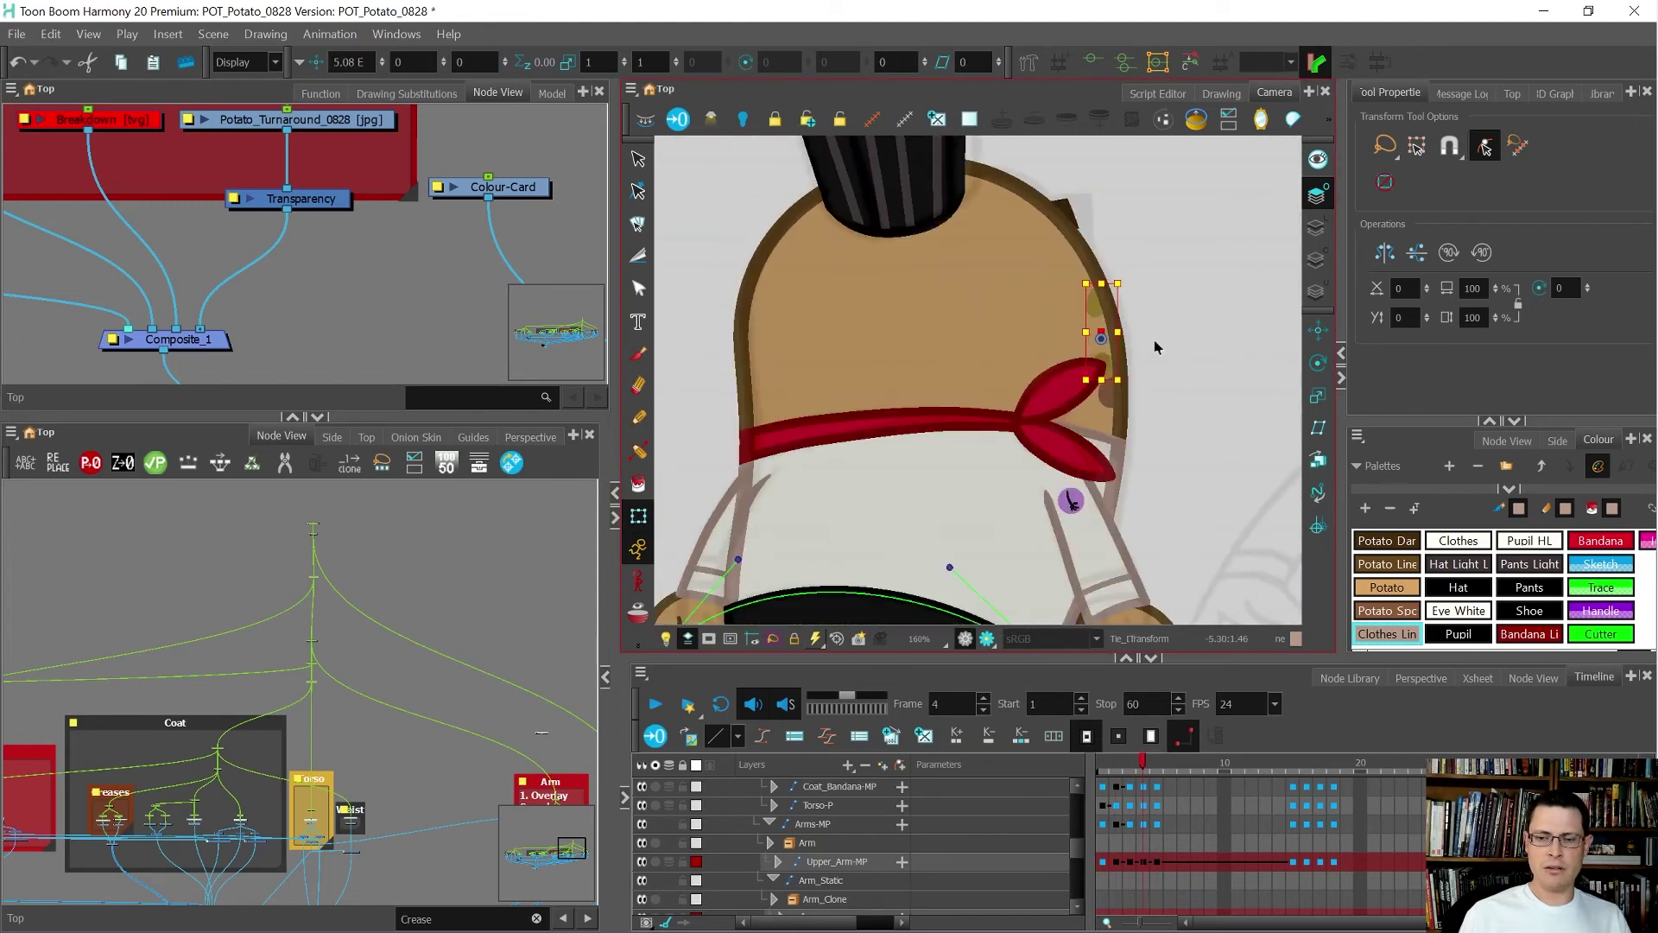
- Move the pair of small face spots outward past the head's edge on frame 5 and compare the neighbouring frames
{"action": "key", "text": "period"}
{"action": "key", "text": "comma"}
{"action": "key", "text": "period"}
{"action": "left_click_drag", "start_coordinate": [1088, 348], "coordinate": [1164, 352]}
{"action": "key", "text": "comma"}
{"action": "key", "text": "comma"}
{"action": "key", "text": "comma"}
{"action": "key", "text": "period"}
{"action": "key", "text": "period"}
{"action": "key", "text": "period"}
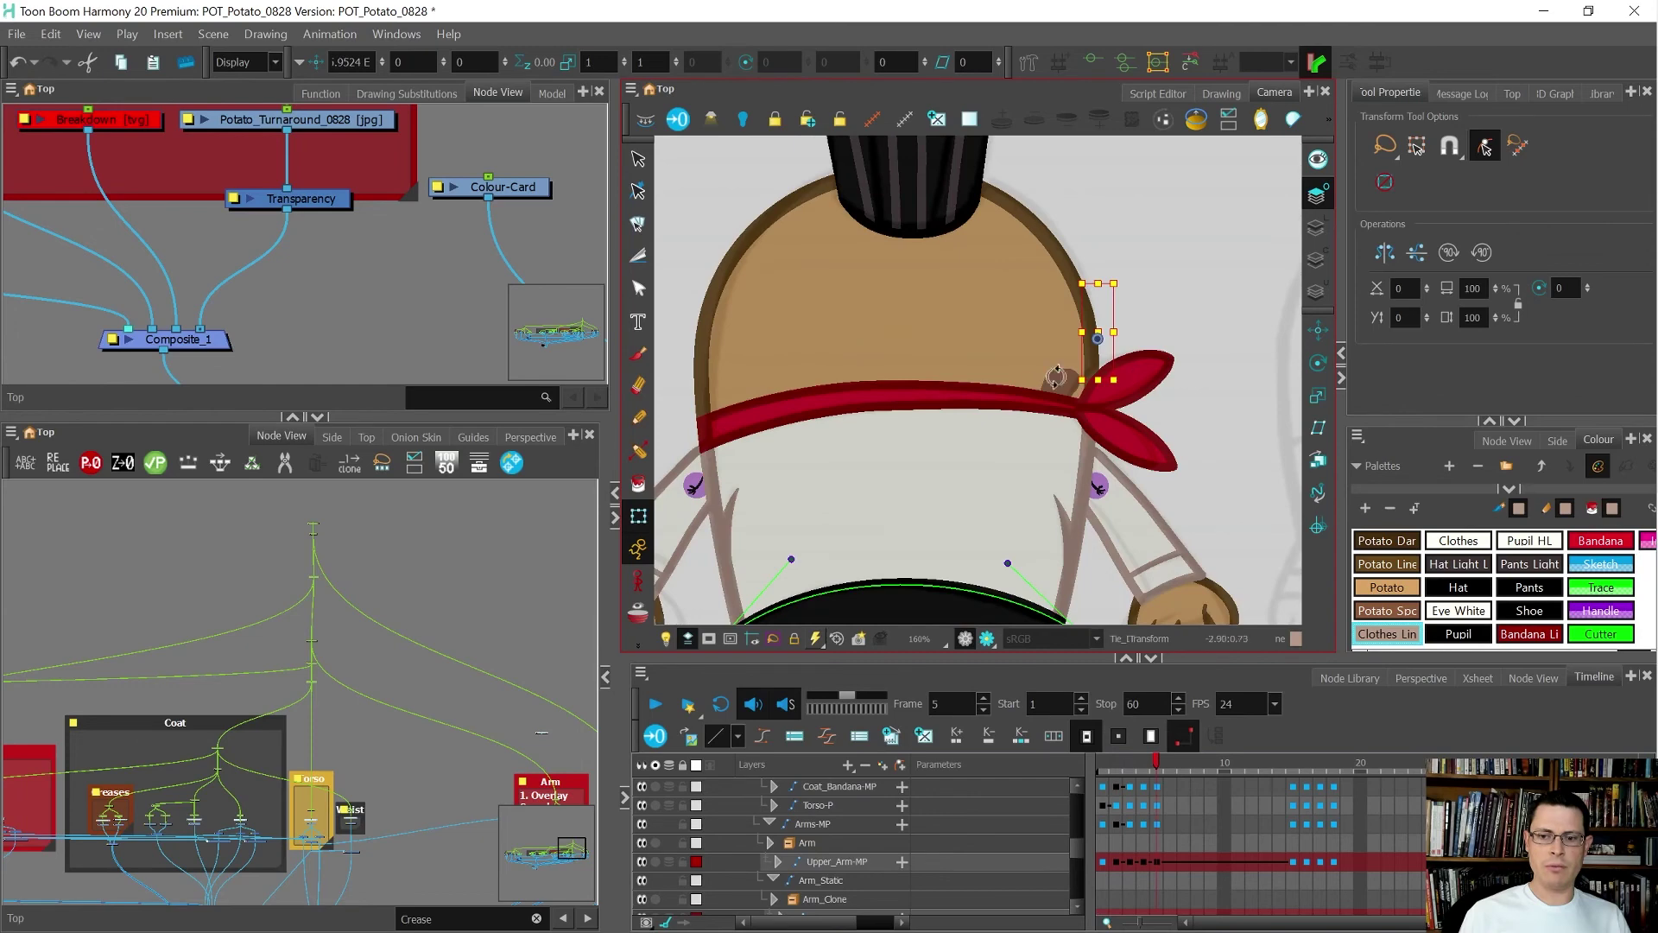
- Shift the single cheek spot slightly inward on frame 2 and narrow it to a horizontal scale of 0.61
{"action": "left_click", "coordinate": [1056, 386]}
{"action": "key", "text": "comma"}
{"action": "key", "text": "comma"}
{"action": "key", "text": "comma"}
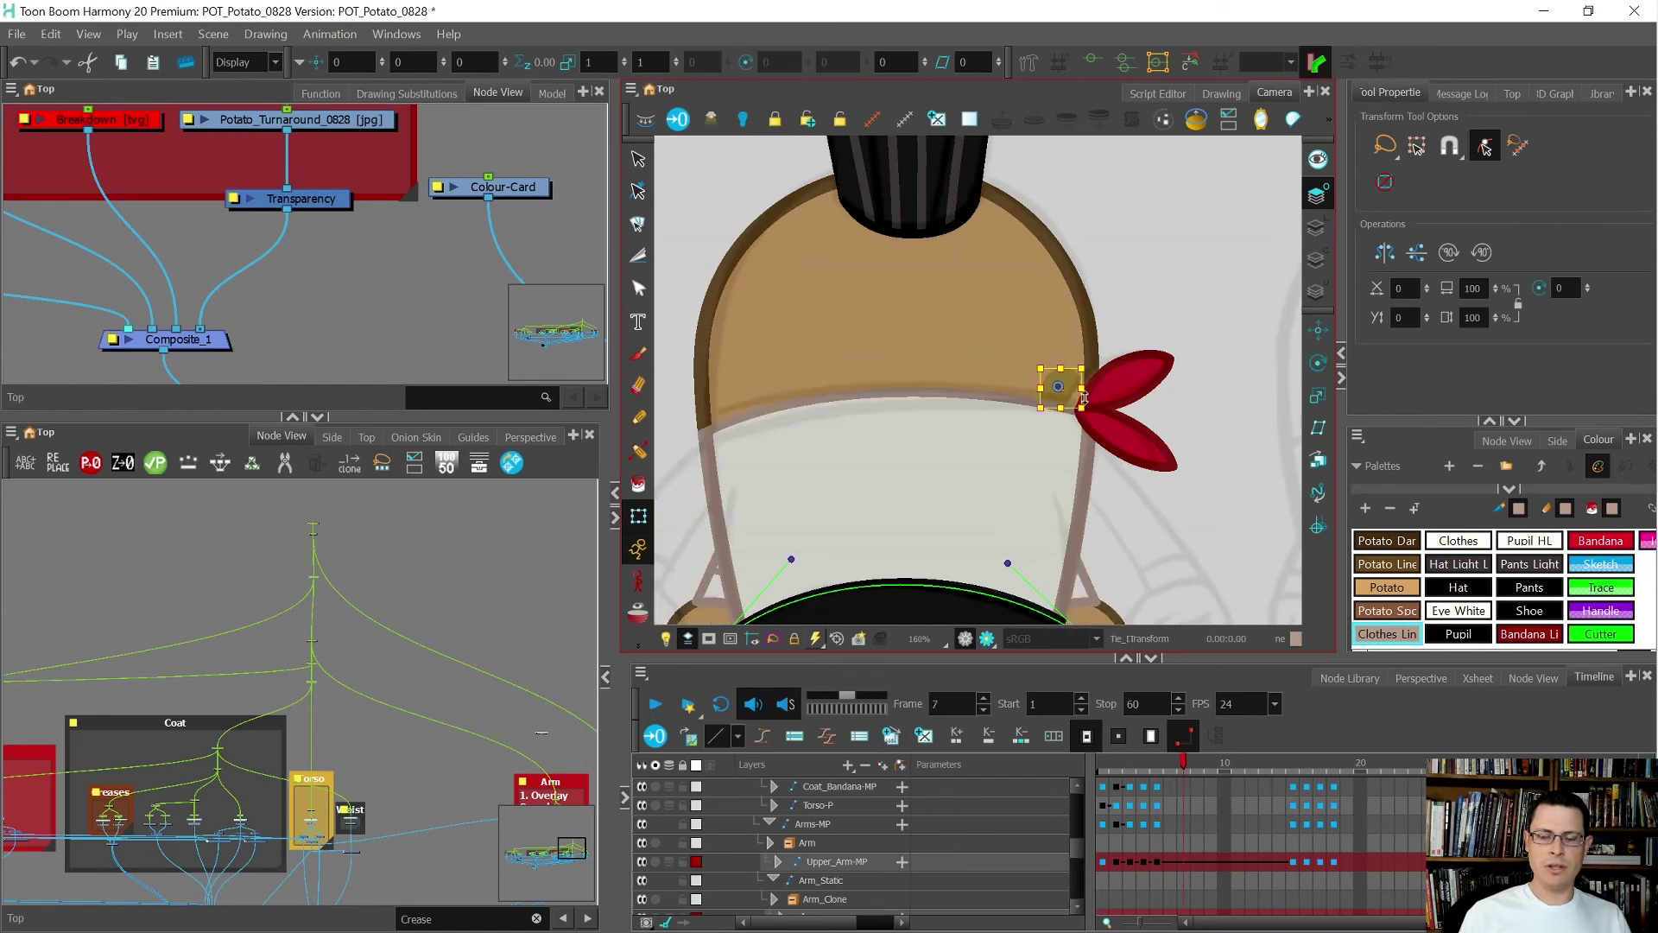
{"action": "key", "text": "comma"}
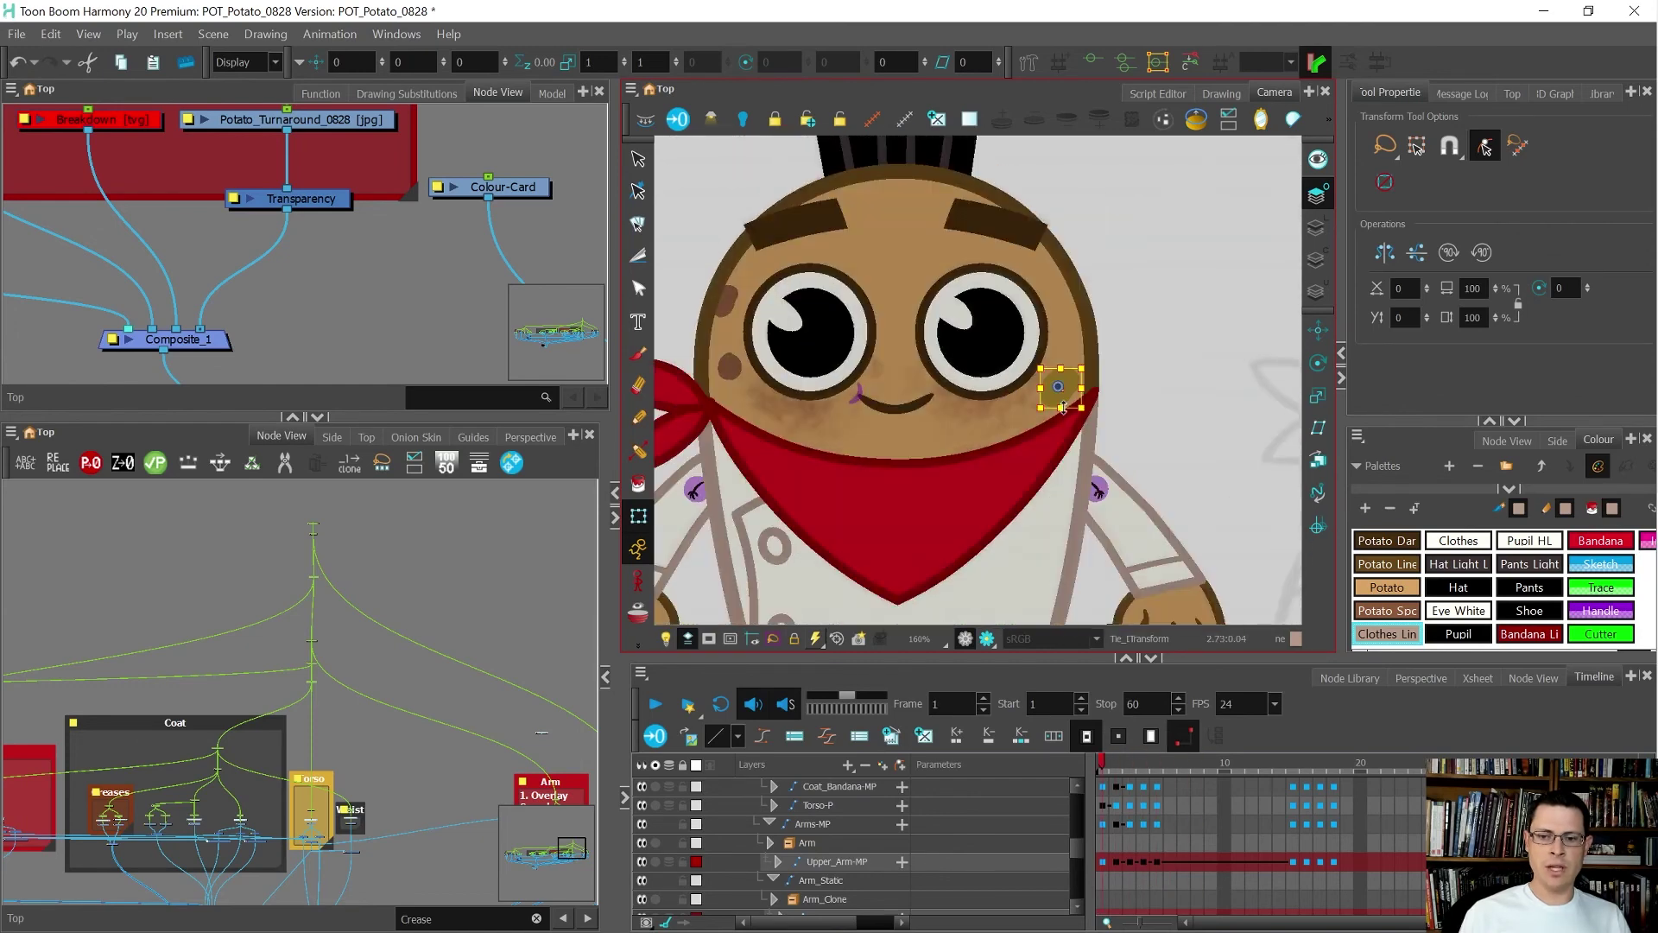
{"action": "key", "text": "period"}
{"action": "key", "text": "comma"}
{"action": "key", "text": "period"}
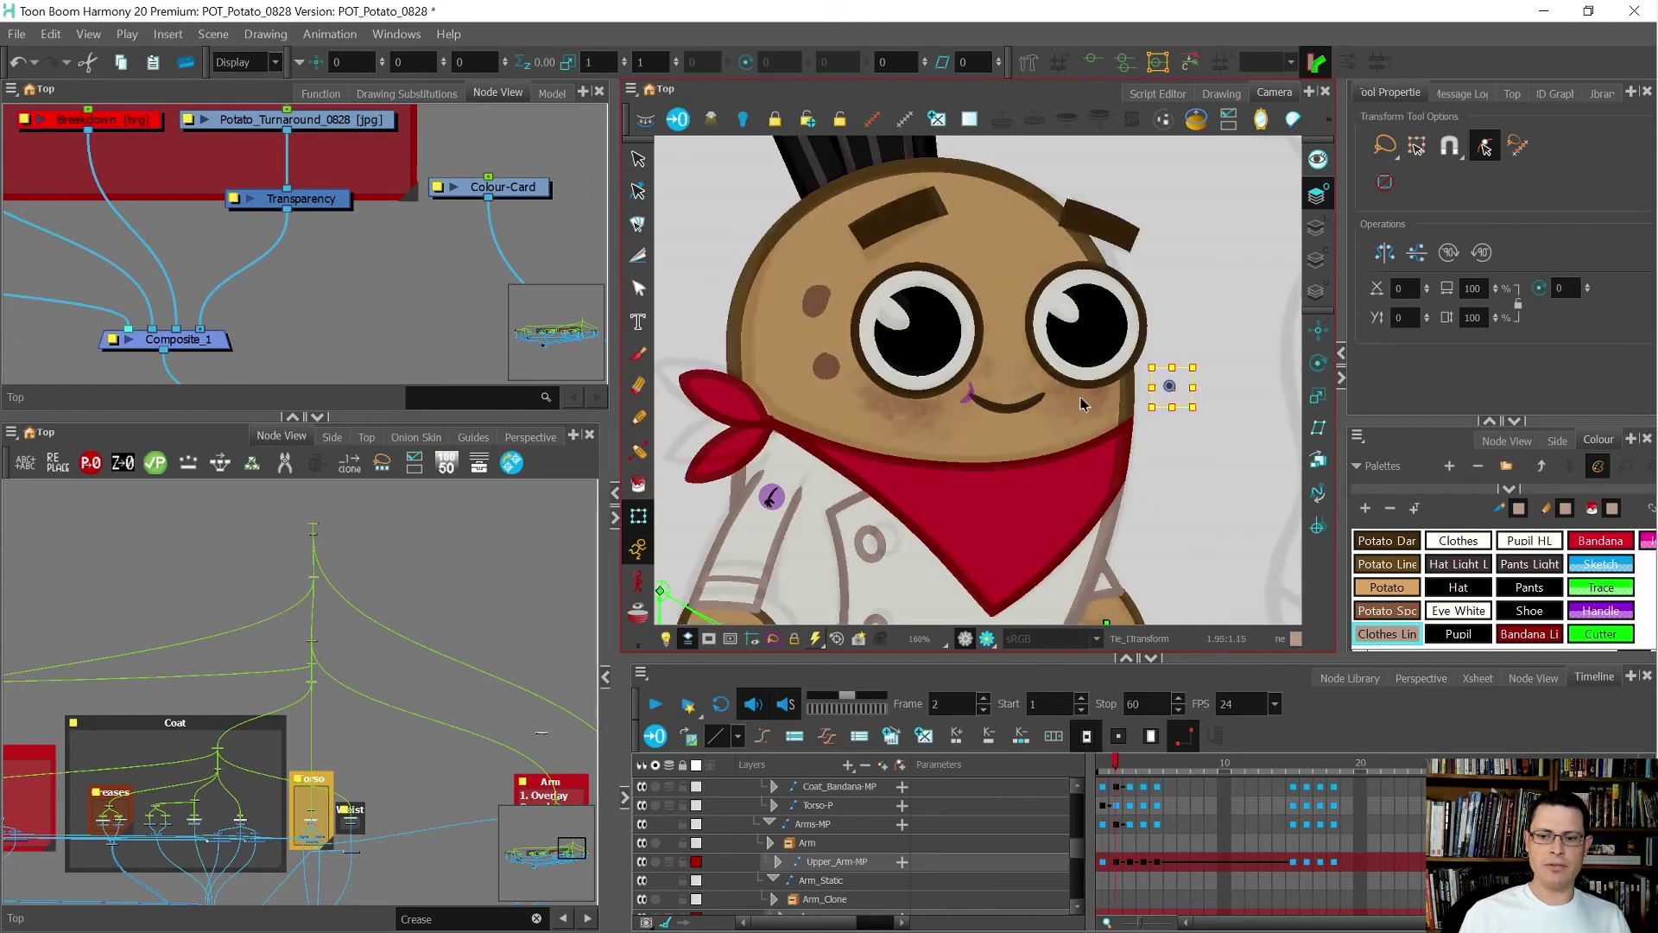
{"action": "left_click_drag", "start_coordinate": [1086, 404], "coordinate": [1070, 406]}
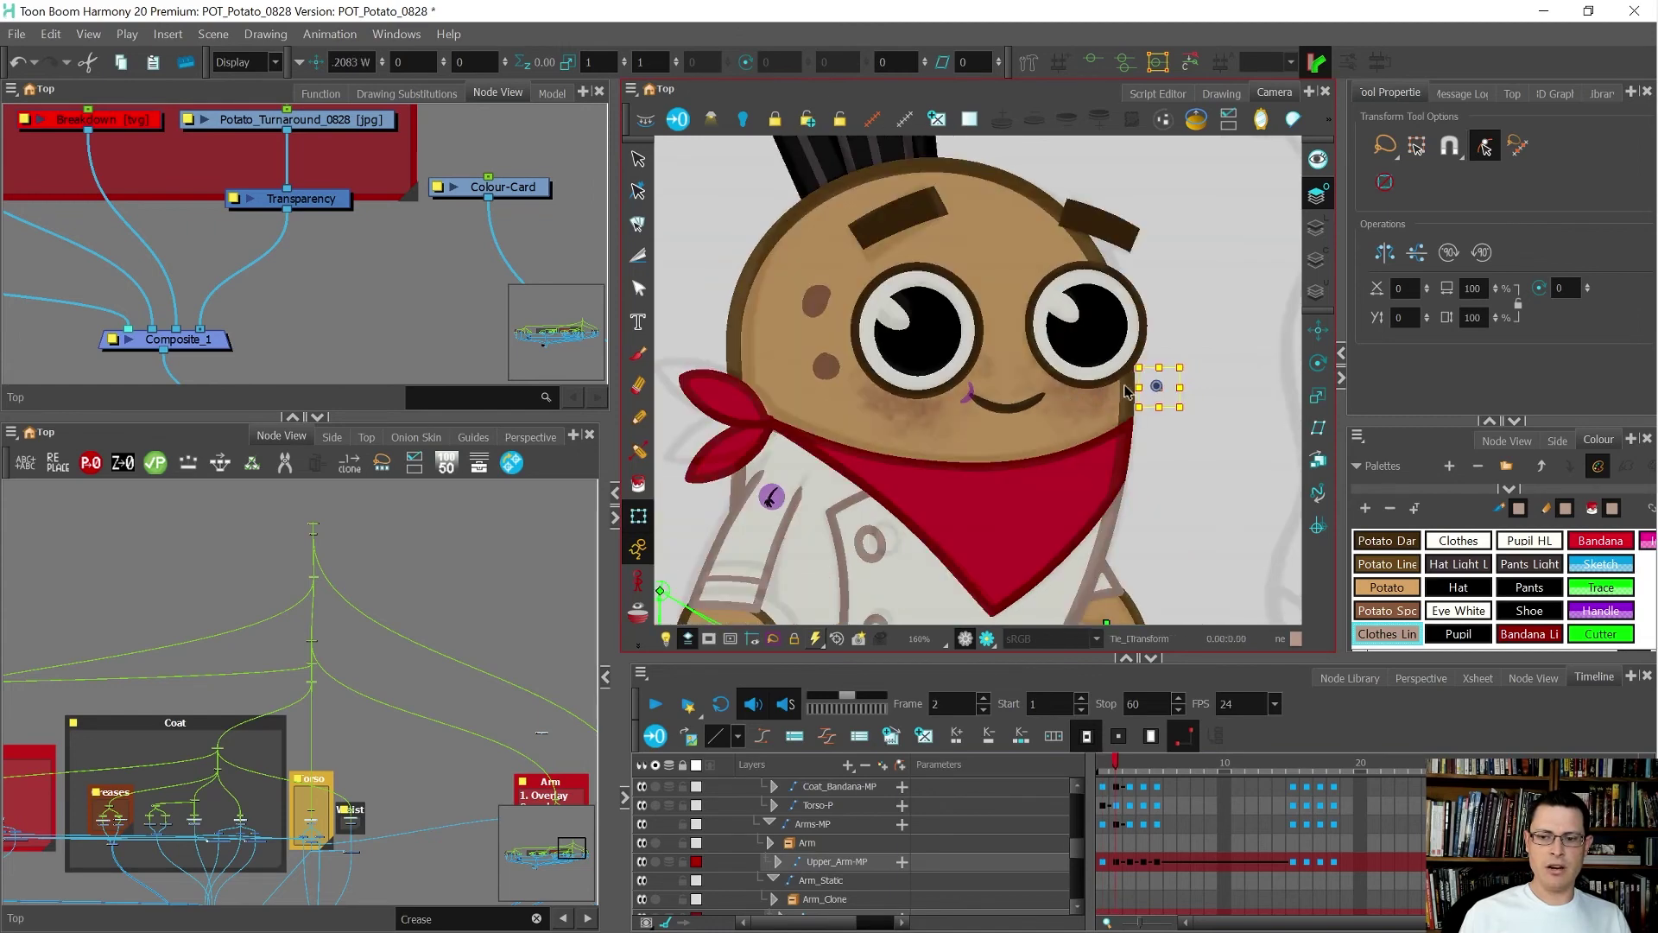
{"action": "left_click_drag", "start_coordinate": [1175, 387], "coordinate": [1170, 388]}
{"action": "key", "text": "comma"}
{"action": "key", "text": "period"}
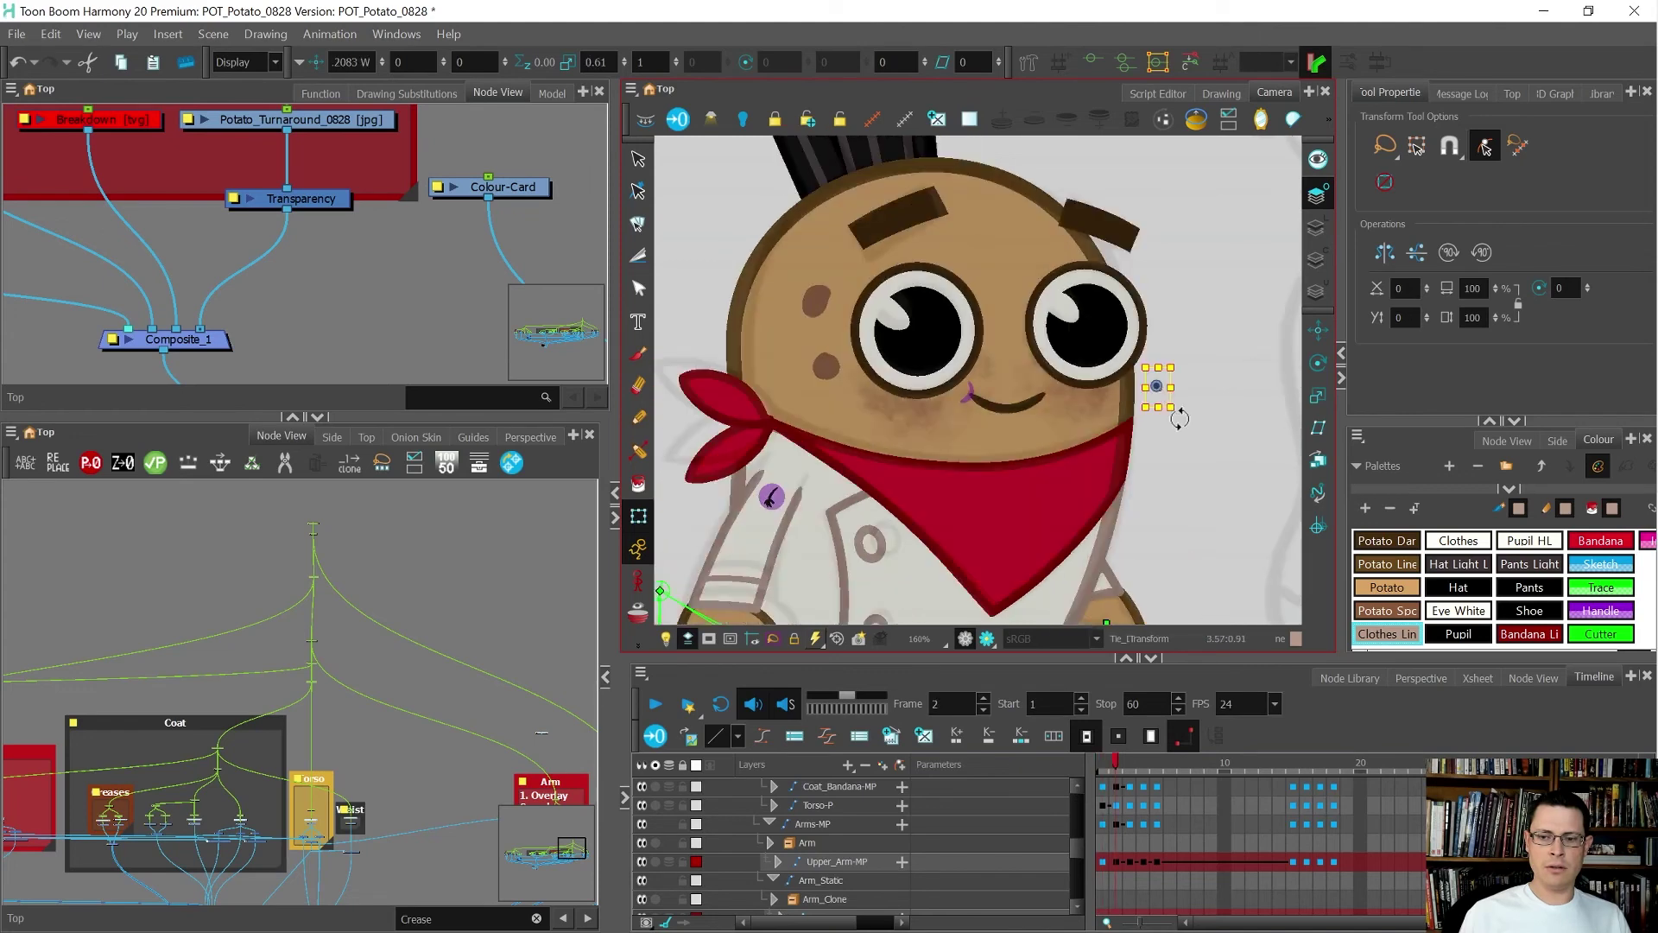
- Place the single cheek spot just outside the head's edge on frames 3 and 4, narrowed to 0.61 horizontally
{"action": "key", "text": "period"}
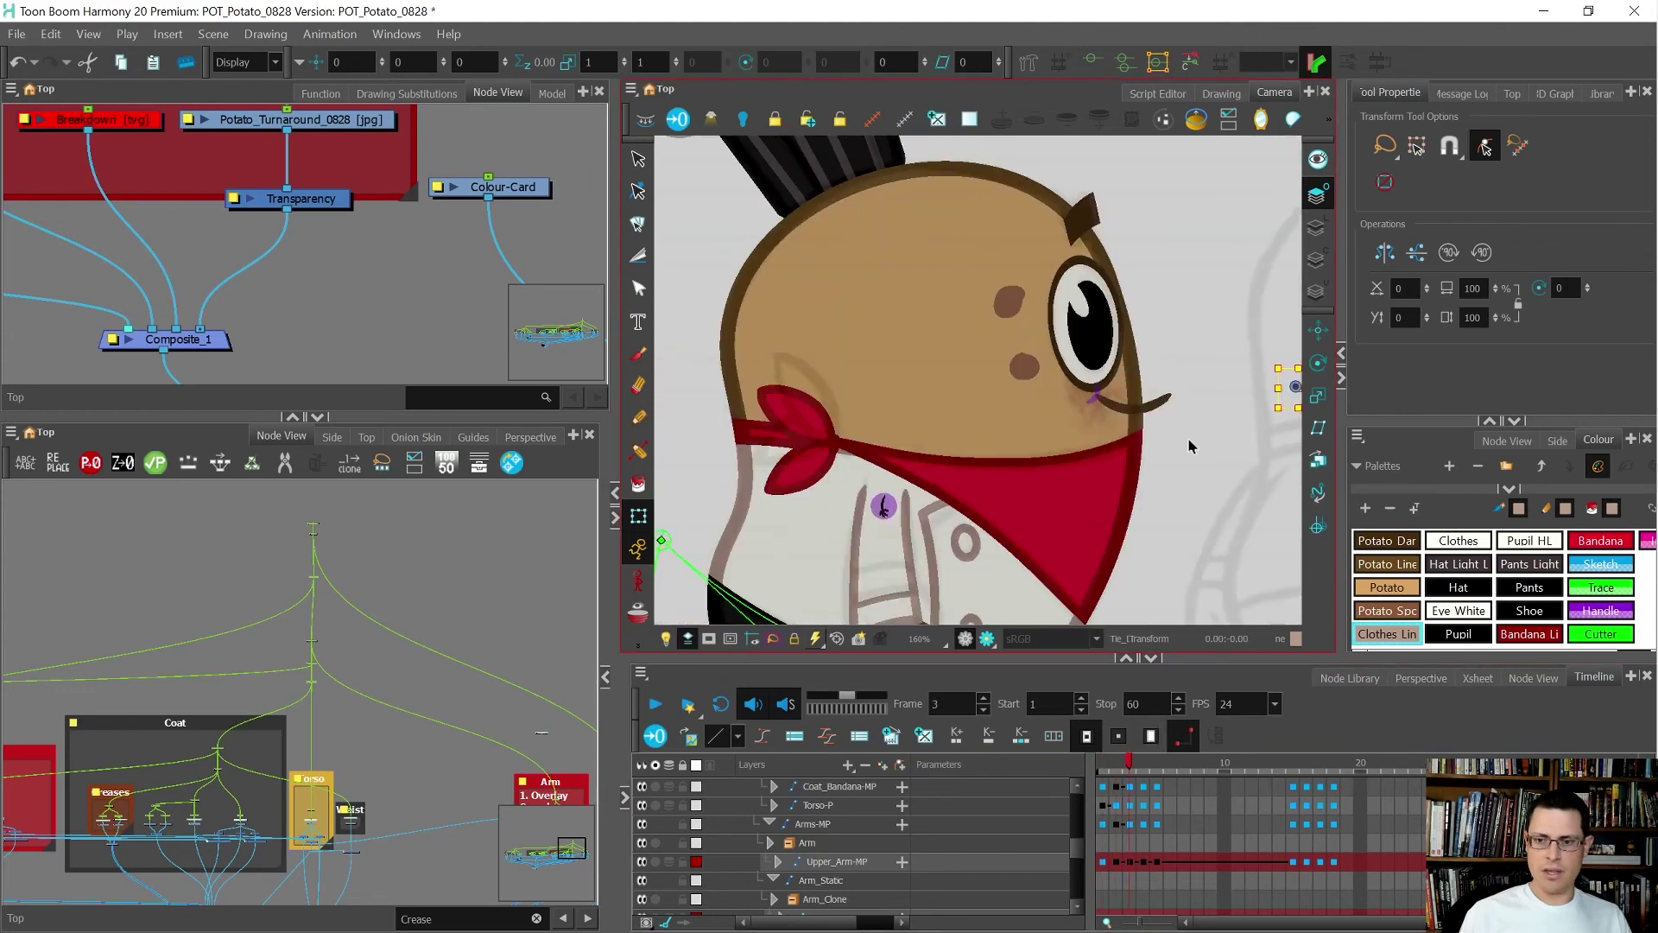
{"action": "left_click_drag", "start_coordinate": [1196, 441], "coordinate": [1106, 442]}
{"action": "key", "text": "period"}
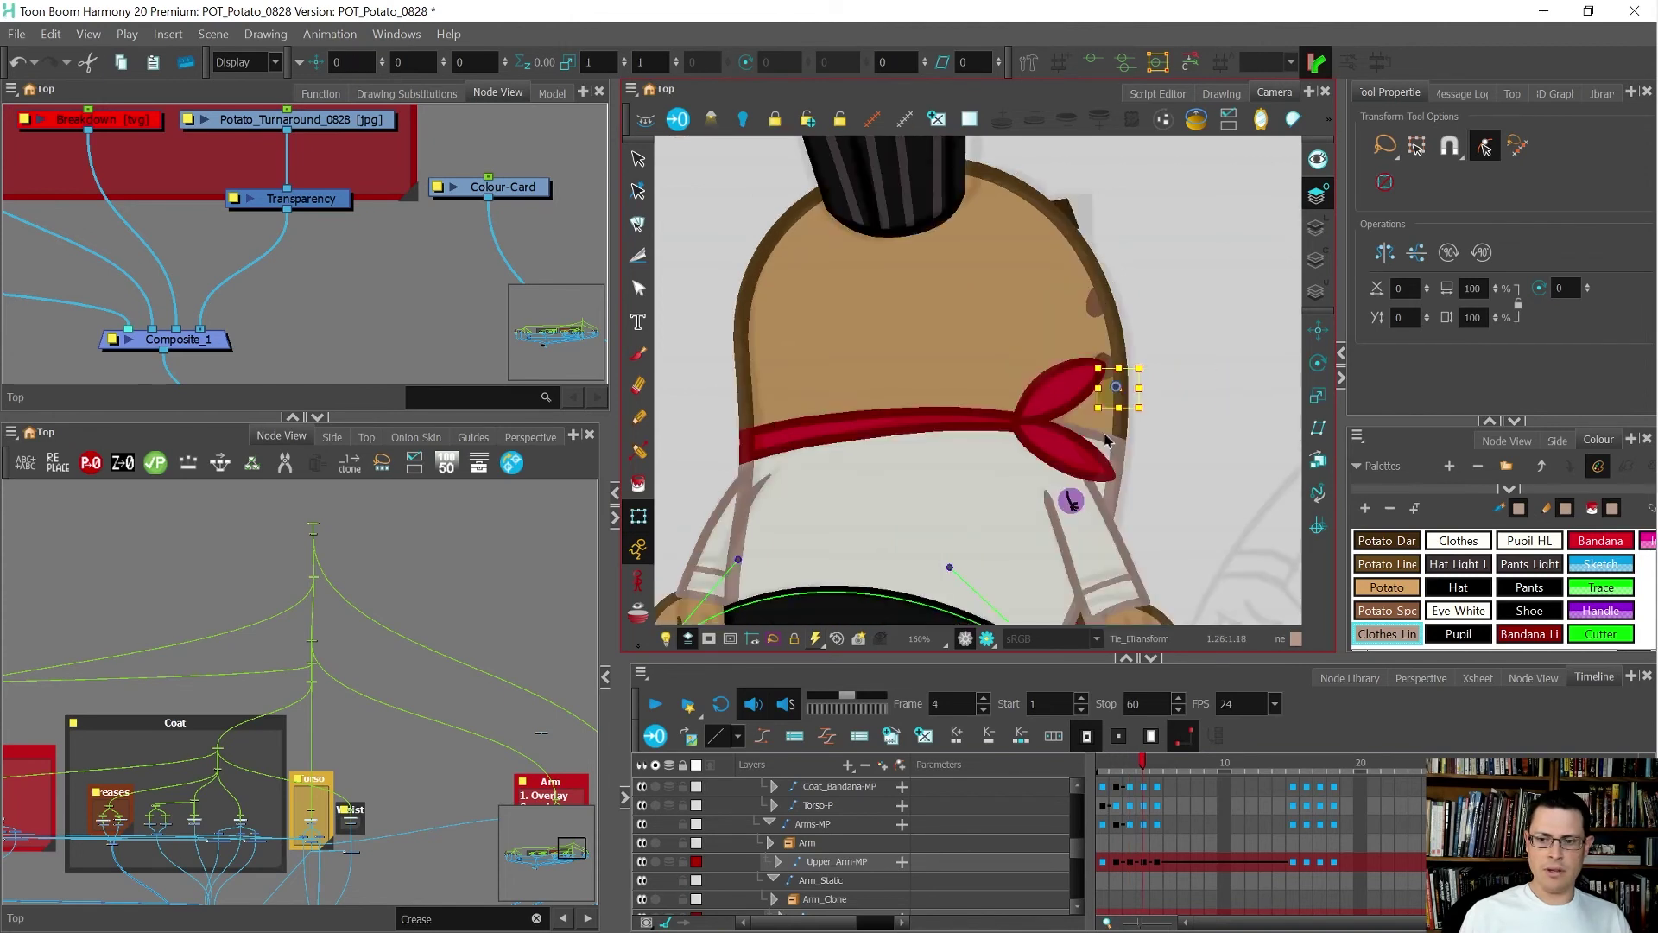
{"action": "left_click_drag", "start_coordinate": [1120, 442], "coordinate": [1259, 428]}
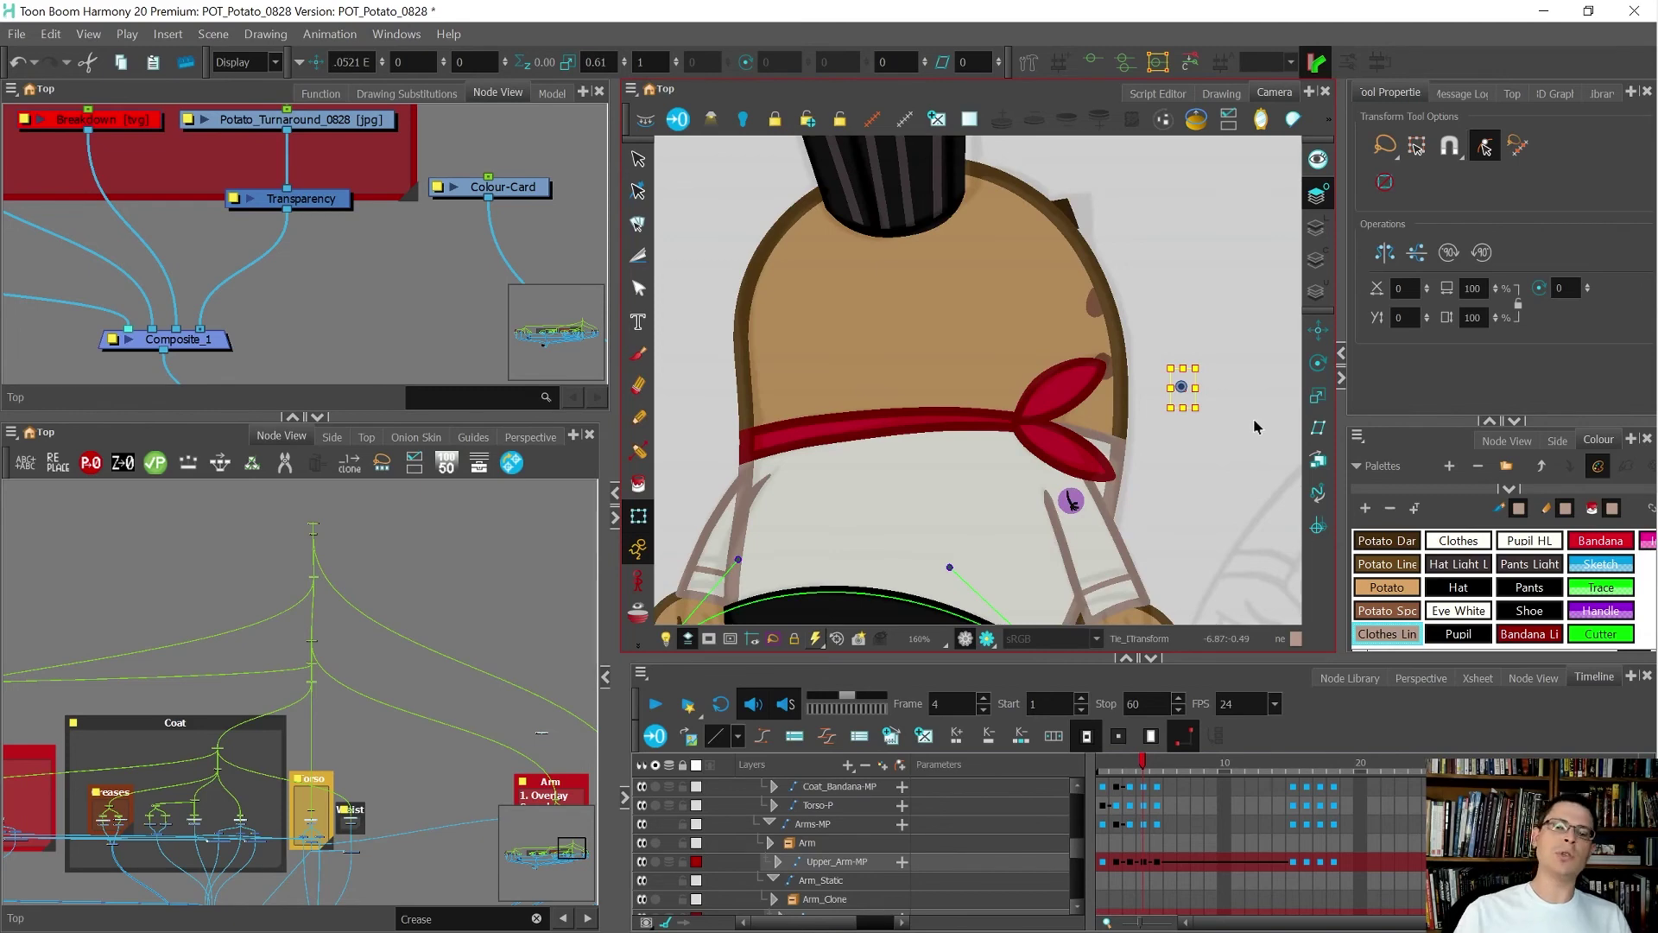
- Paste the single cheek spot's frame 4 pose onto frame 5 and move it farther outward from the head
{"action": "key", "text": "period"}
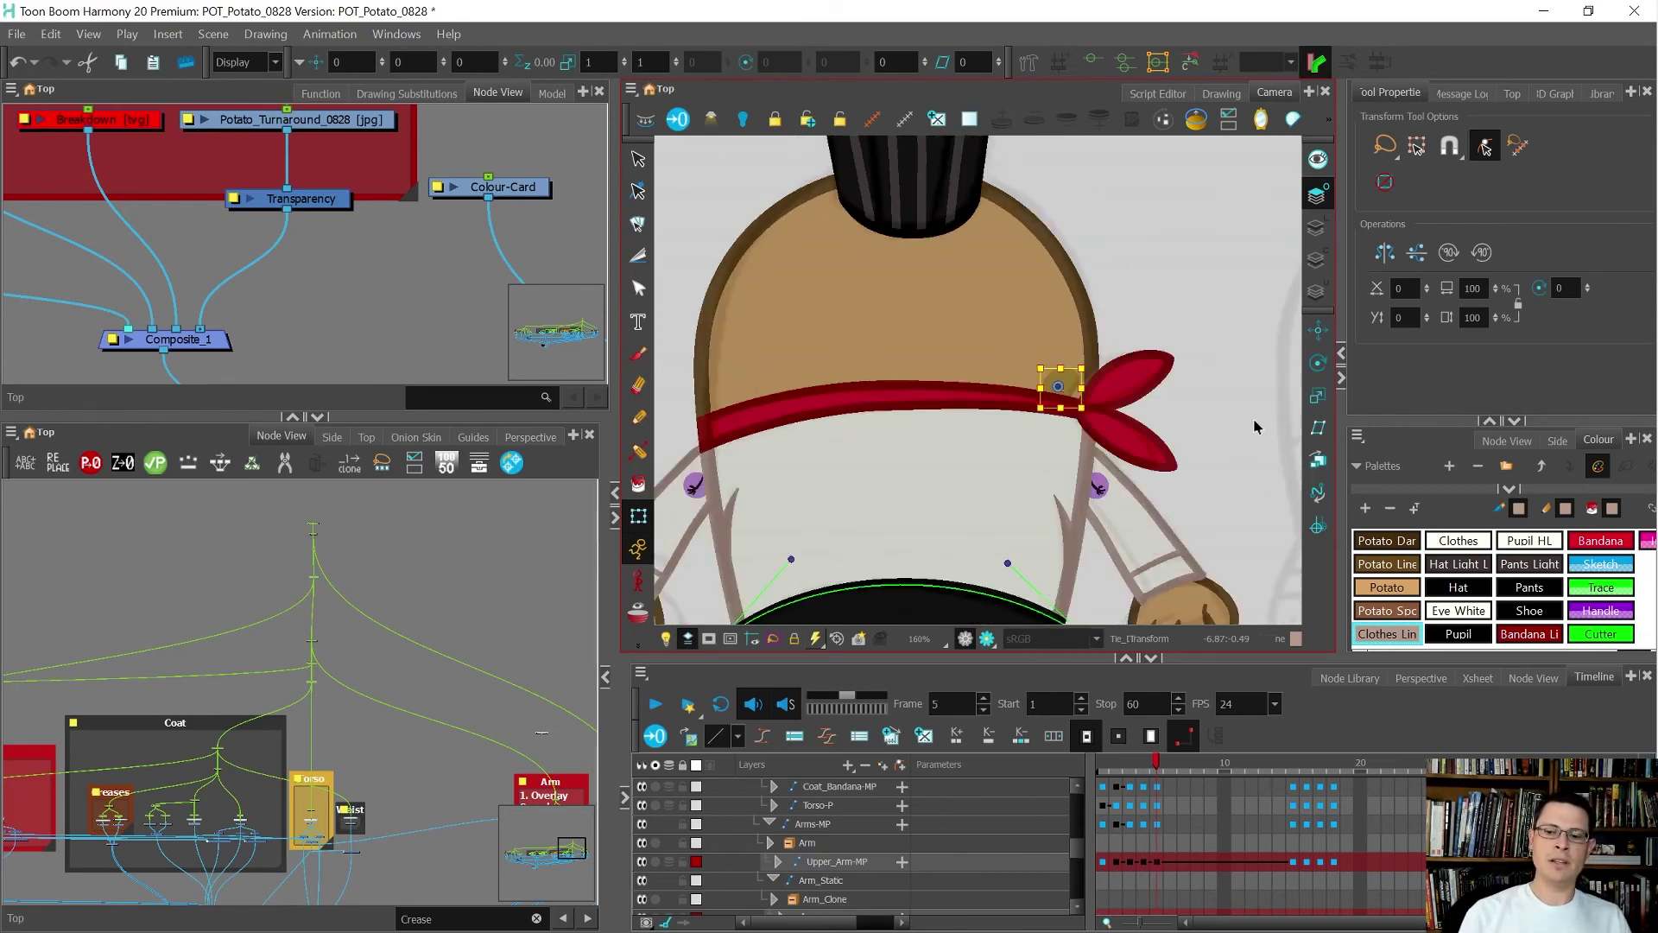
{"action": "key", "text": "comma"}
{"action": "key", "text": "period"}
{"action": "key", "text": "ctrl+v"}
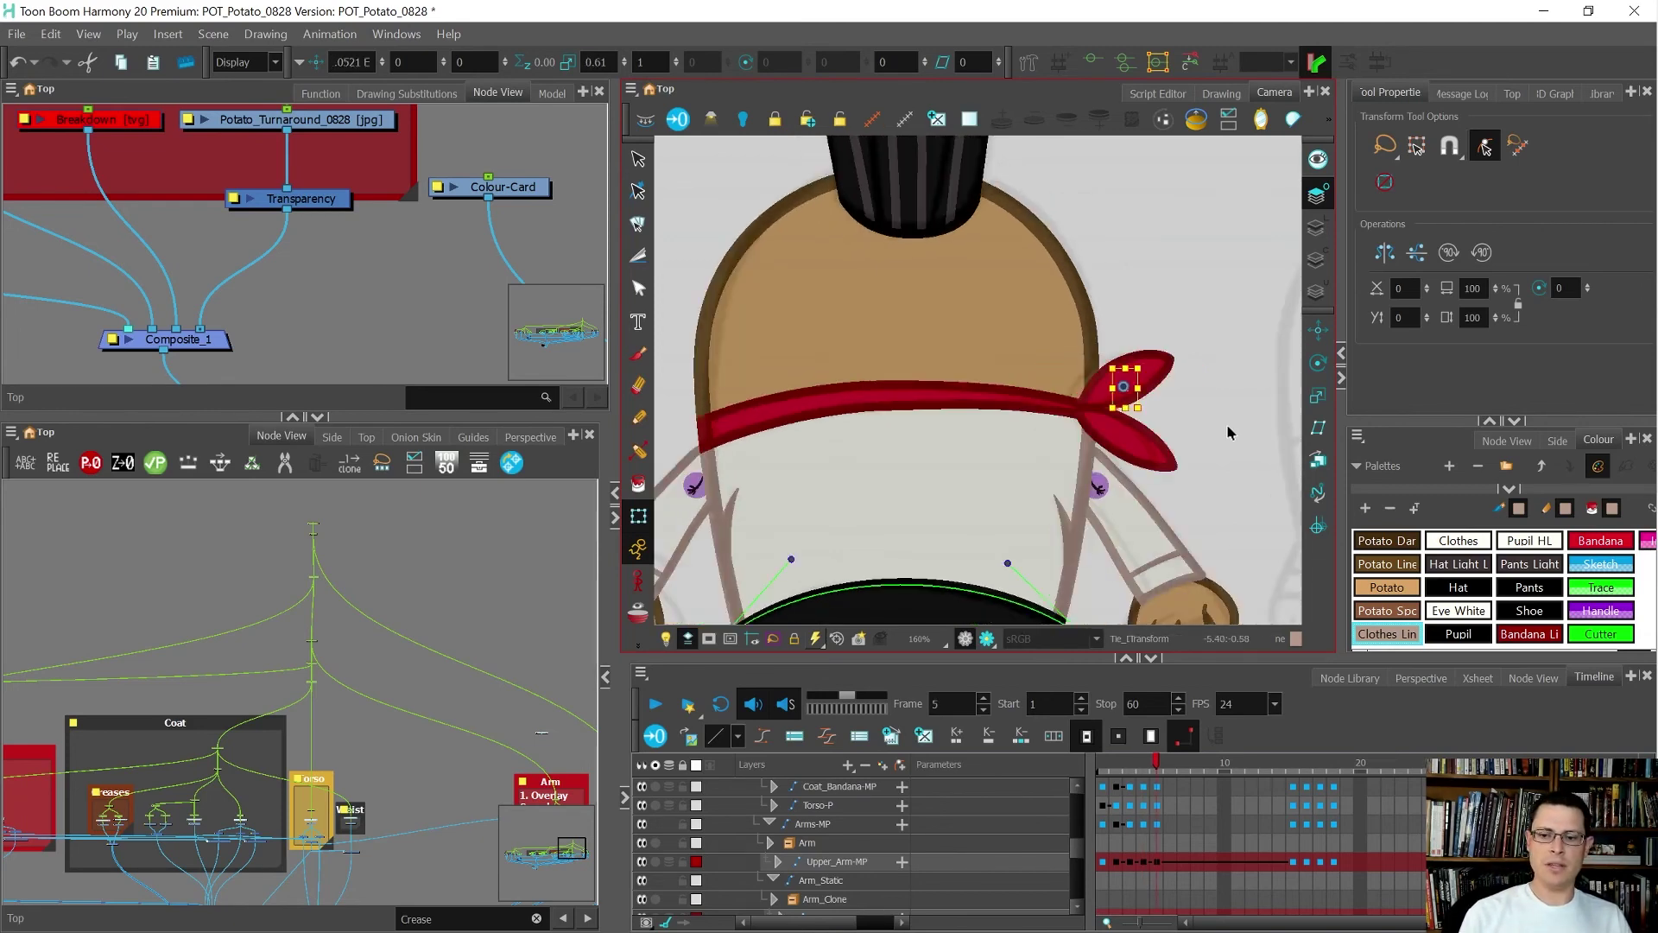
{"action": "left_click_drag", "start_coordinate": [1209, 391], "coordinate": [1265, 380]}
{"action": "key", "text": "comma"}
{"action": "key", "text": "comma"}
{"action": "key", "text": "comma"}
{"action": "key", "text": "comma"}
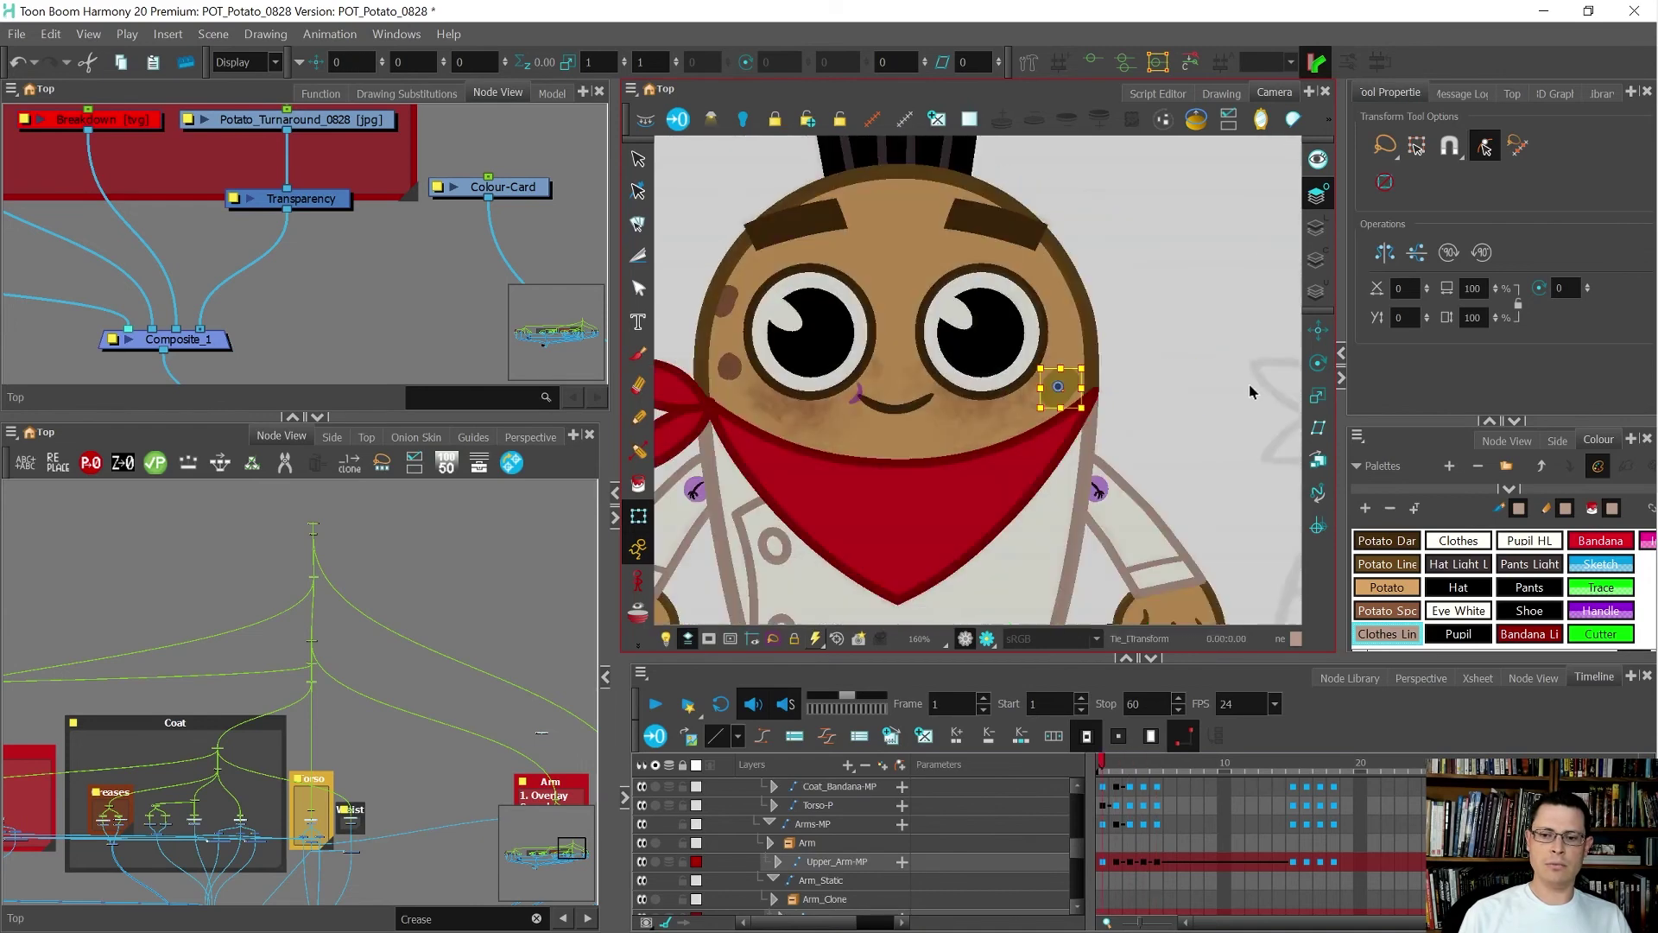
- Review how the single cheek spot travels around the head between frames 1 and 5
{"action": "key", "text": "period"}
{"action": "key", "text": "1"}
{"action": "key", "text": "period"}
{"action": "key", "text": "period"}
{"action": "key", "text": "period"}
{"action": "key", "text": "comma"}
{"action": "key", "text": "comma"}
{"action": "key", "text": "comma"}
{"action": "key", "text": "comma"}
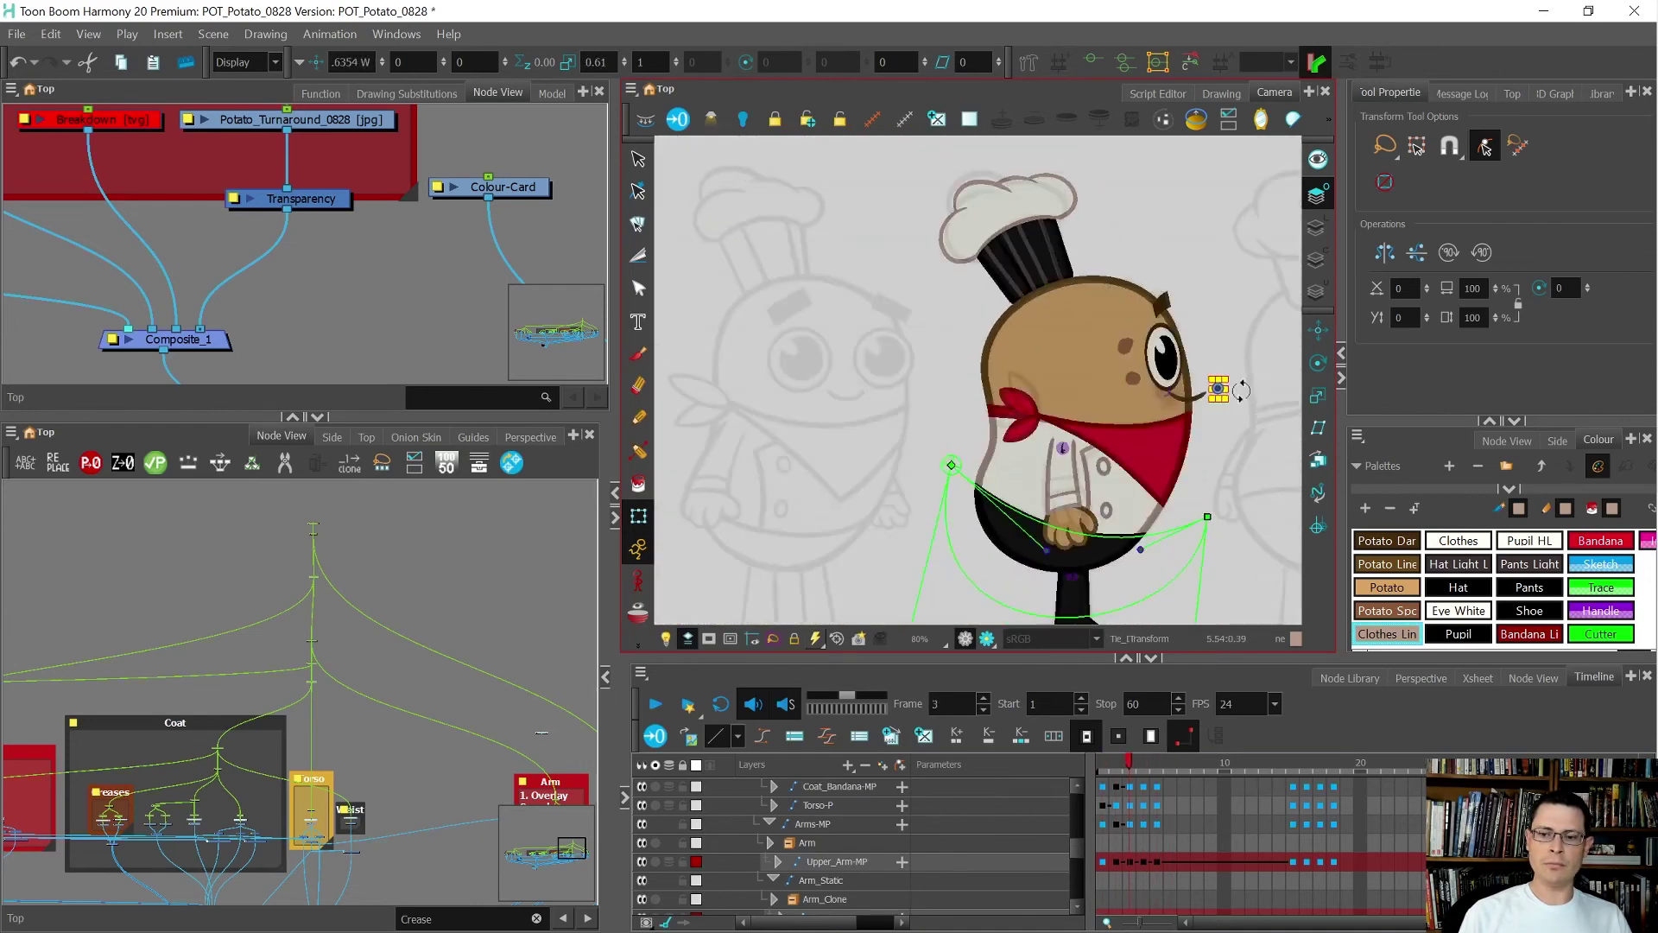
{"action": "key", "text": "period"}
{"action": "key", "text": "period"}
{"action": "key", "text": "period"}
{"action": "key", "text": "period"}
{"action": "key", "text": "comma"}
{"action": "key", "text": "comma"}
{"action": "key", "text": "comma"}
{"action": "key", "text": "comma"}
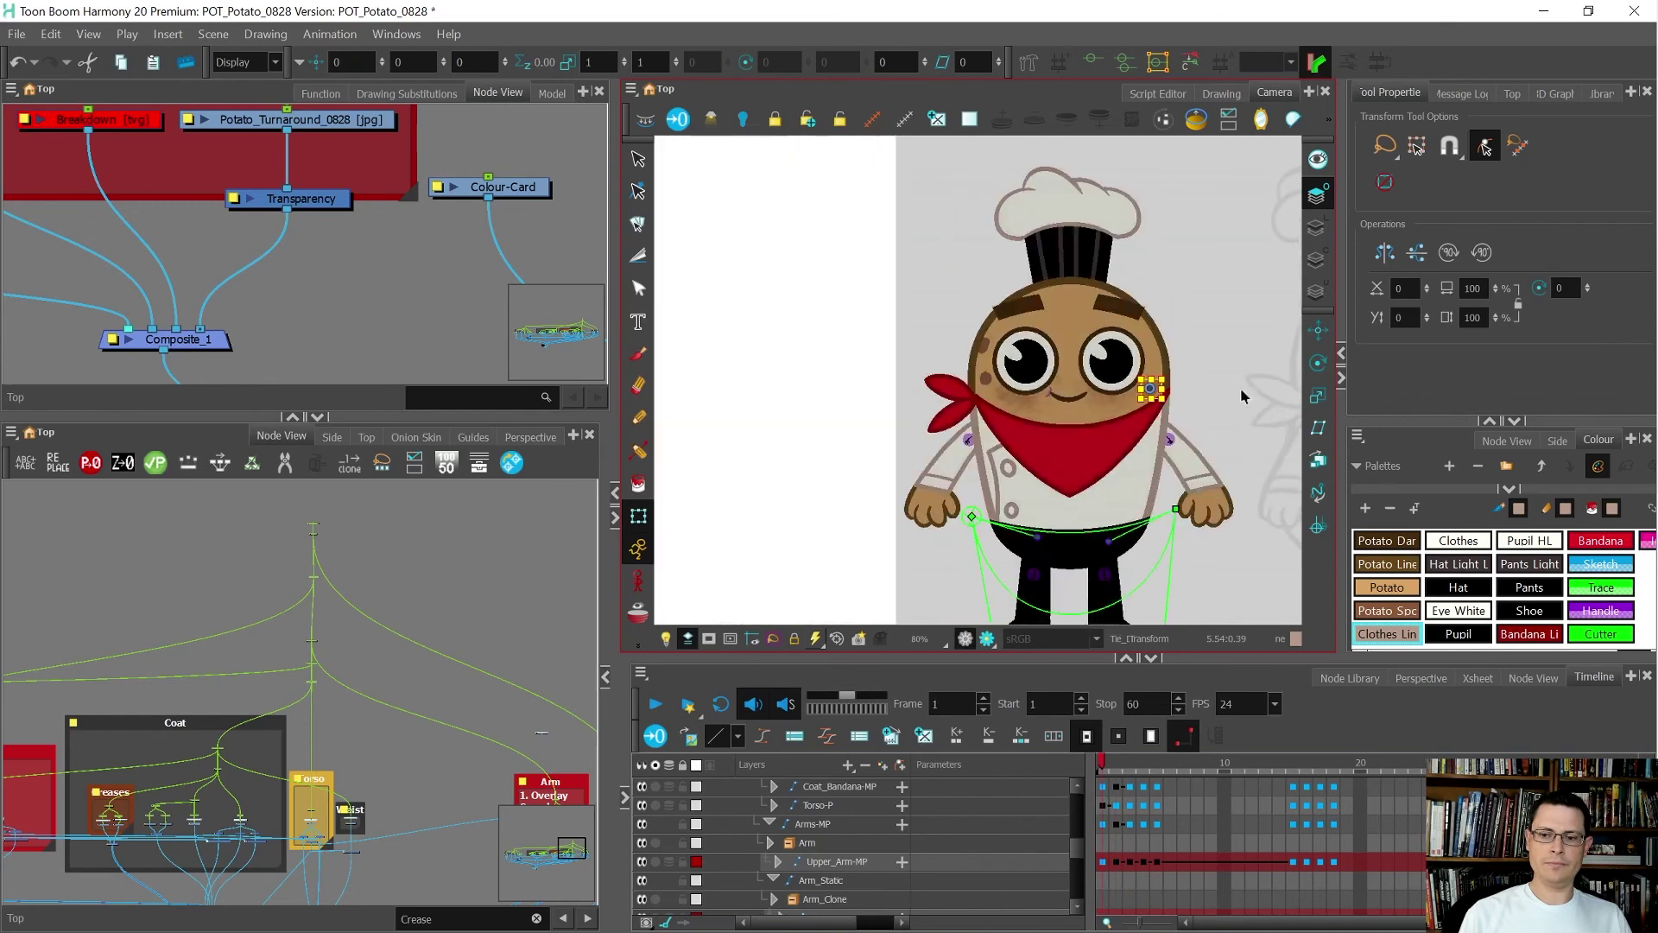
- Nudge the upper small face spot slightly inward from the head's edge on frame 4
{"action": "key", "text": "period"}
{"action": "key", "text": "period"}
{"action": "scroll", "coordinate": [1113, 358], "scroll_direction": "up", "scroll_amount": 3}
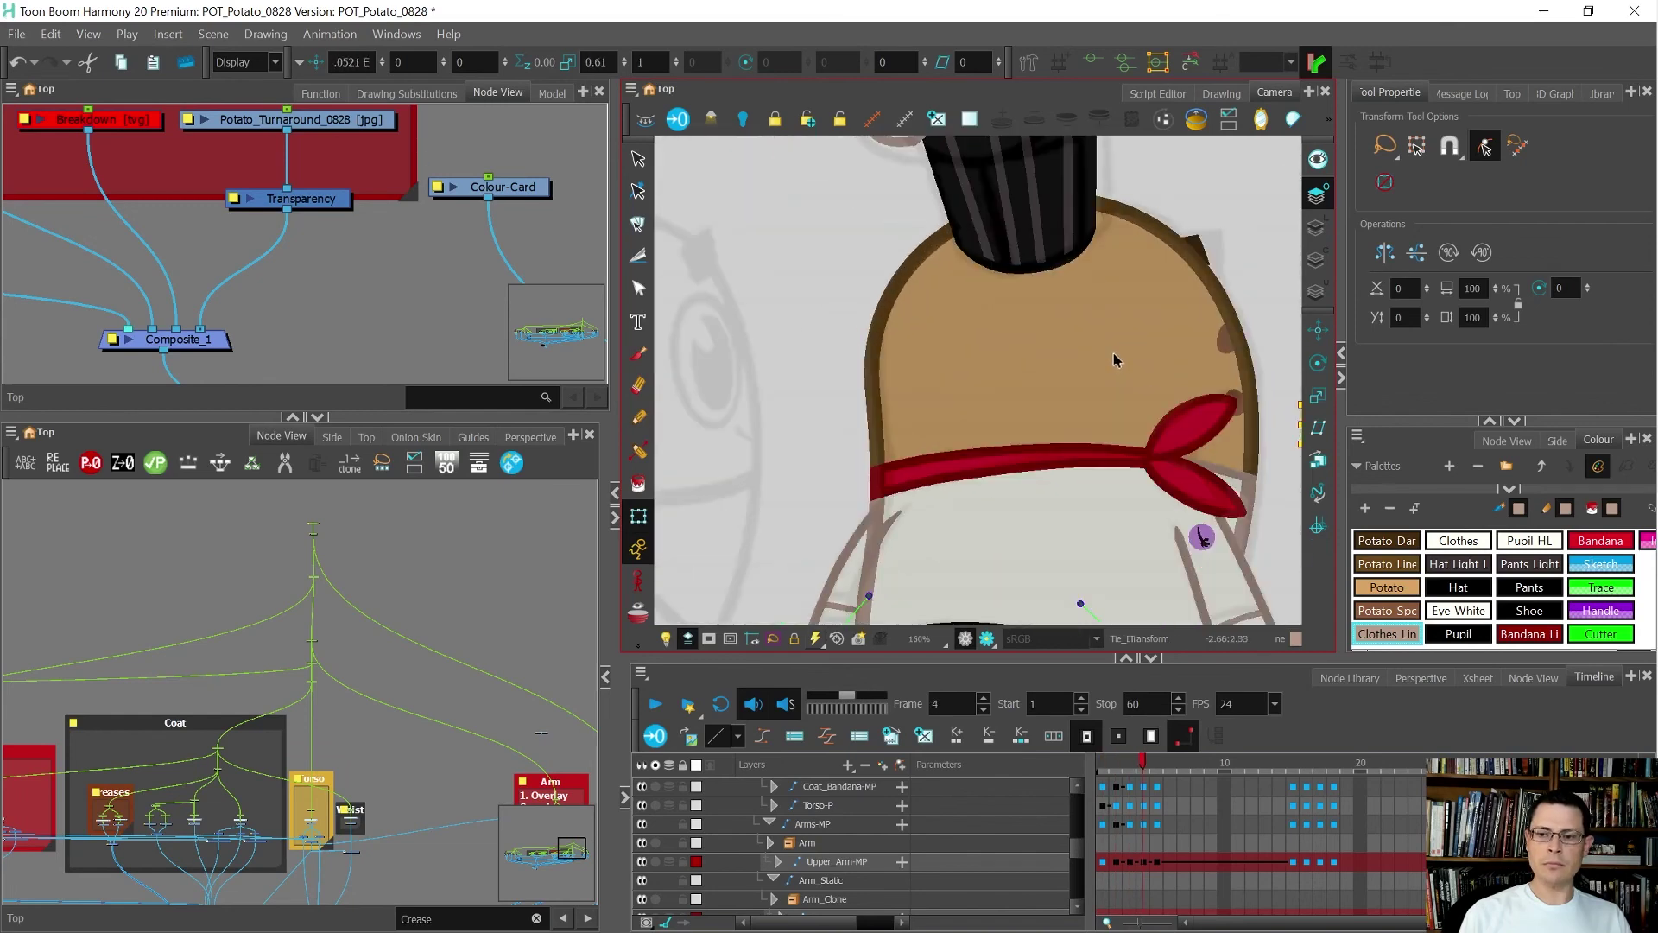
{"action": "key", "text": "comma"}
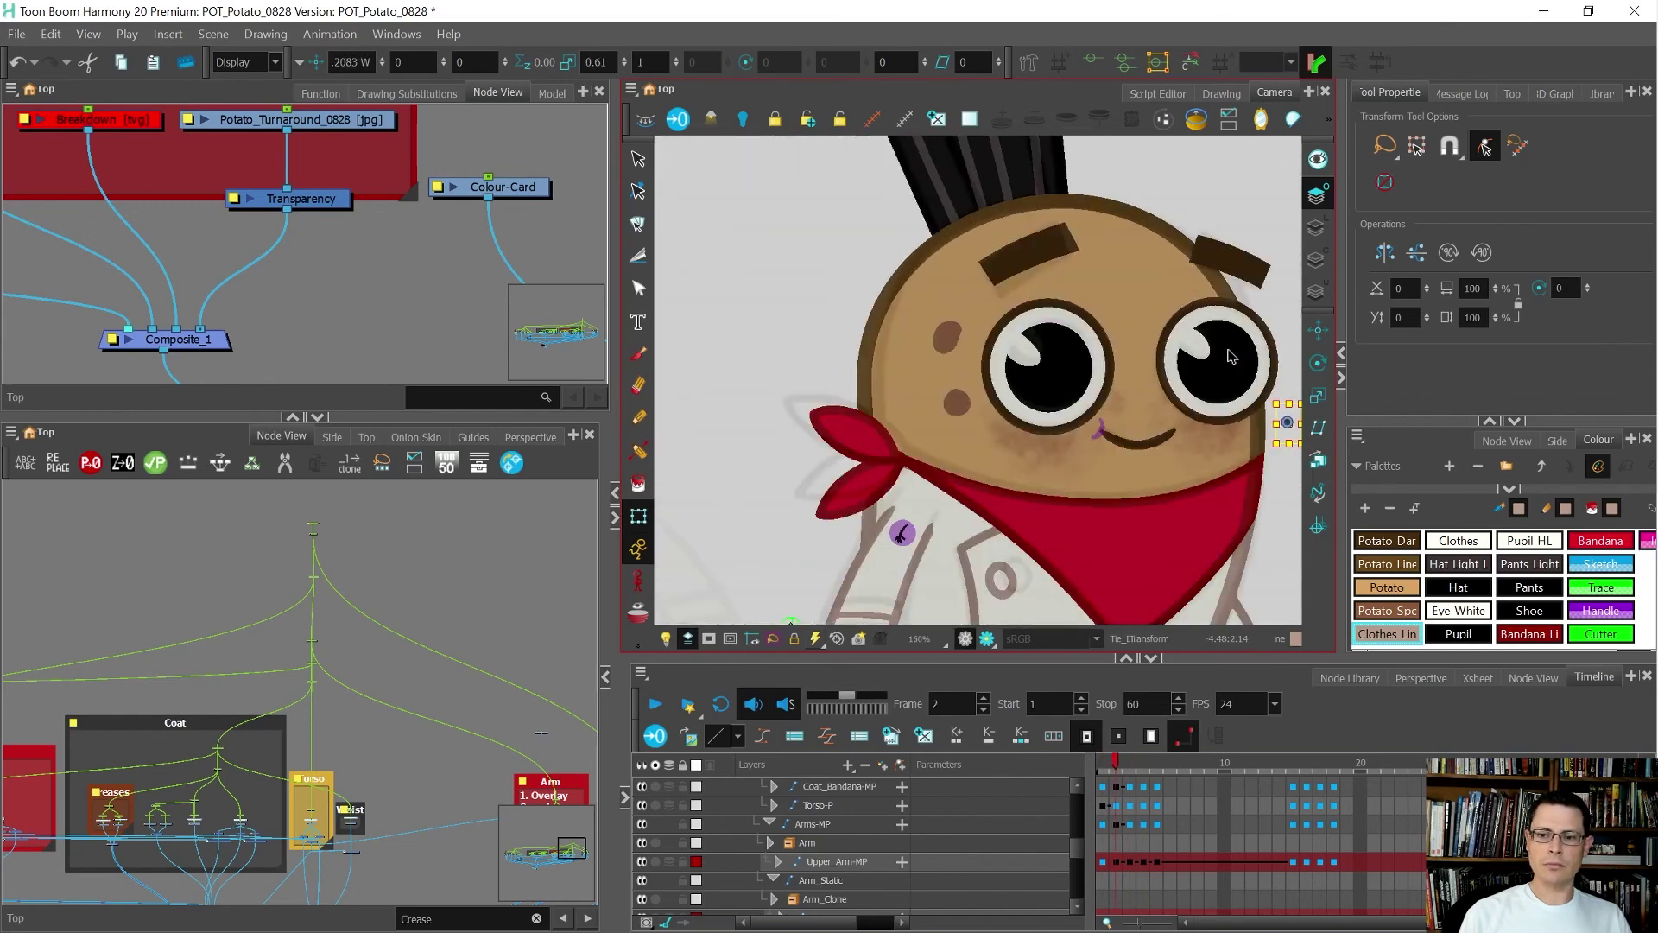
{"action": "key", "text": "period"}
{"action": "key", "text": "period"}
{"action": "key", "text": "comma"}
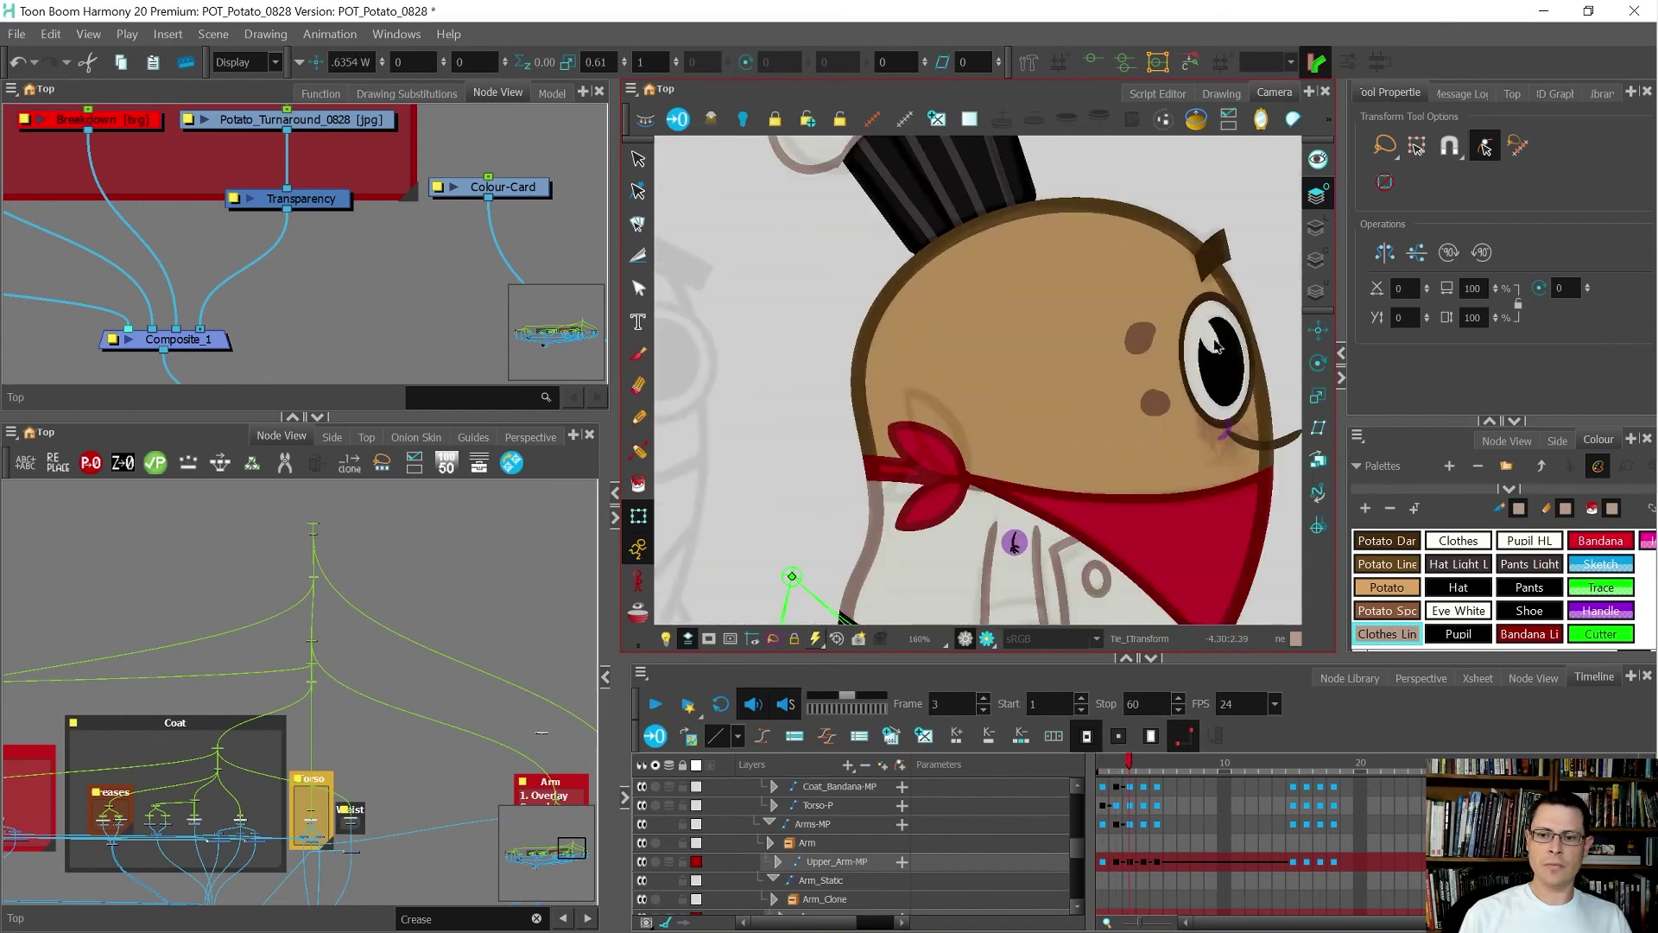
{"action": "left_click", "coordinate": [1137, 349]}
{"action": "left_click_drag", "start_coordinate": [1225, 334], "coordinate": [1211, 336]}
{"action": "key", "text": "comma"}
{"action": "key", "text": "period"}
{"action": "key", "text": "period"}
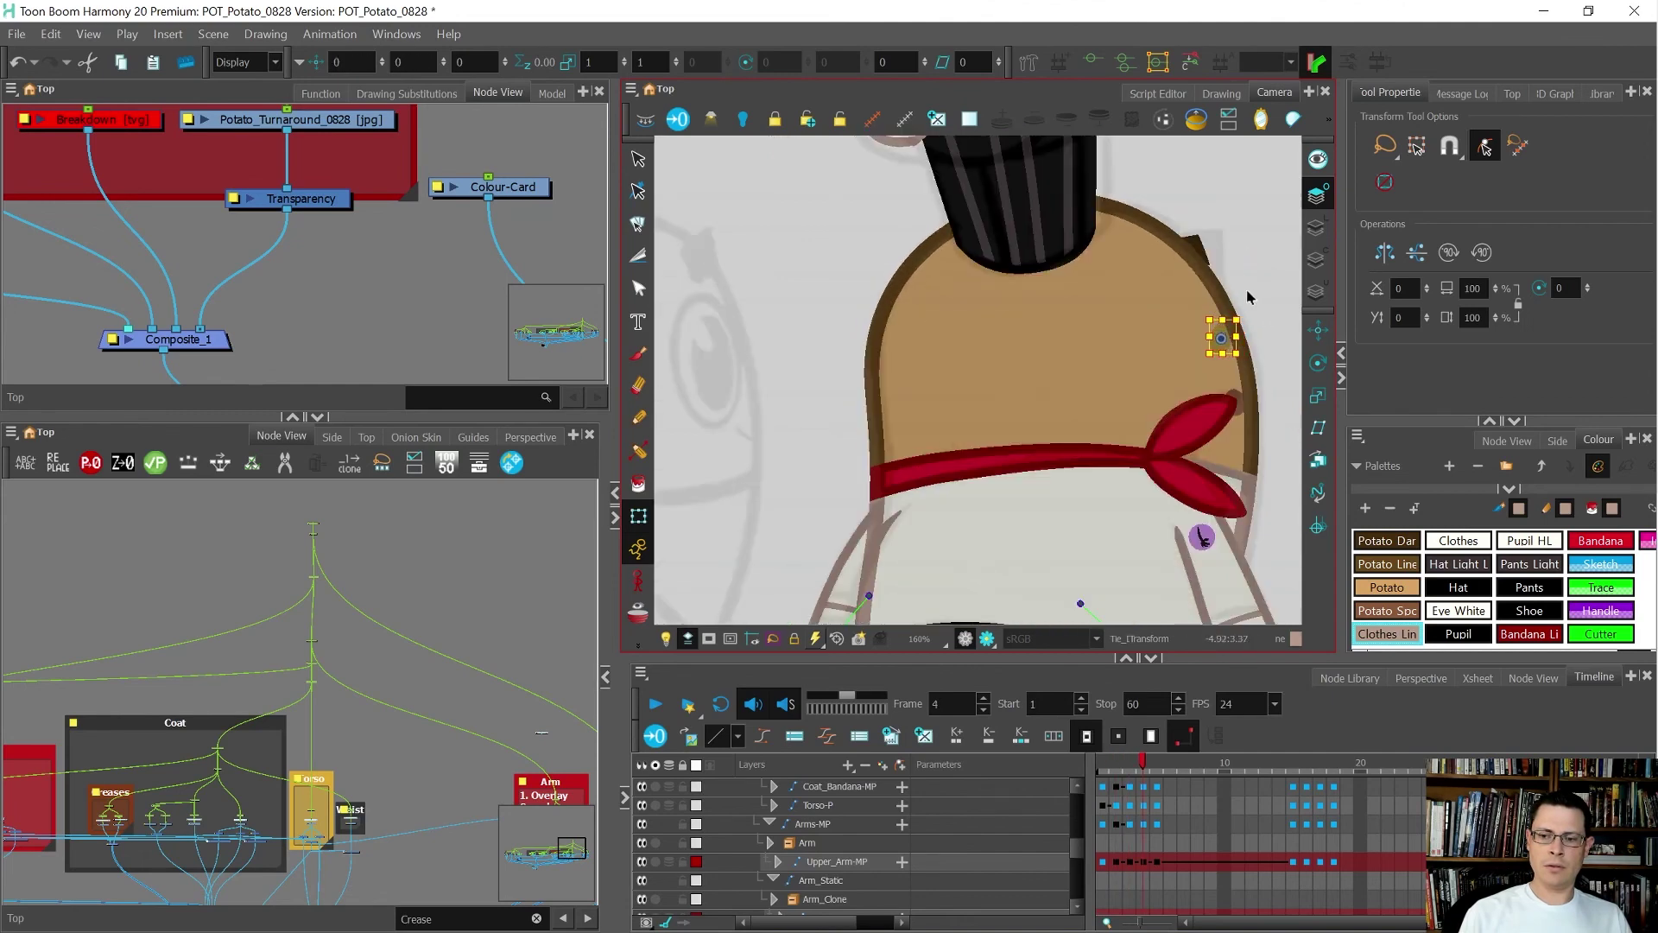
- Shift the lower small face spot outward to the head's outline on frame 4 and reselect the spot pair's parent peg
{"action": "scroll", "coordinate": [1238, 425], "scroll_direction": "up", "scroll_amount": 1}
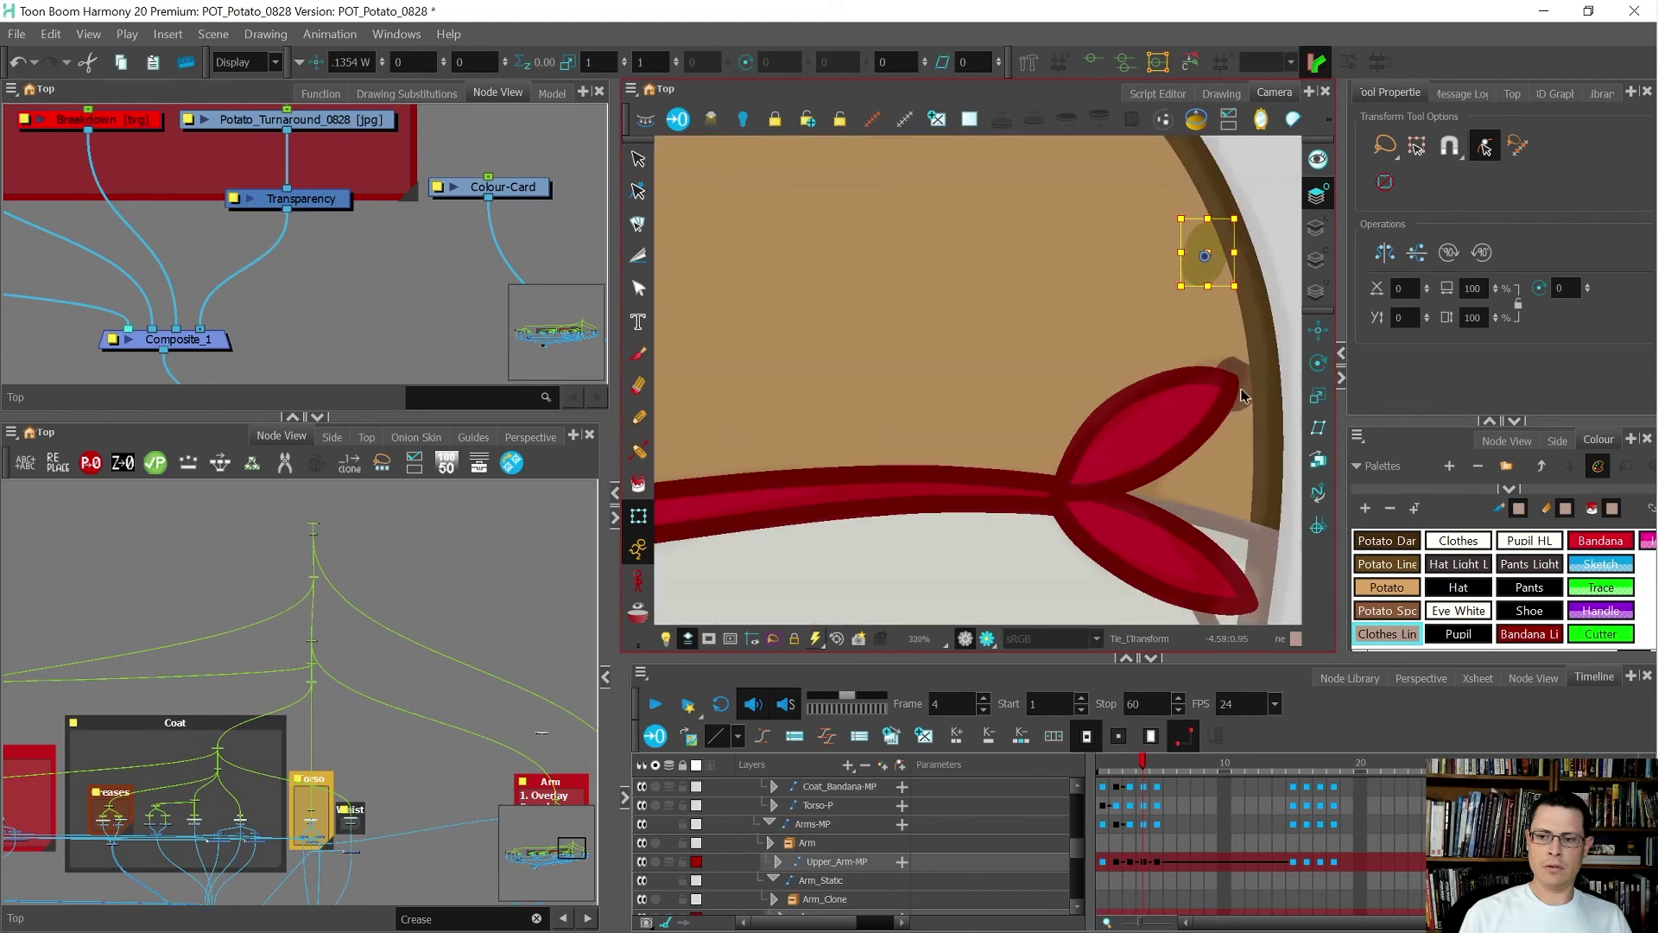
{"action": "left_click", "coordinate": [1241, 394]}
{"action": "left_click_drag", "start_coordinate": [1239, 386], "coordinate": [1259, 385]}
{"action": "scroll", "coordinate": [1107, 358], "scroll_direction": "down", "scroll_amount": 1}
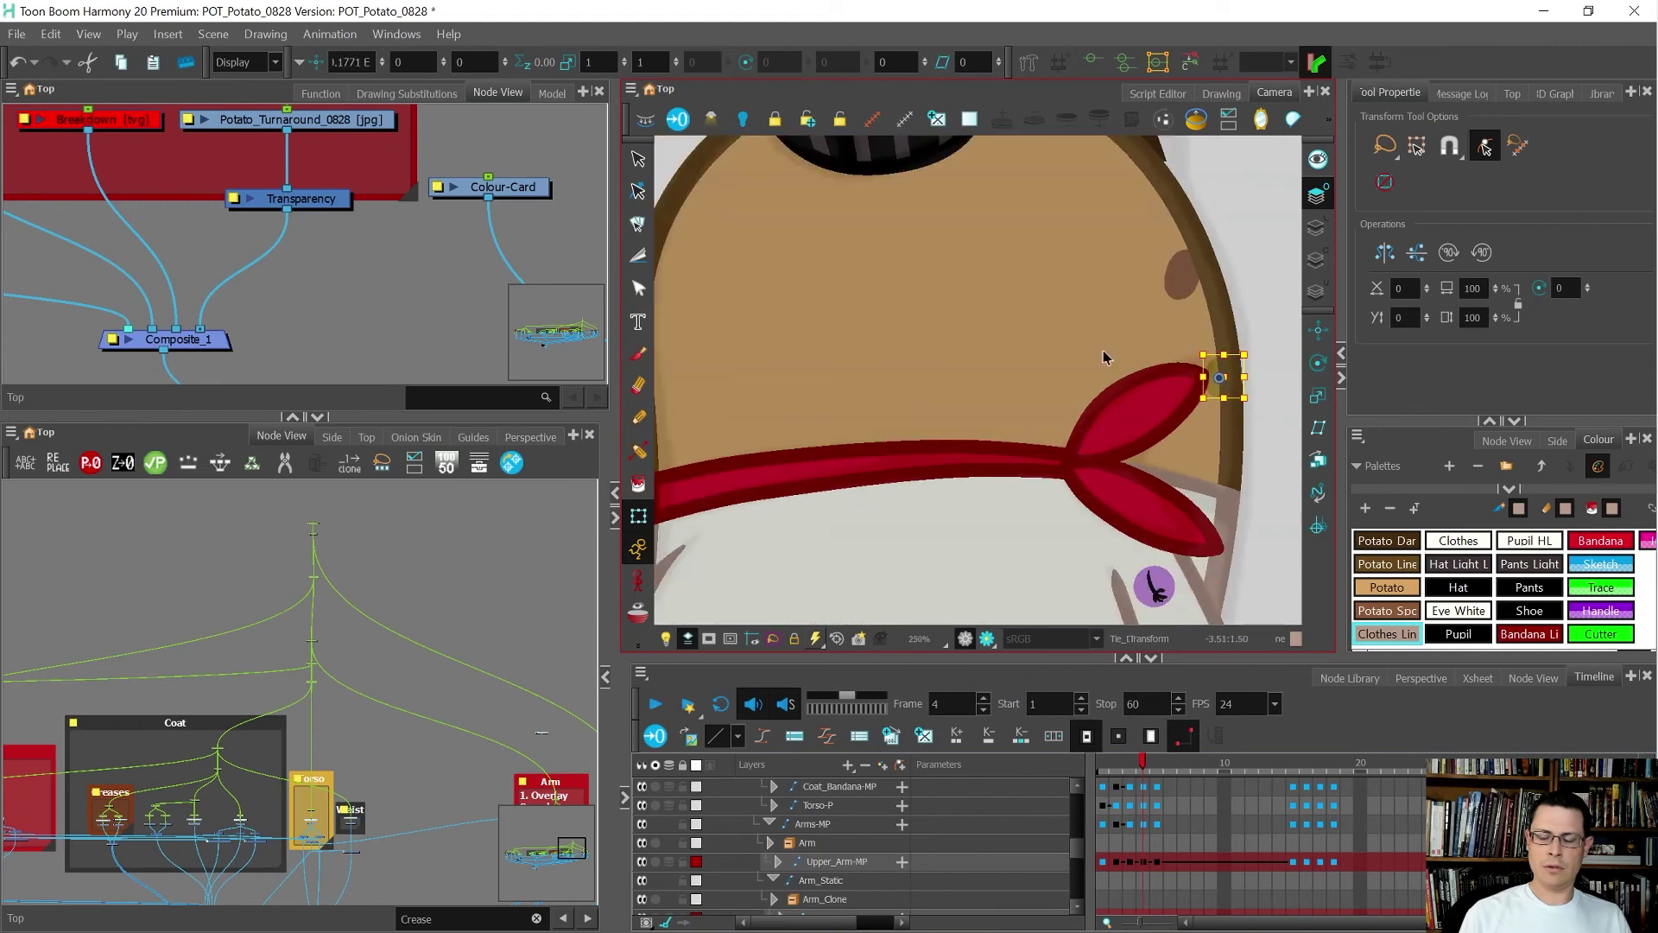
{"action": "key", "text": "b"}
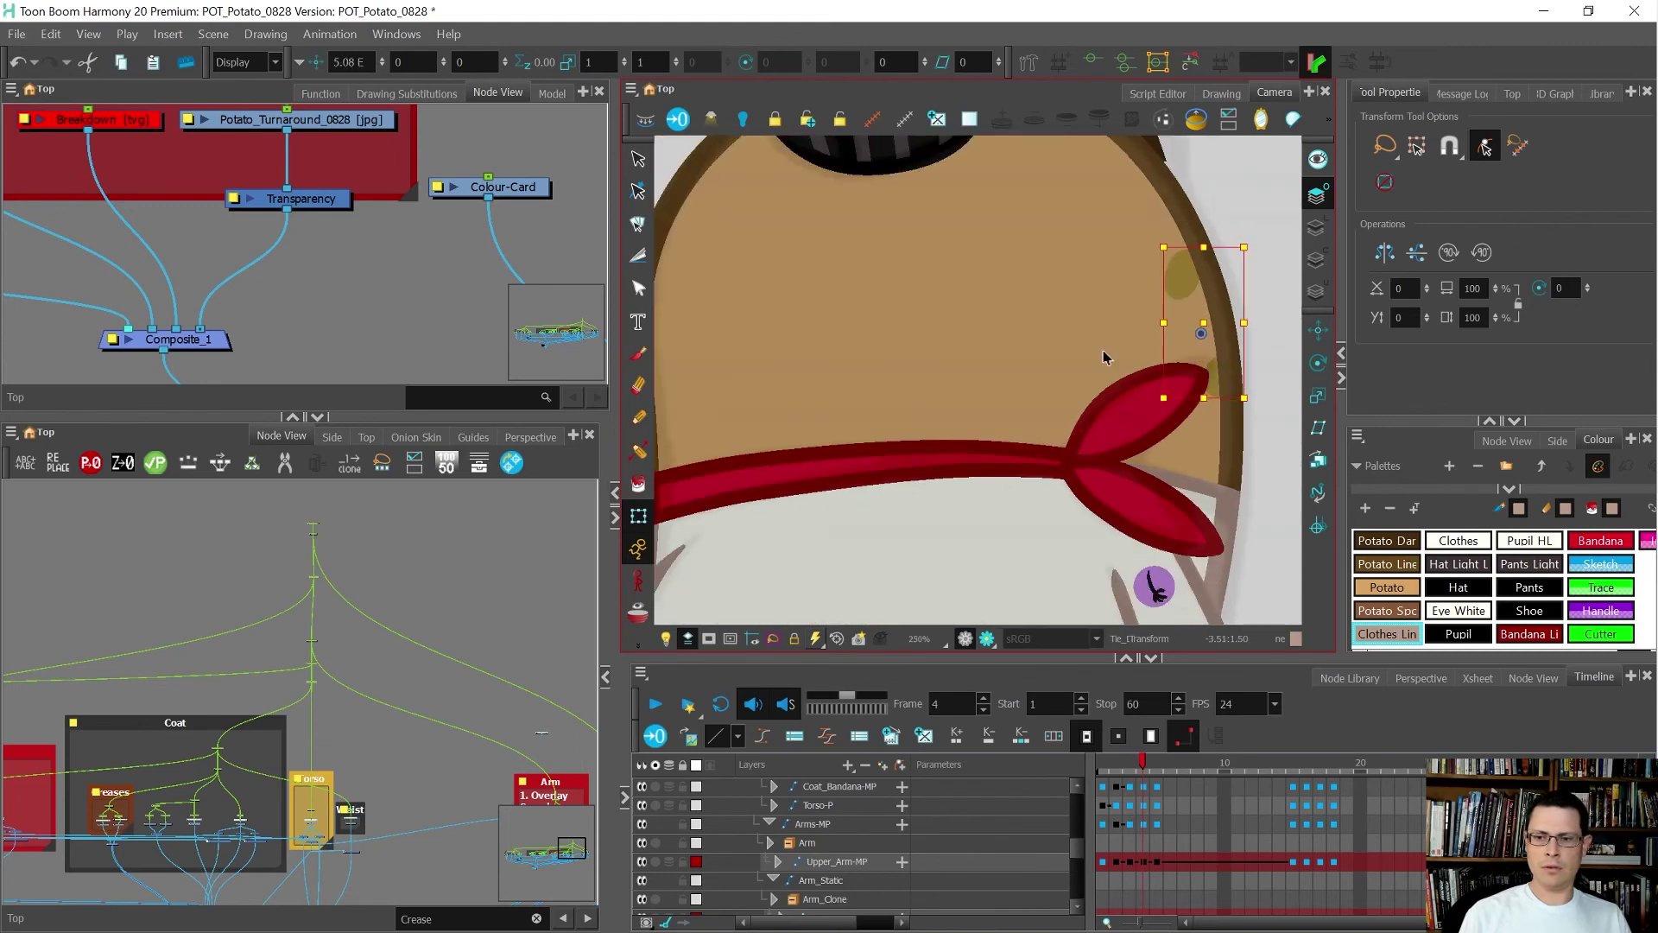
- Copy the Spots12-MP keyframe from frame 4 onto frame 5
{"action": "scroll", "coordinate": [1095, 356], "scroll_direction": "down", "scroll_amount": 5}
{"action": "scroll", "coordinate": [1097, 360], "scroll_direction": "up", "scroll_amount": 4}
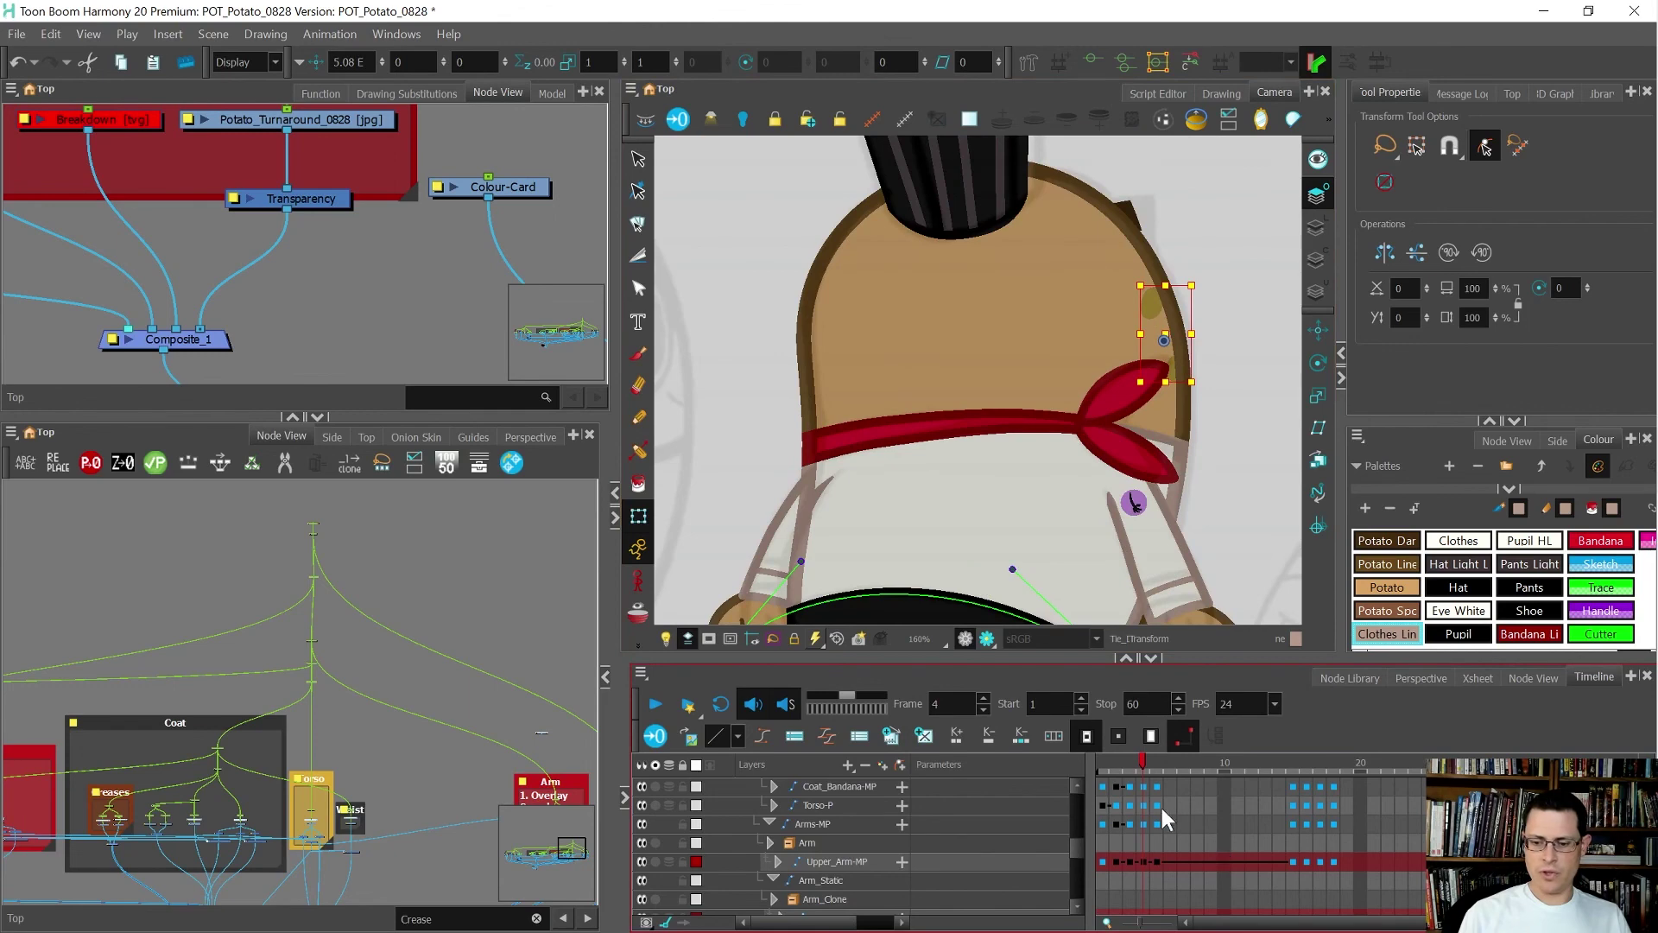
{"action": "key", "text": "o"}
{"action": "key", "text": "comma"}
{"action": "left_click", "coordinate": [1143, 790]}
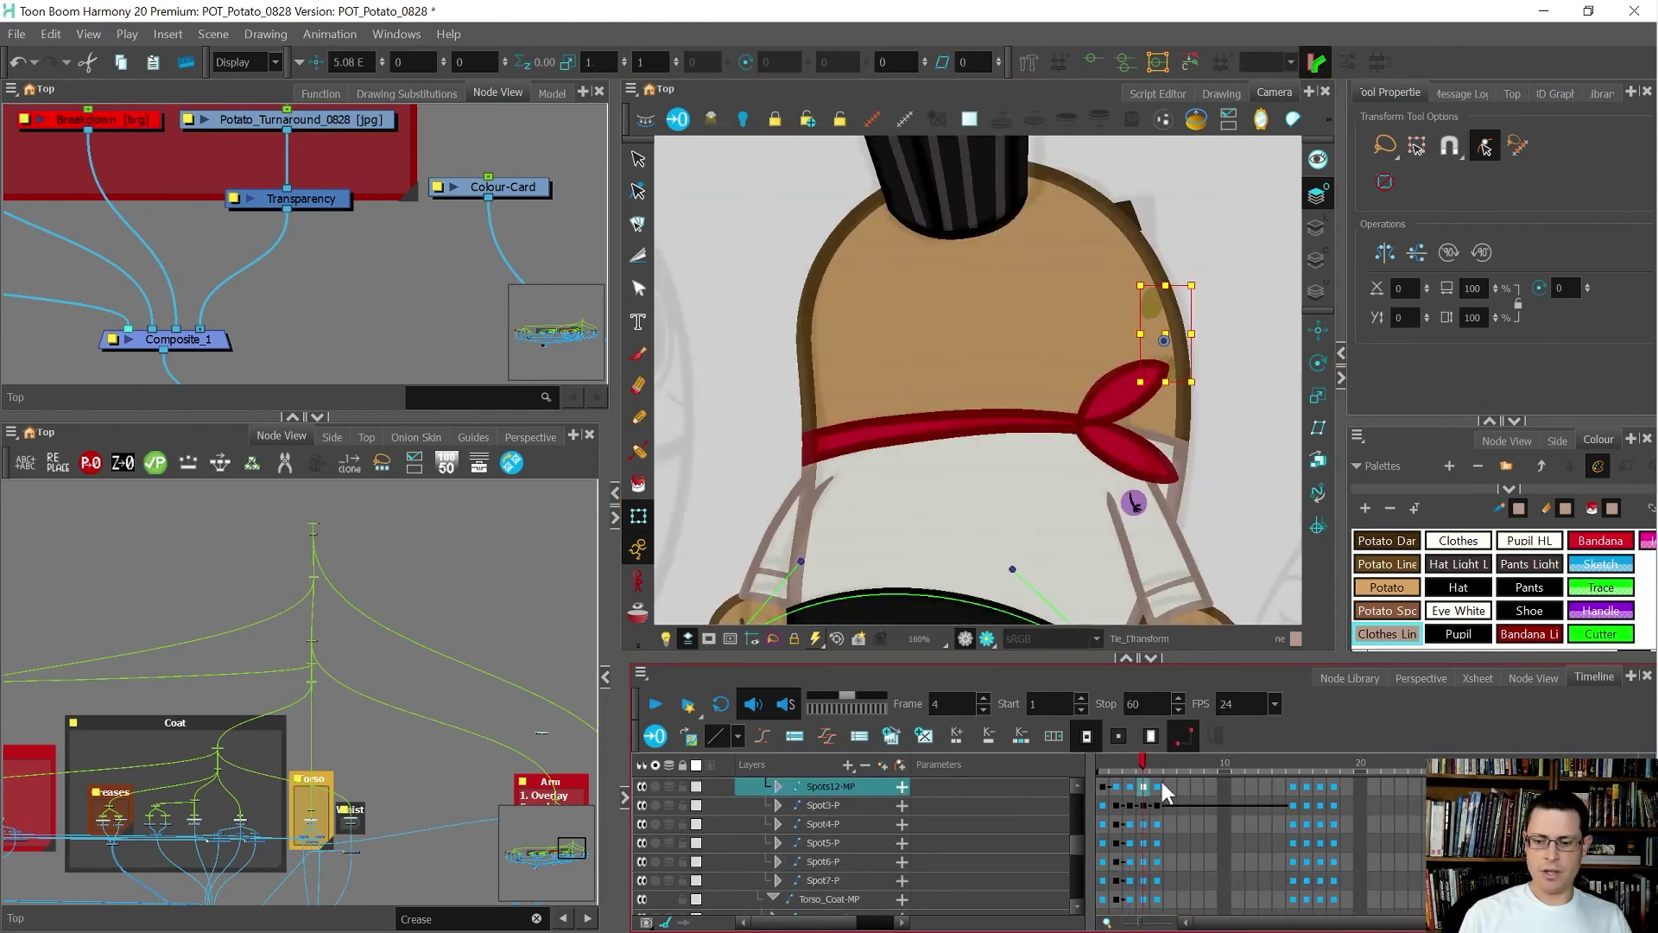
{"action": "left_click", "coordinate": [1159, 783]}
{"action": "scroll", "coordinate": [1199, 325], "scroll_direction": "up", "scroll_amount": 2}
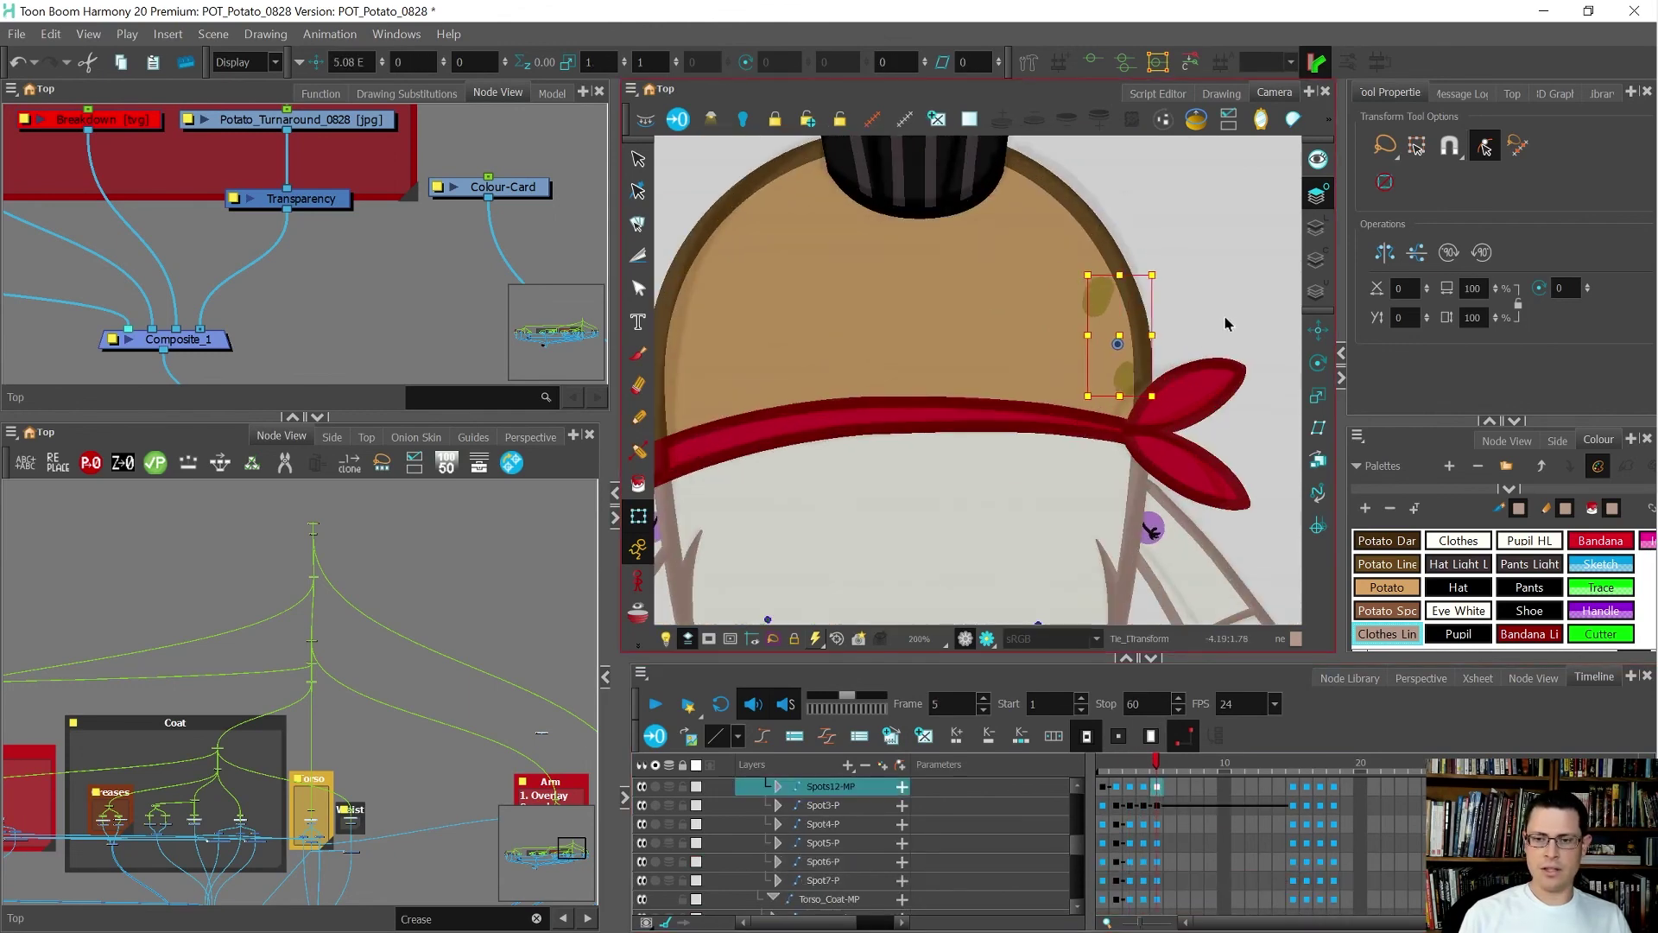
- Shift the two small face spots together outward past the head's edge on frame 5
{"action": "left_click_drag", "start_coordinate": [1249, 323], "coordinate": [1222, 327]}
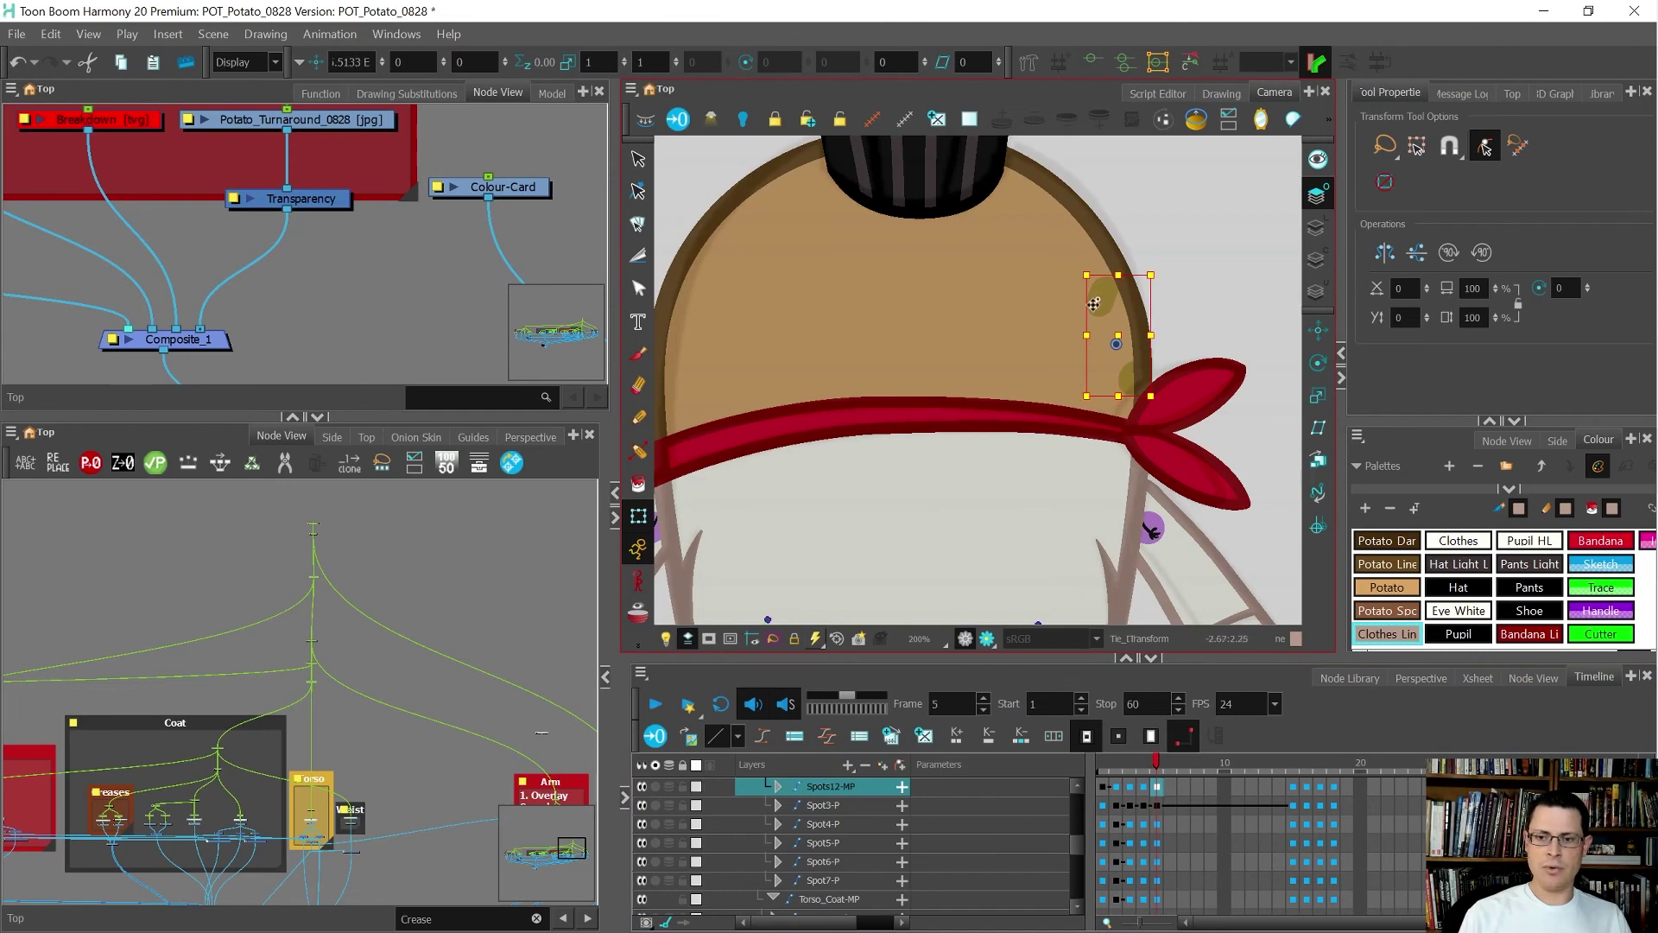
{"action": "left_click", "coordinate": [1095, 300]}
{"action": "scroll", "coordinate": [1119, 302], "scroll_direction": "up", "scroll_amount": 2}
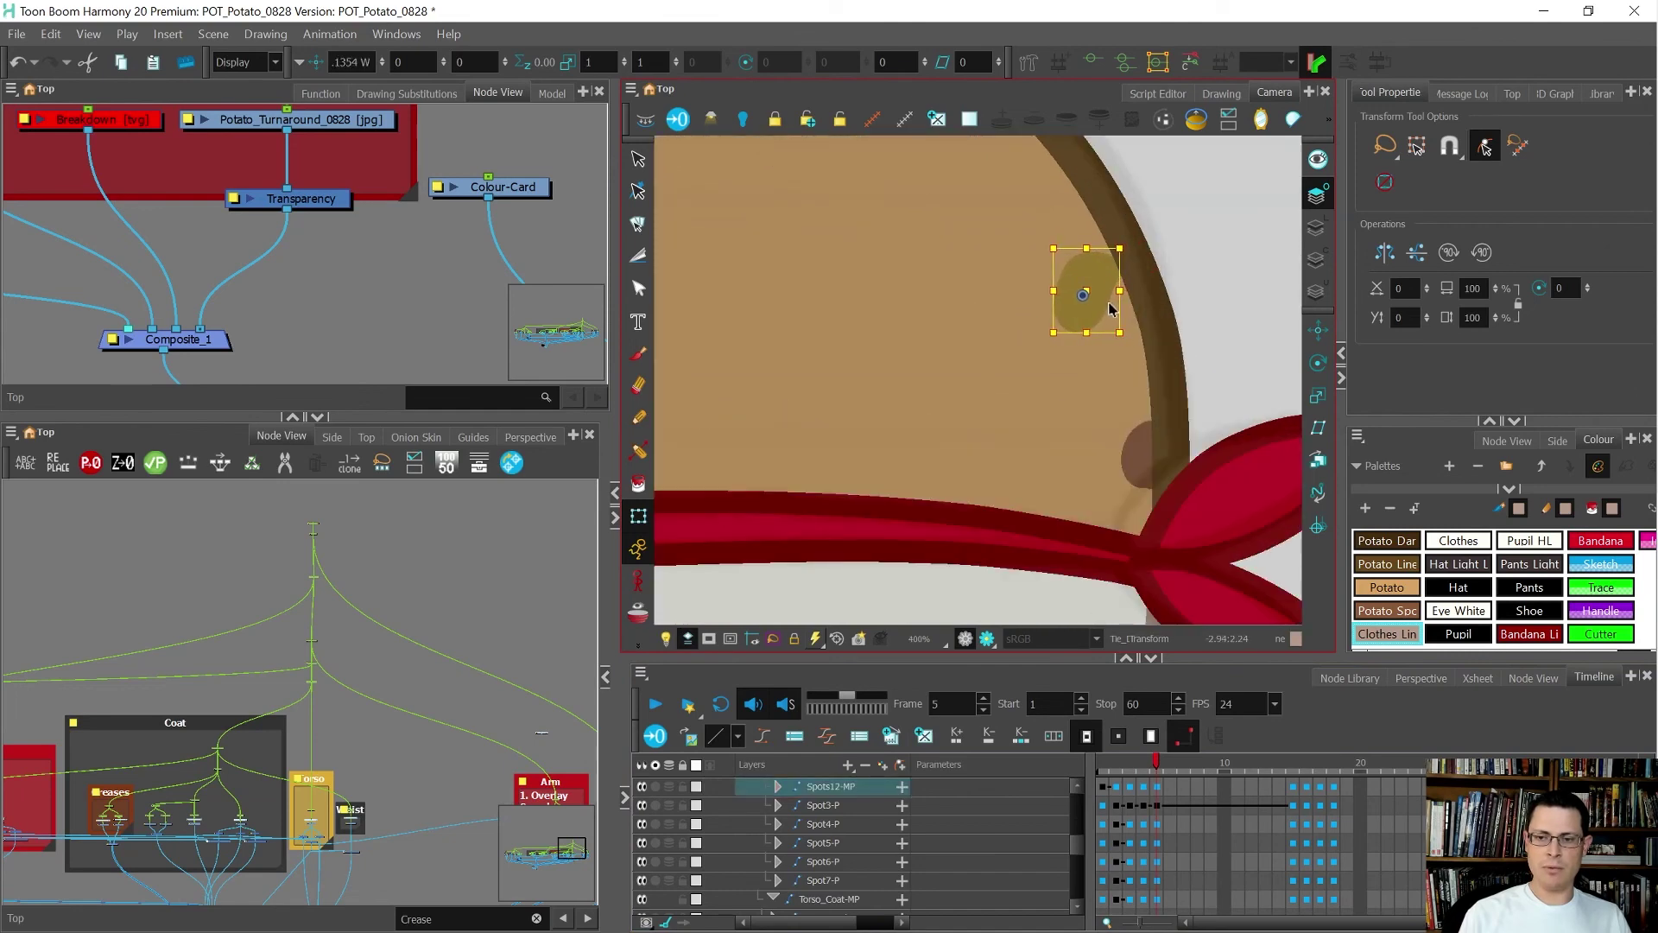
{"action": "key", "text": "b"}
{"action": "scroll", "coordinate": [1037, 333], "scroll_direction": "down", "scroll_amount": 4}
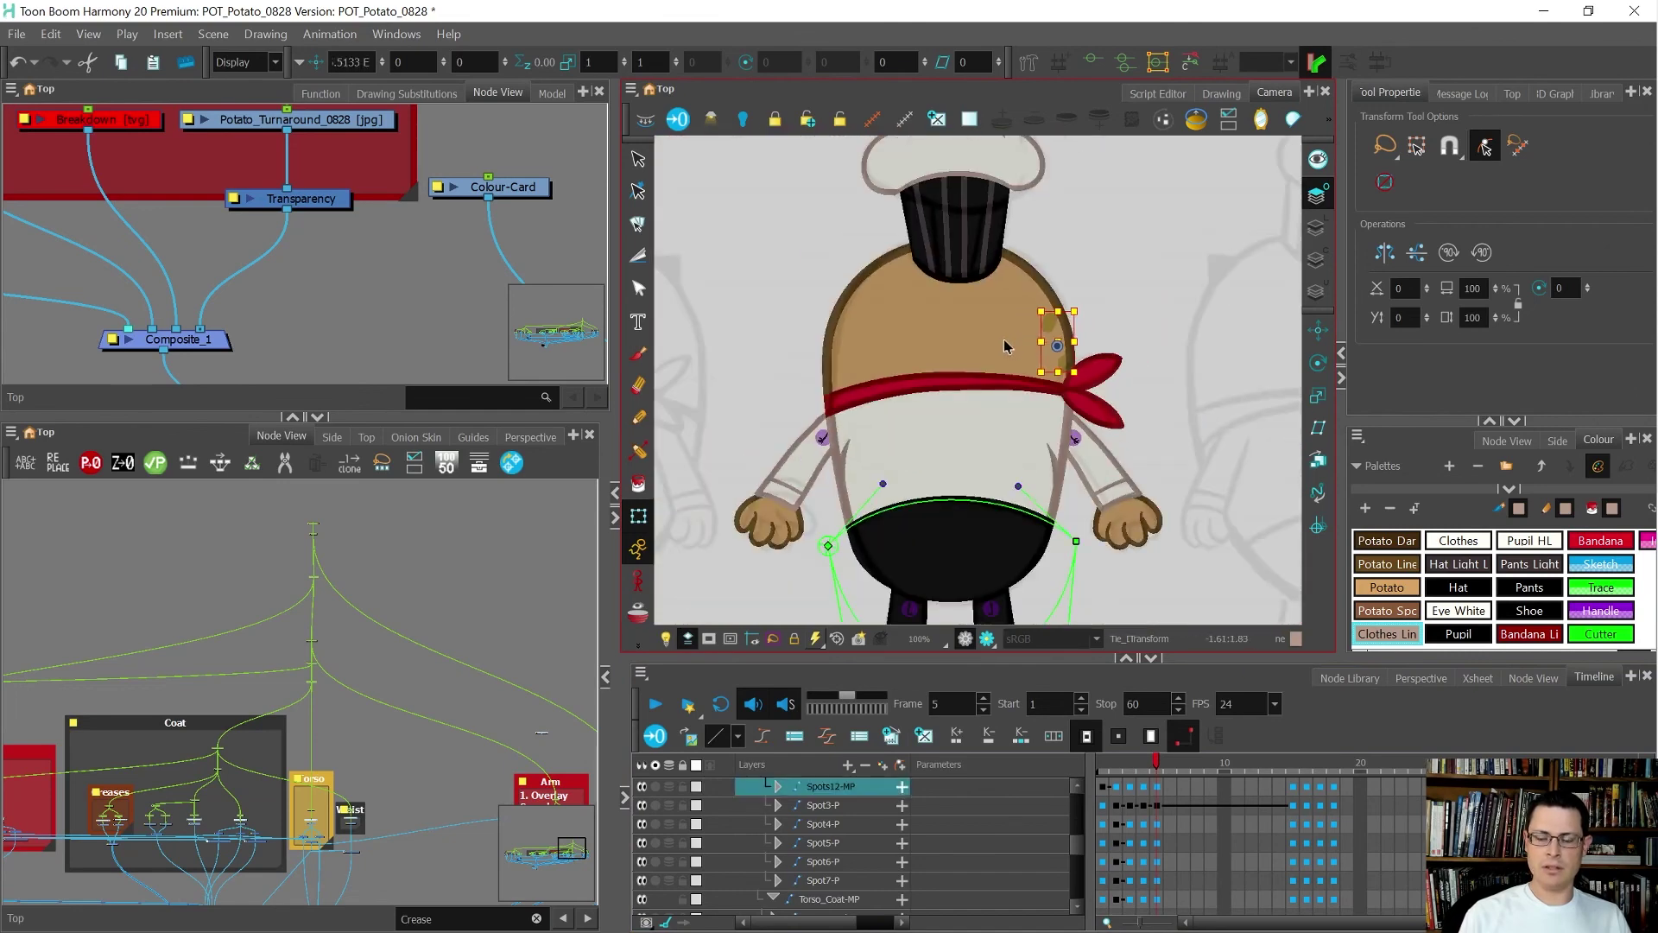
{"action": "key", "text": "comma"}
{"action": "key", "text": "comma"}
{"action": "key", "text": "comma"}
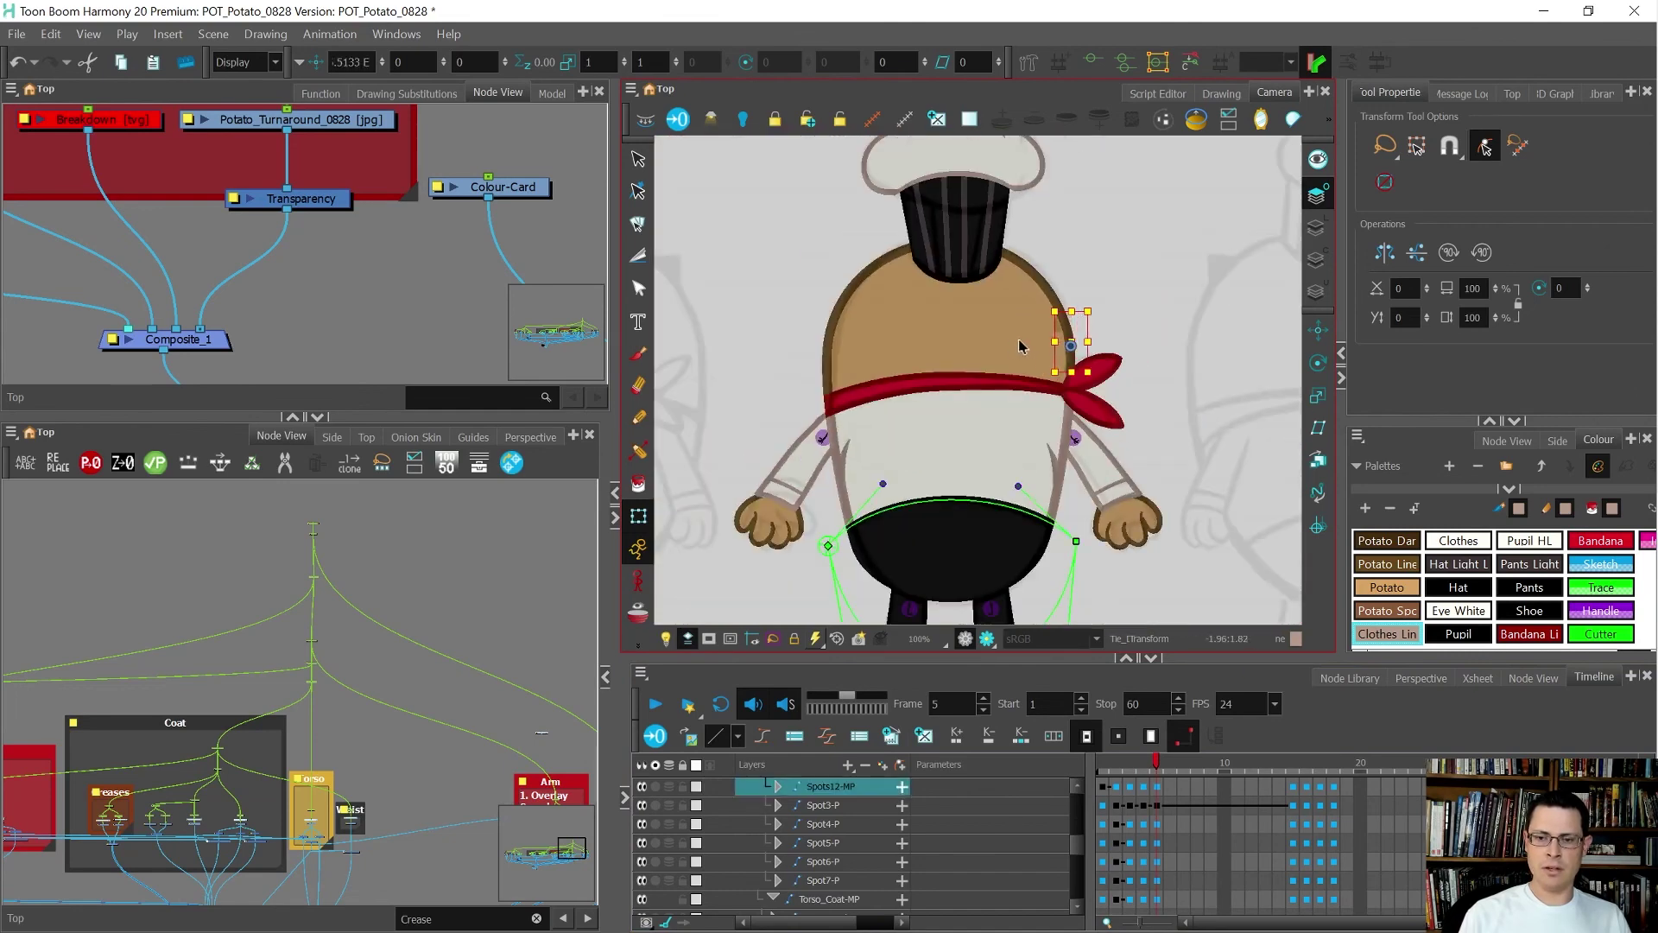
{"action": "key", "text": "comma"}
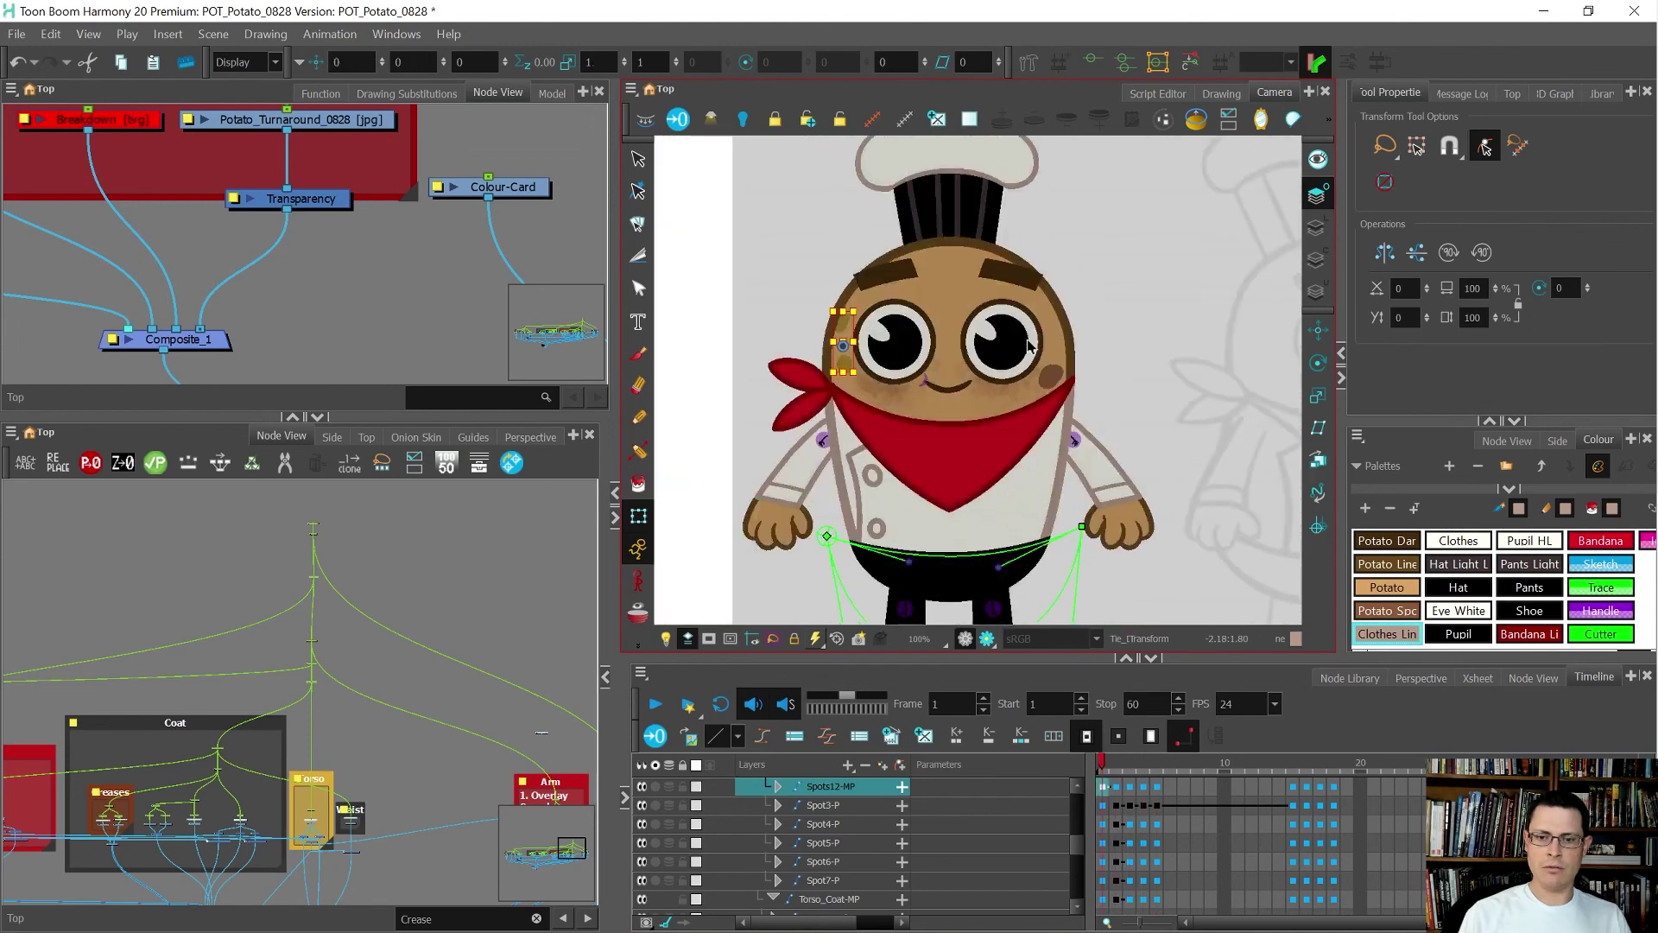
- Examine the two small spots' movement and visibility by flipping between frames 1 and 5
{"action": "key", "text": "period"}
{"action": "key", "text": "period"}
{"action": "key", "text": "period"}
{"action": "key", "text": "period"}
{"action": "key", "text": "comma"}
{"action": "key", "text": "comma"}
{"action": "key", "text": "comma"}
{"action": "key", "text": "period"}
{"action": "key", "text": "period"}
{"action": "key", "text": "period"}
{"action": "key", "text": "comma"}
{"action": "key", "text": "comma"}
{"action": "key", "text": "comma"}
{"action": "key", "text": "comma"}
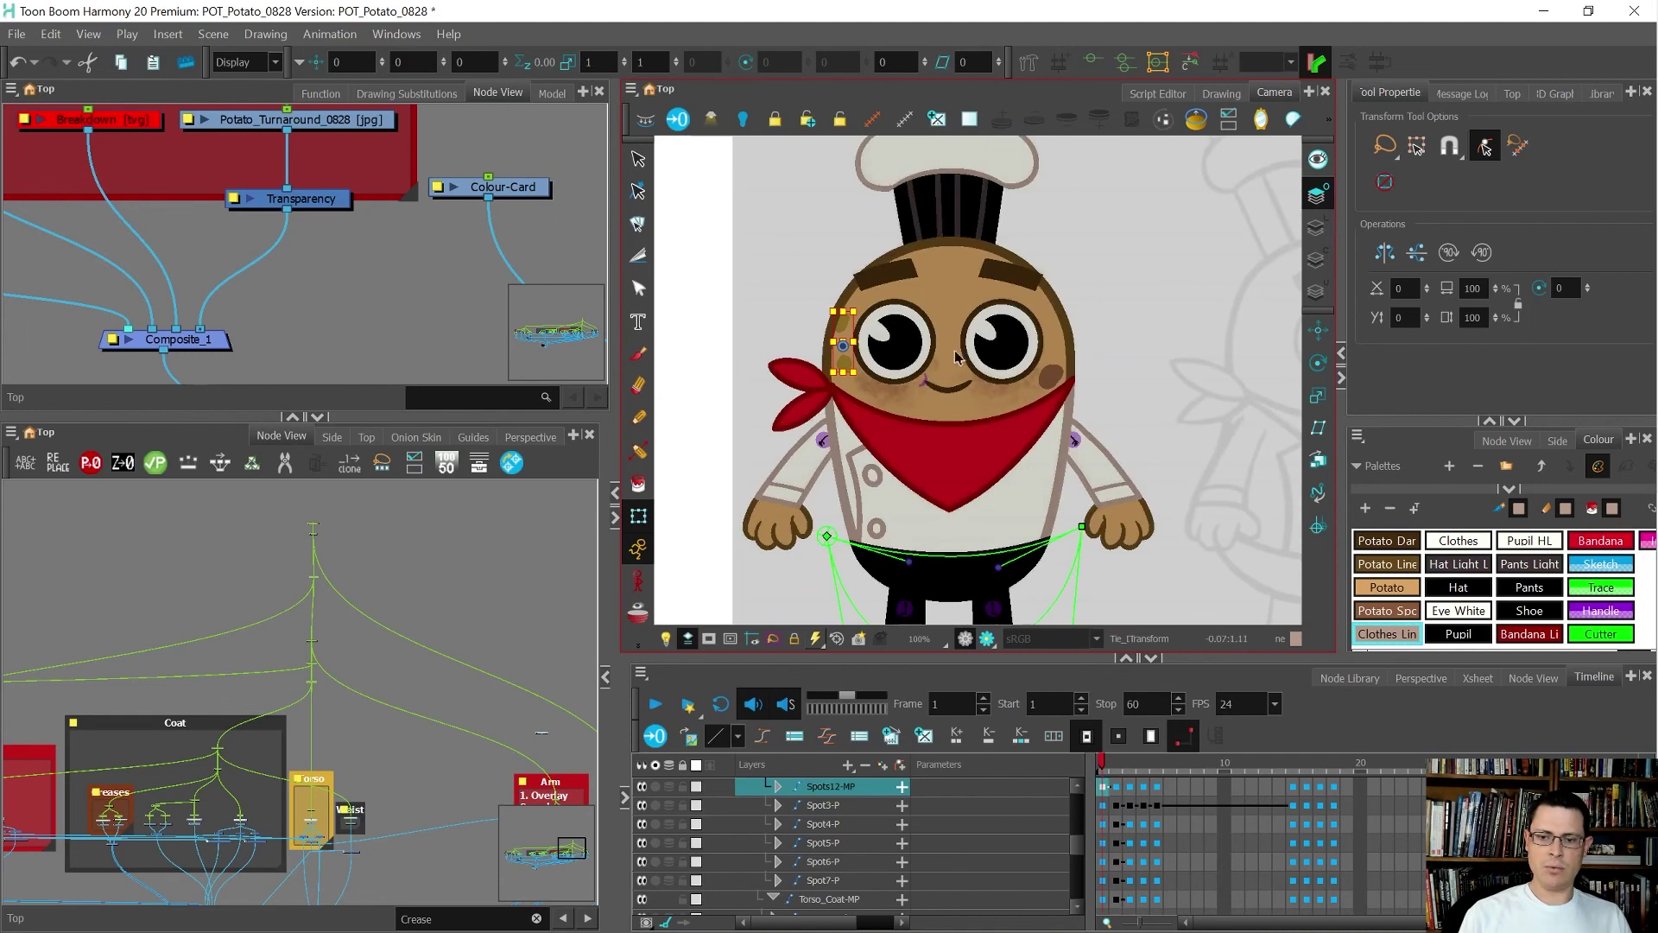
- Deselect the spots and review the whole character's turnaround across the front, side and back poses
{"action": "key", "text": "shift+m"}
{"action": "left_click", "coordinate": [790, 441]}
{"action": "scroll", "coordinate": [928, 397], "scroll_direction": "up", "scroll_amount": 2}
{"action": "key", "text": "period"}
{"action": "key", "text": "period"}
{"action": "key", "text": "period"}
{"action": "key", "text": "period"}
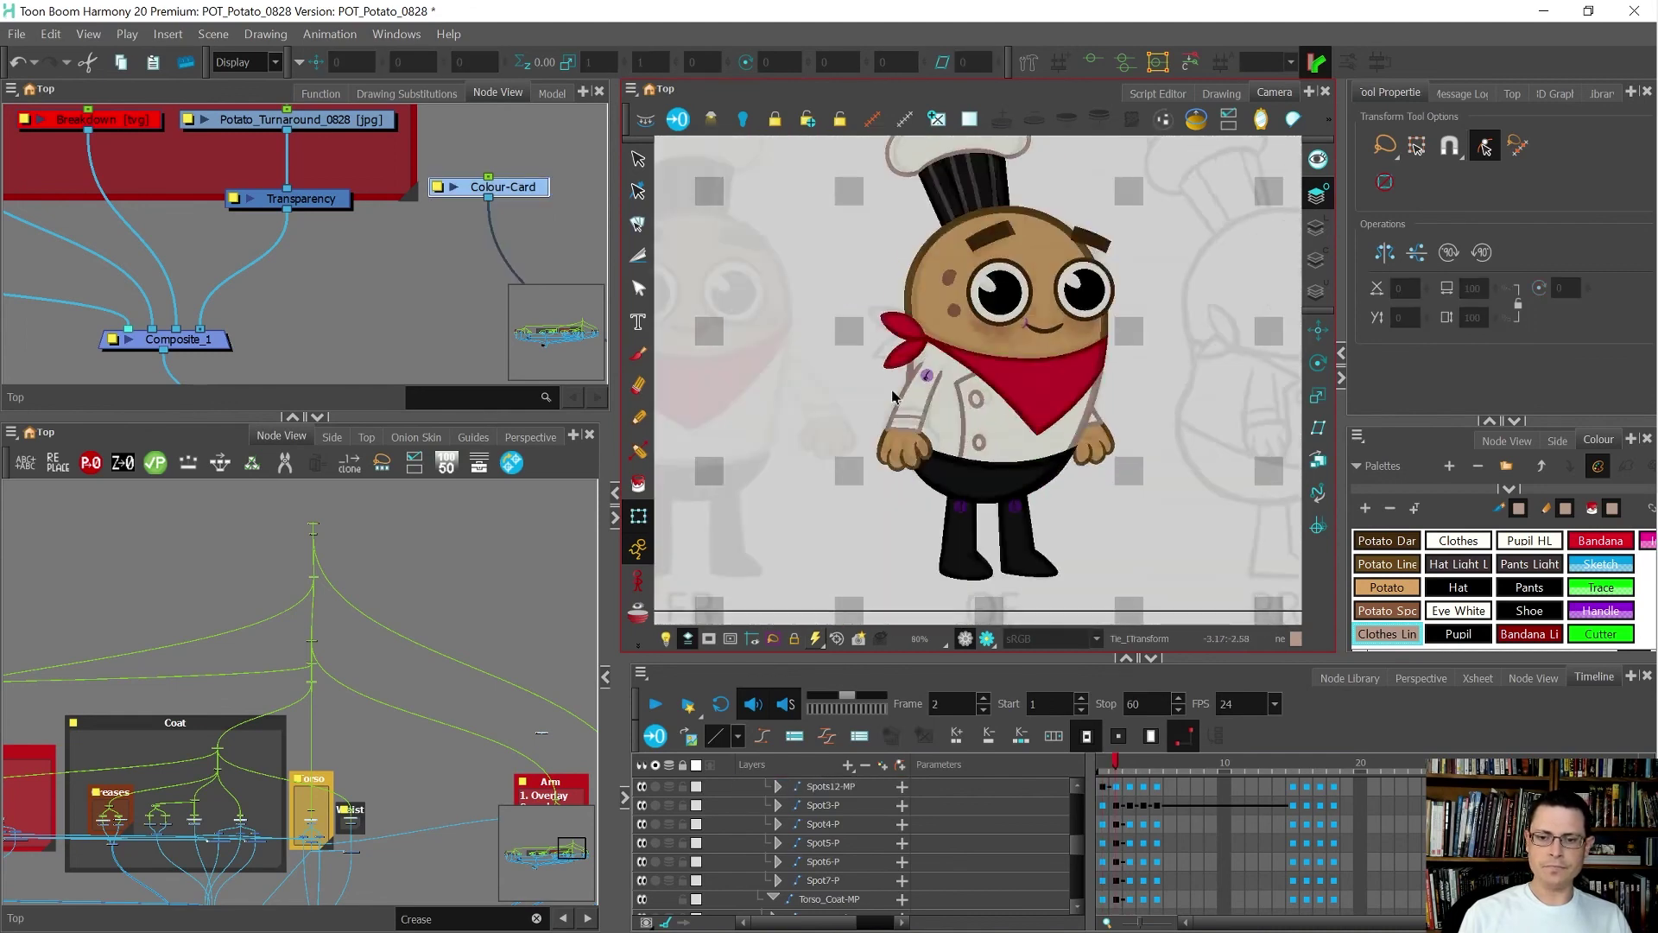
{"action": "key", "text": "comma"}
{"action": "key", "text": "comma"}
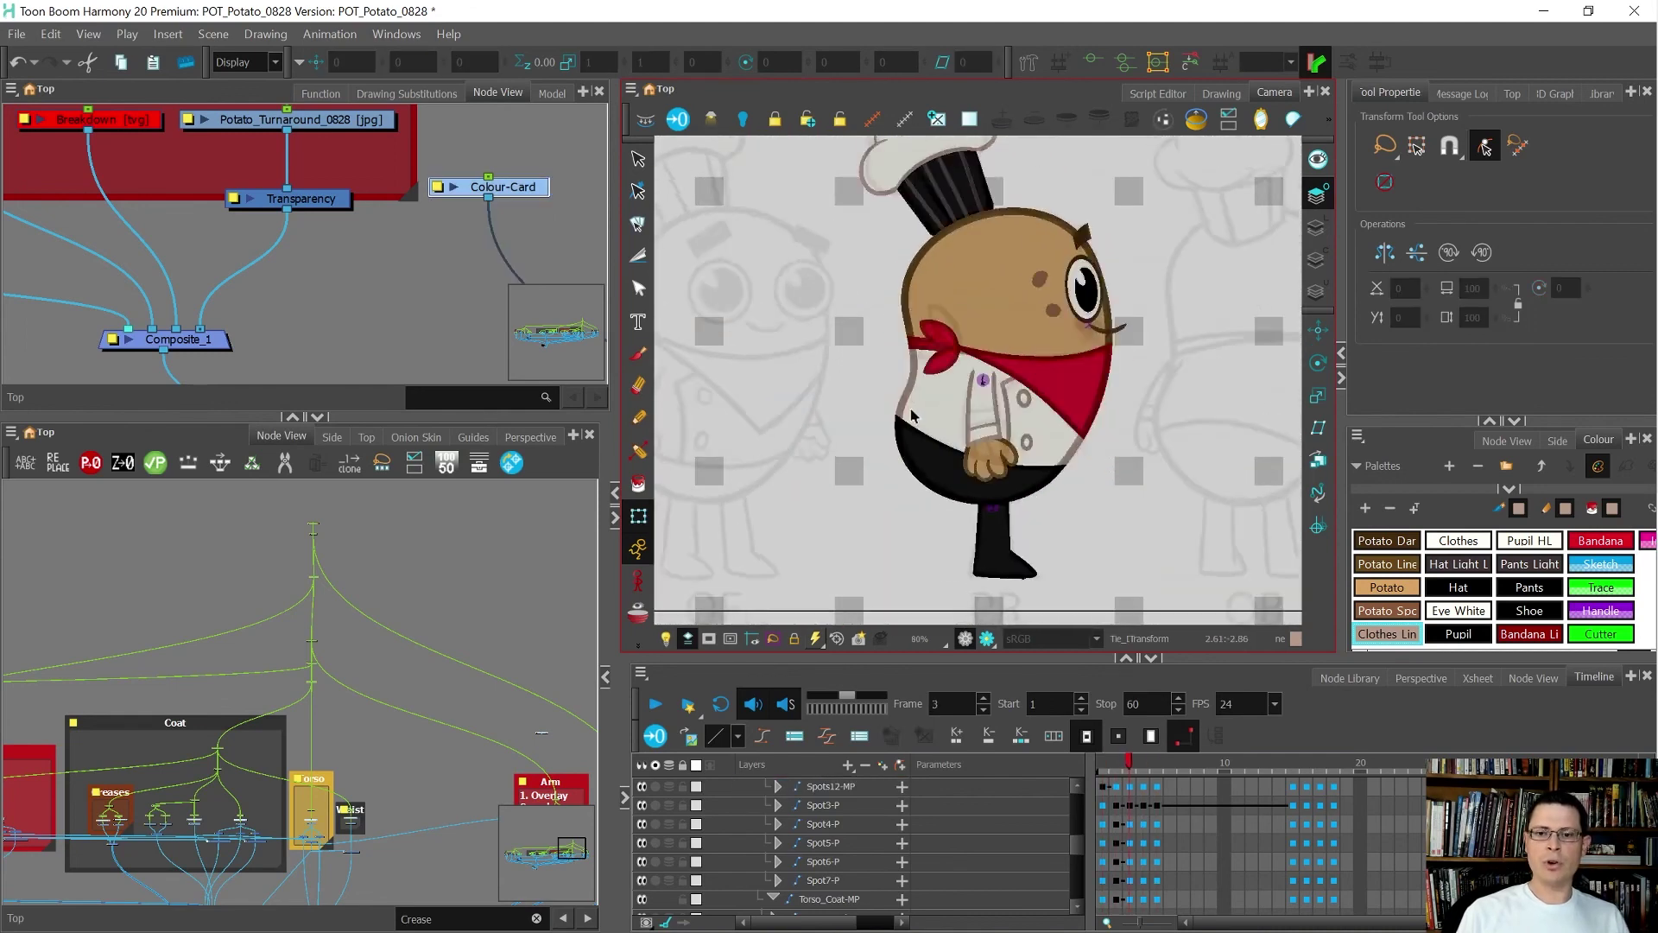
{"action": "key", "text": "comma"}
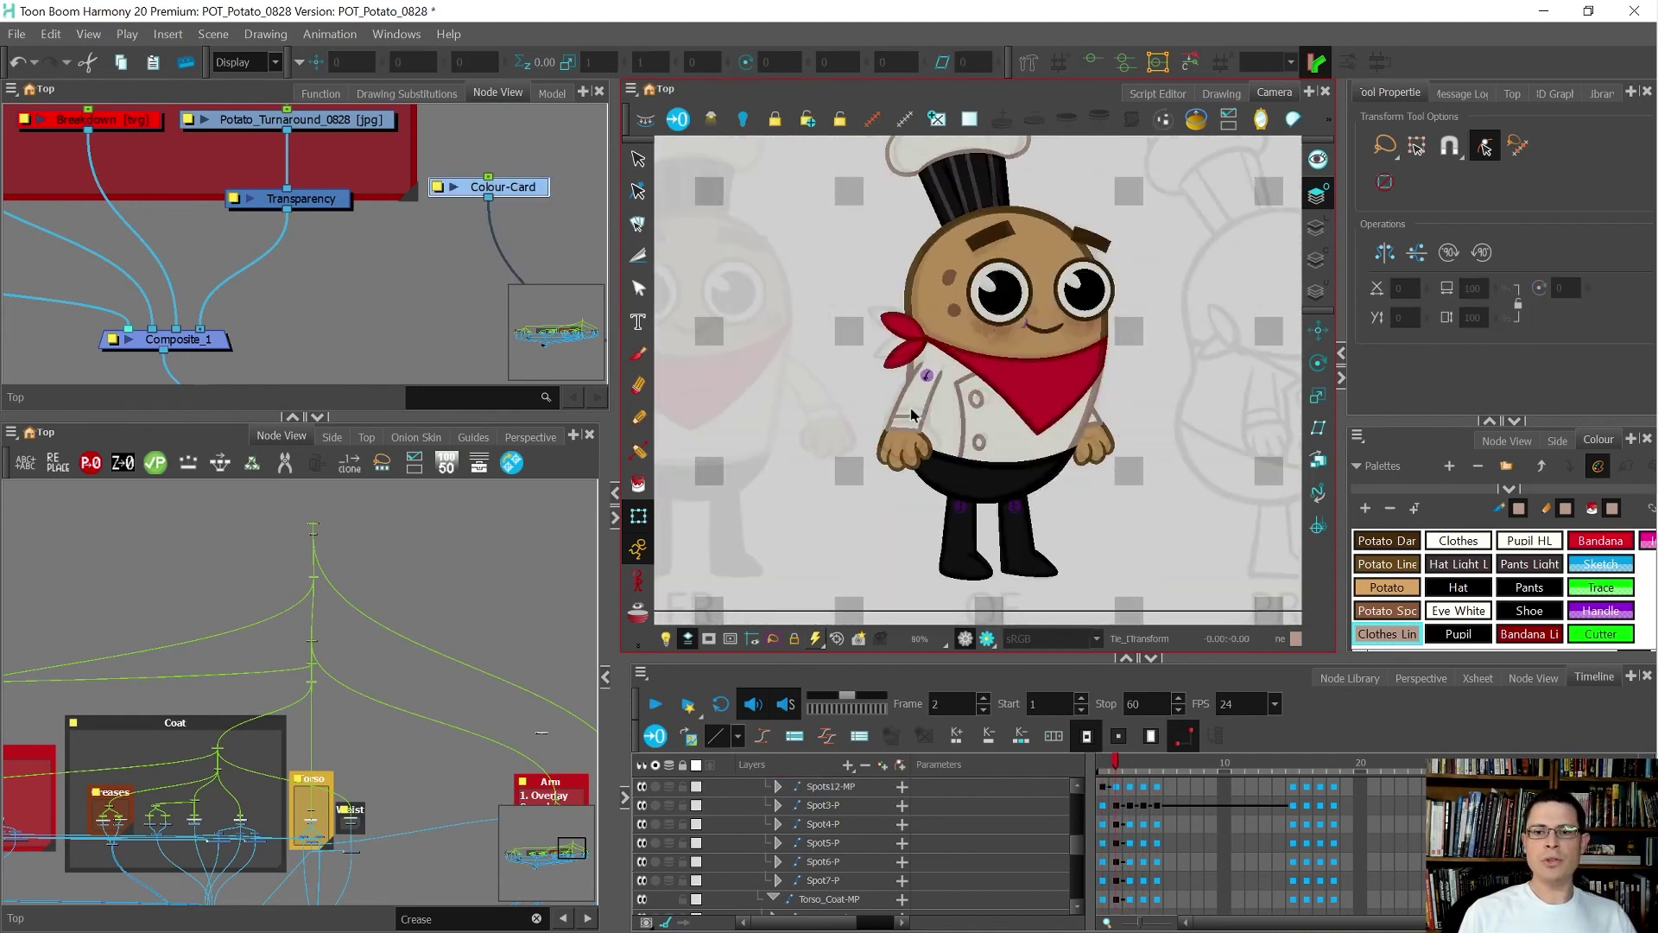
{"action": "scroll", "coordinate": [914, 415], "scroll_direction": "down", "scroll_amount": 1}
{"action": "key", "text": "period"}
{"action": "key", "text": "period"}
{"action": "key", "text": "period"}
{"action": "key", "text": "comma"}
{"action": "key", "text": "comma"}
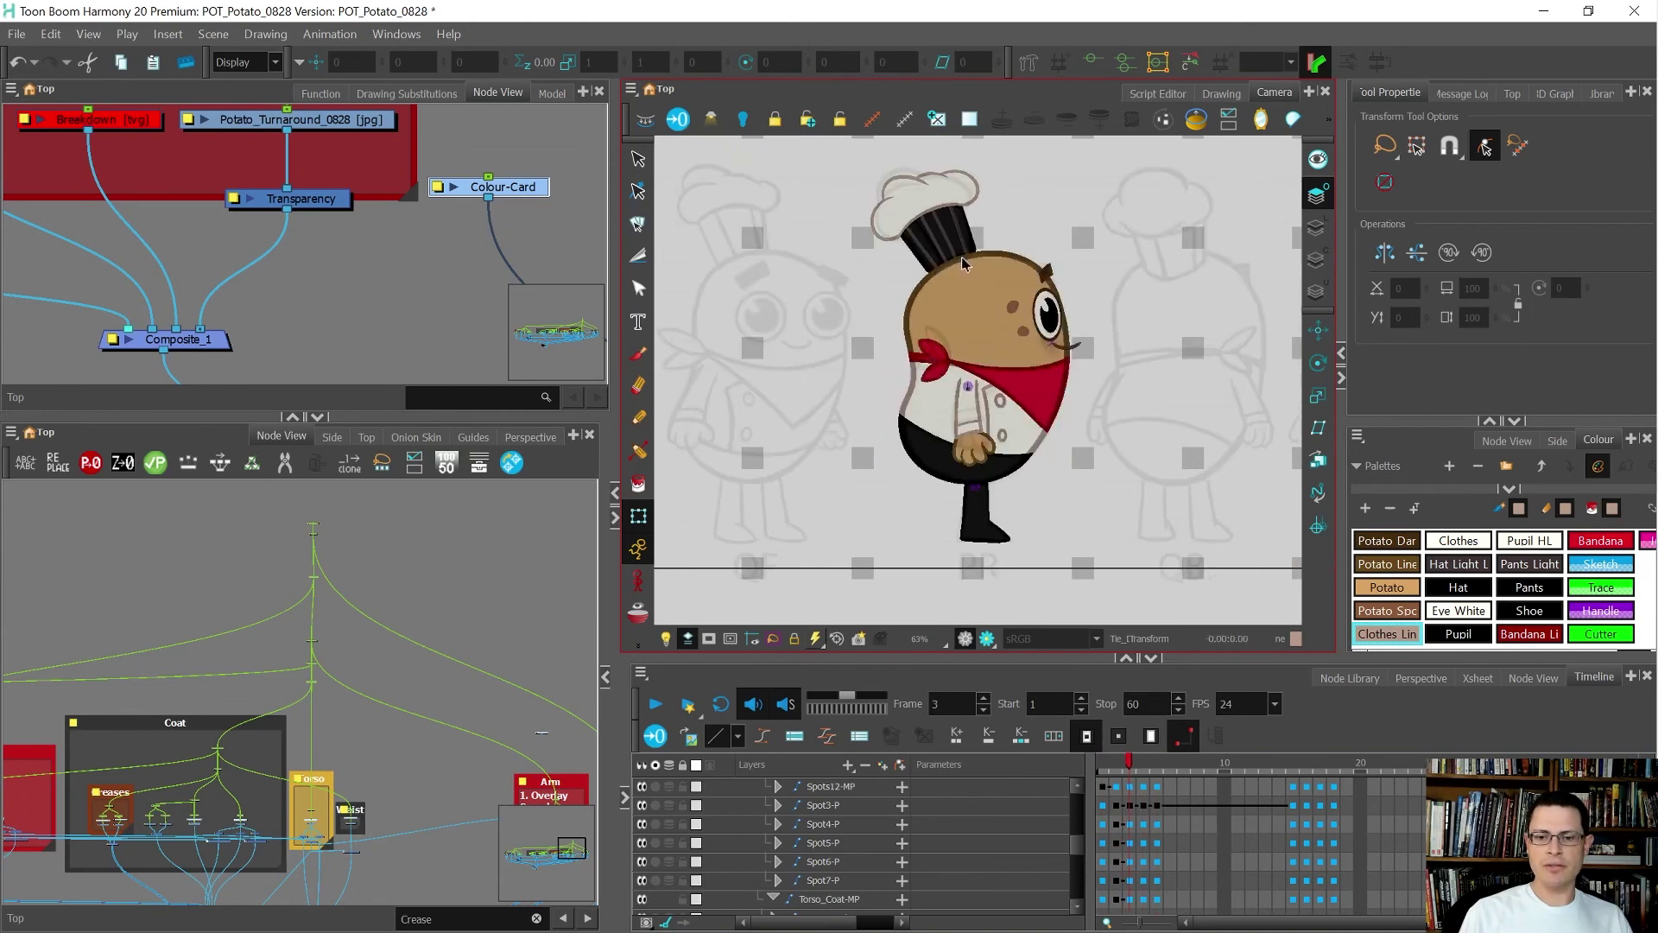
{"action": "key", "text": "comma"}
{"action": "key", "text": "comma"}
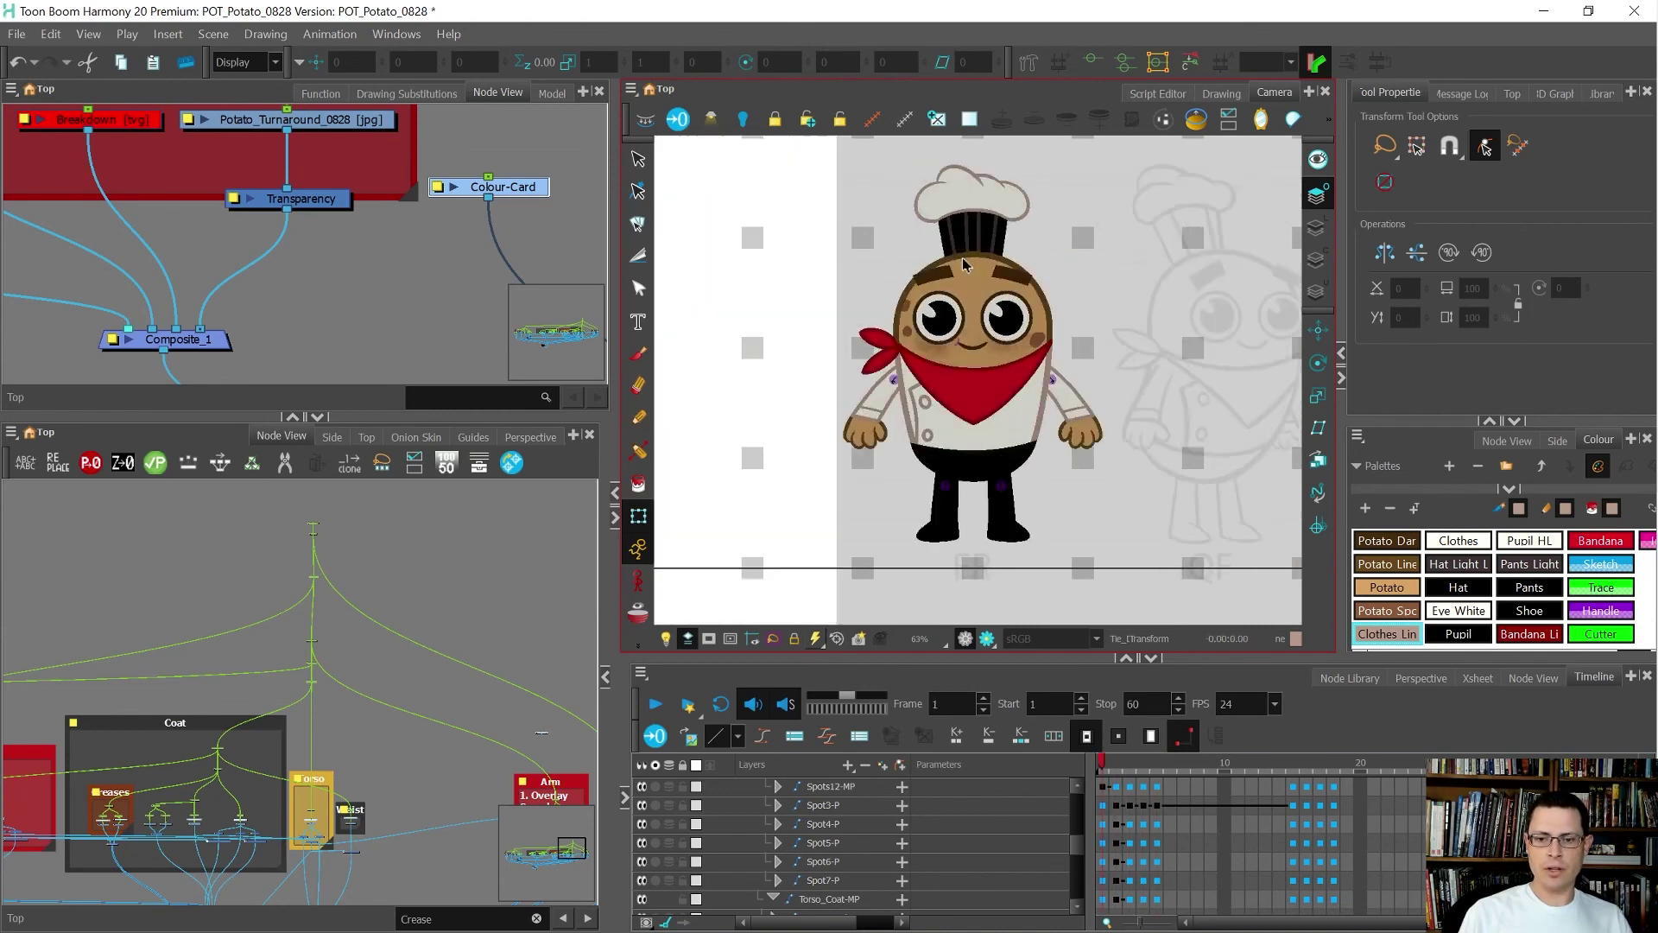
- Review the whole character's turnaround by flipping back and forth between frames 1 and 5
{"action": "key", "text": "period"}
{"action": "key", "text": "period"}
{"action": "key", "text": "comma"}
{"action": "key", "text": "period"}
{"action": "key", "text": "comma"}
{"action": "key", "text": "comma"}
{"action": "key", "text": "period"}
{"action": "key", "text": "period"}
{"action": "key", "text": "period"}
{"action": "key", "text": "comma"}
{"action": "key", "text": "comma"}
{"action": "key", "text": "comma"}
{"action": "key", "text": "period"}
{"action": "key", "text": "period"}
{"action": "key", "text": "period"}
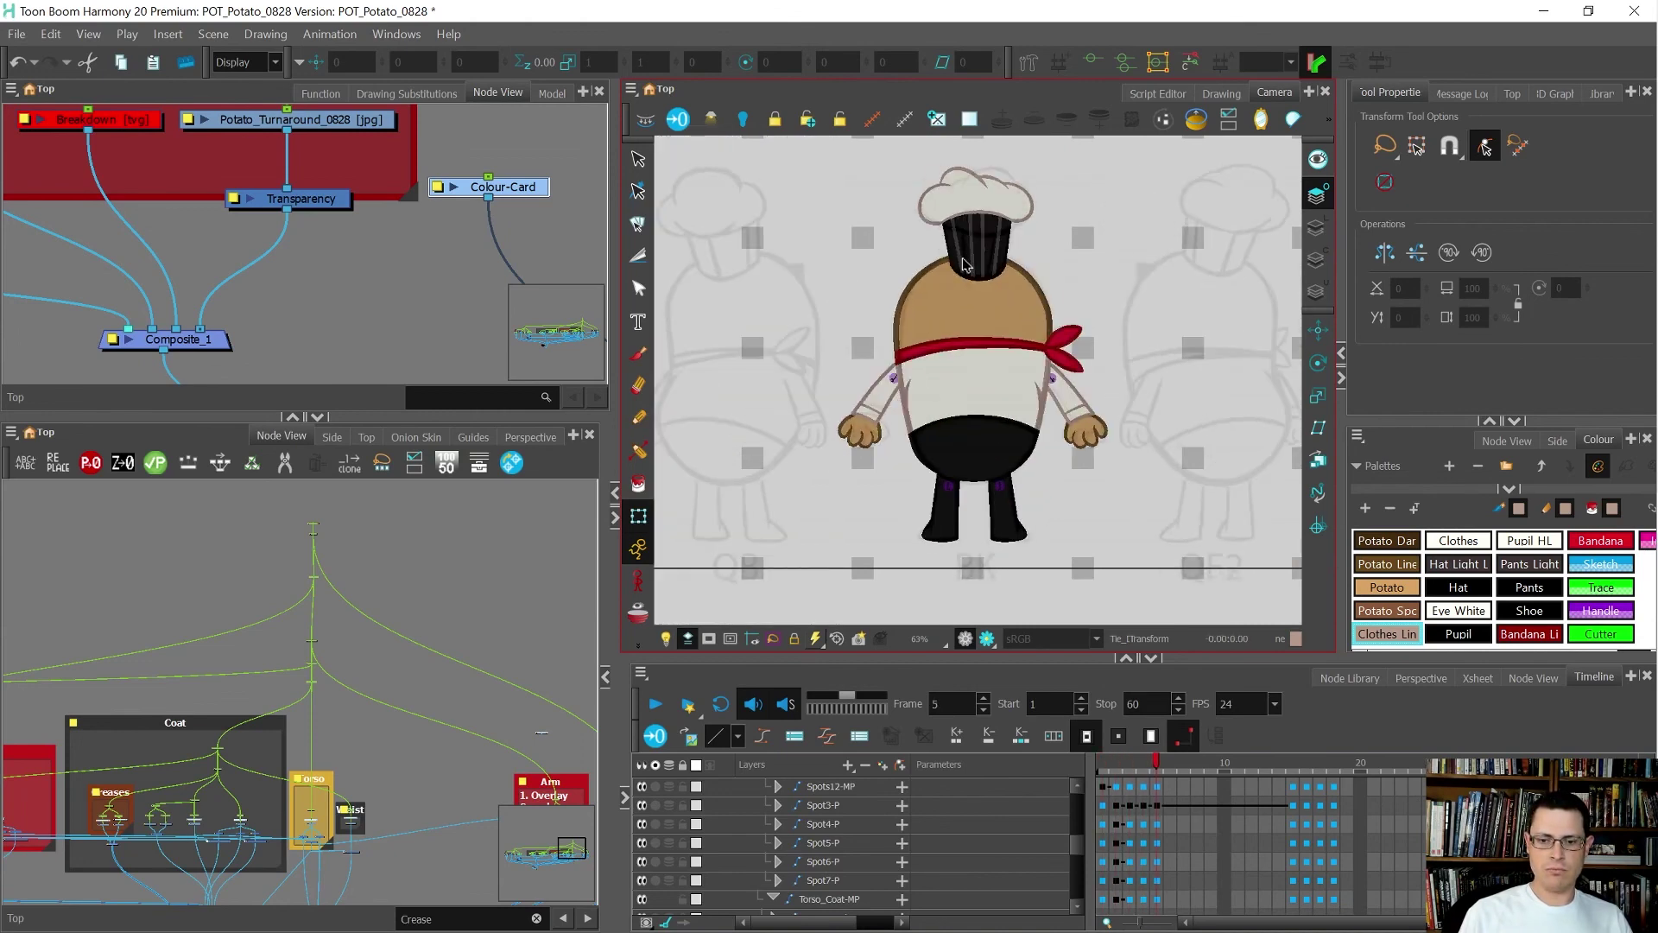
{"action": "key", "text": "comma"}
{"action": "key", "text": "comma"}
{"action": "key", "text": "comma"}
{"action": "key", "text": "period"}
{"action": "key", "text": "period"}
{"action": "key", "text": "period"}
{"action": "key", "text": "period"}
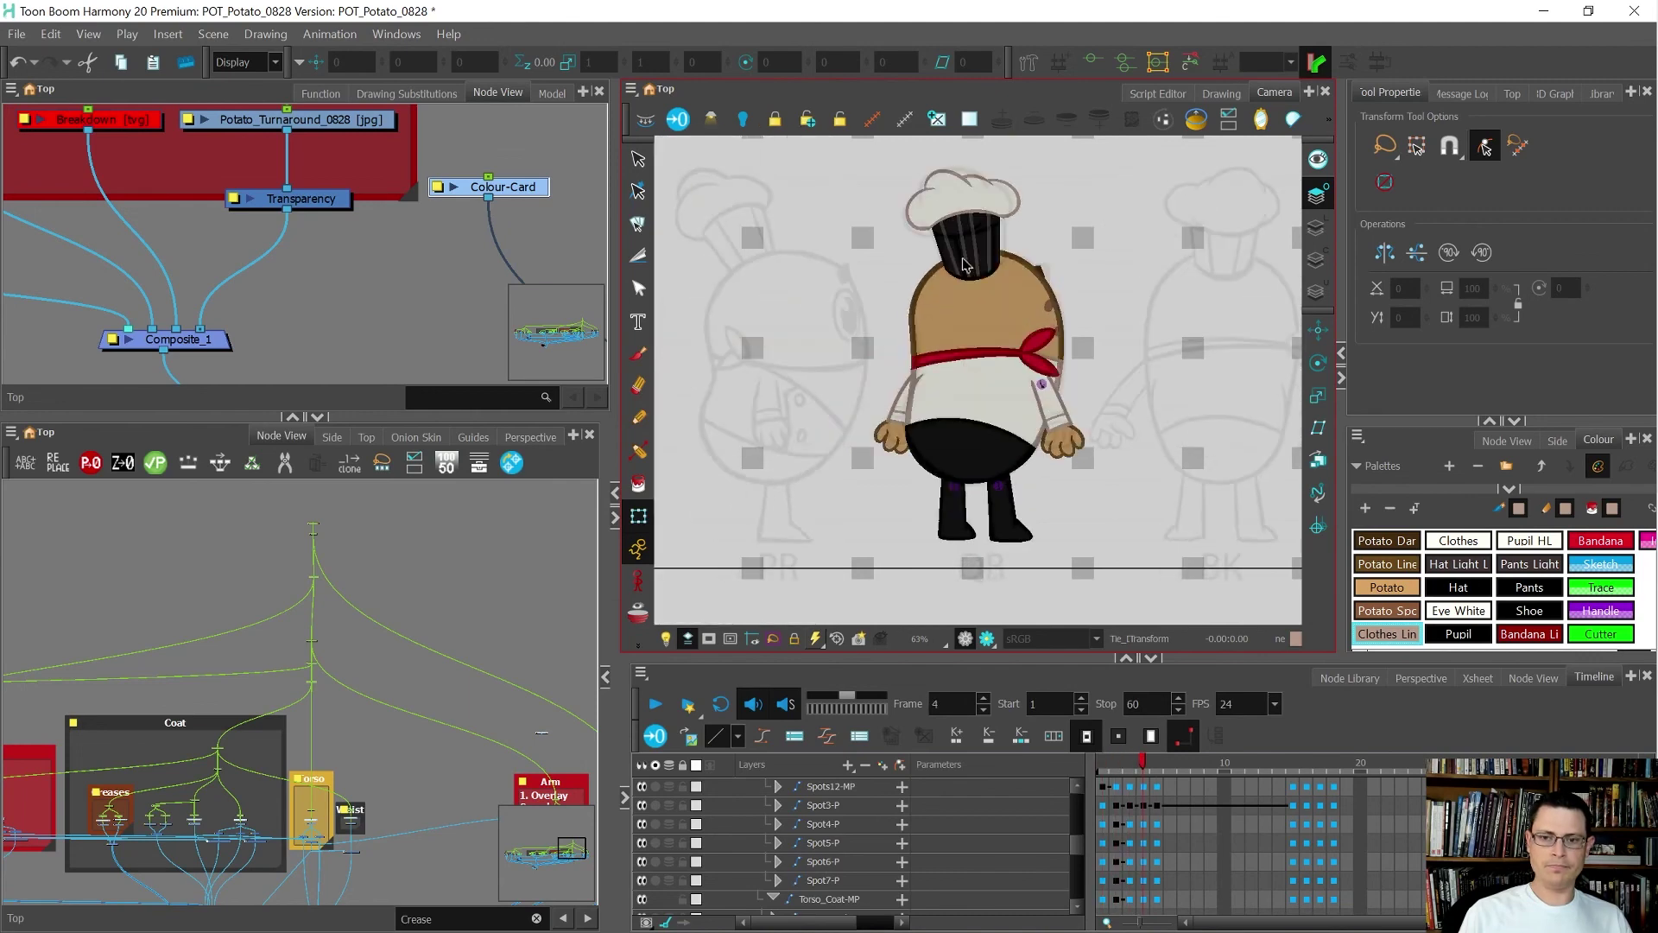
{"action": "key", "text": "comma"}
{"action": "key", "text": "comma"}
{"action": "key", "text": "comma"}
{"action": "key", "text": "comma"}
{"action": "key", "text": "period"}
{"action": "key", "text": "period"}
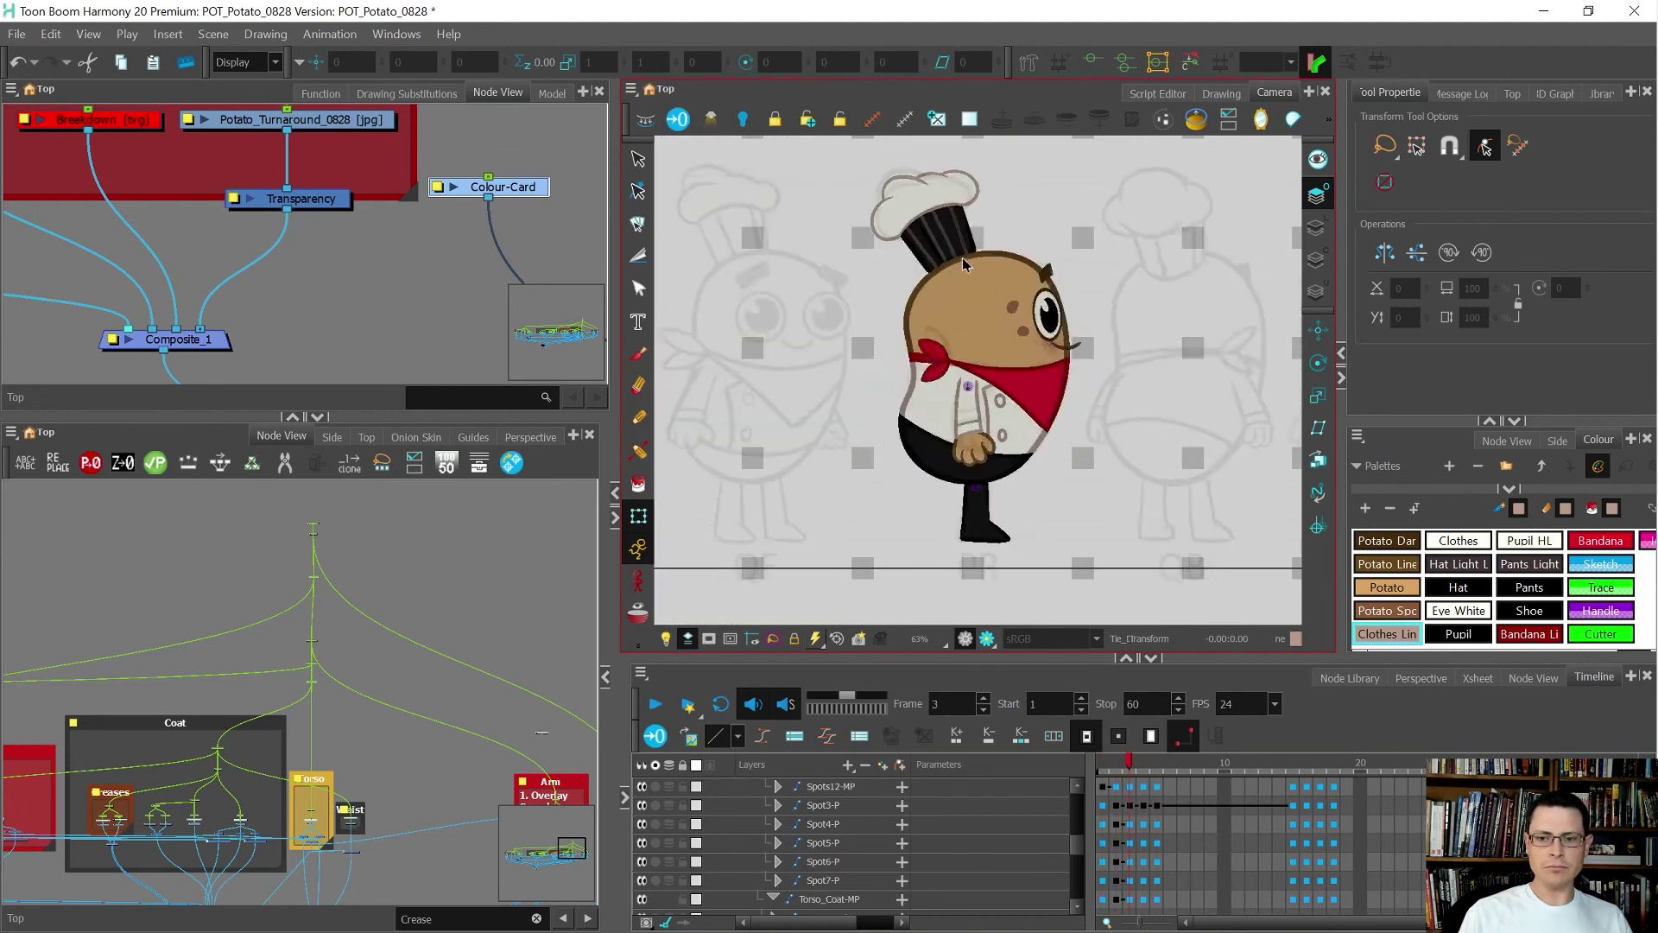
{"action": "key", "text": "comma"}
{"action": "key", "text": "comma"}
{"action": "key", "text": "period"}
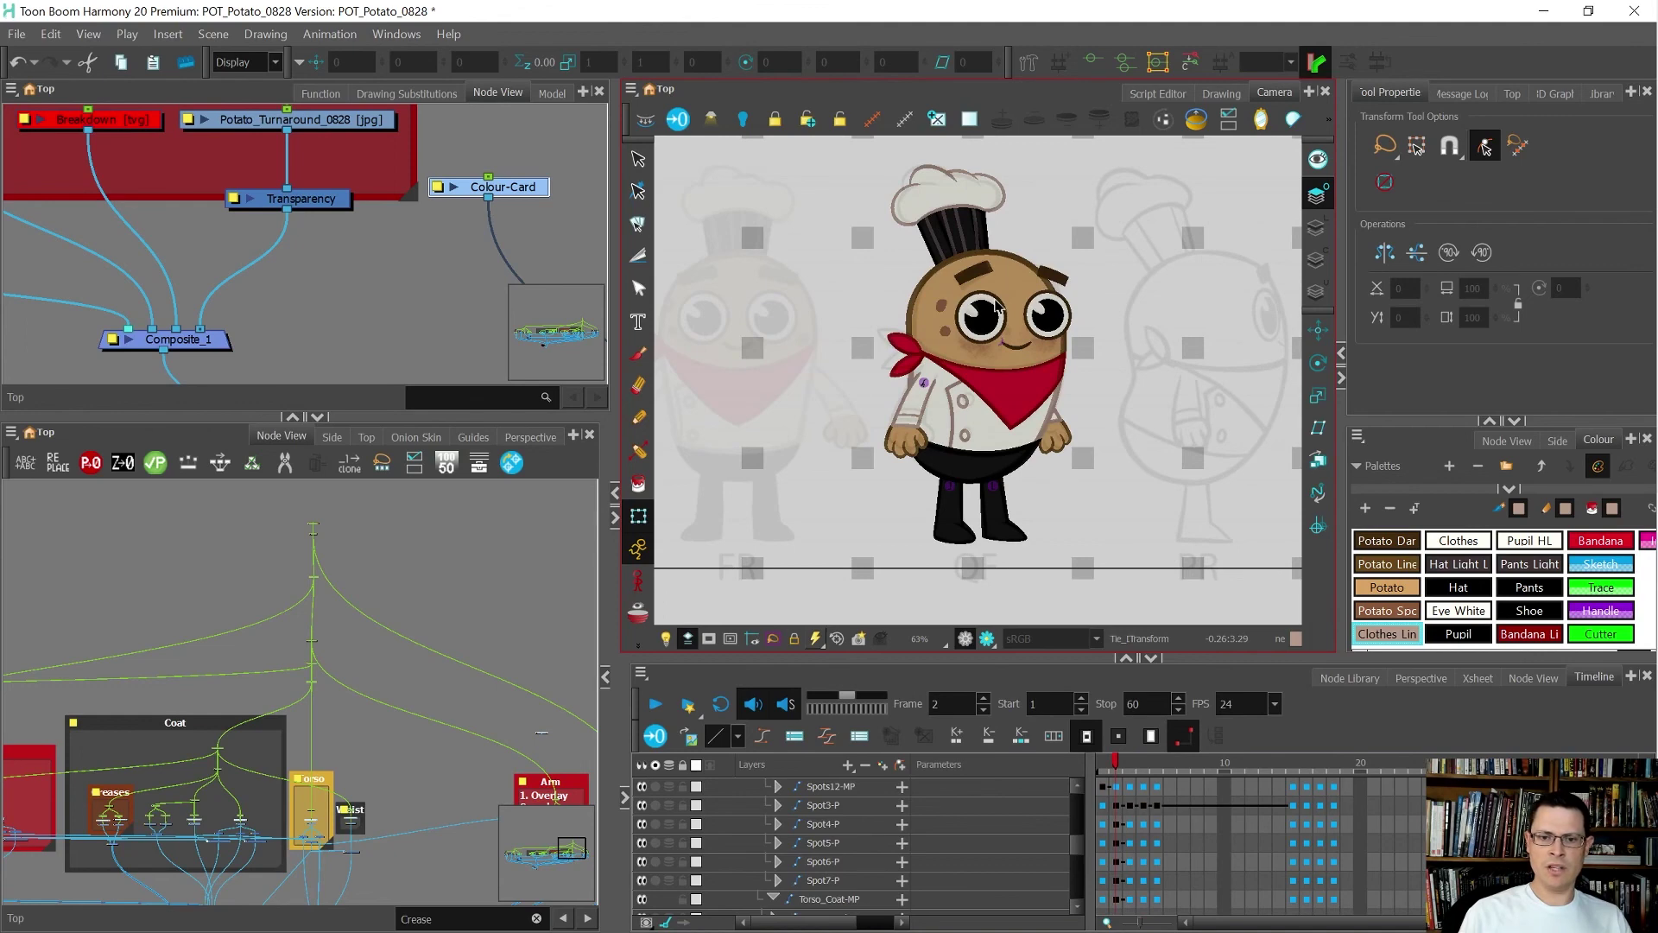
- Shift the far eye together with its eyebrow slightly inward toward the nose on frame 2
{"action": "scroll", "coordinate": [1070, 304], "scroll_direction": "up", "scroll_amount": 3}
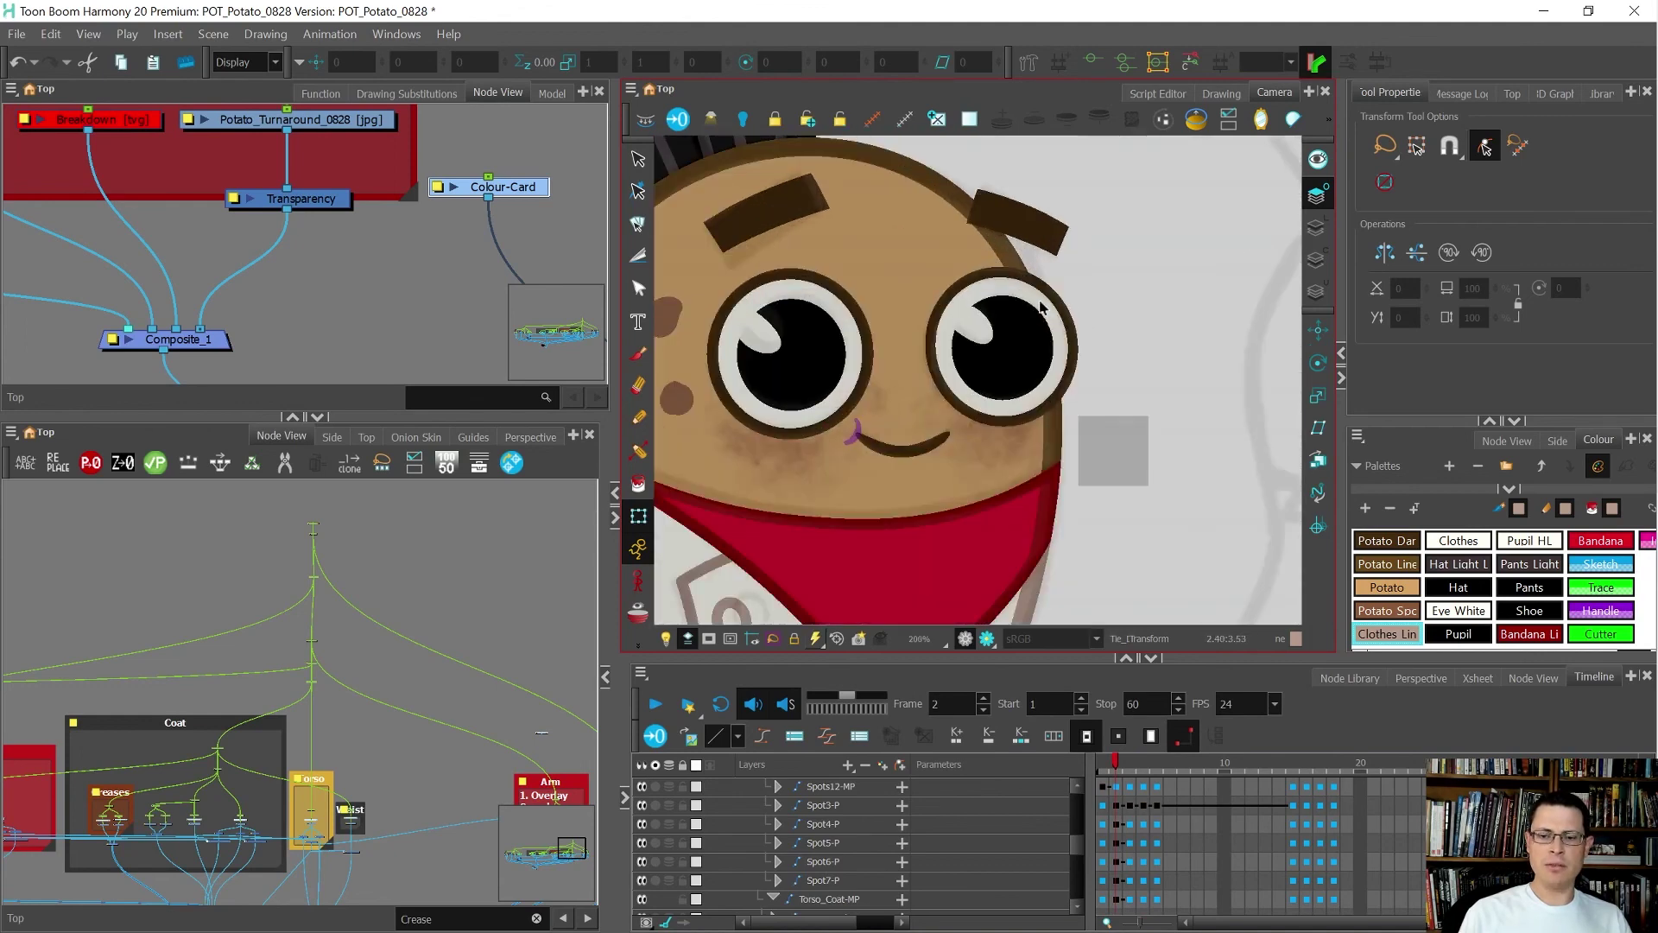
{"action": "left_click", "coordinate": [1041, 307]}
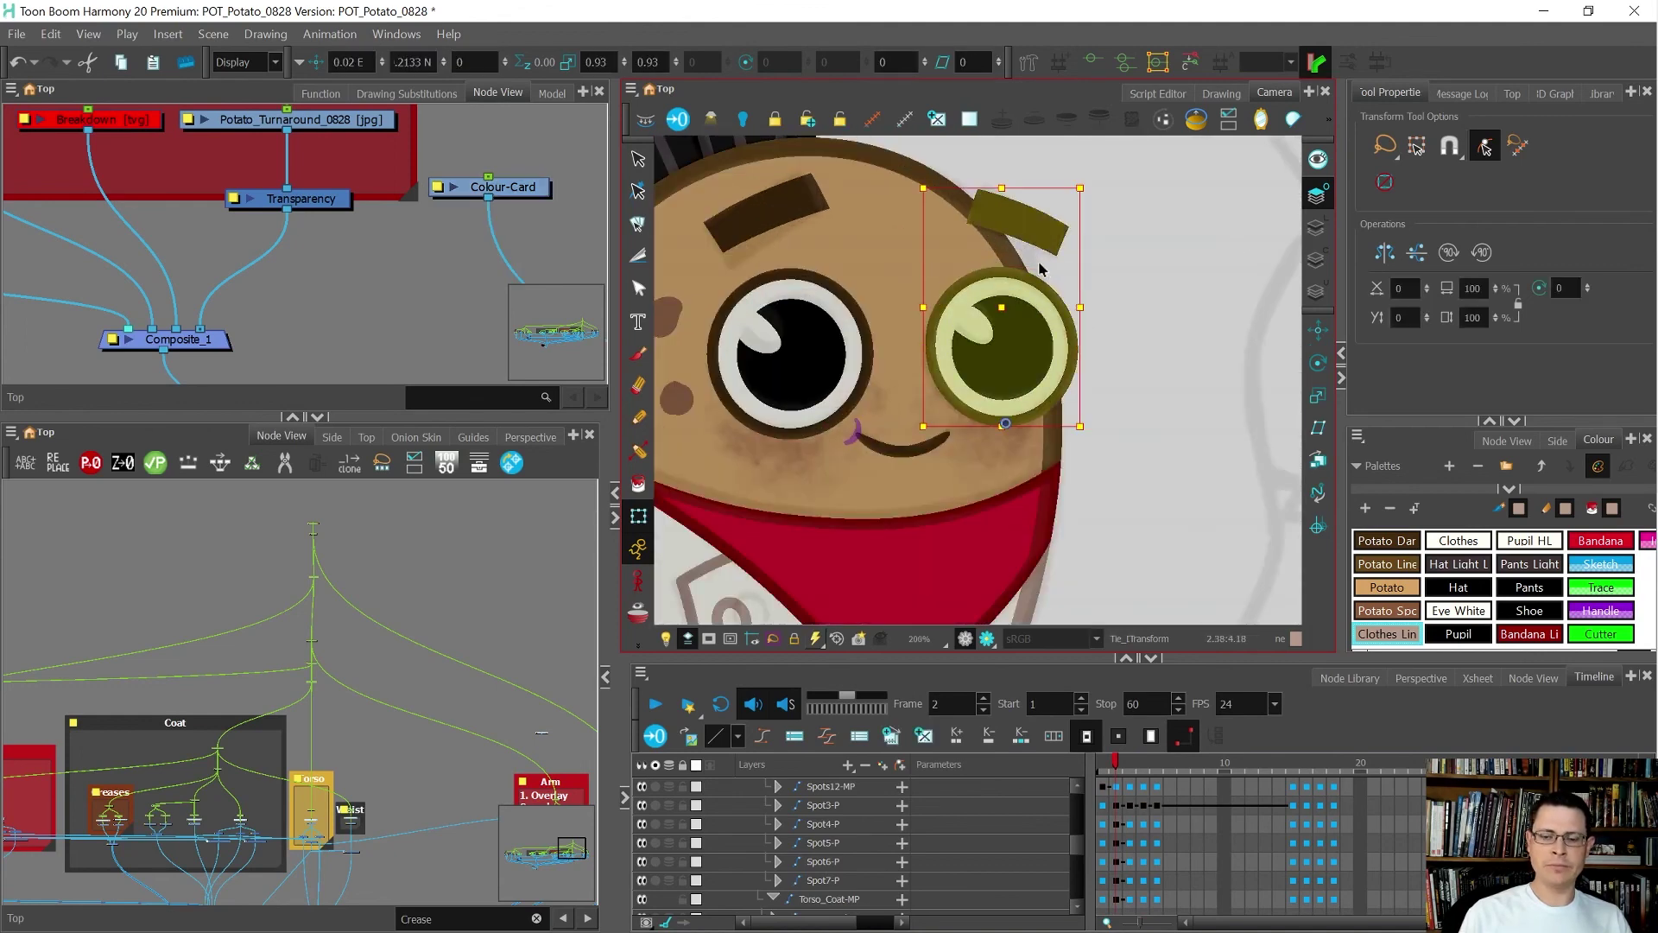
{"action": "left_click_drag", "start_coordinate": [1039, 269], "coordinate": [1022, 266]}
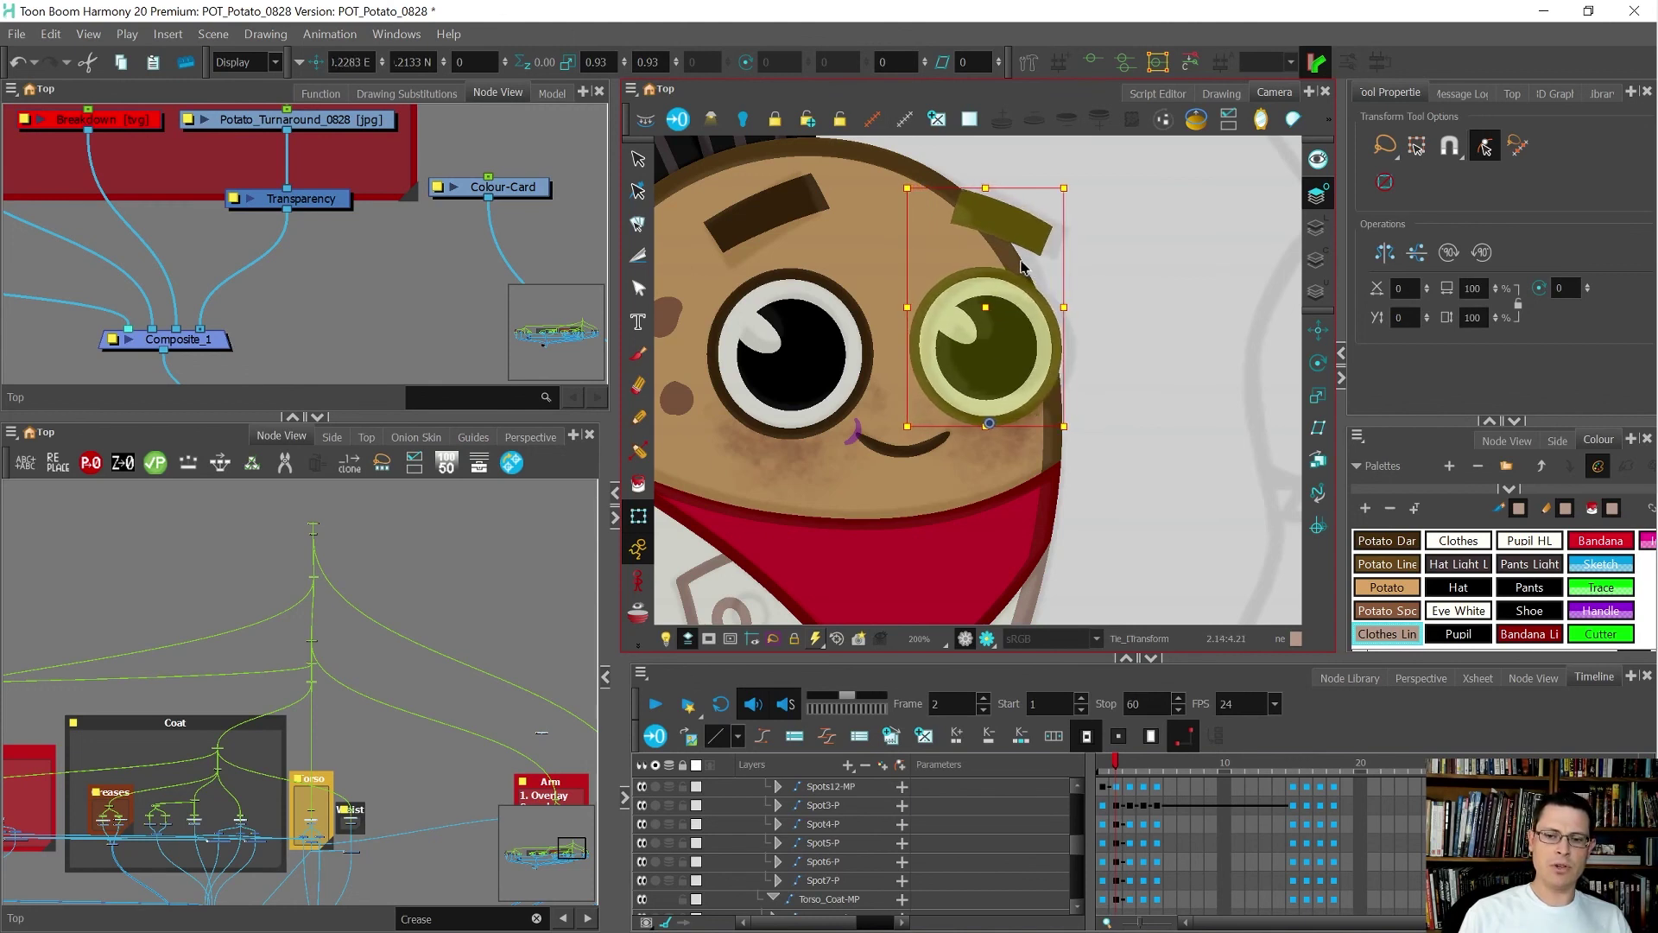
- Nudge the far eyebrow slightly outward and up on frame 2, and compare it with the neighbouring poses
{"action": "left_click", "coordinate": [1019, 230]}
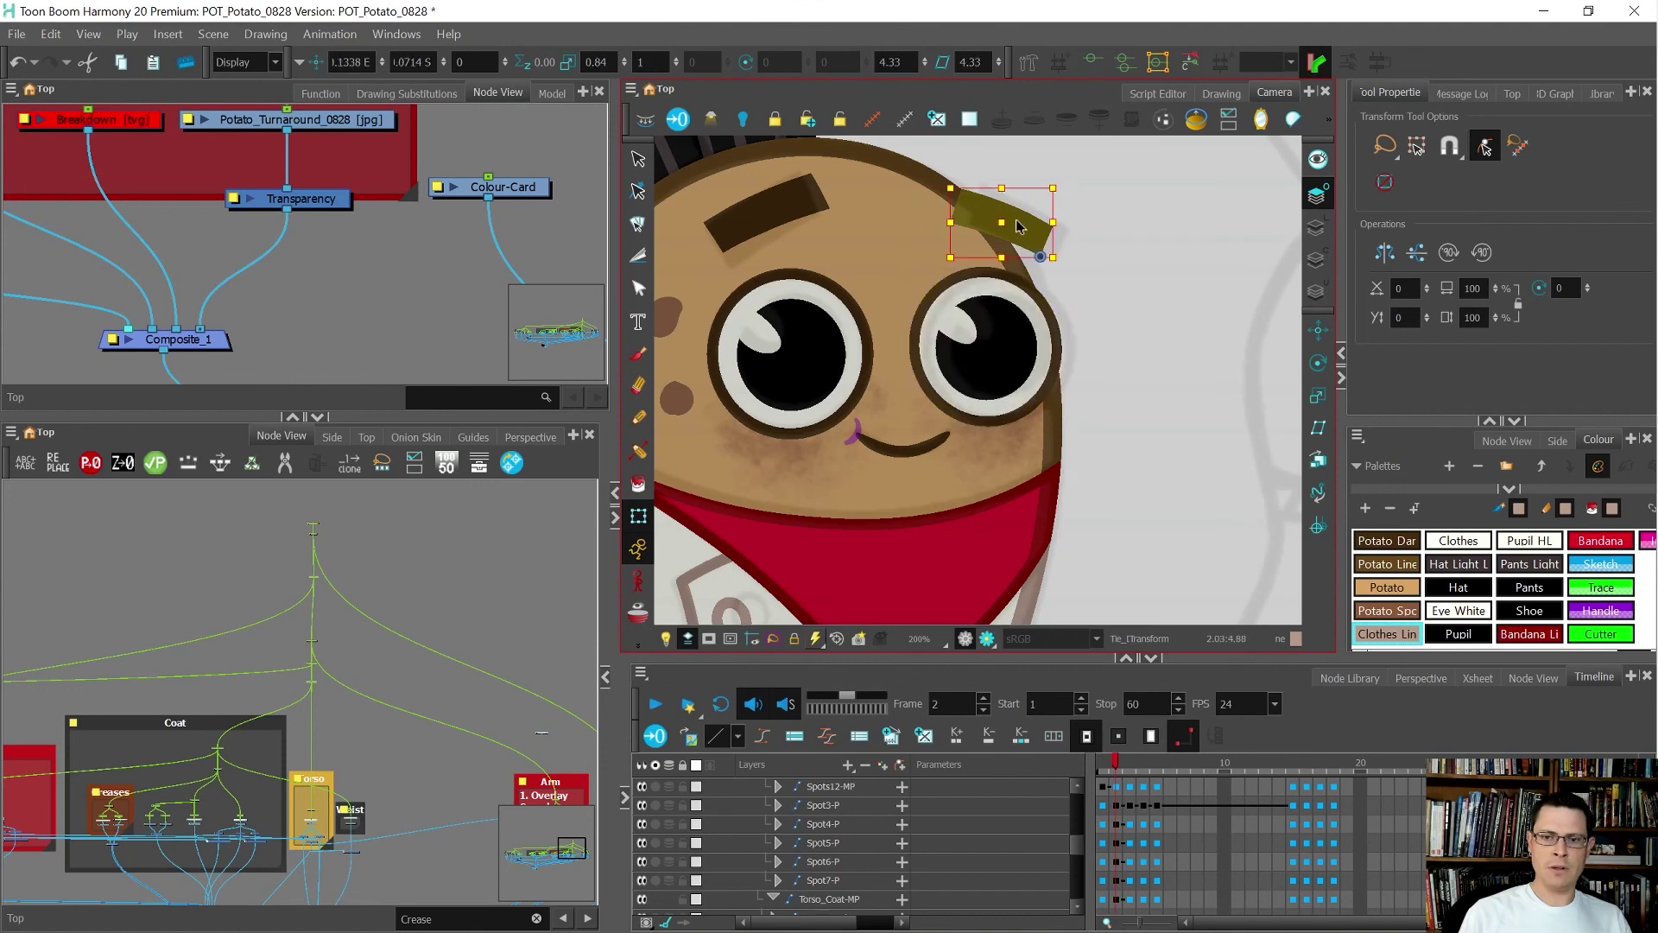
{"action": "scroll", "coordinate": [1018, 227], "scroll_direction": "up", "scroll_amount": 1}
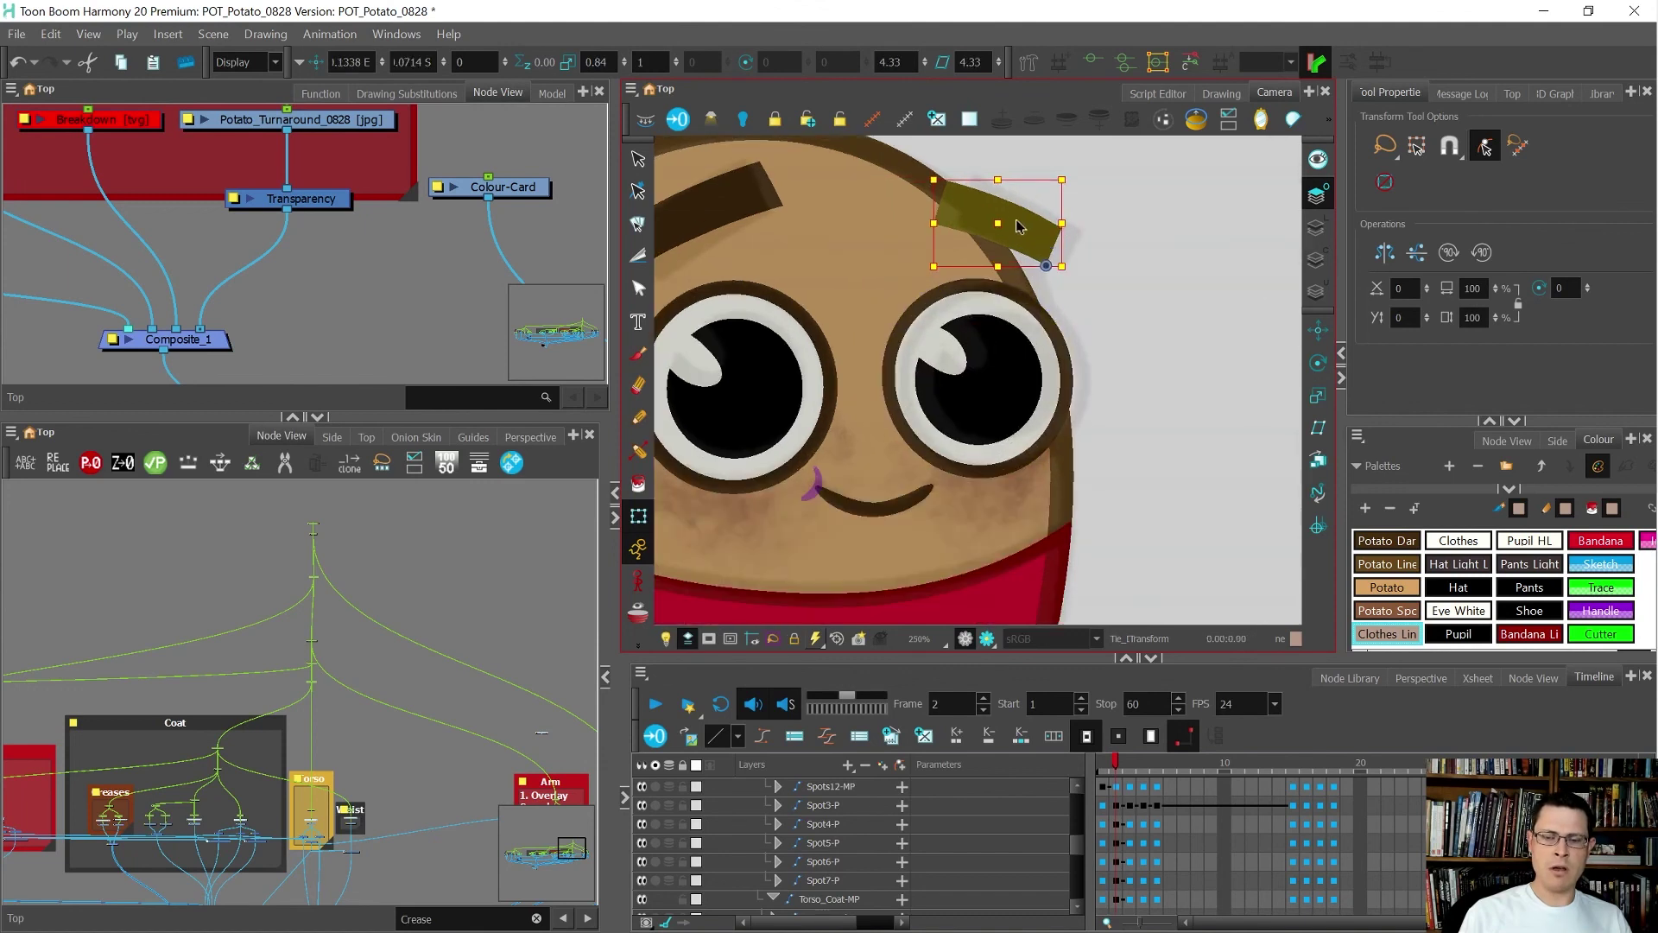
{"action": "left_click_drag", "start_coordinate": [1019, 224], "coordinate": [1025, 221]}
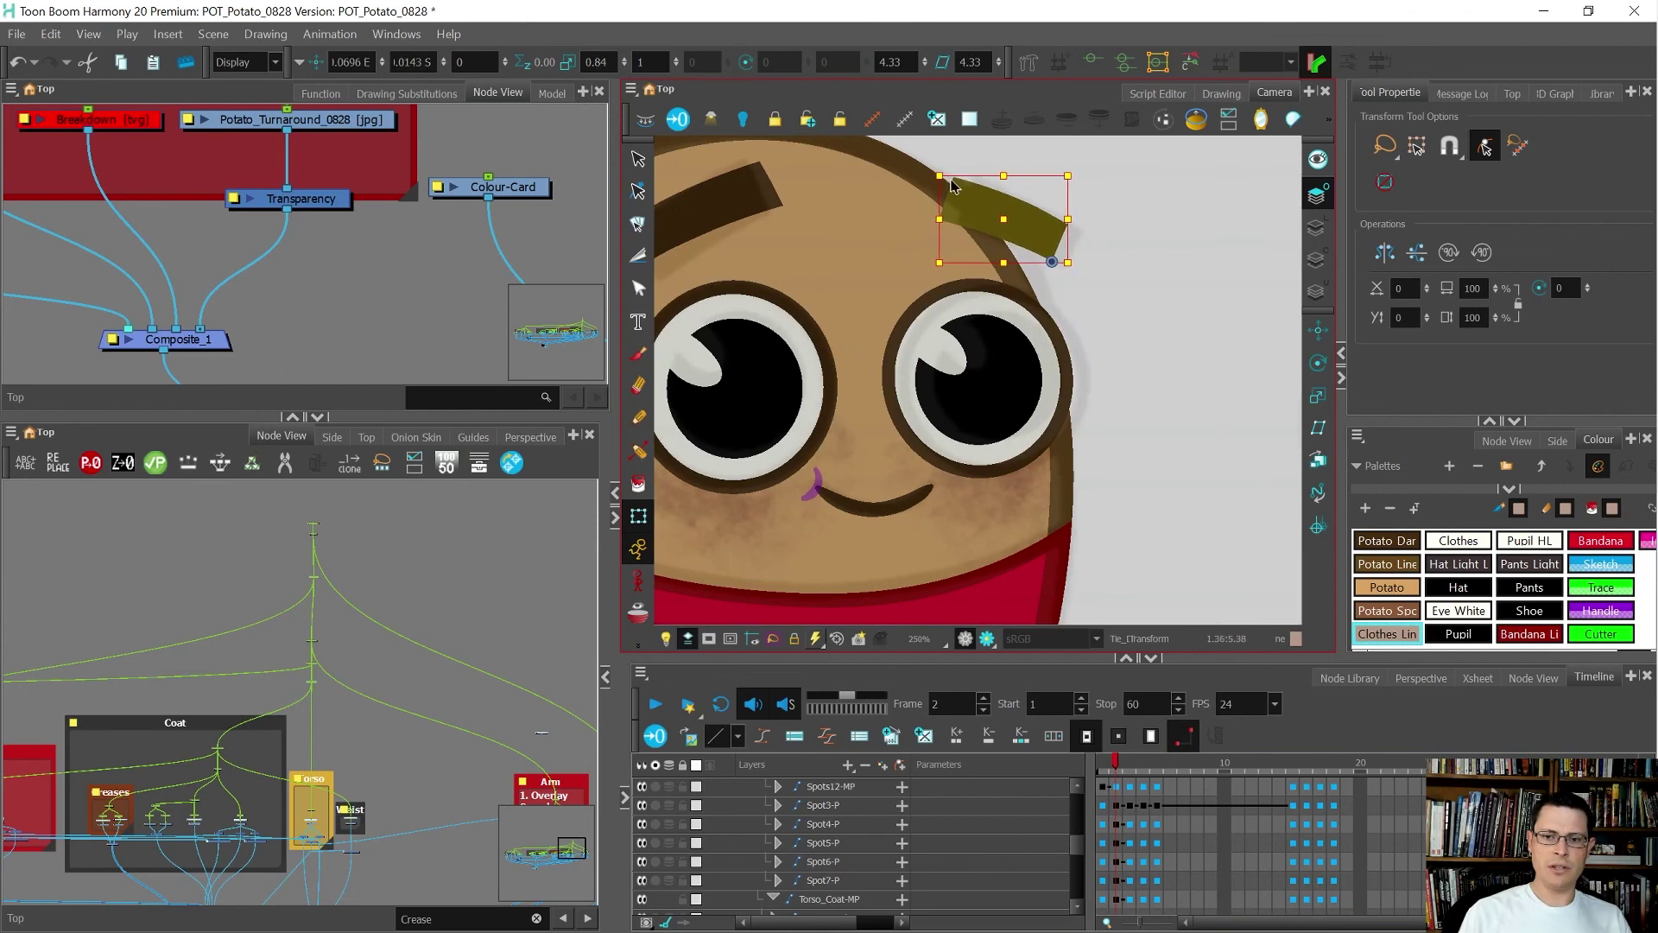
{"action": "scroll", "coordinate": [956, 215], "scroll_direction": "down", "scroll_amount": 2}
{"action": "key", "text": "comma"}
{"action": "key", "text": "period"}
{"action": "key", "text": "period"}
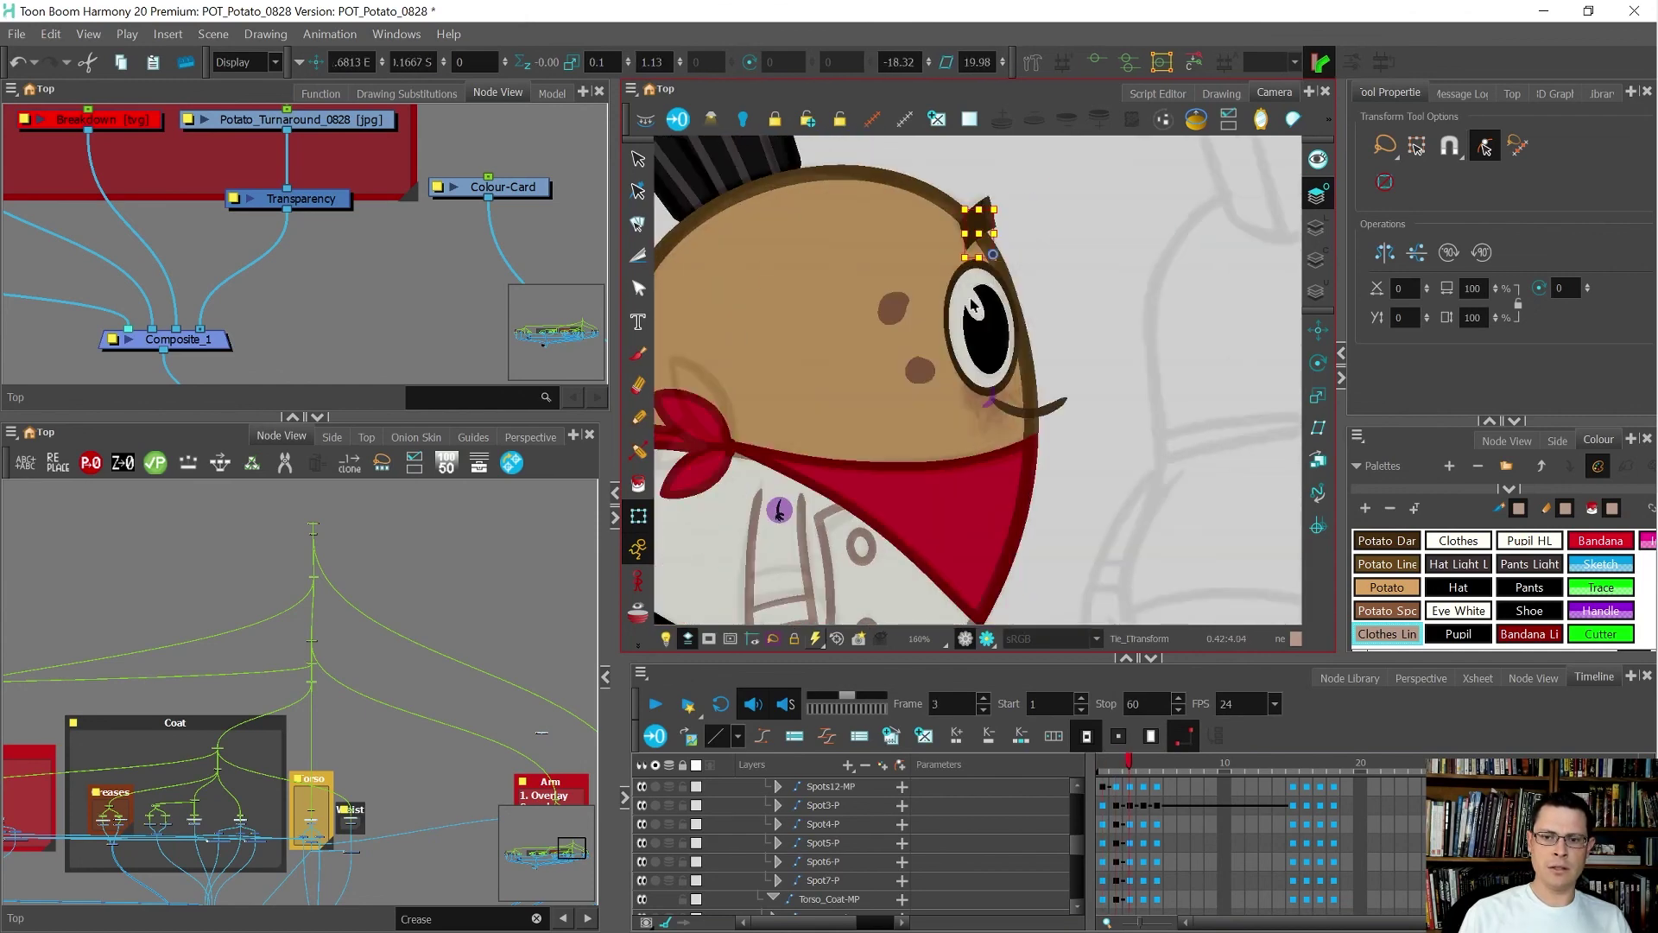
{"action": "key", "text": "comma"}
{"action": "key", "text": "comma"}
{"action": "key", "text": "period"}
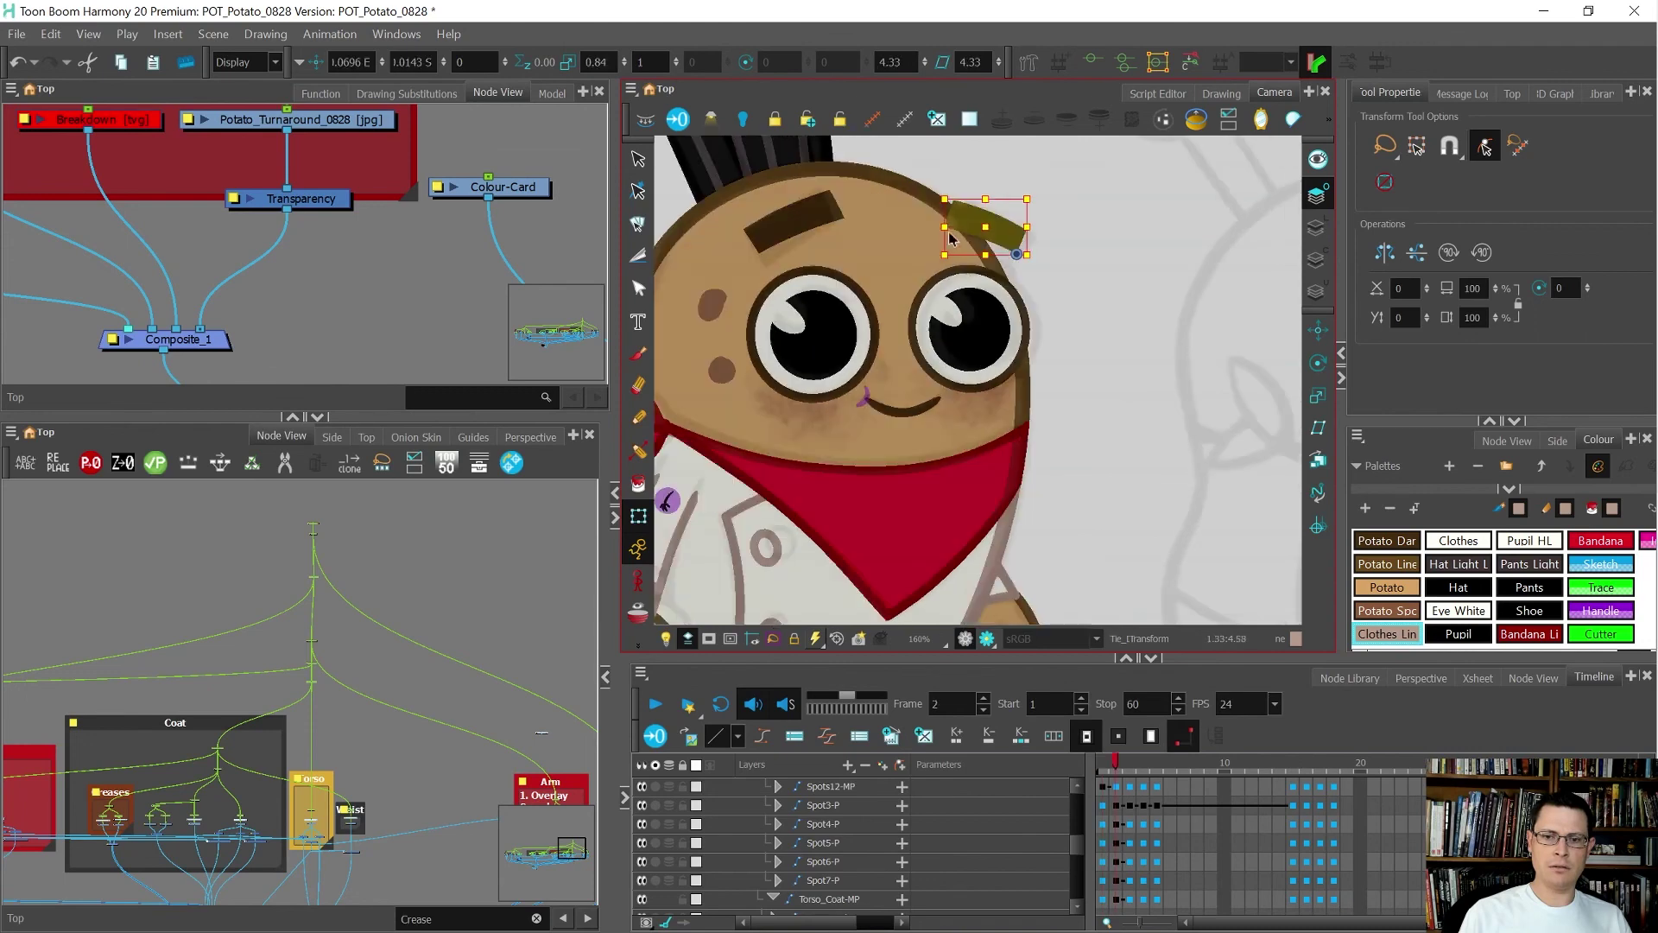
- Narrow the far eyebrow on frame 2 to a horizontal scale of about 0.8 and nudge it sideways
{"action": "scroll", "coordinate": [965, 226], "scroll_direction": "up", "scroll_amount": 3}
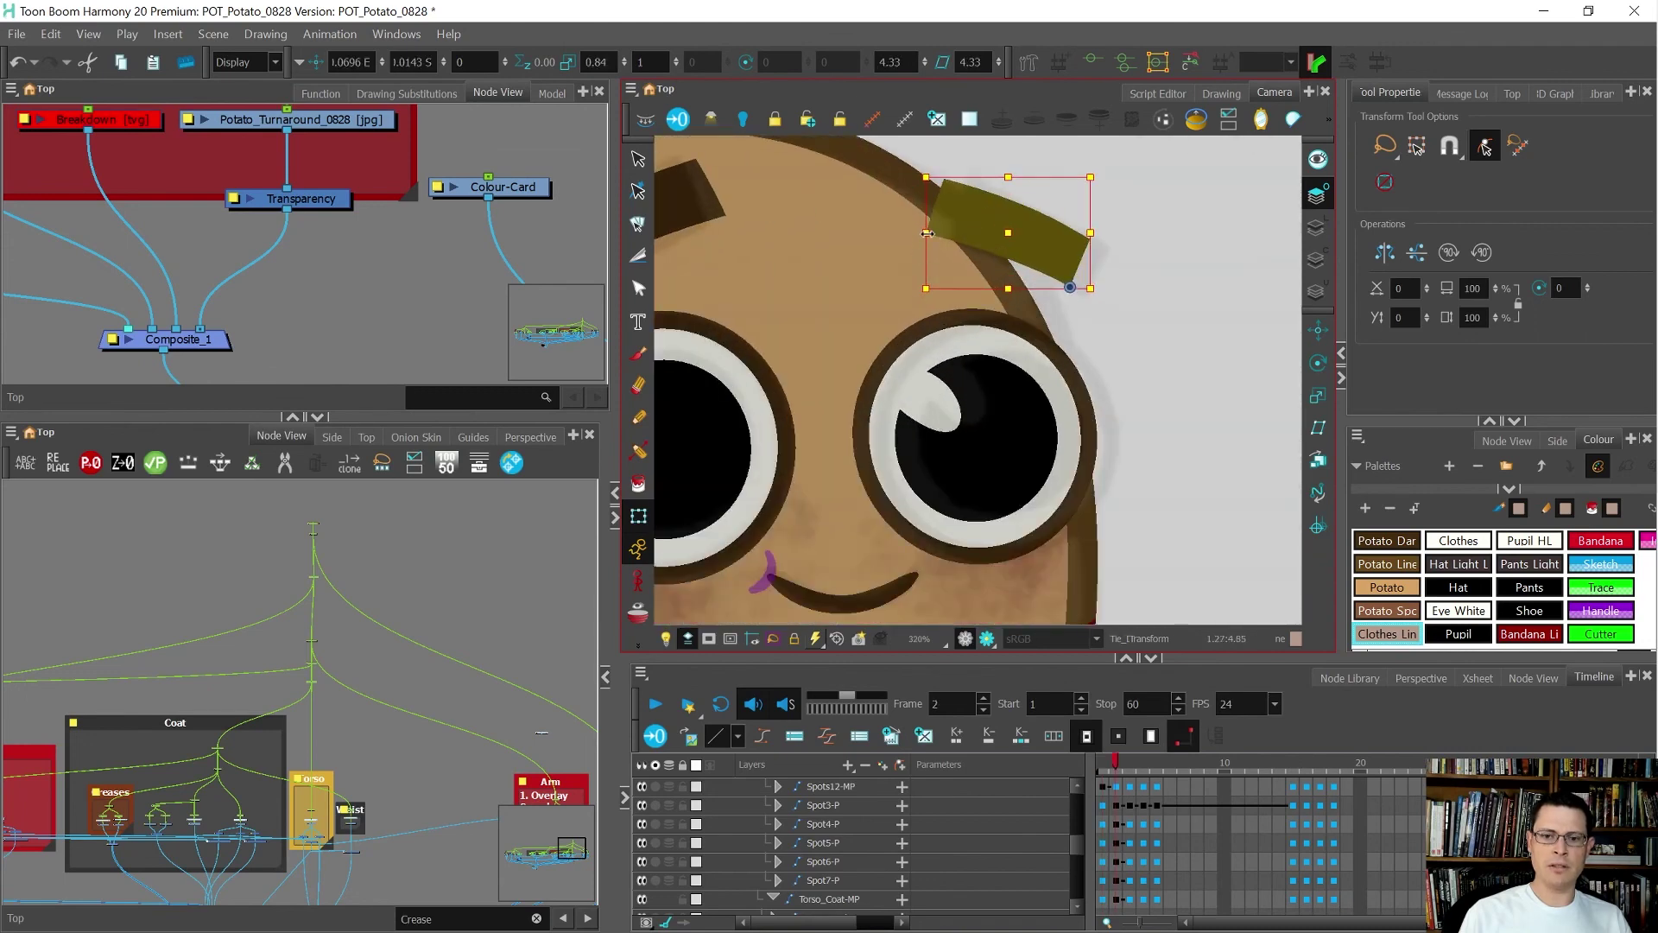
{"action": "left_click_drag", "start_coordinate": [927, 233], "coordinate": [933, 235]}
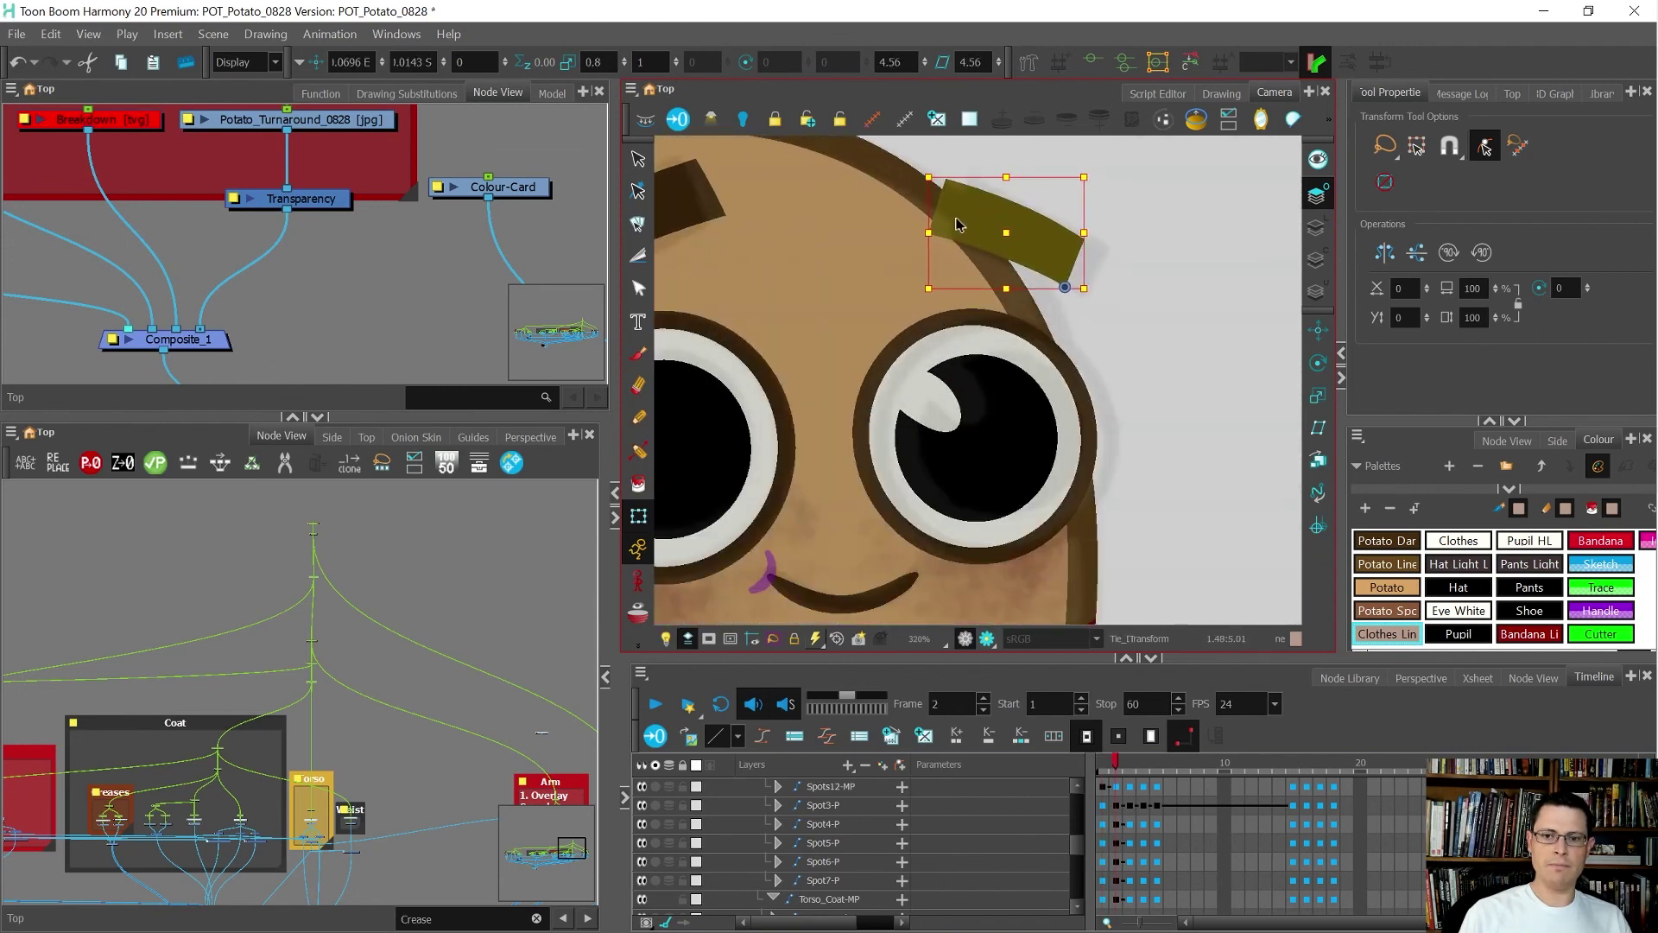
{"action": "scroll", "coordinate": [966, 226], "scroll_direction": "down", "scroll_amount": 5}
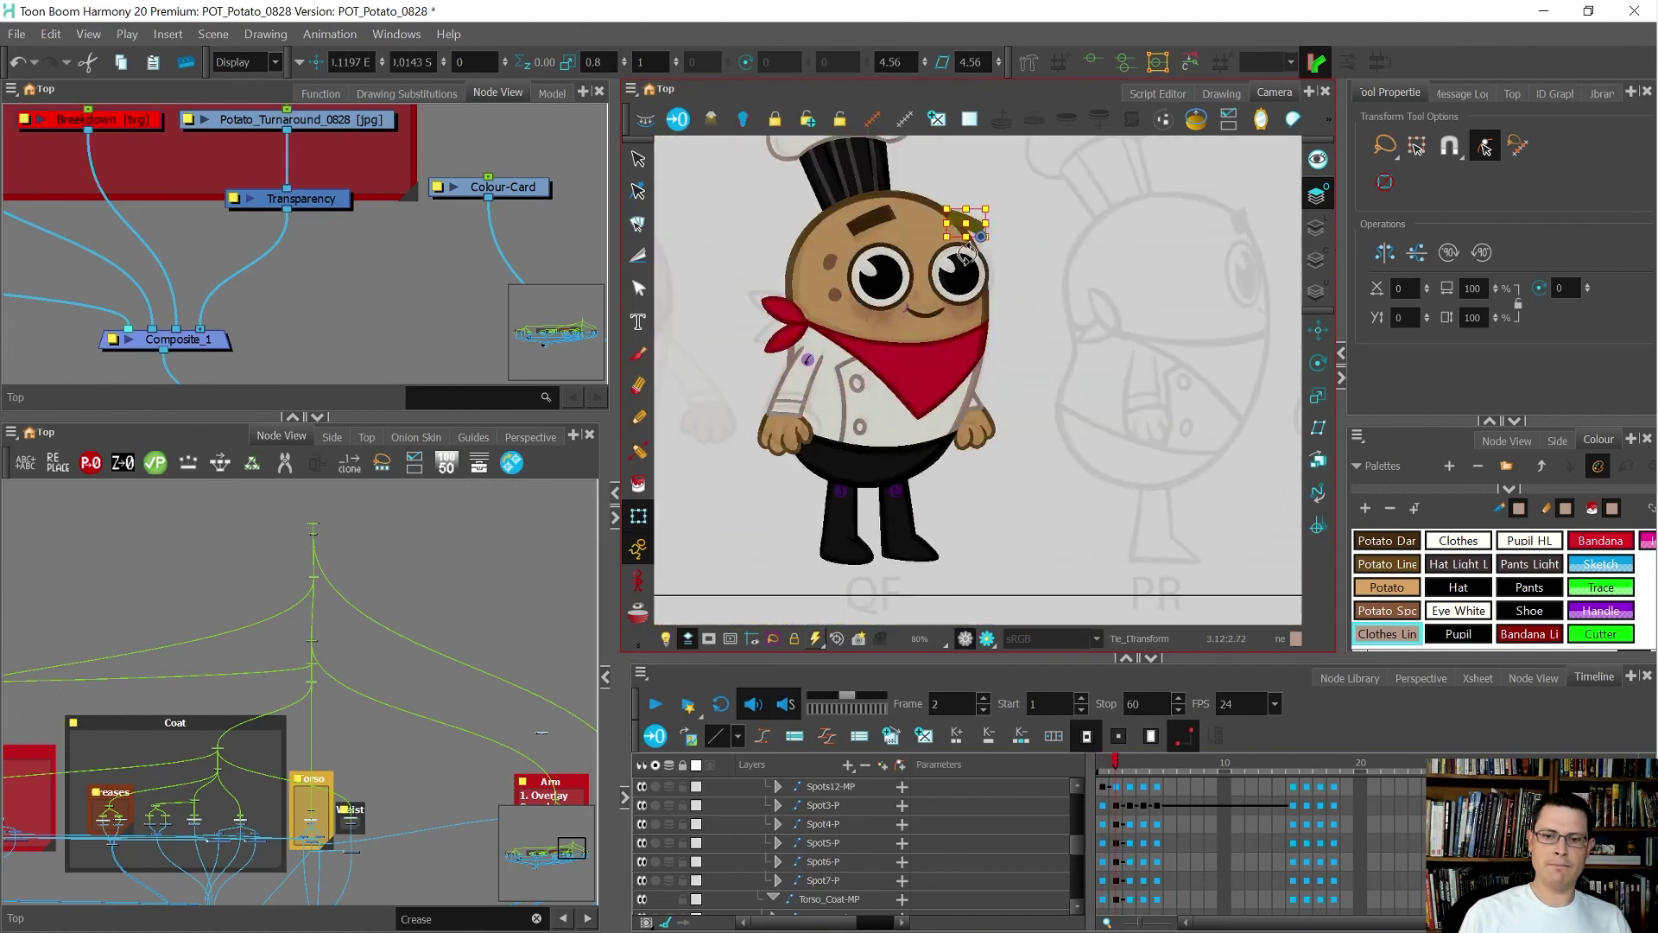
- Check the adjusted eye and eyebrow against the front, side and back poses across frames 1 to 5
{"action": "key", "text": "period"}
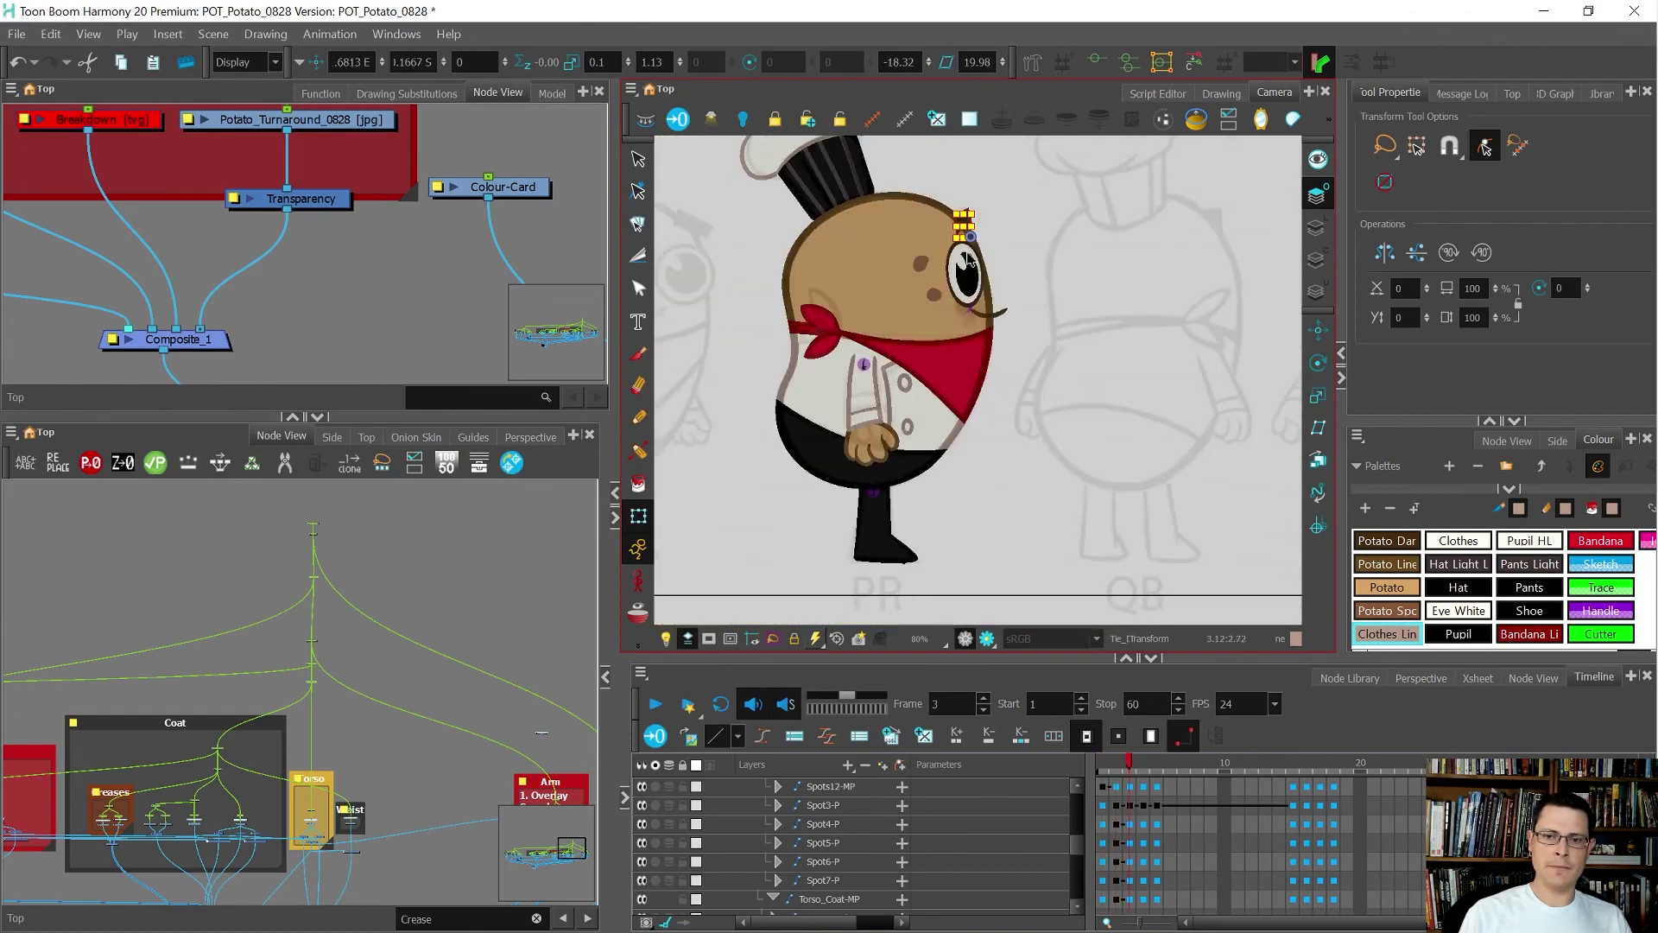
{"action": "key", "text": "comma"}
{"action": "key", "text": "comma"}
{"action": "key", "text": "period"}
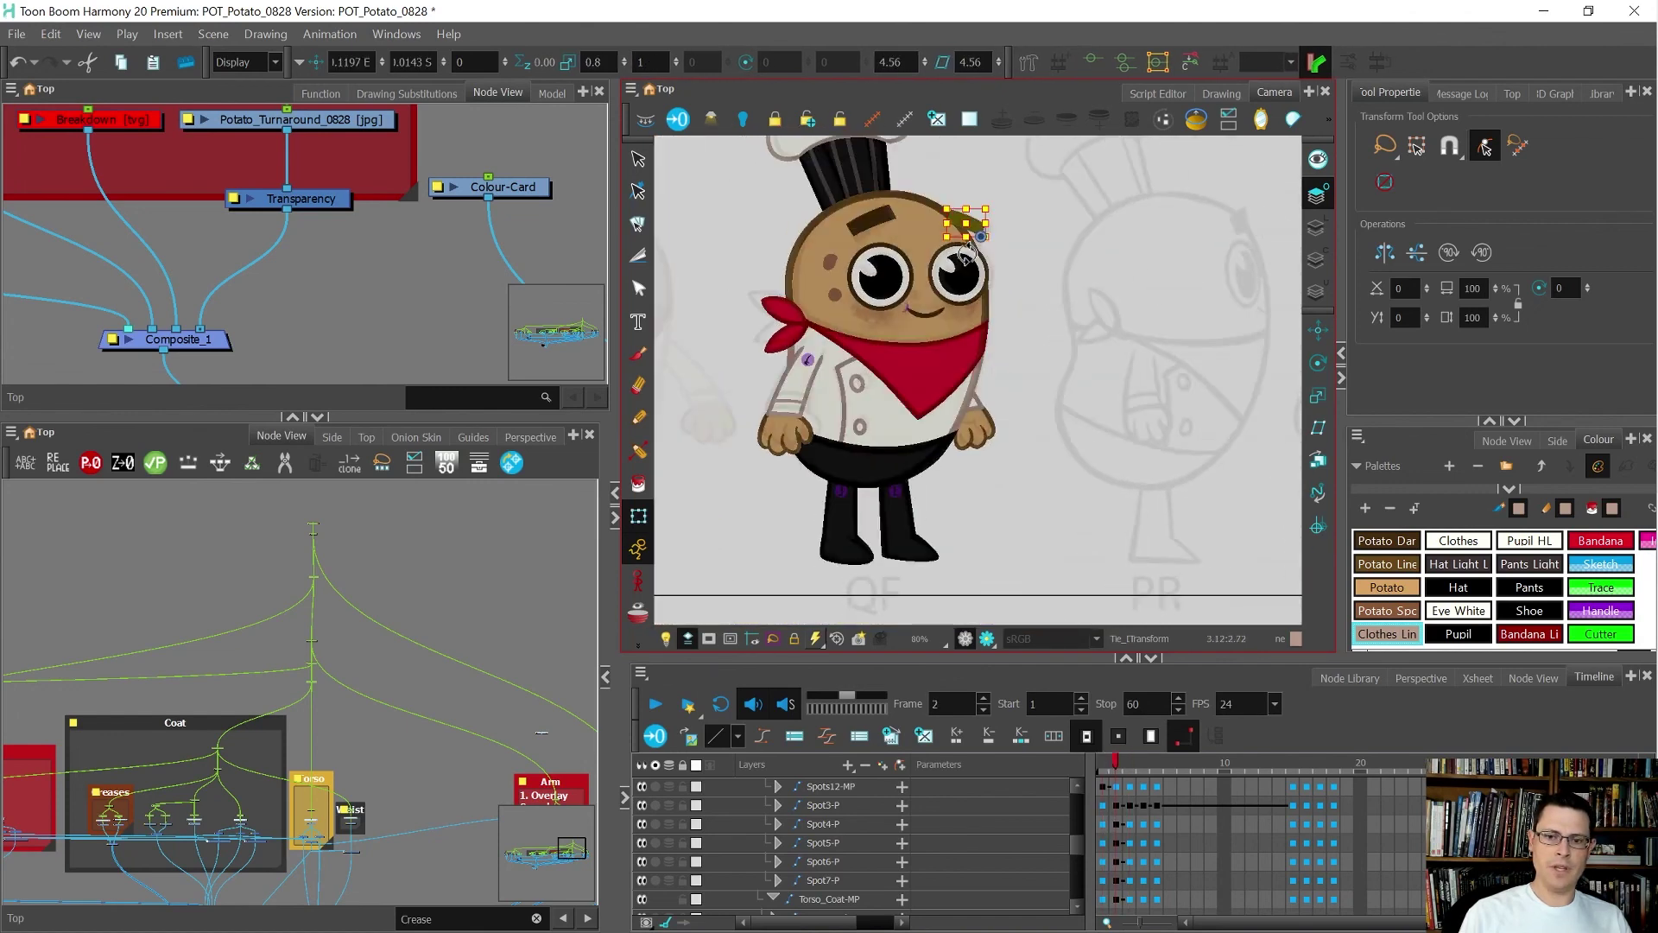
{"action": "key", "text": "."}
{"action": "key", "text": "period"}
{"action": "key", "text": "period"}
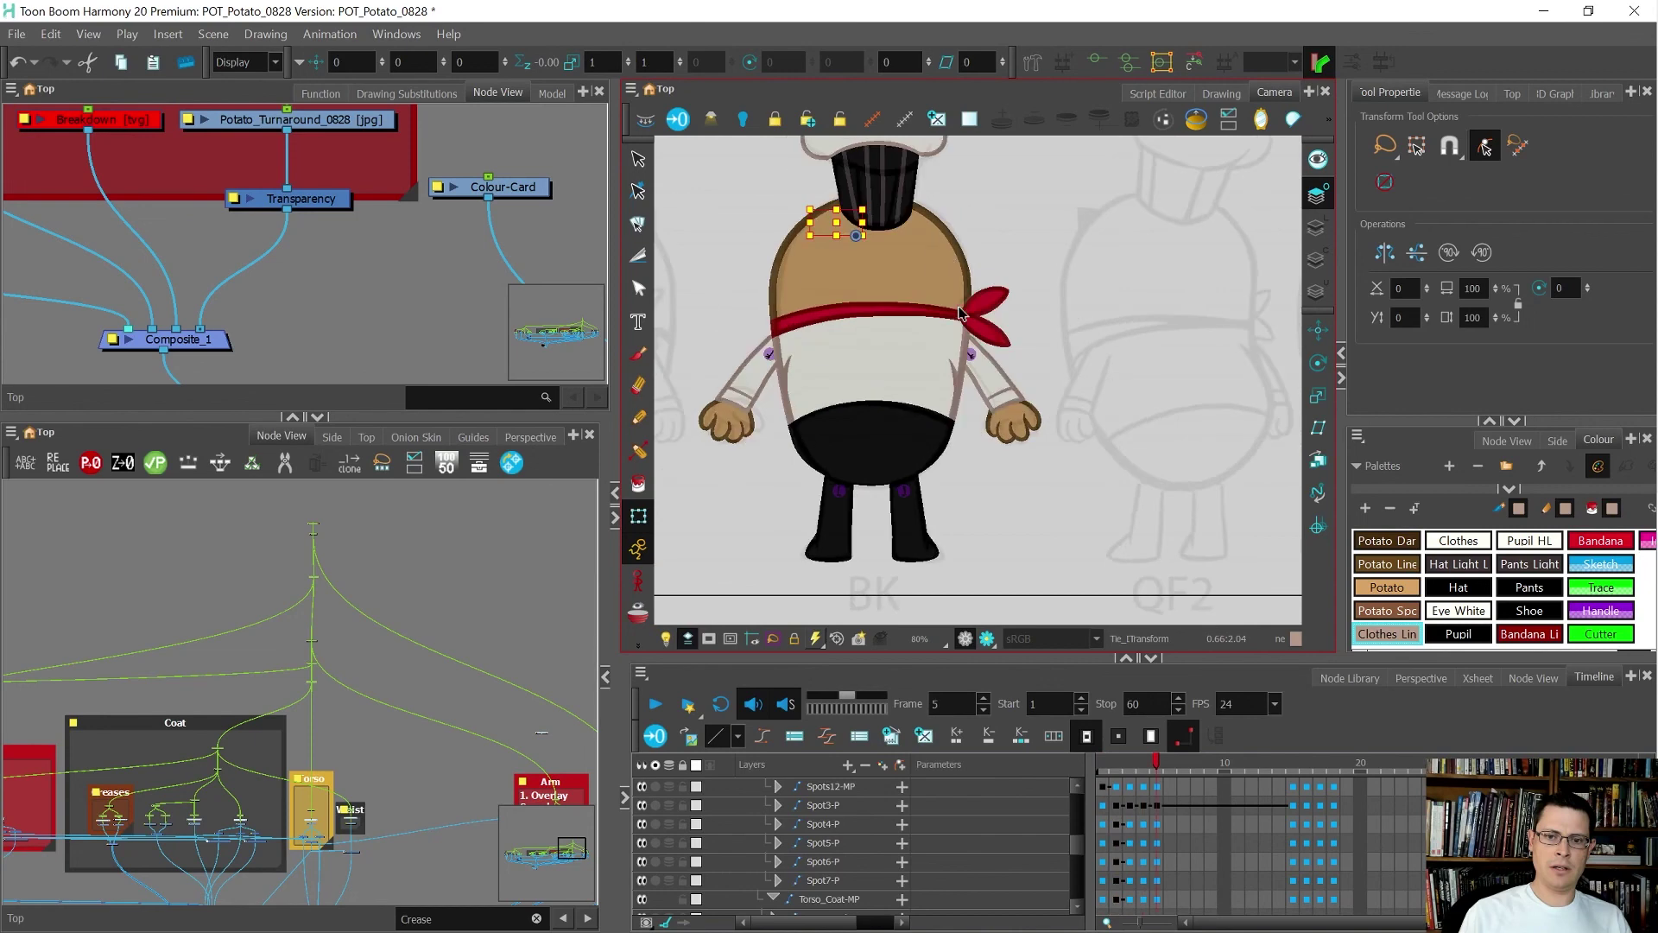
{"action": "key", "text": "comma"}
{"action": "key", "text": "comma"}
{"action": "key", "text": "comma"}
{"action": "scroll", "coordinate": [962, 312], "scroll_direction": "down", "scroll_amount": 3}
{"action": "key", "text": "period"}
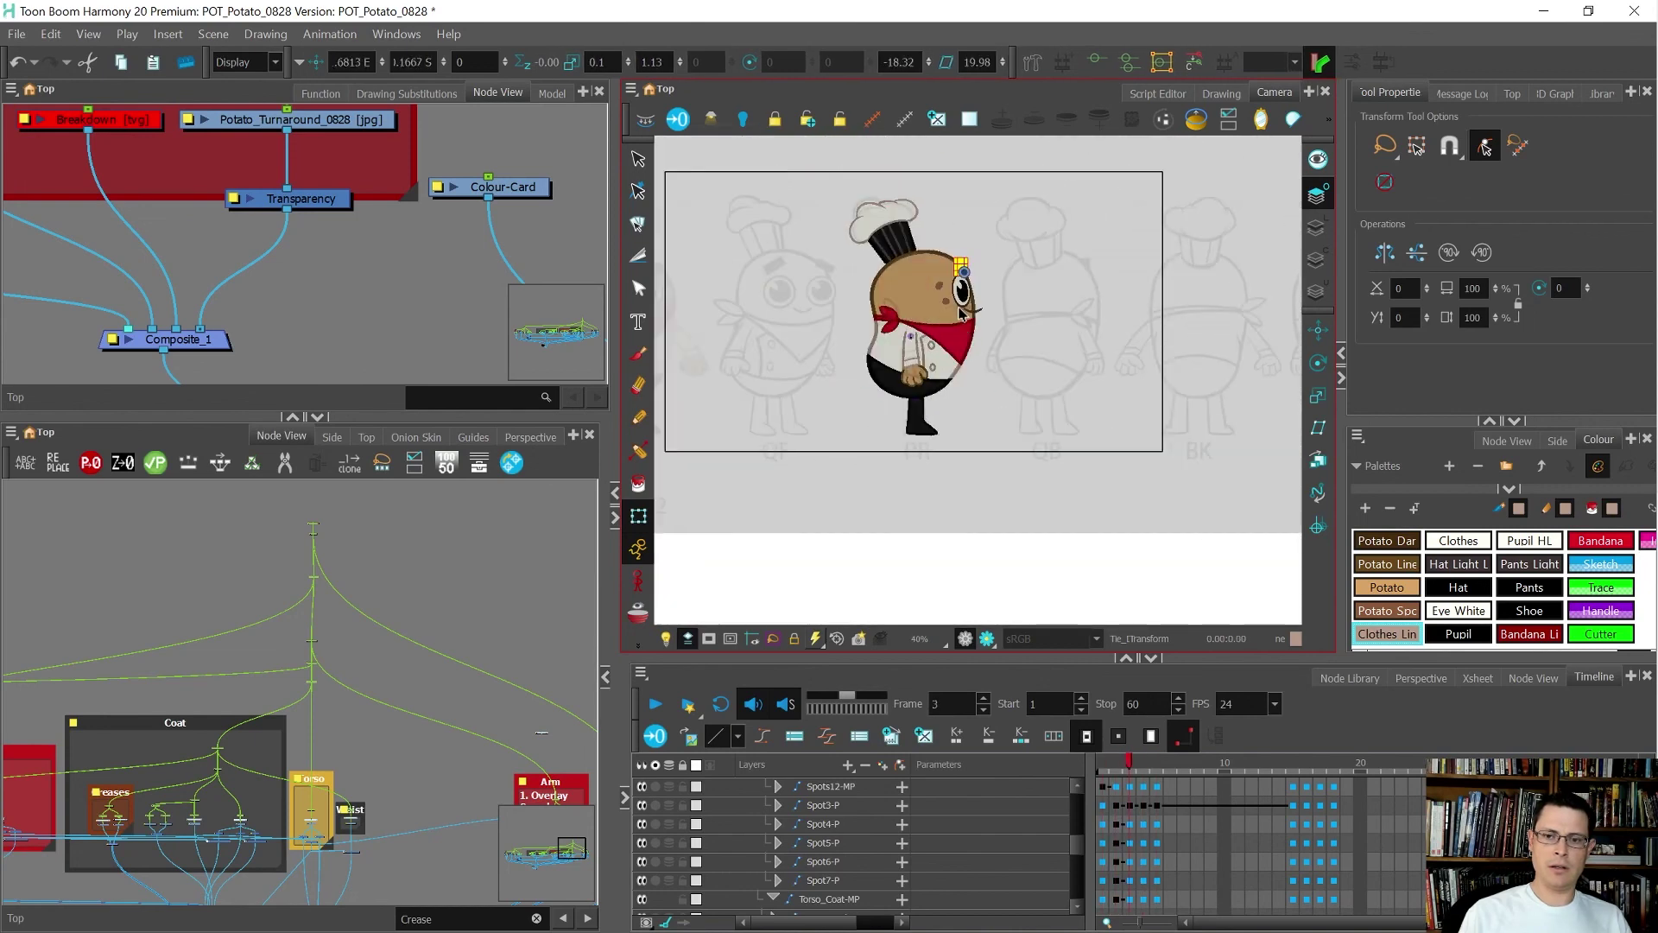
{"action": "key", "text": "period"}
{"action": "key", "text": "comma"}
{"action": "key", "text": "comma"}
{"action": "key", "text": "comma"}
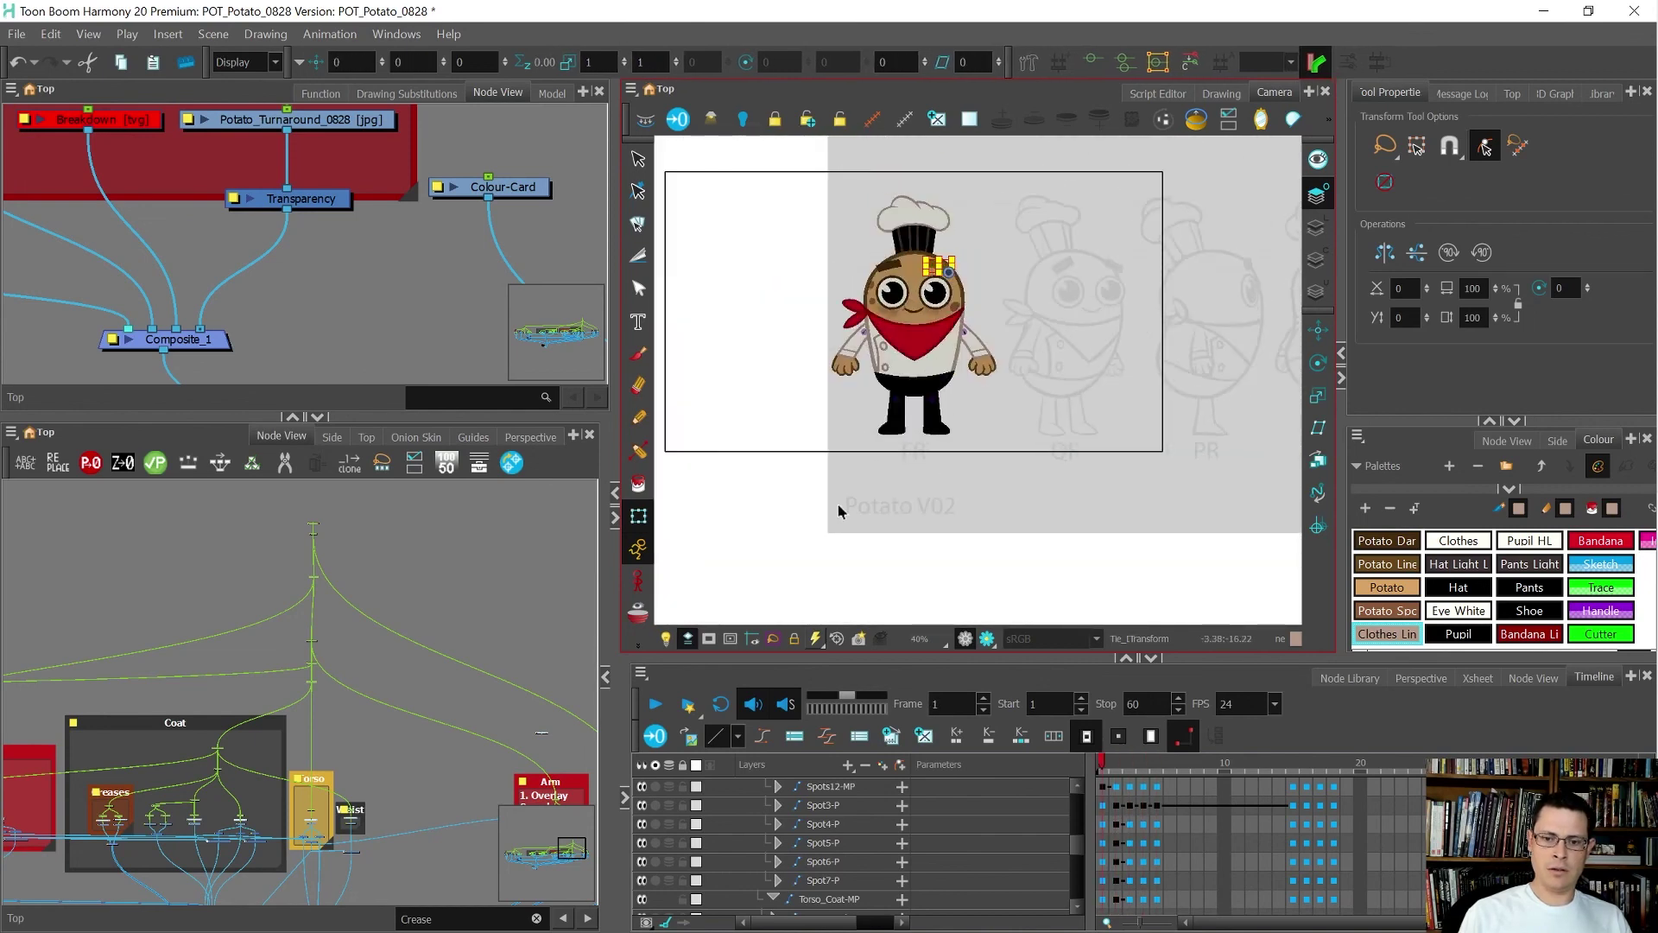
- Deselect the eyebrow, disable the Composite_1 node to hide the reference artwork, and step through the poses to frame 5
{"action": "left_click", "coordinate": [759, 501]}
{"action": "left_click", "coordinate": [1521, 442]}
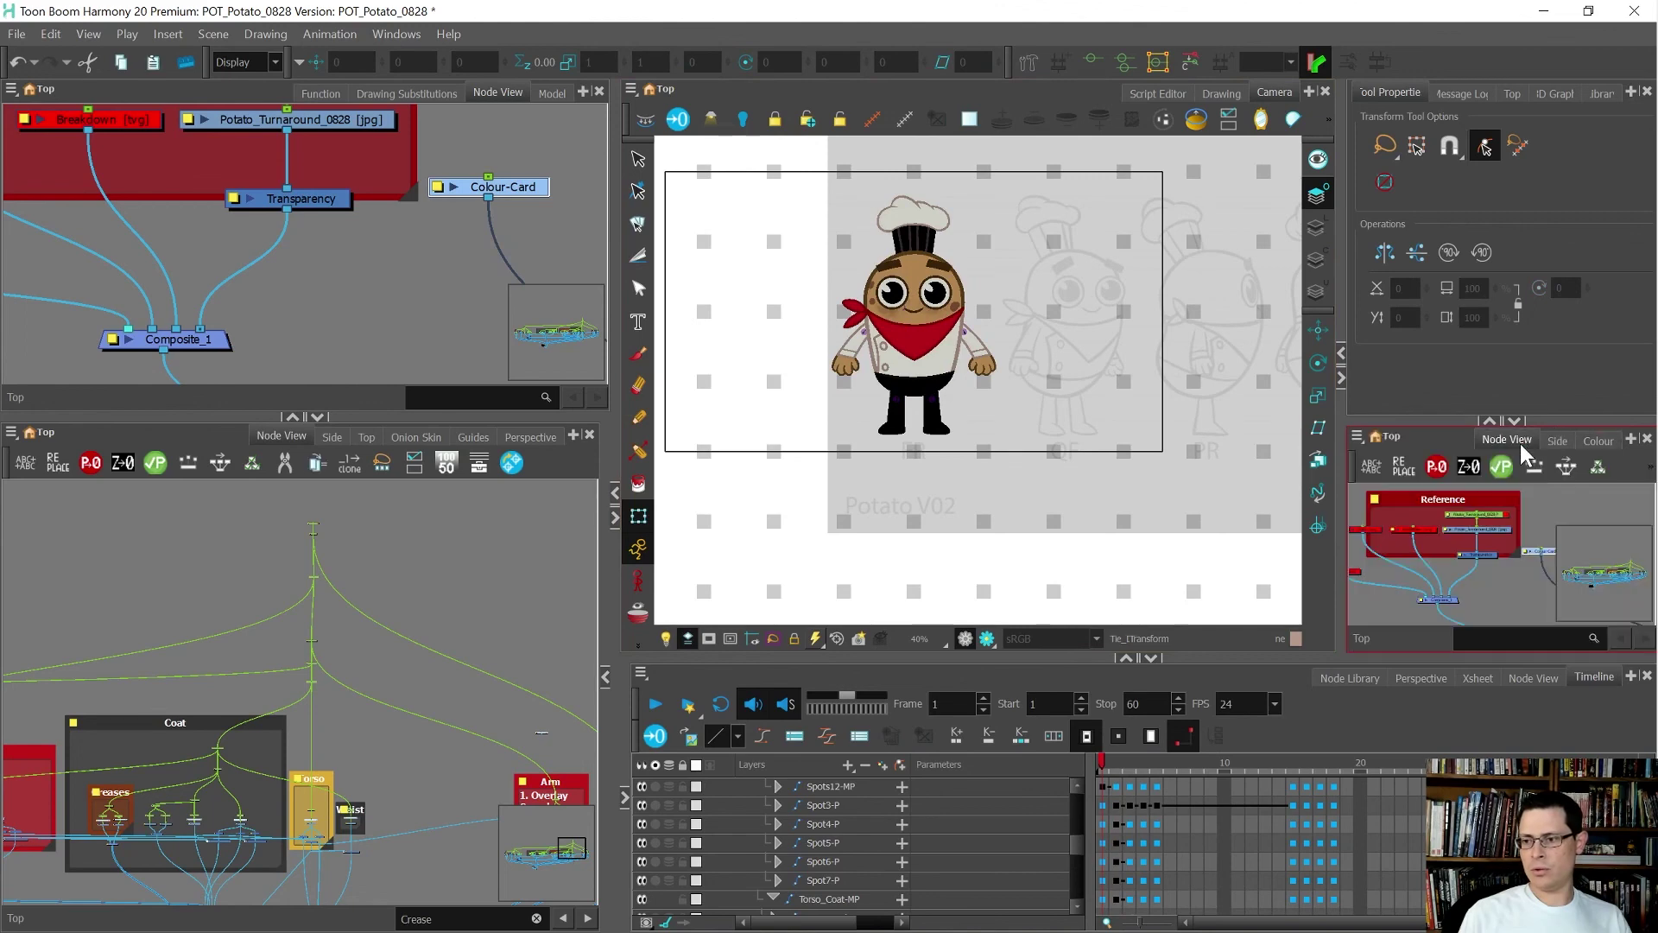
{"action": "left_click", "coordinate": [1464, 595]}
{"action": "left_click", "coordinate": [1438, 598]}
{"action": "key", "text": "d"}
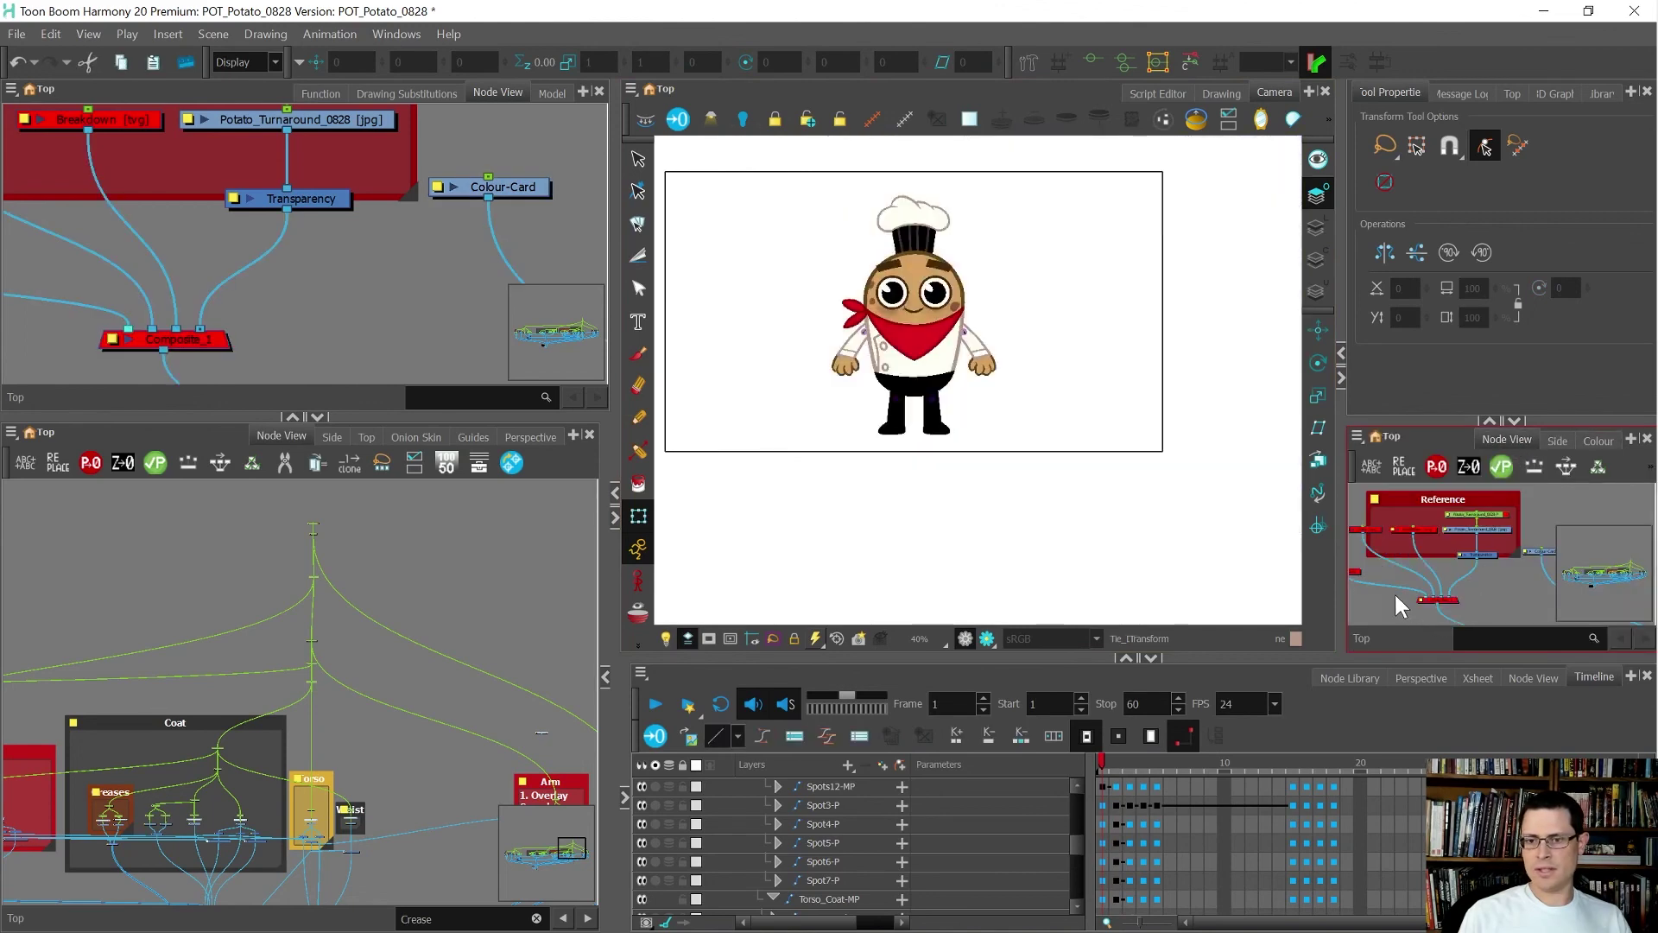
{"action": "key", "text": "period"}
{"action": "key", "text": "period"}
{"action": "key", "text": "period"}
{"action": "key", "text": "period"}
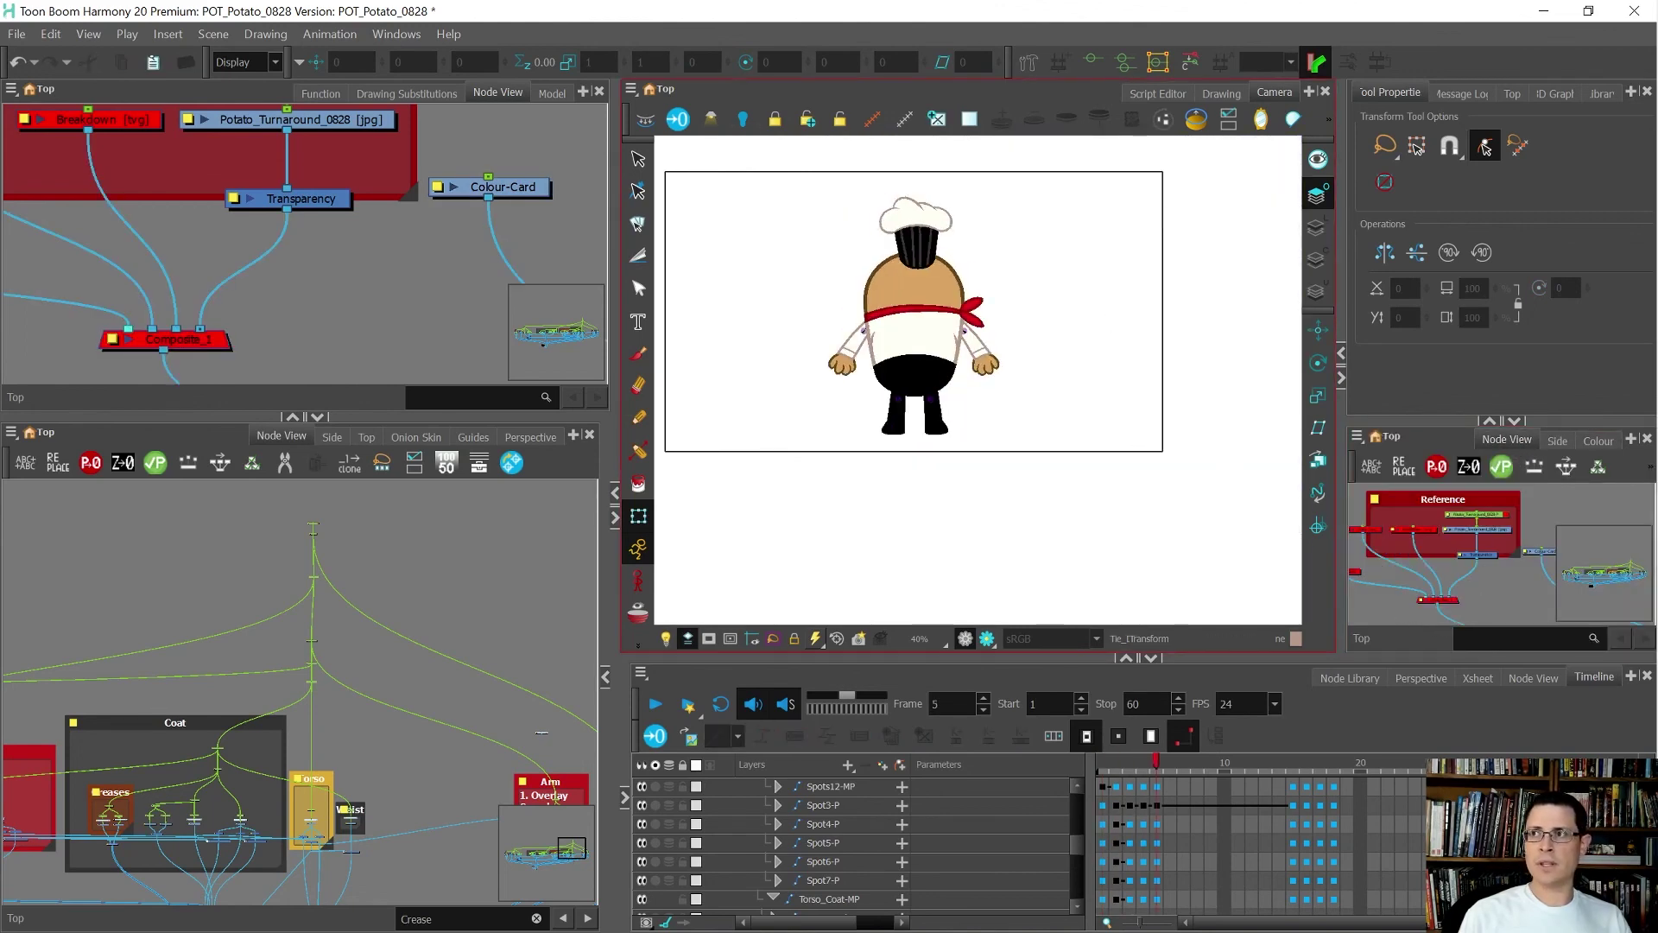